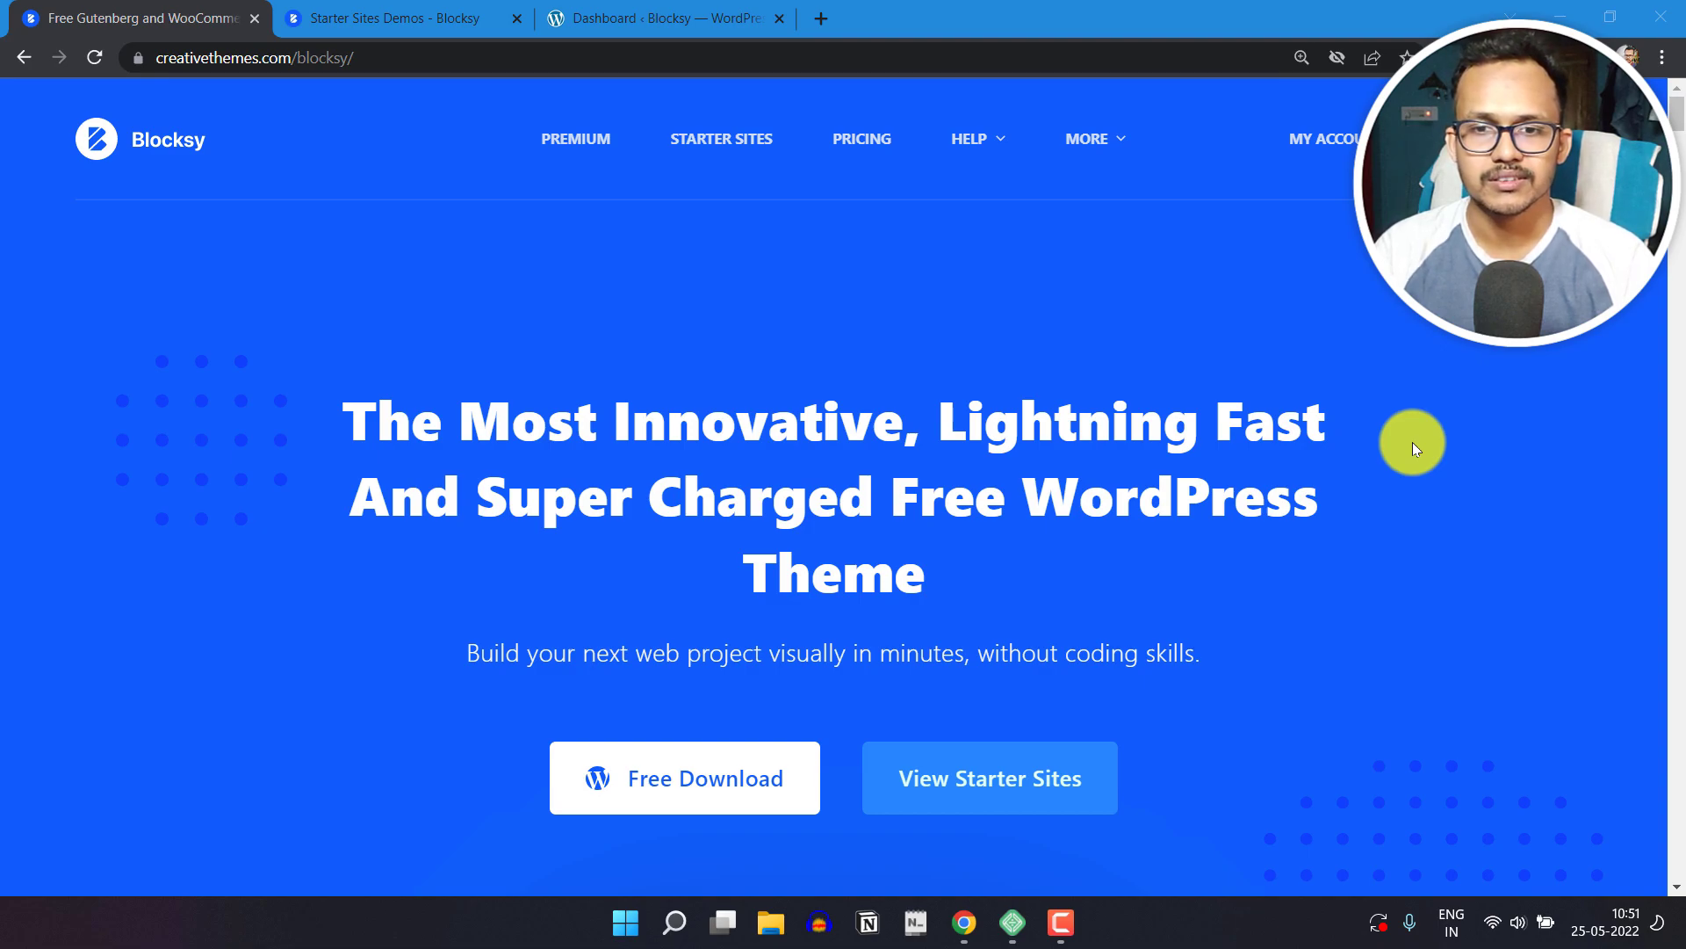
Step: Look through the Blocksy theme's home page, including its supported page builders and customization options
scroll(1387, 457, down, 10)
scroll(1440, 518, down, 15)
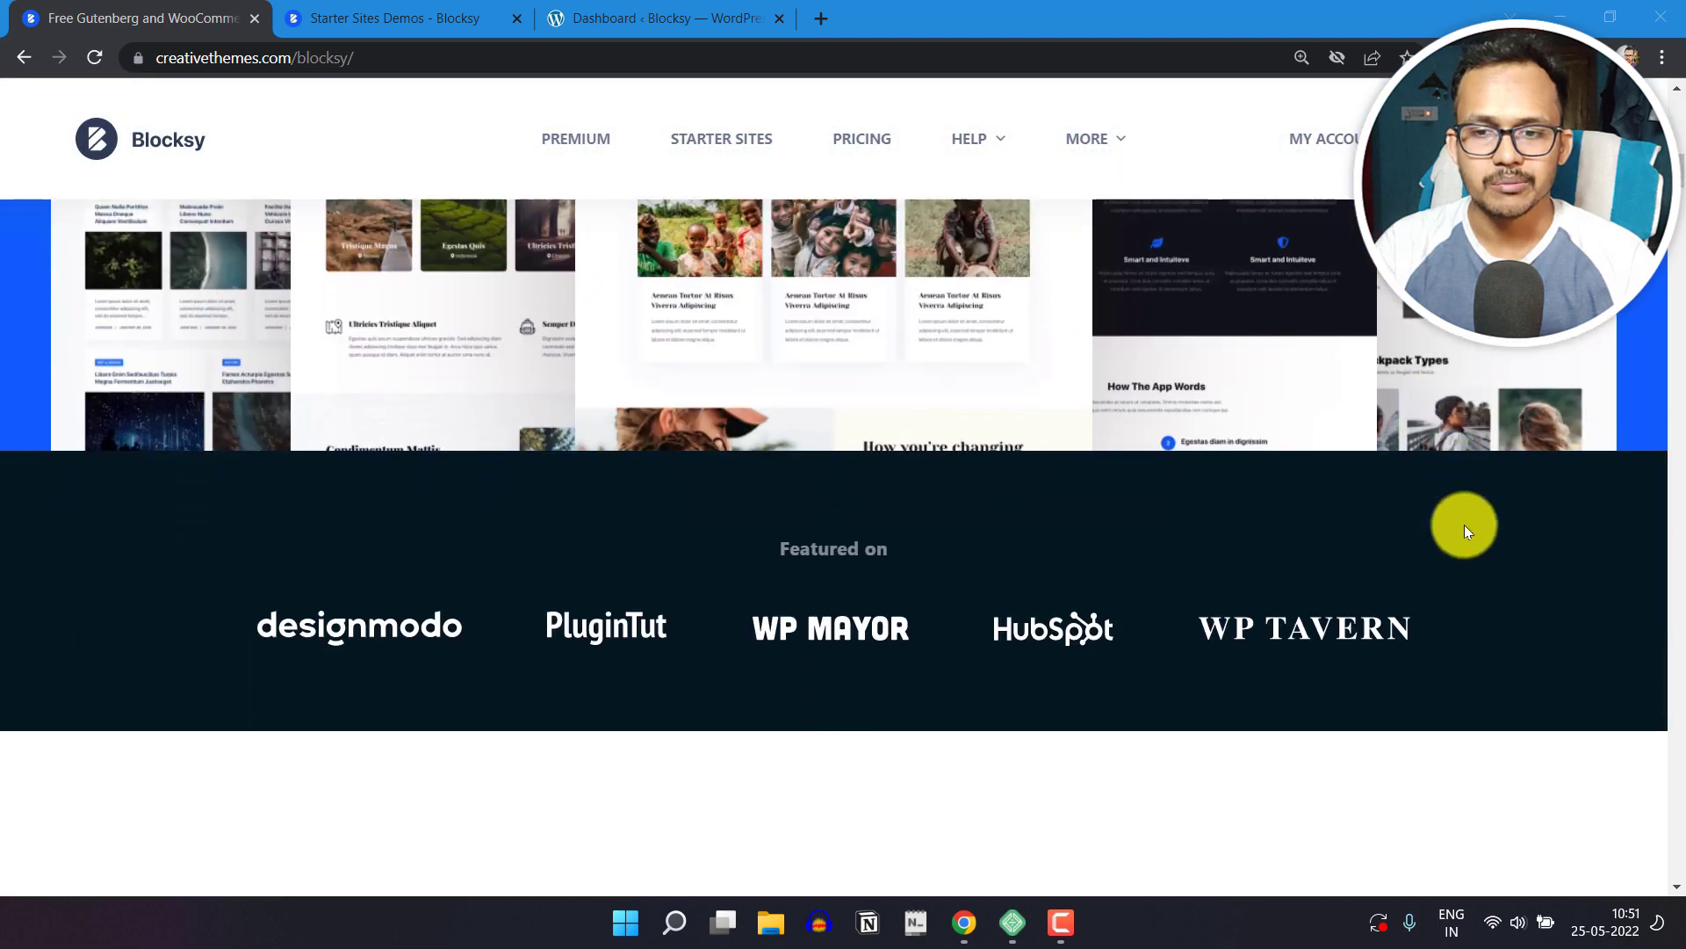
scroll(1463, 534, down, 10)
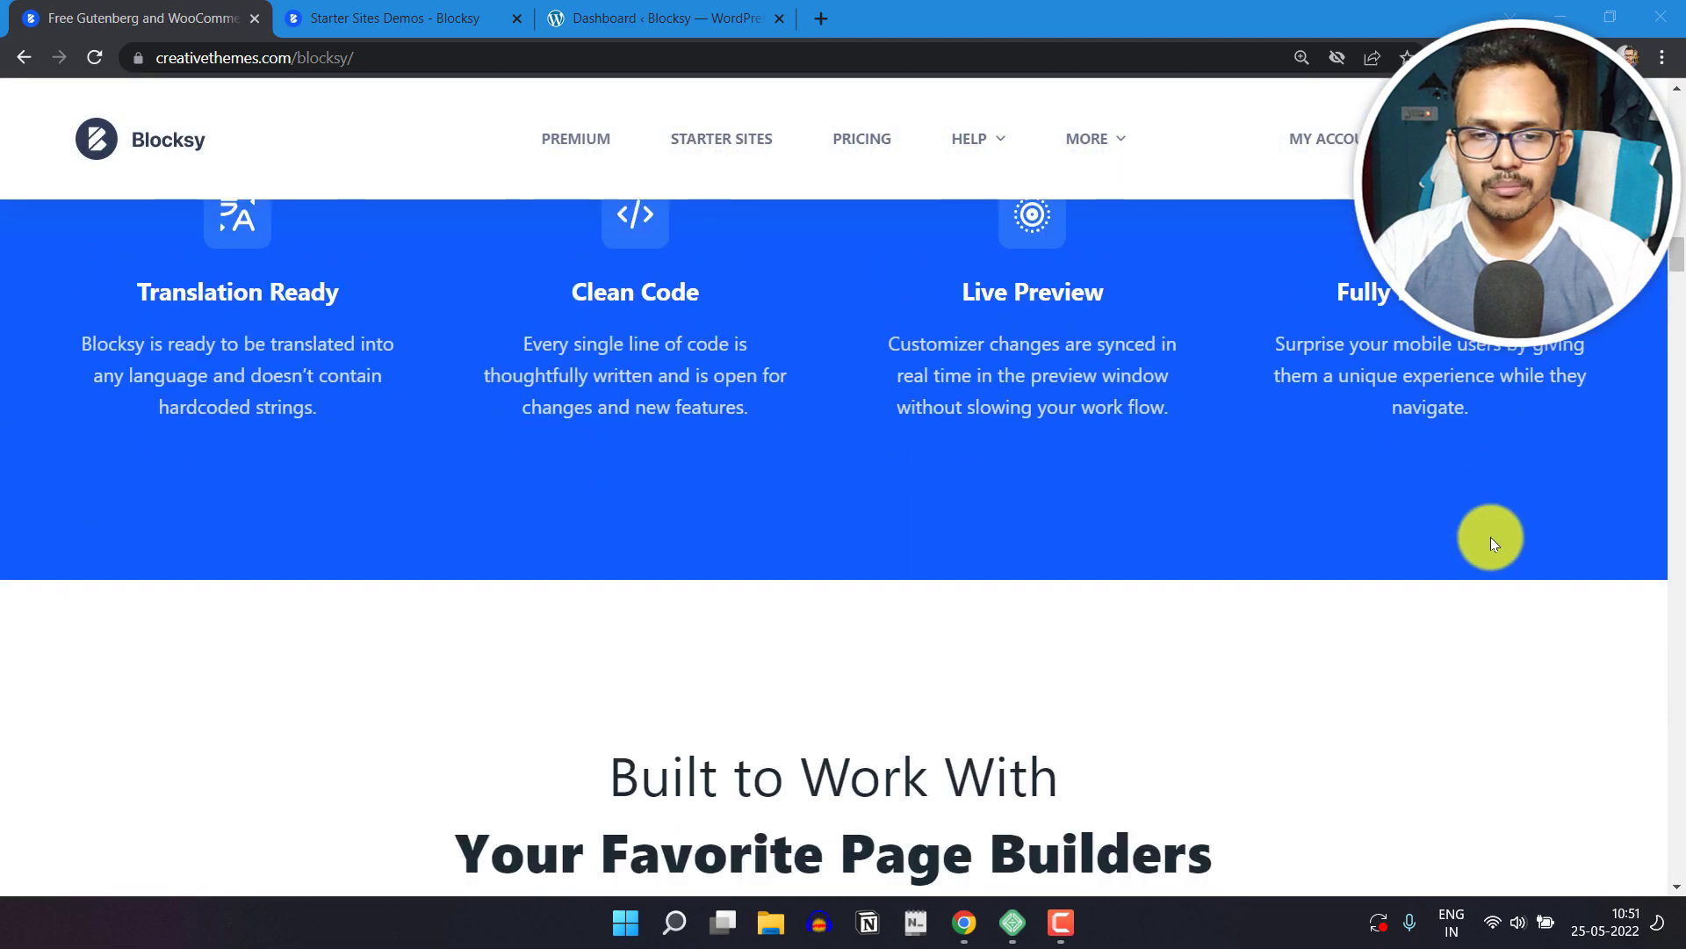
scroll(1377, 554, up, 1)
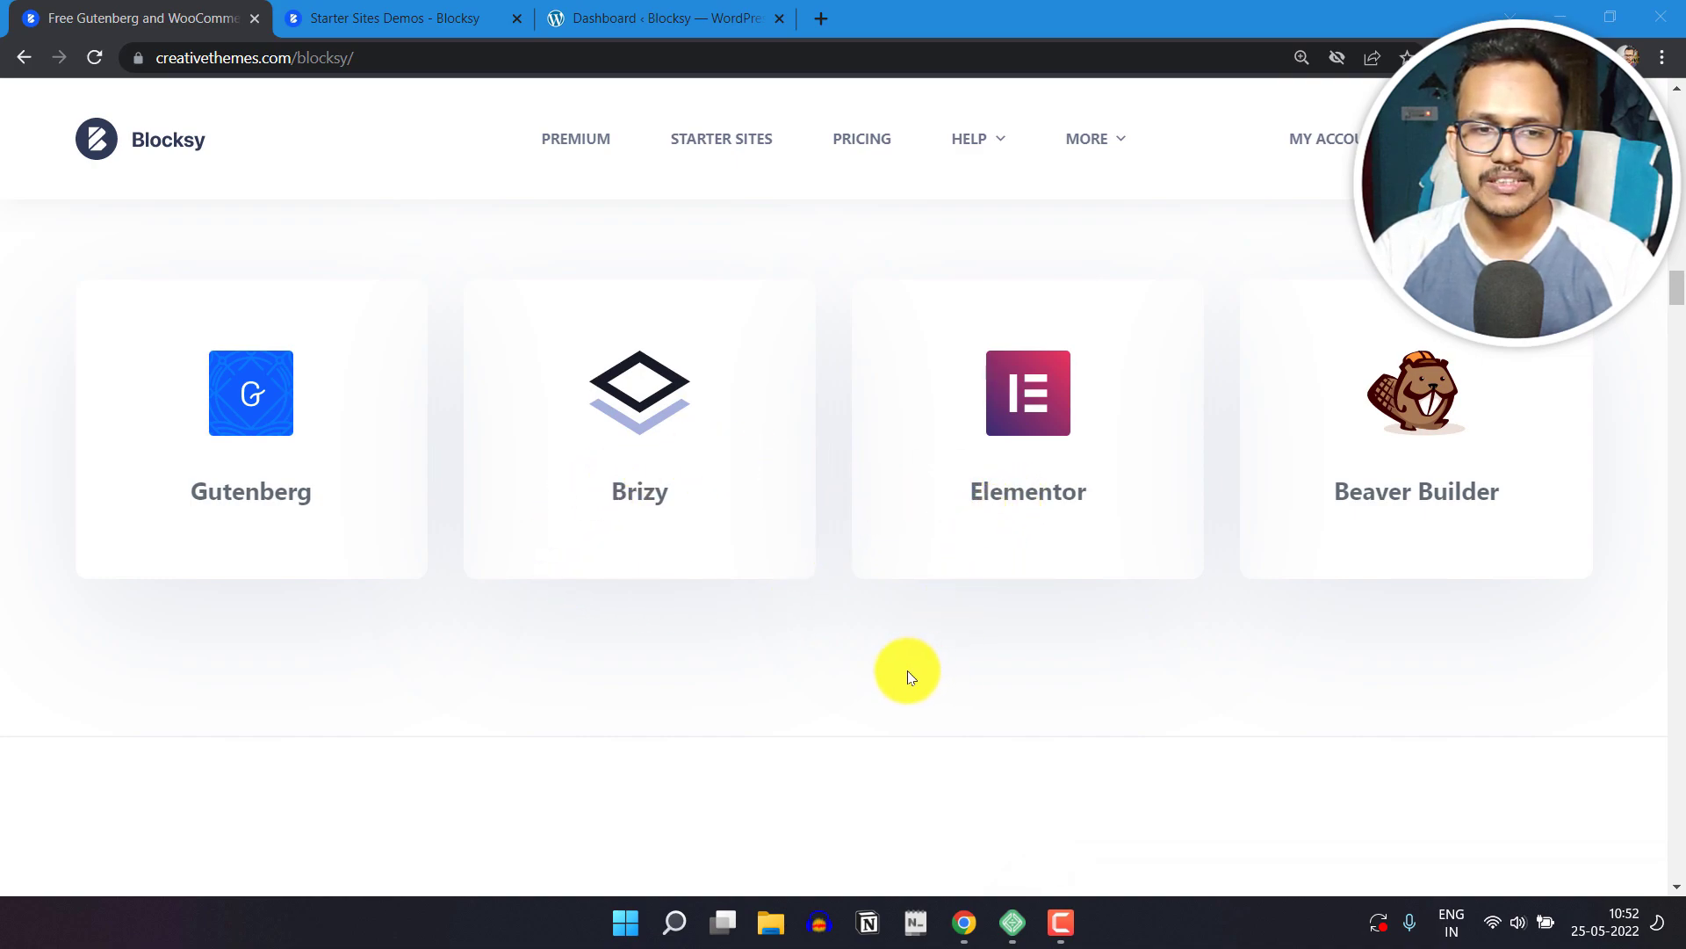
scroll(905, 671, down, 10)
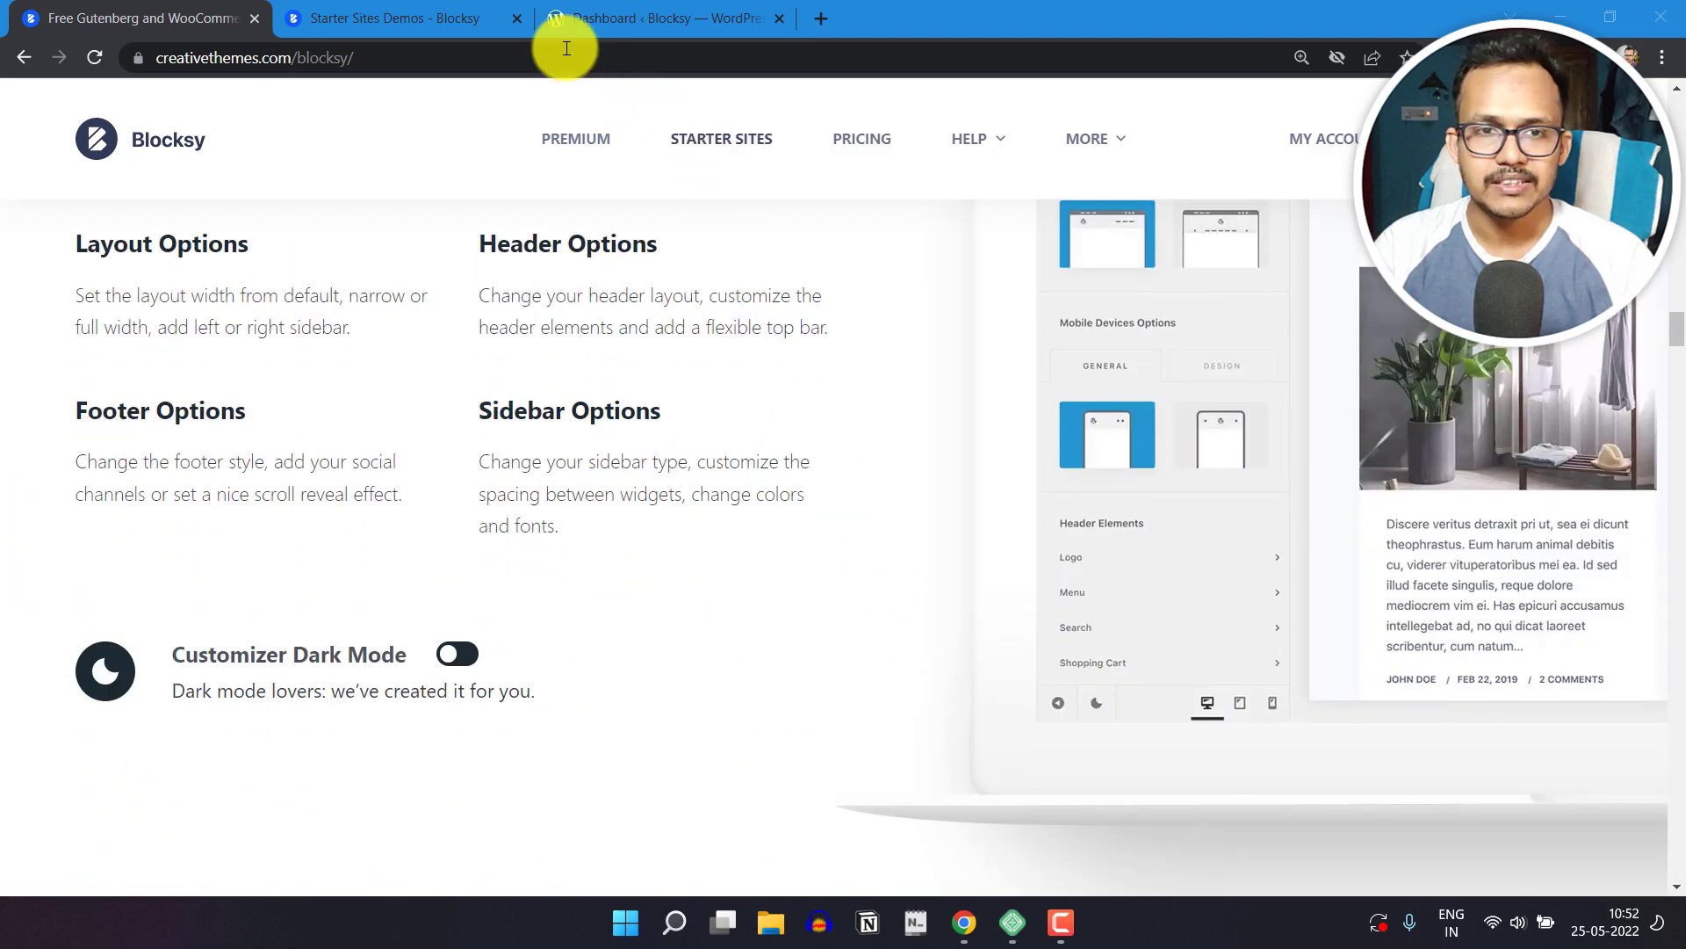
Step: Switch to the Starter Sites page and browse the Blocksy demo designs down to Modern Shop and Blocksy News
click(378, 17)
scroll(1477, 424, down, 5)
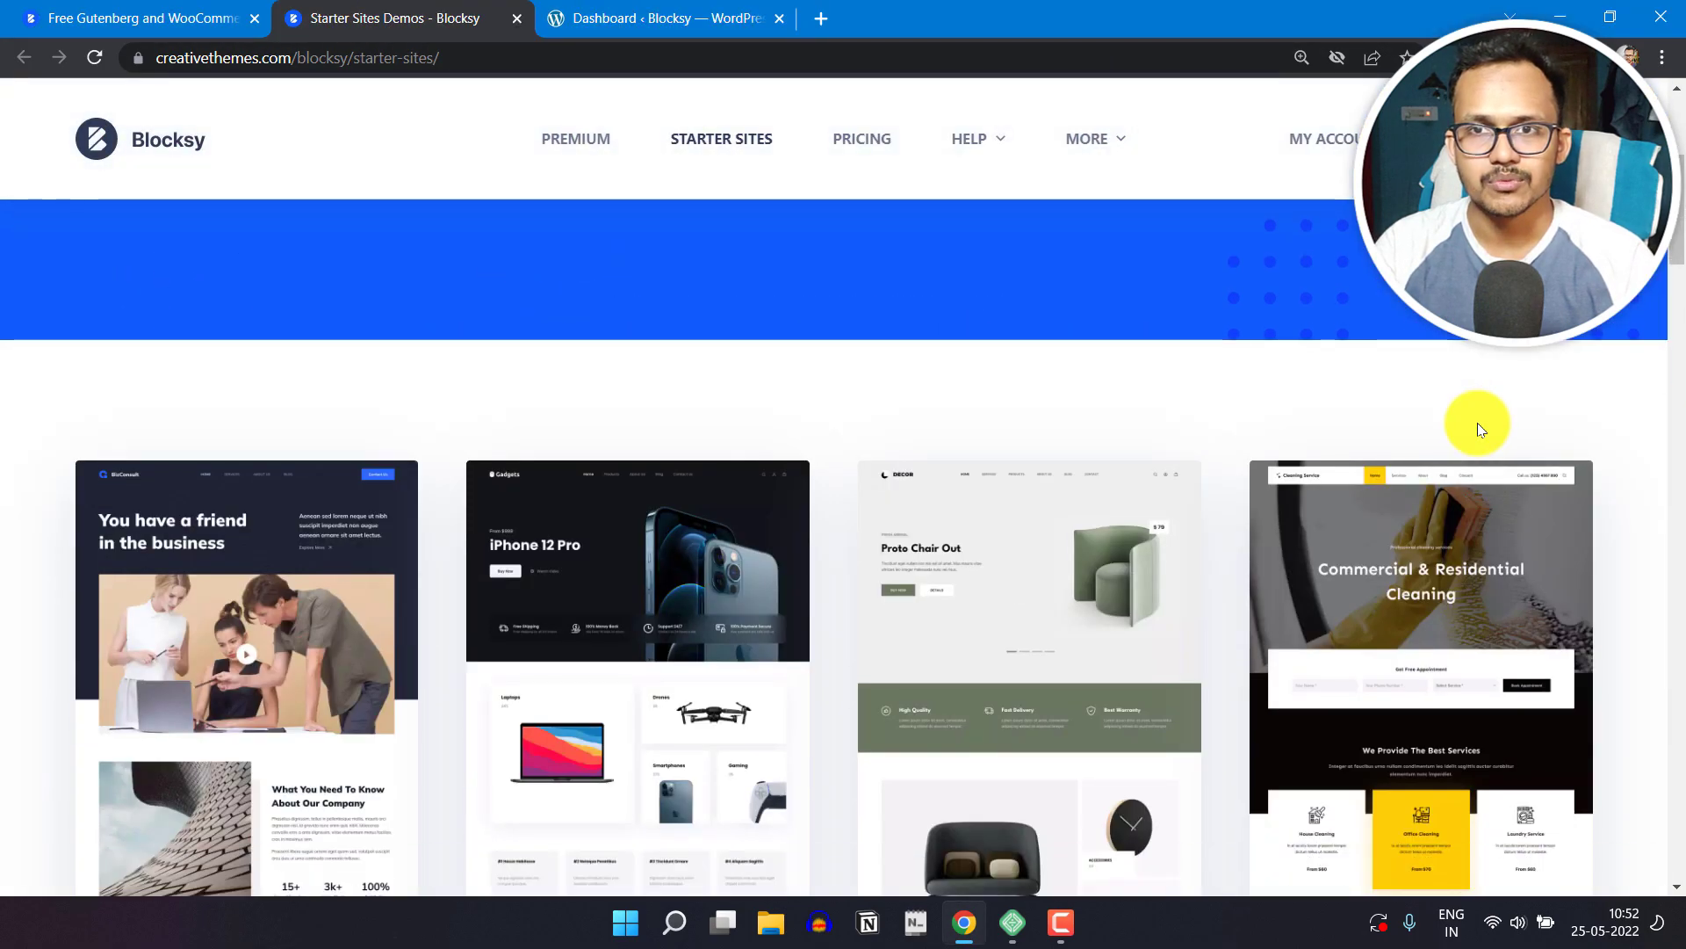
scroll(1478, 423, down, 5)
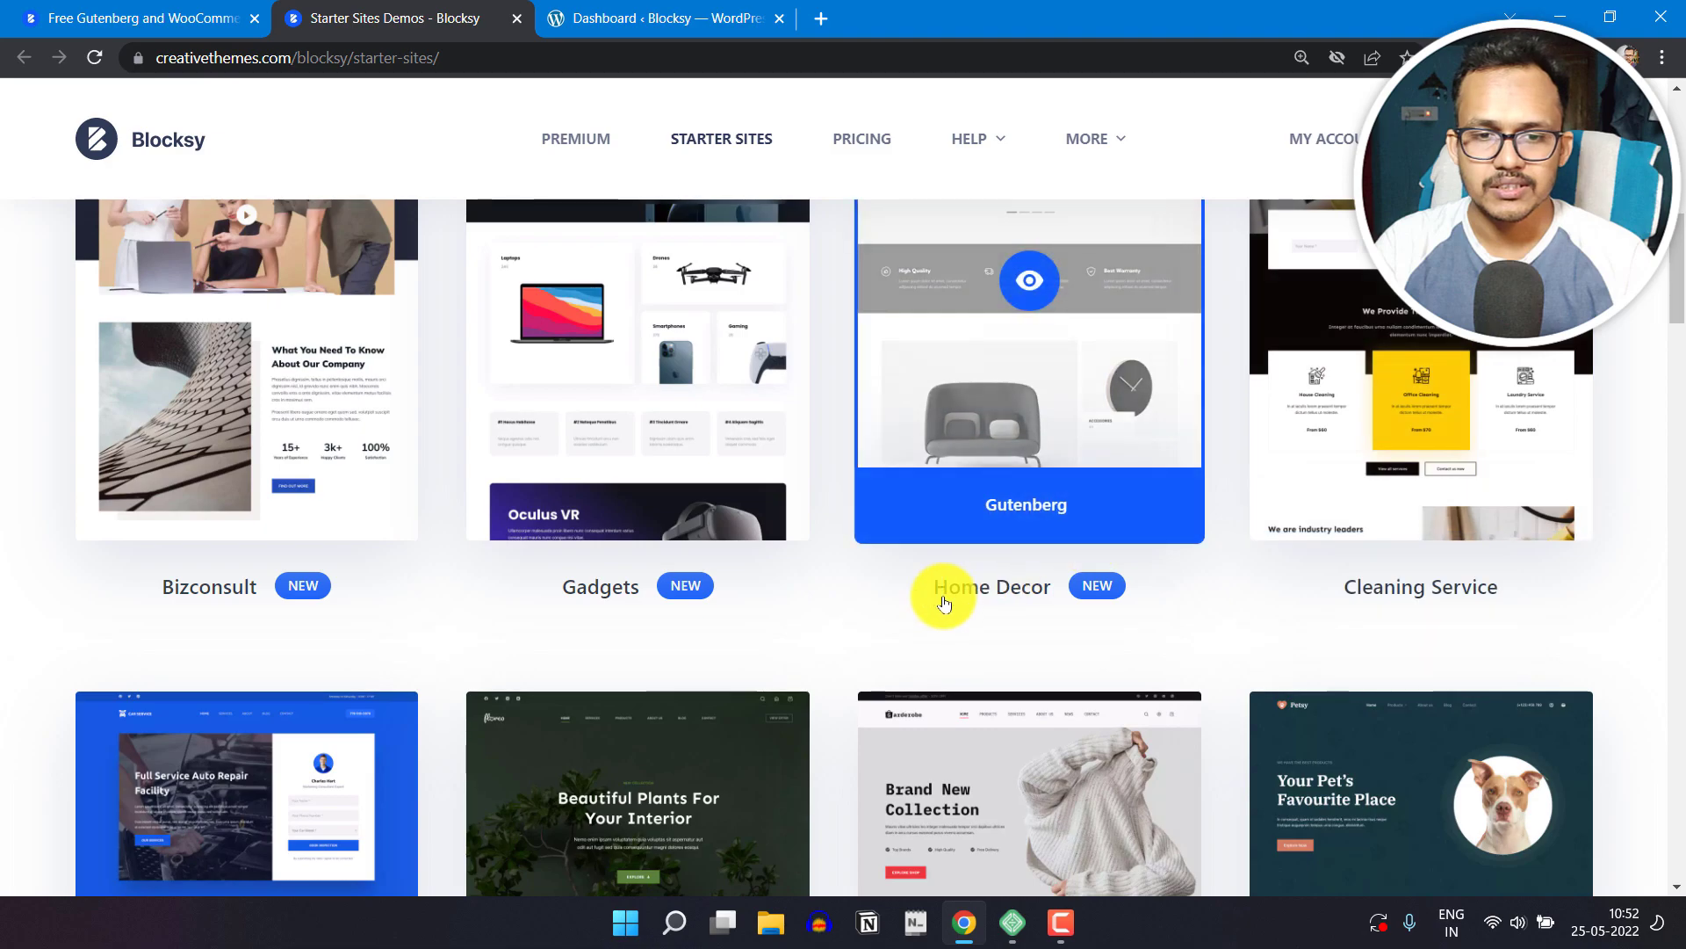
scroll(1657, 549, down, 7)
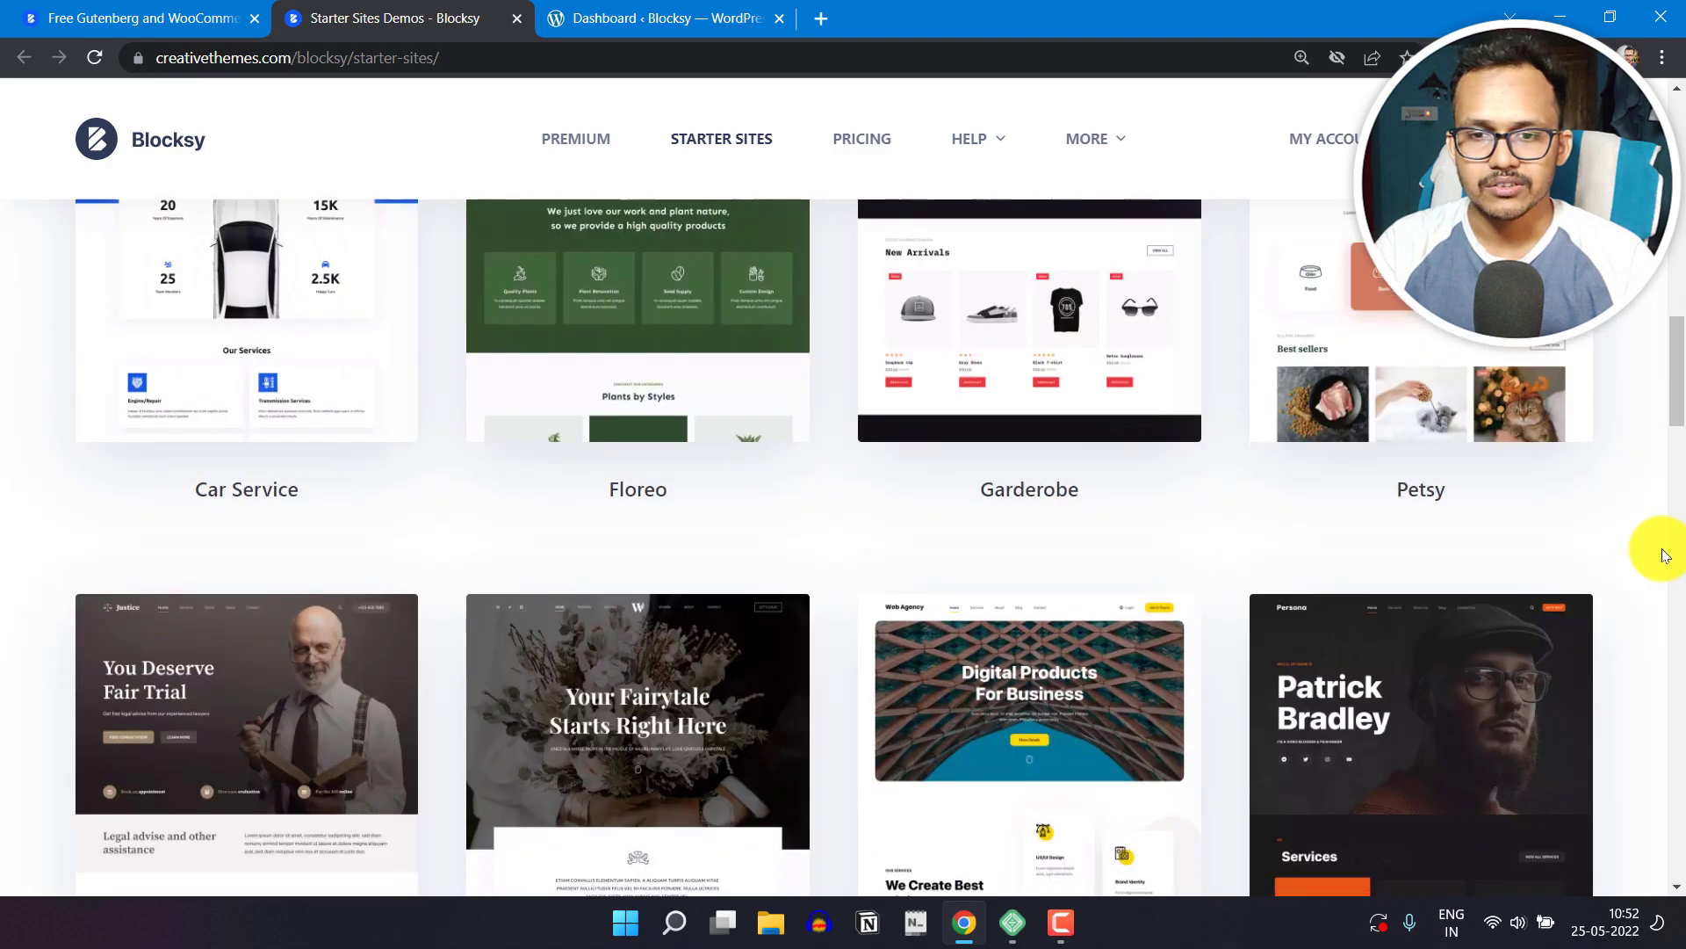
scroll(1644, 531, down, 8)
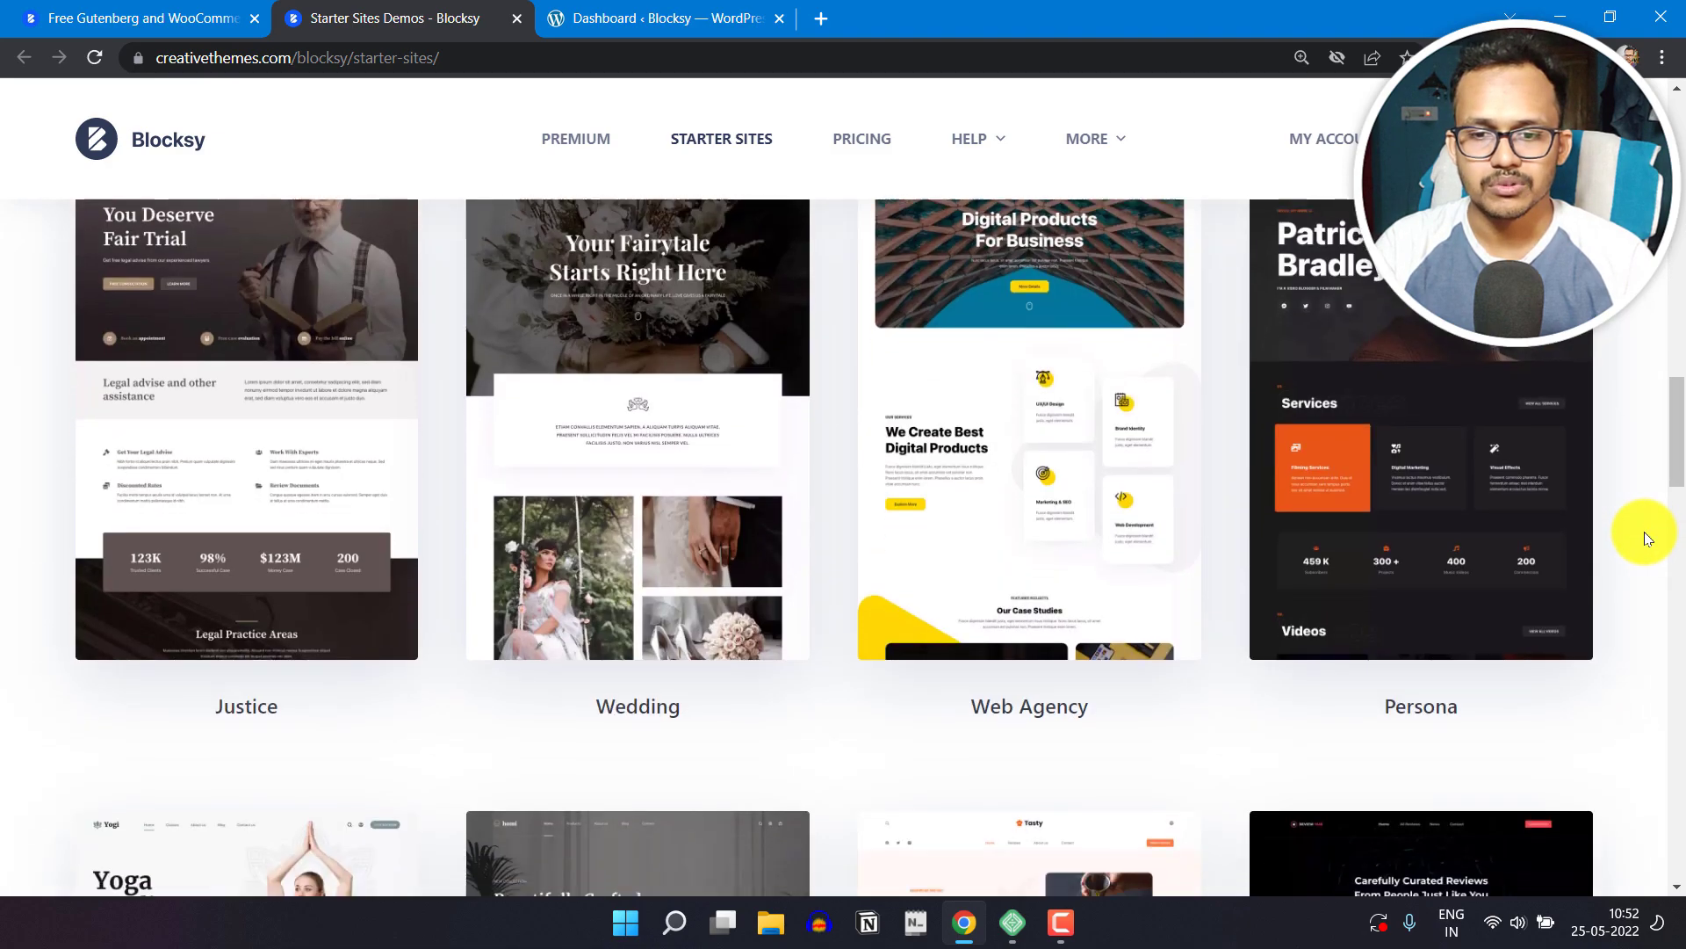
scroll(1633, 474, down, 5)
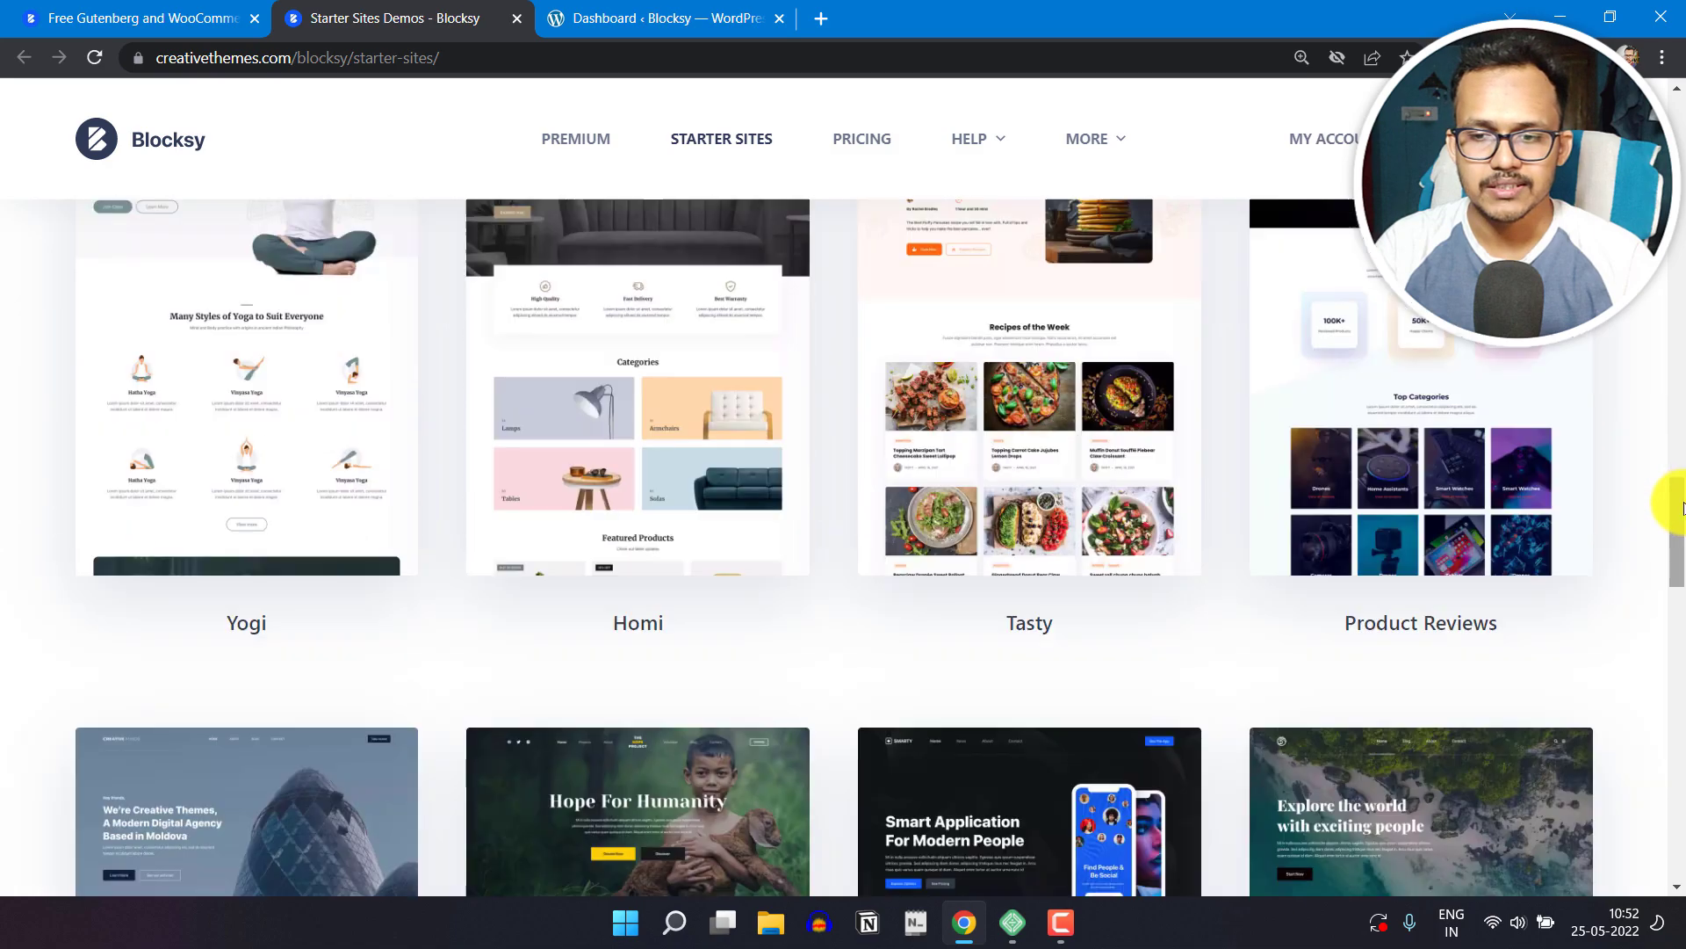
scroll(1671, 583, down, 5)
scroll(1676, 586, down, 5)
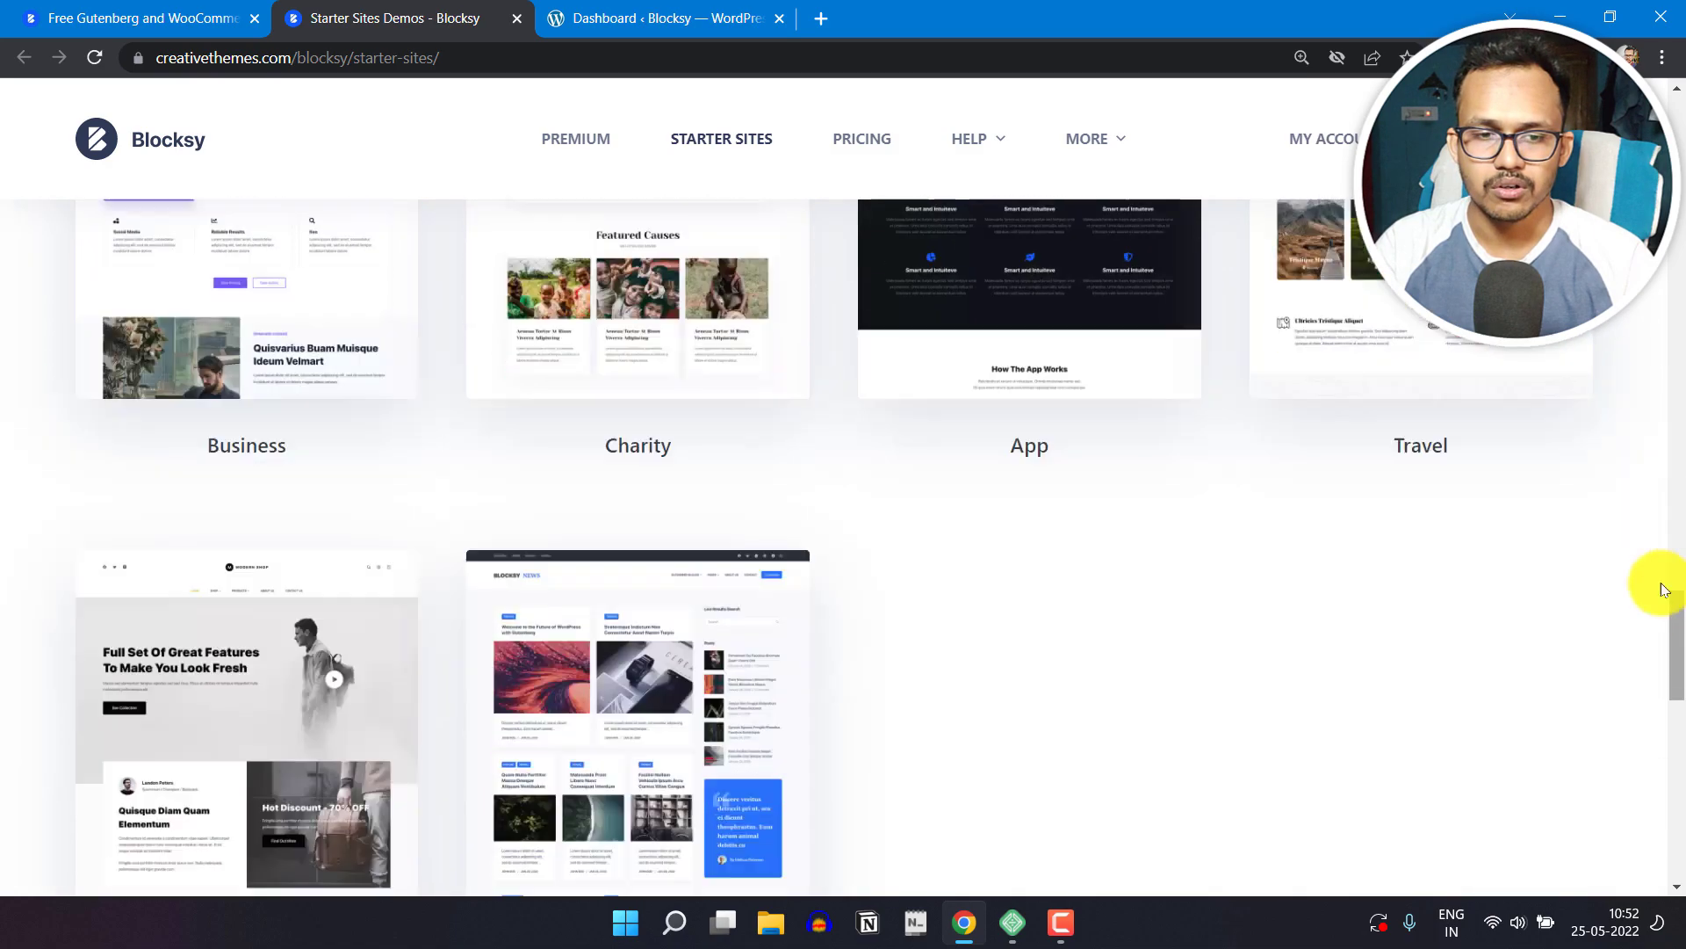
scroll(979, 546, down, 4)
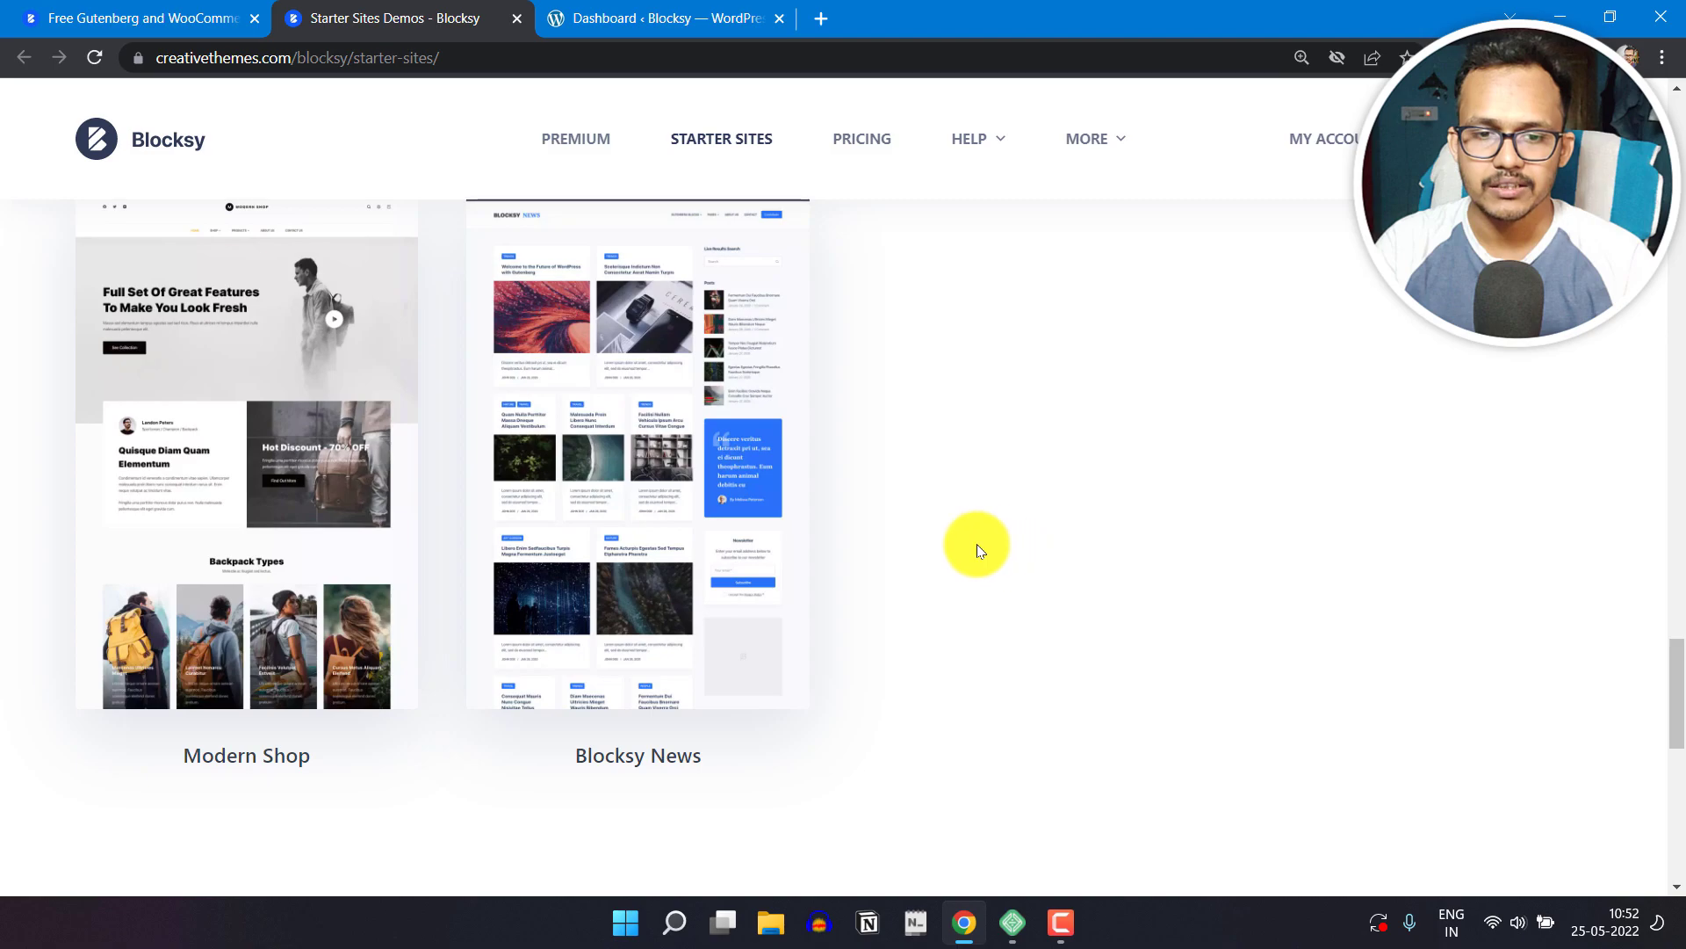
Step: Open the Blocksy News demo and examine its blog page layout, sidebar and footer
click(647, 461)
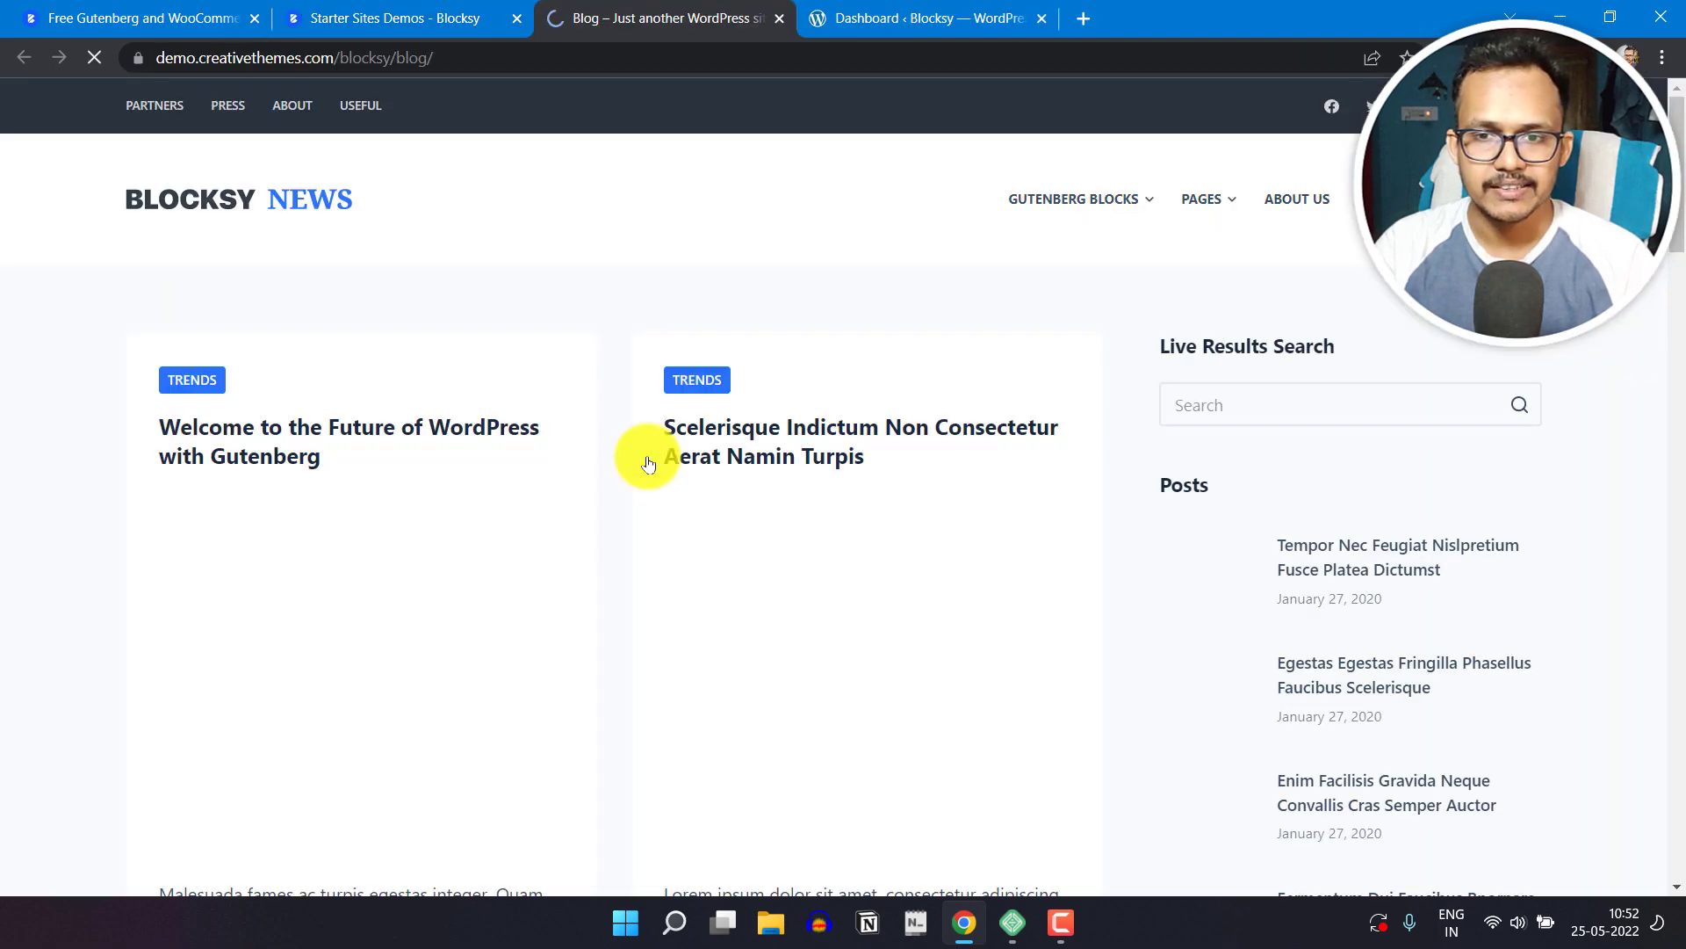
scroll(1660, 413, down, 2)
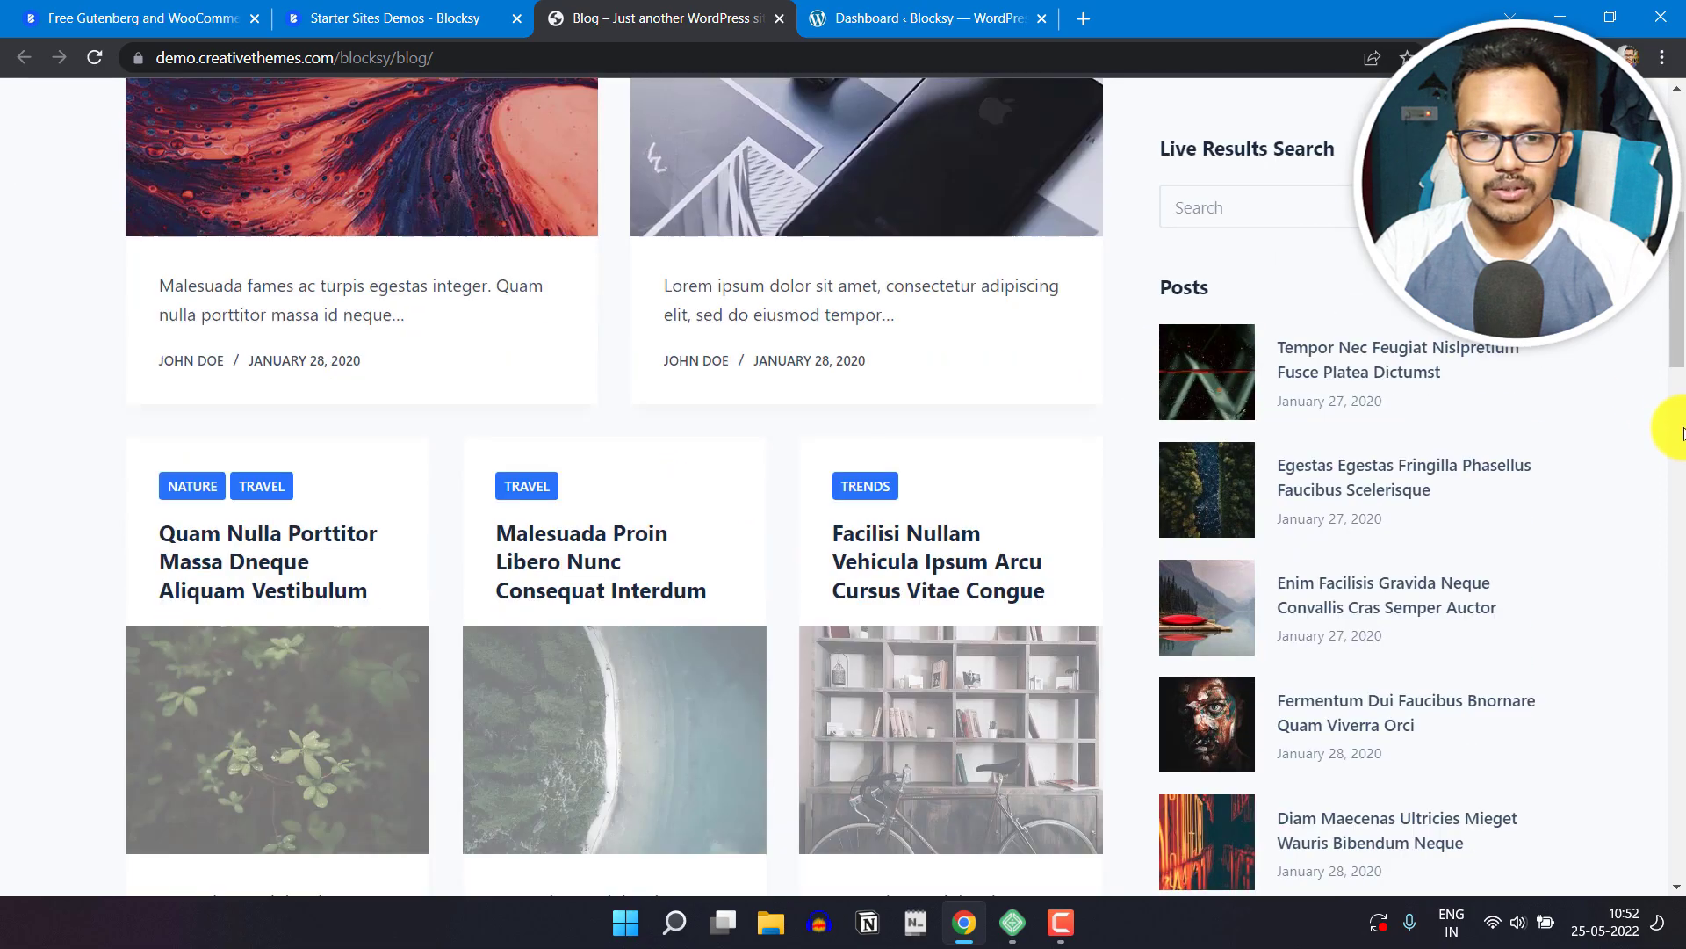
scroll(1684, 433, down, 18)
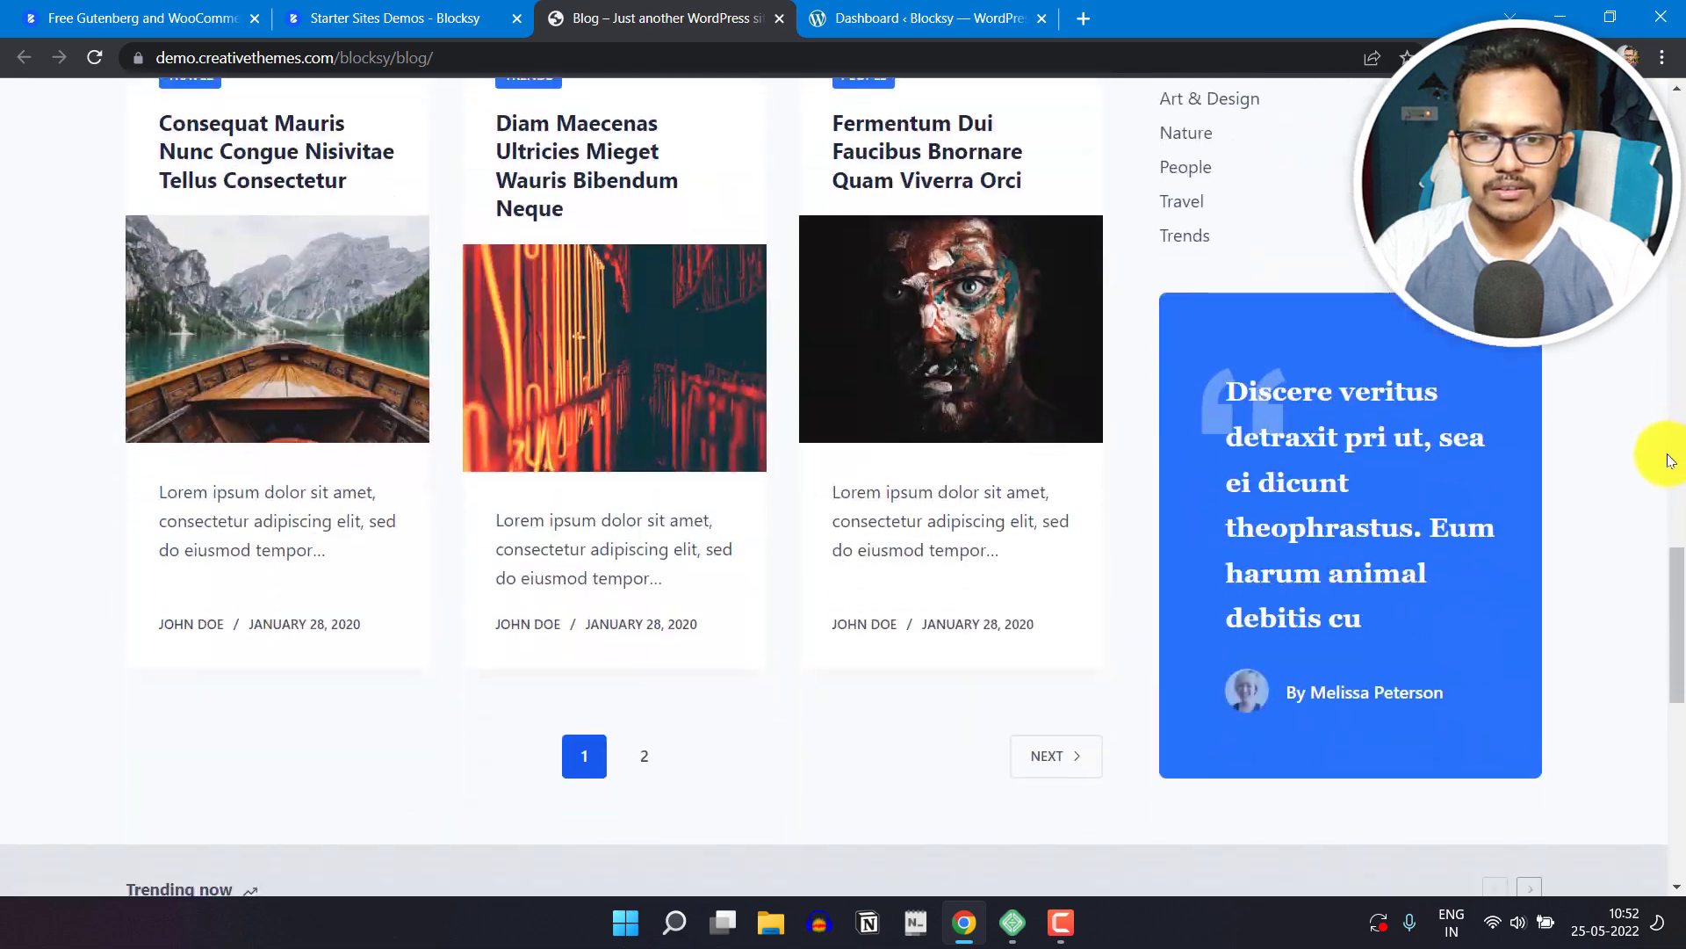
scroll(1649, 527, down, 10)
scroll(1642, 531, up, 7)
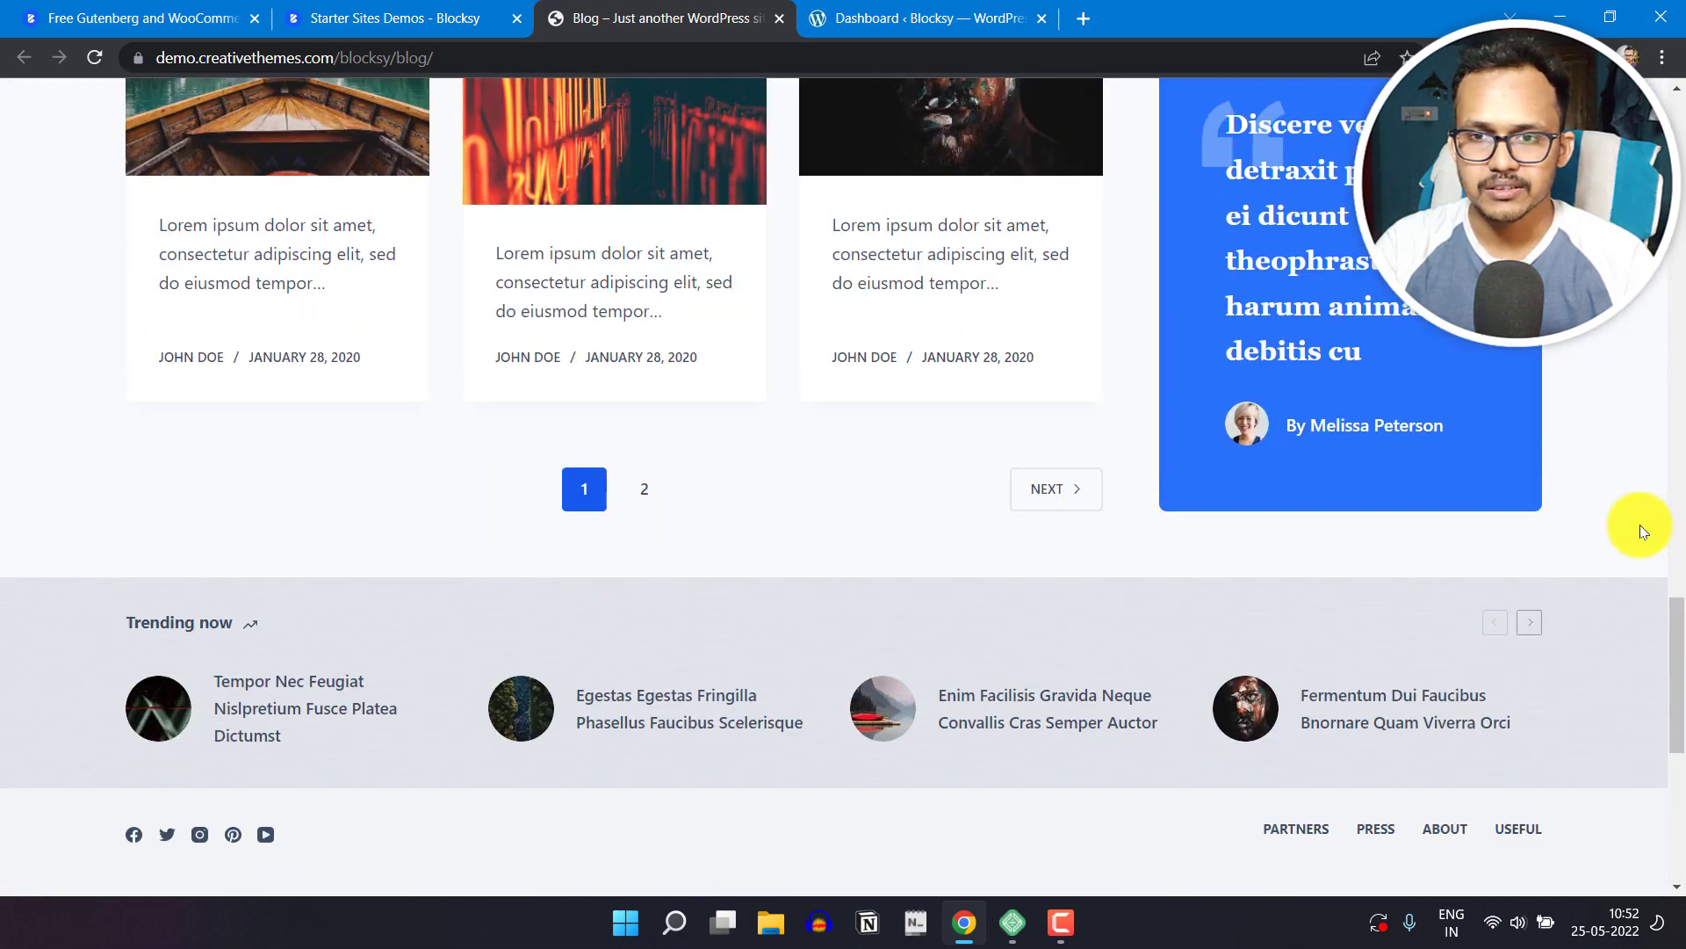
scroll(1641, 525, up, 20)
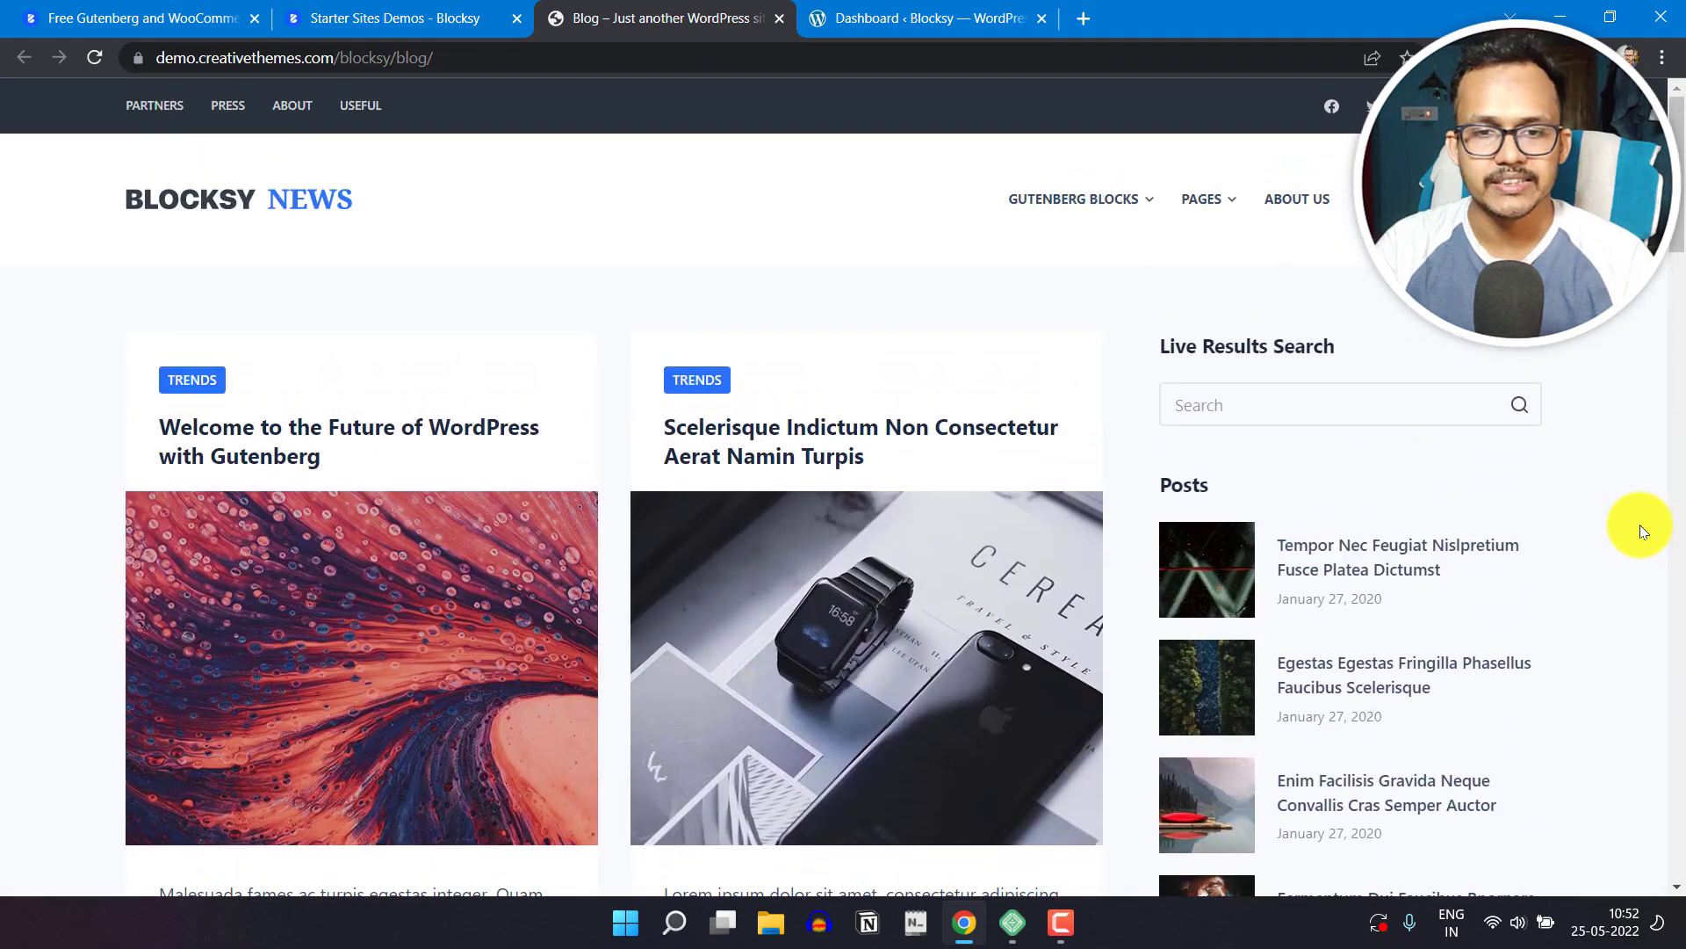
scroll(538, 550, down, 3)
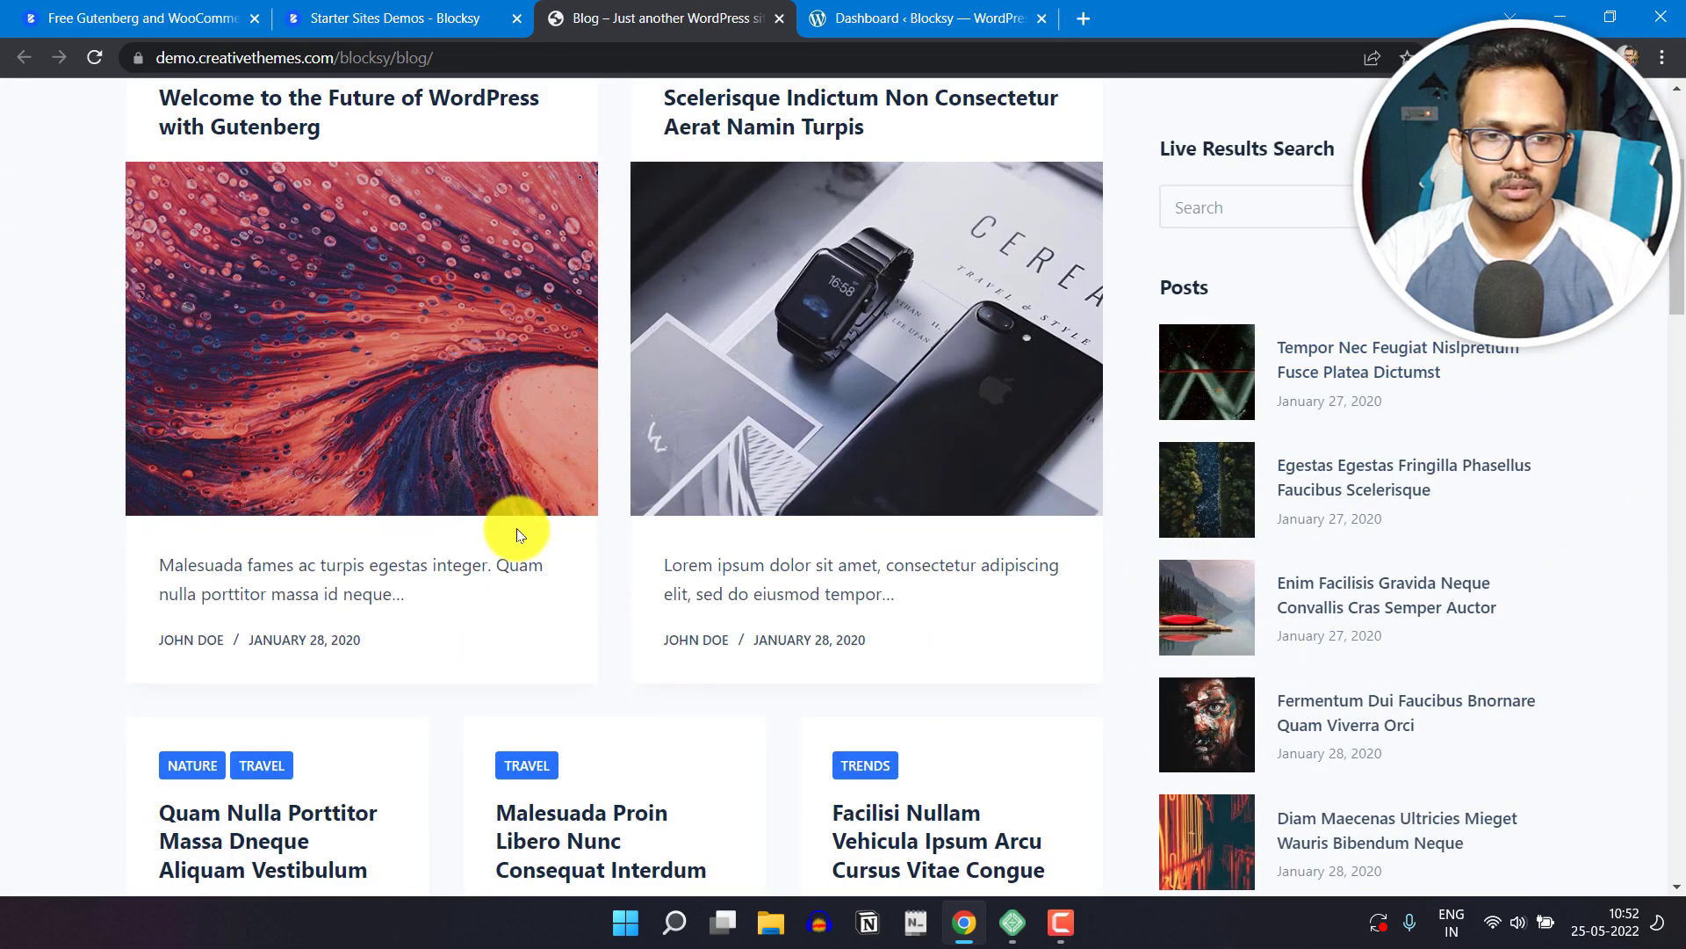
scroll(387, 413, up, 2)
Step: Open the demo post "Welcome to the Future of WordPress with Gutenberg" and review its header and content blocks
click(359, 332)
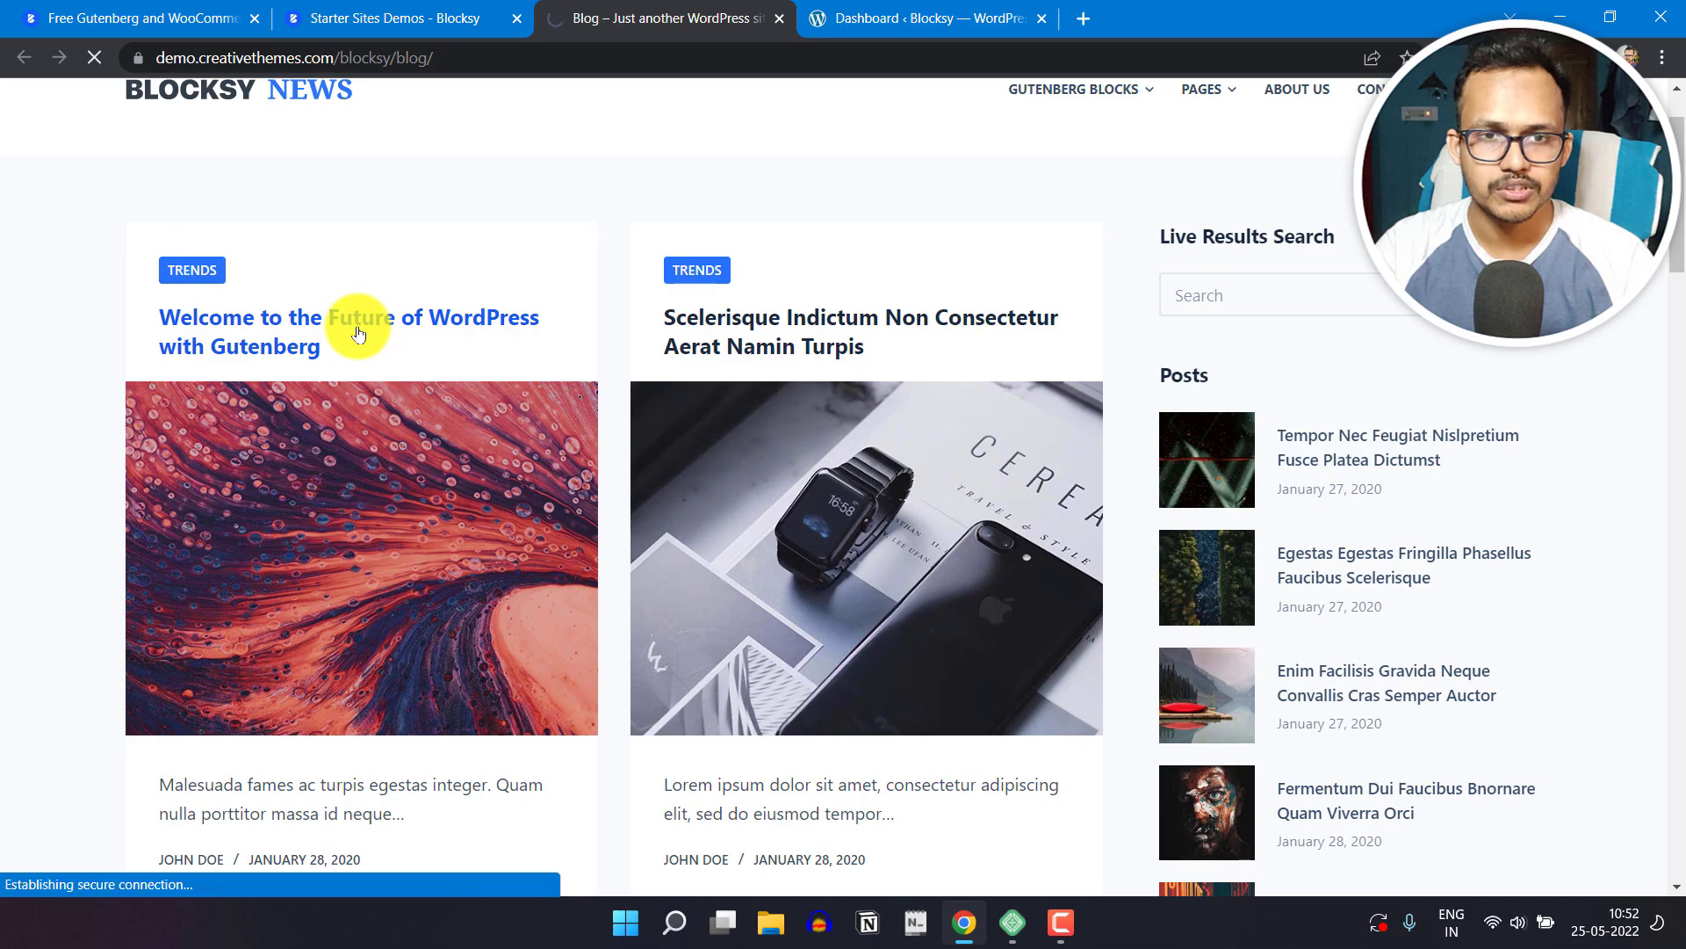
scroll(1179, 377, down, 5)
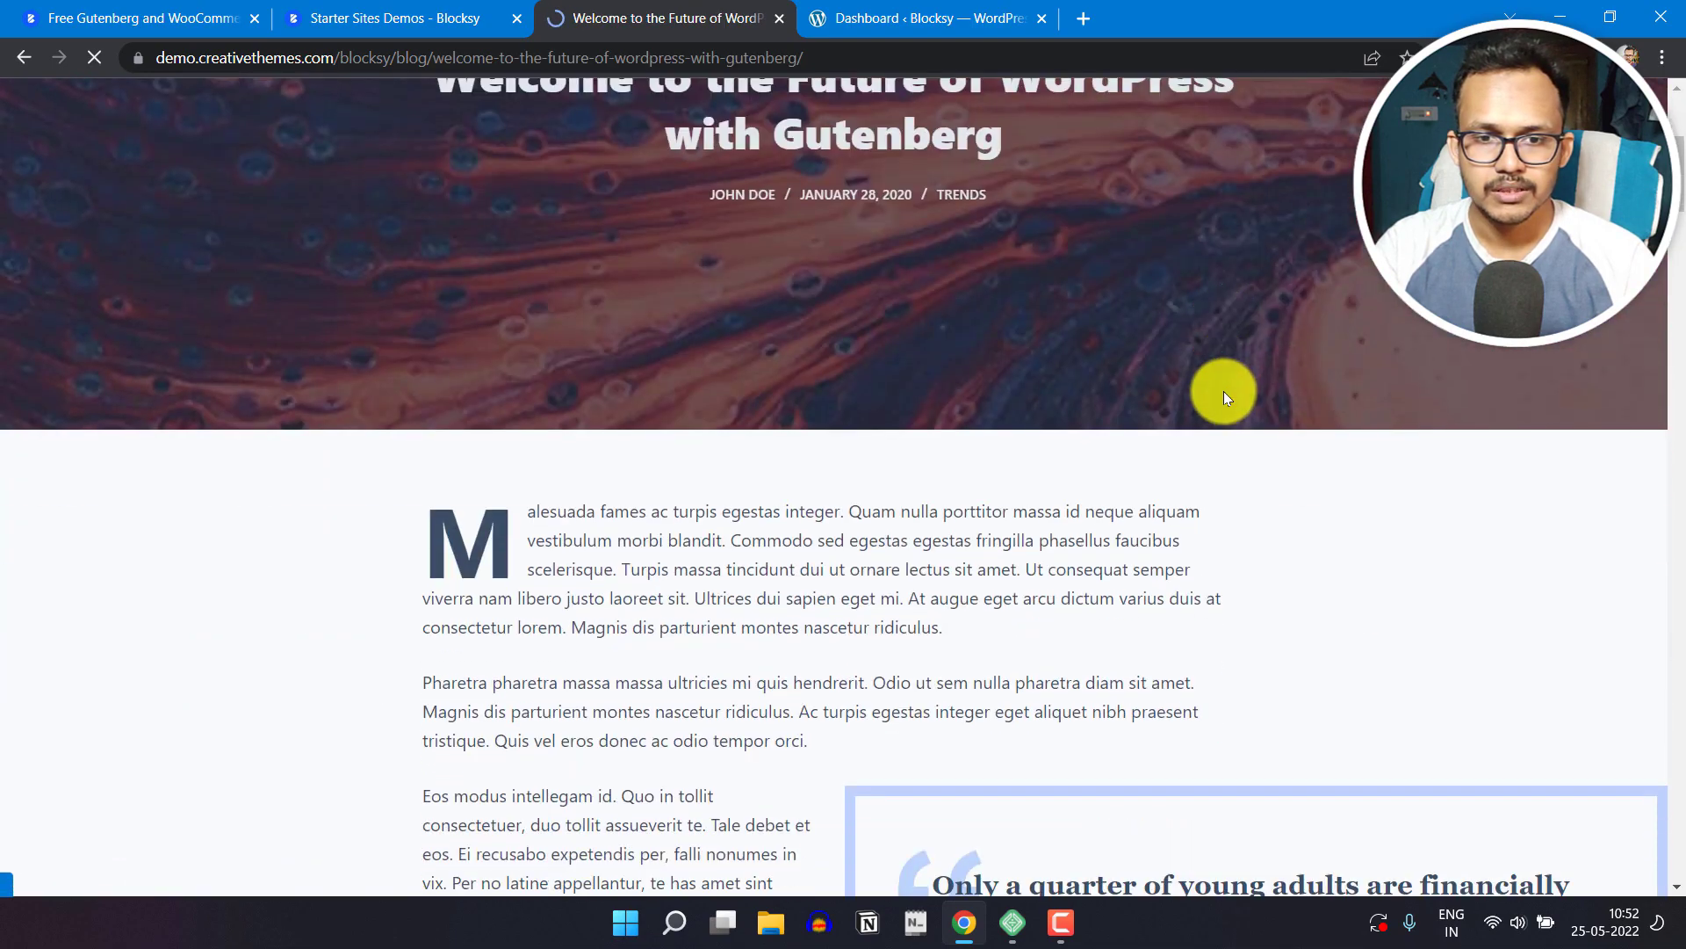
scroll(1194, 492, down, 6)
scroll(1015, 474, down, 6)
scroll(1010, 518, down, 20)
scroll(1056, 494, down, 10)
scroll(1681, 496, up, 15)
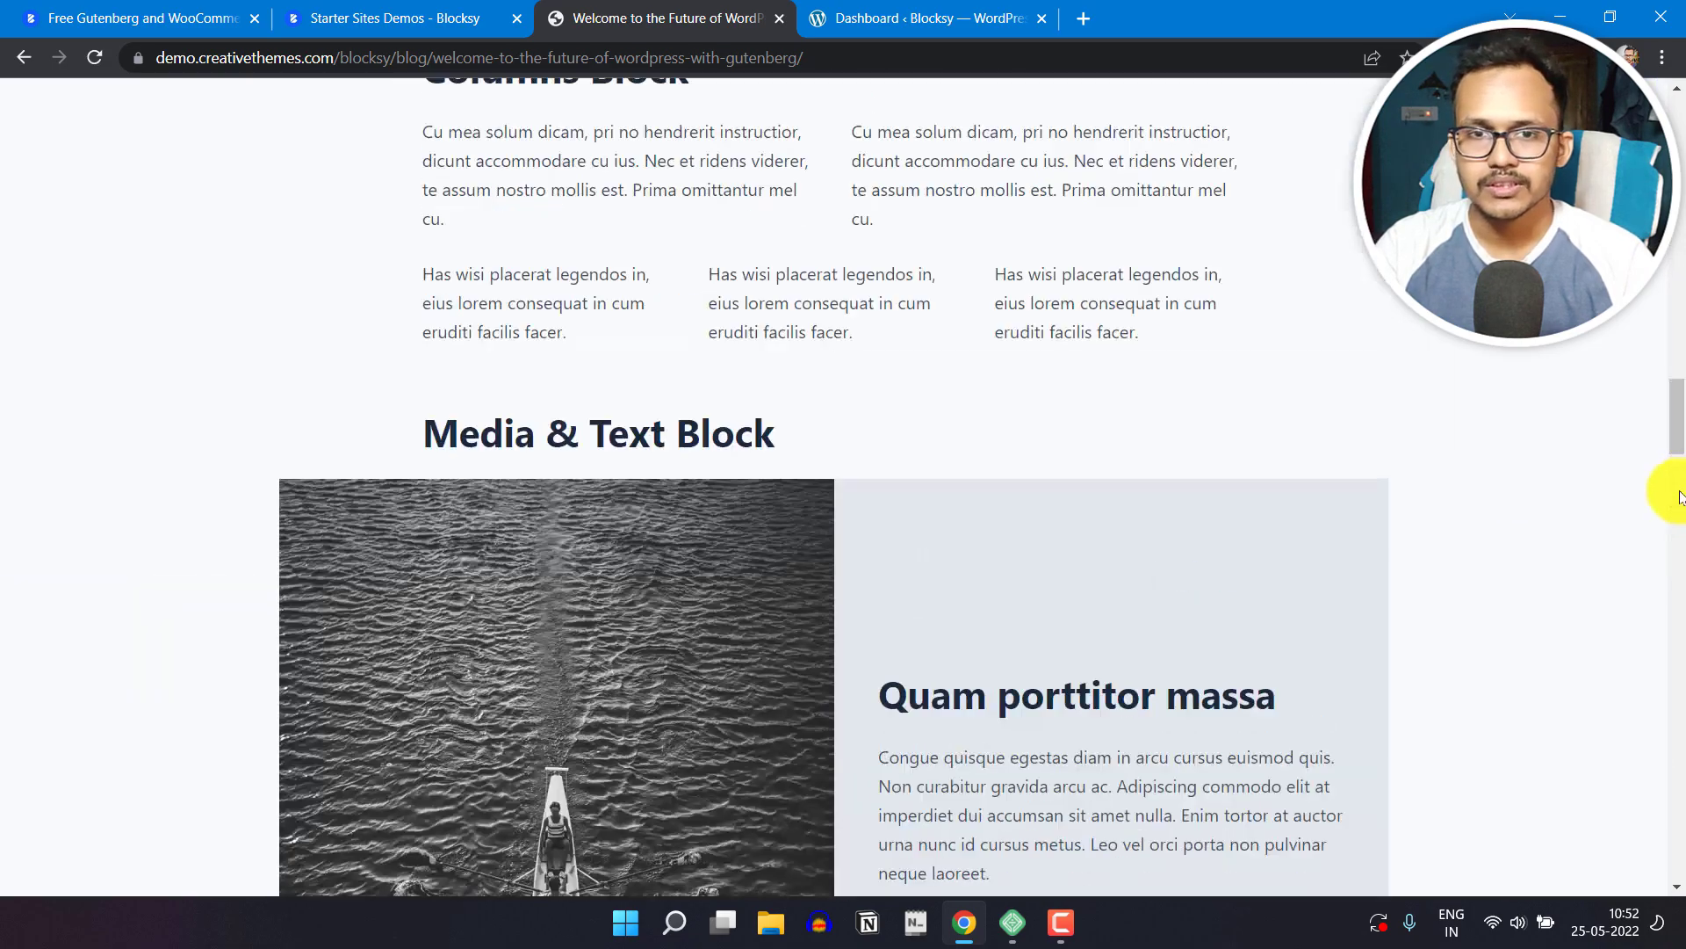
scroll(1673, 494, up, 20)
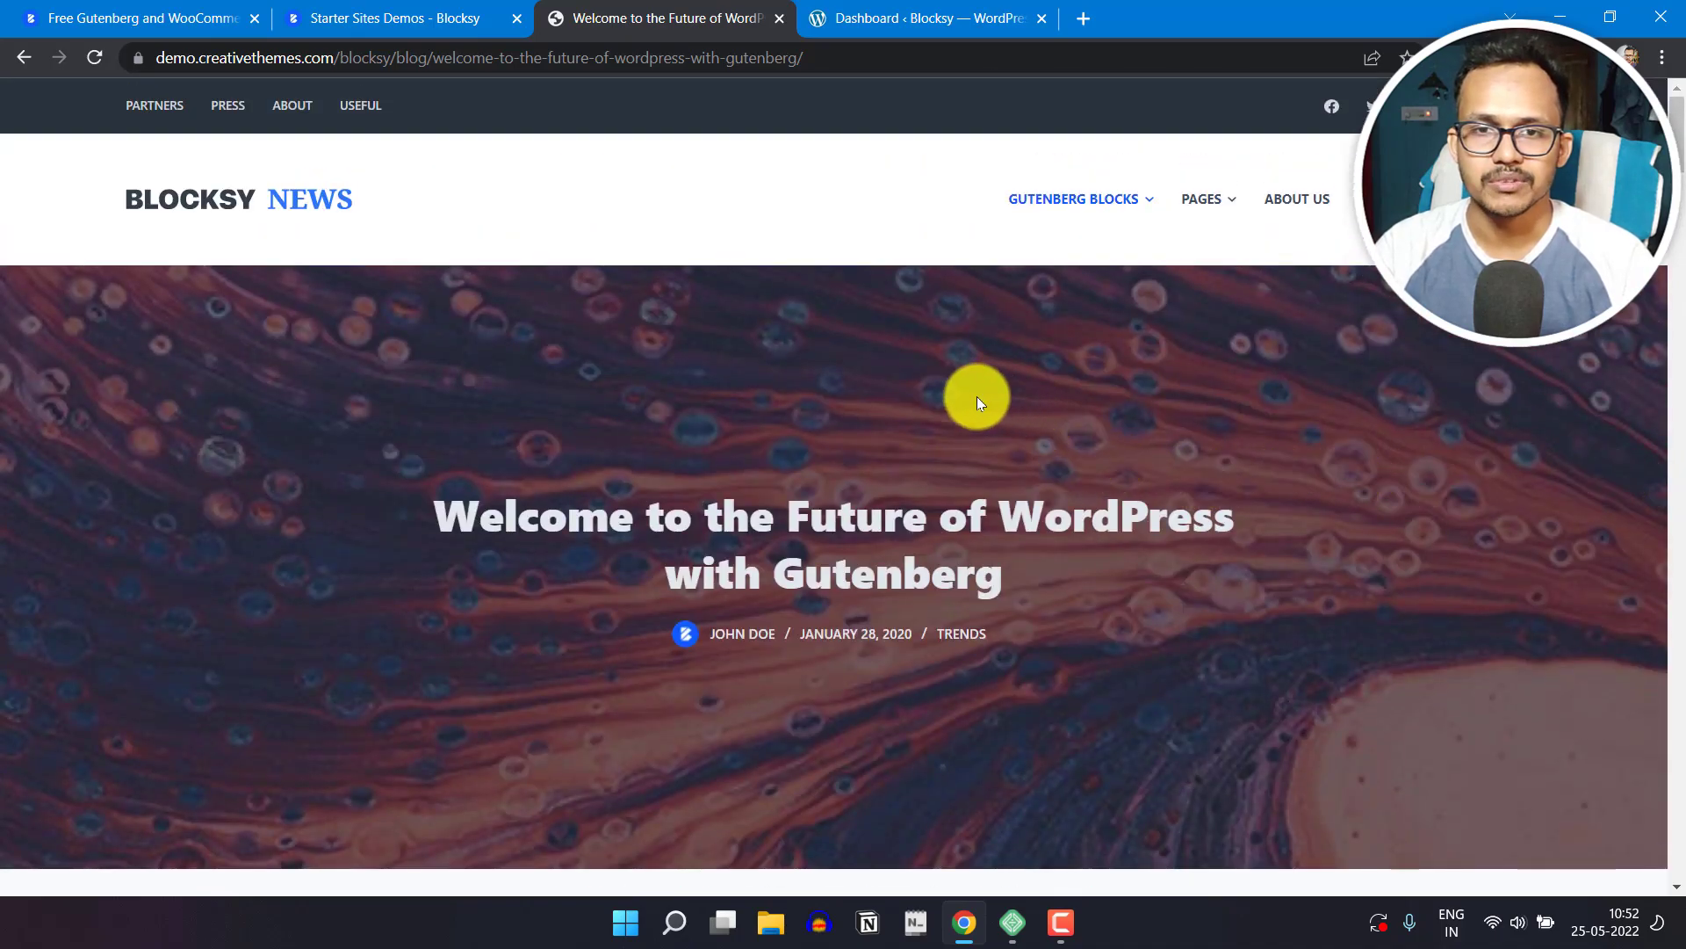
Step: Switch to the WordPress dashboard, go to Add Themes and search for "blocksy"
click(956, 8)
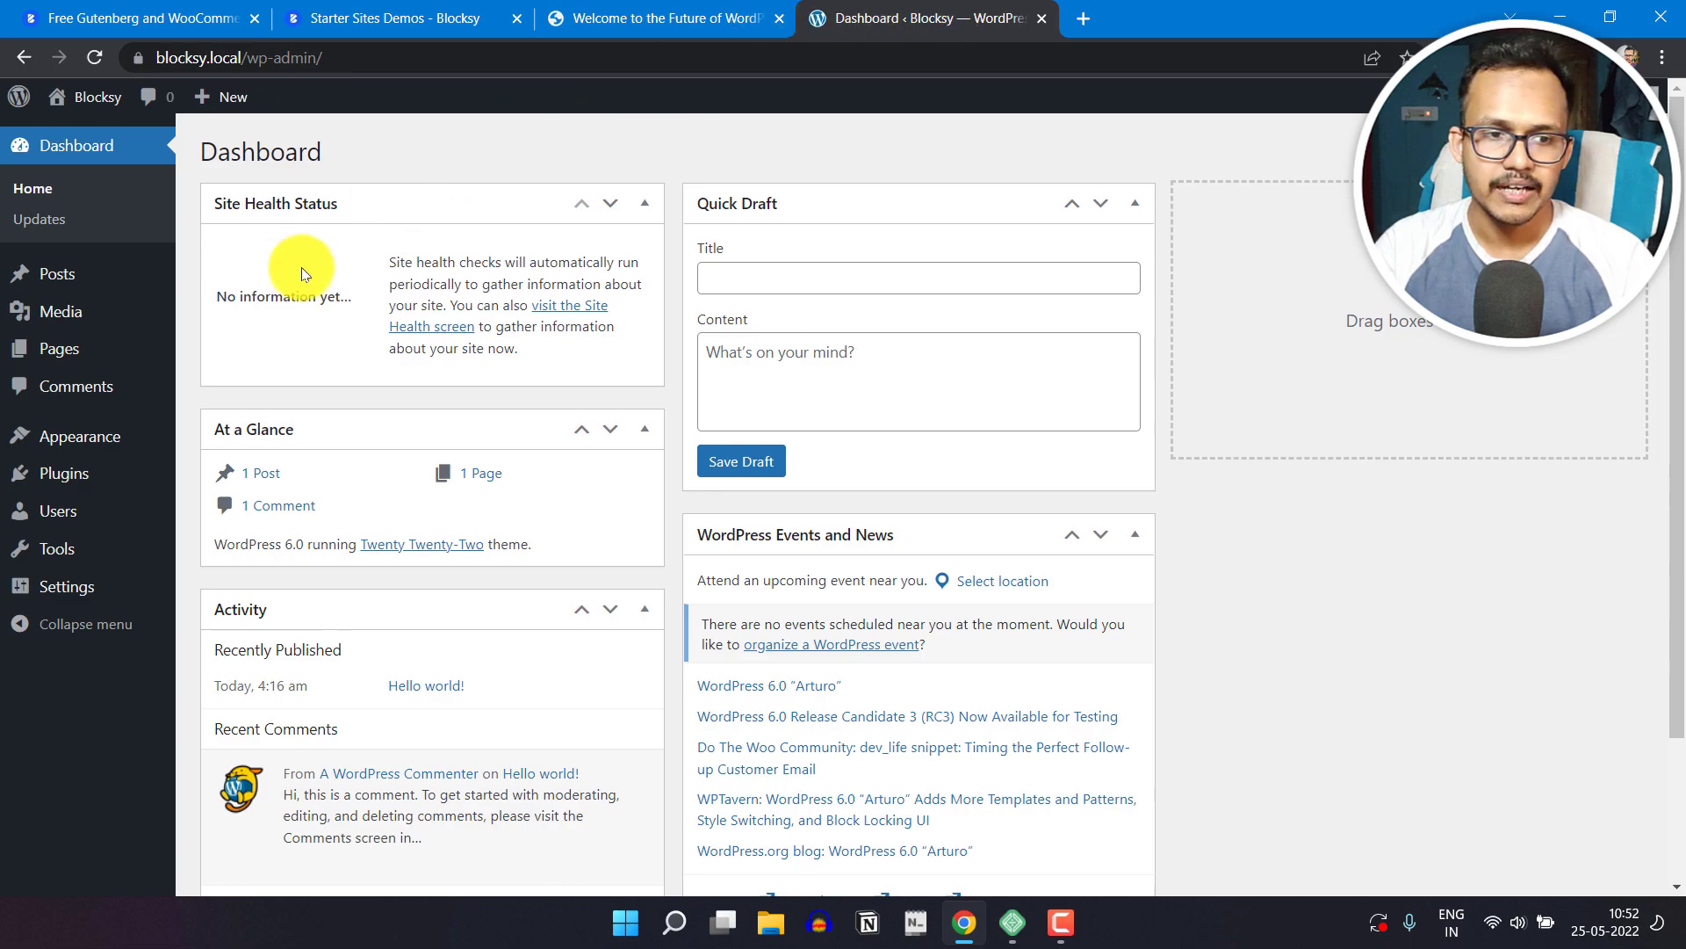
mouse_move(94, 434)
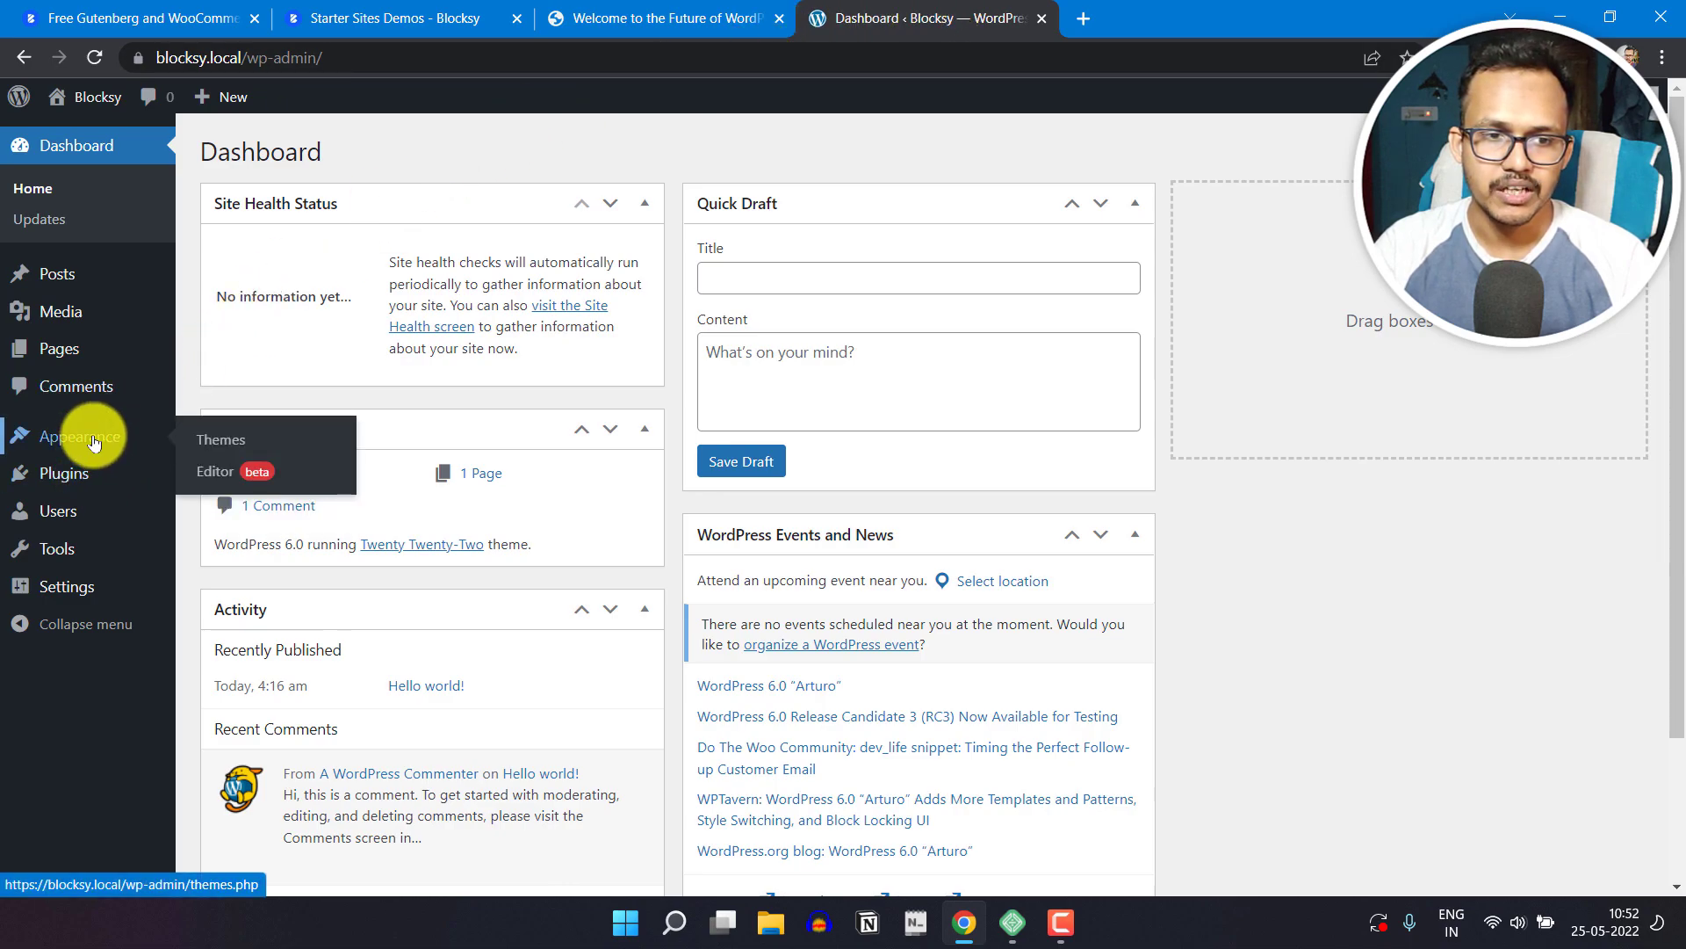
click(222, 448)
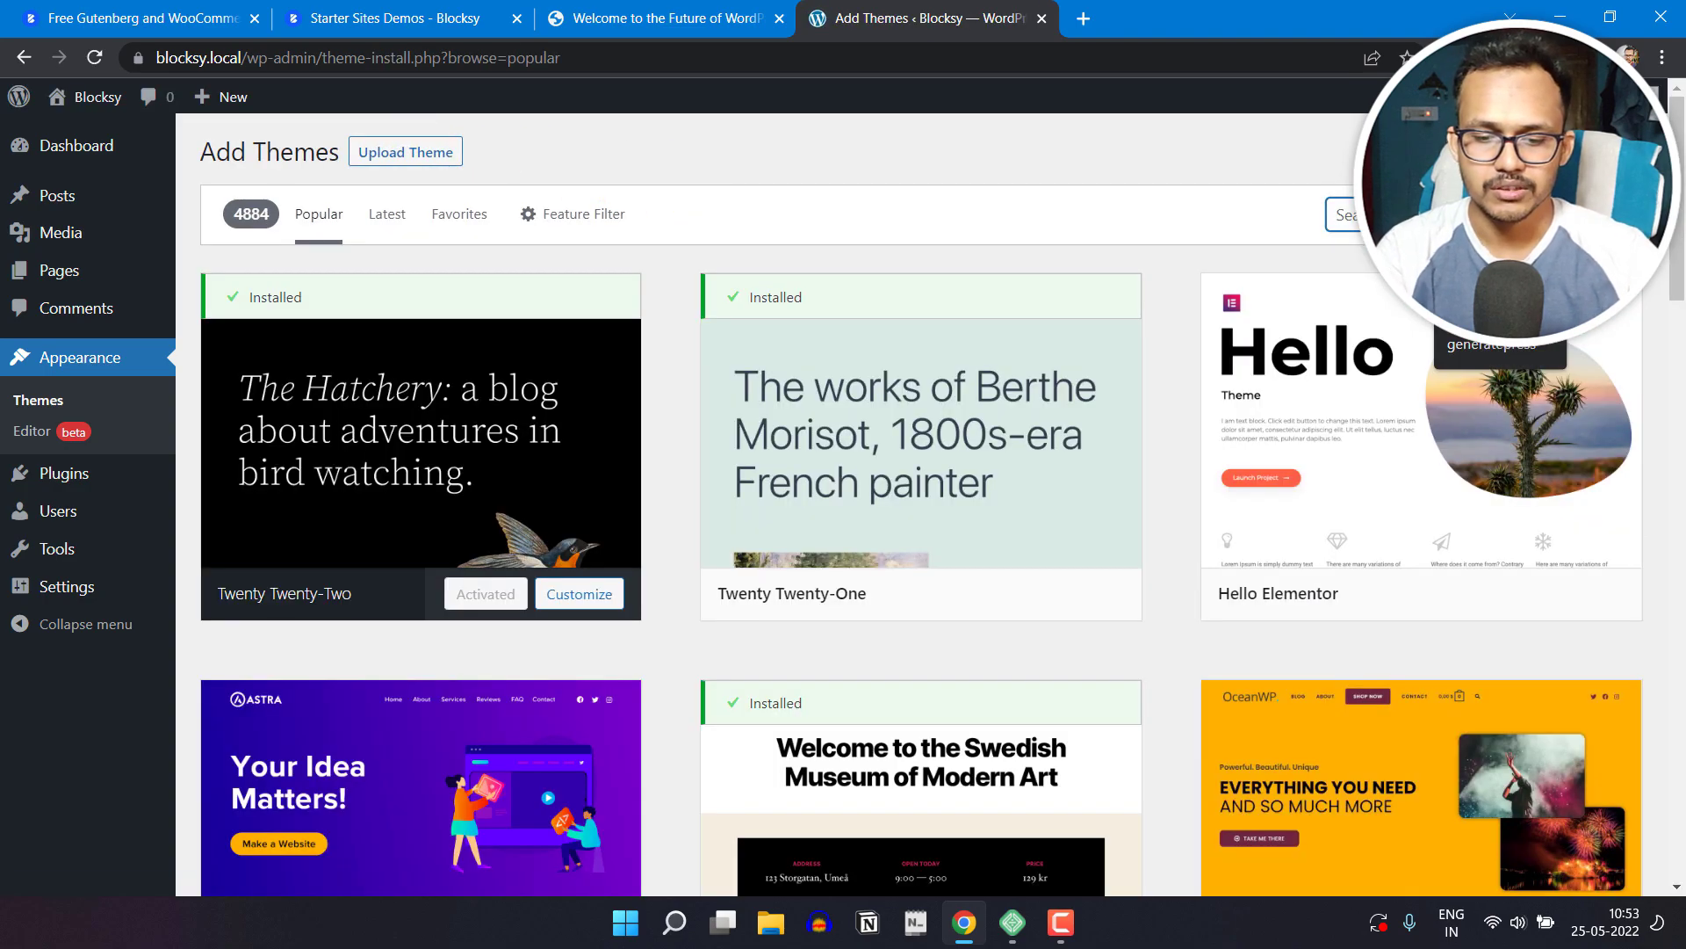
text(blocksy)
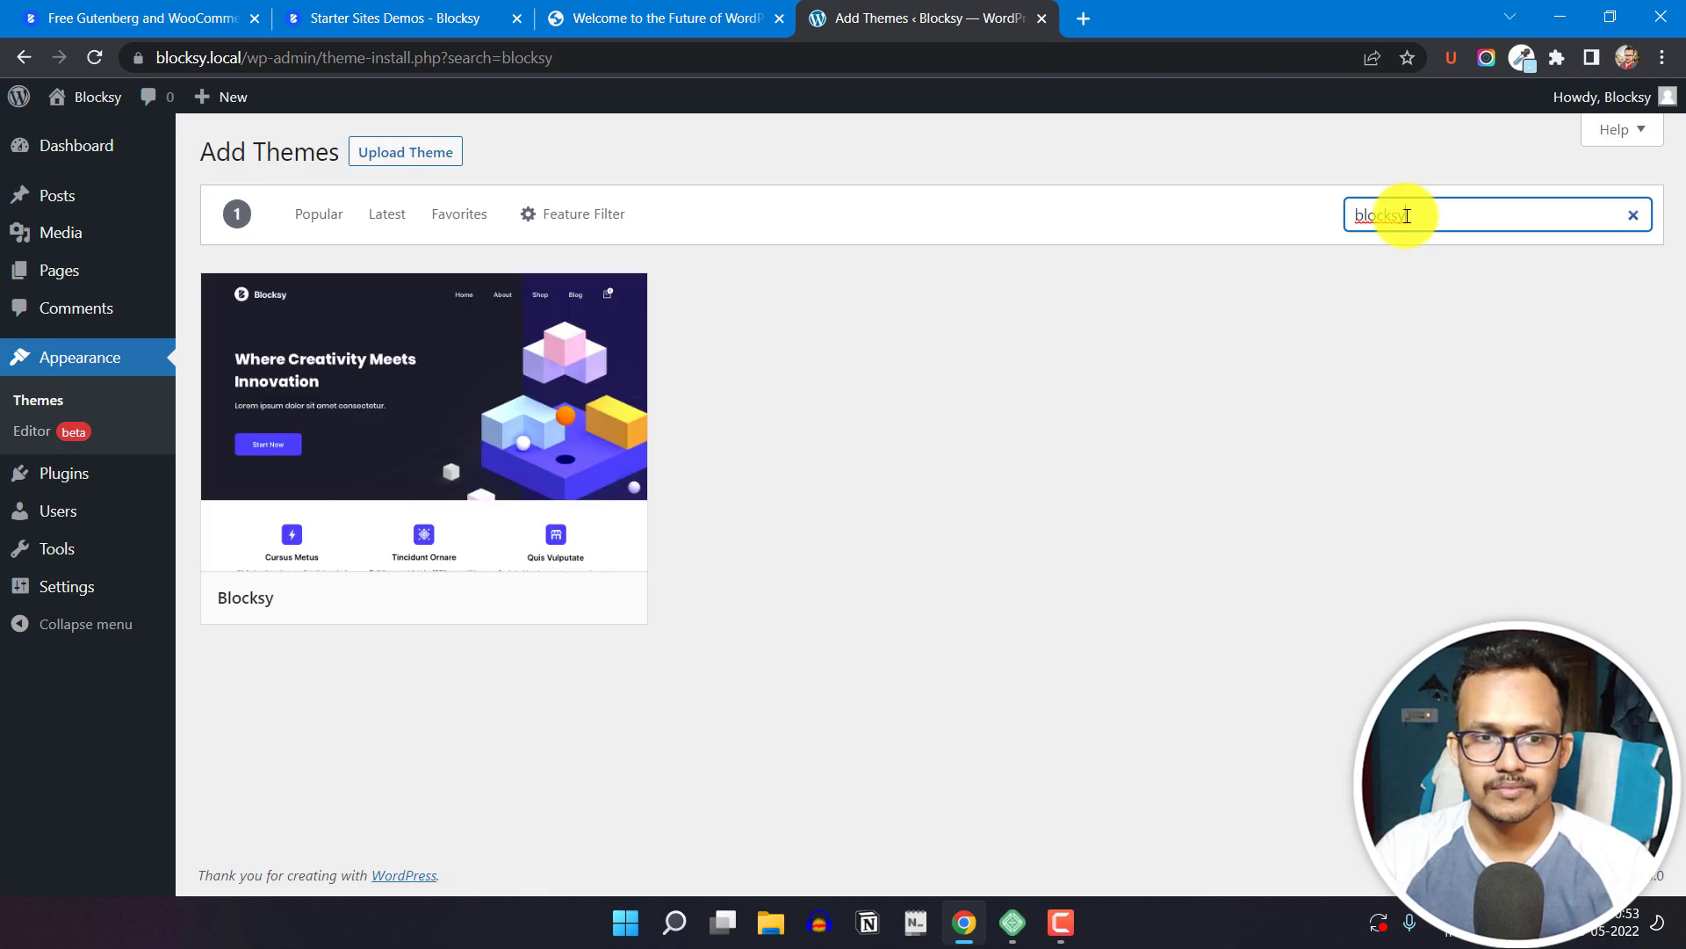
Step: Preview the Blocksy theme from the search results, then install and activate it
click(435, 463)
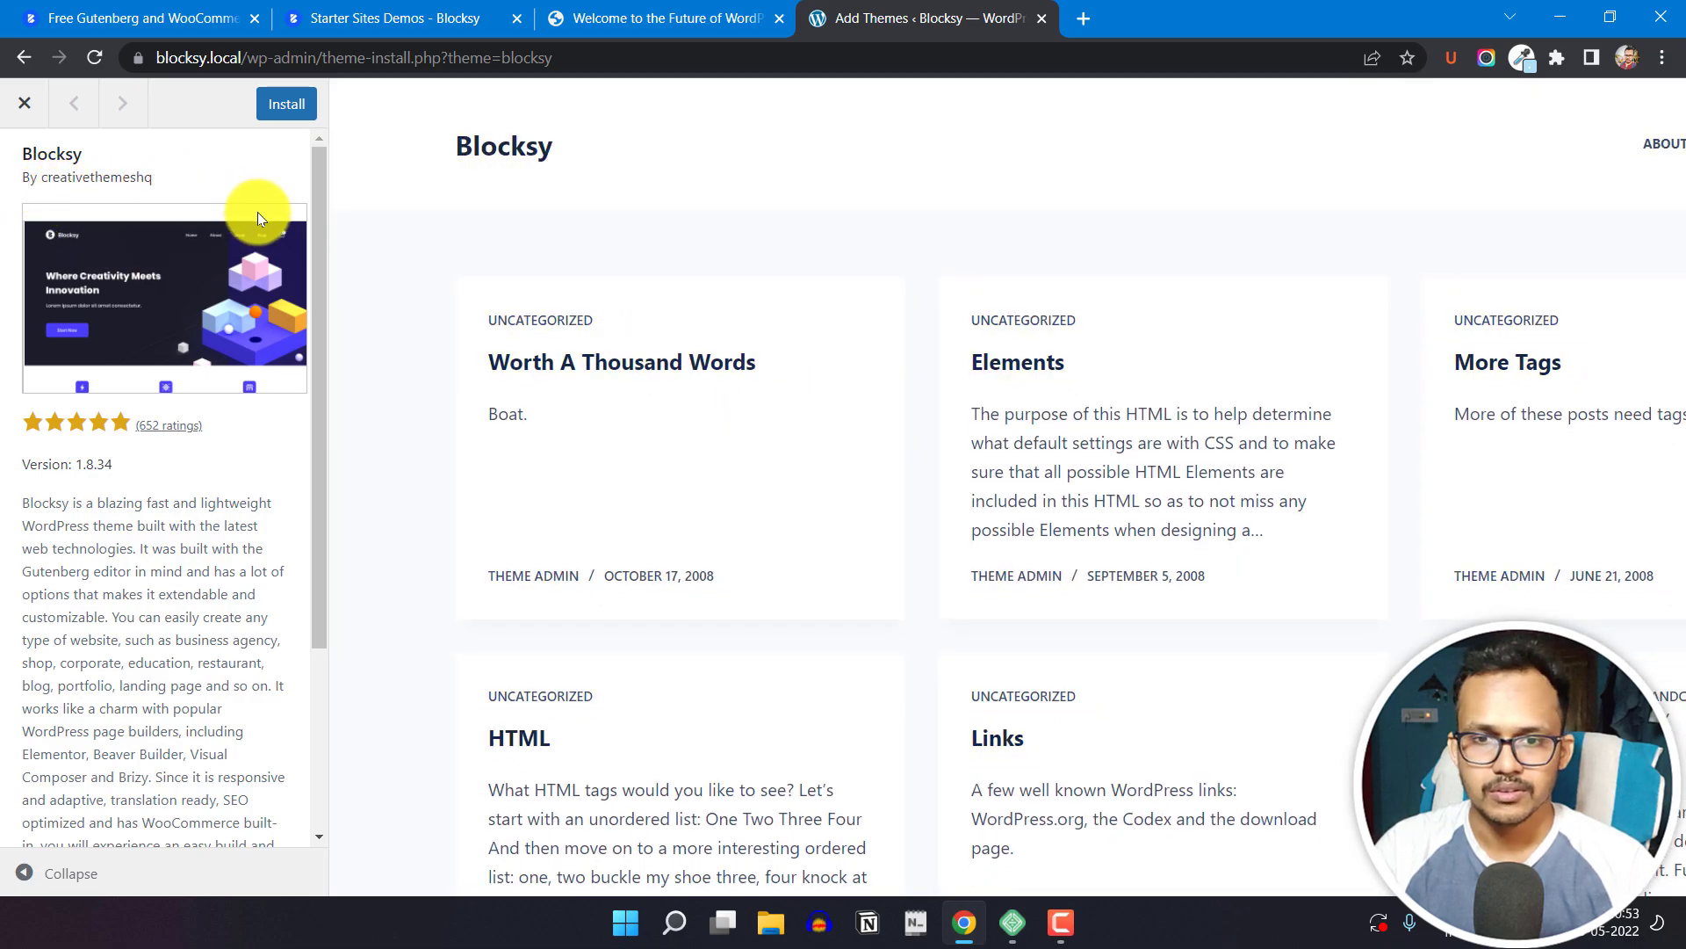
click(266, 105)
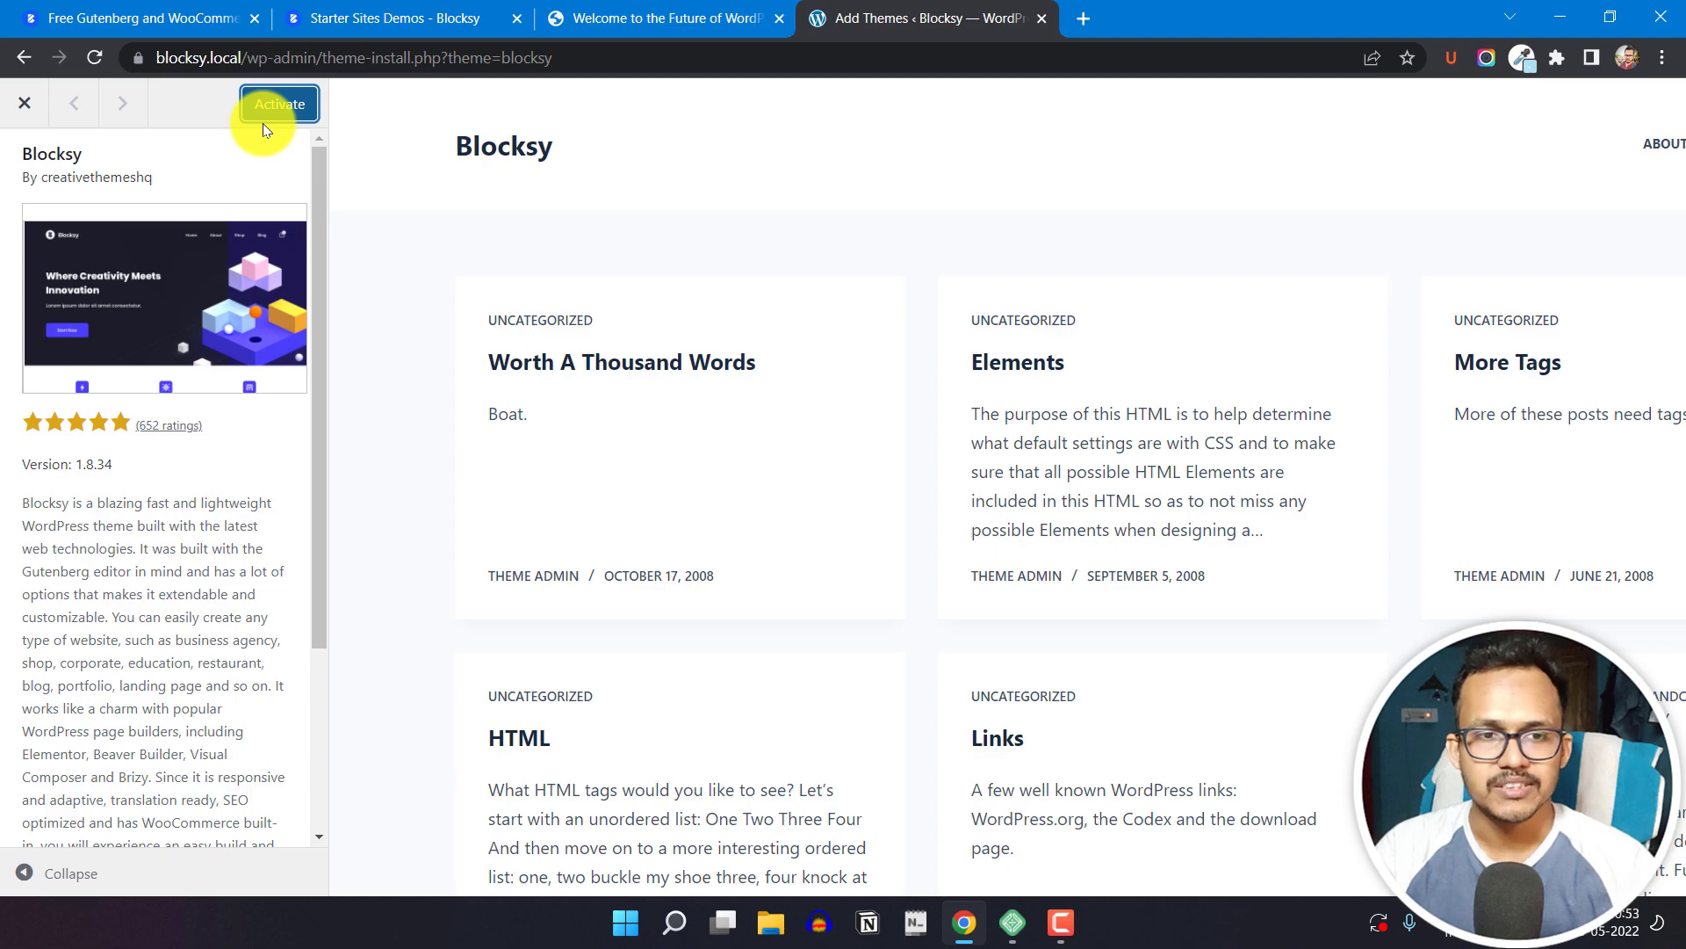
click(271, 112)
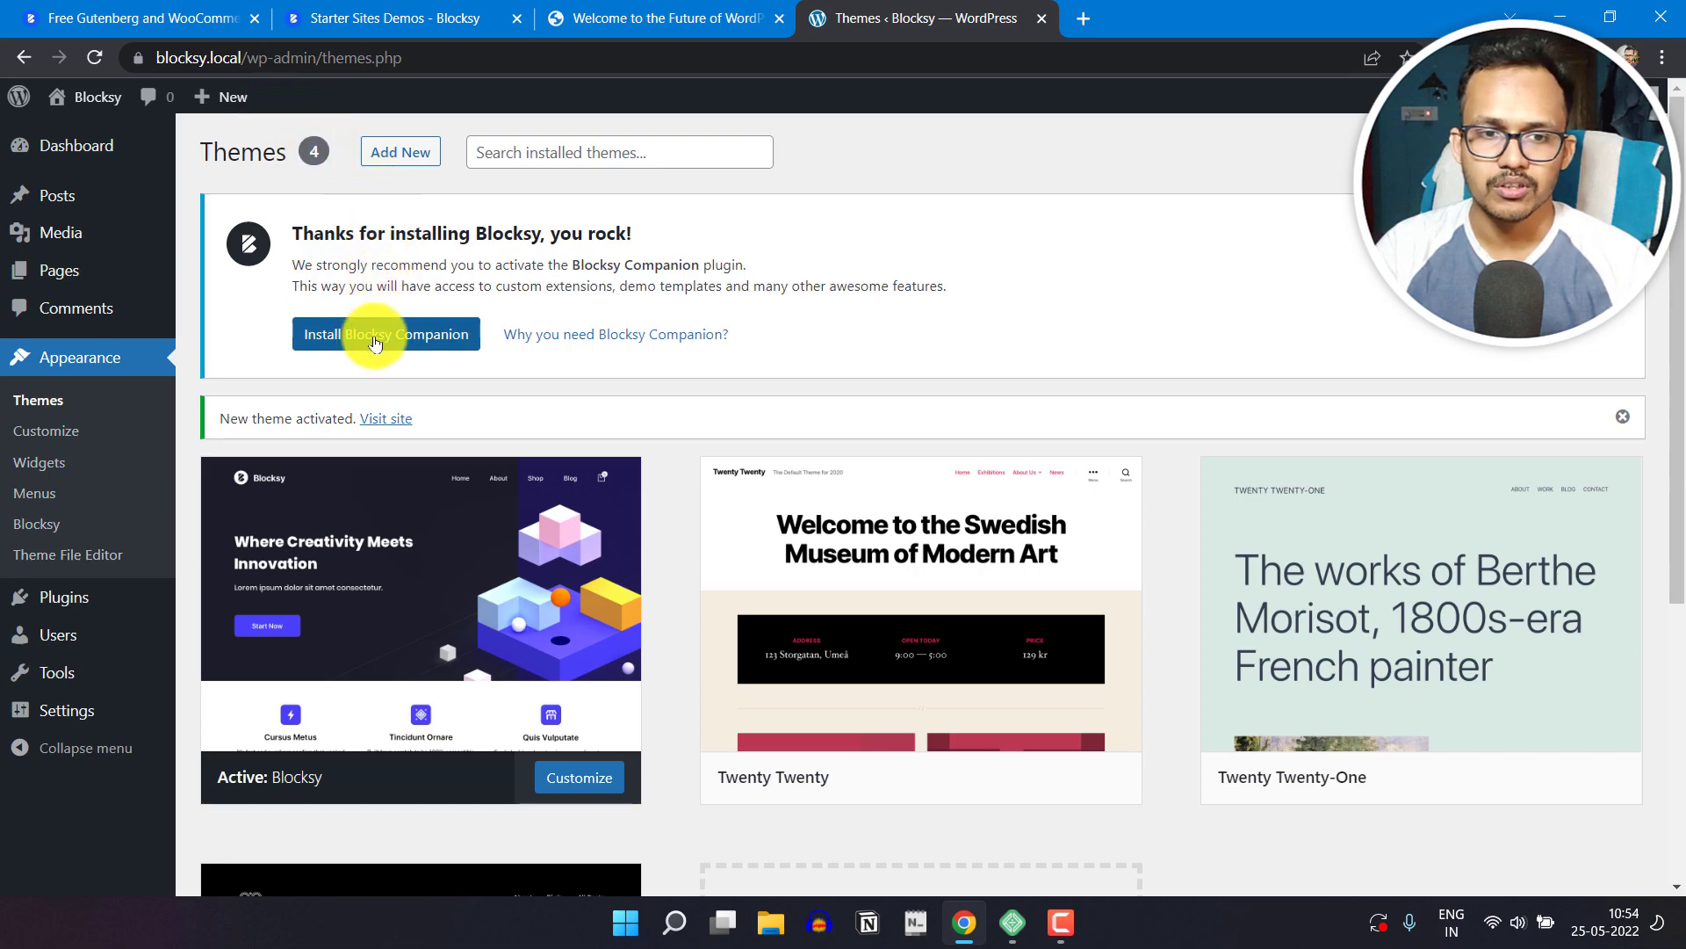
Step: Install the Blocksy Companion plugin, allow its update notifications and diagnostic tracking, and look over the Blocksy theme page
click(390, 342)
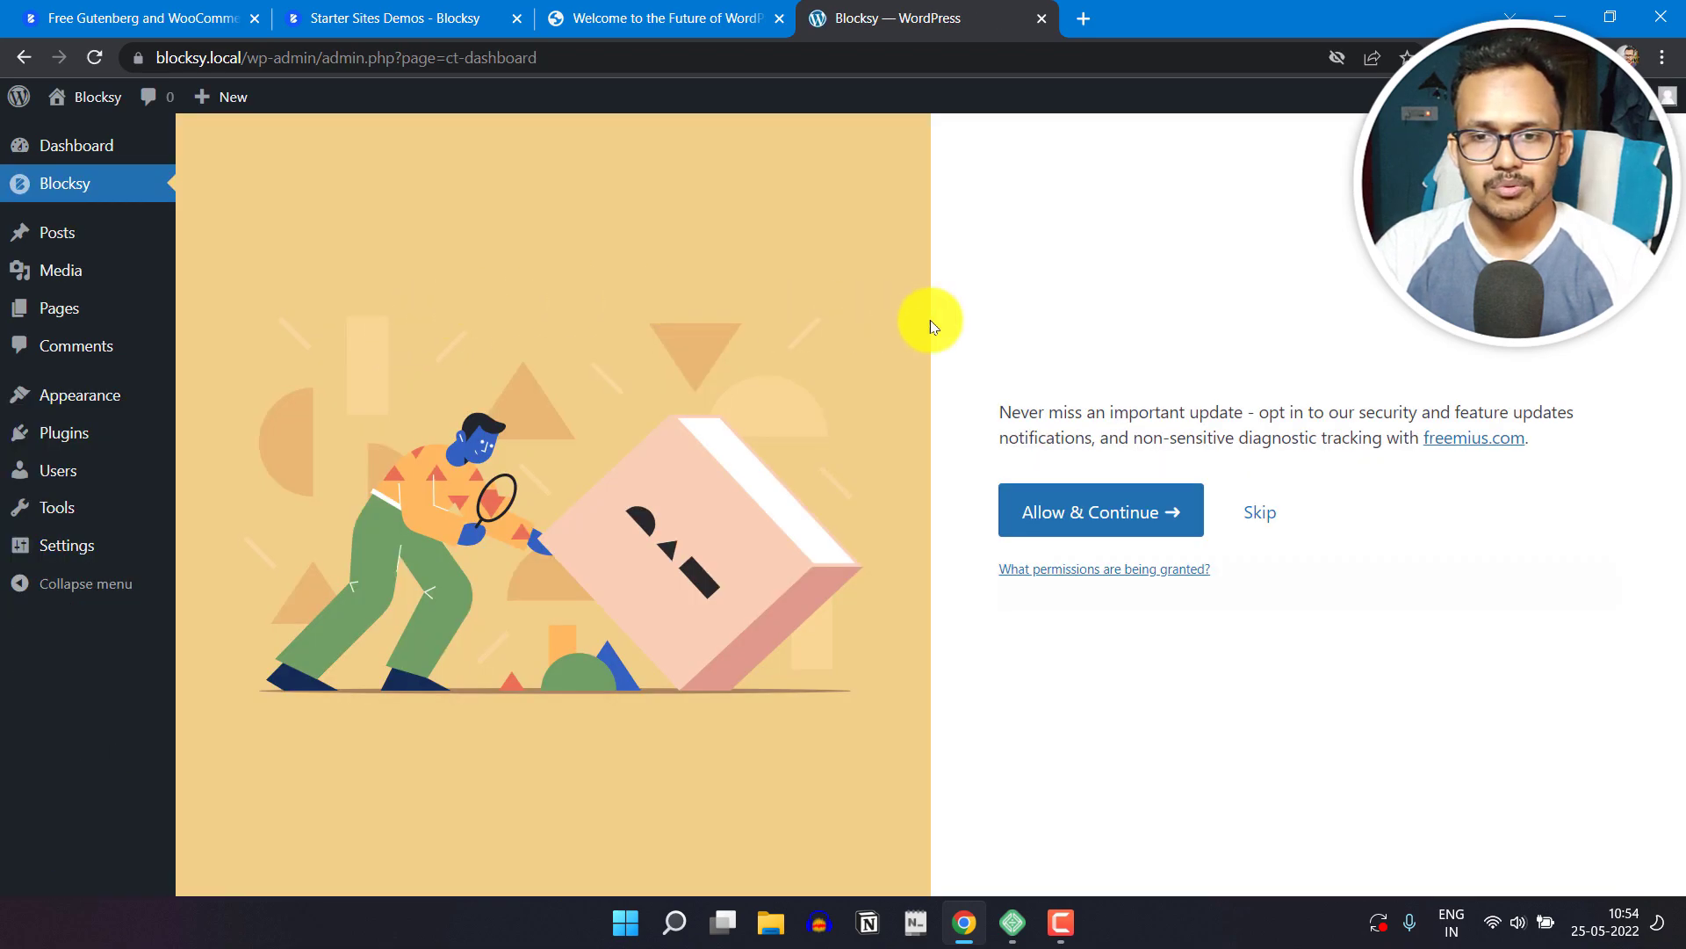
click(1128, 515)
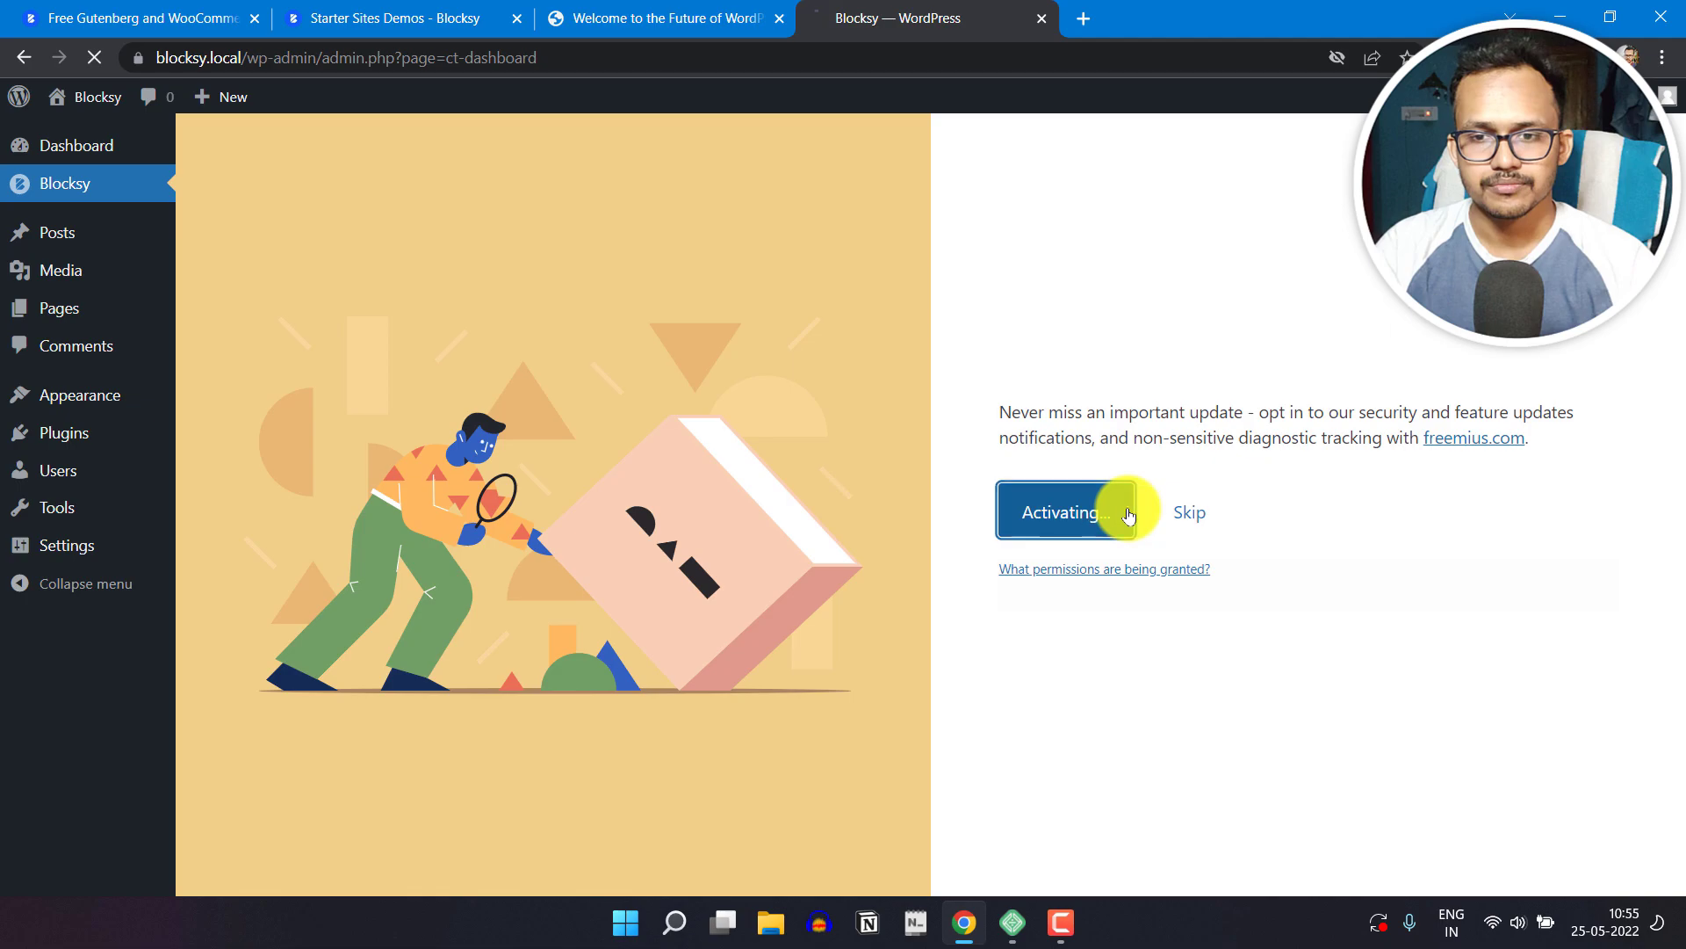
scroll(1600, 461, down, 5)
scroll(1537, 562, down, 4)
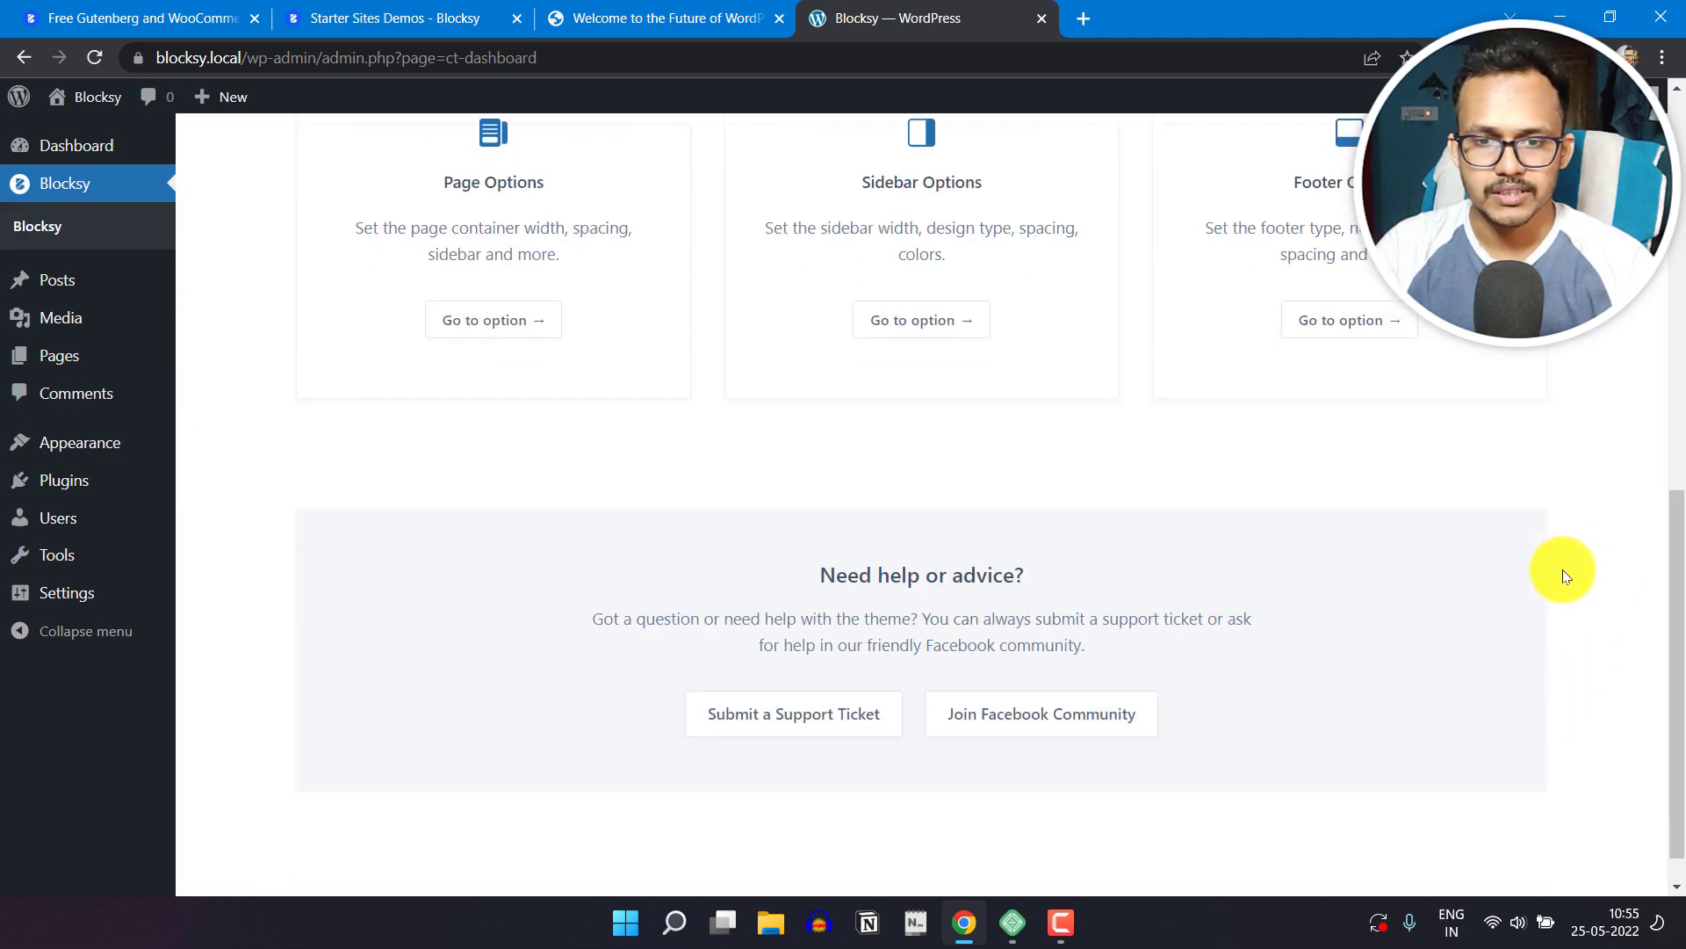
scroll(1609, 557, up, 9)
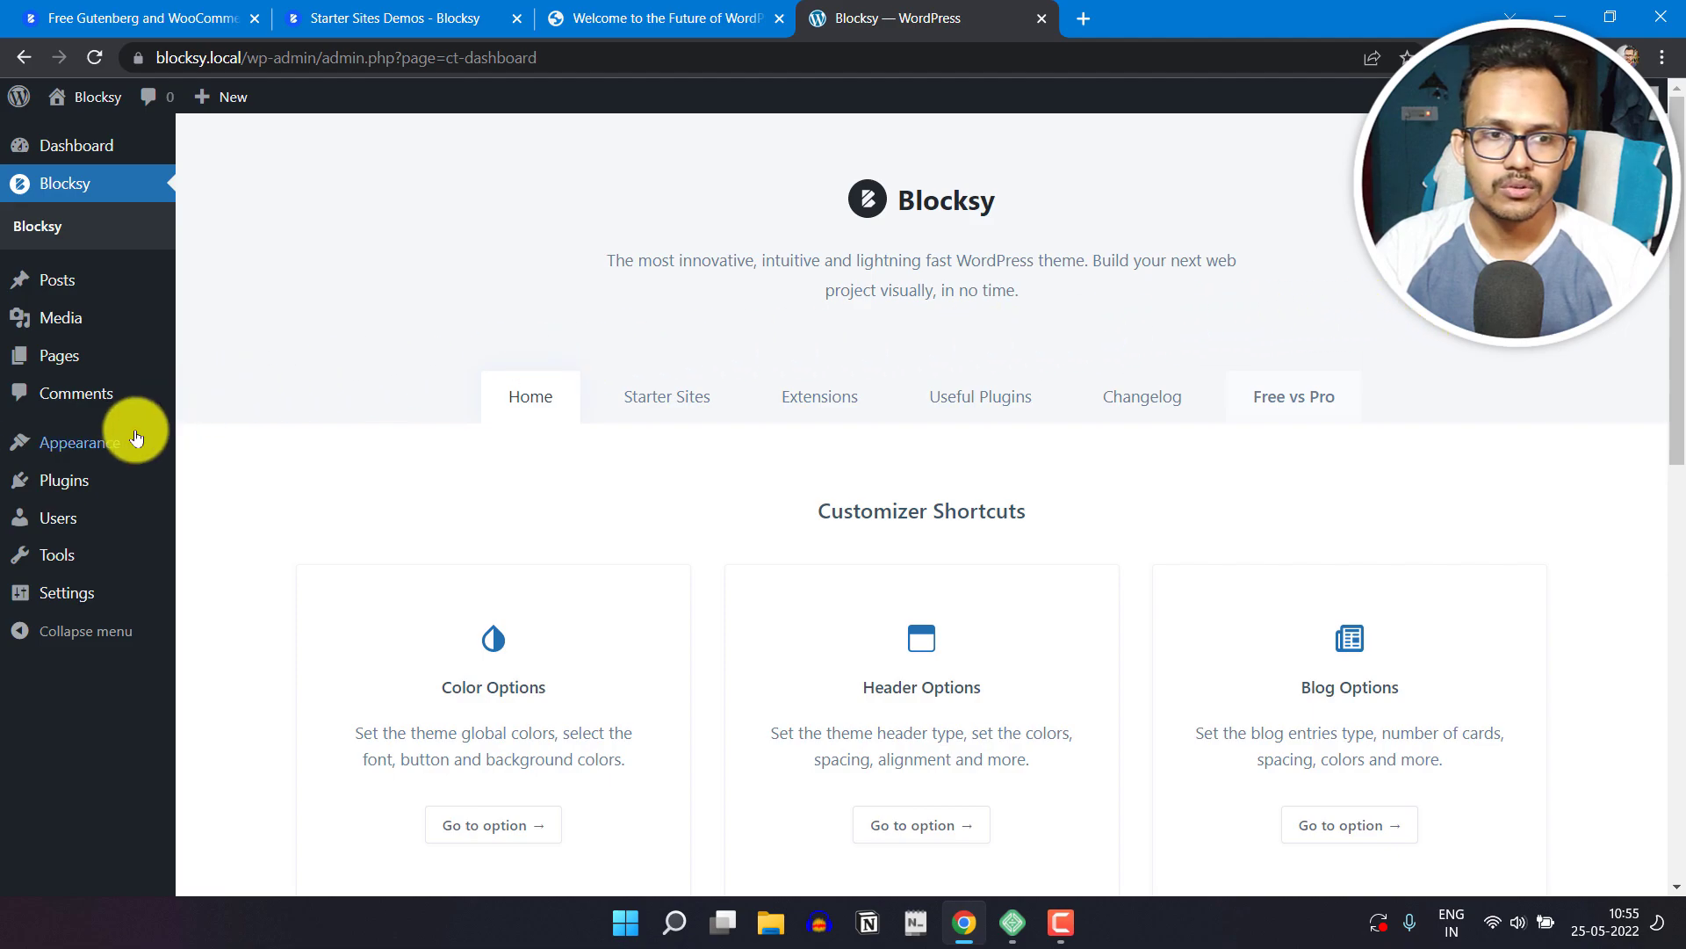
Step: Open the theme Customizer and go to the Menus settings under Core
mouse_move(92, 441)
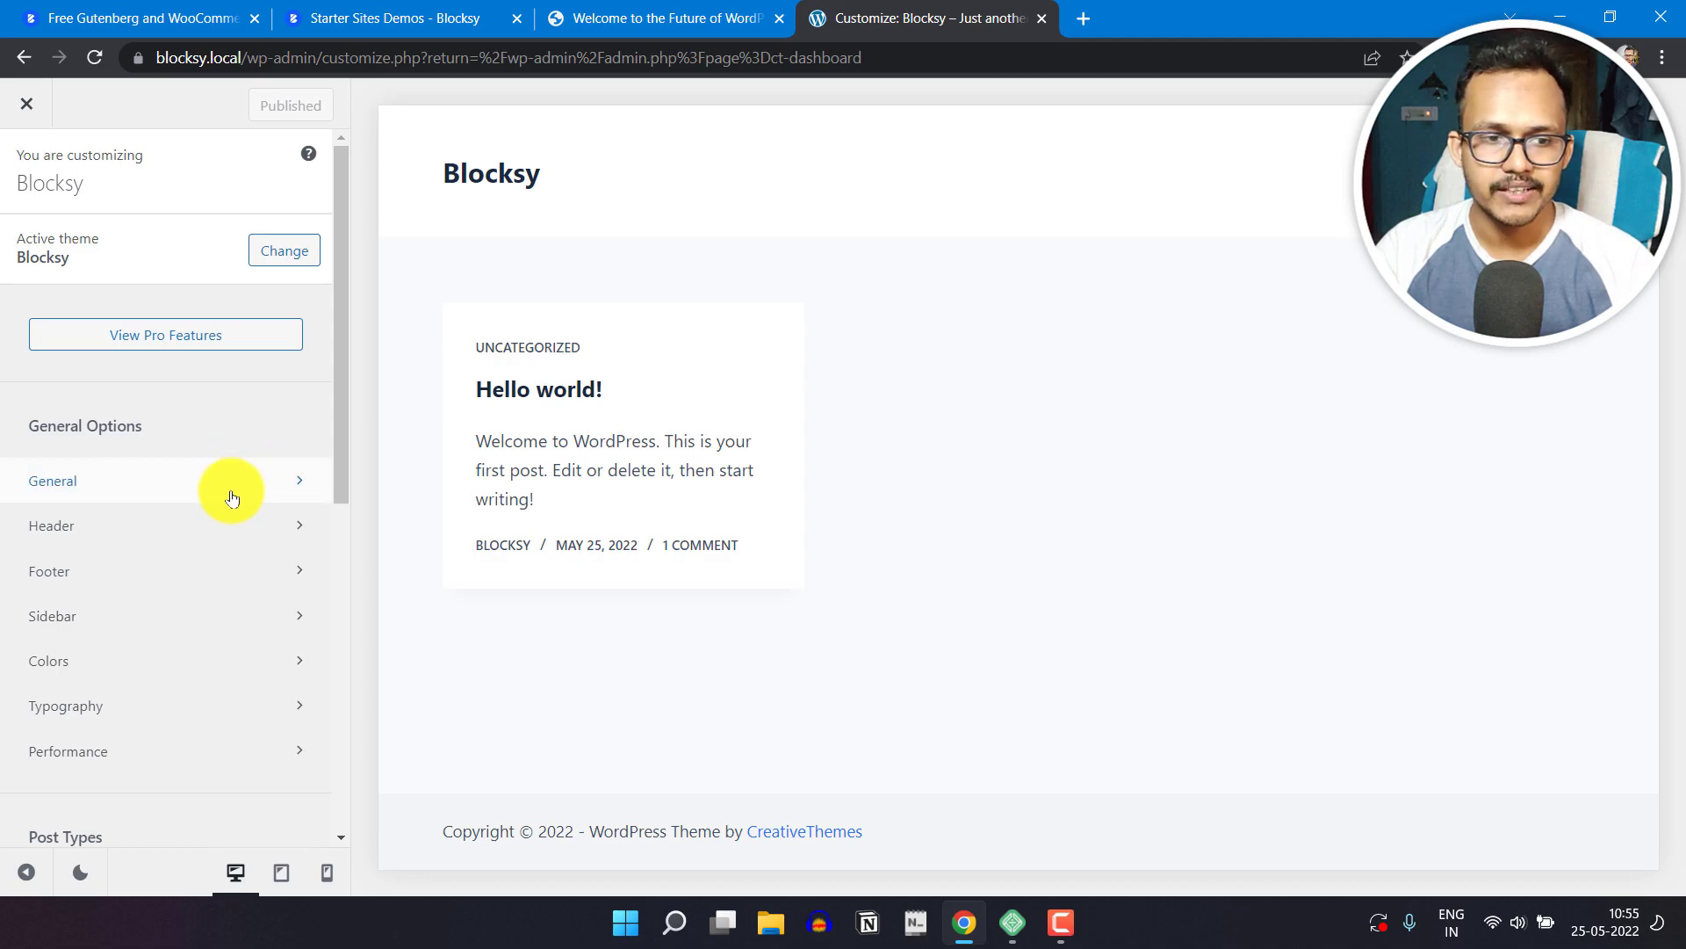
scroll(206, 527, down, 4)
scroll(183, 633, down, 4)
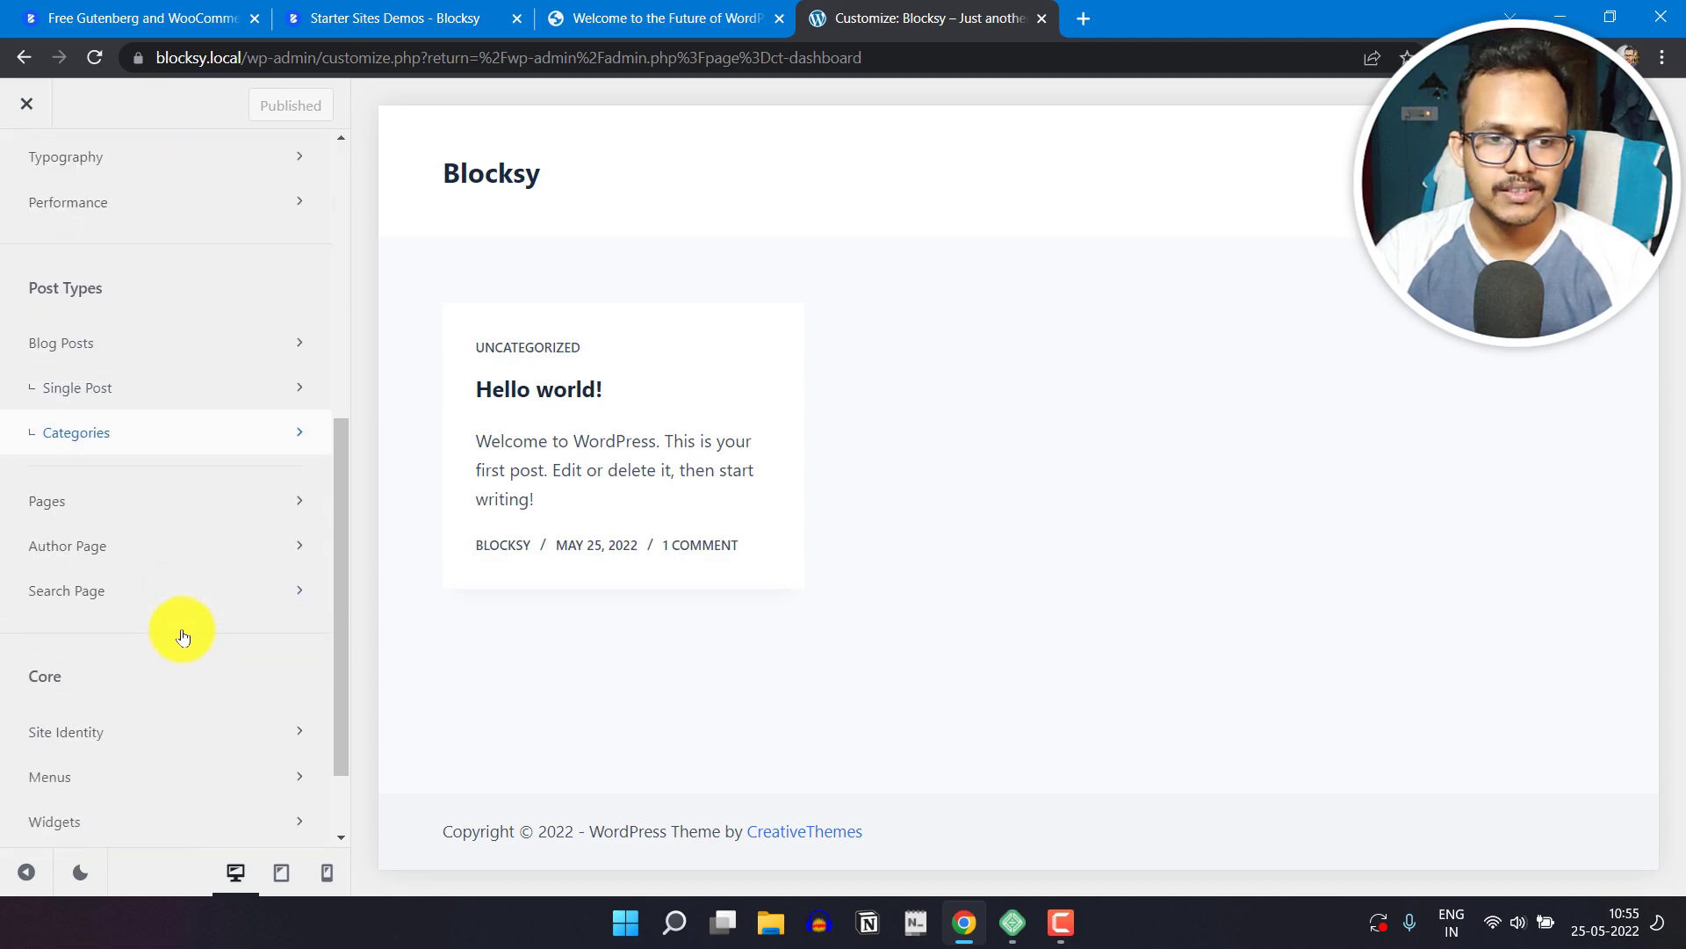
click(157, 675)
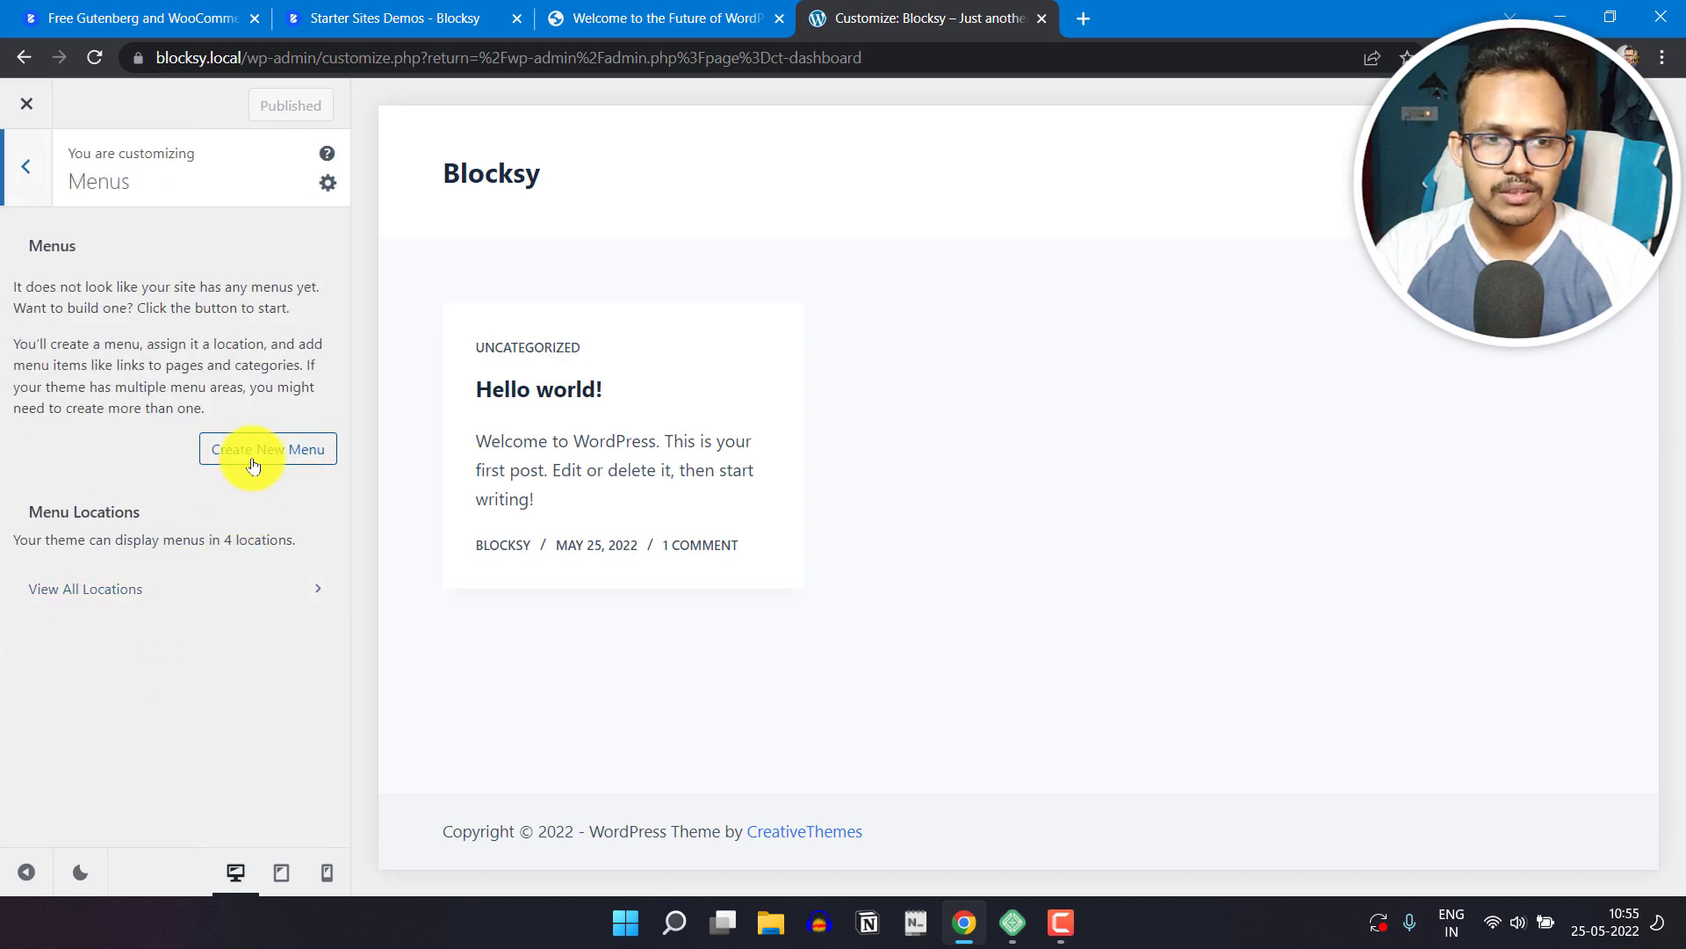
Step: Create a new menu named "Header Menu" without assigning a location and proceed to adding its links
click(258, 457)
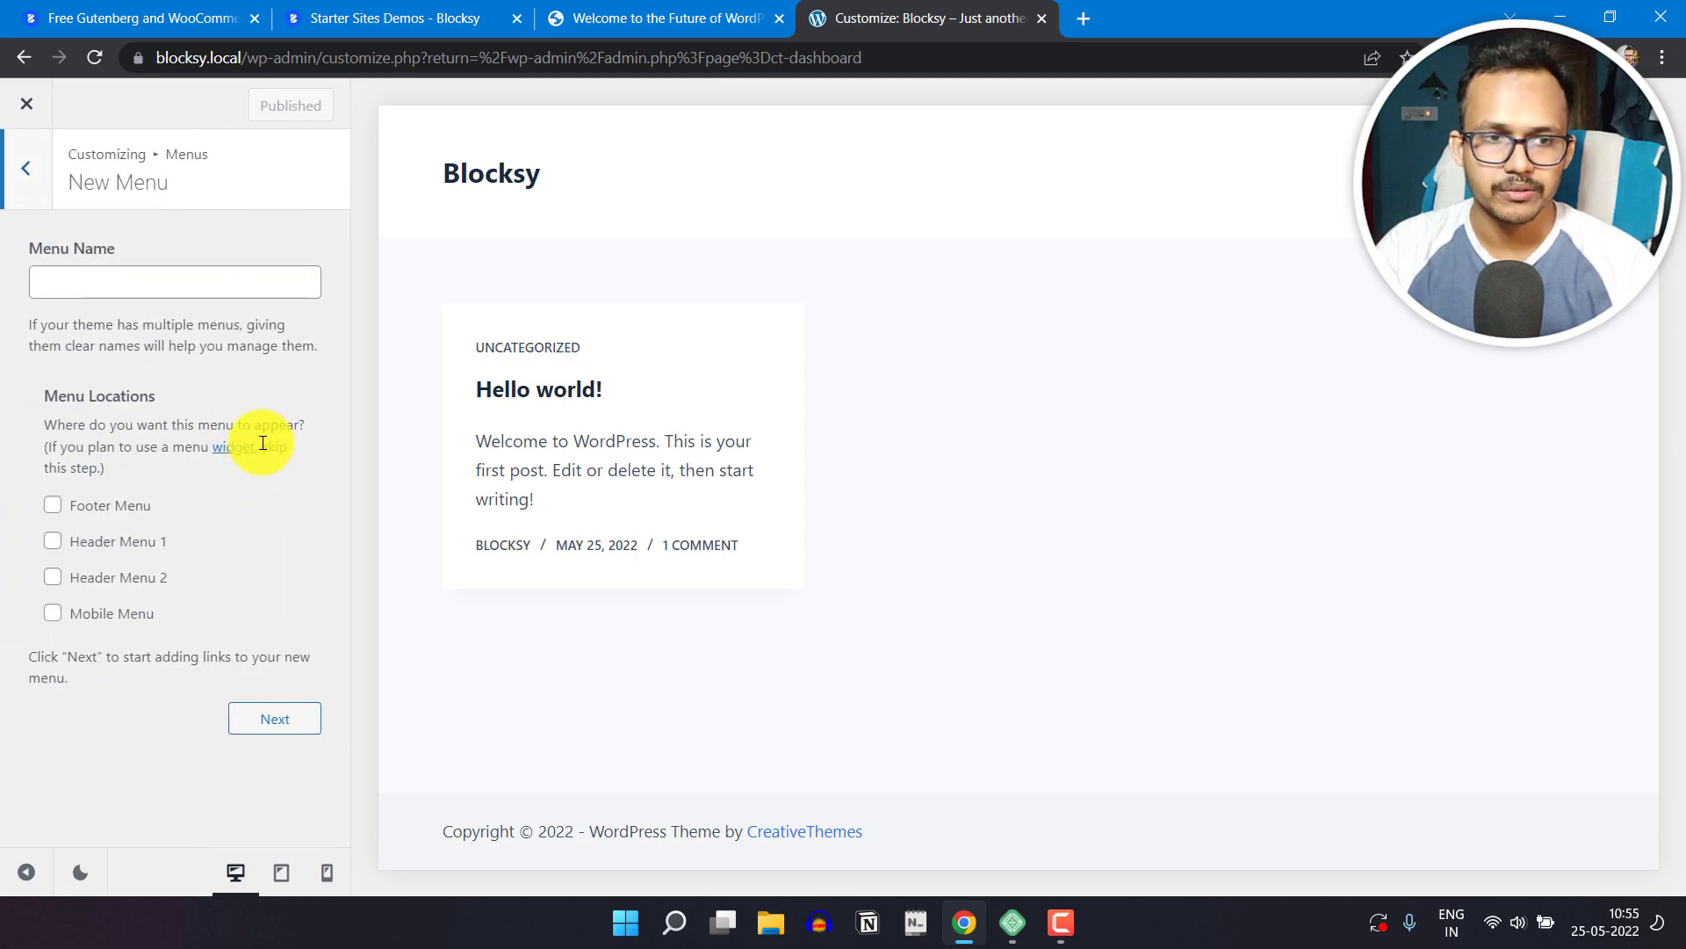
click(138, 282)
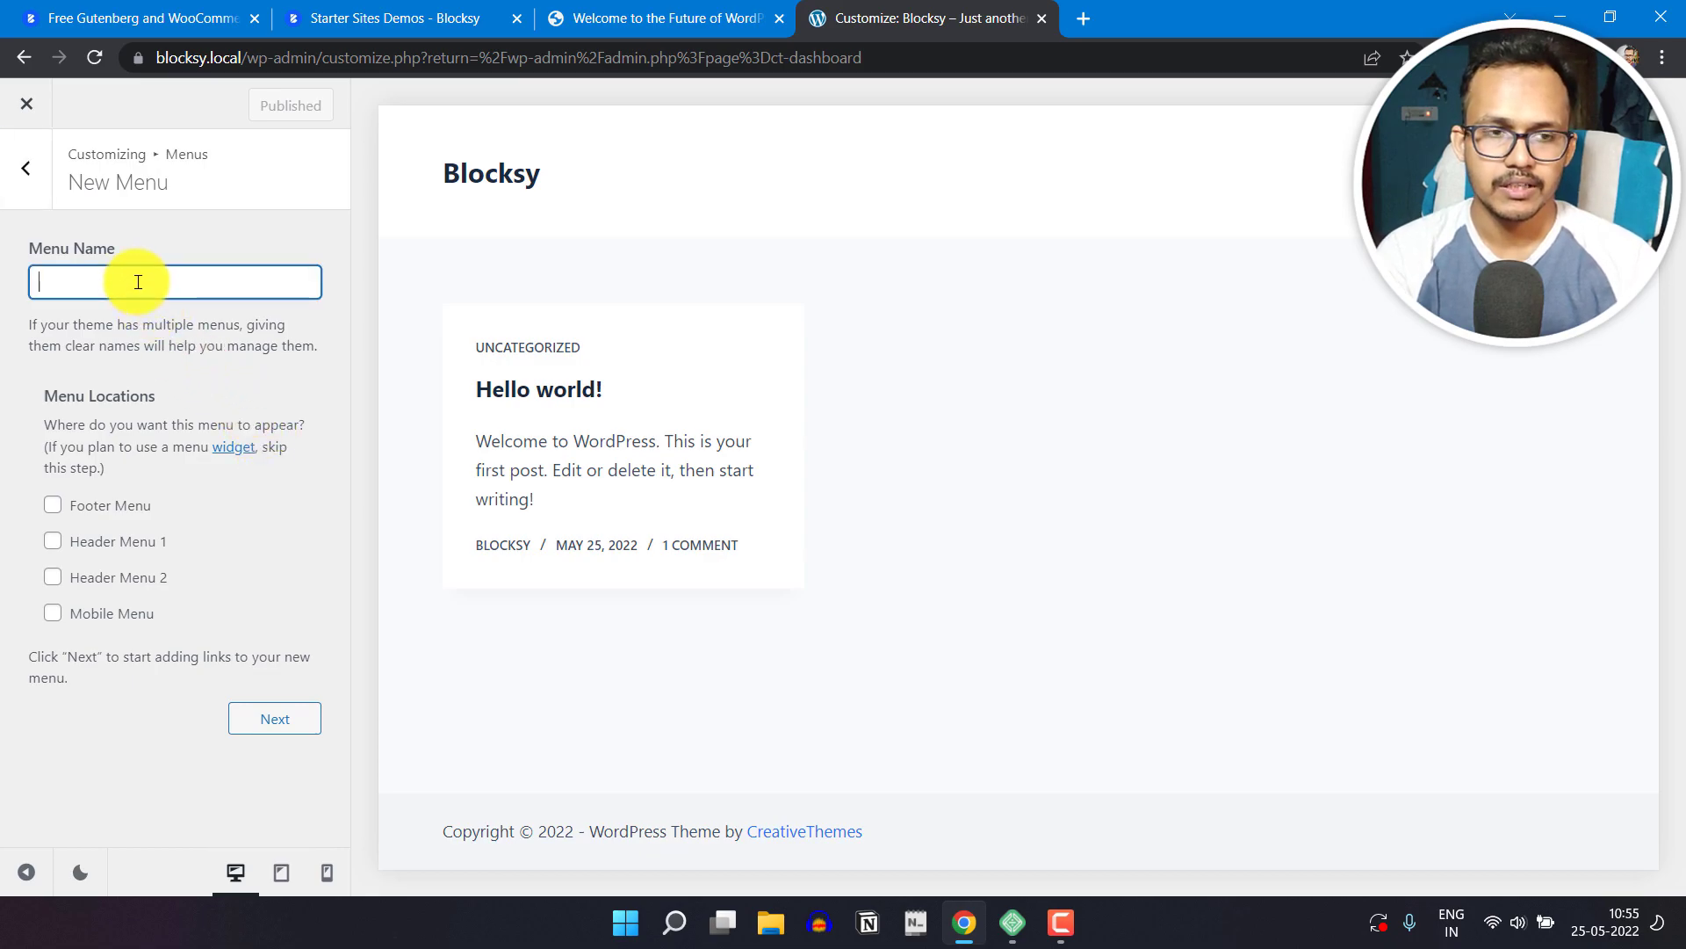
text(Head)
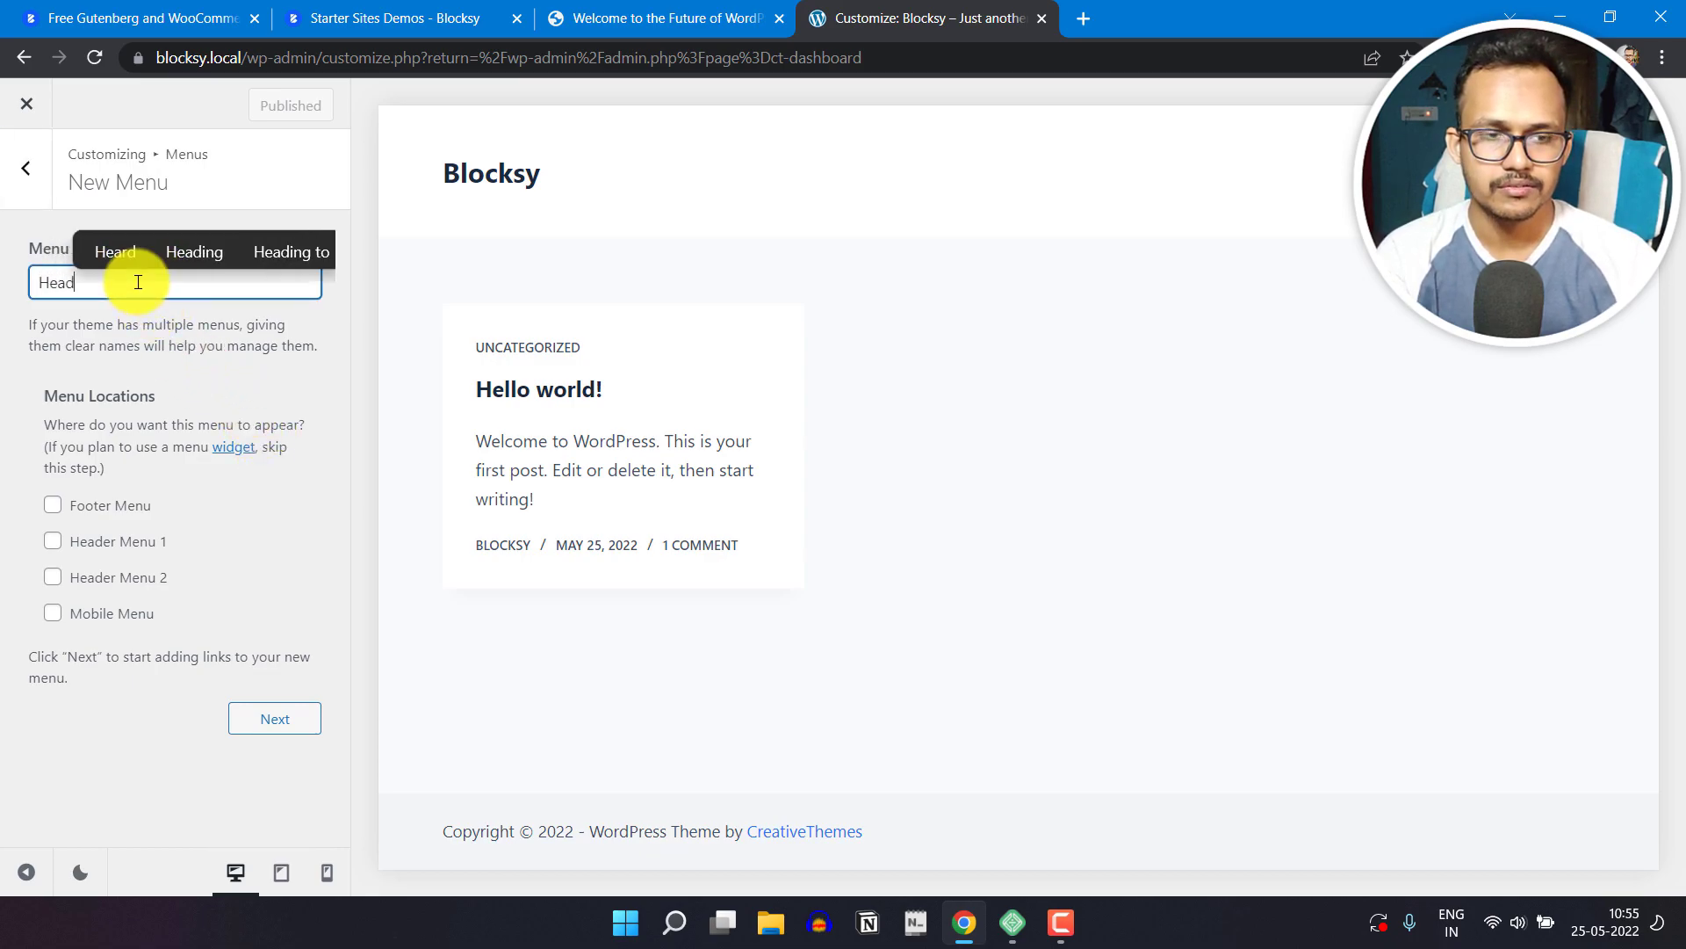
text(er Menu)
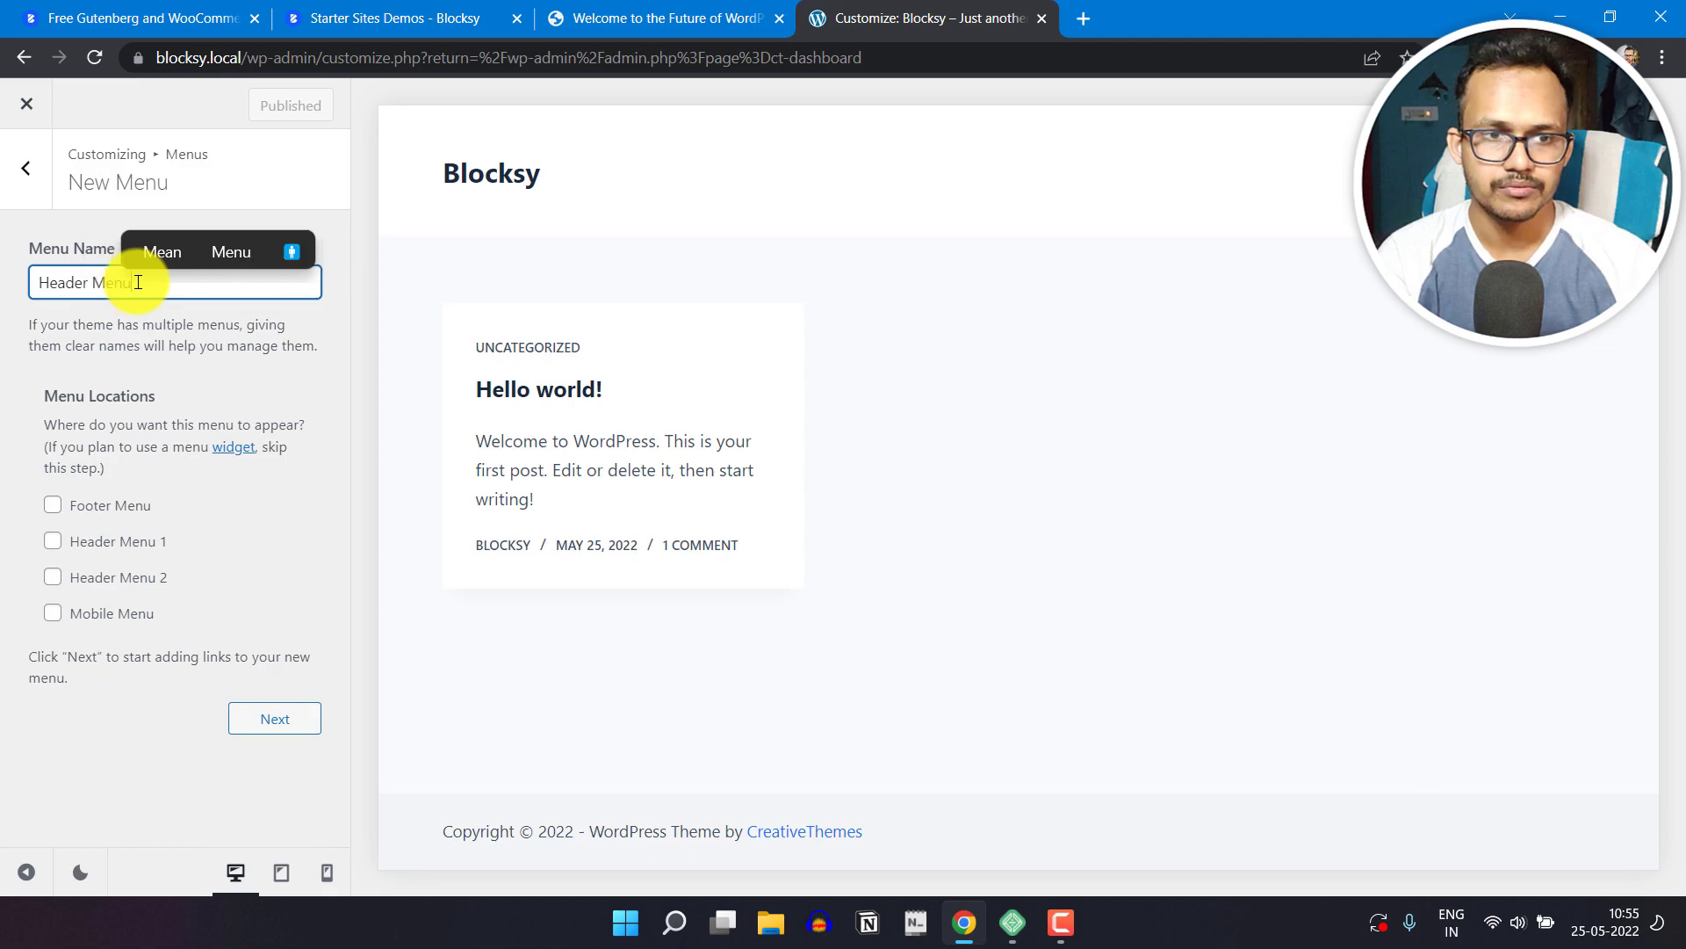
click(269, 721)
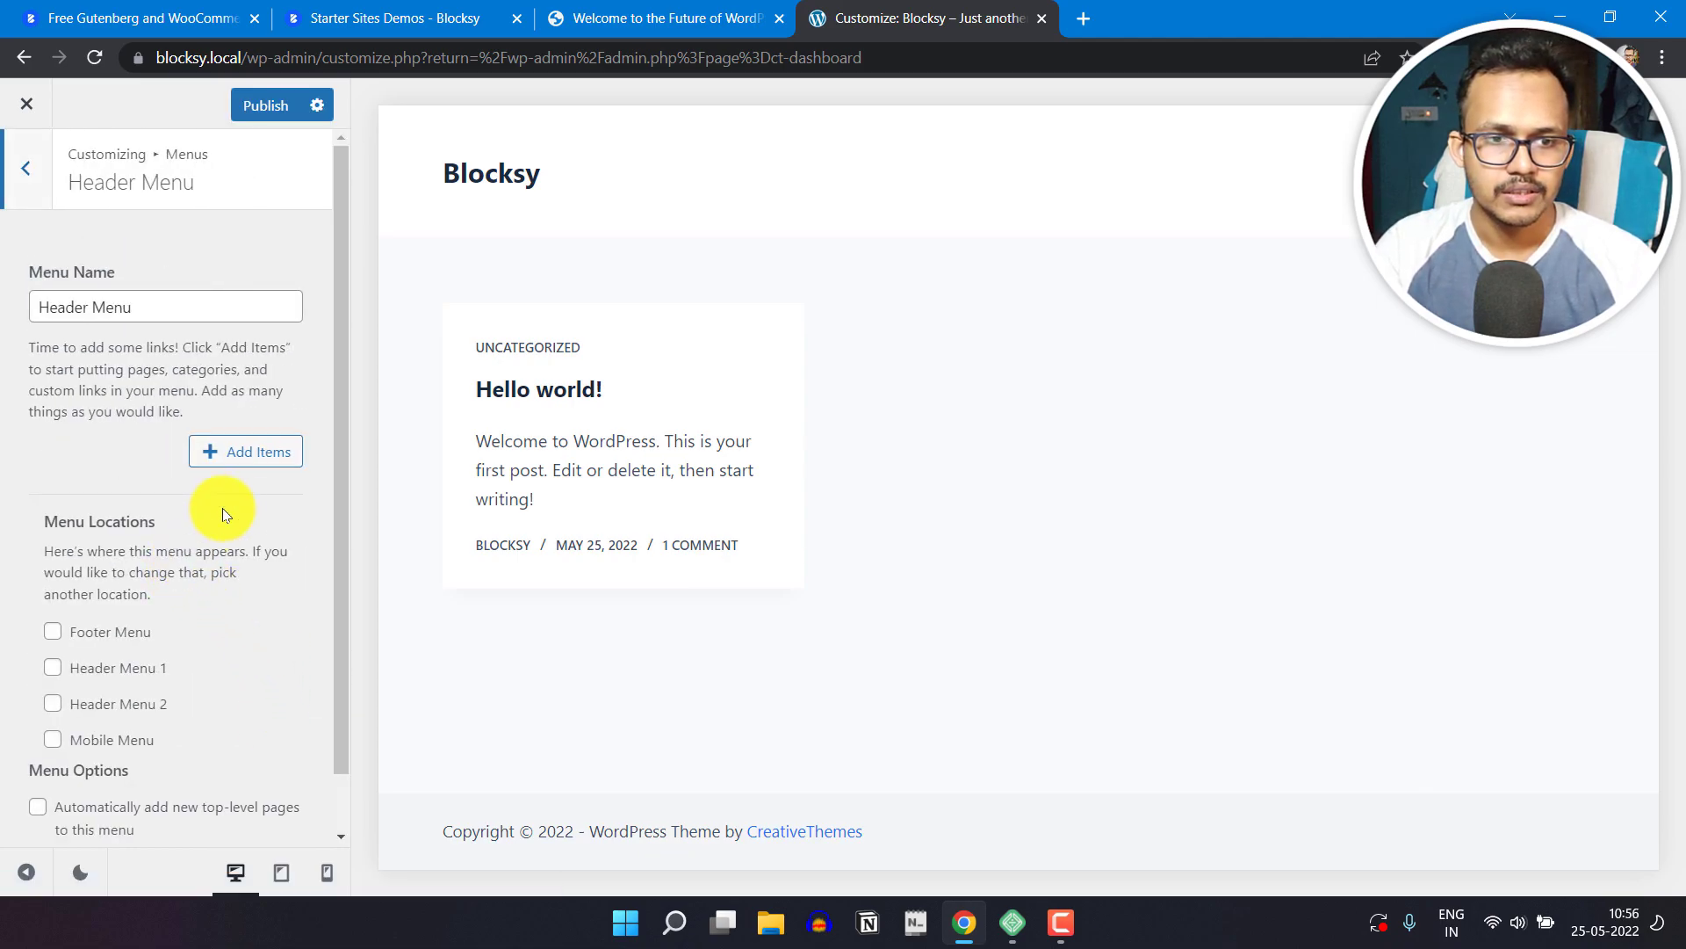
Step: Add the Home item to the menu, plus a custom link with the text "About" and the URL "#"
click(239, 455)
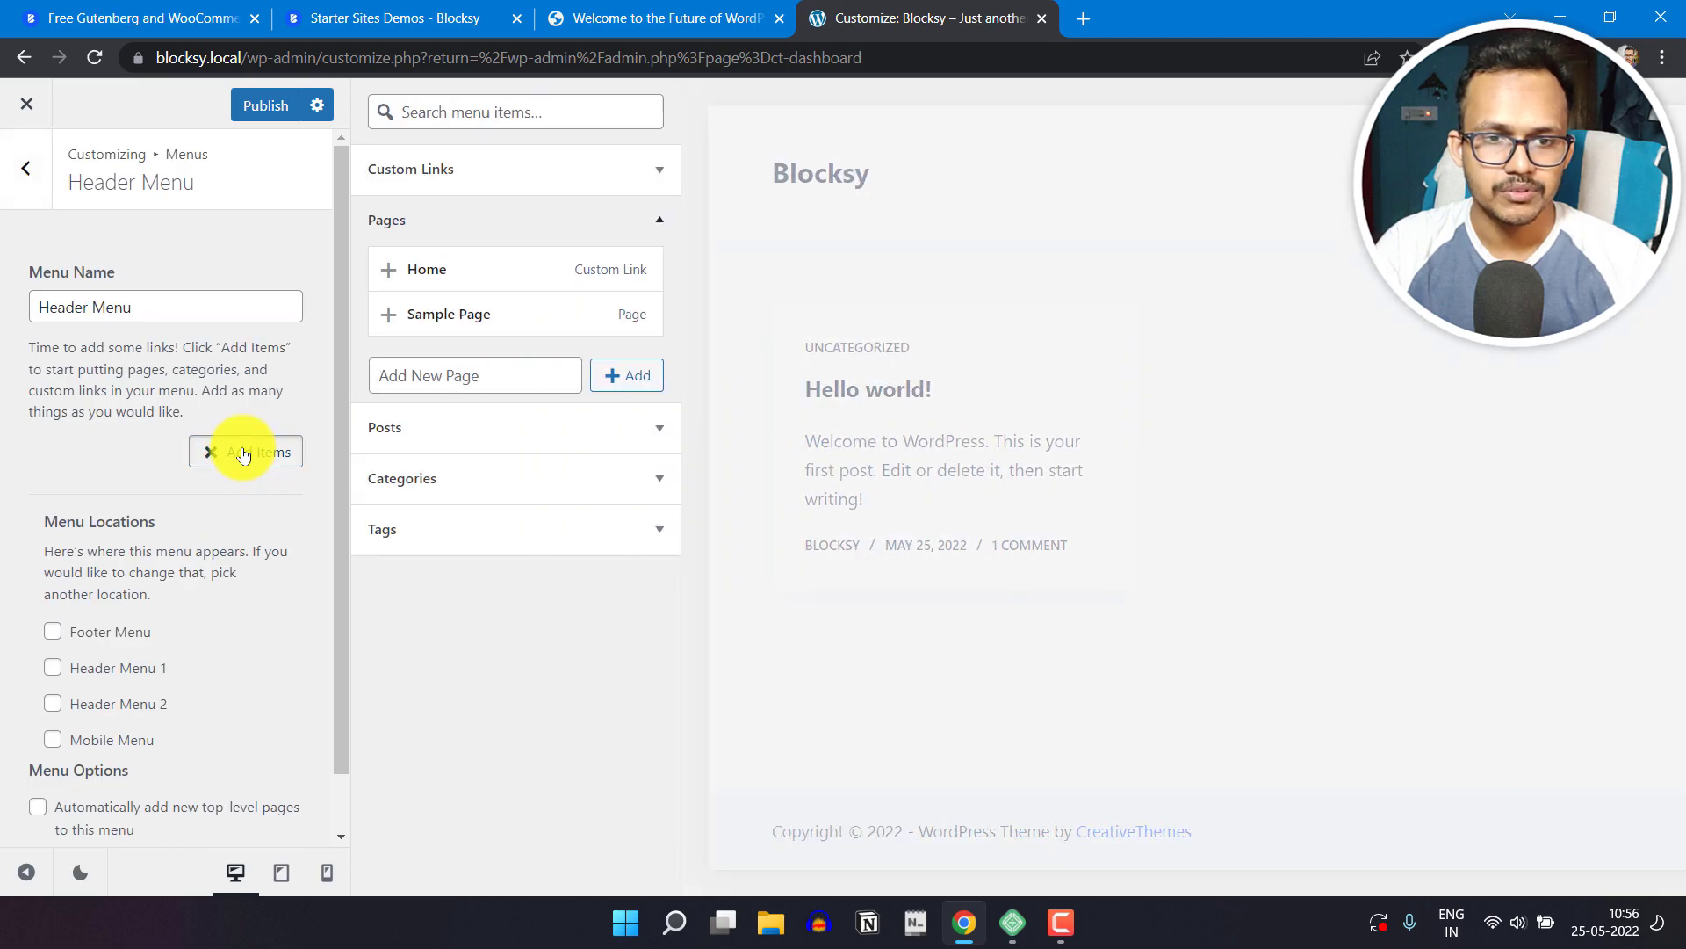
click(390, 278)
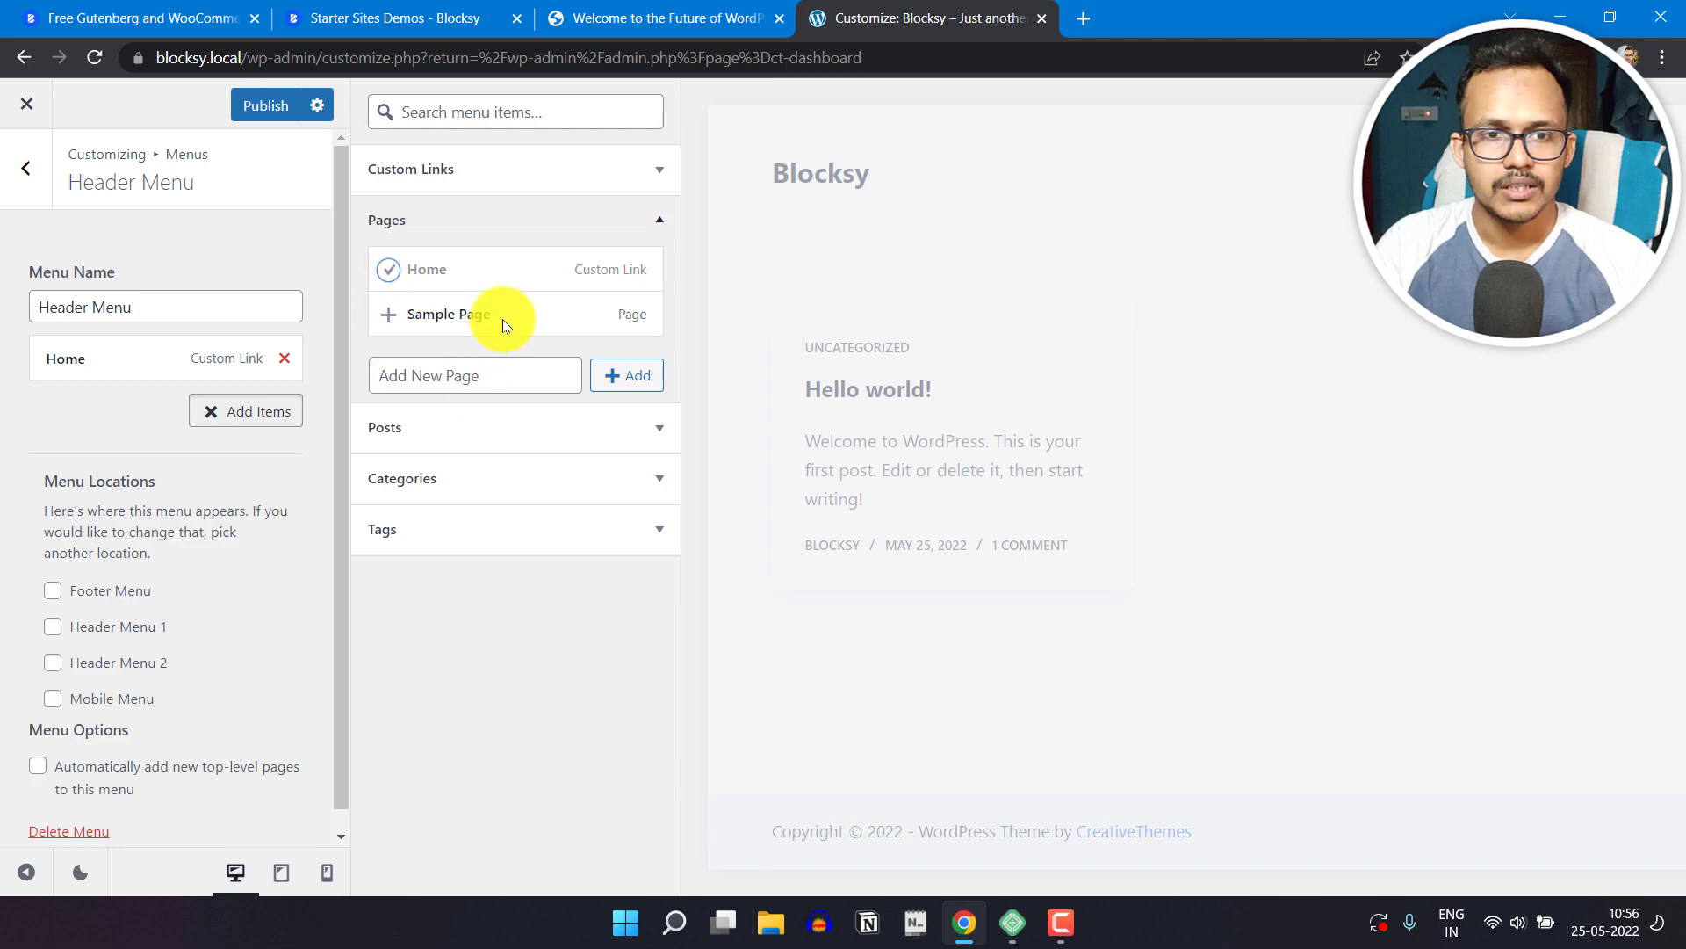
click(556, 175)
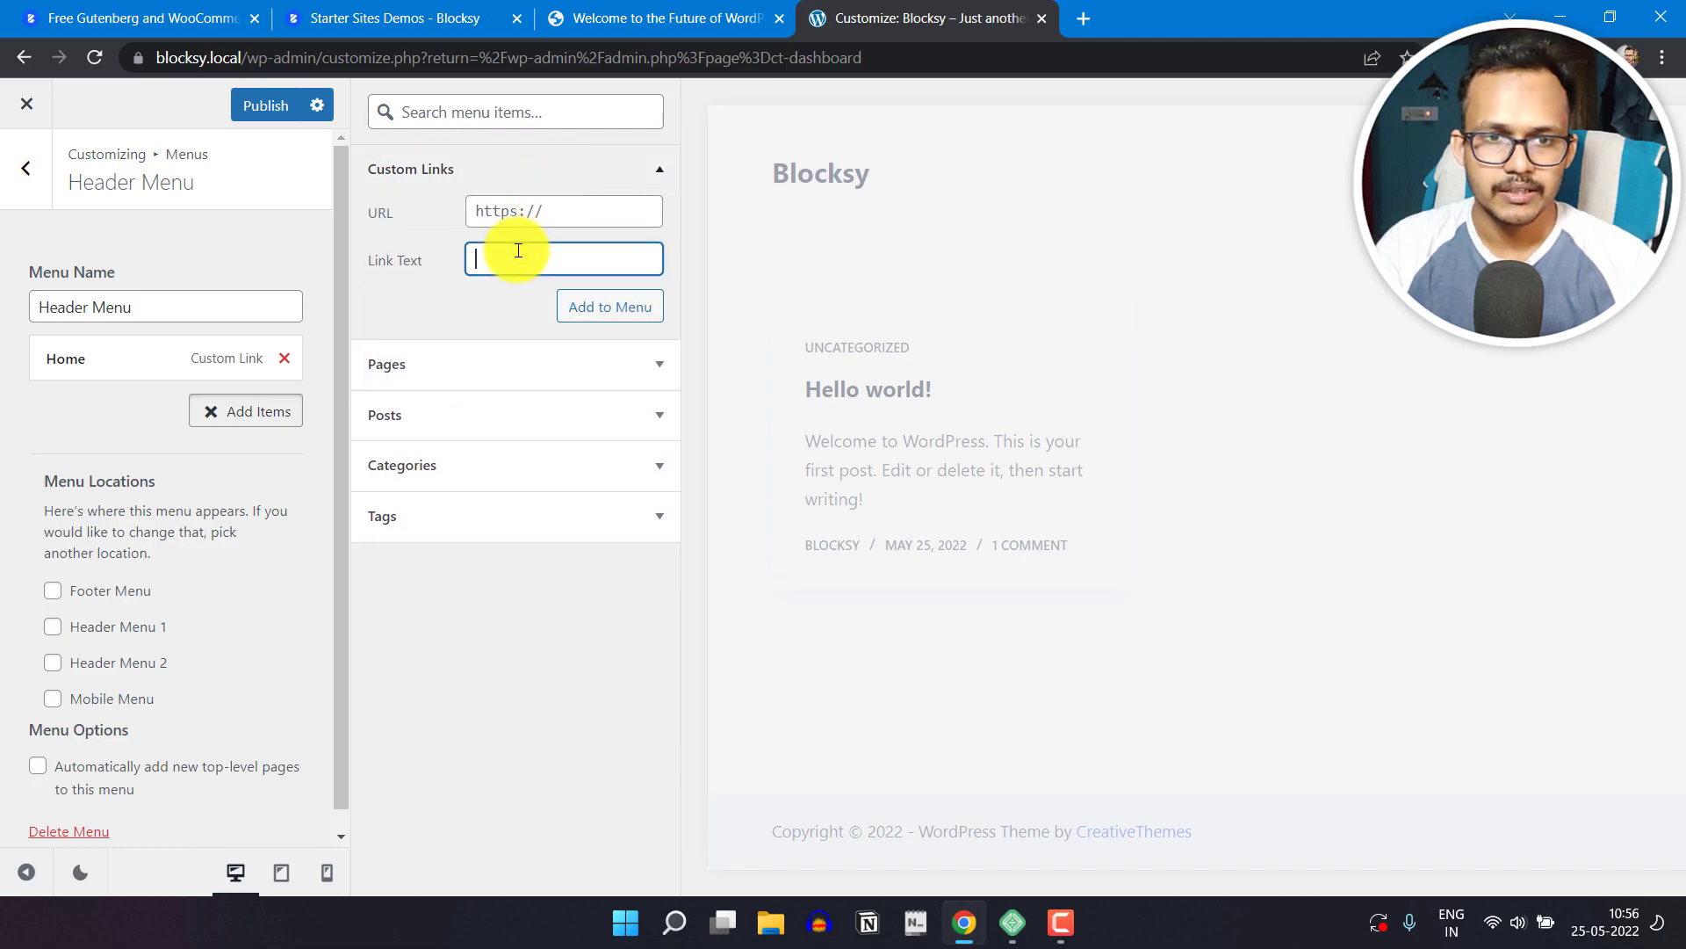
text(AB)
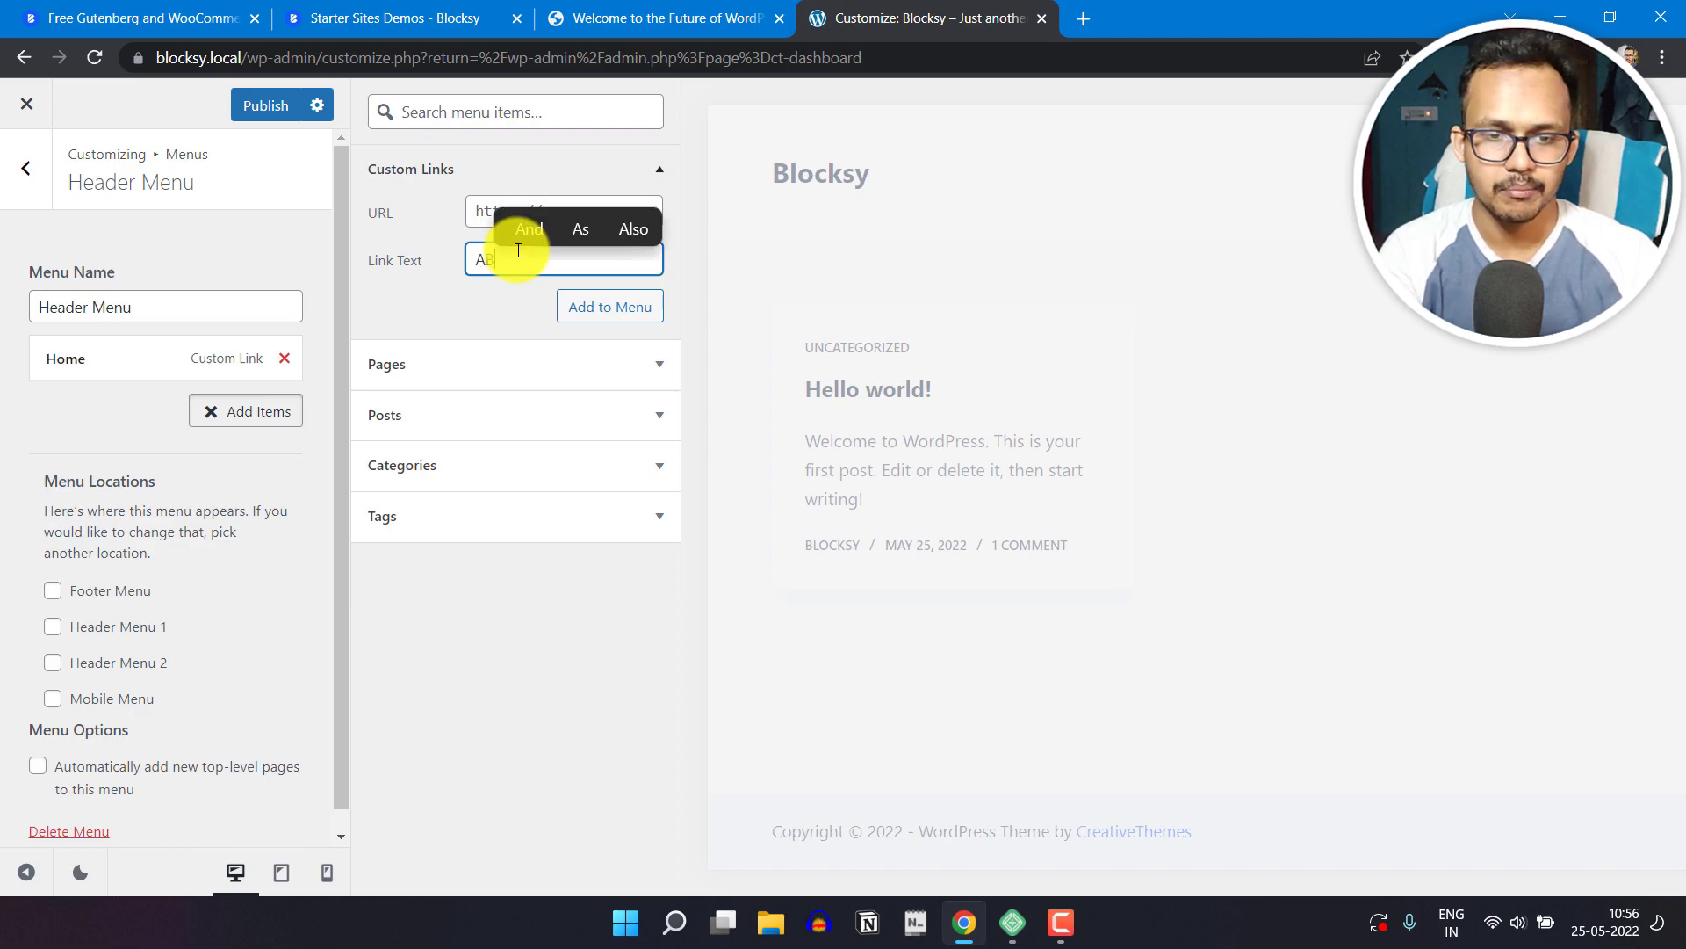
key(BackSpace)
text(bout)
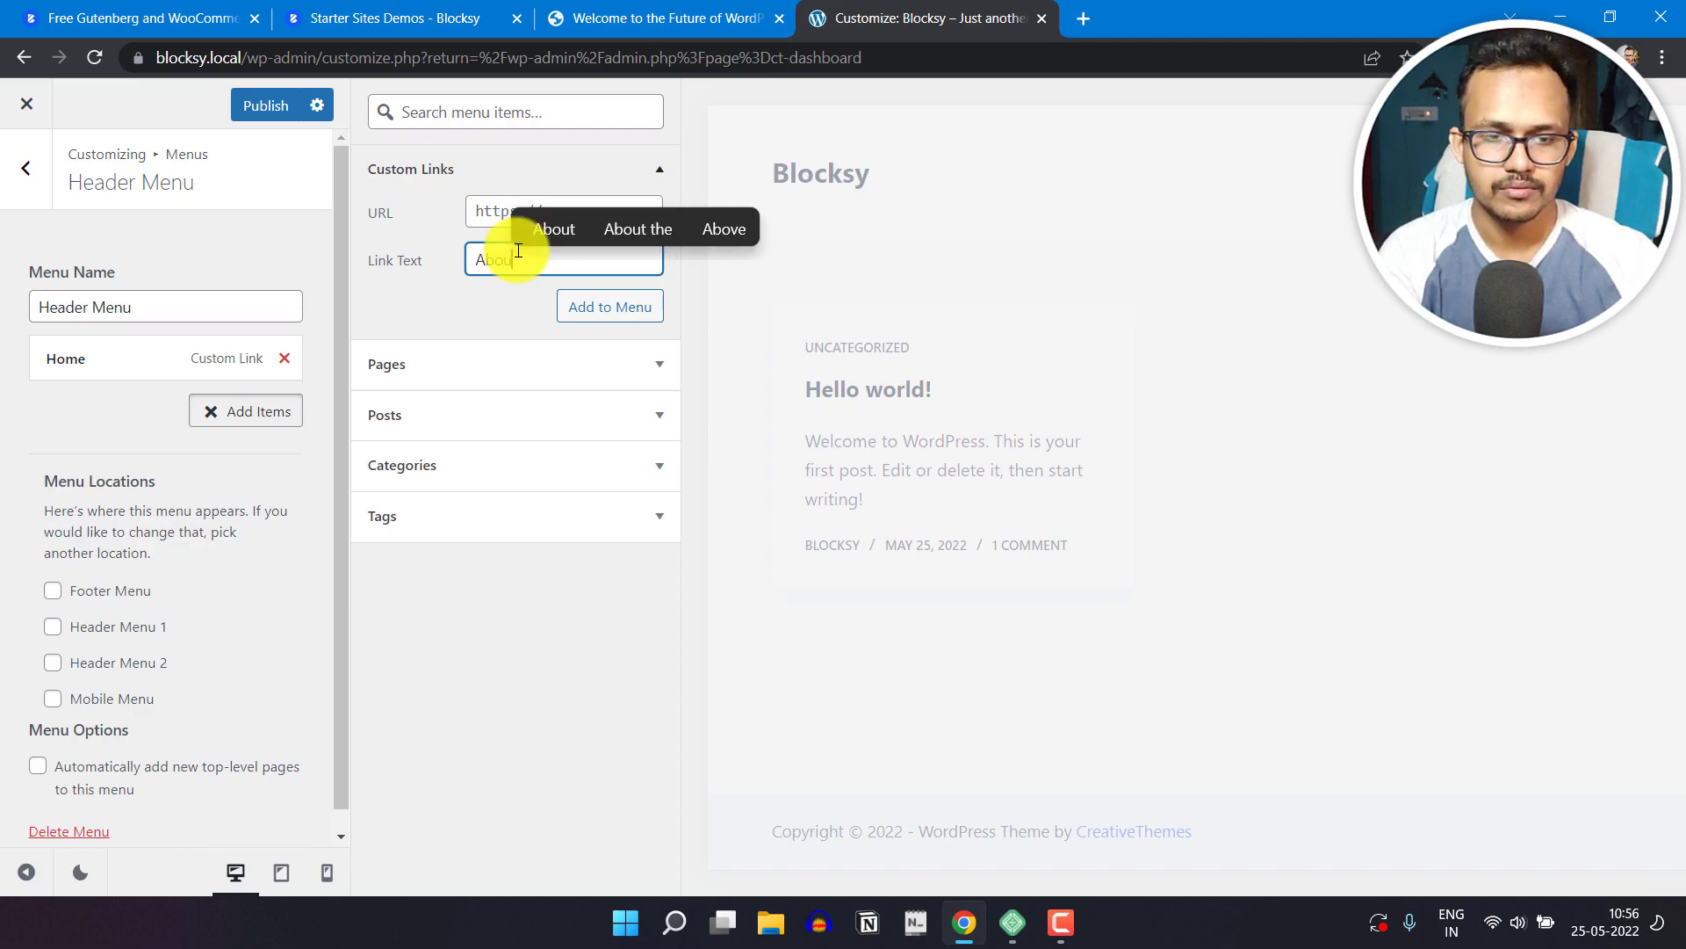
click(492, 219)
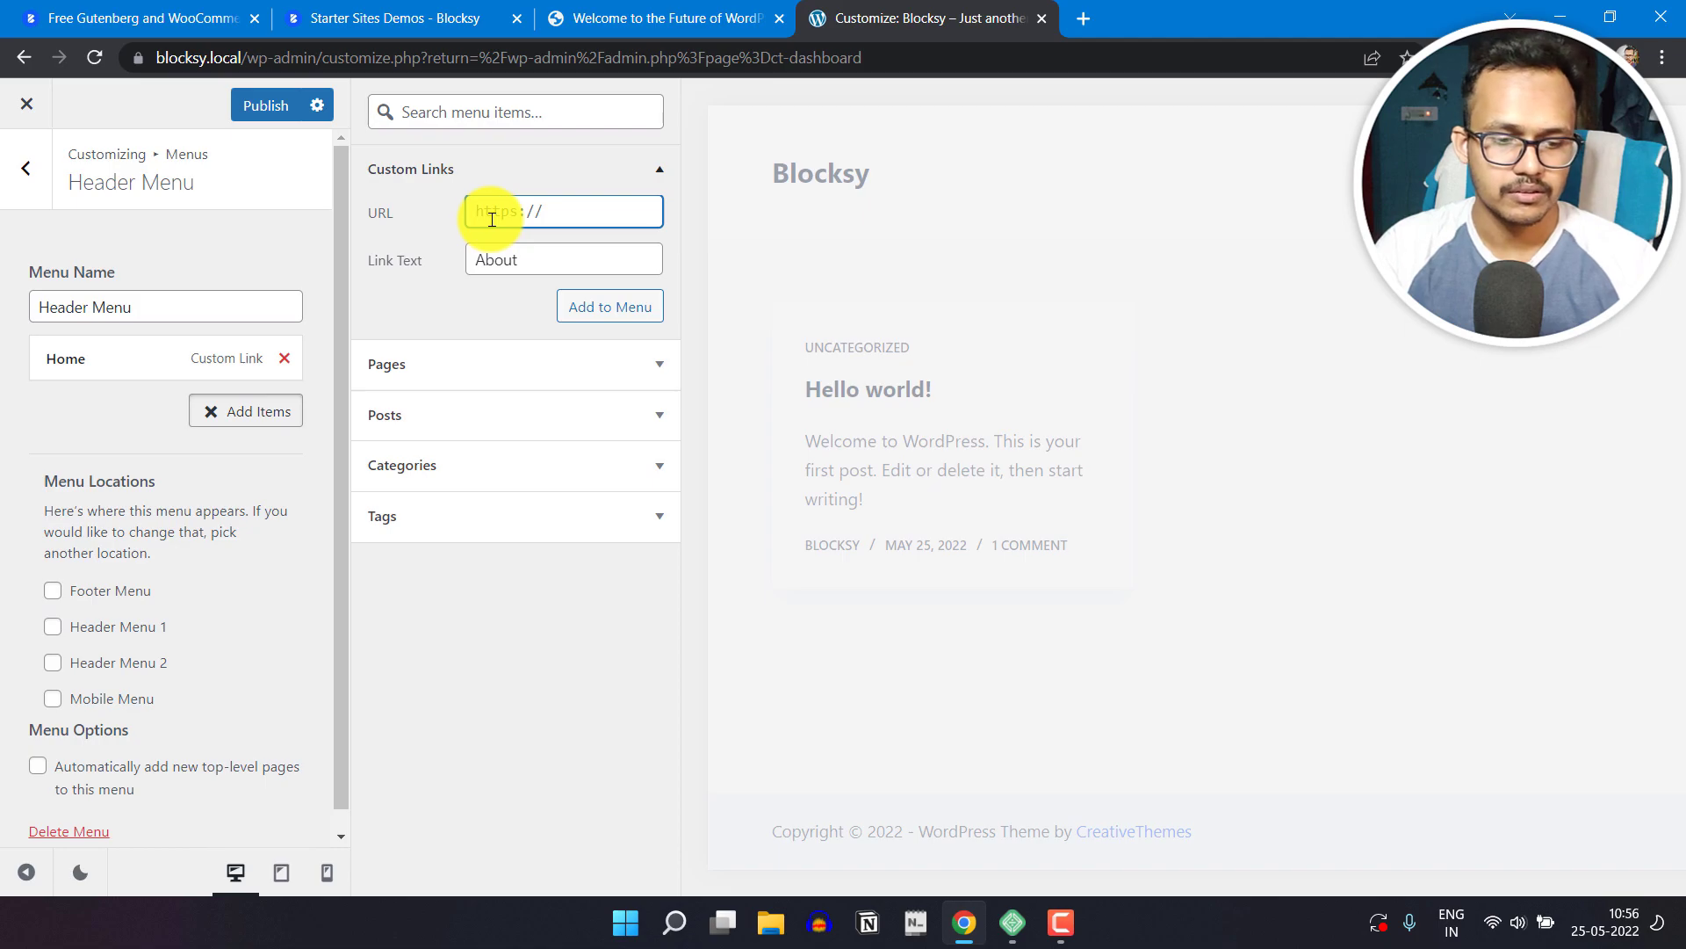
text(#)
click(590, 304)
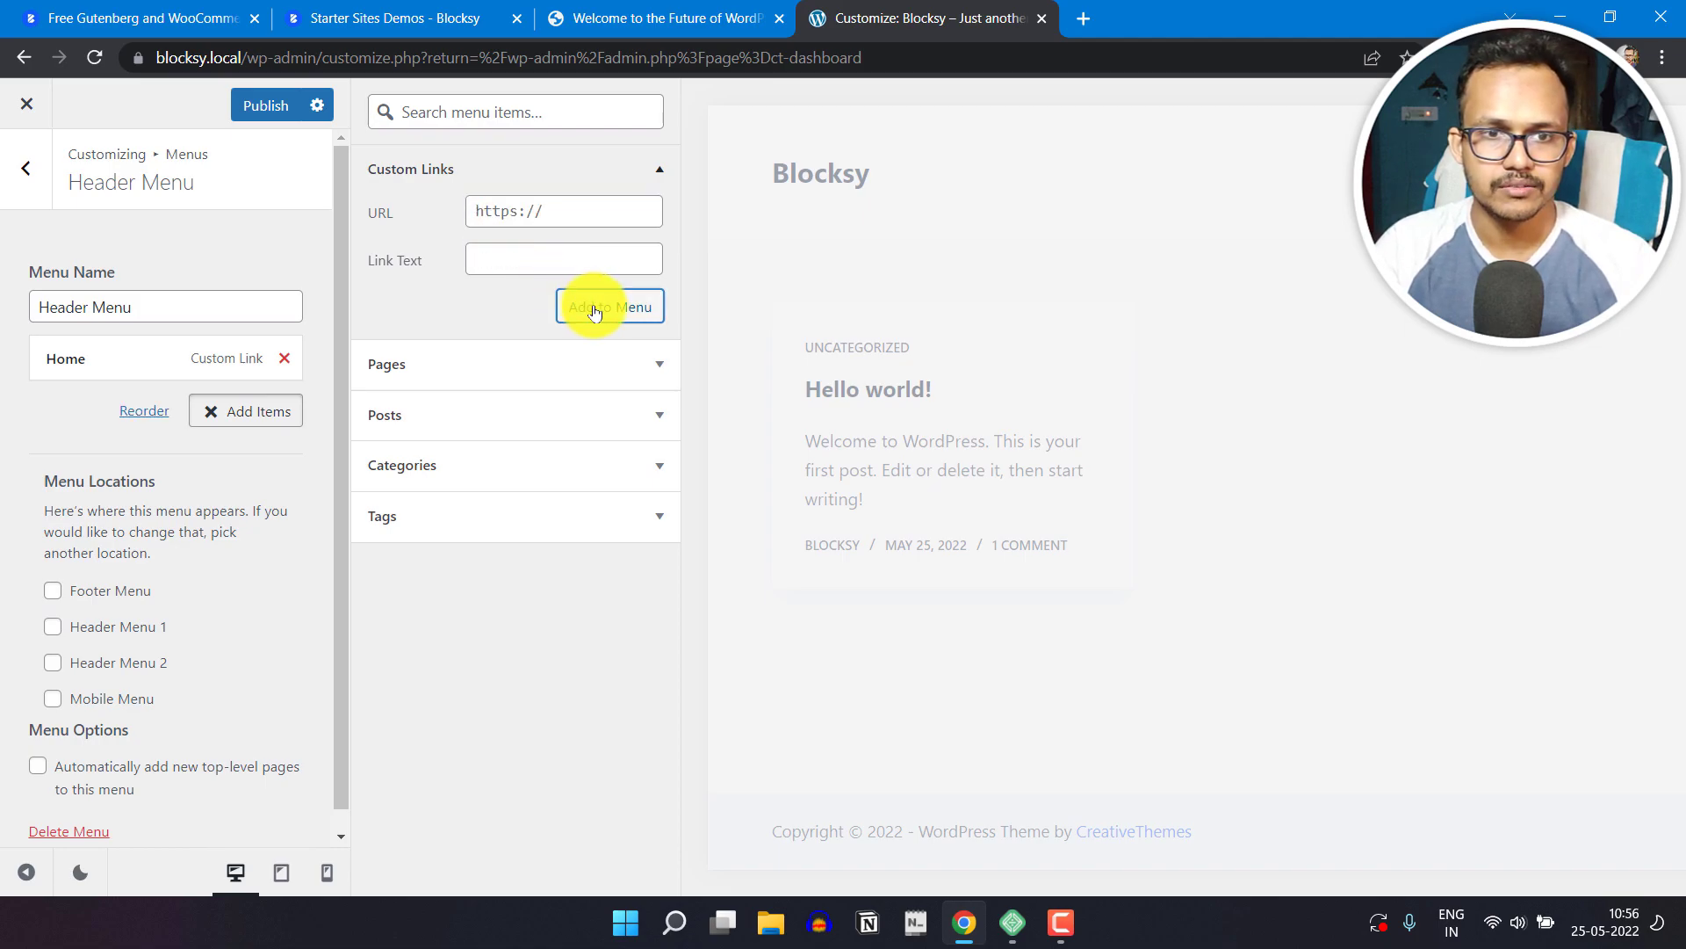
Step: Add a custom link with the text "Contact" and the URL "#" to the header menu
click(553, 258)
text(Contact)
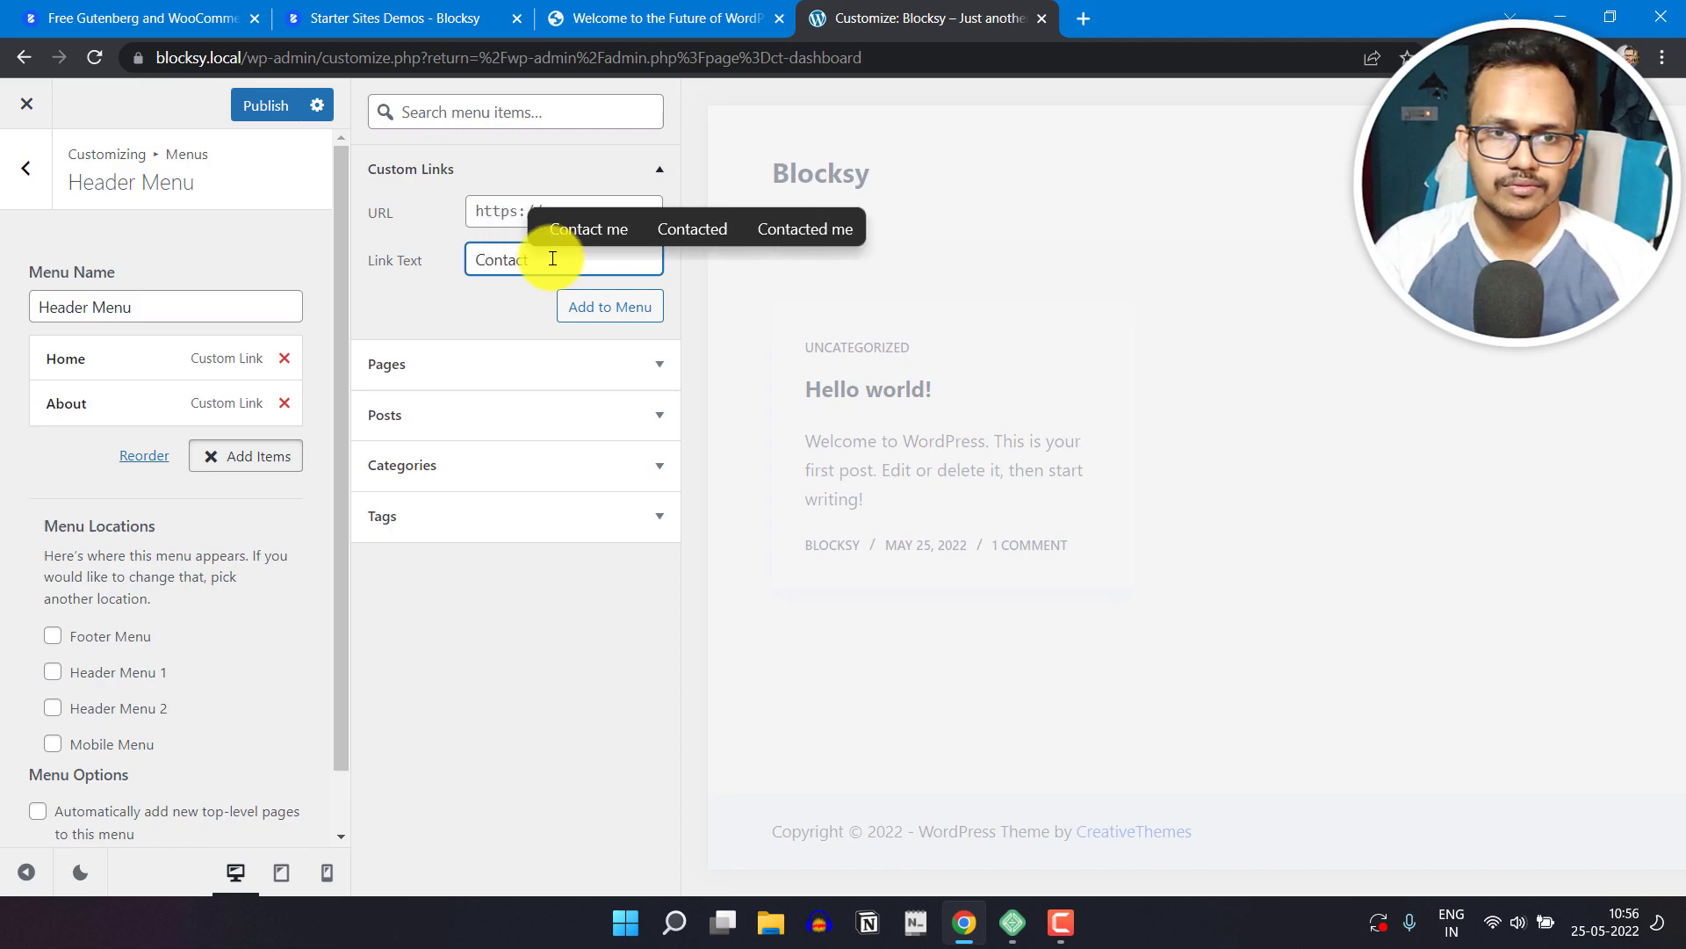
click(493, 225)
text(#)
click(583, 313)
Step: Add a custom link with the text "Blog" and the URL "#" to the header menu
click(536, 255)
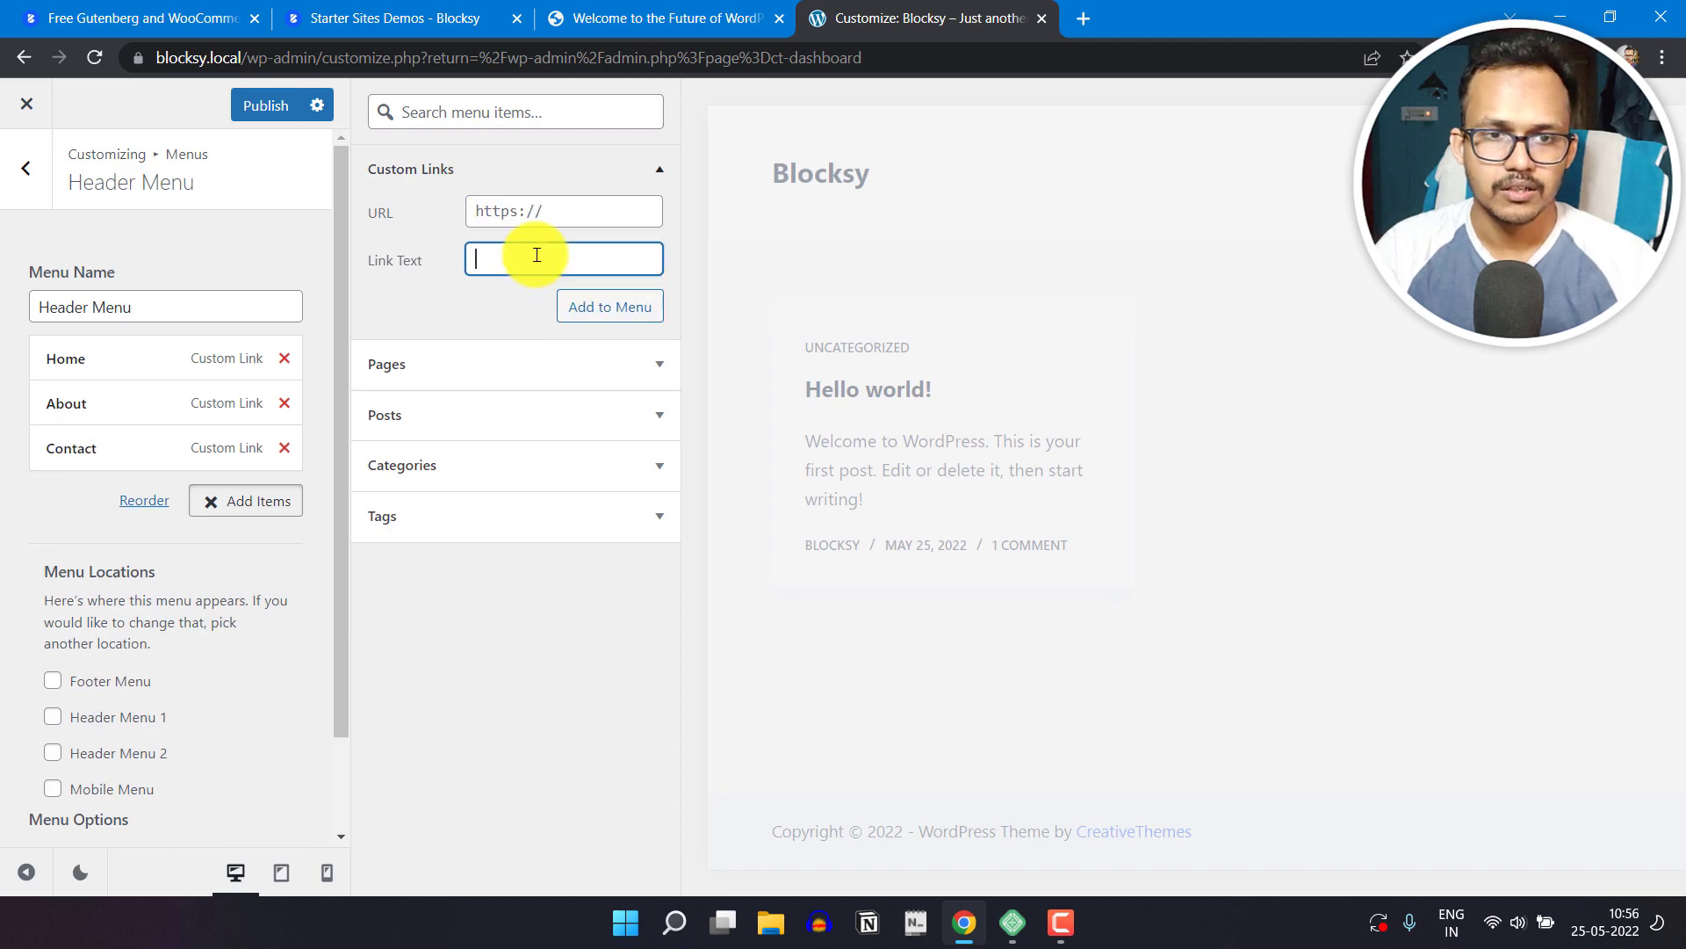
text(Blog)
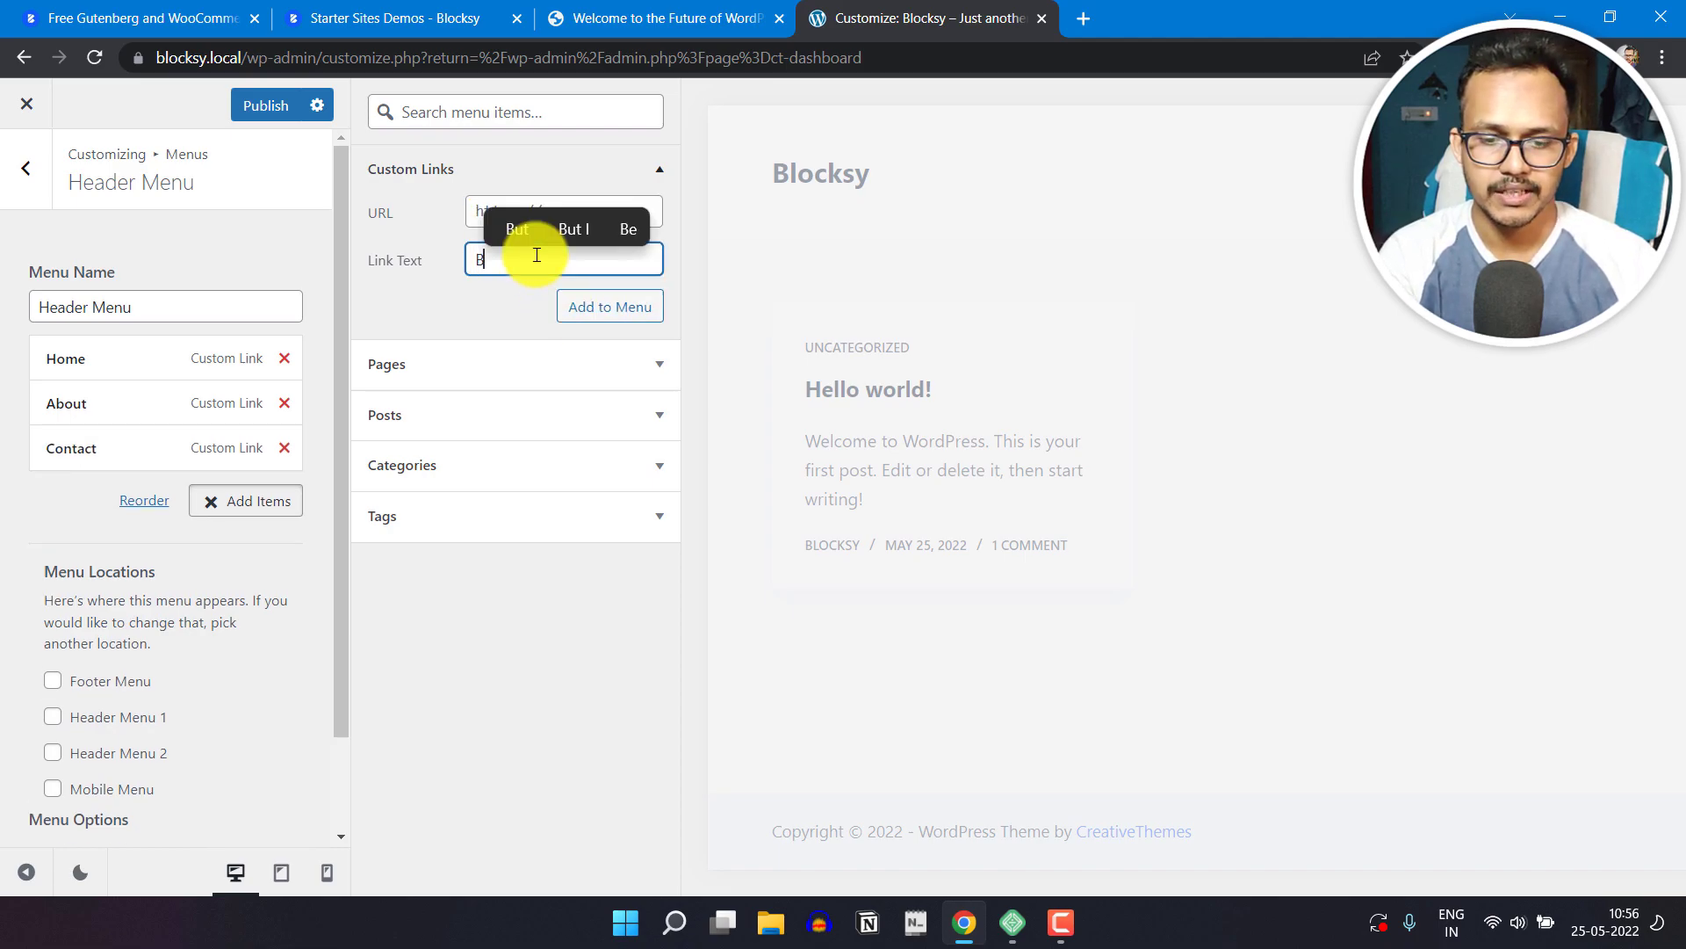
click(486, 209)
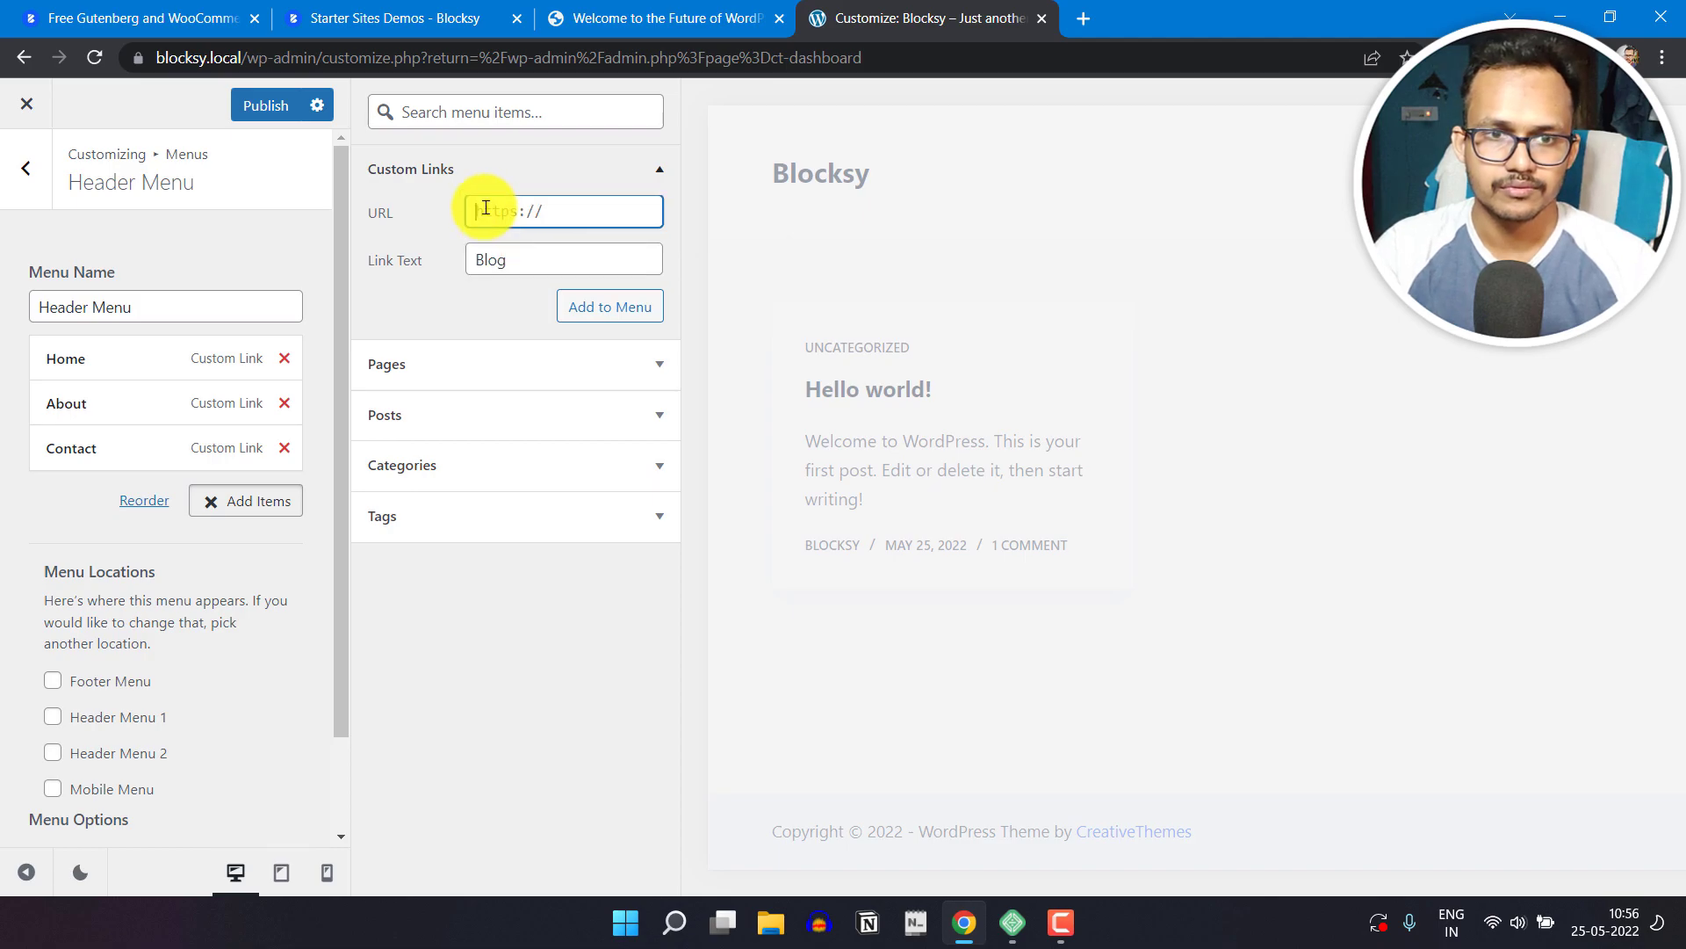
text(#)
click(584, 303)
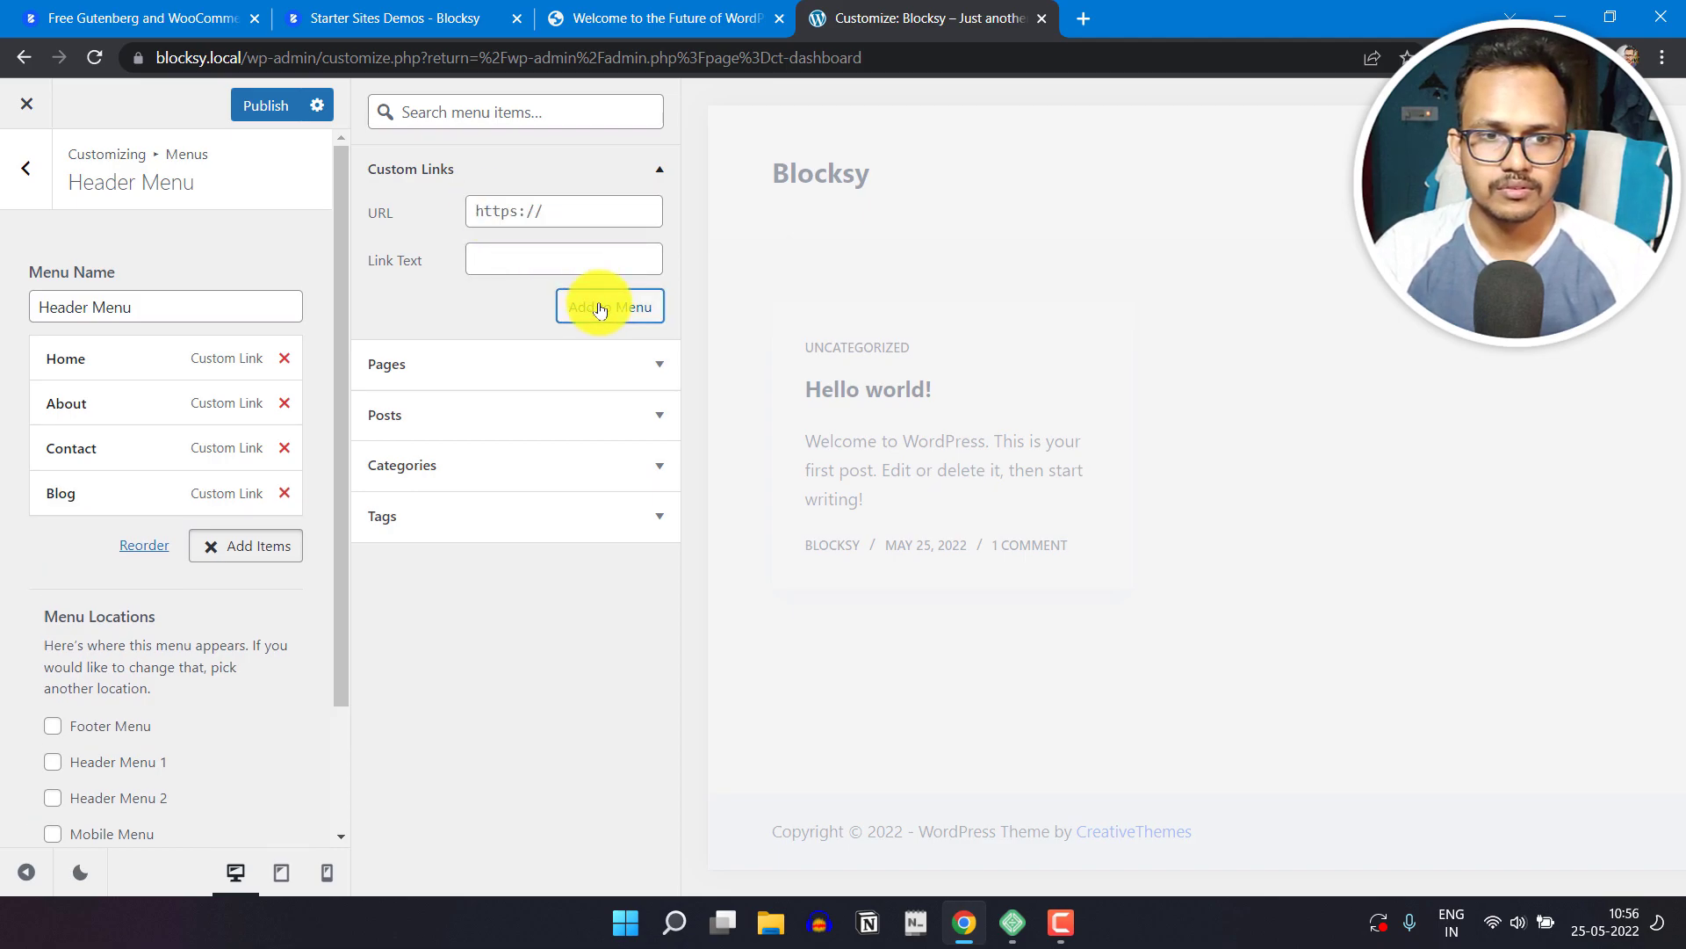
Step: Add a custom link with the text "Newsletter" to the header menu
click(544, 259)
text(New)
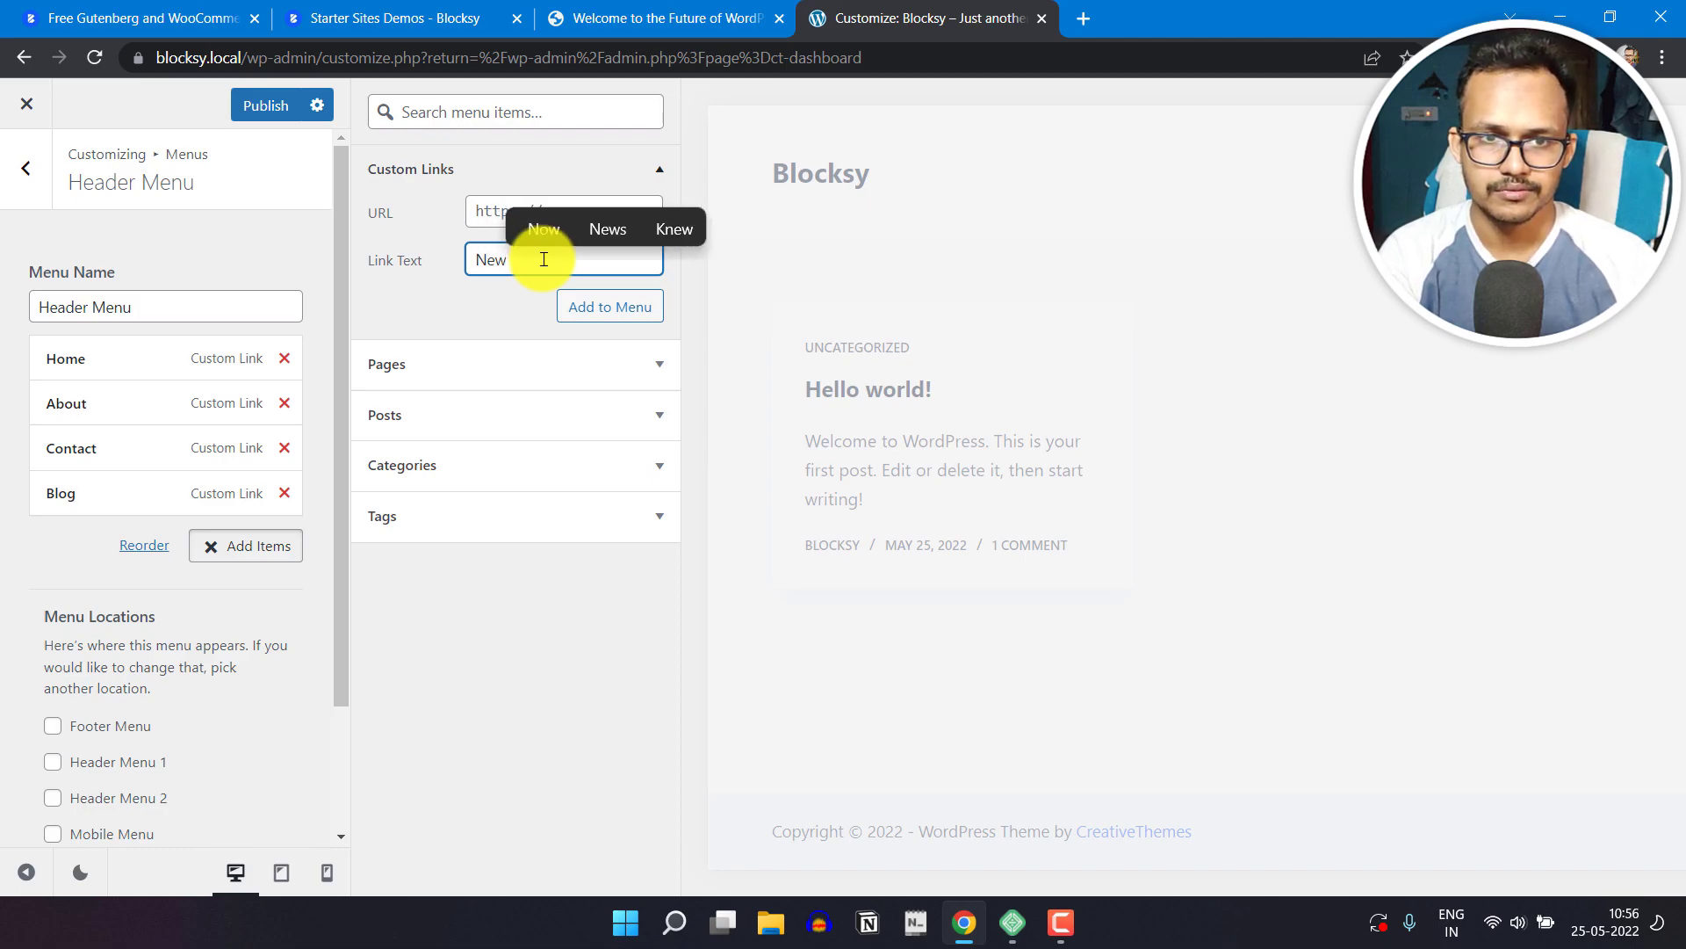
text(slet)
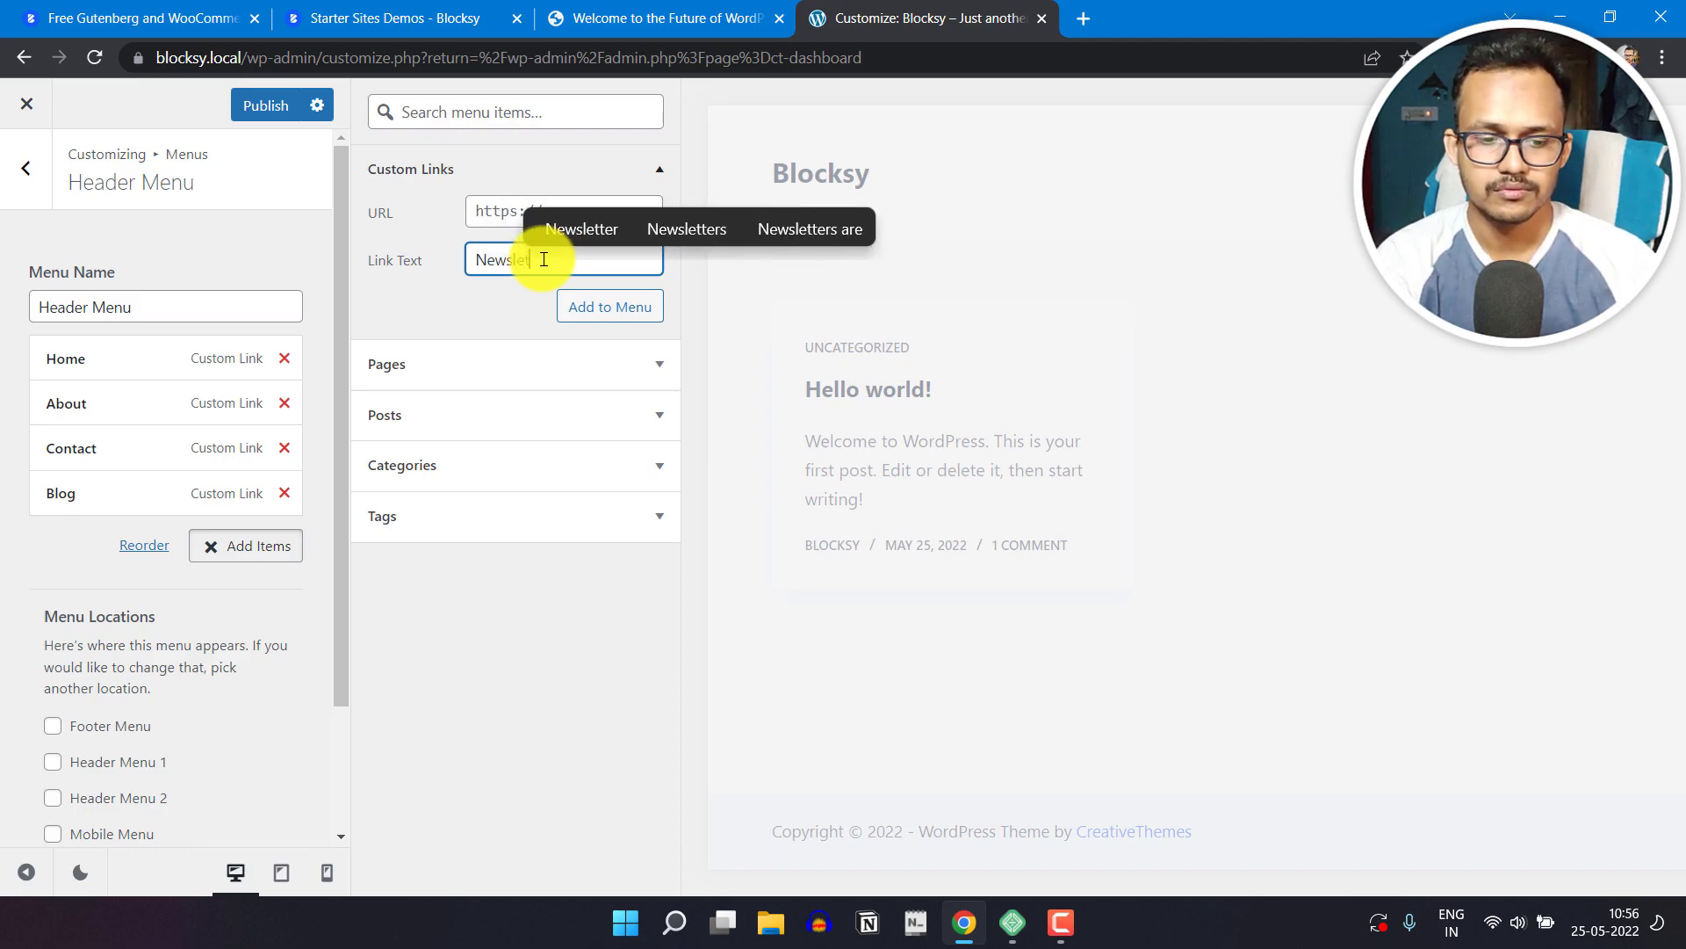
text(ter)
click(527, 215)
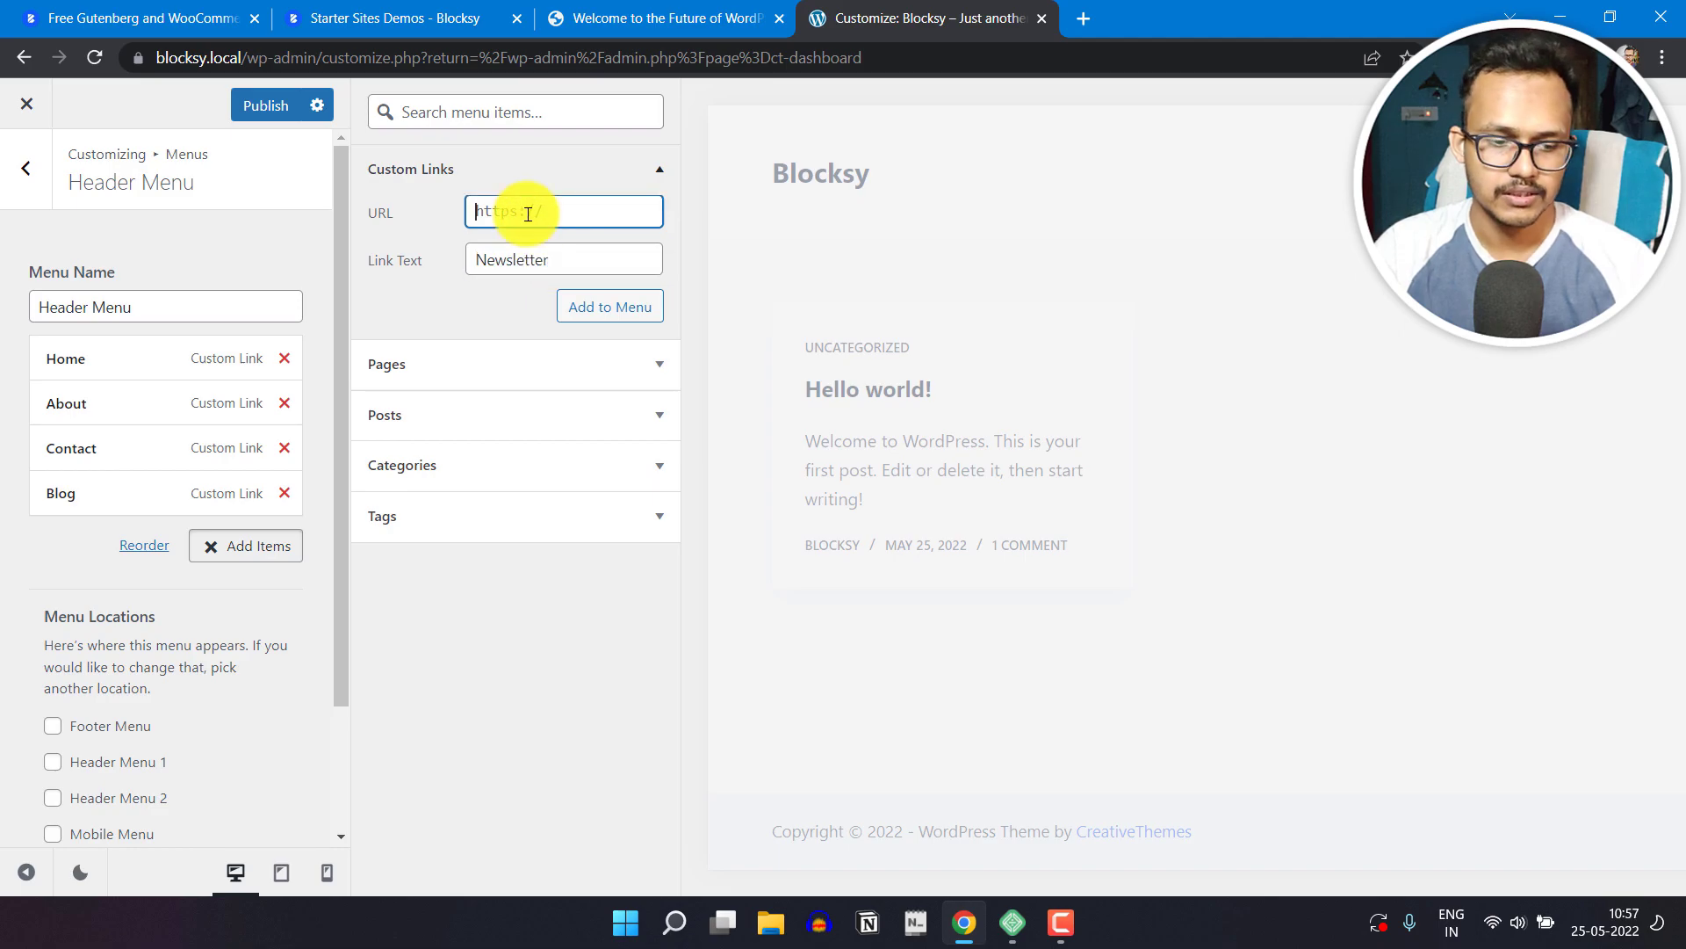
click(601, 307)
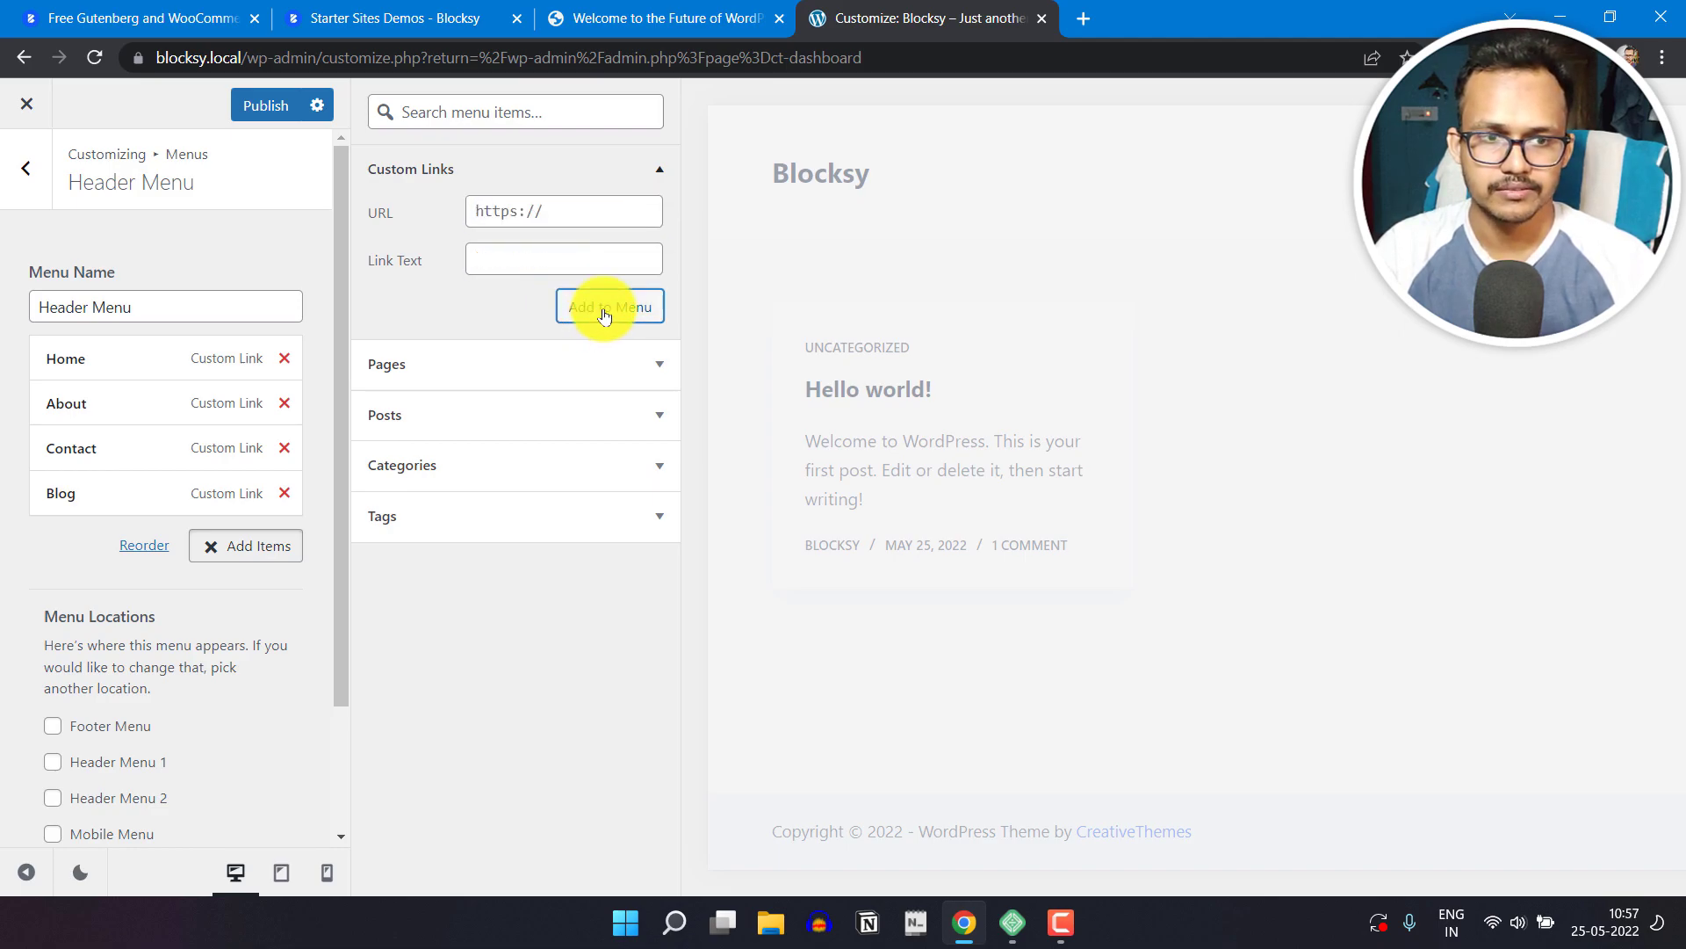
Step: Move the Blog item directly below Home in the header menu and publish the changes
drag(117, 499, 113, 418)
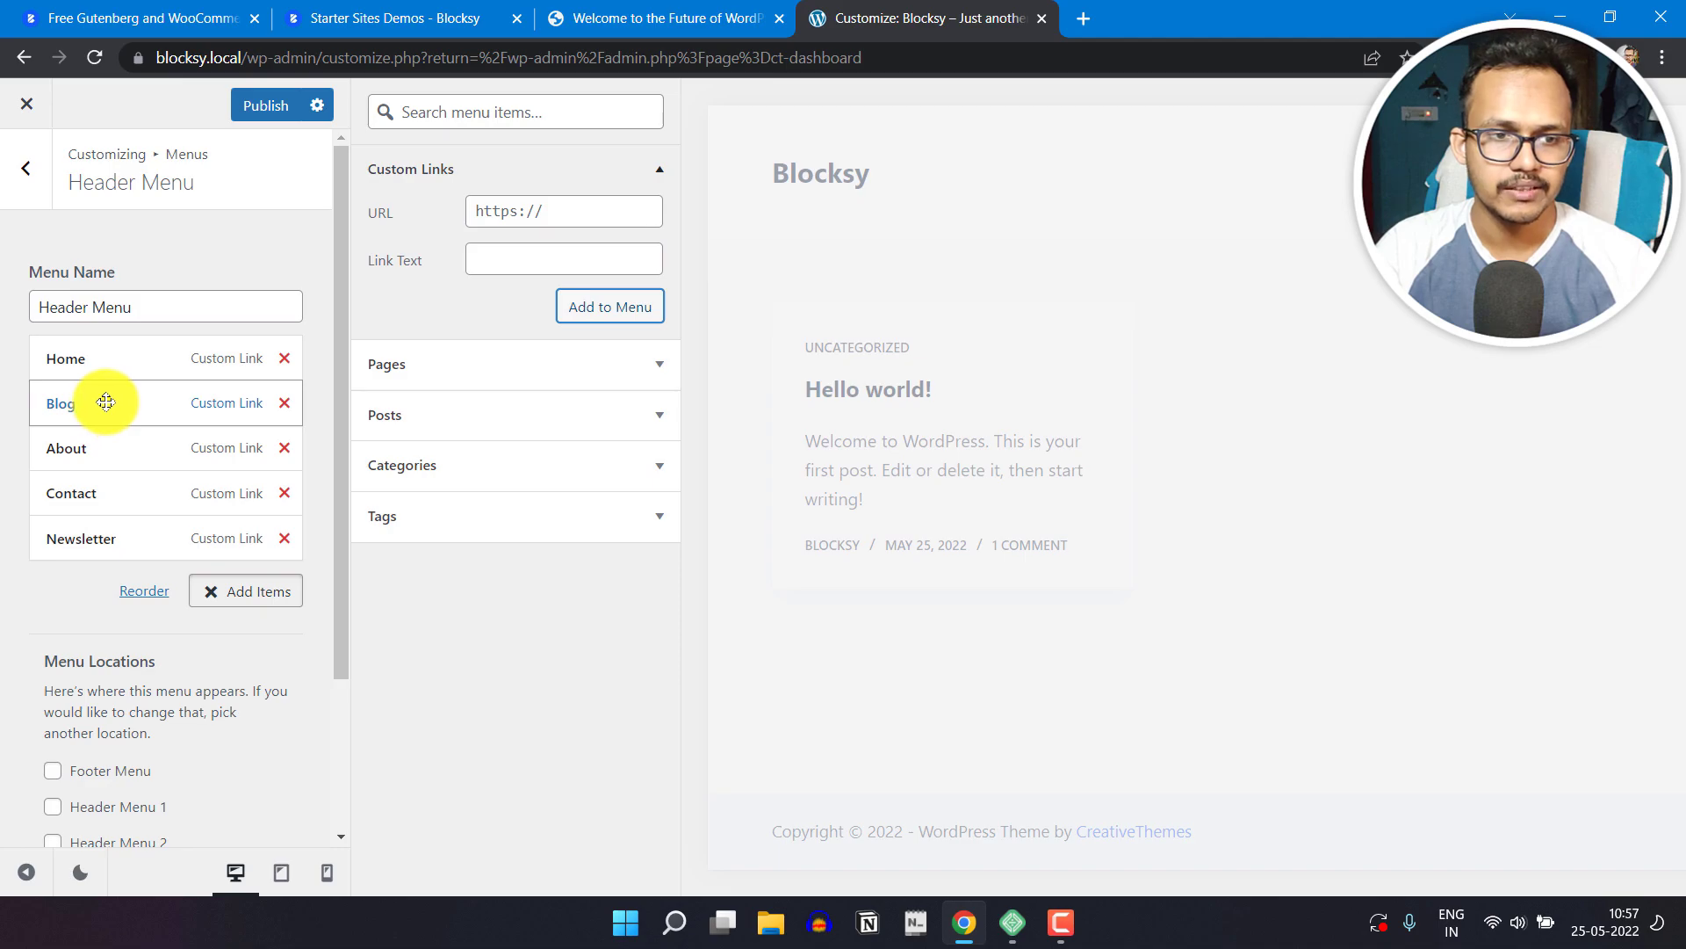
click(274, 120)
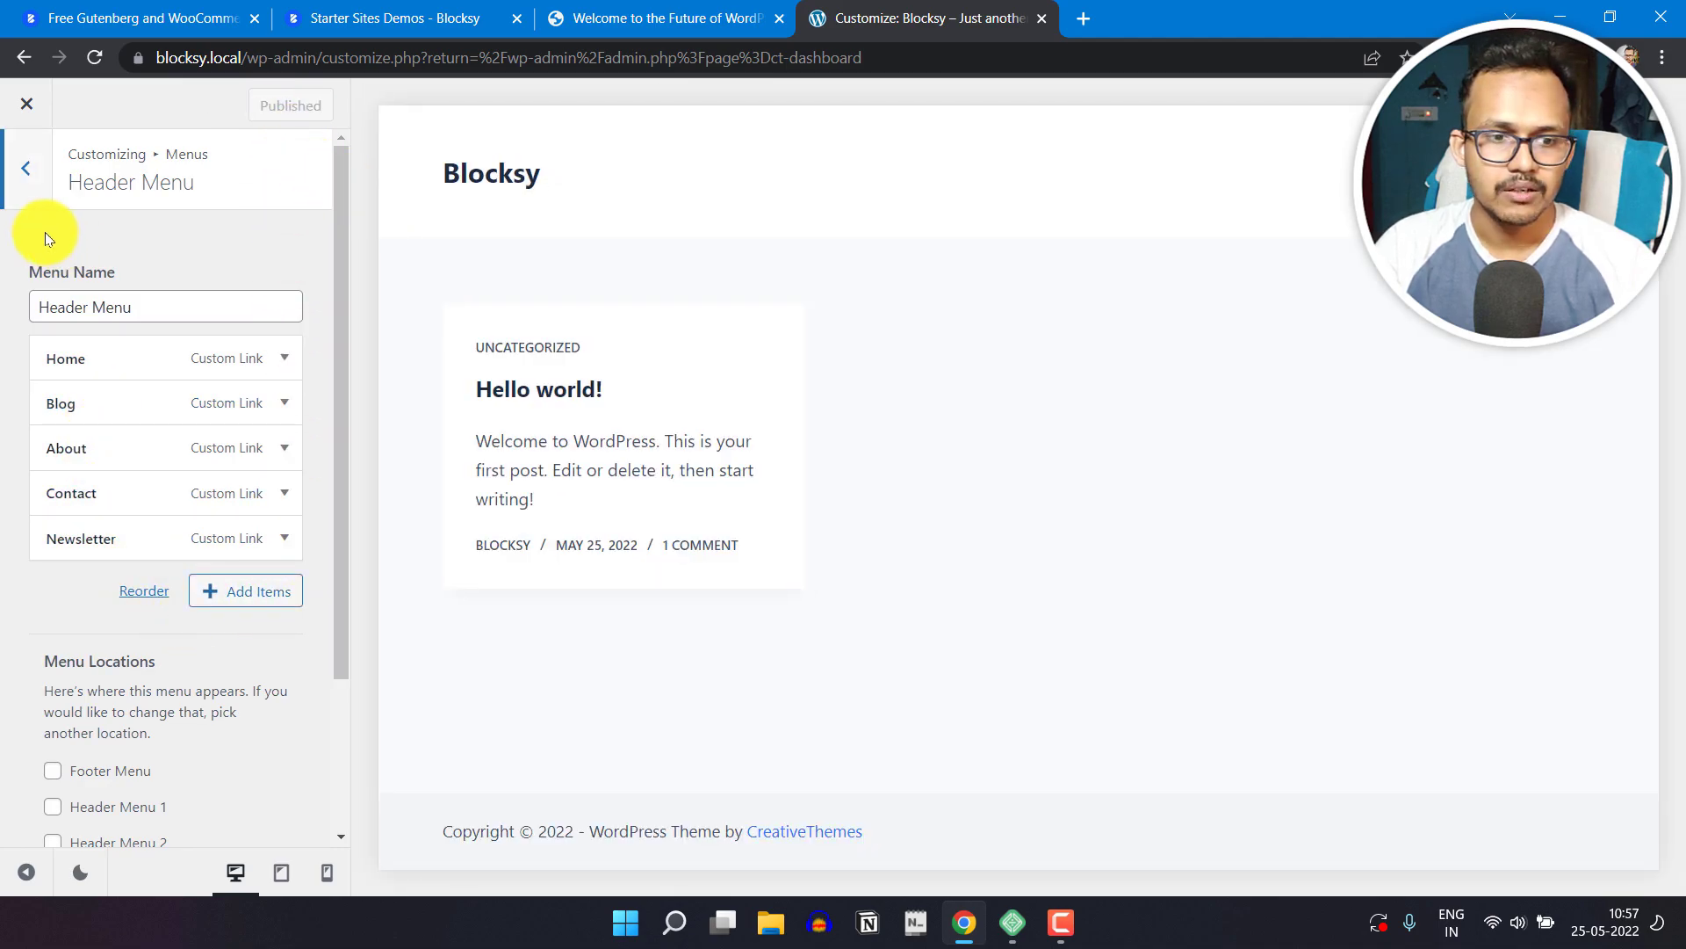
Step: Assign the menu to the Header Menu 1 location and try its Blog and About links in the site preview
scroll(246, 709, down, 2)
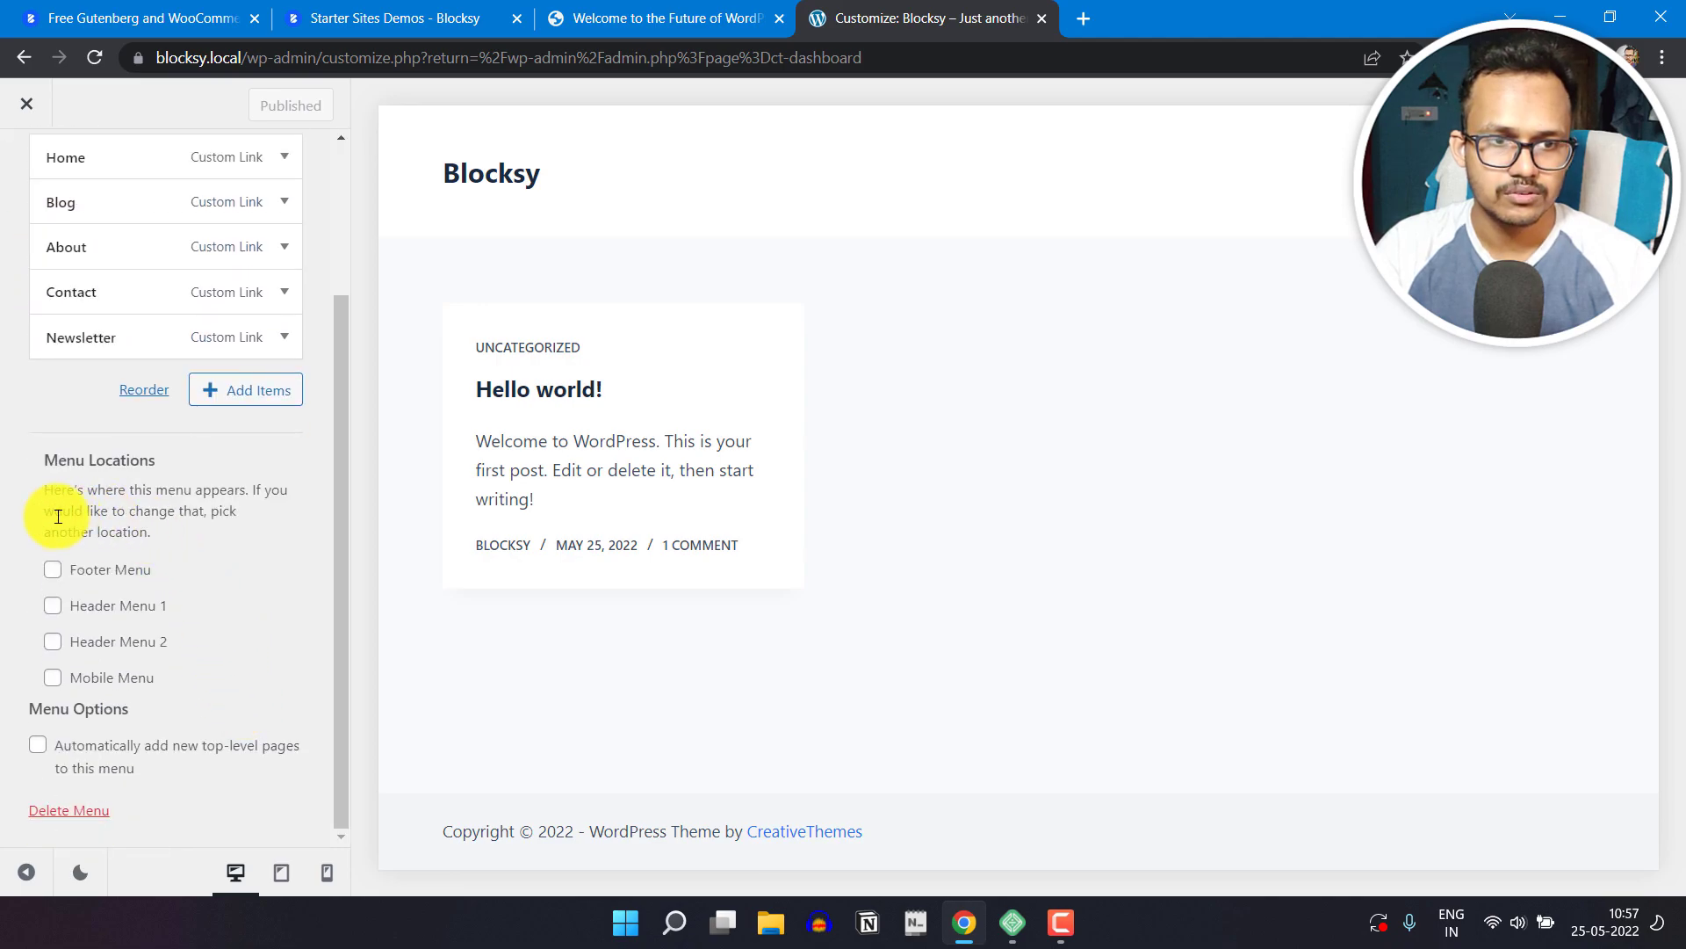
click(52, 614)
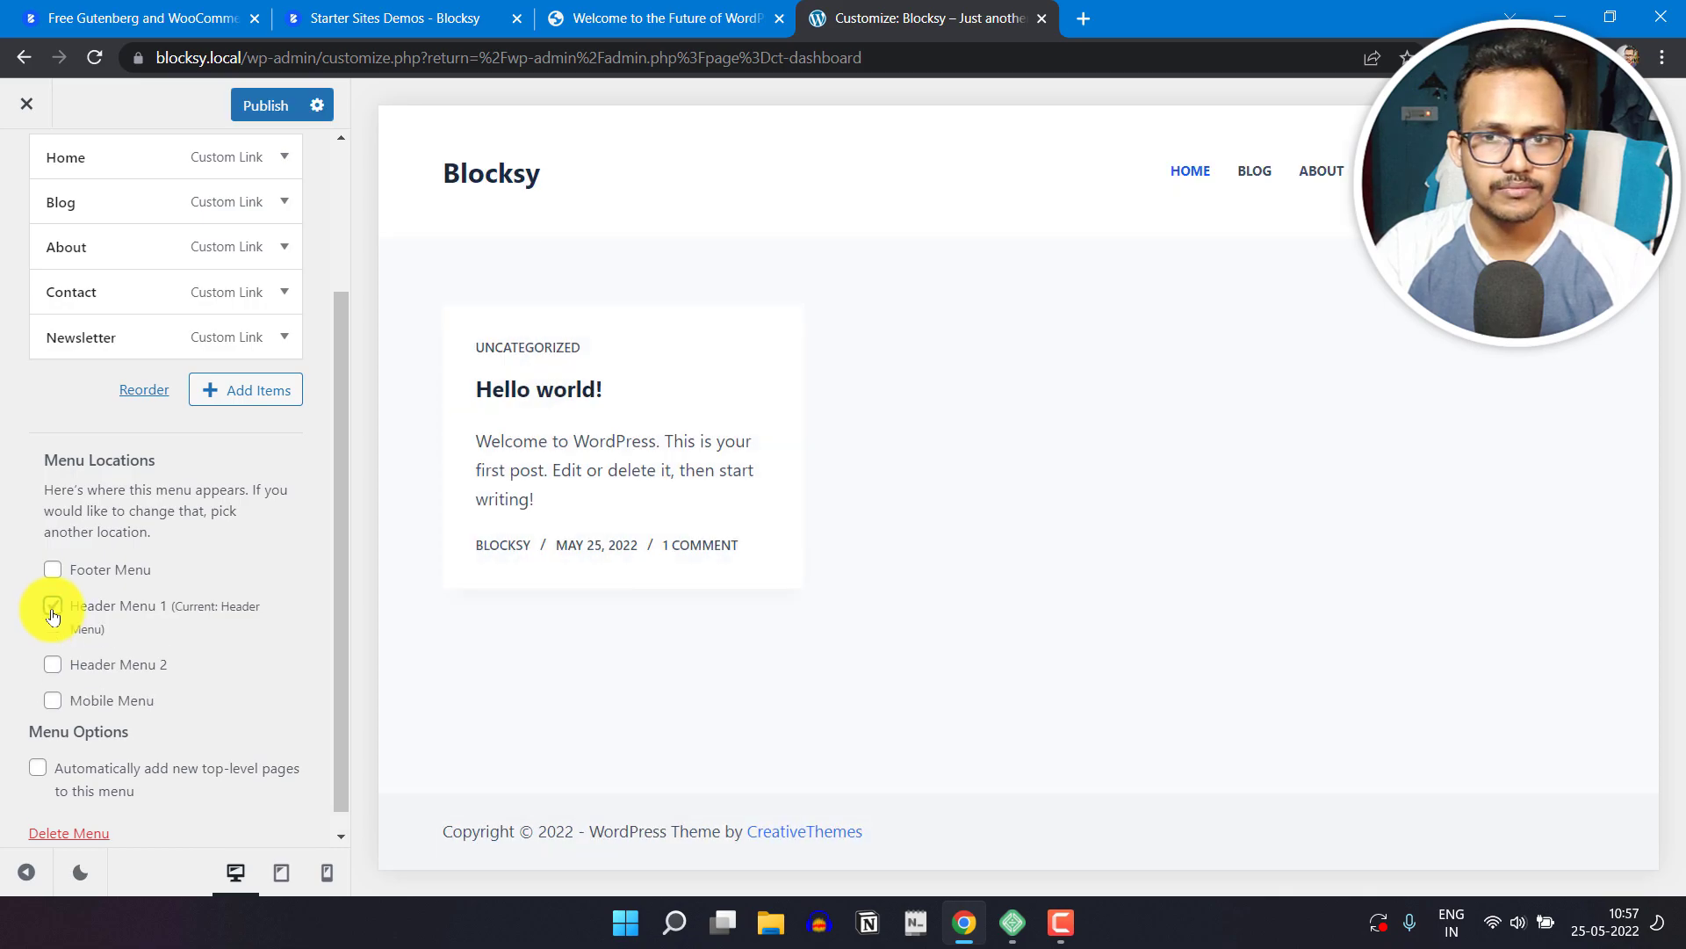
click(1253, 177)
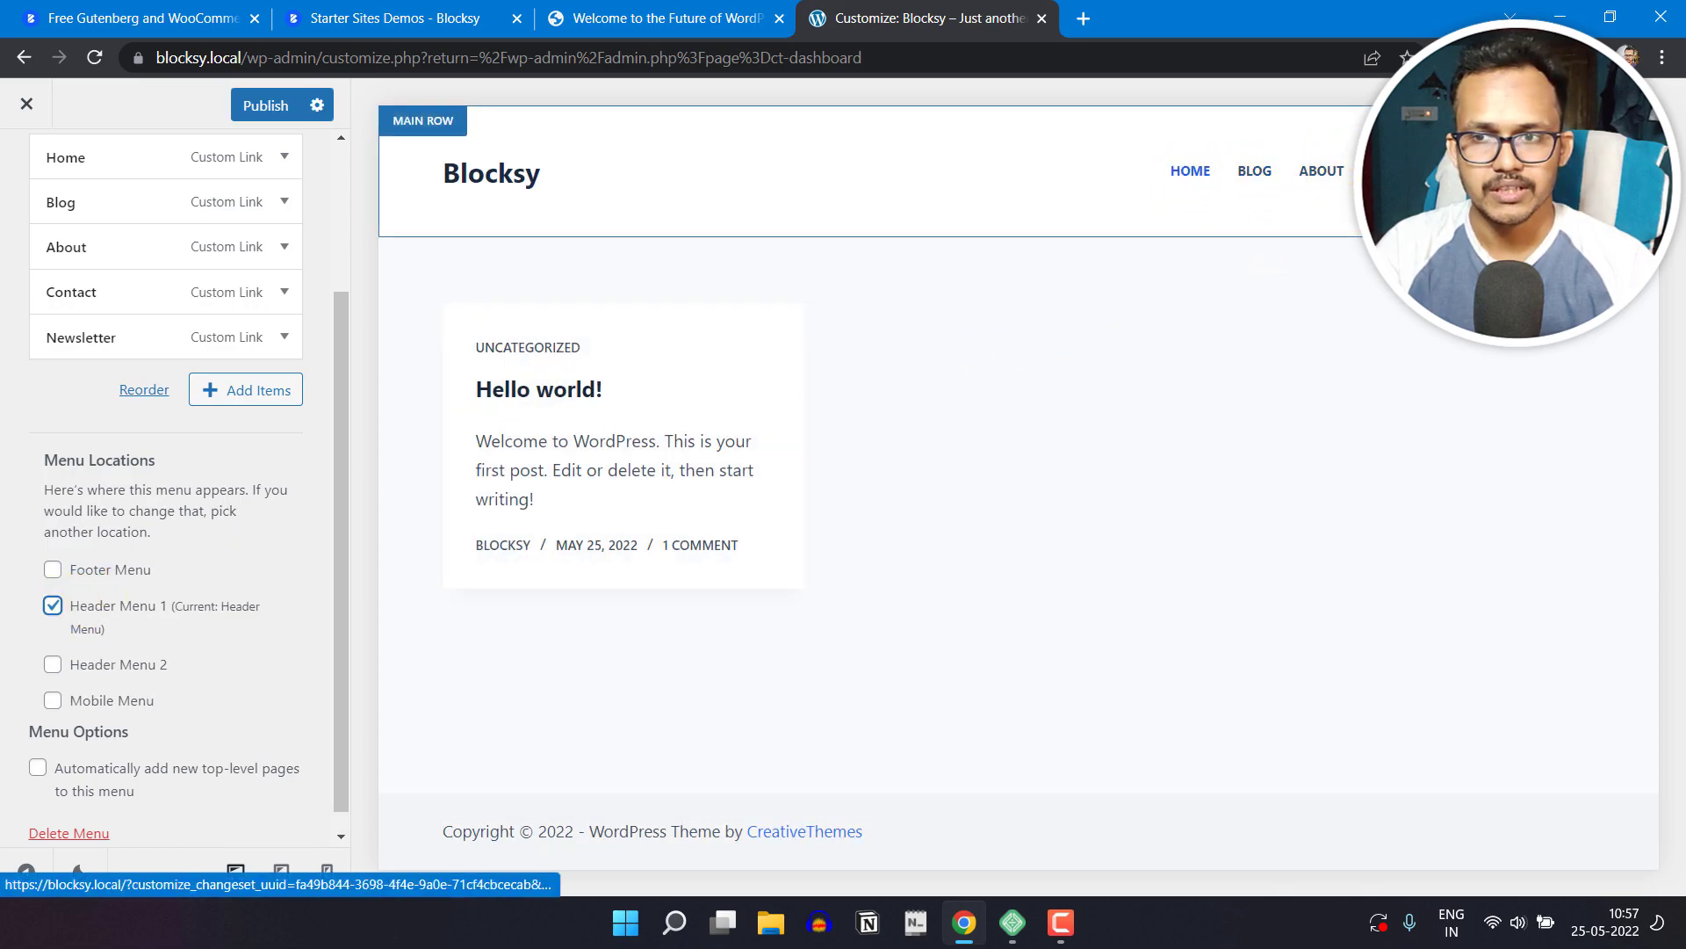
click(1317, 171)
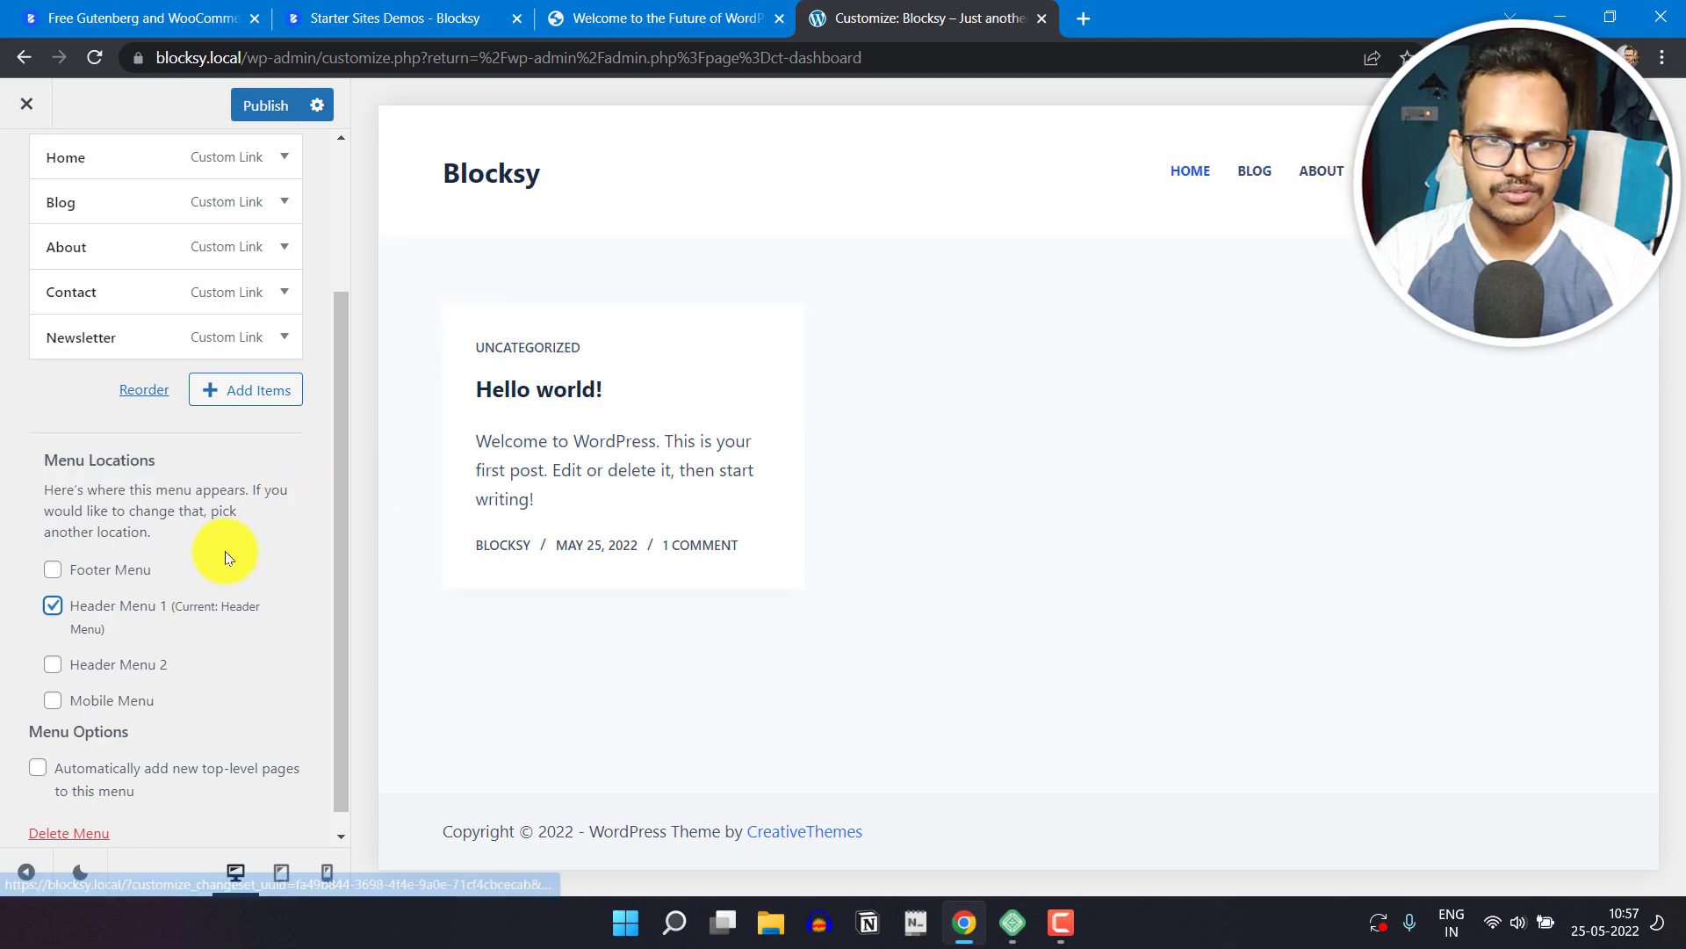
Step: Leave the menu settings, return to the main Customizer options and open the General settings
scroll(263, 439, up, 5)
click(21, 174)
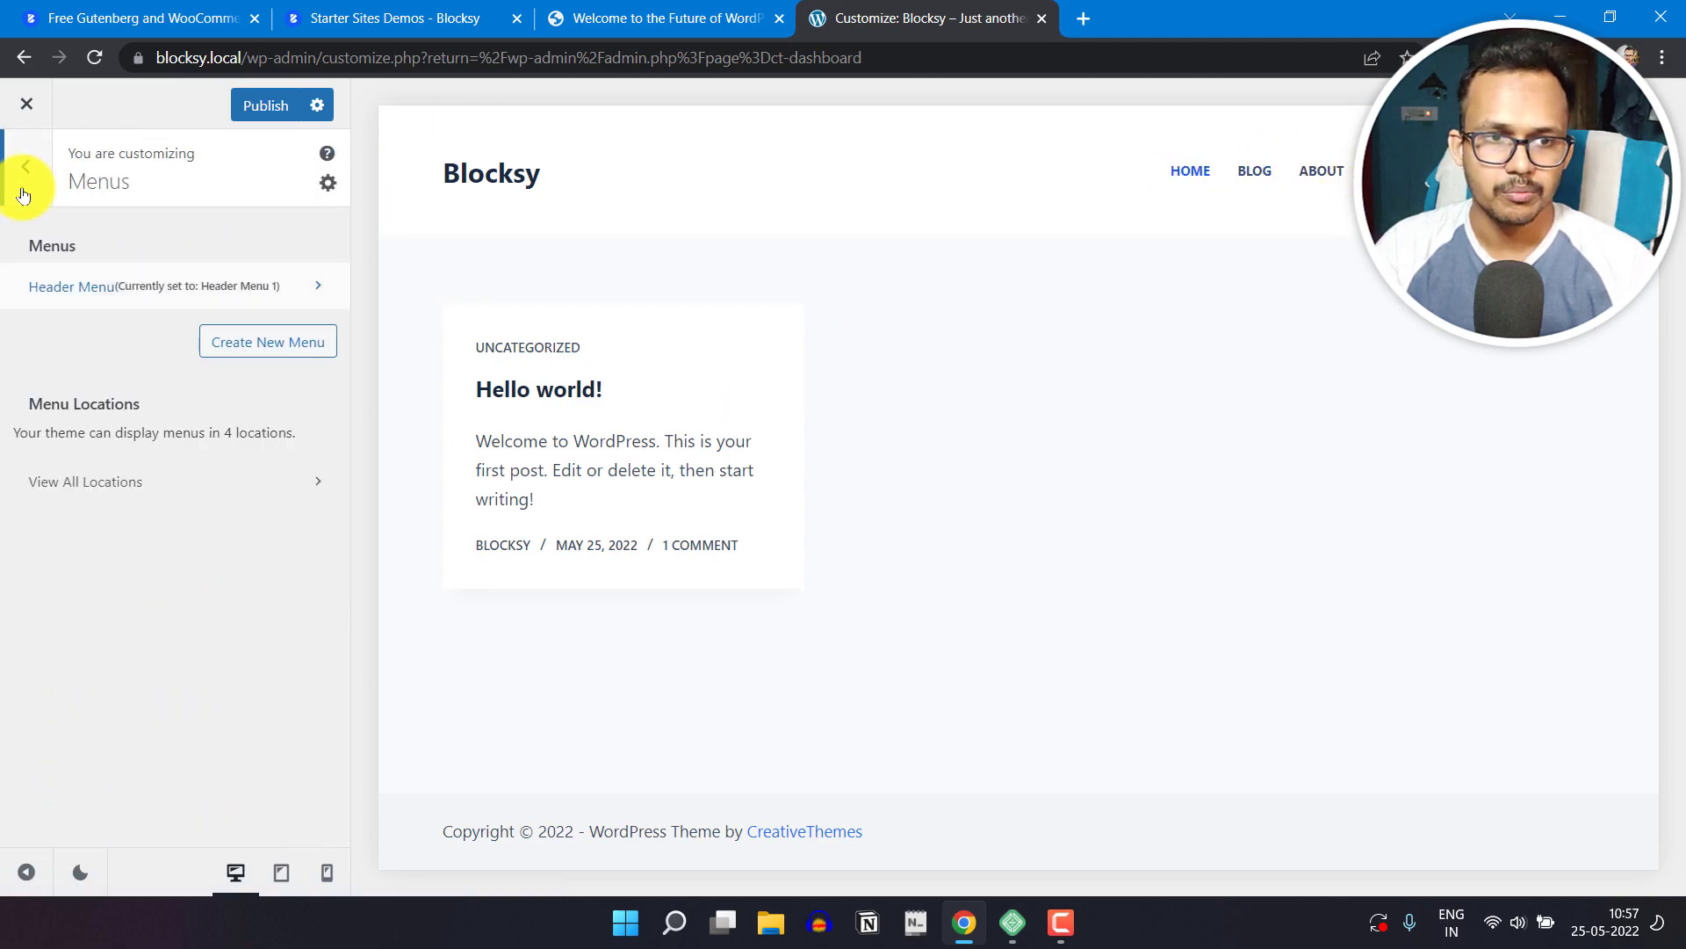
click(23, 193)
scroll(176, 509, up, 7)
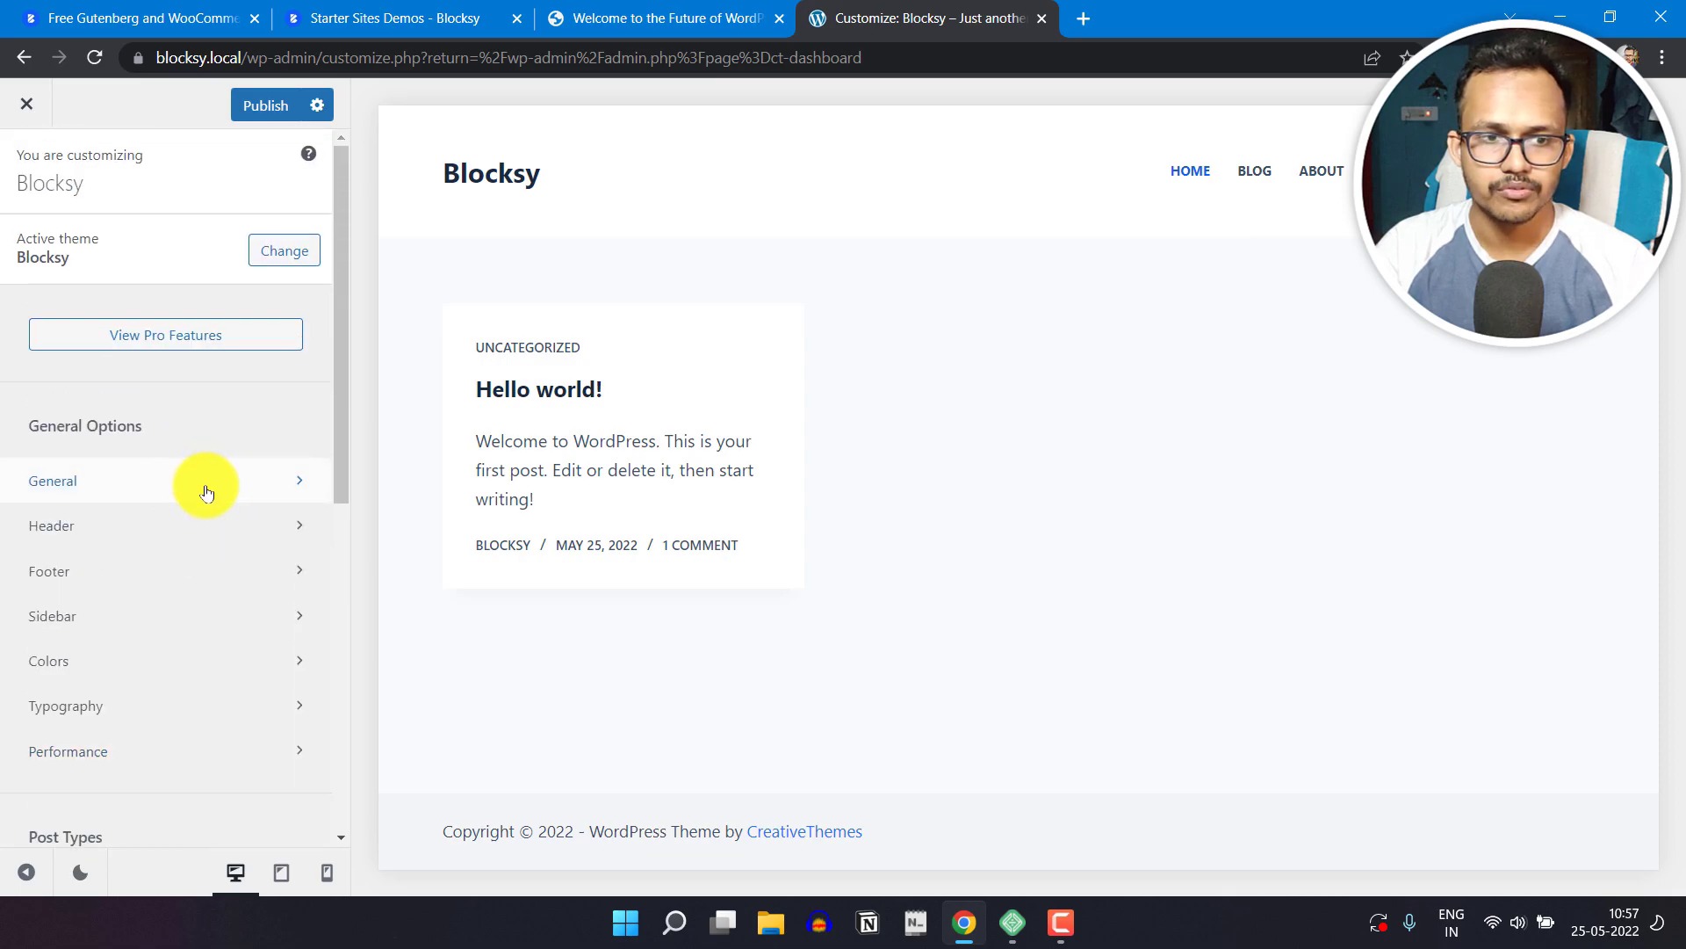
click(205, 491)
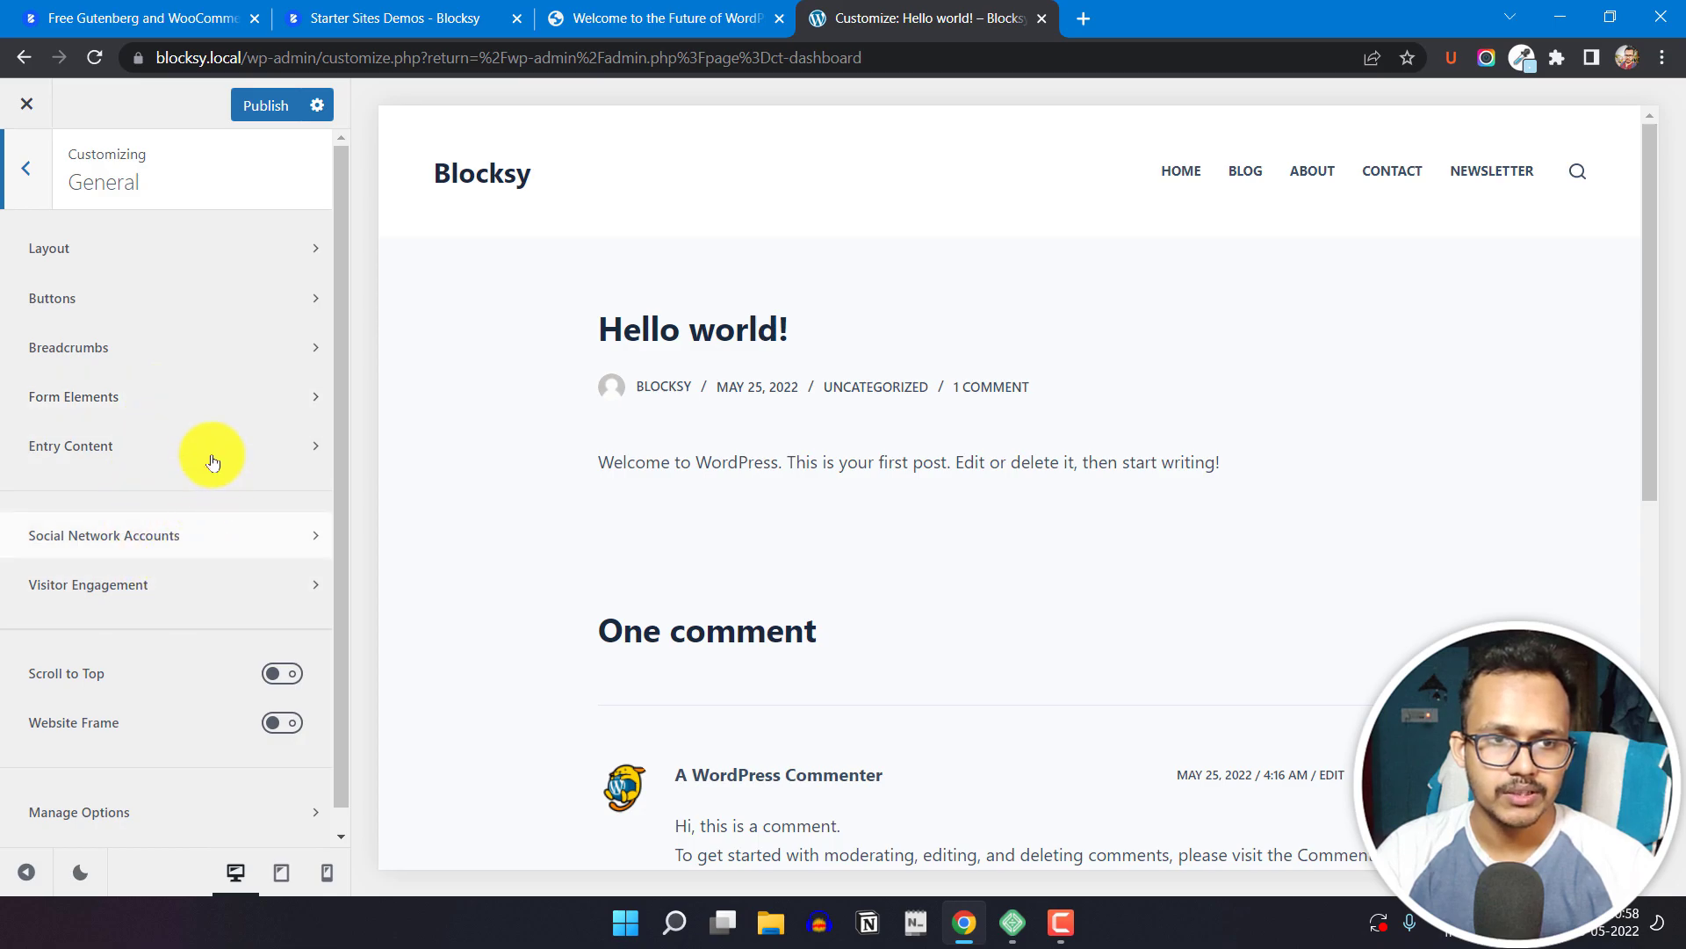
Step: Try a Maximum Site Width of about 1477 px in the Layout settings, reset it, and return to the General options
click(209, 258)
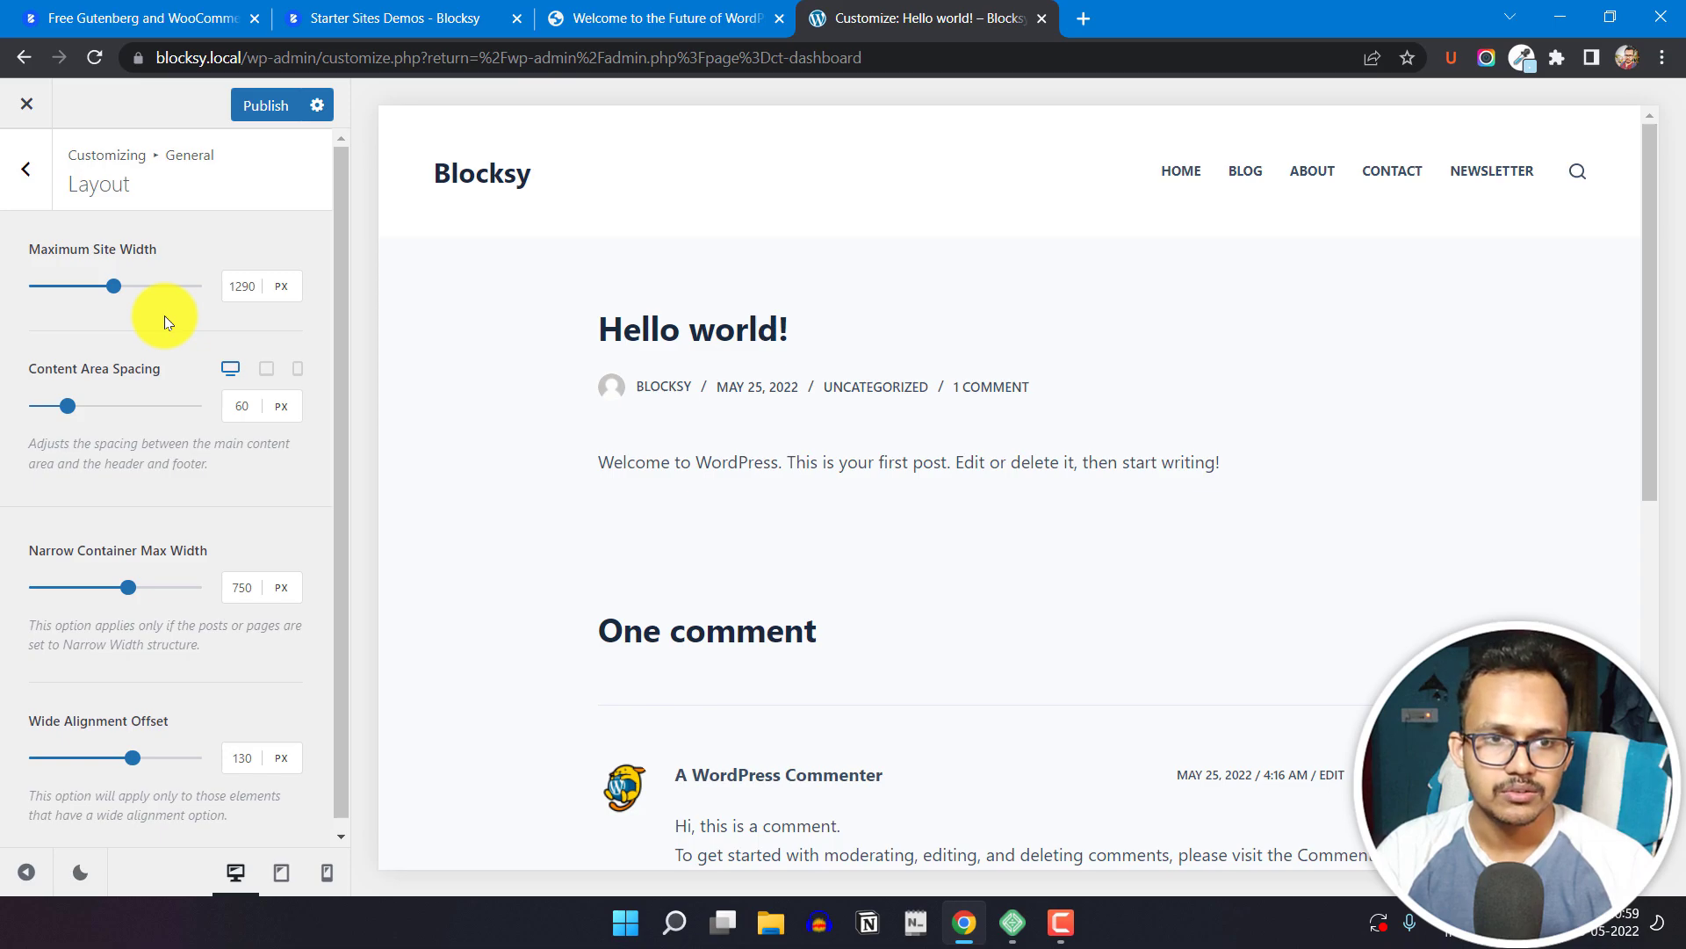
drag(114, 286, 132, 283)
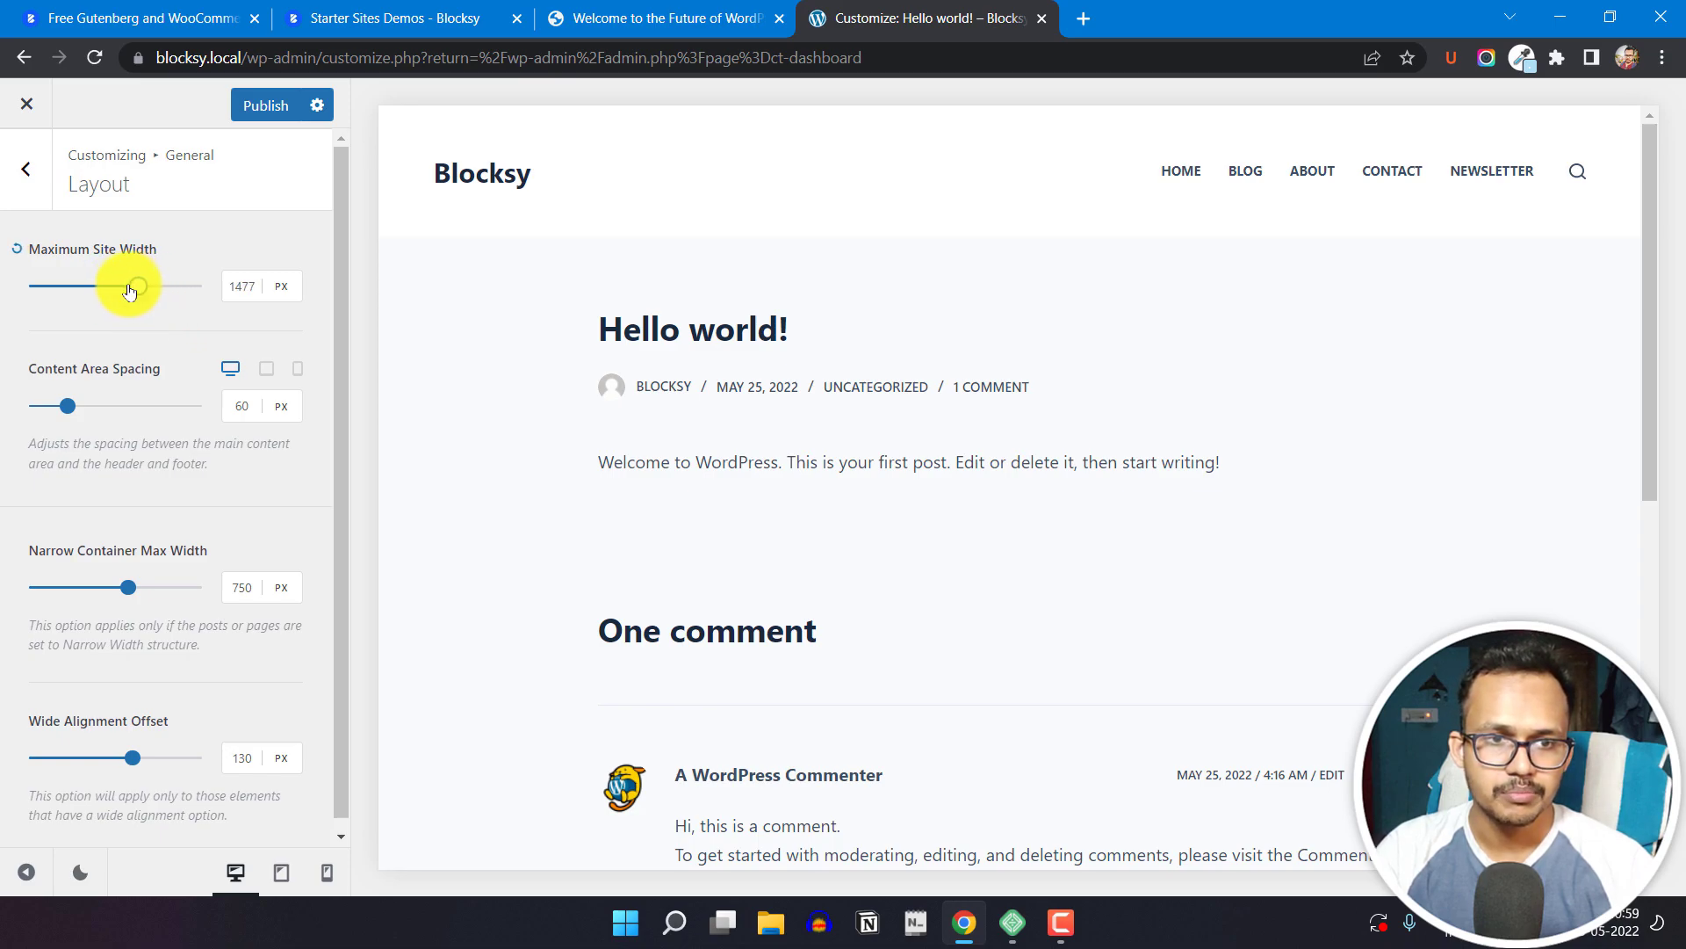
click(16, 248)
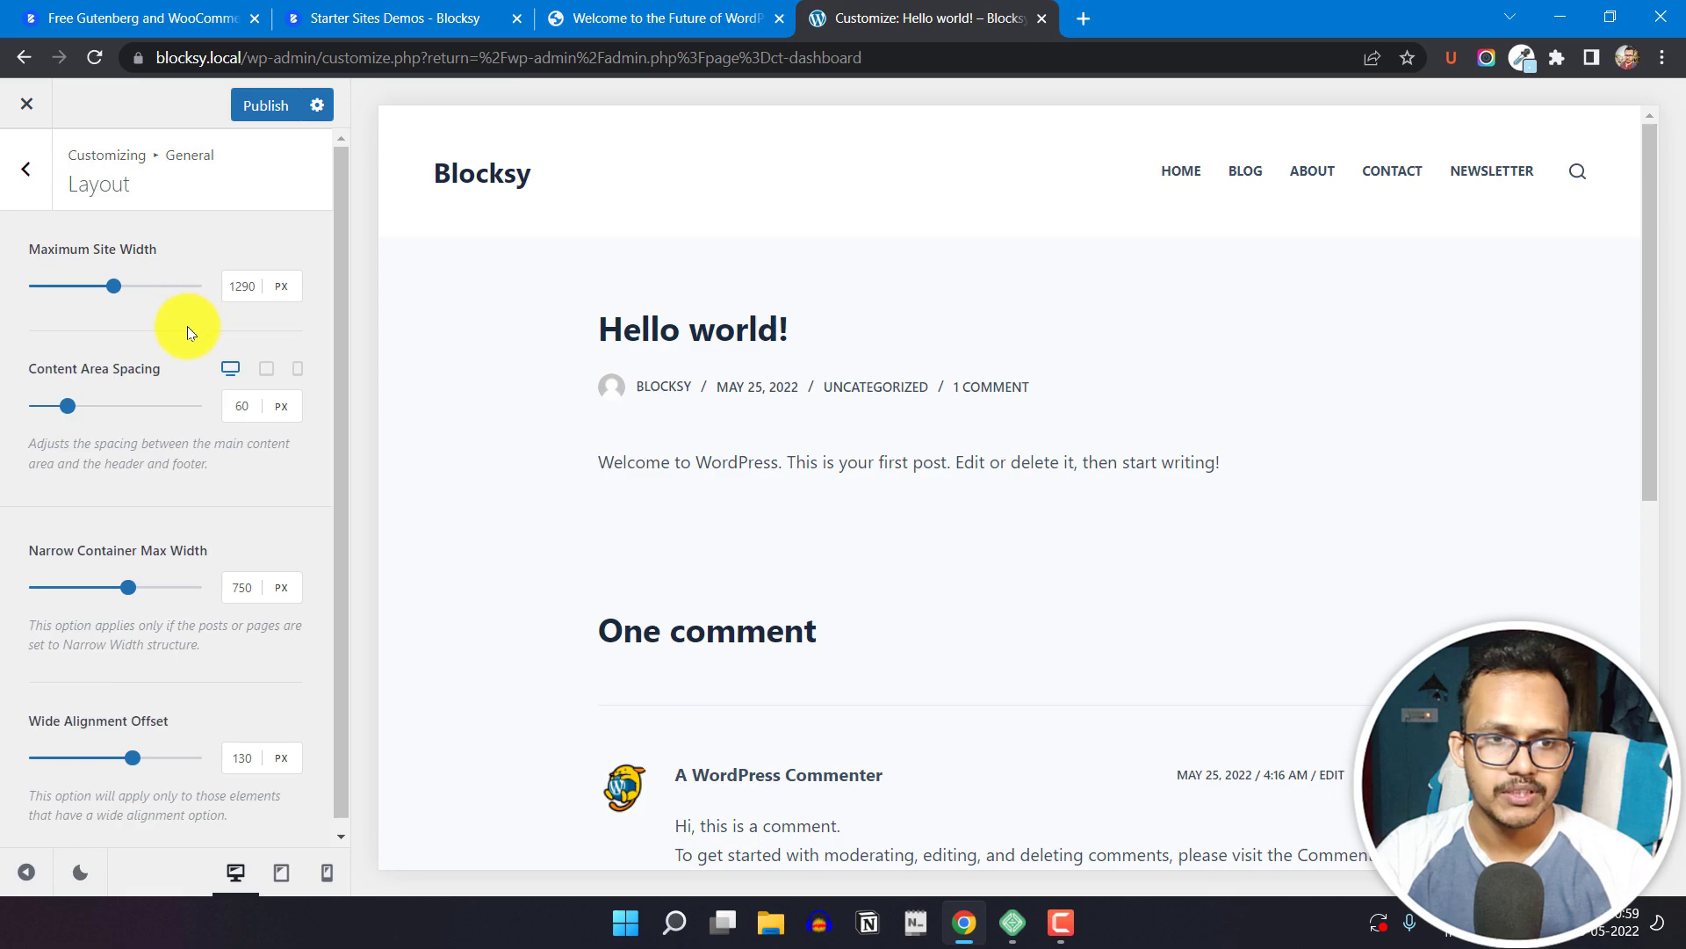
scroll(140, 484, down, 1)
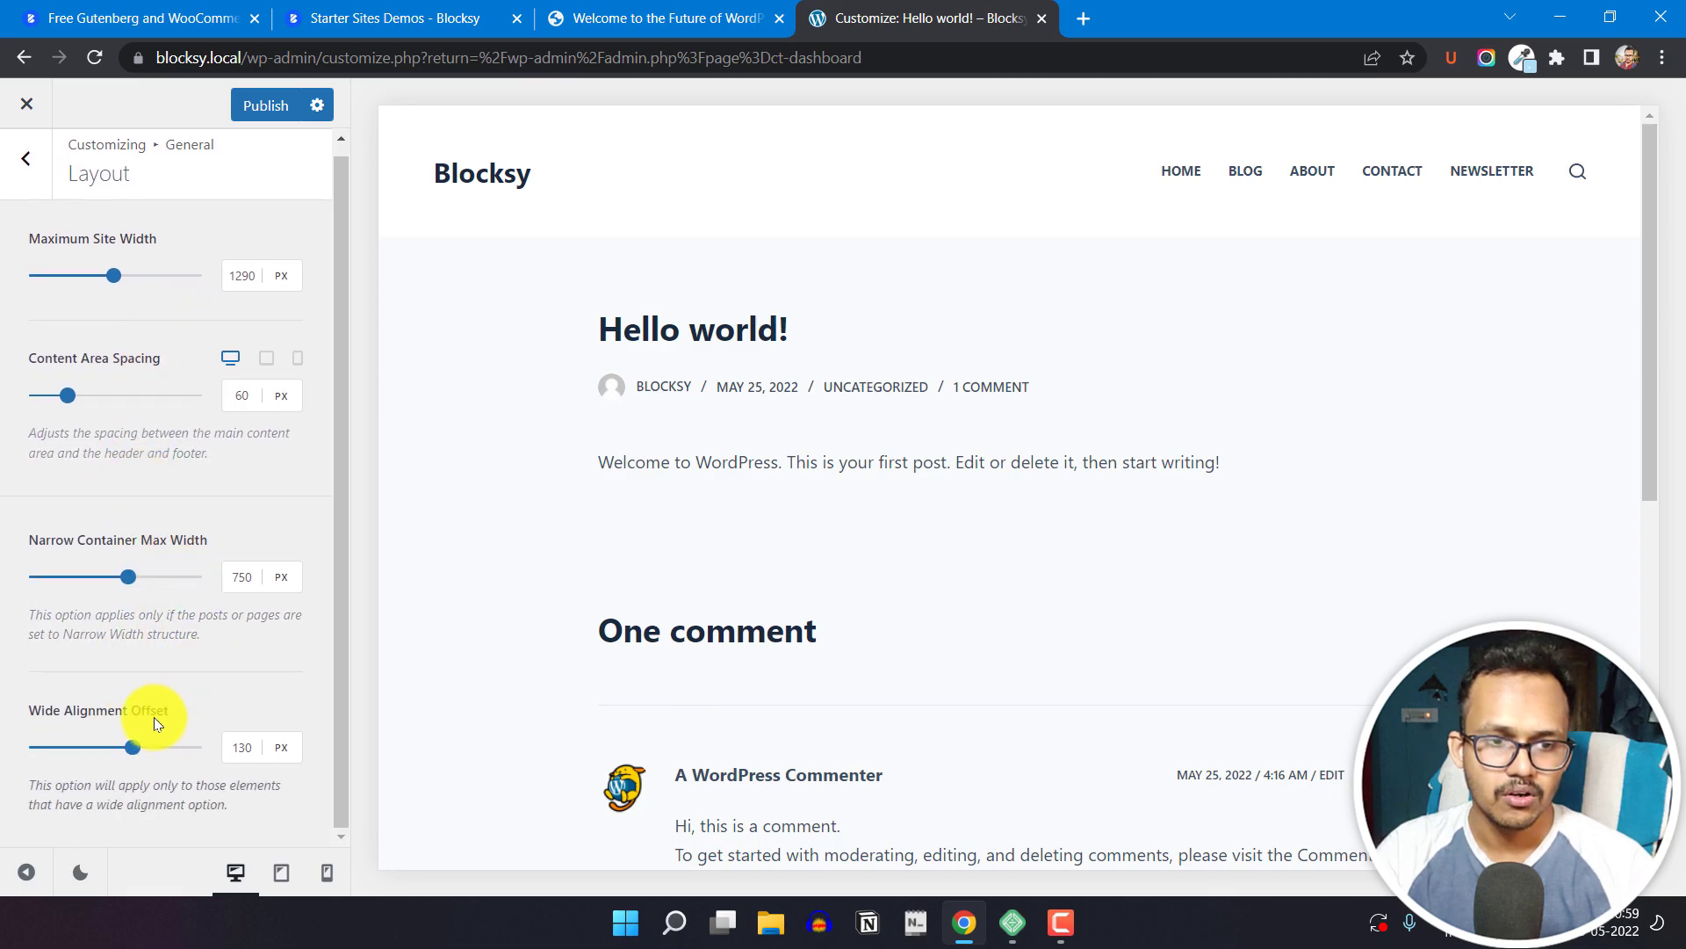
scroll(88, 439, up, 1)
click(22, 168)
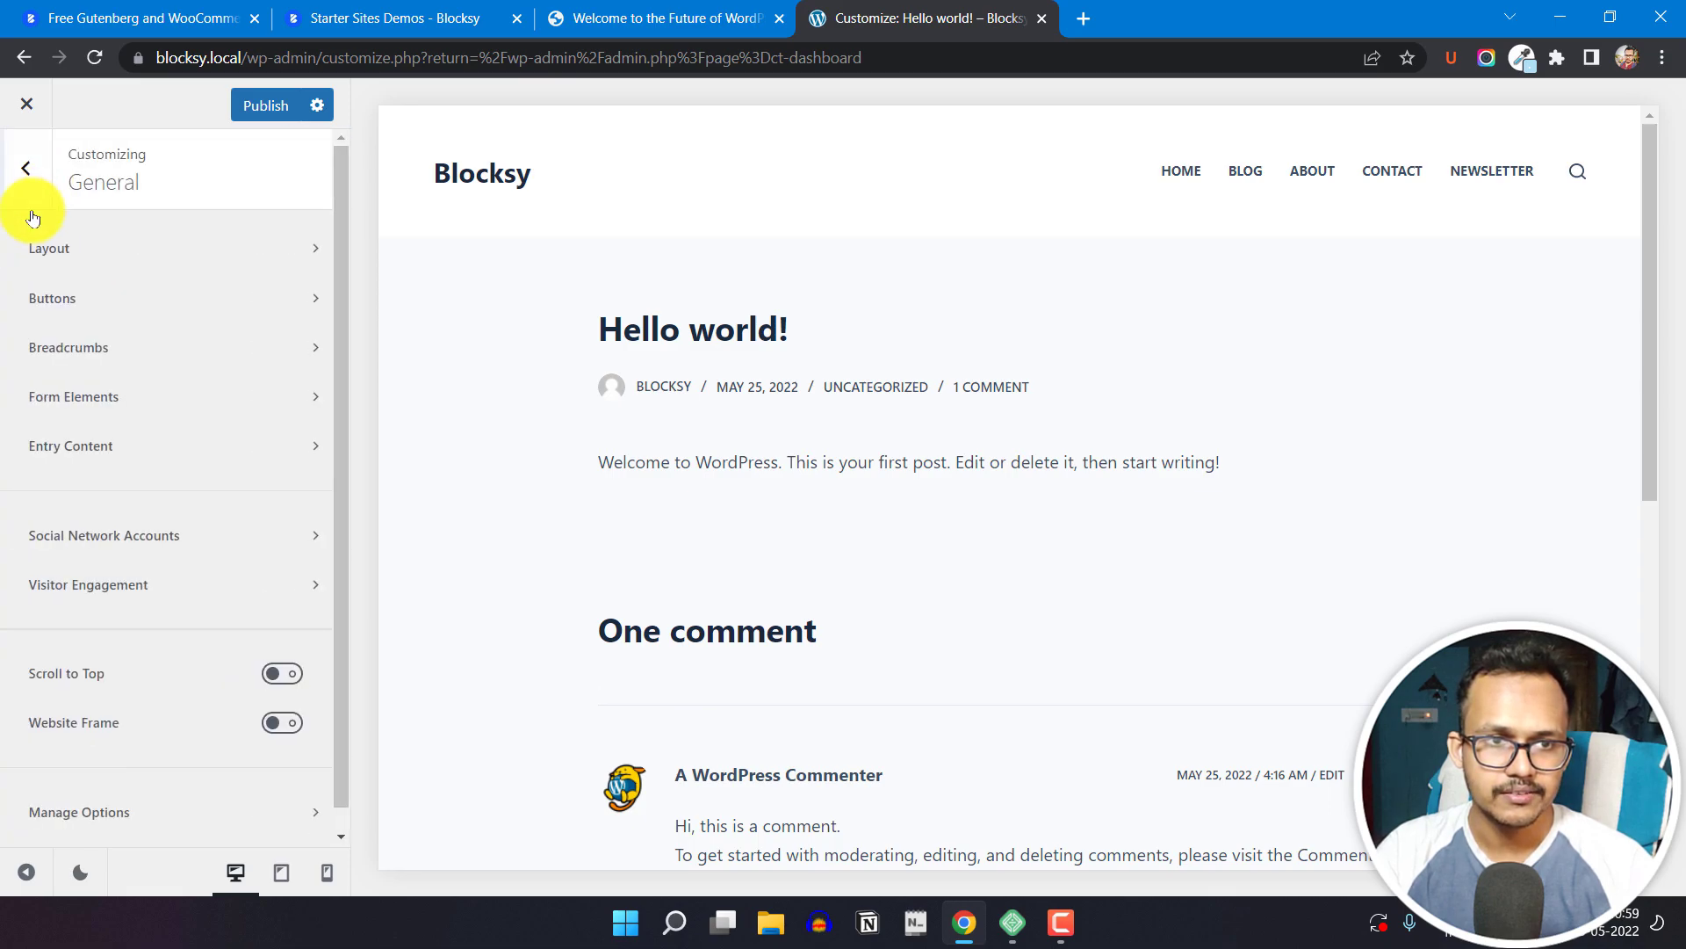
Step: Set the breadcrumbs separator to the solid triangle style and return to the General options
click(114, 342)
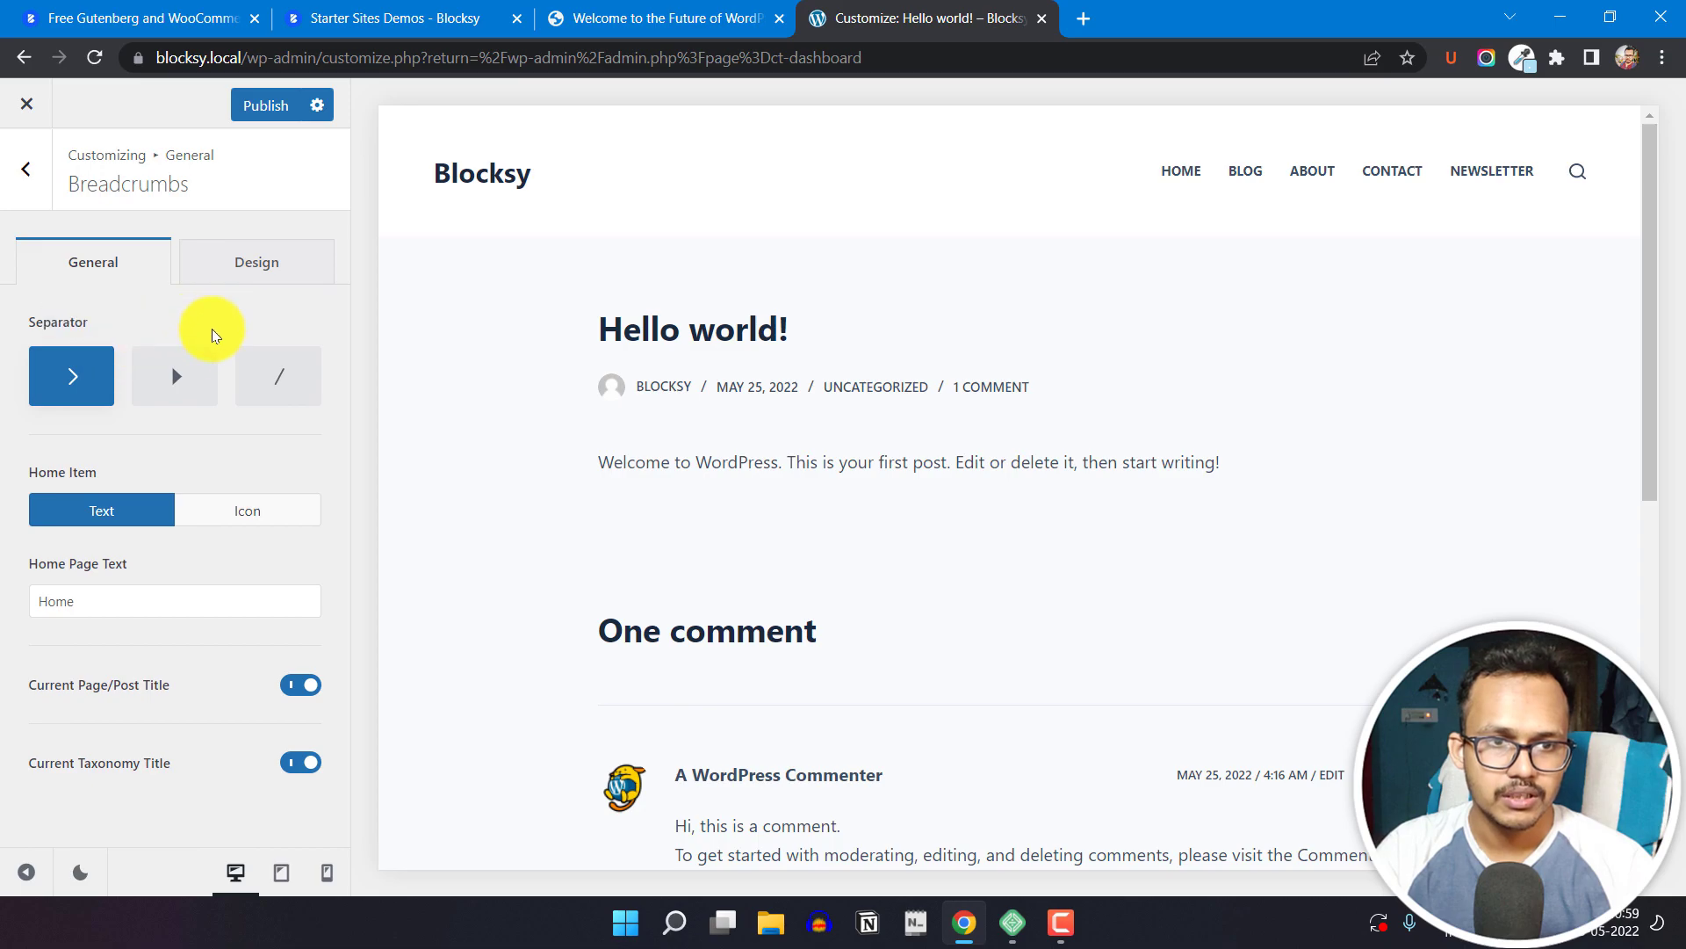
click(178, 384)
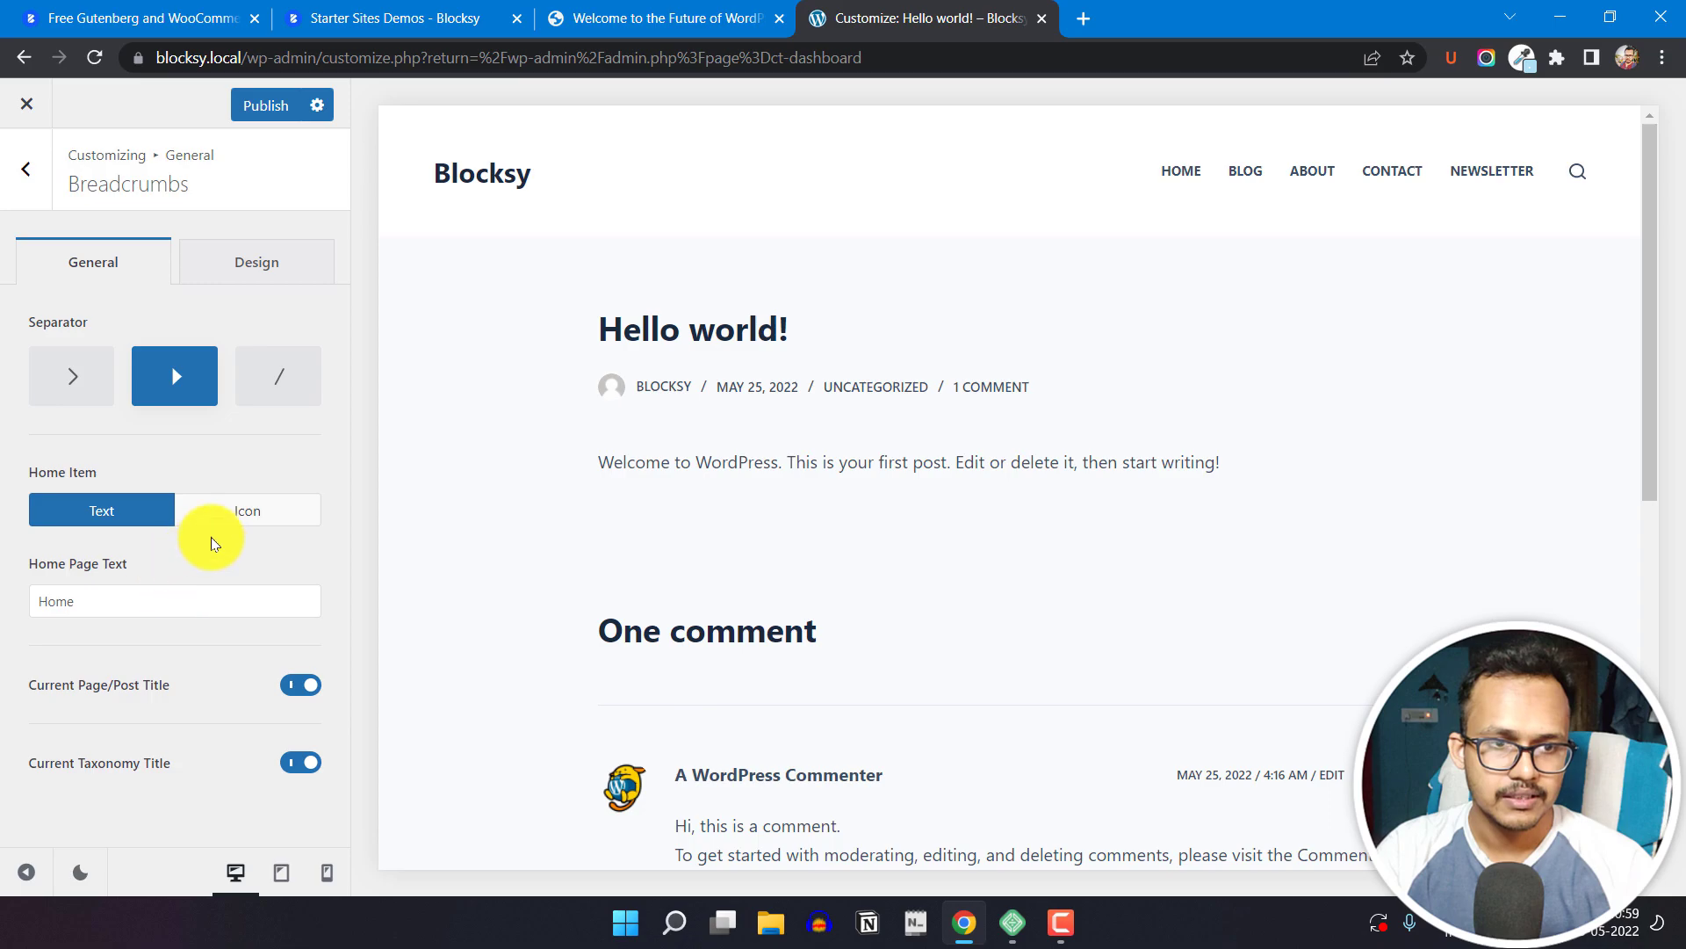
click(134, 615)
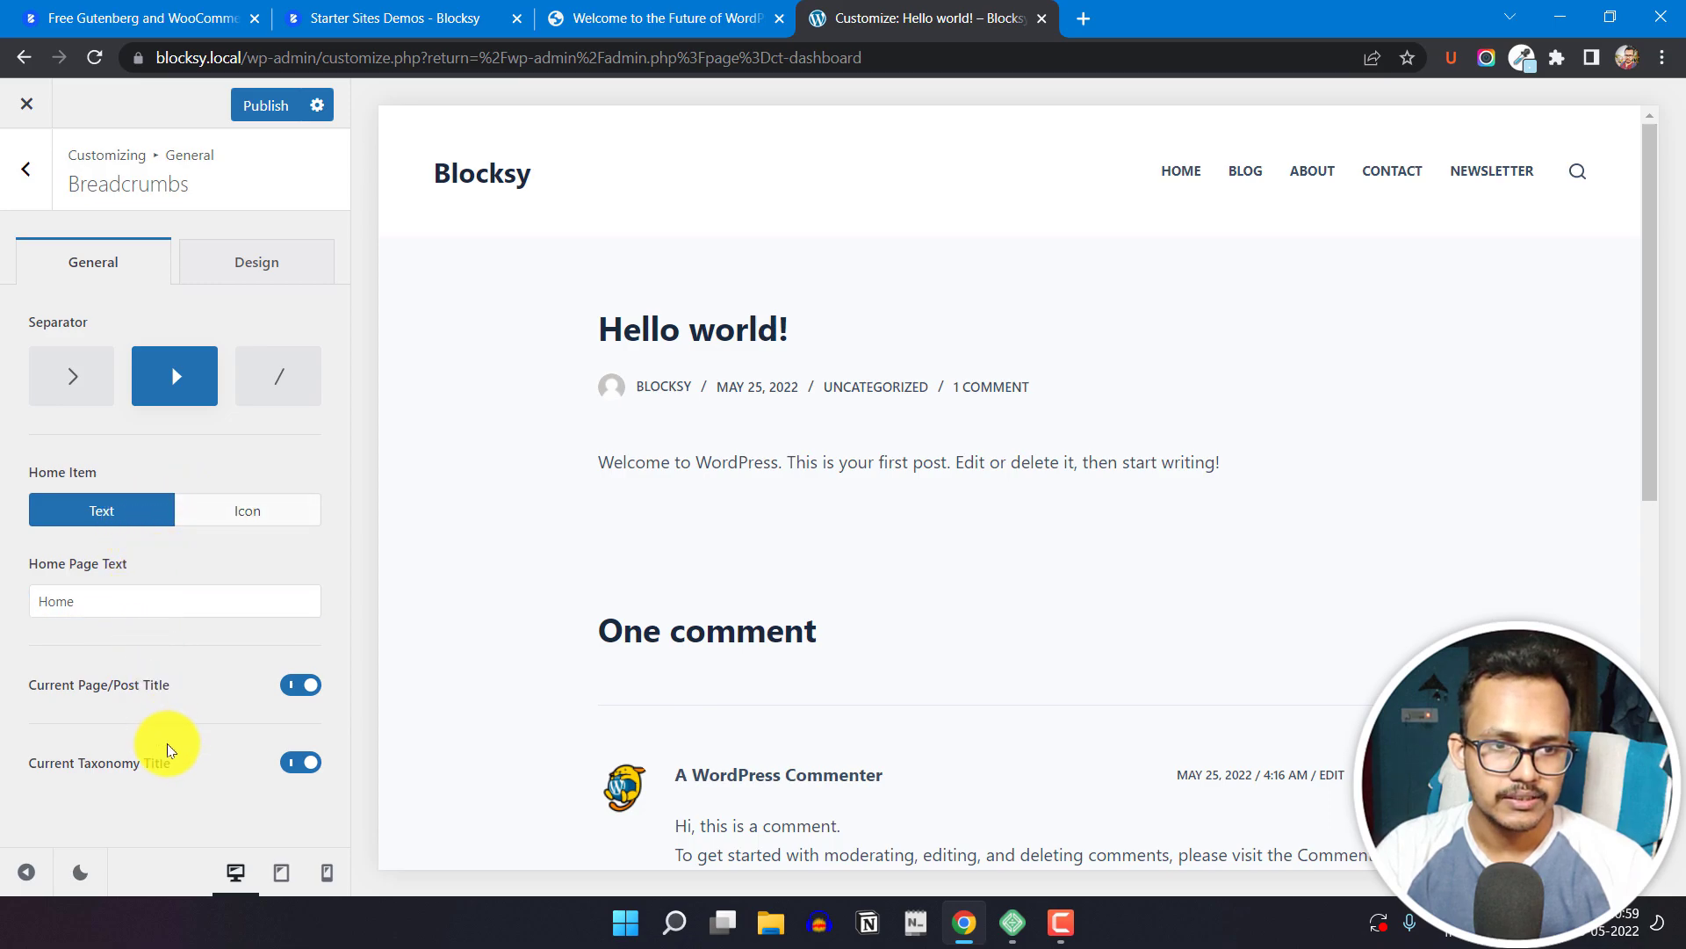
click(31, 166)
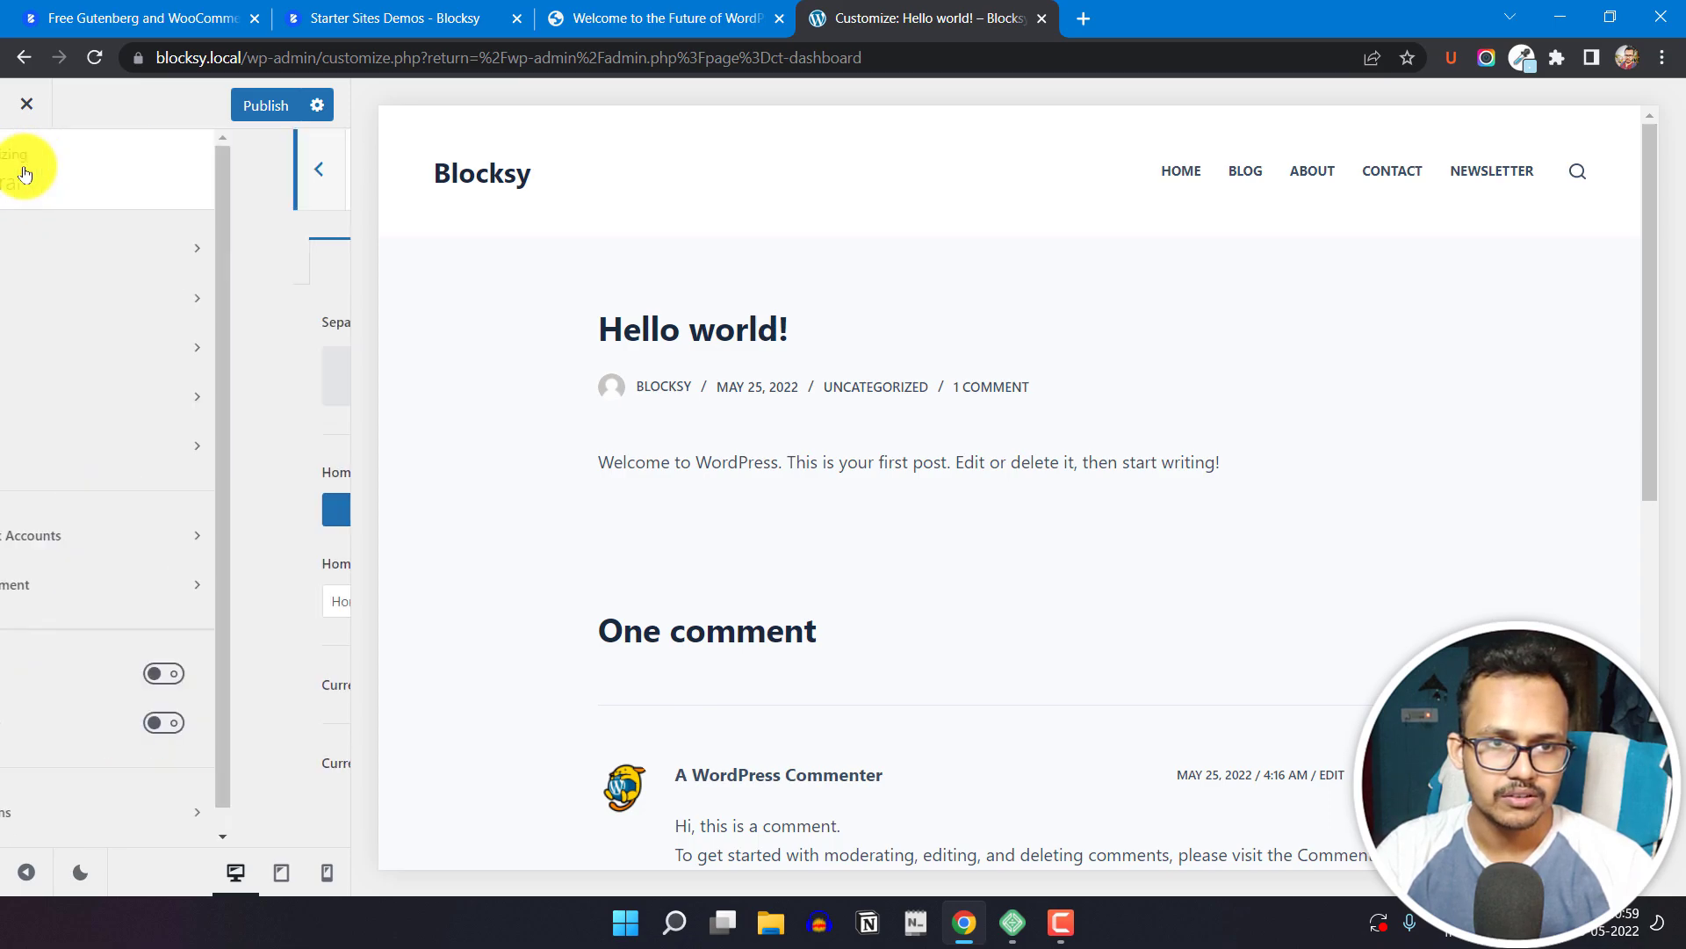
Step: Look through the Social Network Accounts fields and return to the General options
click(154, 544)
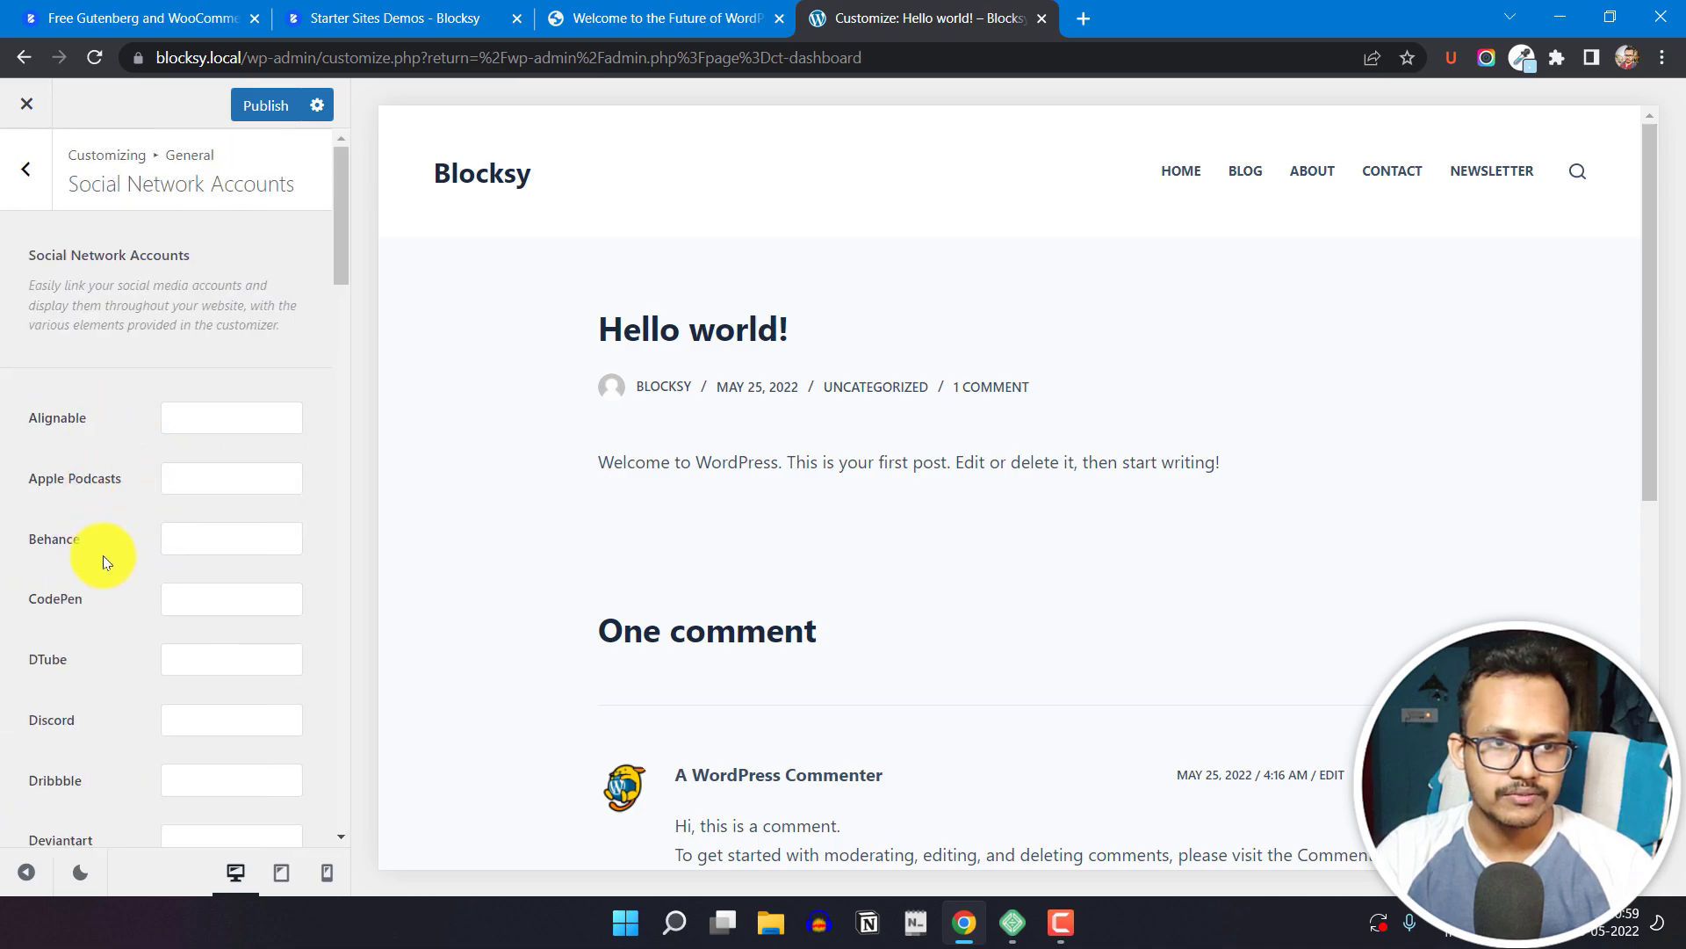
scroll(94, 545, down, 12)
scroll(123, 641, down, 18)
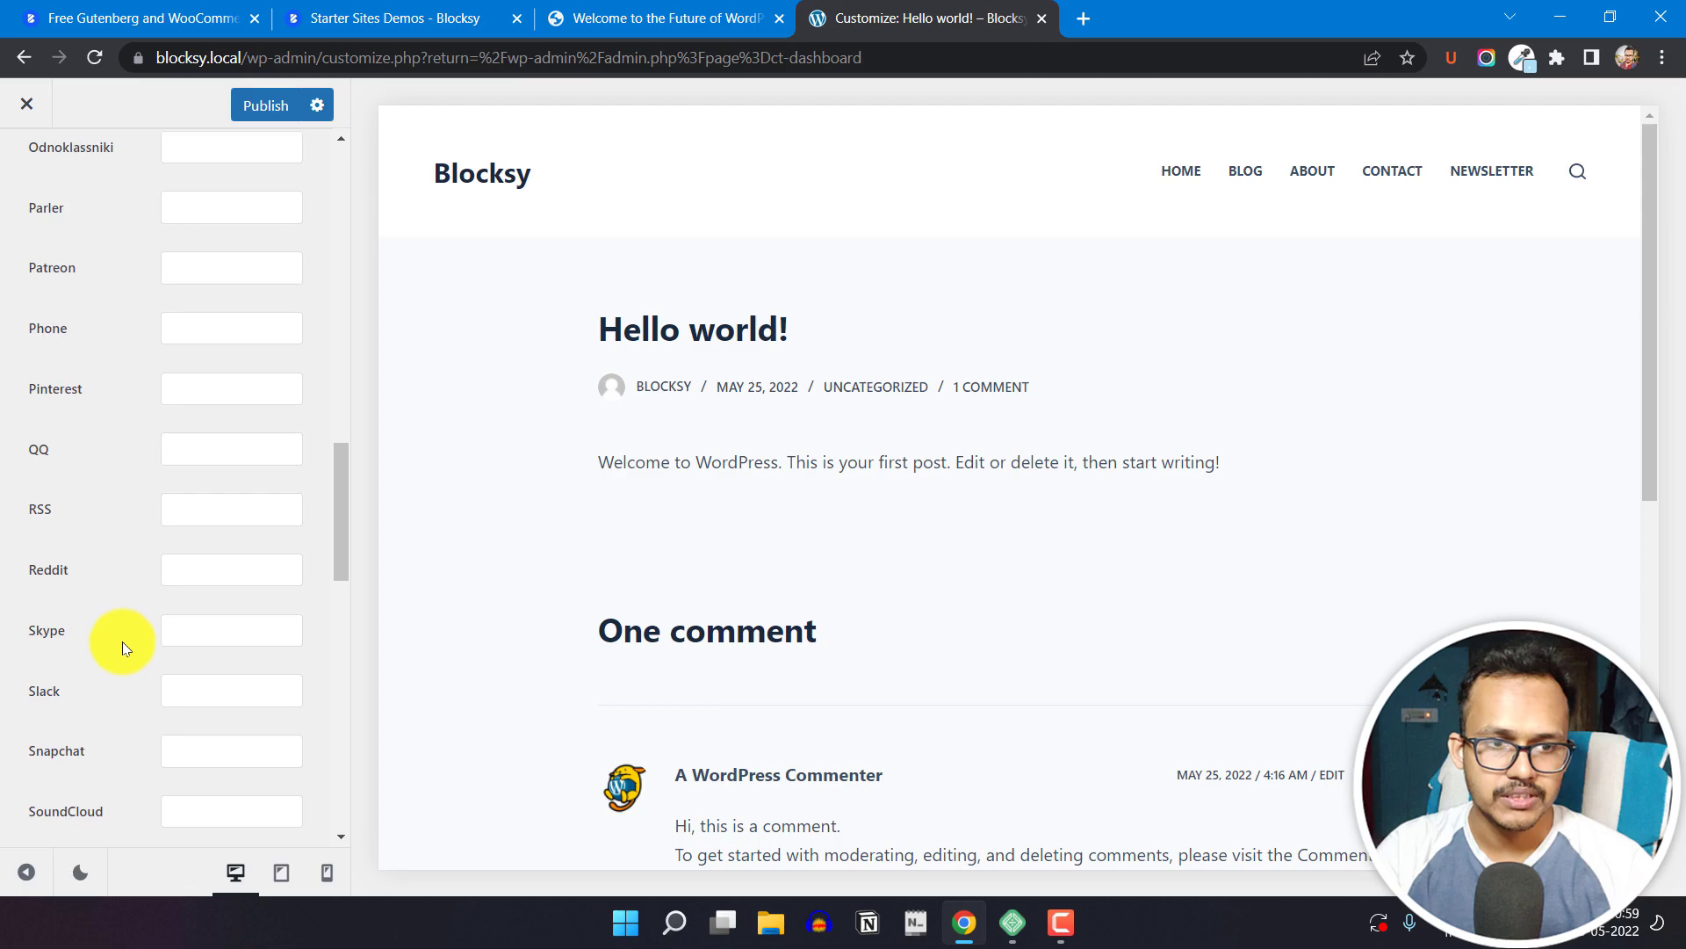
scroll(129, 629, up, 20)
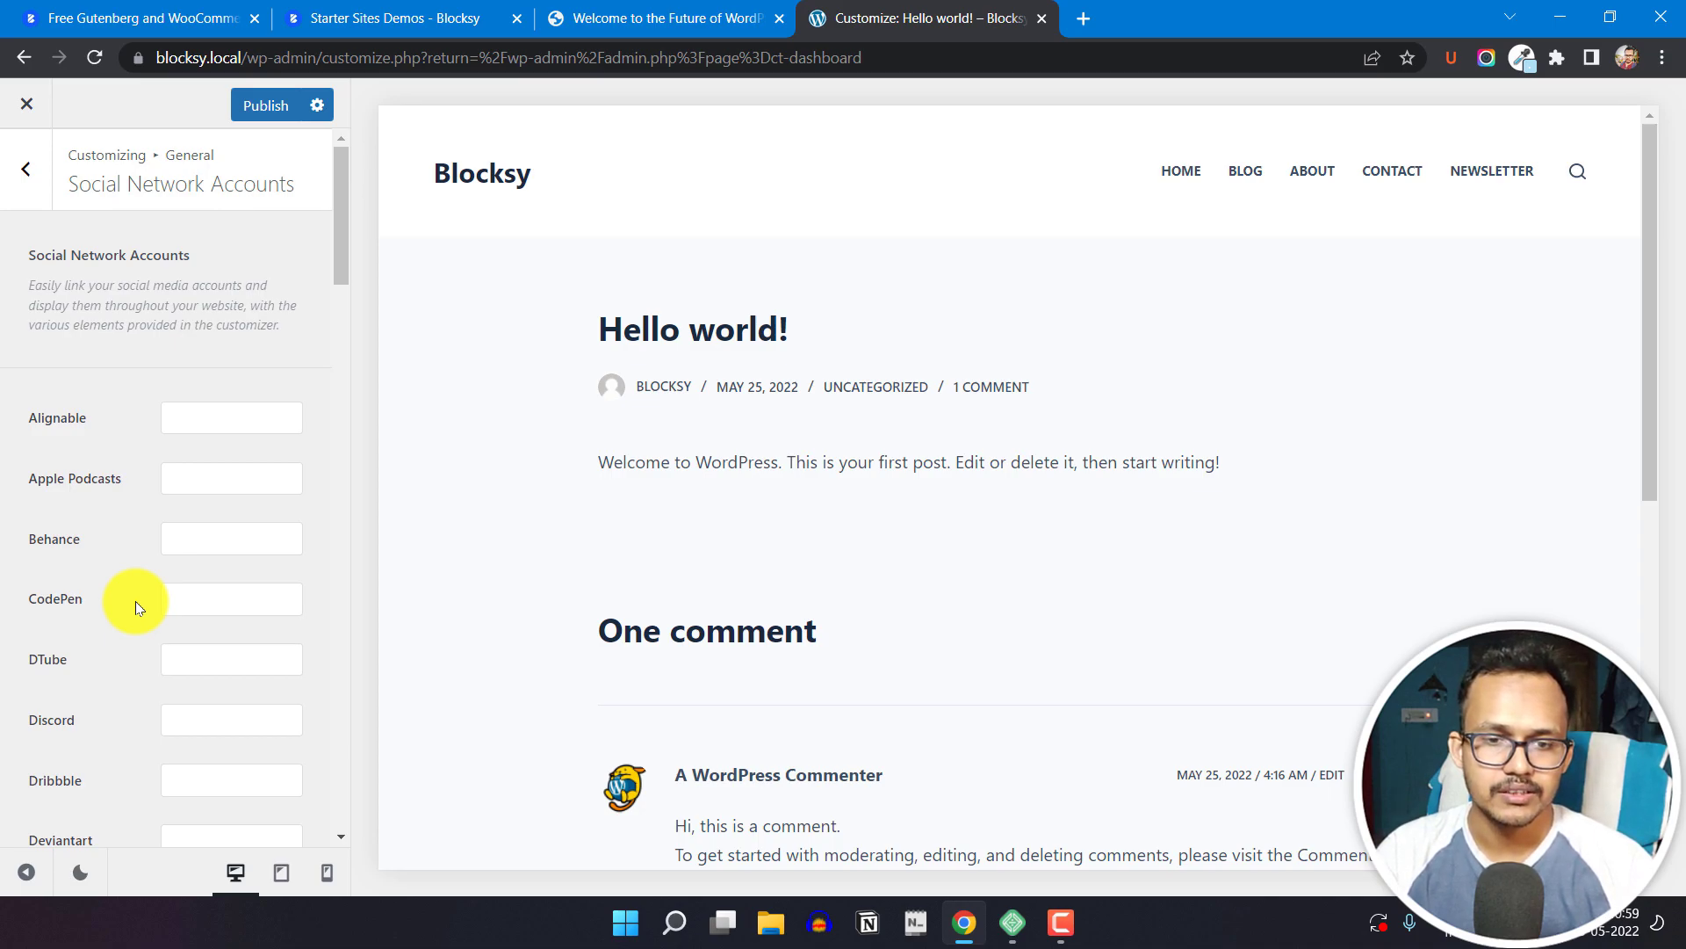
click(27, 171)
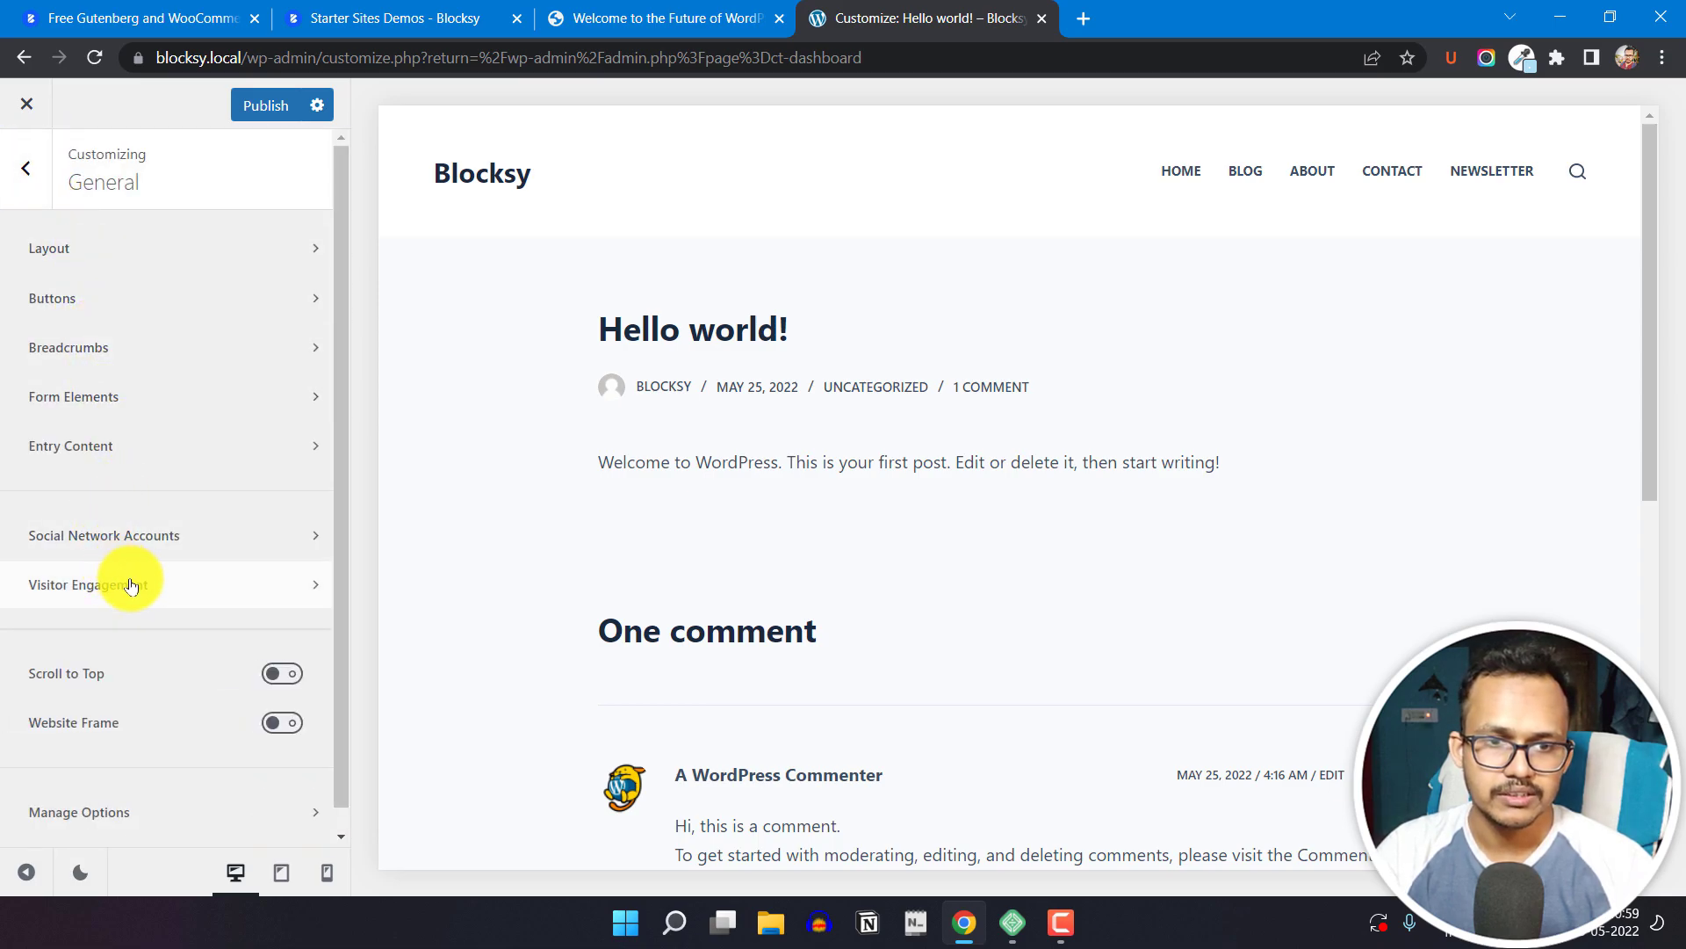
Step: Enable OpenGraph Meta Data in the Visitor Engagement settings and return to the General options
click(145, 601)
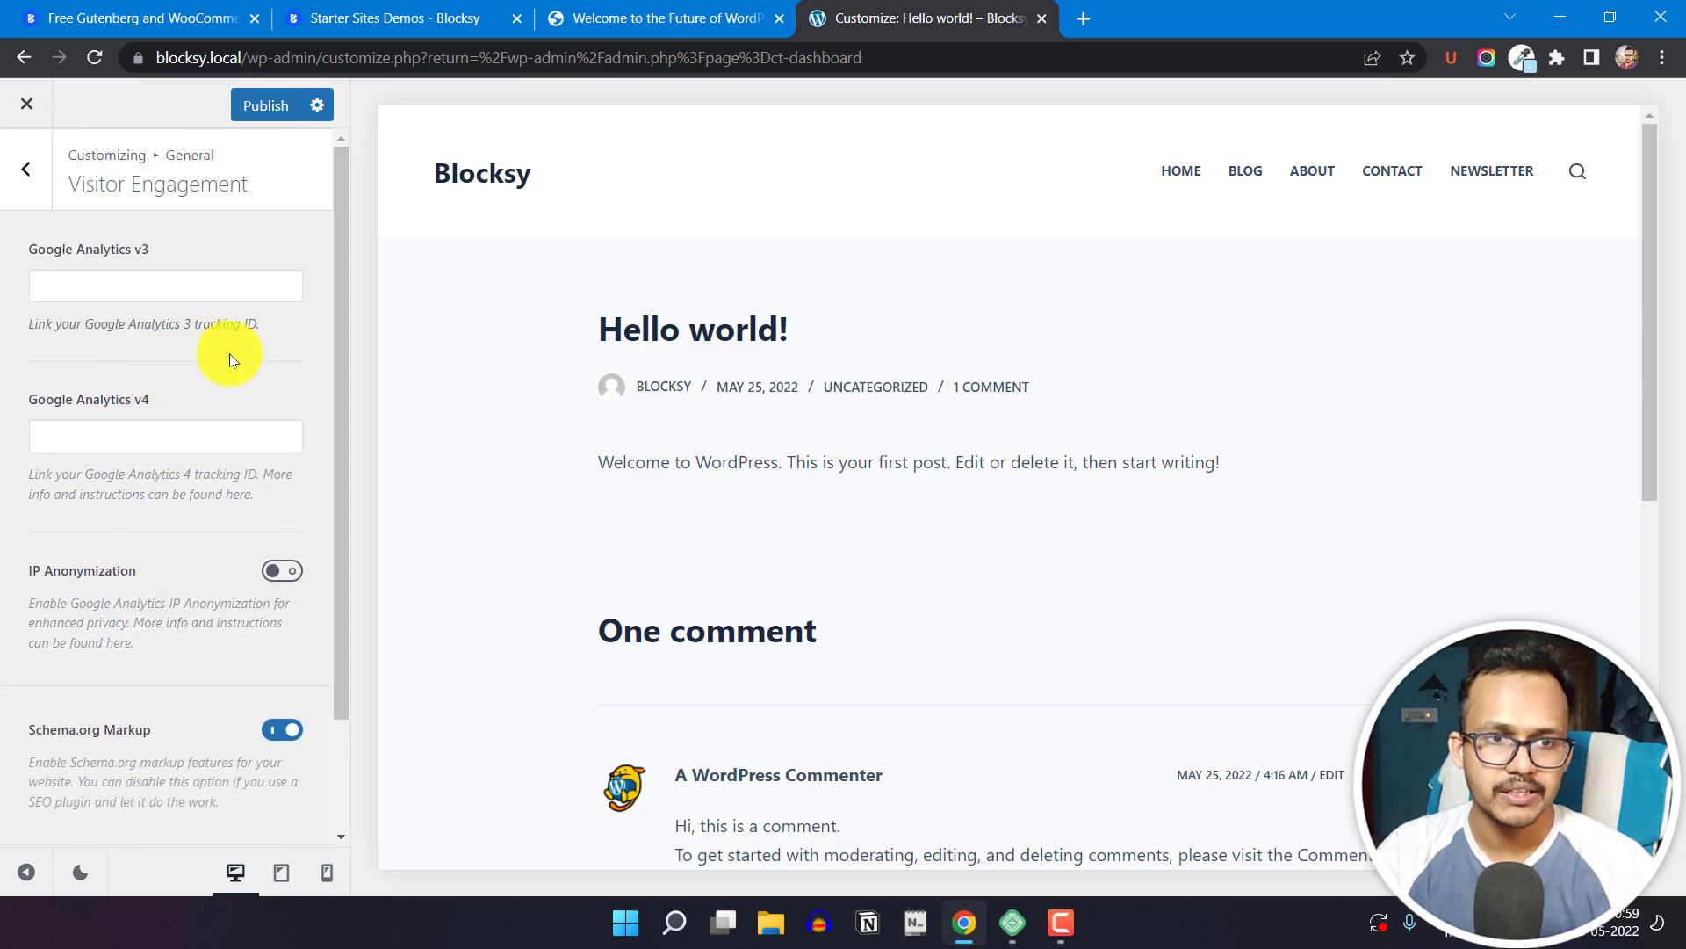
click(143, 436)
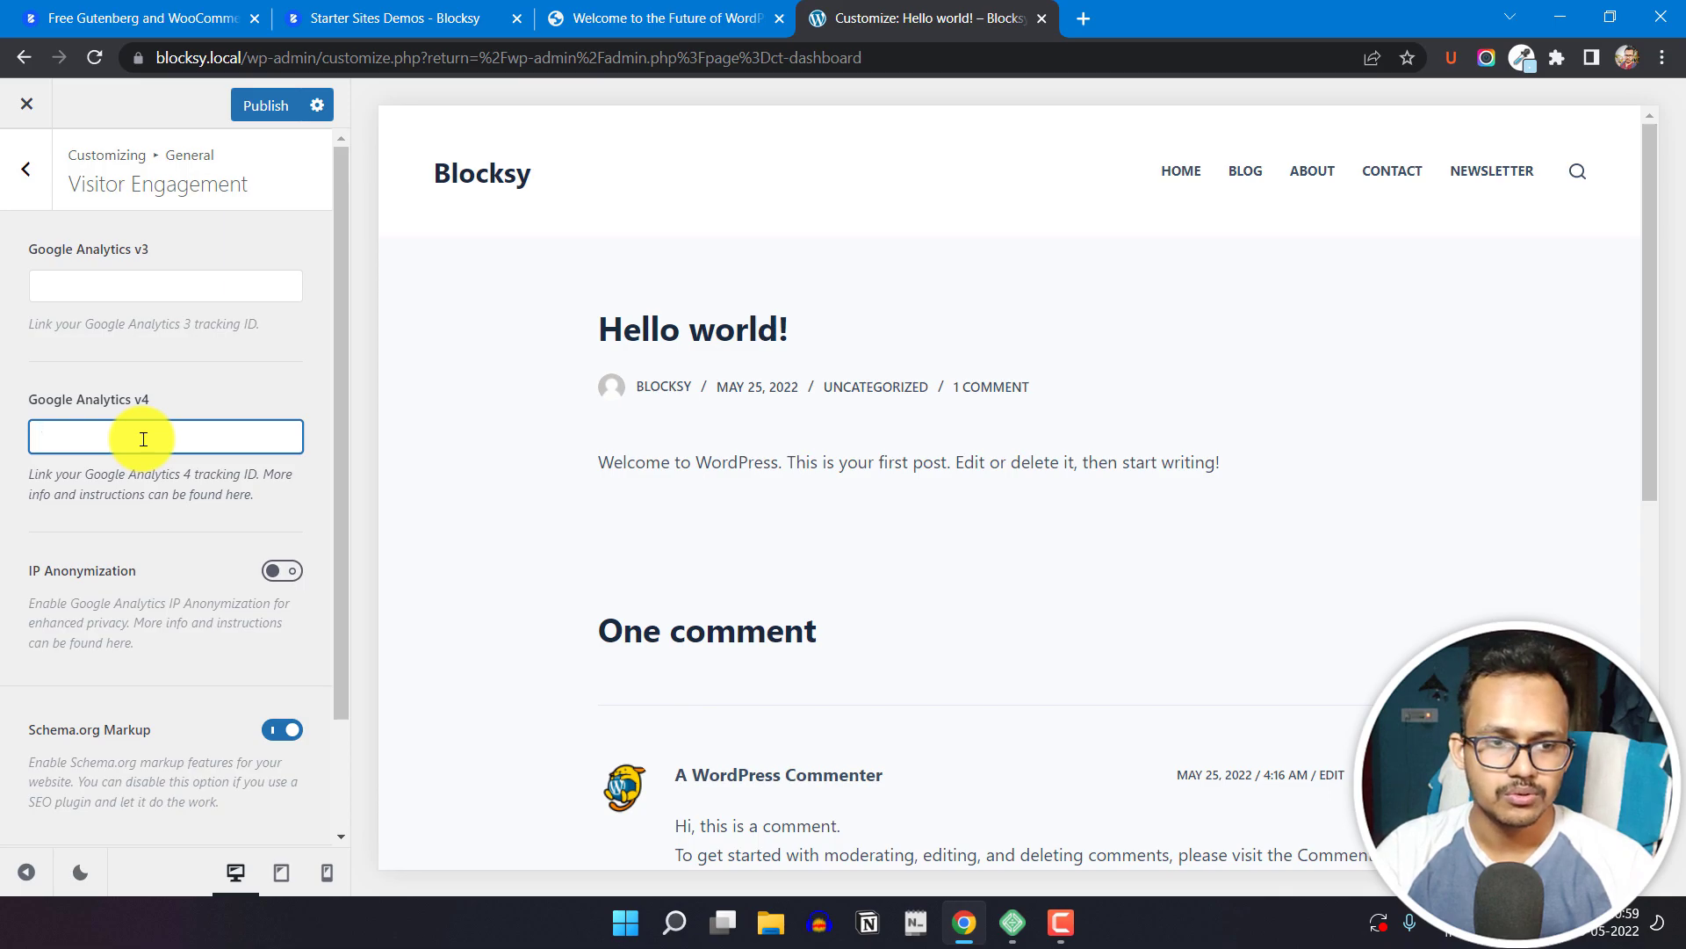
scroll(145, 606, down, 2)
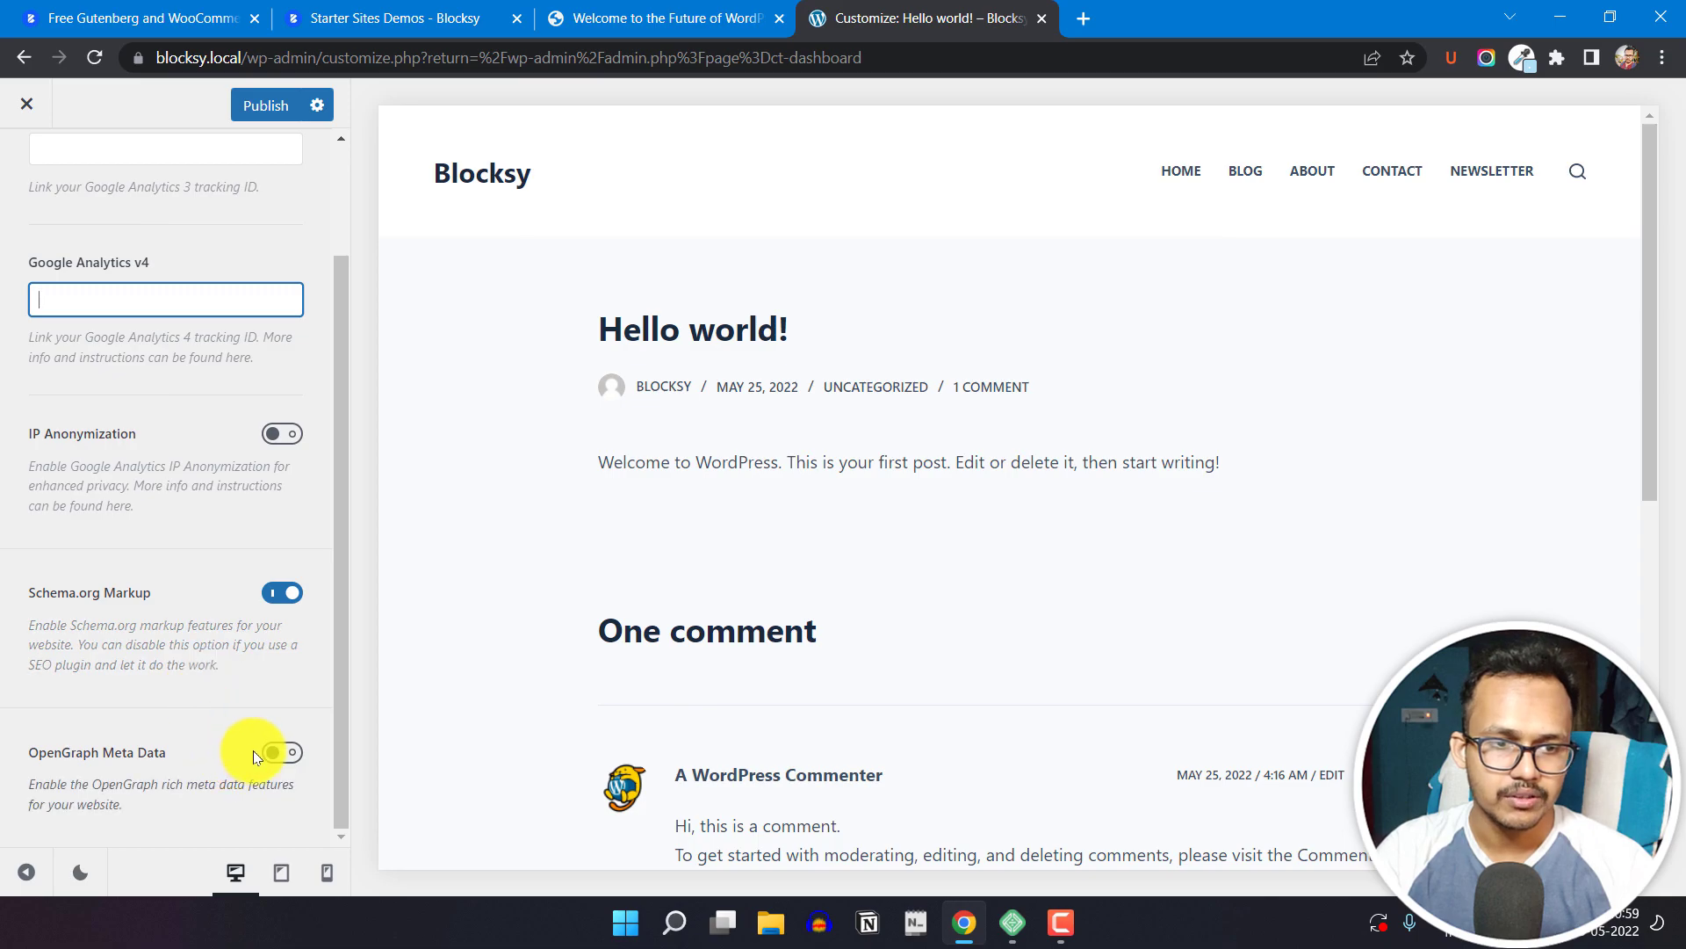
click(276, 754)
scroll(190, 741, down, 3)
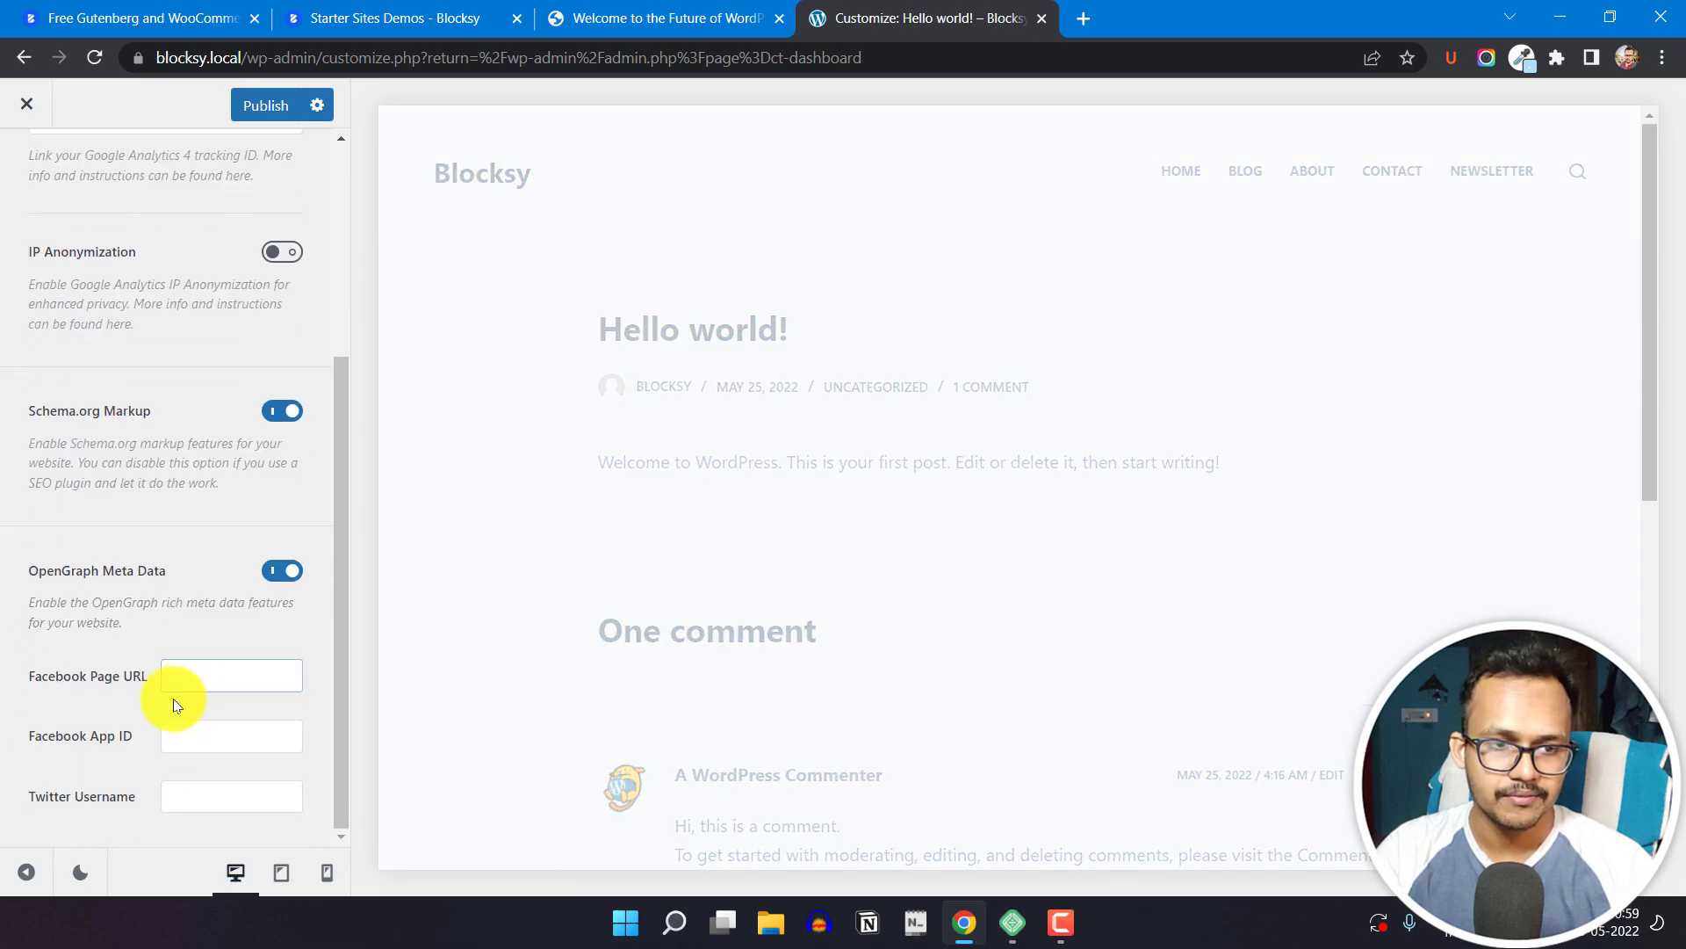
click(222, 676)
click(206, 796)
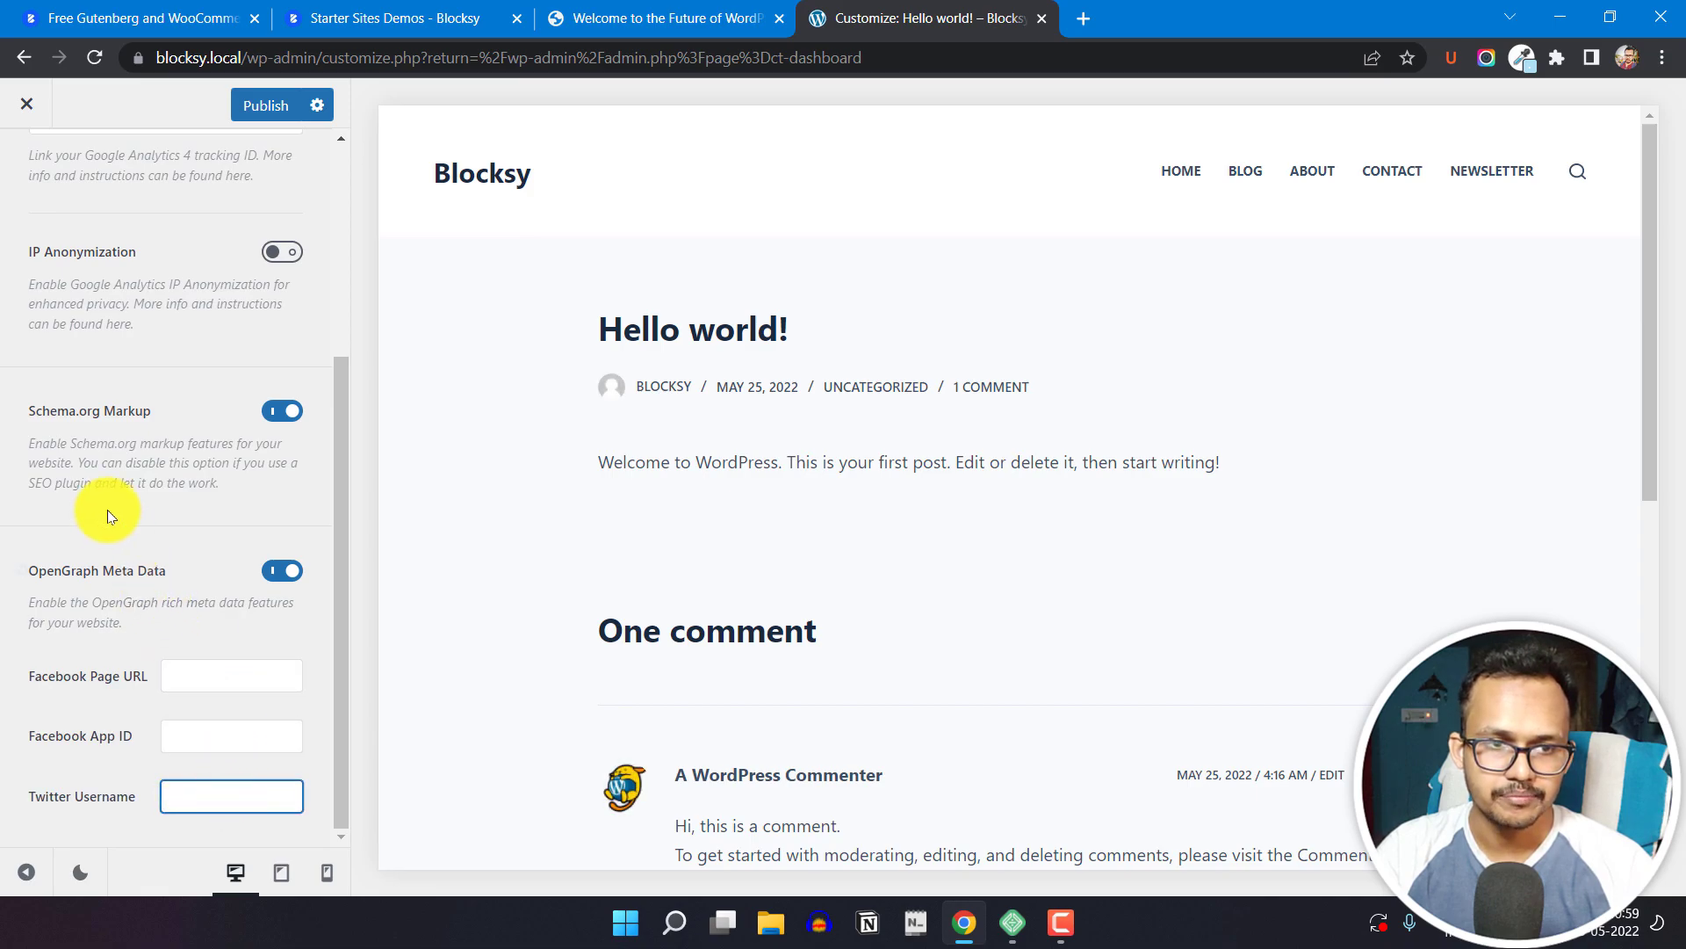
scroll(123, 535, up, 3)
scroll(138, 567, up, 2)
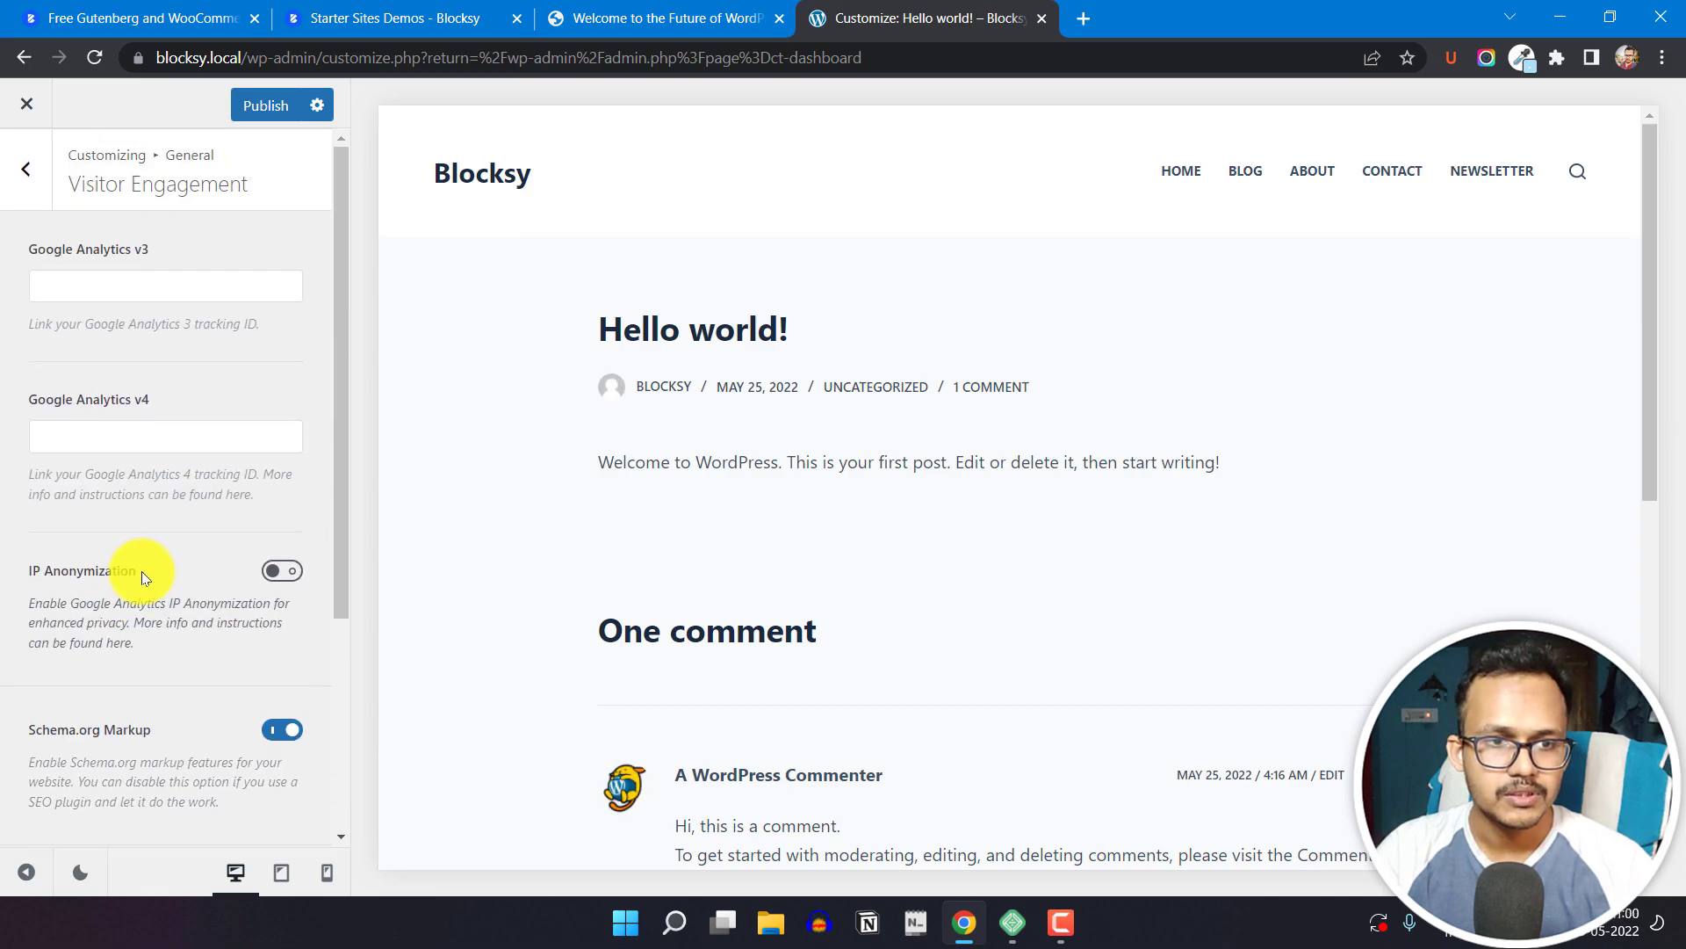
click(25, 186)
Step: Turn on the Scroll to Top option and check the end of the previewed post
scroll(109, 696, down, 1)
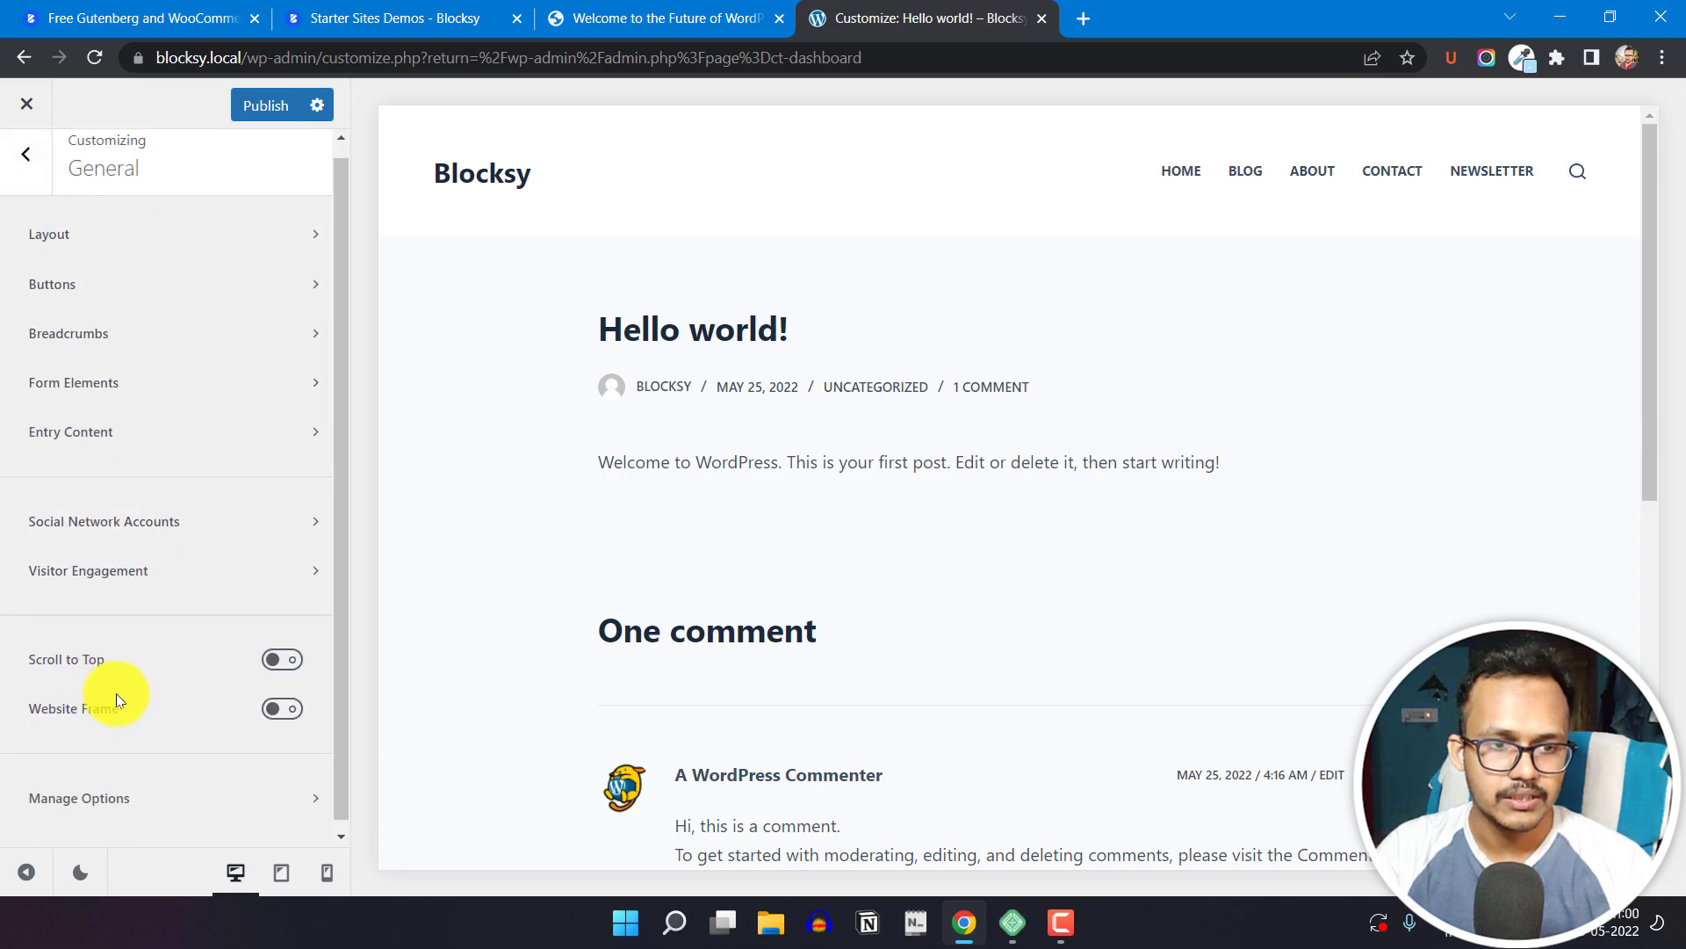
click(279, 651)
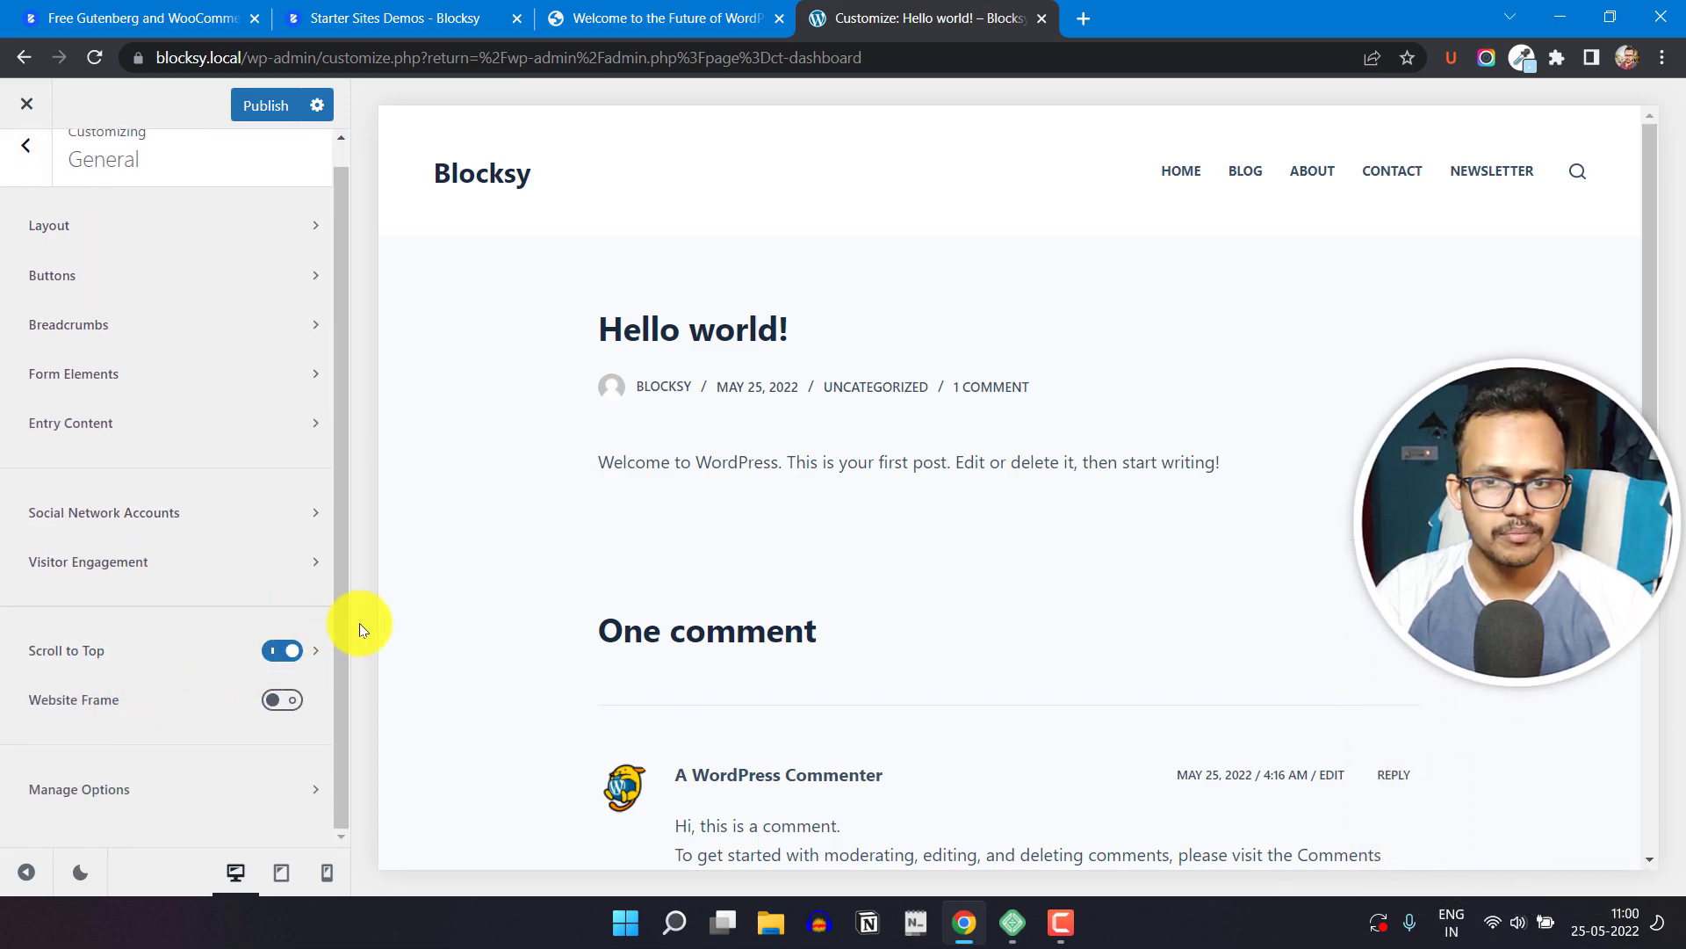
scroll(878, 510, down, 10)
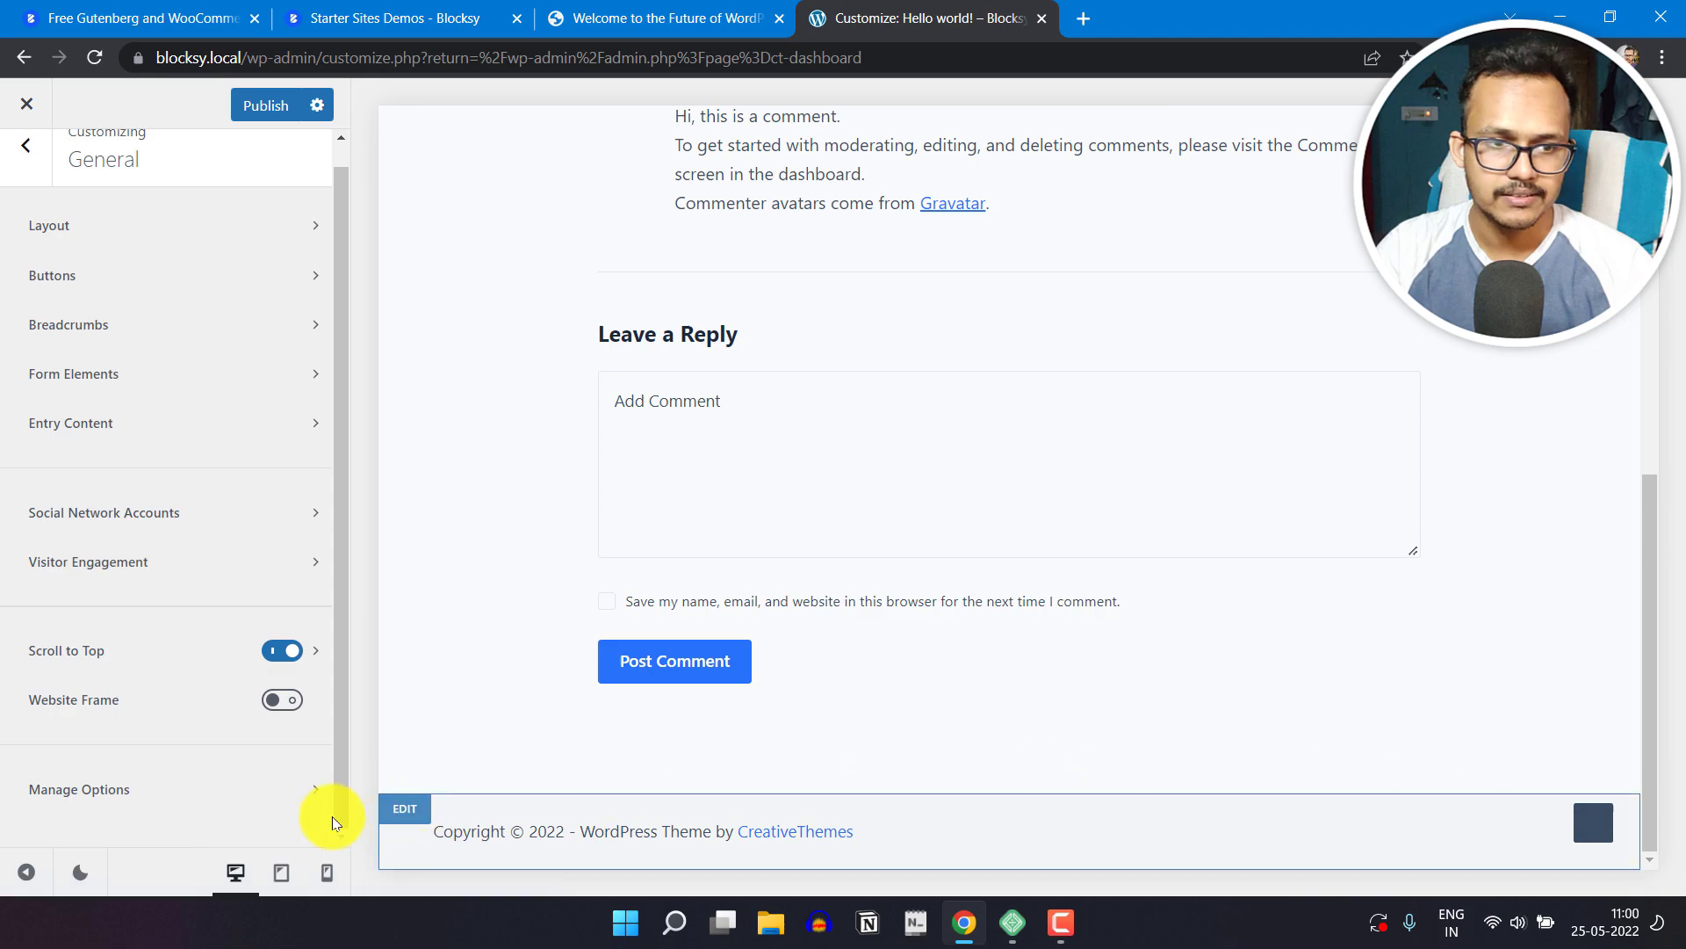
Step: Try the Website Frame option on the preview and turn it off again
click(286, 705)
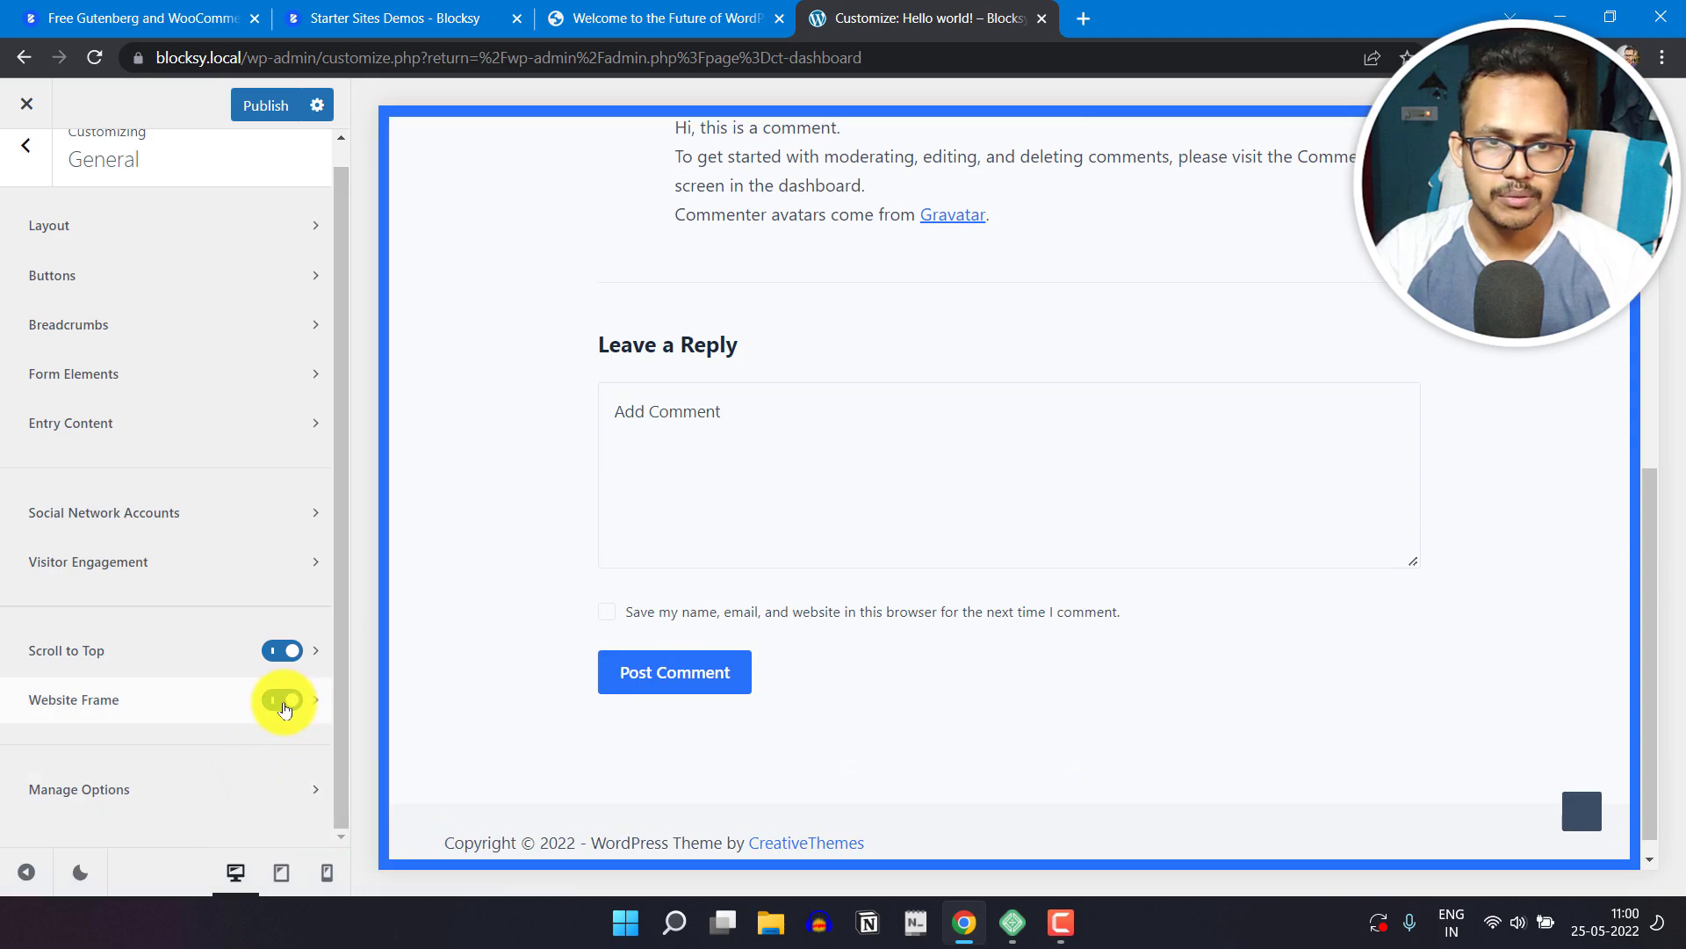
scroll(1429, 497, up, 8)
click(285, 699)
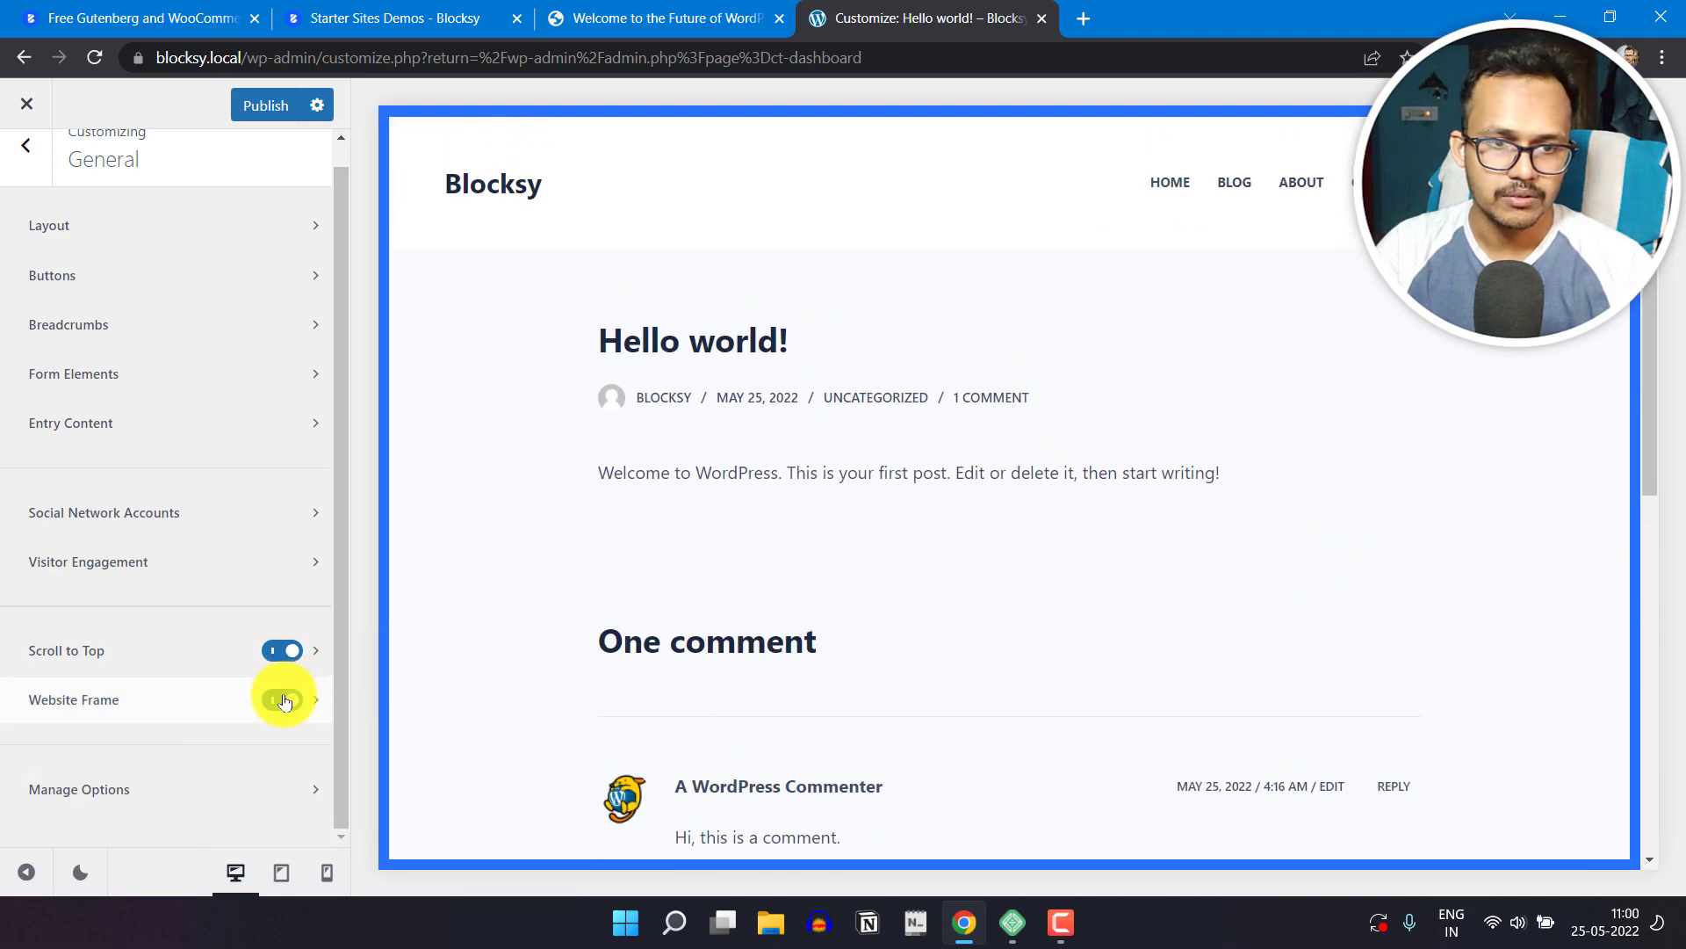
Step: Choose the Type 2 icon for the Scroll to Top button and inspect its Icon Color in the design options
click(317, 658)
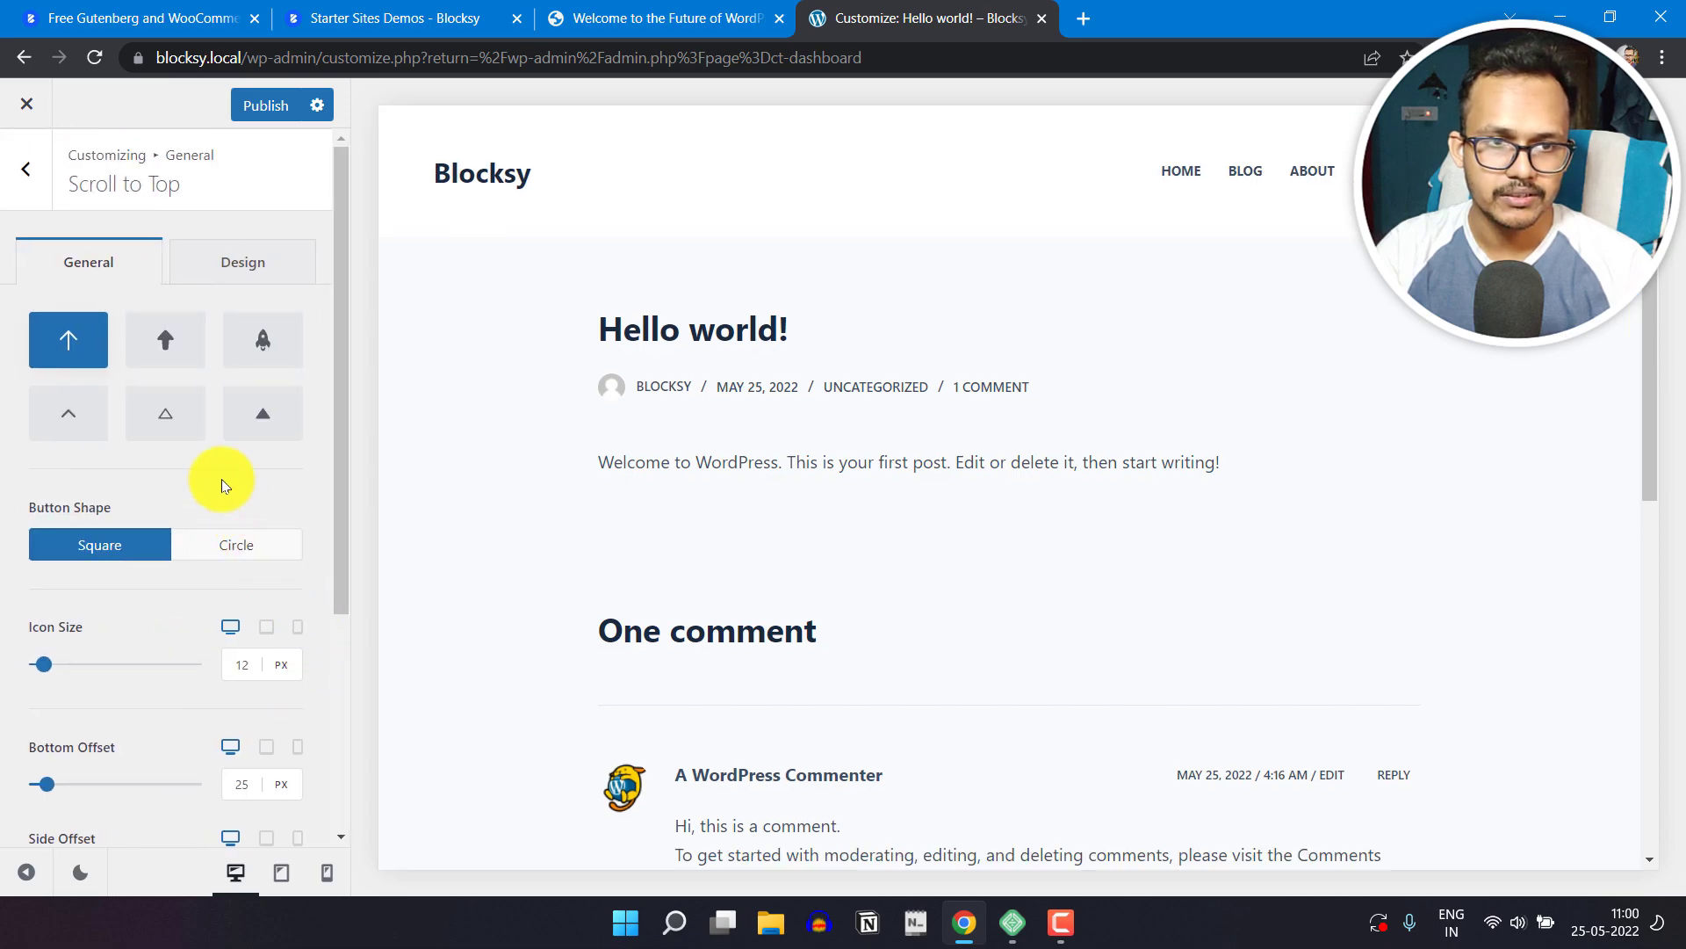
click(163, 357)
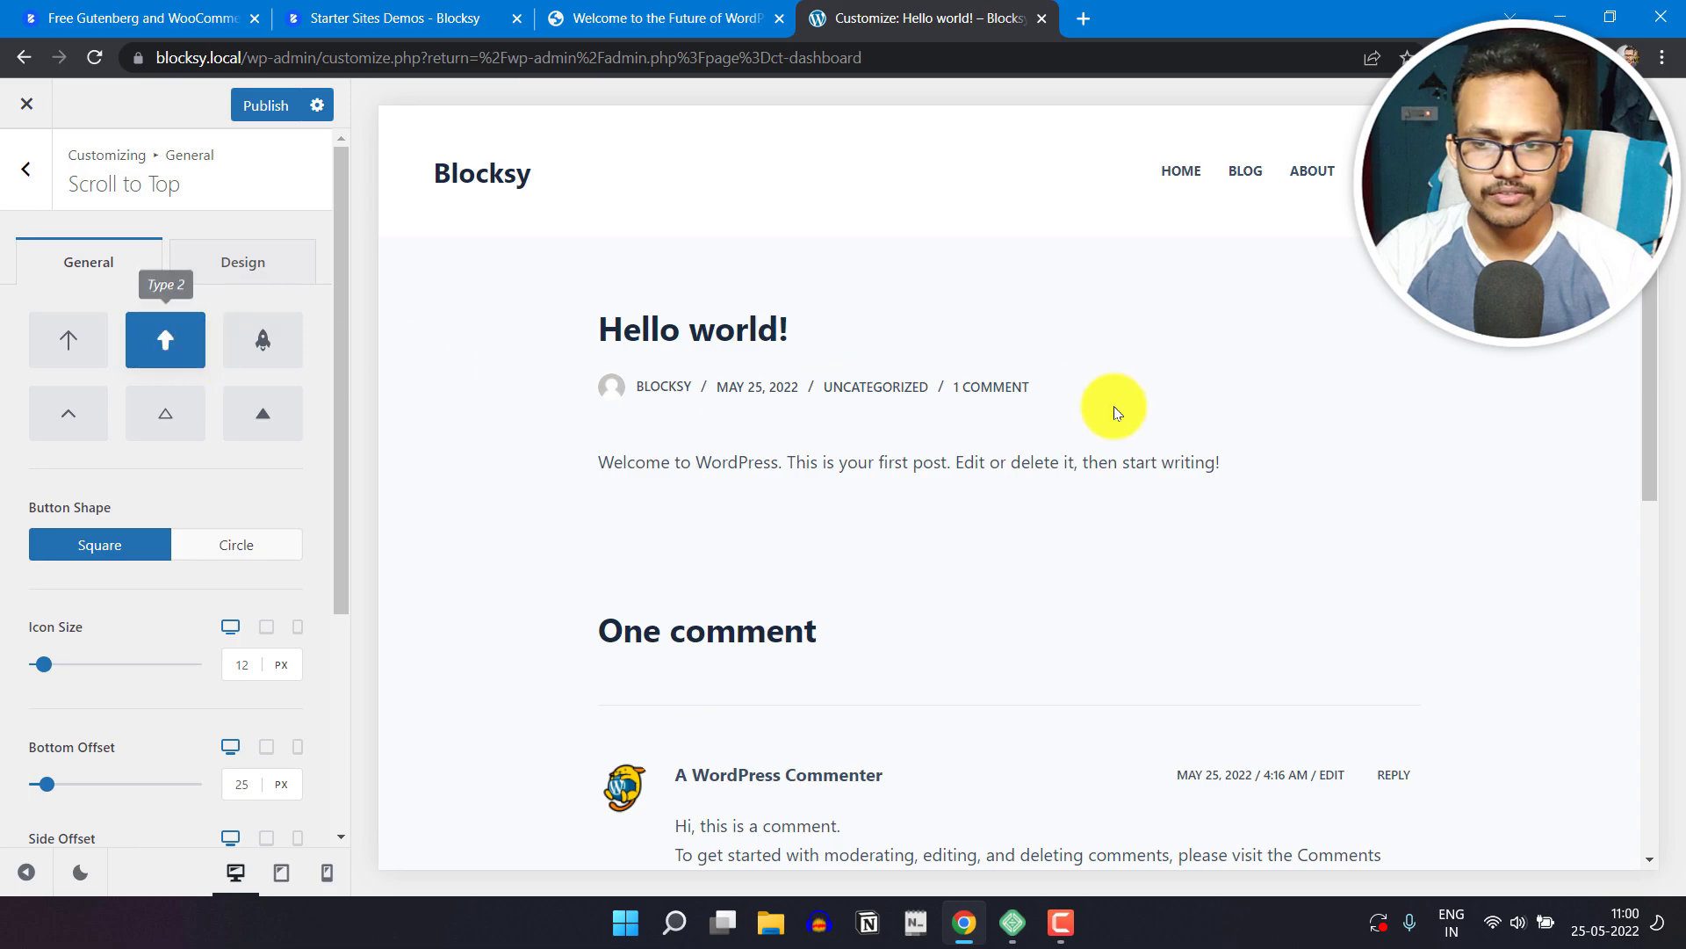
scroll(1420, 506, down, 8)
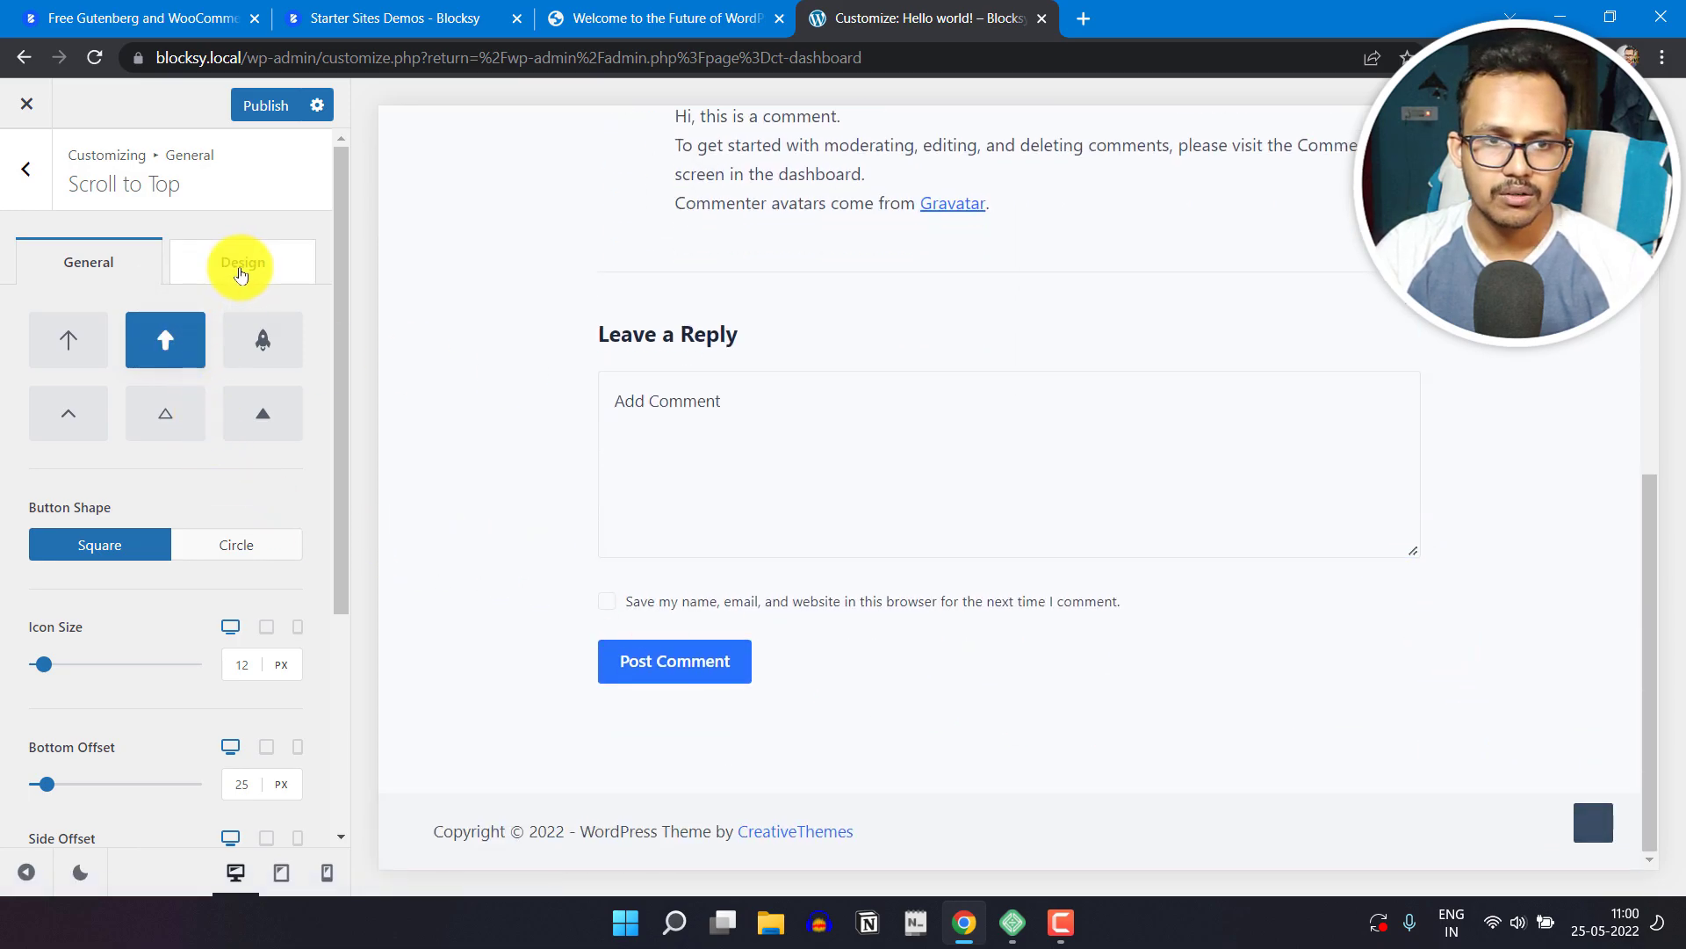
click(240, 275)
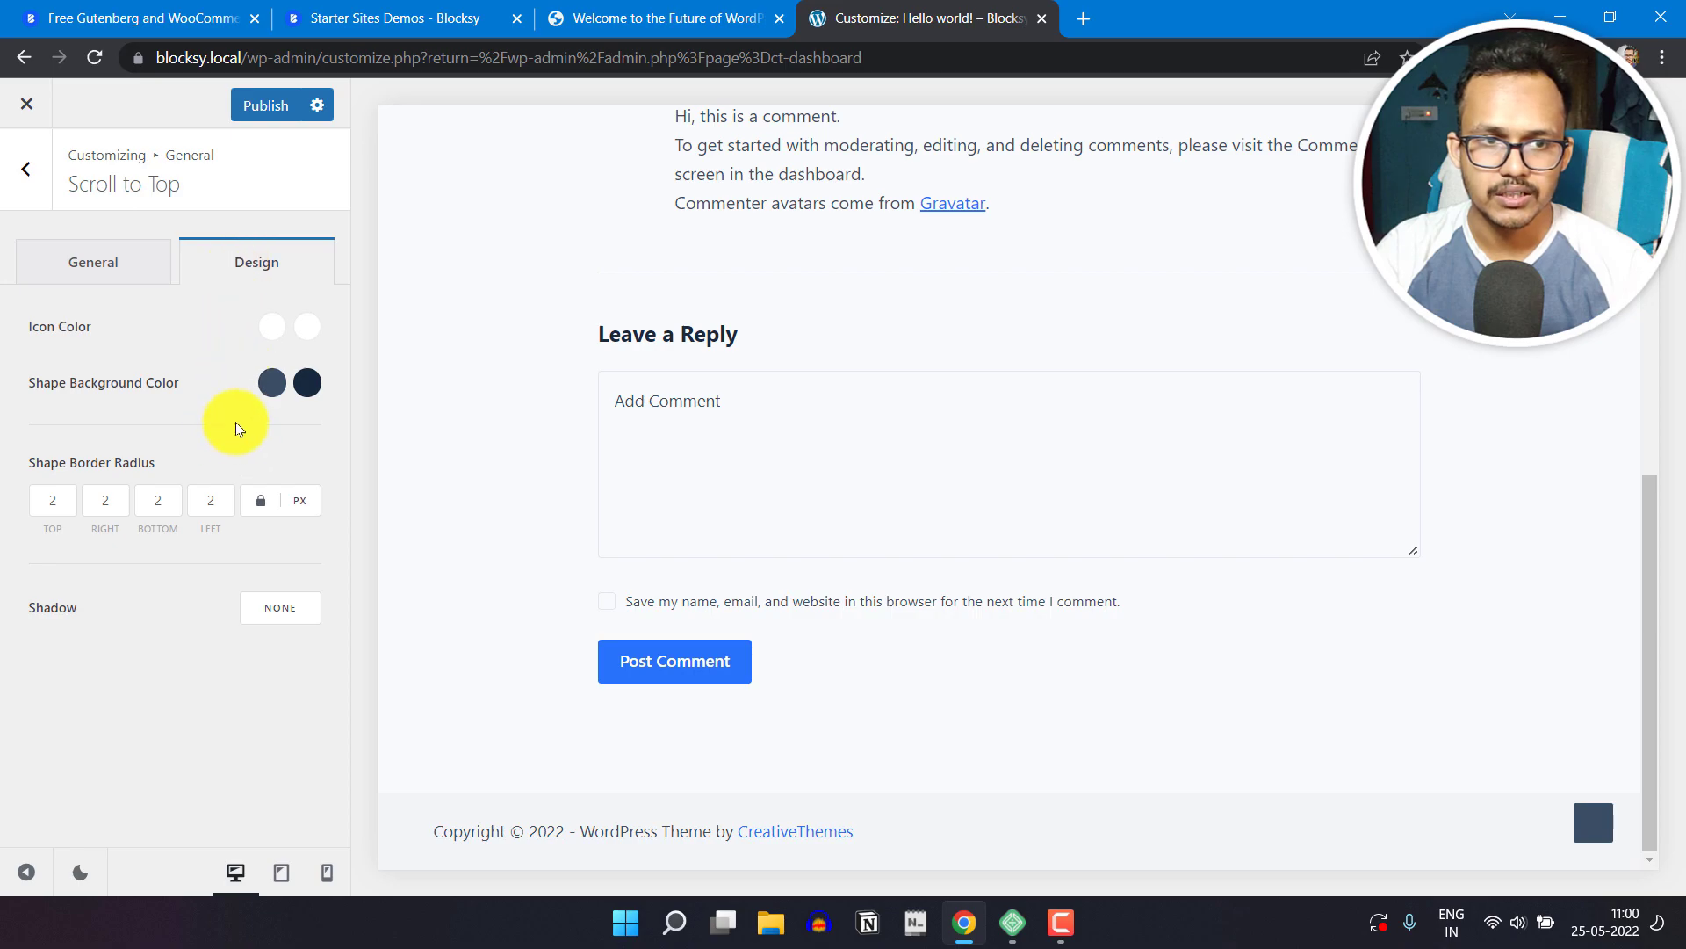
click(265, 335)
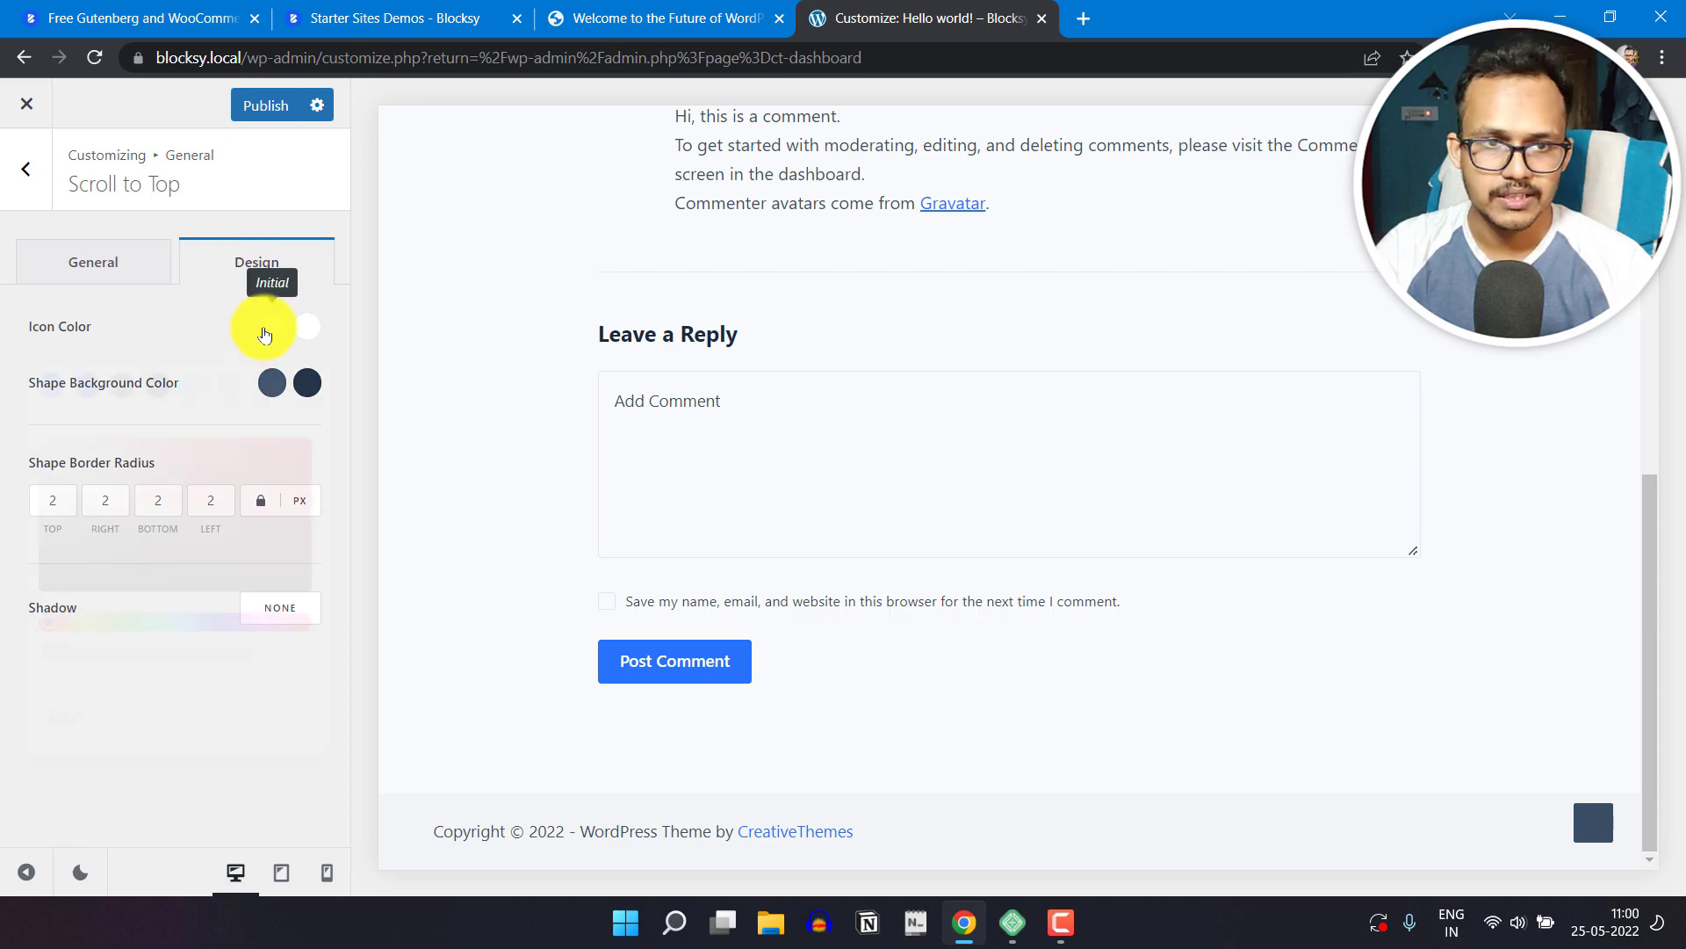
click(466, 392)
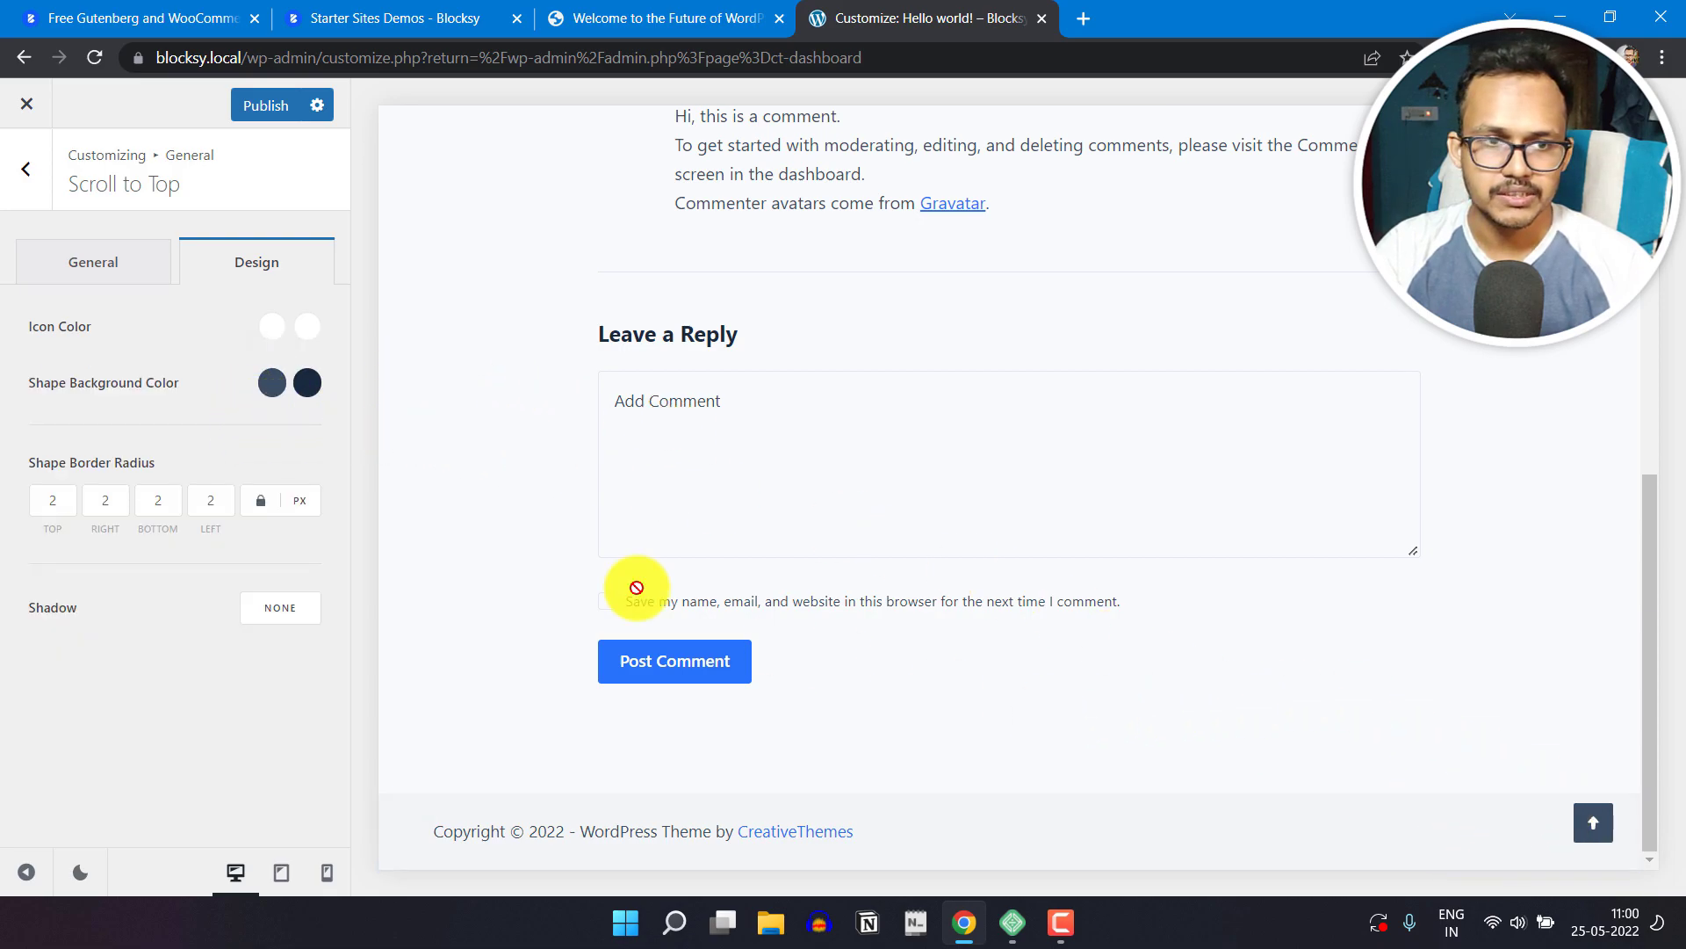
Step: Try the Color 2 and Color 1 swatches for the button's initial Shape Background Color and restore Color 3
click(270, 390)
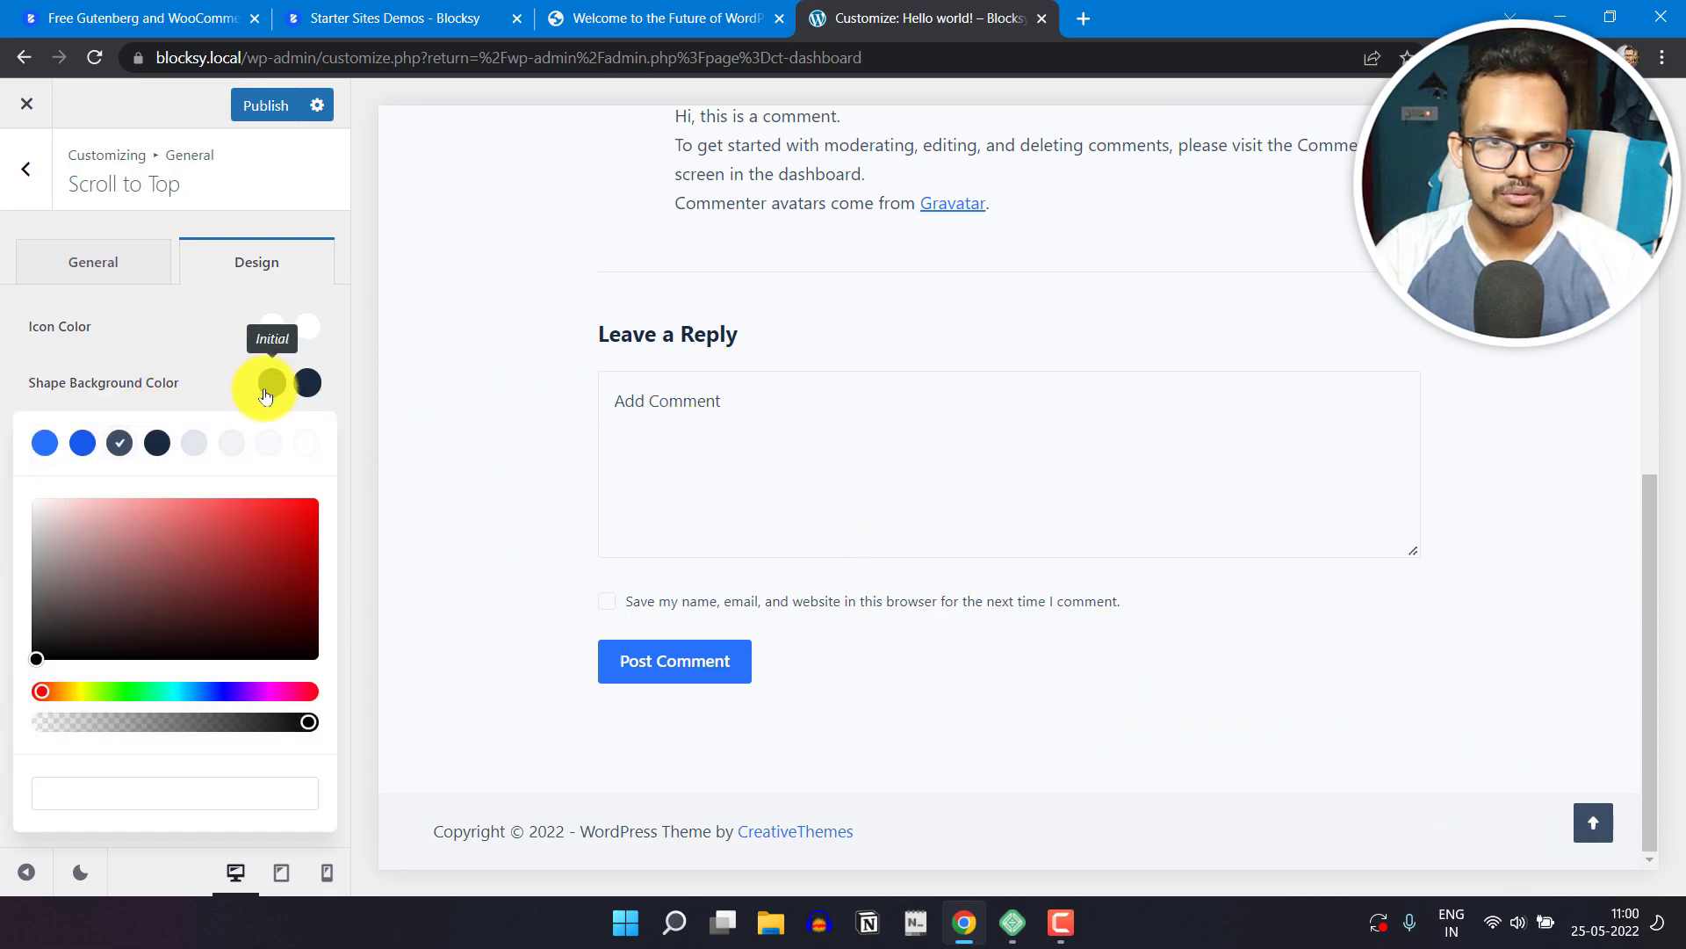
click(85, 447)
click(41, 443)
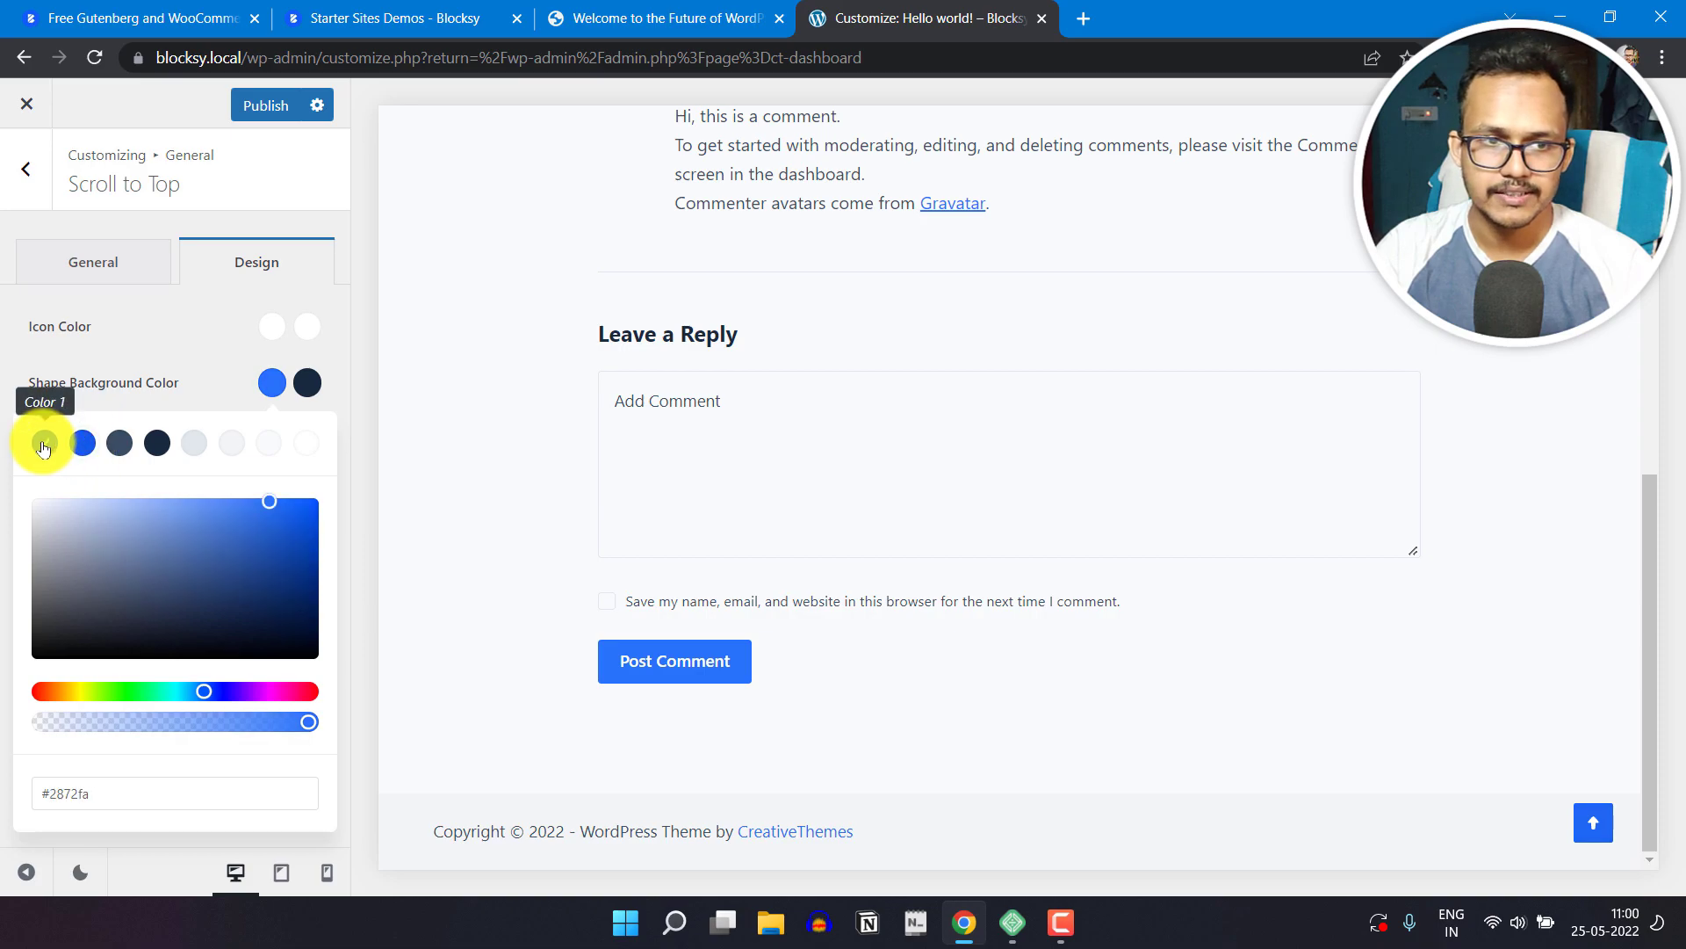
click(111, 452)
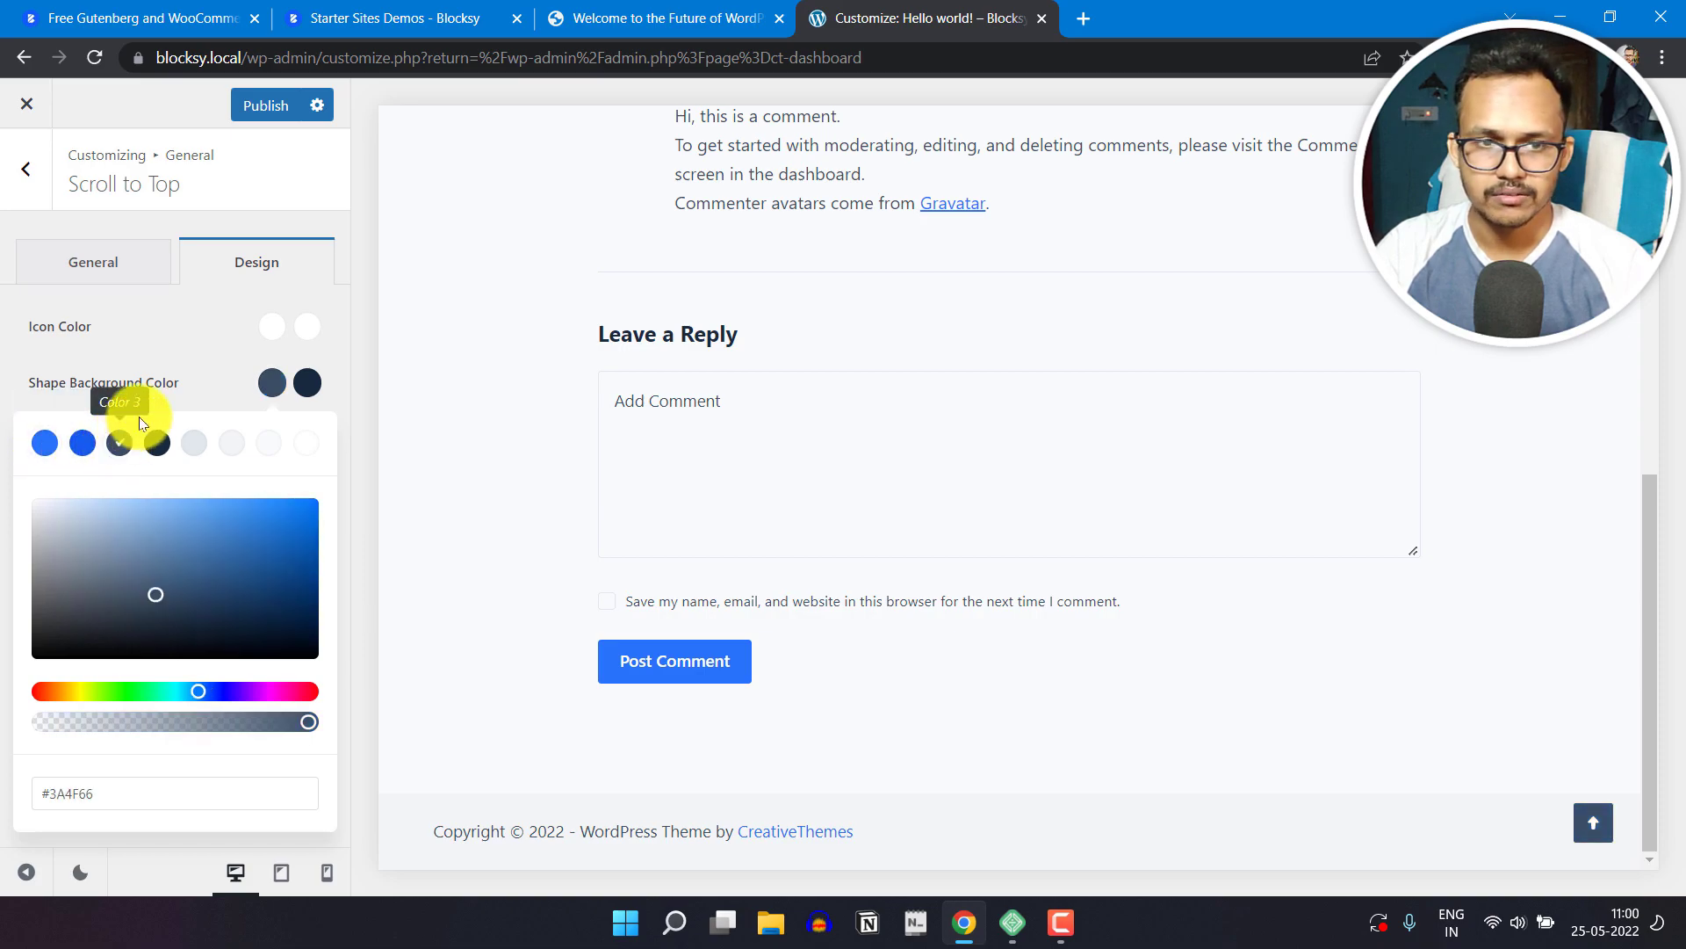
click(188, 346)
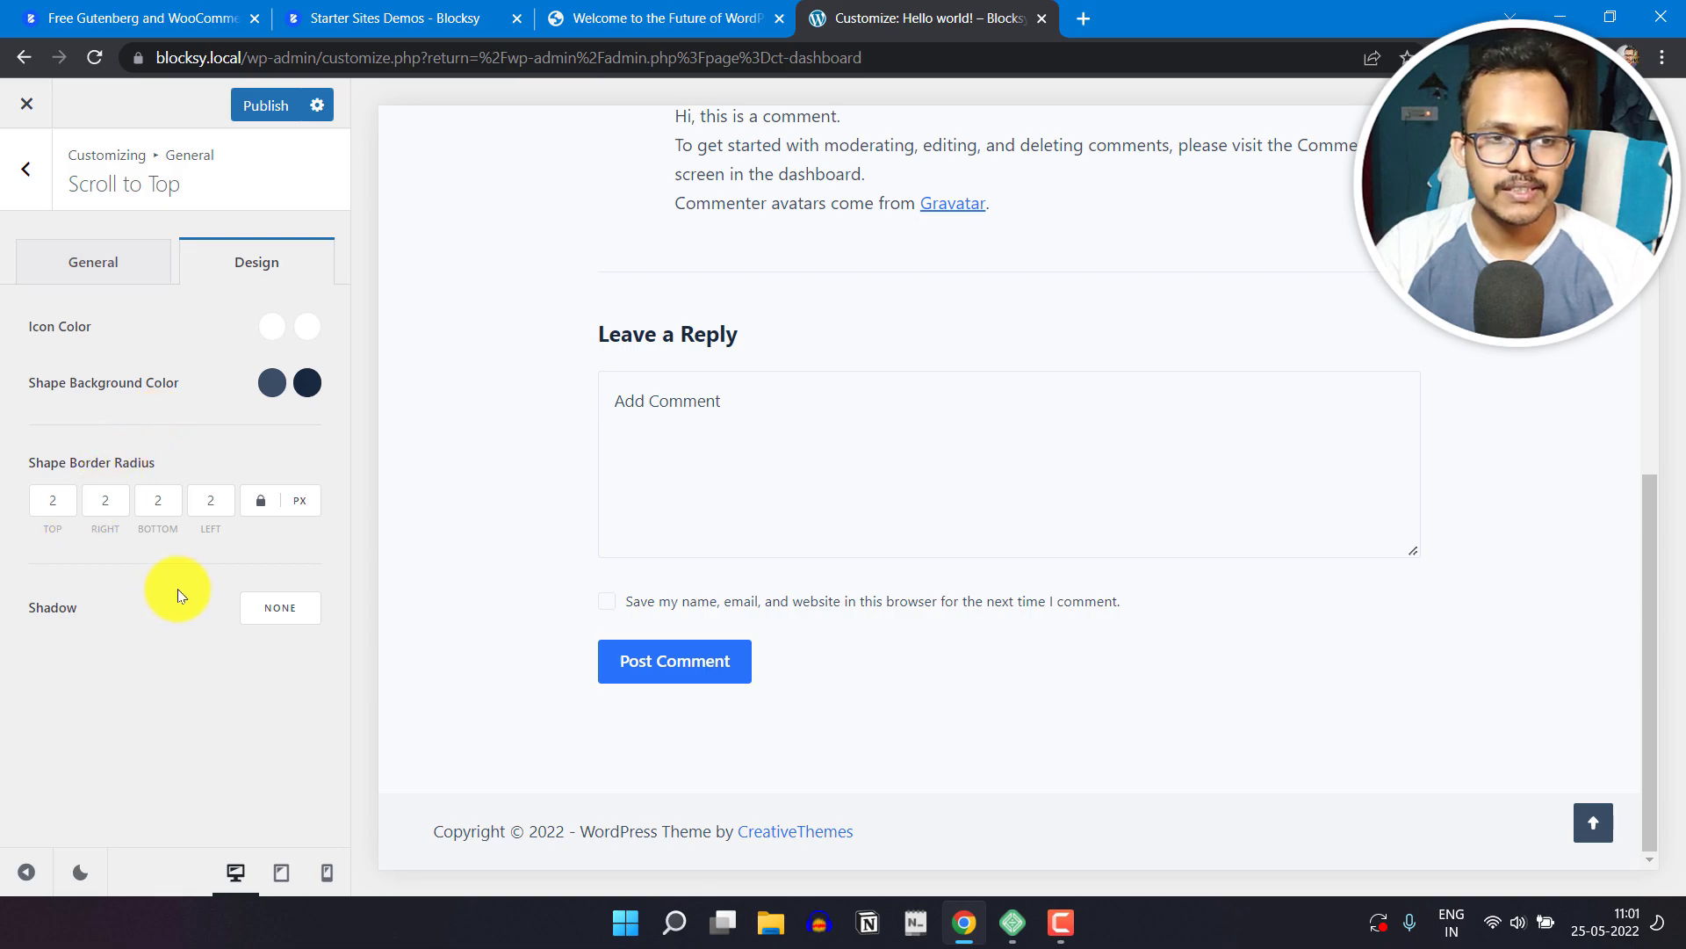
Step: Set the Scroll to Top button's Shape Border Radius to 30 px on all sides and its icon to the Type 3 rocket
click(70, 489)
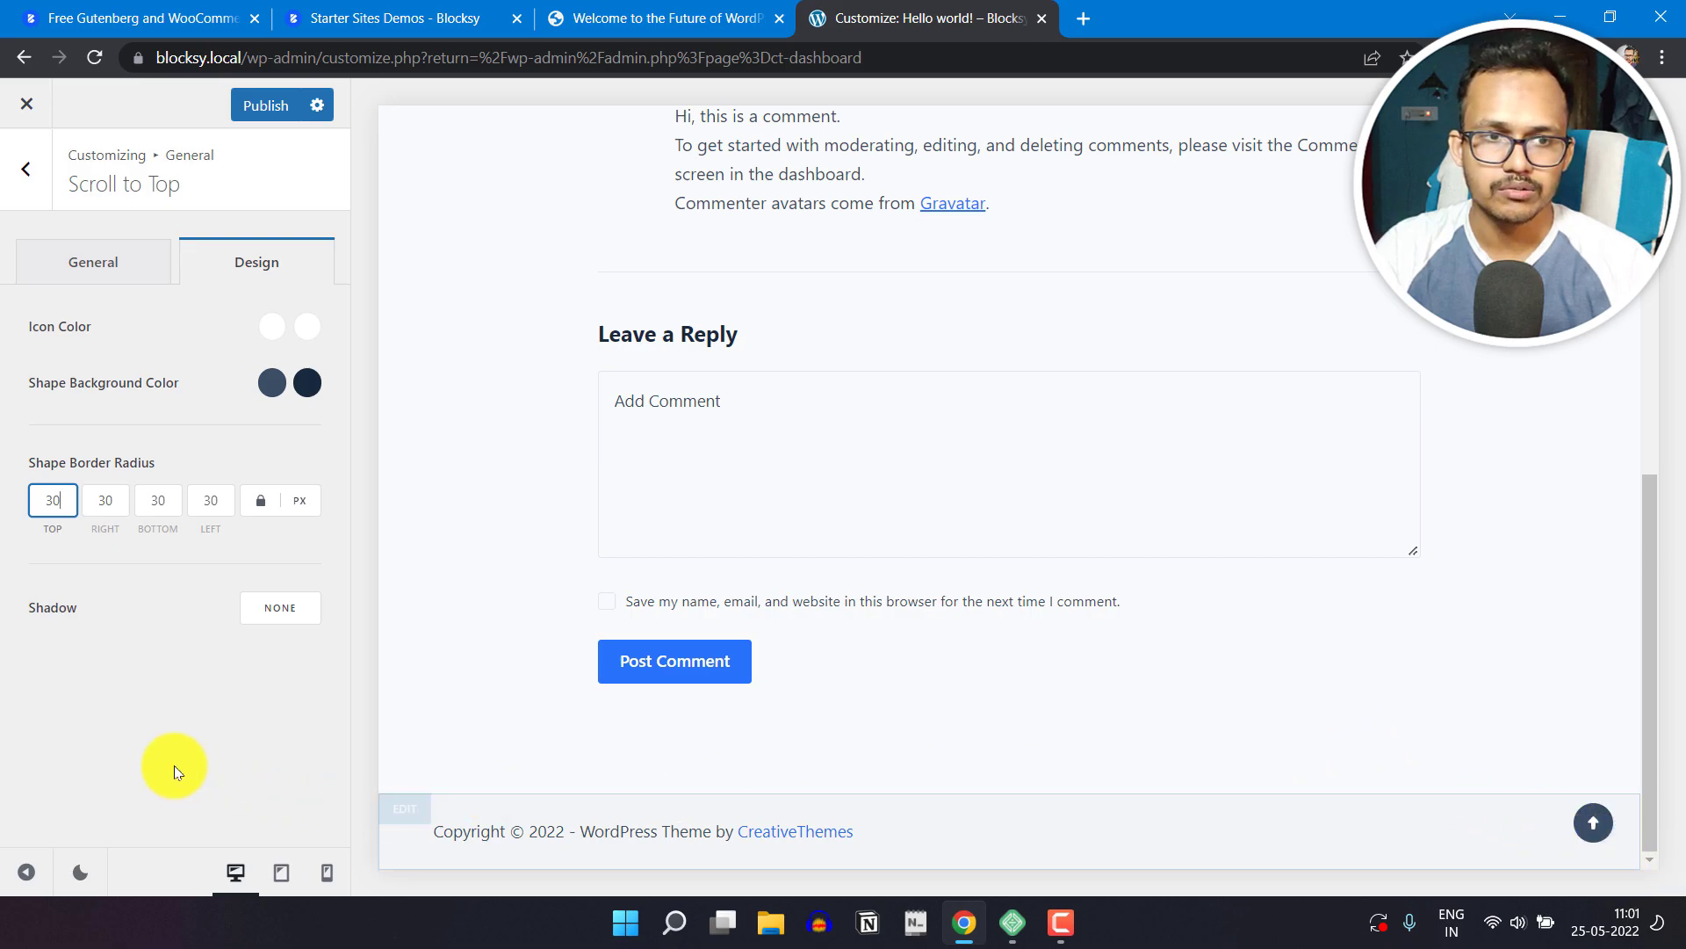
click(114, 283)
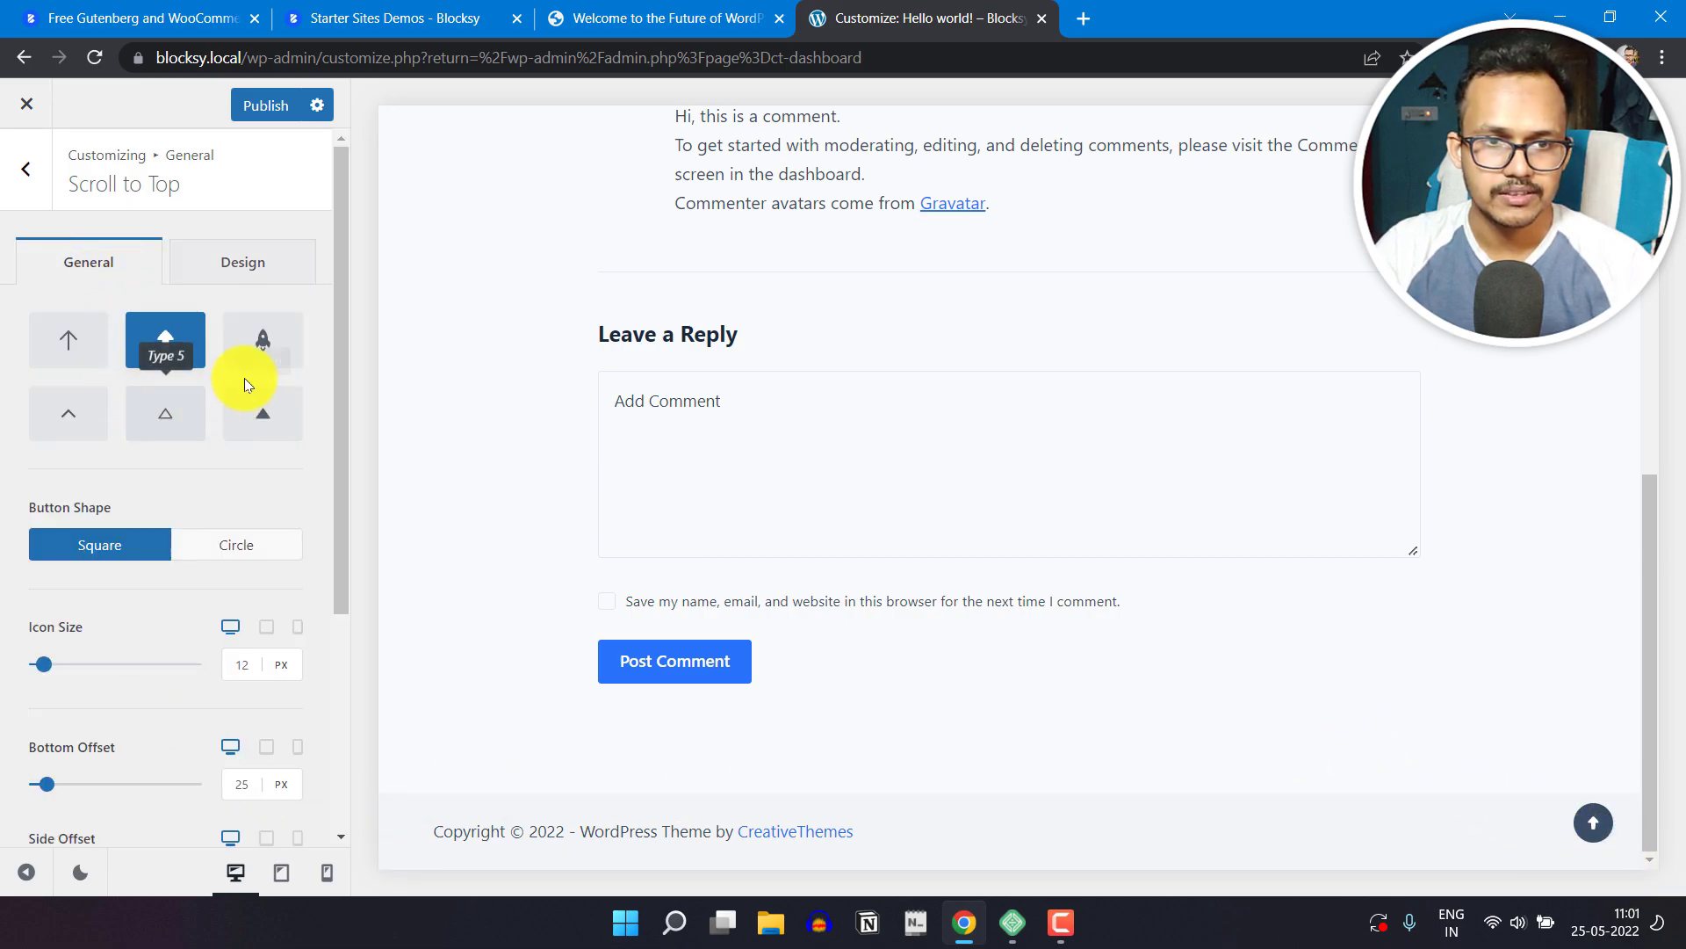
click(261, 343)
click(265, 413)
click(272, 348)
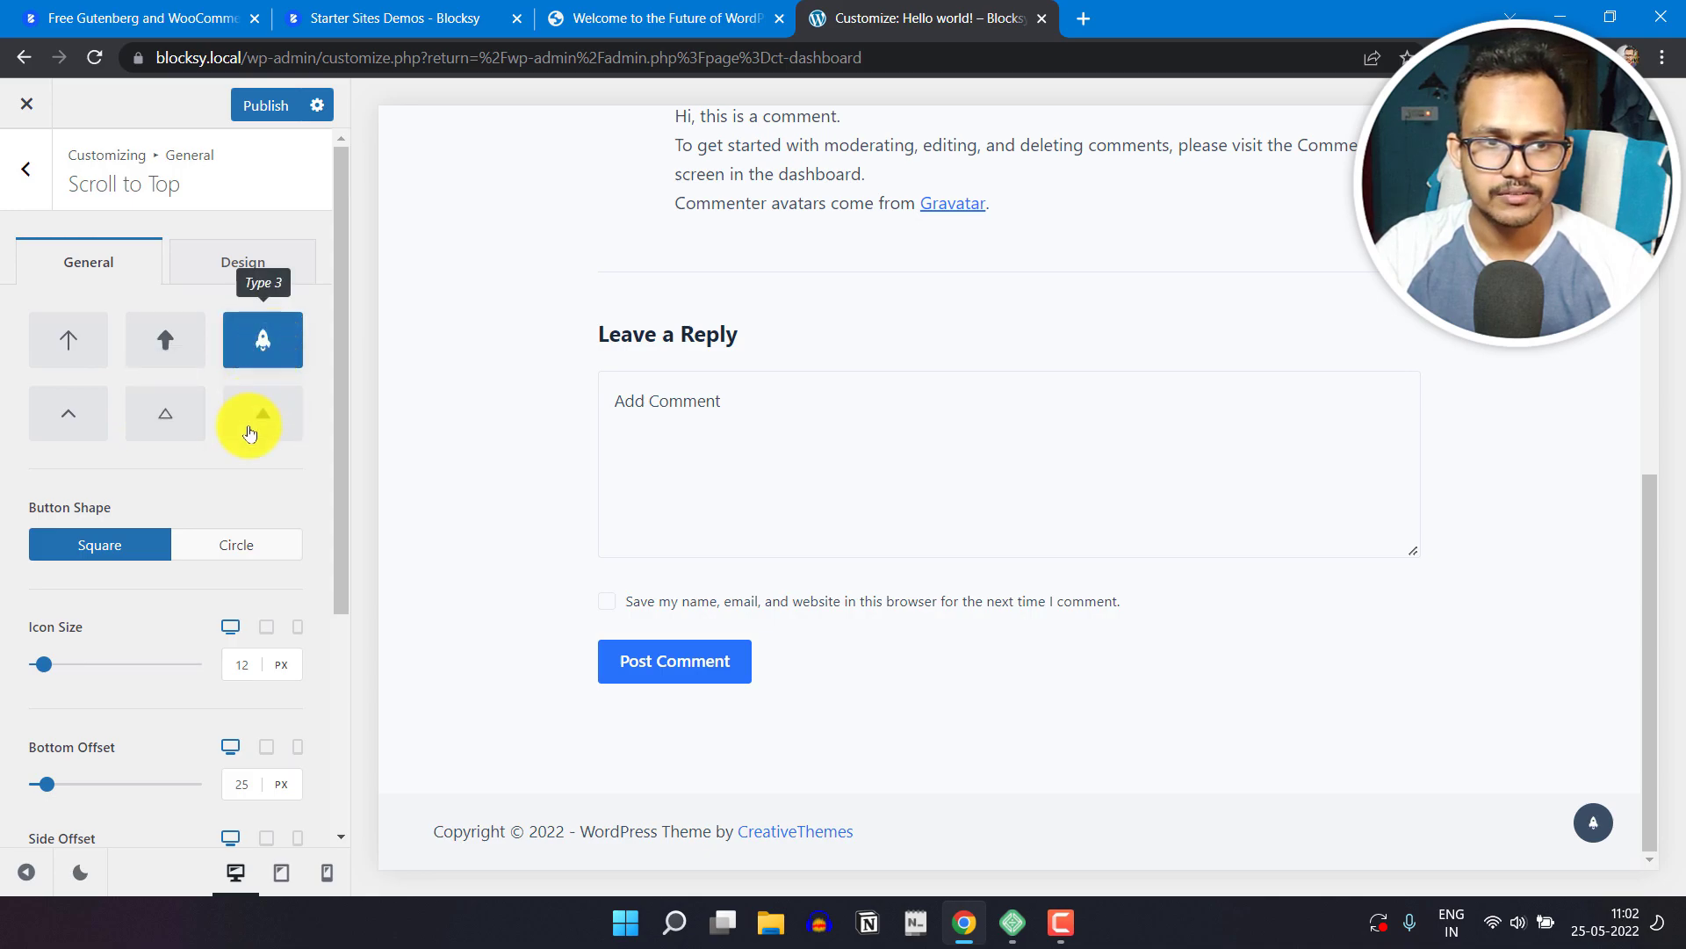
Step: Compare the Square and Circle shapes for the Scroll to Top button and keep Circle
click(234, 548)
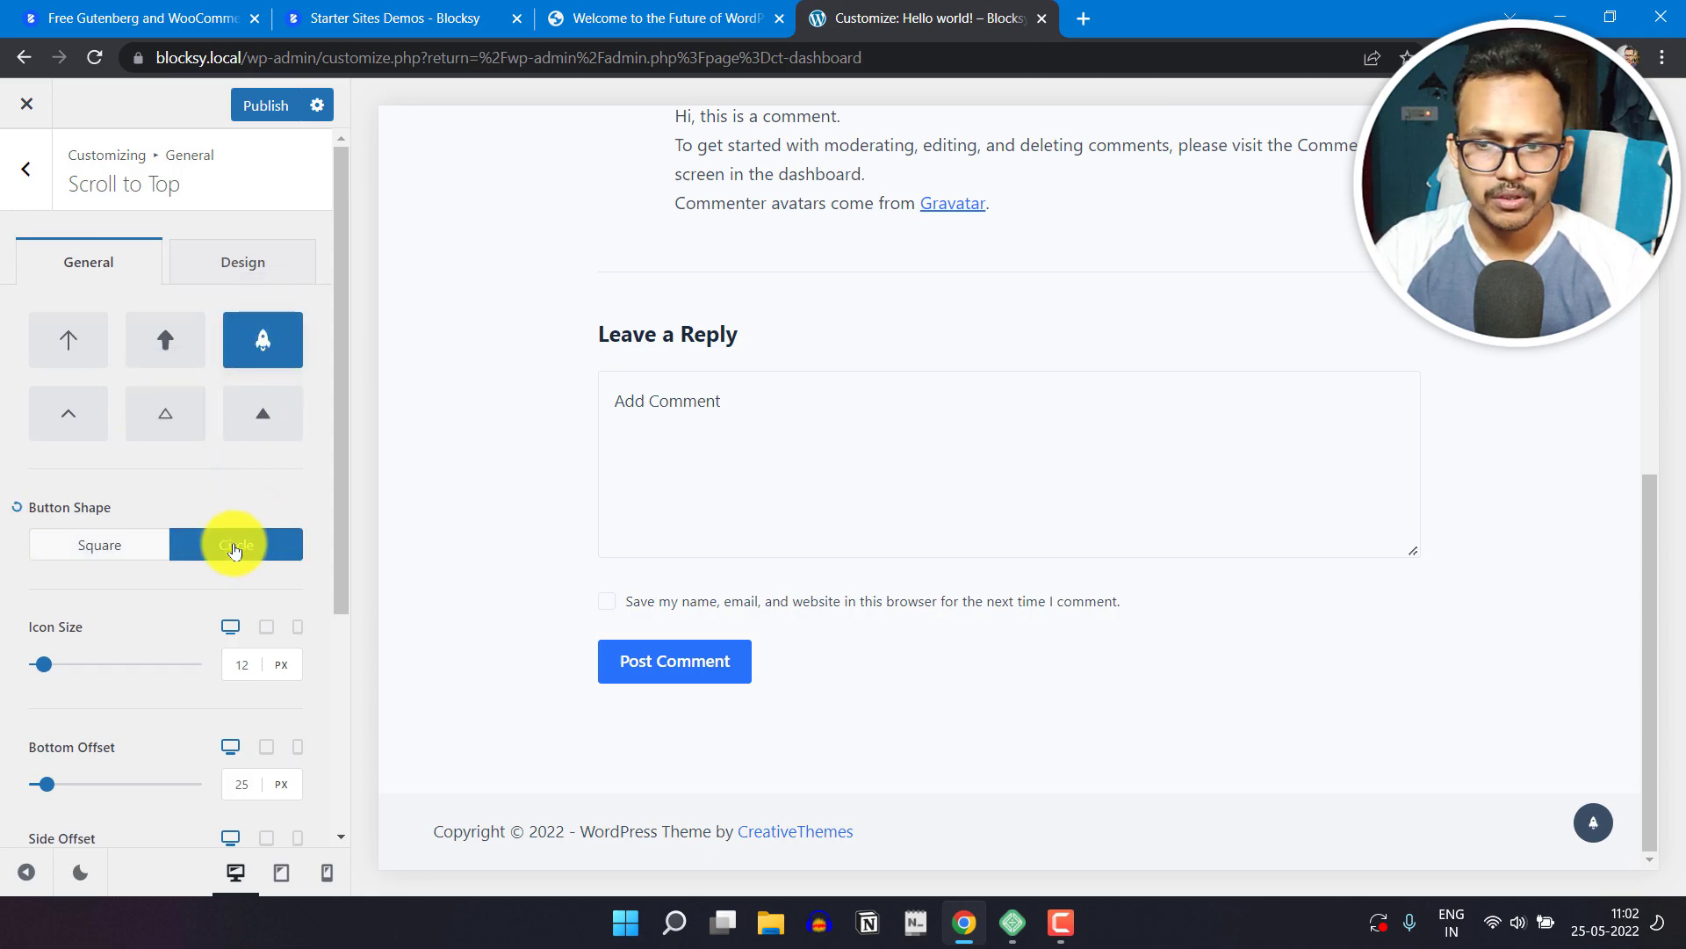
click(118, 552)
click(218, 547)
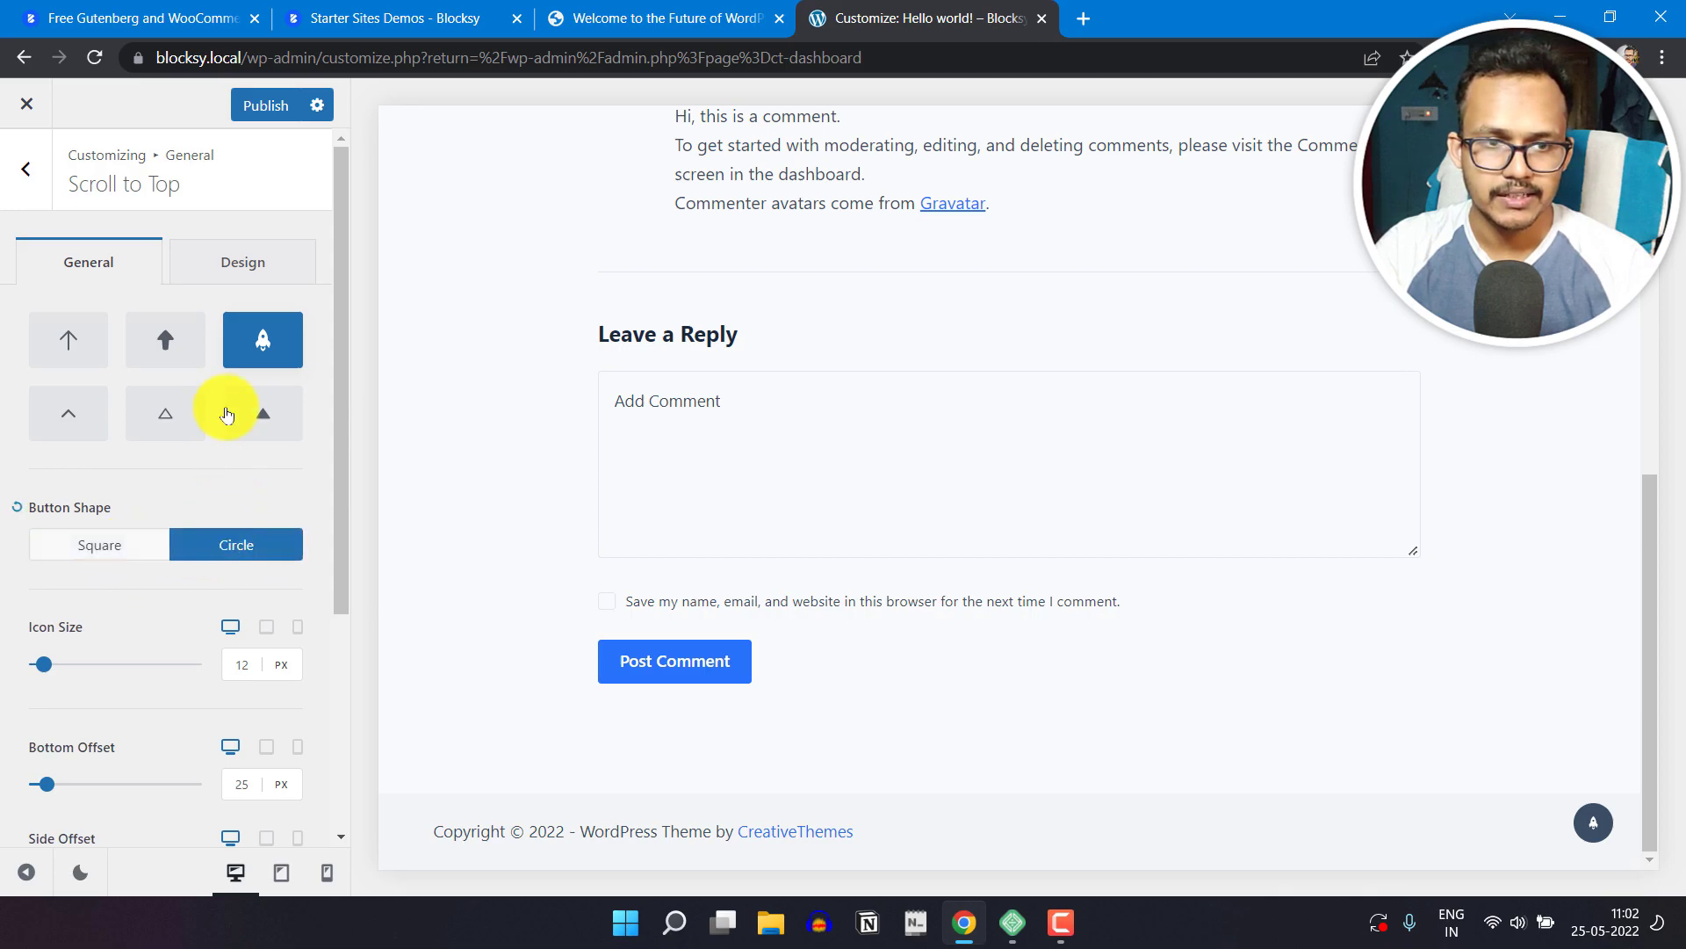
click(233, 283)
click(106, 264)
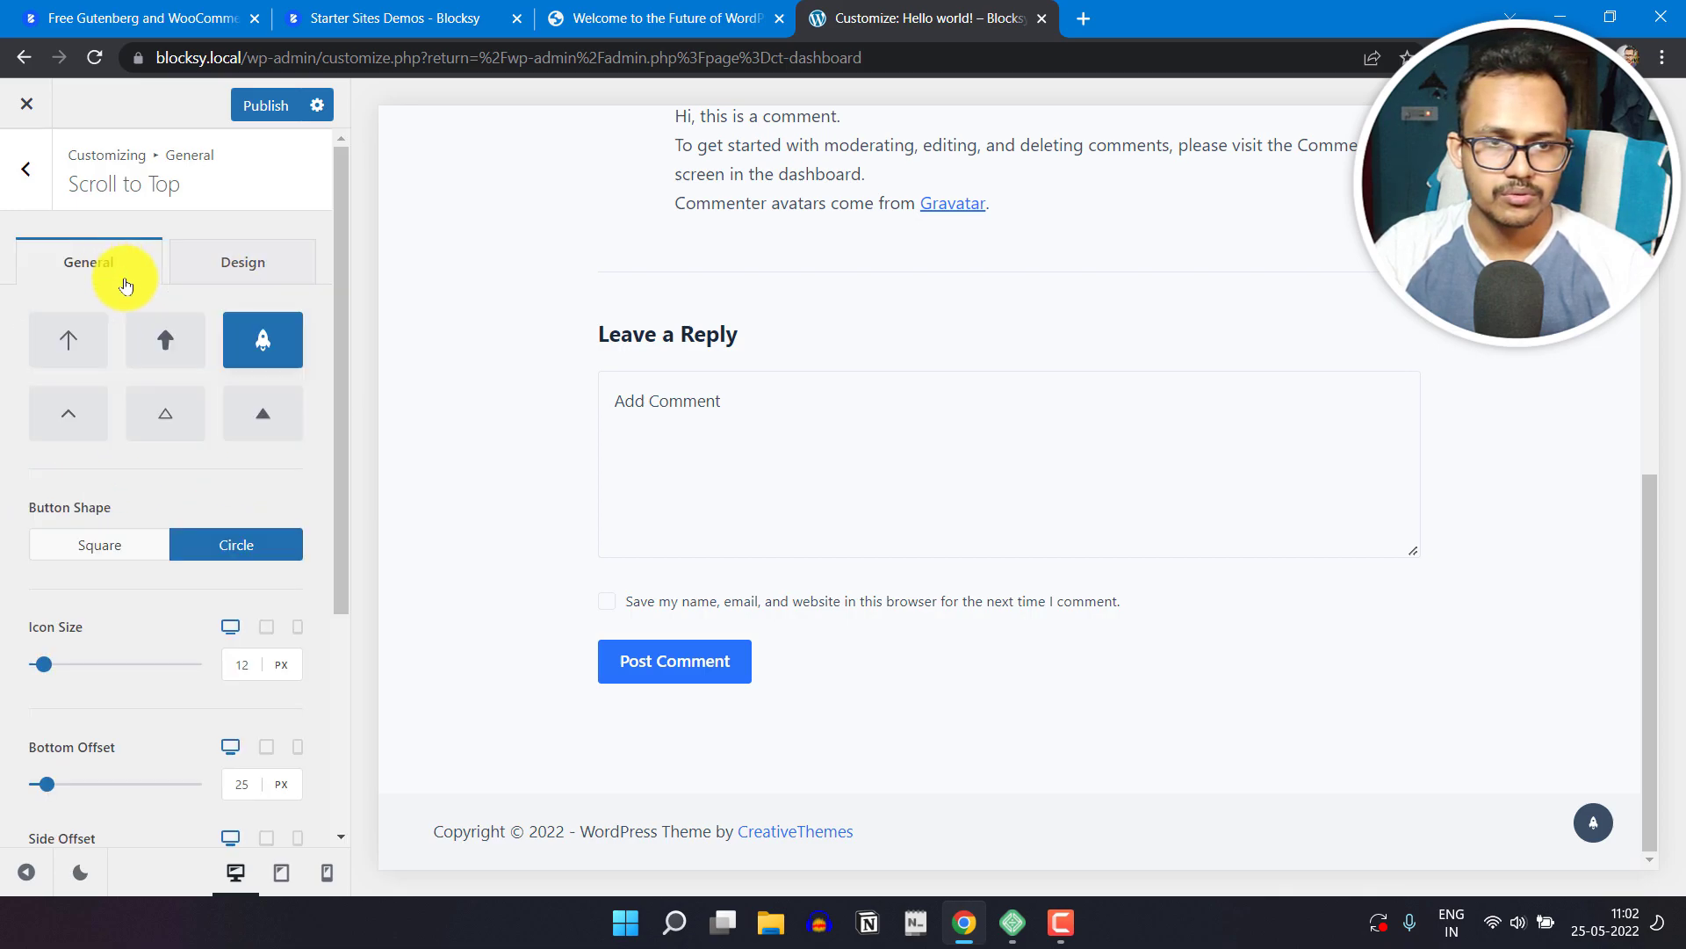
Step: Increase the Scroll to Top button's desktop Icon Size to 19 px
scroll(36, 676, down, 3)
scroll(72, 709, down, 2)
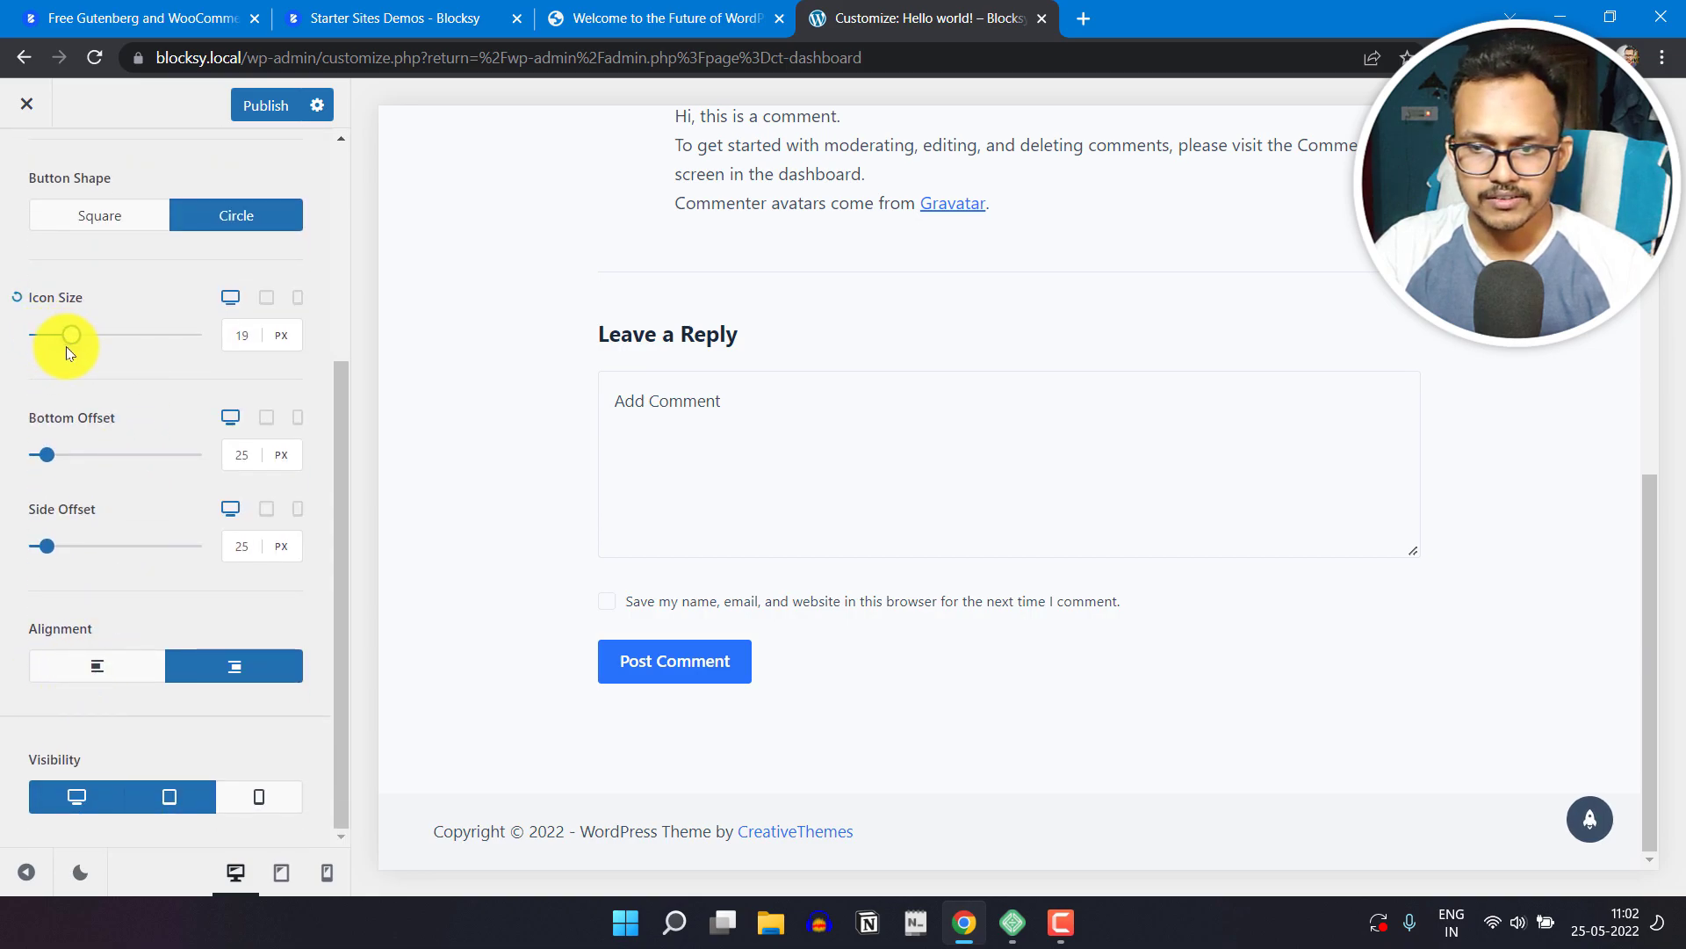
drag(90, 351, 43, 350)
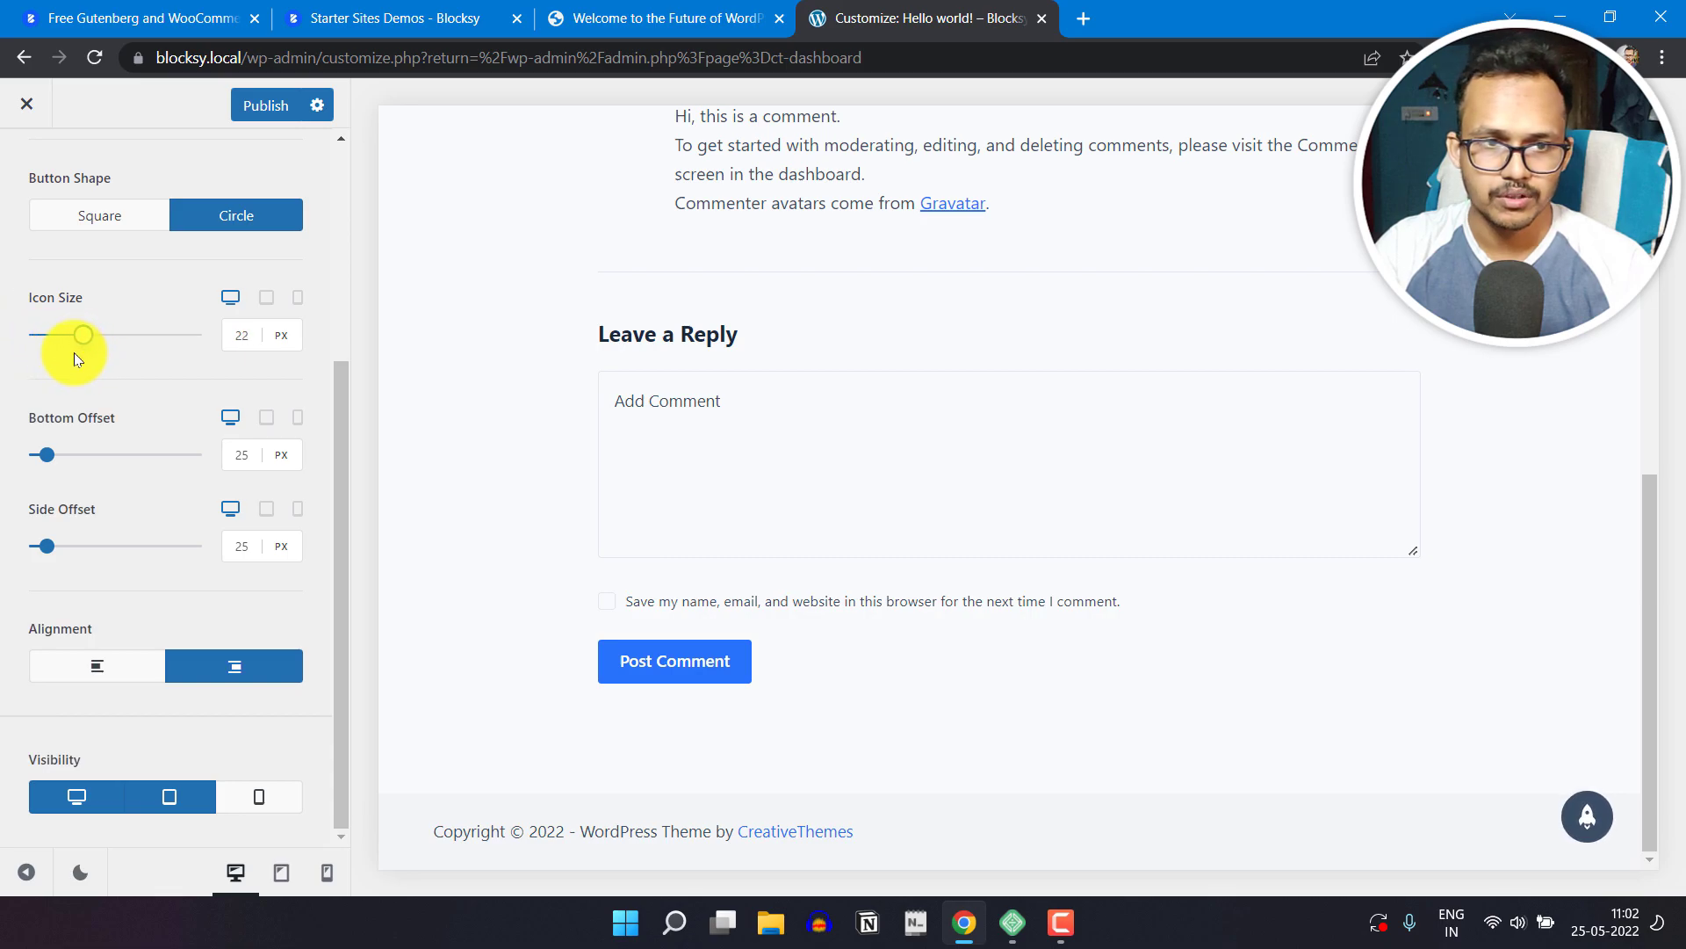
click(70, 351)
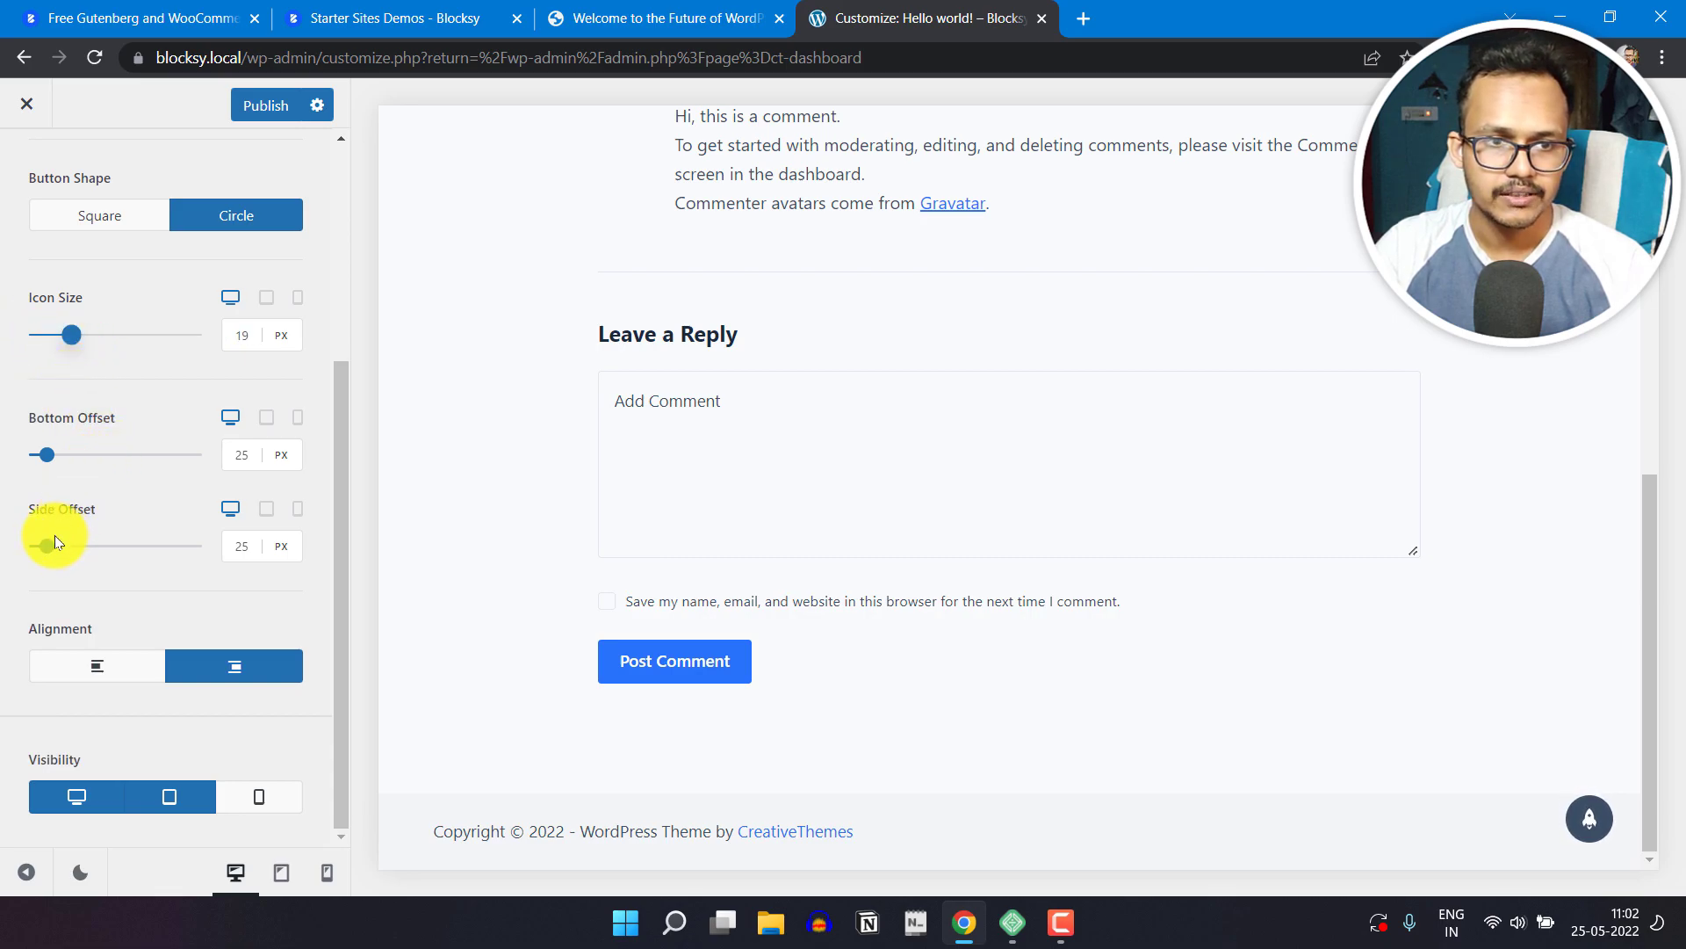
Step: Try different Side Offset and Bottom Offset values for the Scroll to Top button, keeping both at 25 px
drag(44, 549, 86, 546)
click(15, 513)
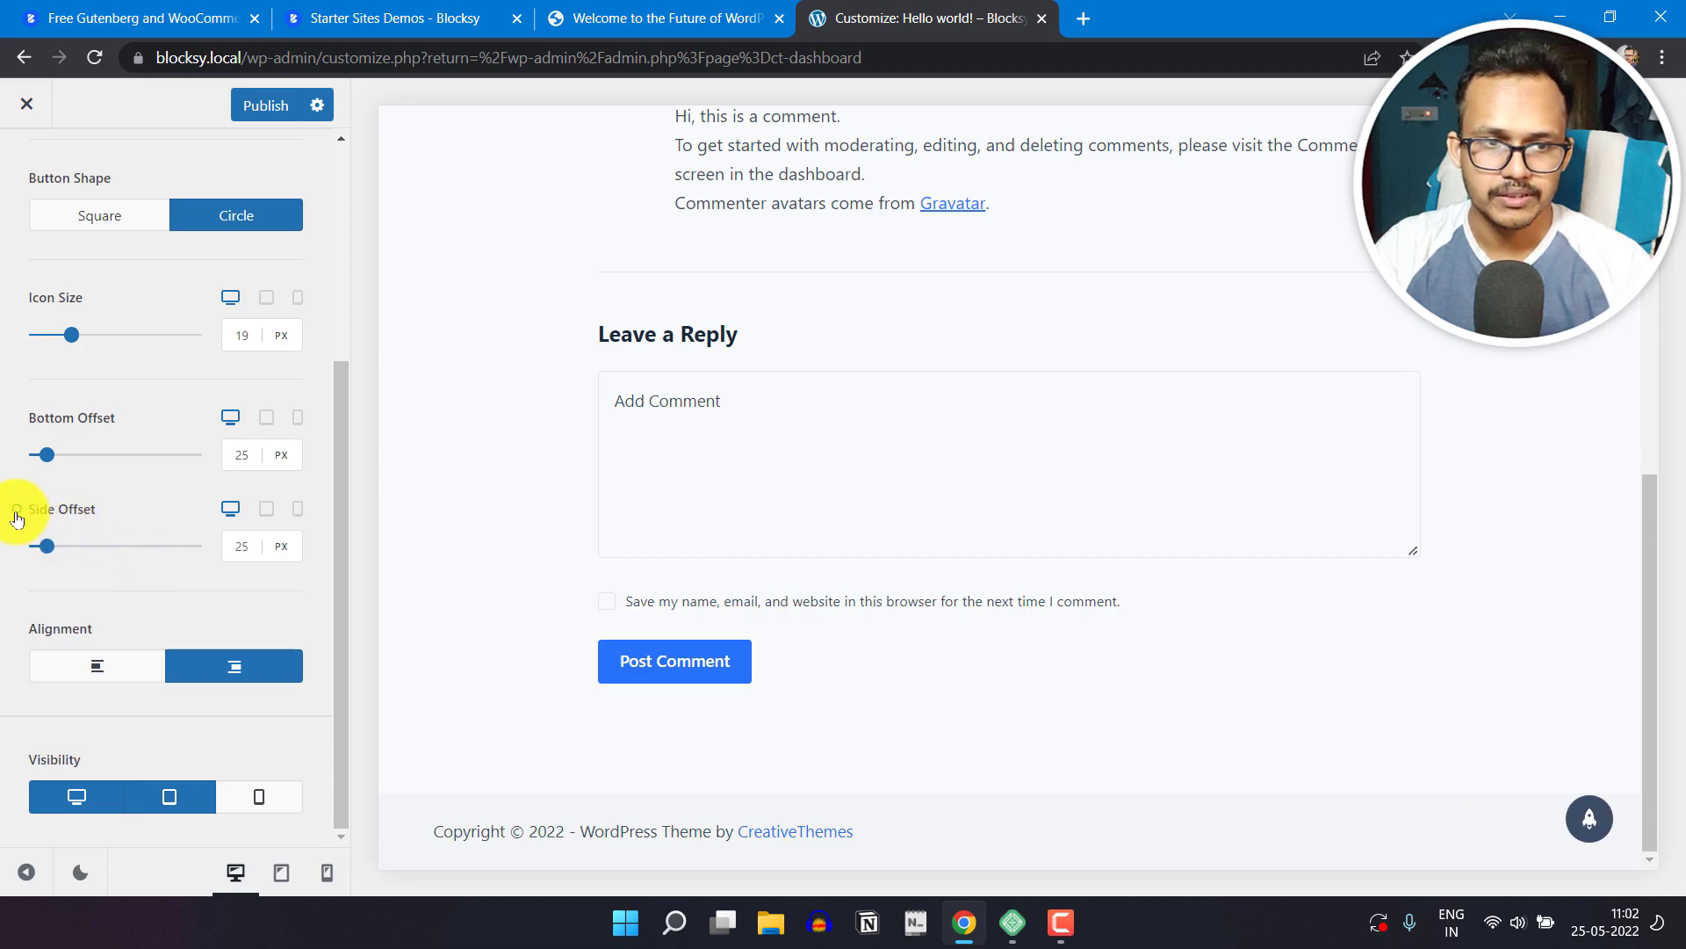
mouse_move(44, 463)
mouse_down()
mouse_move(156, 465)
mouse_move(42, 495)
mouse_up()
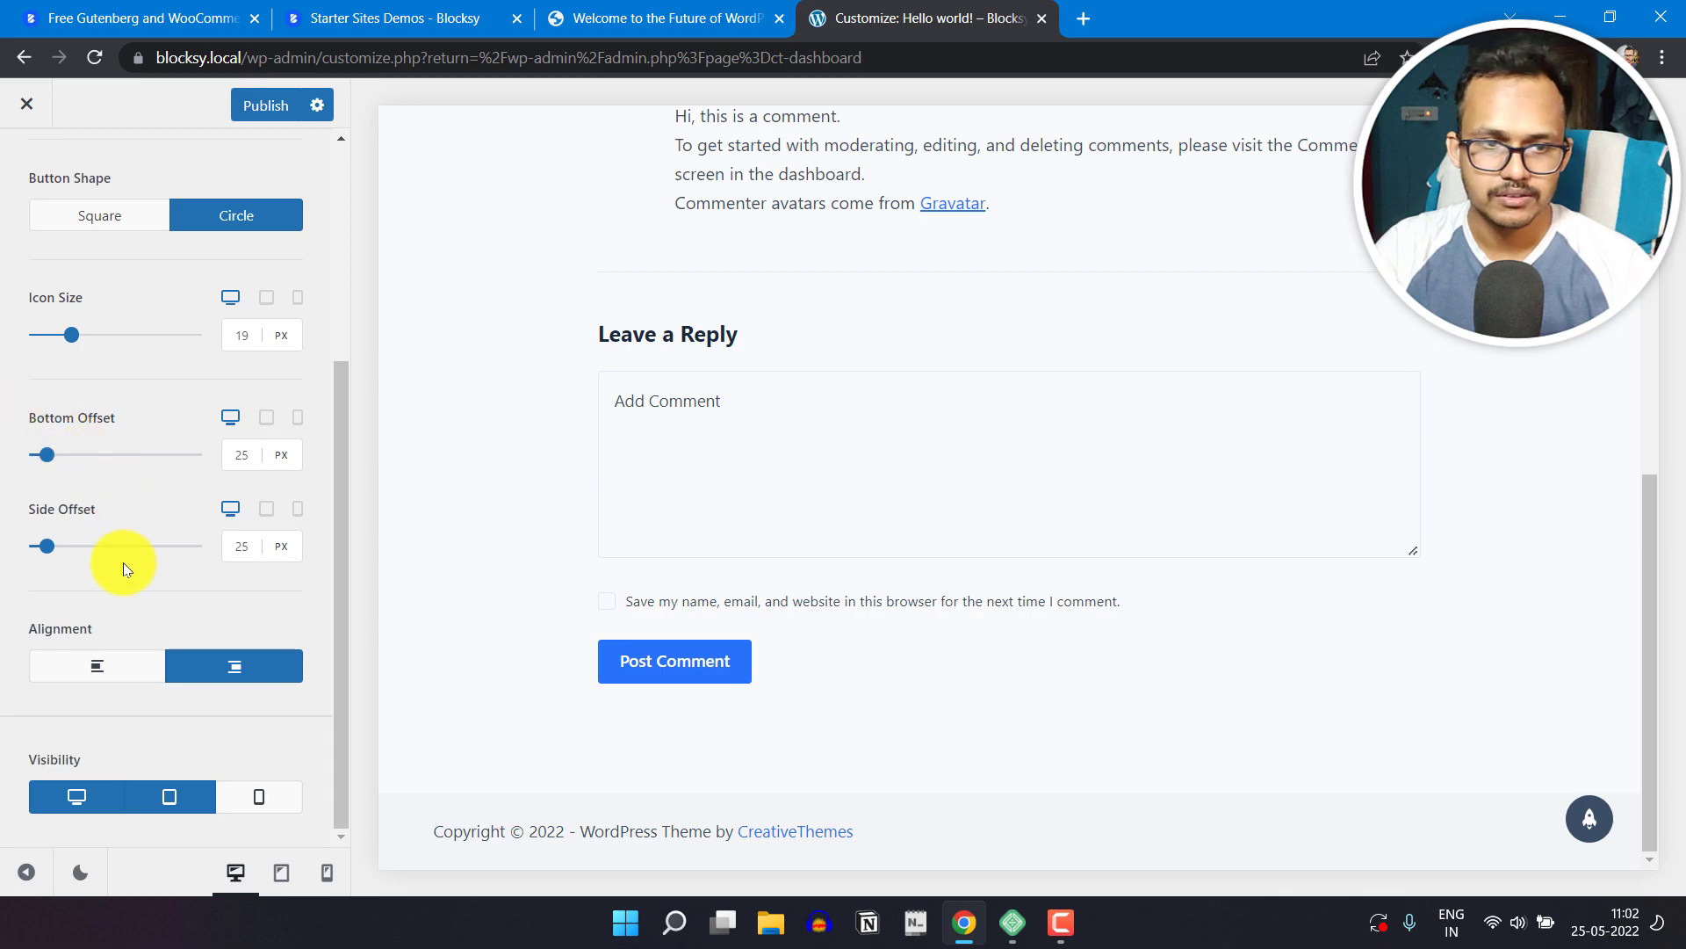
Step: Try left alignment for the Scroll to Top button, restore right alignment and enable its visibility on mobile
click(93, 673)
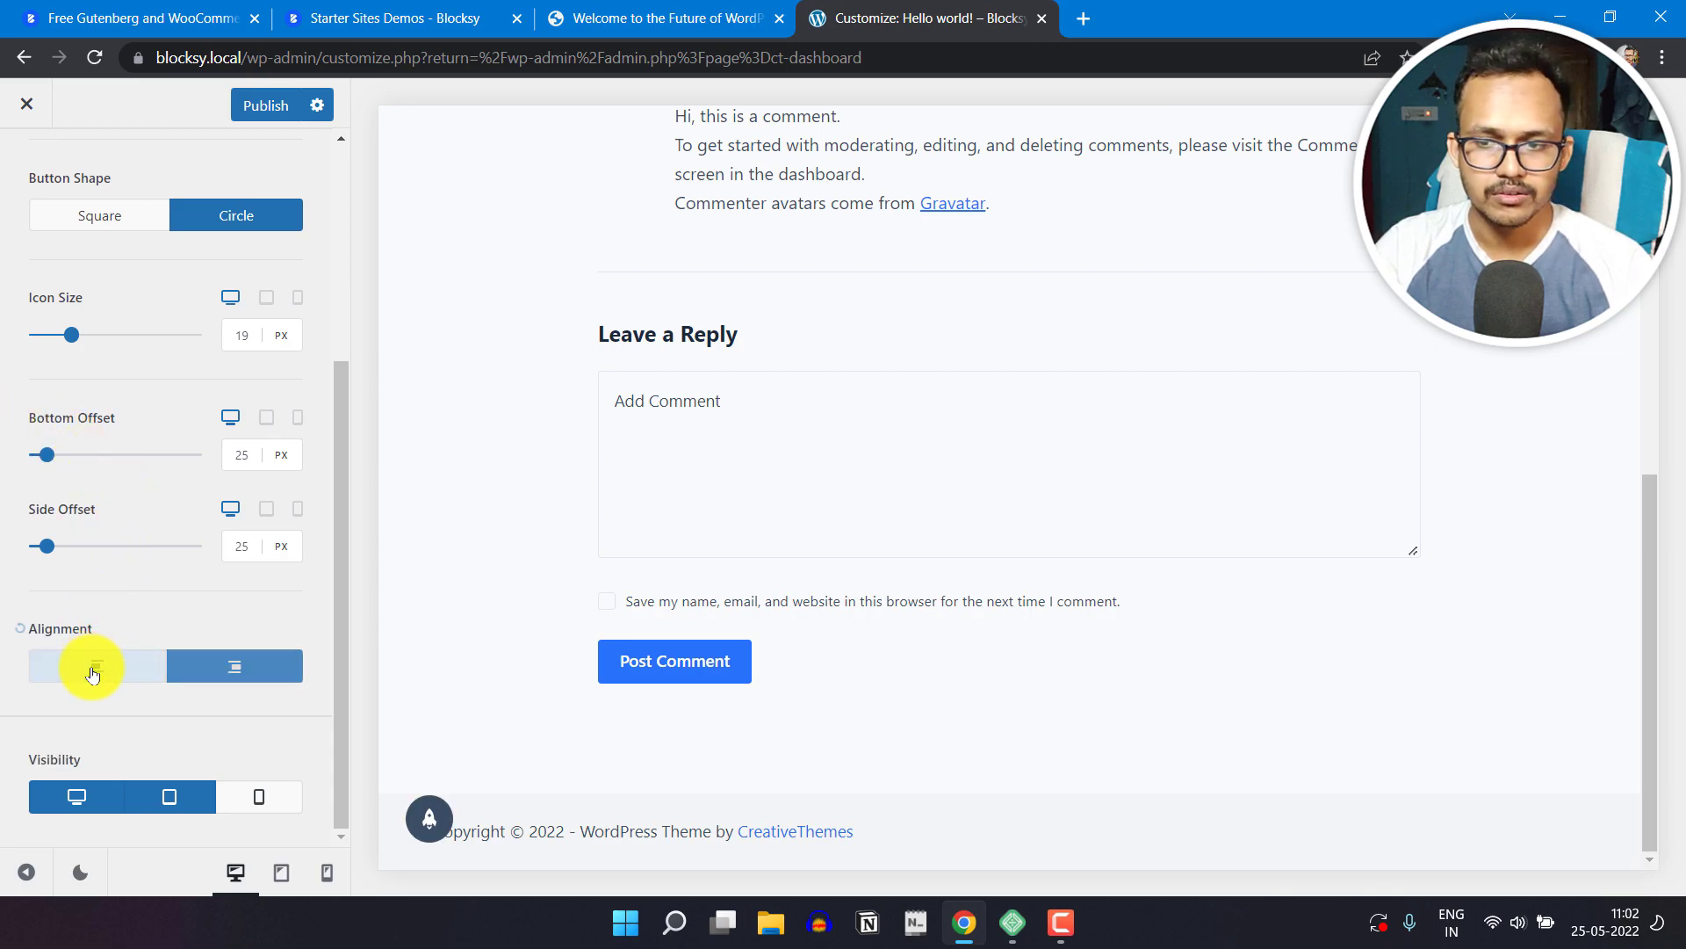
click(238, 669)
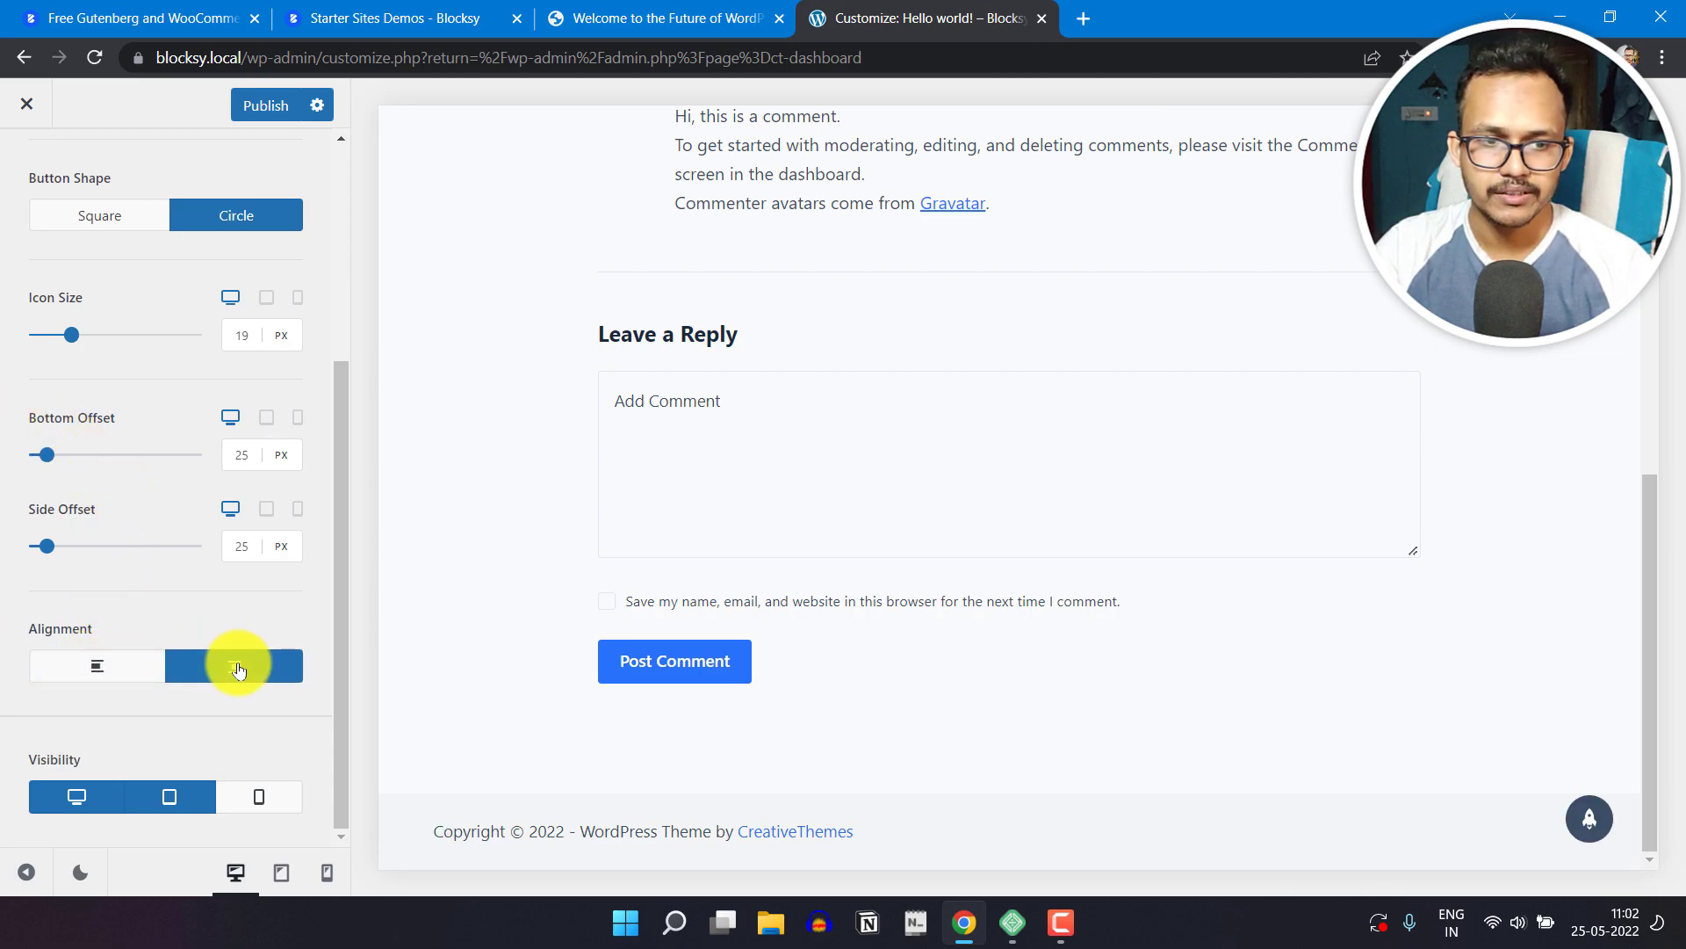
click(256, 801)
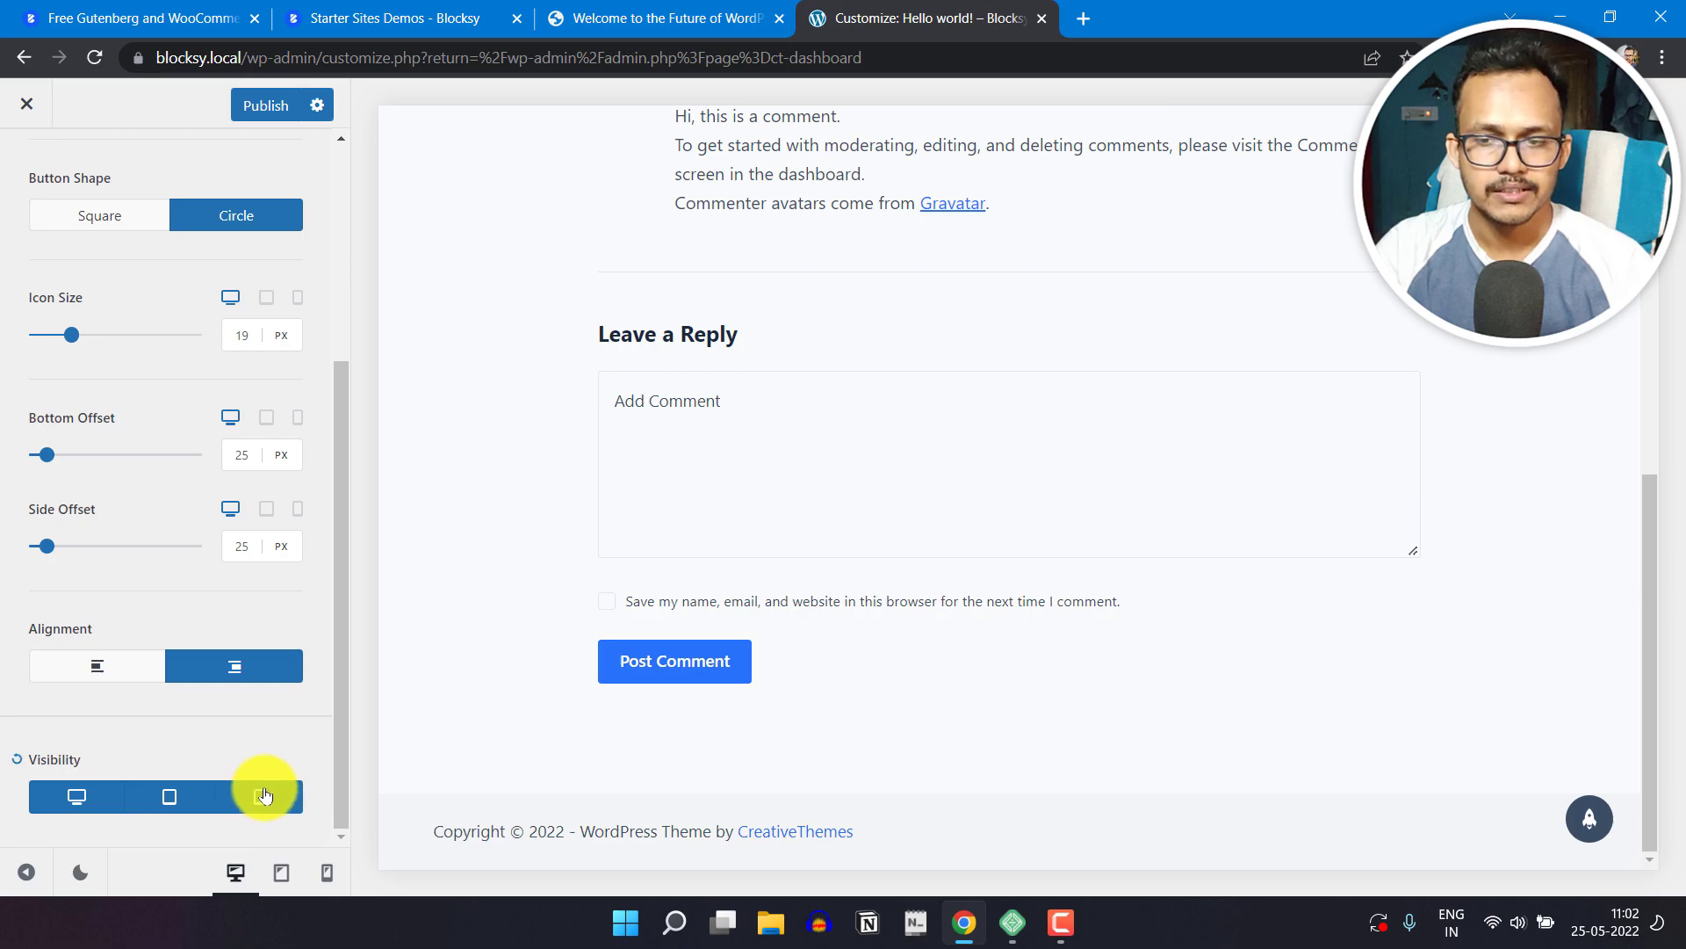
Step: Publish the Scroll to Top changes and open the Header customization options
scroll(172, 561, up, 5)
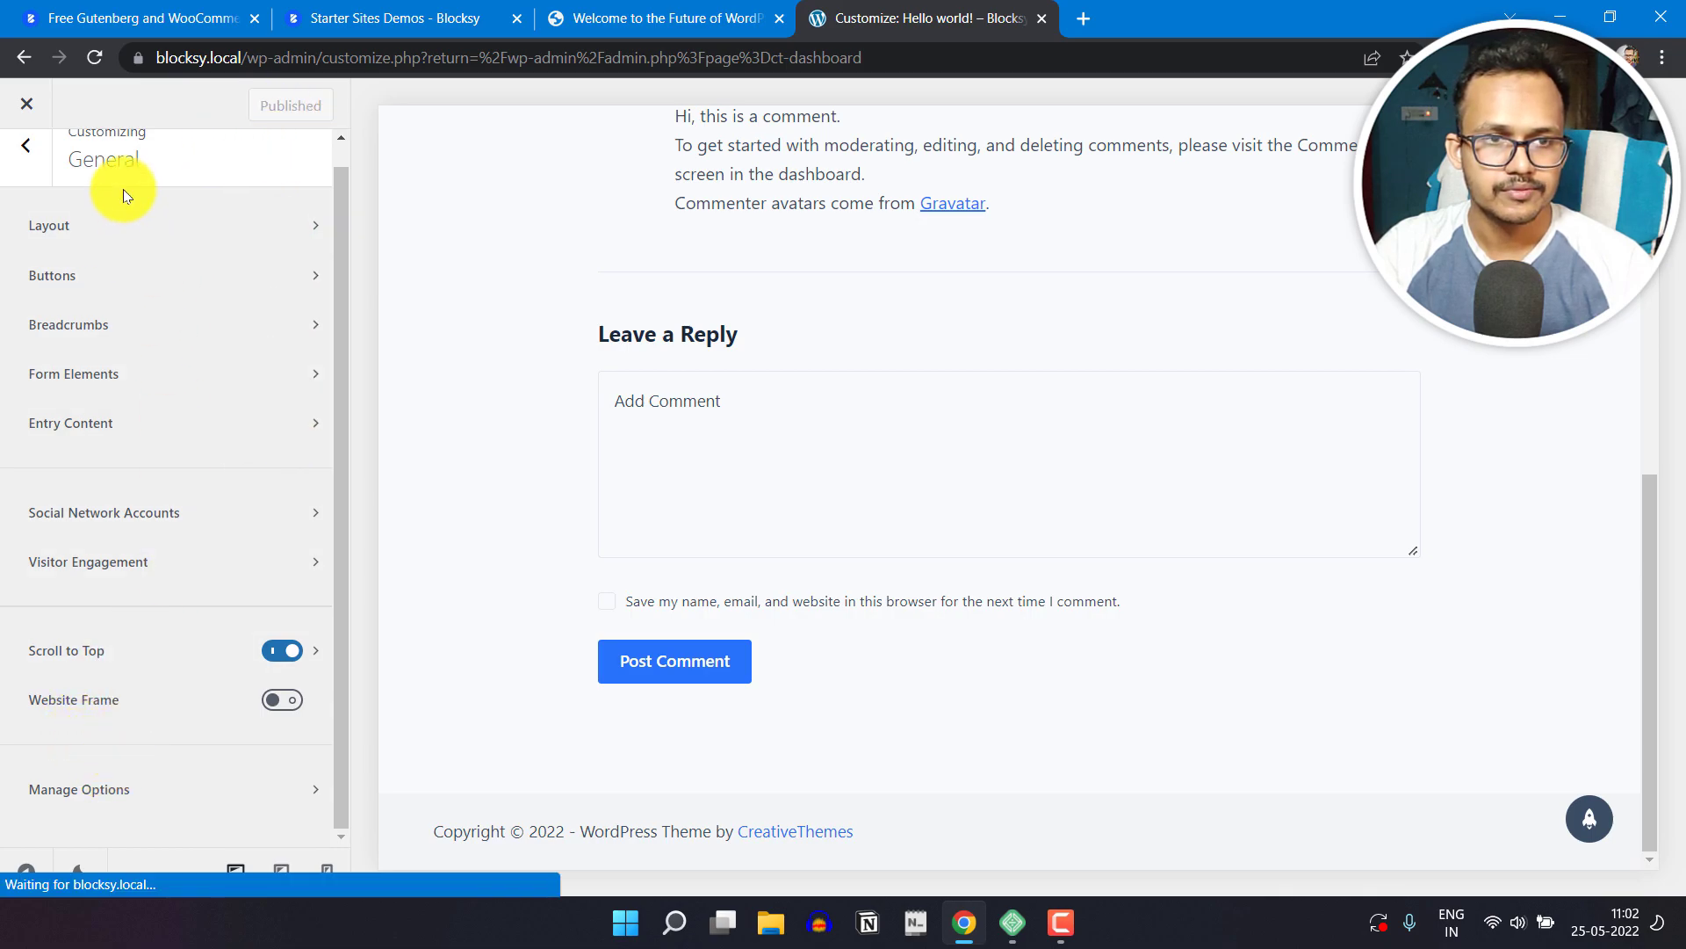
scroll(75, 325, up, 1)
click(25, 192)
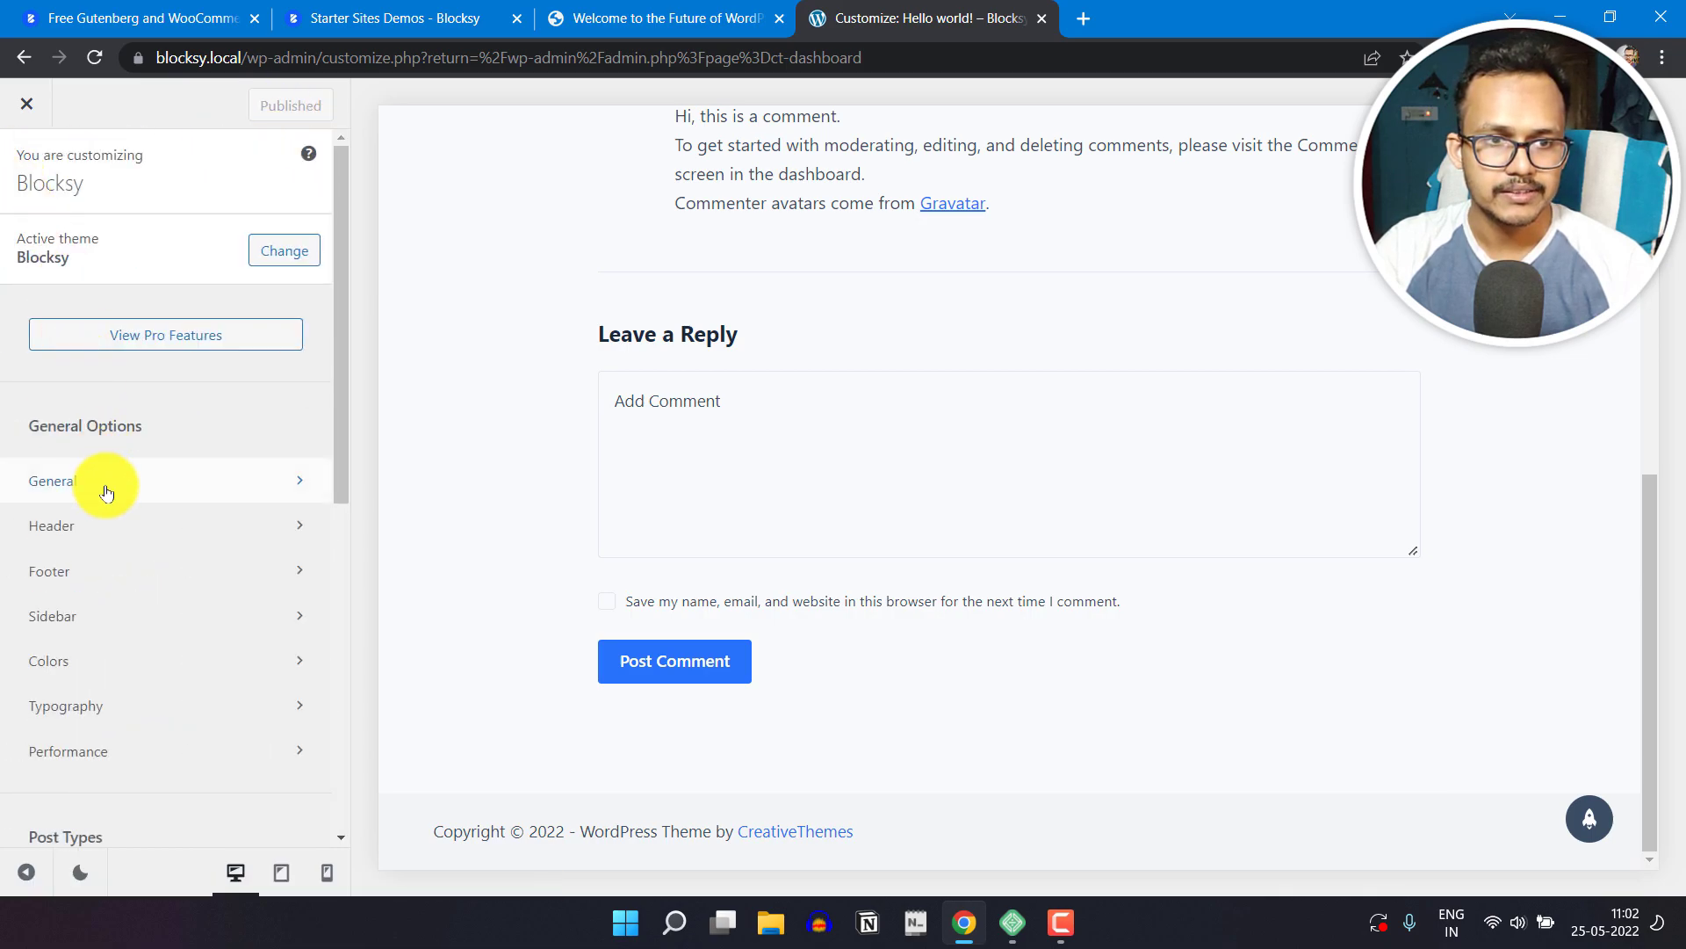
click(137, 527)
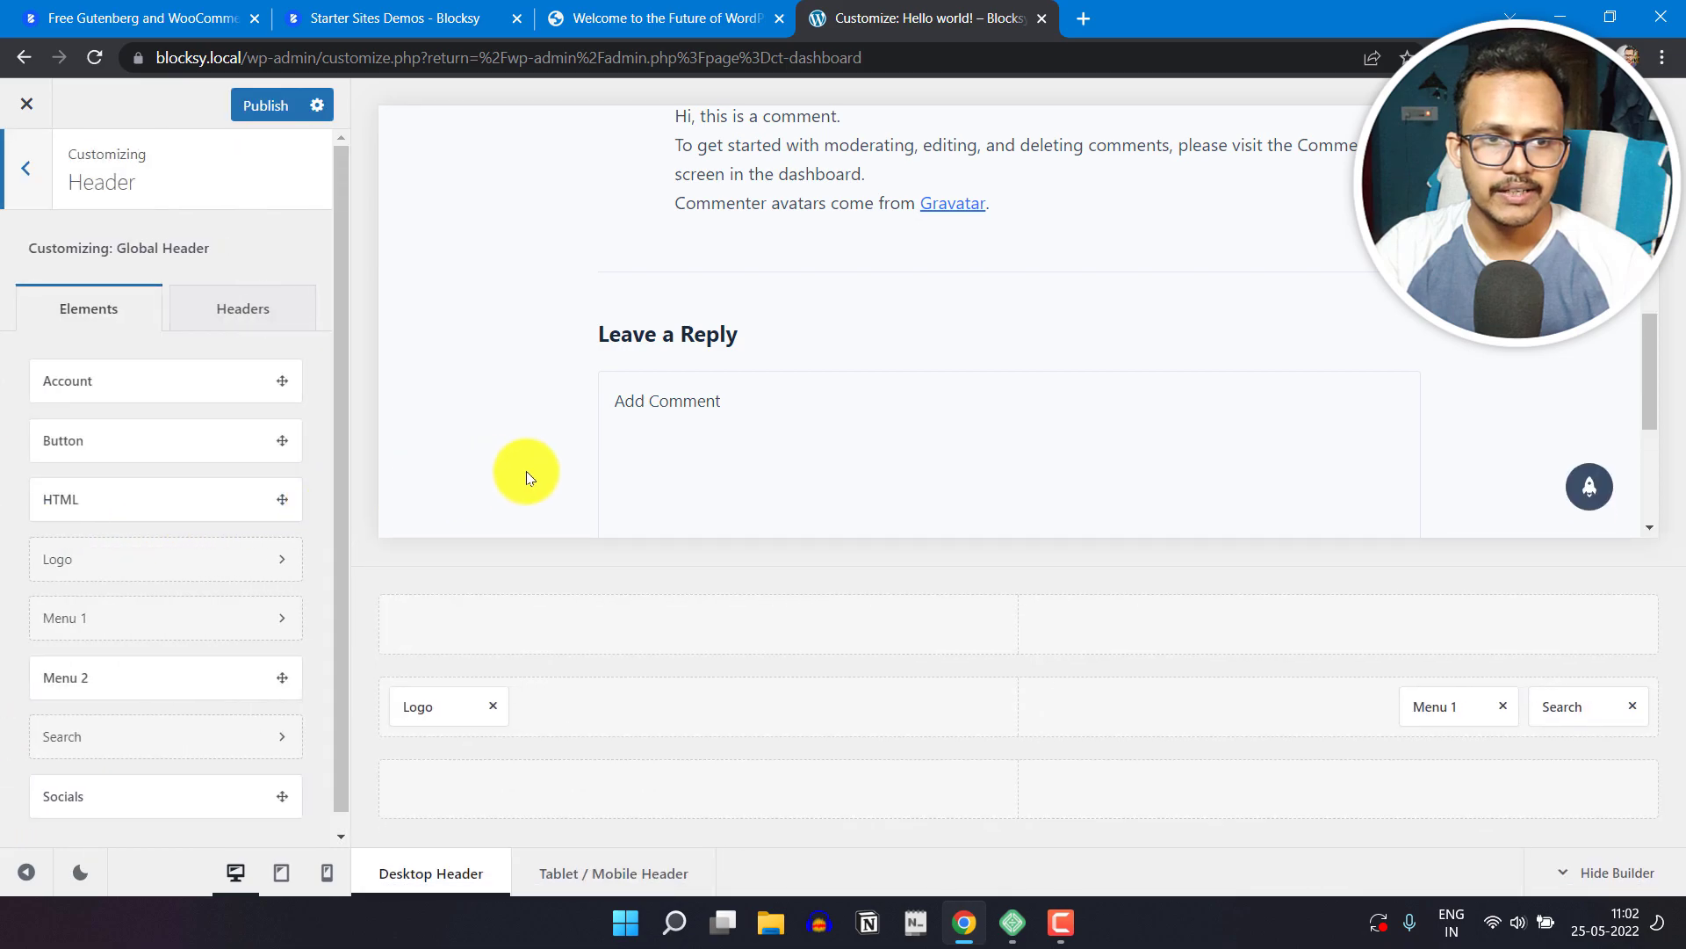
scroll(1126, 488, up, 5)
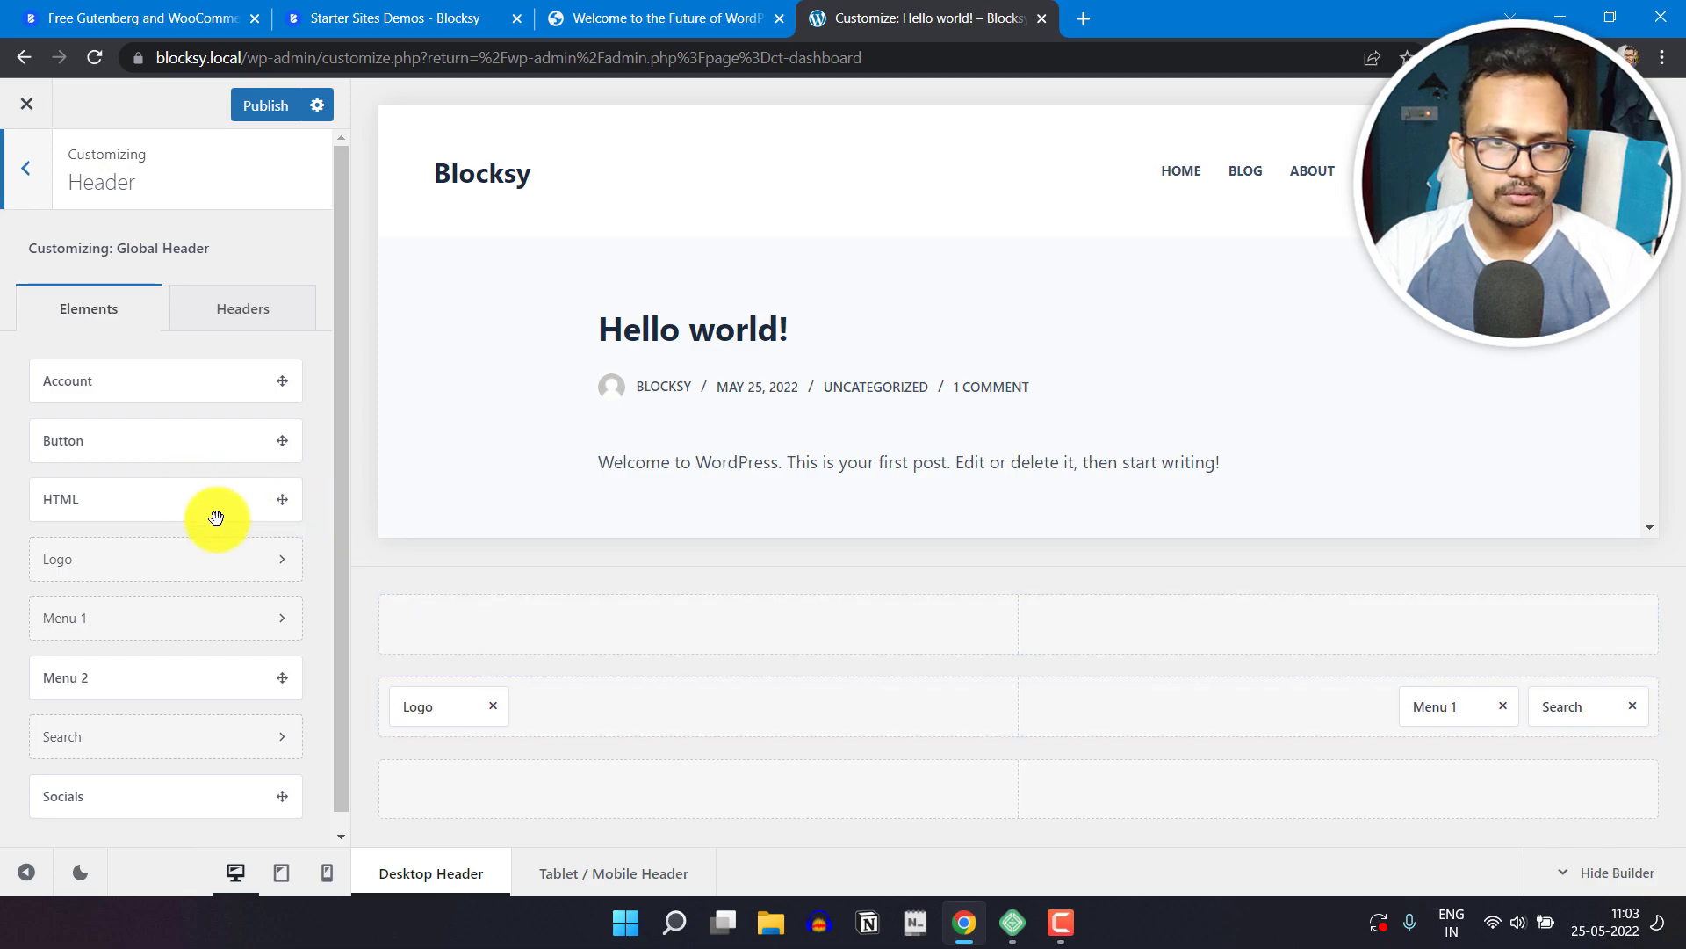
Step: Add the Socials element to the header's main row in front of Menu 1 and open its settings
scroll(138, 710, down, 1)
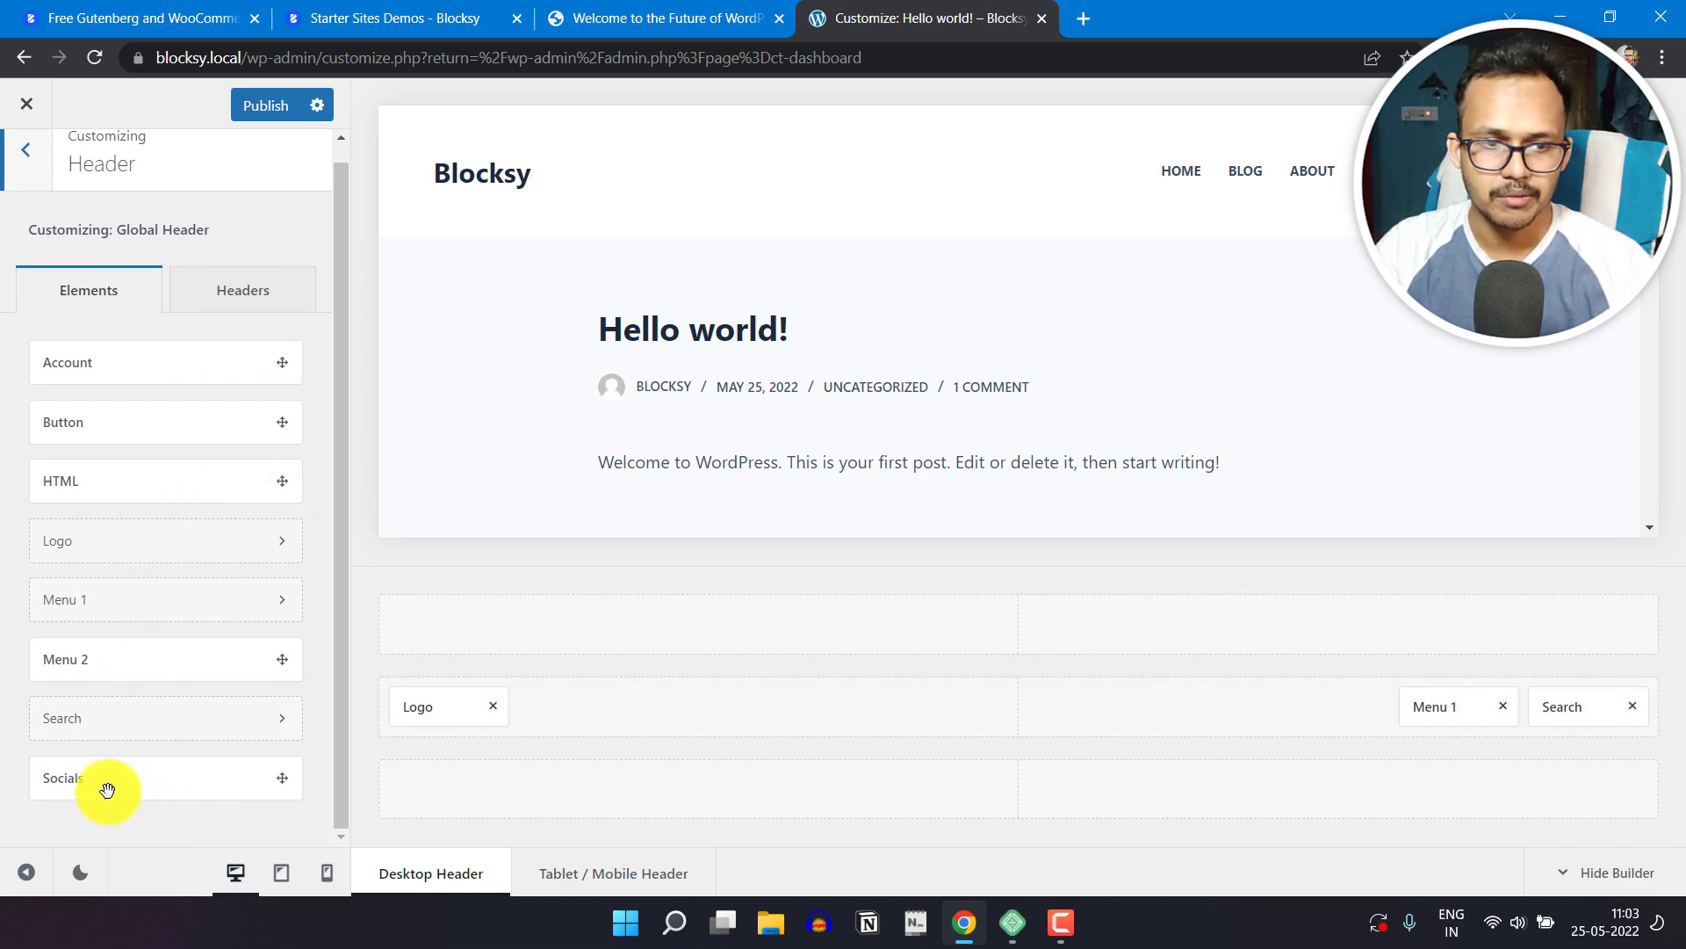
drag(103, 790, 1336, 721)
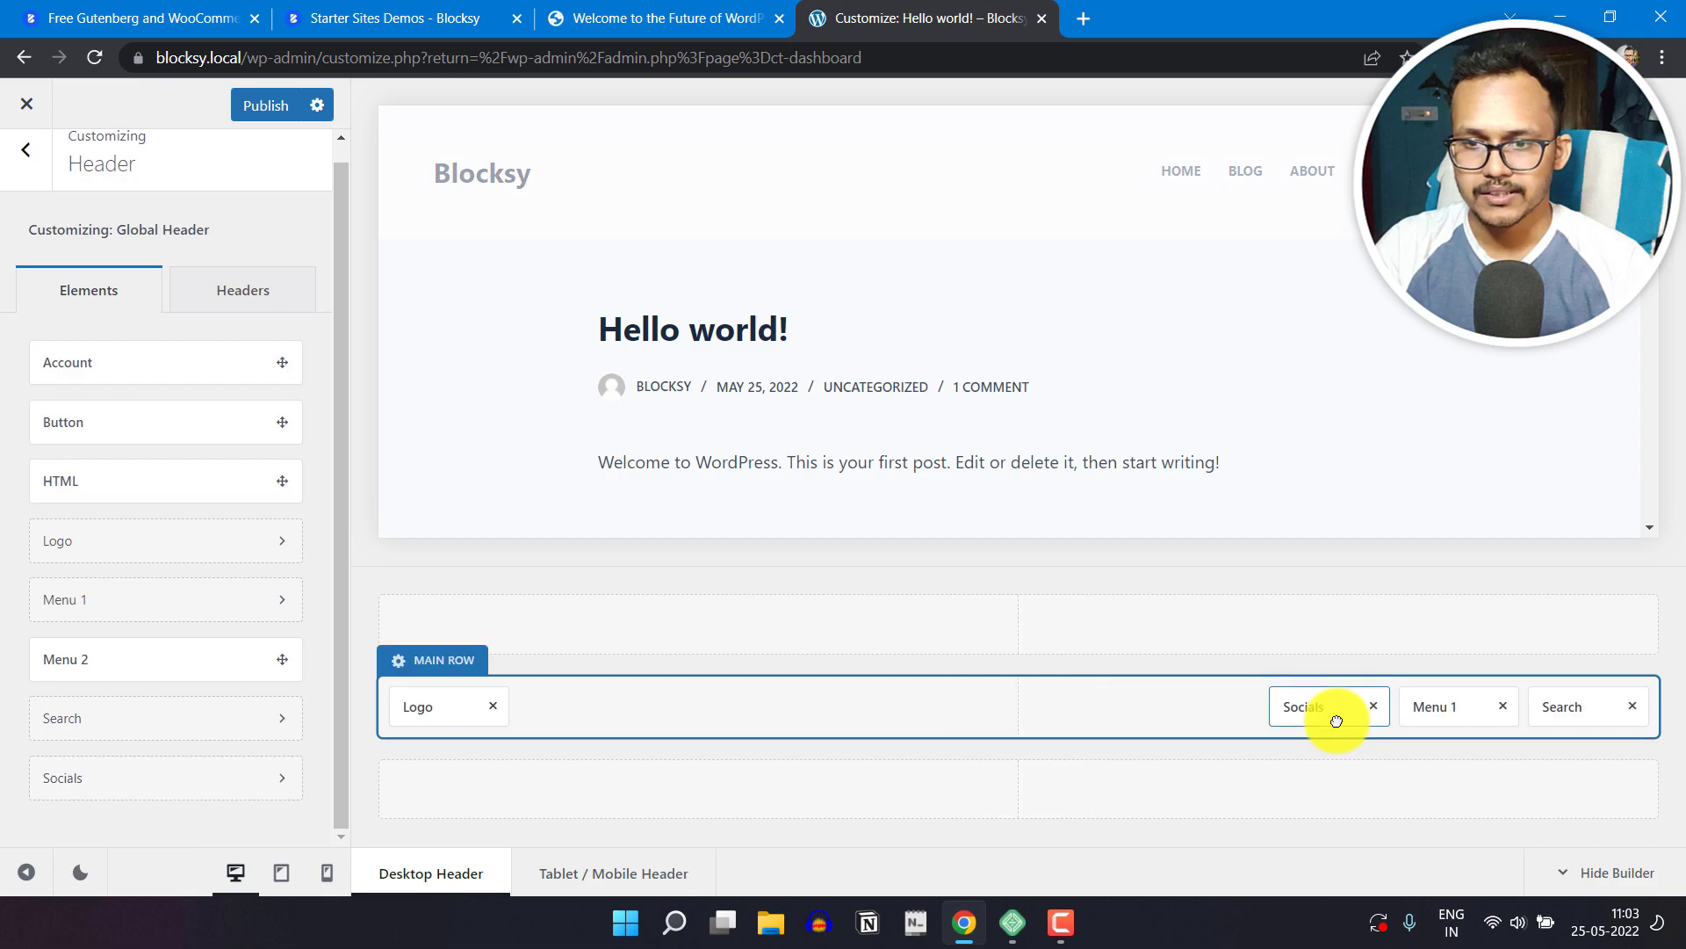
click(1274, 714)
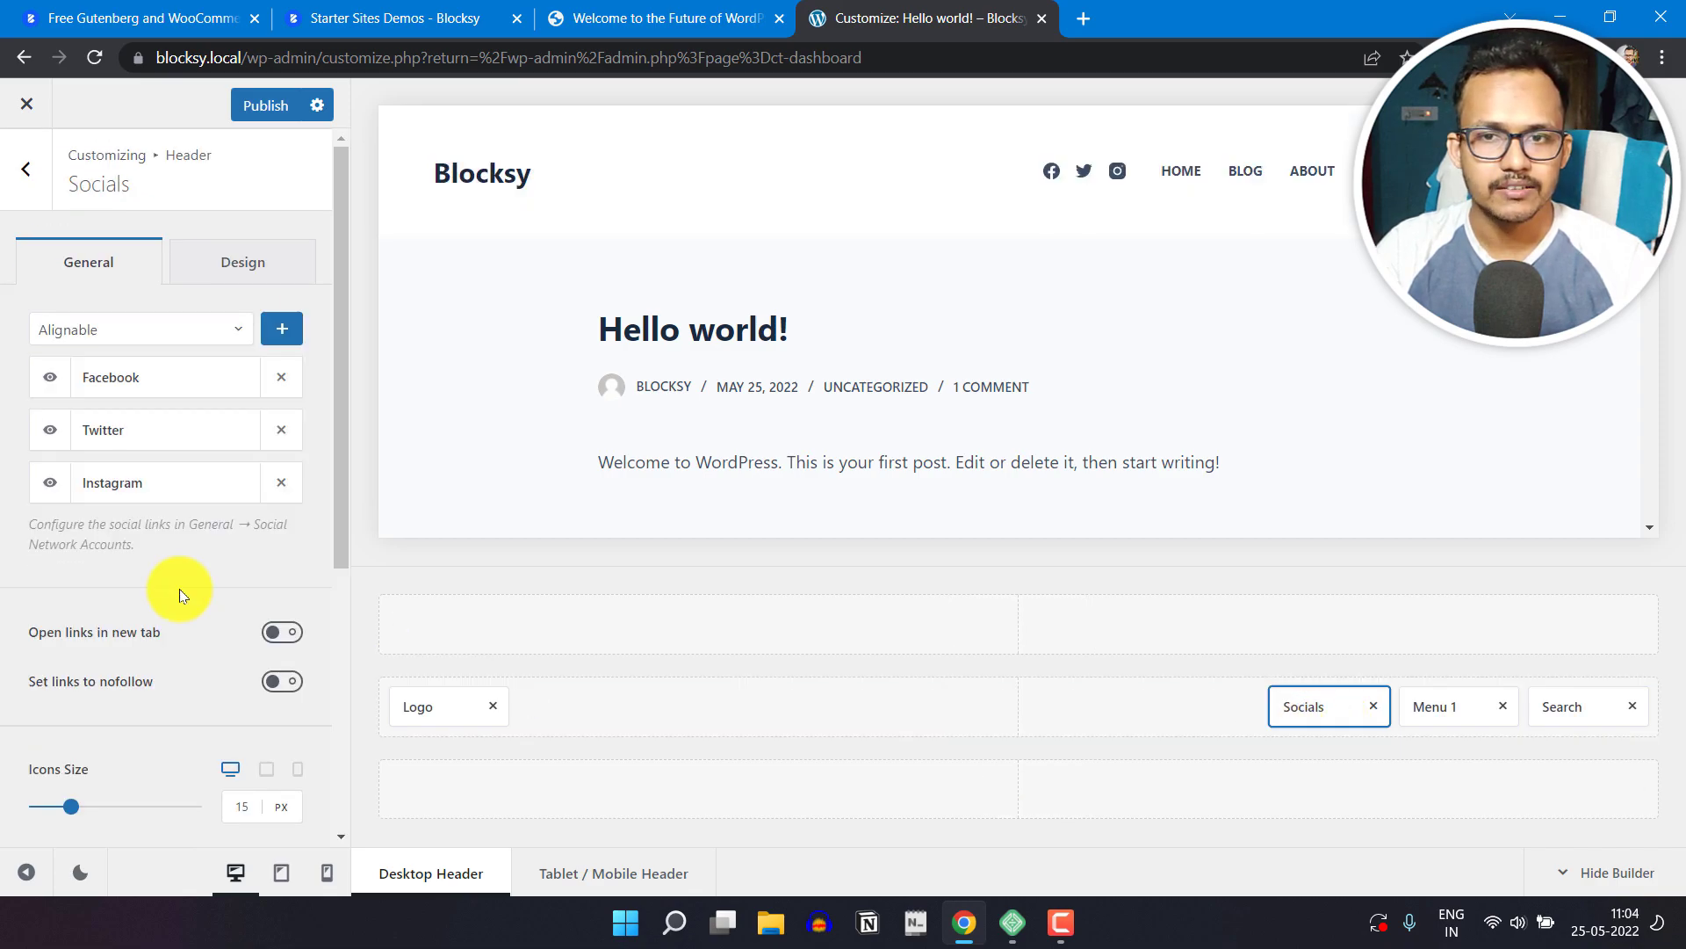
Step: Add LinkedIn to the header's social networks and make the social links open in a new tab
click(188, 330)
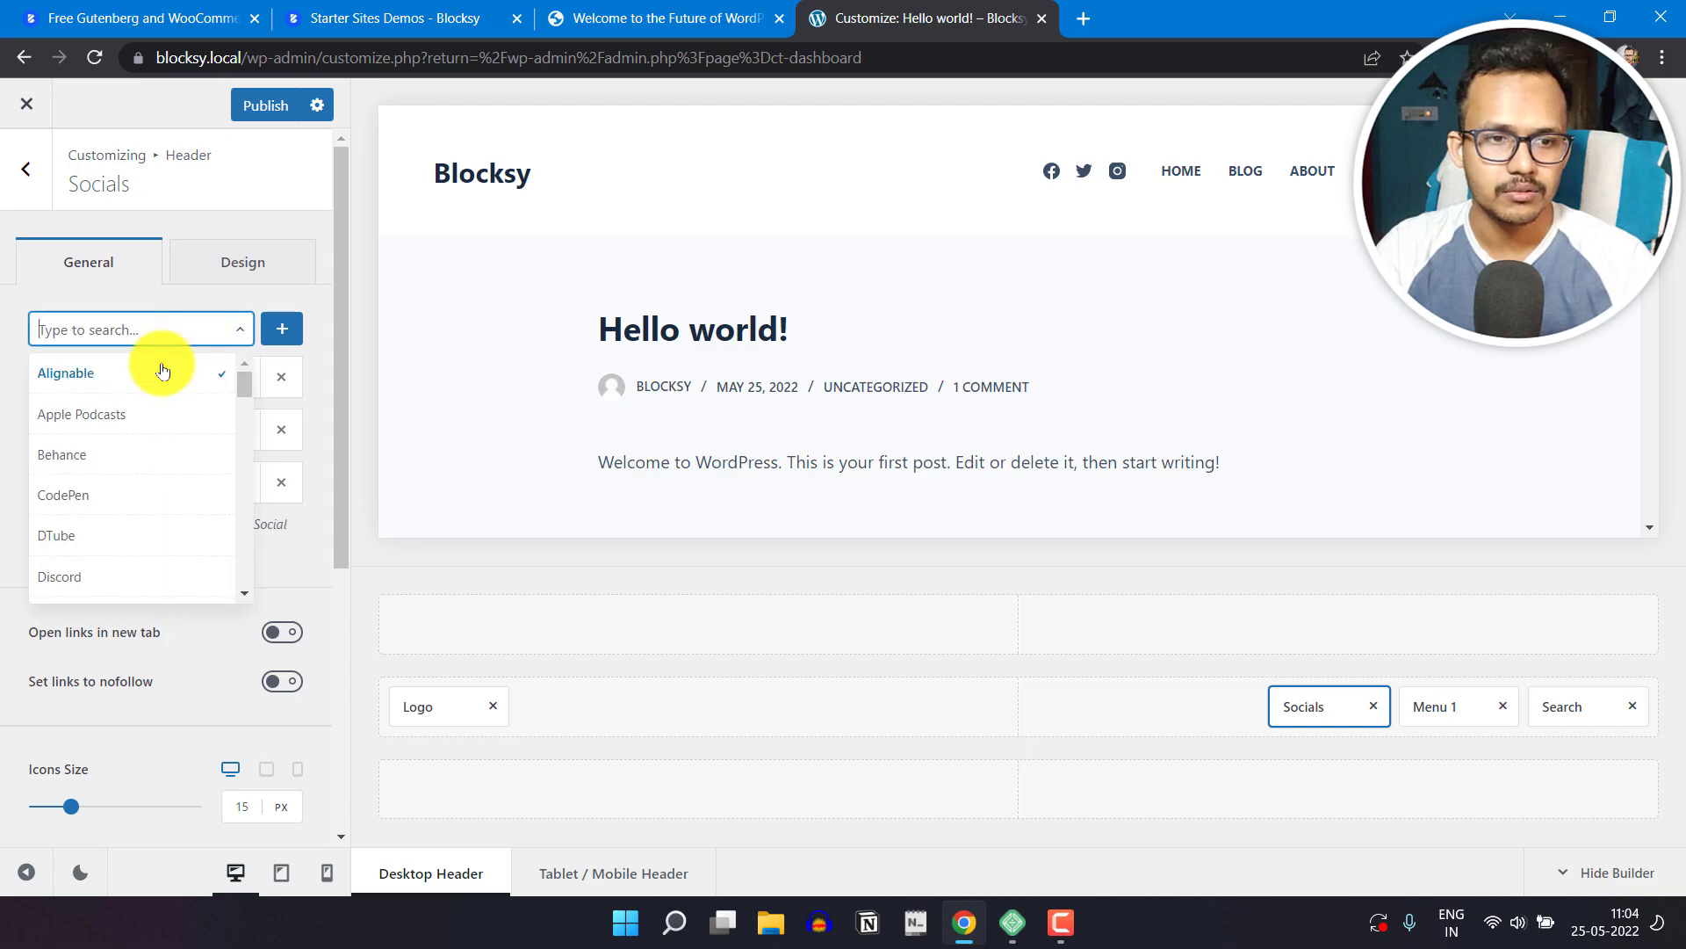
scroll(121, 517, down, 5)
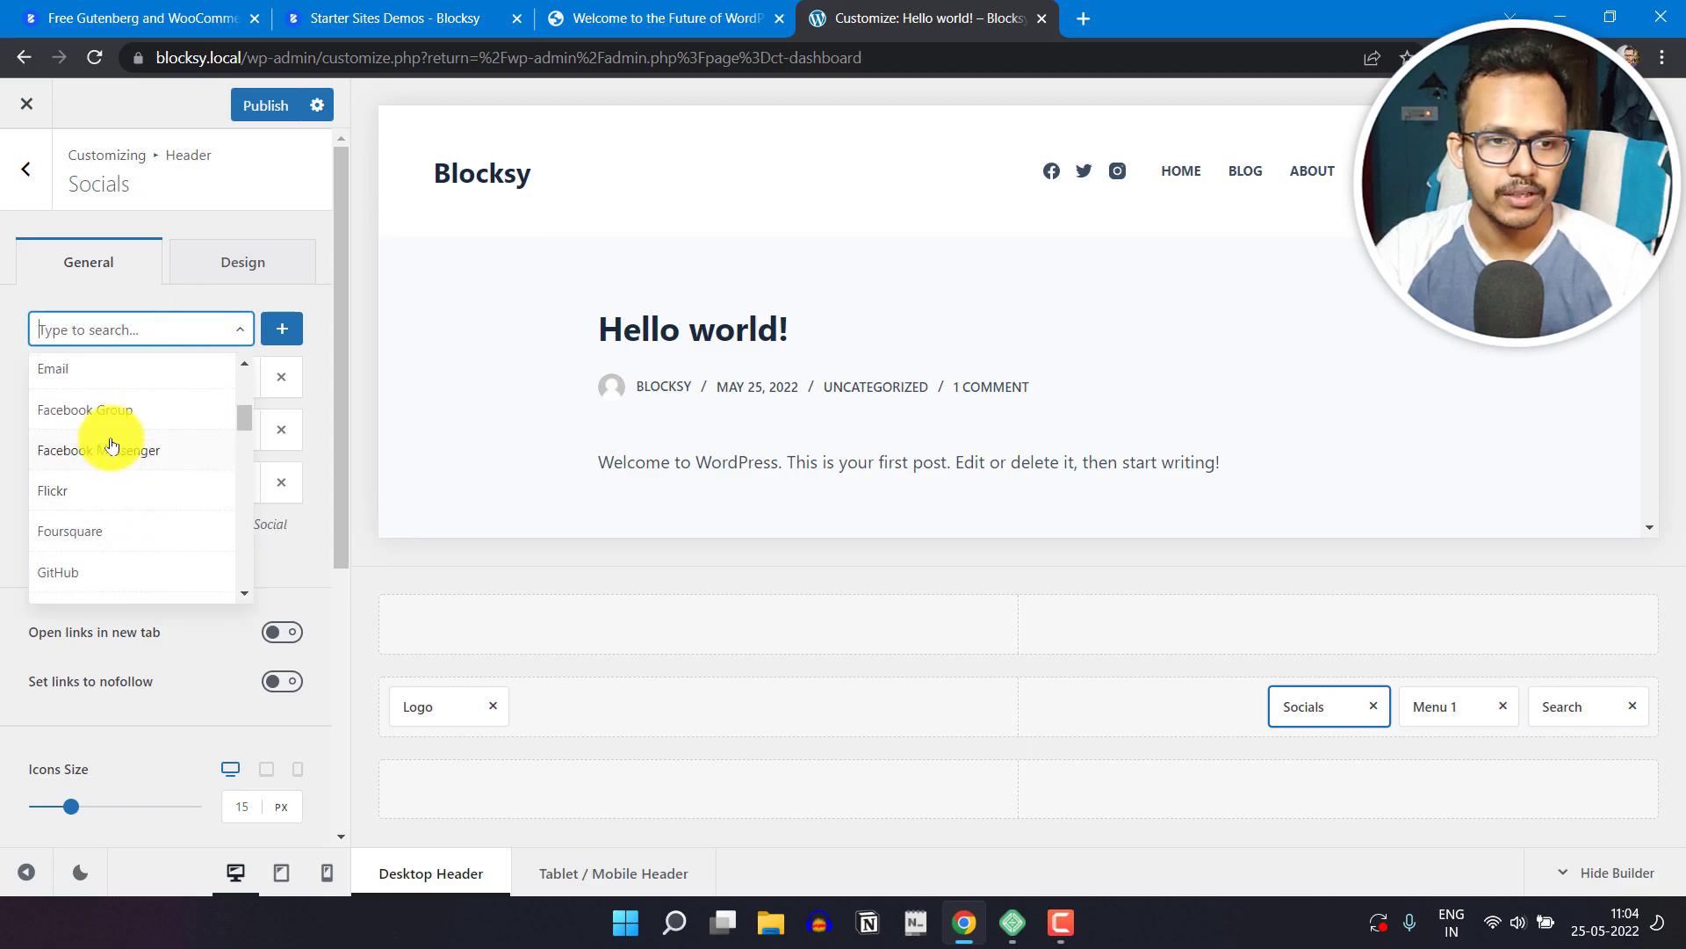
scroll(100, 541, down, 3)
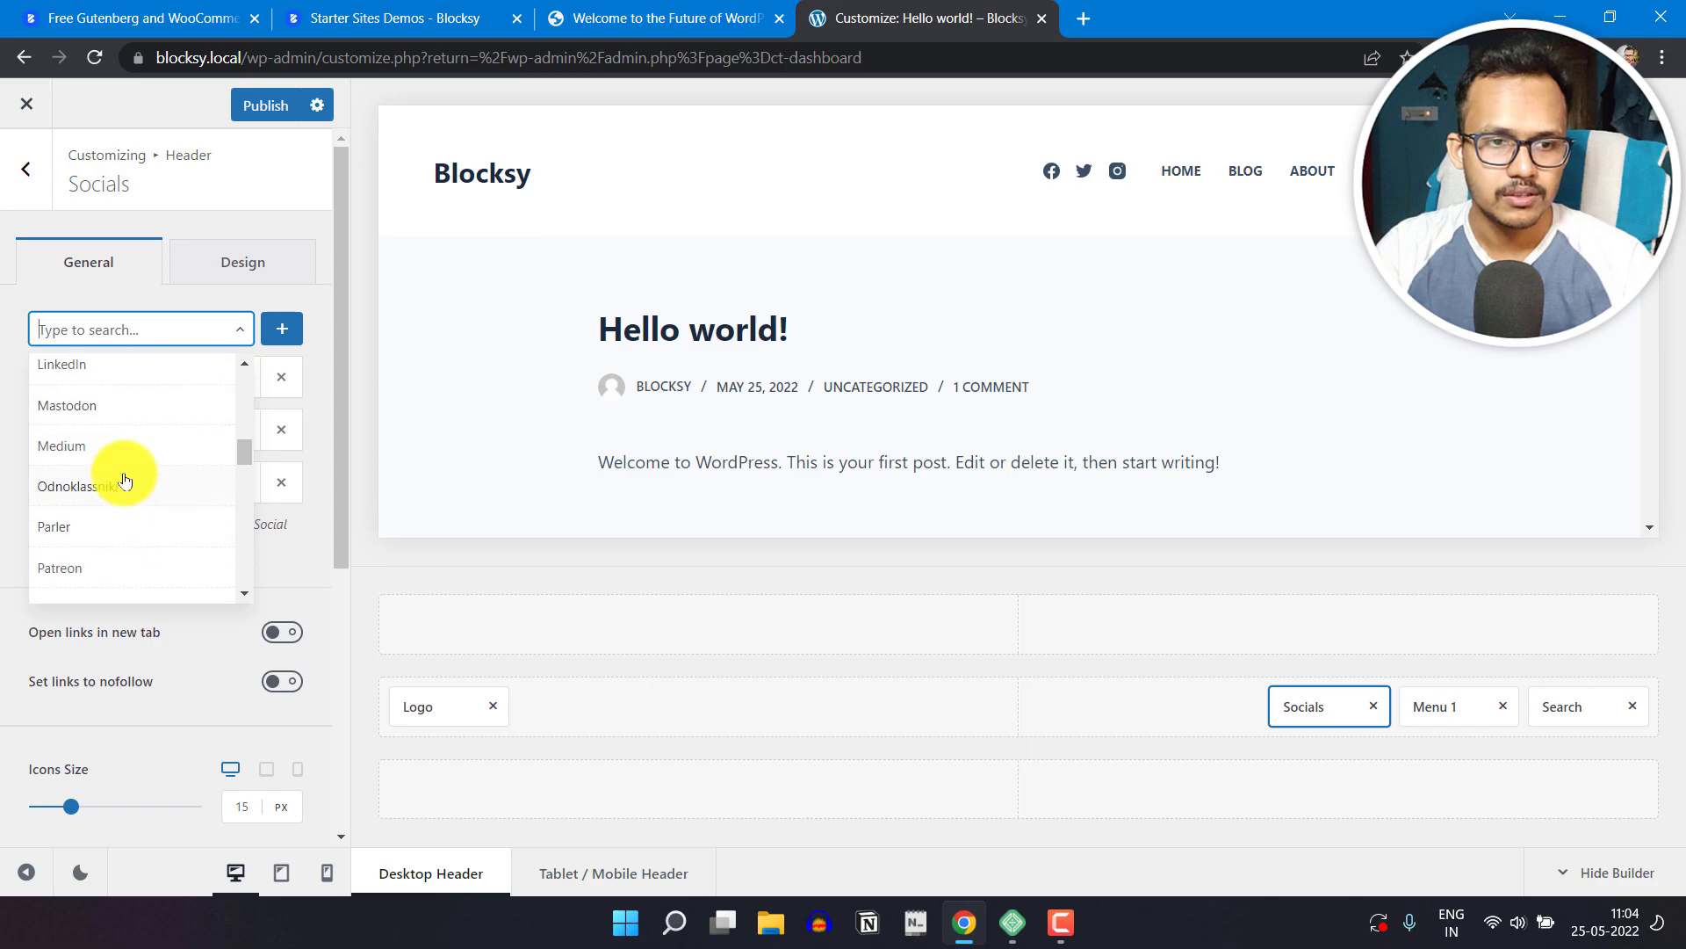
click(97, 378)
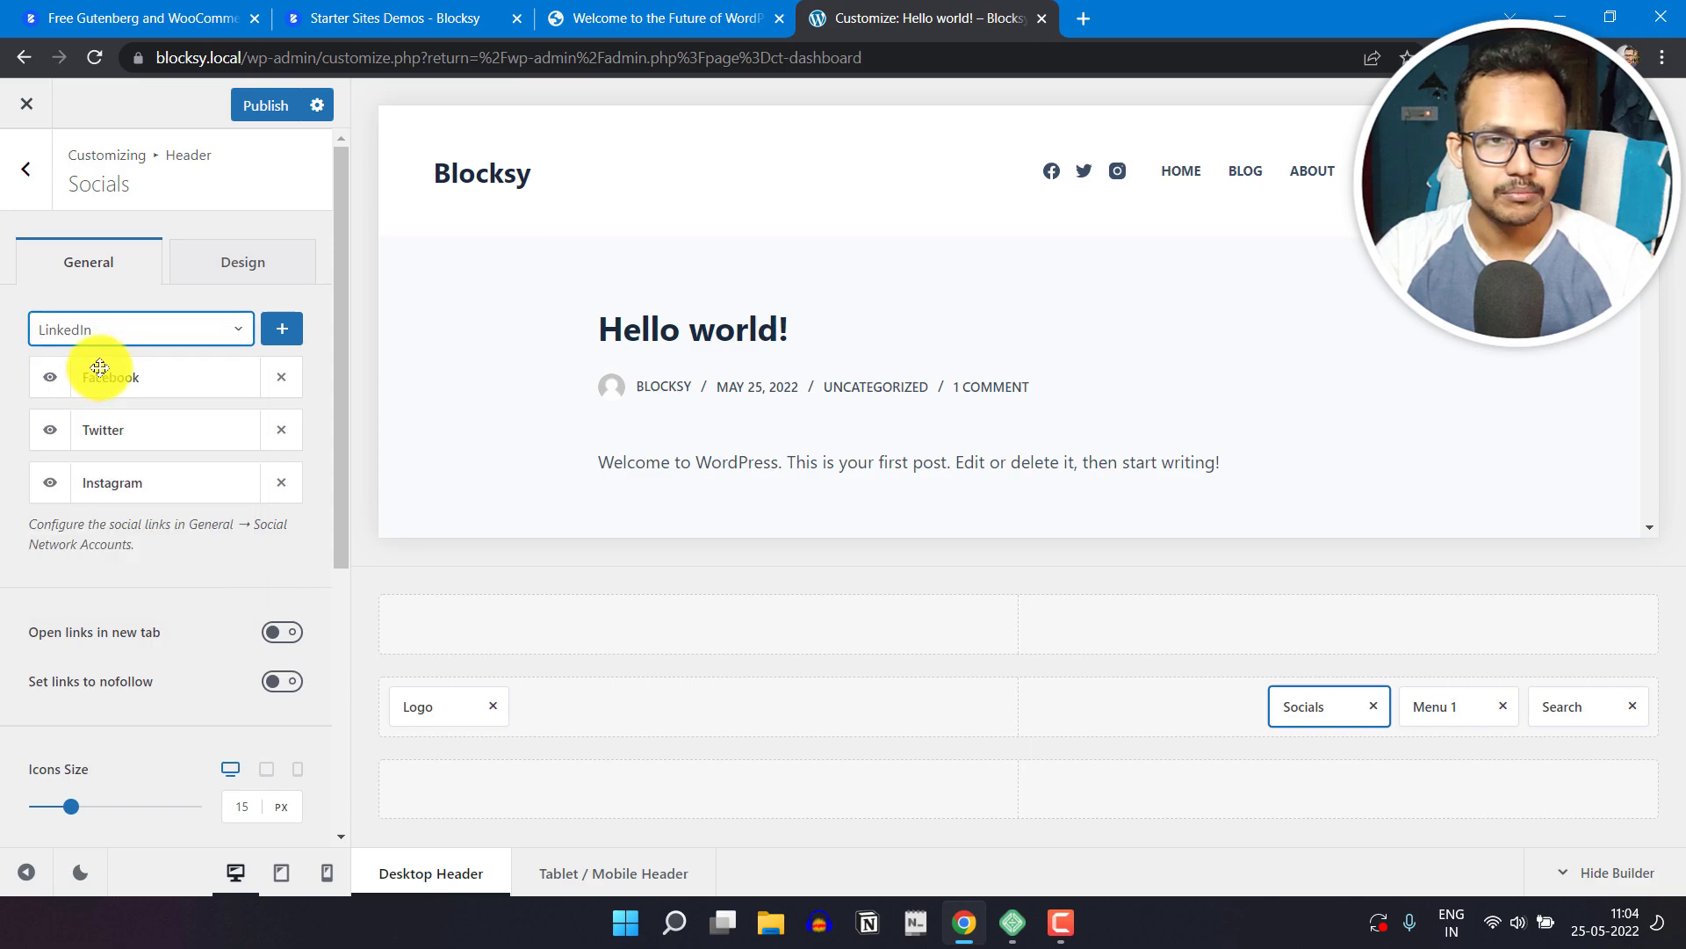
click(280, 330)
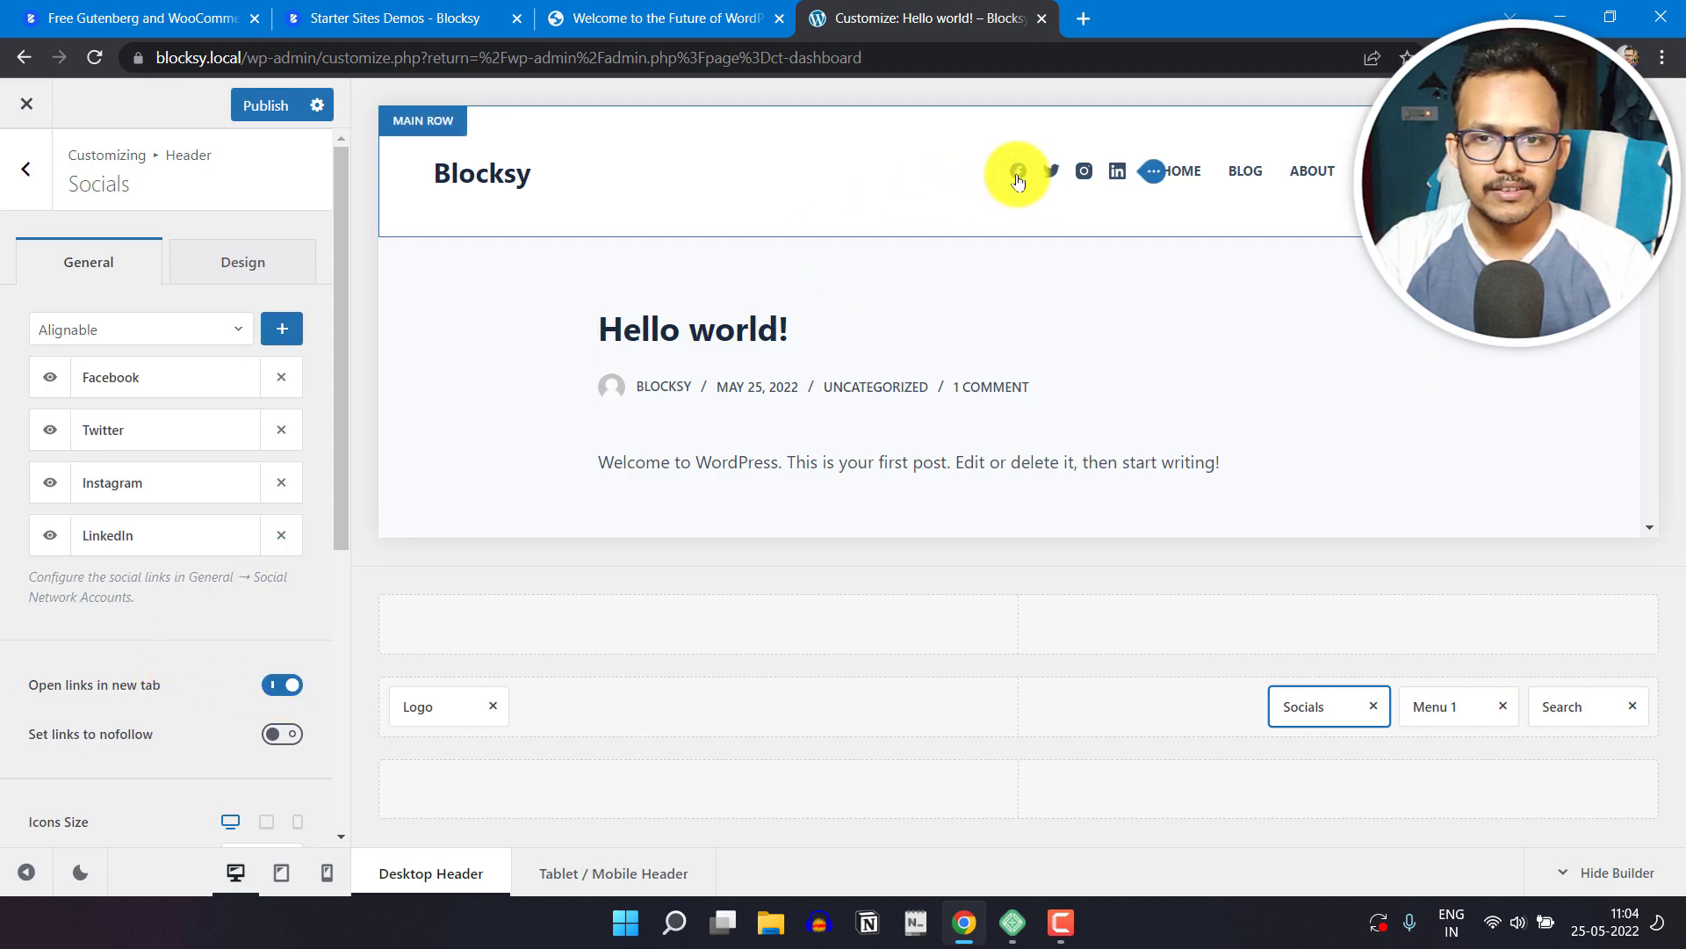
Step: Open Social Network Accounts in the General options and review the link fields available for each network
click(24, 182)
click(26, 167)
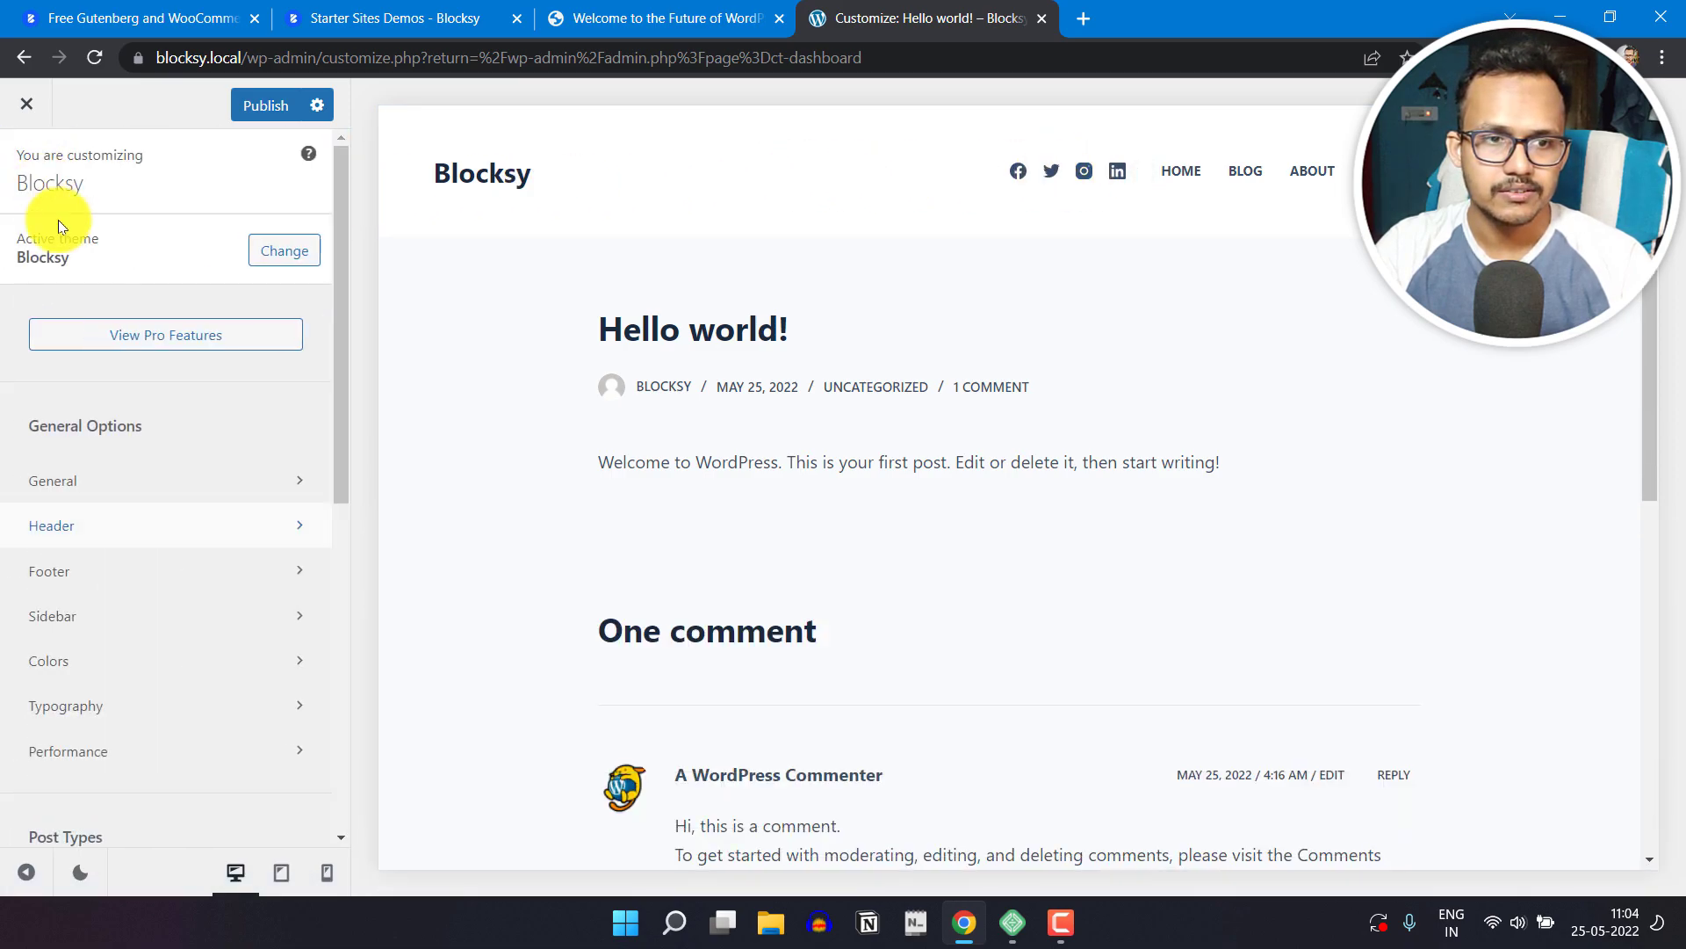
click(75, 481)
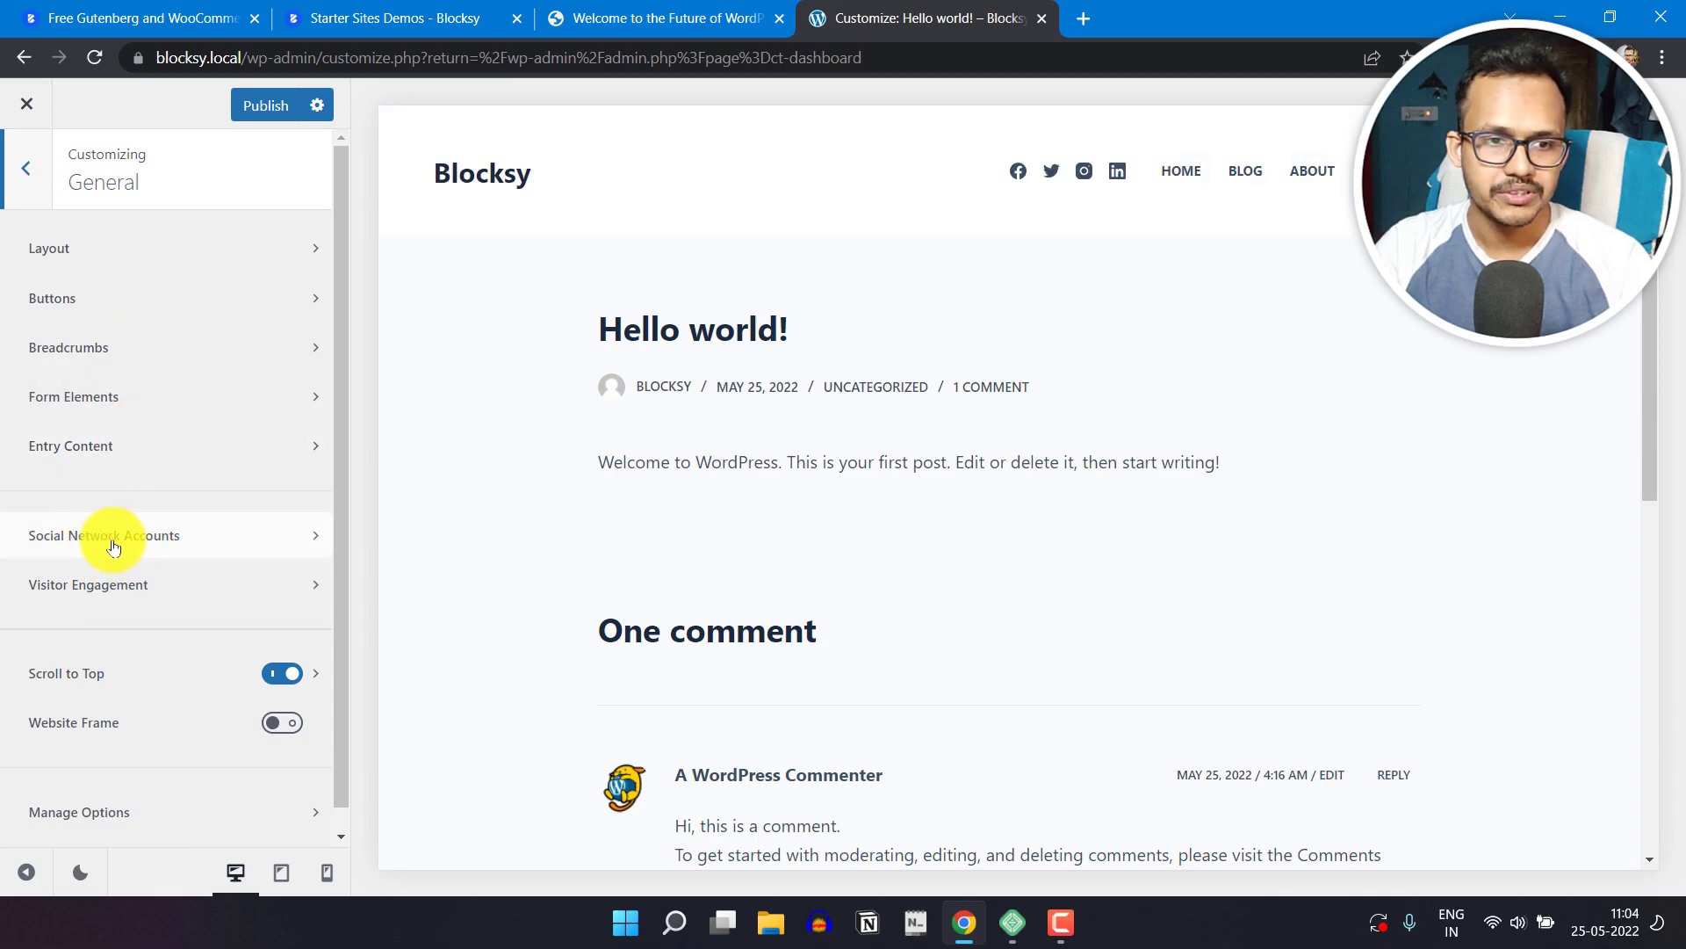
click(148, 540)
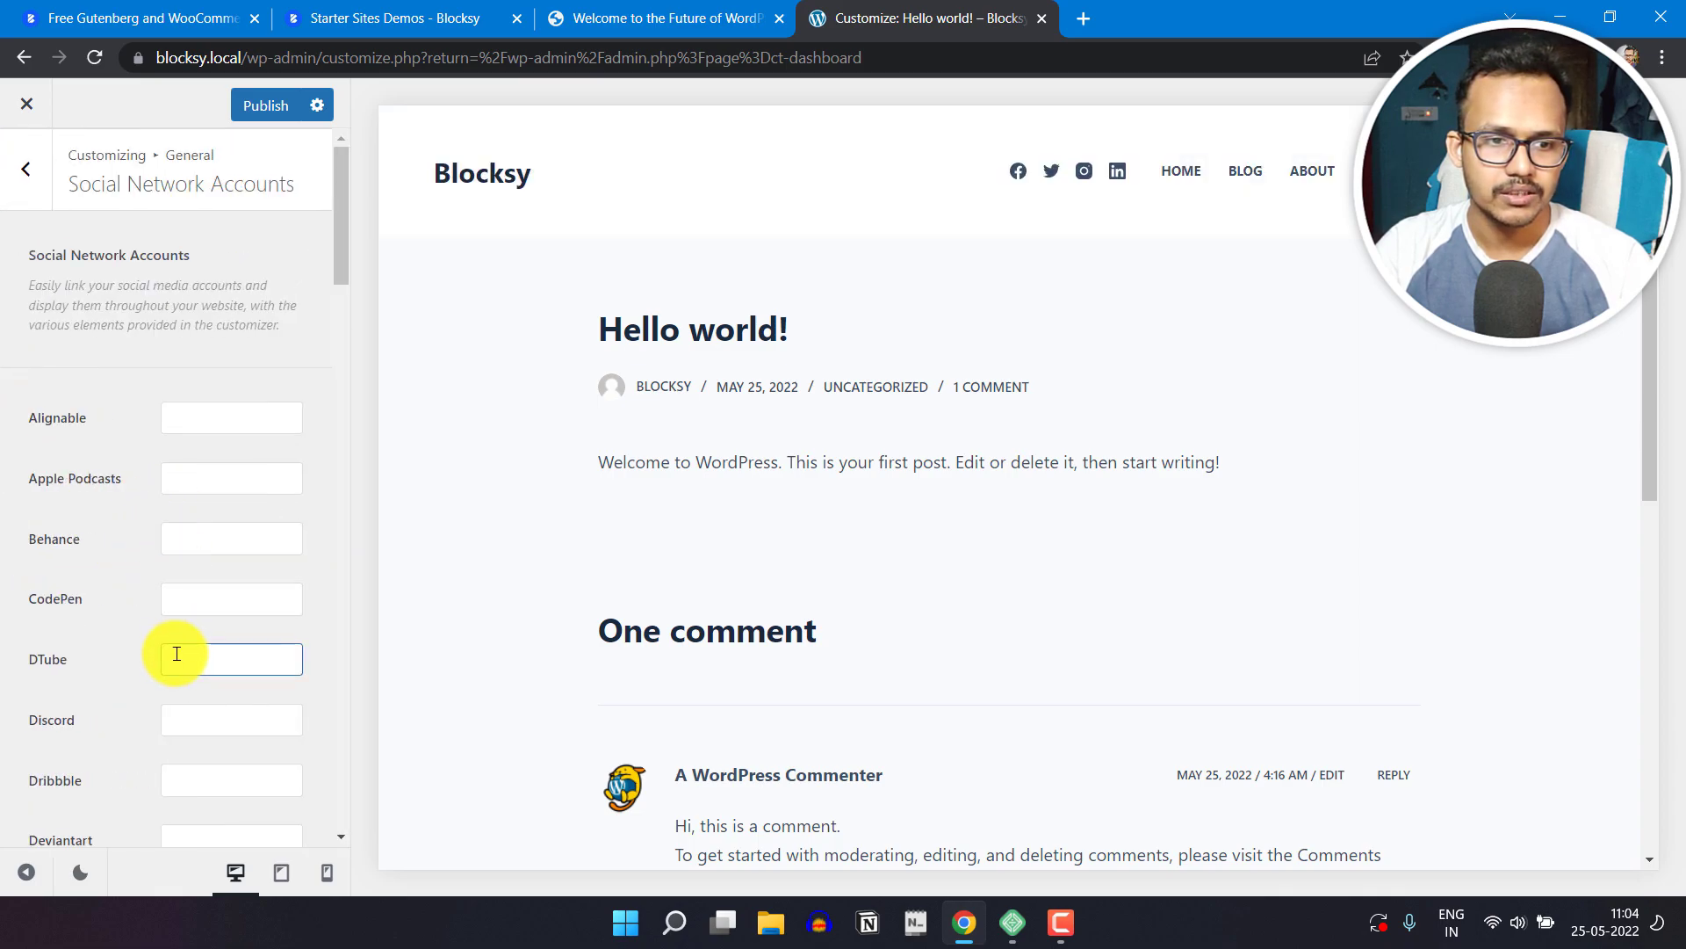
scroll(174, 655, down, 15)
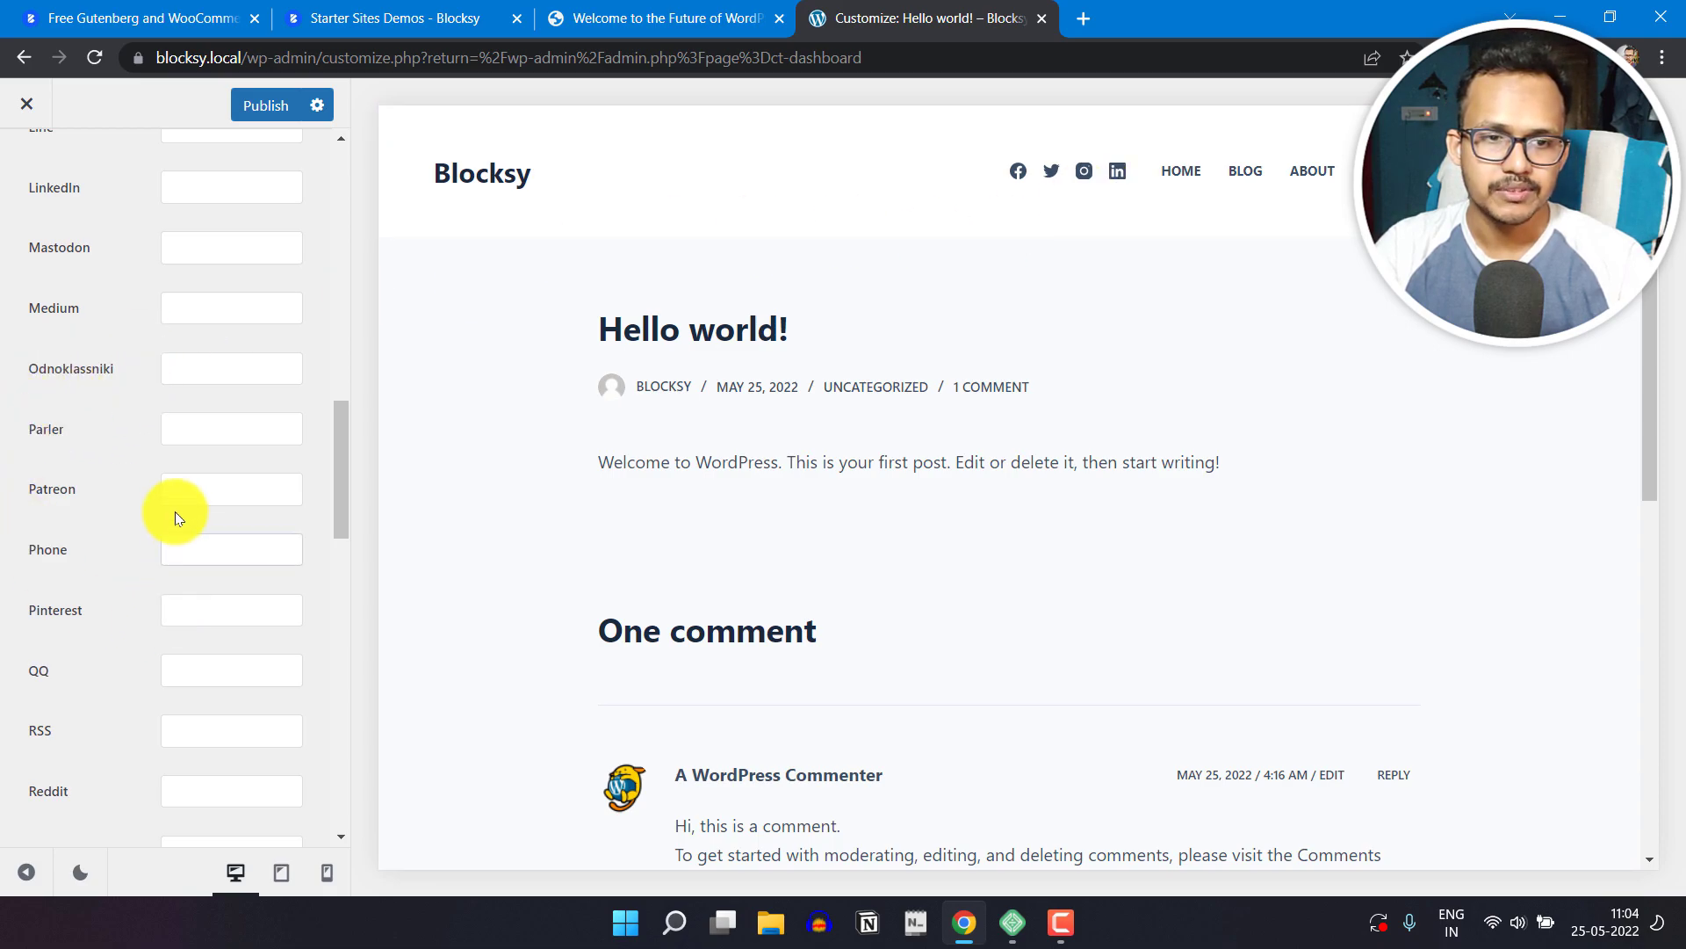
scroll(176, 615, up, 5)
scroll(173, 650, up, 8)
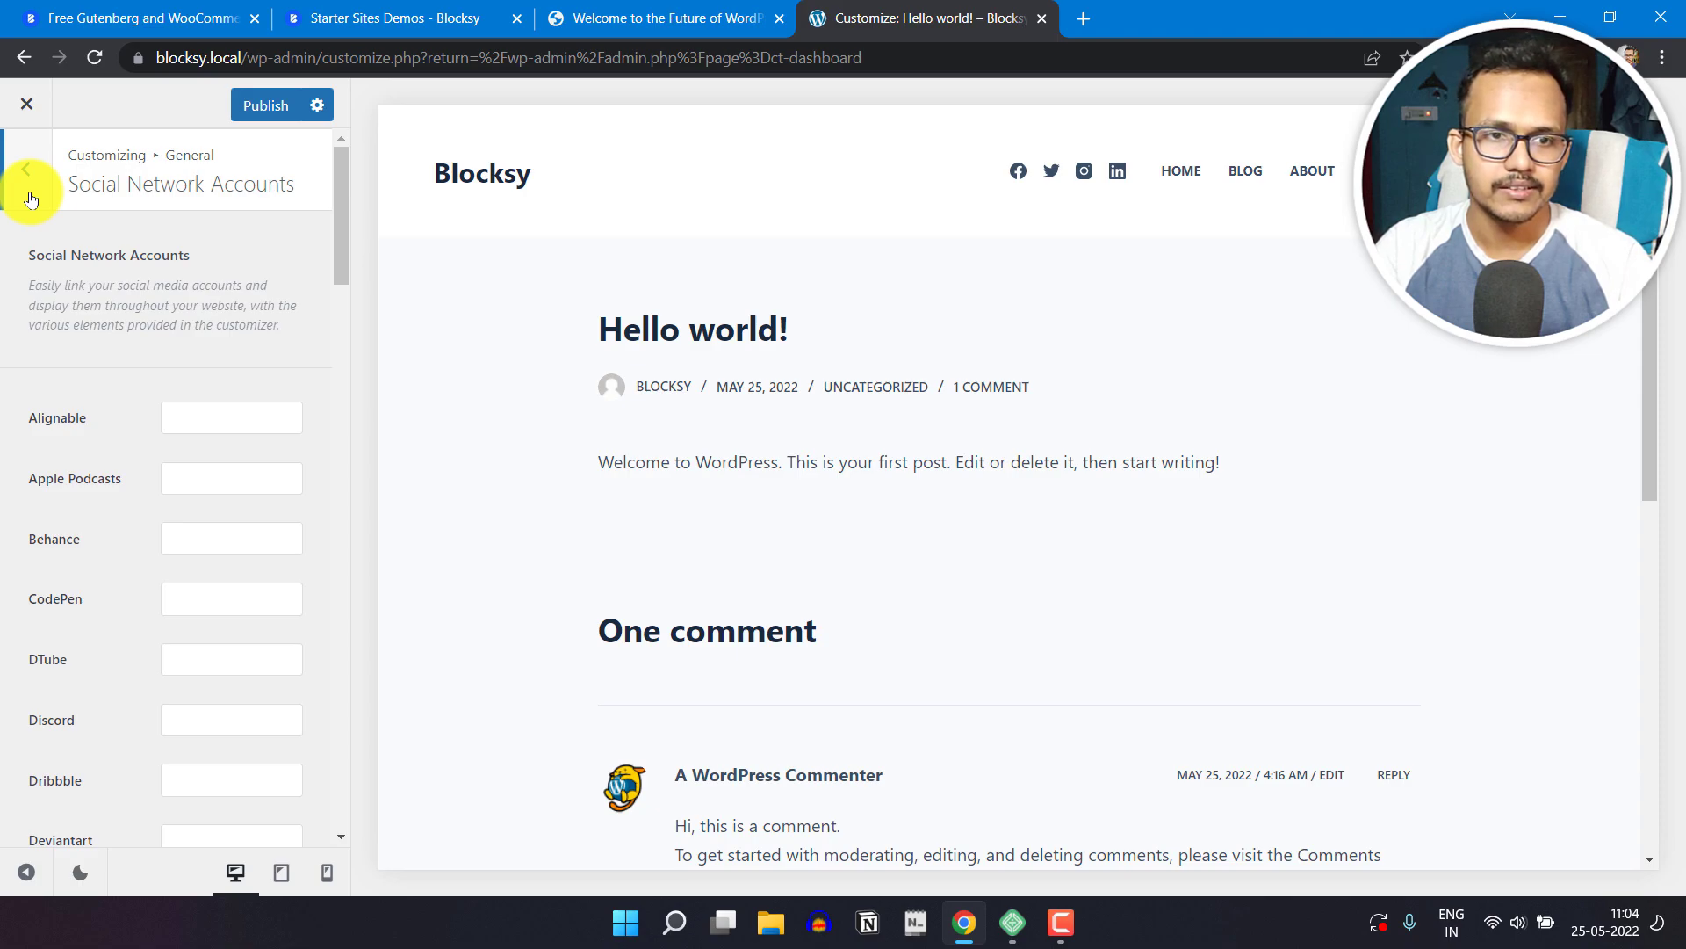
Step: Return to the header's Socials element and open its design options
click(29, 184)
click(30, 199)
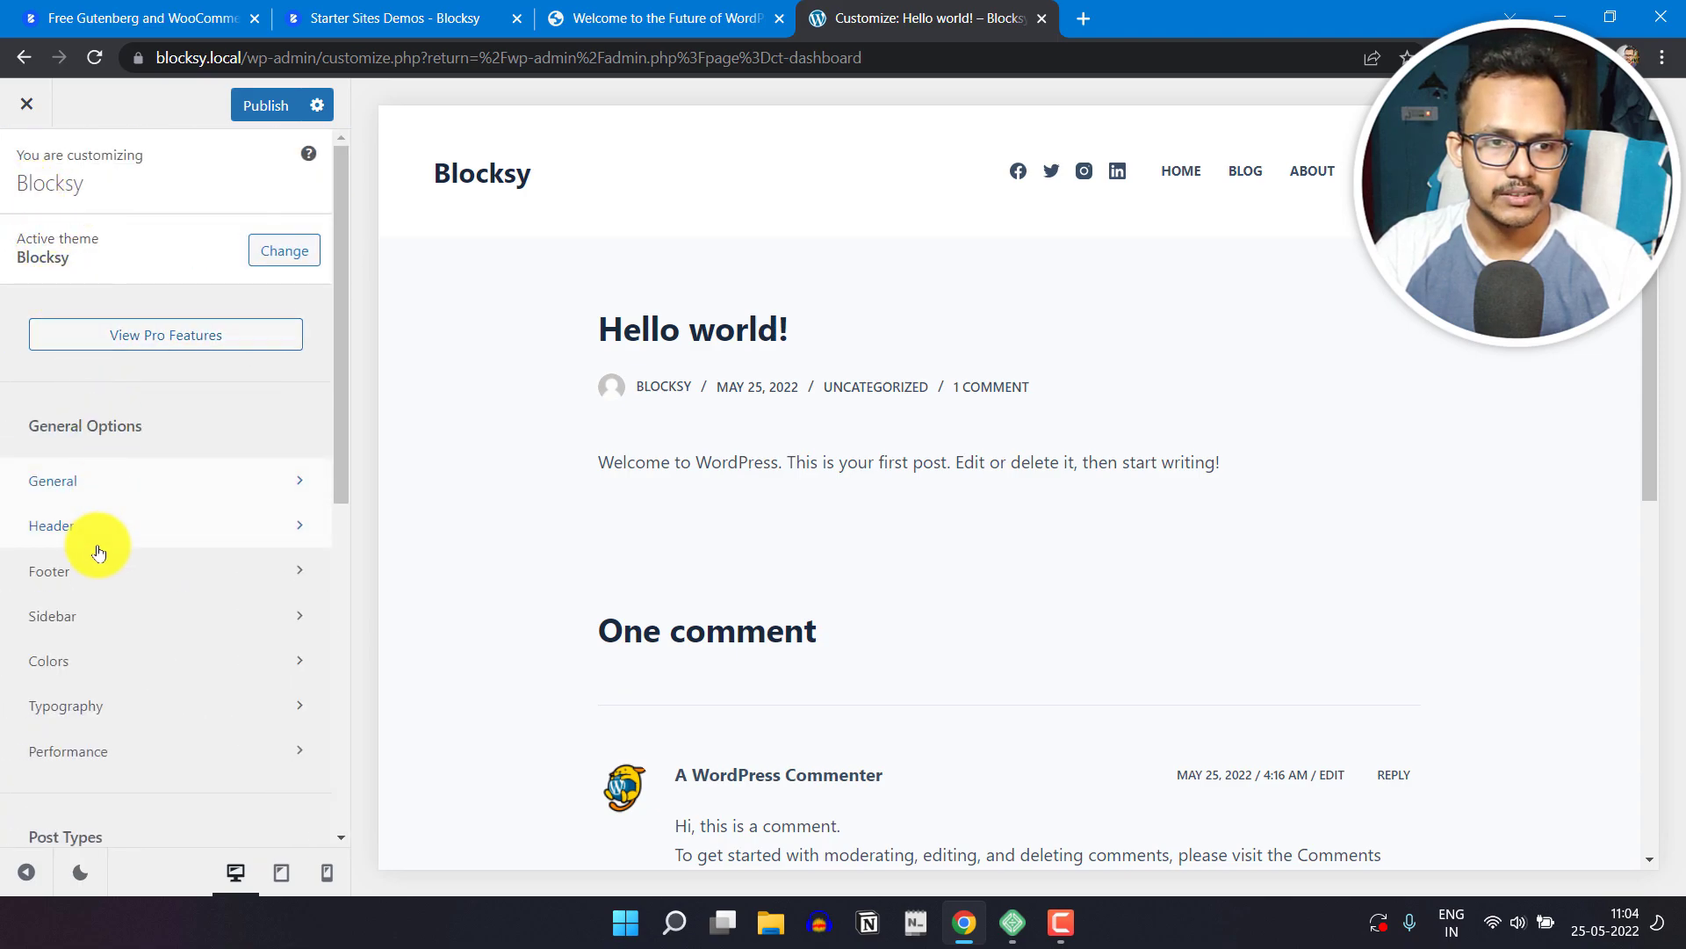
click(111, 520)
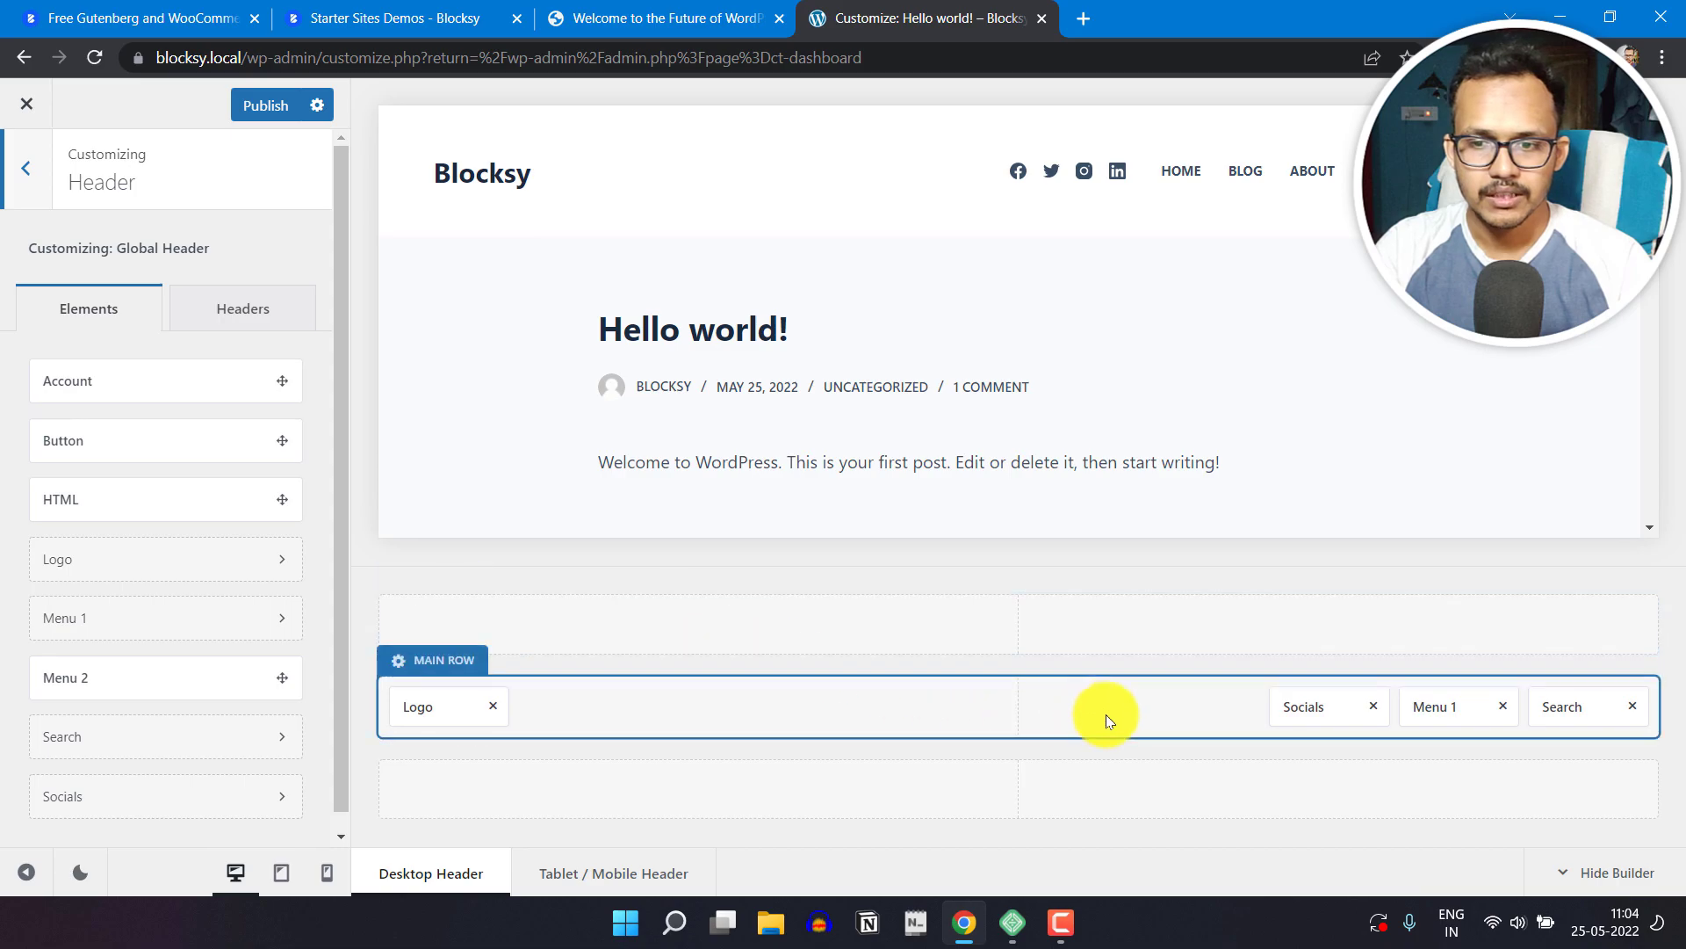
click(1289, 706)
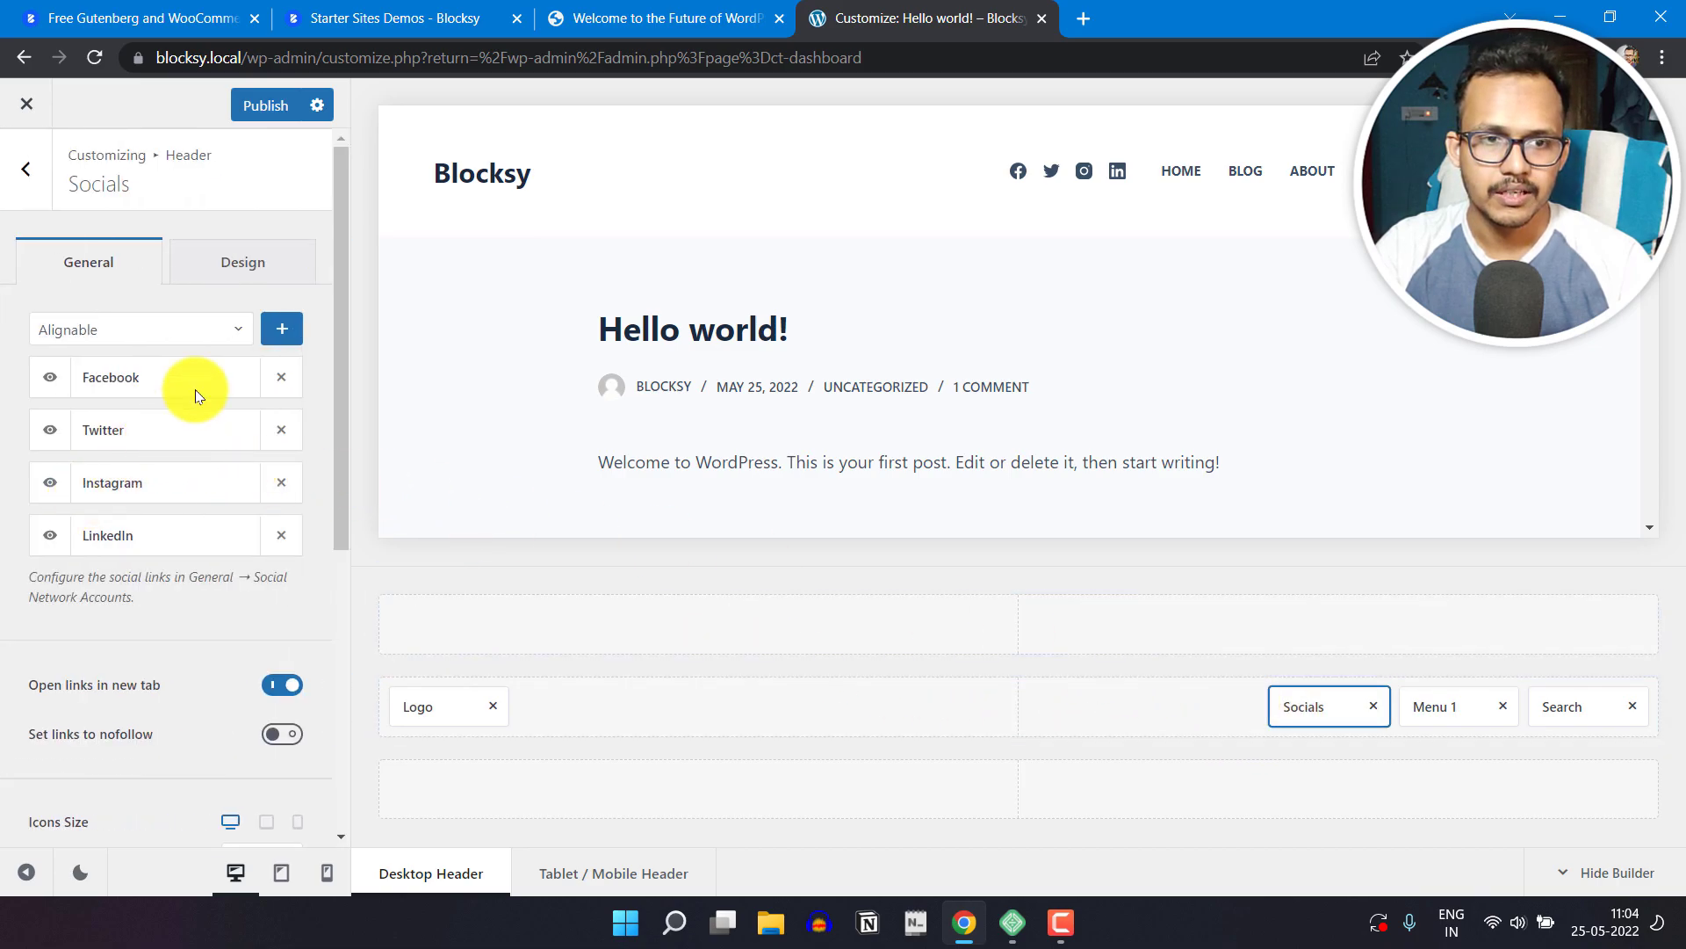
click(250, 268)
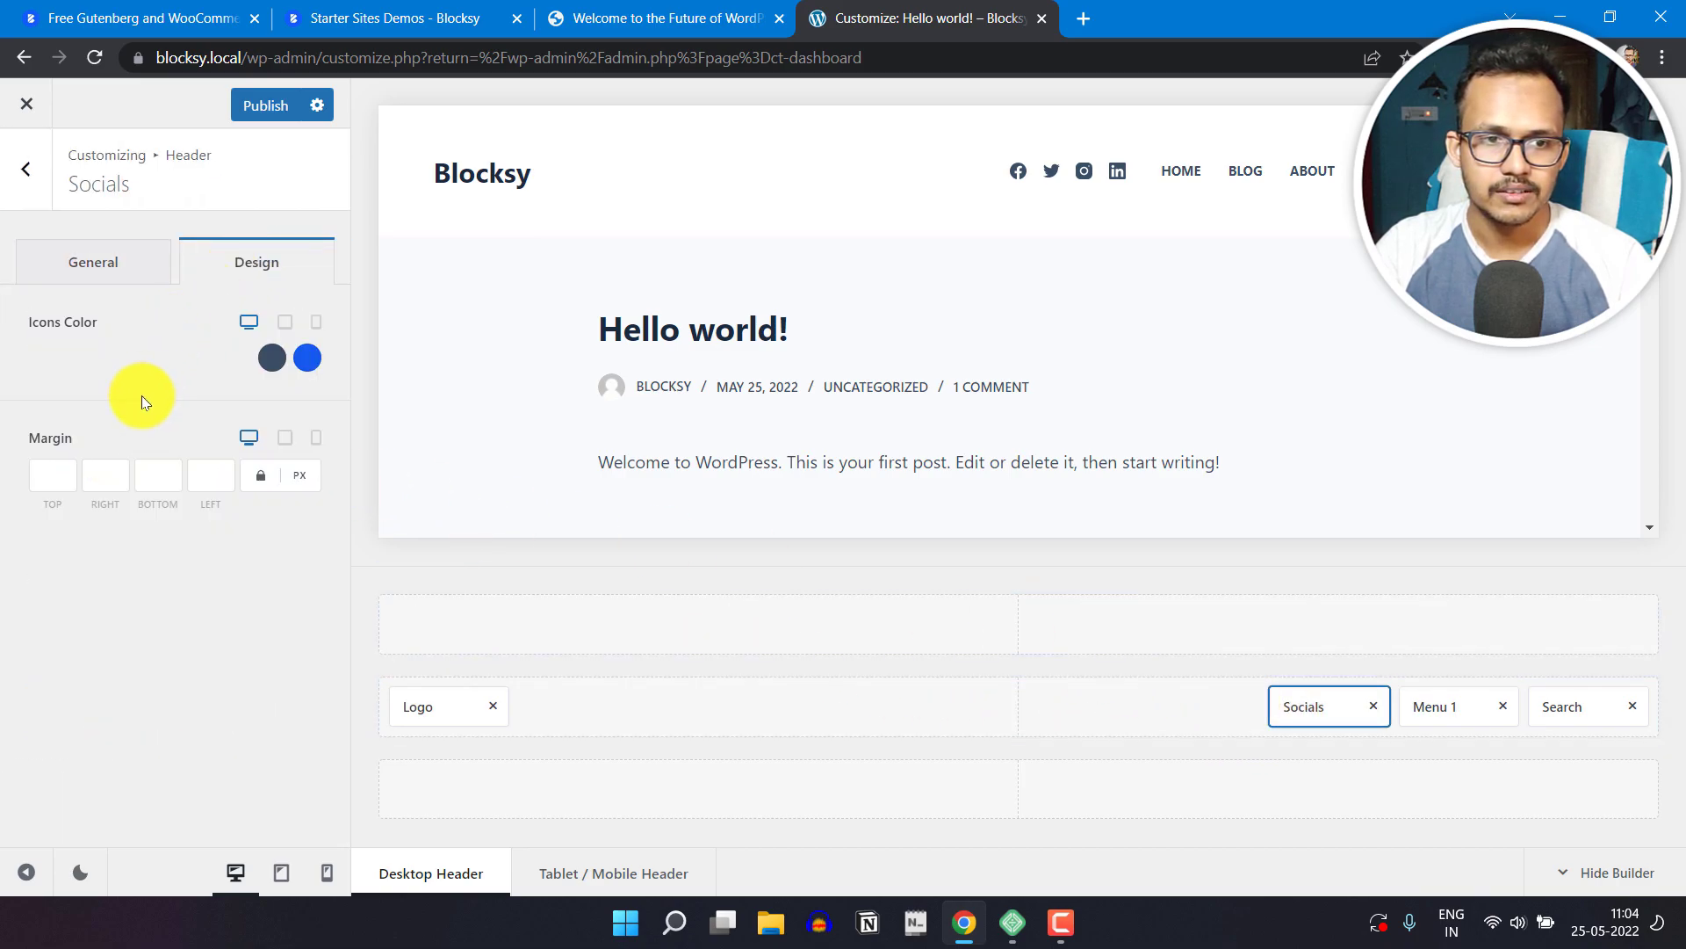
Step: Try #f73d00 and #f7007a as the social icons' initial color, restore the #3A4F66 swatch and return to the header elements
click(272, 361)
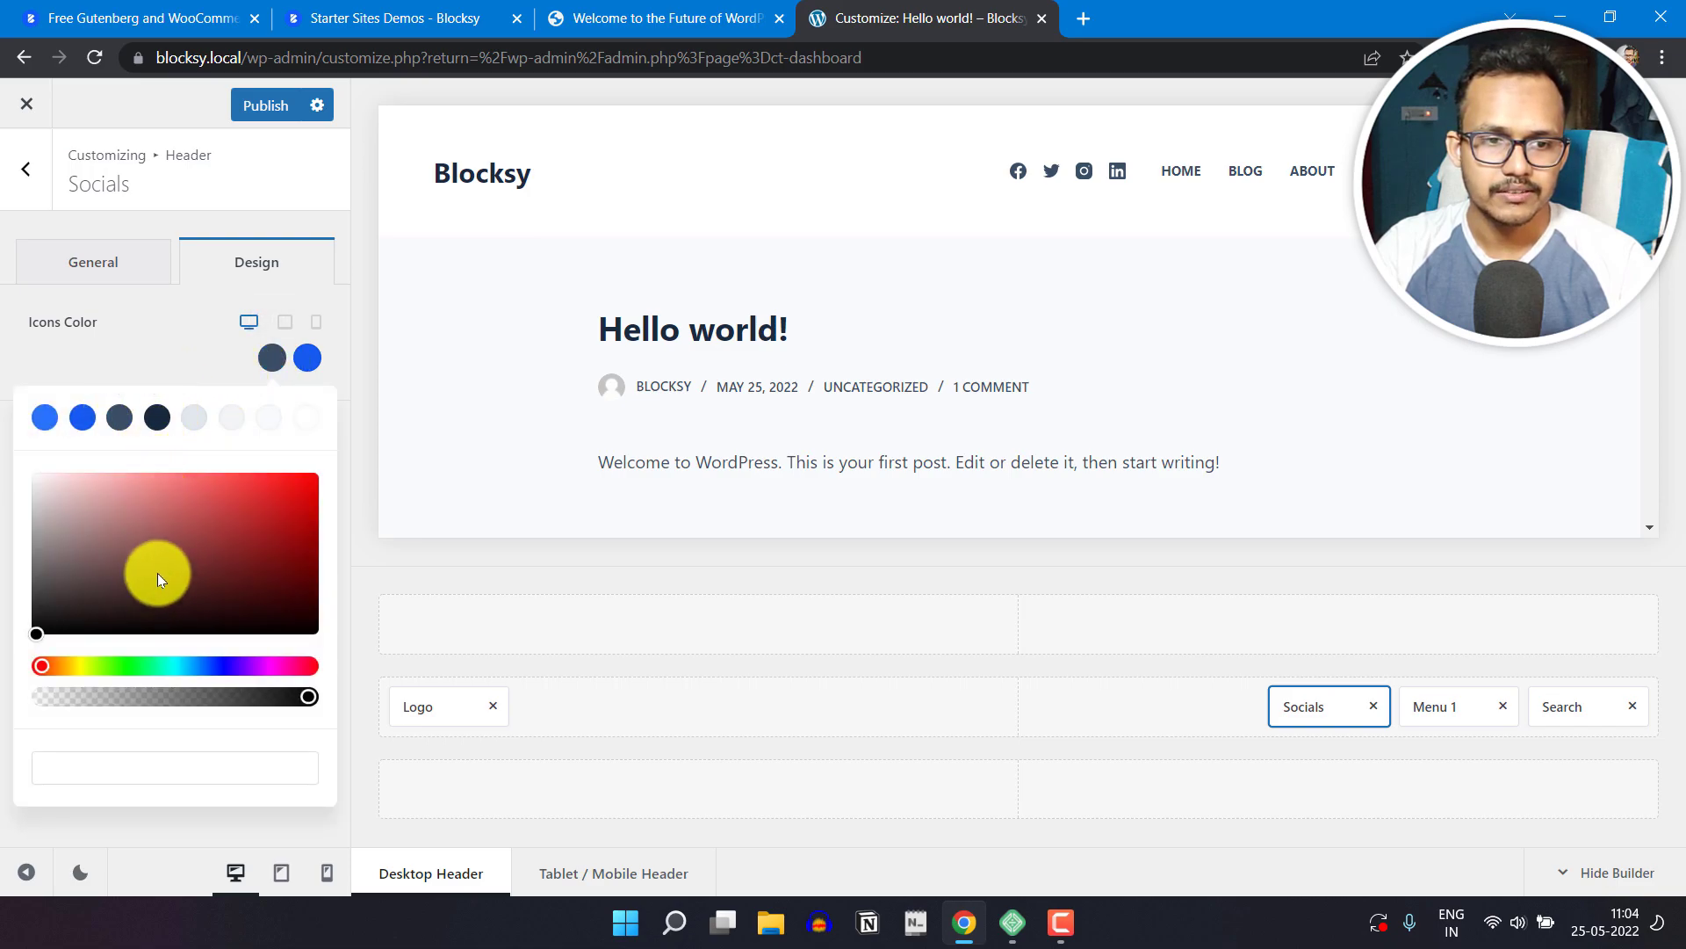
click(297, 506)
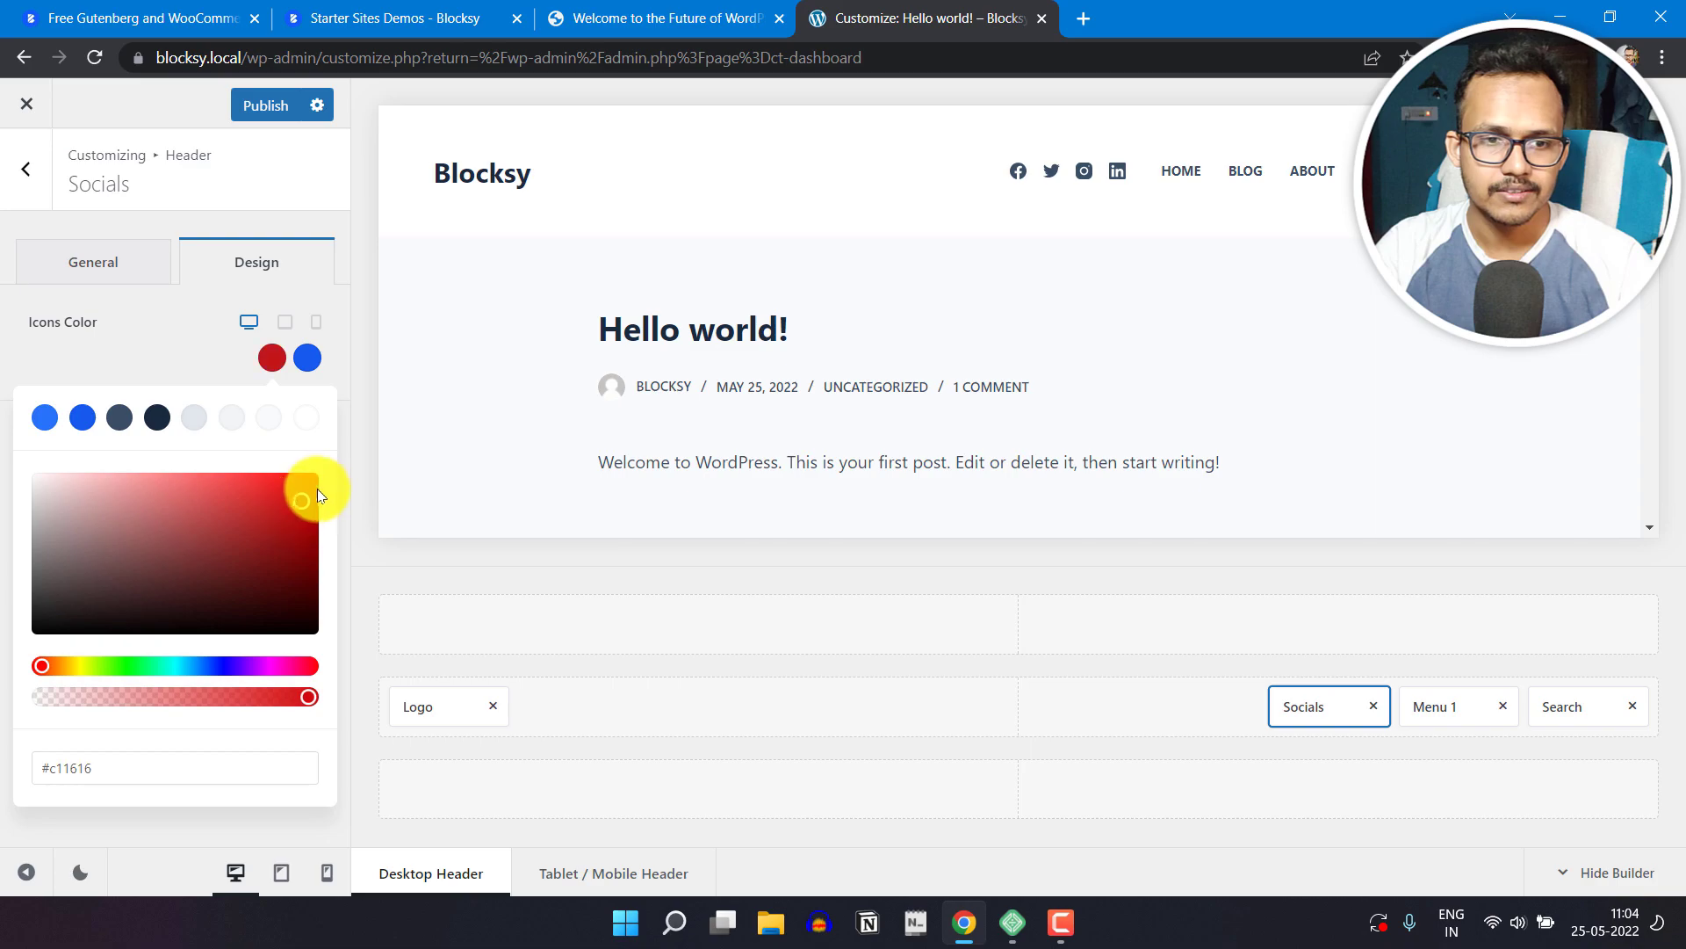
drag(80, 671, 53, 665)
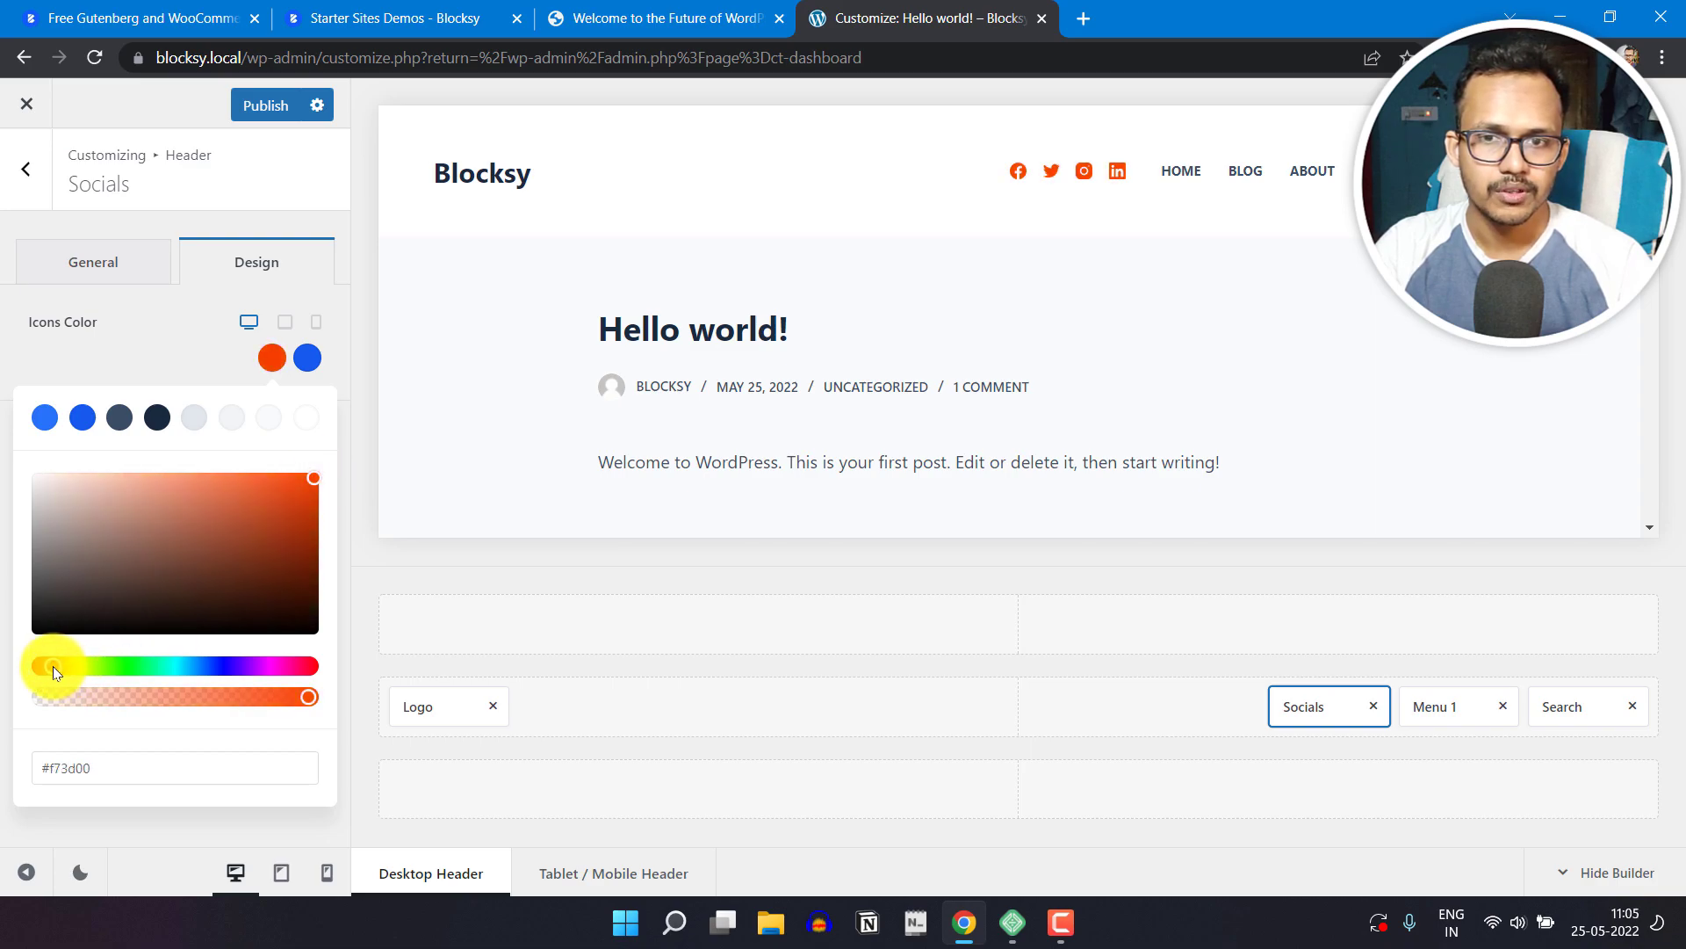
drag(184, 675, 285, 669)
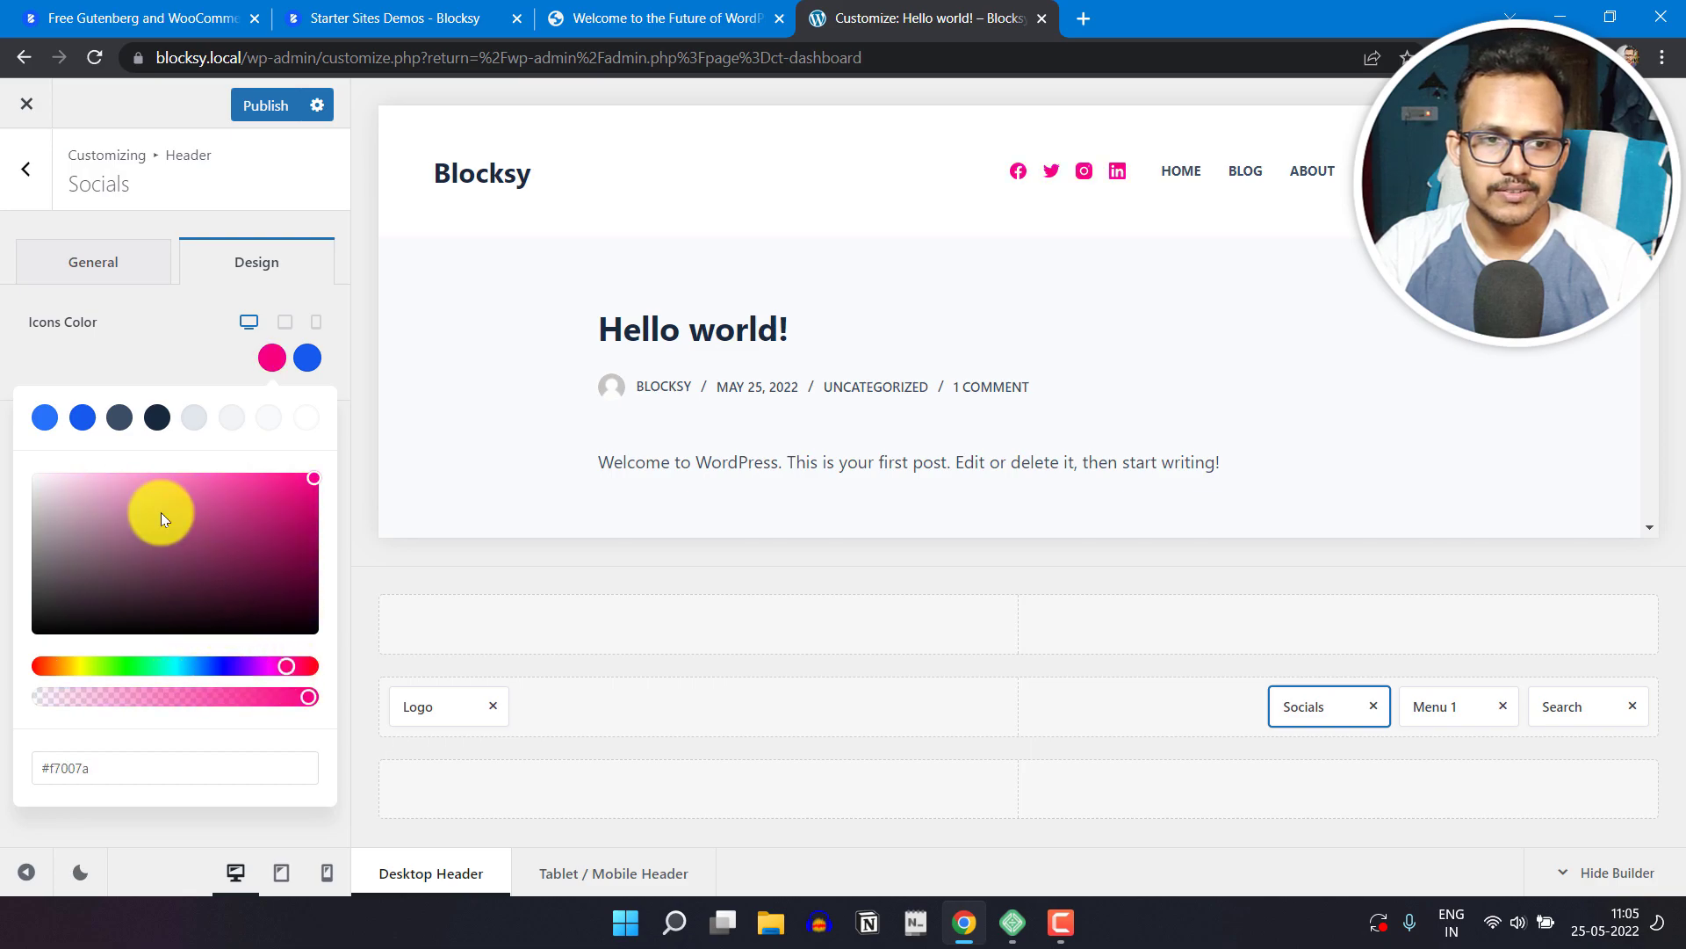
click(121, 420)
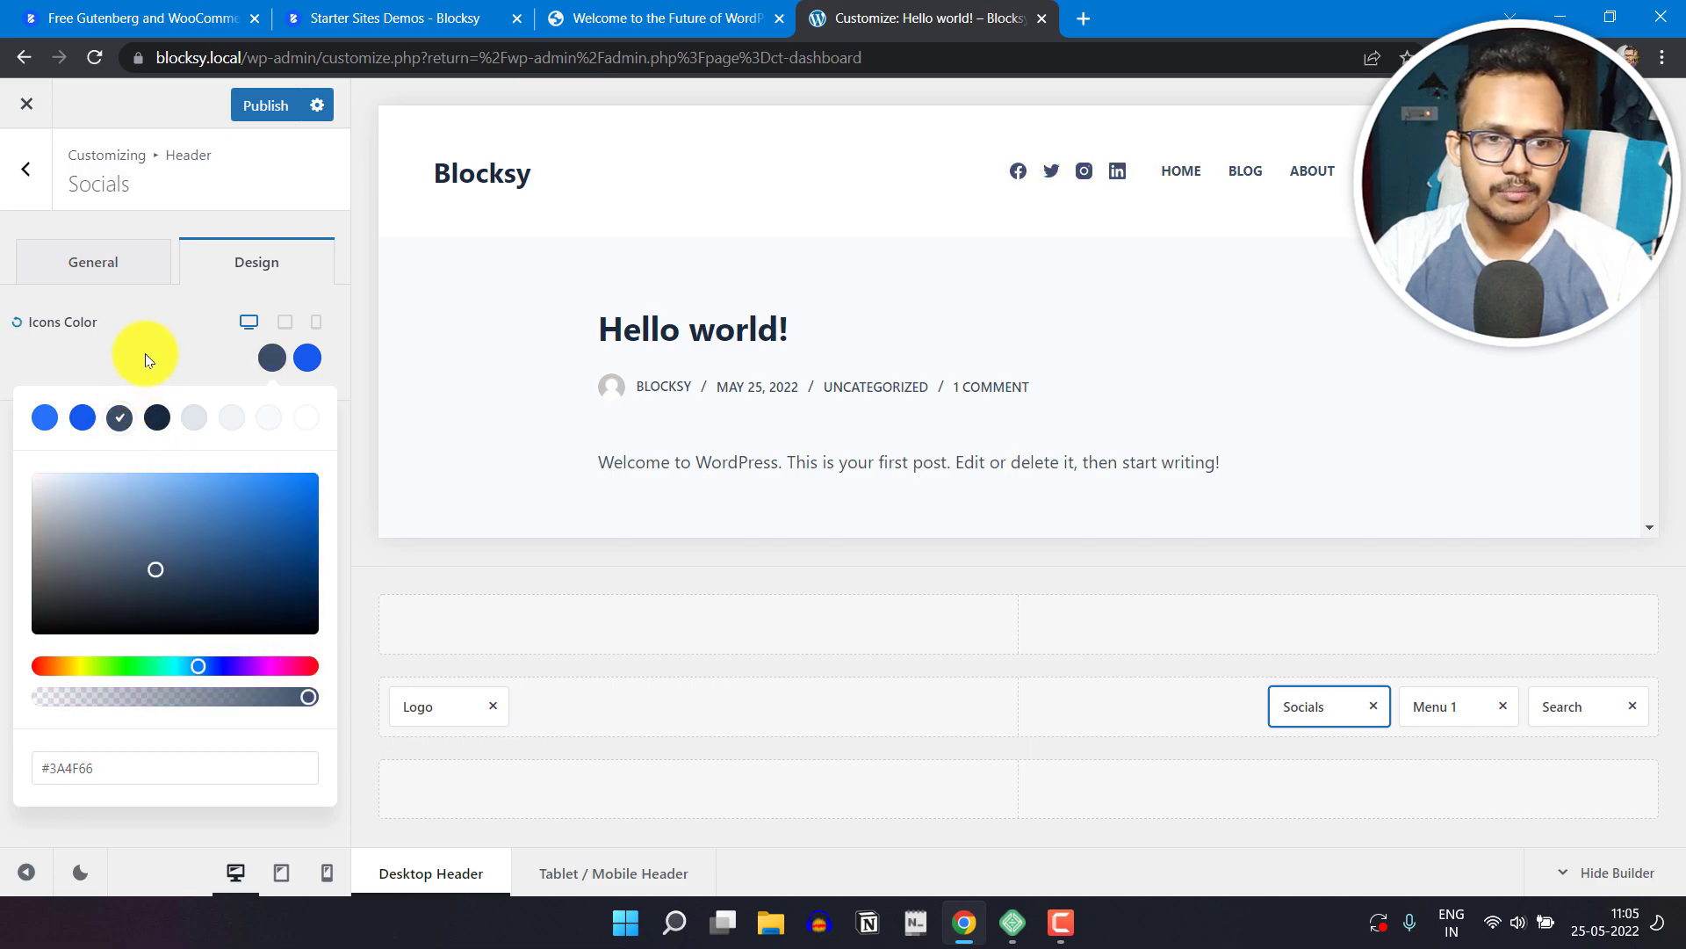
click(132, 220)
click(27, 171)
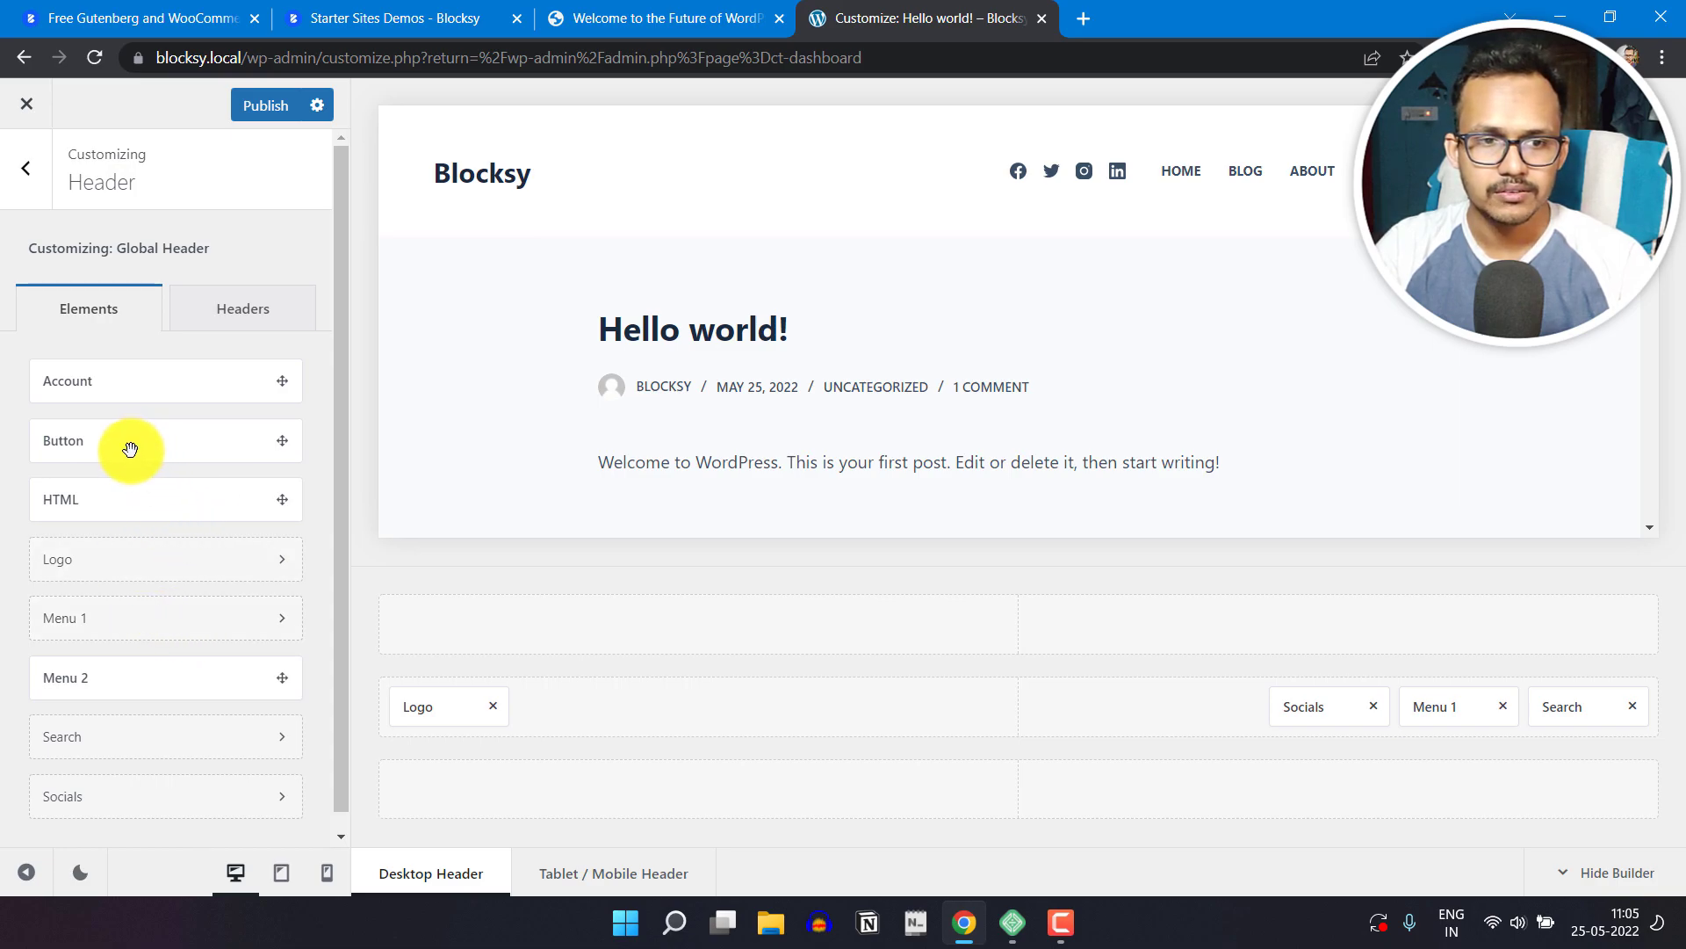
Step: Add the Button element at the end of the header's main row and label it Newsletter
drag(143, 456, 1596, 730)
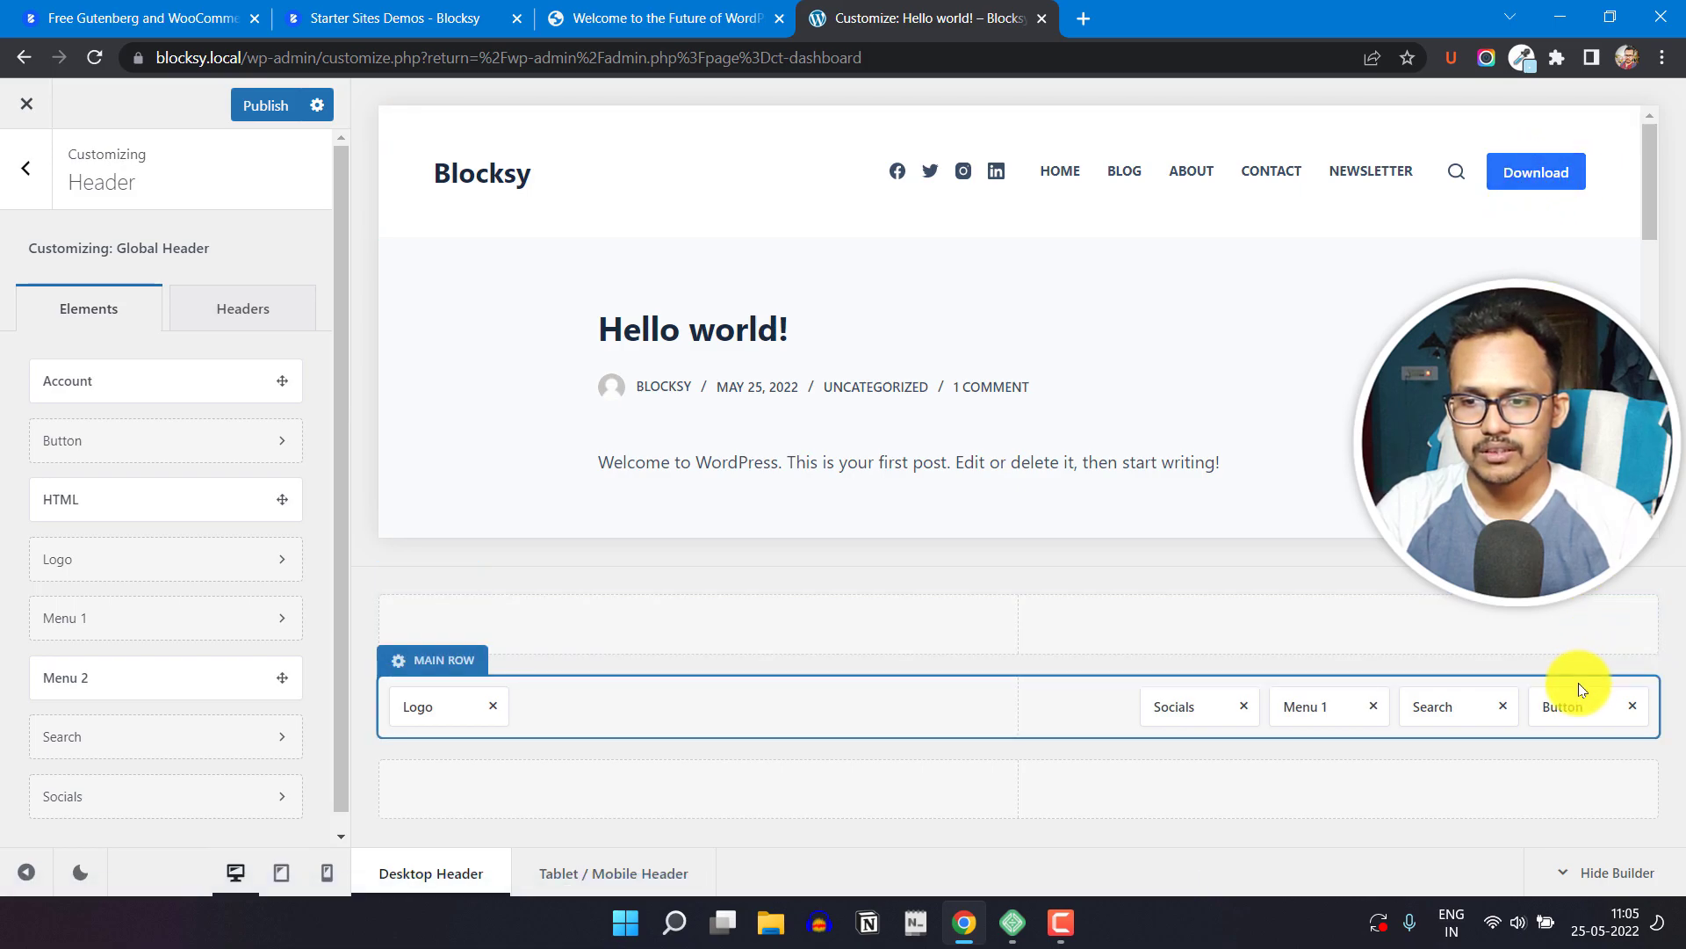
click(1578, 709)
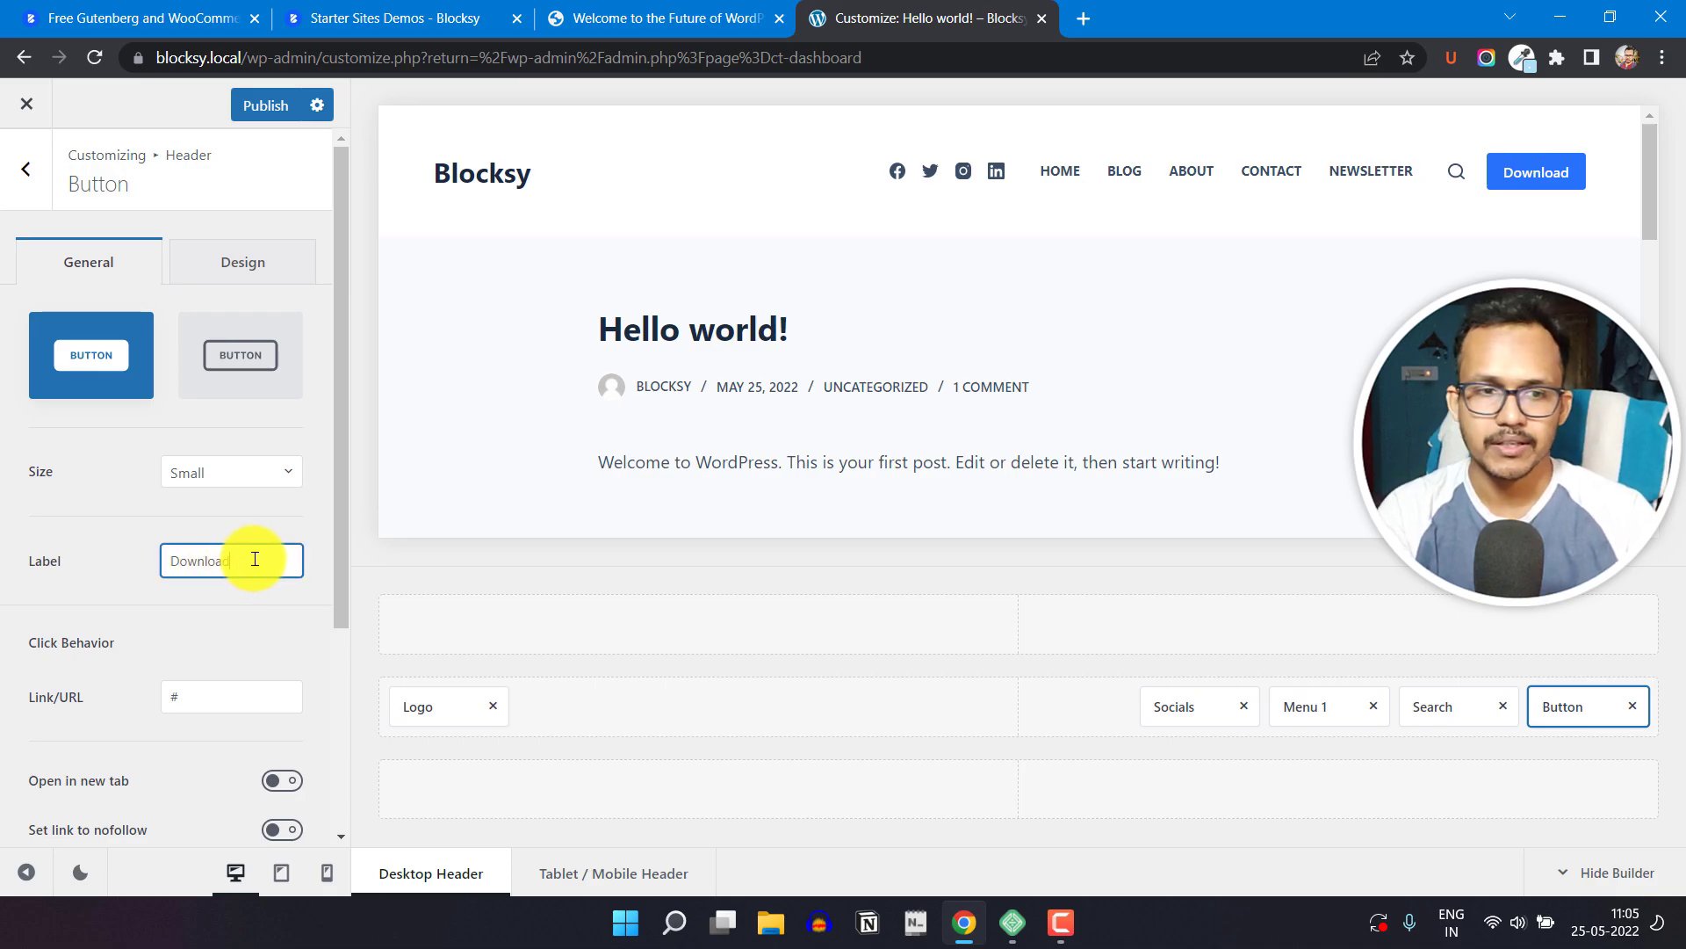
key(BackSpace)
key(BackSpace)
key(BackSpace)
key(BackSpace)
key(BackSpace)
key(BackSpace)
key(BackSpace)
key(BackSpace)
text(News)
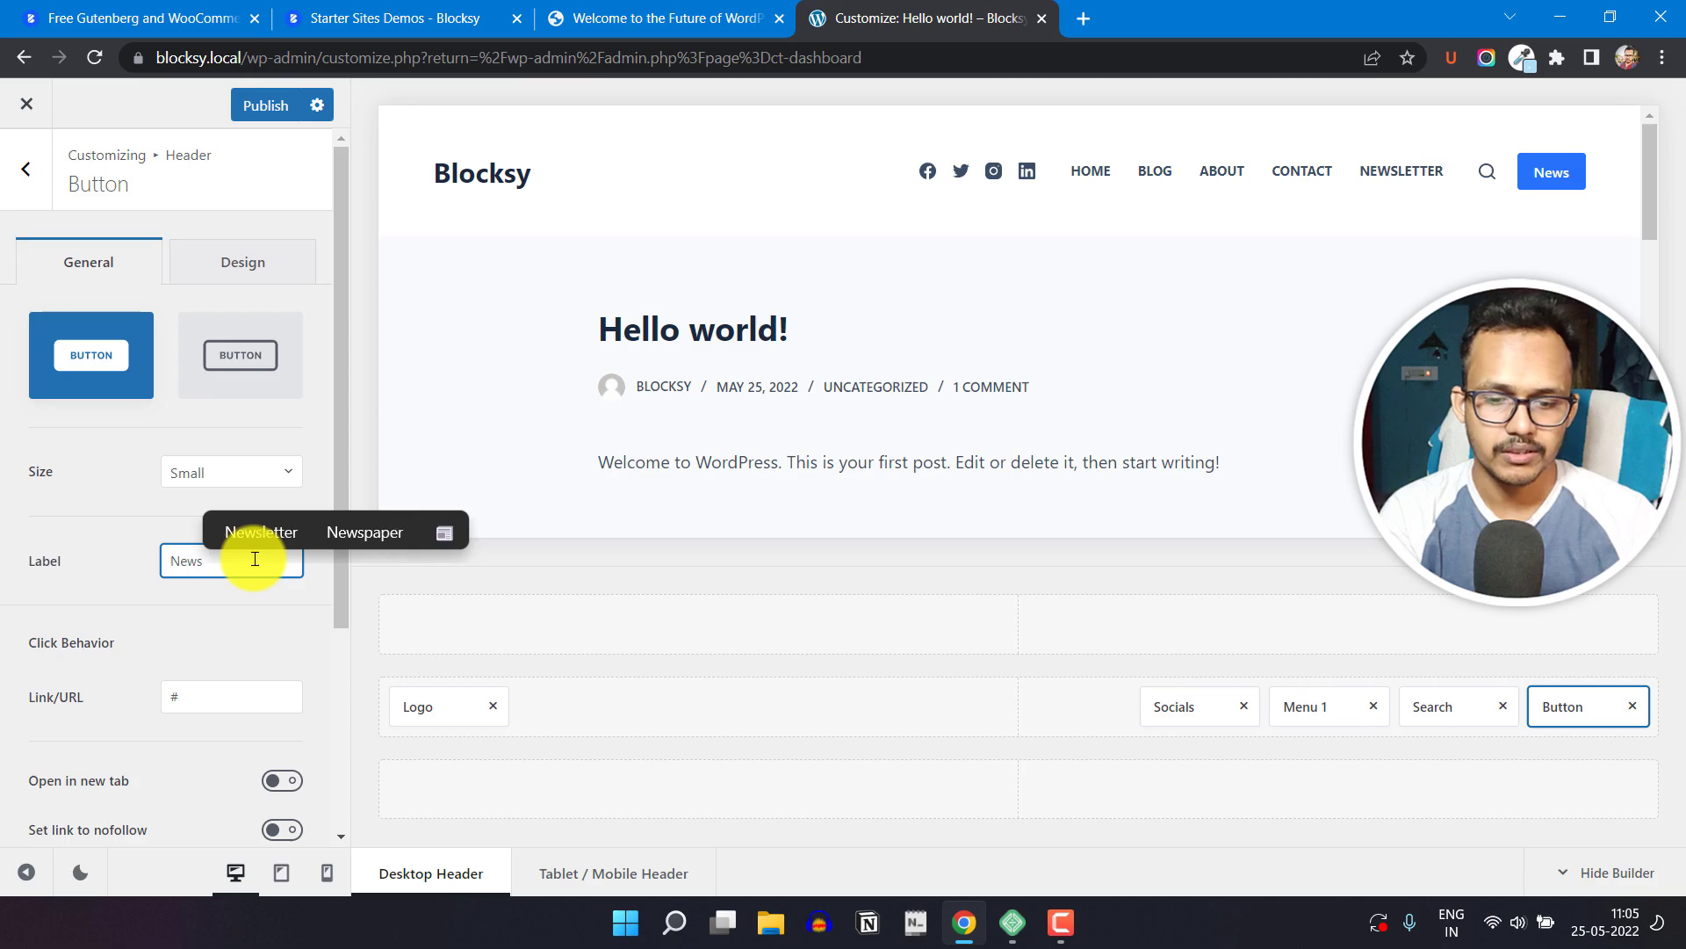
text(!etter)
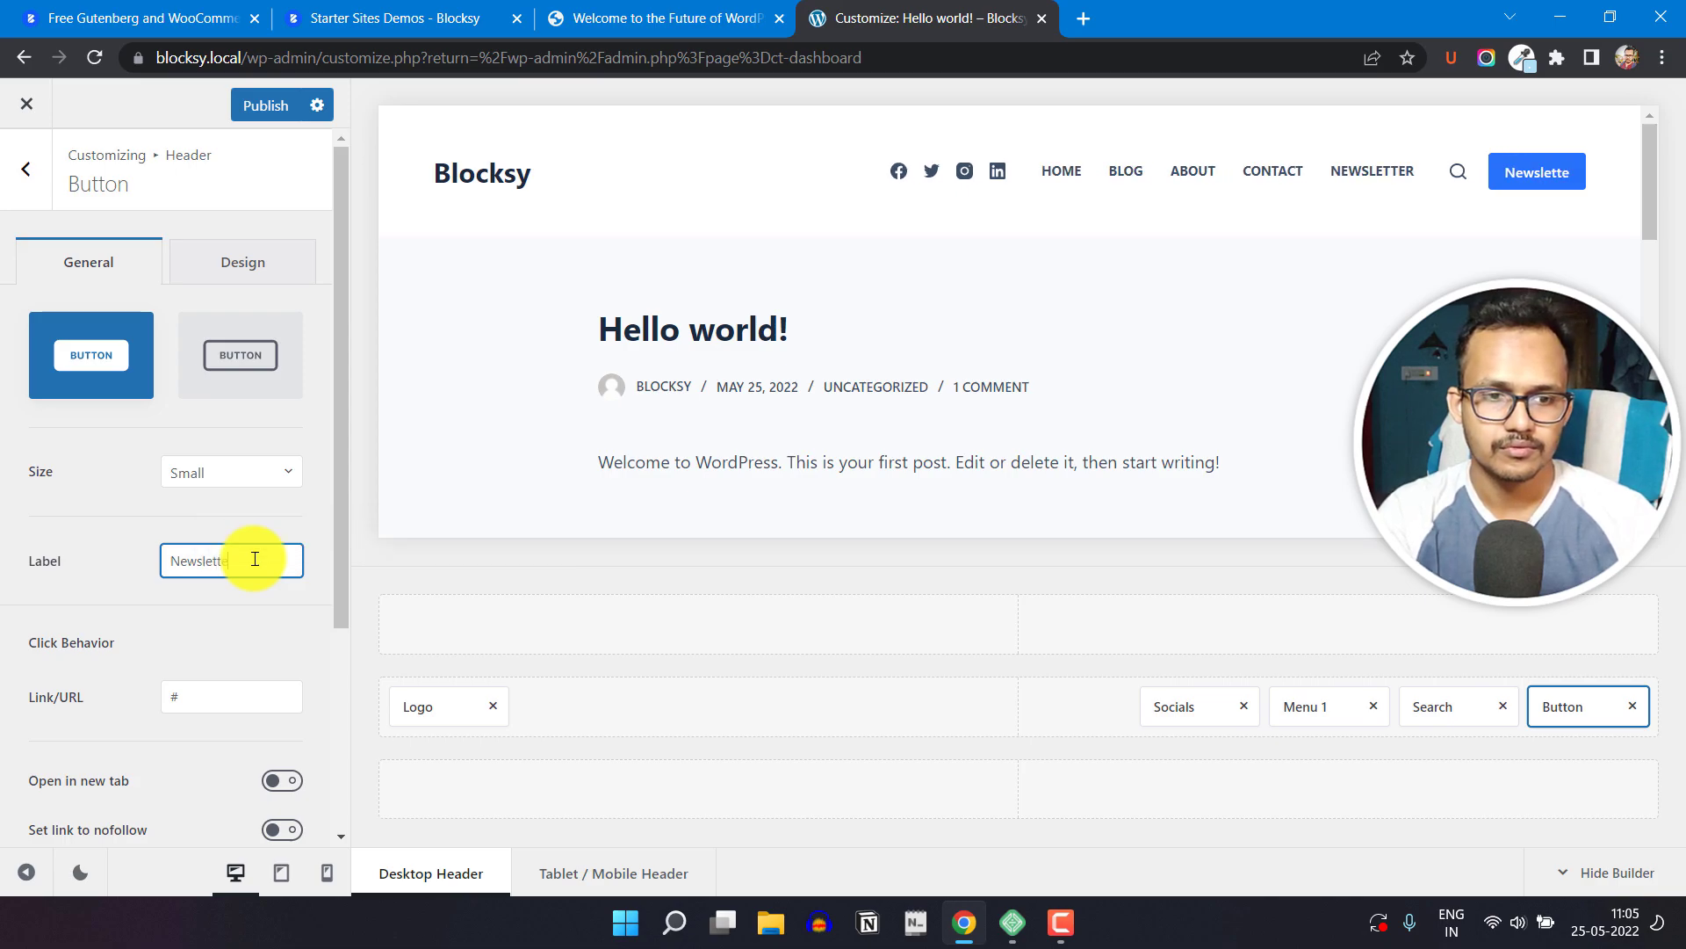
click(132, 527)
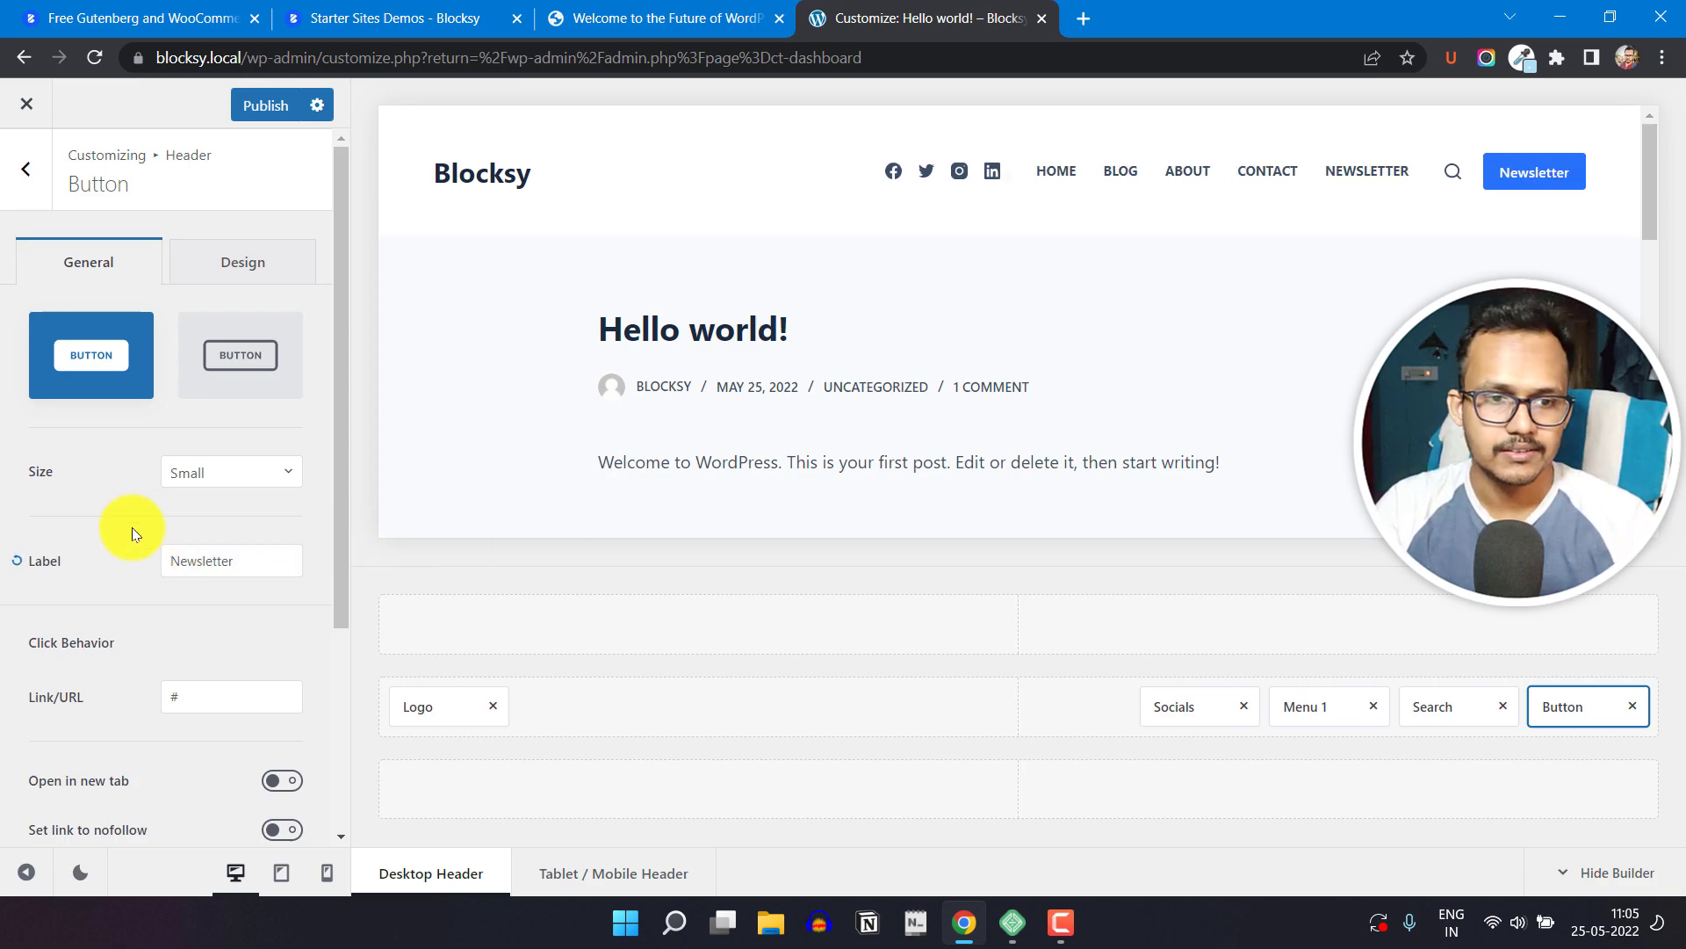
Step: Compare the Medium and Large sizes for the header button and settle on Medium
click(211, 482)
click(208, 597)
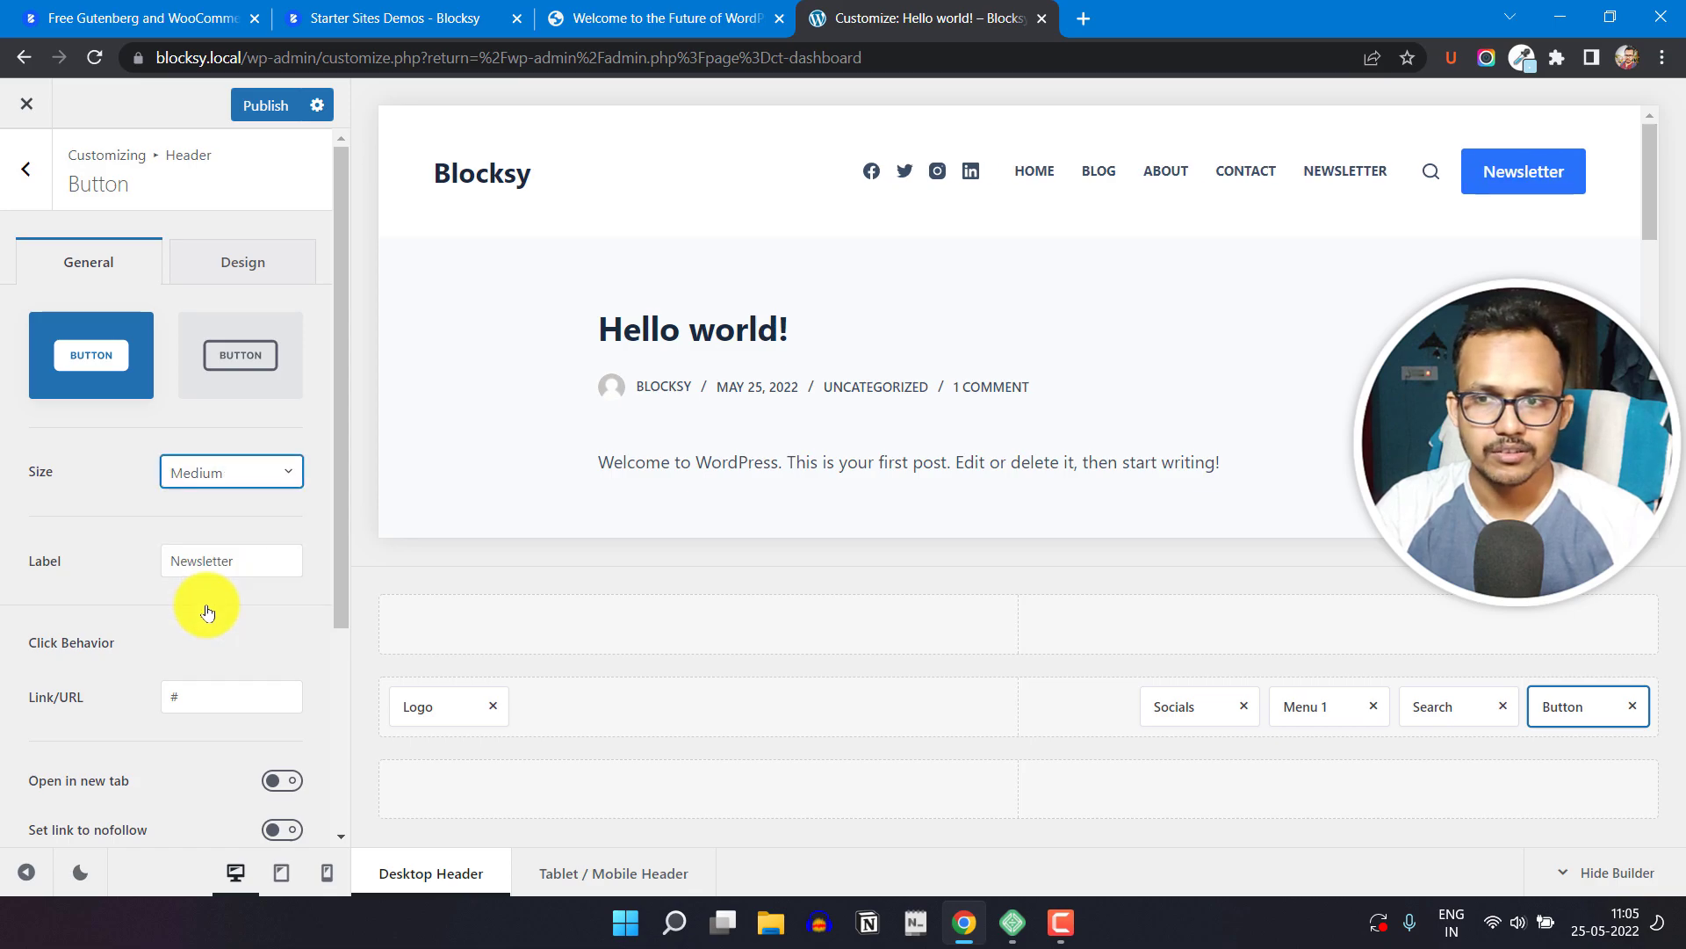
click(230, 488)
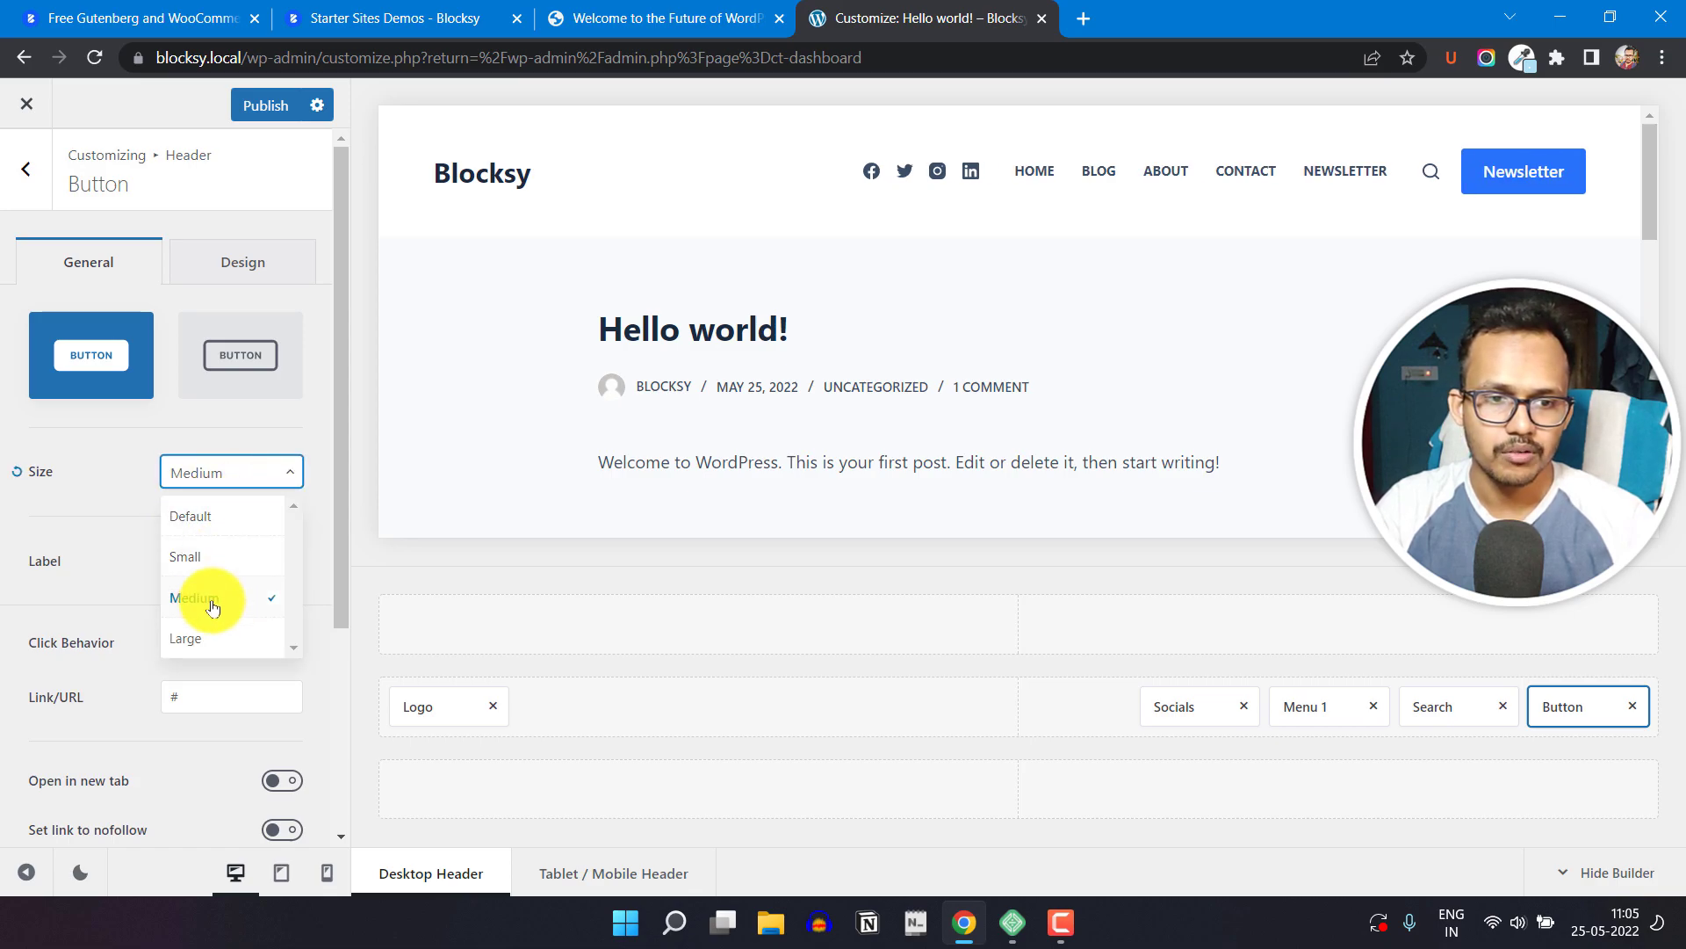
click(211, 635)
click(232, 470)
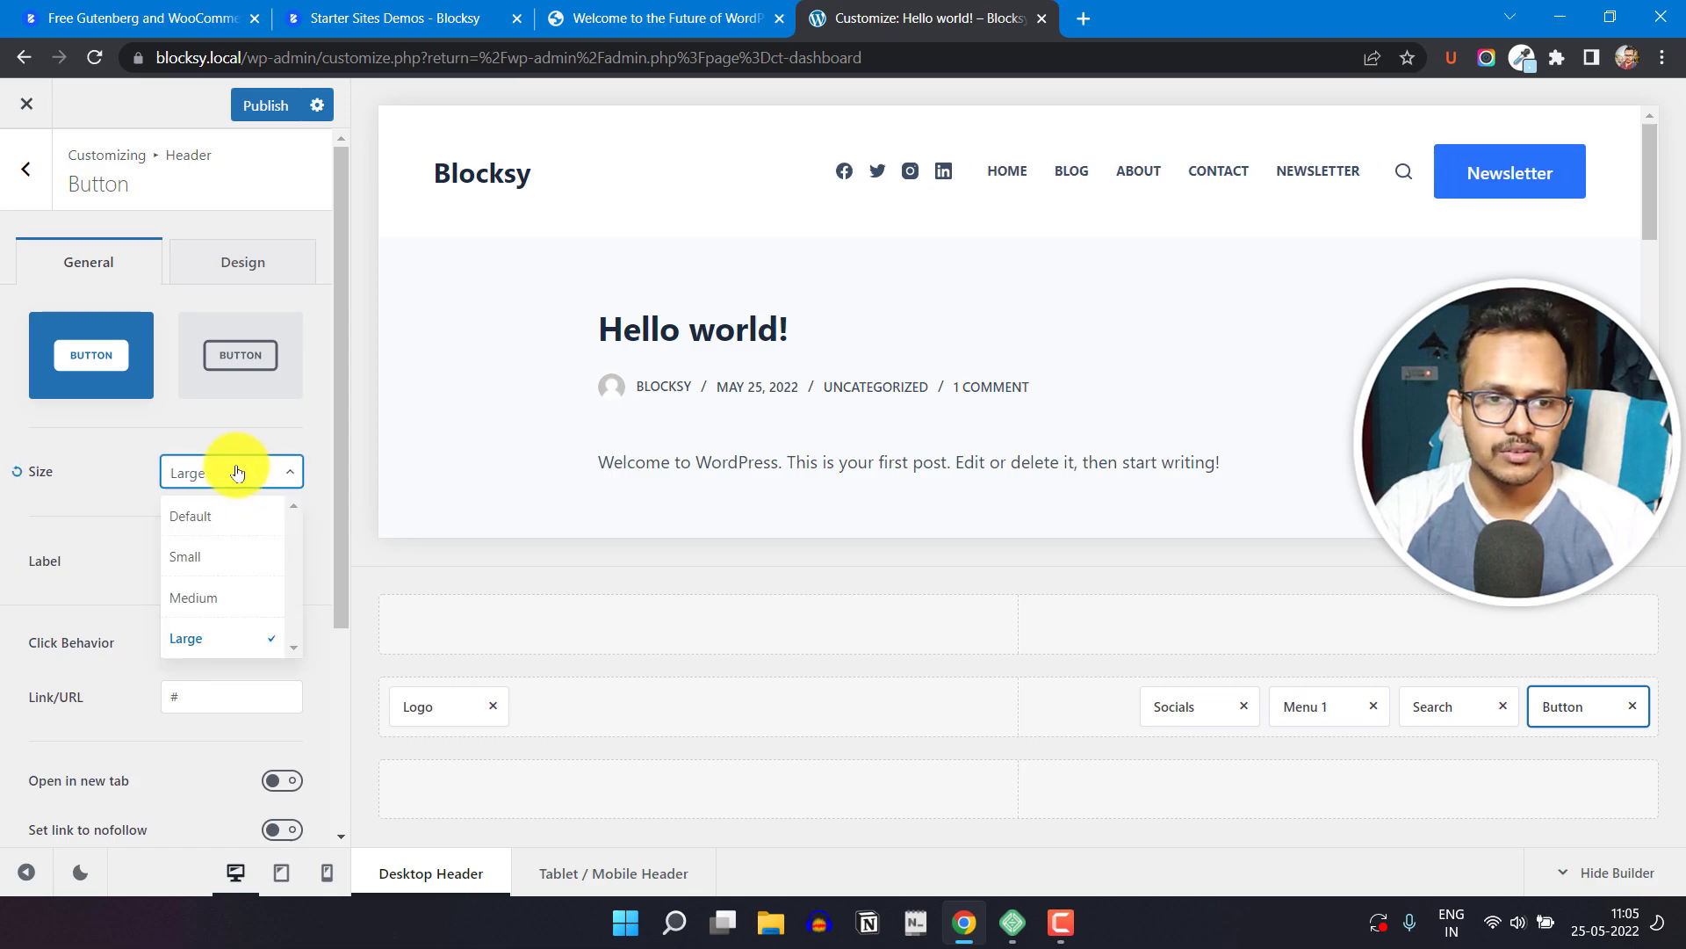
click(207, 594)
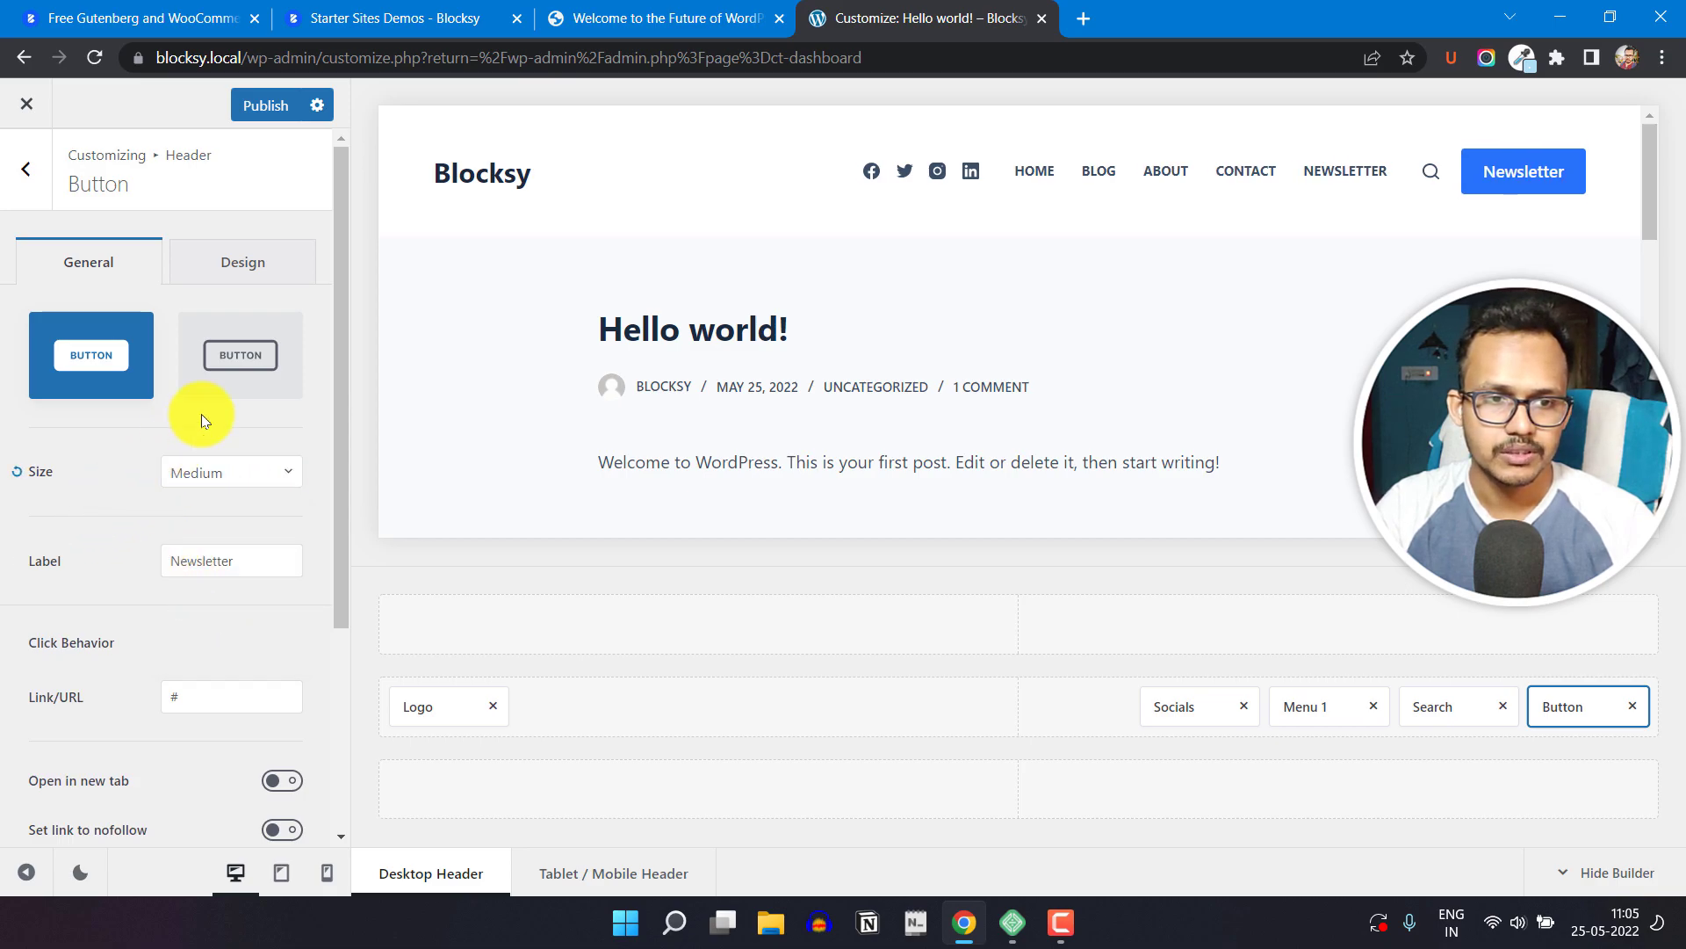
Step: Try the Ghost style on the header button and switch back to the Default style
click(229, 358)
click(123, 352)
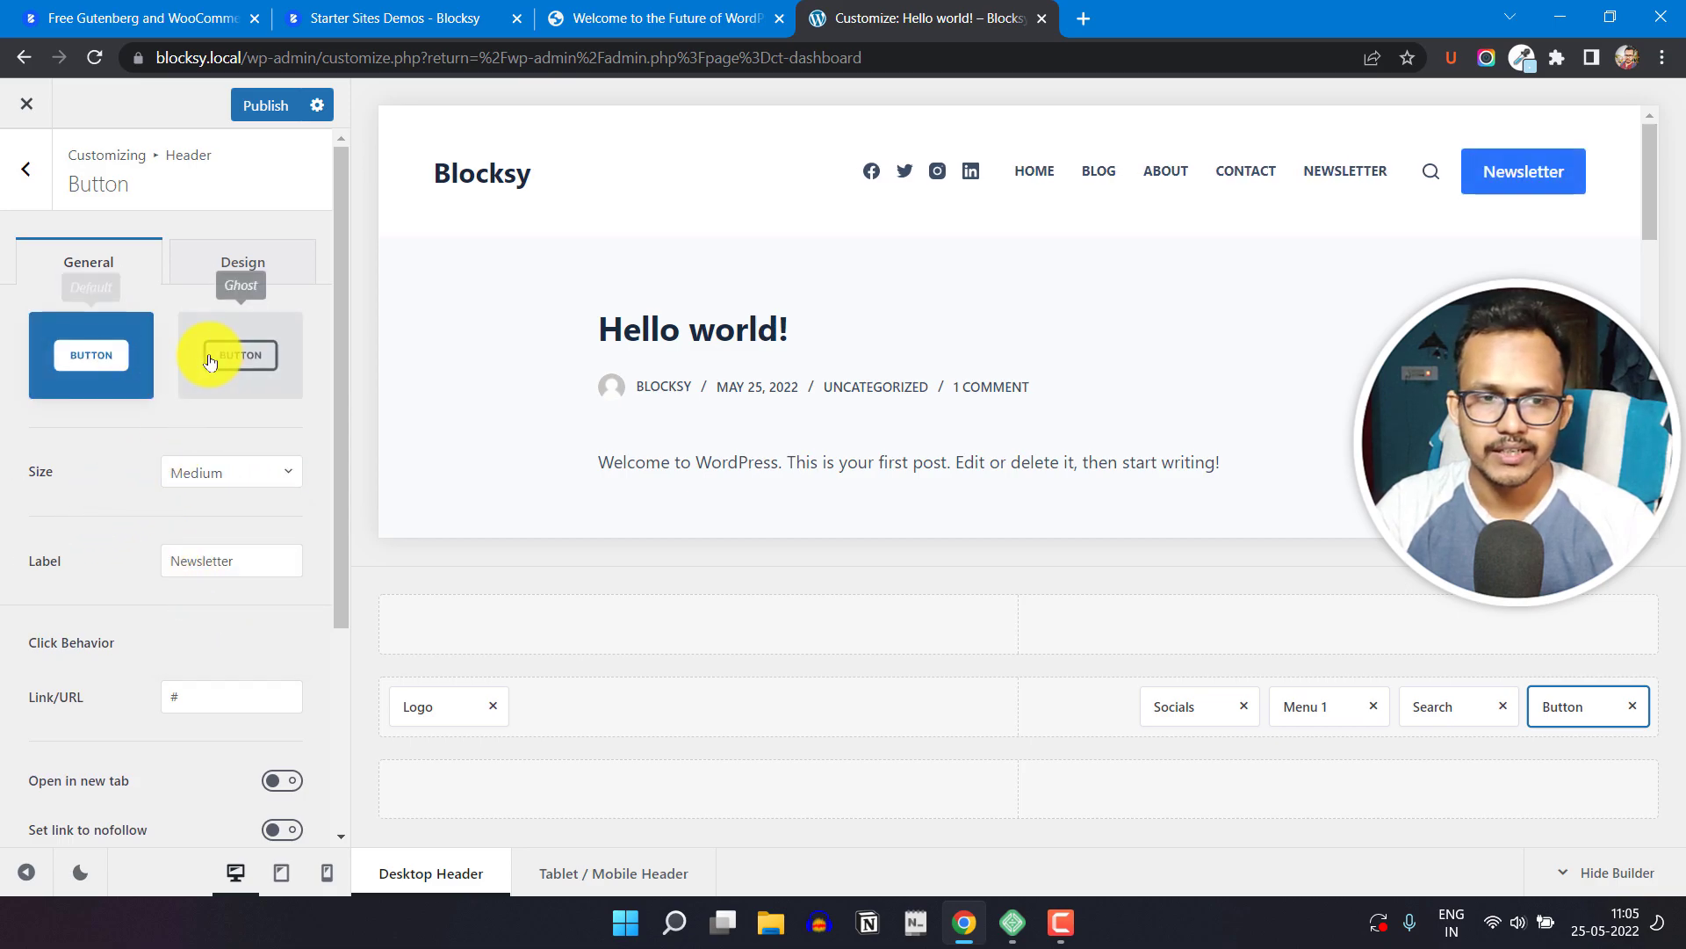
click(226, 356)
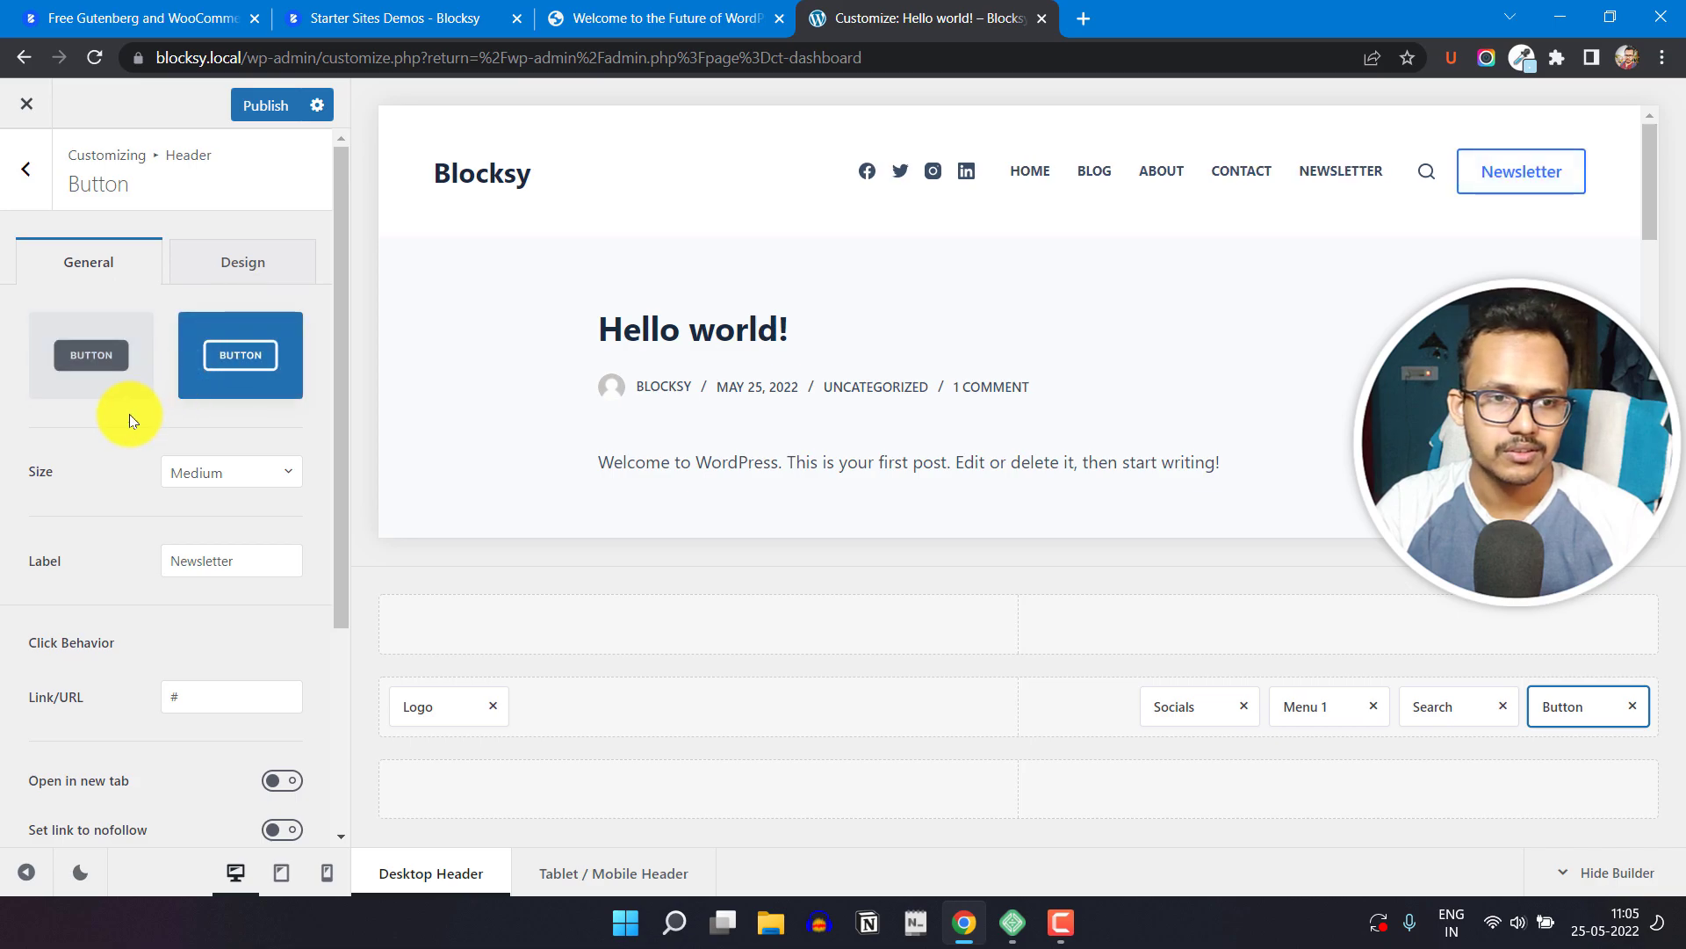
click(114, 355)
Step: Make the header button's link open in a new tab and open the button's design options
scroll(119, 597, down, 2)
click(223, 477)
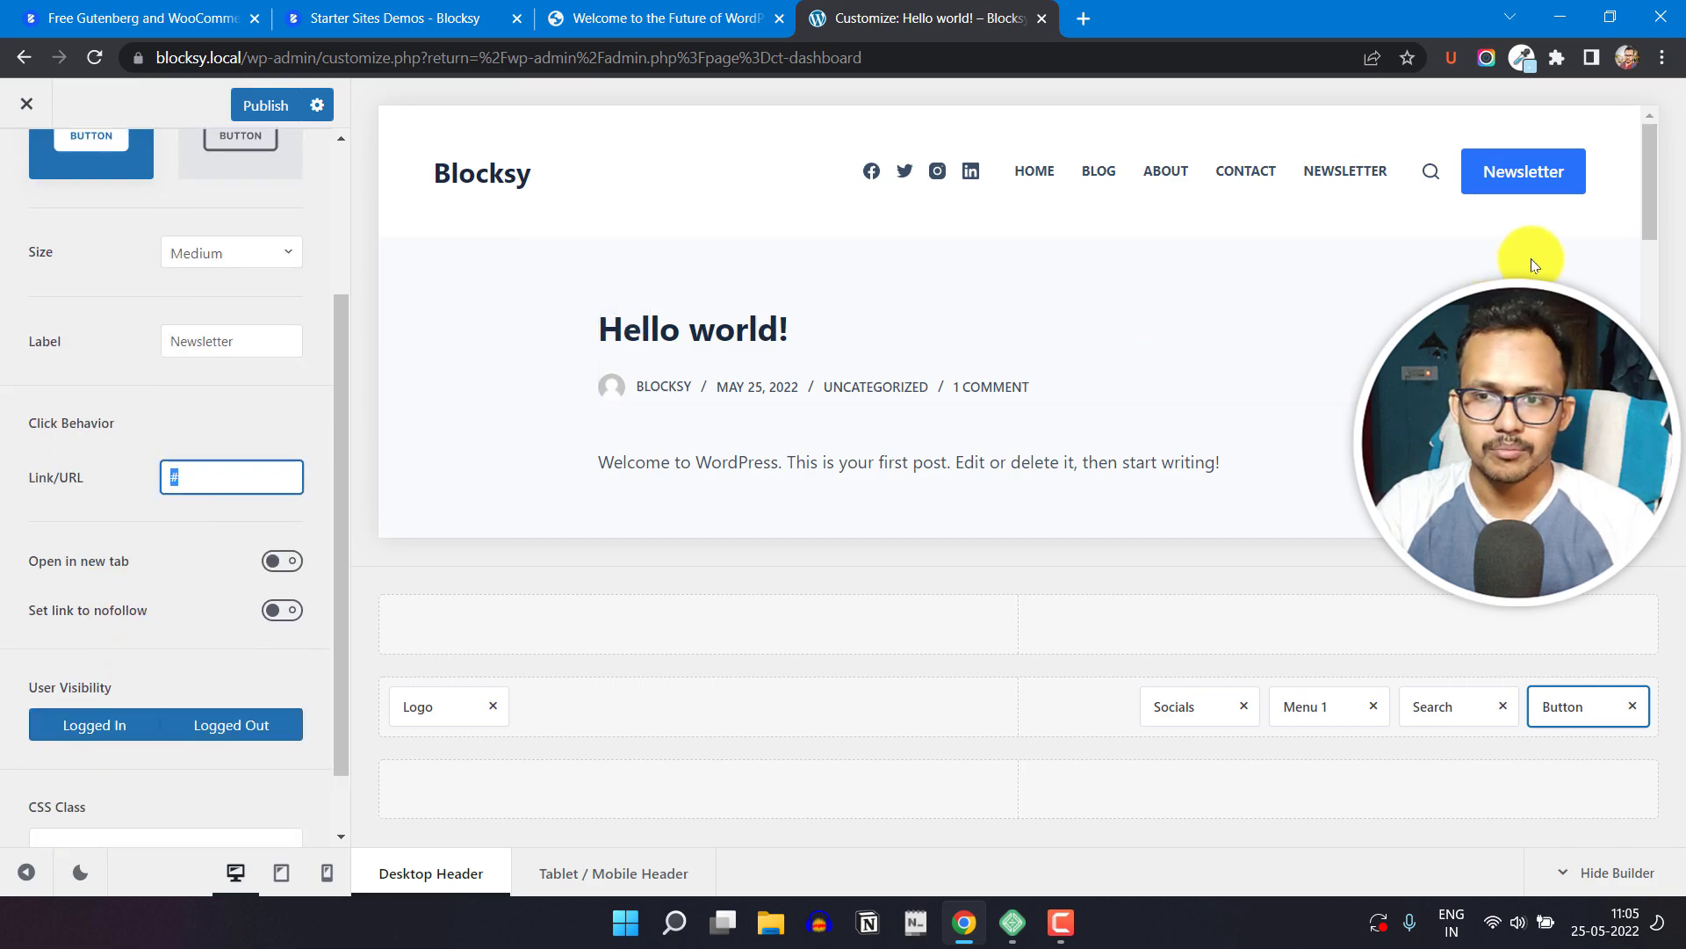
click(275, 562)
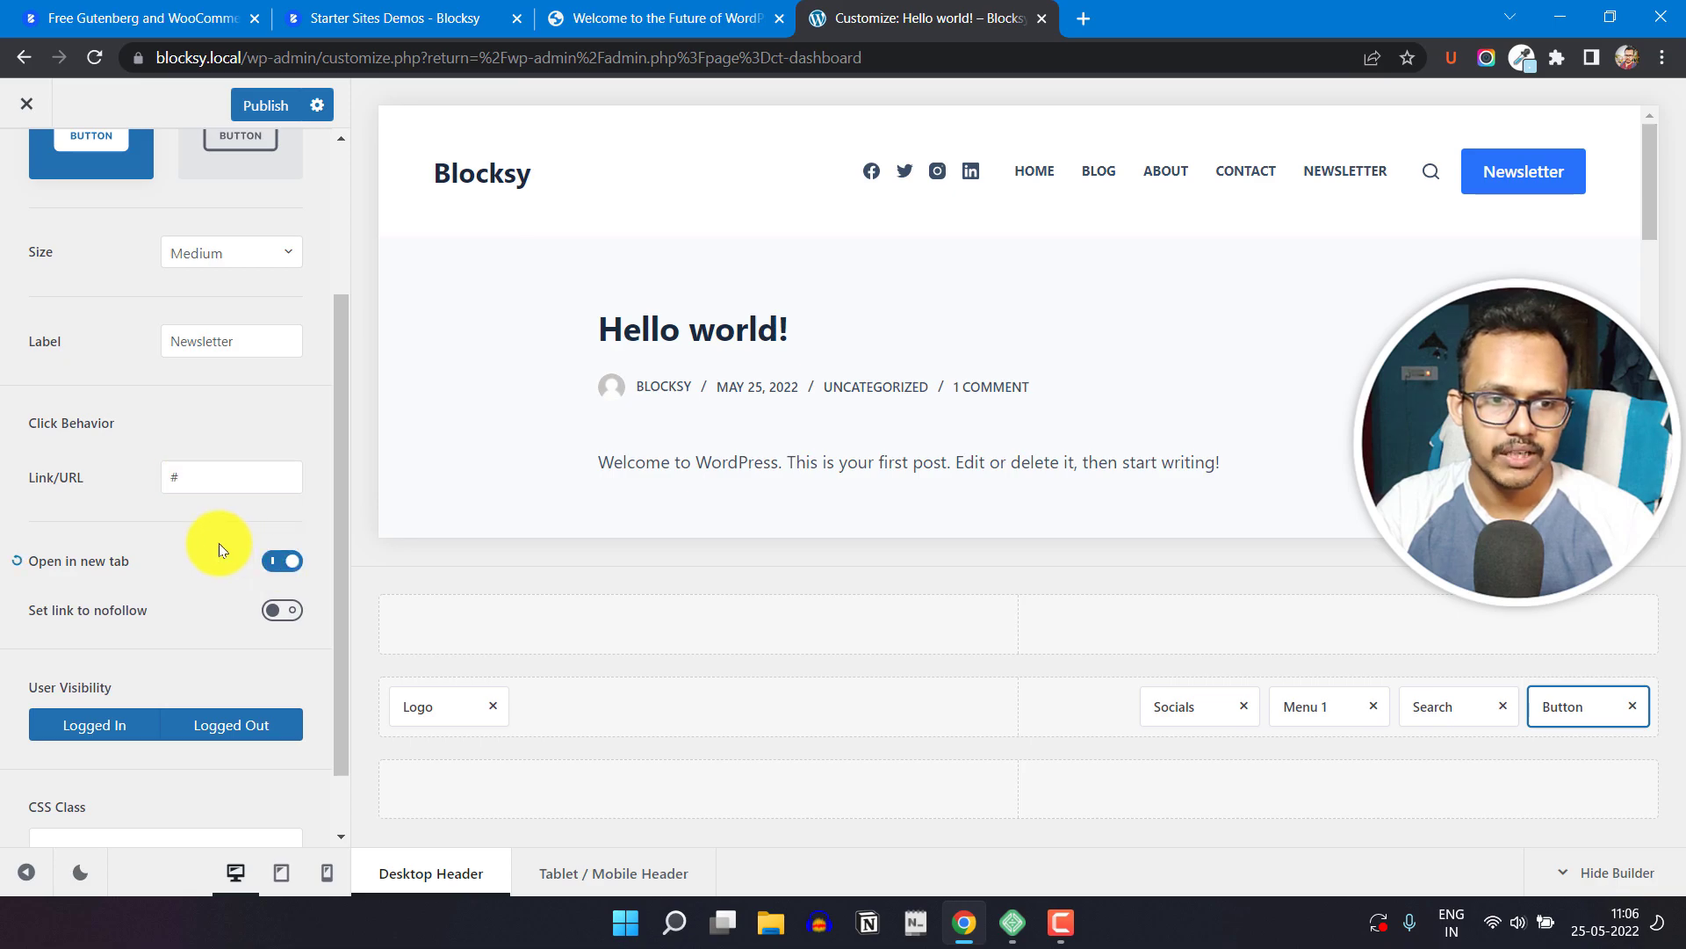
scroll(246, 562, down, 1)
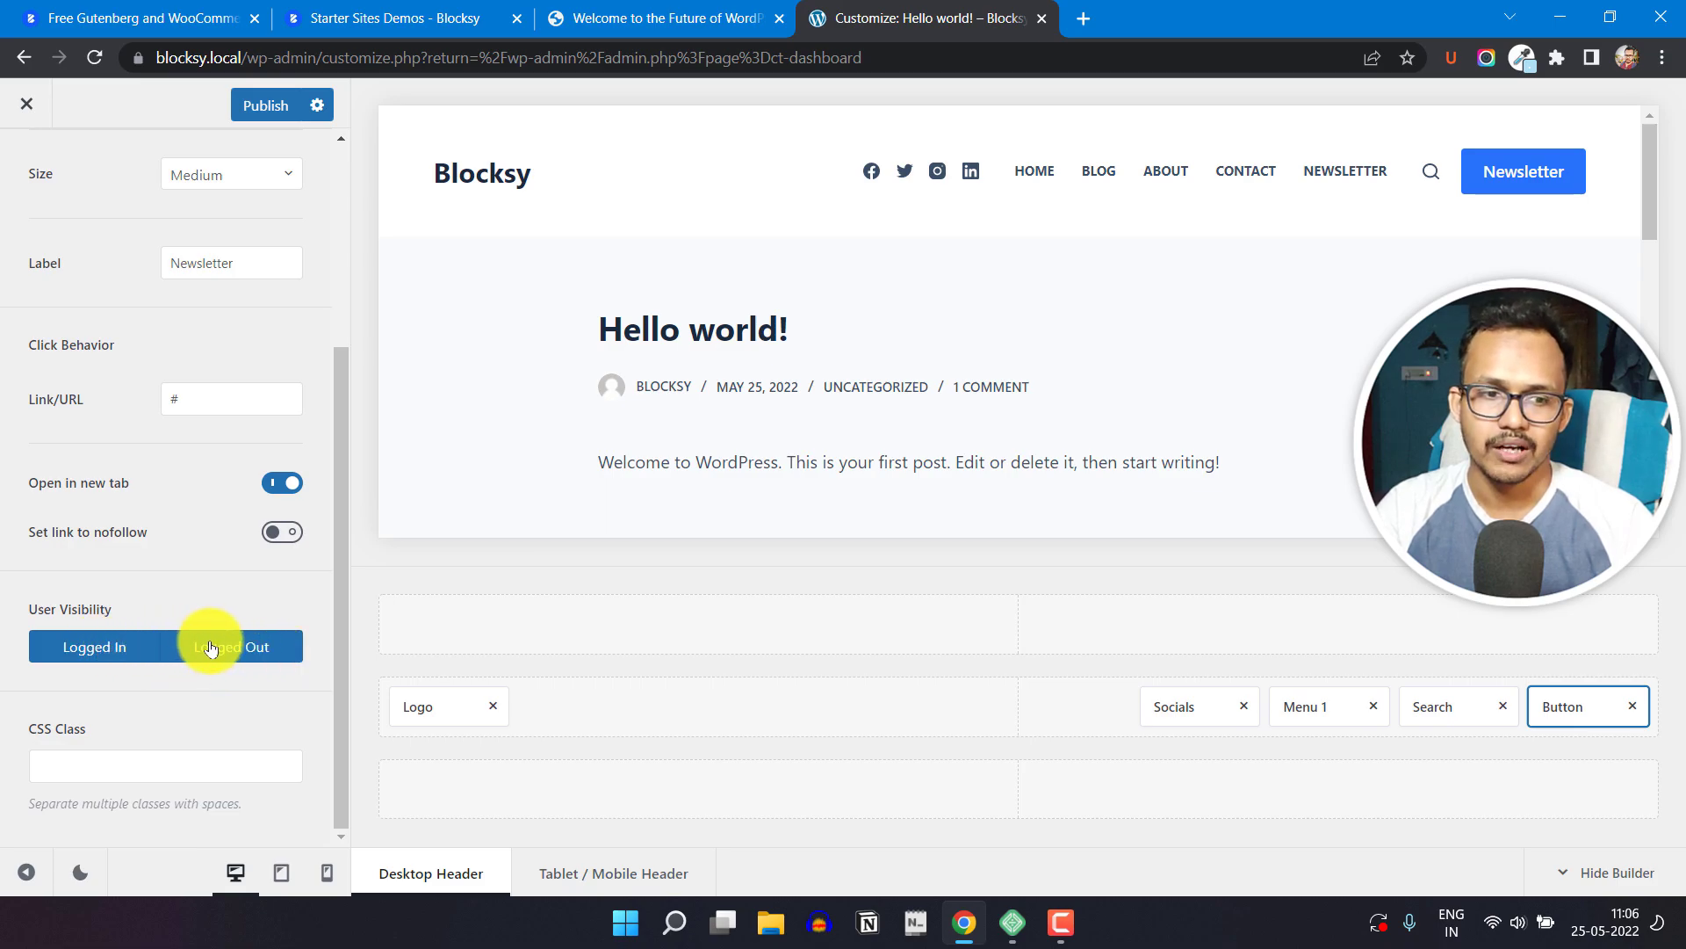
scroll(224, 603, up, 4)
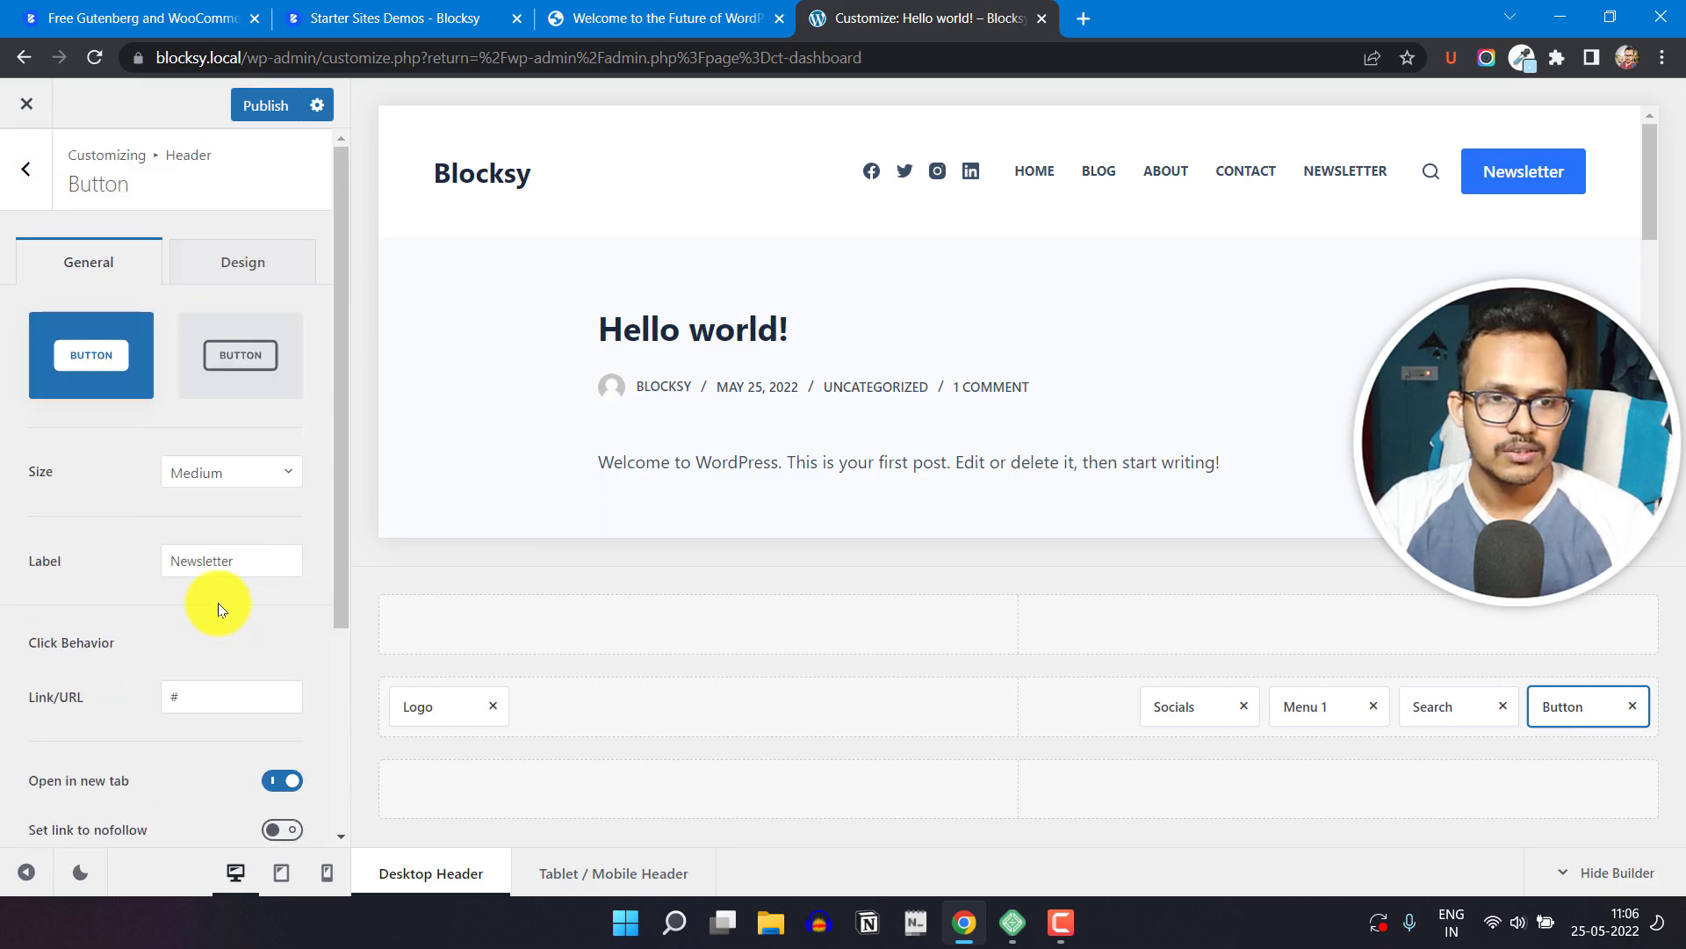
click(239, 279)
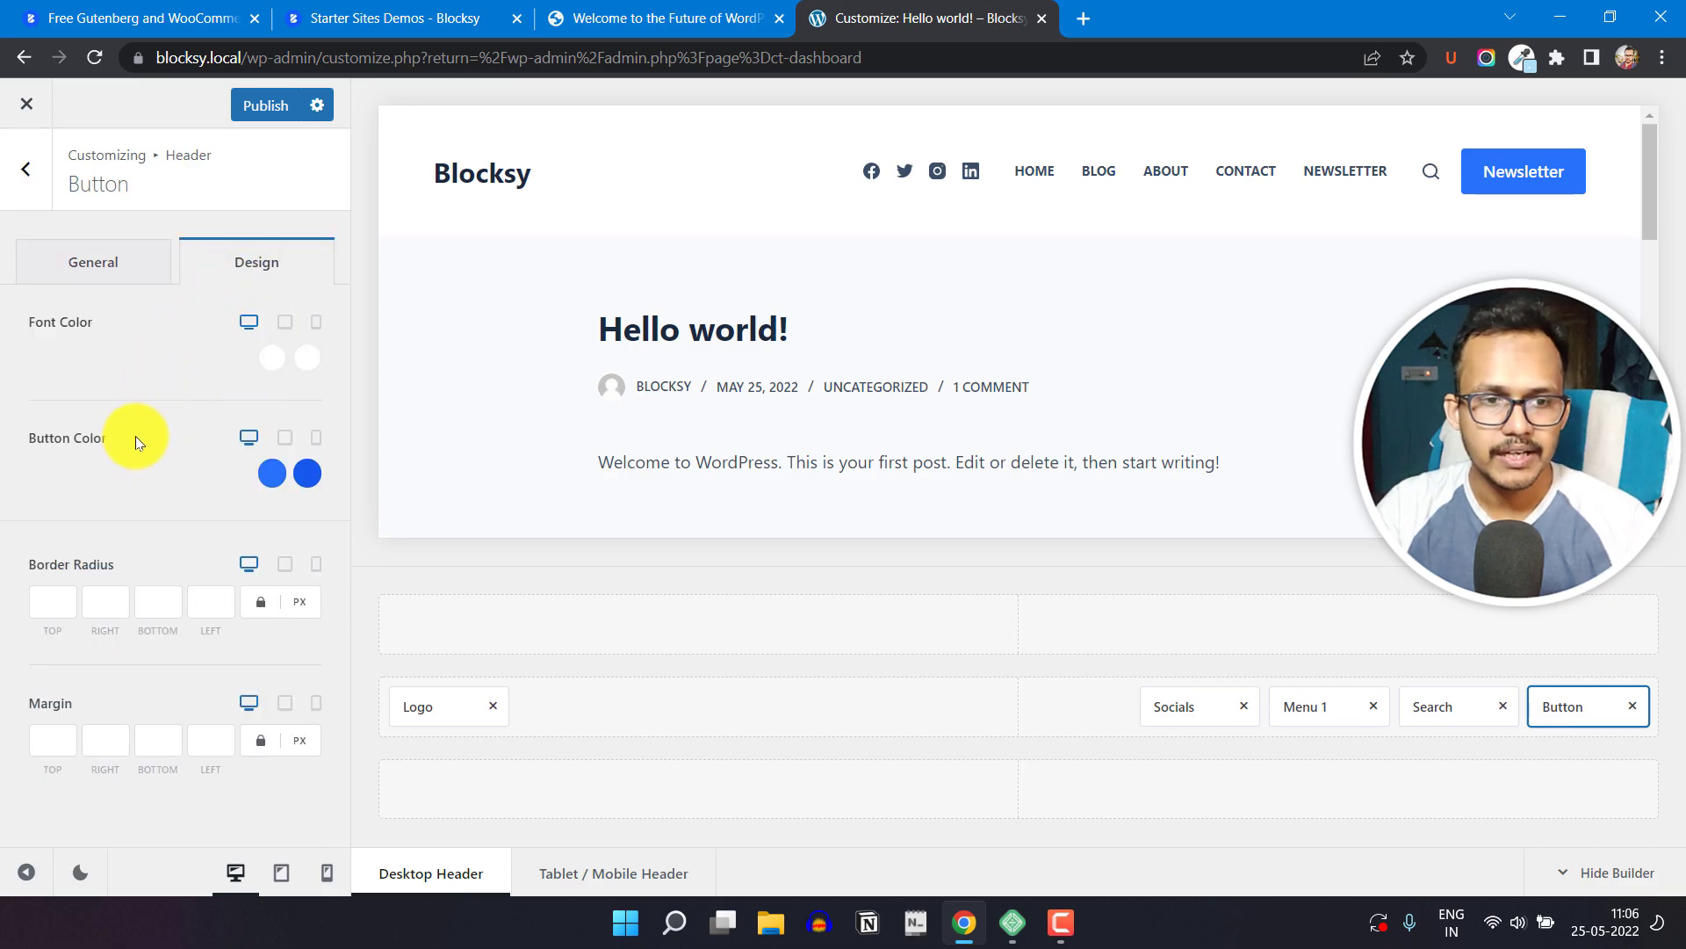
Step: Try a red initial font color on the header button and restore the white swatch
click(271, 359)
drag(287, 577, 304, 485)
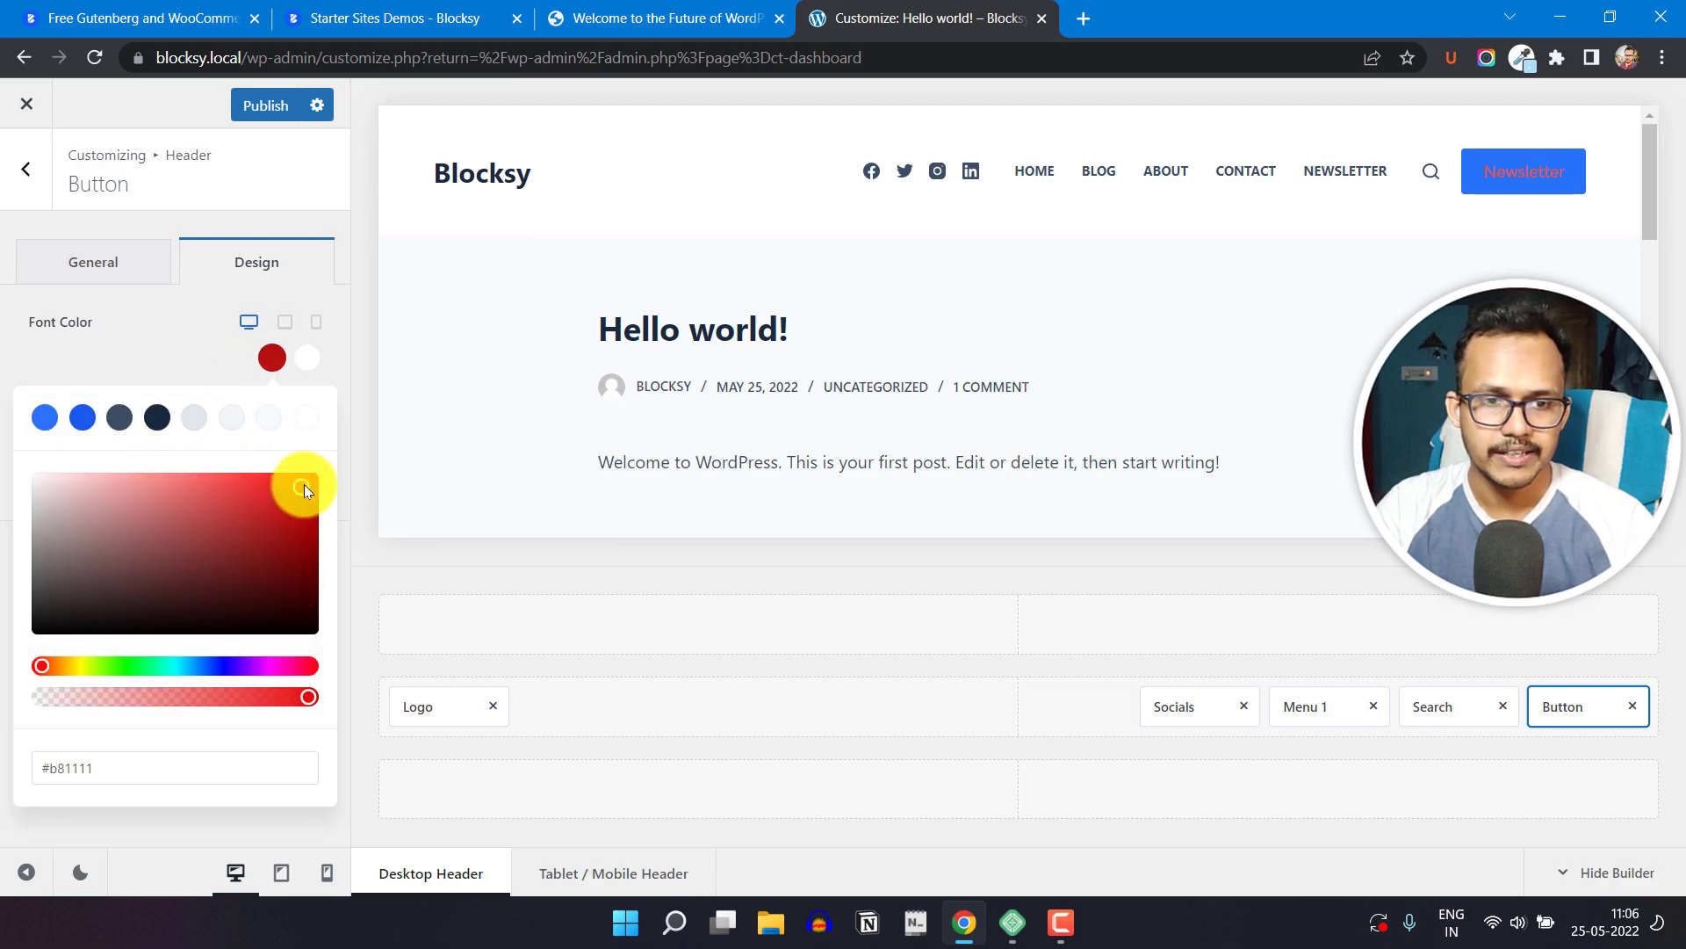
click(303, 427)
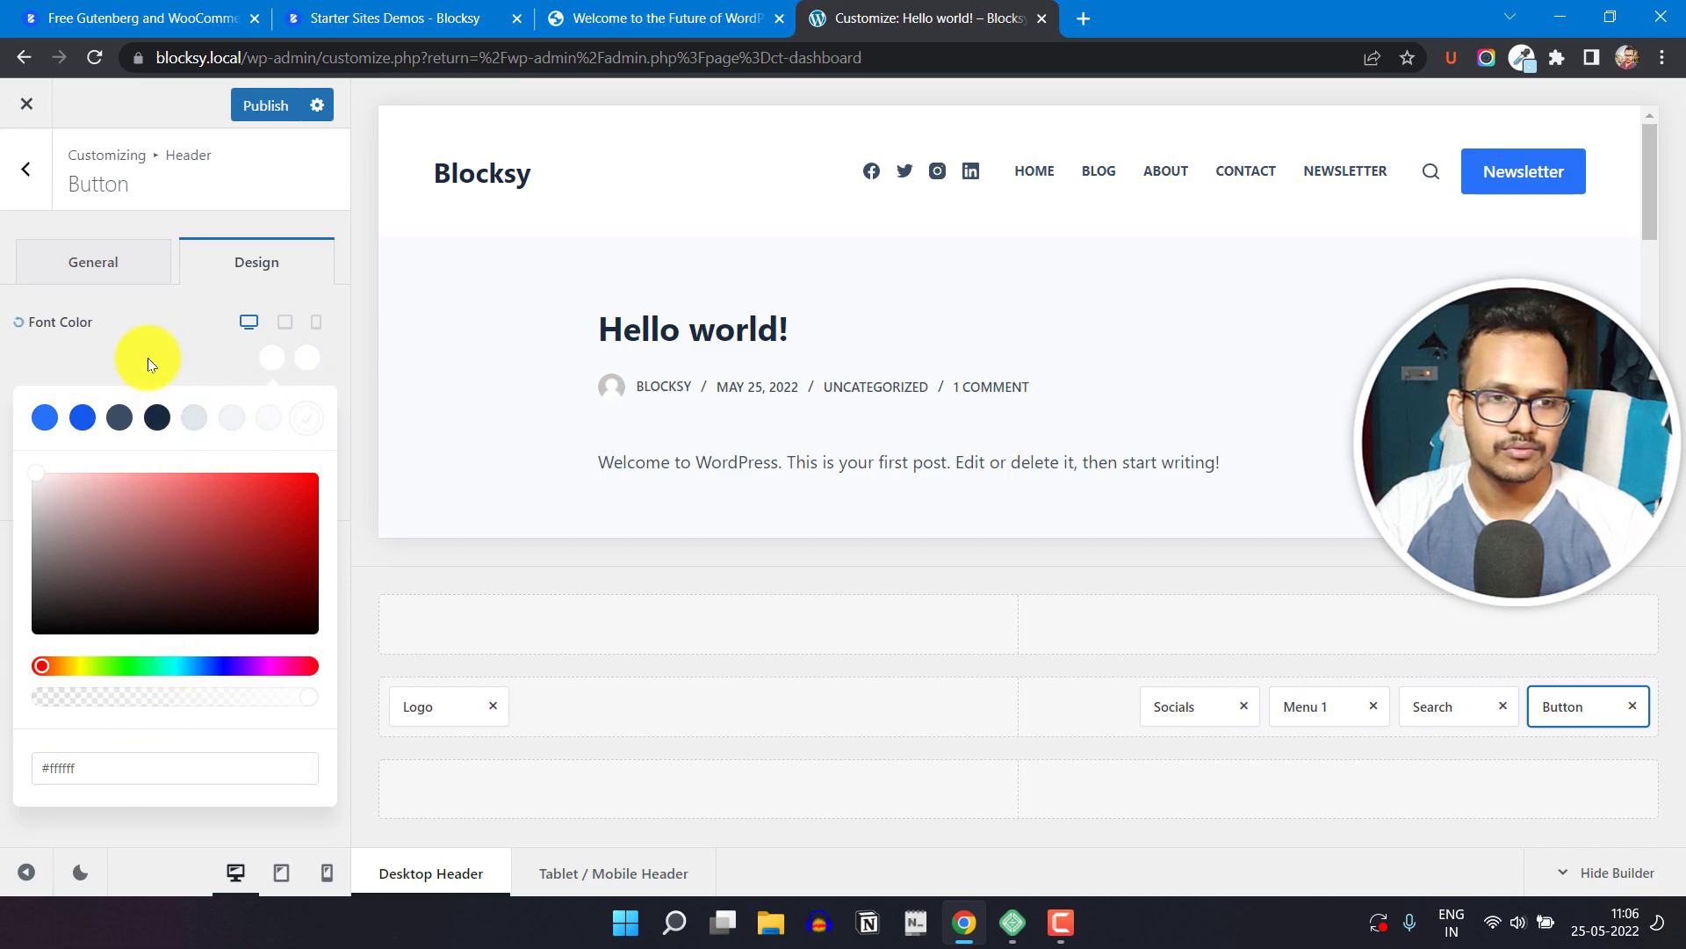
click(278, 356)
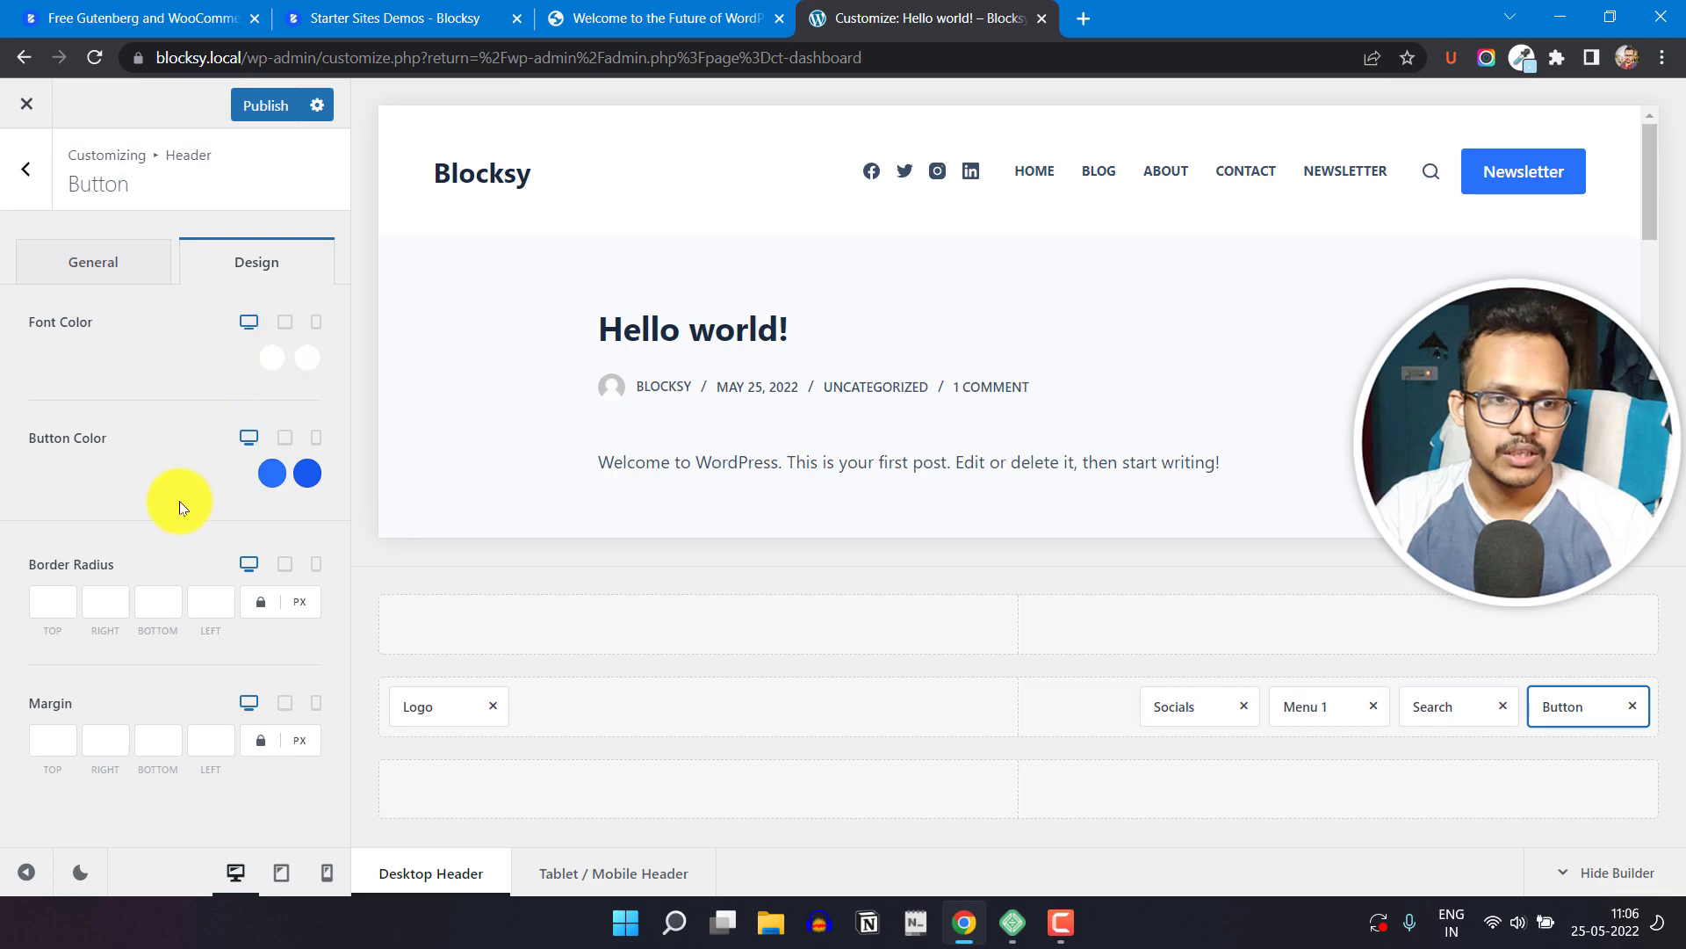
Step: Set the header button's initial color to the dark #192a3d swatch and its hover color to yellow
click(273, 474)
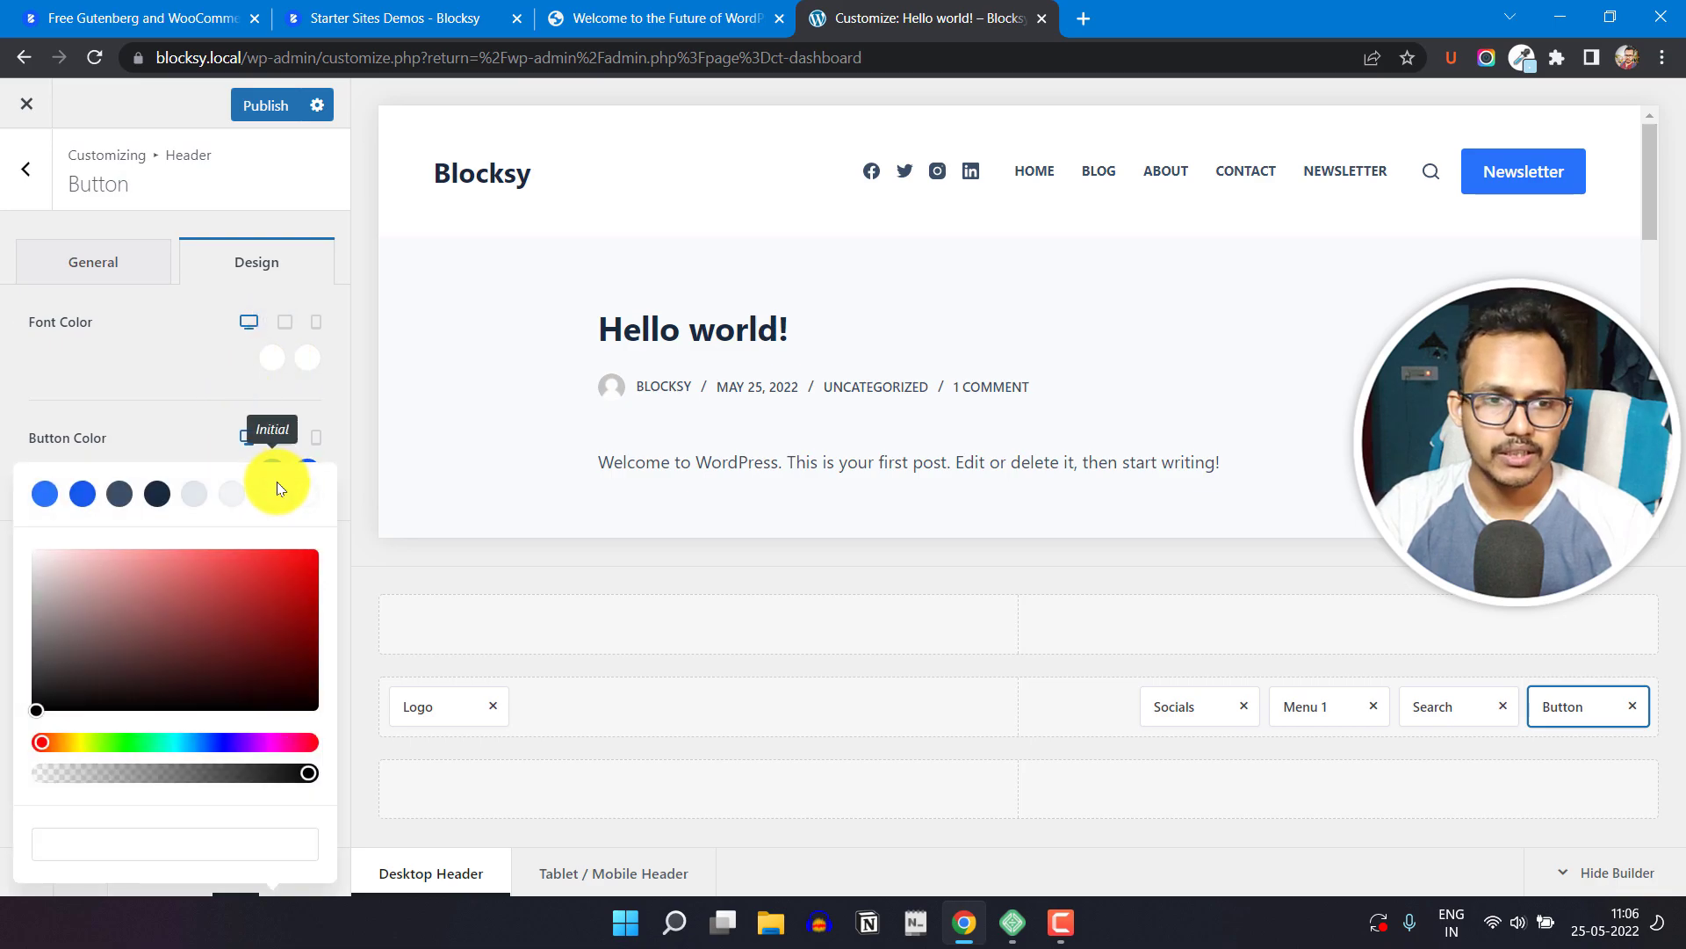
click(155, 509)
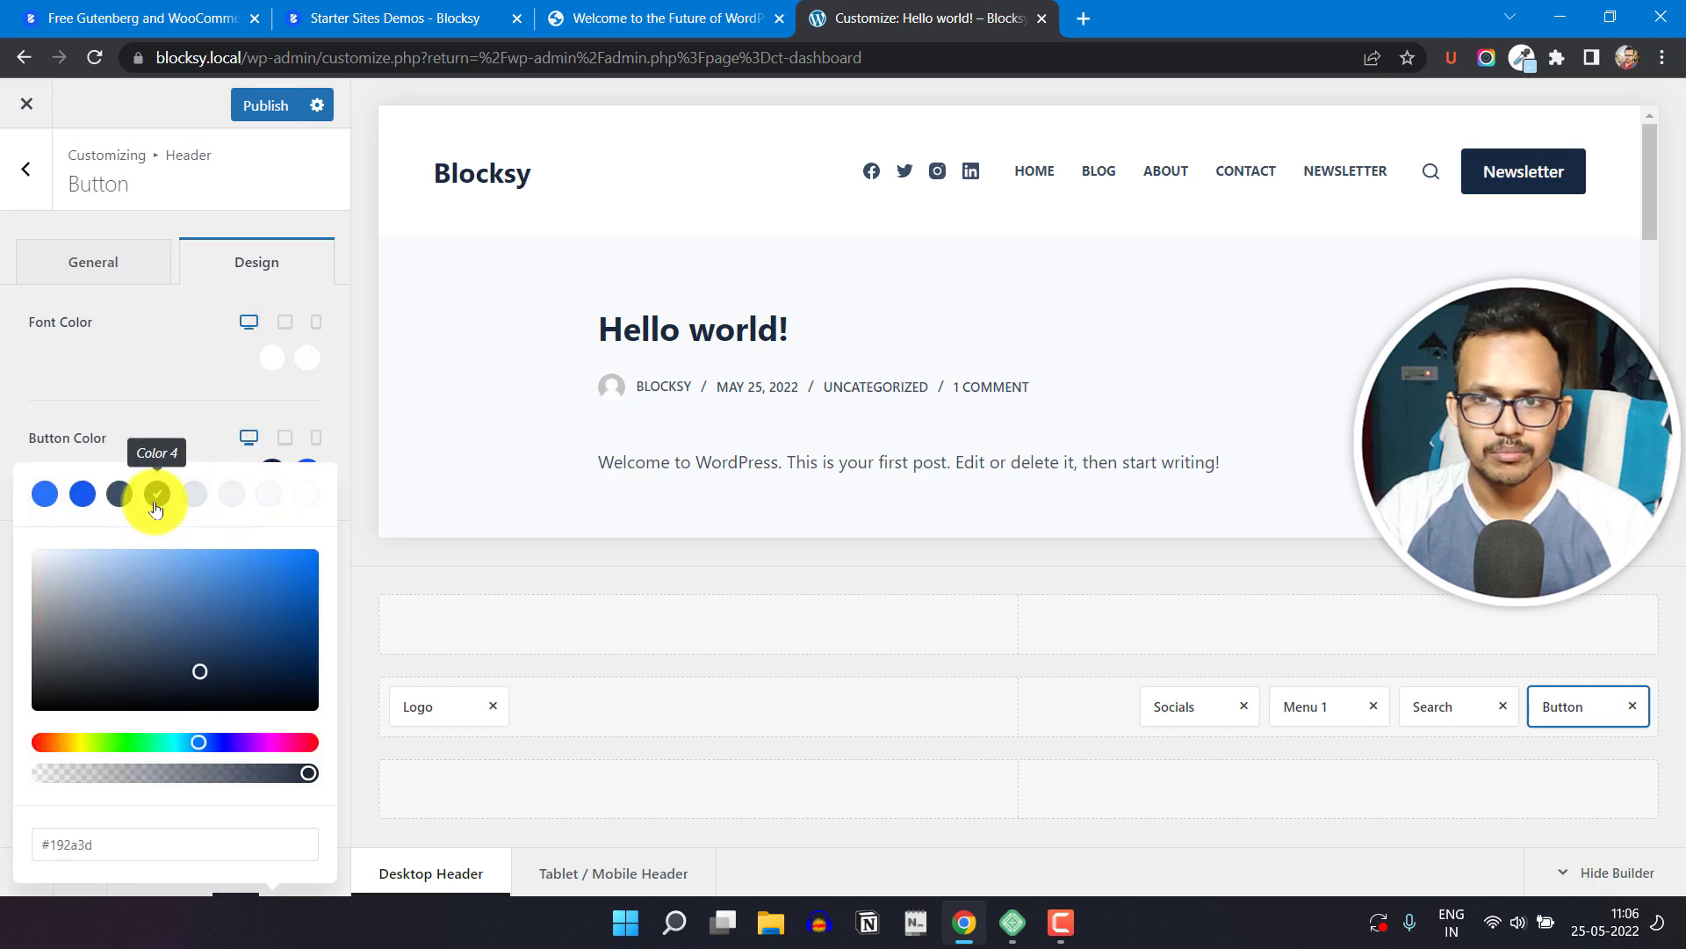
click(181, 399)
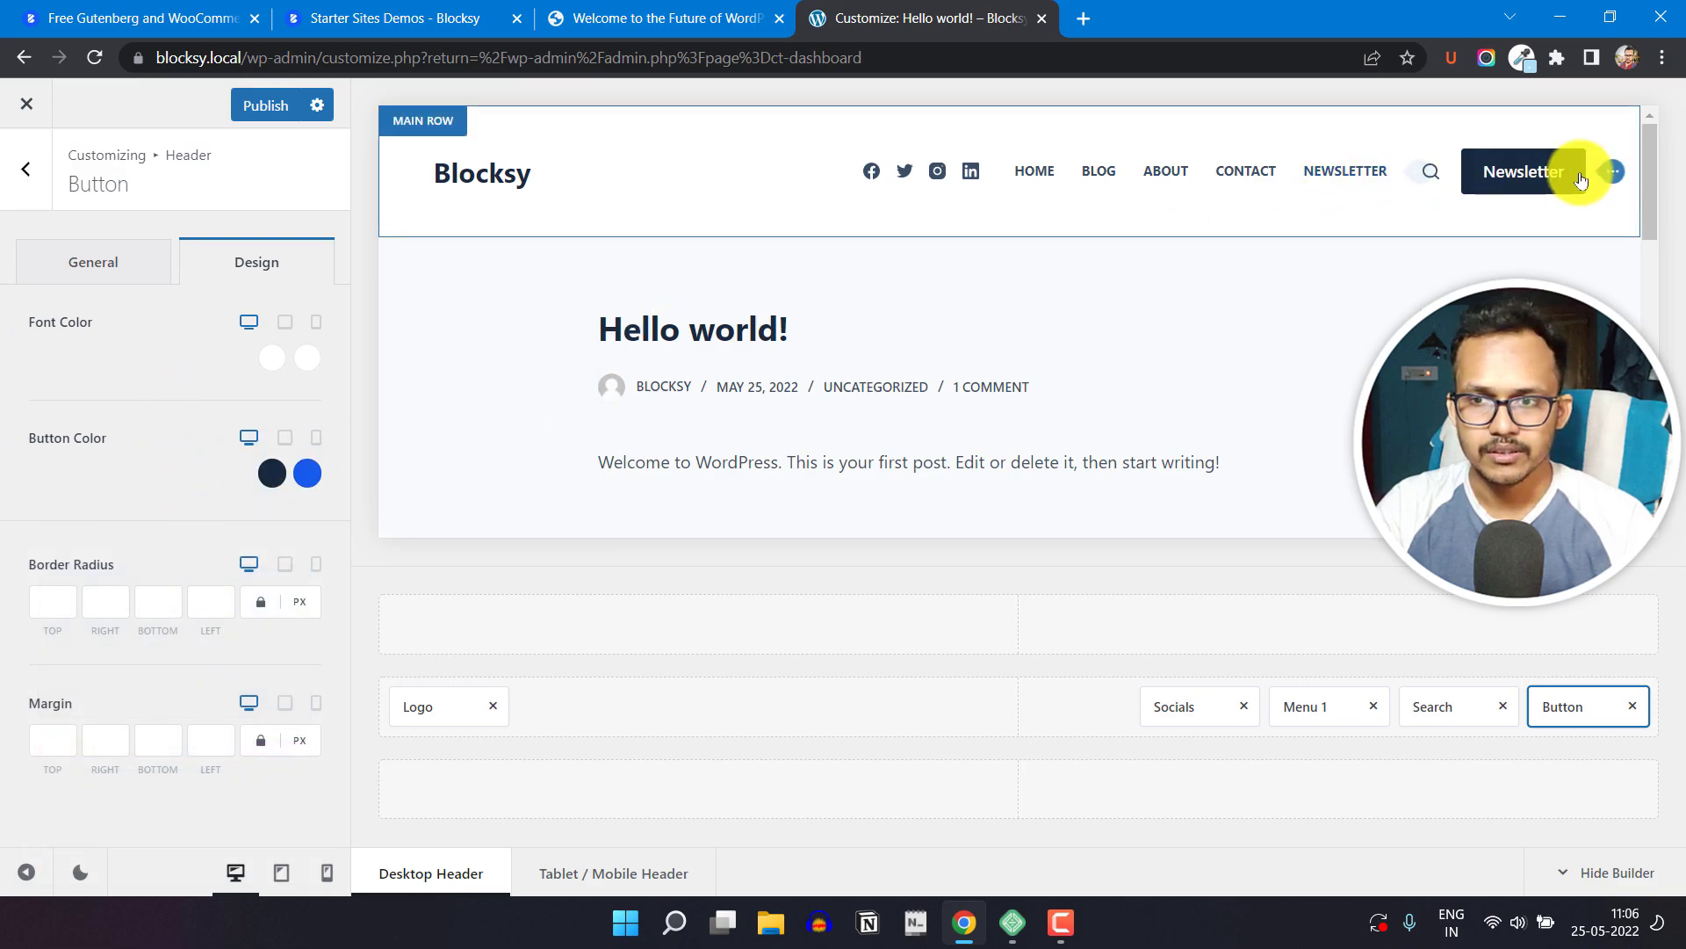
click(307, 475)
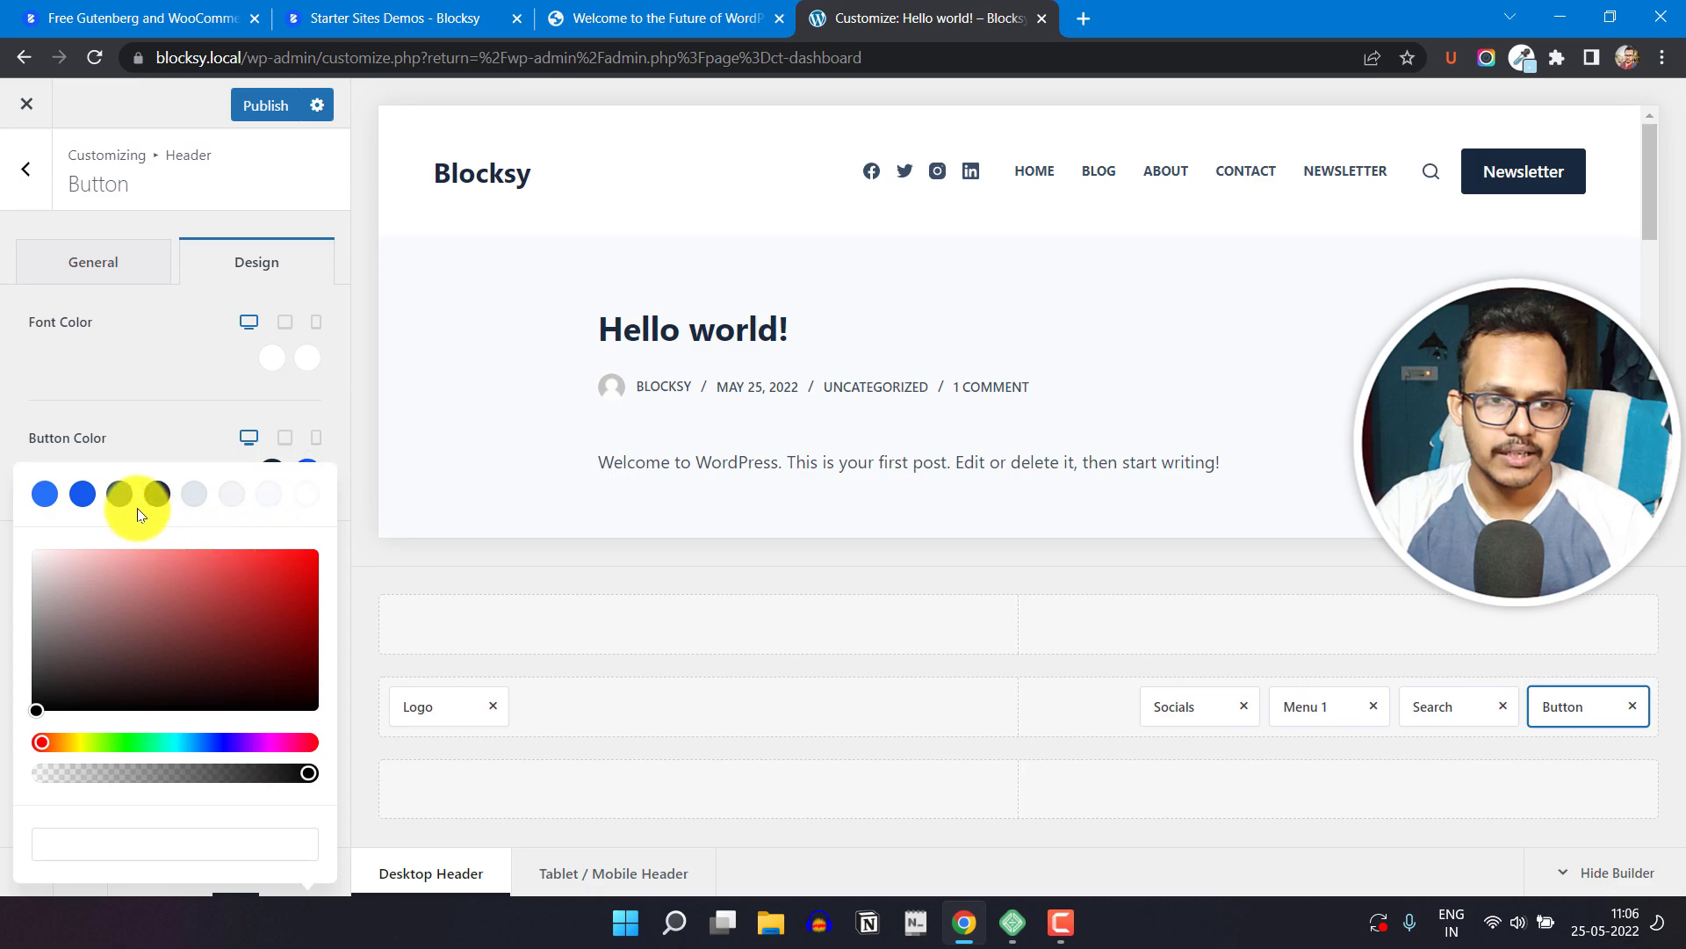
drag(130, 750, 80, 747)
mouse_move(324, 550)
mouse_down()
mouse_move(300, 566)
mouse_move(315, 546)
mouse_up()
click(223, 414)
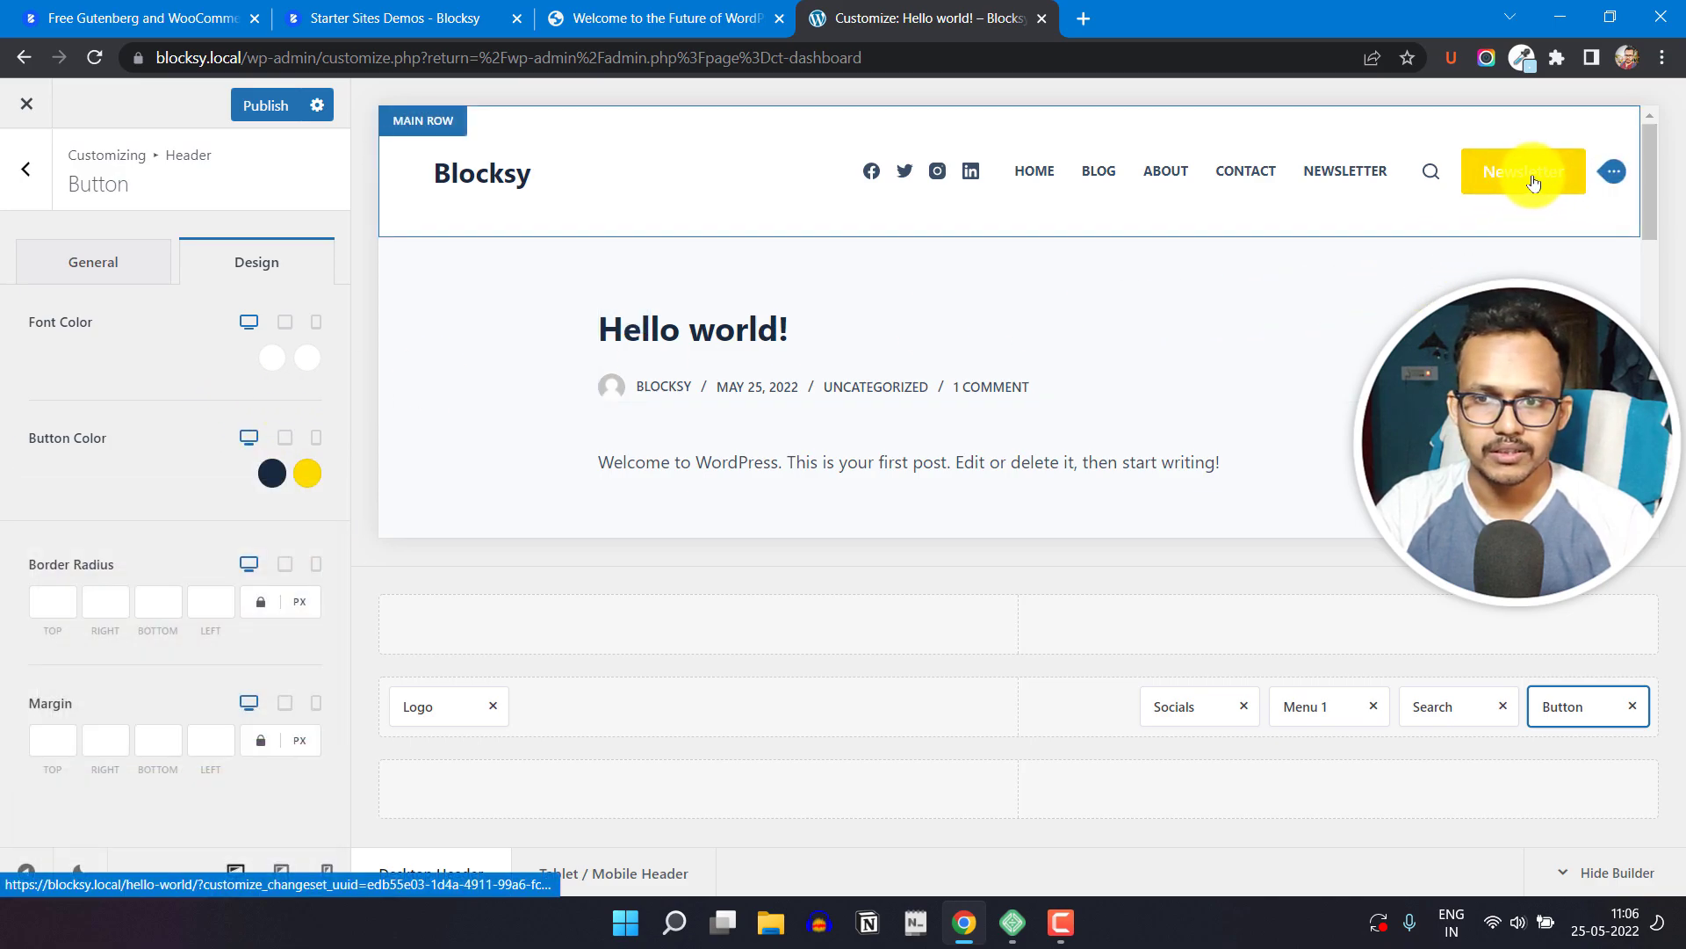
Step: Set the header button's hover font color to the dark #192a3d swatch
click(308, 359)
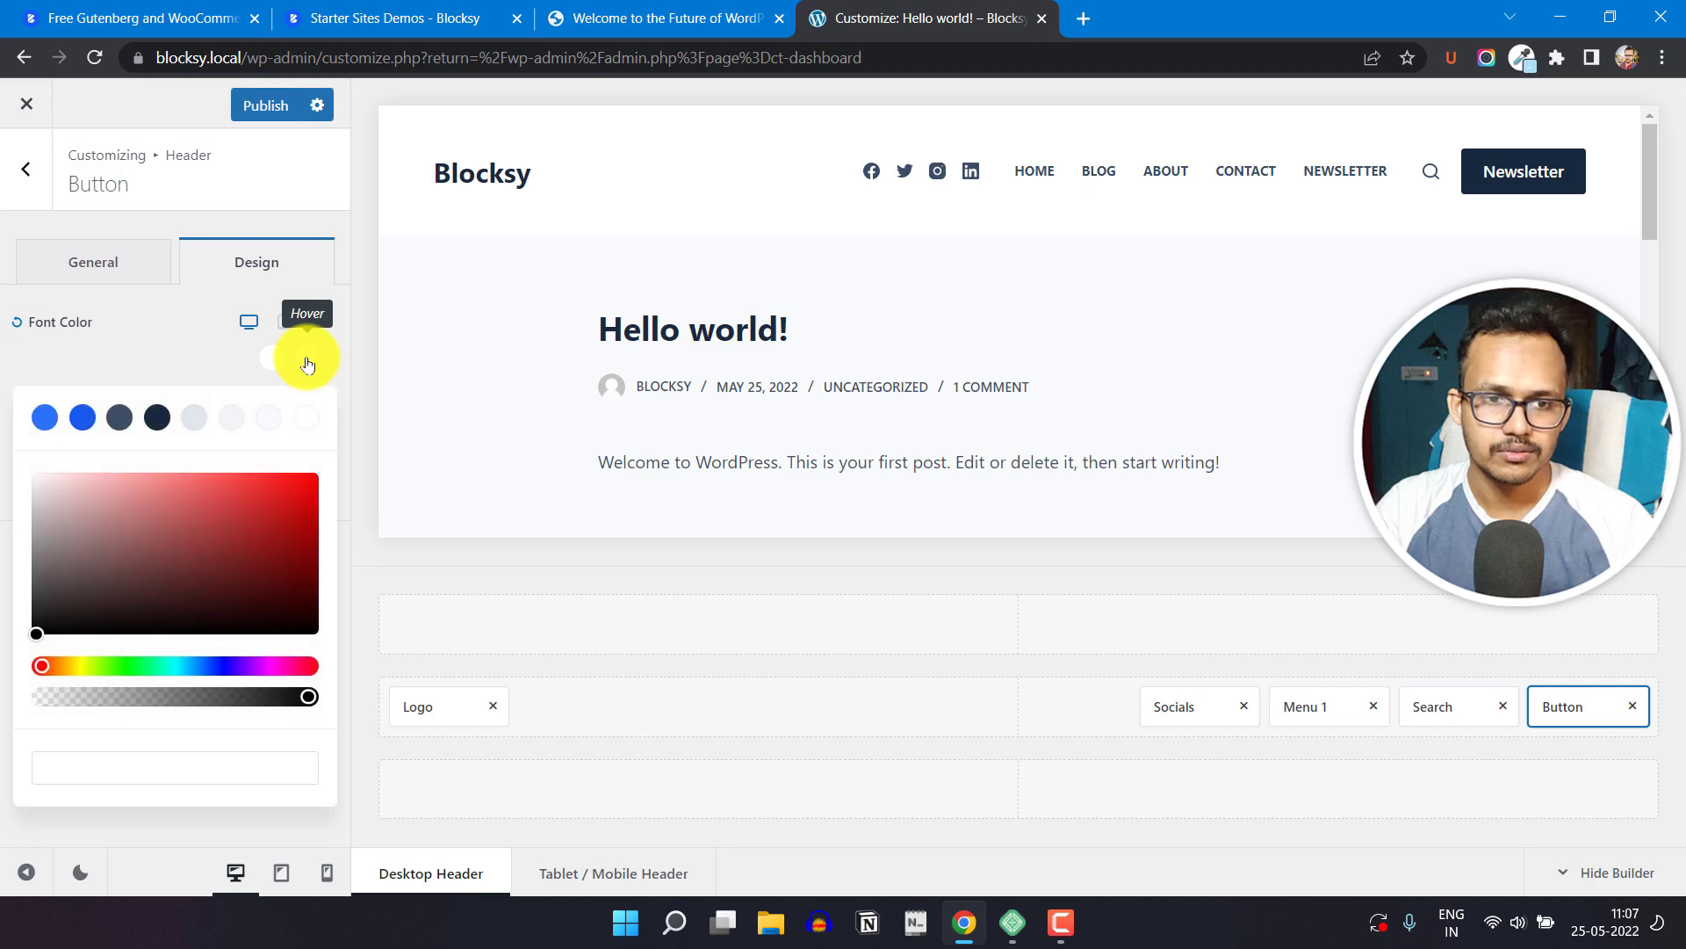
click(157, 421)
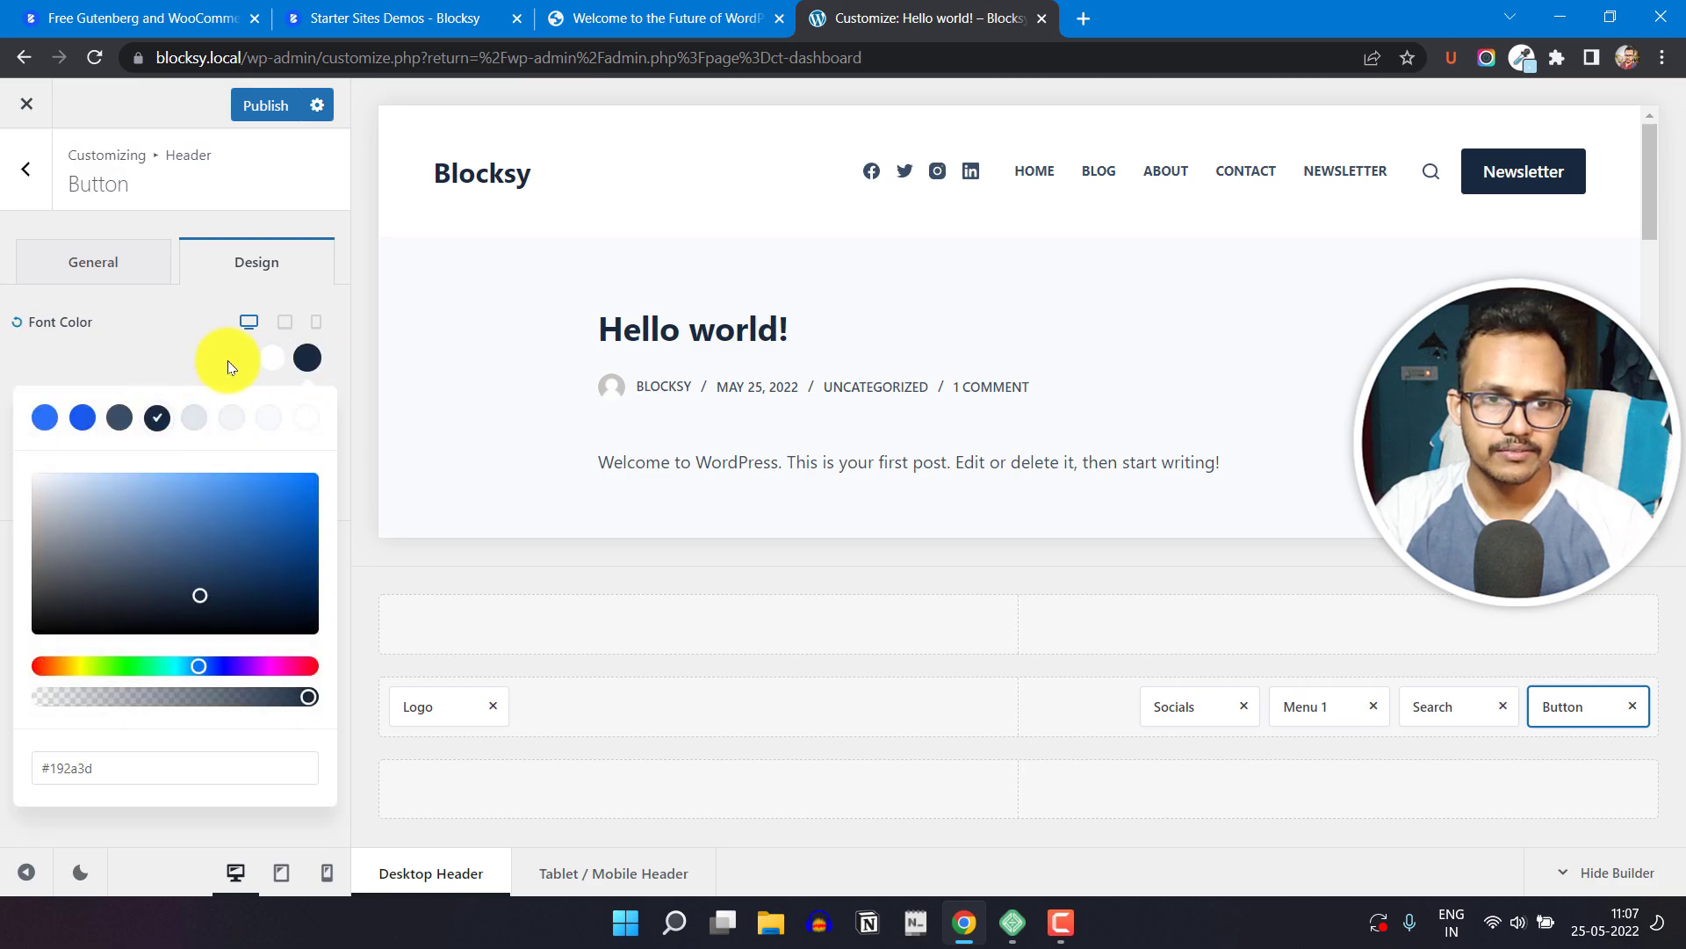
click(304, 367)
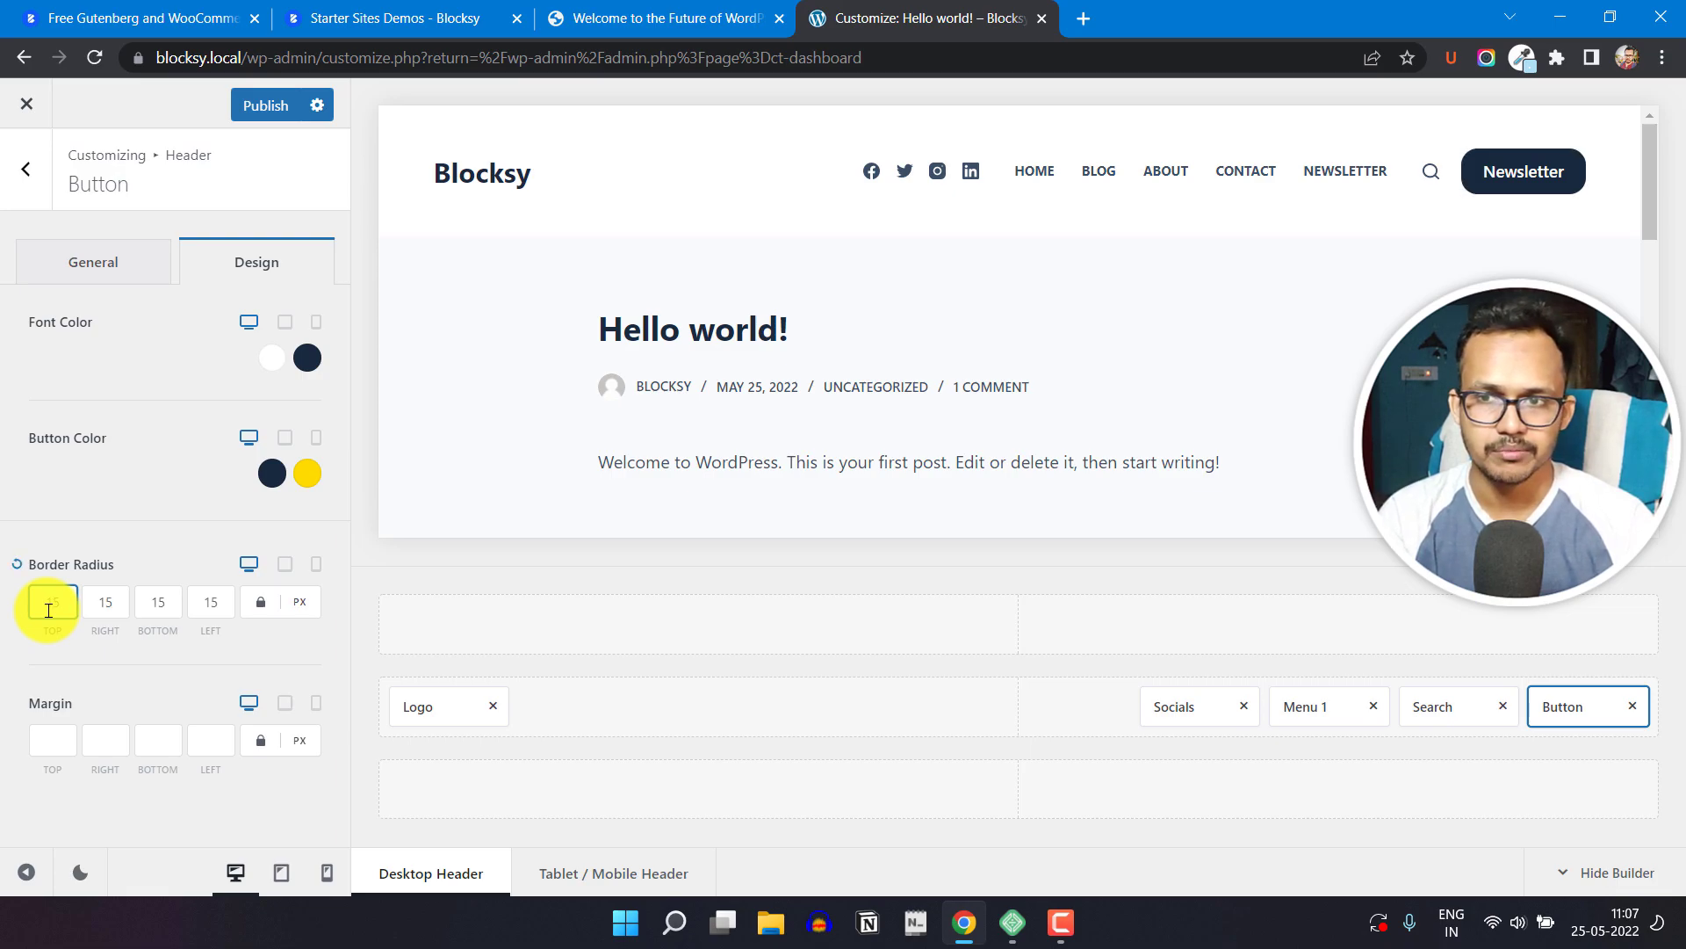
Step: Set the header button's border radius to 30 px on all sides and return to the header elements
key(BackSpace)
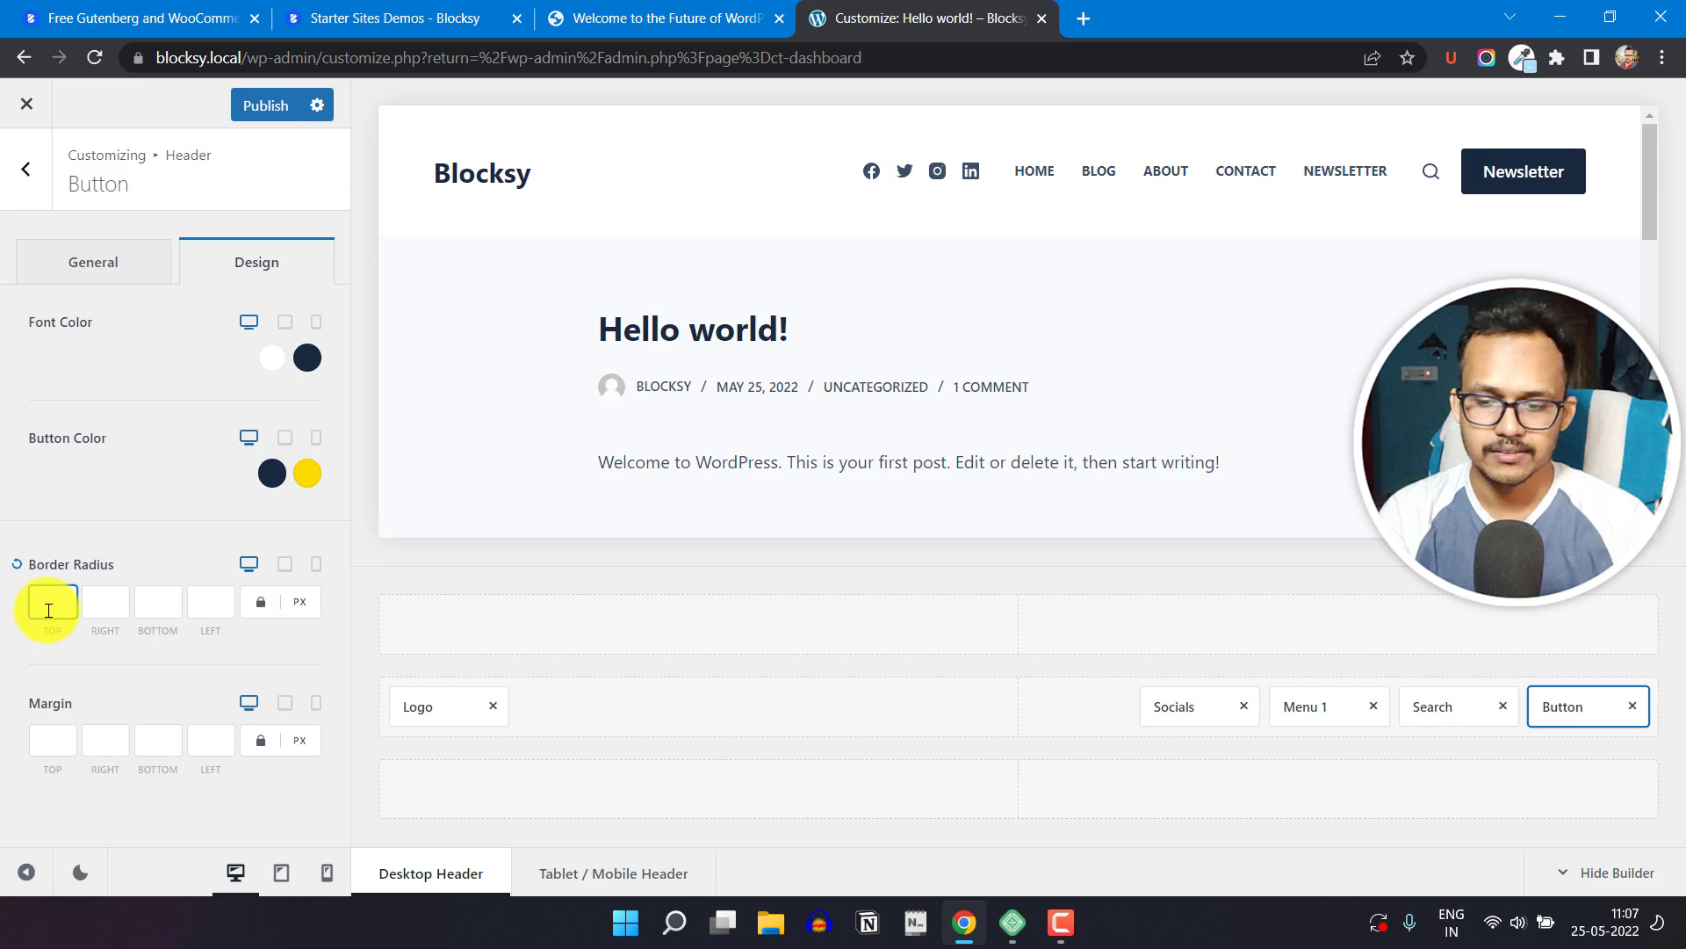
text(30)
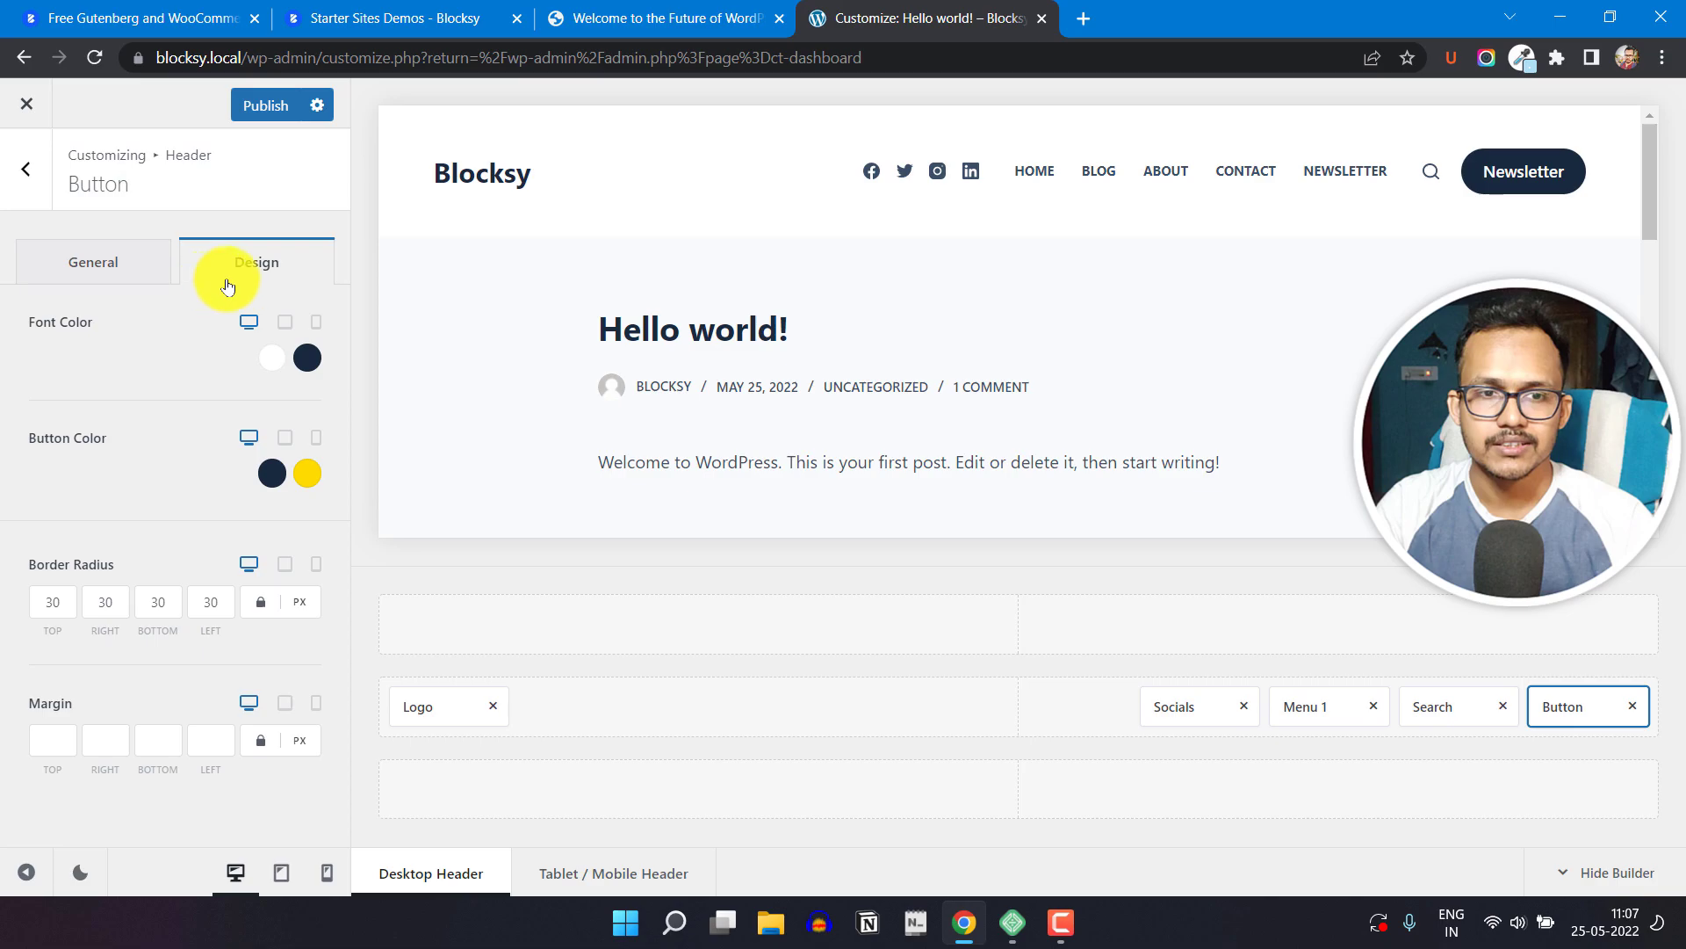
click(86, 266)
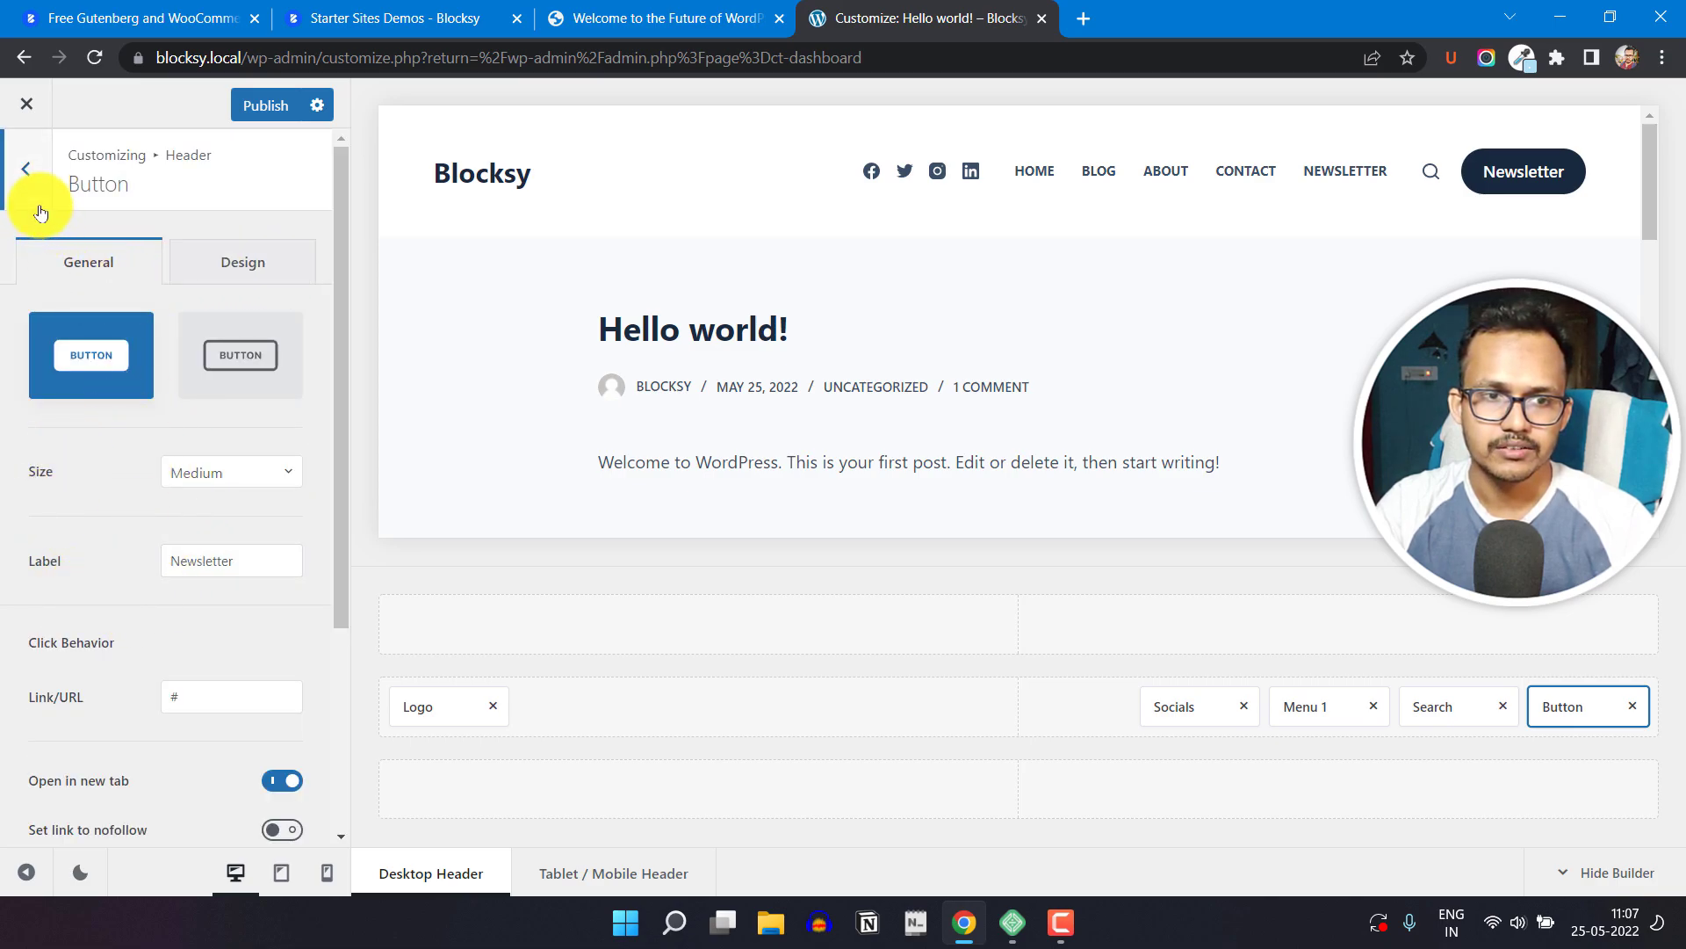
click(29, 173)
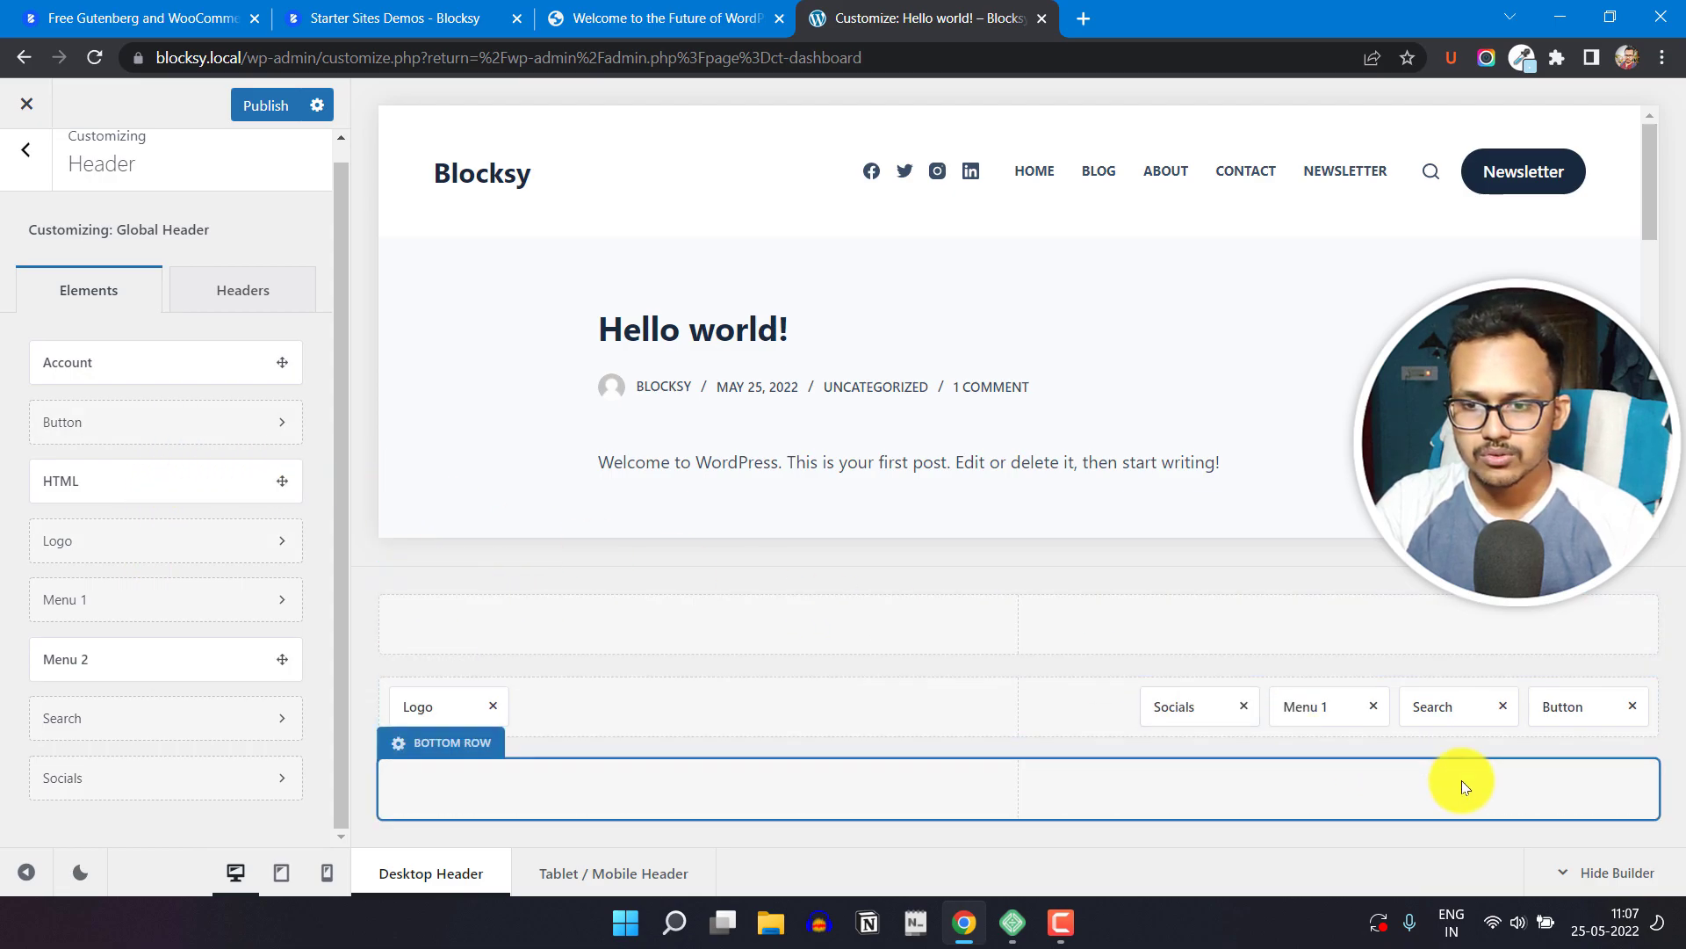
Step: Move the Search element after the Button in the header's main row and publish the changes
drag(1438, 715, 1572, 713)
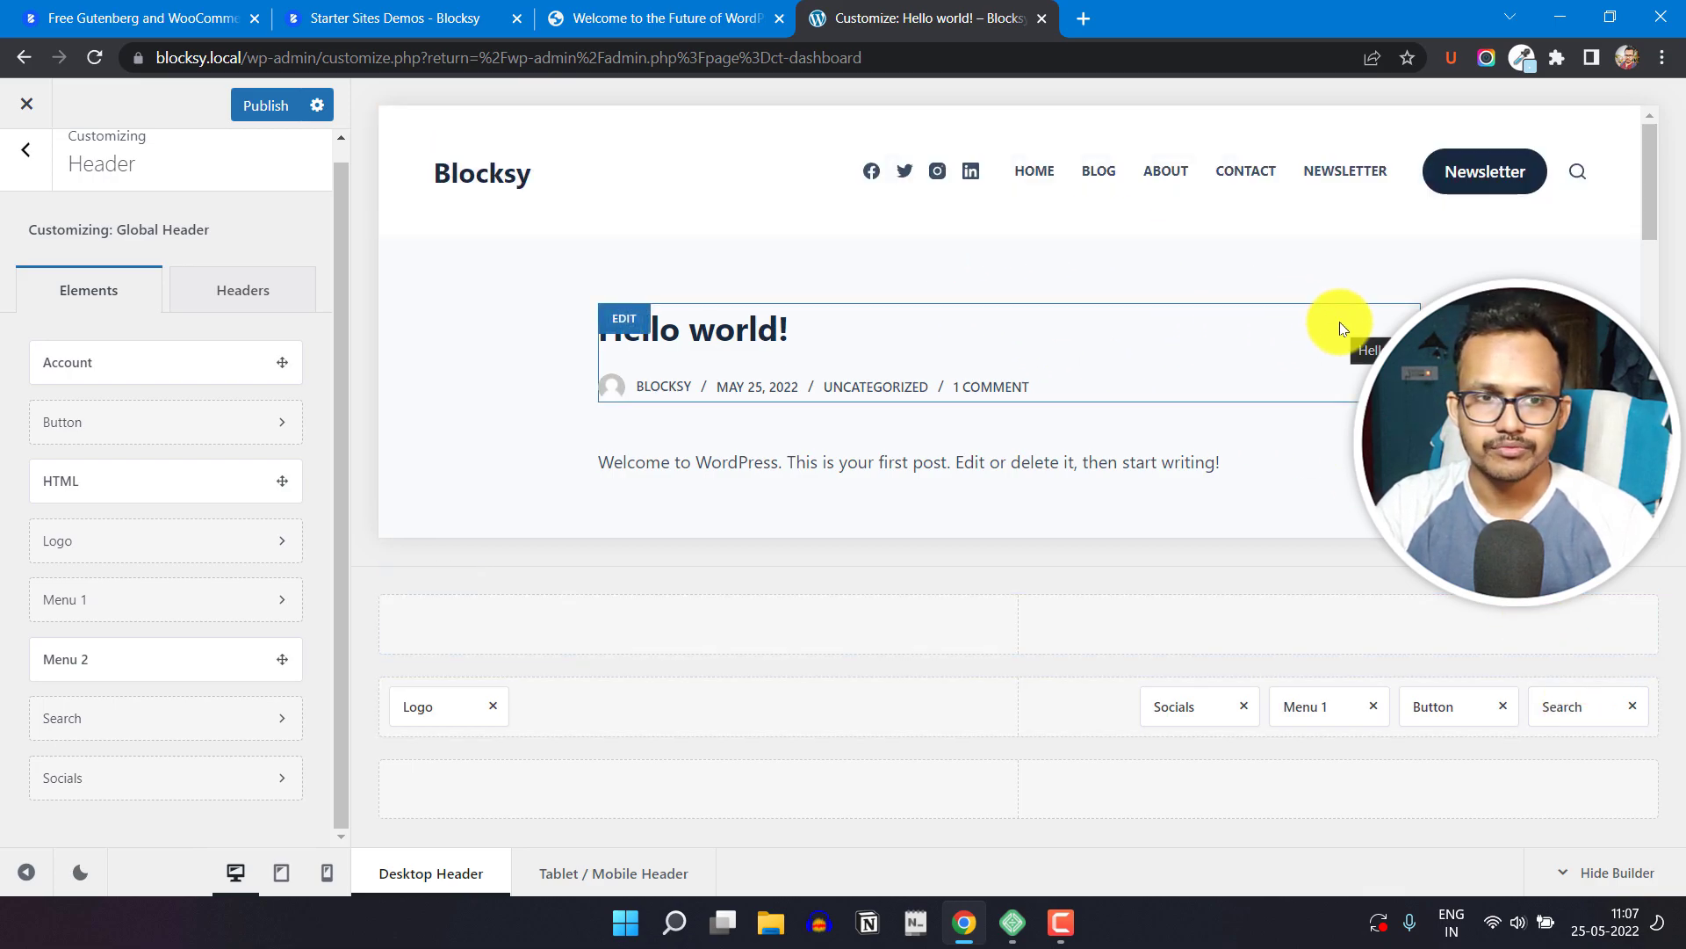
click(258, 117)
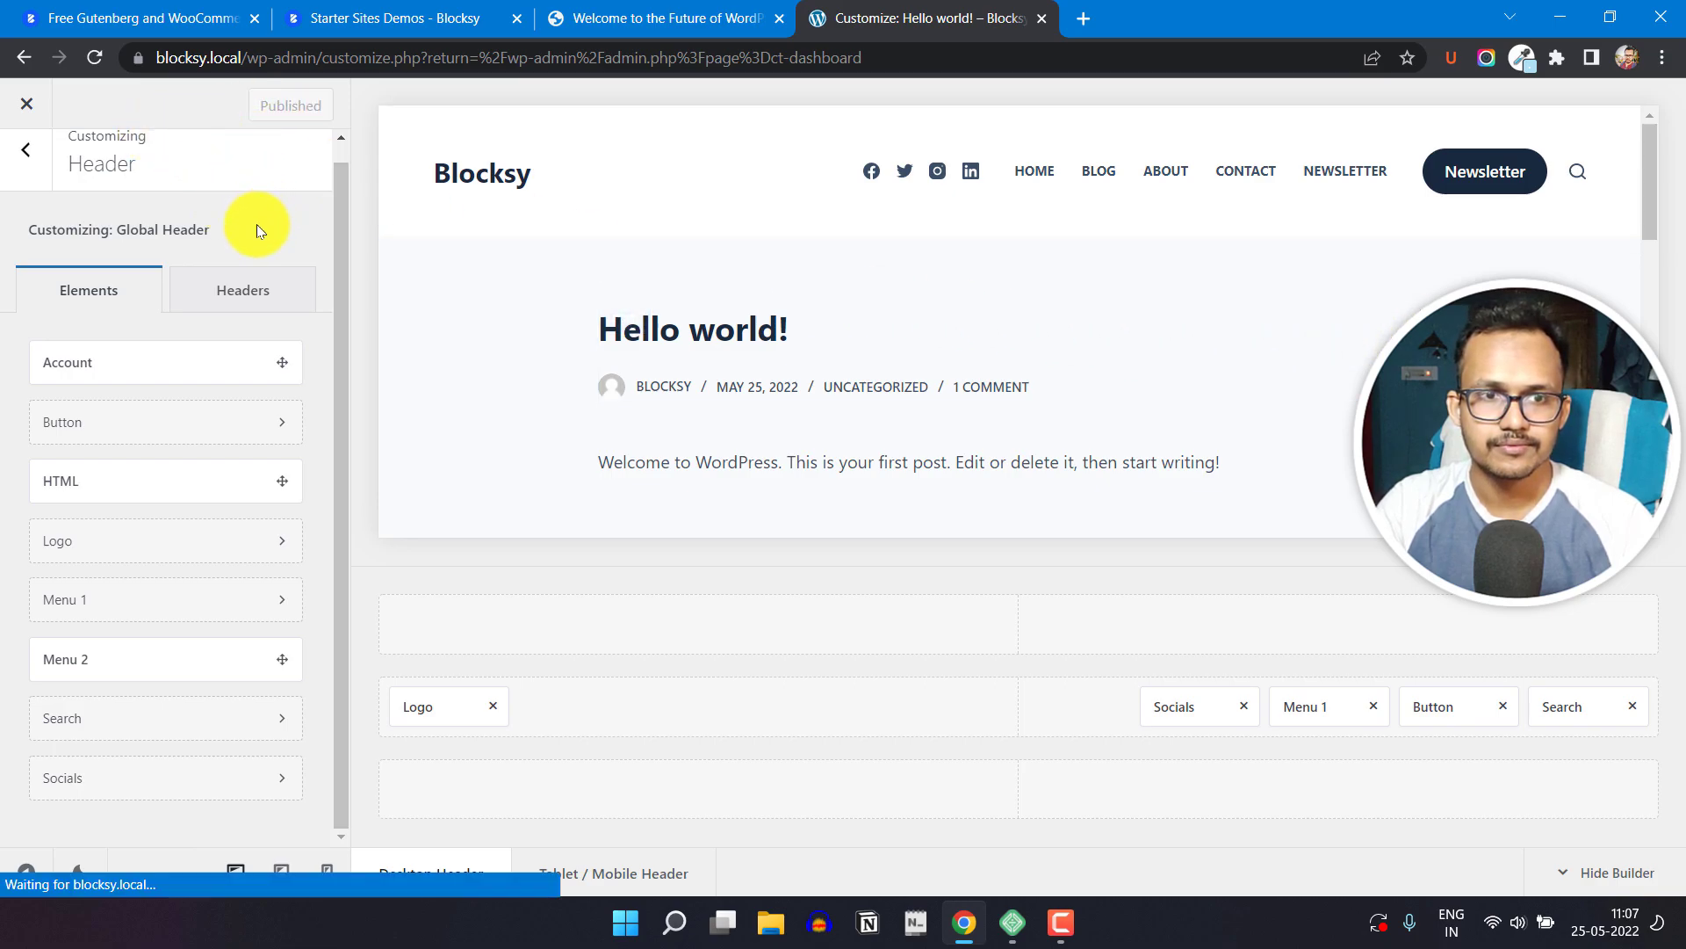
Step: Close the Customizer and open the Starter Sites section of the Blocksy dashboard
click(19, 112)
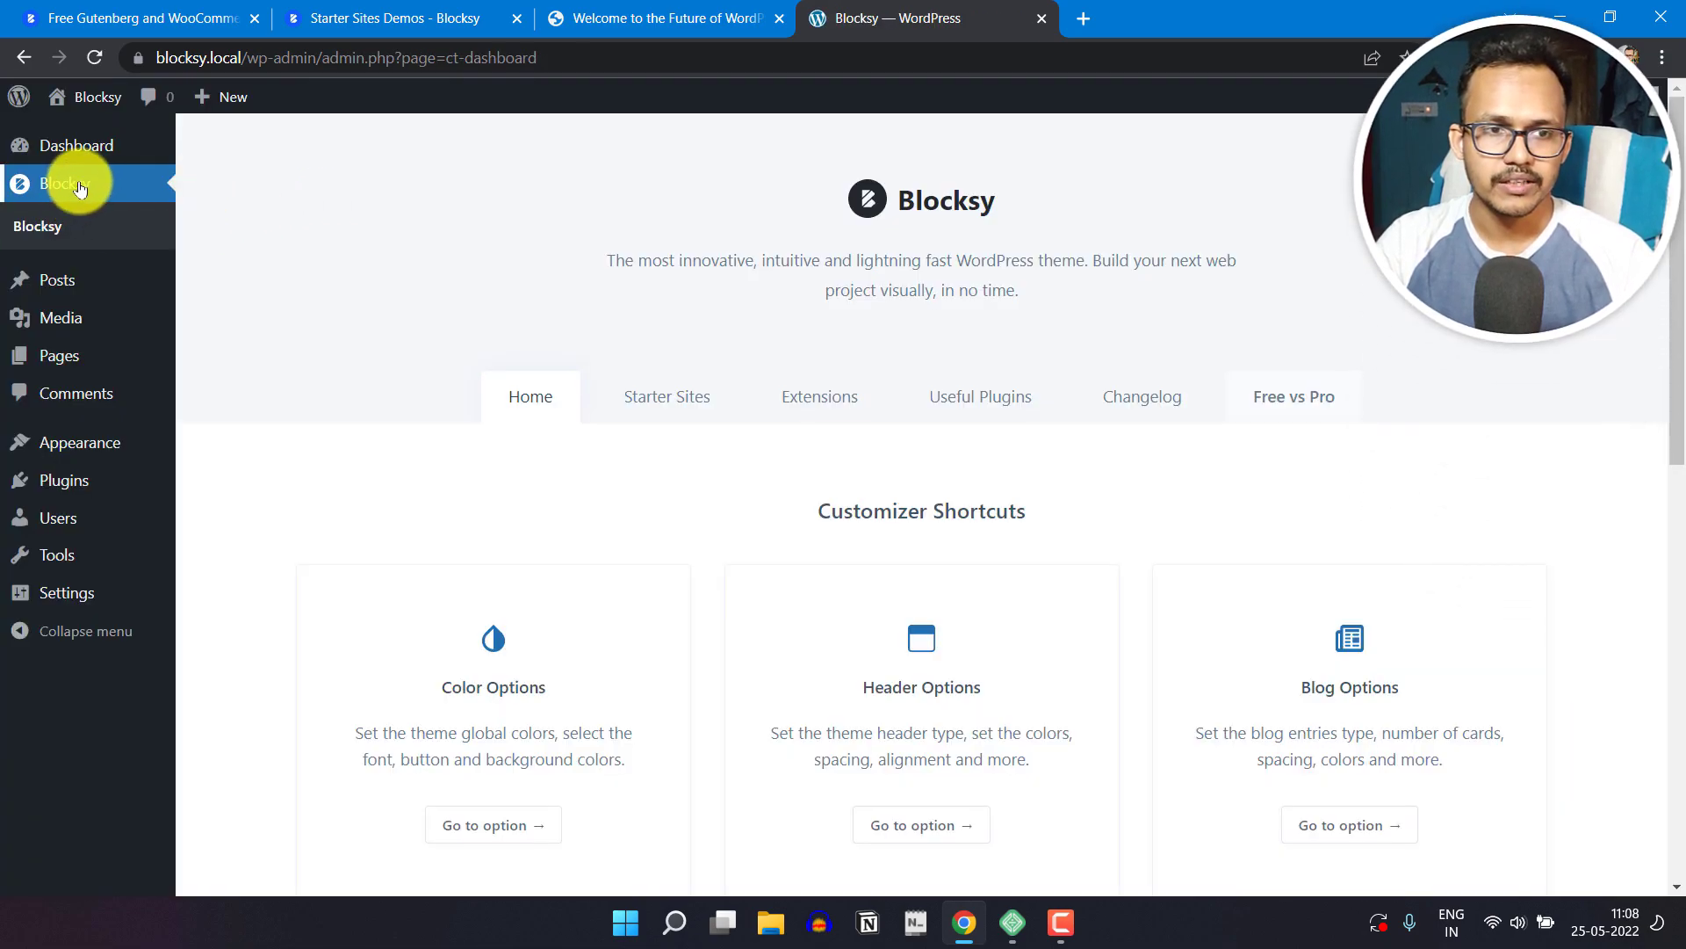
click(679, 404)
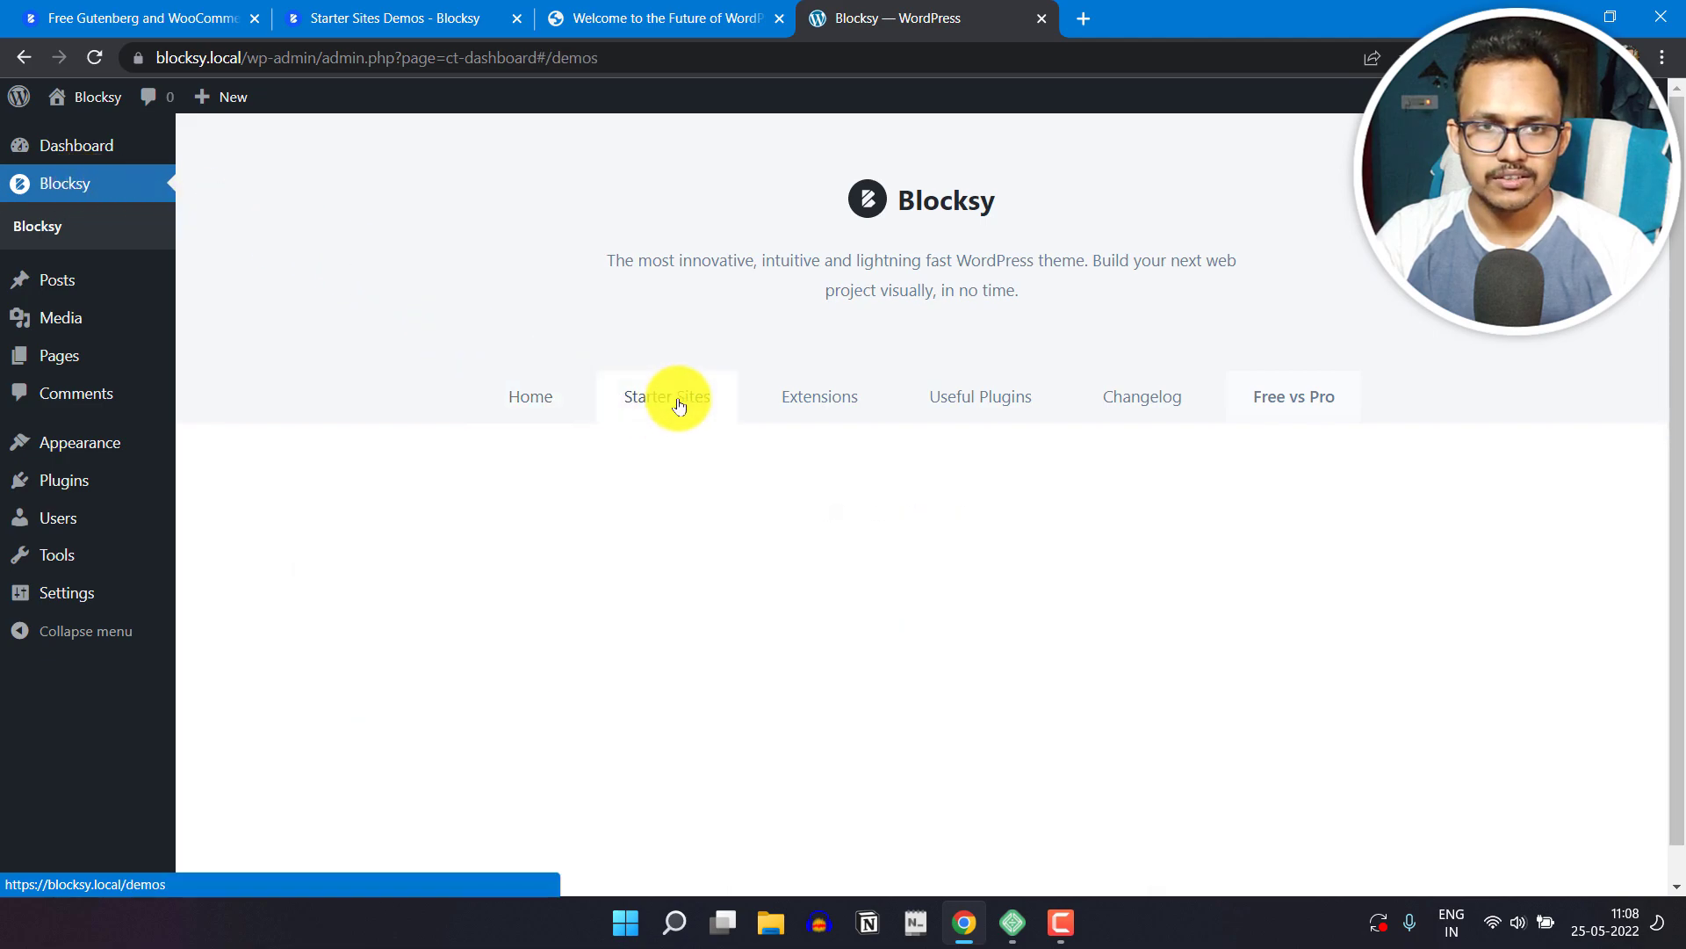
Step: Import the Blocksy News starter site with the child theme, WPForms and Stackable plugins, options, widgets, content and Clean Install enabled
scroll(1646, 650, down, 6)
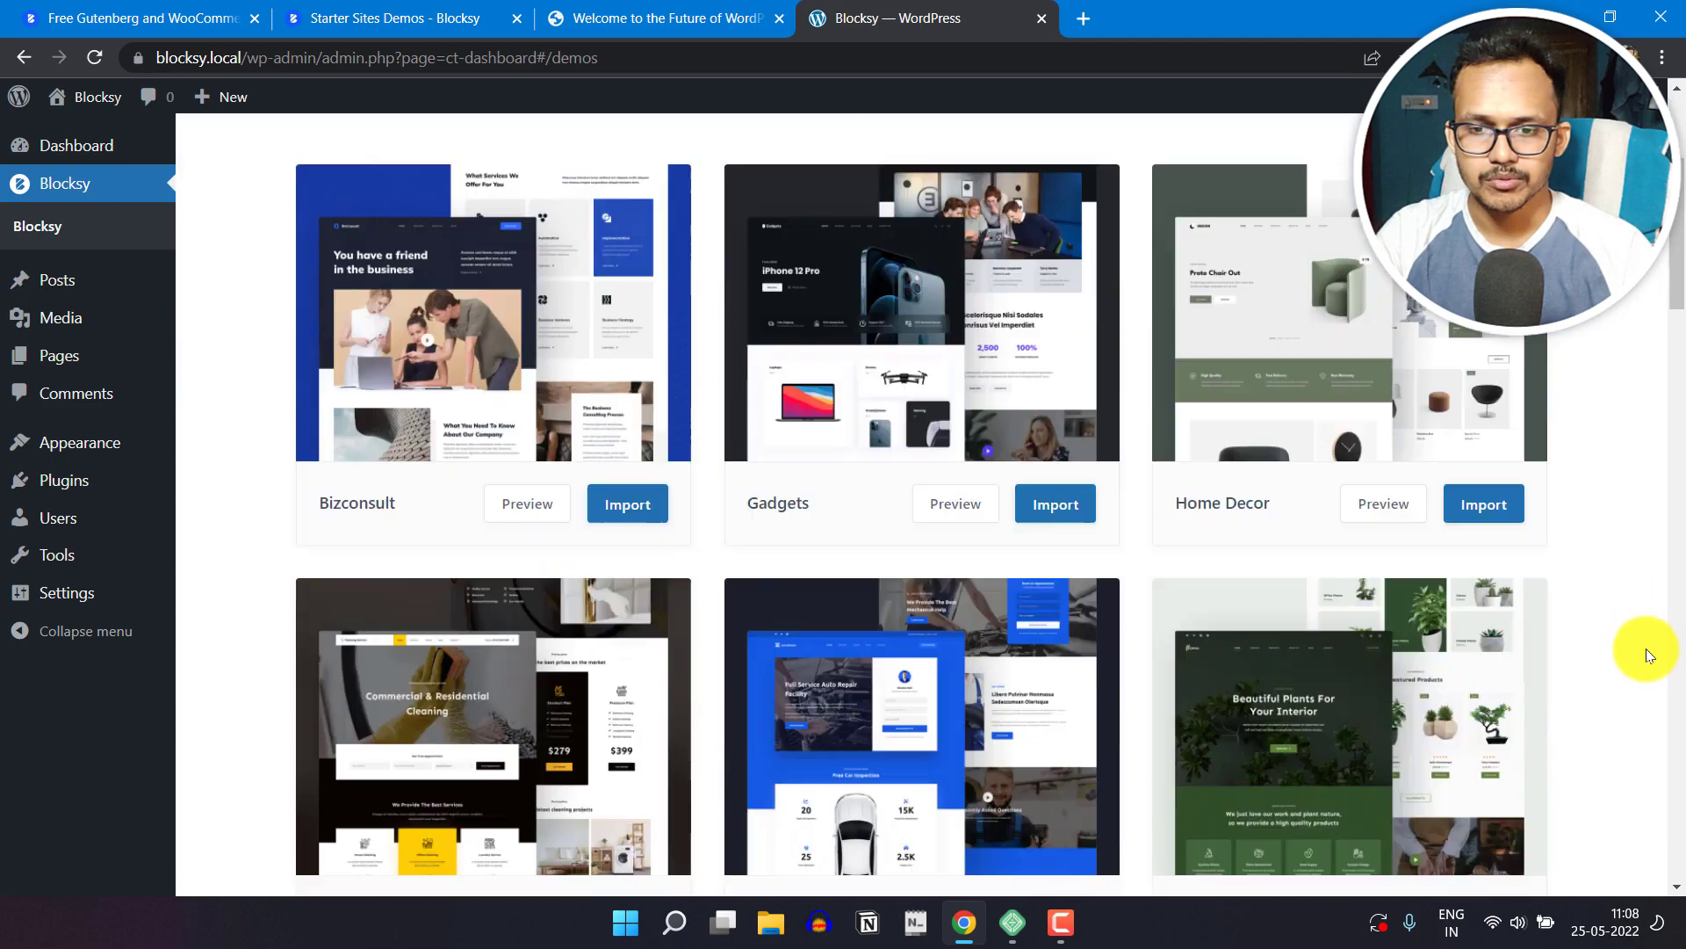
scroll(1604, 610, down, 17)
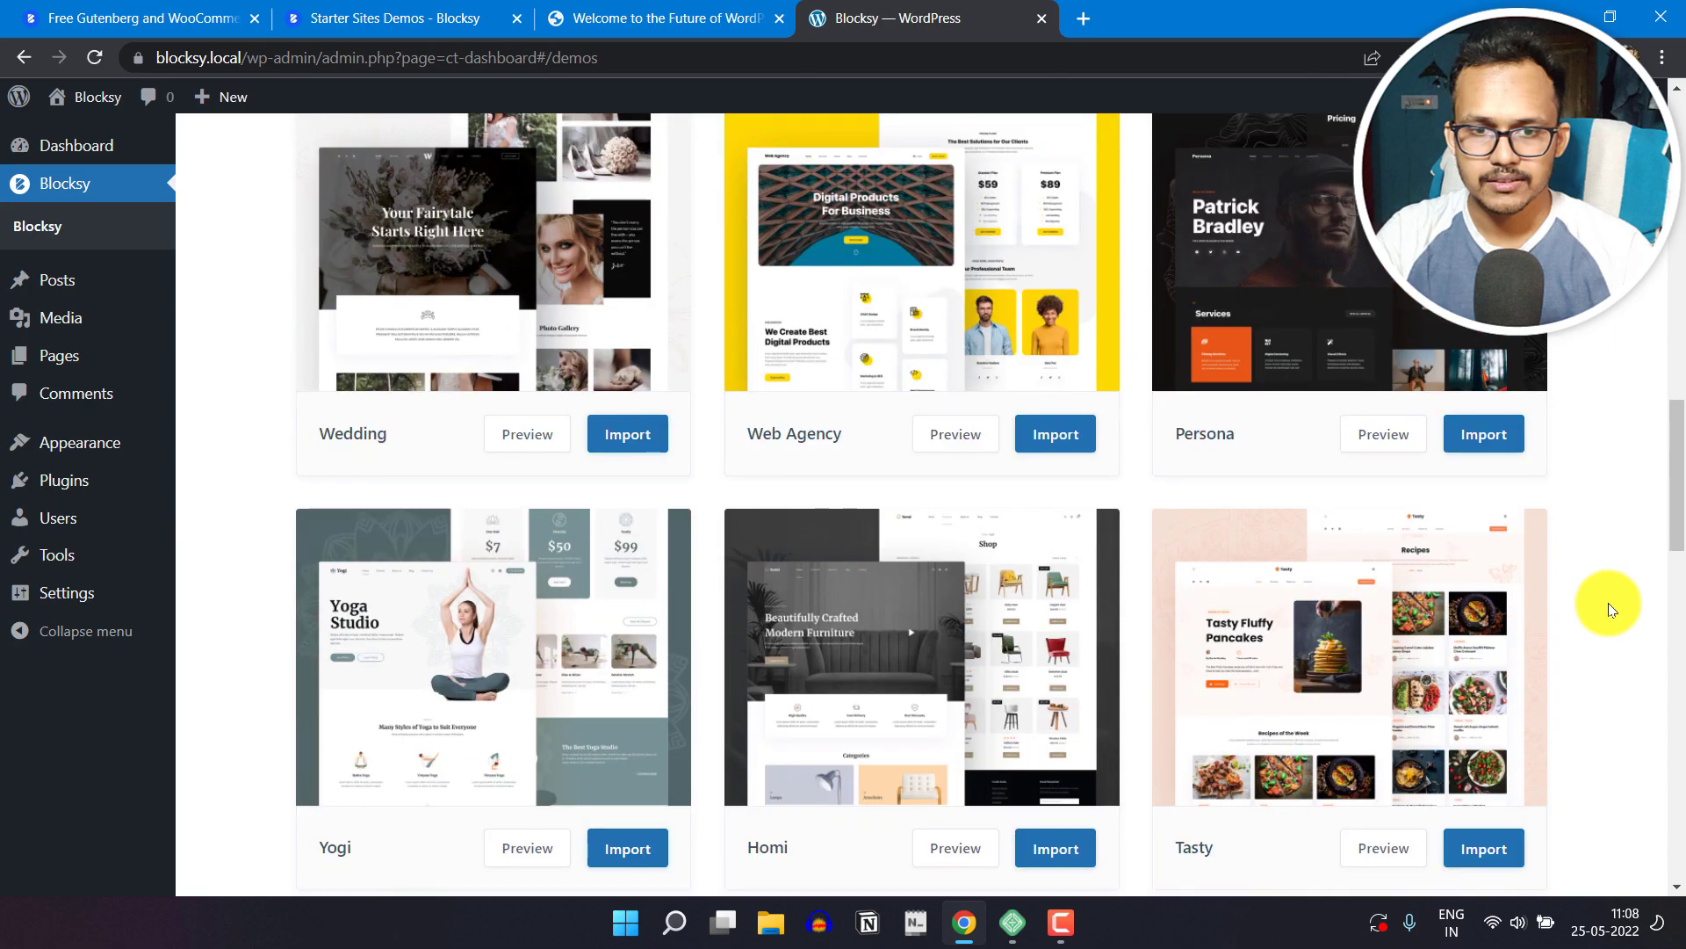
scroll(1609, 602, down, 10)
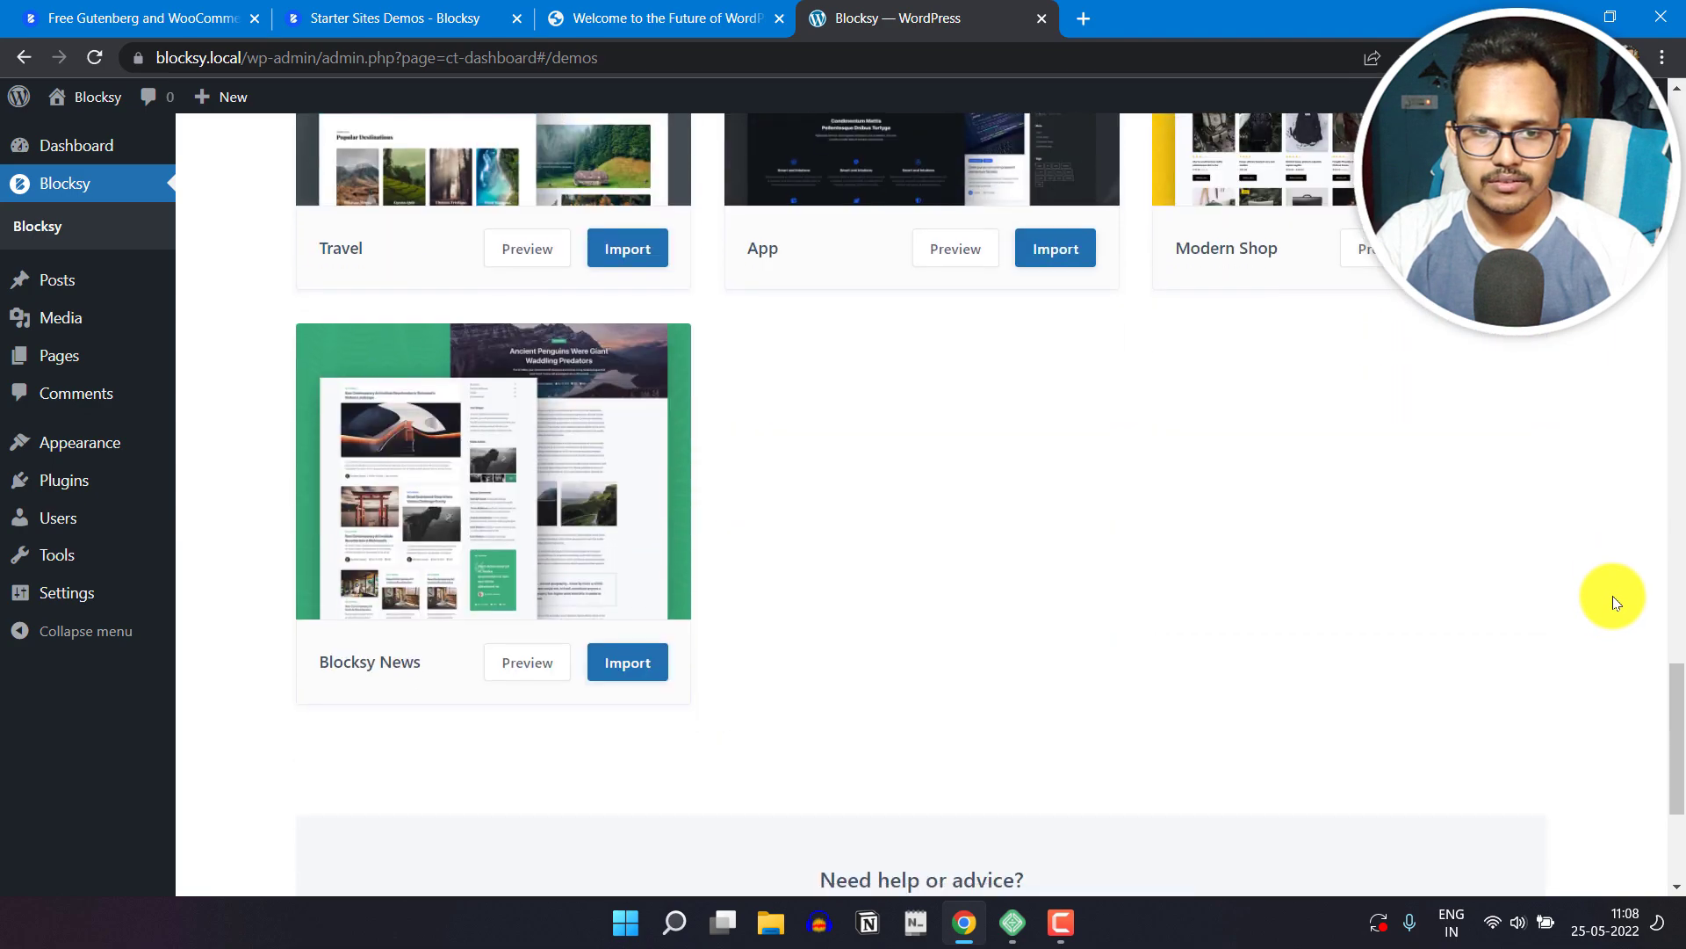
scroll(1608, 583, up, 5)
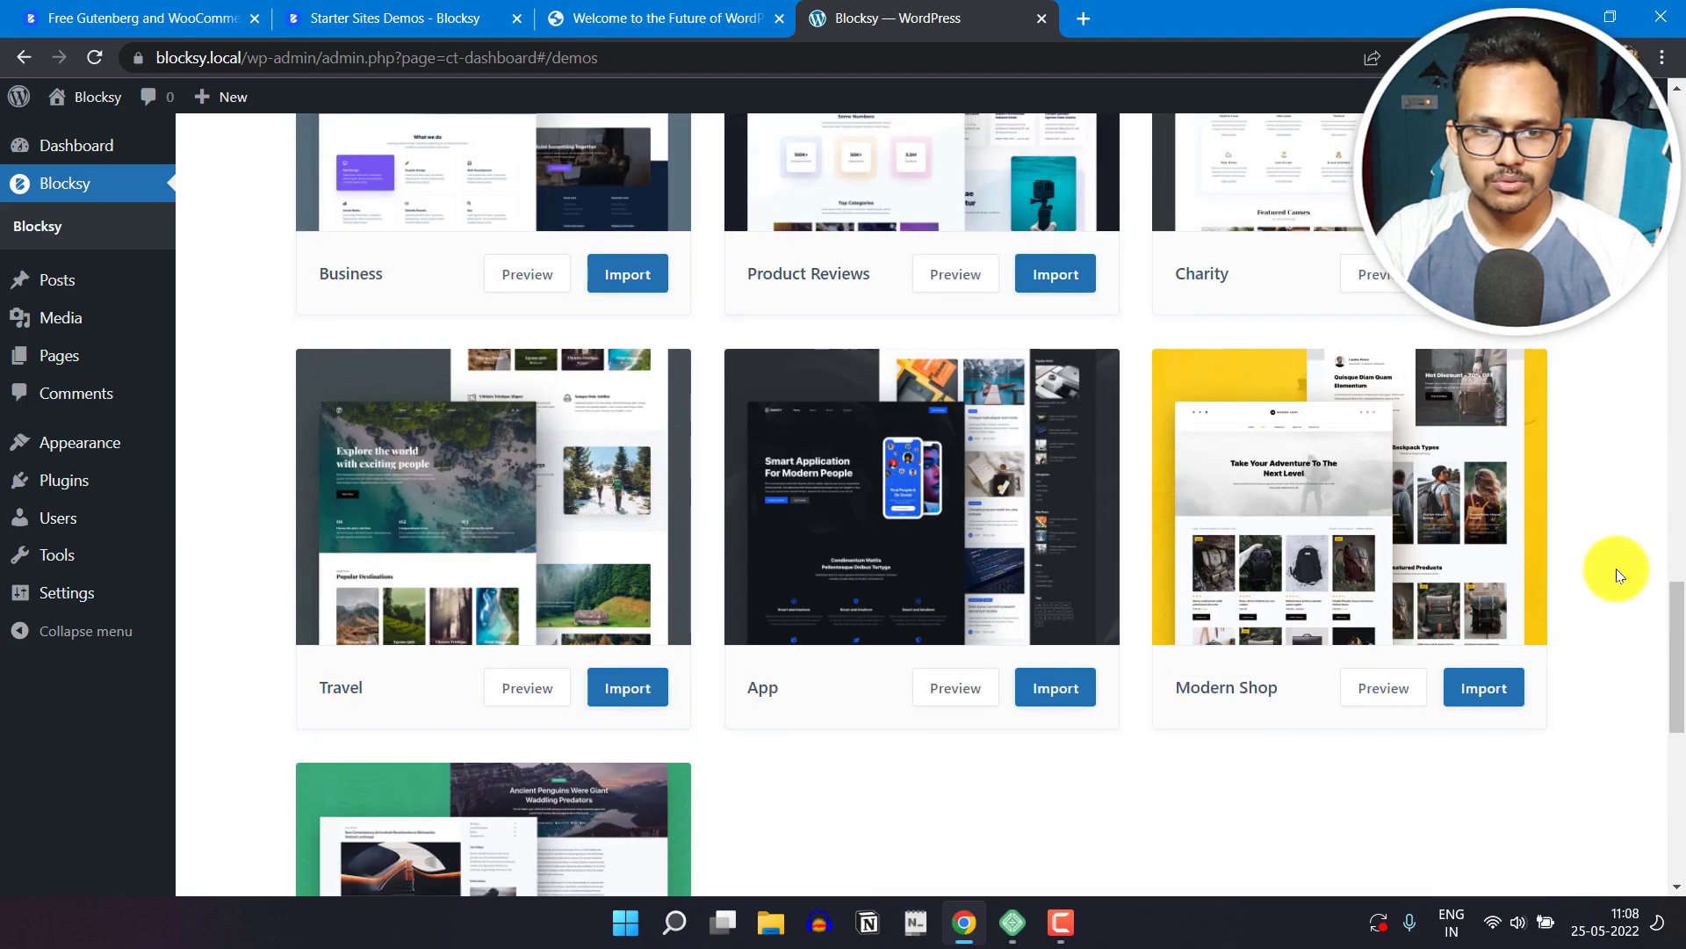
scroll(1618, 567, down, 5)
scroll(1616, 571, up, 5)
scroll(1616, 571, down, 5)
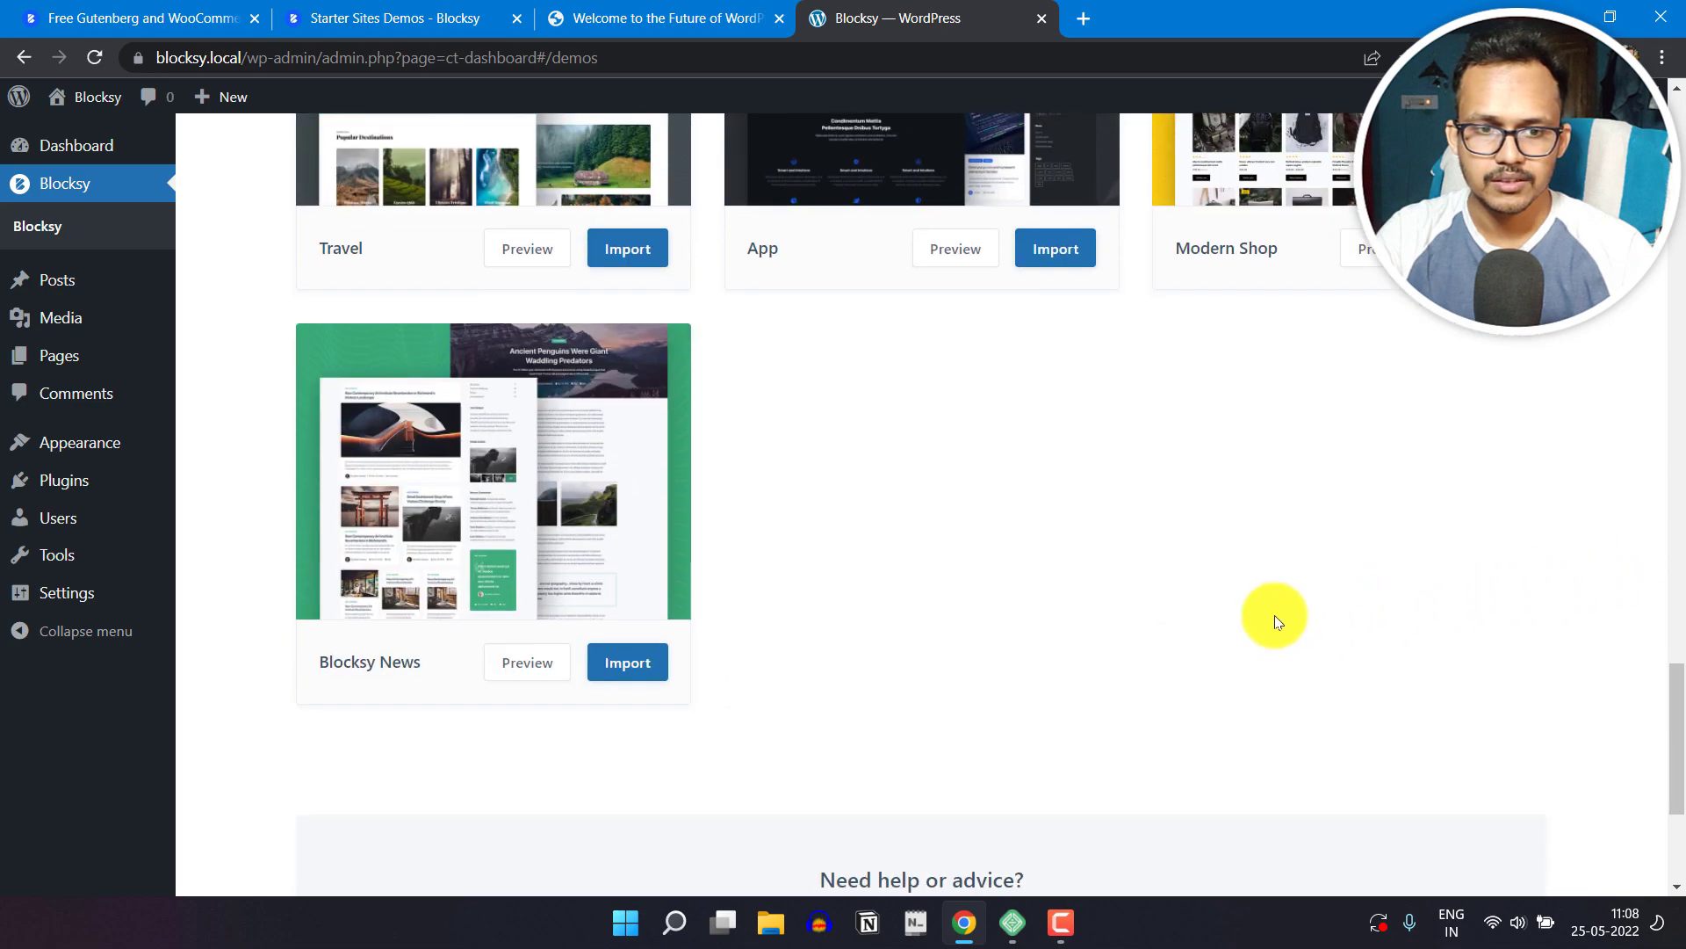
click(621, 669)
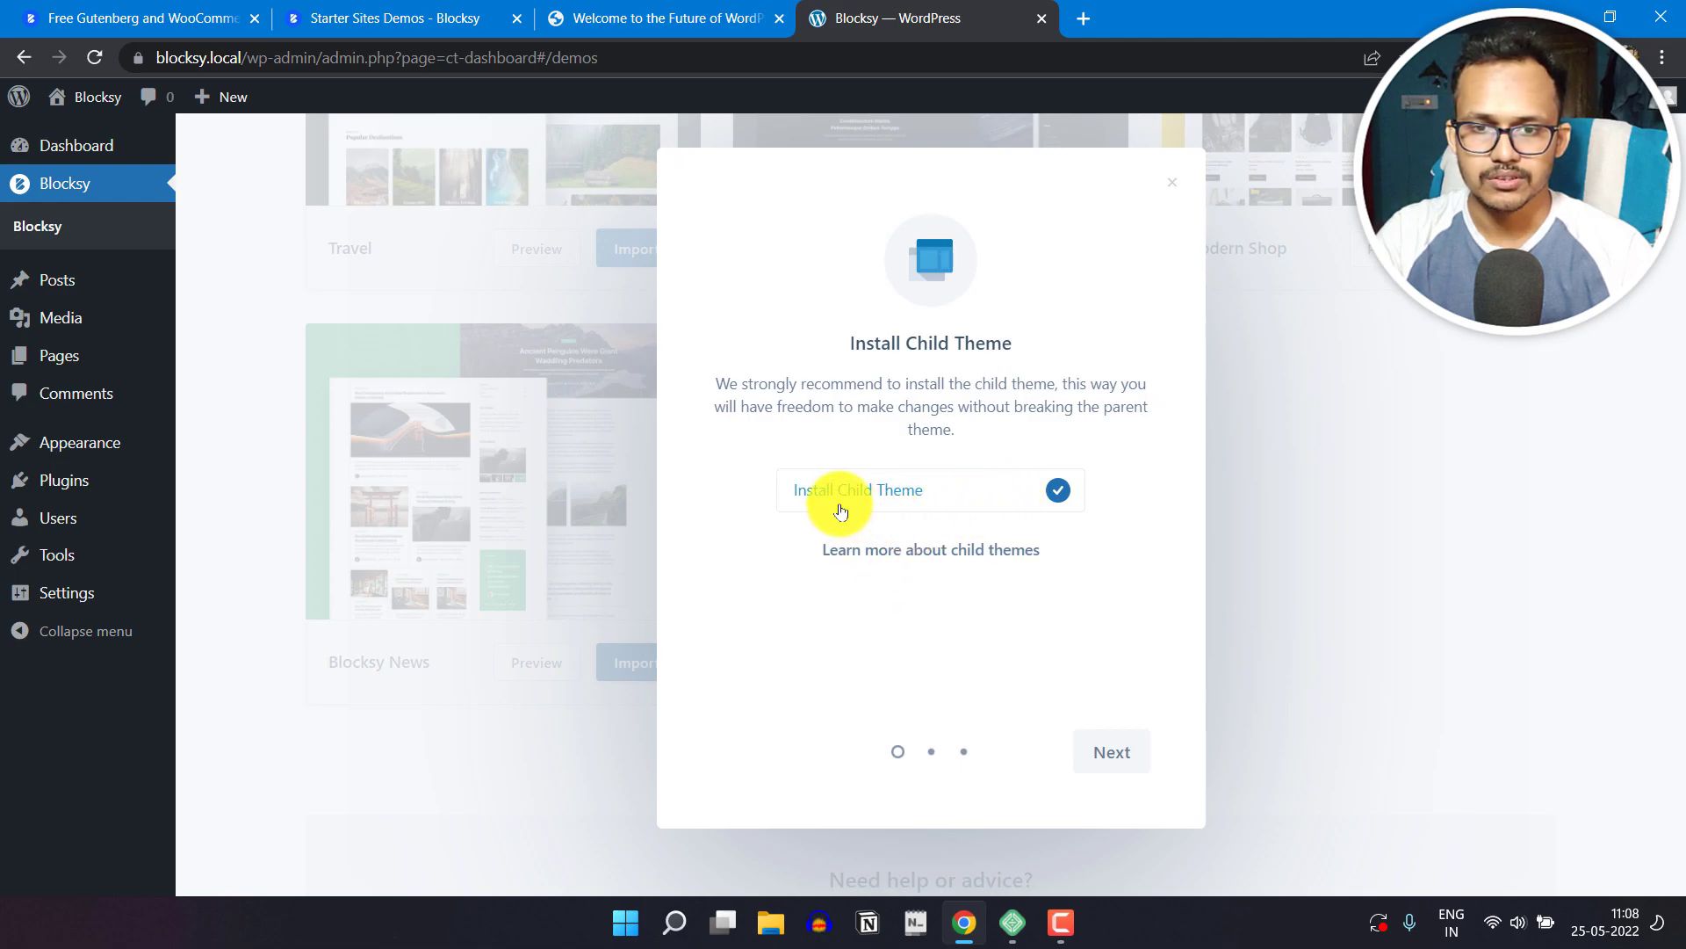
click(1100, 754)
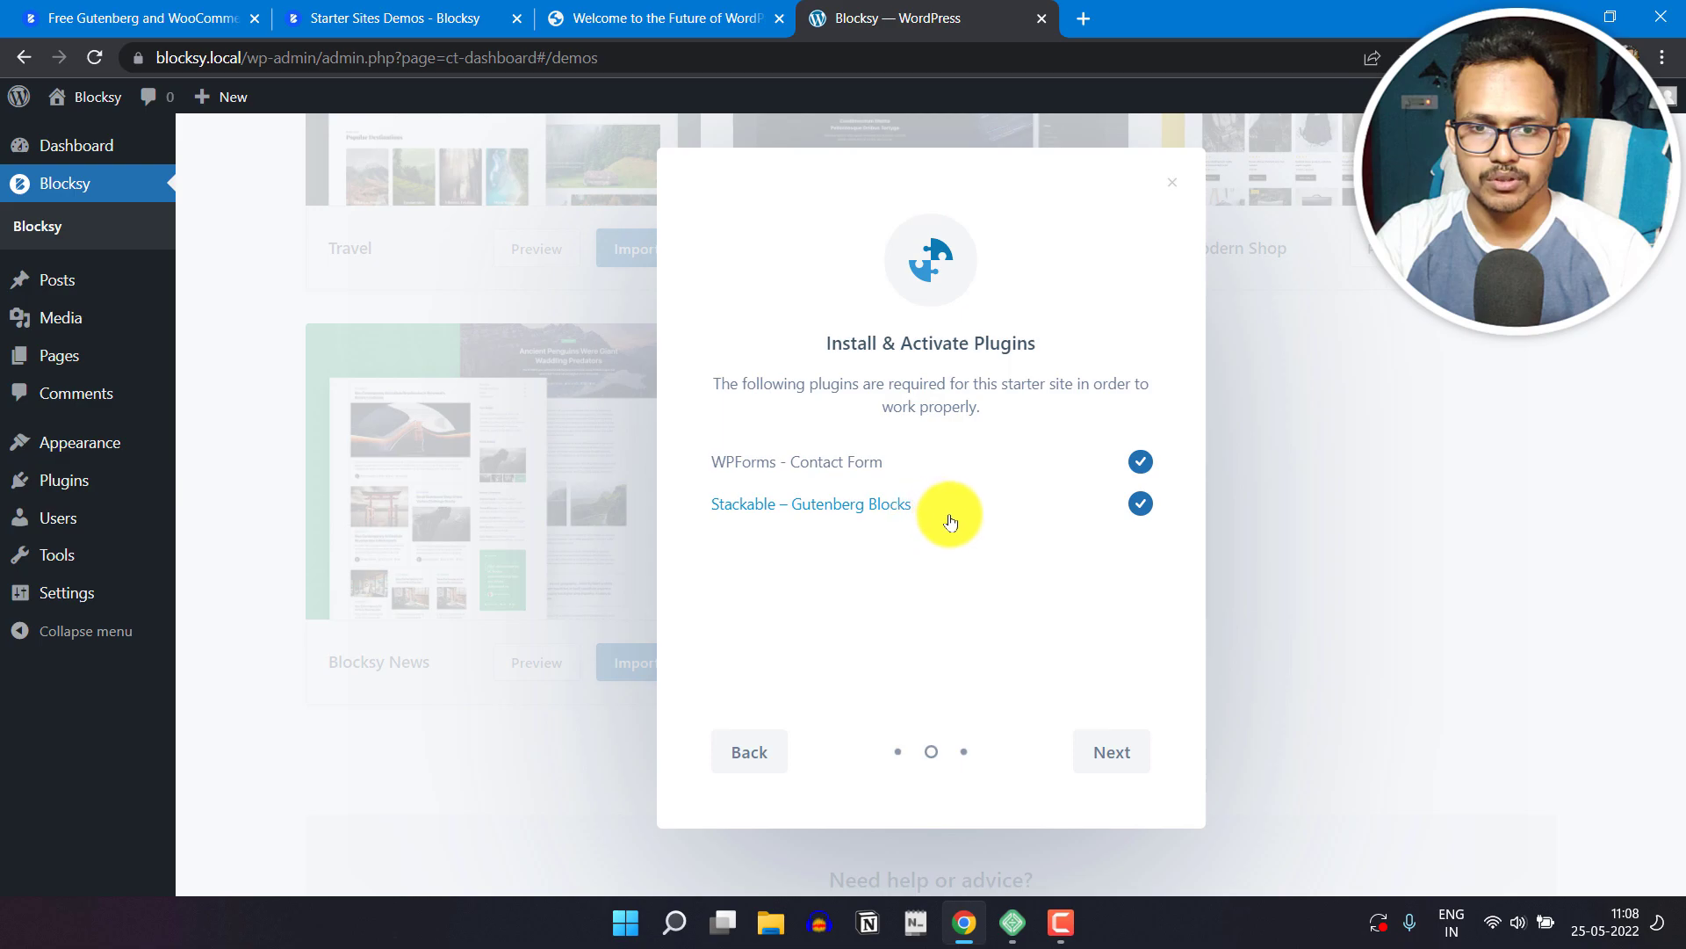
click(1110, 751)
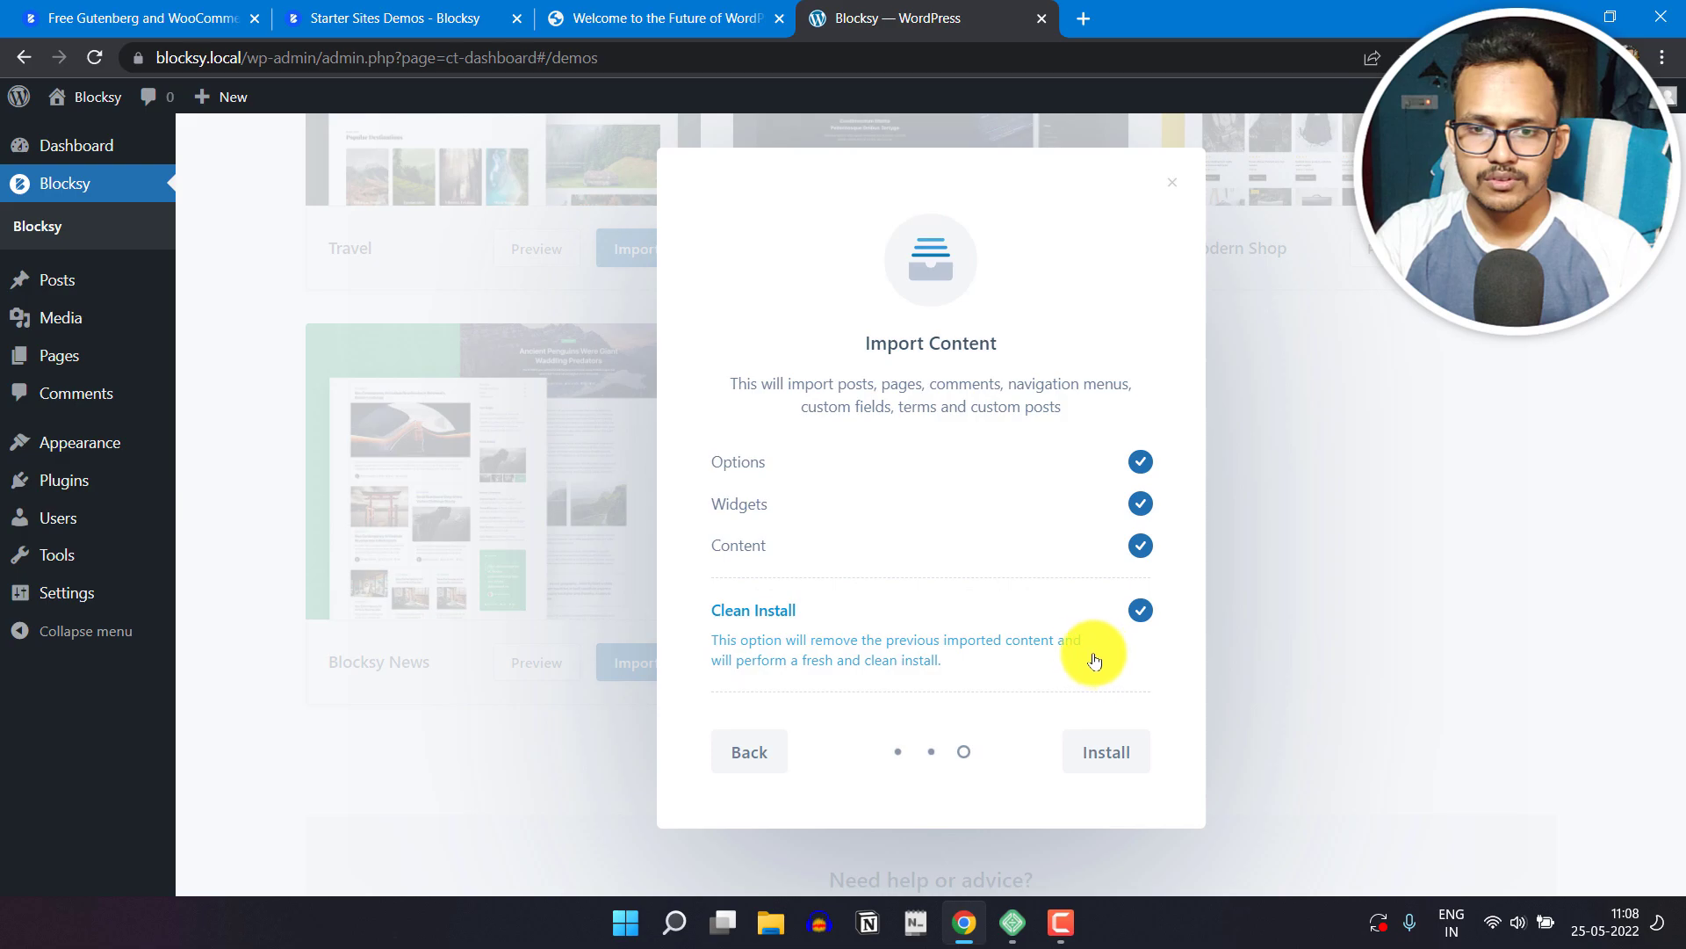
click(1100, 771)
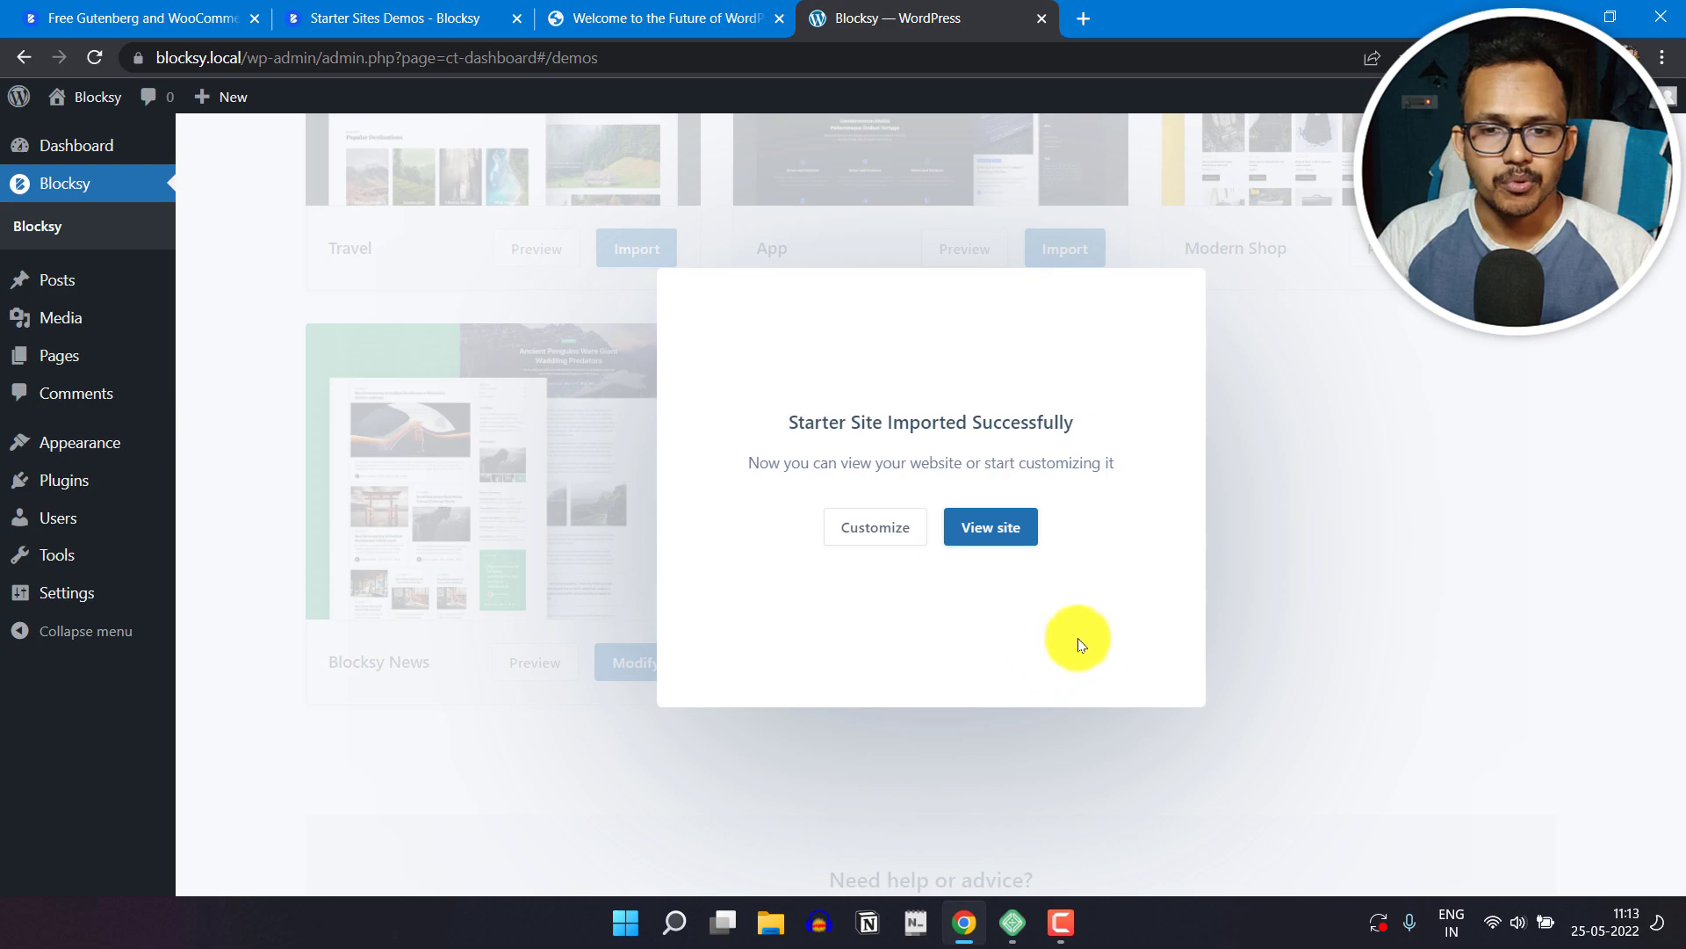
Step: View the imported site in a new browser tab and look through its home page from header to footer
right_click(1007, 537)
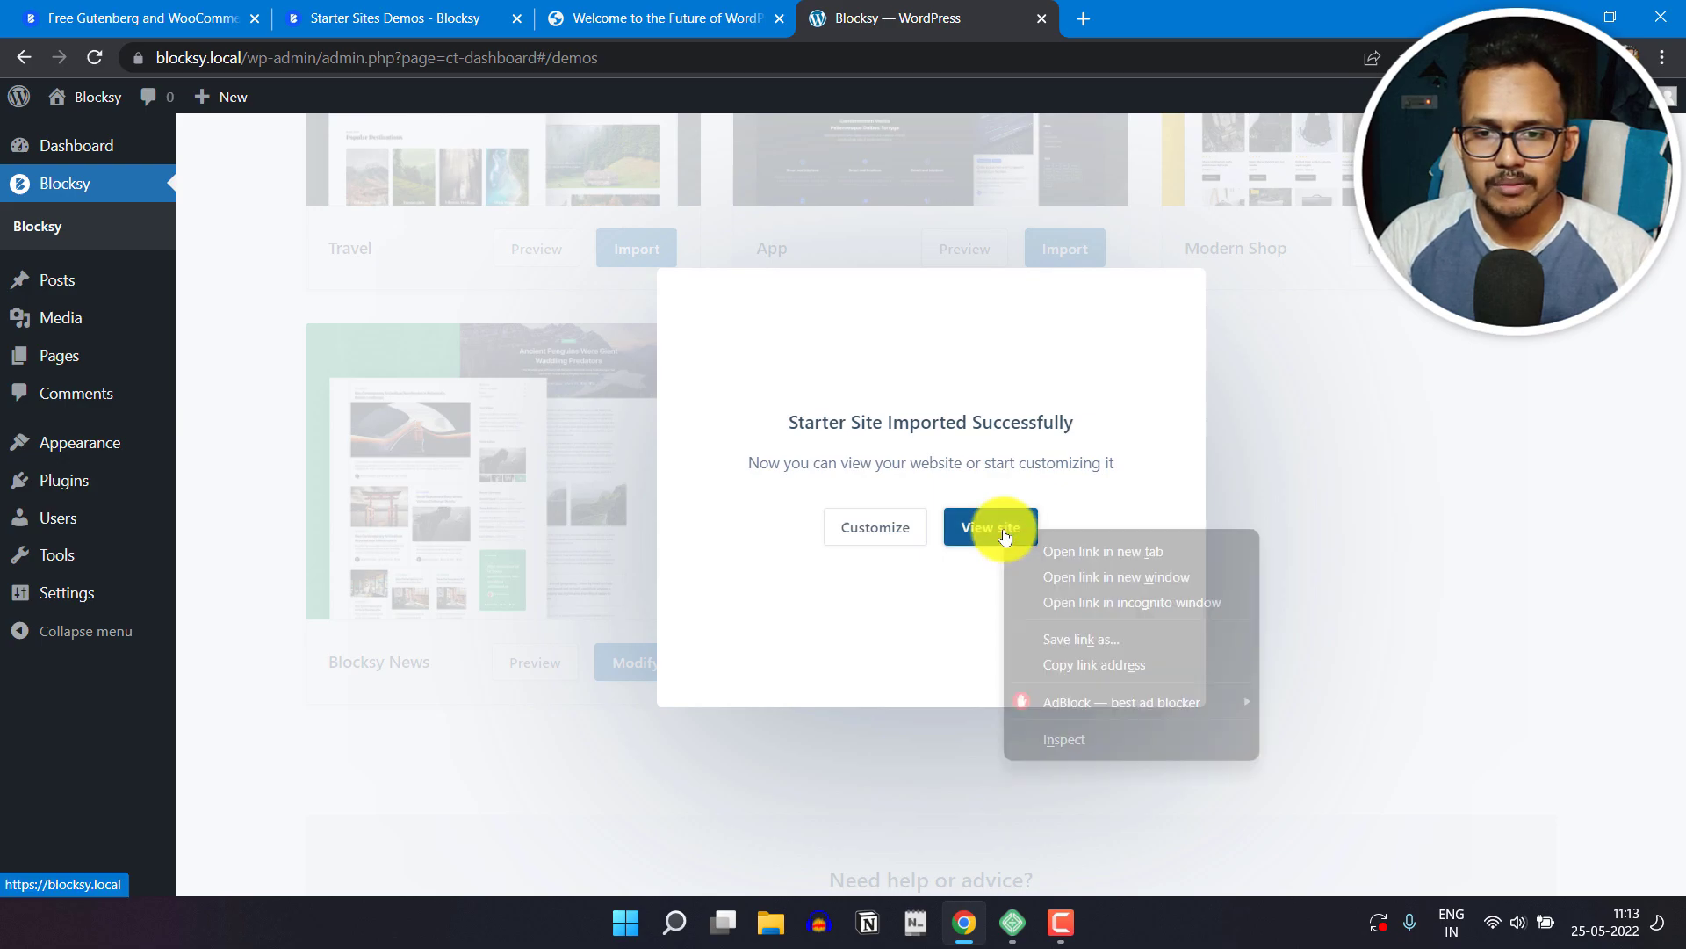
click(1050, 549)
click(1164, 19)
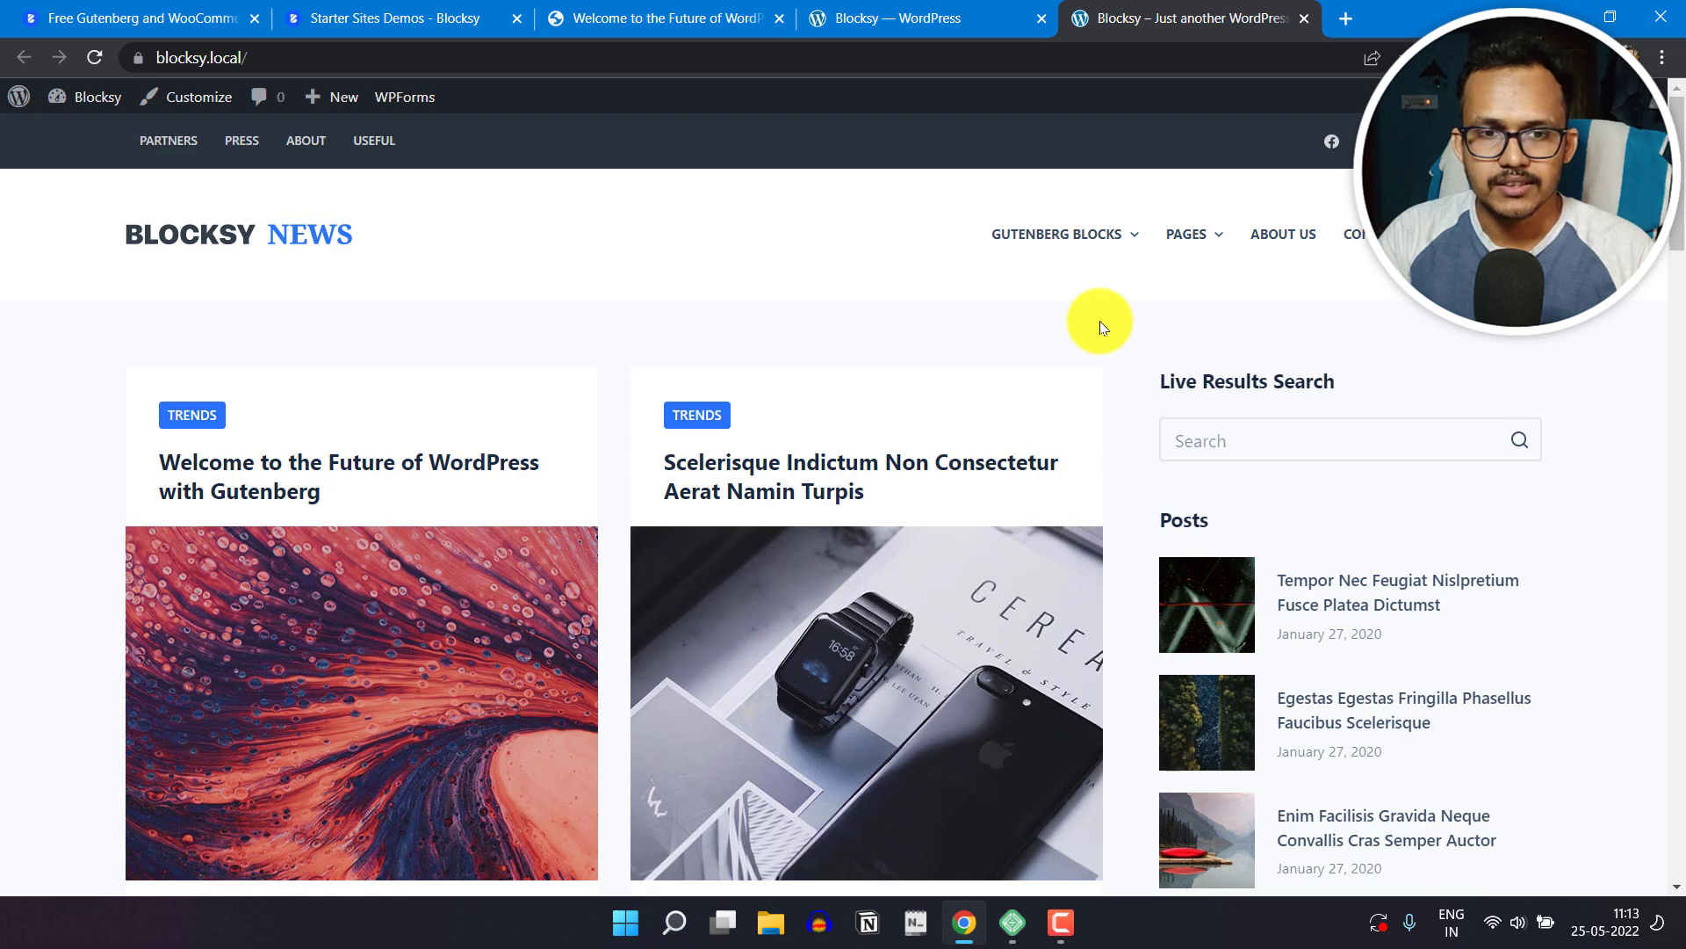
scroll(1593, 493, down, 20)
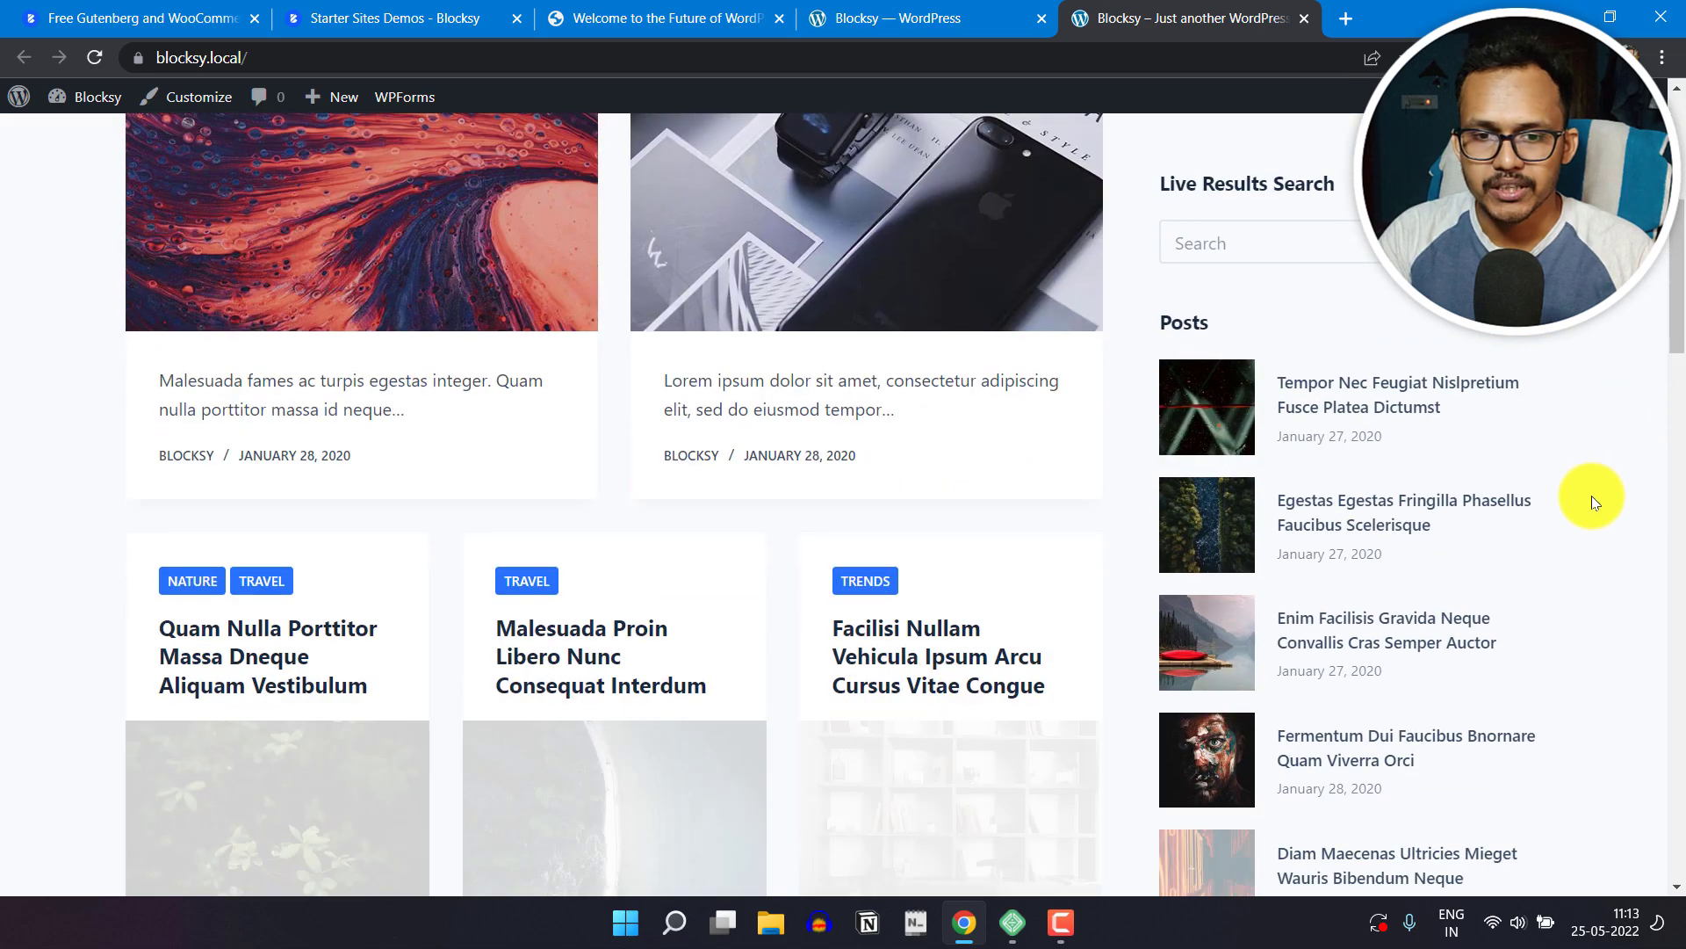
scroll(1585, 510, down, 15)
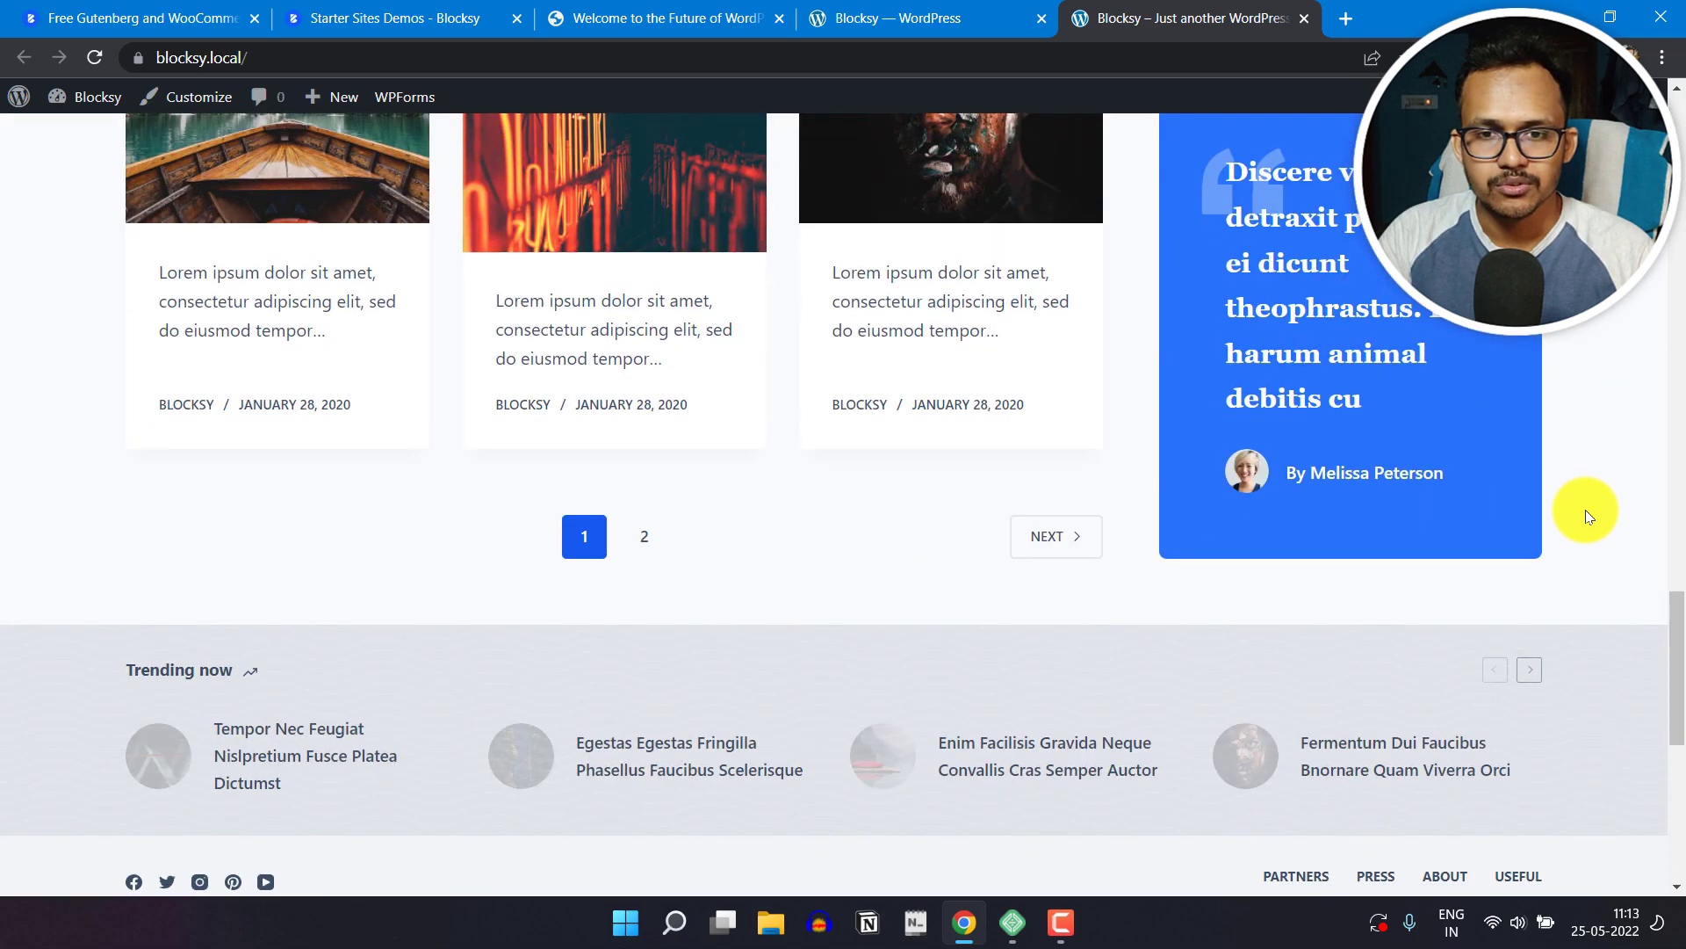
scroll(1357, 515, up, 6)
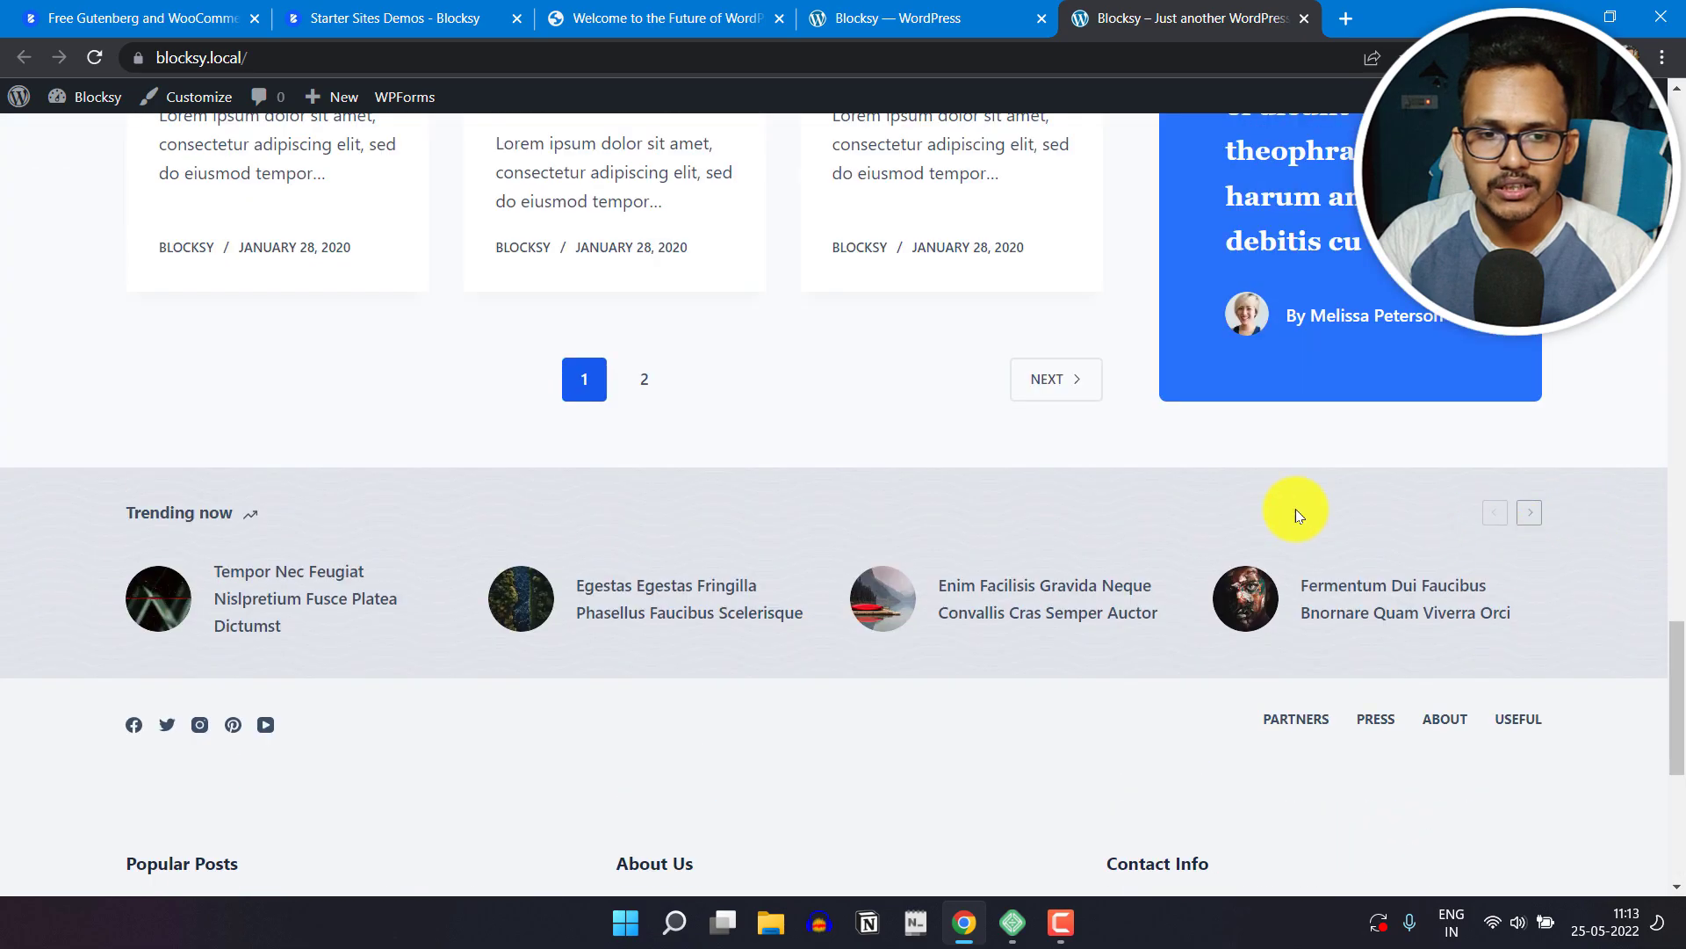
scroll(1548, 531, up, 20)
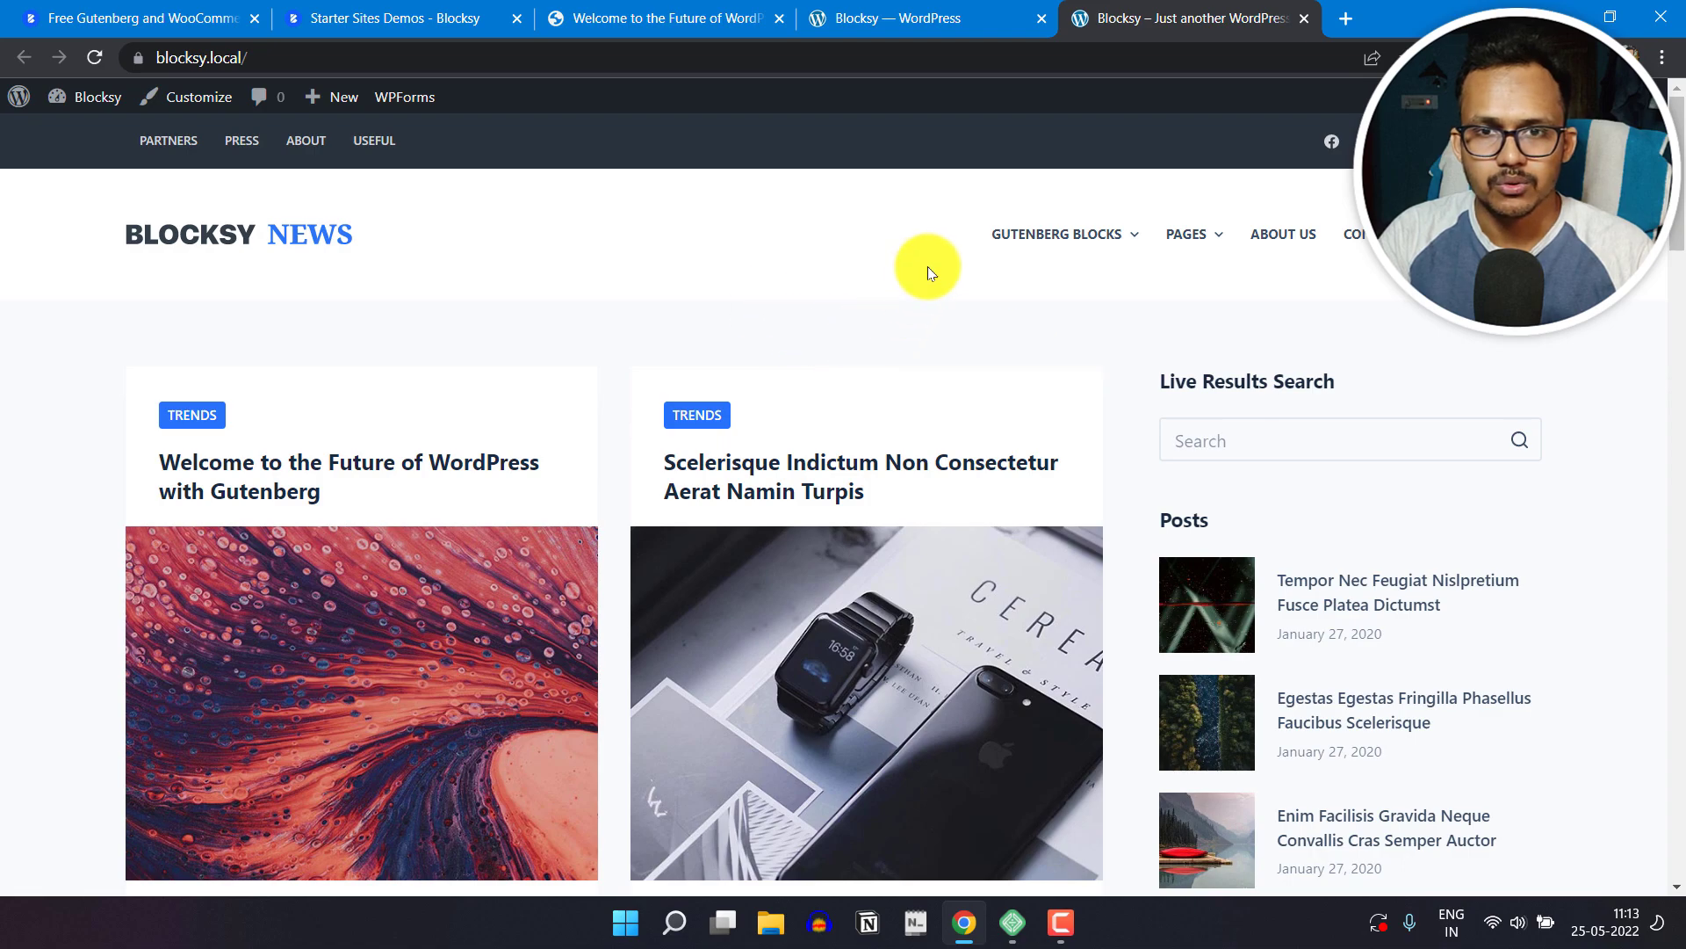
Step: Return to the WordPress admin tab and open the list of all posts to review the imported demo posts
click(947, 7)
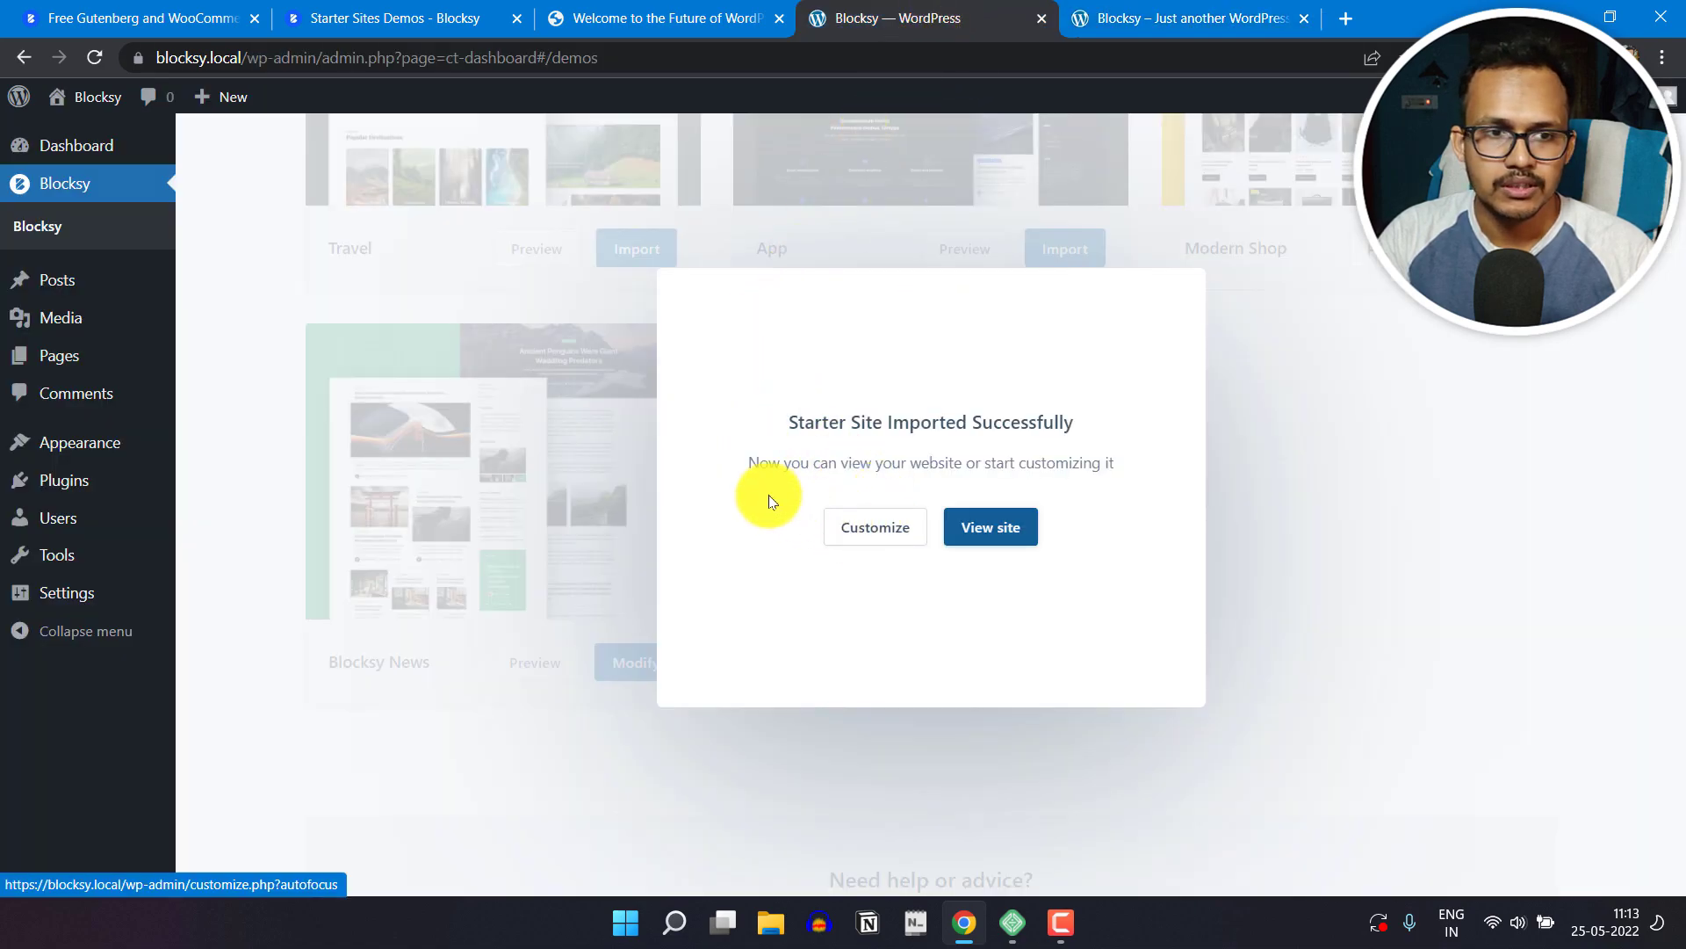
click(72, 282)
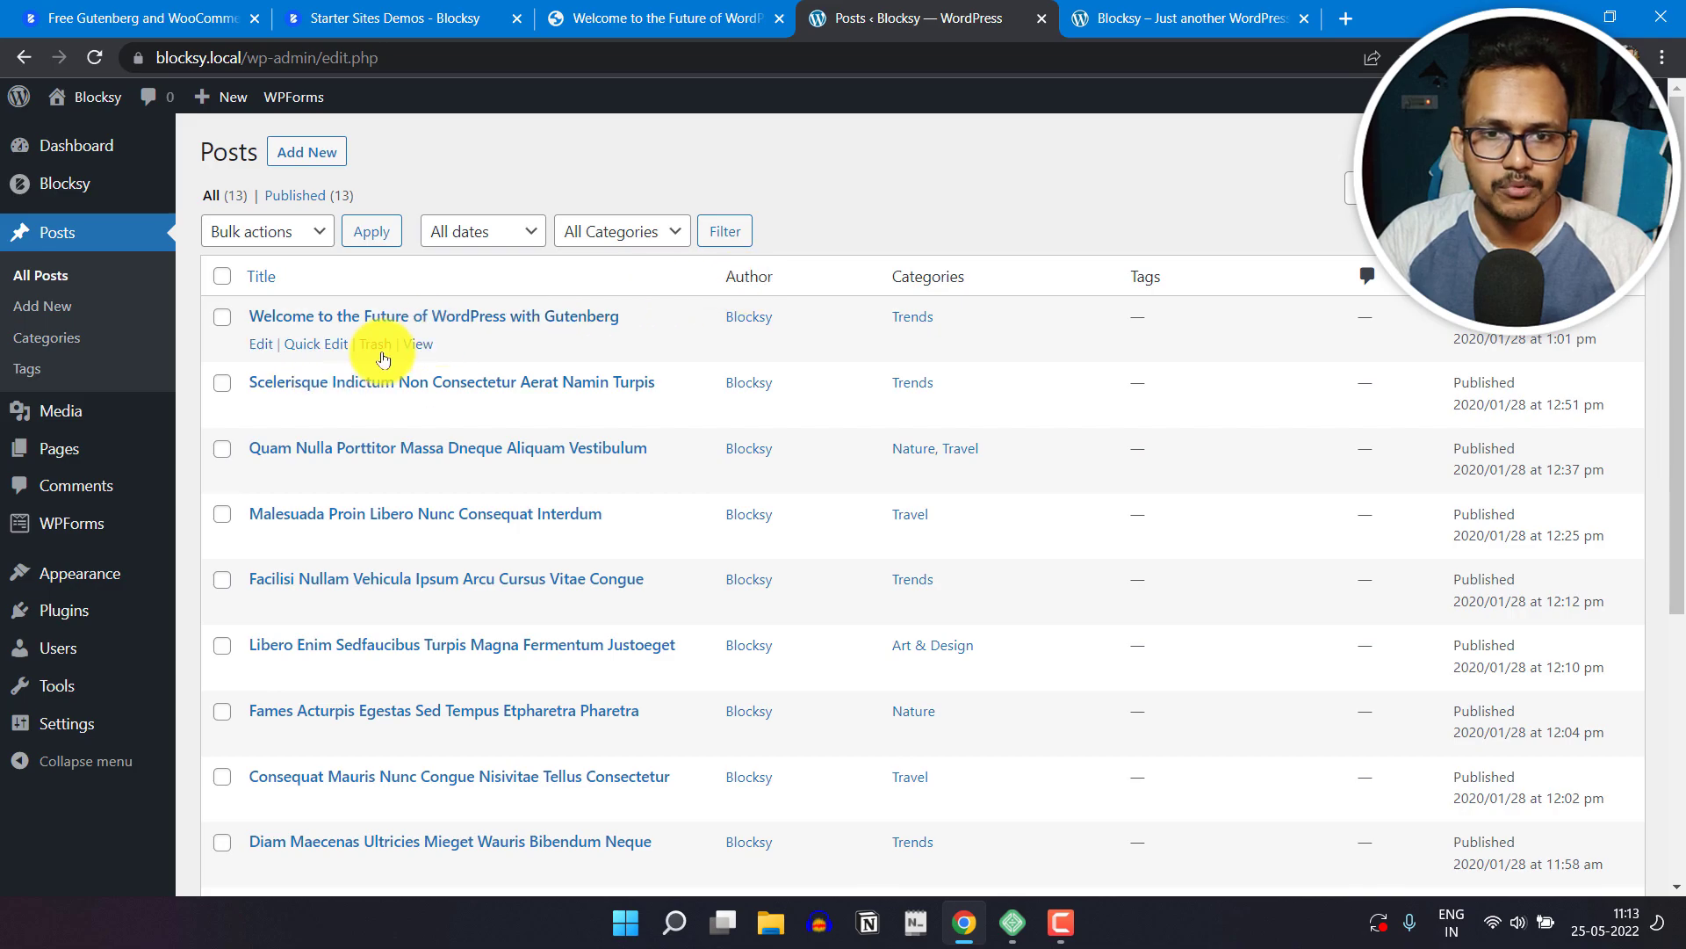
scroll(341, 659, down, 5)
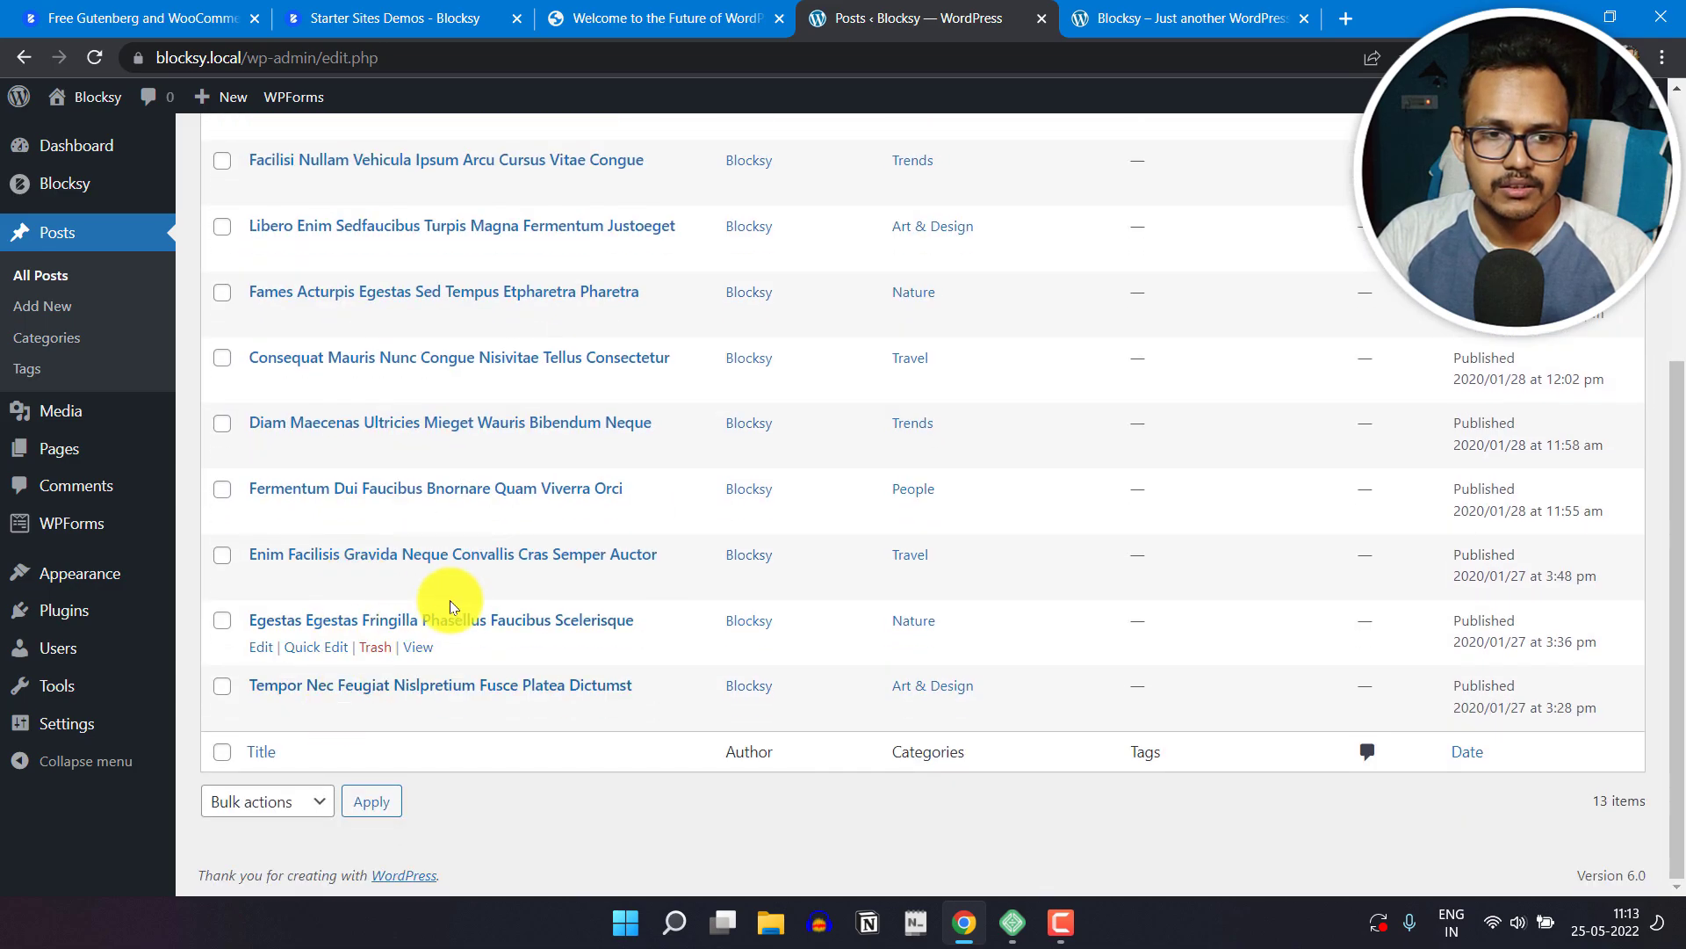
scroll(443, 595, up, 5)
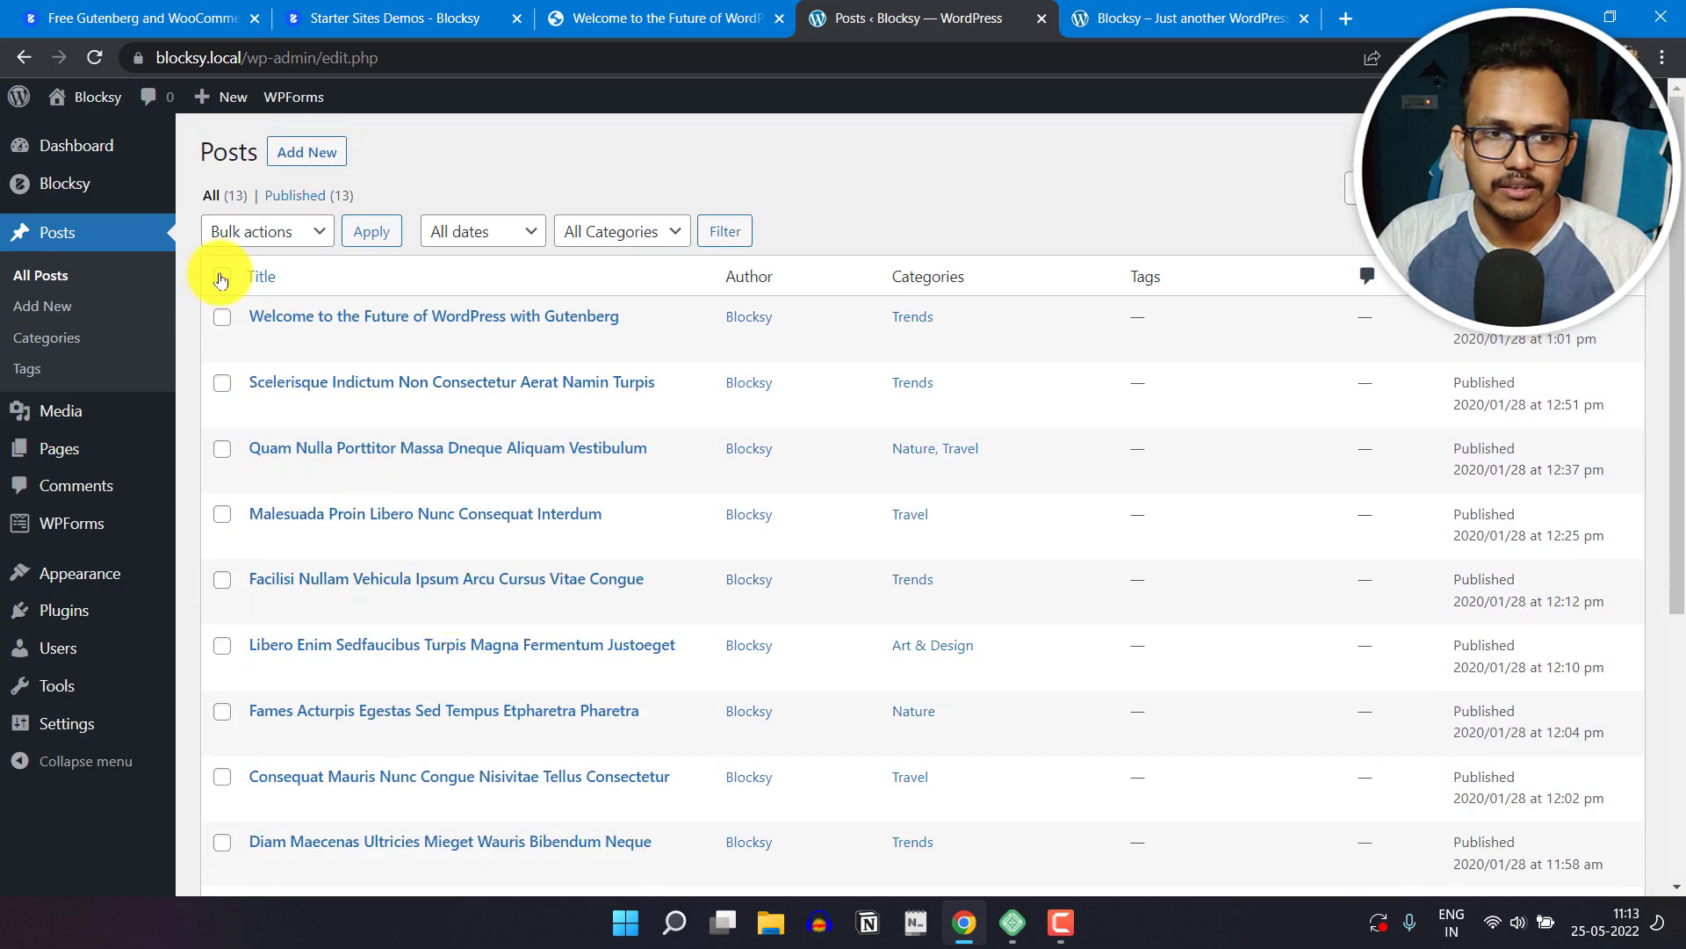
Step: Move all posts to the Trash except the six from "Scelerisque Indictum Non Consectetur" through "Fames Acturpis Egestas"
click(221, 387)
click(221, 450)
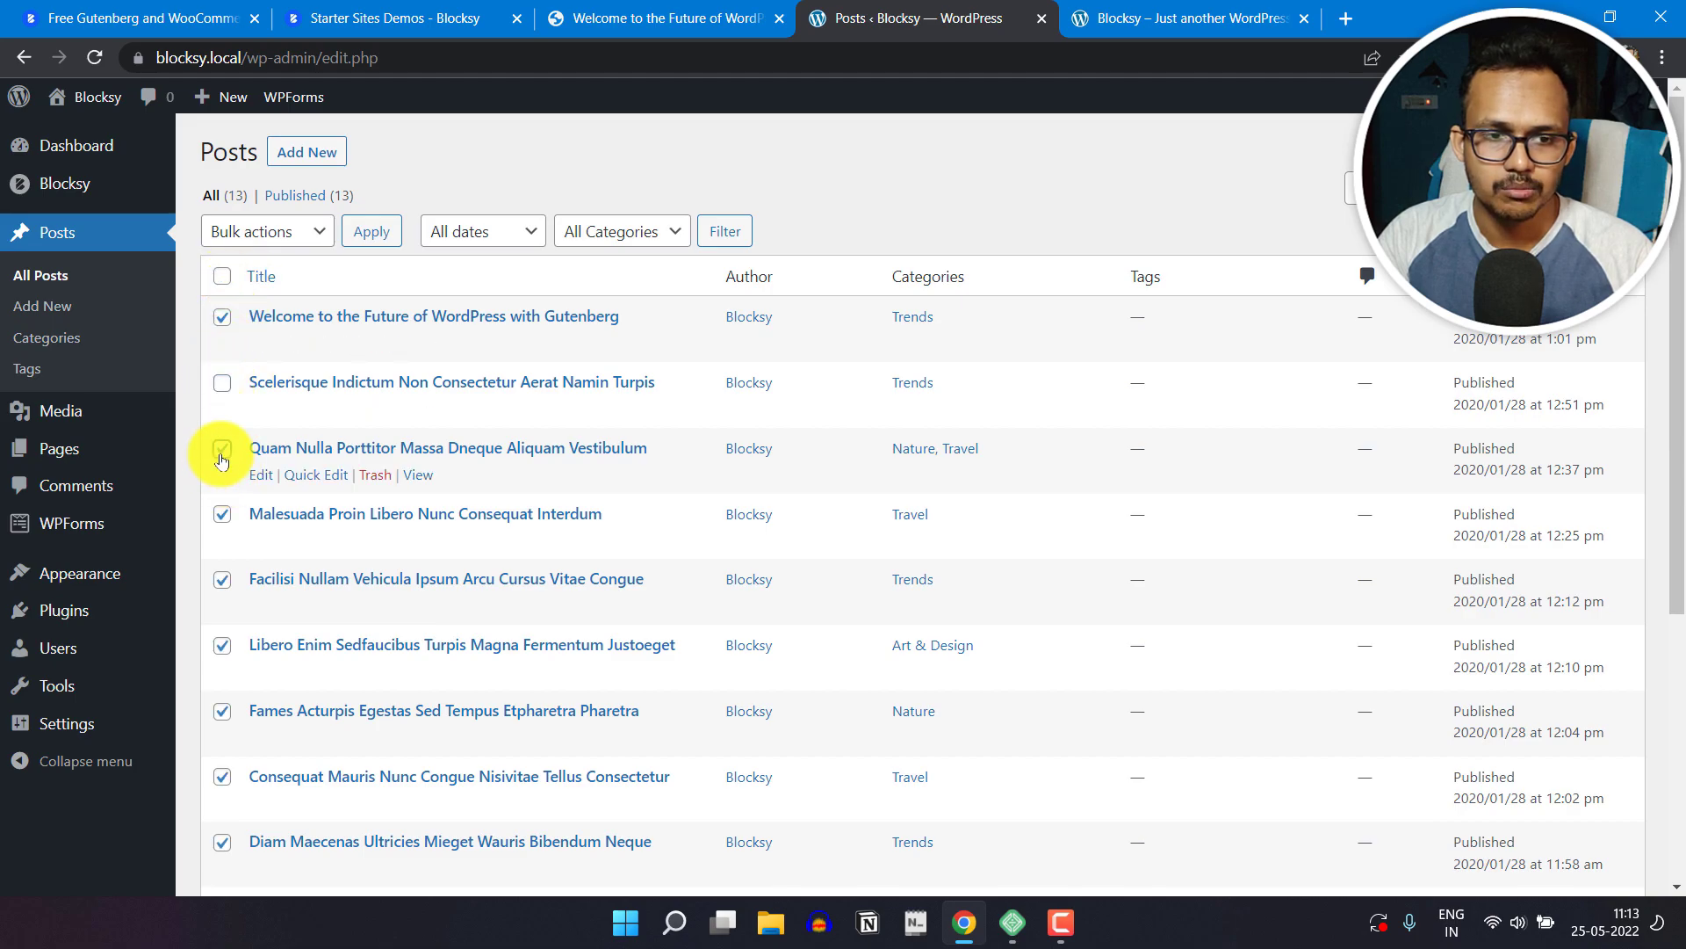
click(221, 514)
scroll(221, 650, down, 2)
click(222, 426)
click(223, 498)
scroll(439, 557, up, 2)
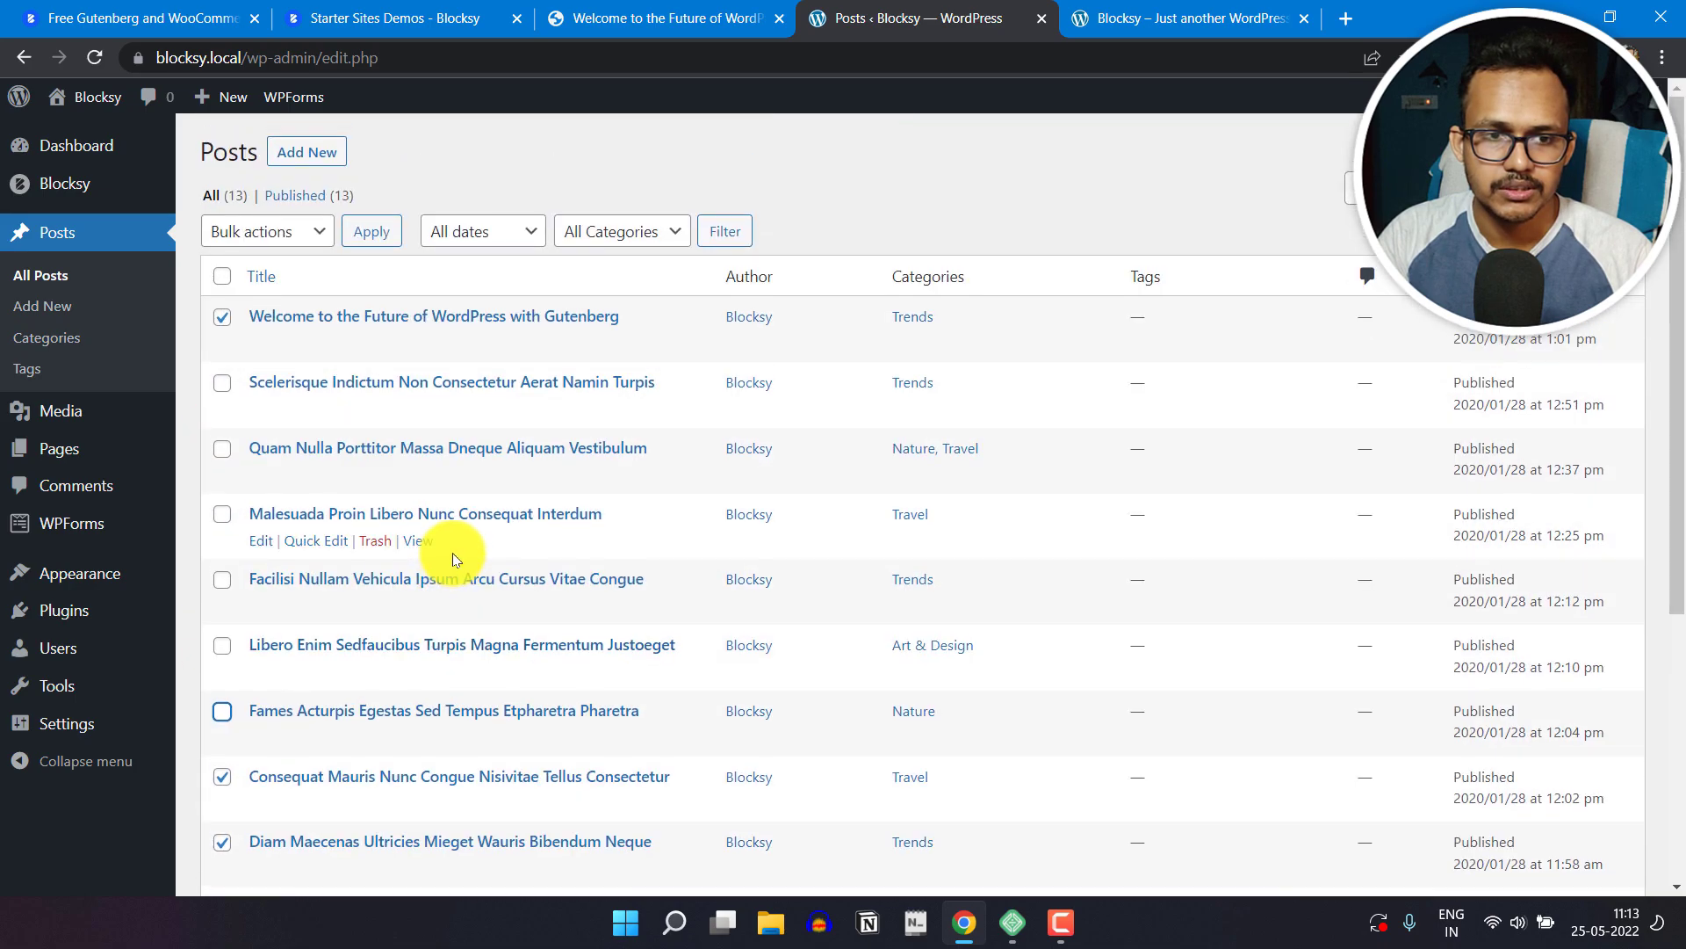
click(276, 232)
click(266, 303)
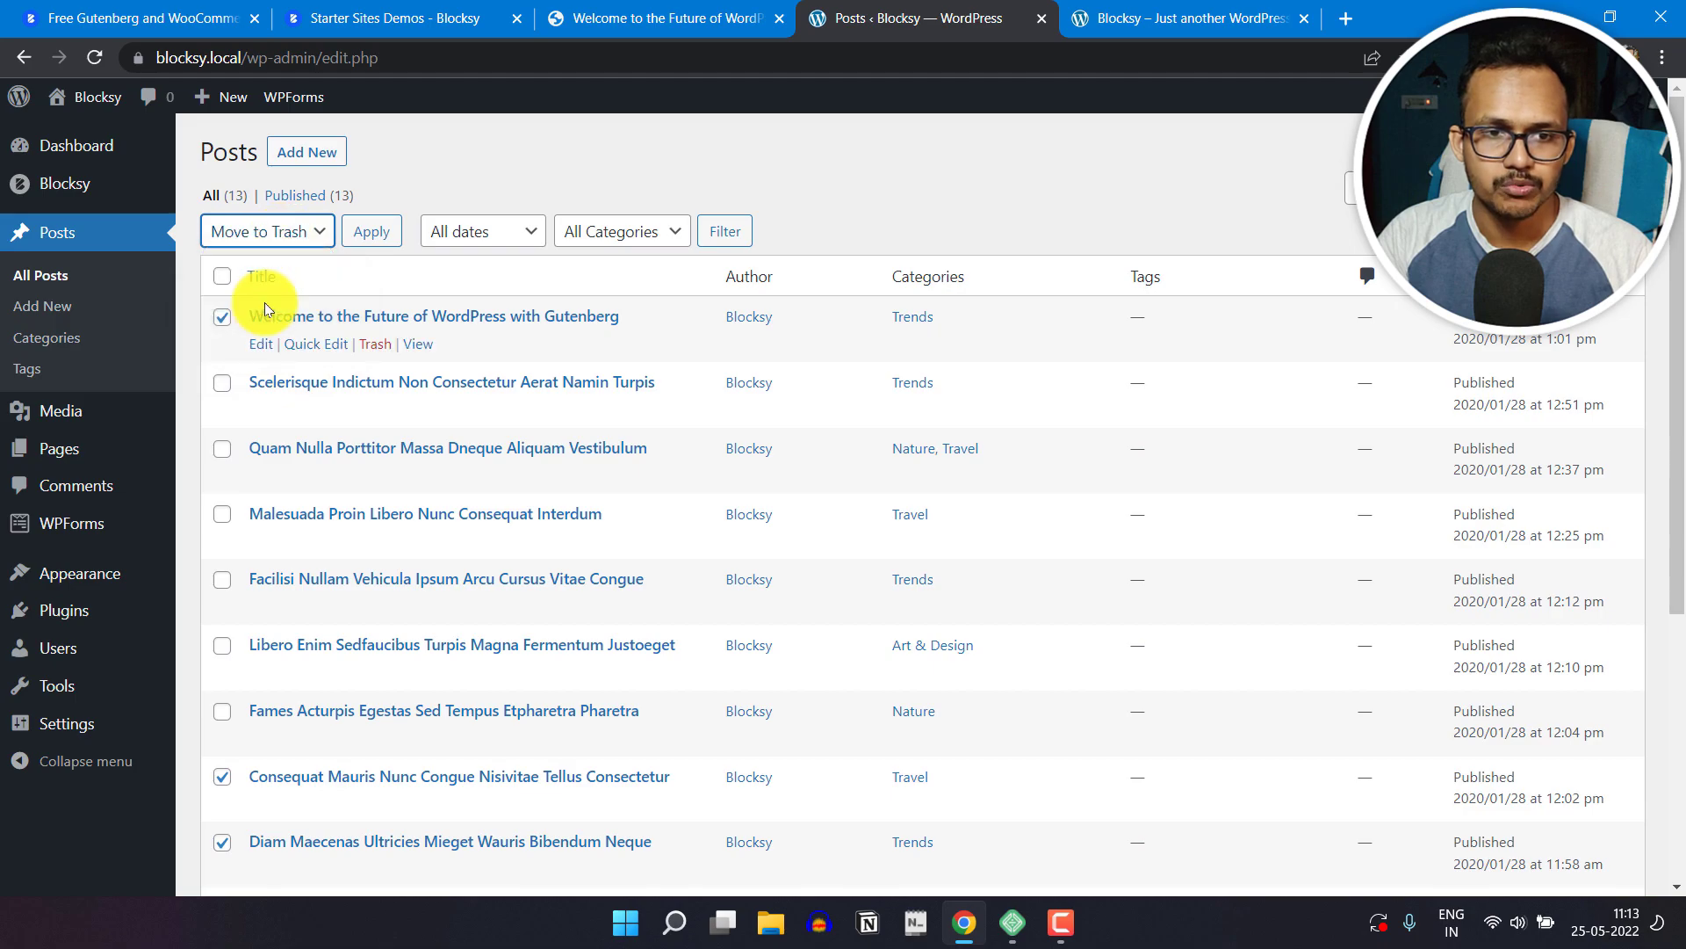
click(371, 235)
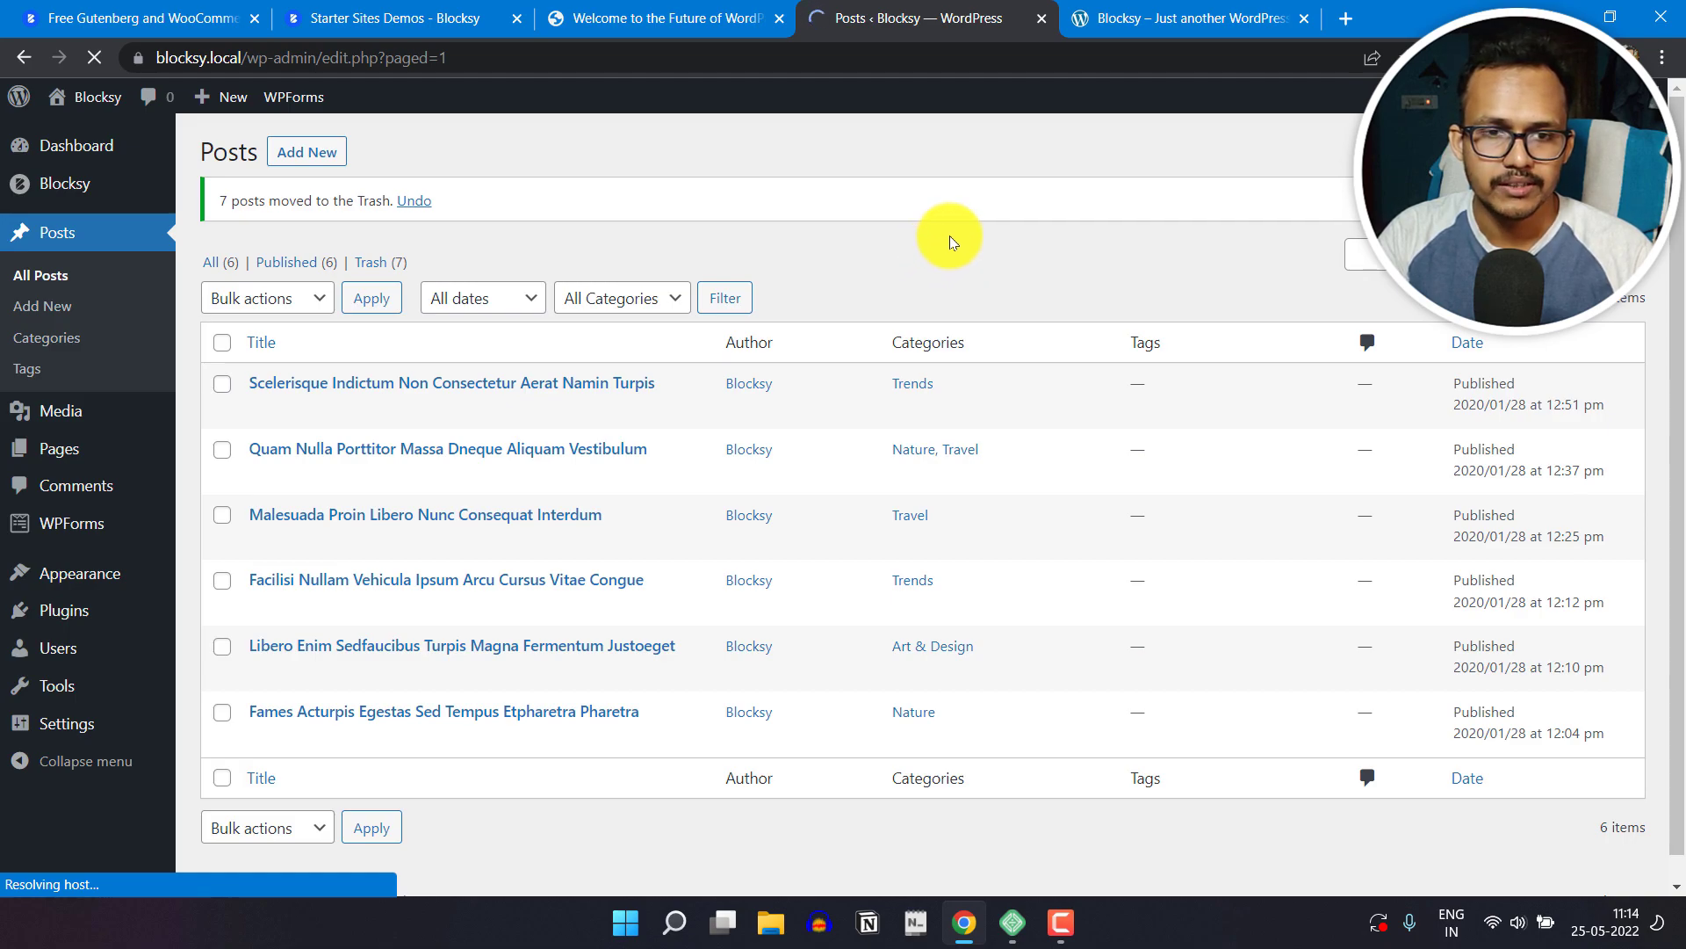
Step: Open the post categories and bulk-delete every category except Uncategorized
mouse_move(87, 428)
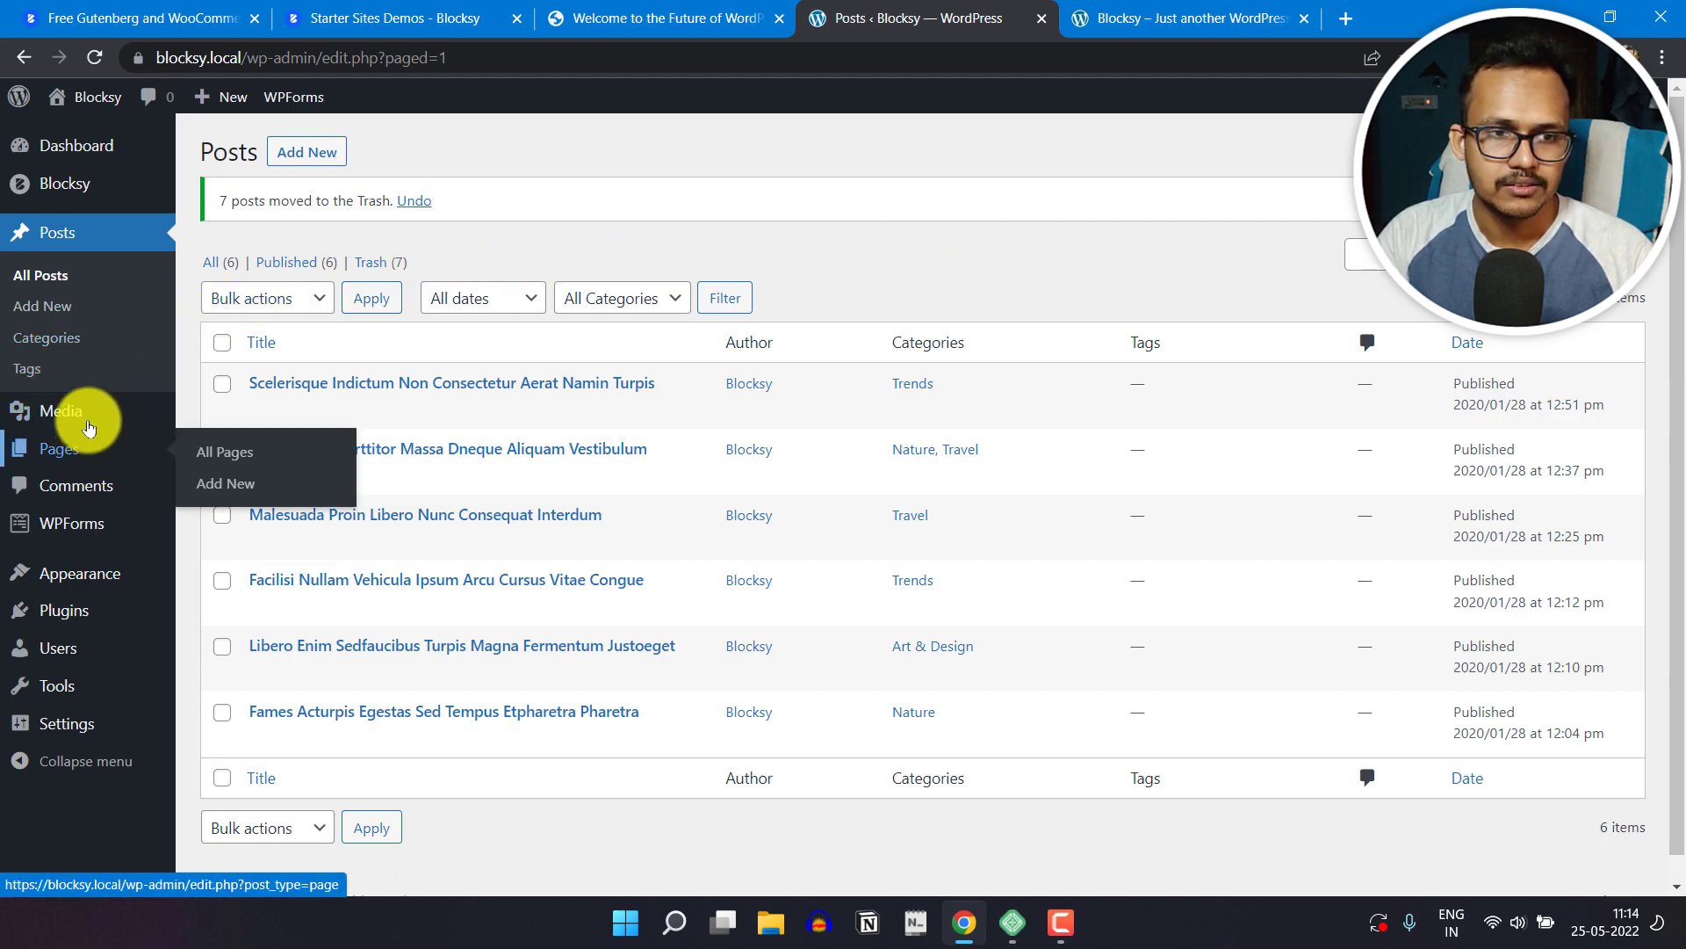
click(57, 339)
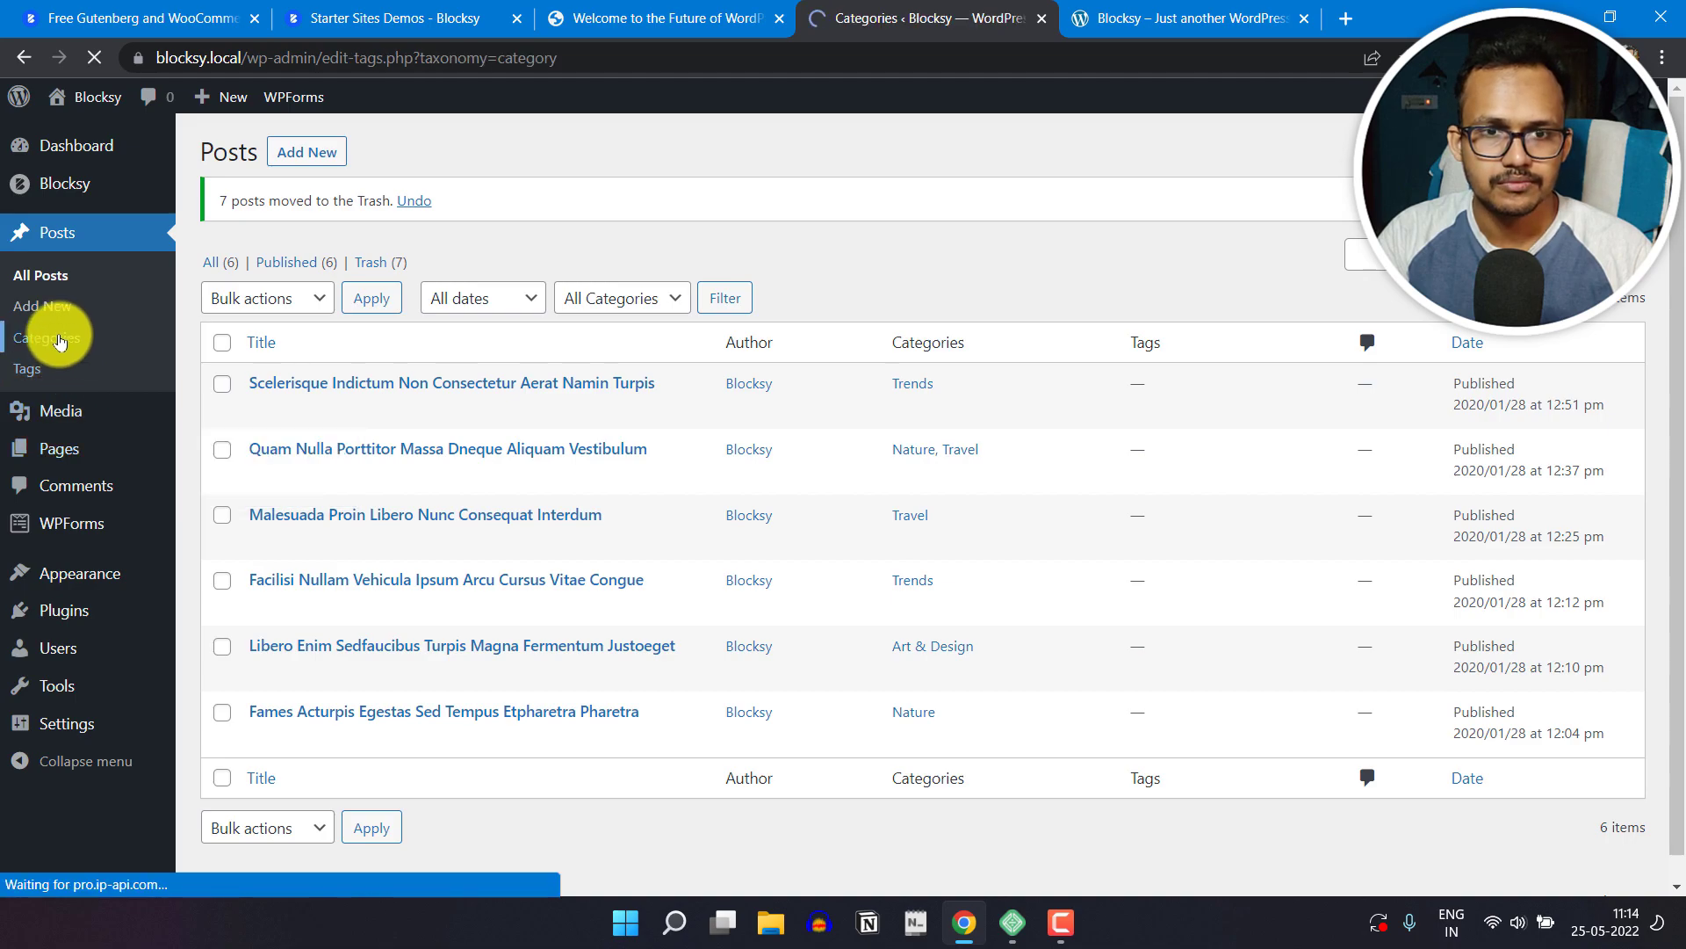
scroll(1001, 439, down, 1)
scroll(1020, 545, down, 2)
scroll(1019, 571, up, 3)
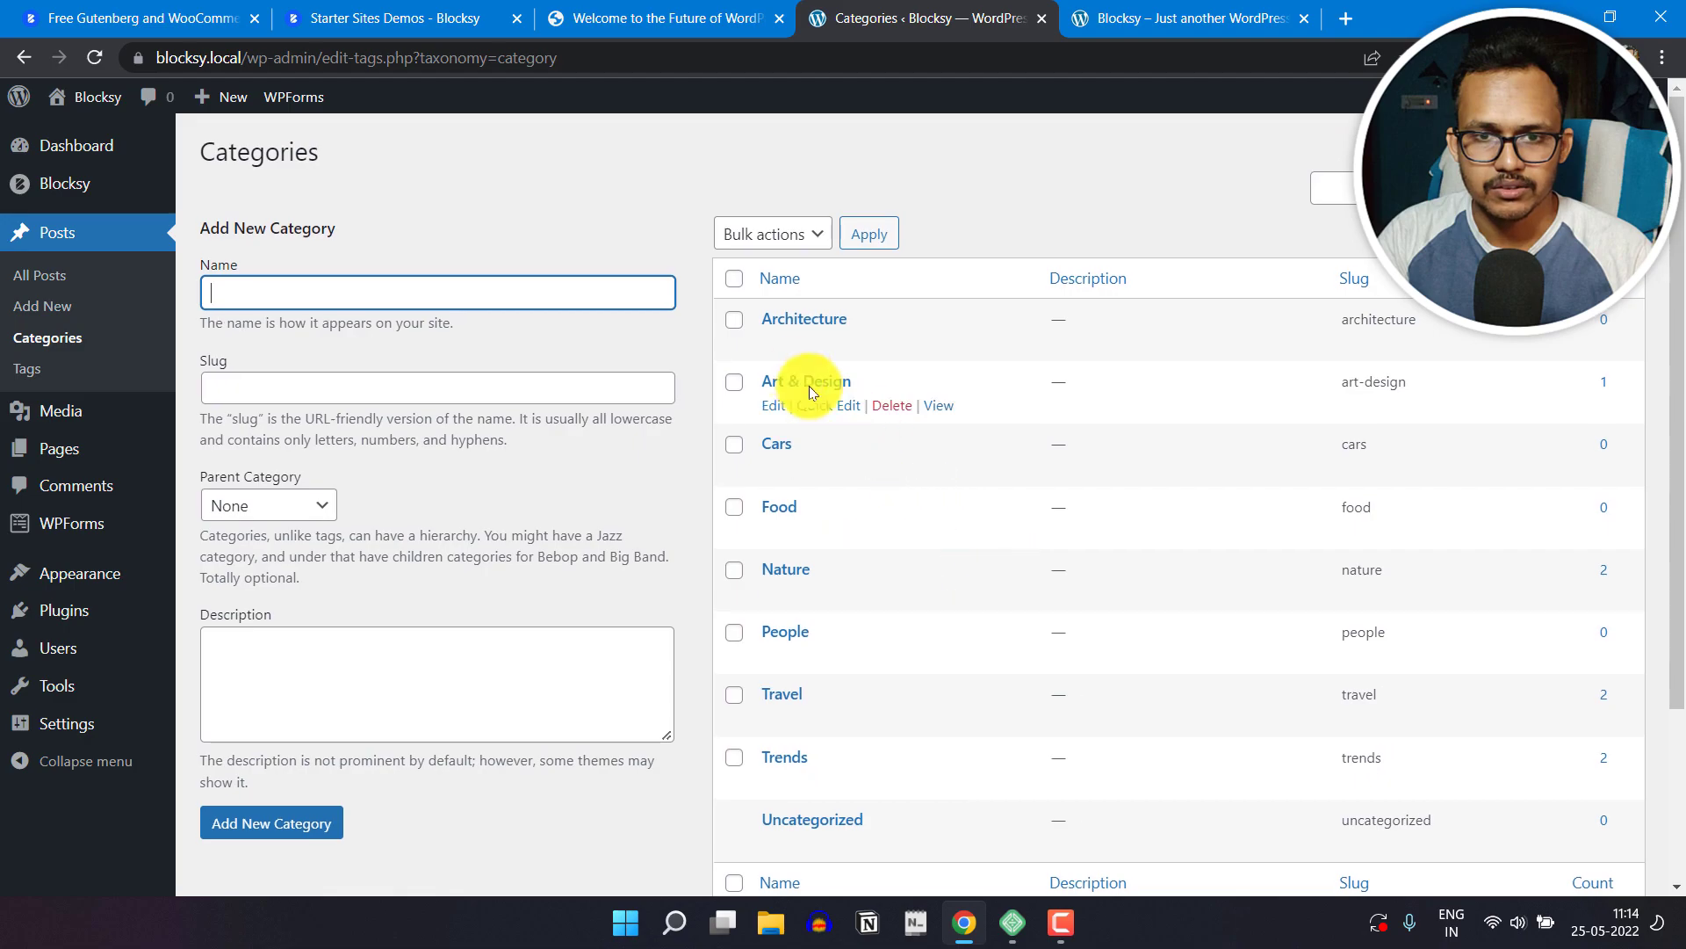
click(734, 281)
click(793, 237)
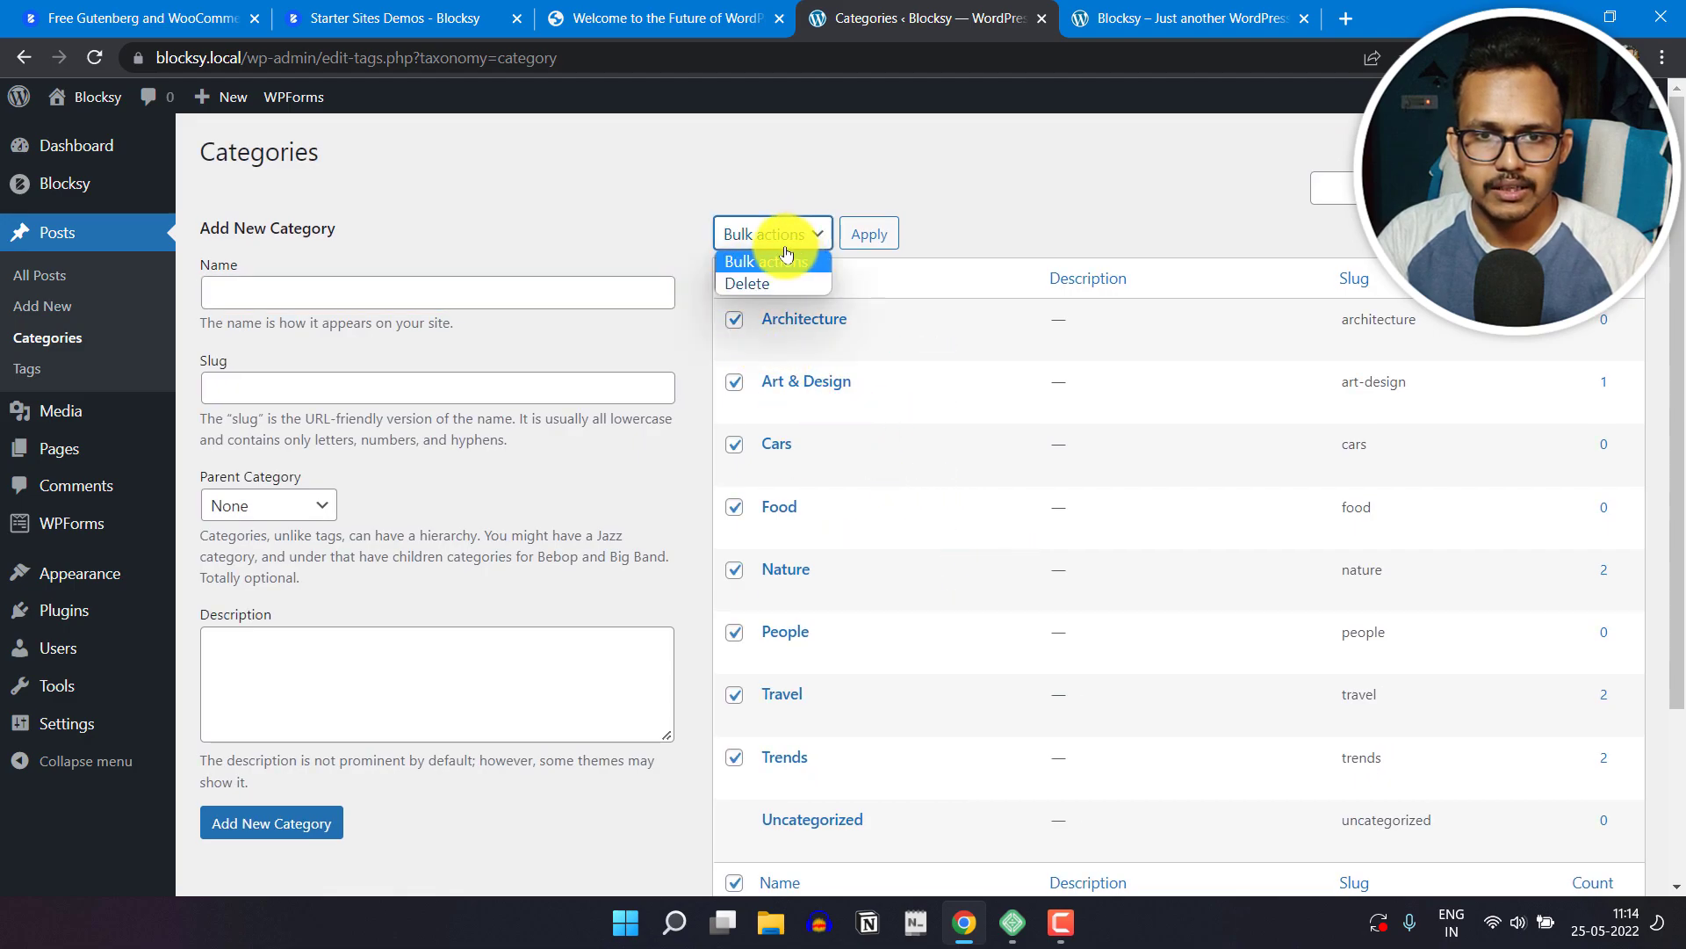
click(767, 283)
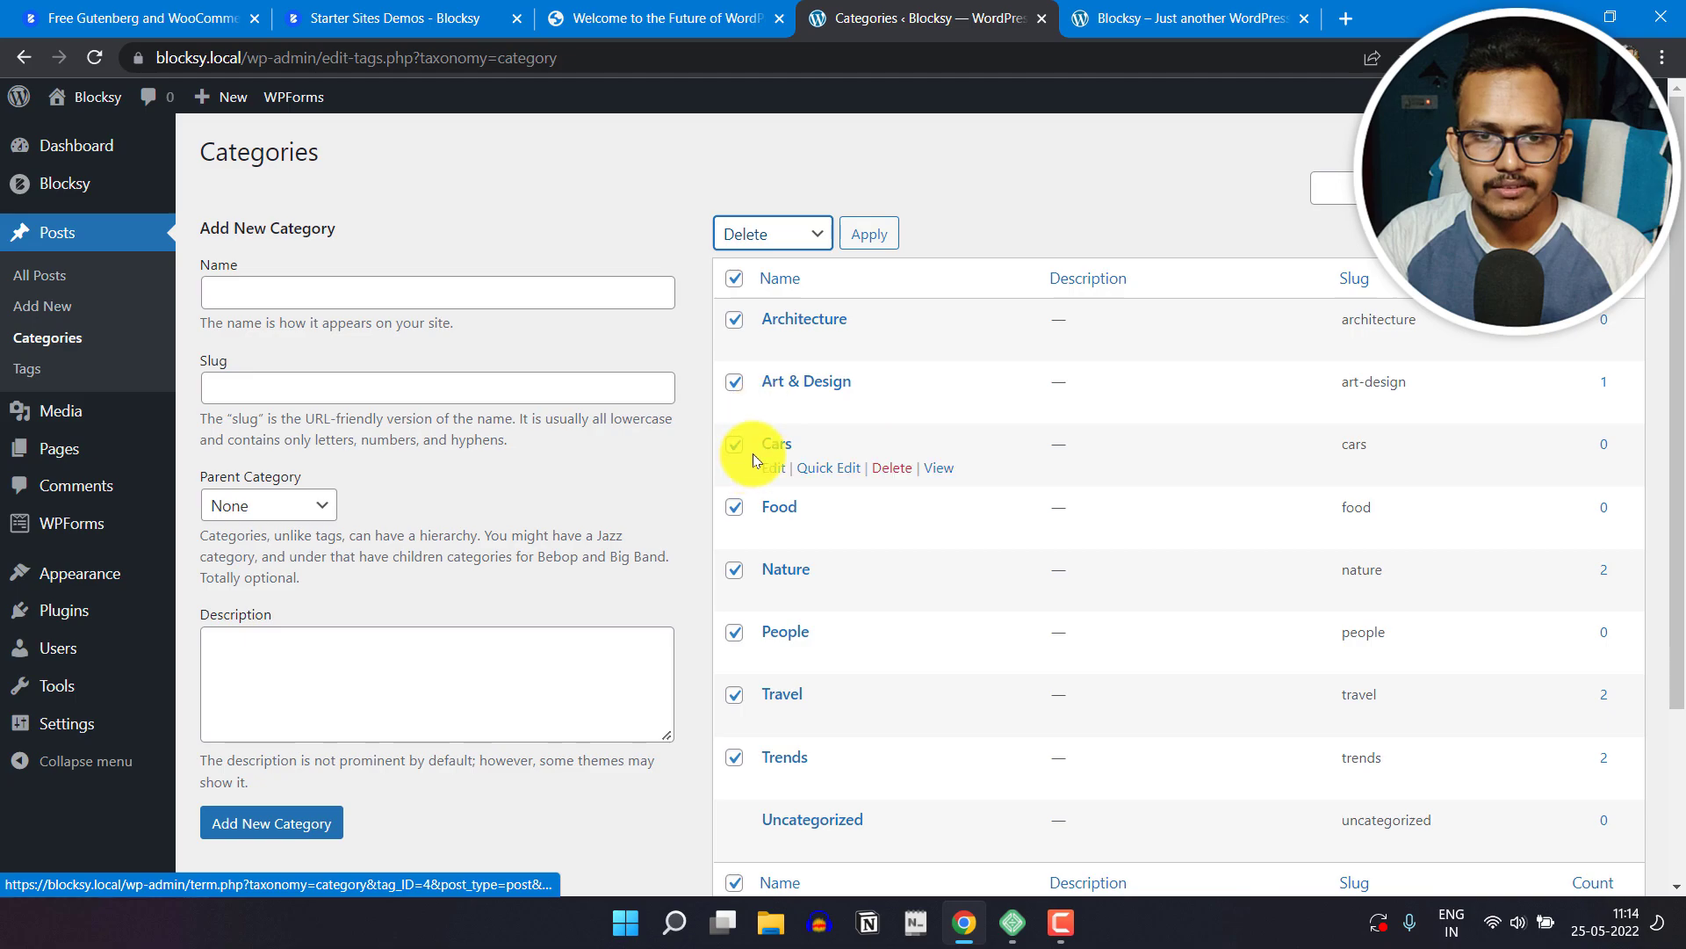
click(869, 235)
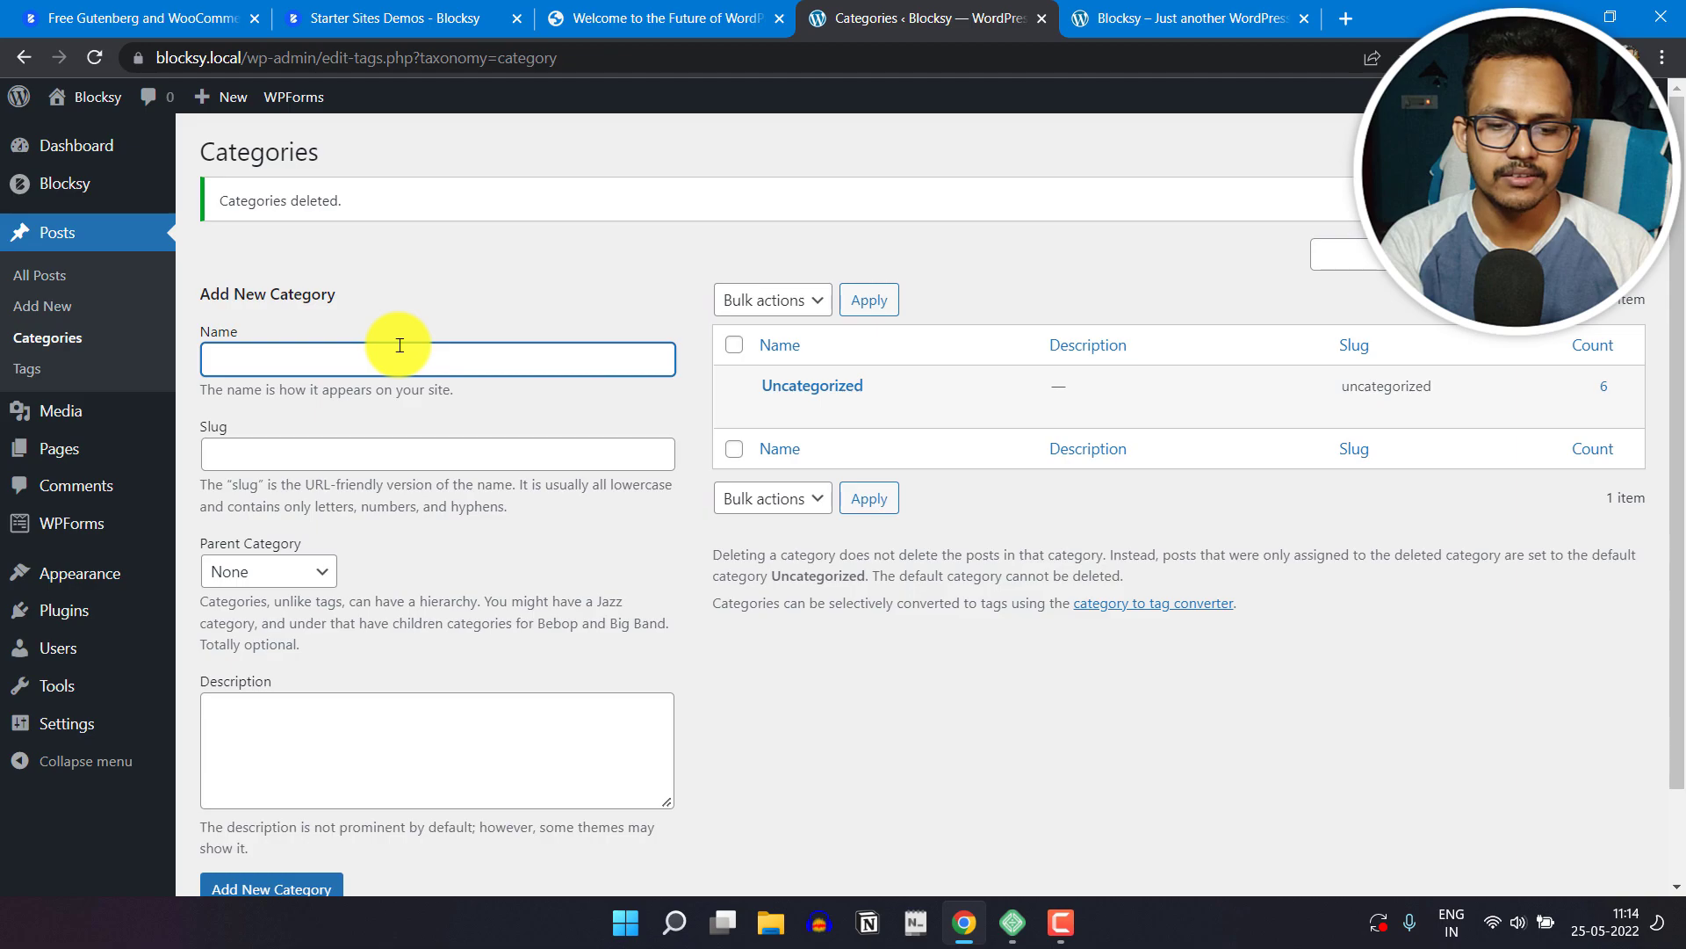
Step: Add a new post category named Blogger with the slug Blogger
text(Blogger)
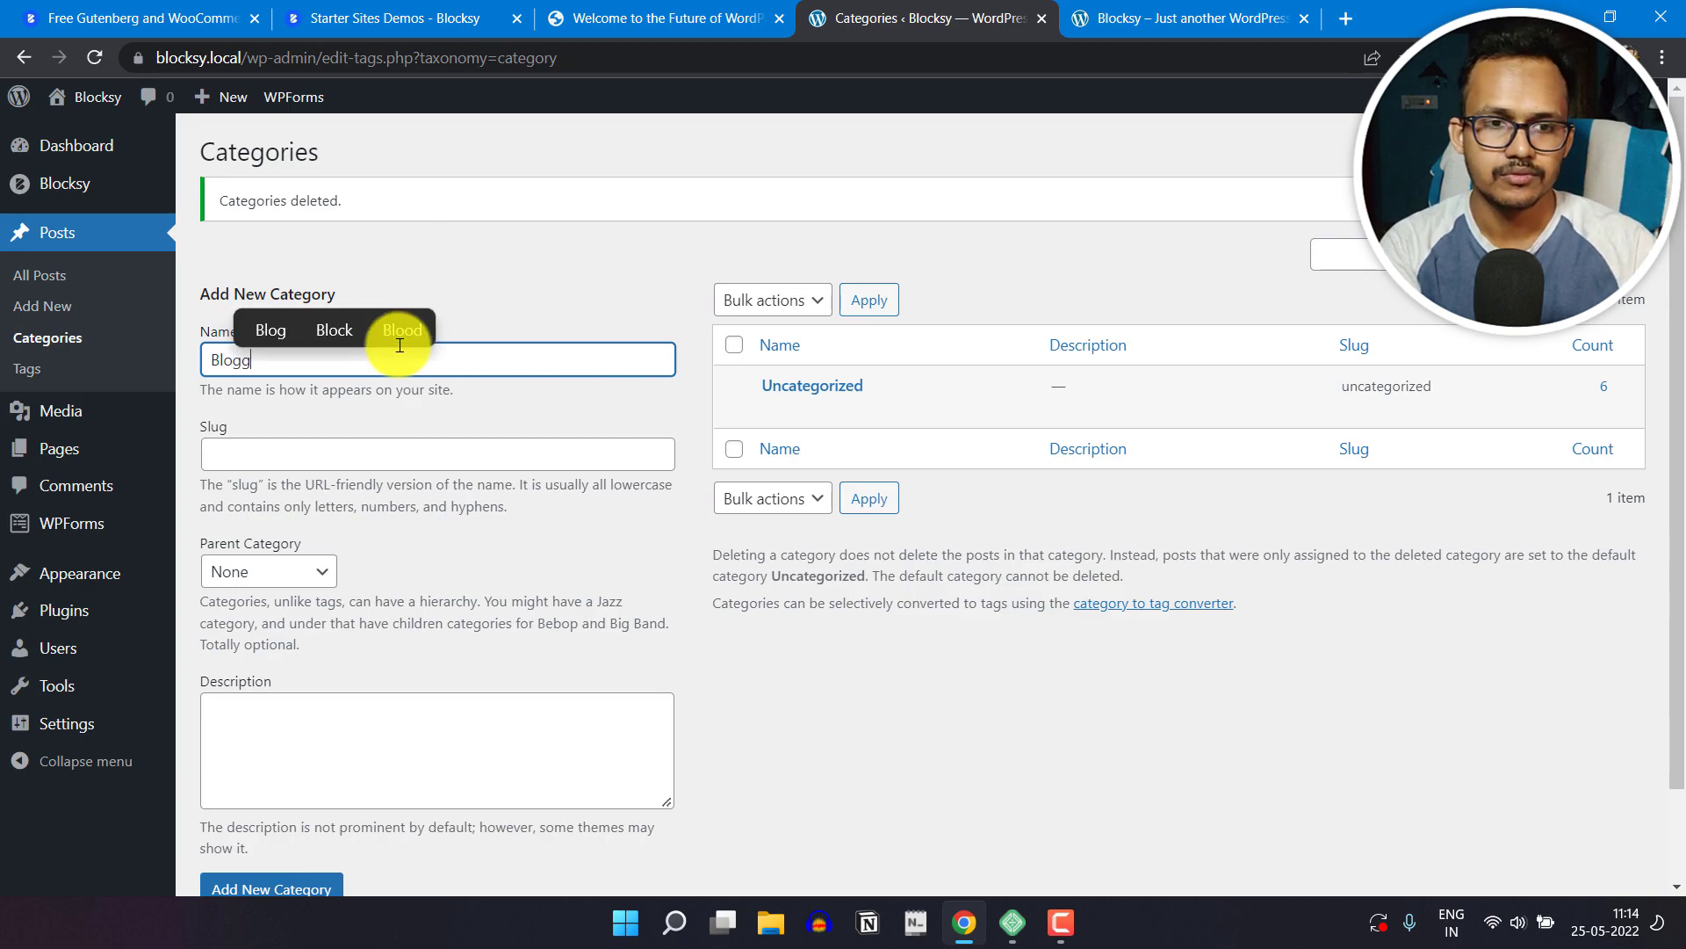
click(360, 451)
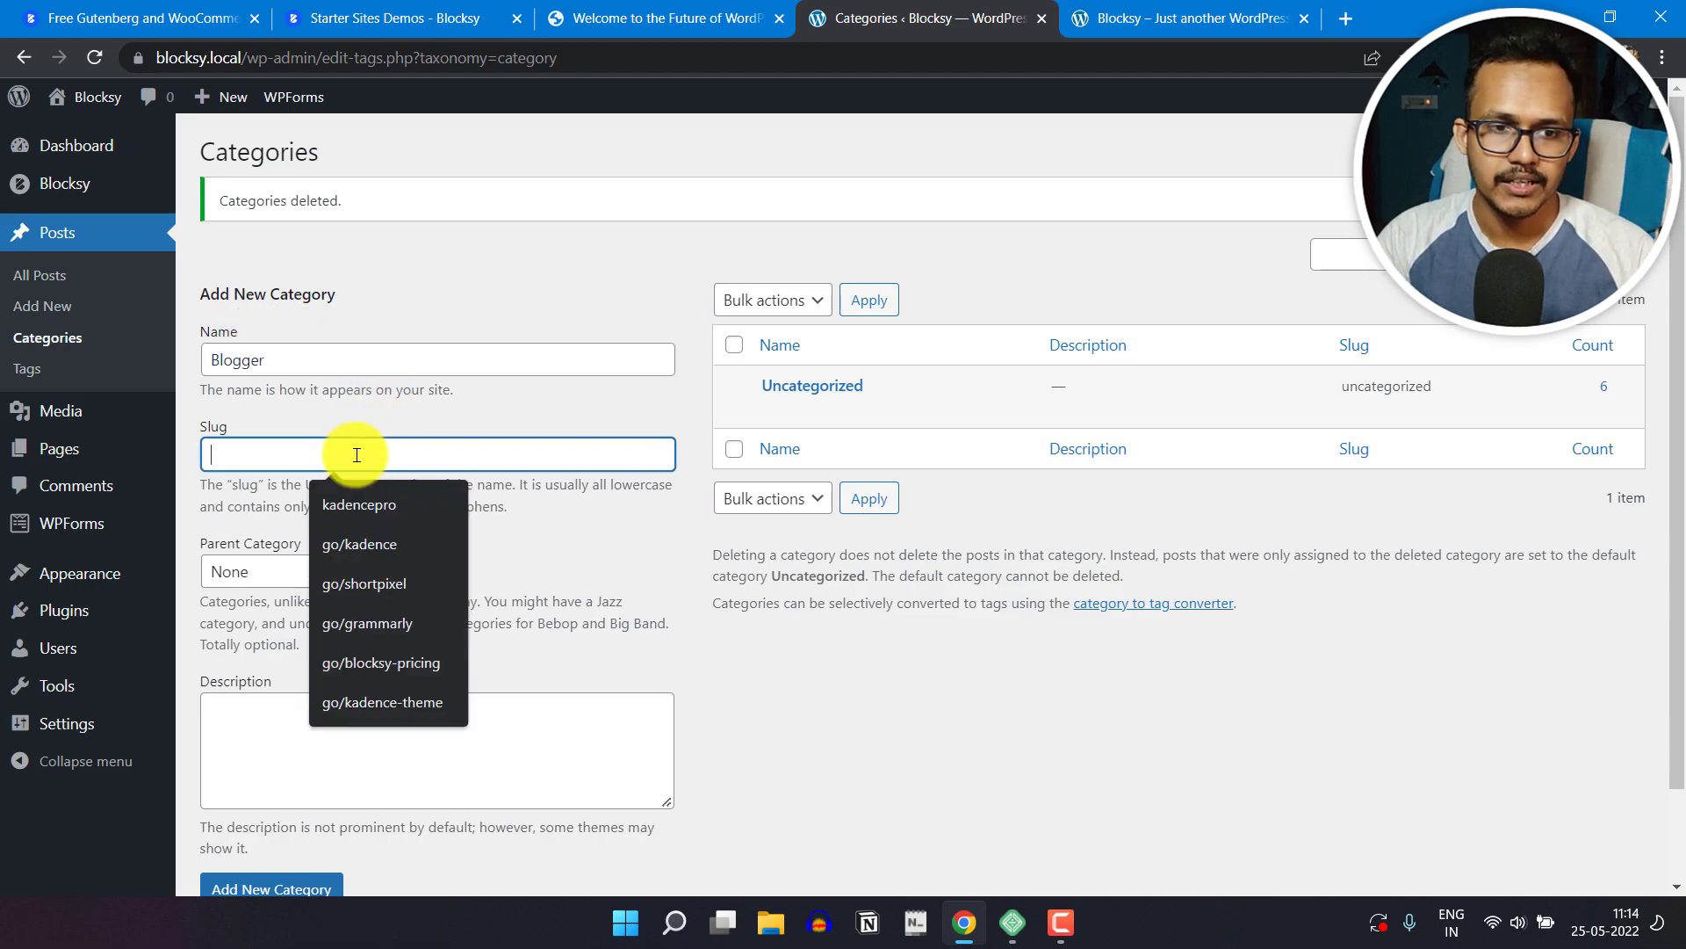
text(Blogger)
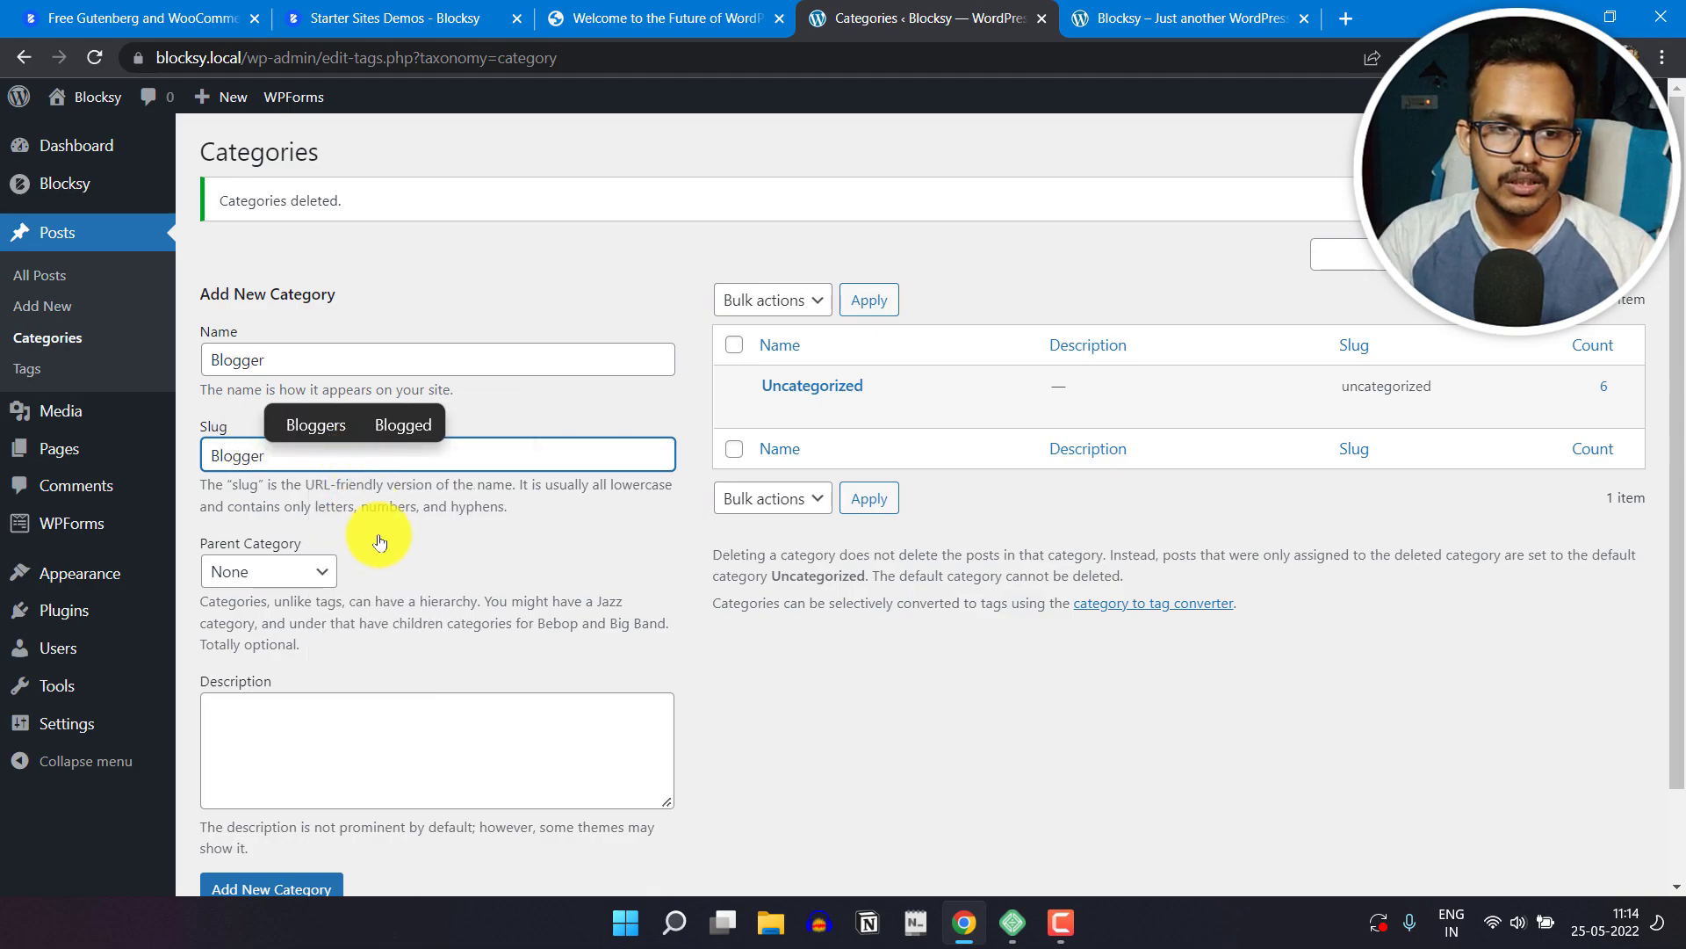
scroll(412, 571, down, 1)
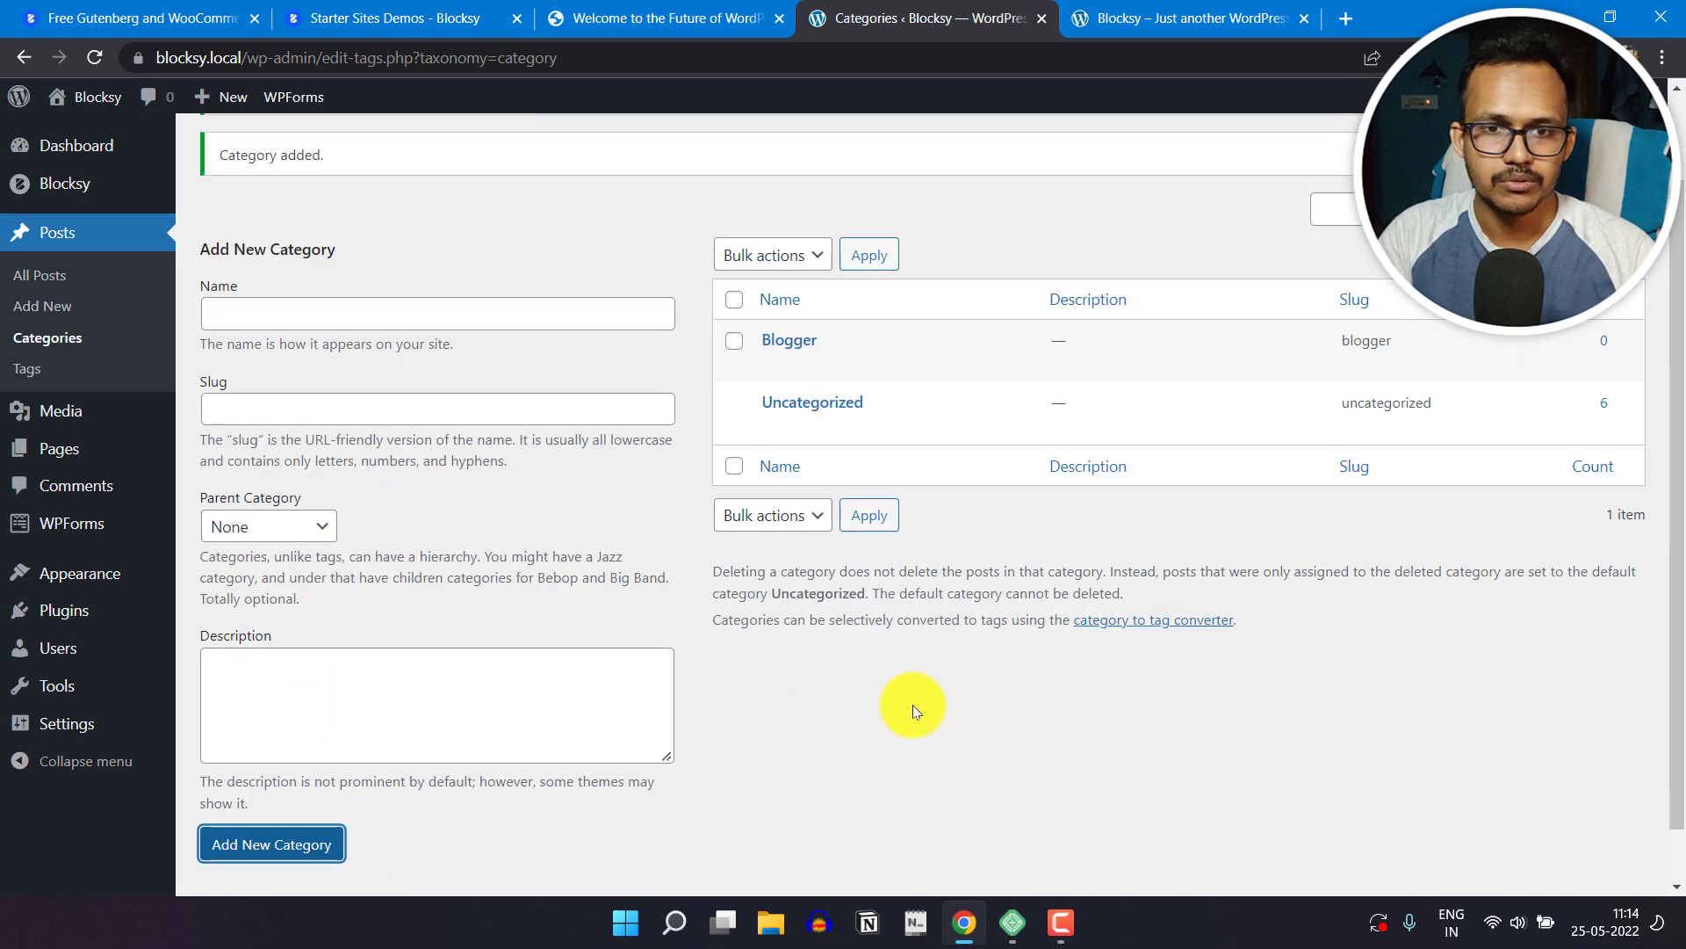
mouse_move(821, 353)
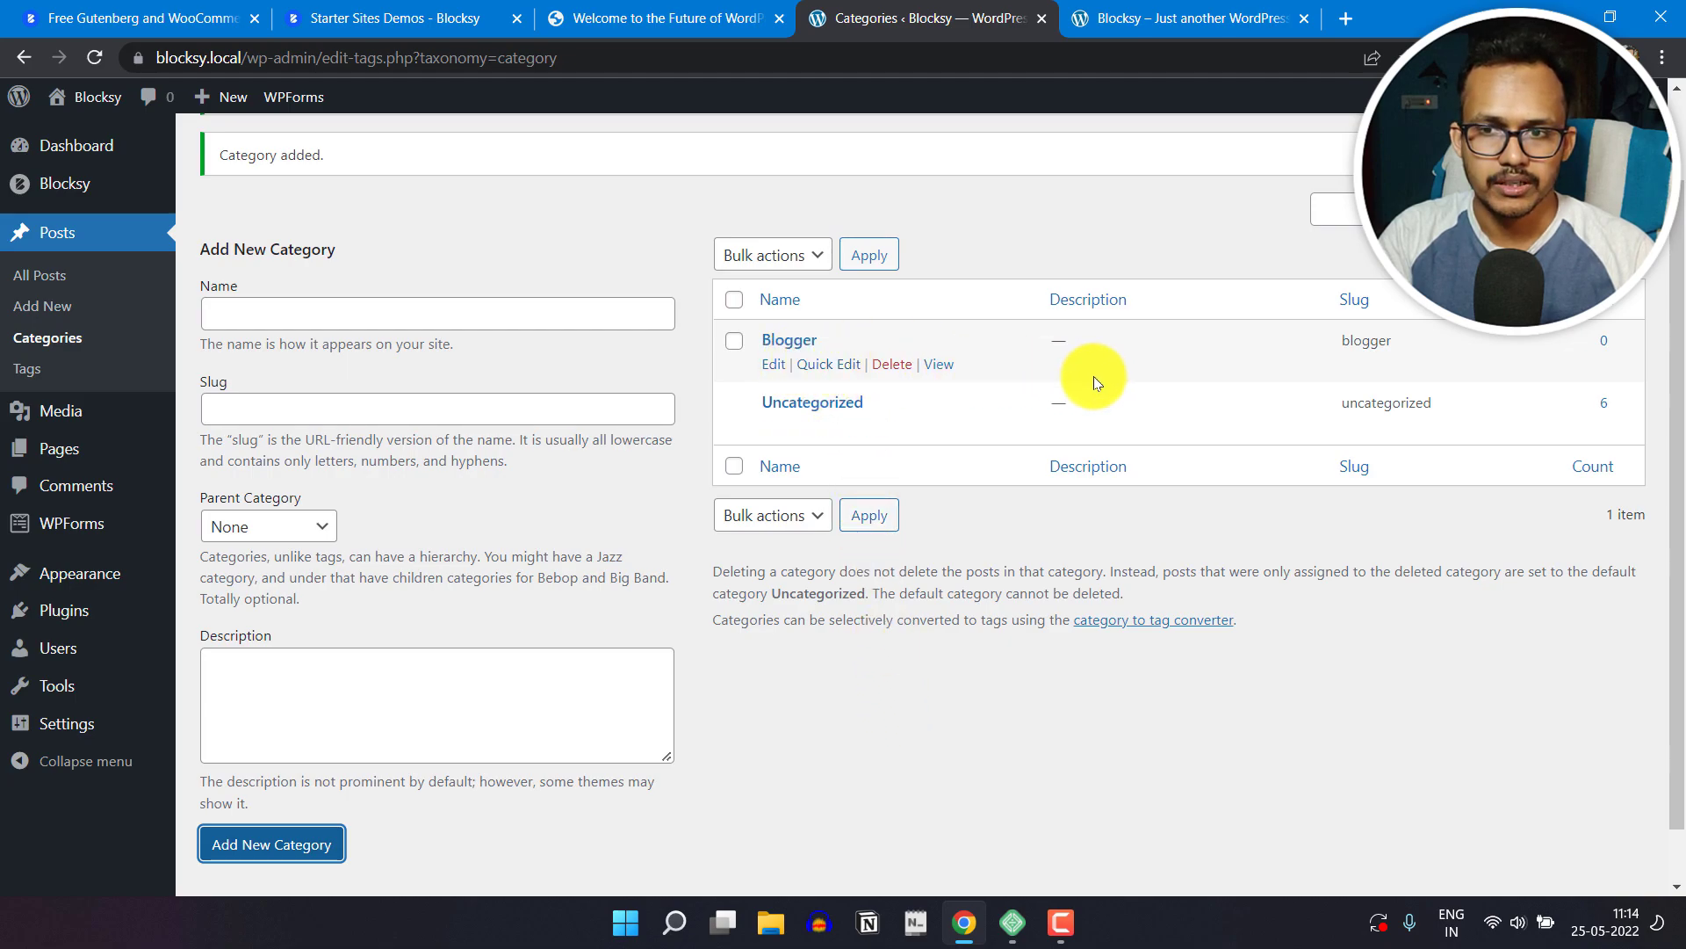
Step: Add a new post category named Wordpress with the slug wordpress
click(319, 318)
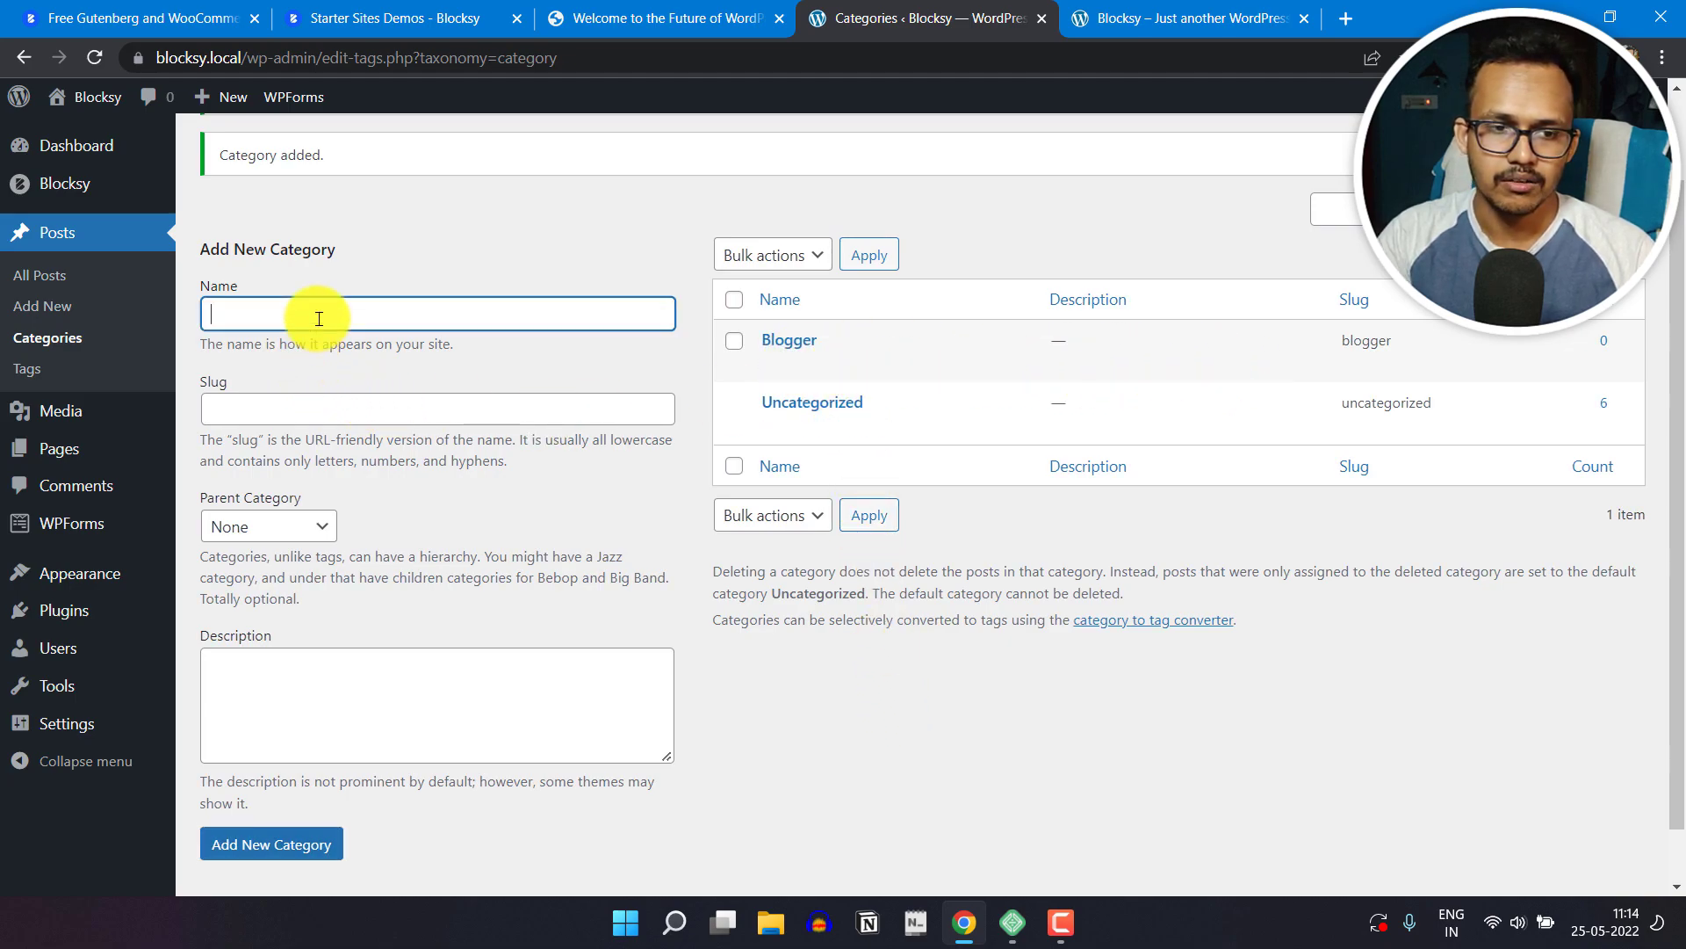
text(Wordpress)
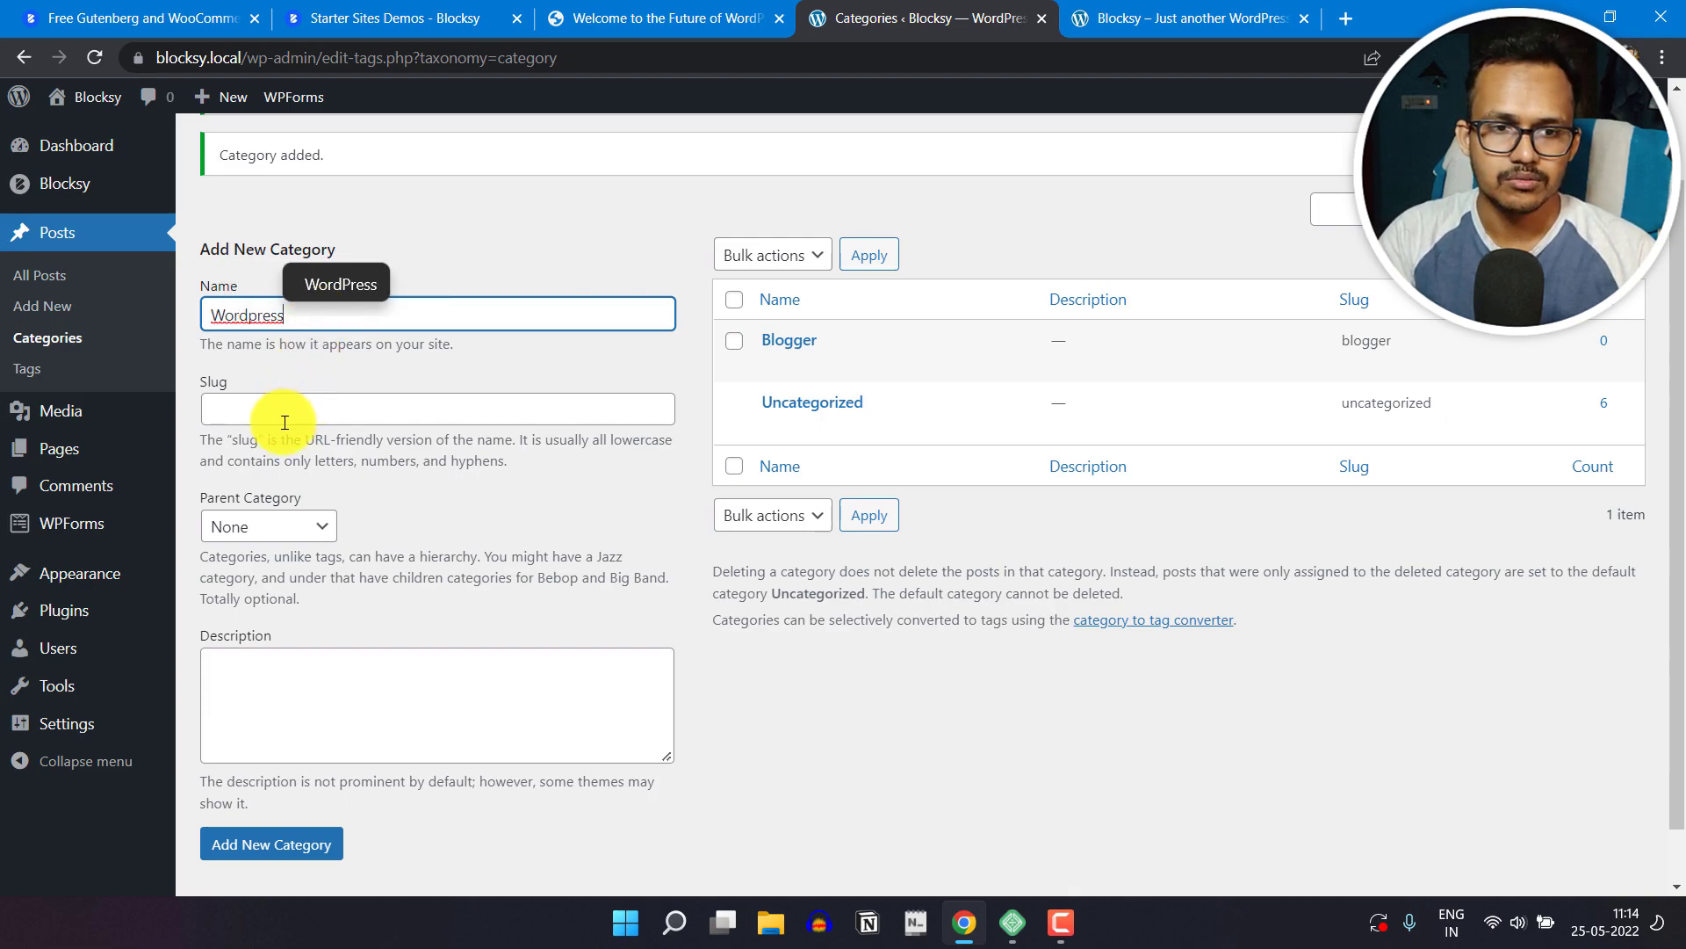
click(254, 400)
text(w)
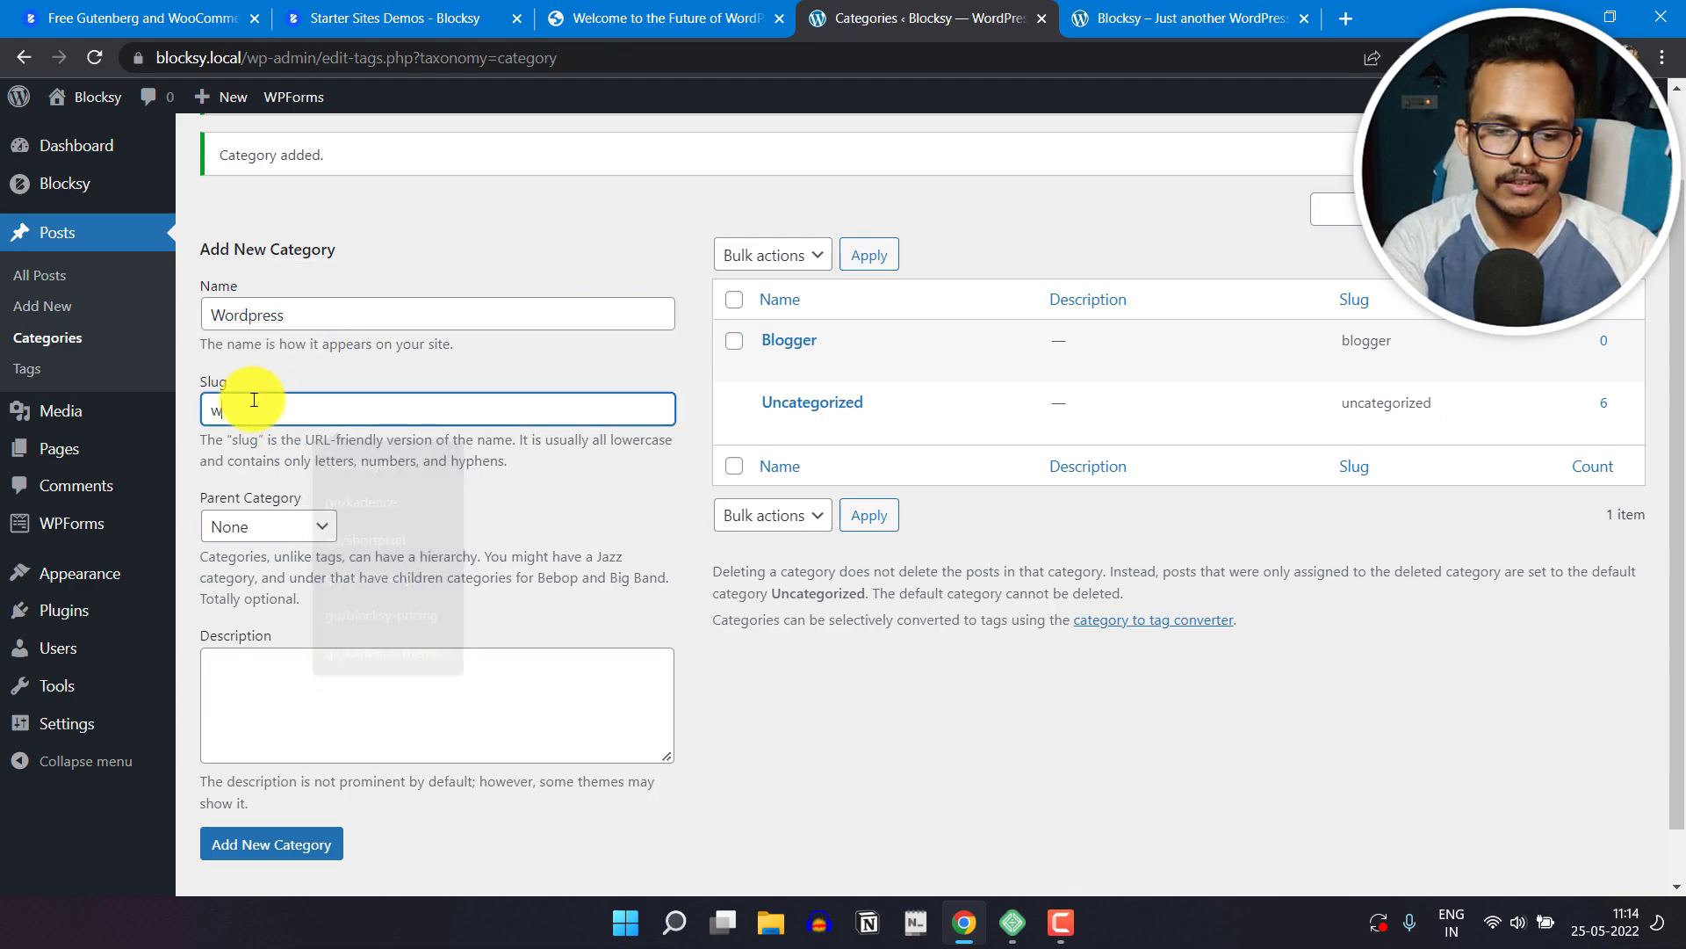
text(ordpress)
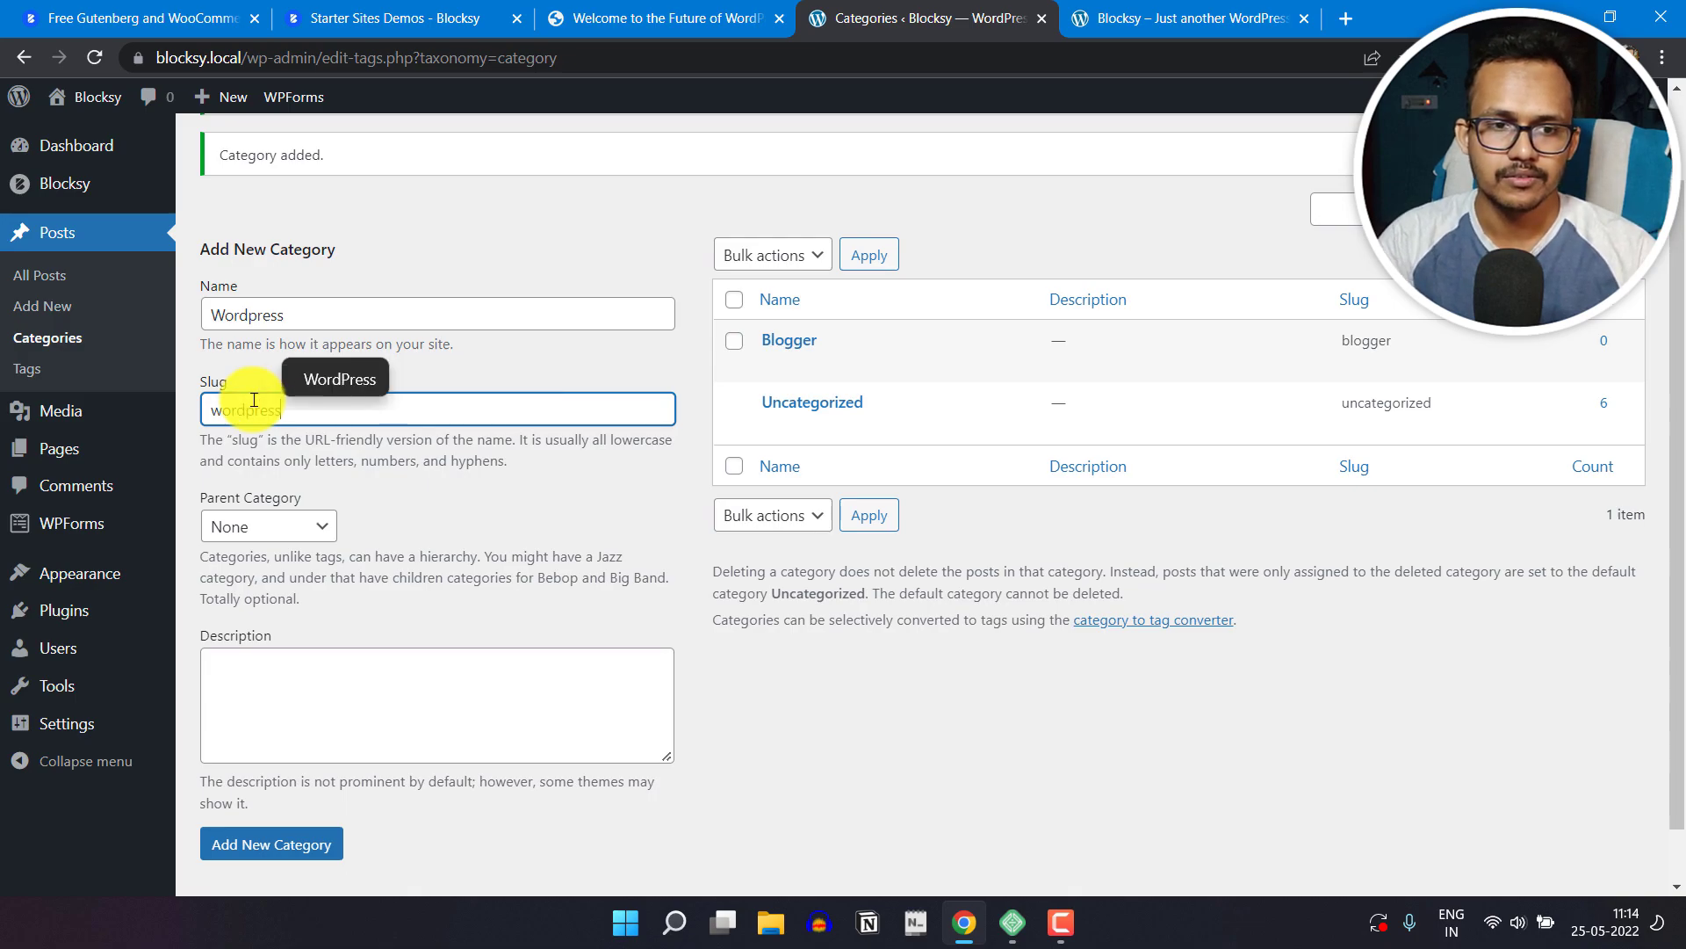
click(280, 843)
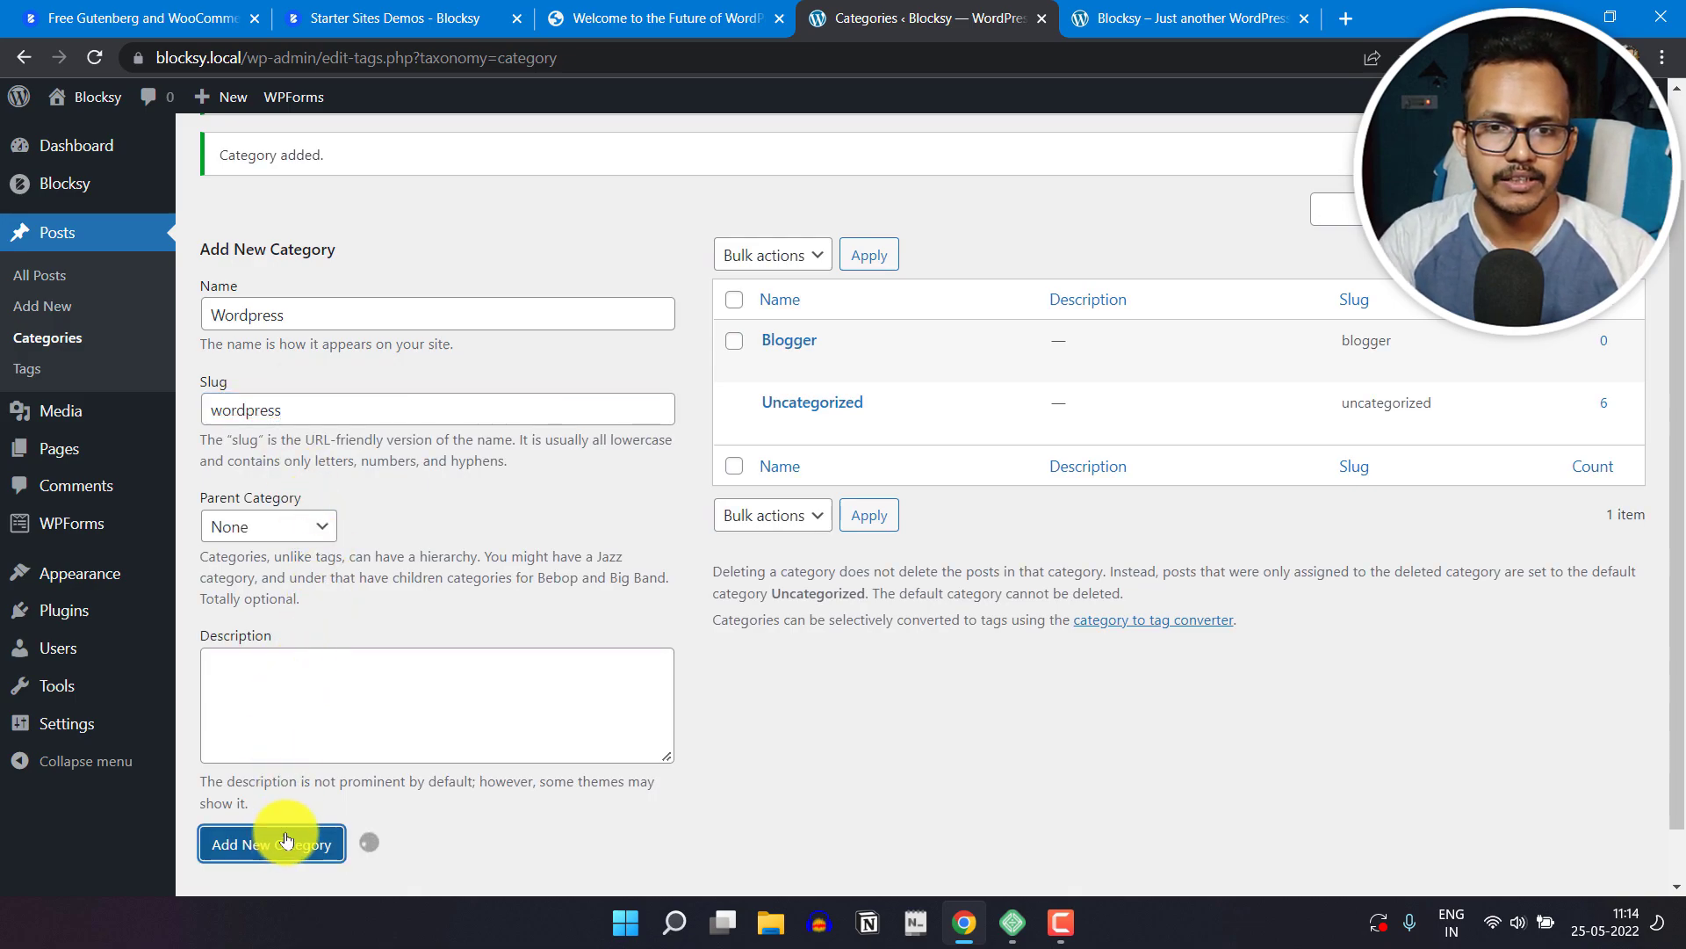
Step: Add another post category named News with the slug News
click(306, 314)
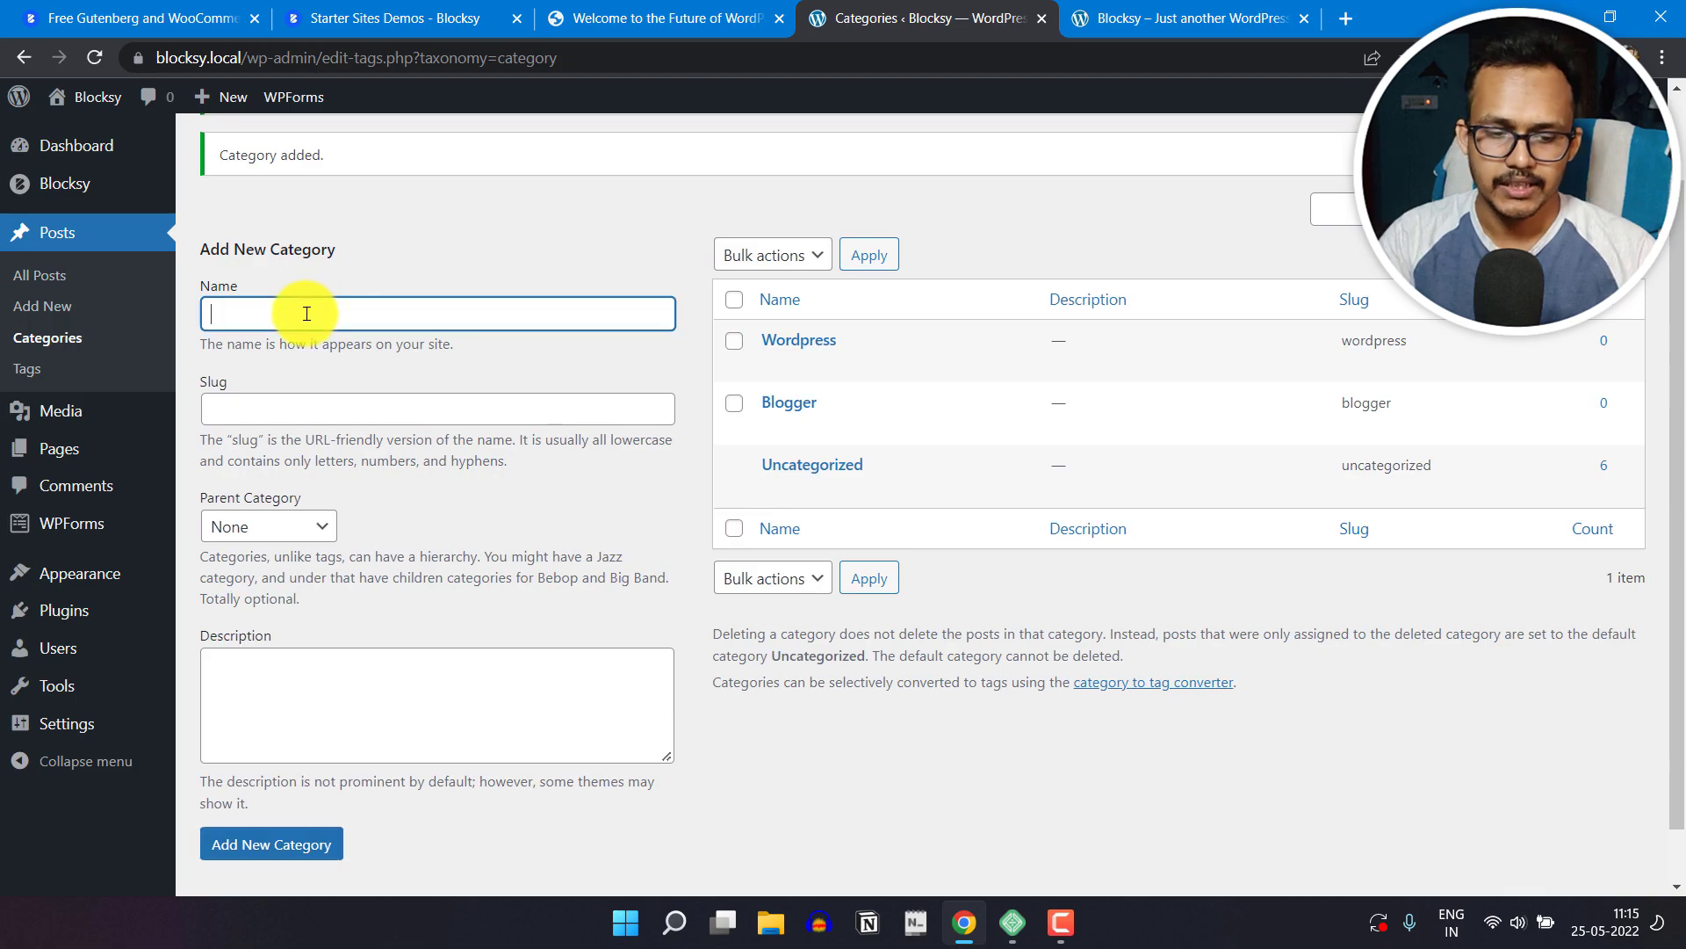
text(News)
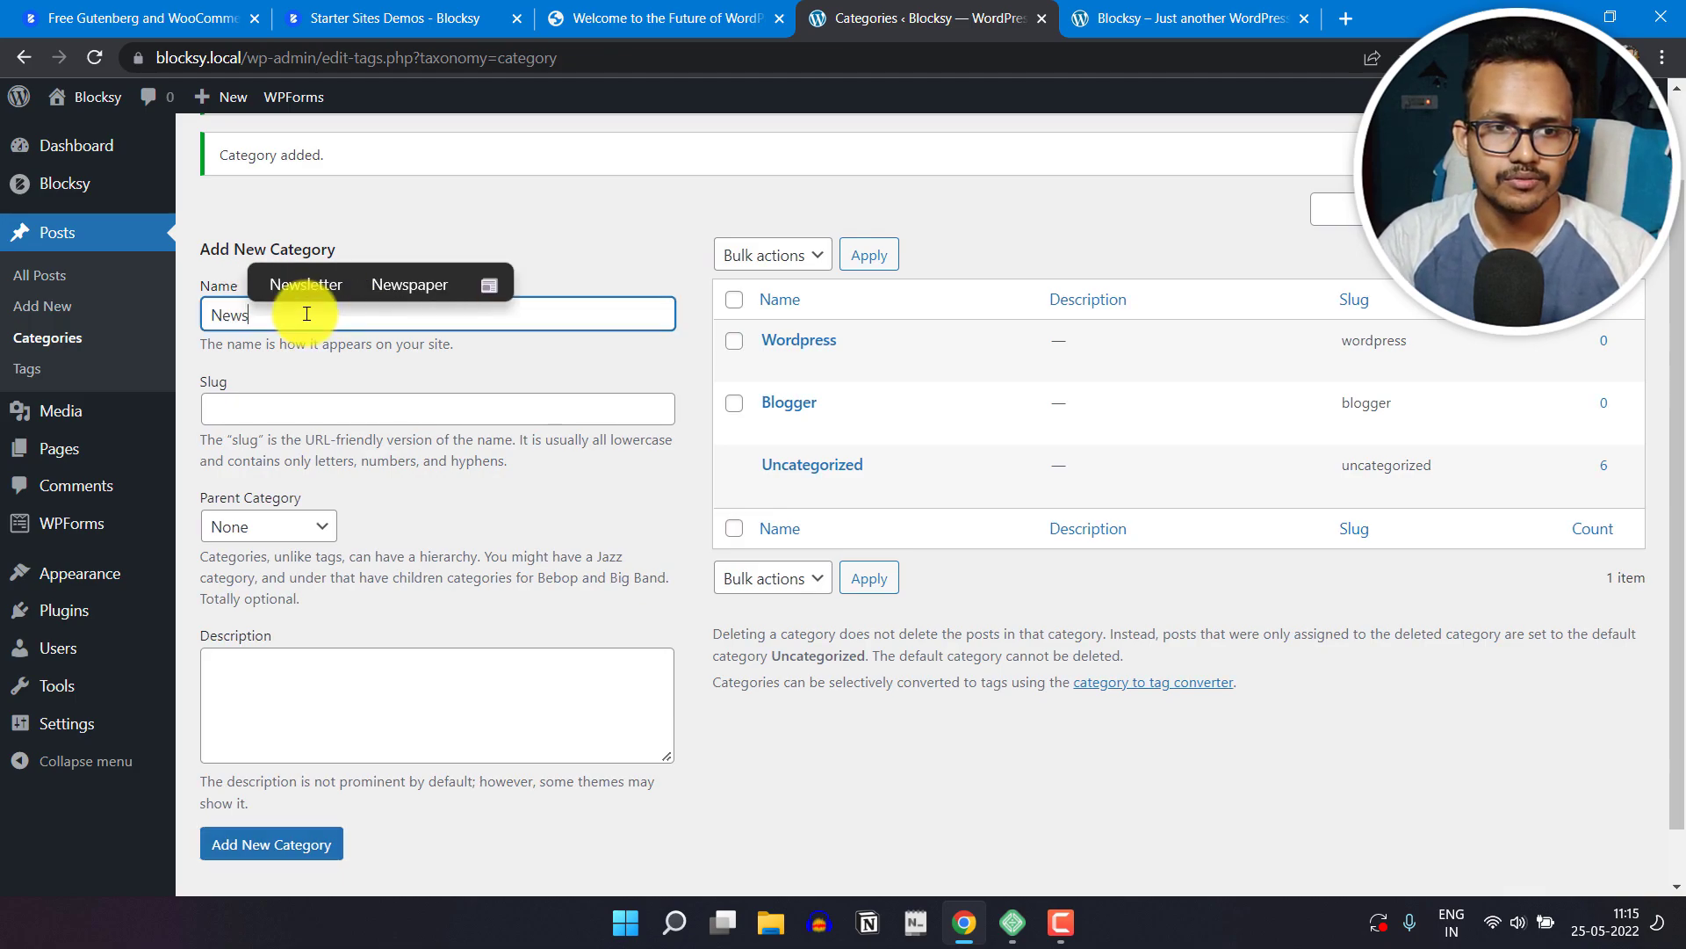
click(268, 420)
text(News)
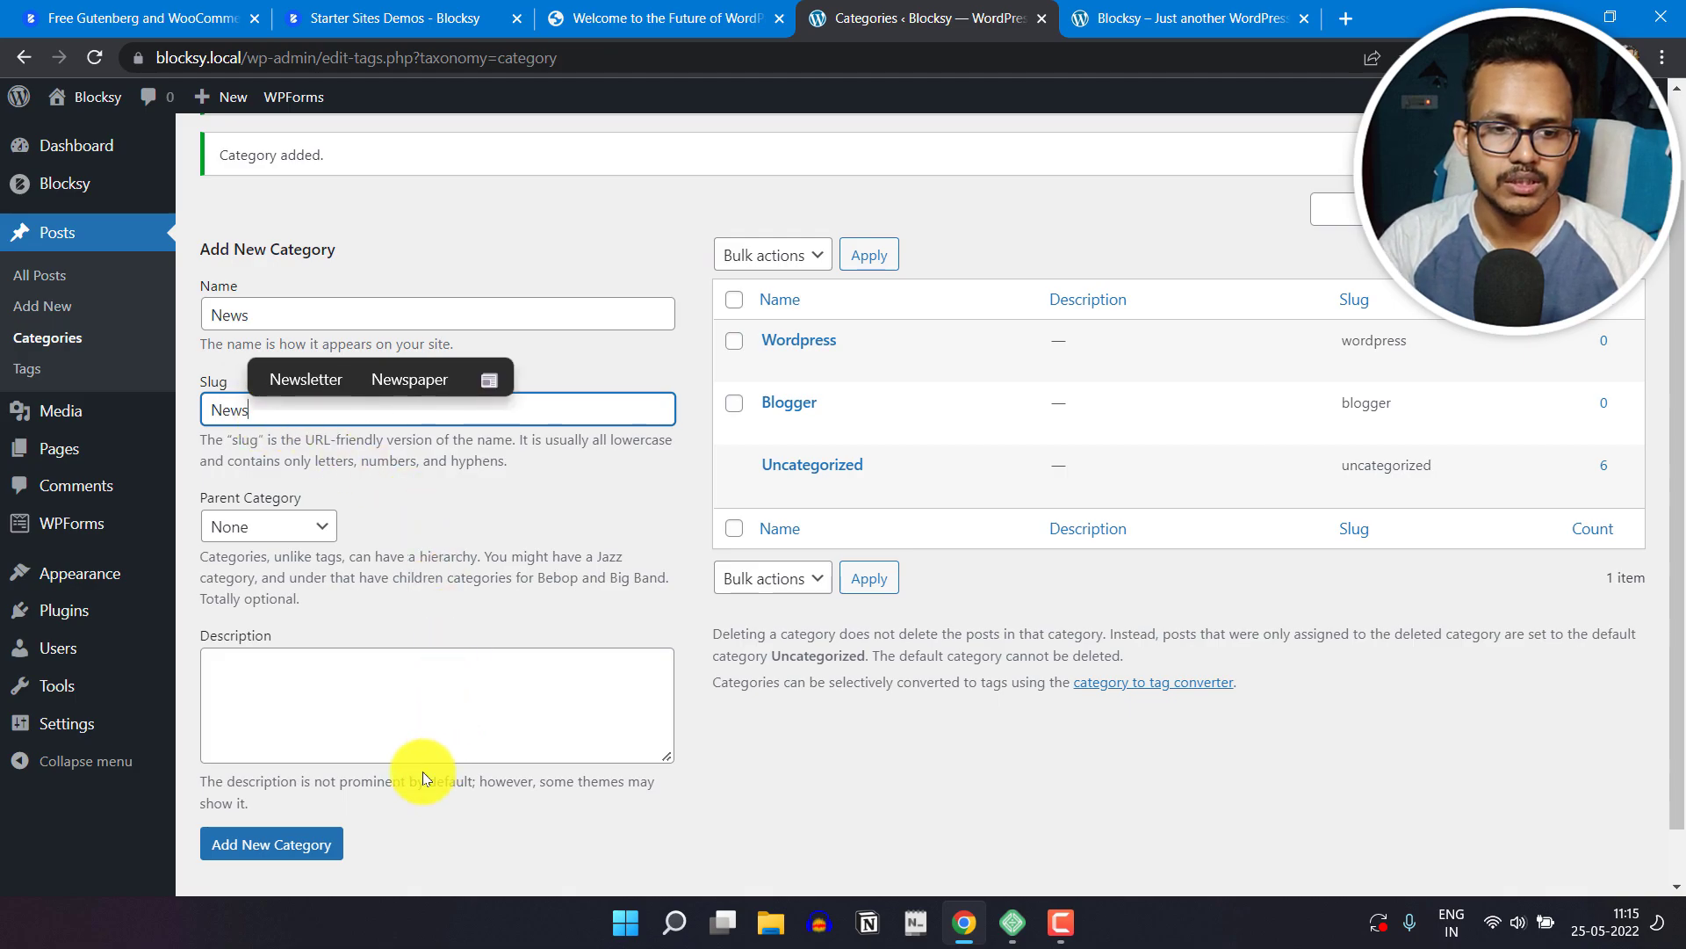
click(292, 845)
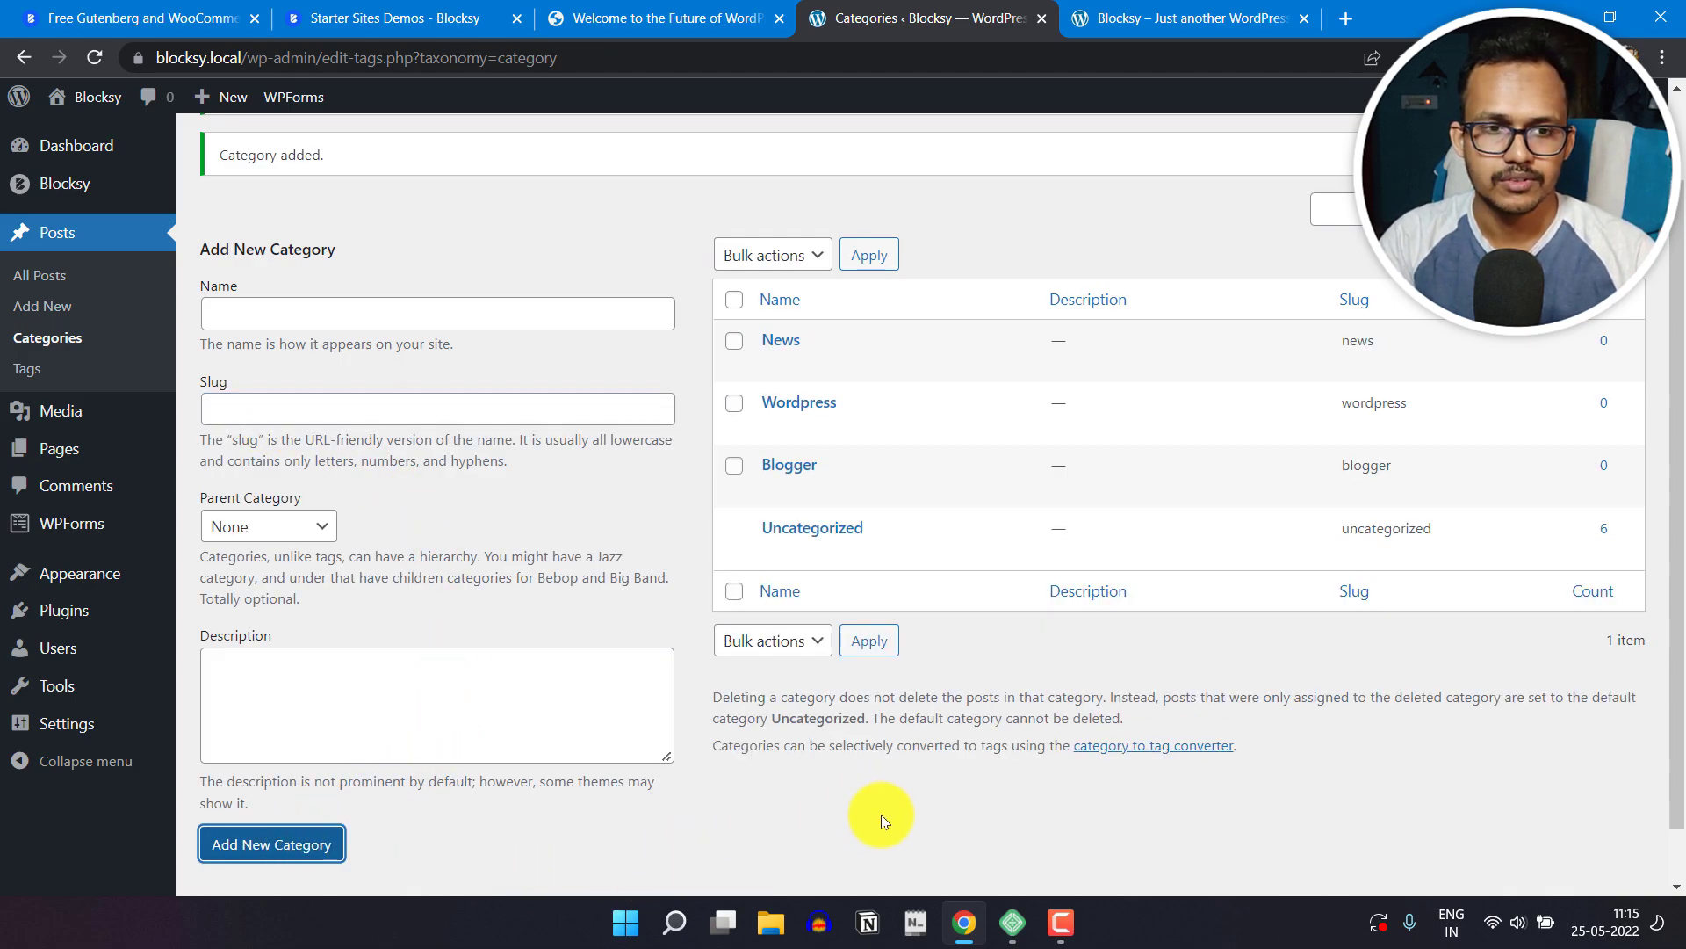
Step: Give the News category the description "We cover all the local and international news." and save it
mouse_move(873, 529)
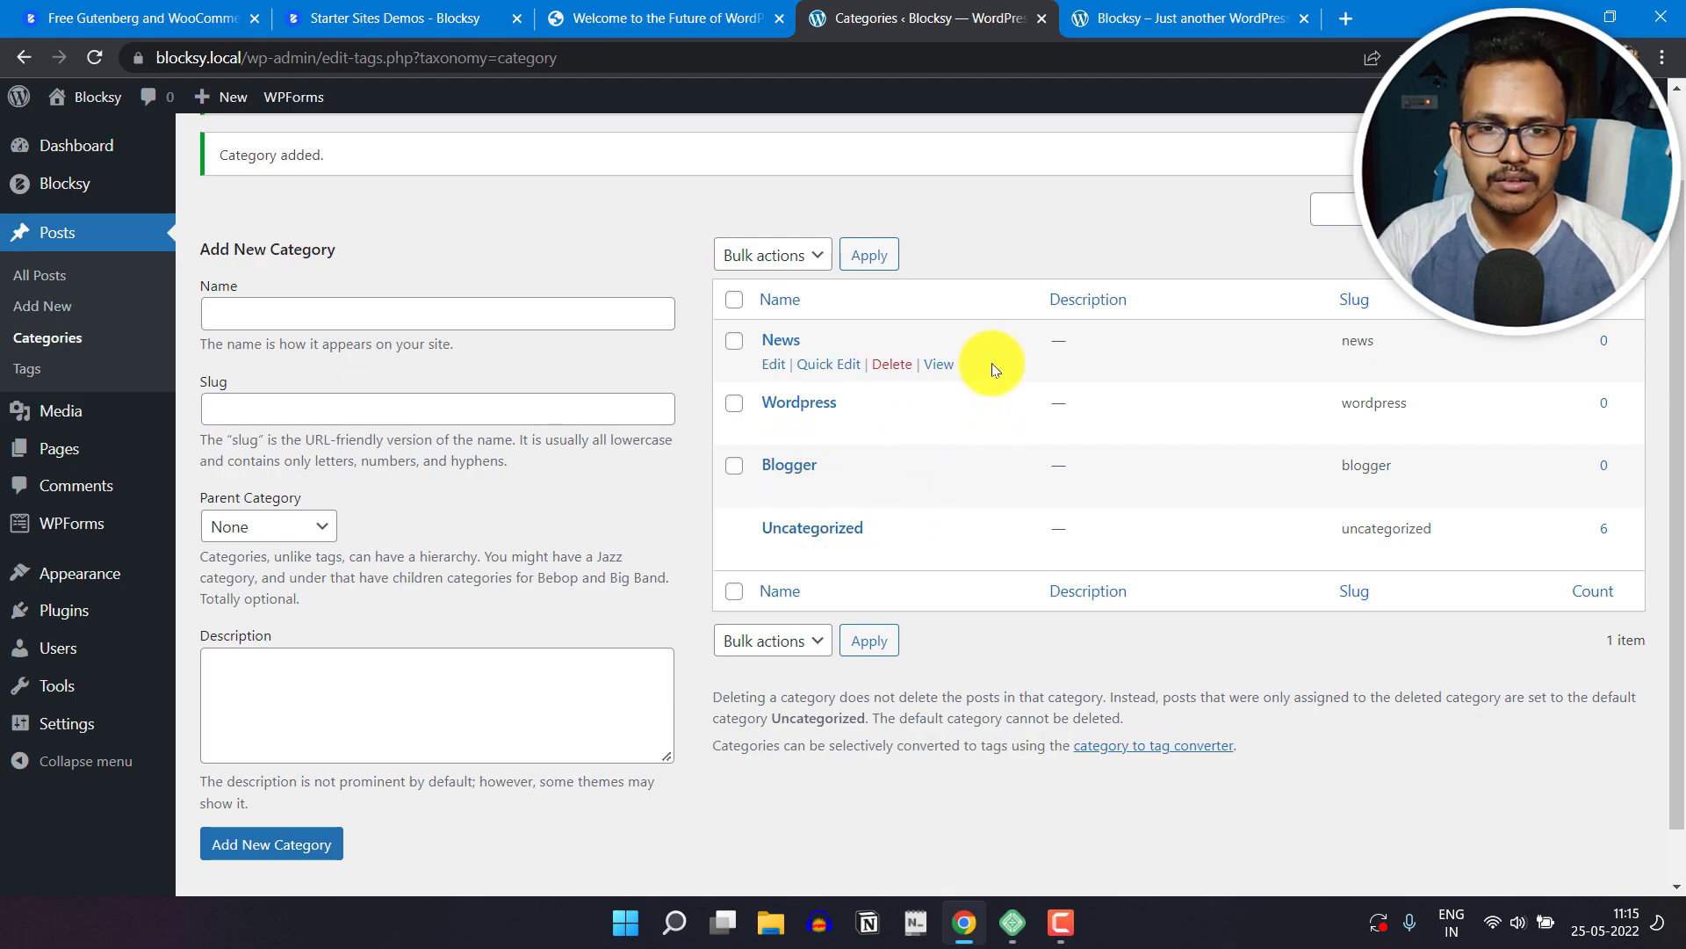
click(776, 372)
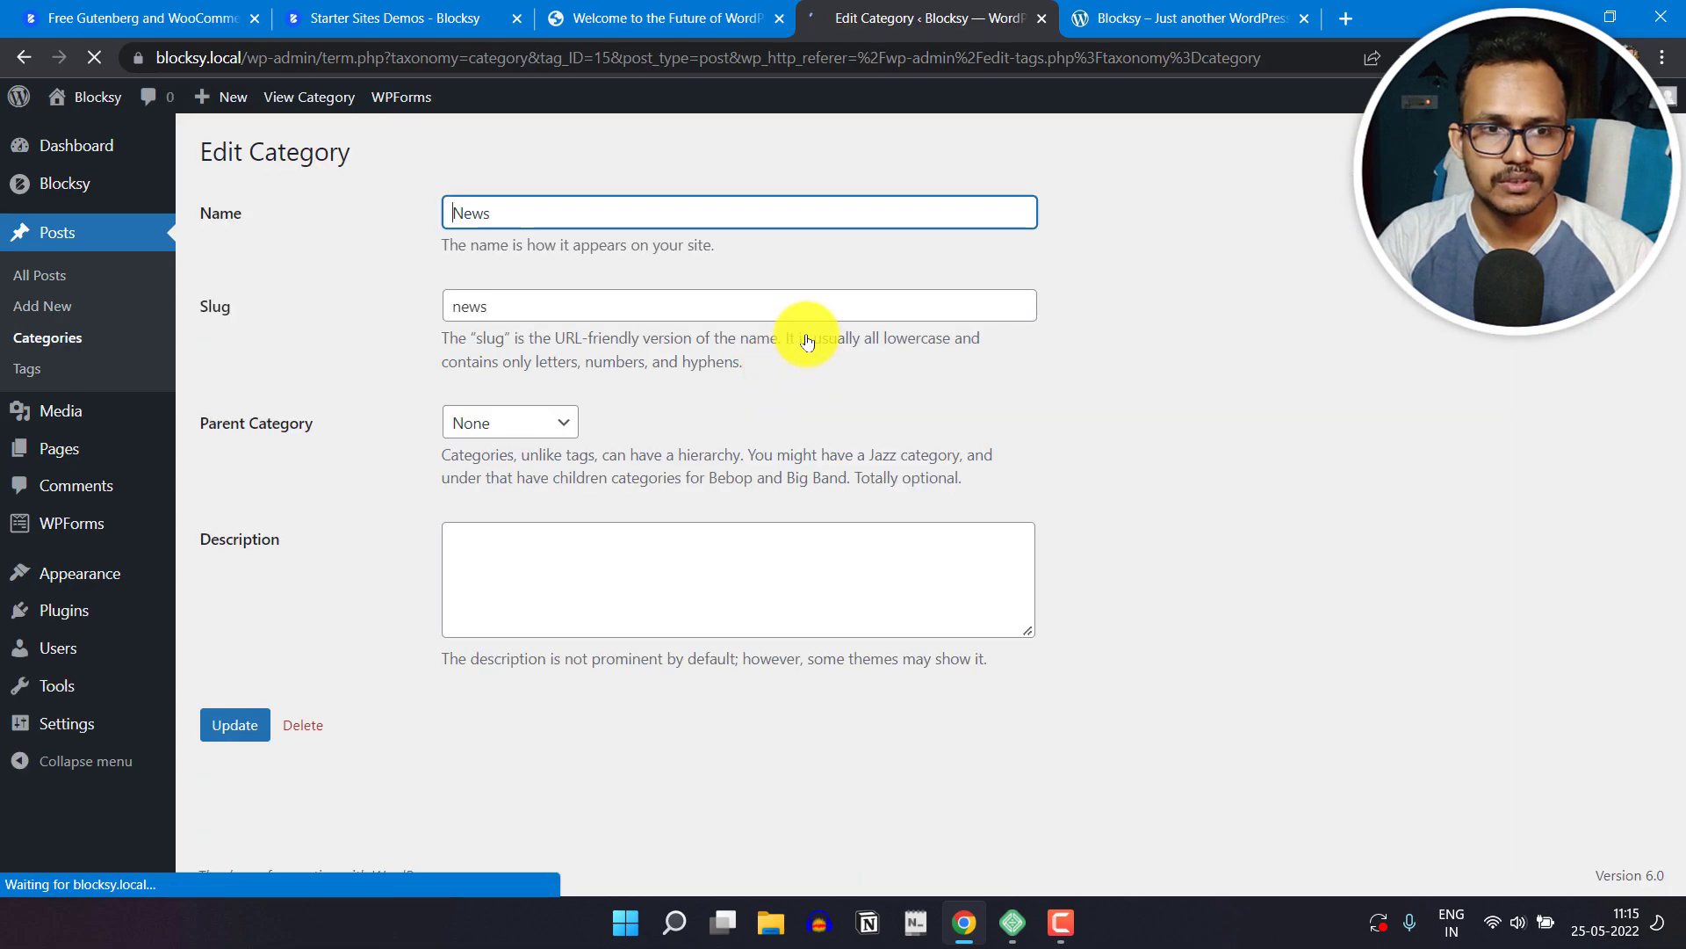
click(601, 547)
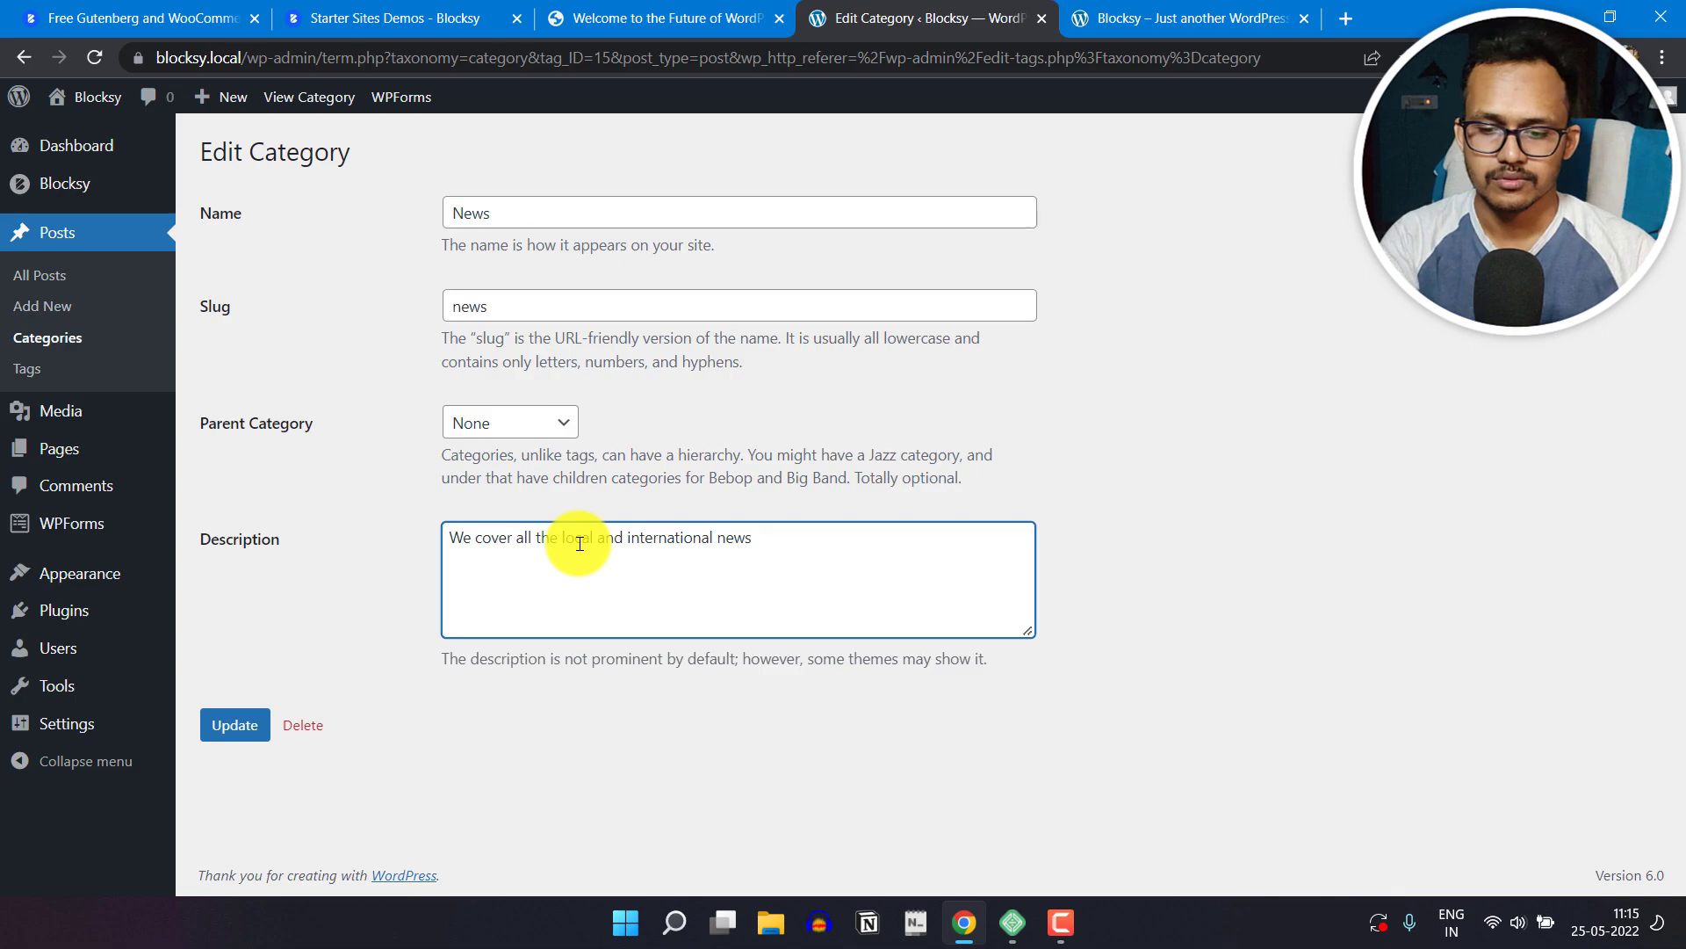
click(234, 725)
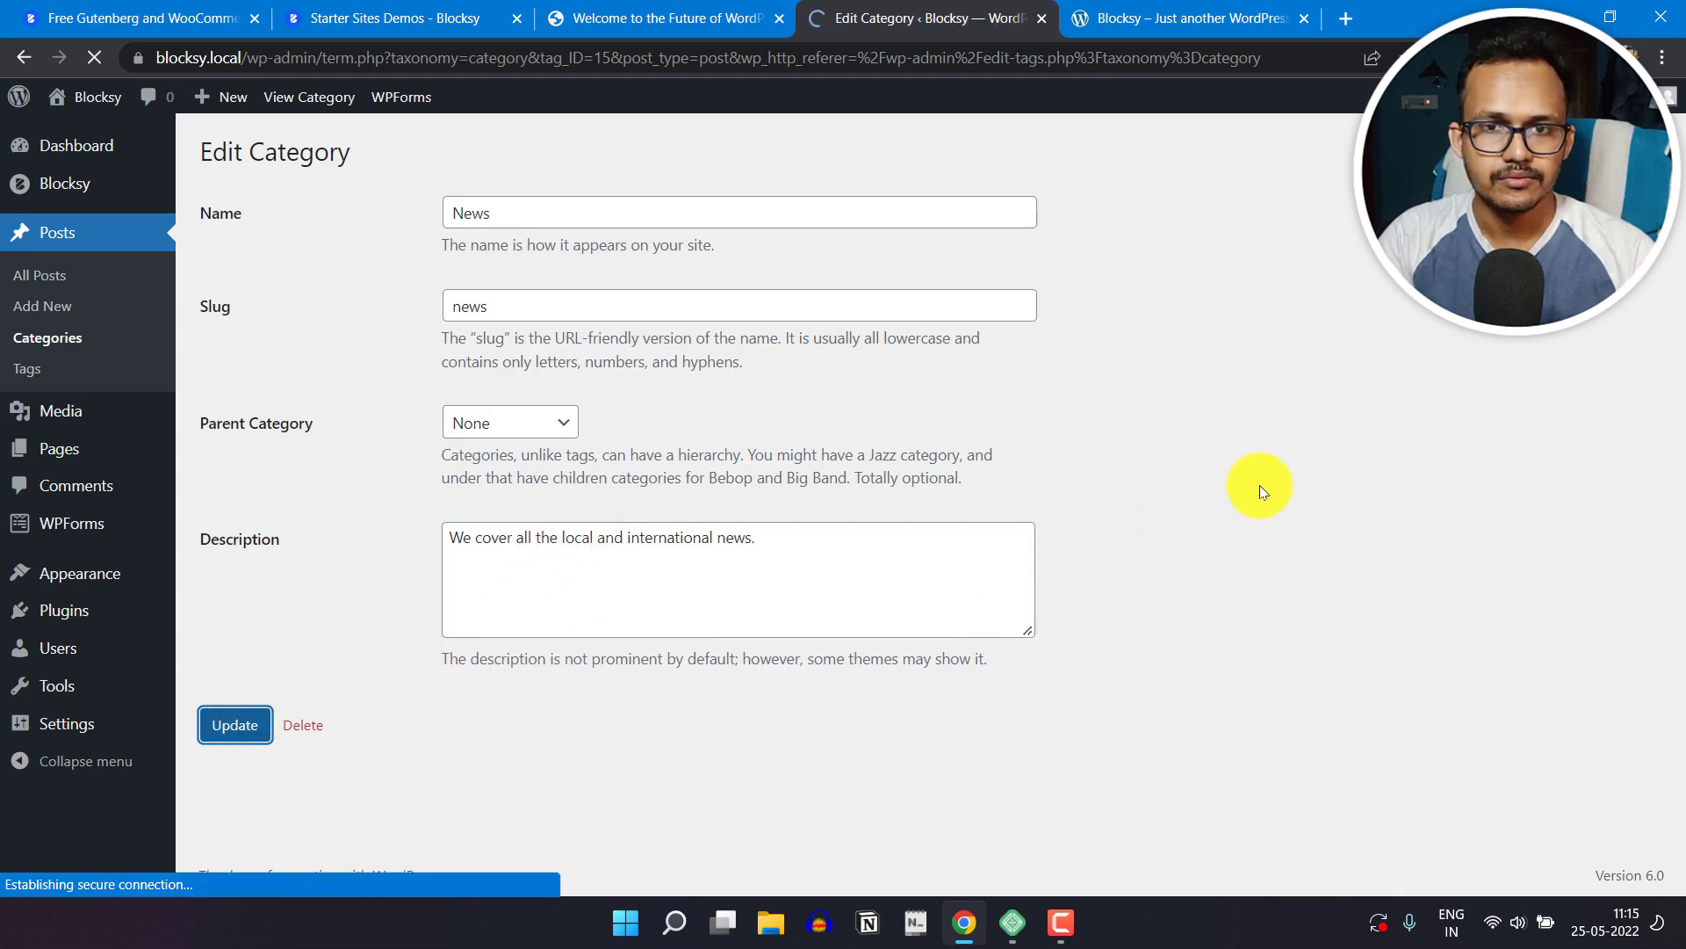
Step: From the list of all posts, change the category of "Scelerisque Indictum Non Consectetur Aerat Namin Turpis" from Uncategorized to News
click(39, 280)
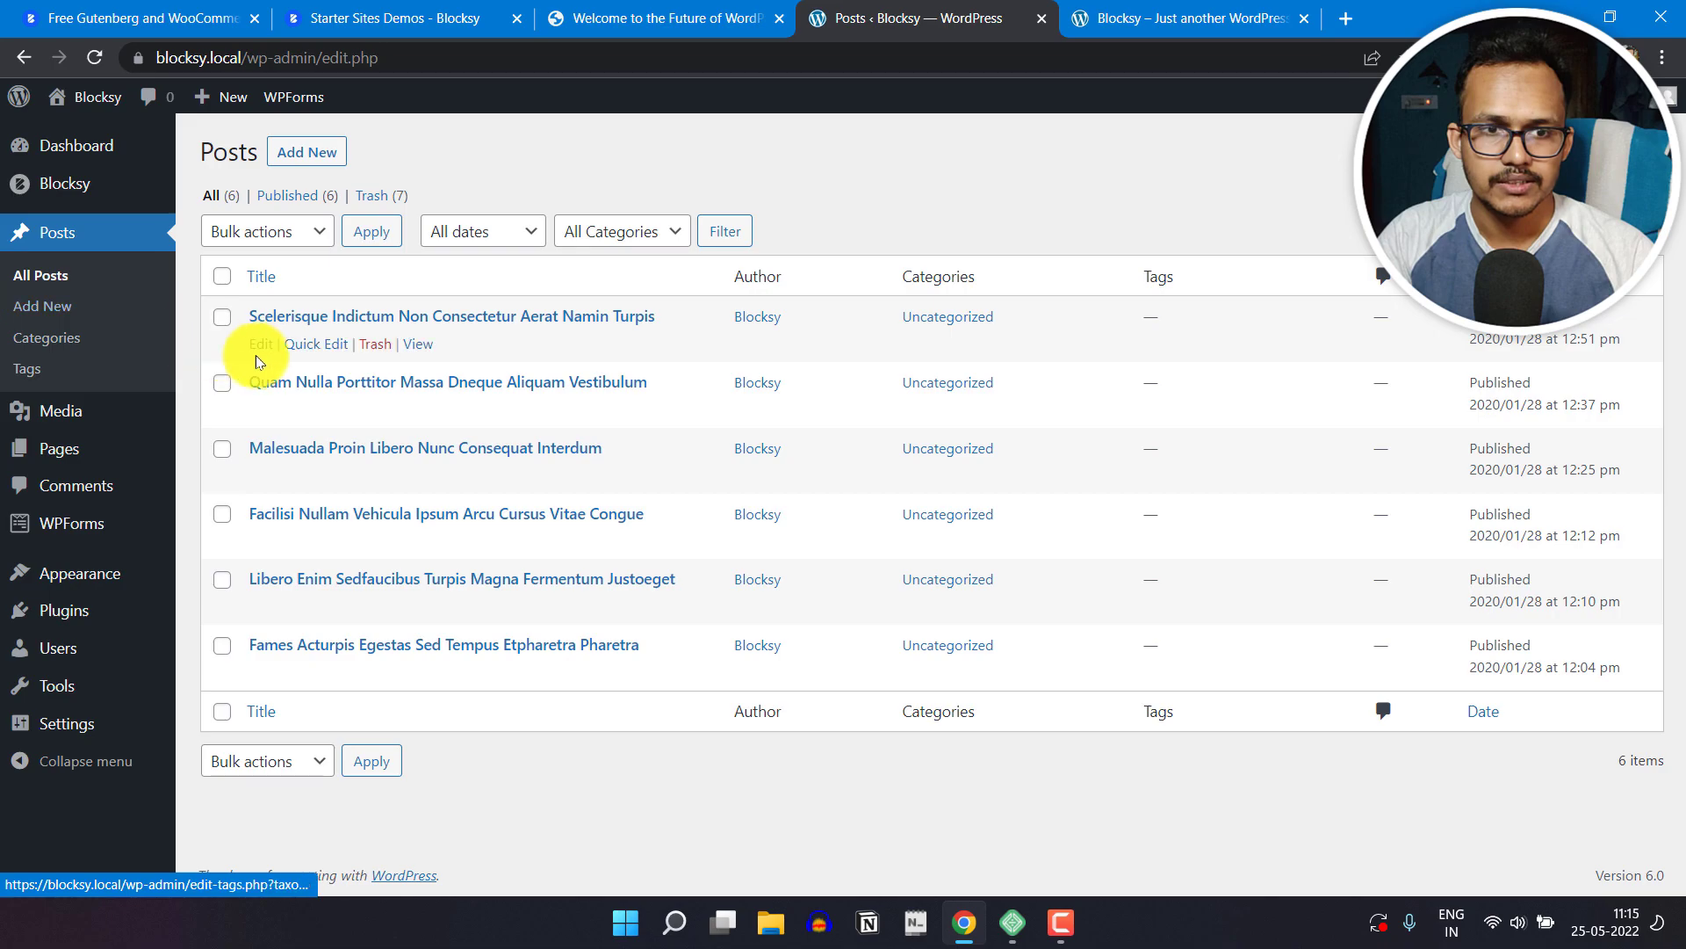
click(314, 345)
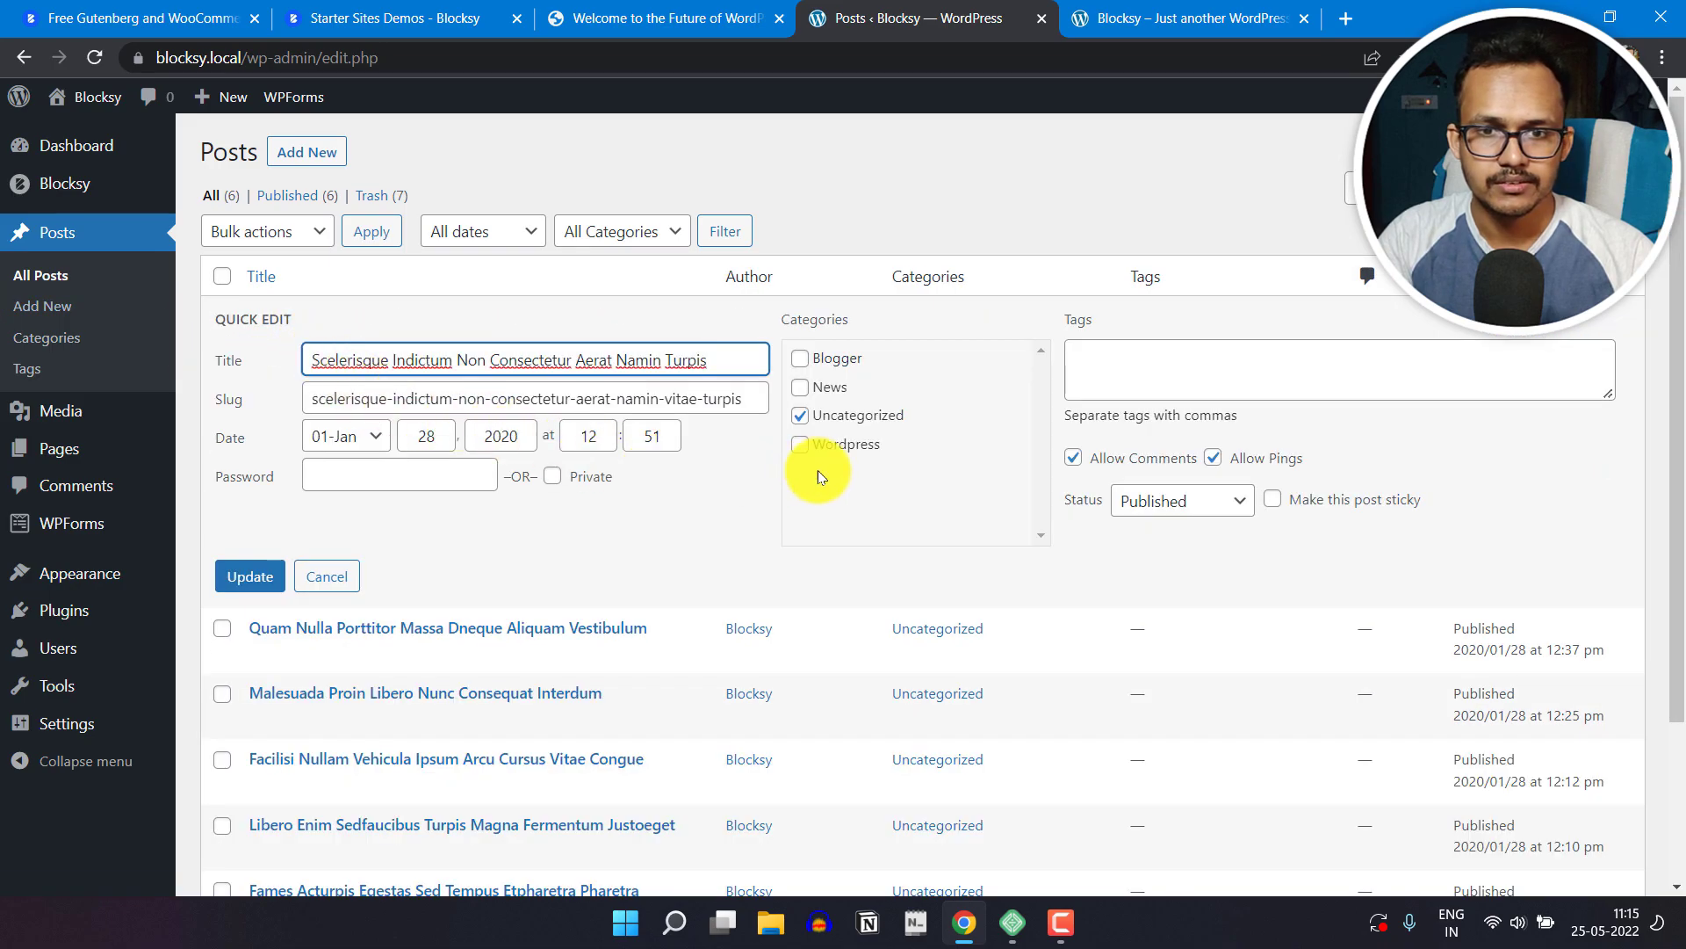
click(801, 416)
click(799, 388)
click(262, 576)
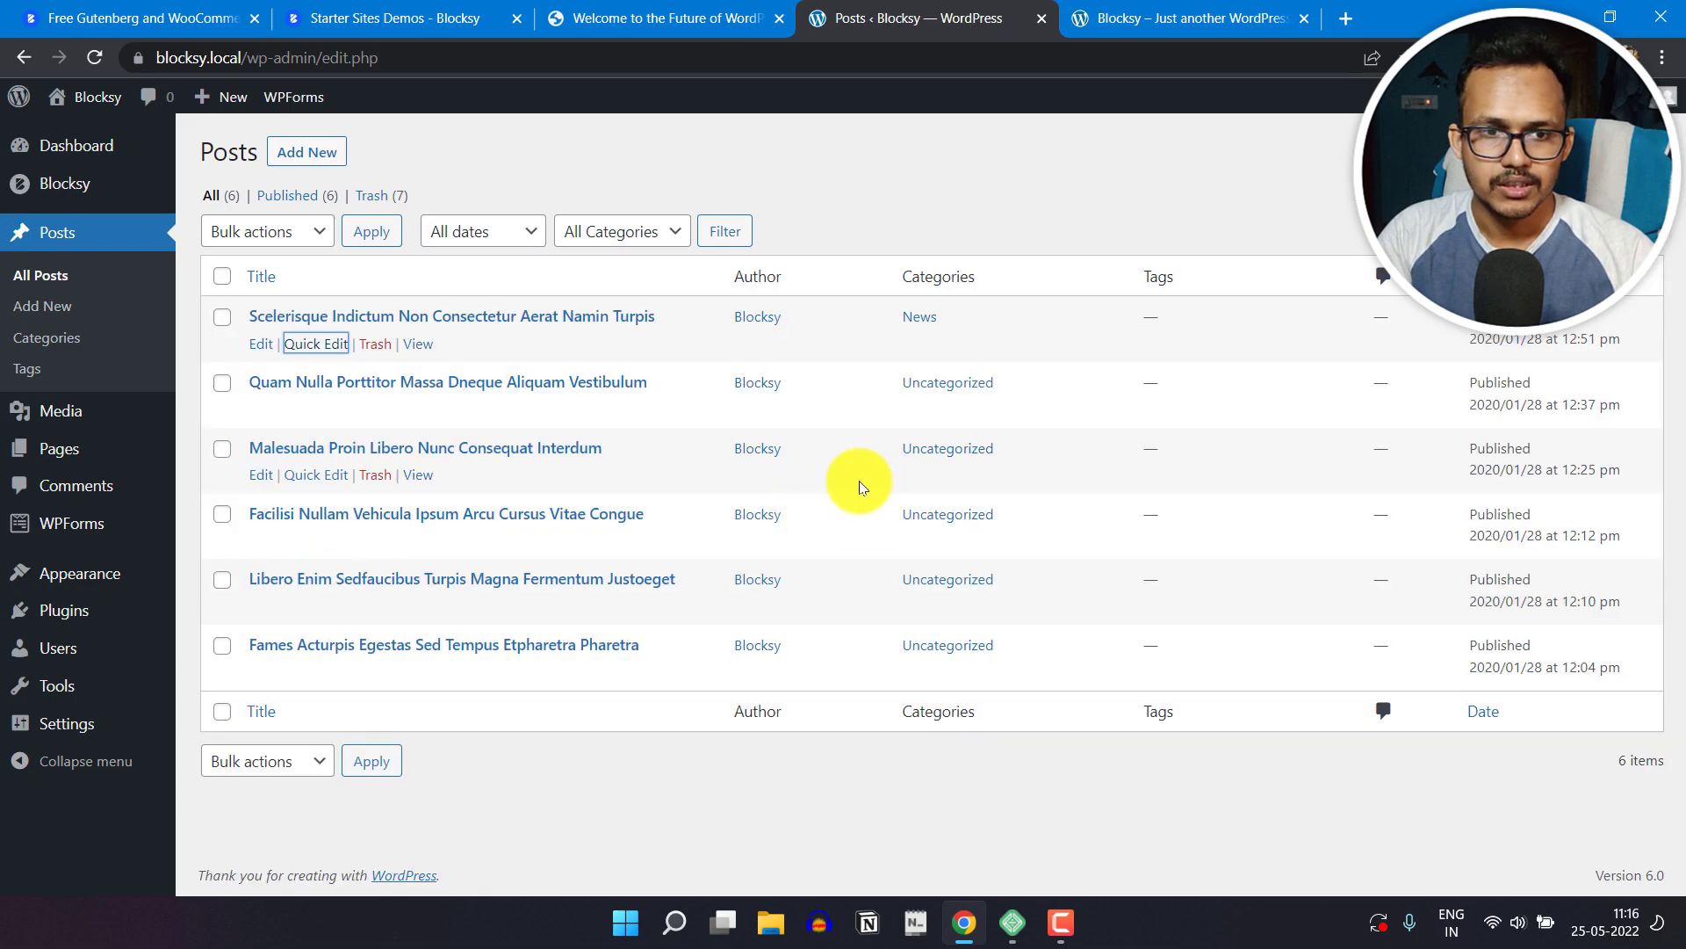
Step: Reassign "Malesuada Proin Libero Nunc Consequat Interdum" to the Blogger category and "Libero Enim Sedfaucibus Turpis Magna Fermentum Justoeget" to Wordpress
click(303, 475)
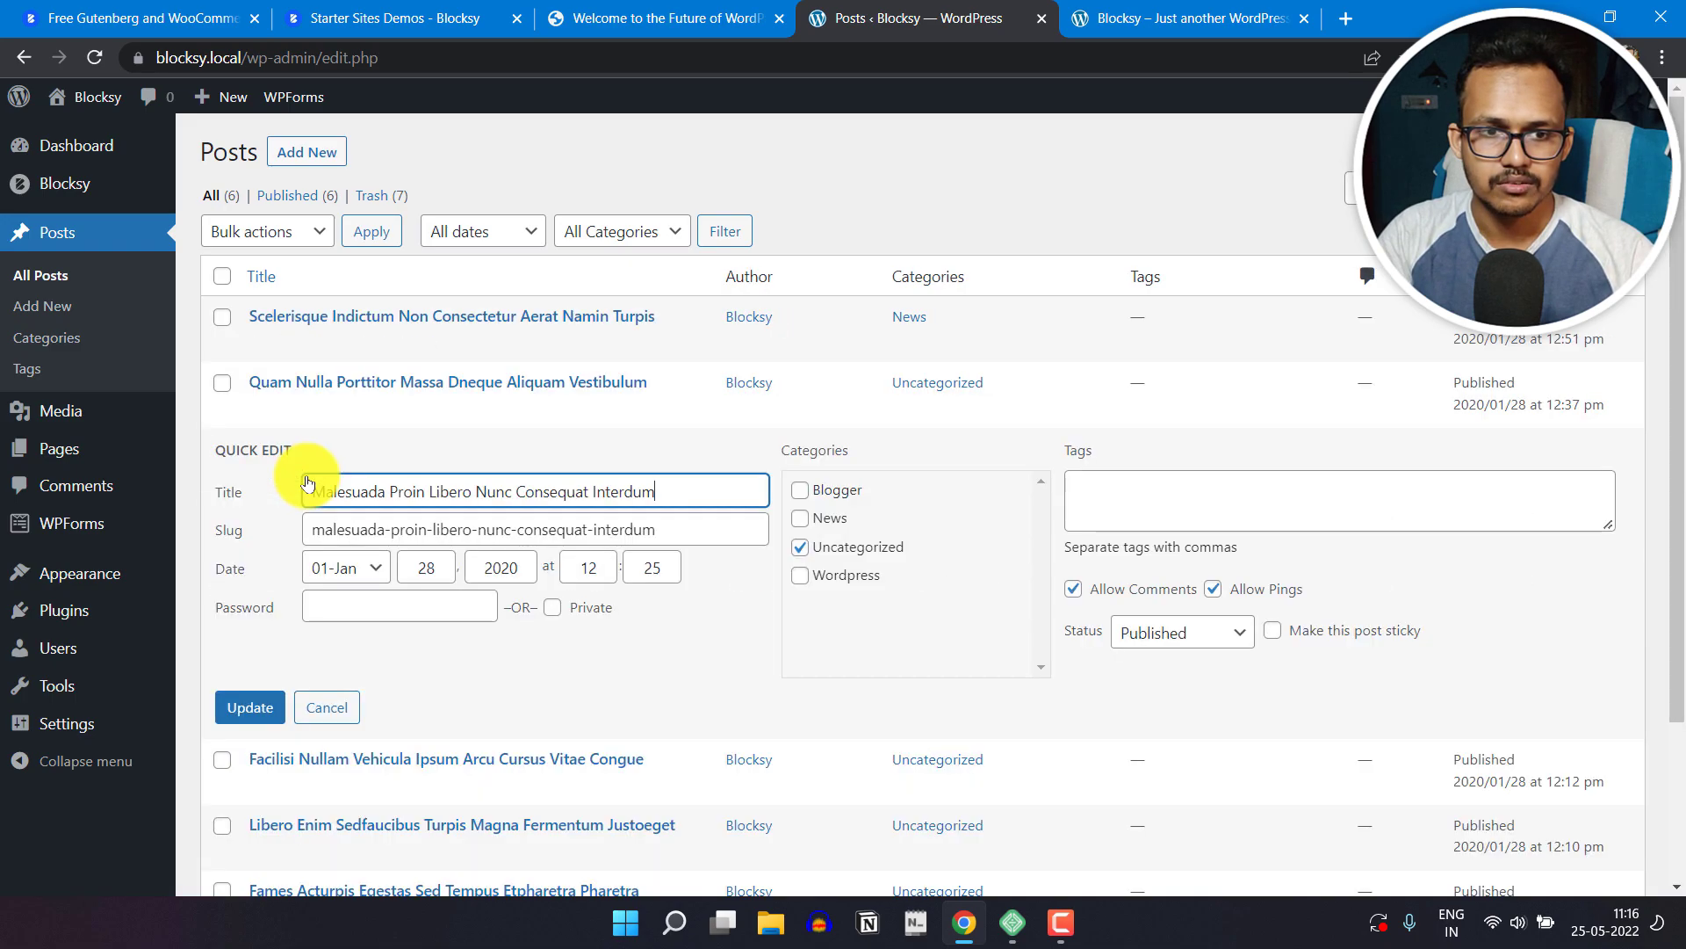
click(802, 550)
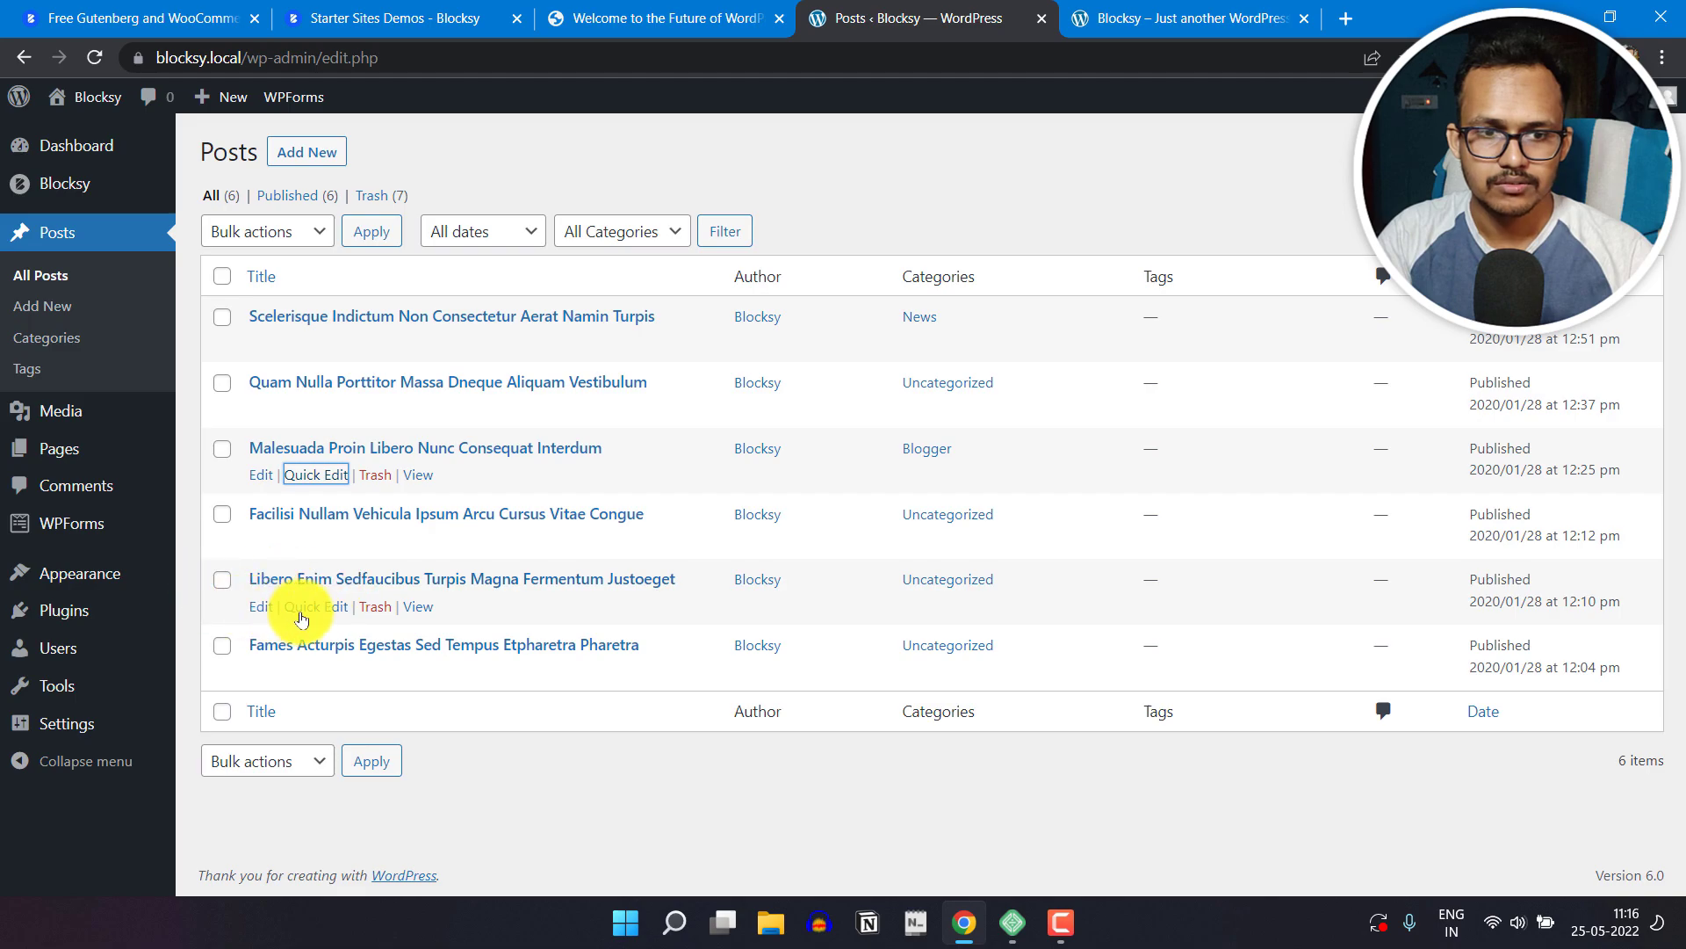
click(310, 618)
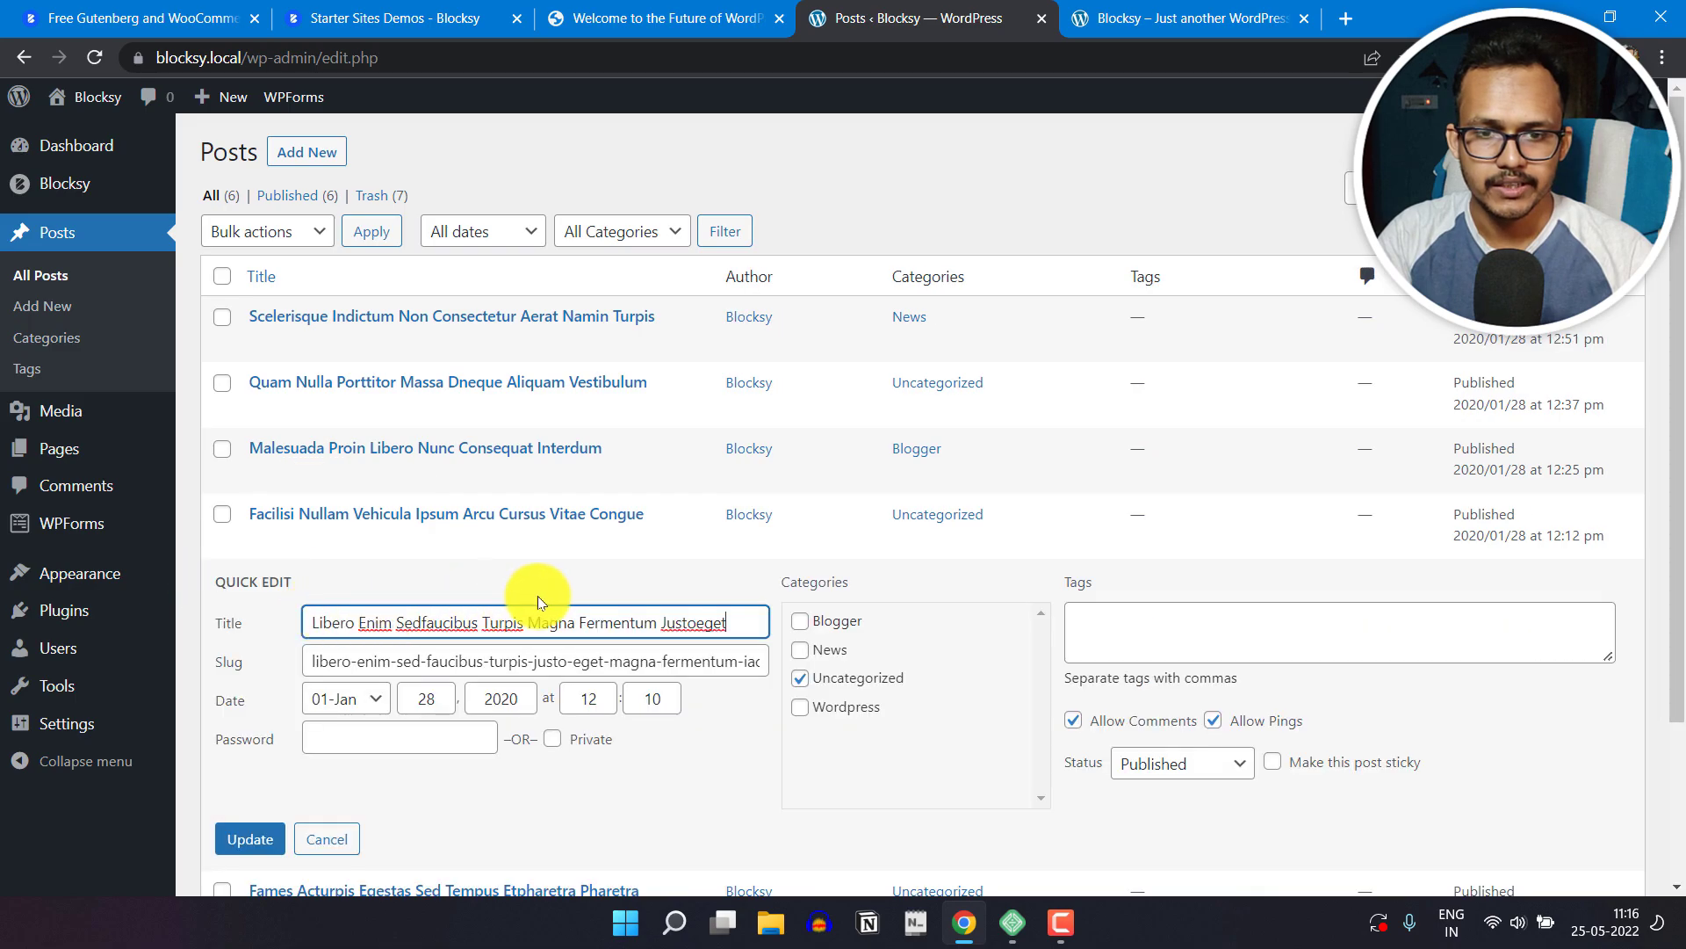
click(800, 679)
click(249, 837)
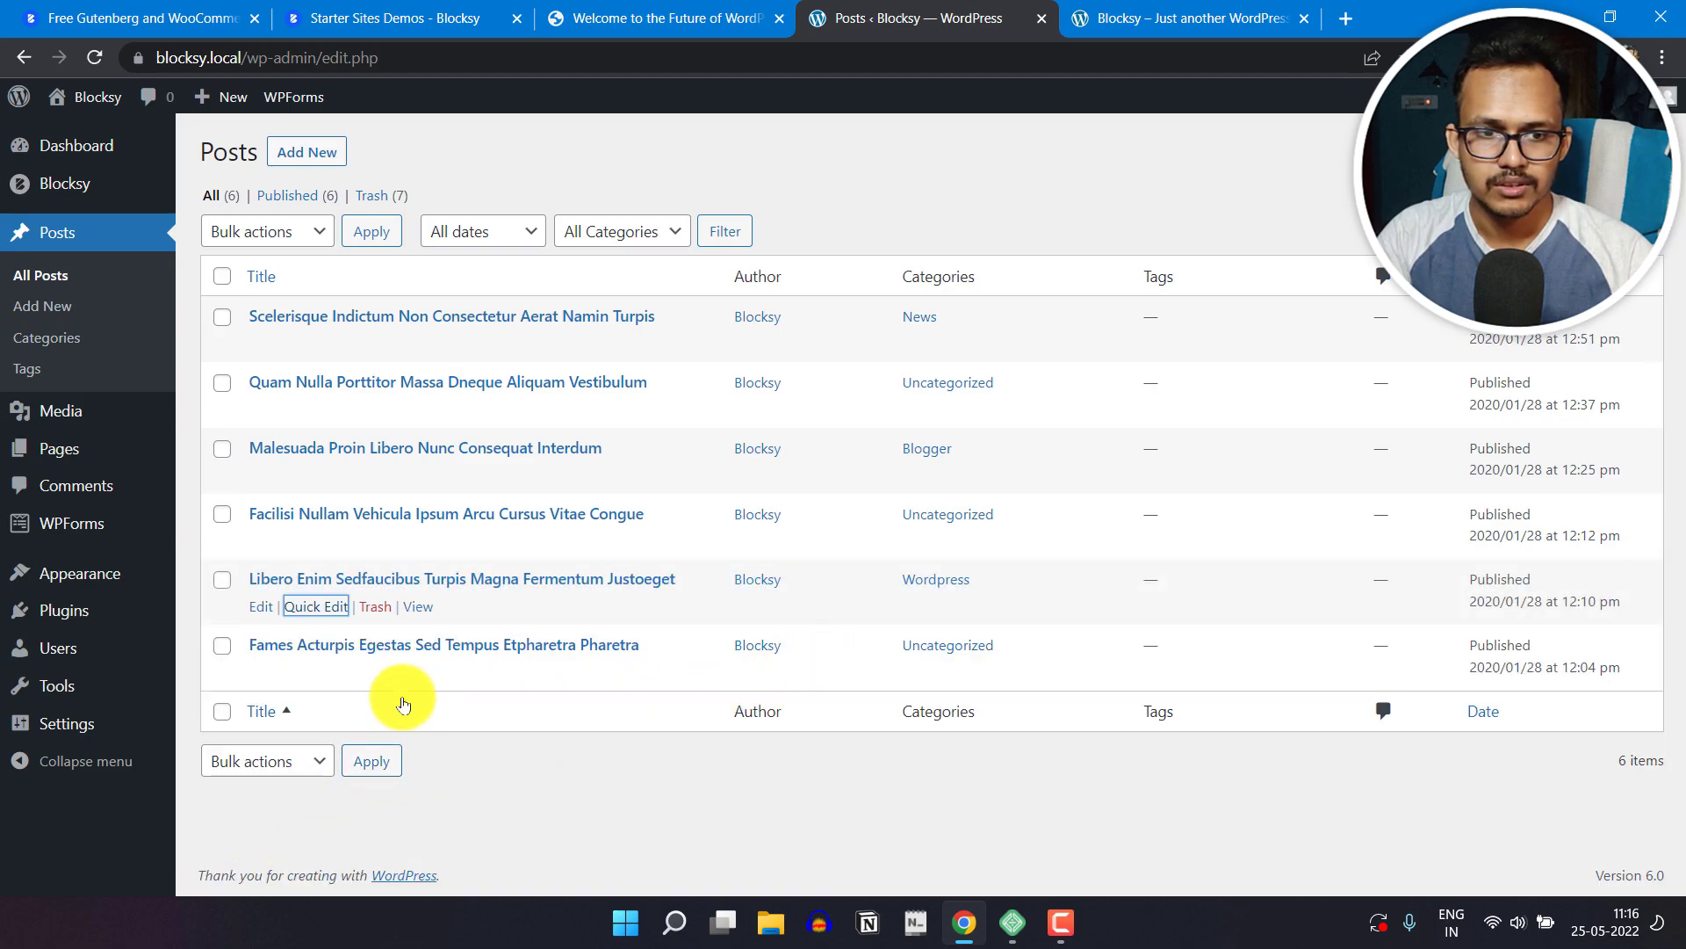
Step: Reassign "Fames Acturpis Egestas Sed Tempus Etpharetra Pharetra" to the Wordpress category and "Facilisi Nullam Vehicula Ipsum Arcu Cursus Vitae Congue" to Blogger
click(325, 673)
click(799, 743)
click(800, 771)
scroll(610, 795, down, 2)
click(246, 696)
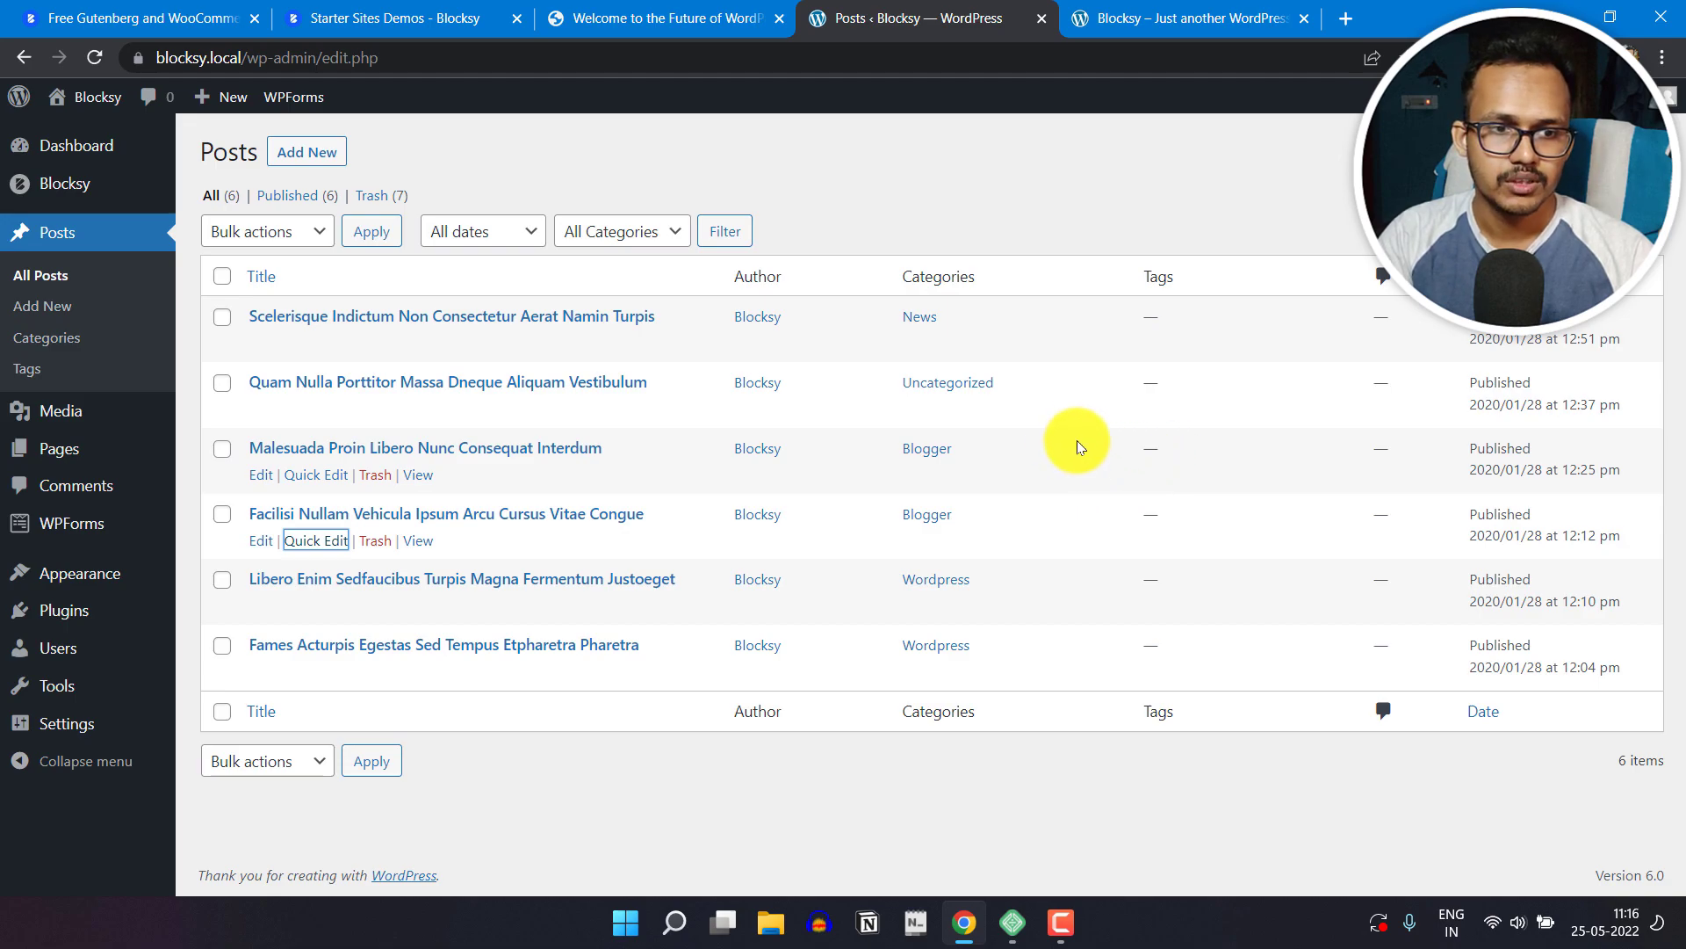
Step: Reload the live site's homepage and check the category labels on the post cards and the sidebar's category list
click(1140, 9)
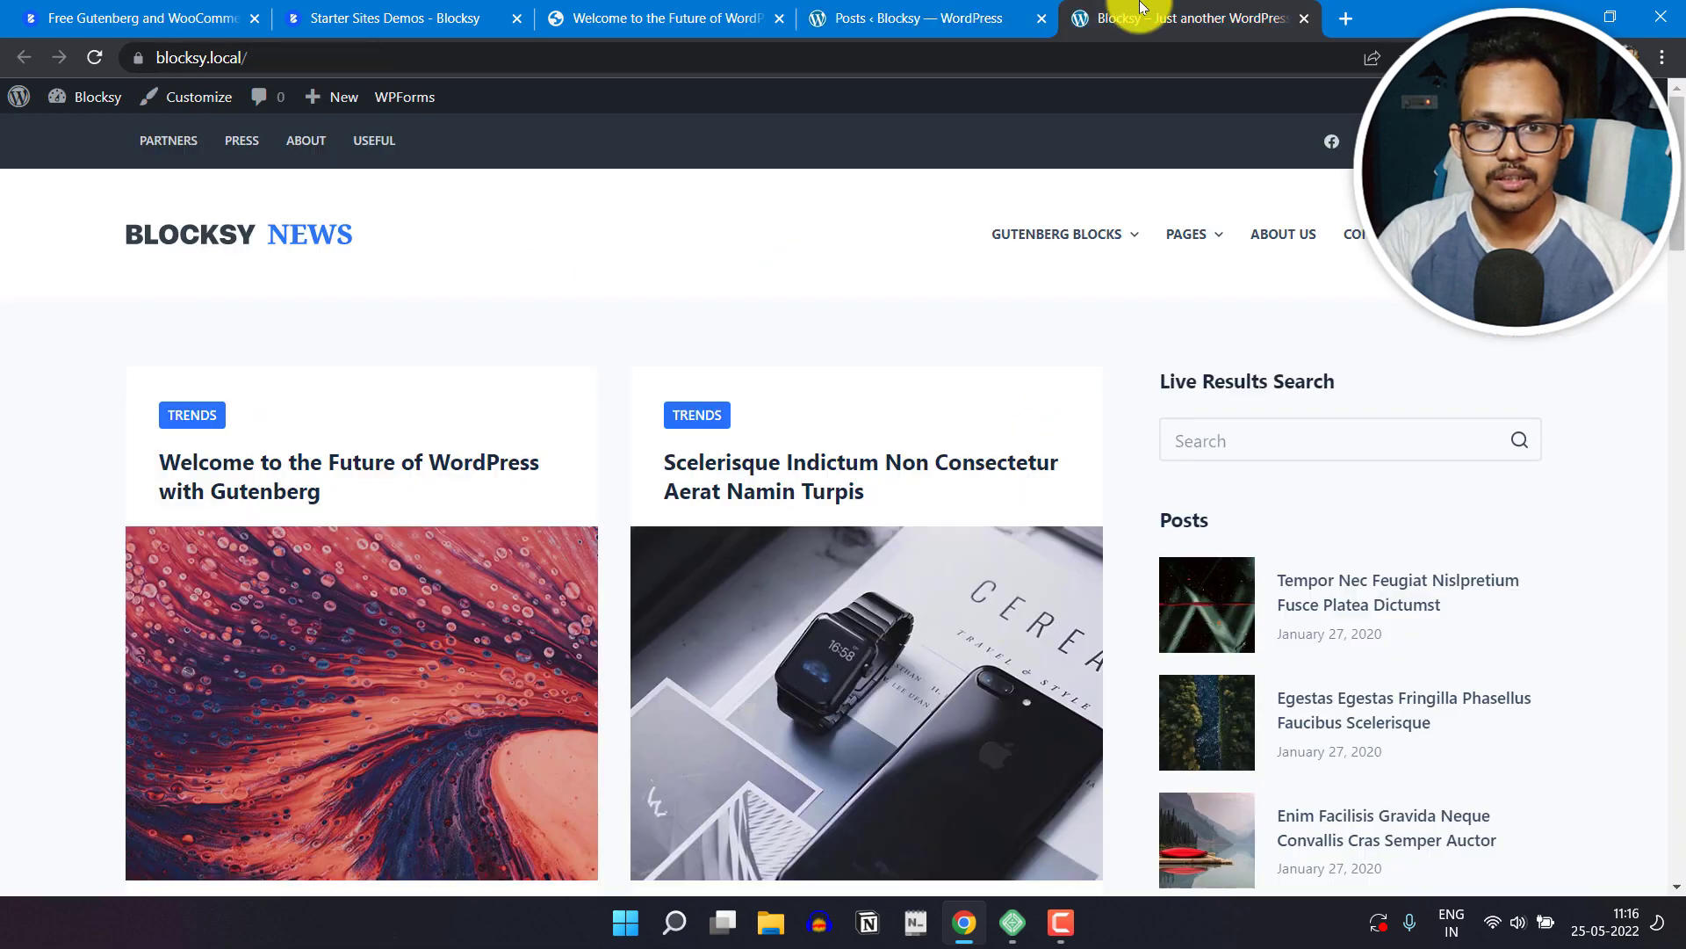
scroll(659, 470, down, 2)
scroll(696, 440, up, 2)
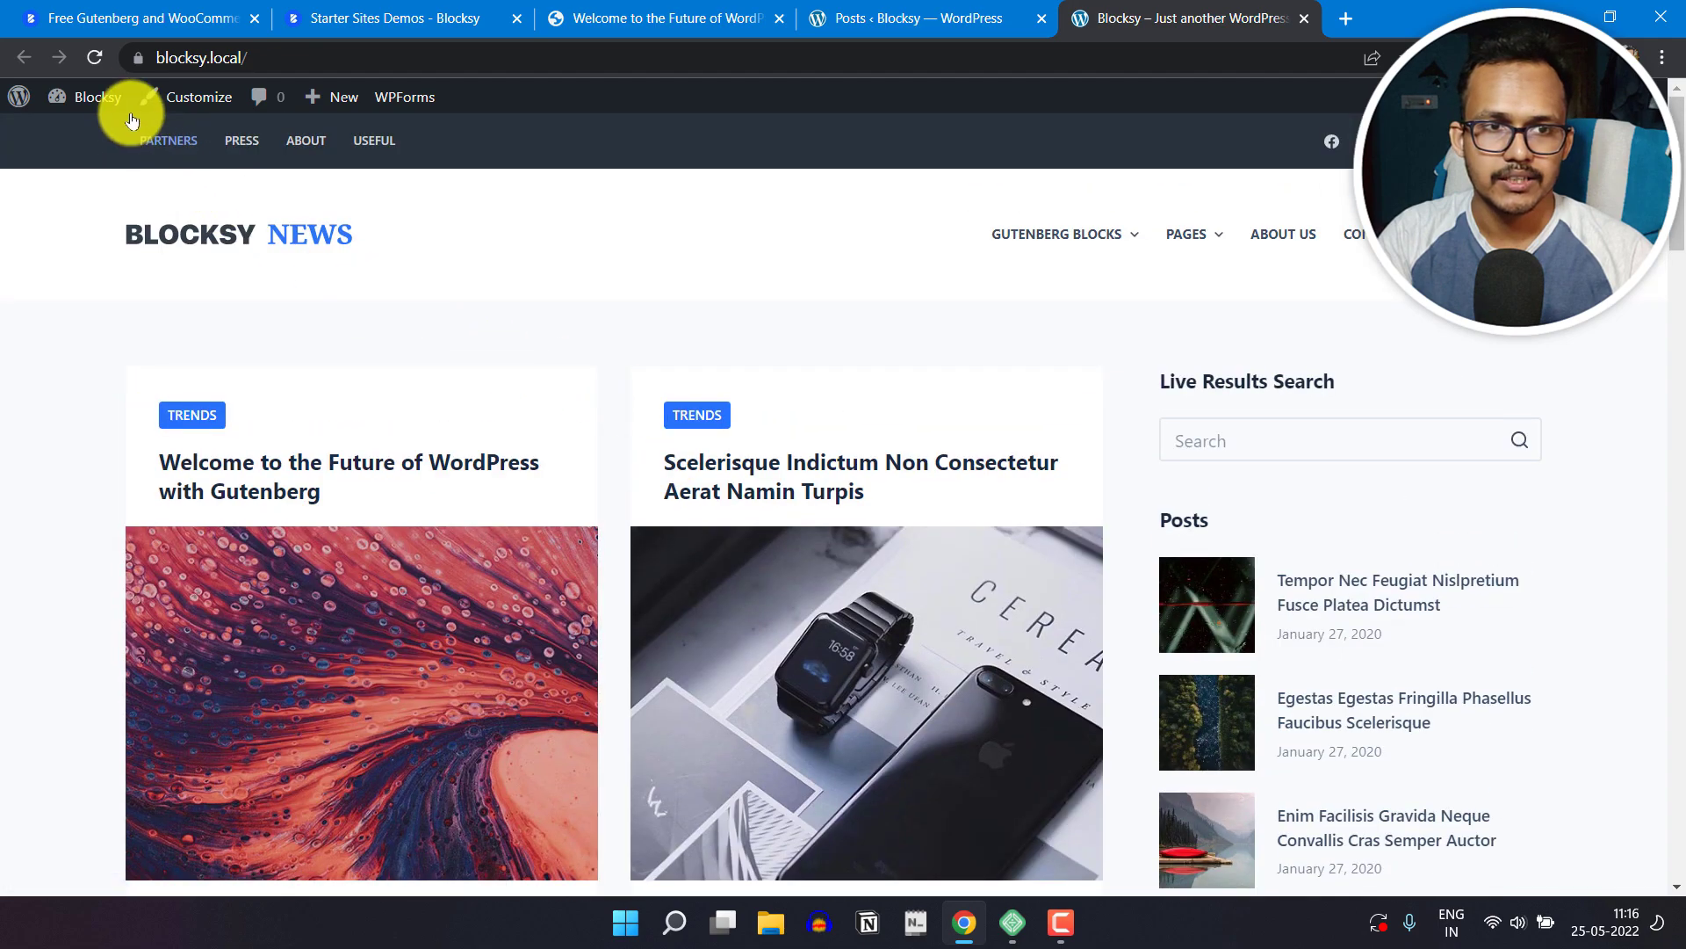
click(95, 58)
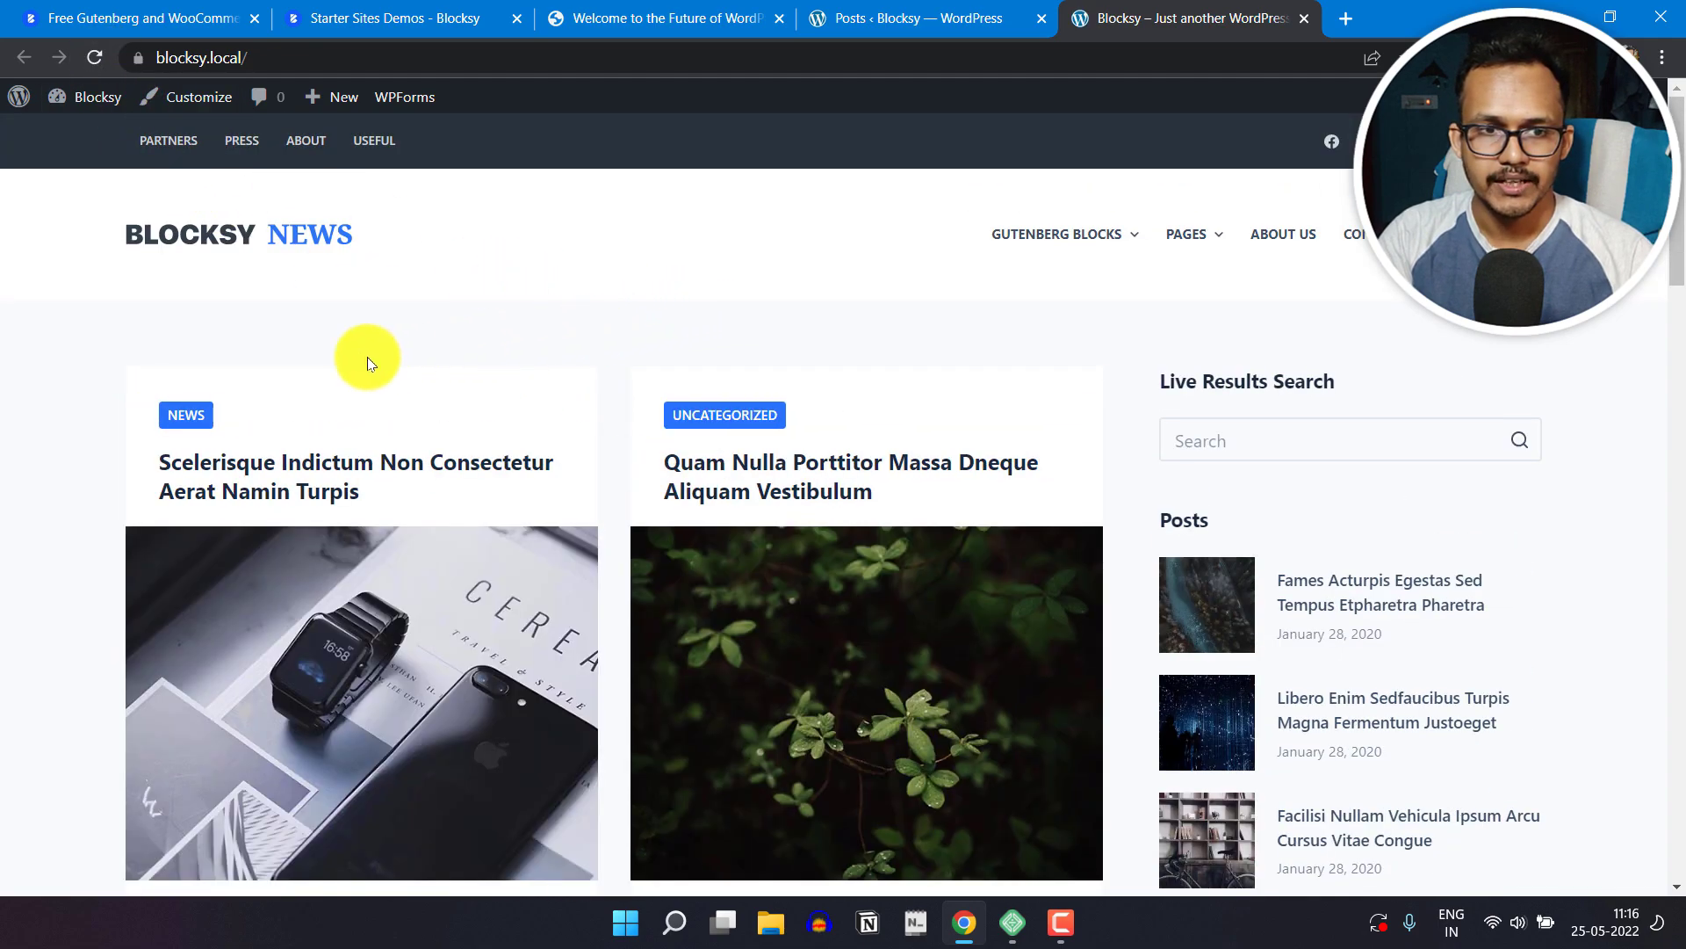
scroll(350, 550, down, 3)
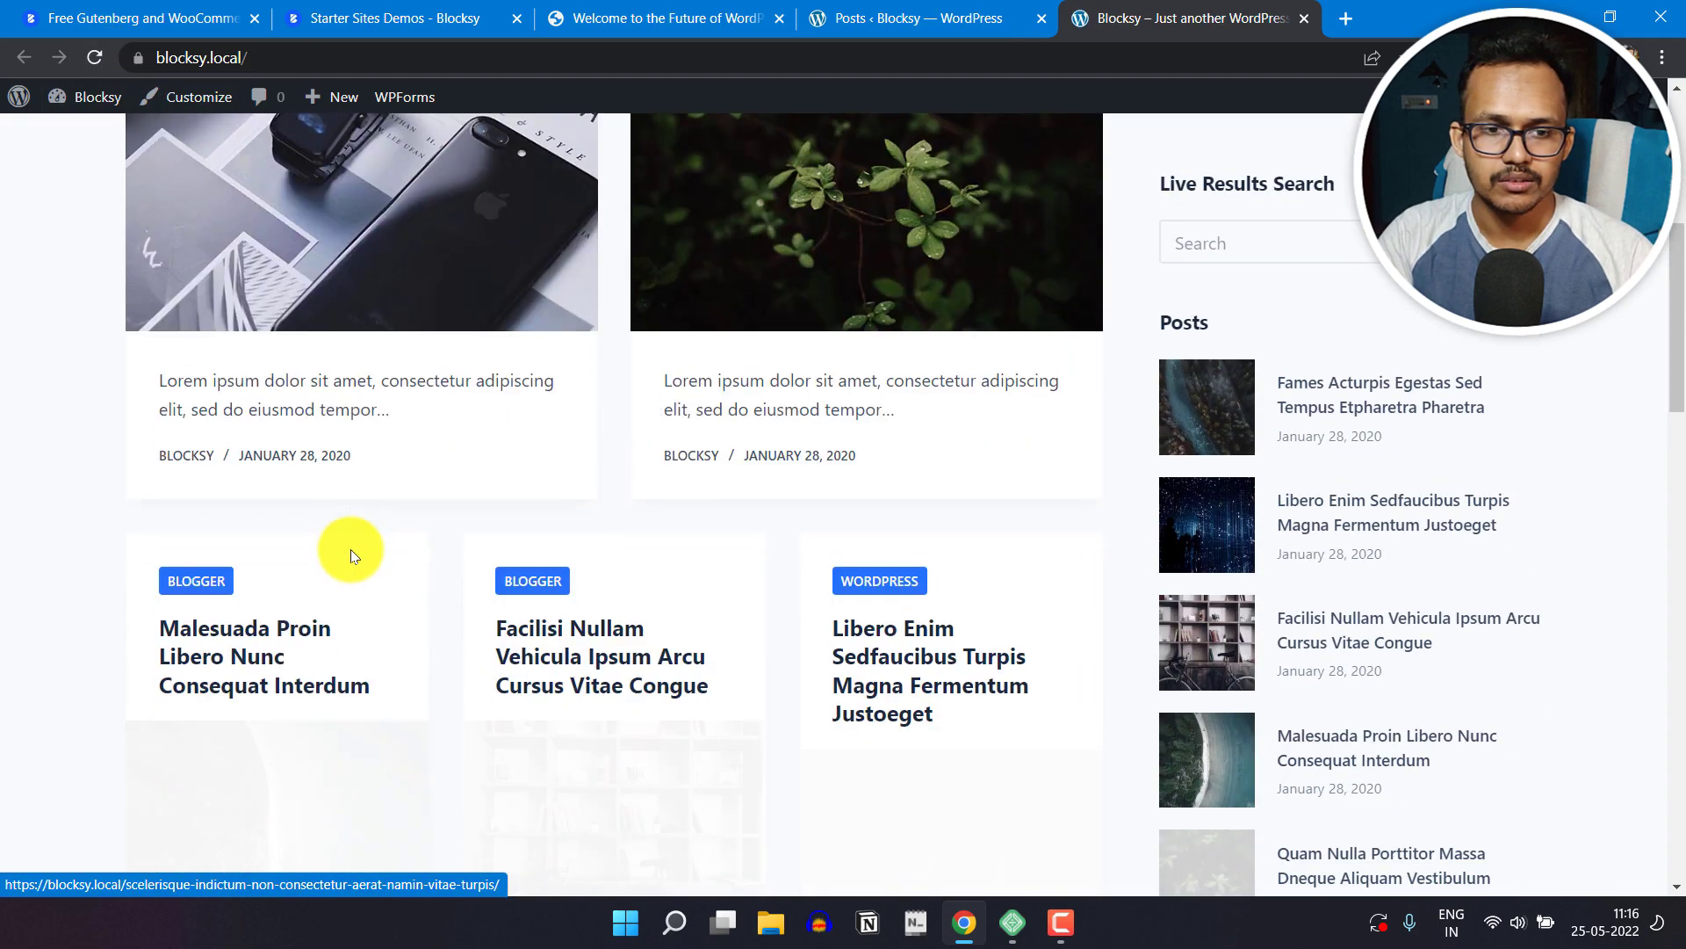
scroll(292, 418, down, 1)
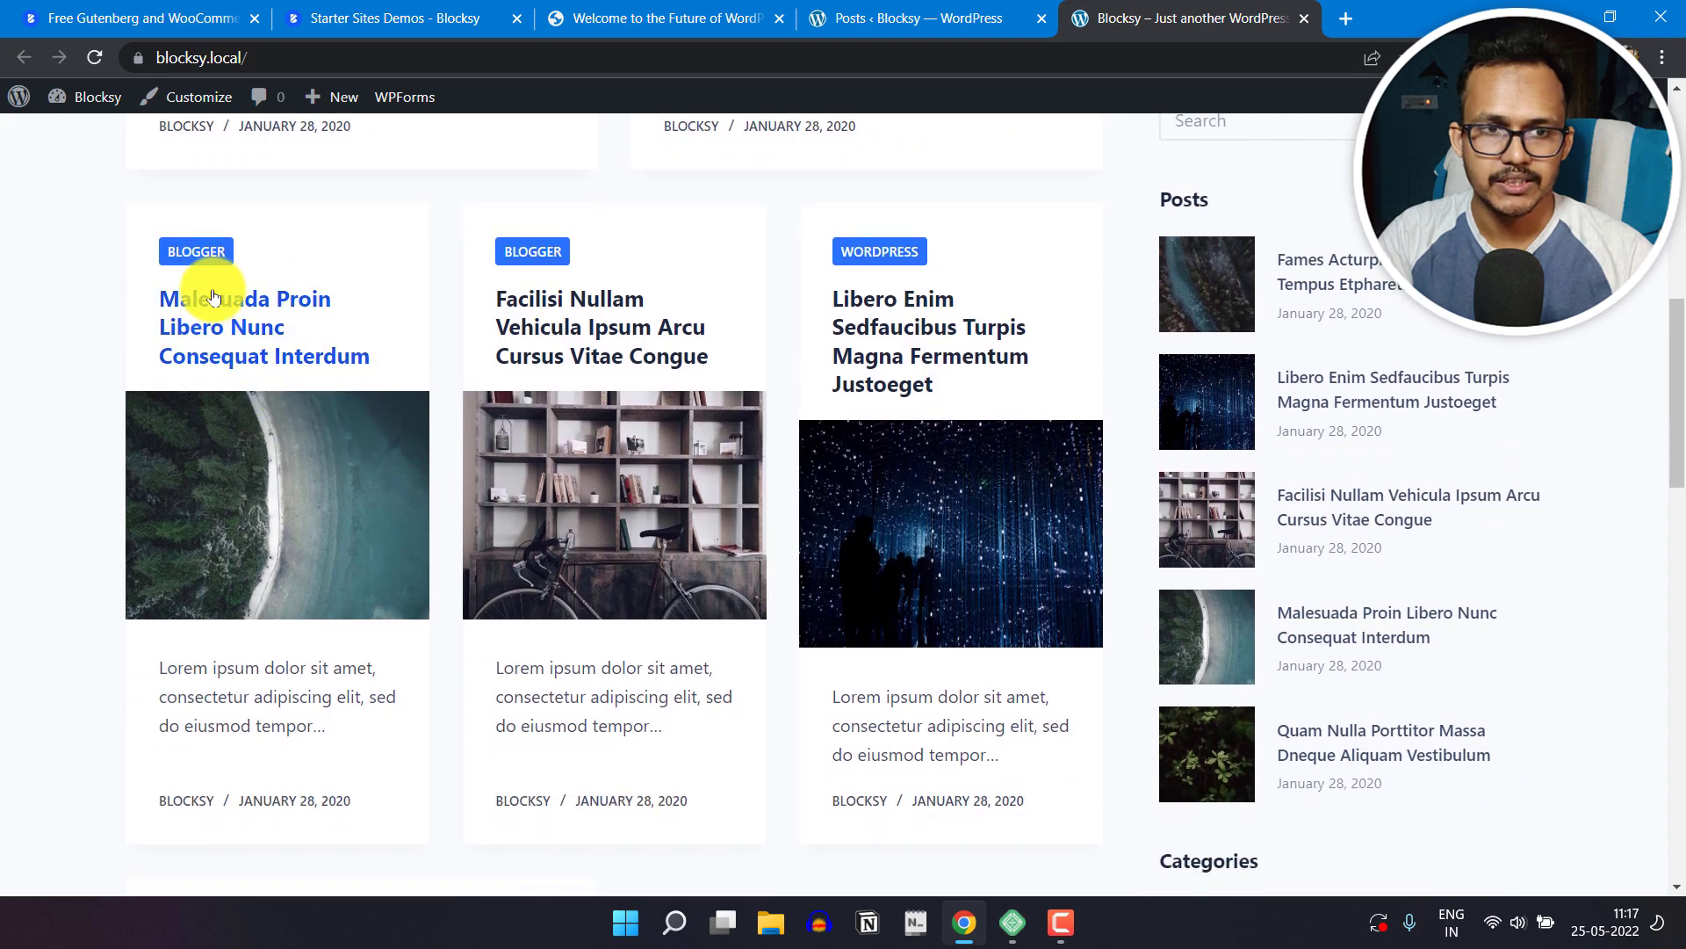
scroll(783, 527, down, 4)
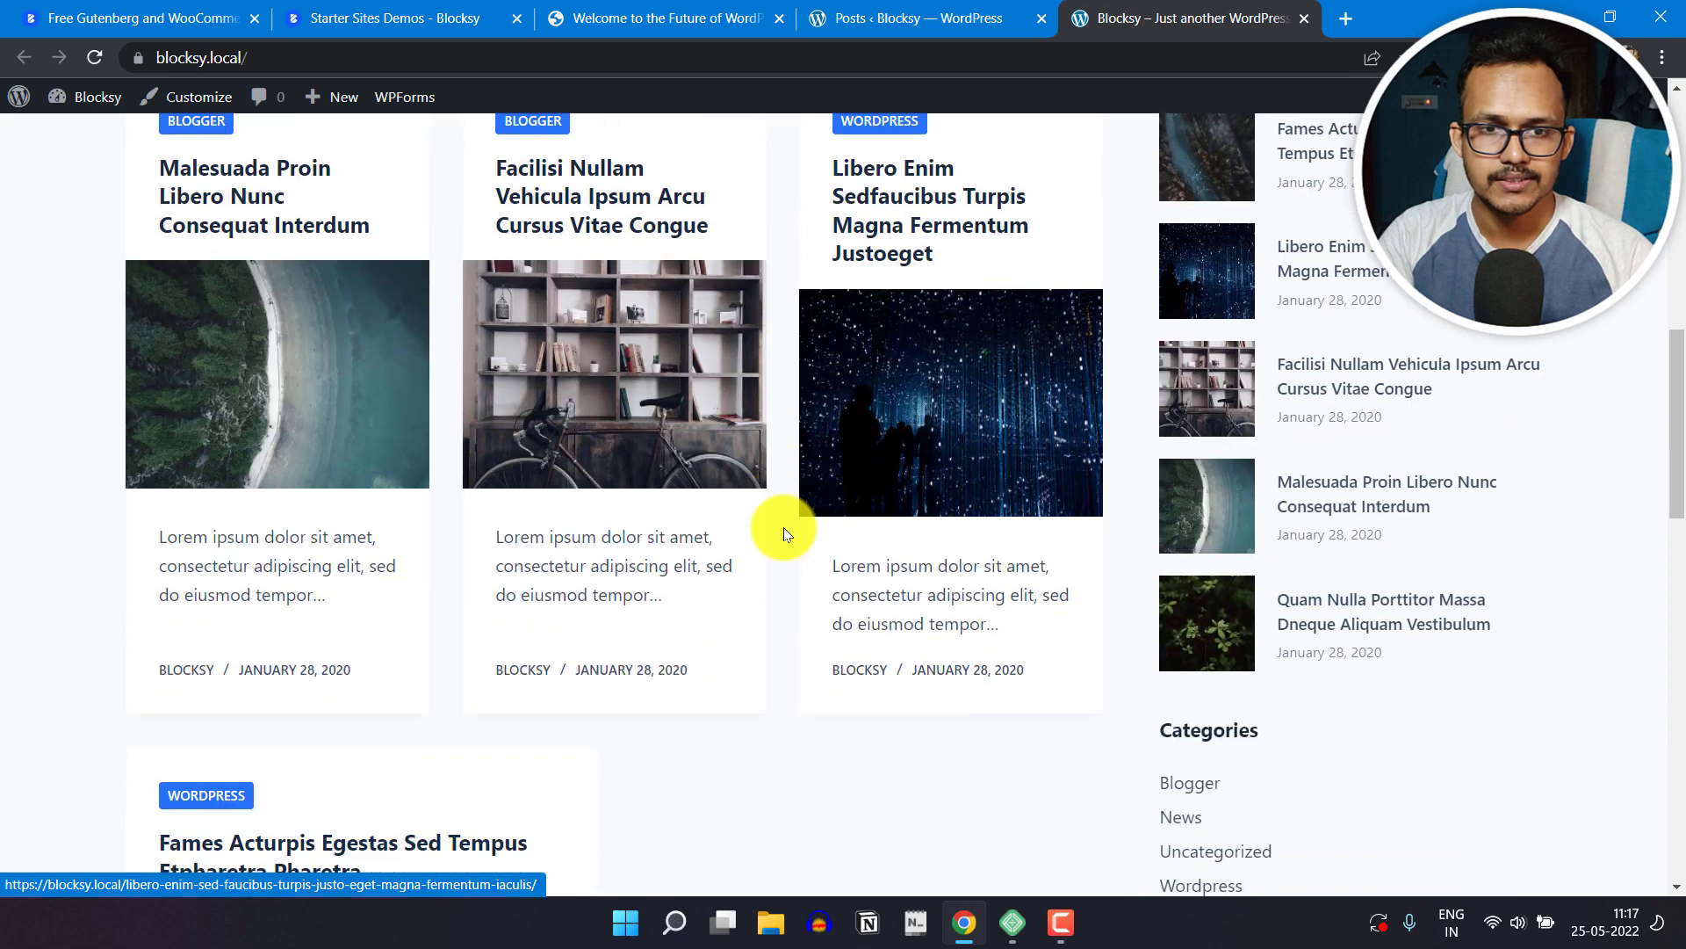
Step: Open the Blogger category archive from the Malesuada post card and review its posts and page layout
scroll(527, 474, up, 4)
click(198, 249)
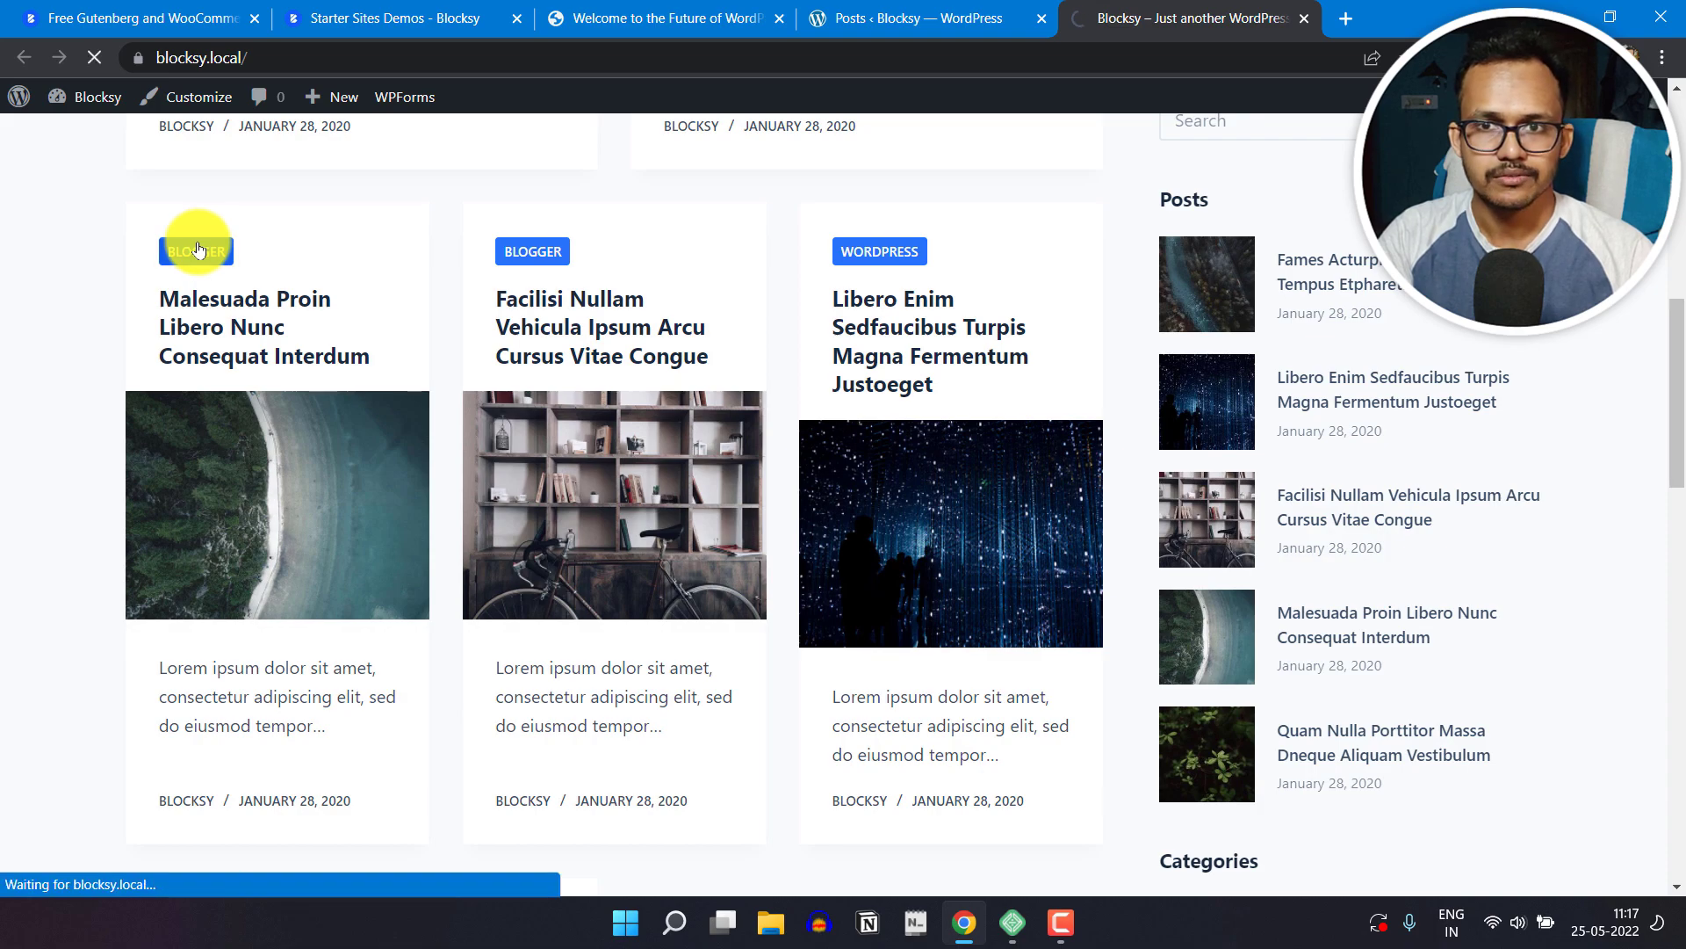
scroll(30, 546, down, 3)
scroll(463, 424, down, 4)
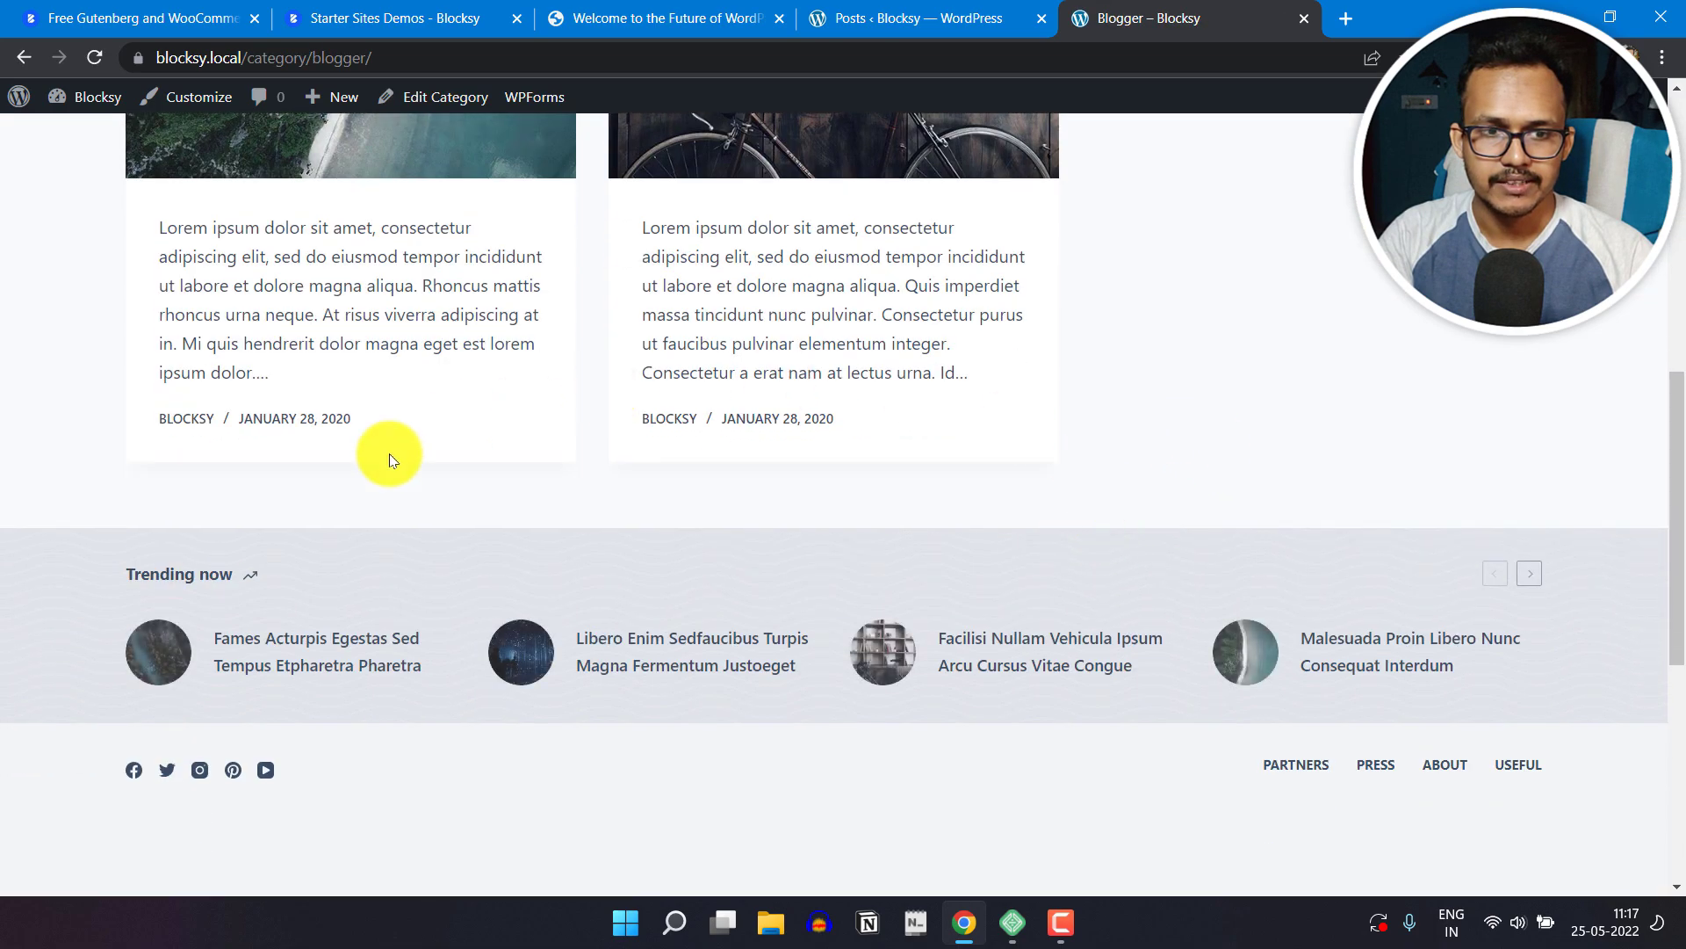
scroll(1434, 523, down, 5)
scroll(1430, 545, up, 6)
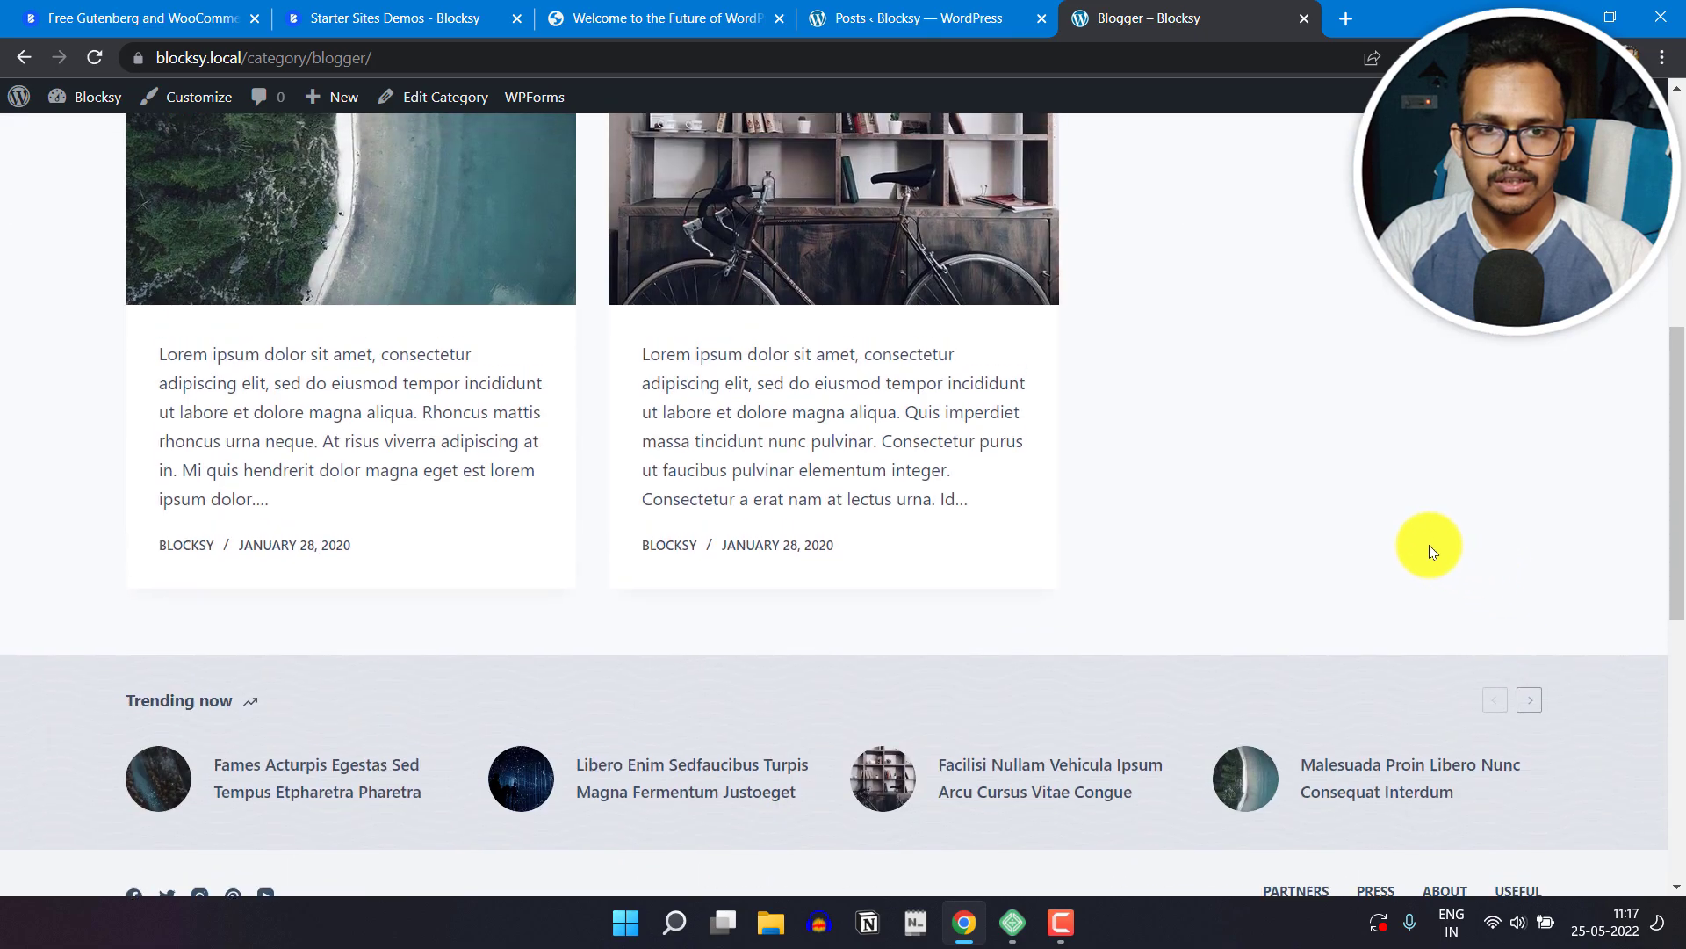
scroll(1430, 548, up, 8)
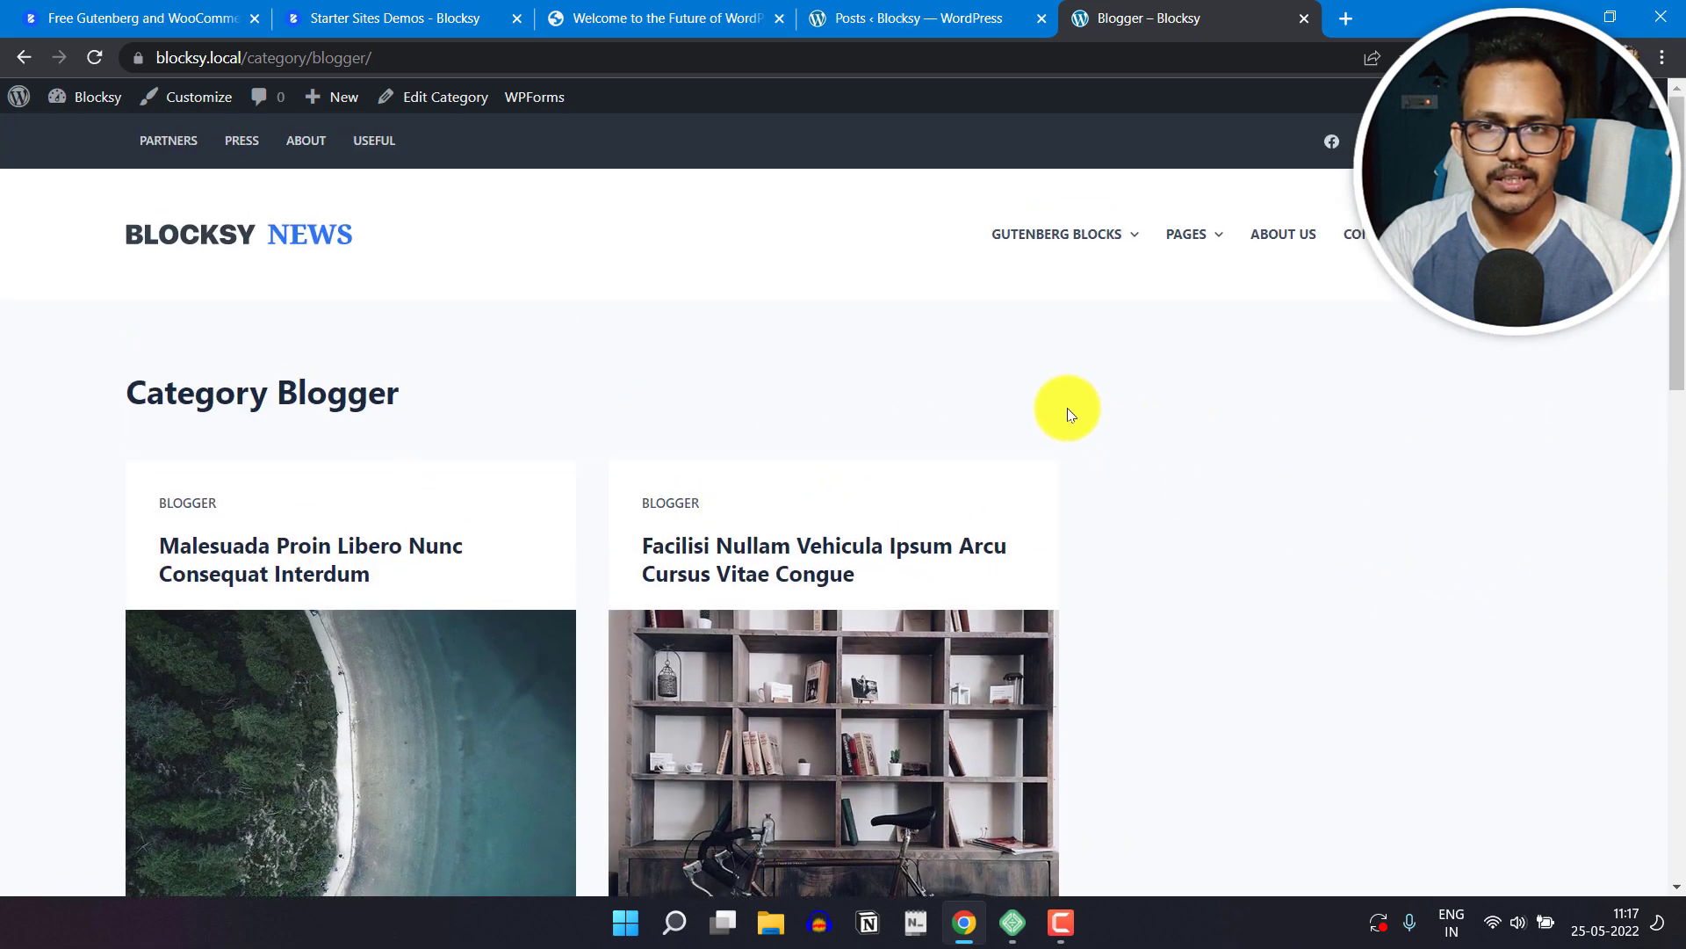
scroll(554, 583, down, 5)
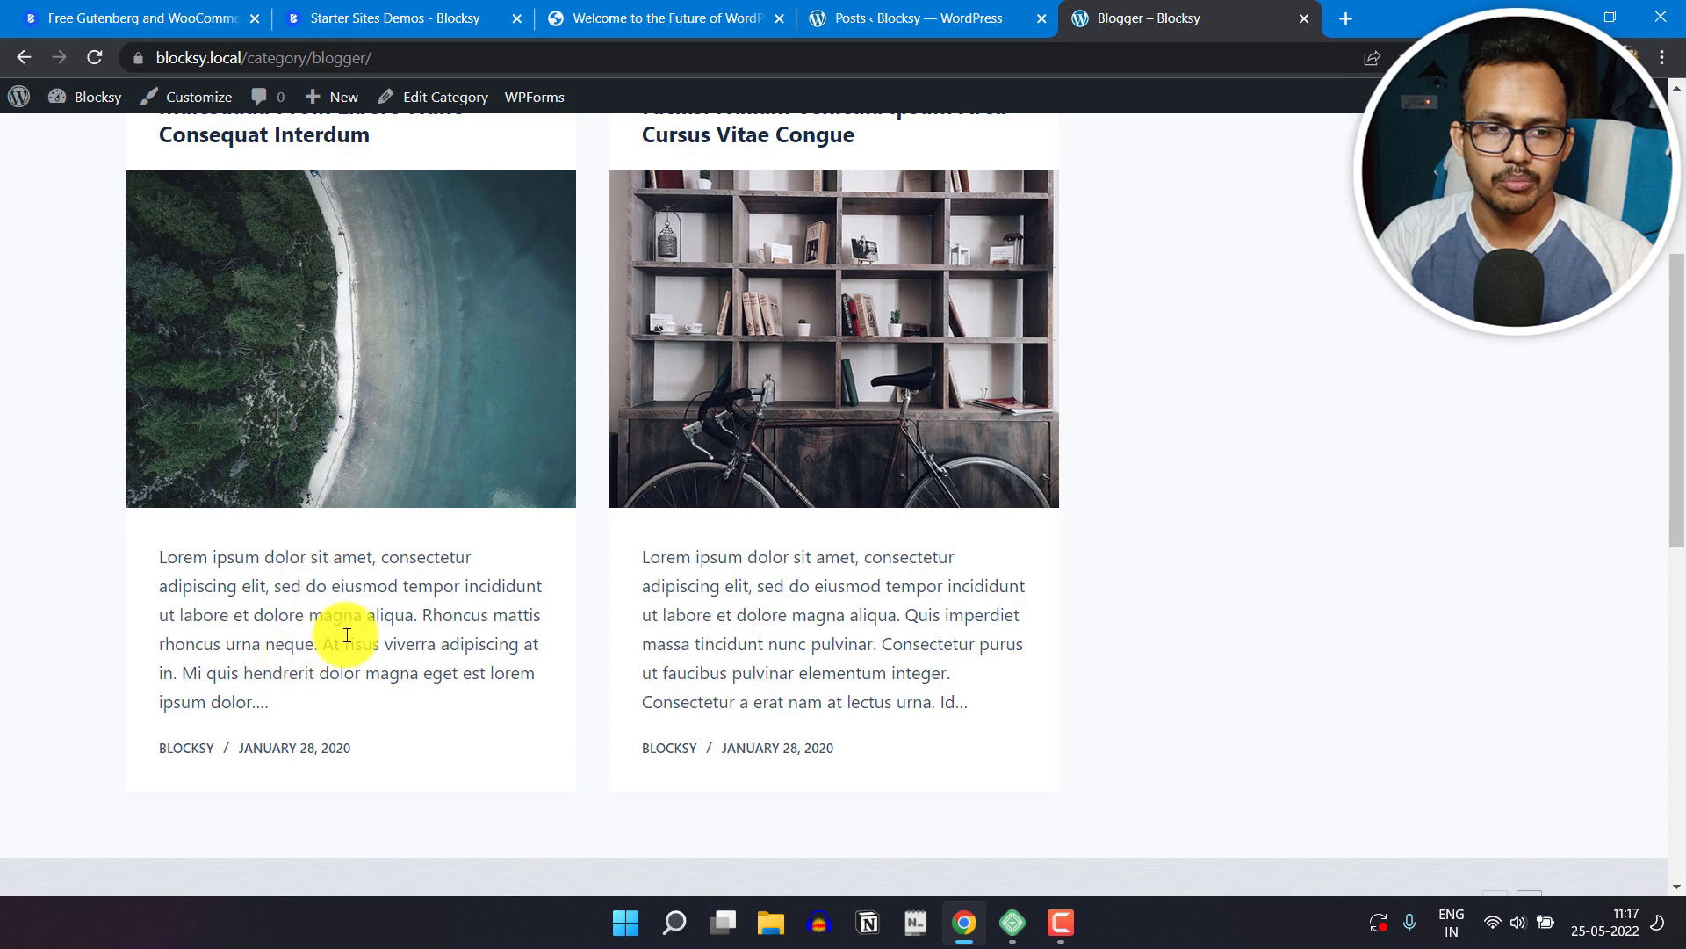
Step: Open the post "Malesuada Proin Libero Nunc Consequat Interdum" and look through its header, content and comment section
scroll(316, 527, up, 4)
click(269, 437)
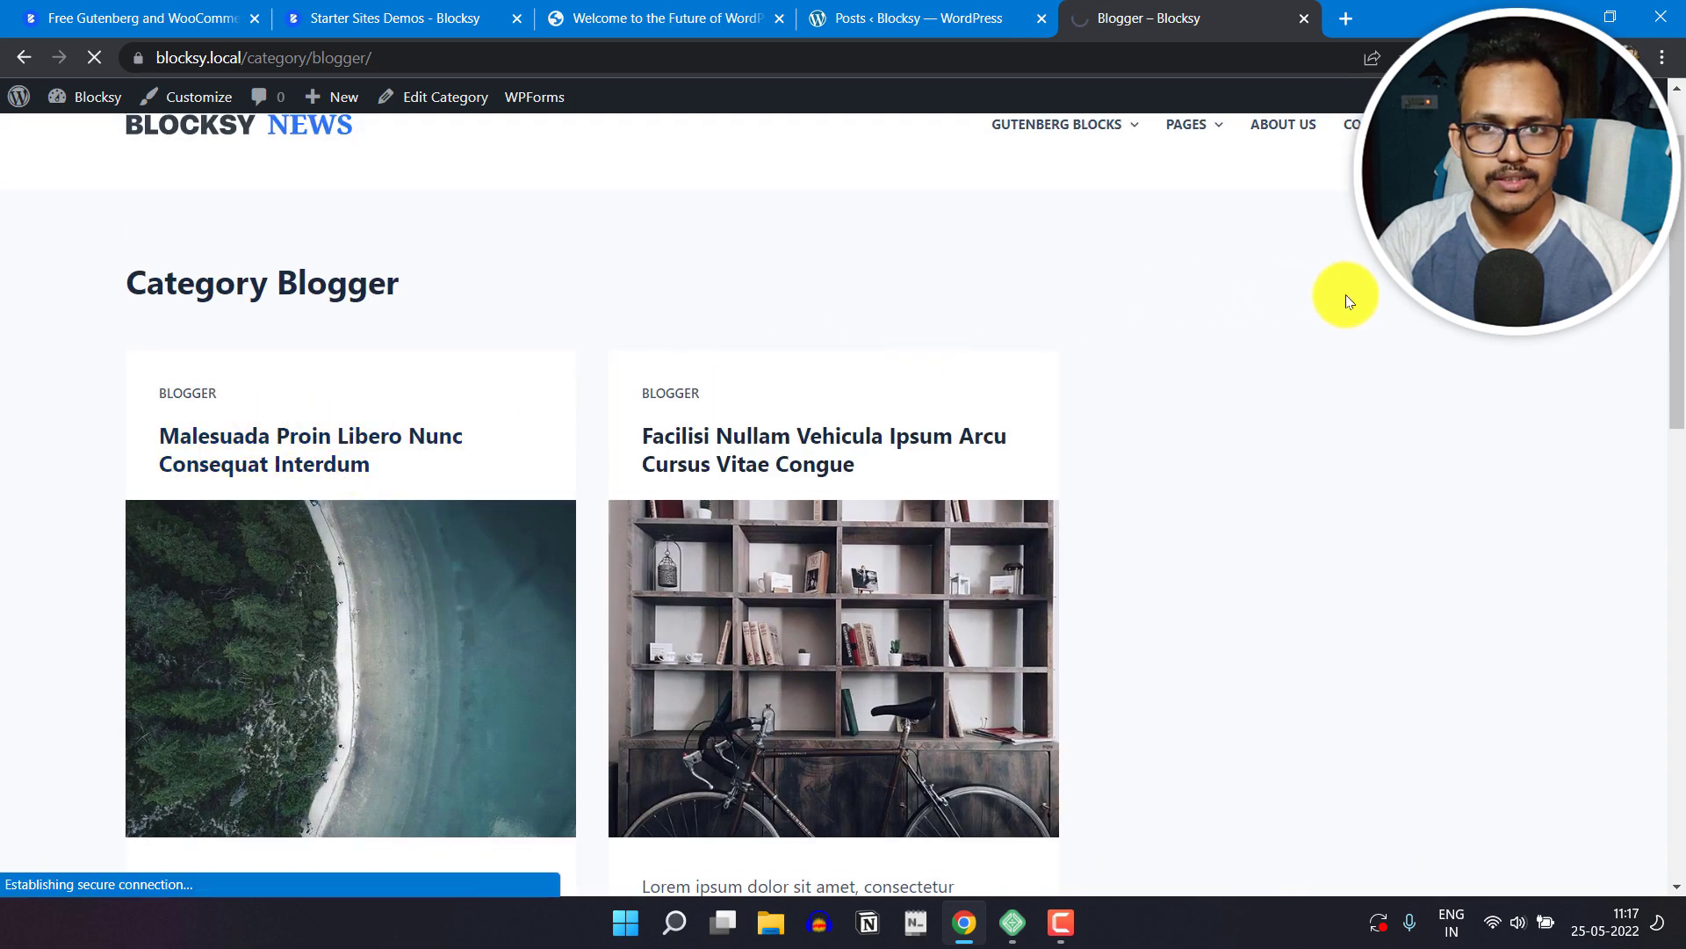
scroll(1041, 491, down, 5)
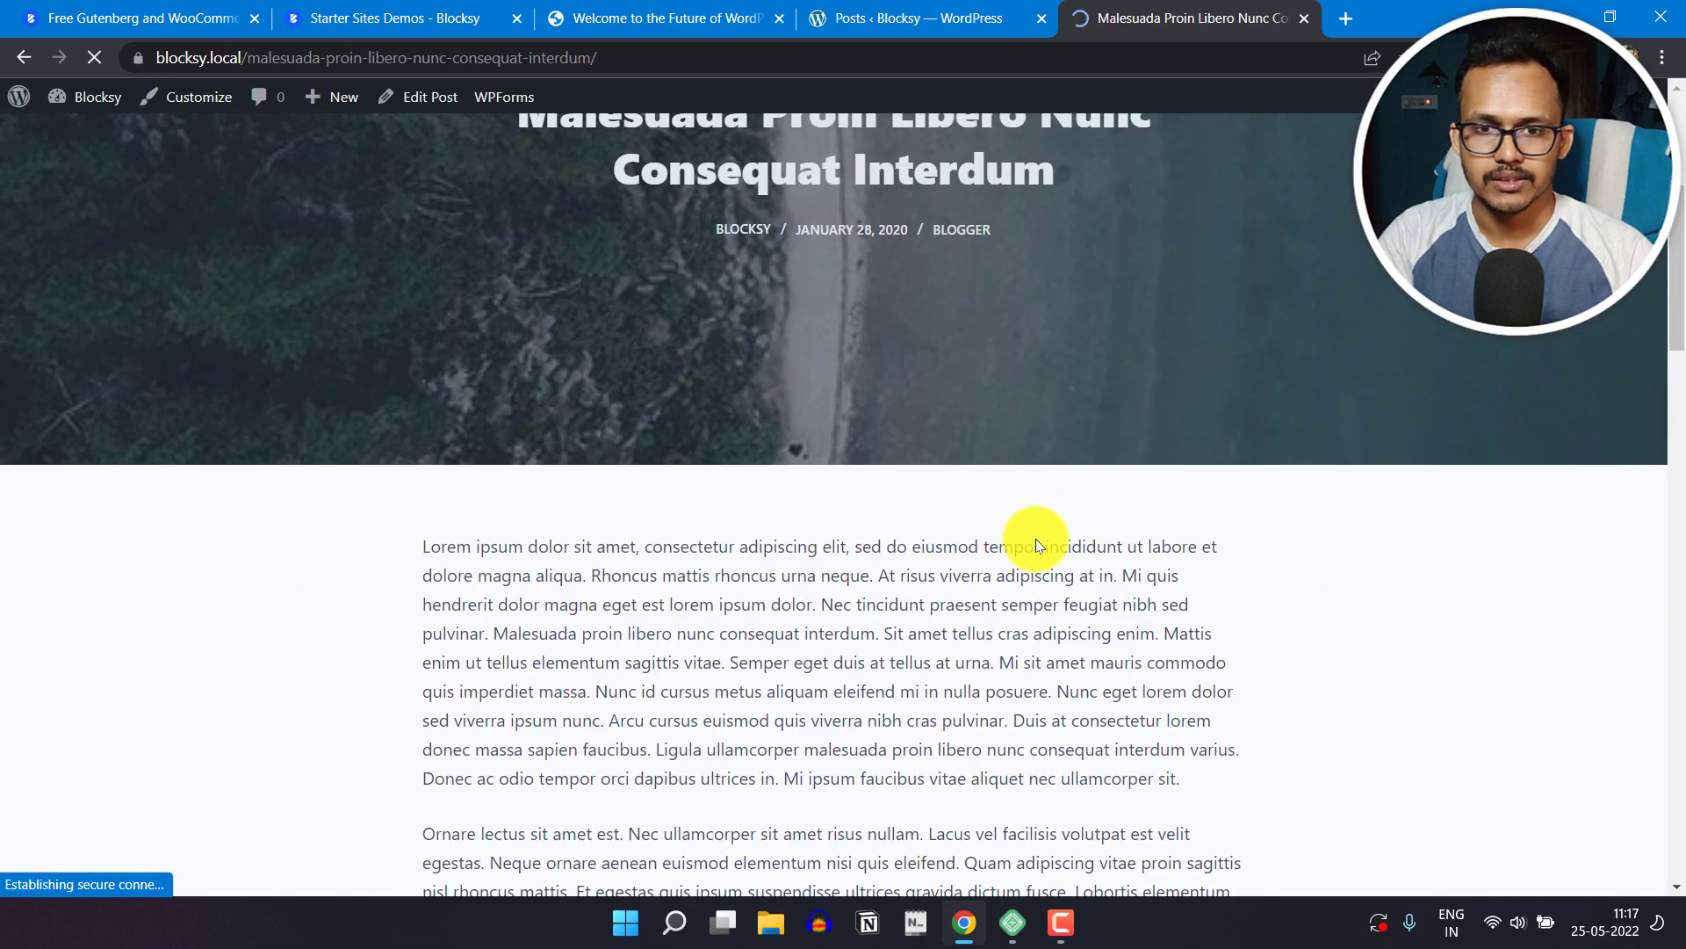
scroll(843, 465, up, 6)
scroll(1298, 471, down, 15)
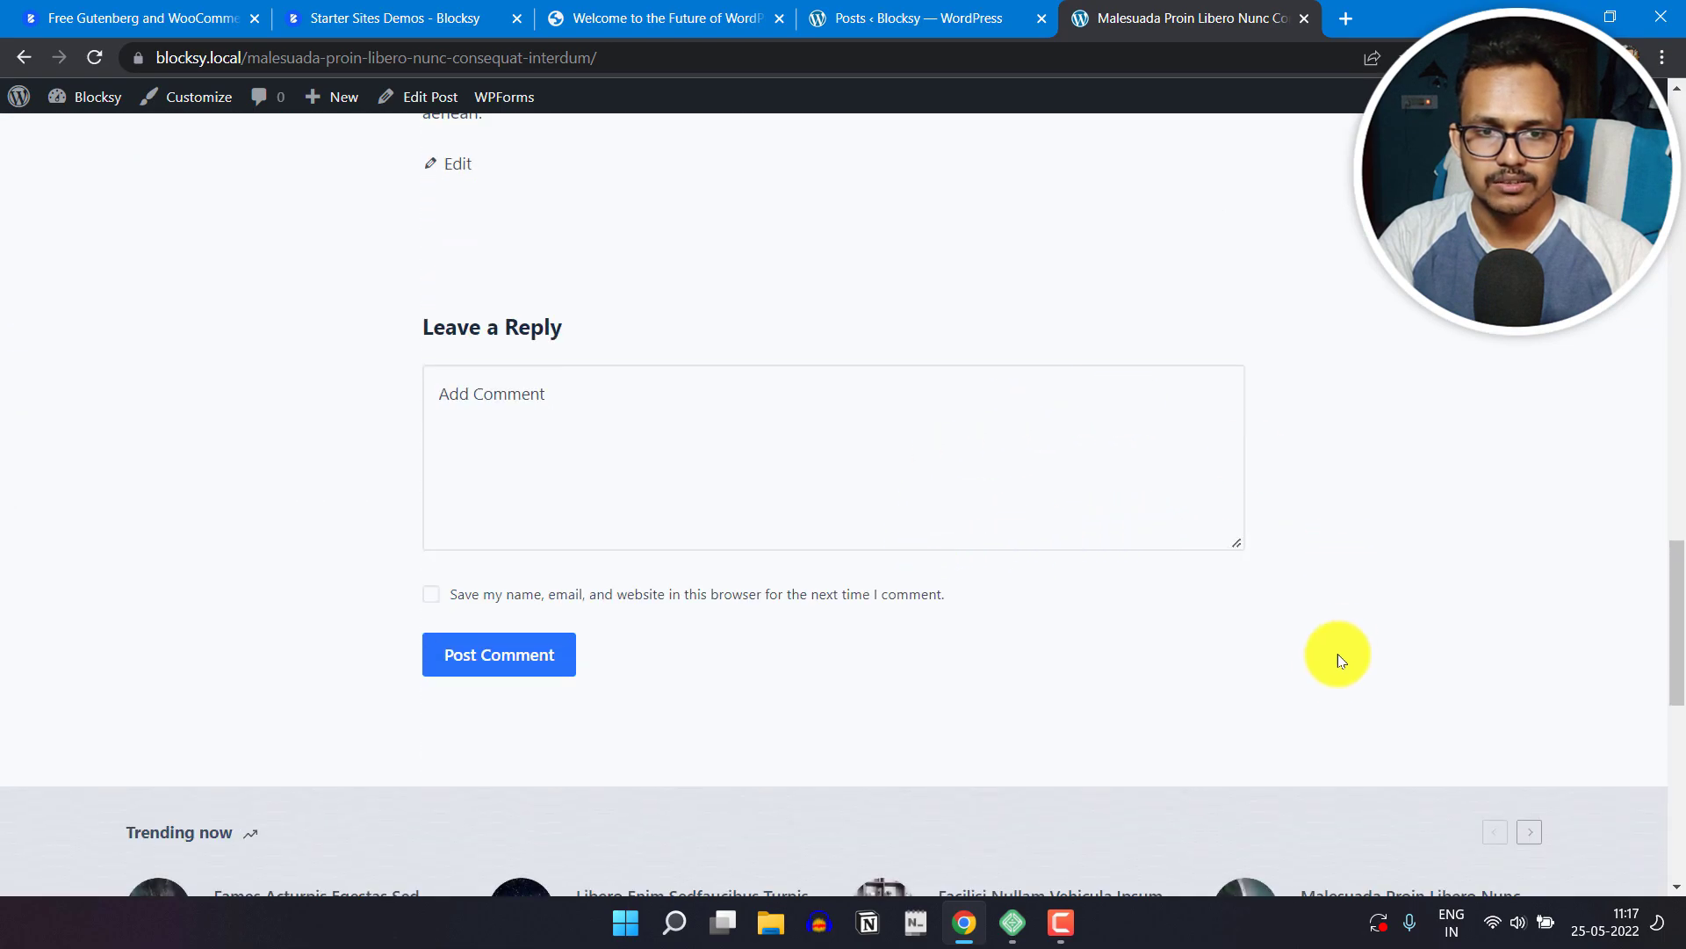
Step: Review the Trending now section and footer widgets at the end of the post, and return to its header
scroll(1341, 647, down, 6)
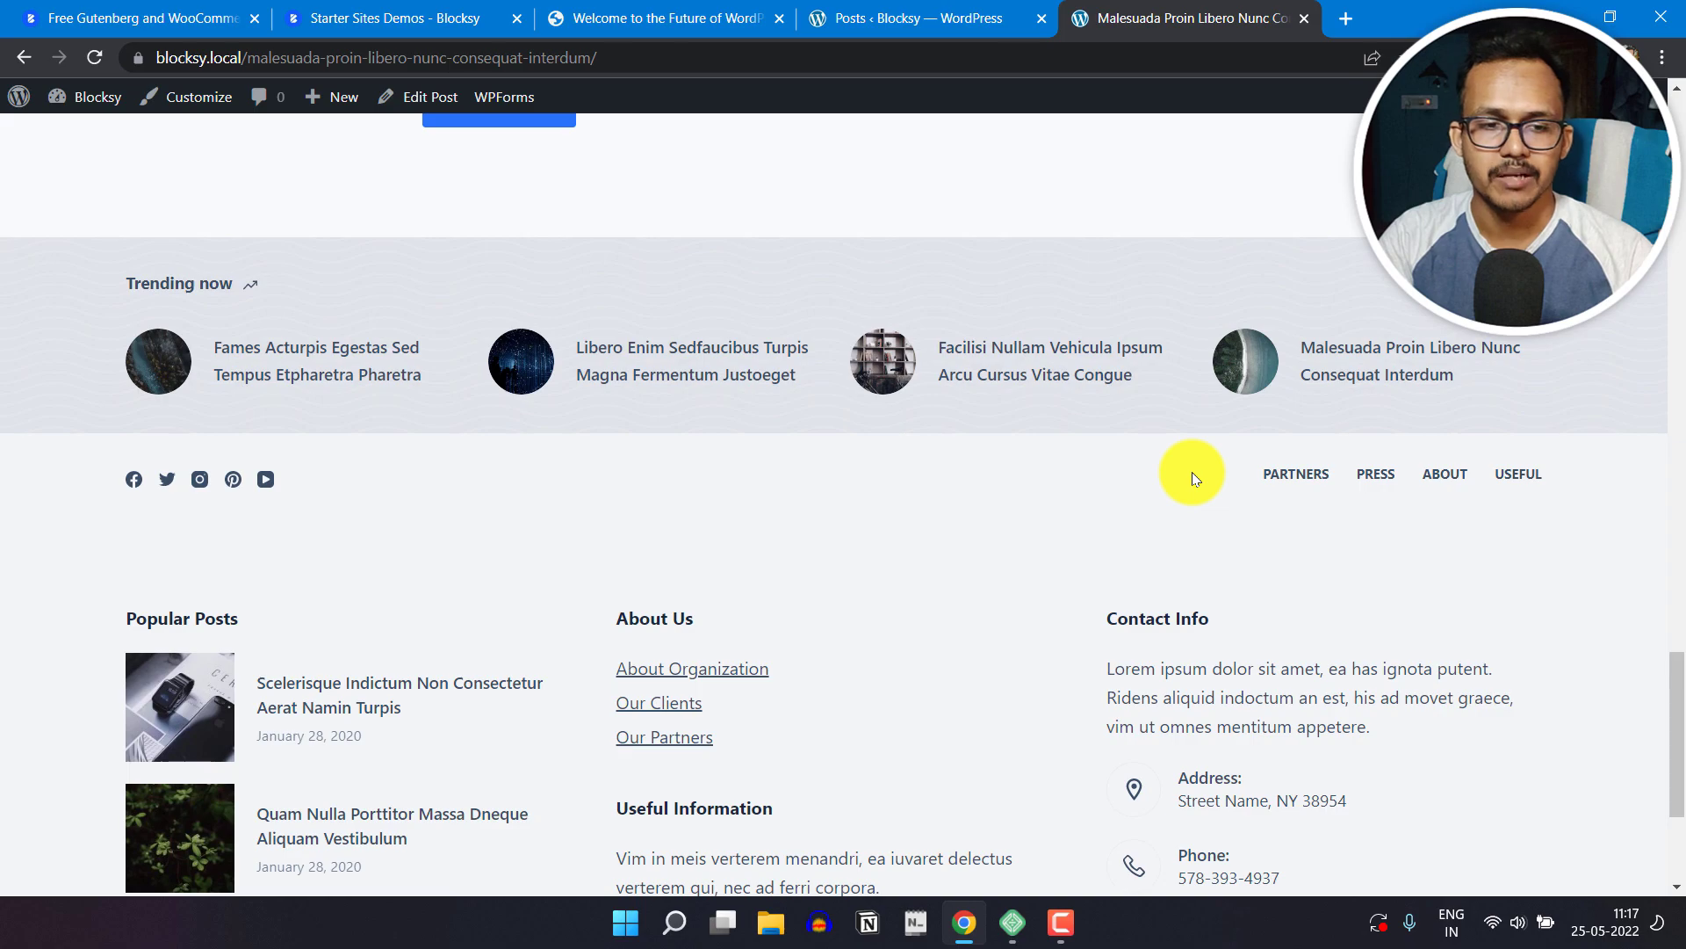
scroll(1116, 491, down, 3)
scroll(879, 523, up, 1)
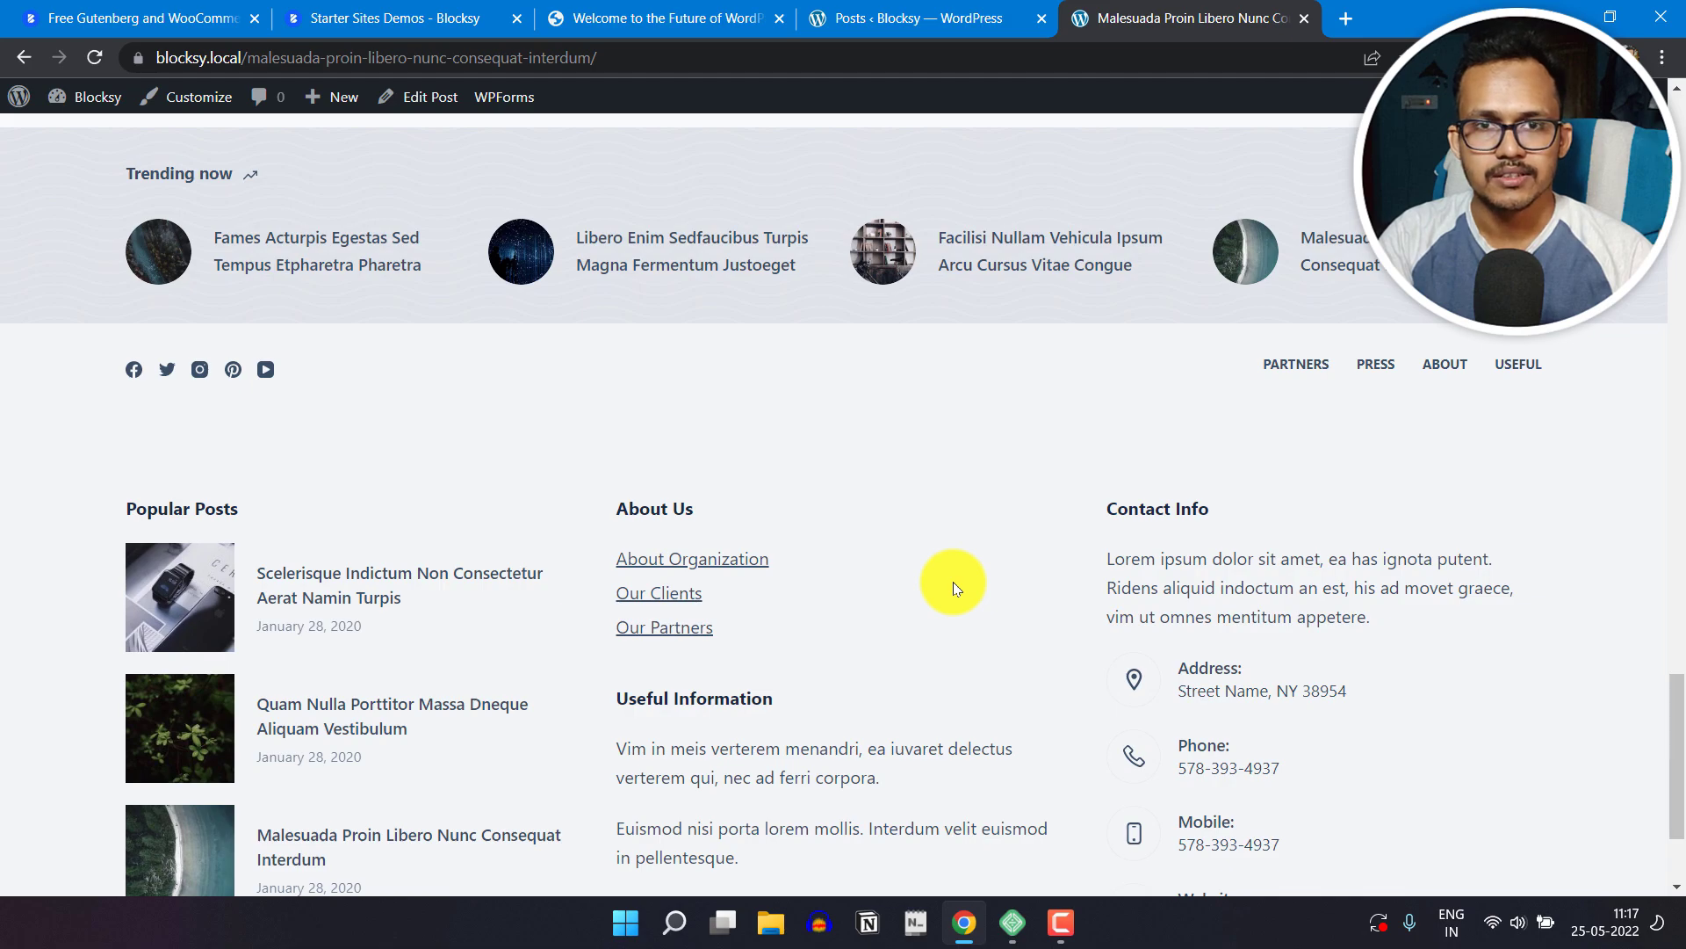
scroll(952, 582, up, 20)
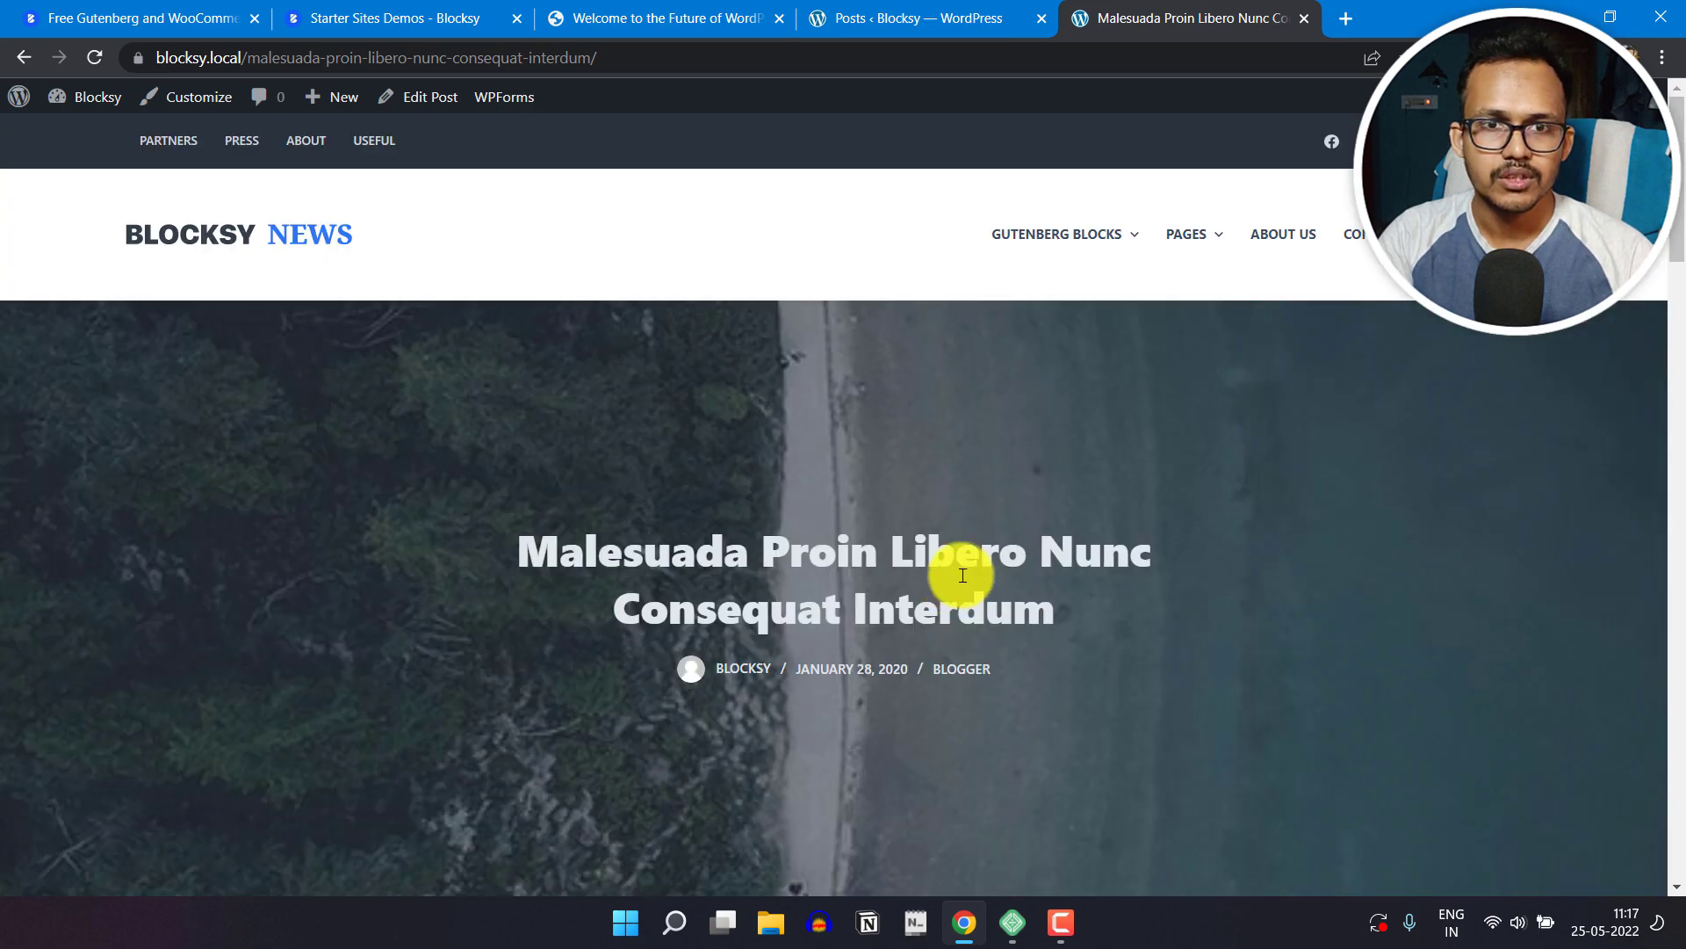
Step: Switch back to the WordPress dashboard and open the Header settings in the theme customizer
click(708, 16)
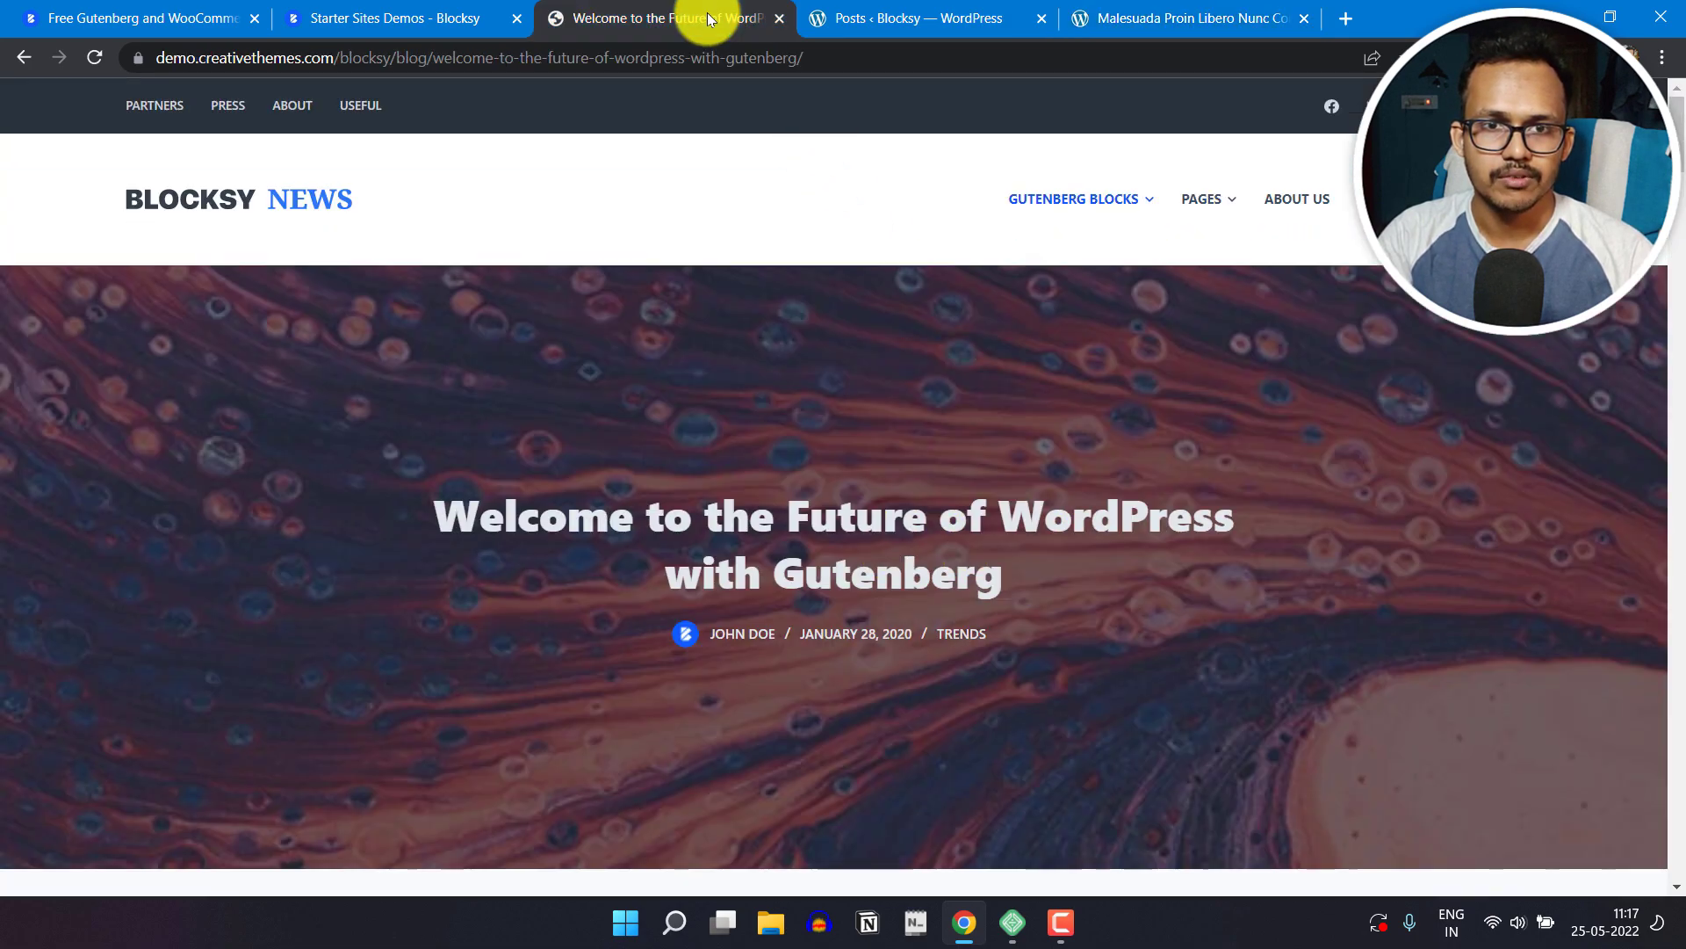
click(878, 17)
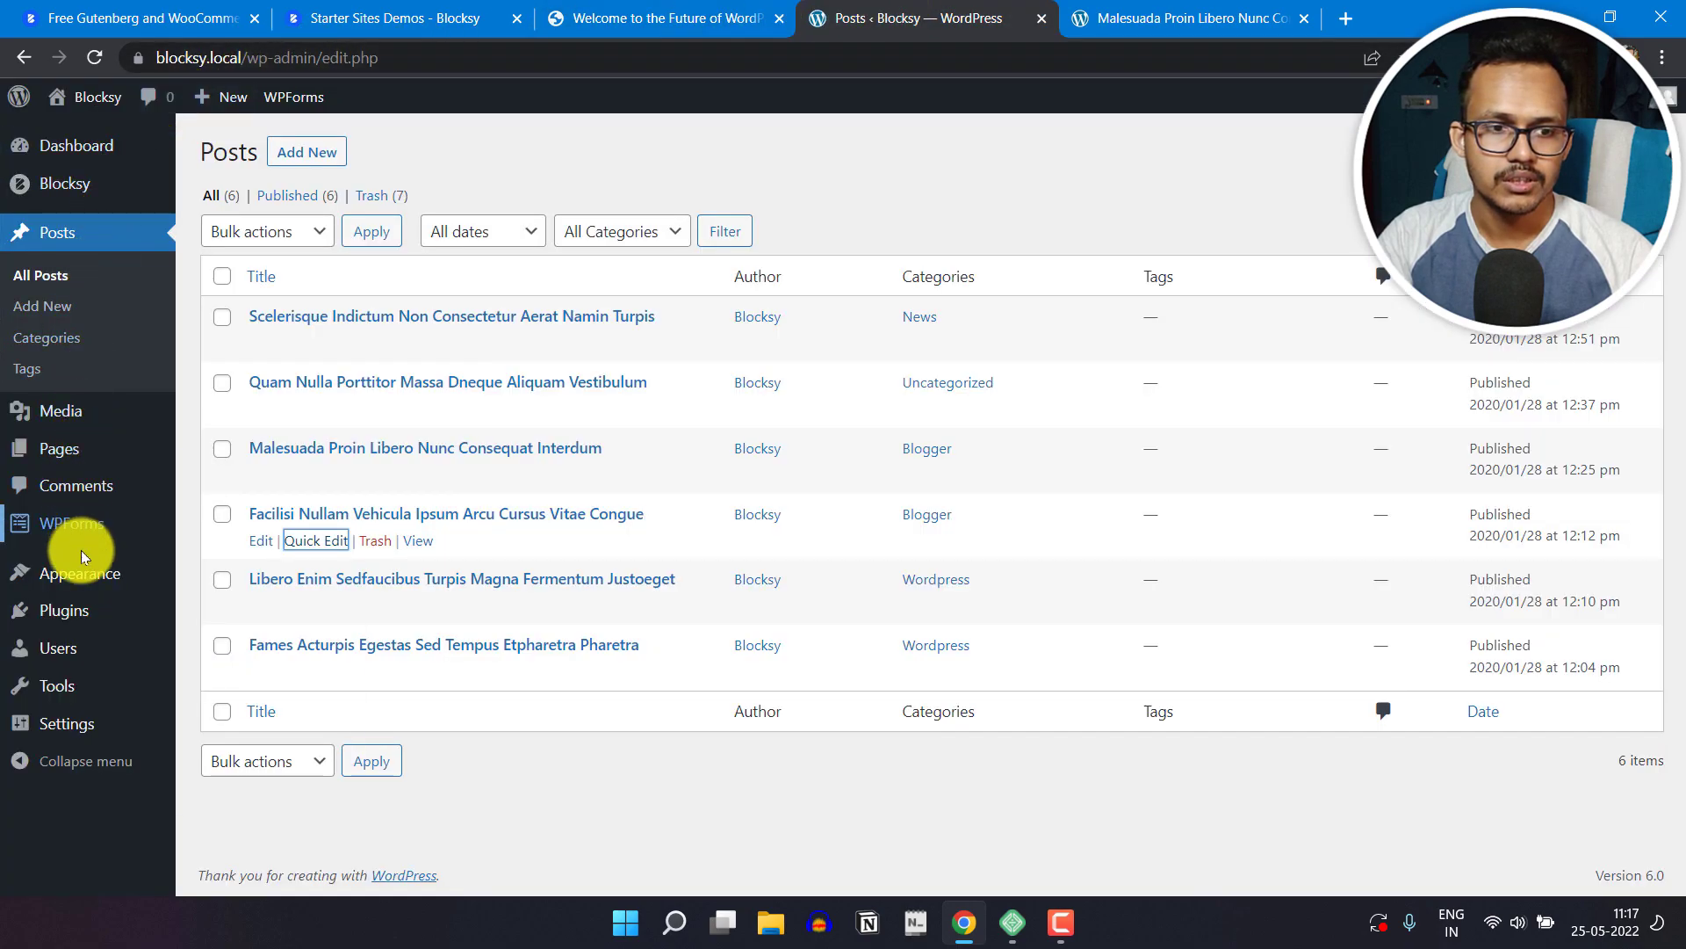
mouse_move(82, 575)
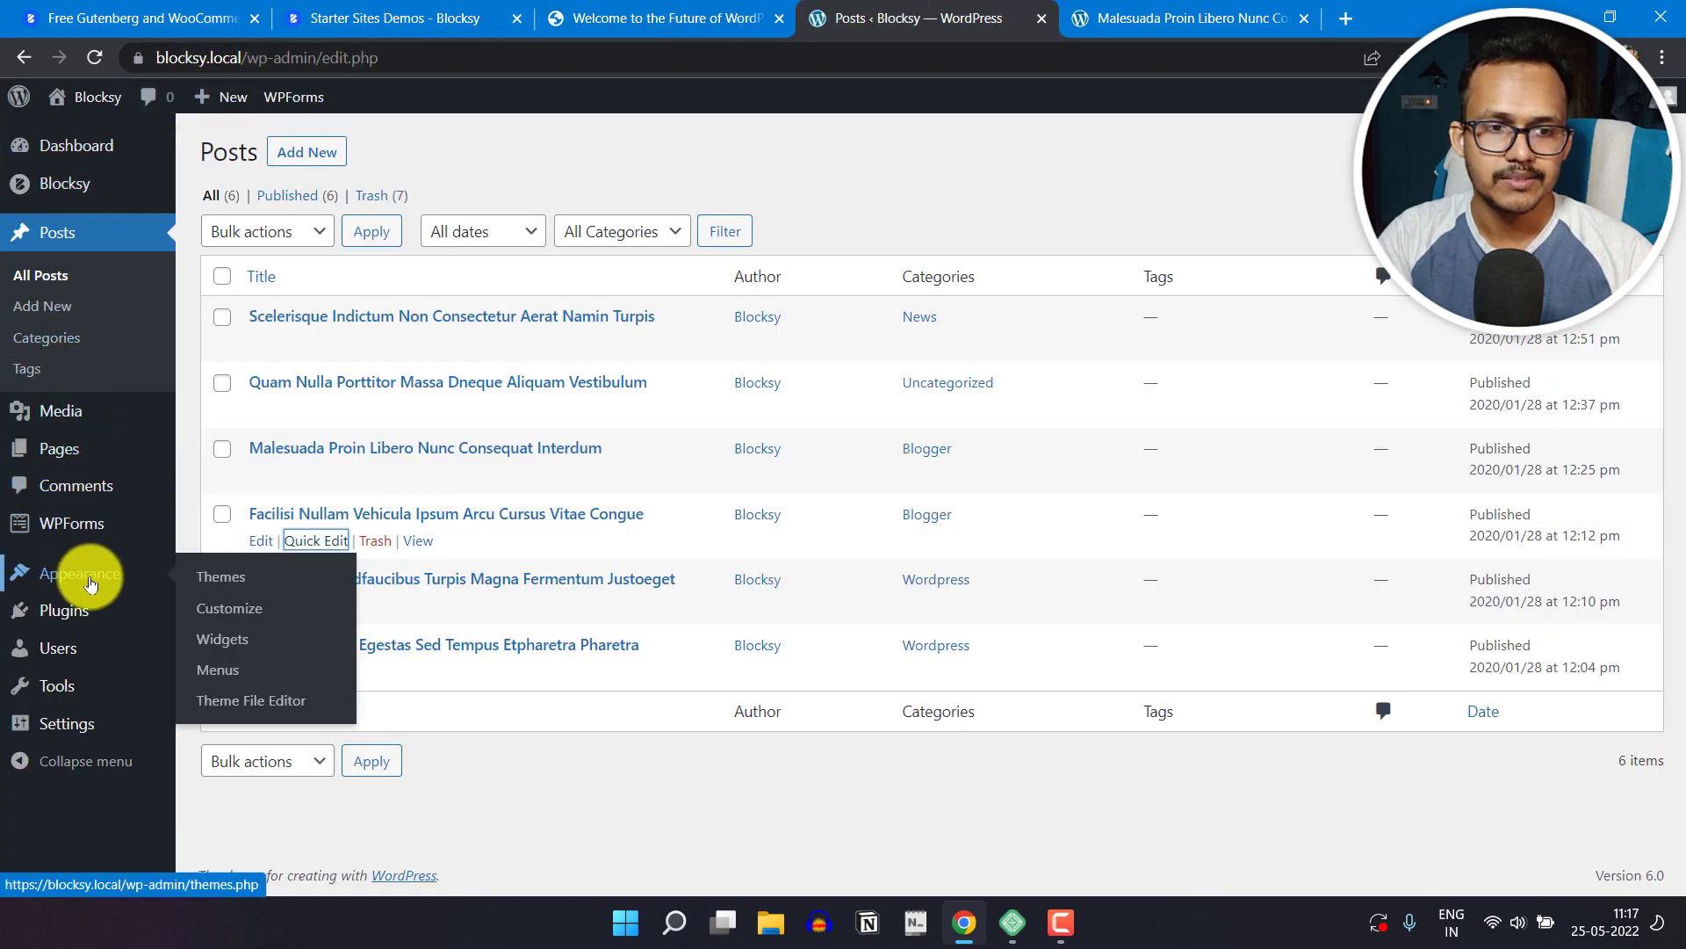
click(248, 614)
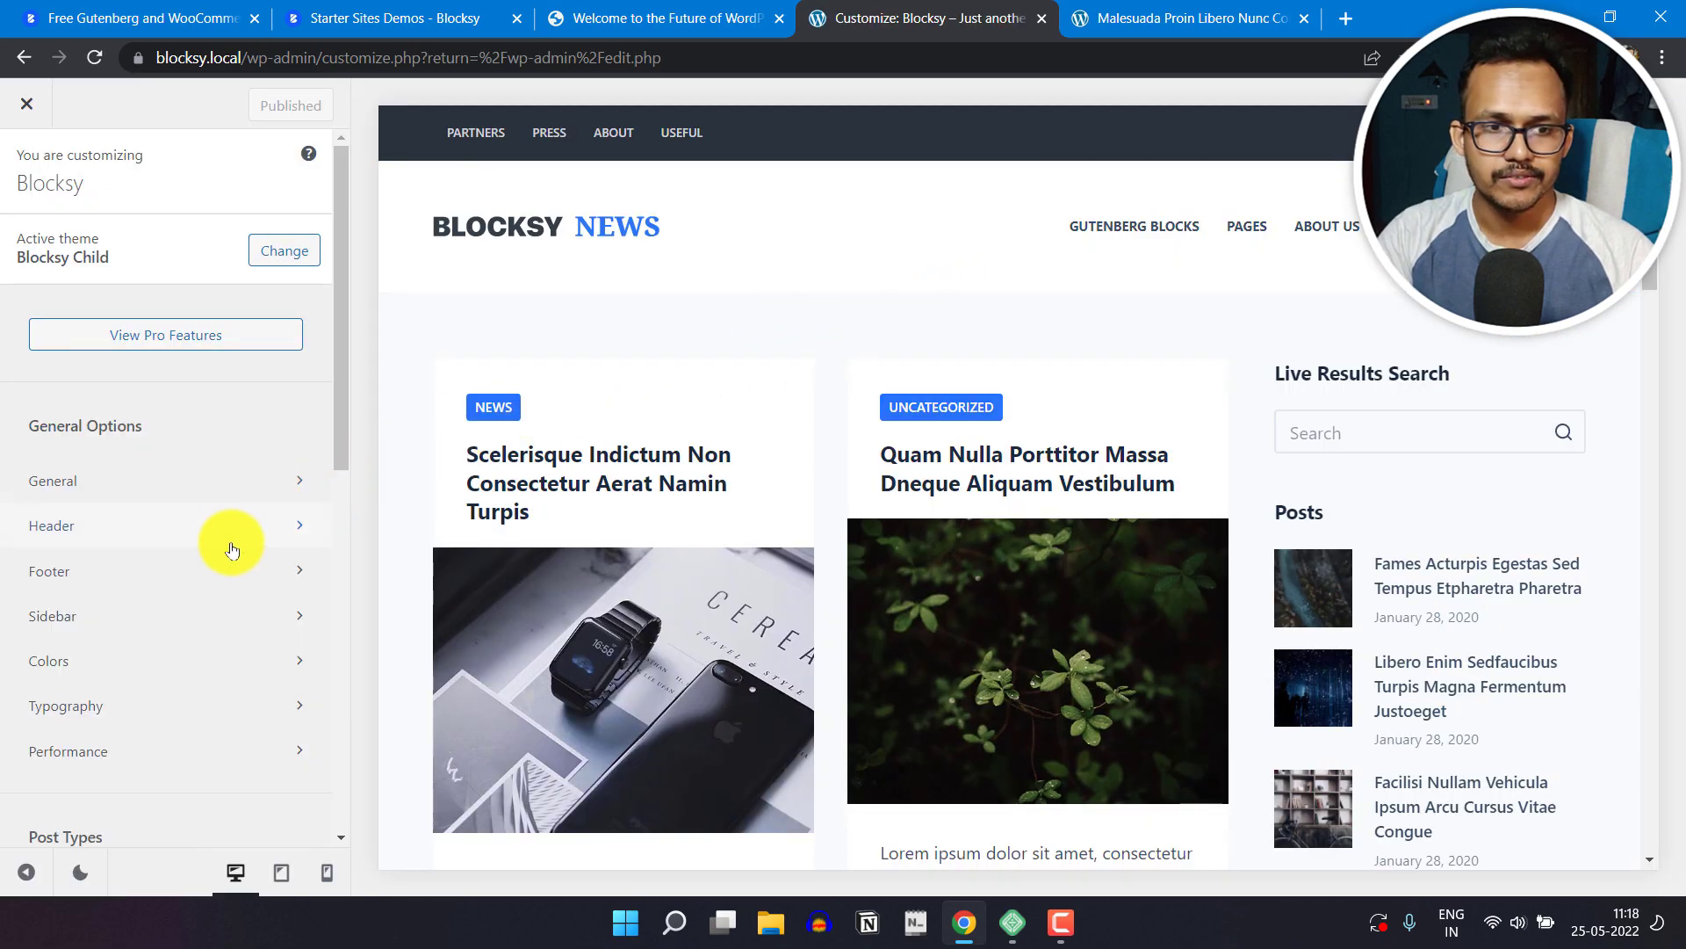
click(204, 525)
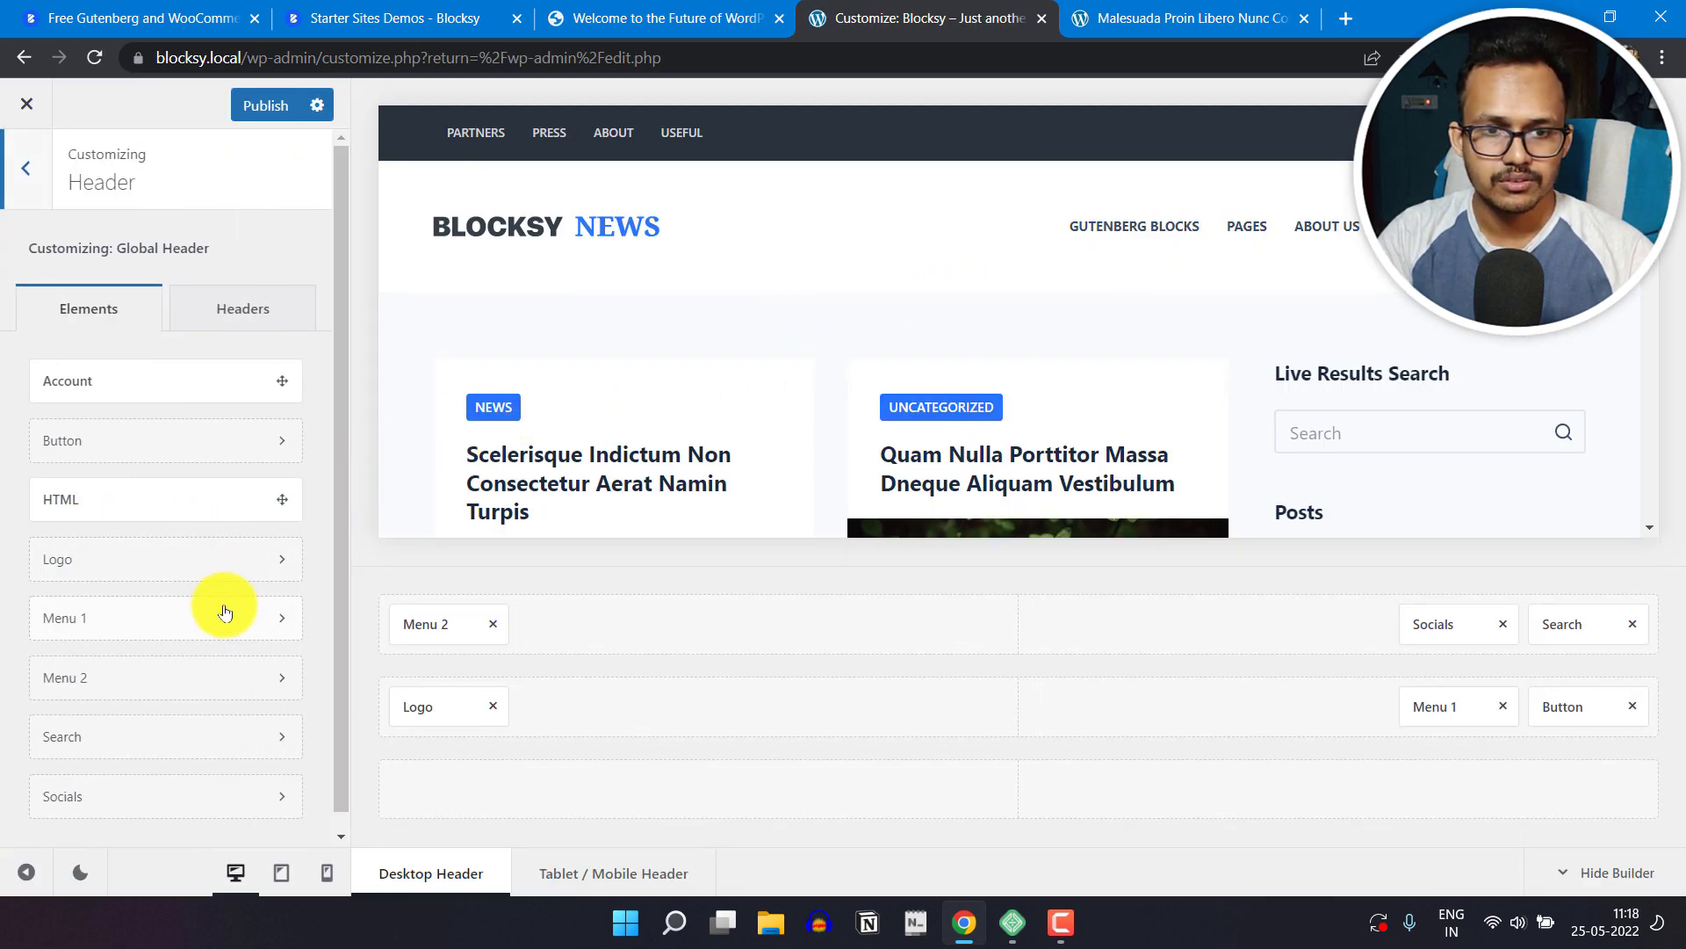
Step: Assign the Header Menu to the Menu 1 element in the header's main row
click(1437, 708)
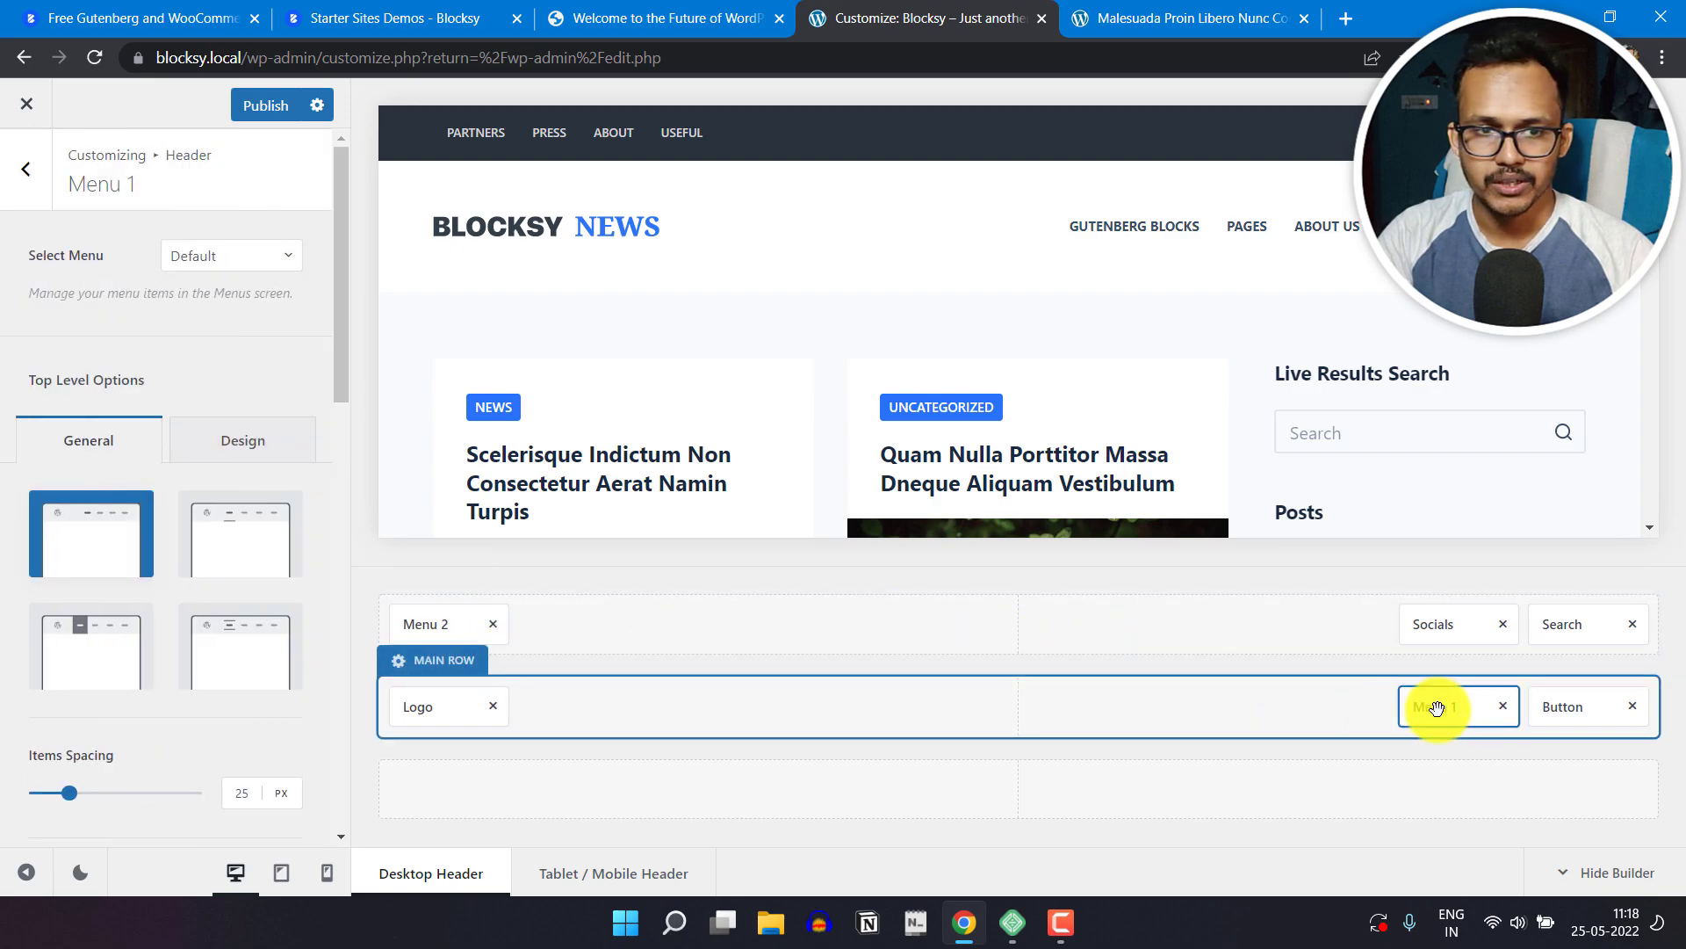
click(243, 255)
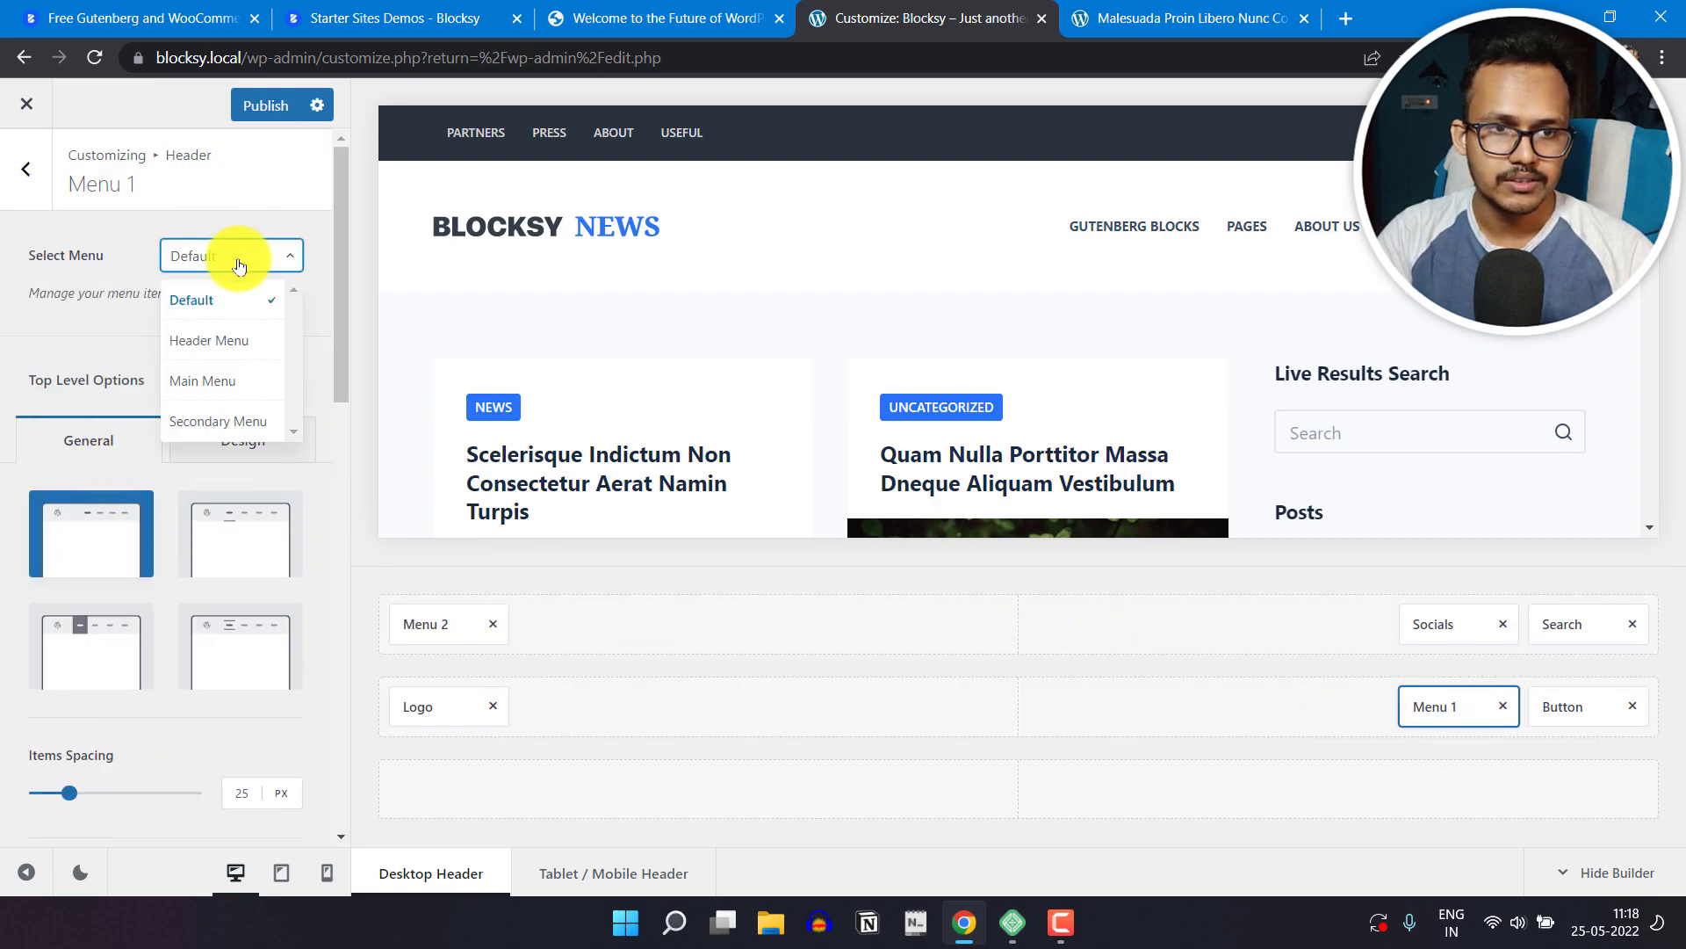
click(225, 351)
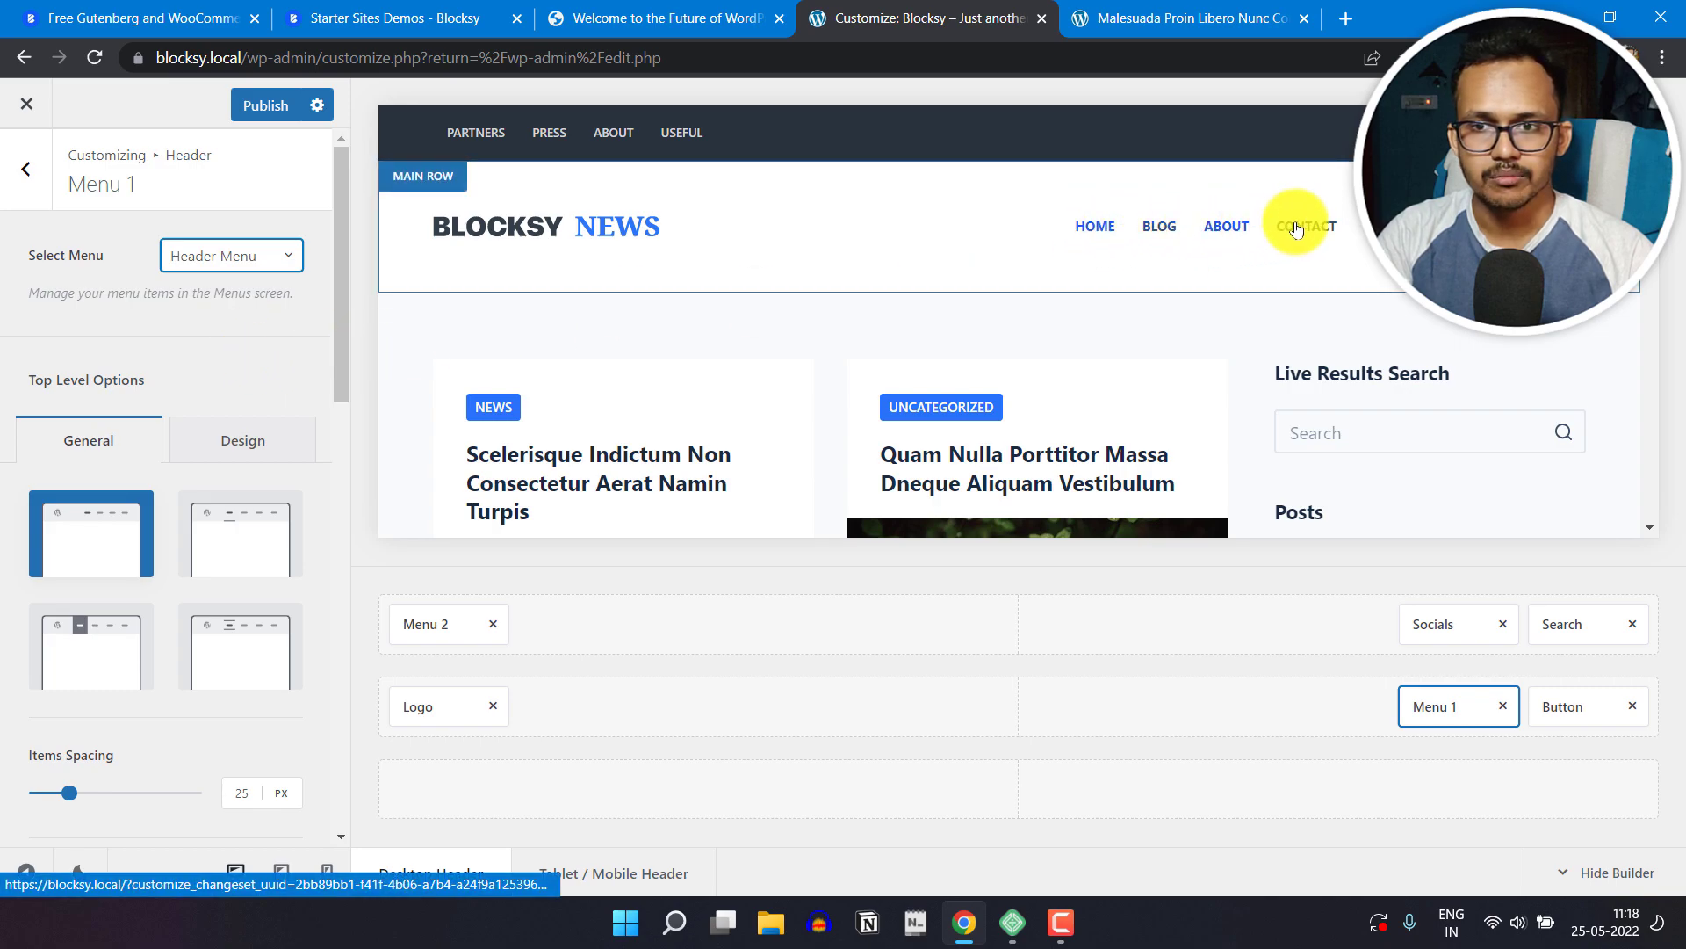
Step: Try the Secondary Menu on the Menu 1 element and switch it back to Header Menu
click(250, 264)
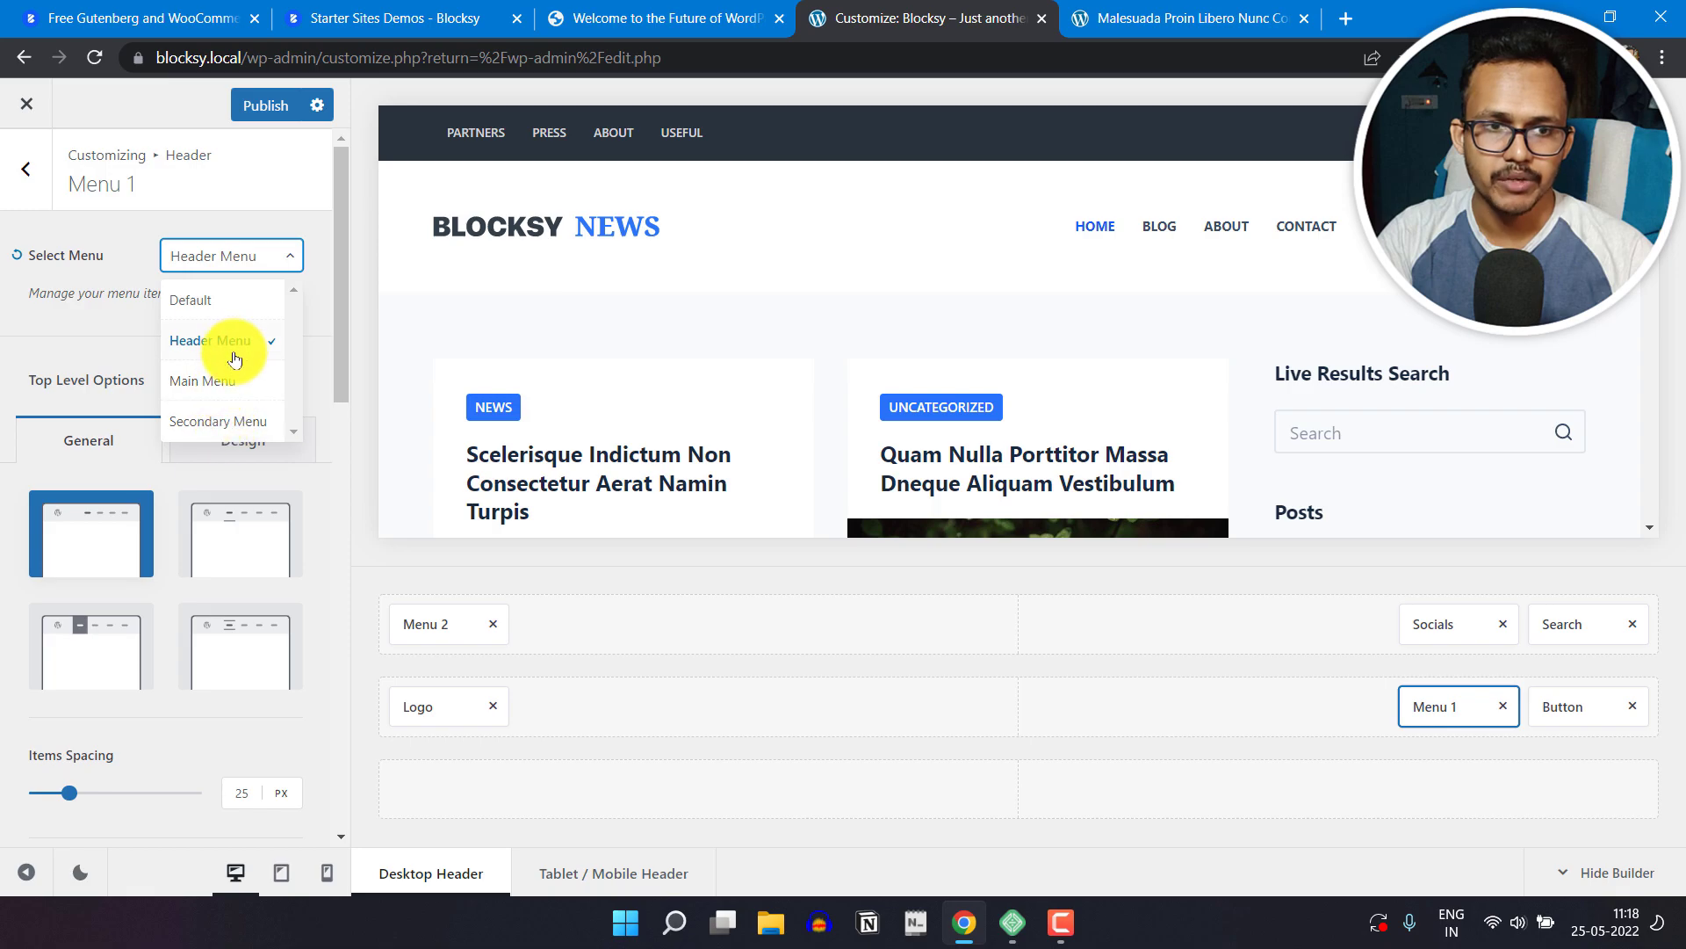
click(230, 421)
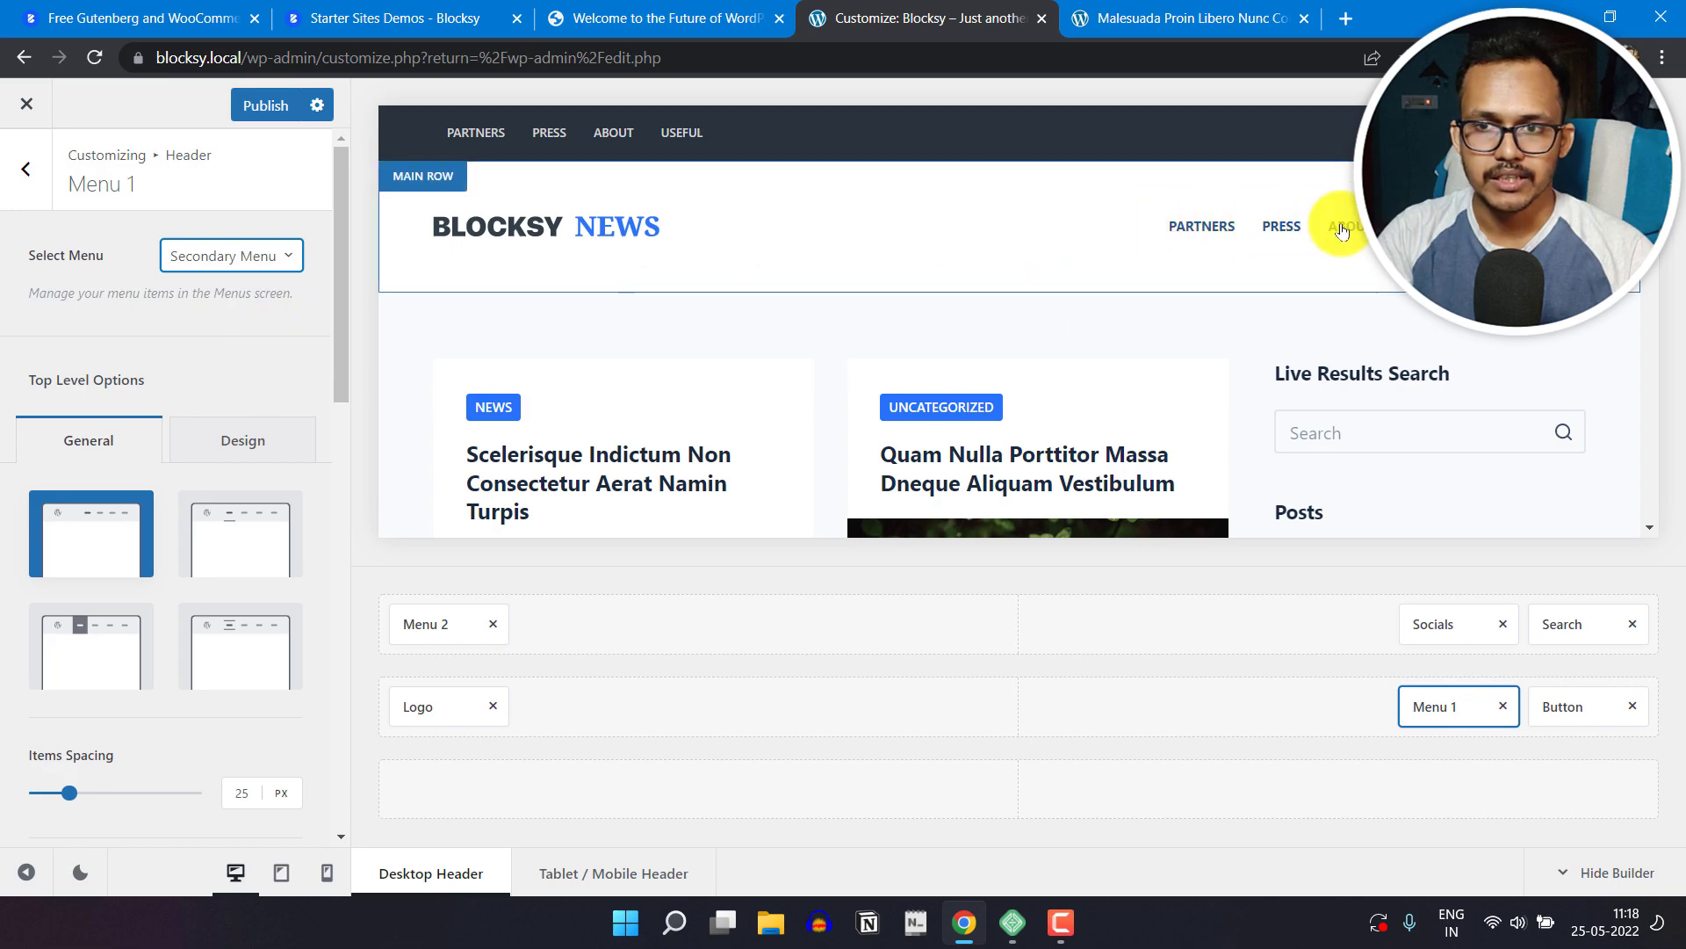
click(232, 257)
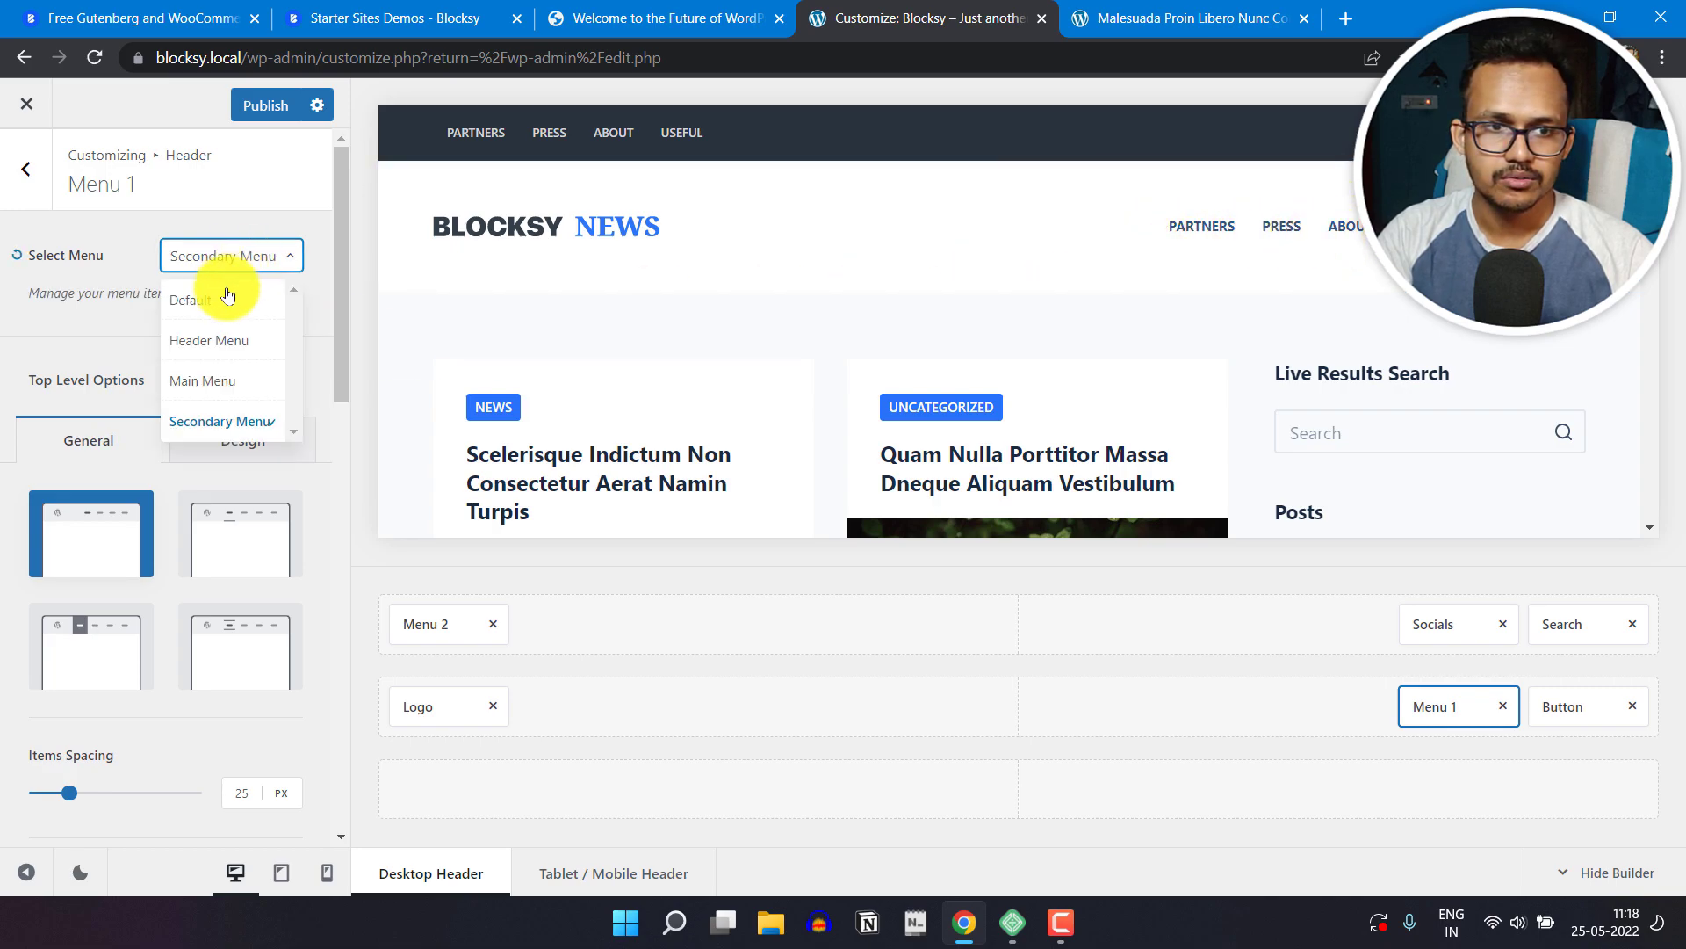
click(226, 340)
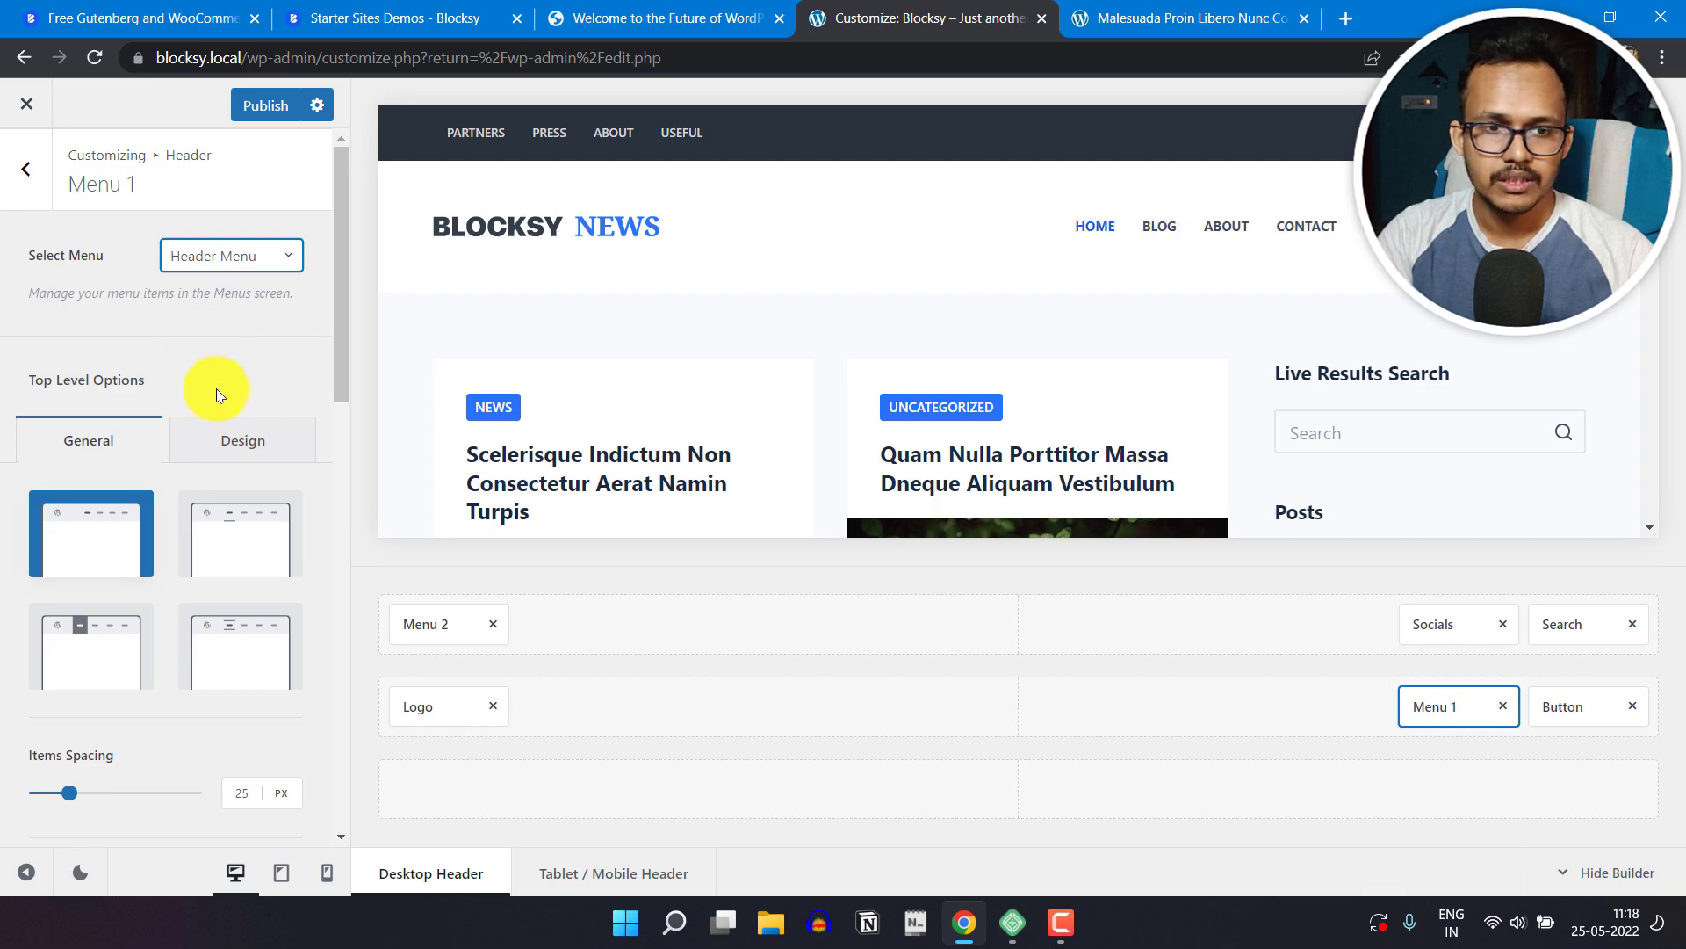
Step: Try the other three top-level styles on Menu 1, checking each in the preview, and return to the first style
click(246, 525)
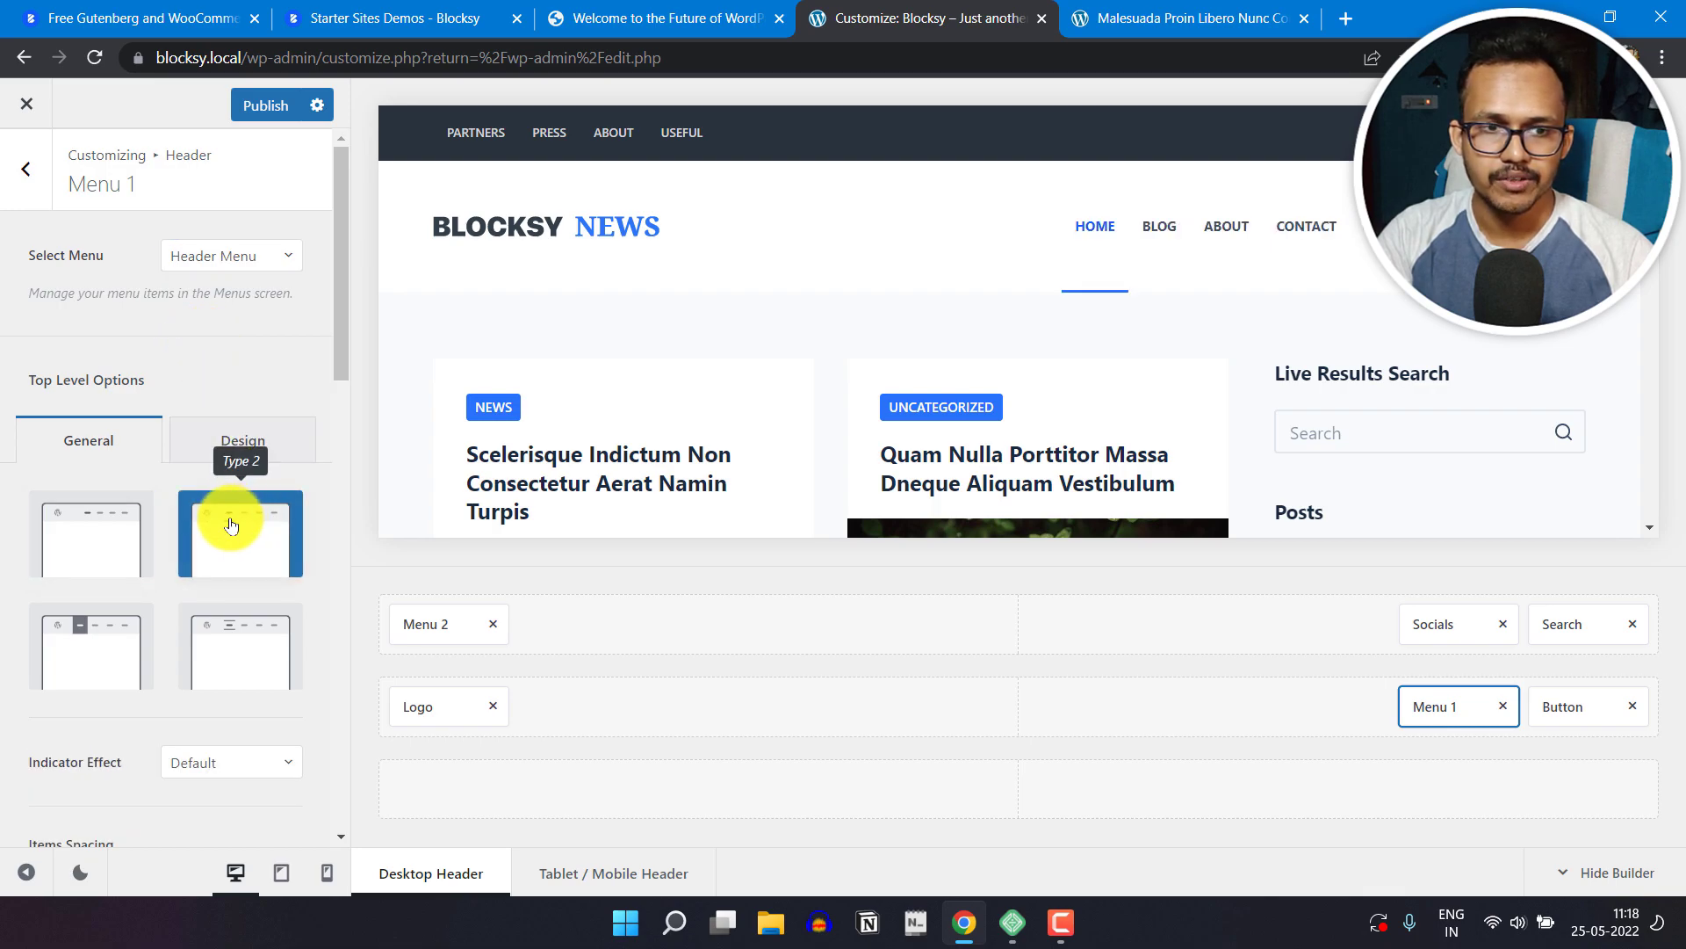
click(83, 667)
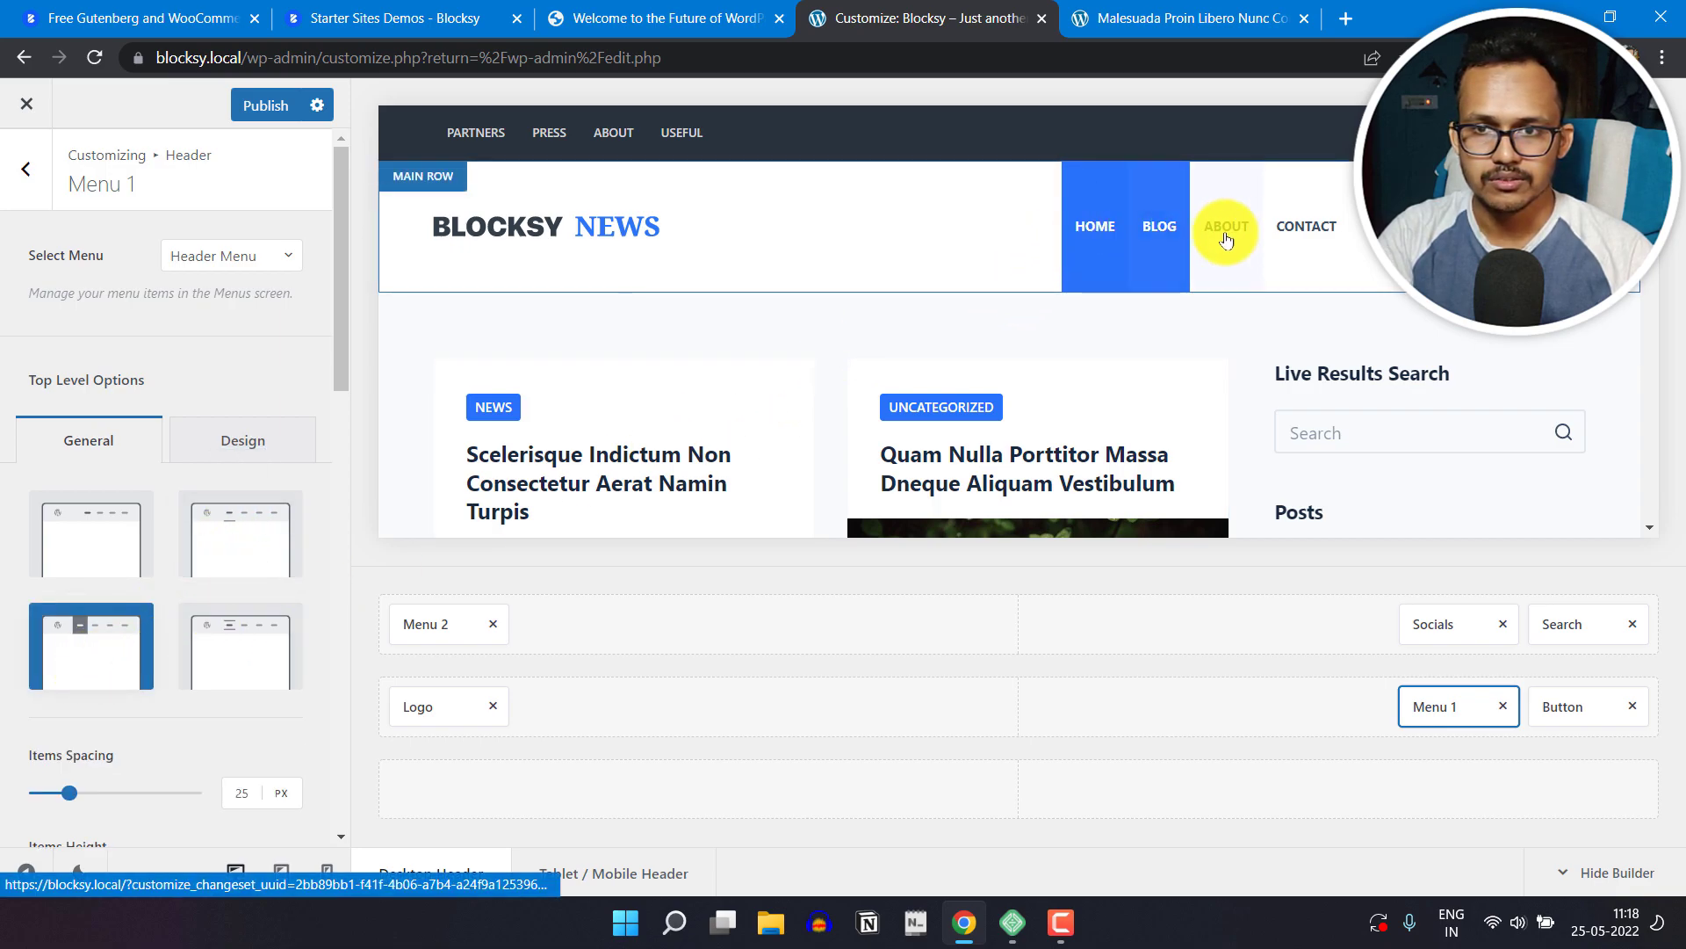
click(262, 647)
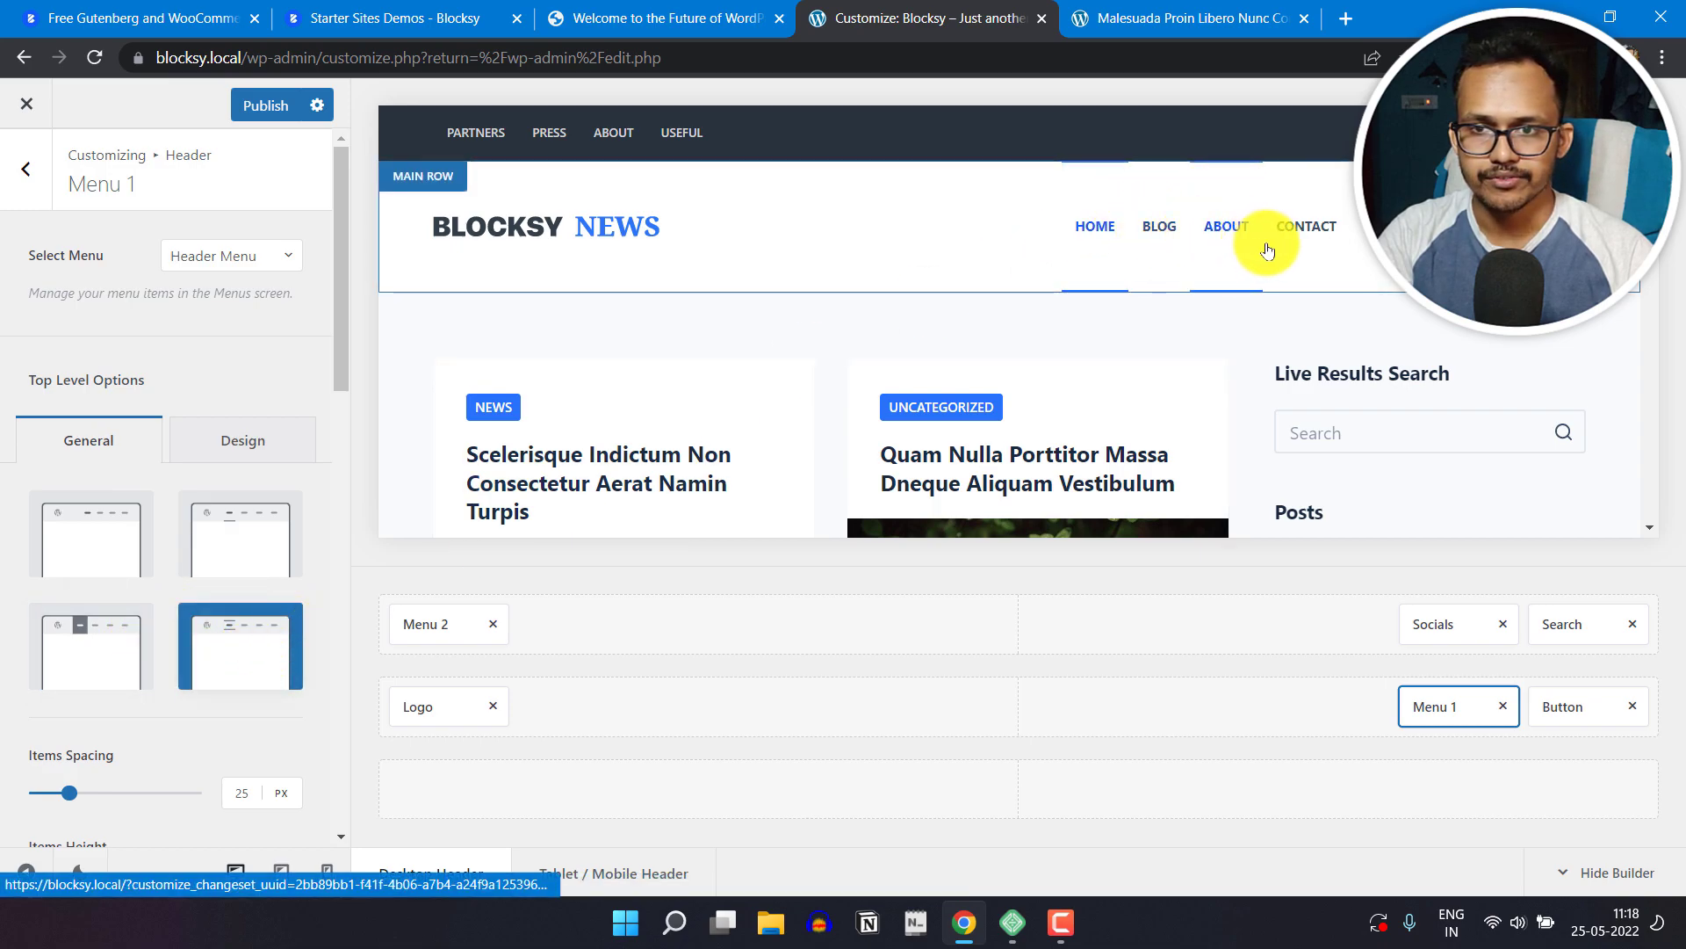
click(105, 538)
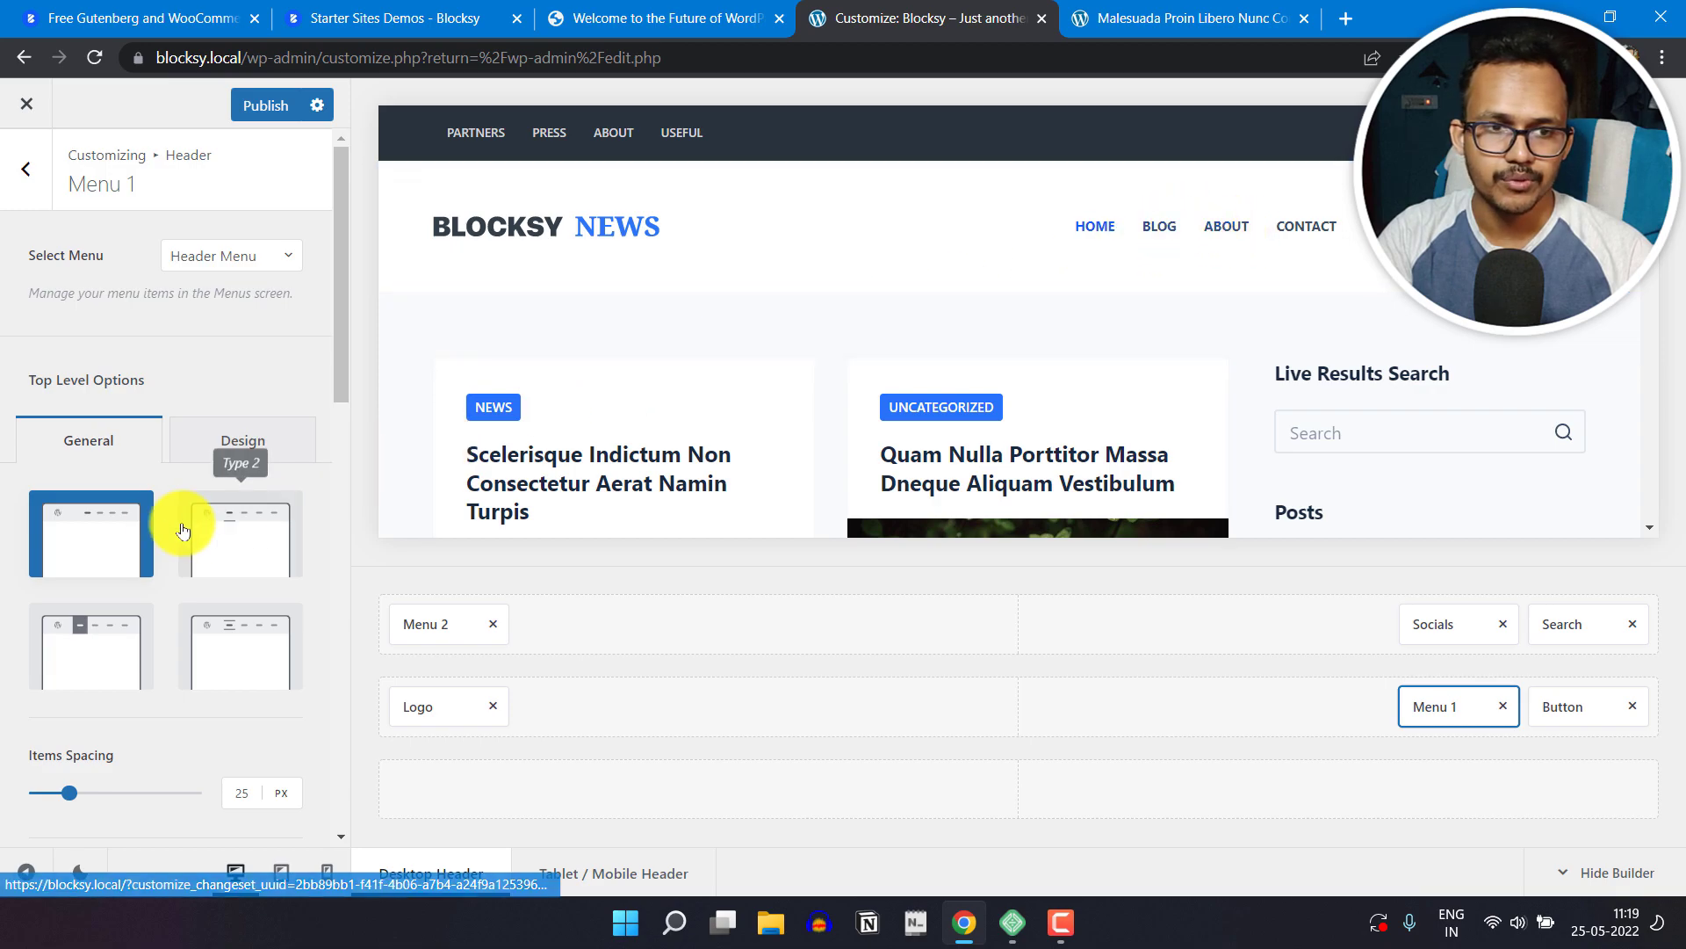
Step: Set Menu 1's top-level items spacing to 30 px and try the Stretch Menu option, leaving it off
scroll(207, 625, down, 4)
scroll(82, 510, down, 2)
scroll(88, 479, up, 2)
drag(68, 466, 134, 464)
mouse_move(170, 459)
mouse_down()
mouse_move(187, 467)
mouse_move(68, 474)
mouse_up()
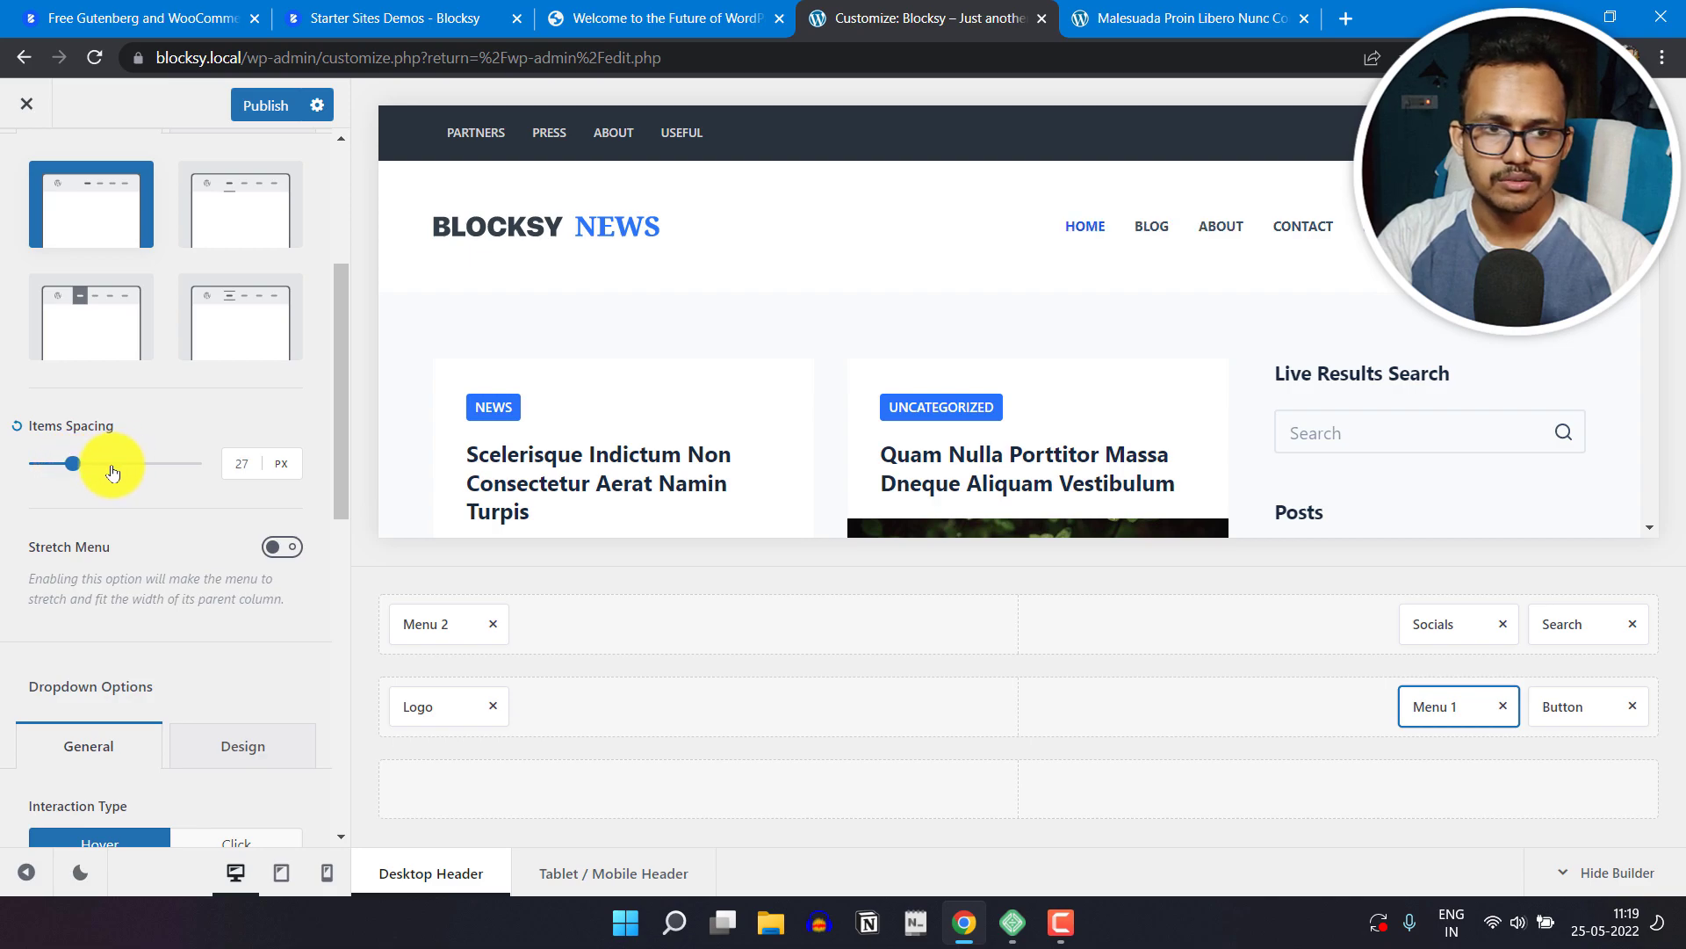
drag(83, 470, 80, 472)
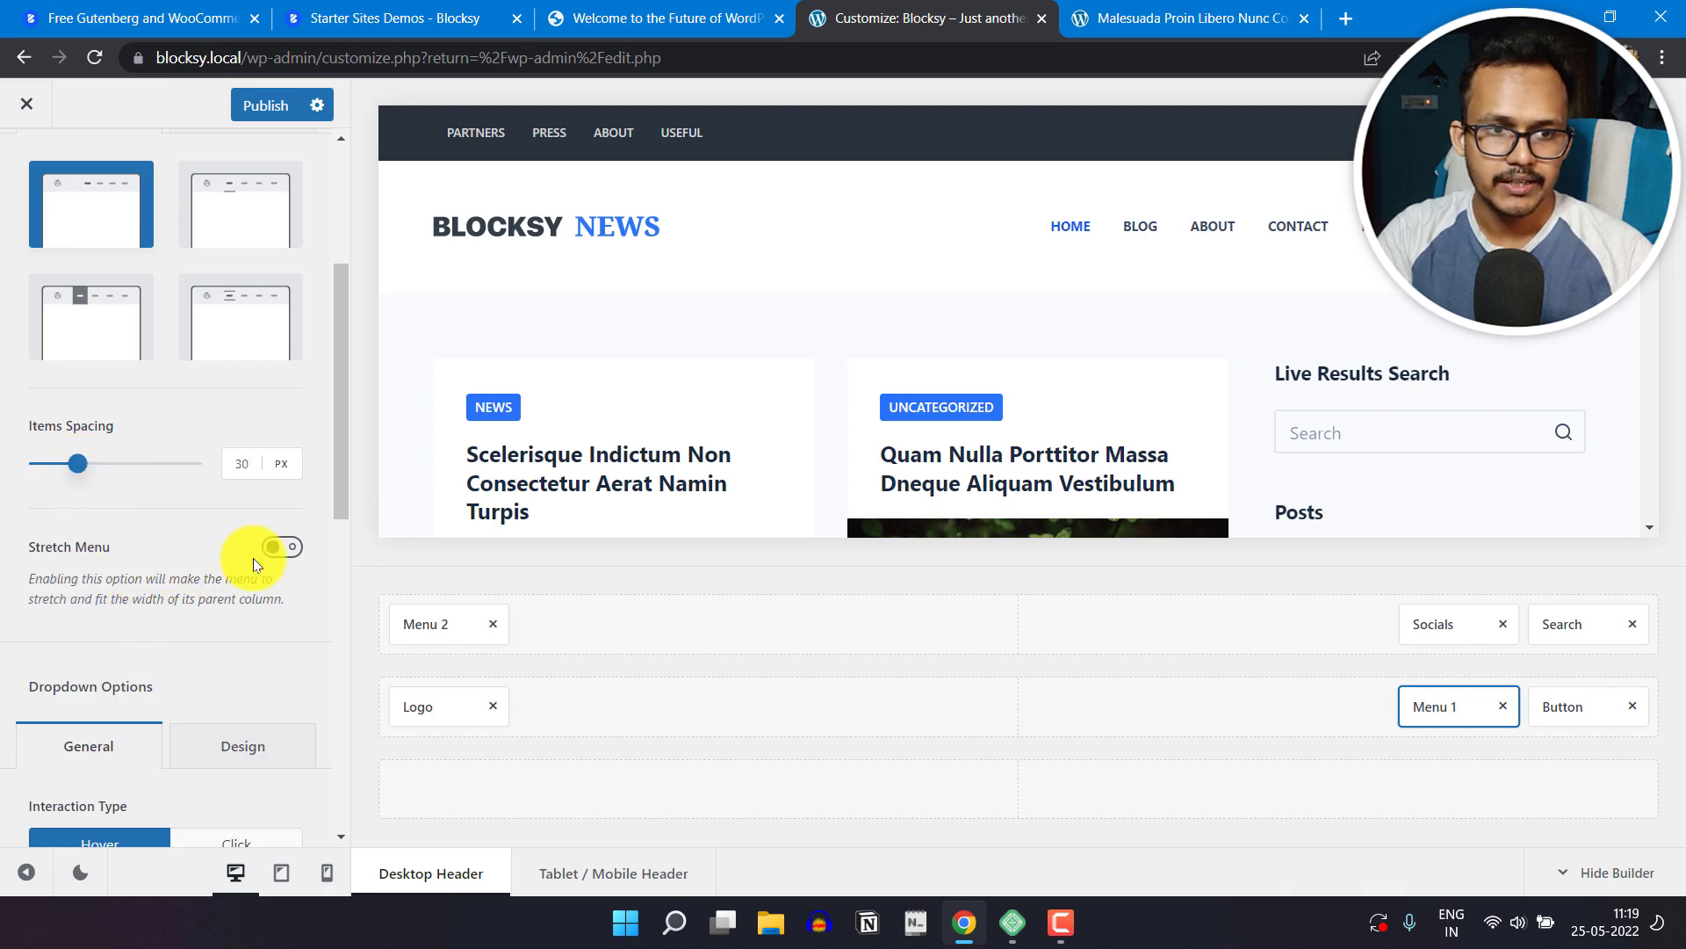
click(282, 558)
click(283, 553)
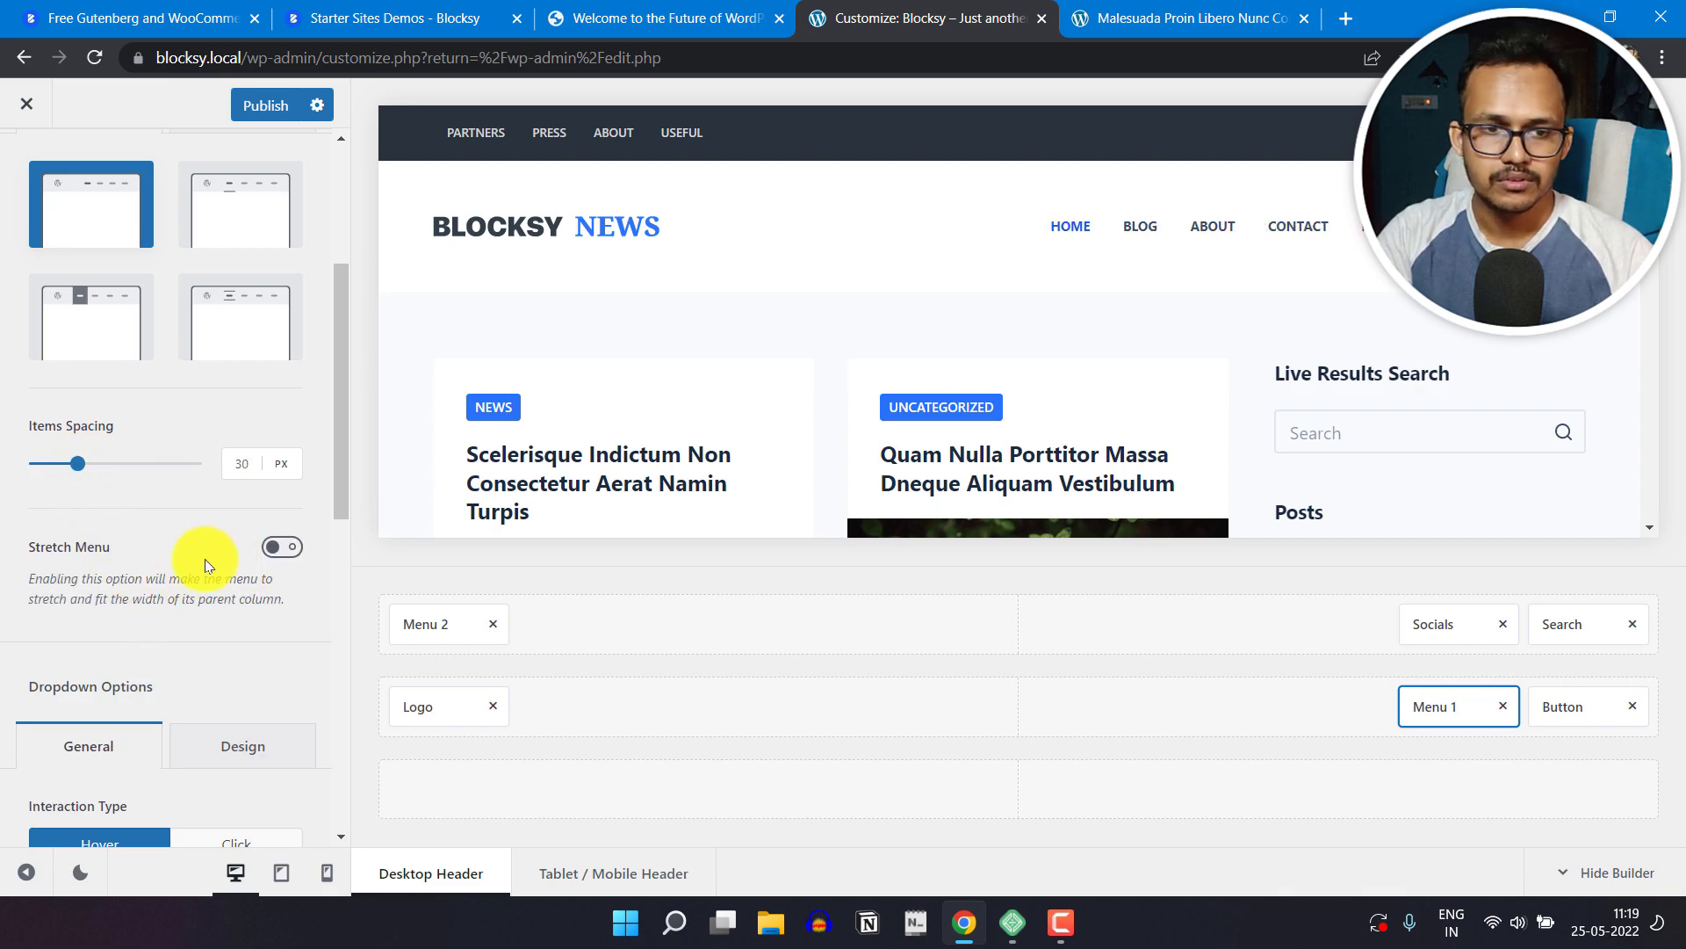
Step: Set the items hover effect of Menu 1's dropdown to Boxed Color and return to the header elements list
scroll(139, 619, down, 3)
scroll(151, 582, down, 3)
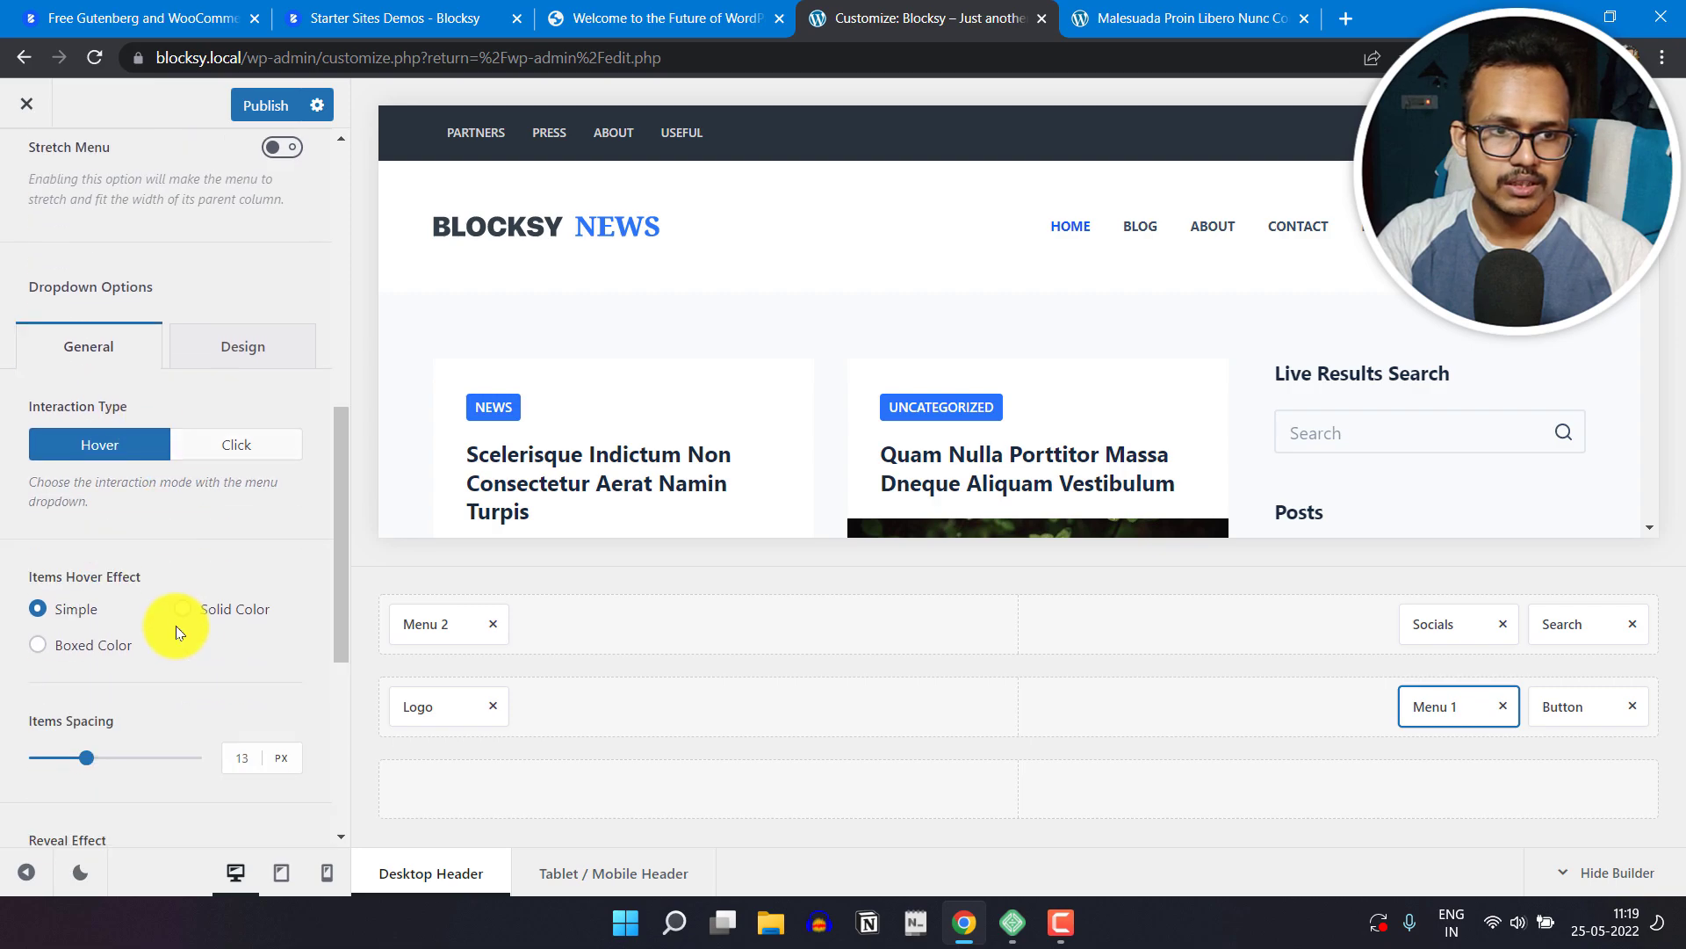
scroll(167, 546, down, 2)
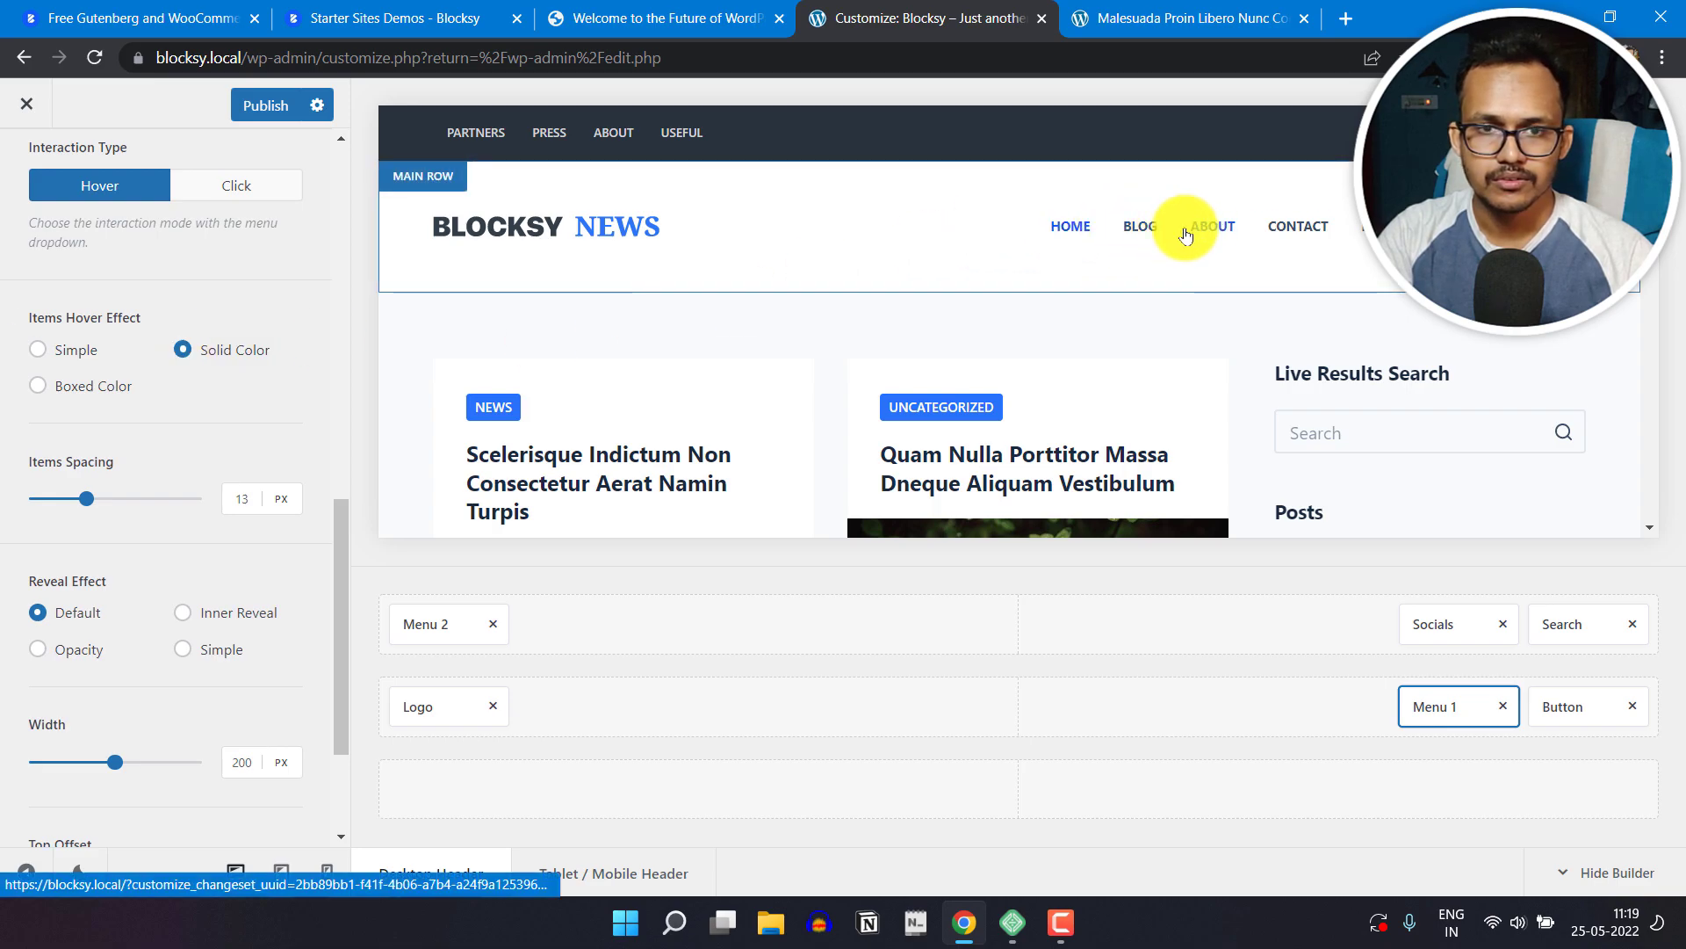
click(119, 401)
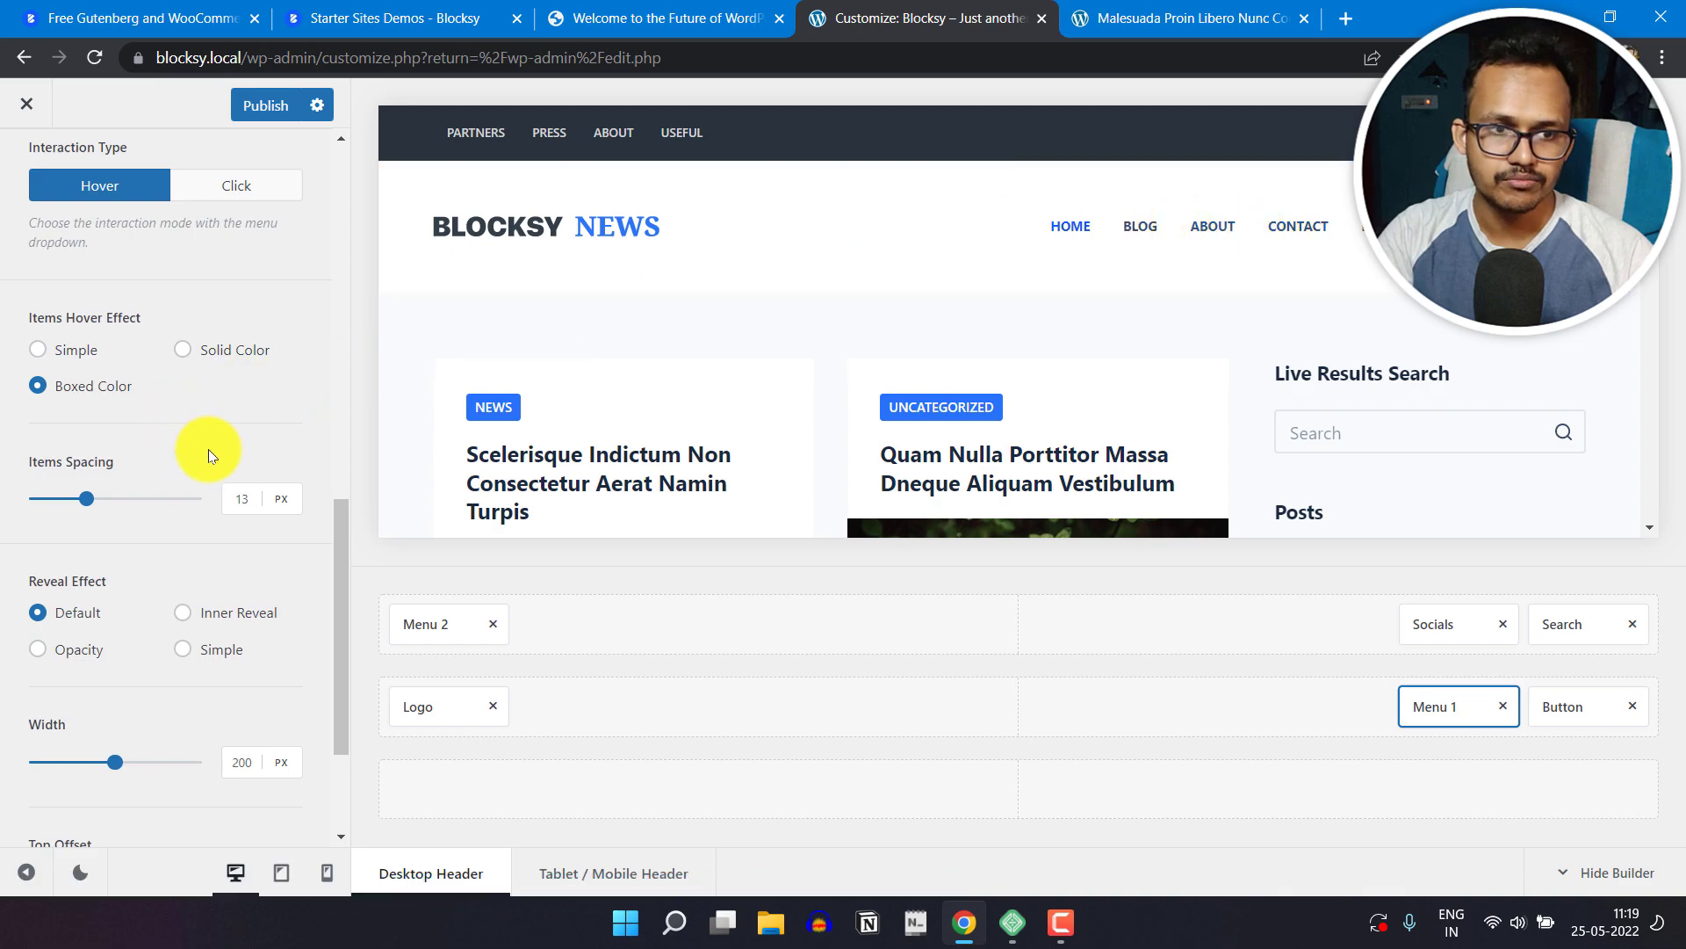
scroll(175, 568, down, 1)
scroll(174, 568, down, 1)
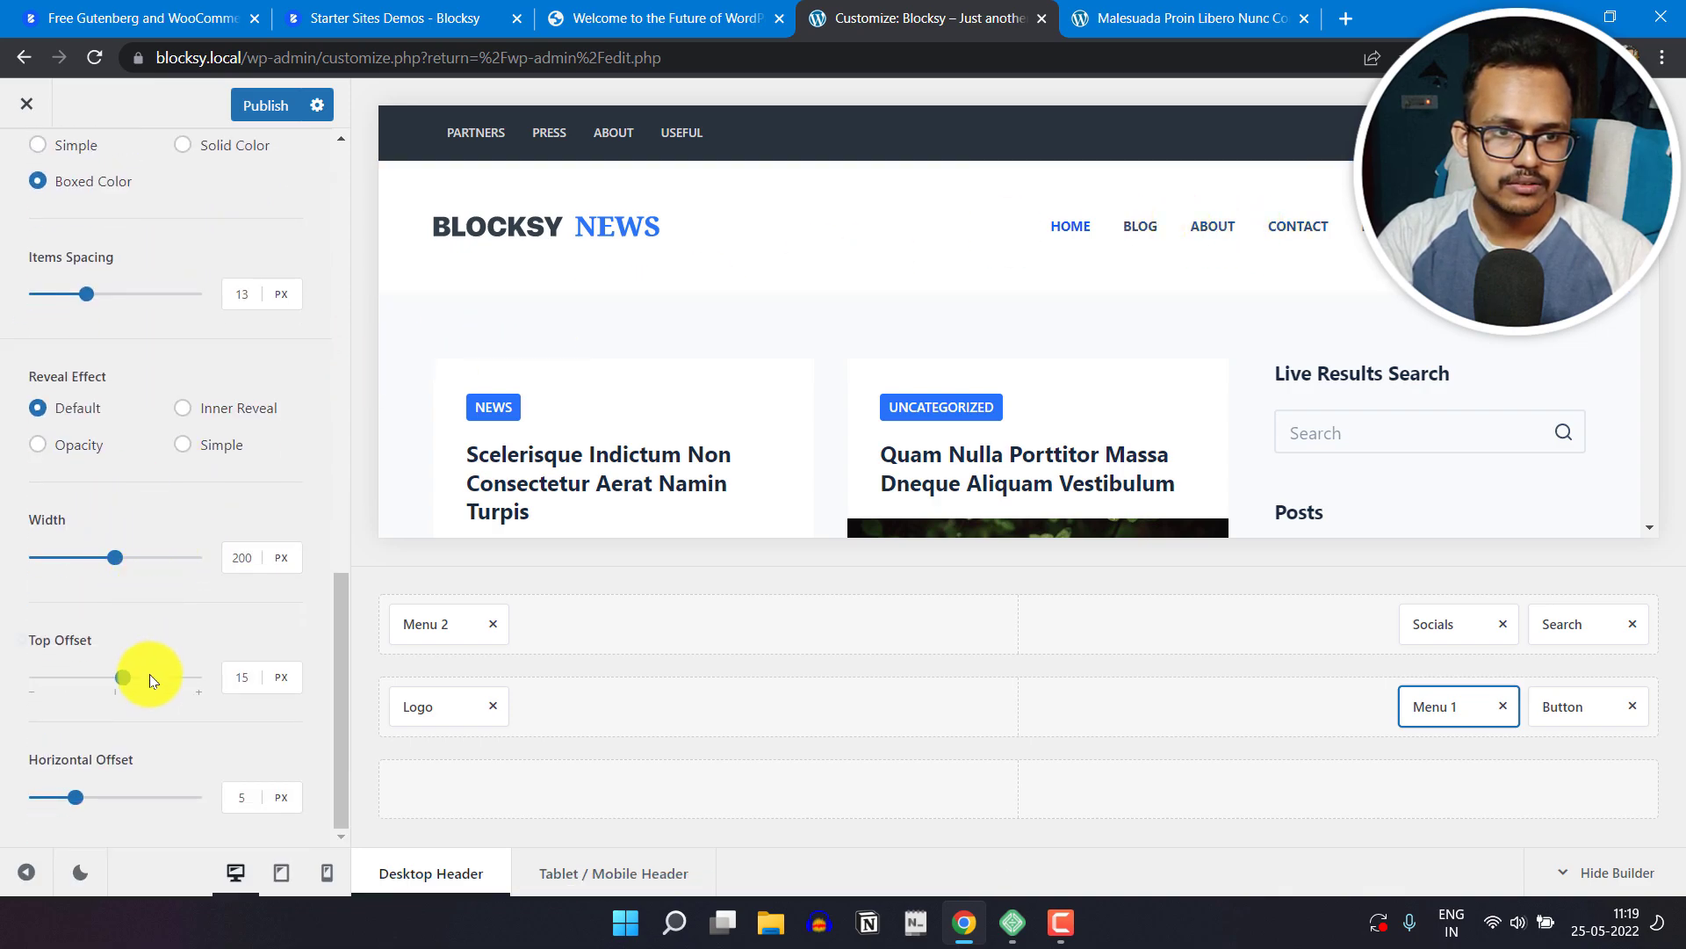
scroll(174, 710, up, 6)
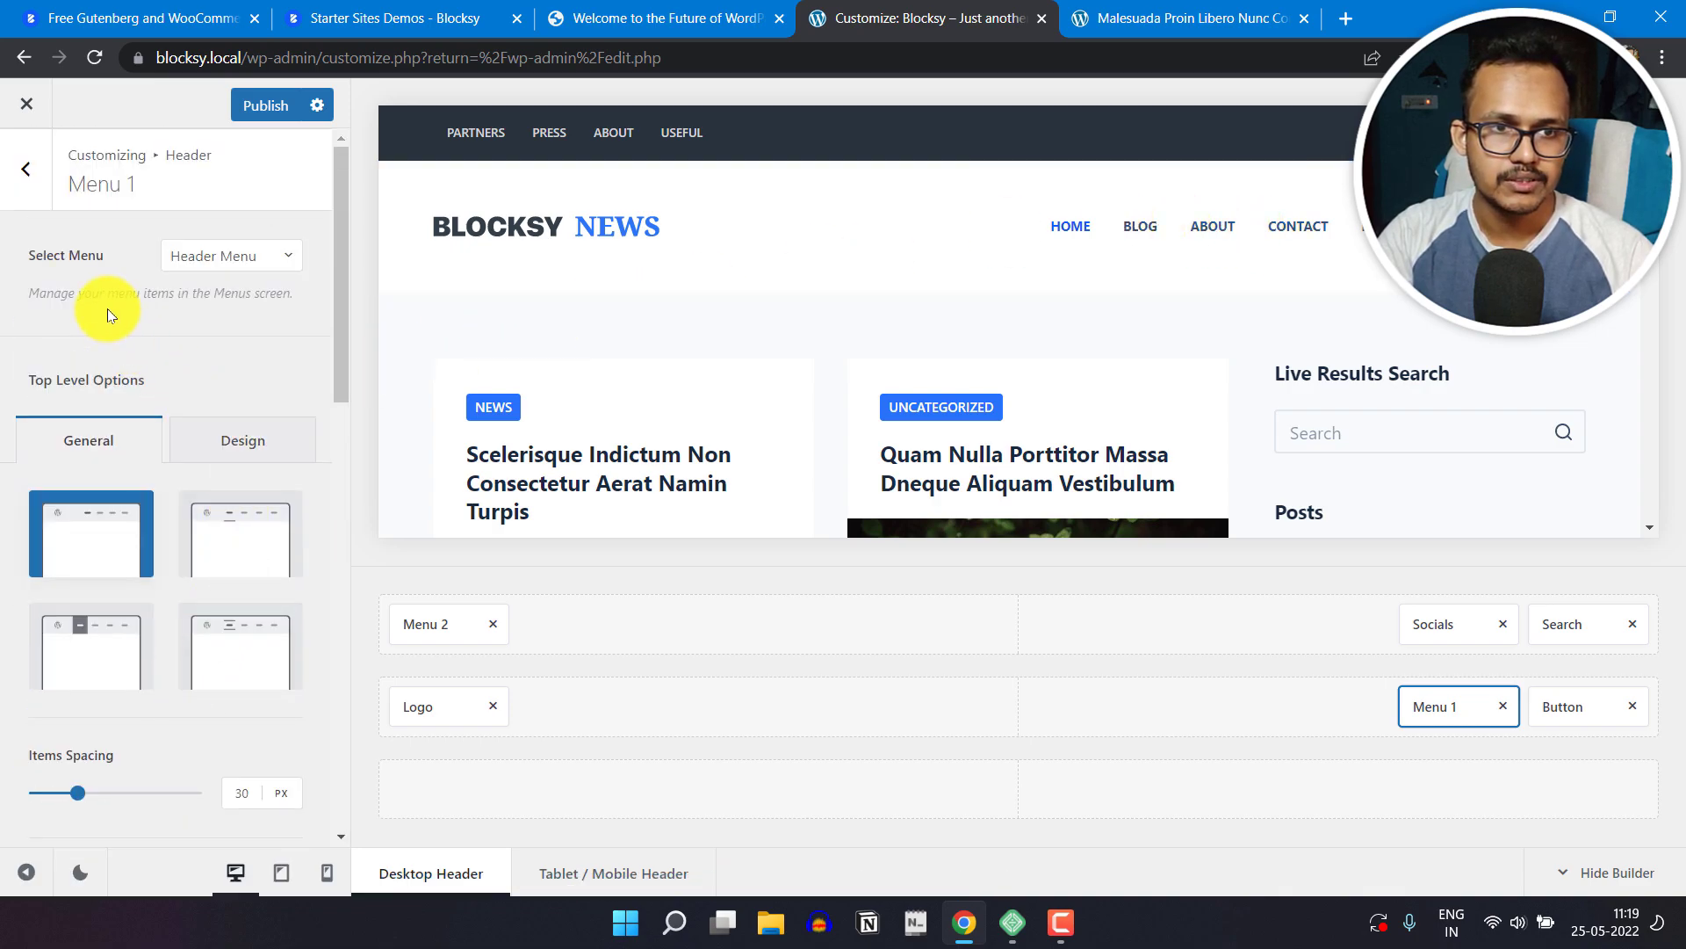
click(19, 190)
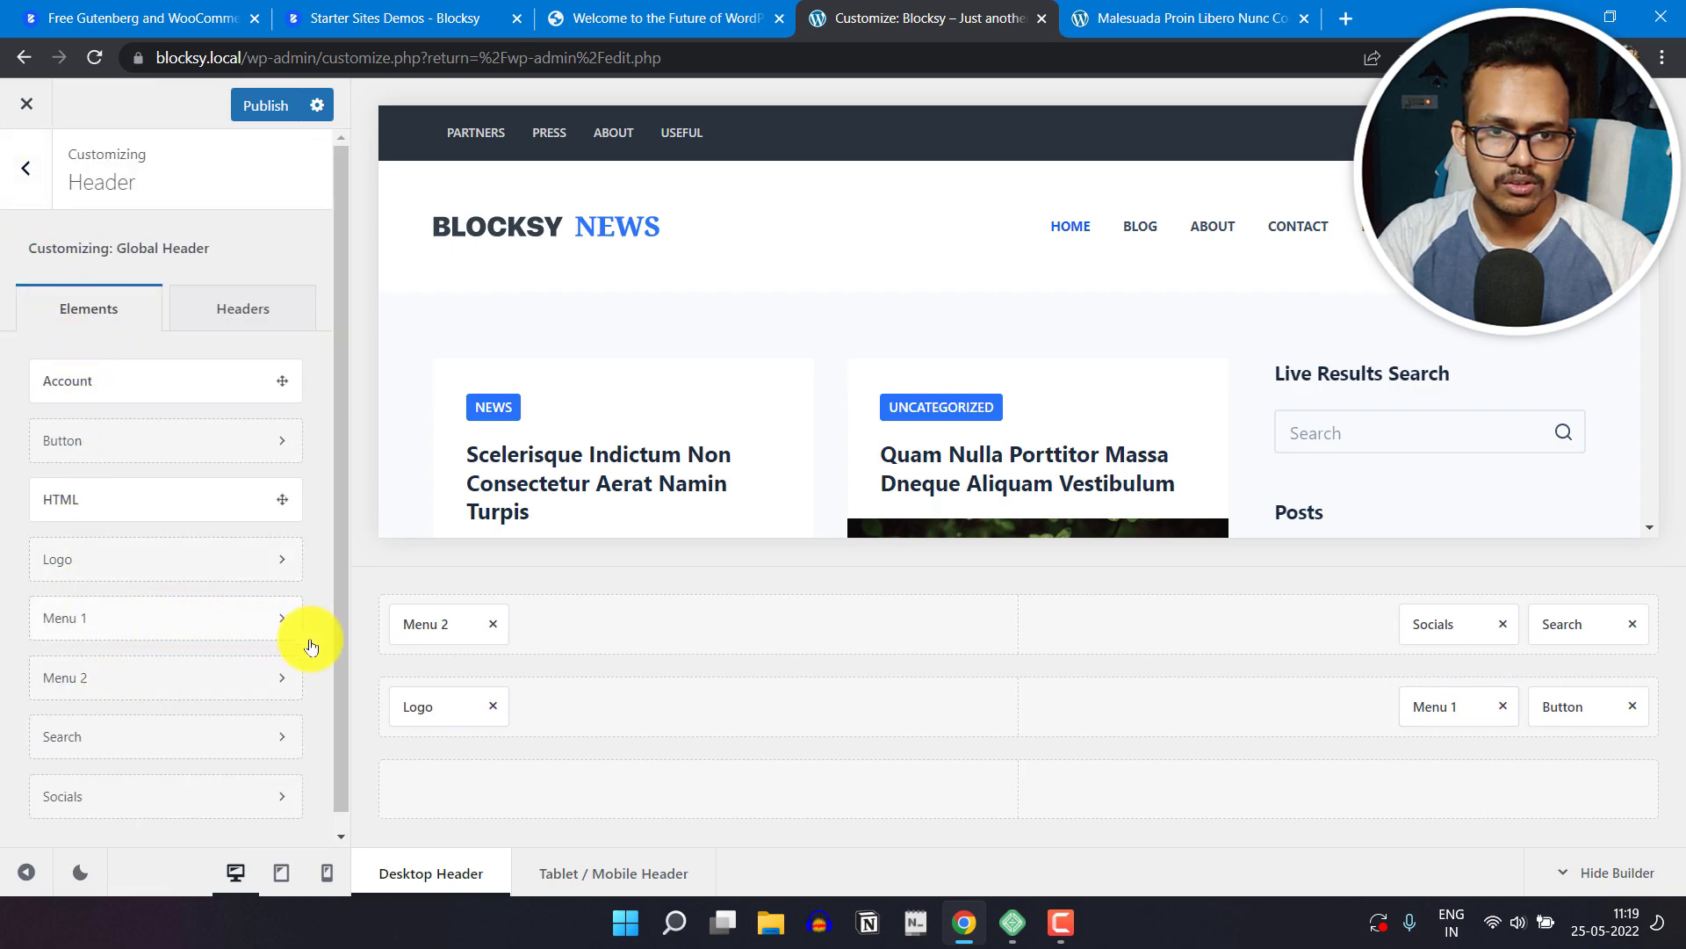
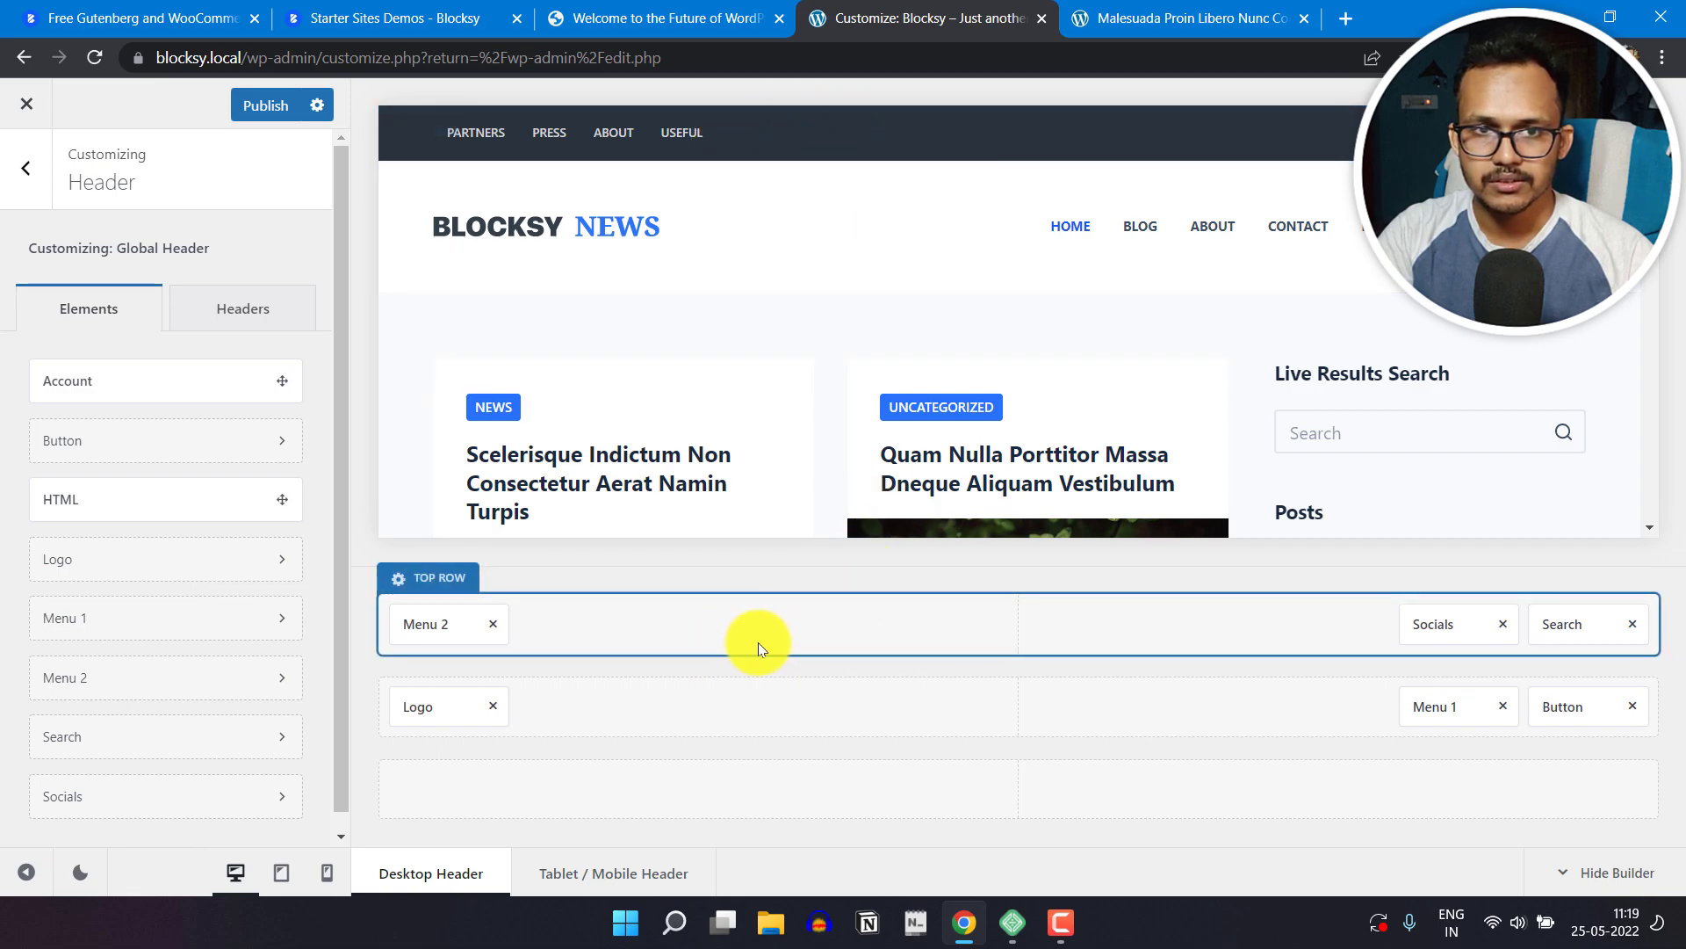
Step: Check which menus can be assigned to the header's Menu 2 element, leaving Default selected
click(446, 625)
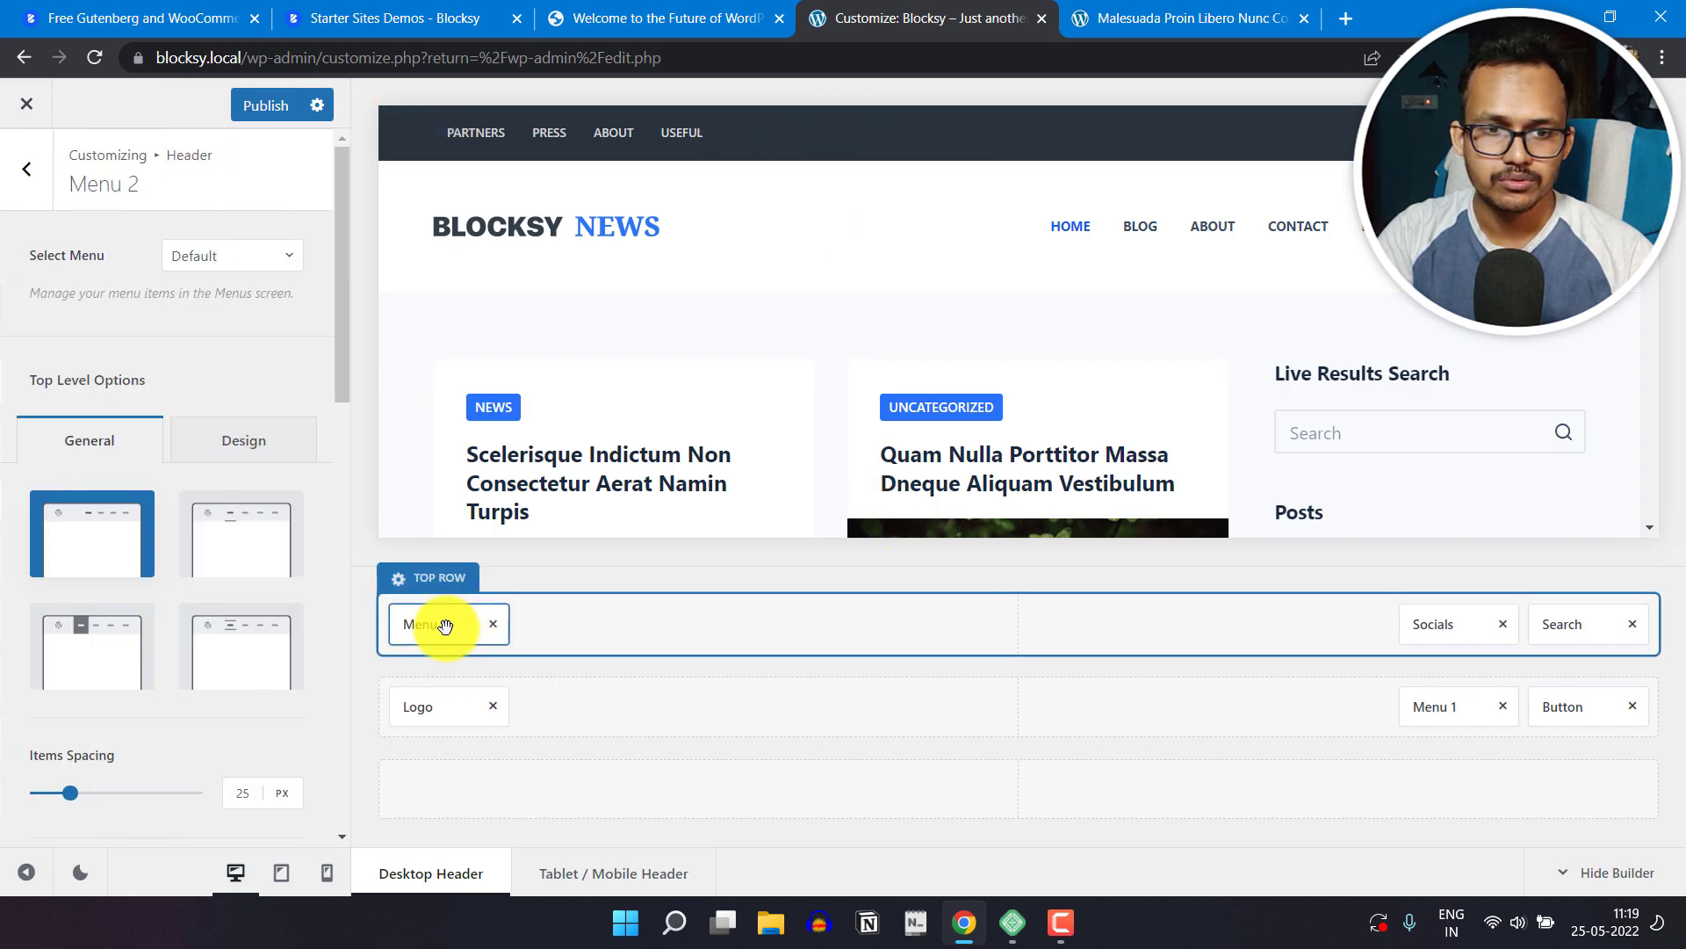
click(270, 265)
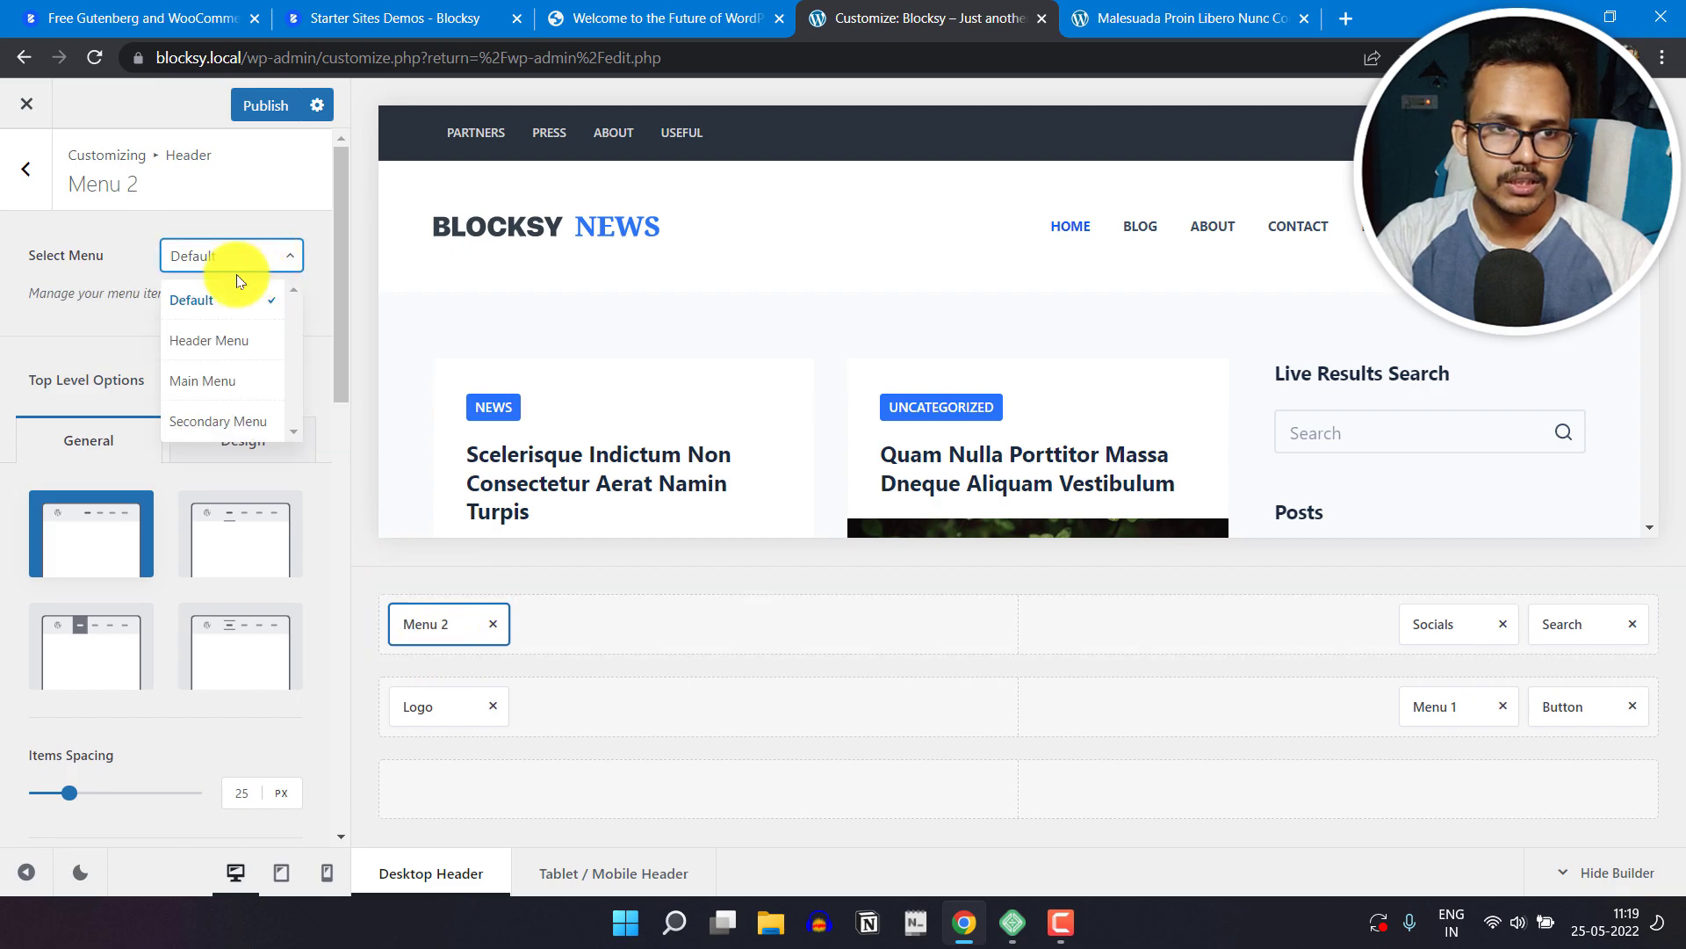
click(133, 244)
click(29, 199)
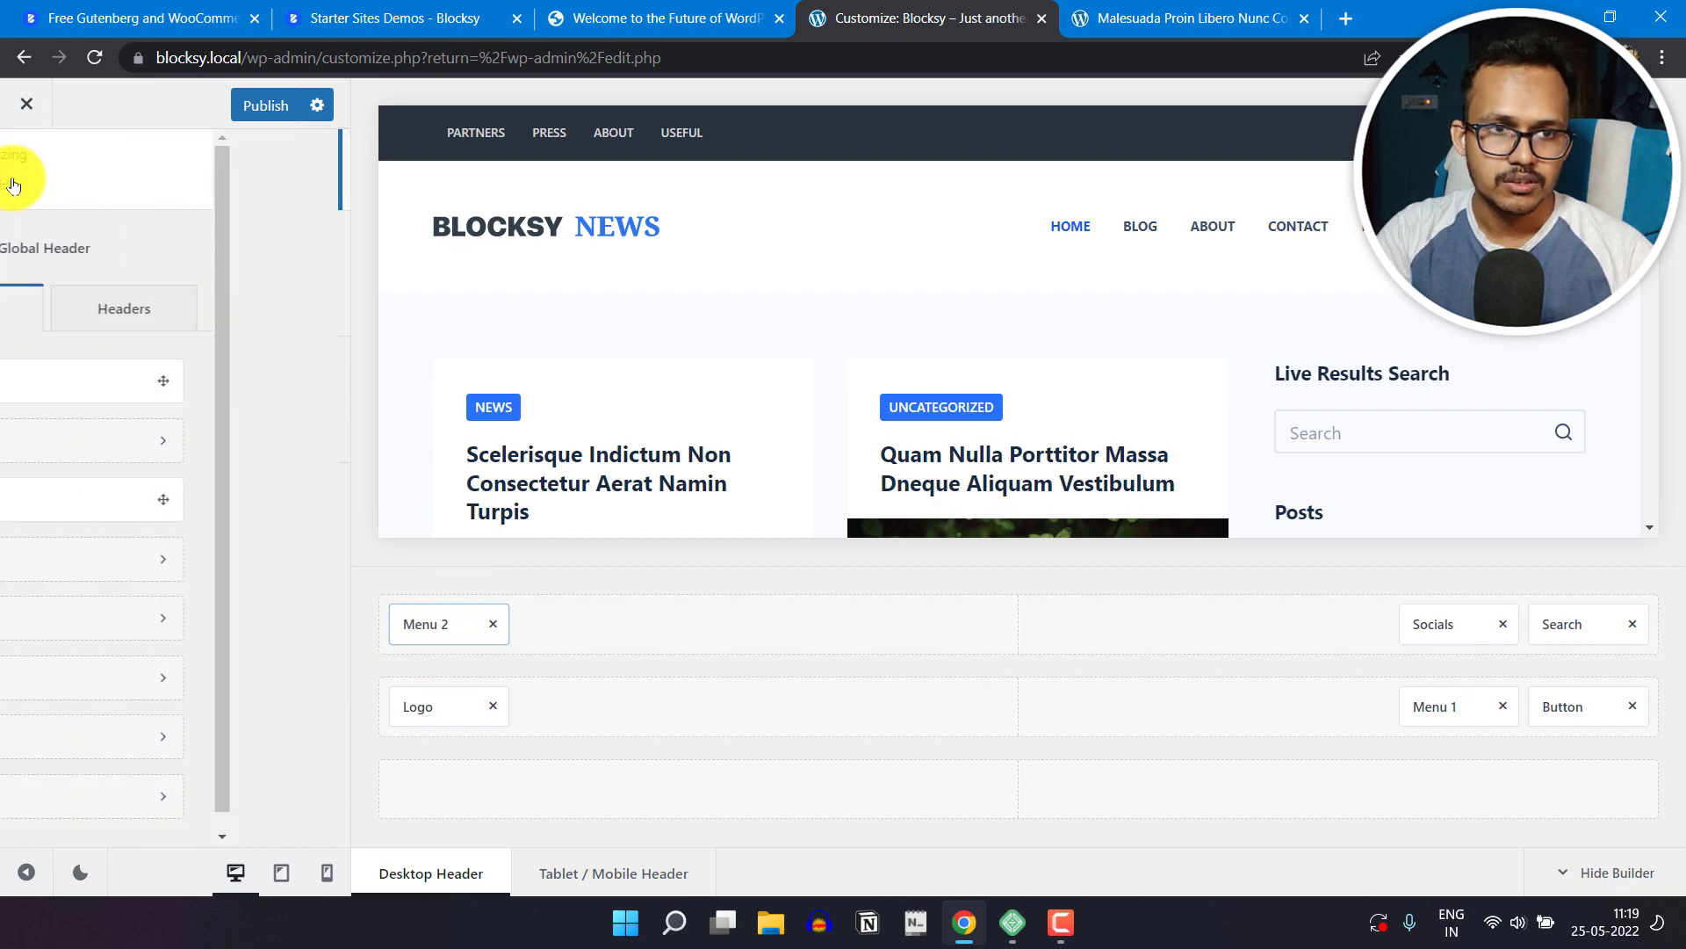
Step: Leave the header settings, open the Main Menu for editing in the site's menu settings and review its items
click(32, 197)
scroll(166, 703, down, 5)
scroll(165, 691, down, 4)
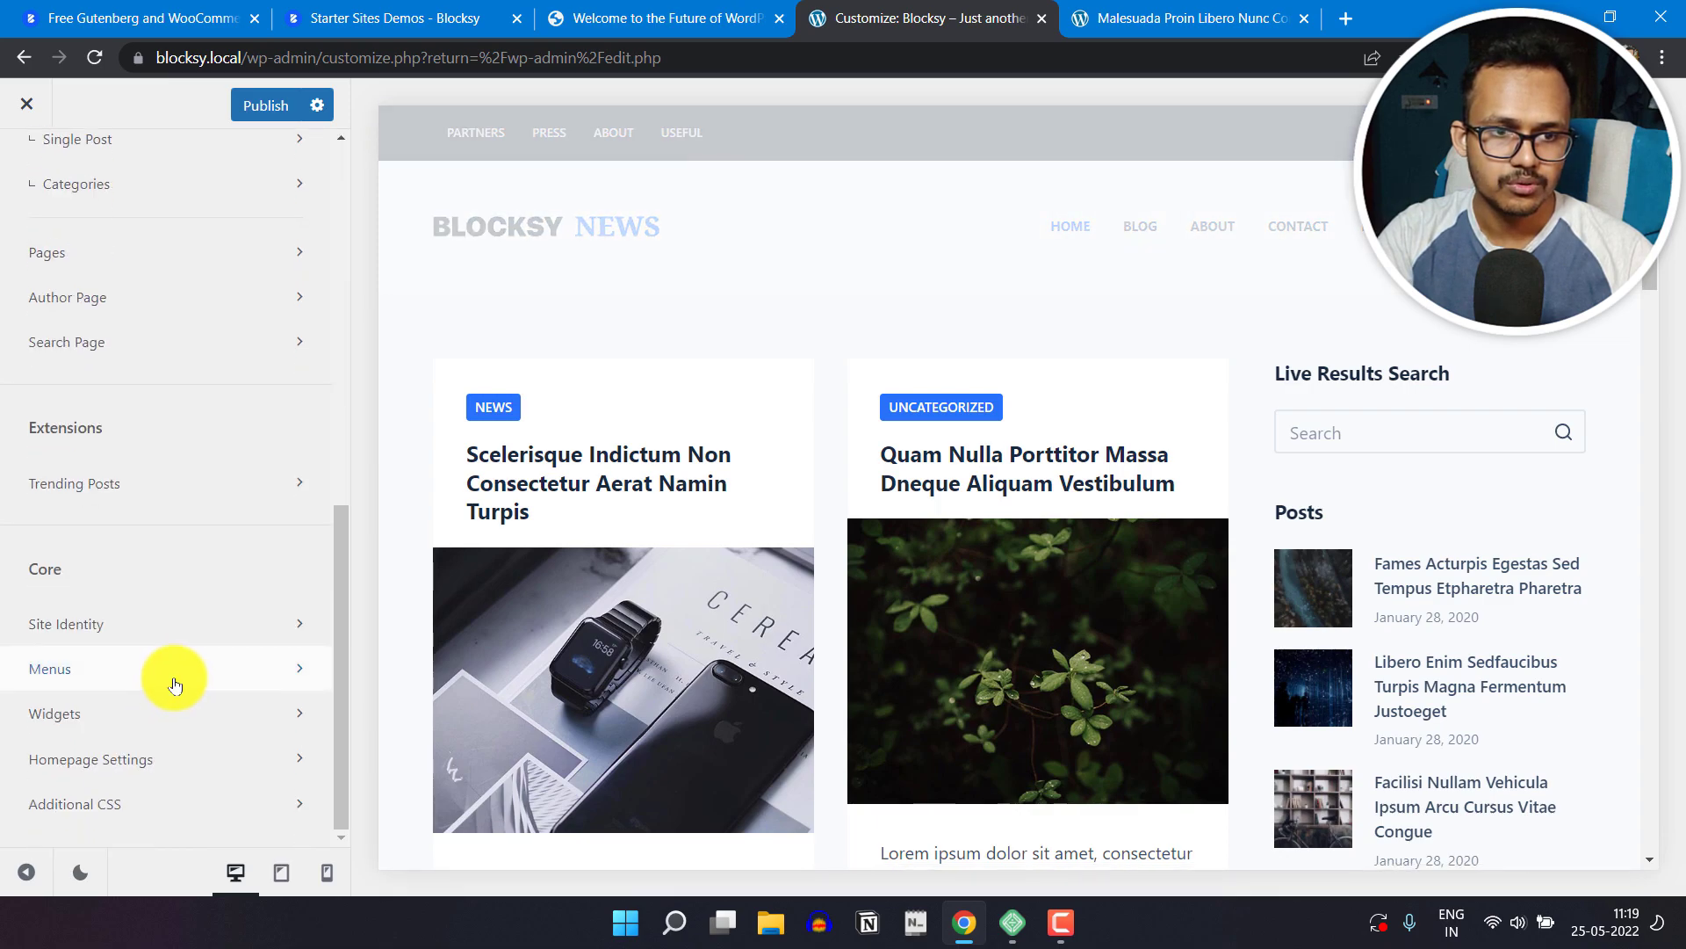
click(175, 681)
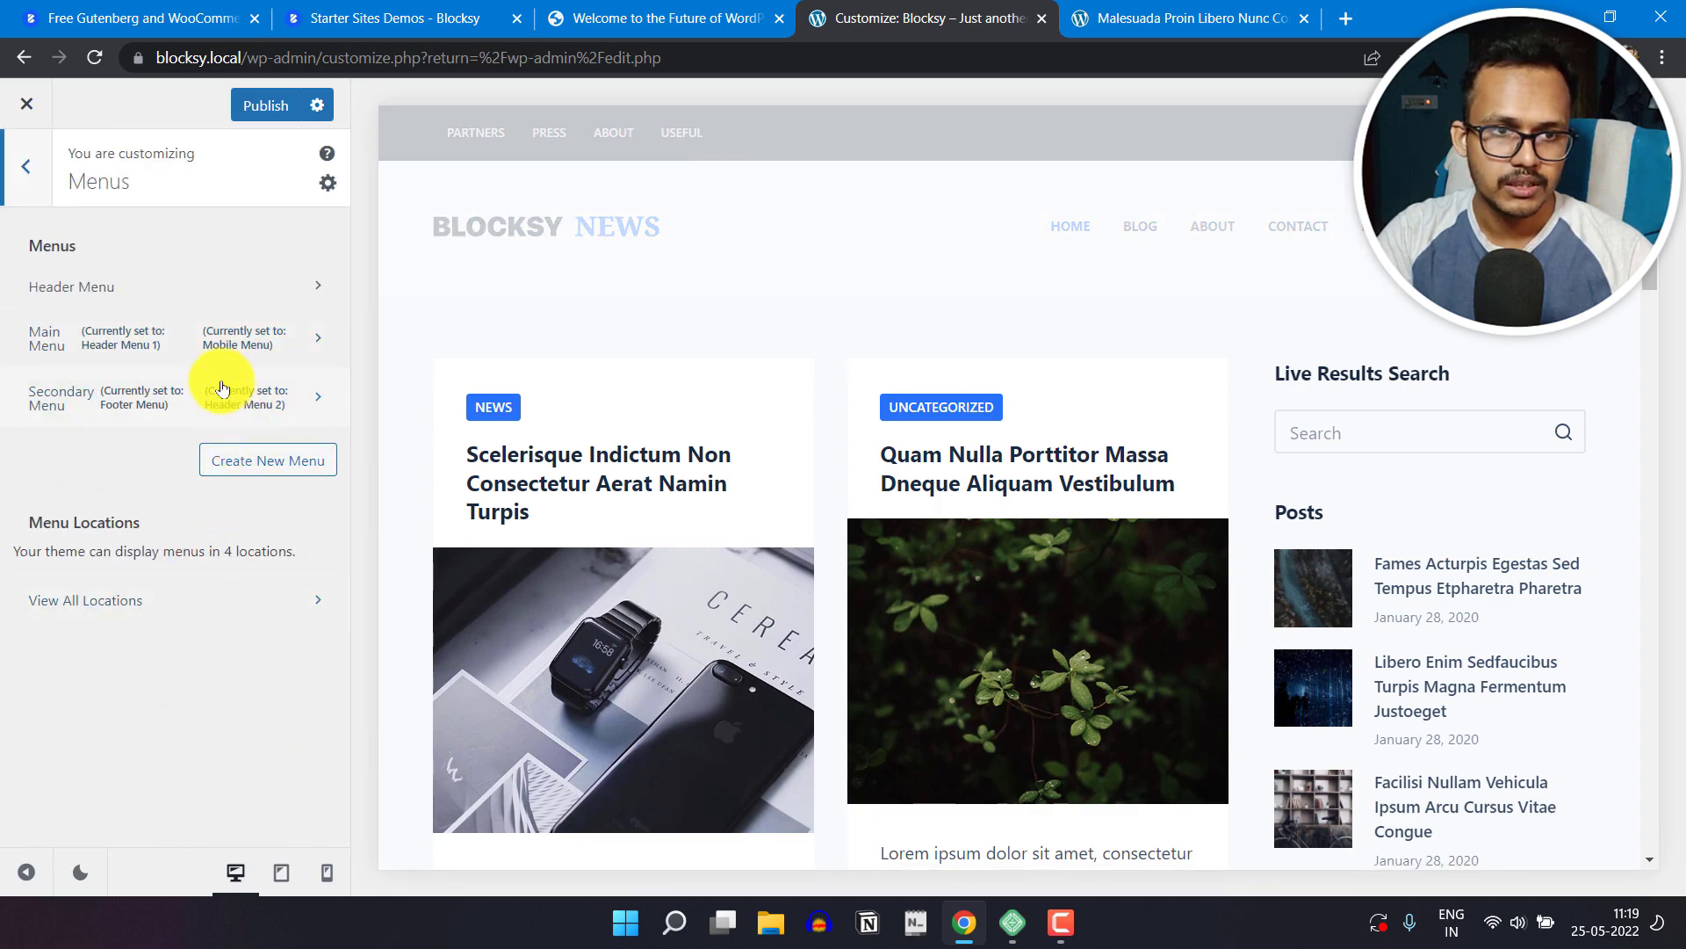
click(316, 339)
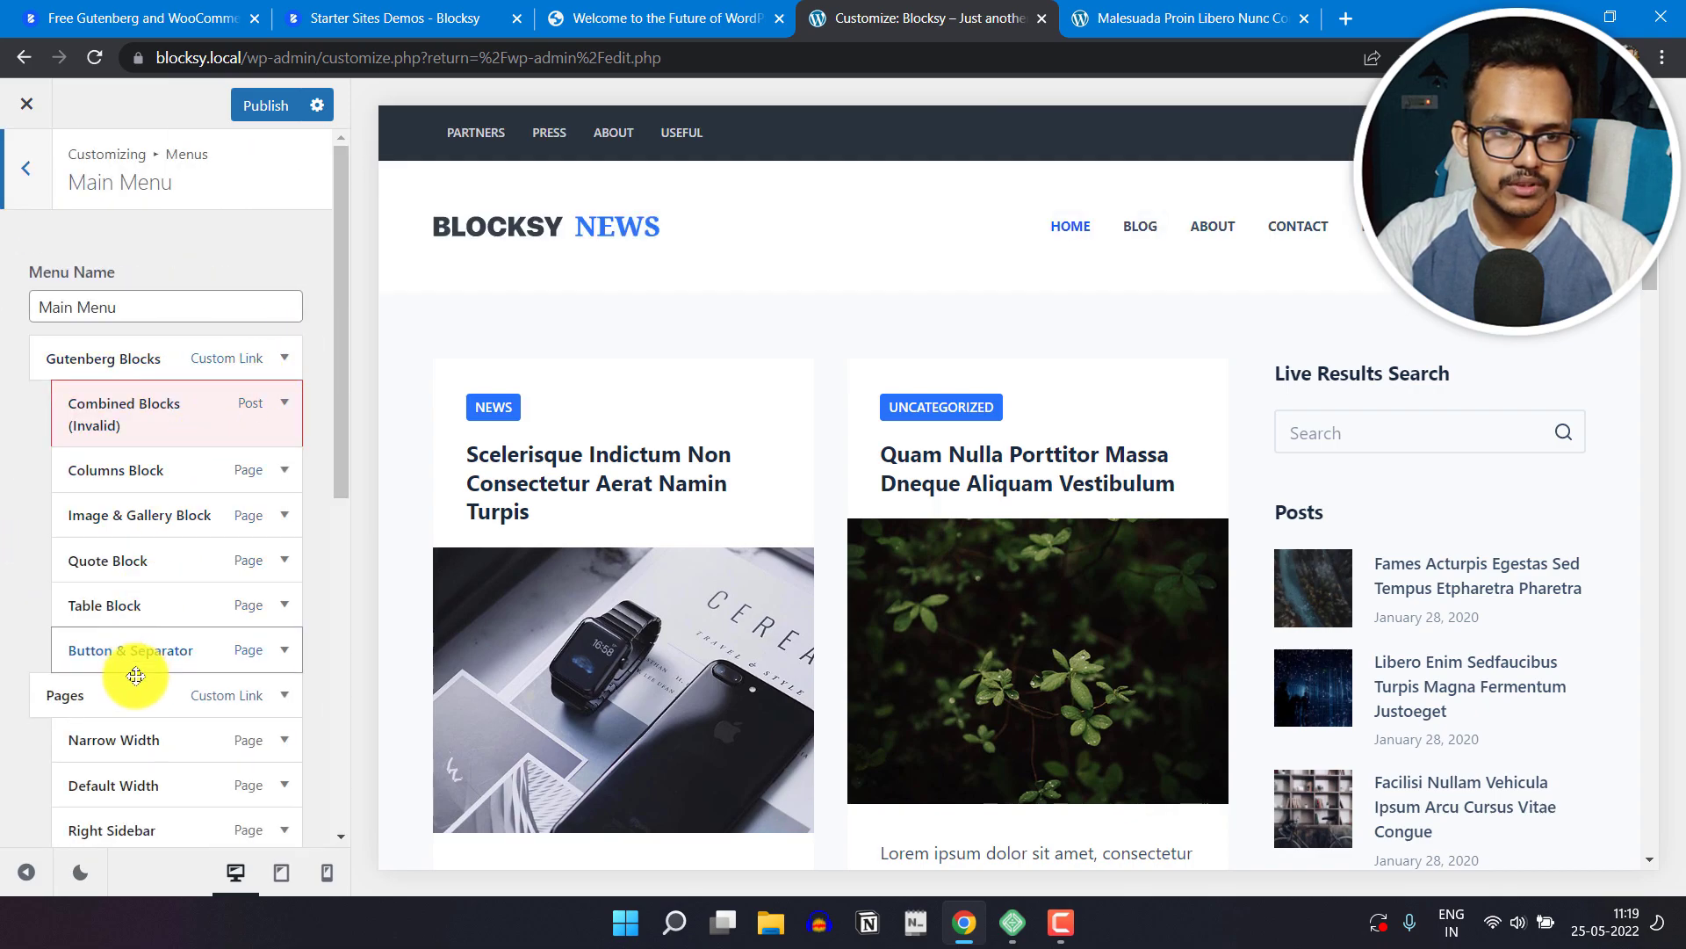
scroll(141, 690, down, 4)
scroll(172, 657, up, 4)
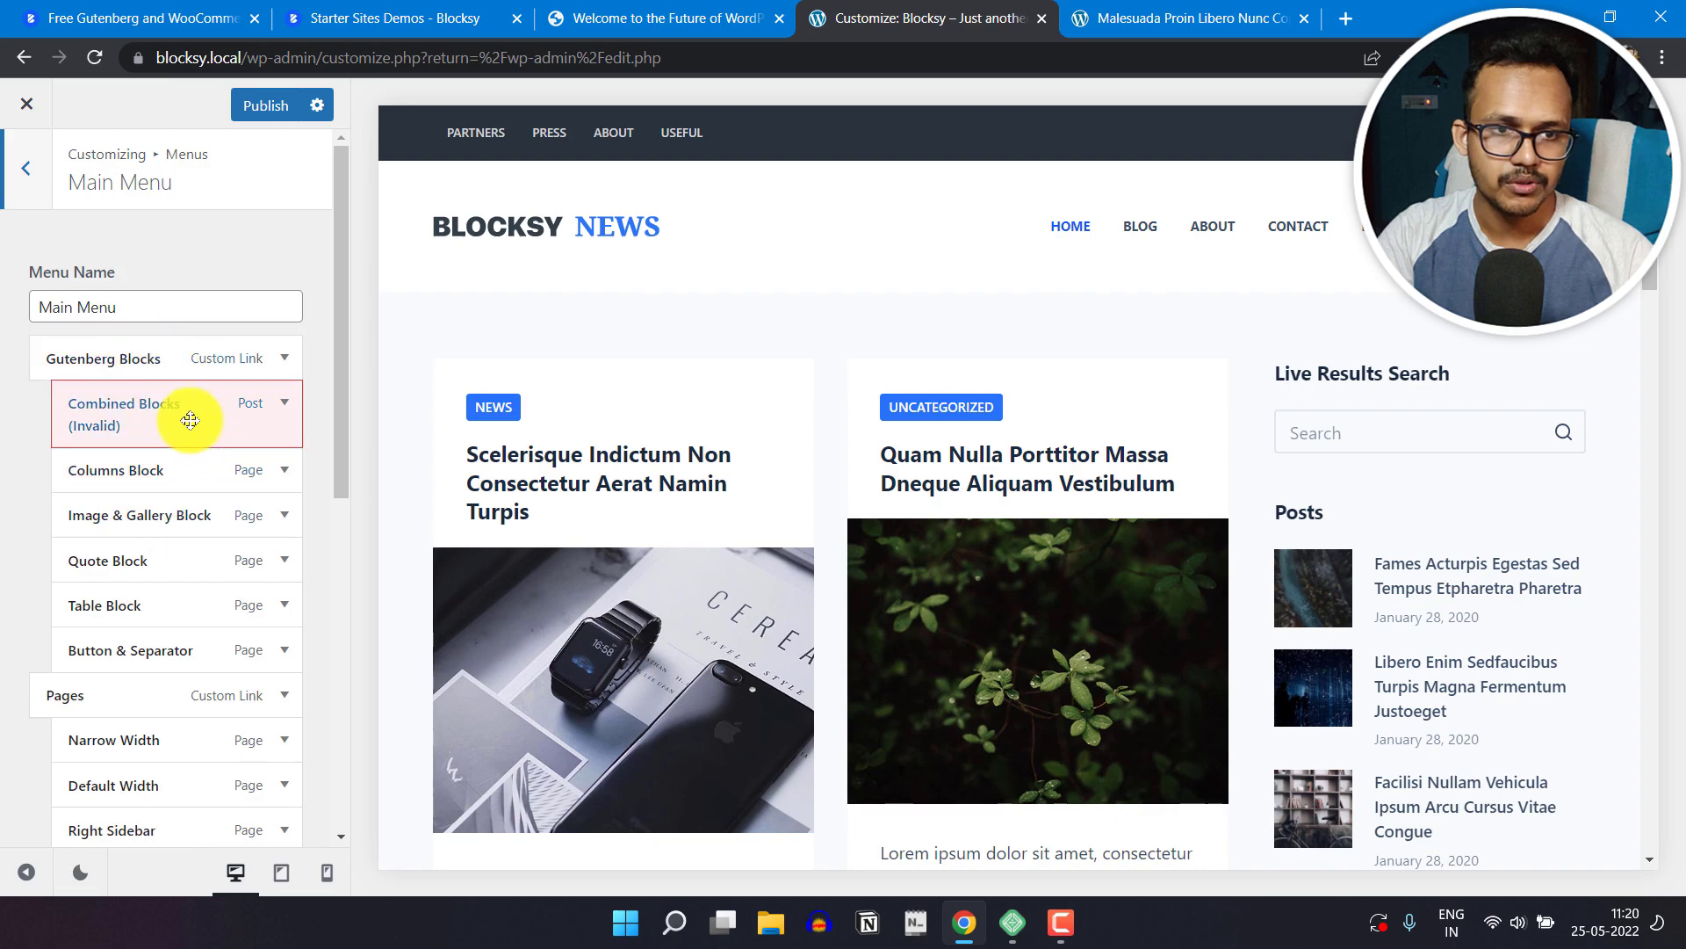
Step: Remove the Columns Block and Image & Gallery Block items from the Main Menu
click(271, 471)
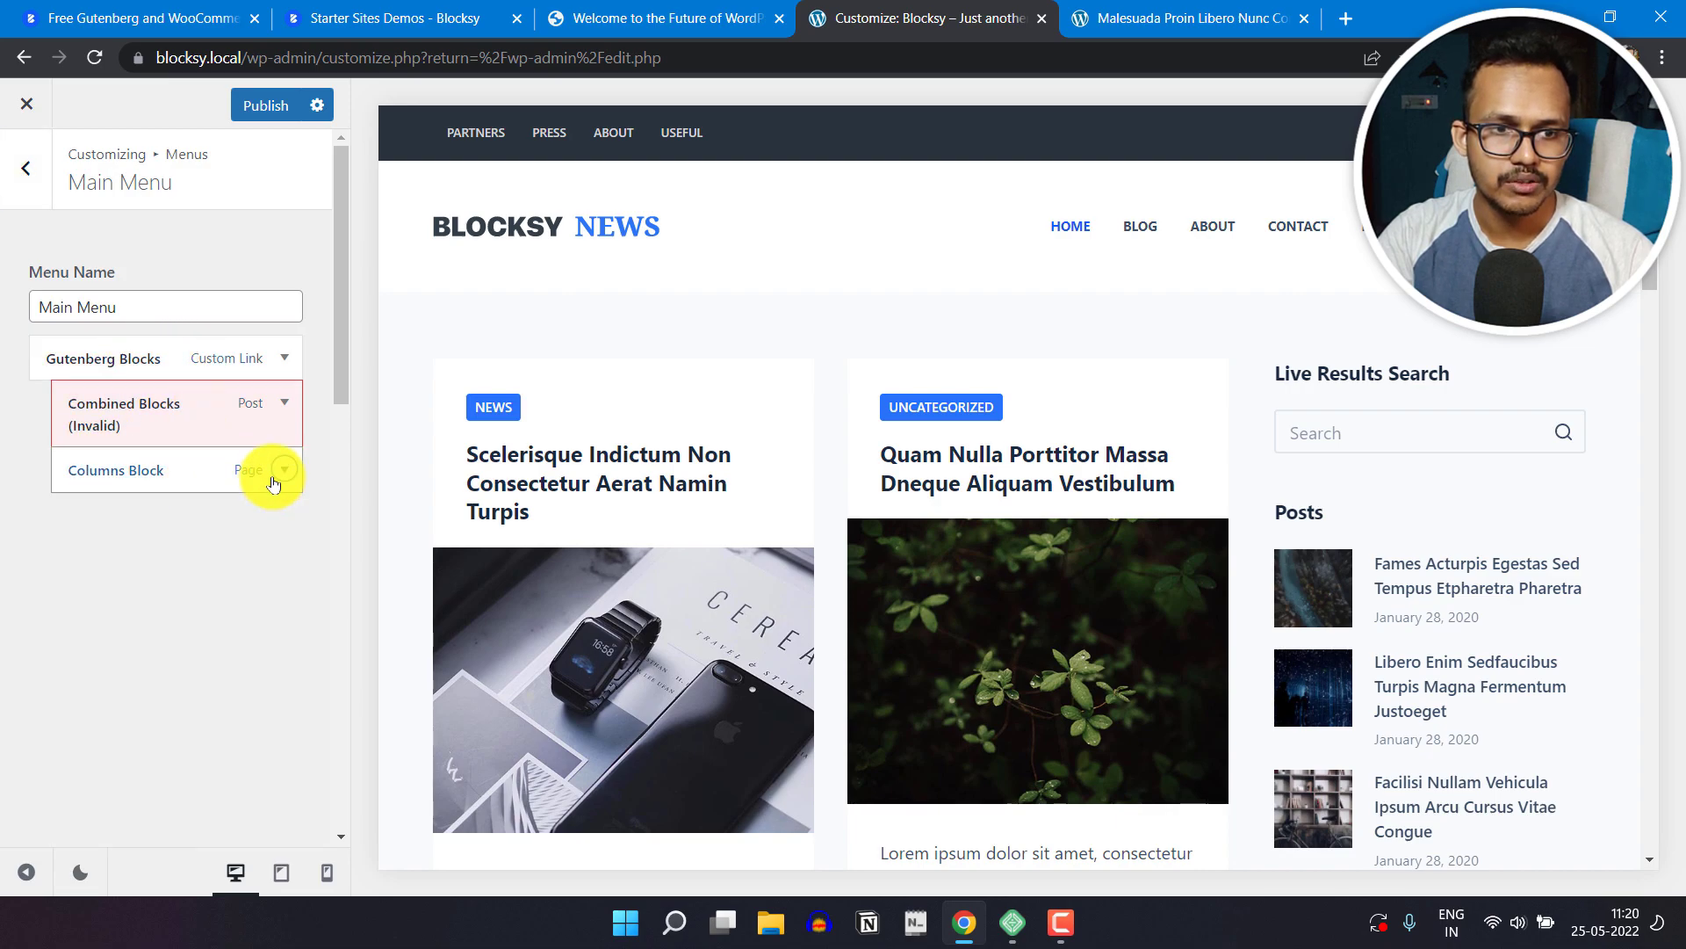
scroll(187, 597, down, 4)
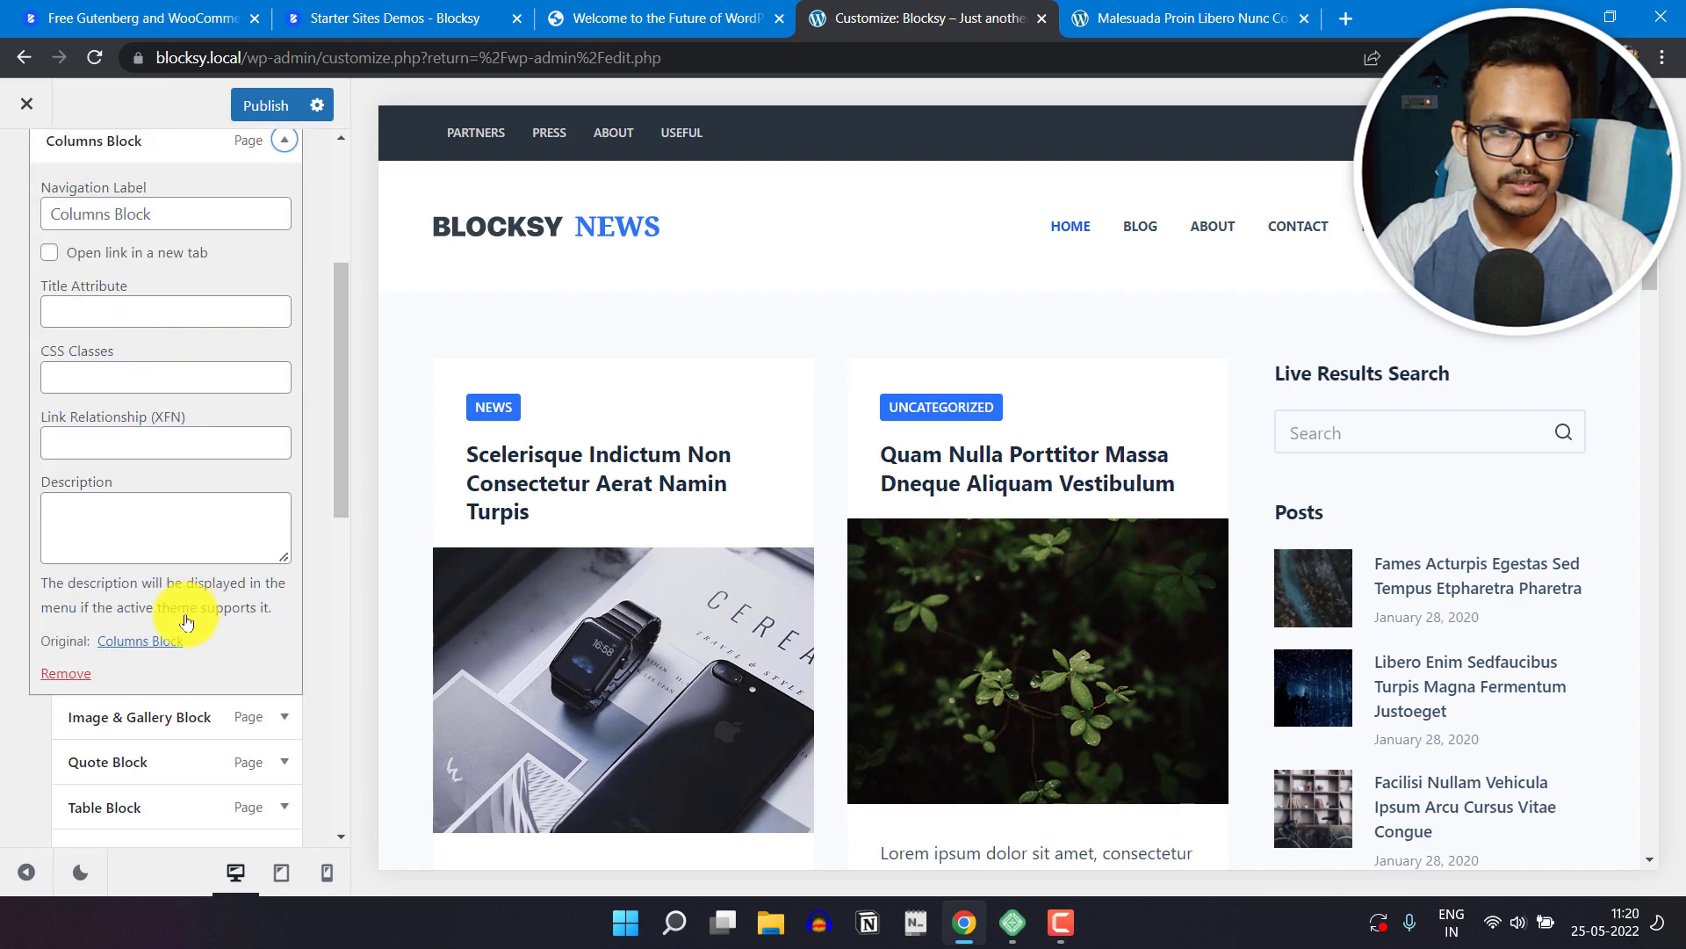
click(68, 674)
click(282, 470)
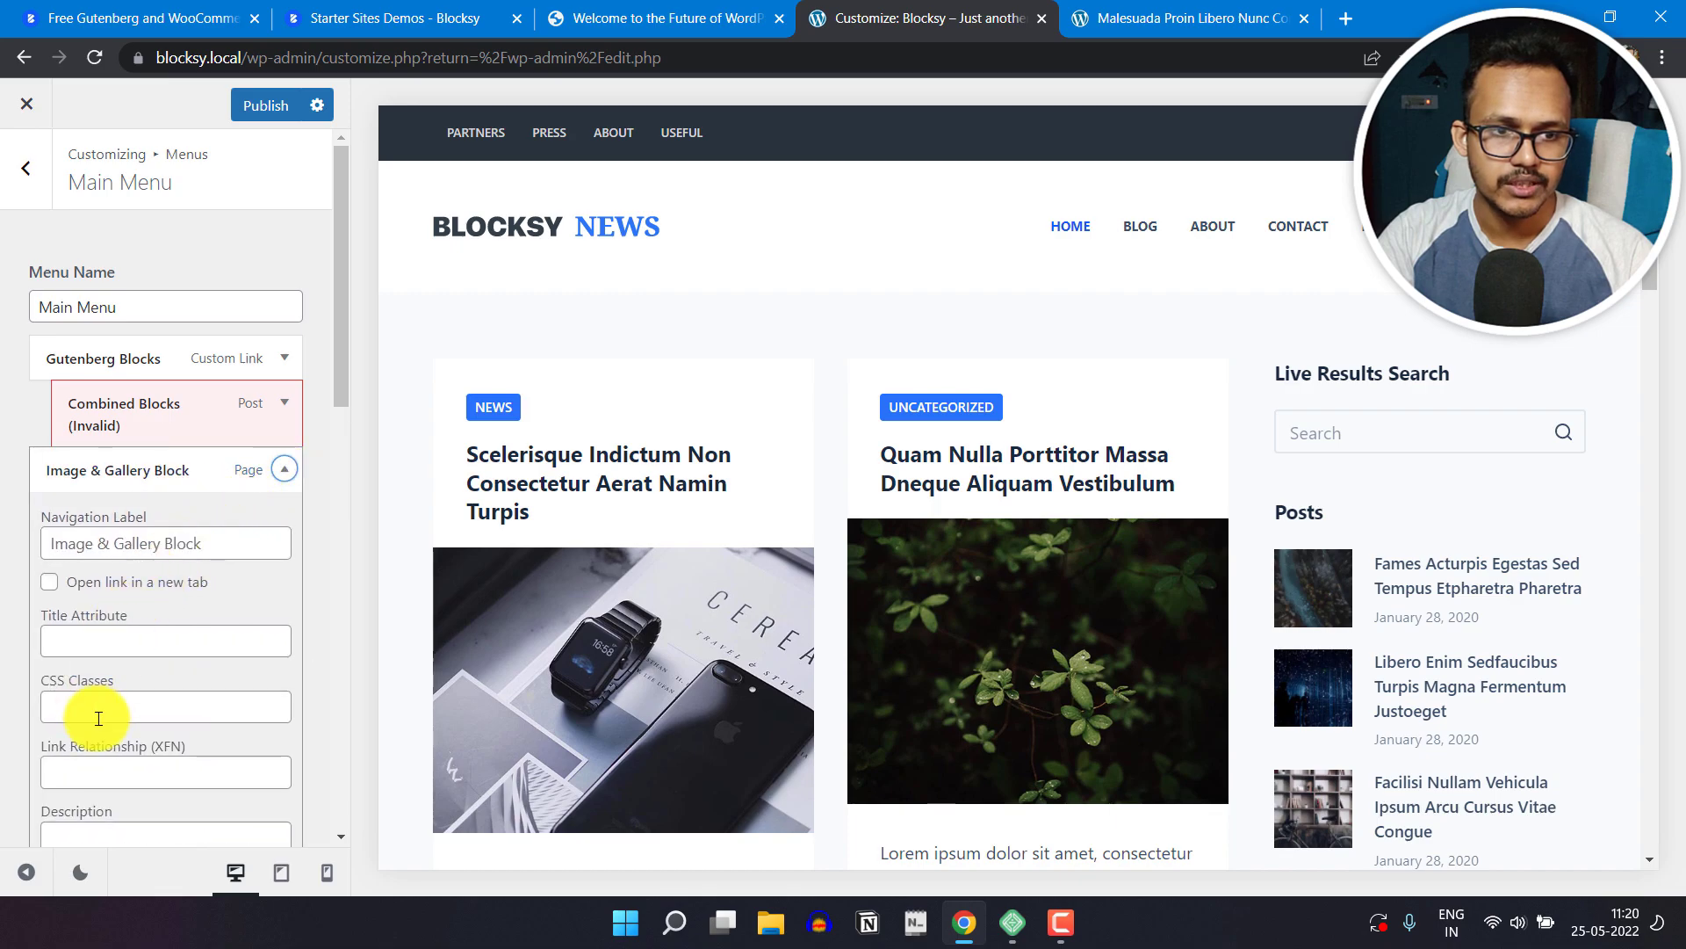
scroll(99, 719, down, 5)
click(68, 565)
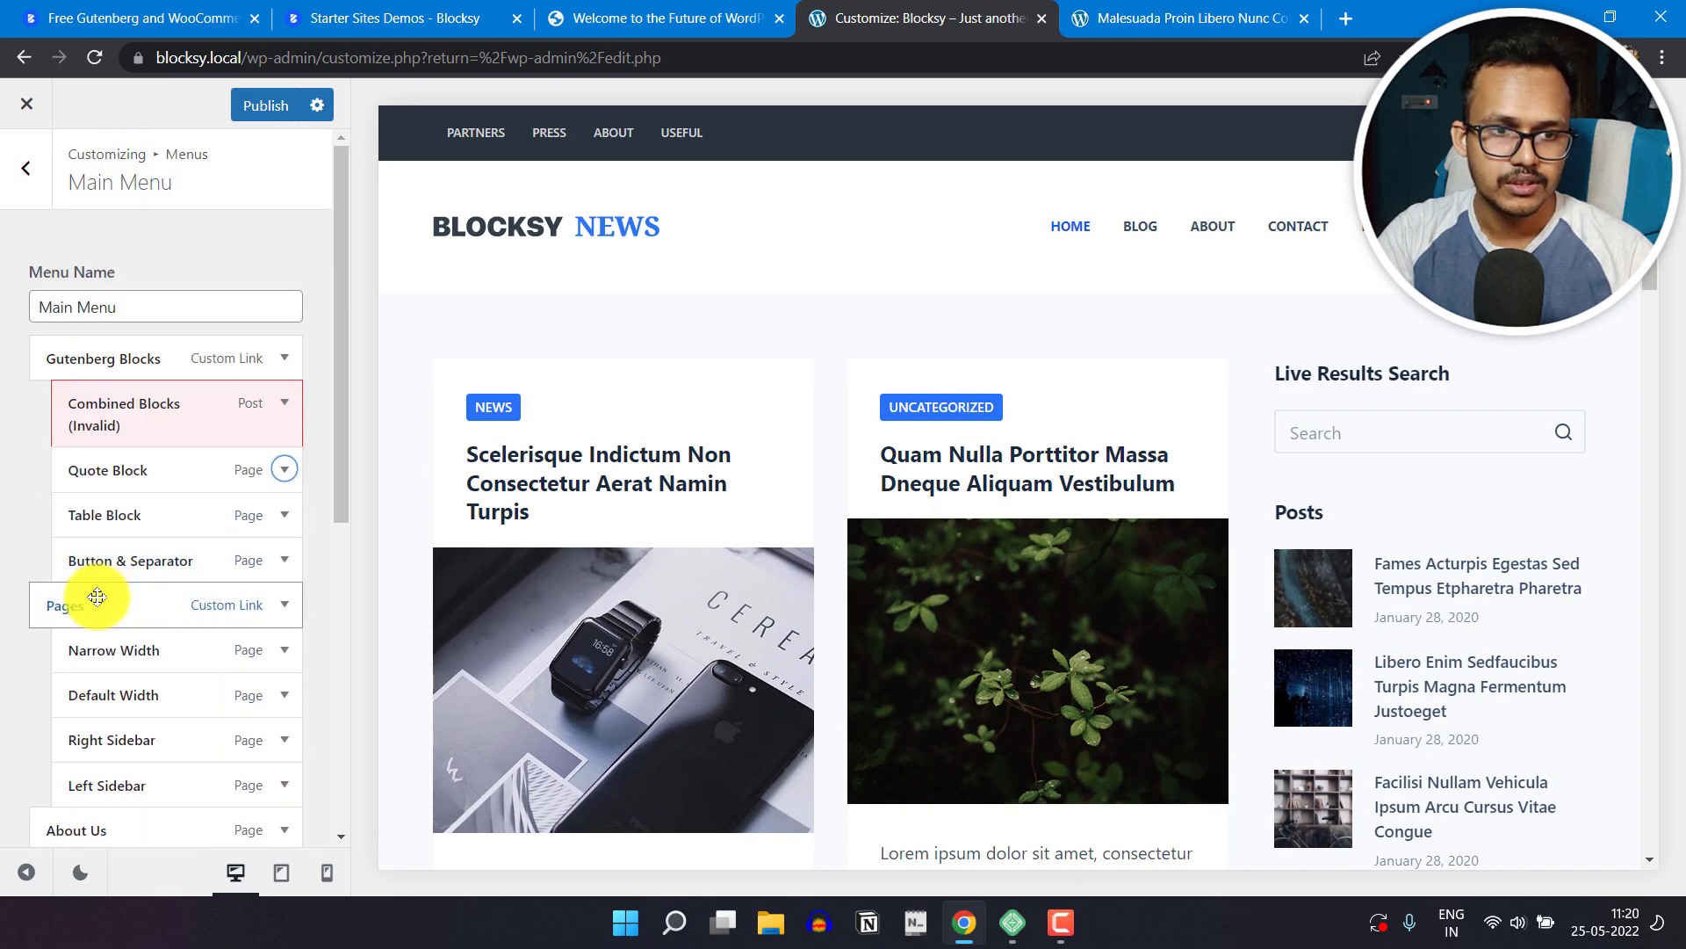
Step: Remove Left Sidebar, Right Sidebar and all other sub-items under Gutenberg Blocks and Pages from the Main Menu
scroll(97, 597, down, 4)
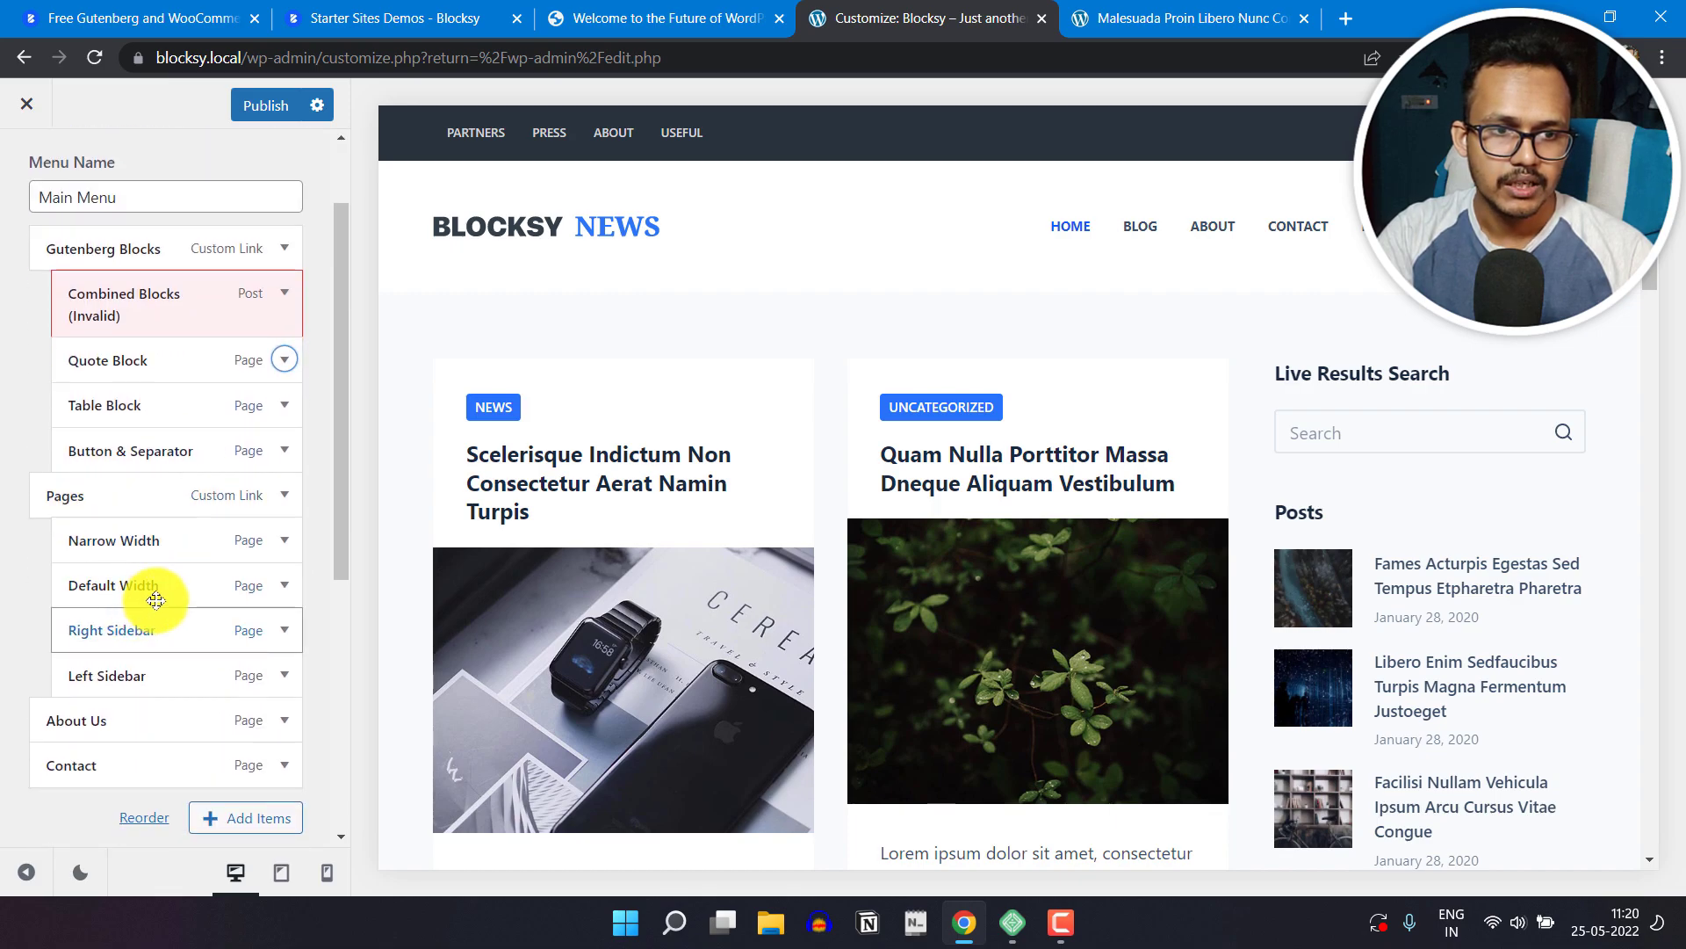
click(283, 455)
scroll(102, 700, down, 5)
click(67, 552)
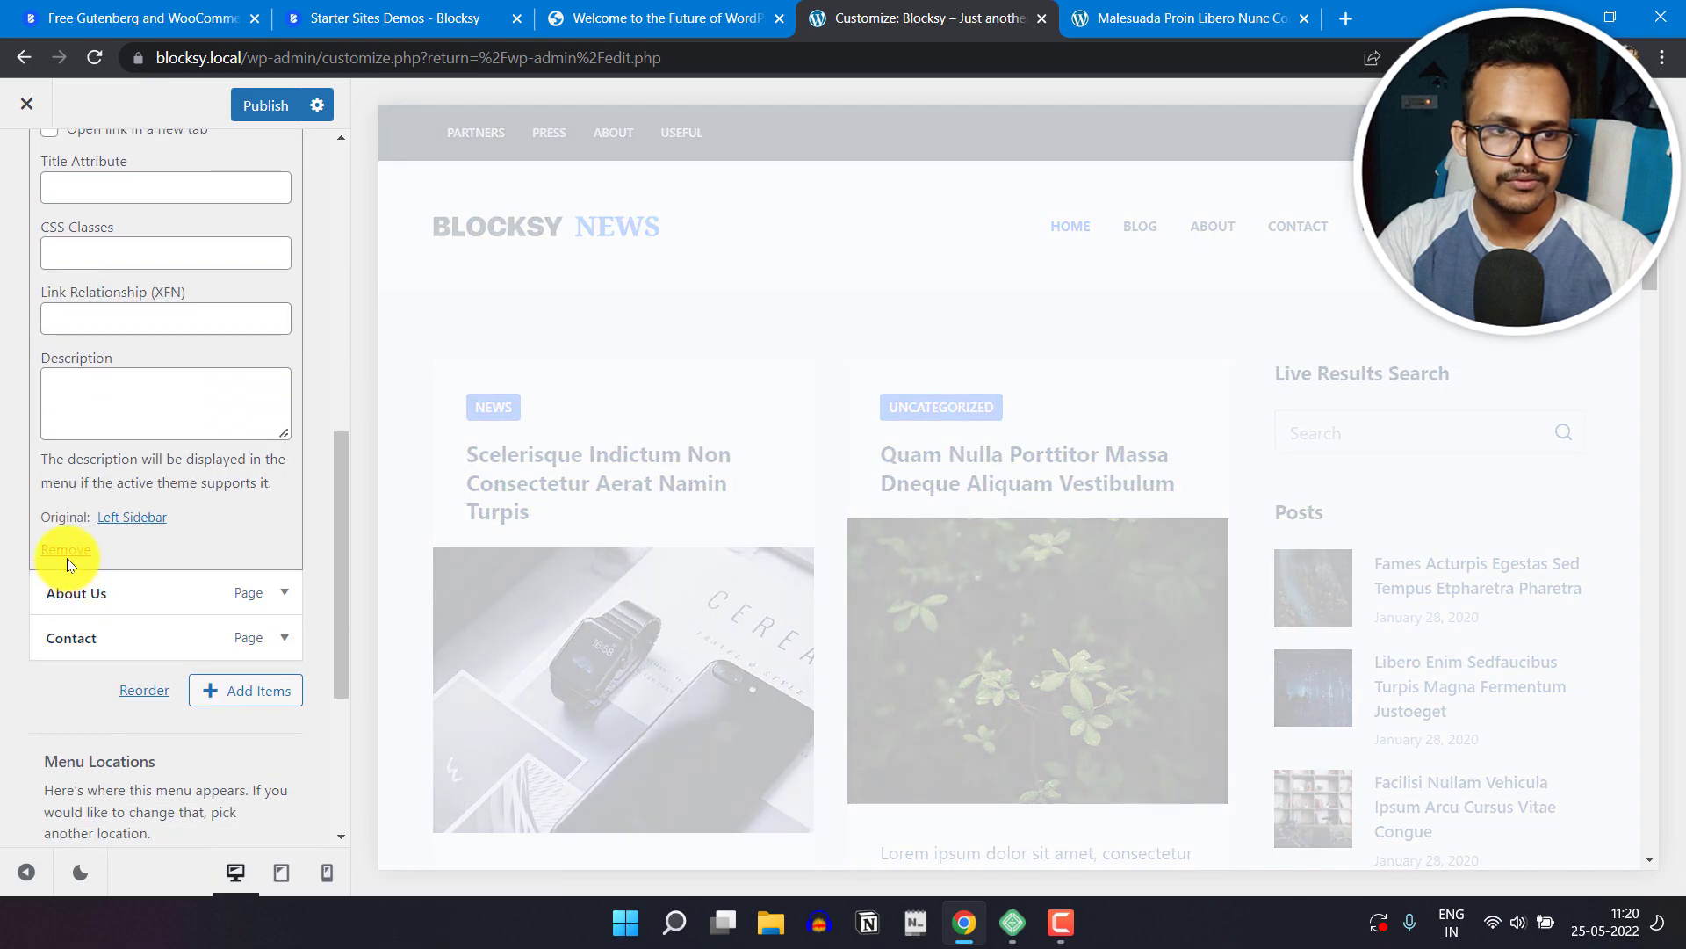
click(163, 541)
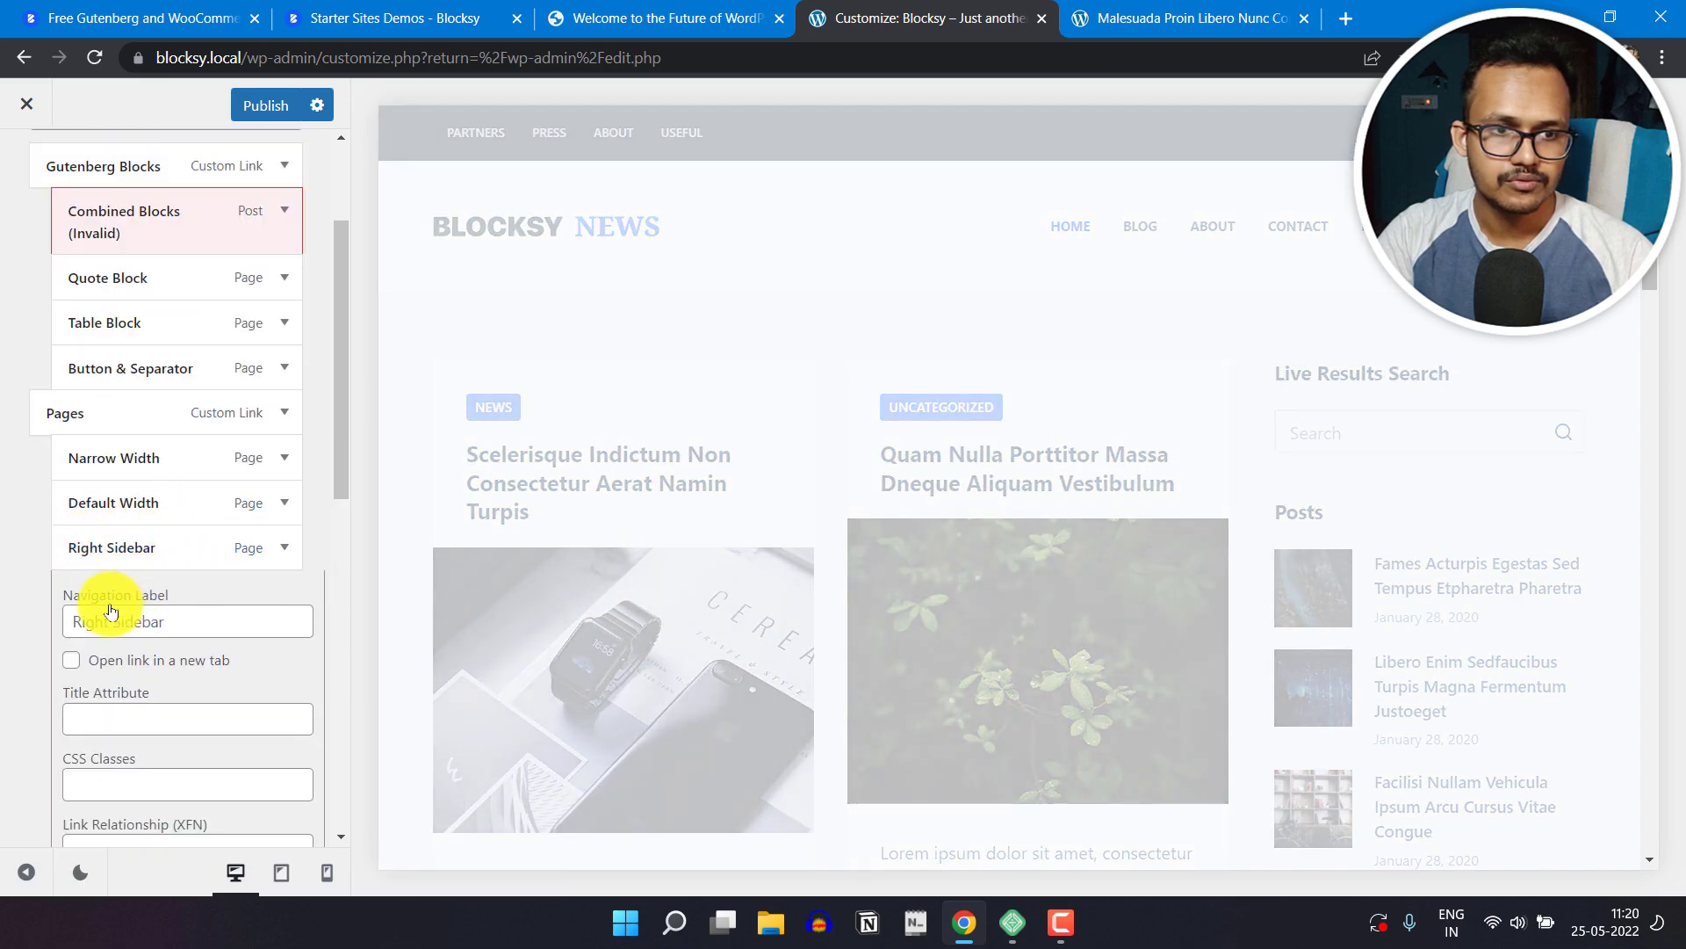
scroll(132, 708, down, 5)
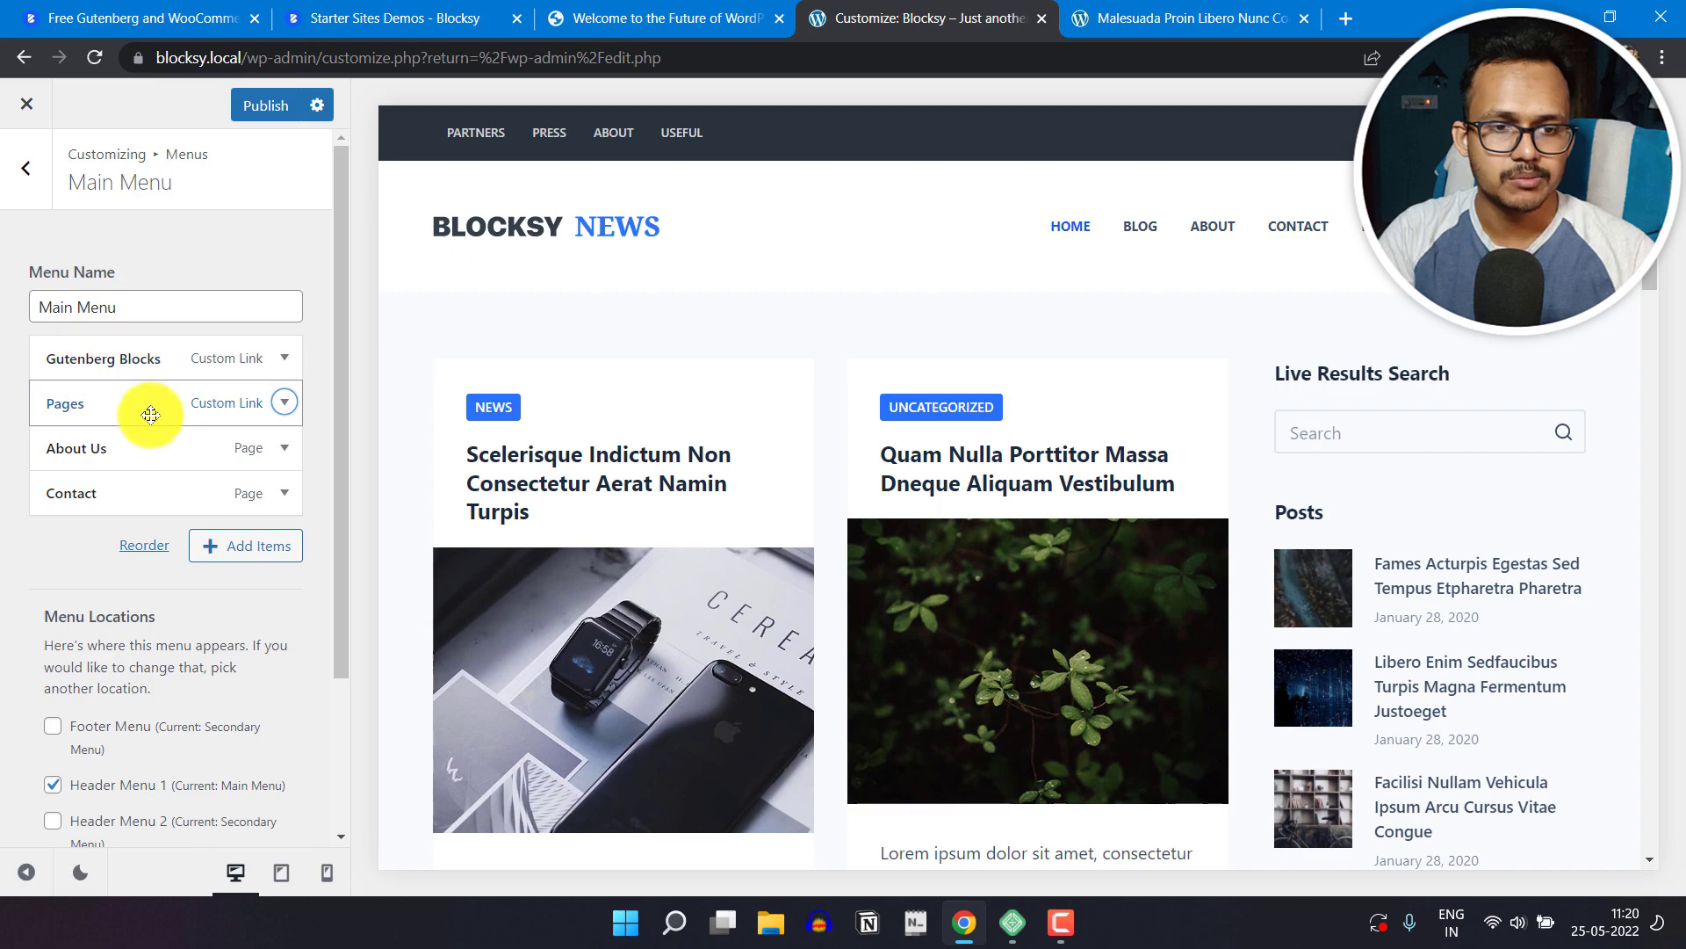
Step: Look through the pages available for the Main Menu and add a custom link with the text Newsletter and URL #
click(250, 551)
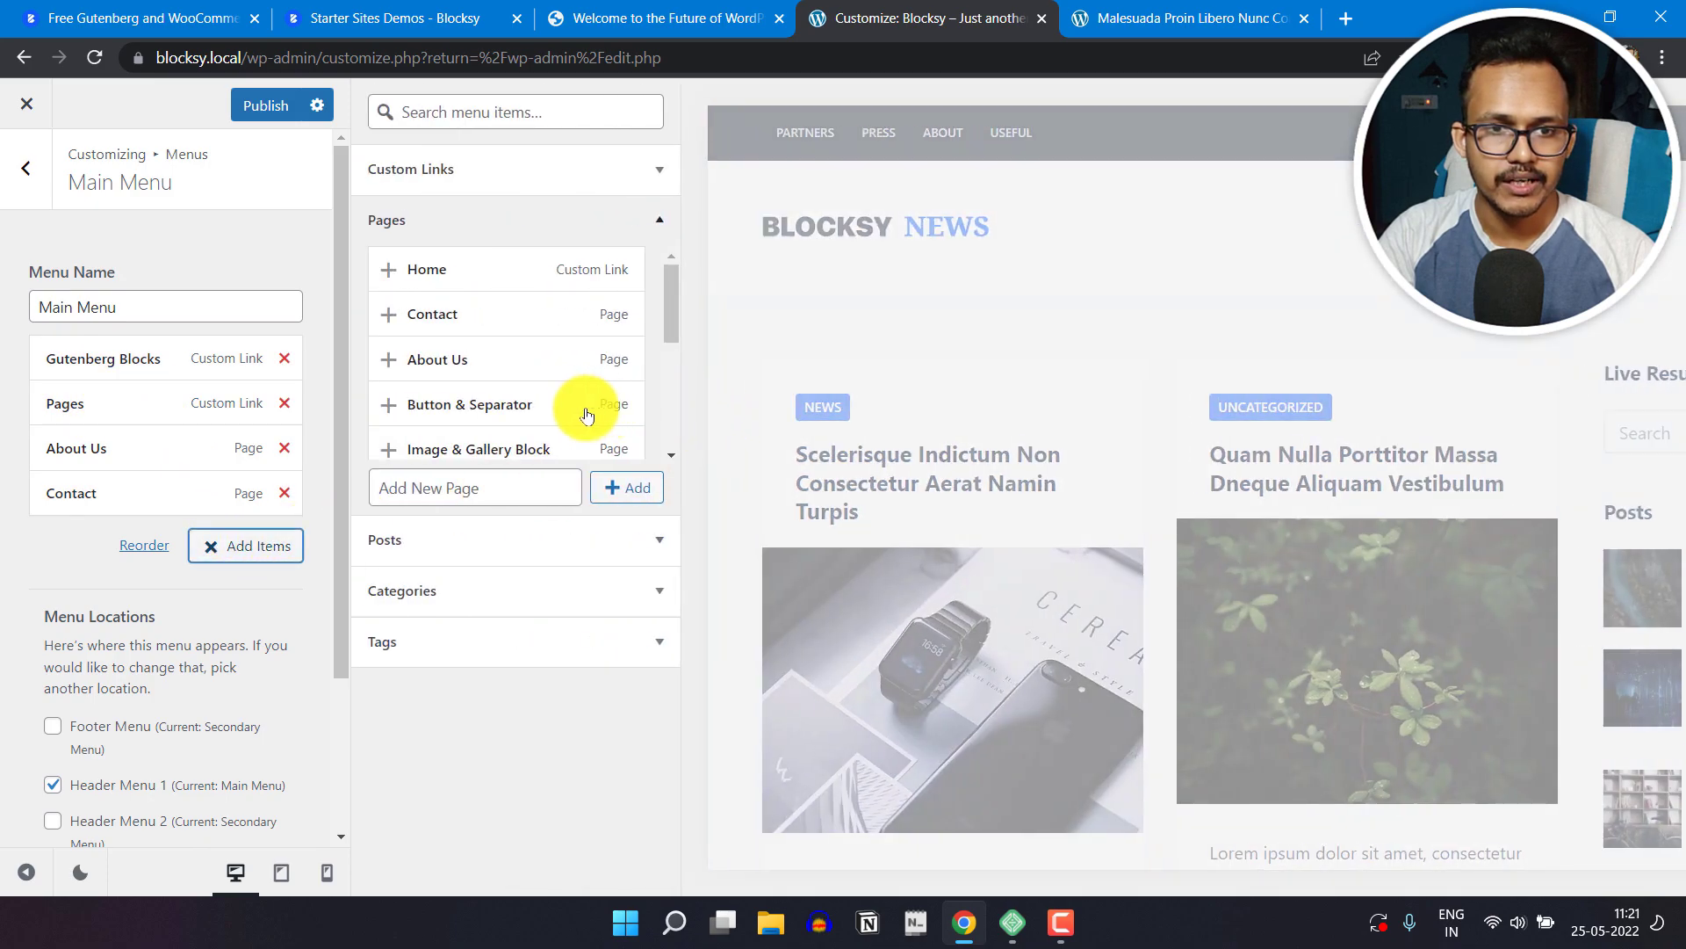
scroll(489, 360, down, 3)
scroll(475, 387, down, 2)
scroll(505, 413, up, 4)
scroll(466, 369, up, 2)
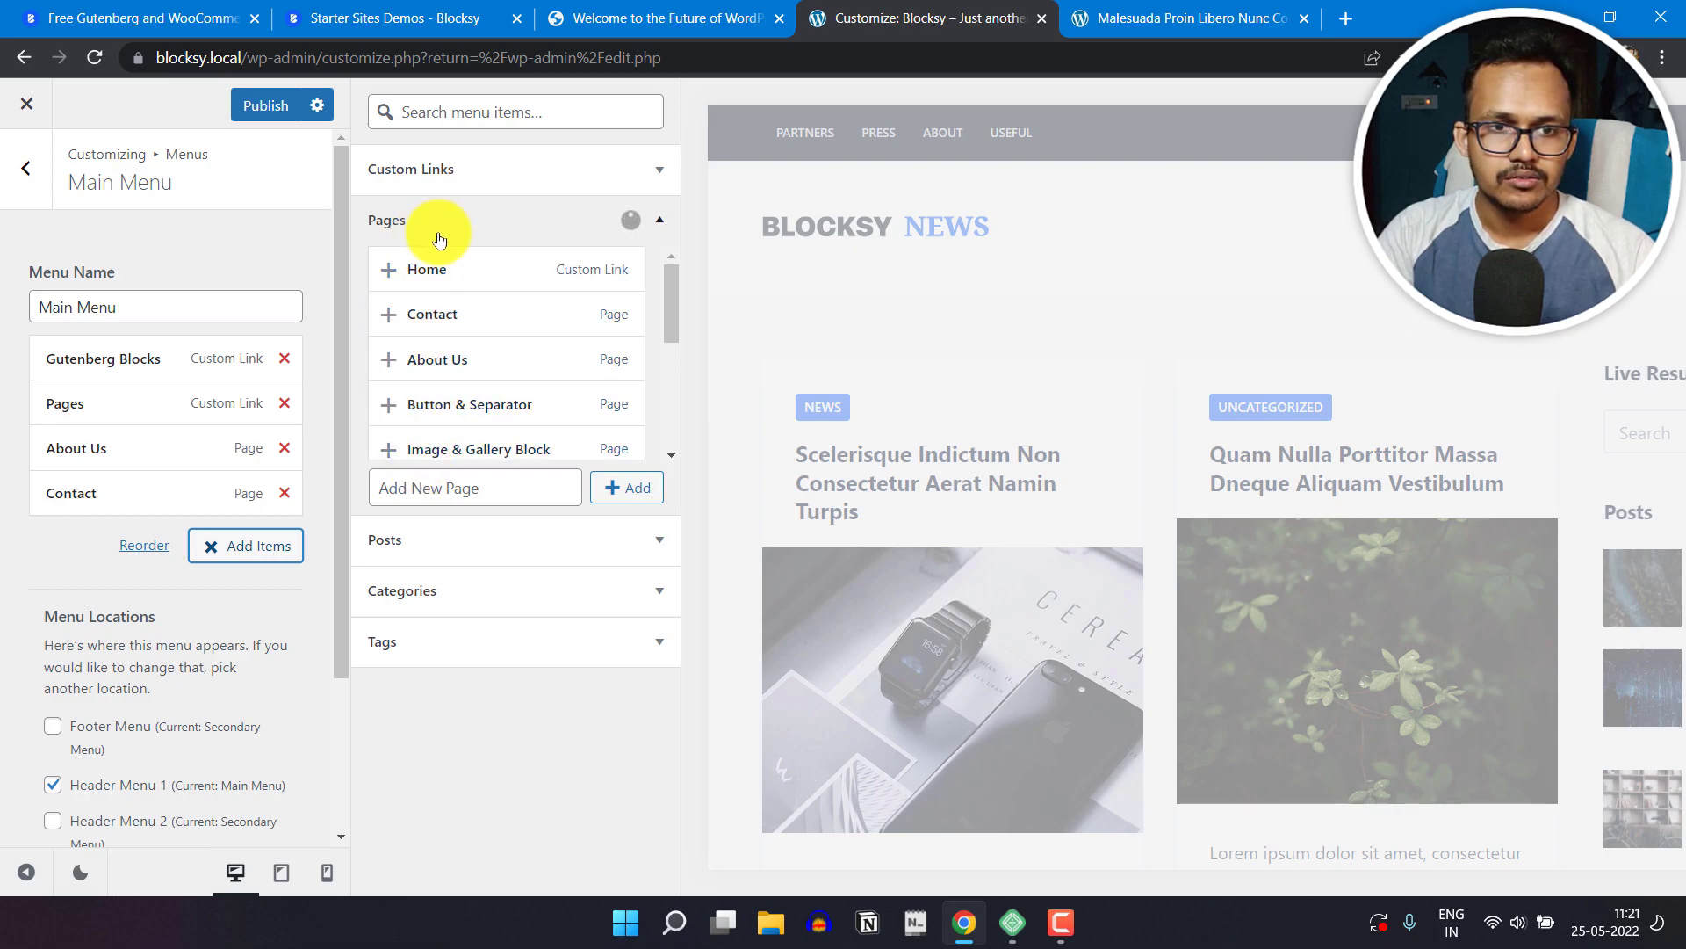
click(545, 166)
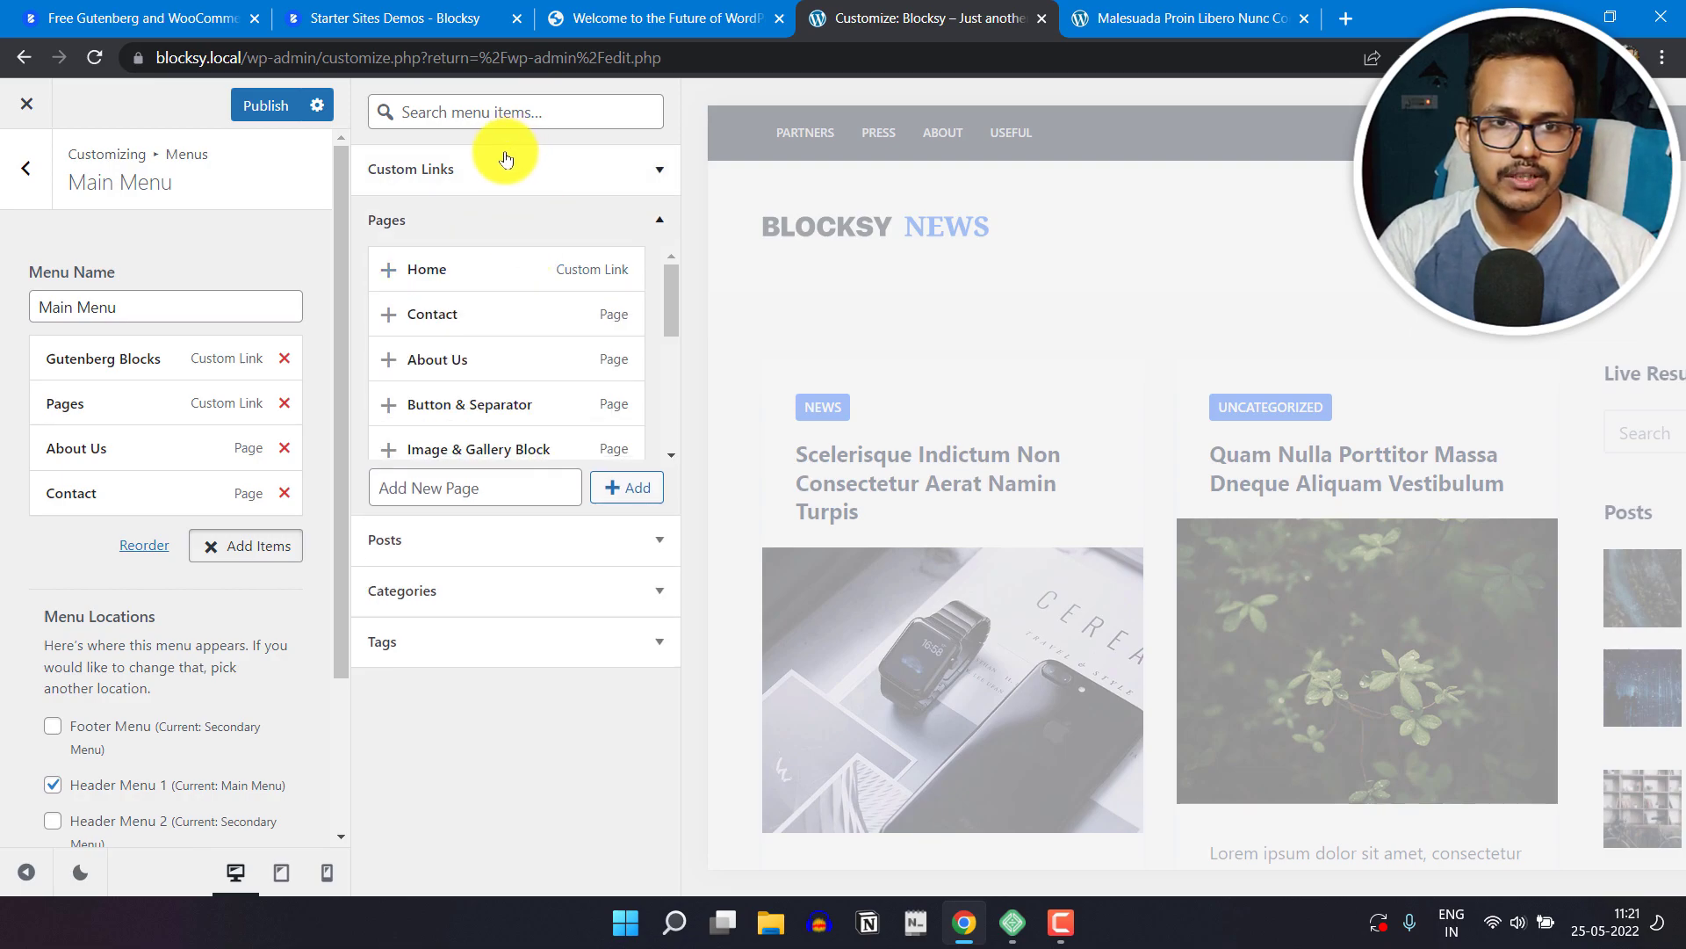
click(564, 186)
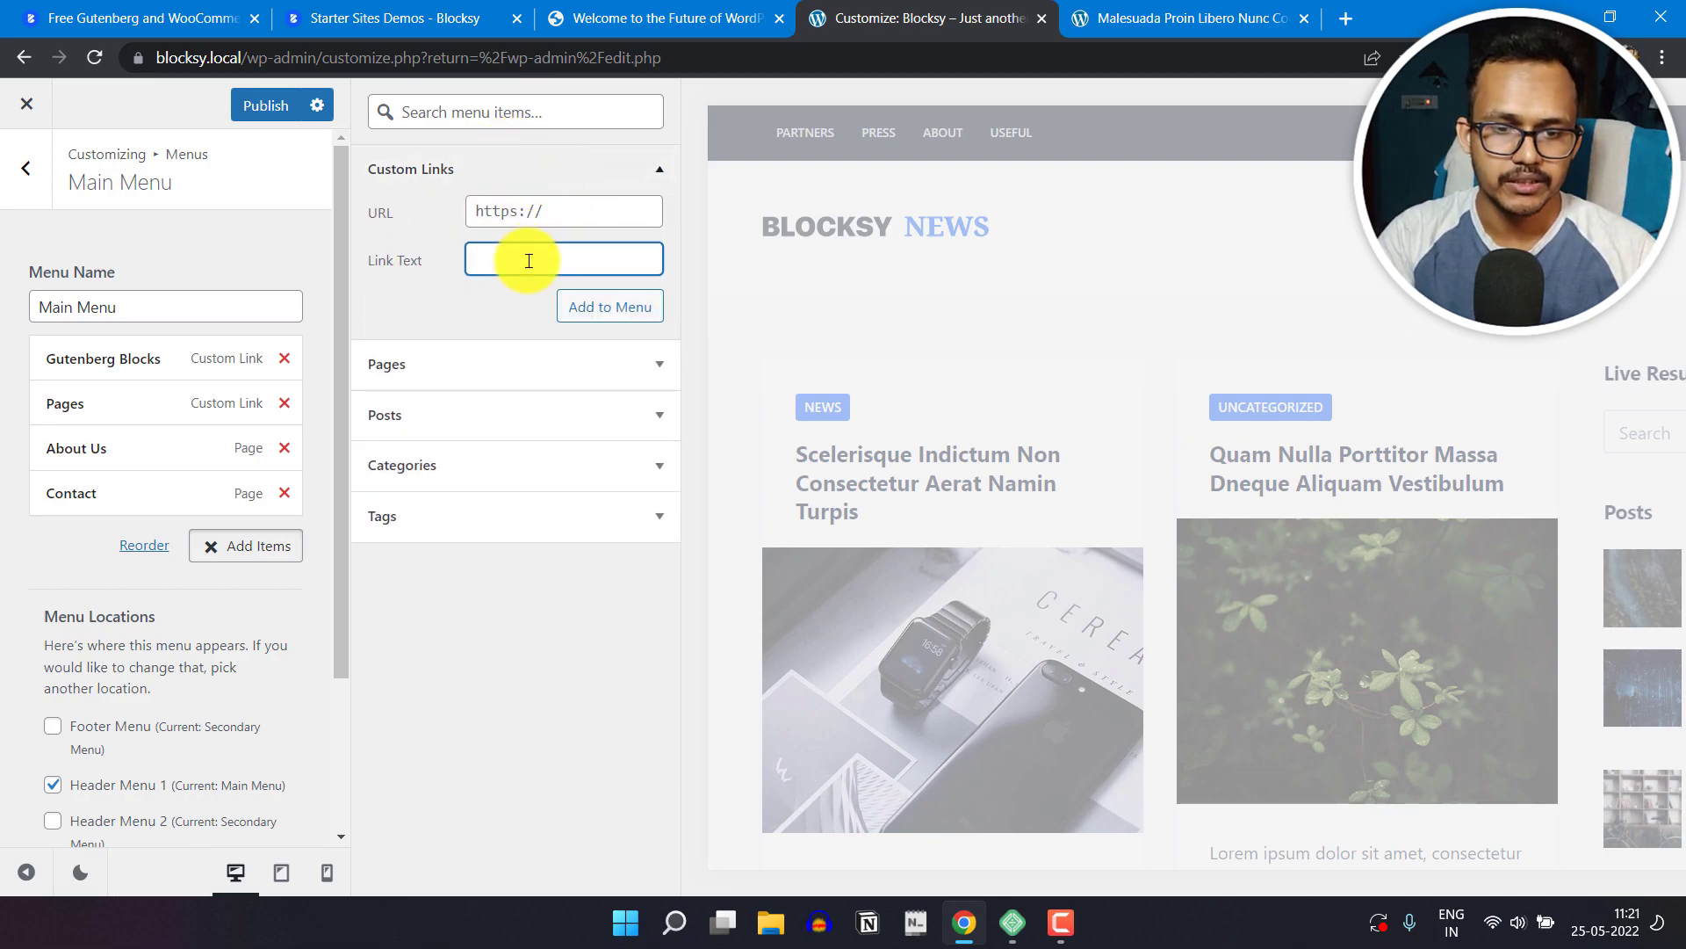
text(News)
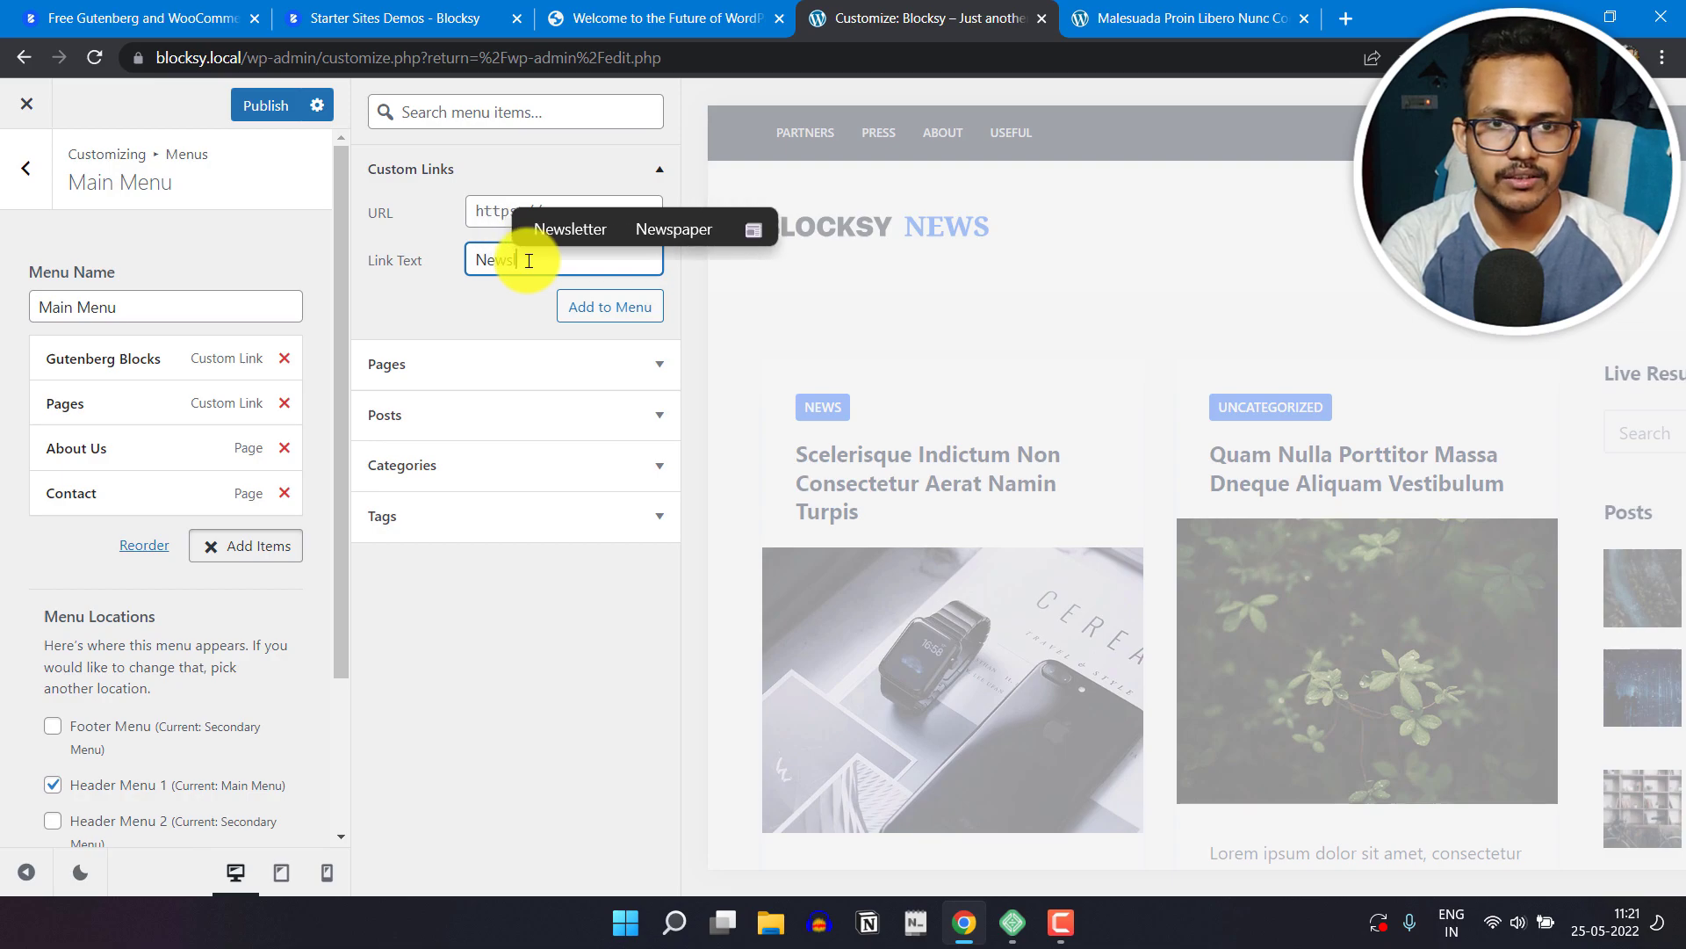
text(letter)
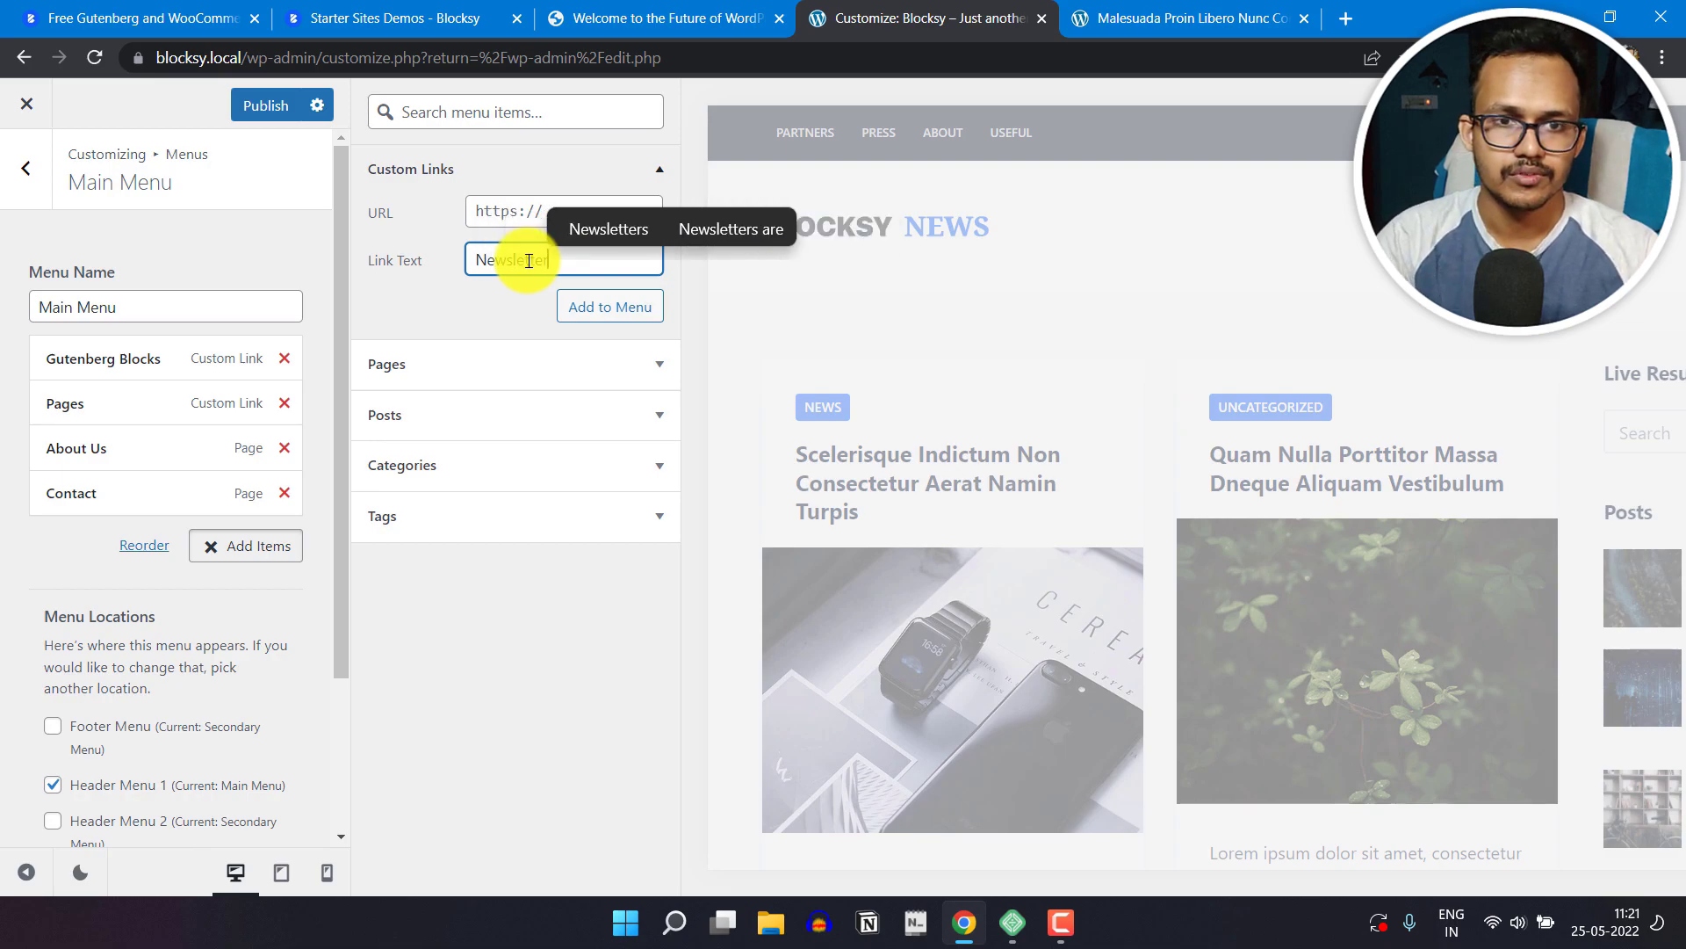
click(509, 211)
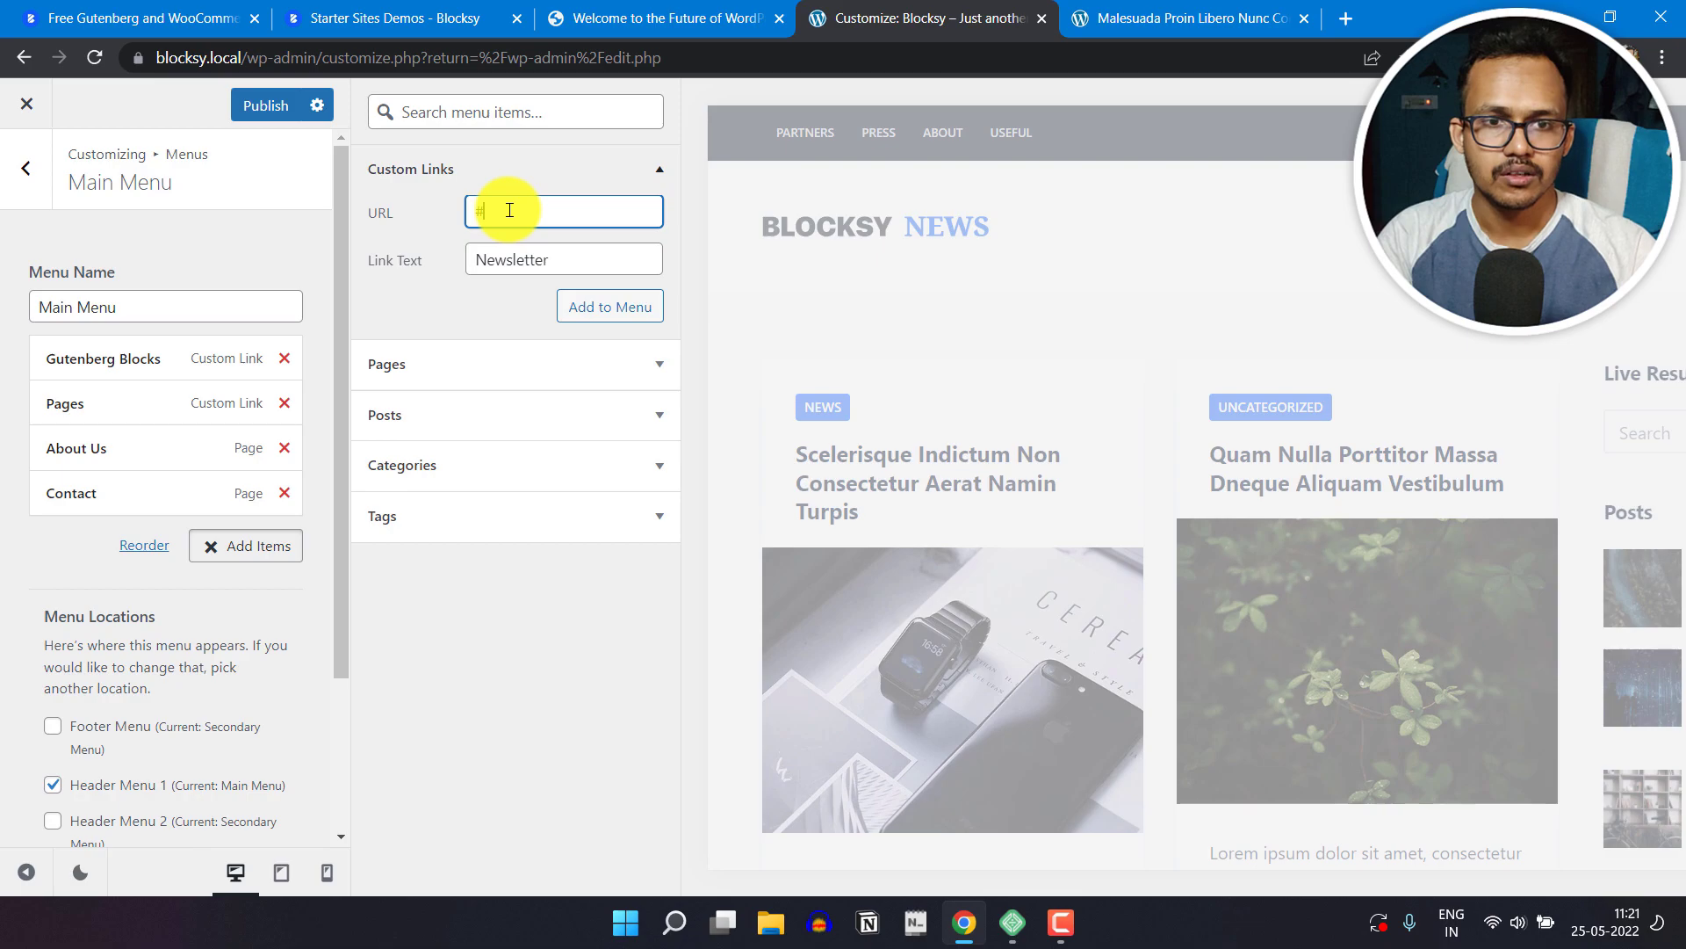
click(632, 308)
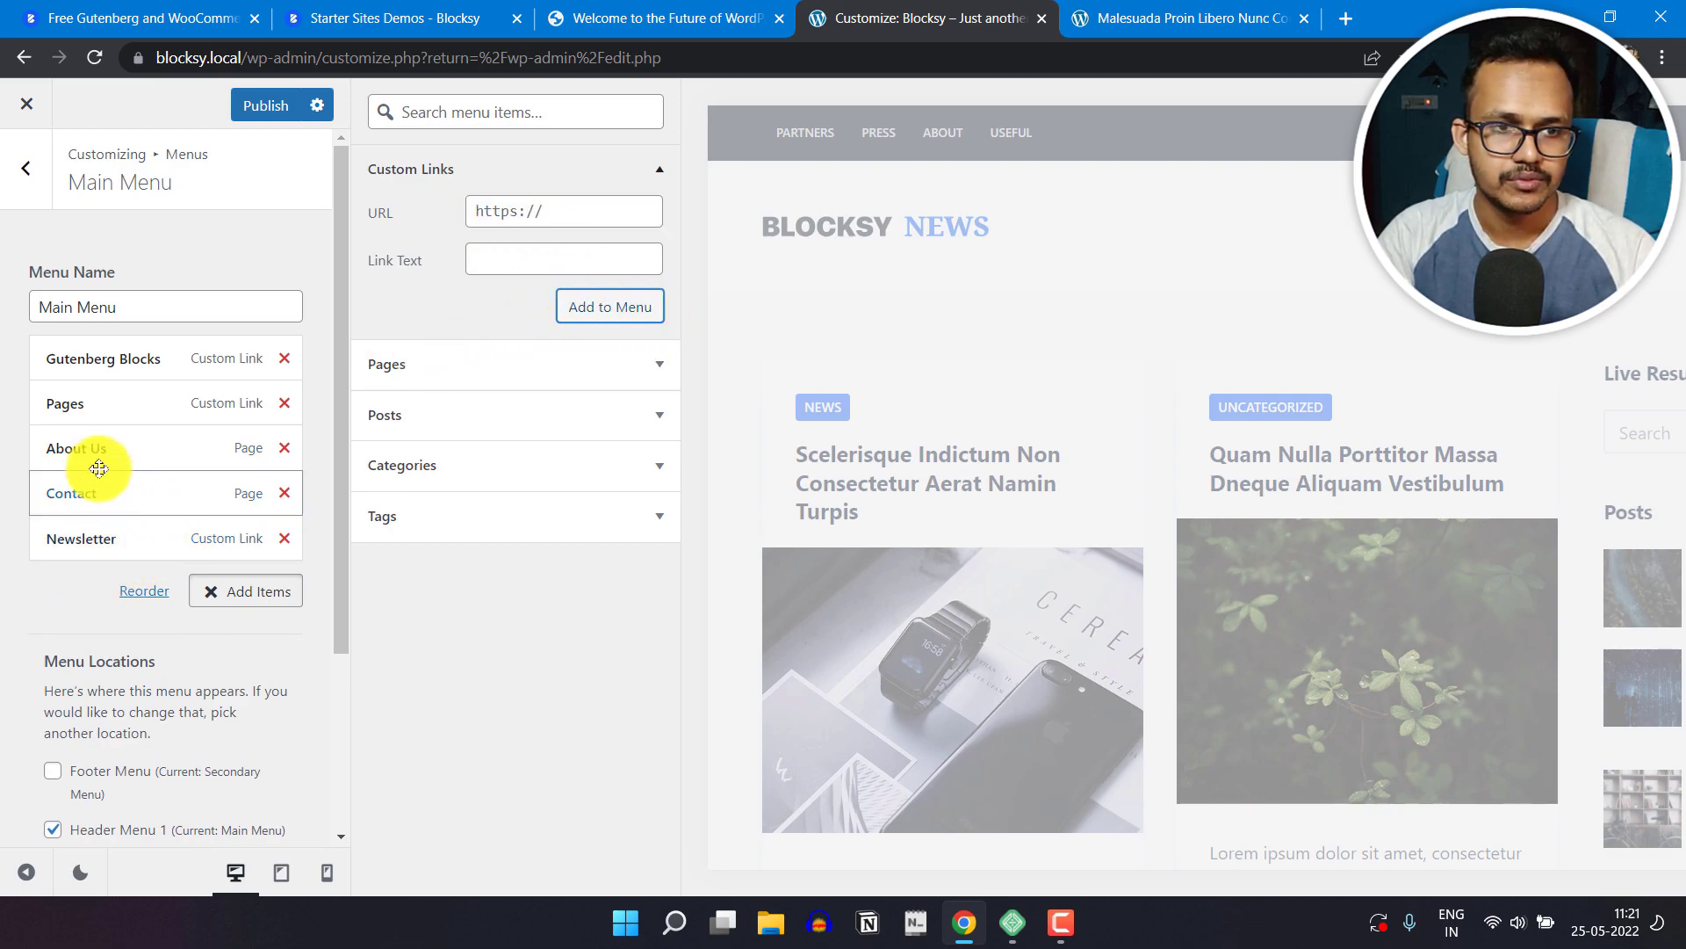
Step: Publish the Main Menu changes and open the Secondary Menu for editing
click(268, 107)
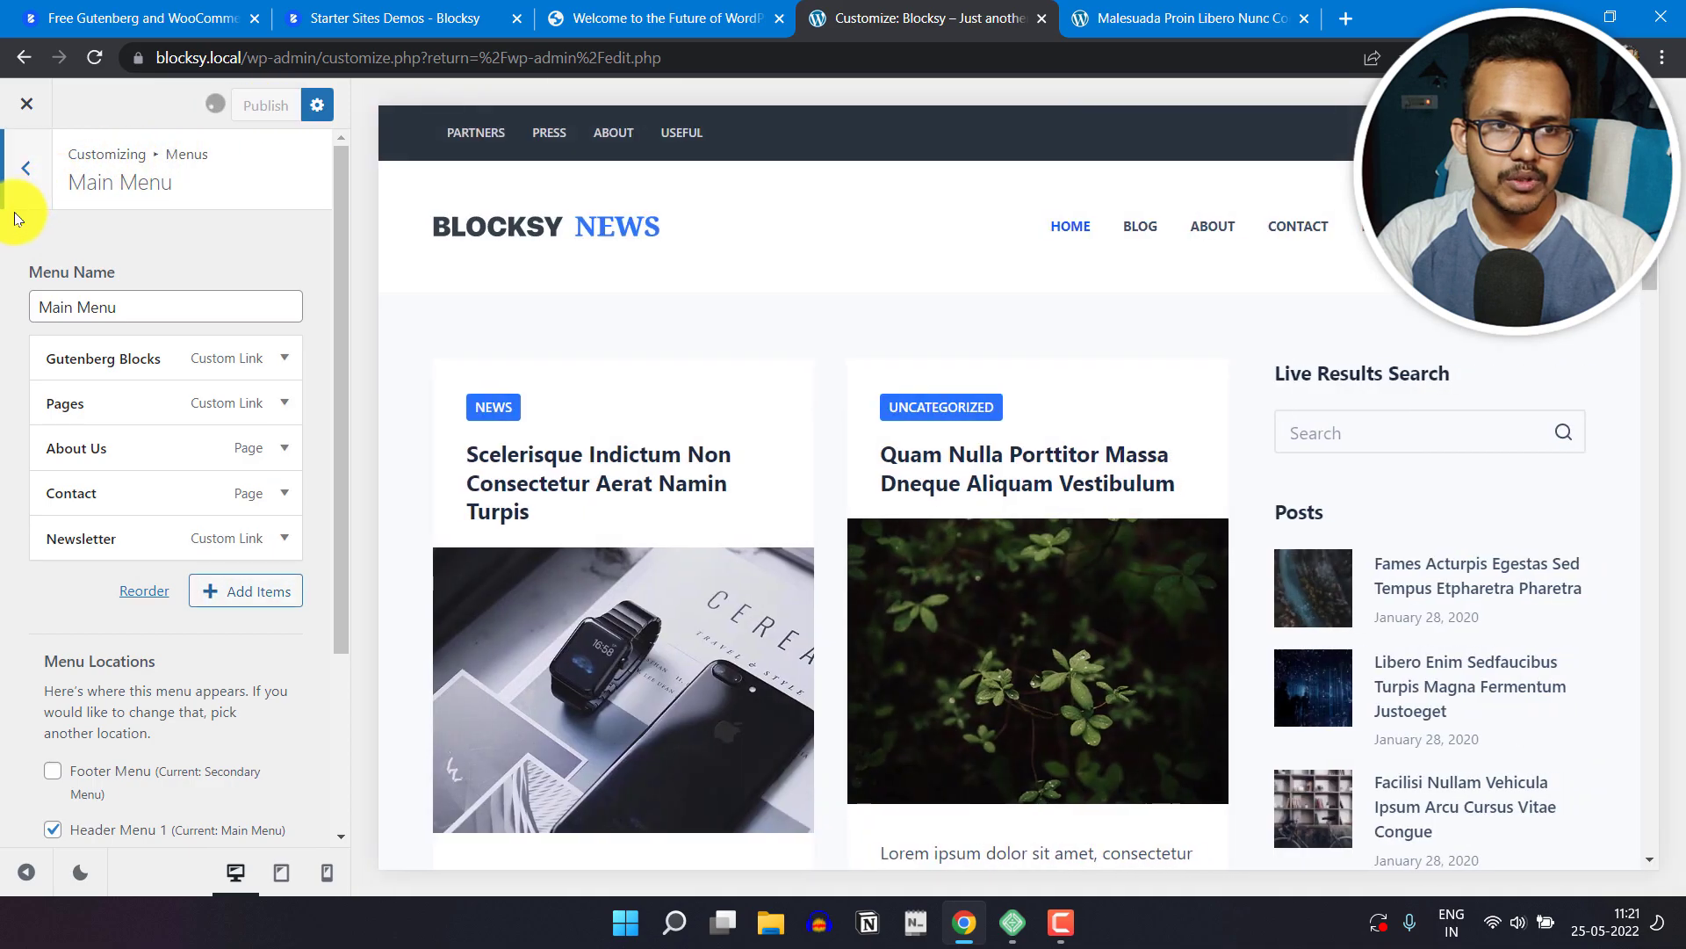
click(23, 198)
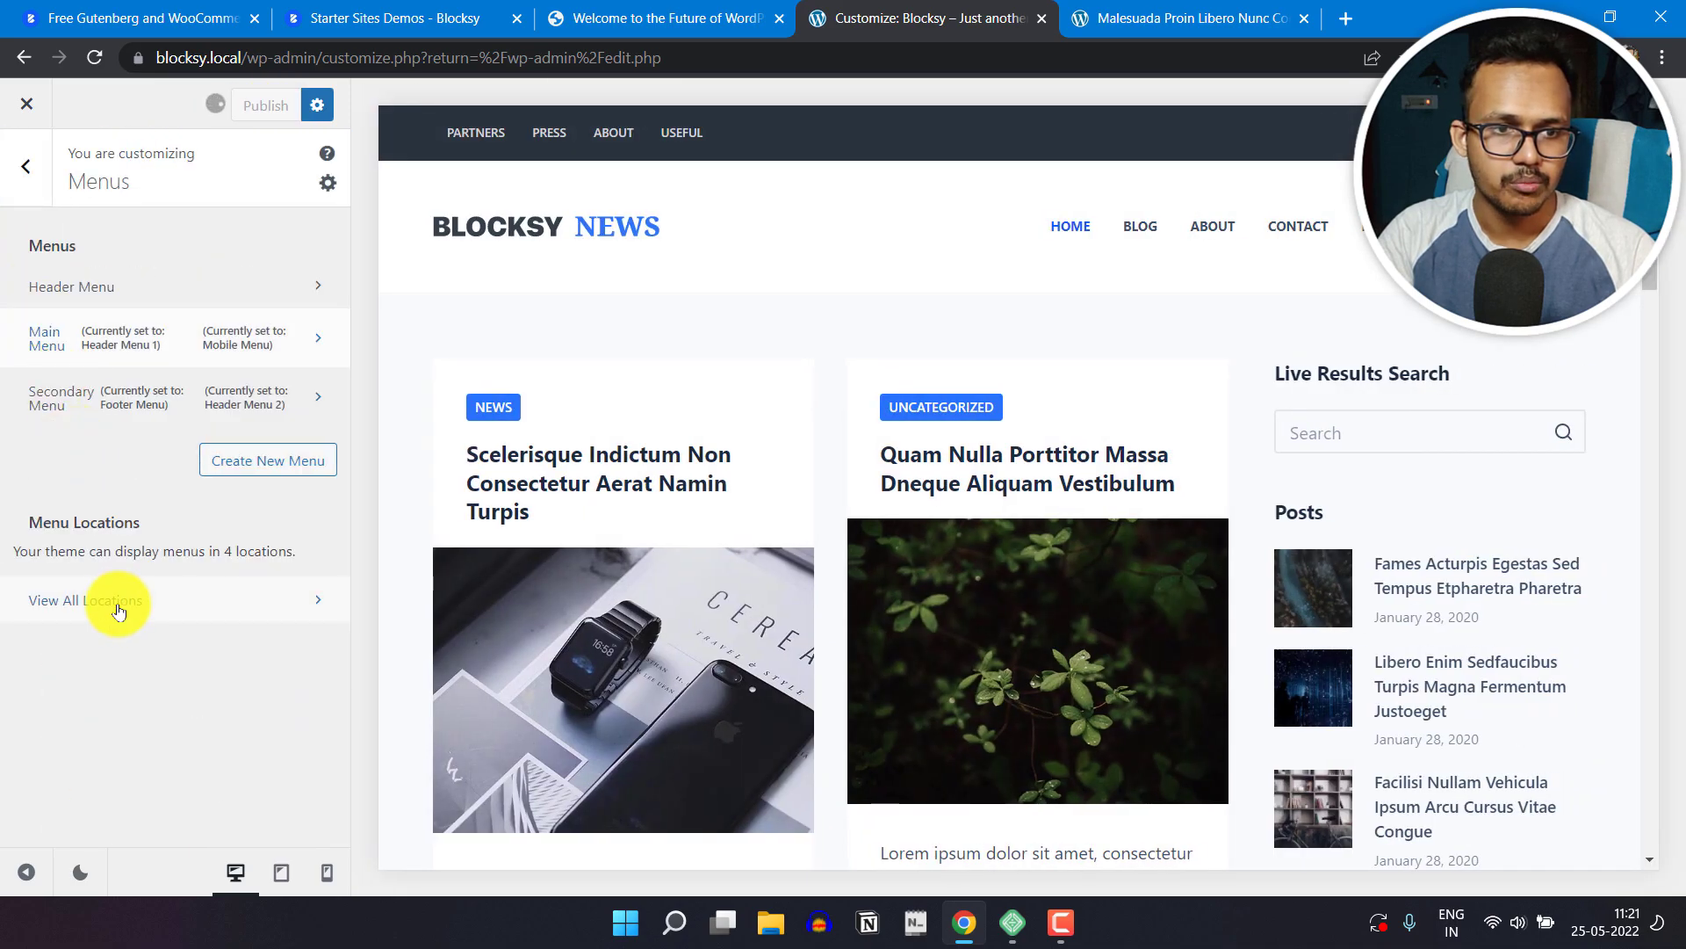
click(256, 397)
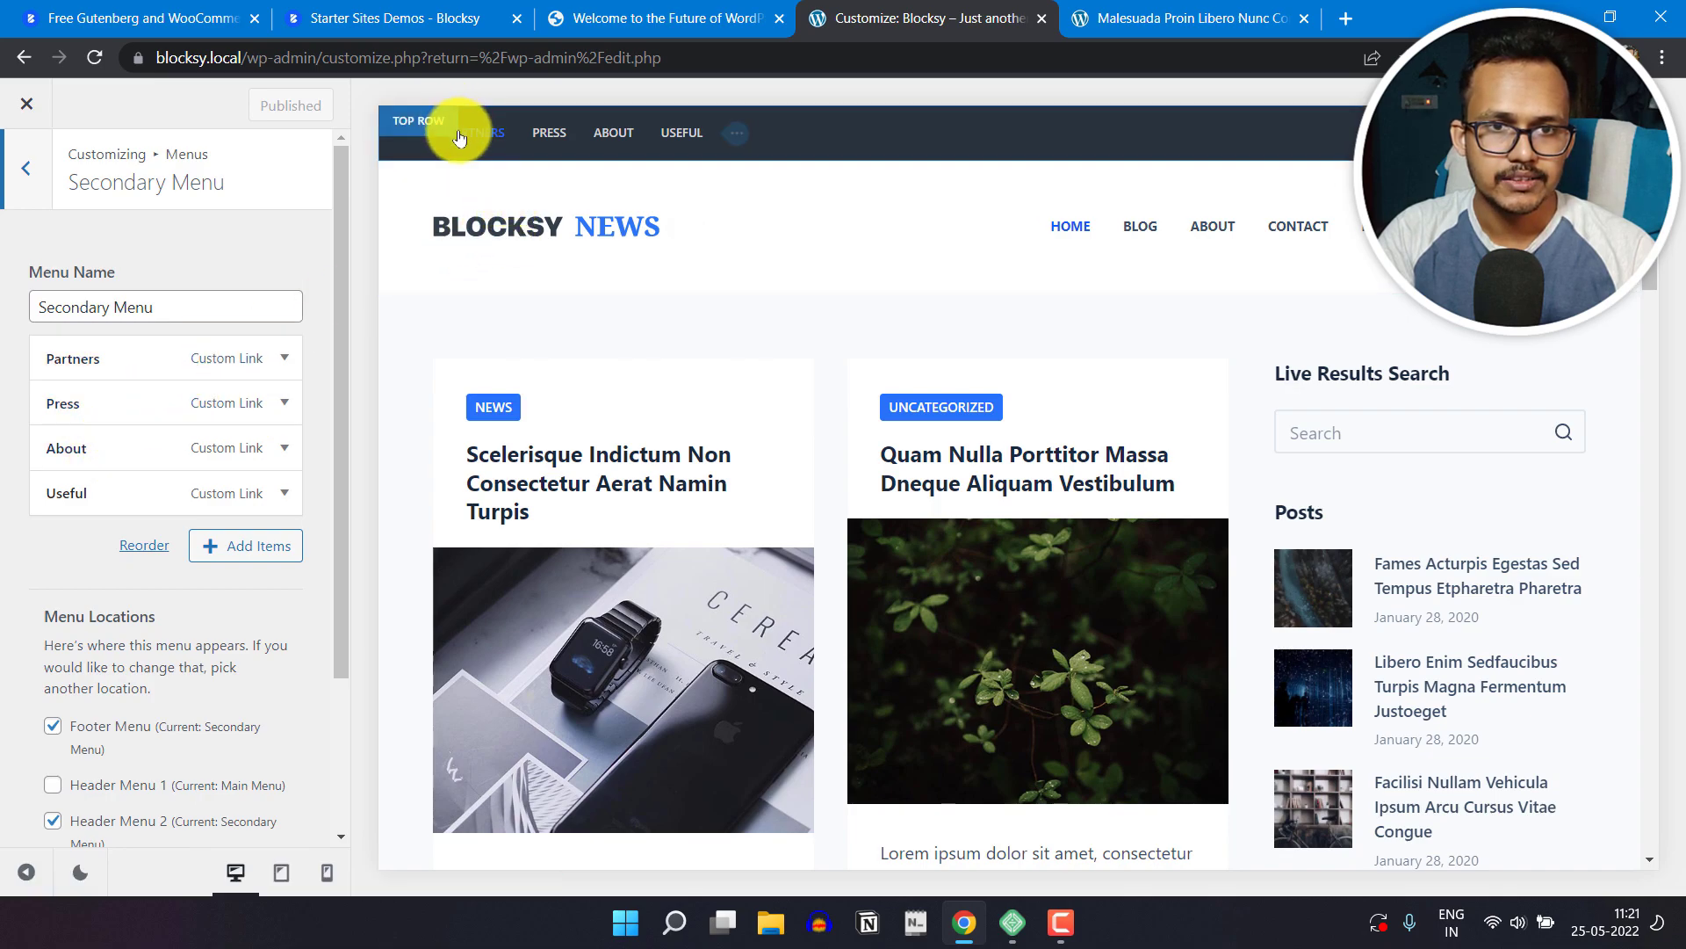
Step: Change the navigation label of the Secondary Menu's Partners item to NEWS
click(285, 357)
double_click(156, 497)
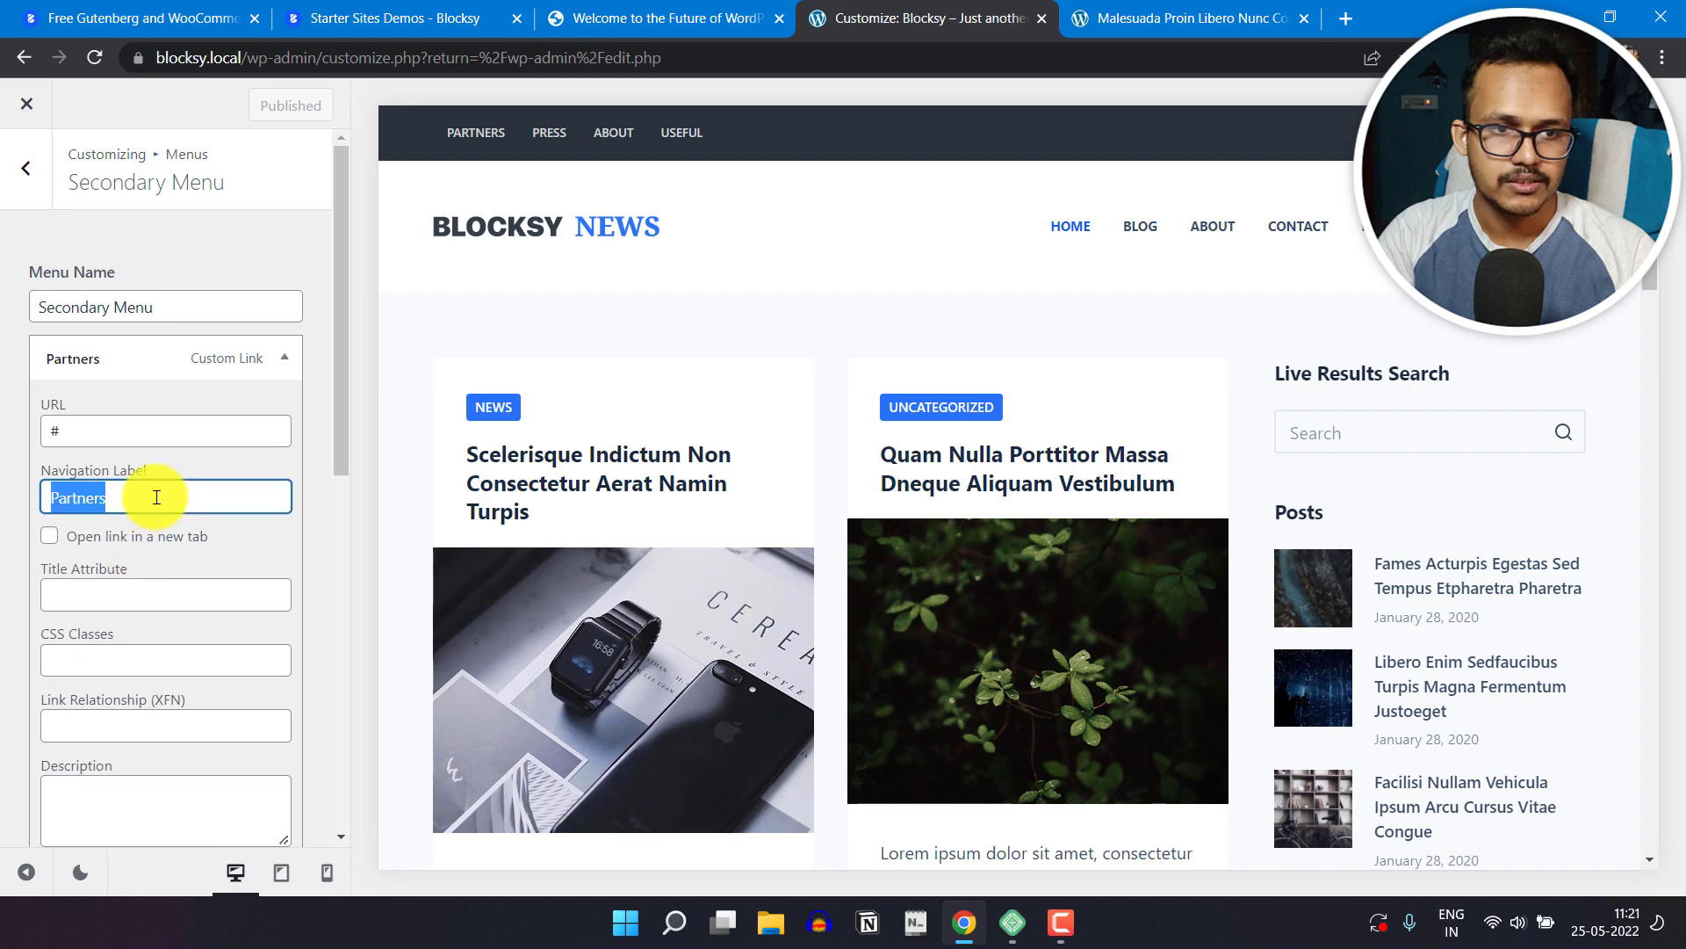
key(BackSpace)
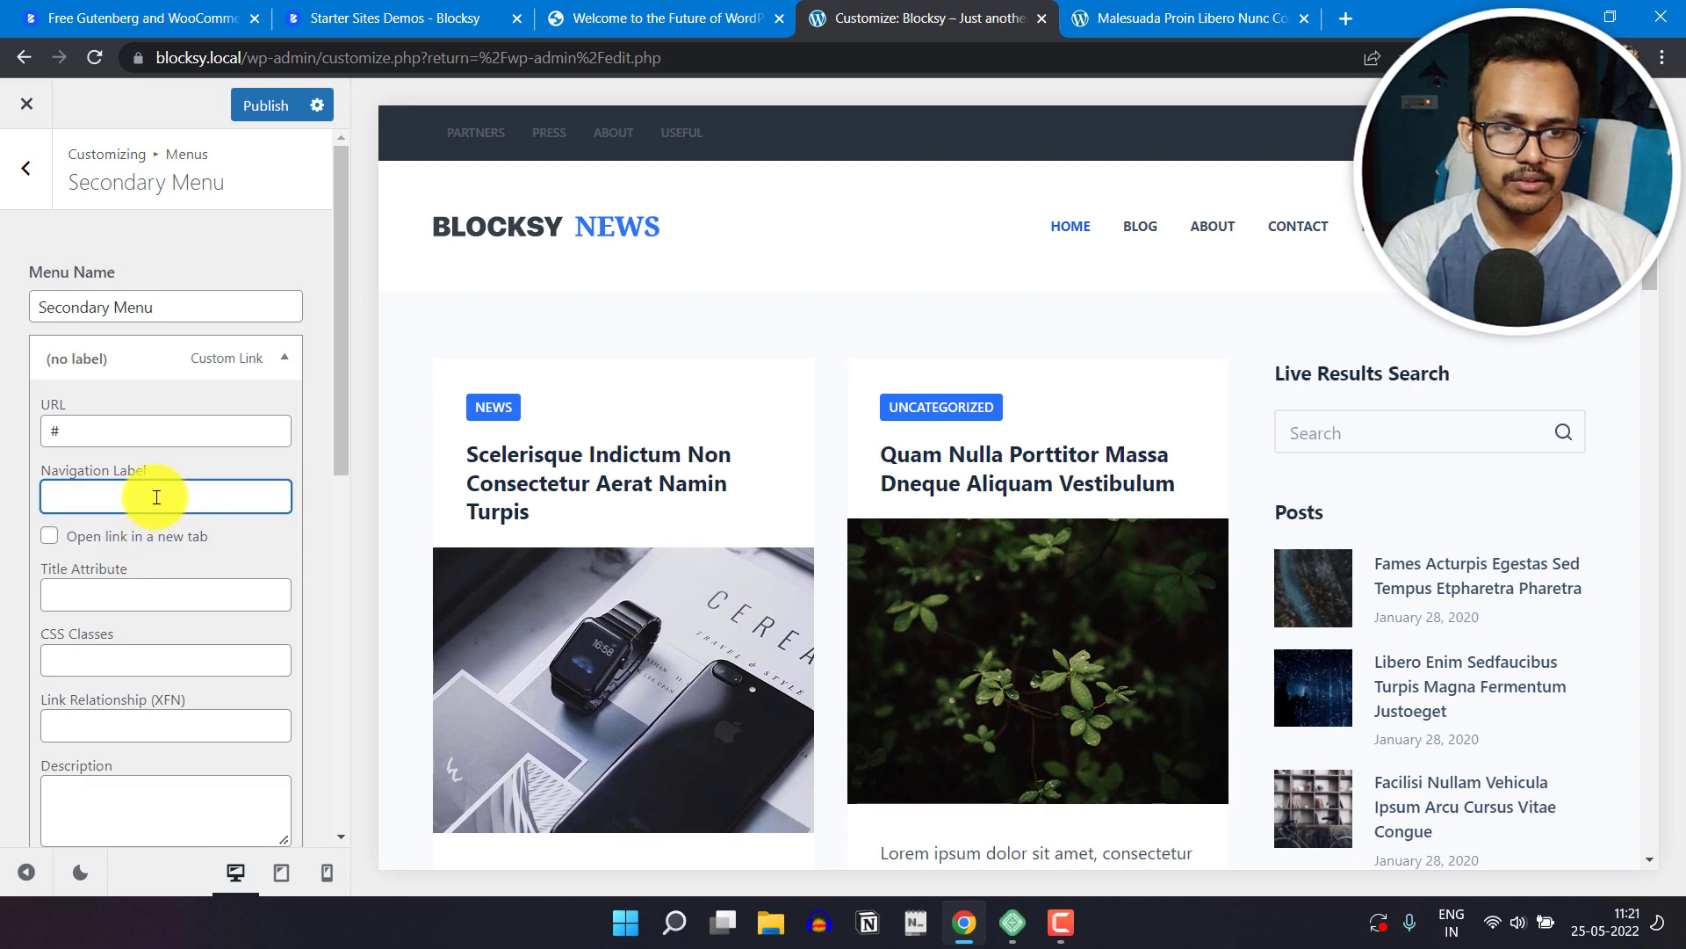
text(NEW)
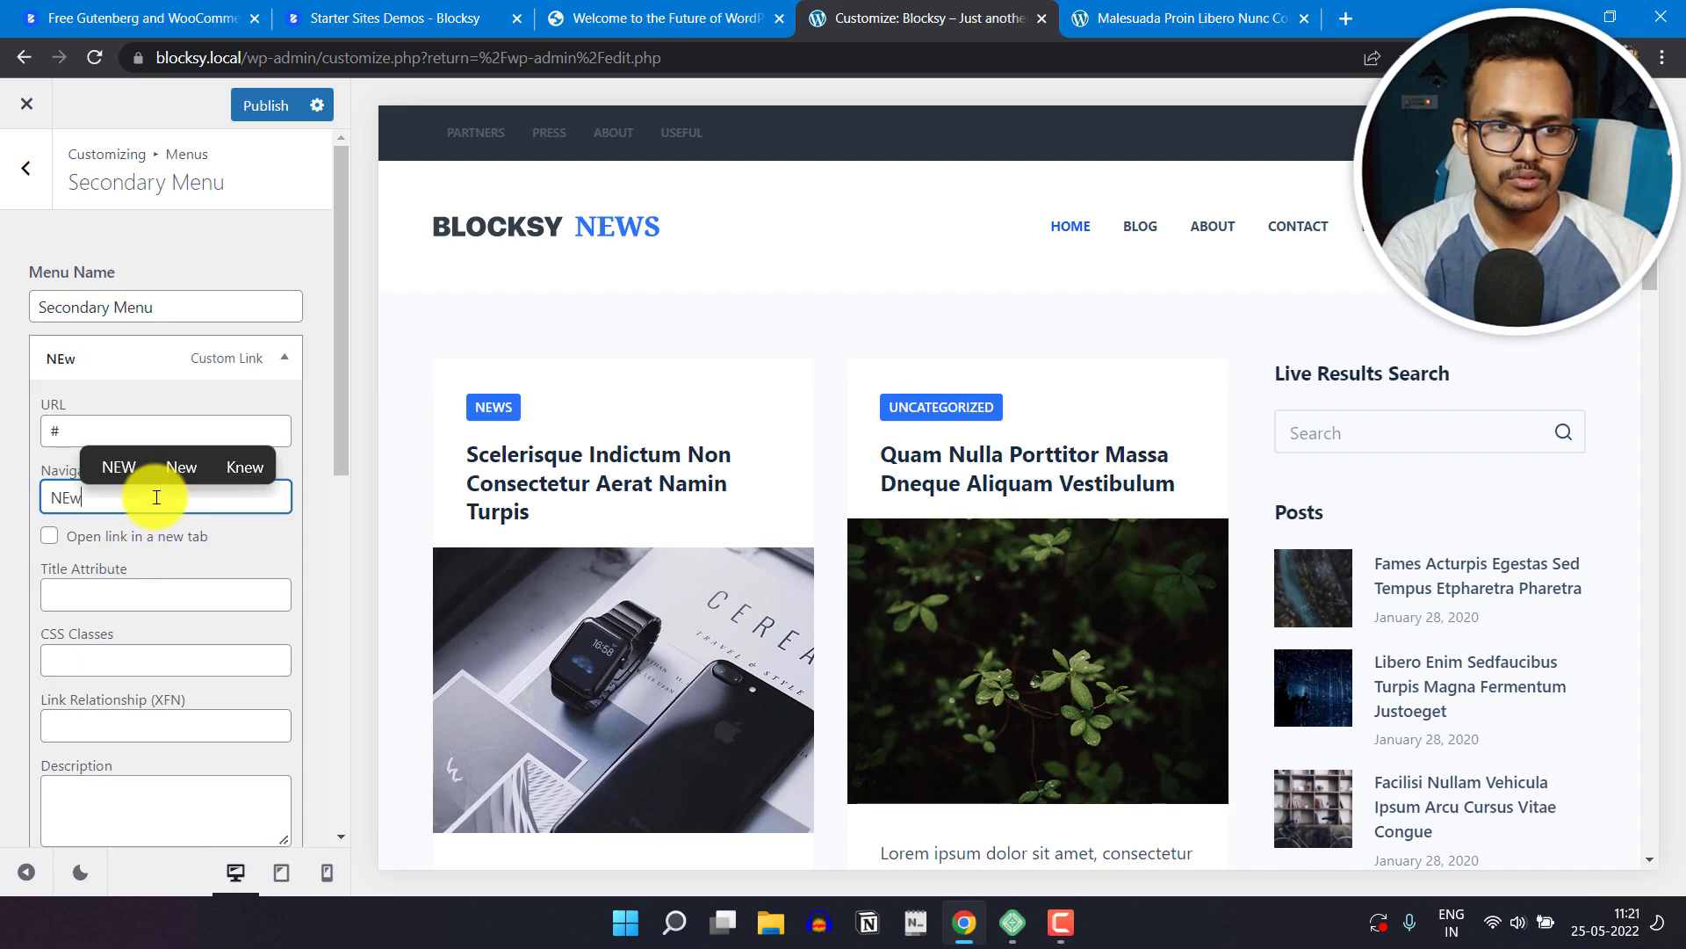
key(BackSpace)
text(EWS)
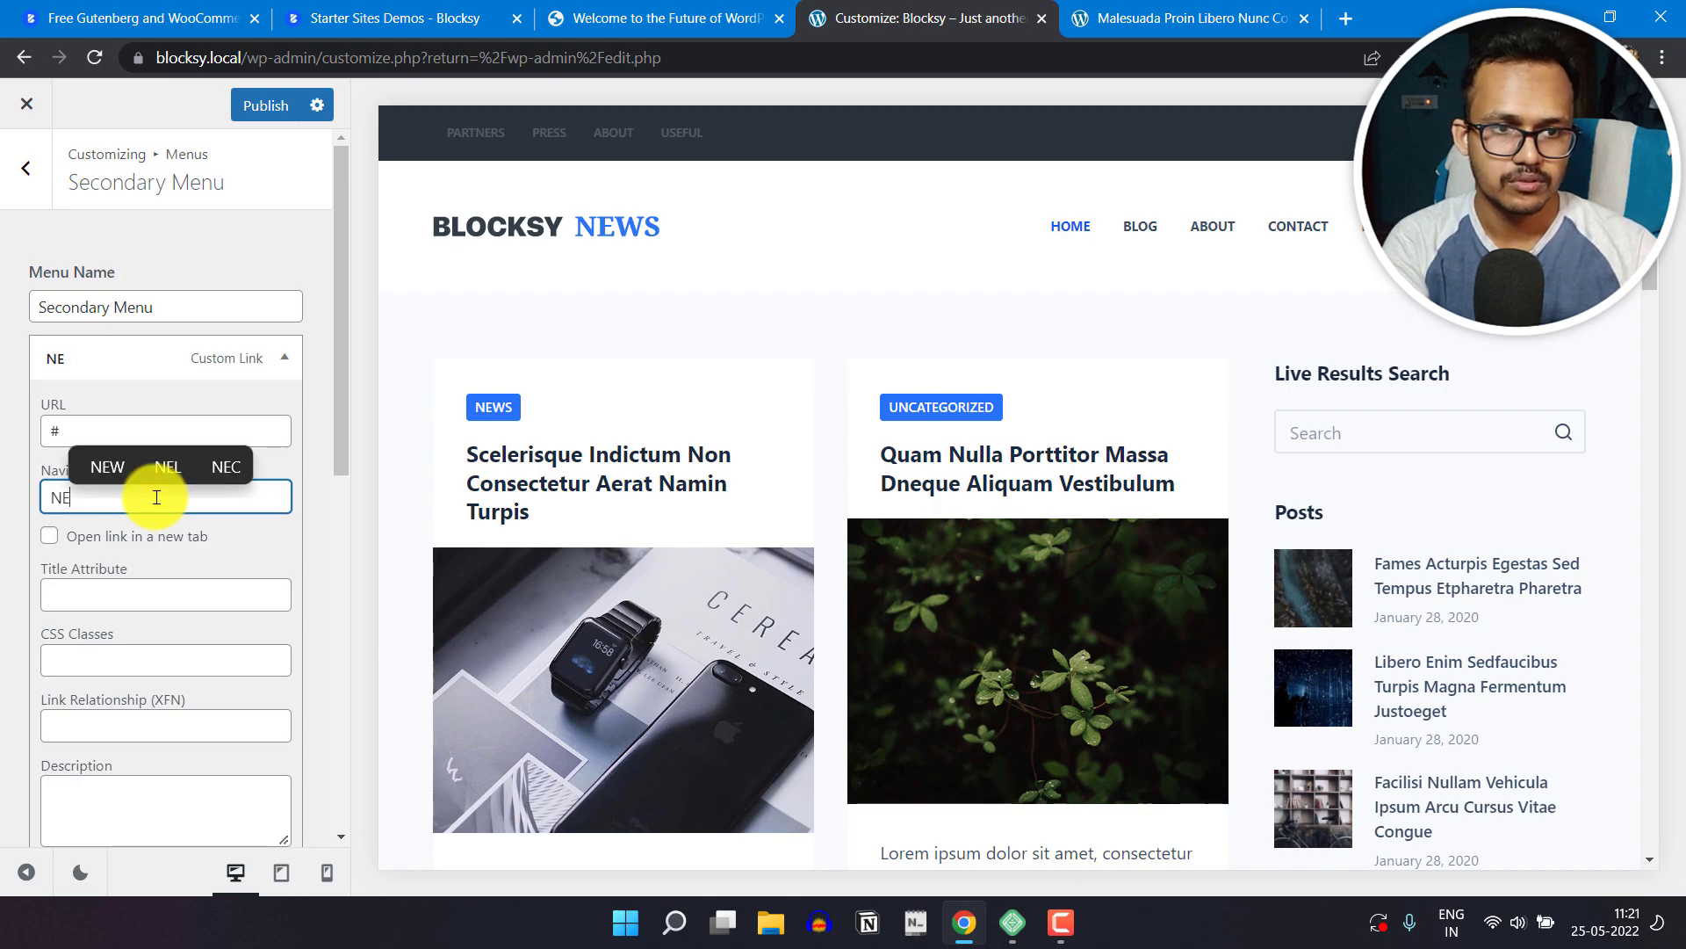
click(283, 353)
Step: Change the navigation label of the Secondary Menu's Press item to Local
click(269, 420)
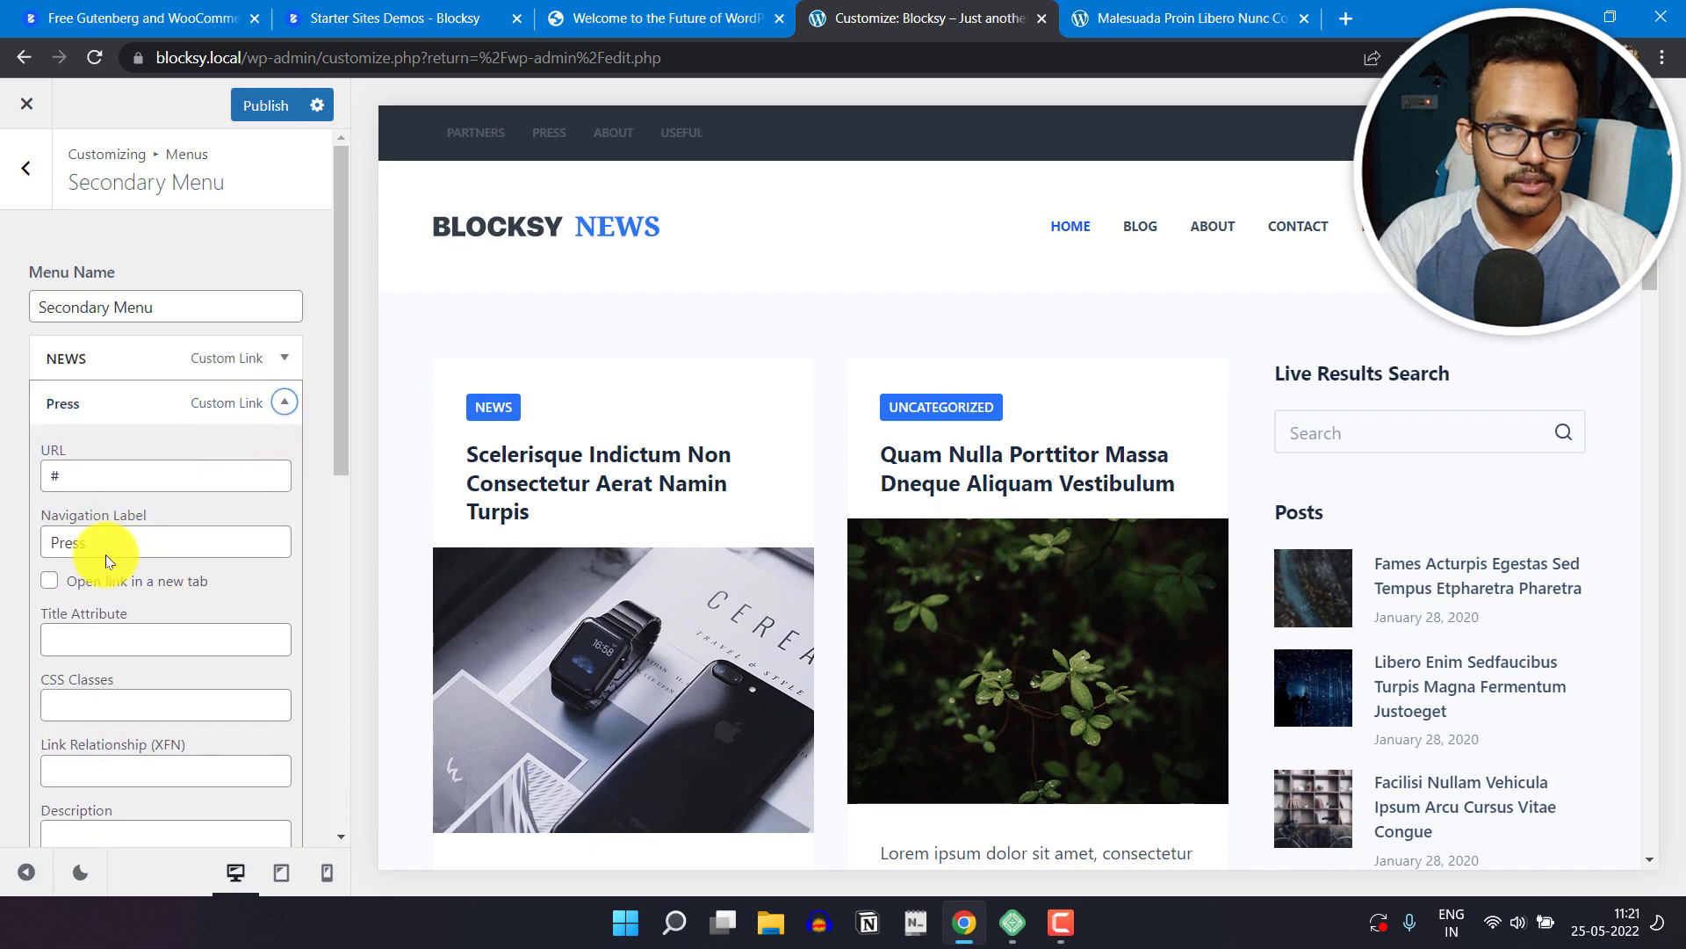
text(Local)
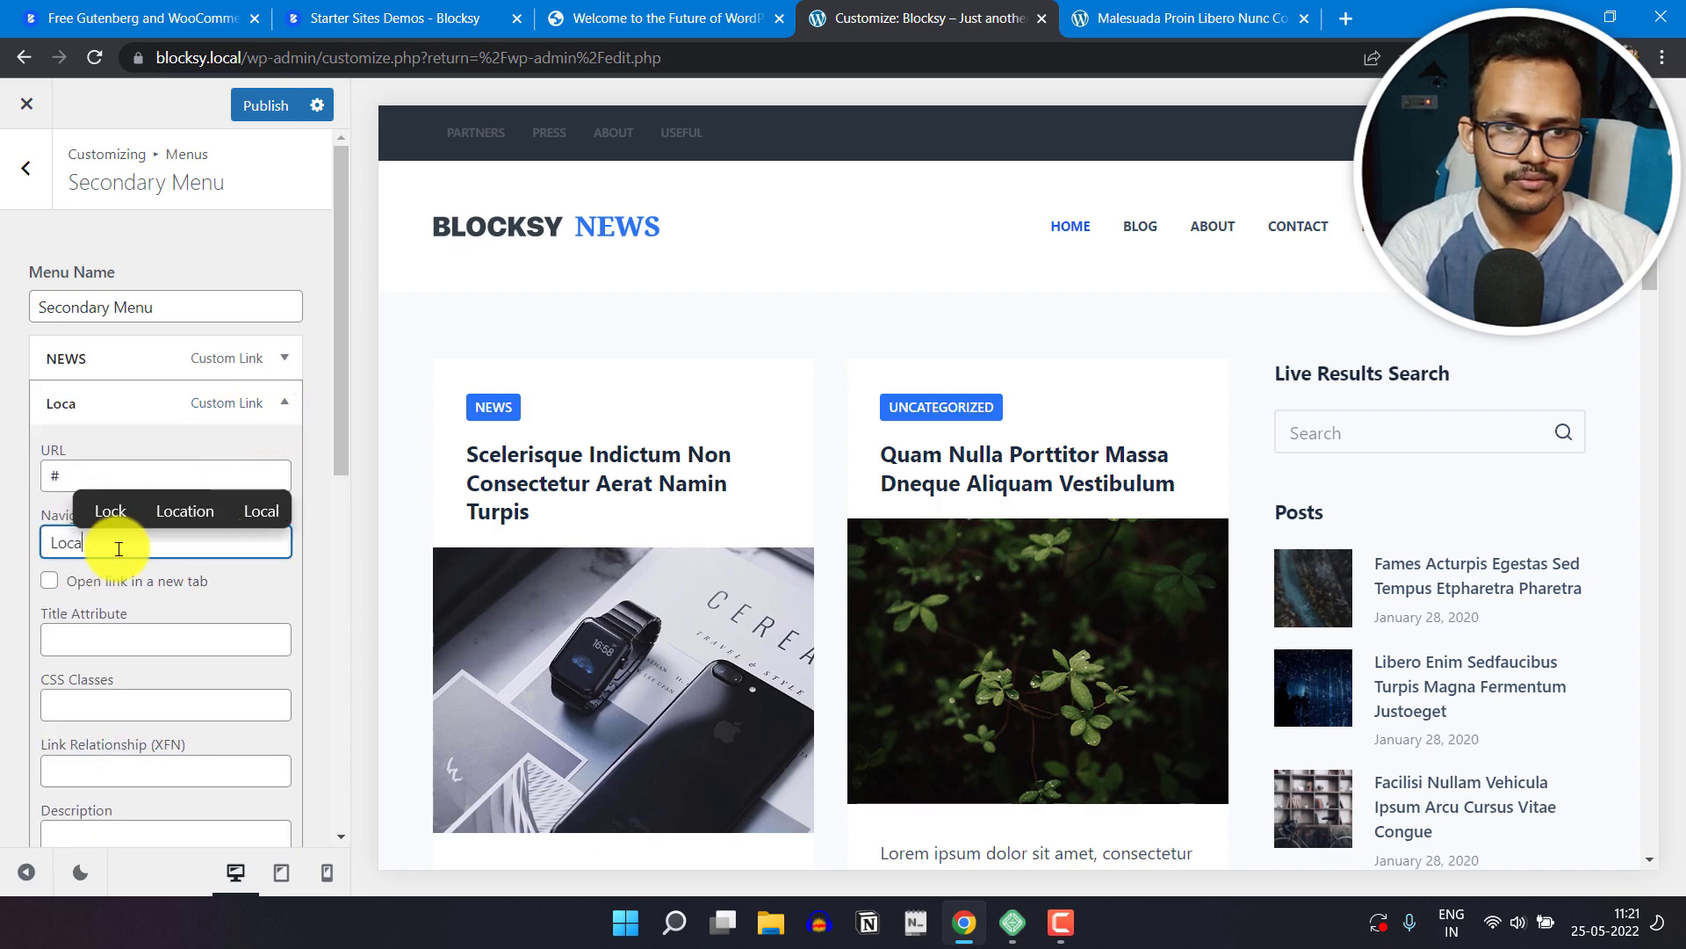
click(287, 409)
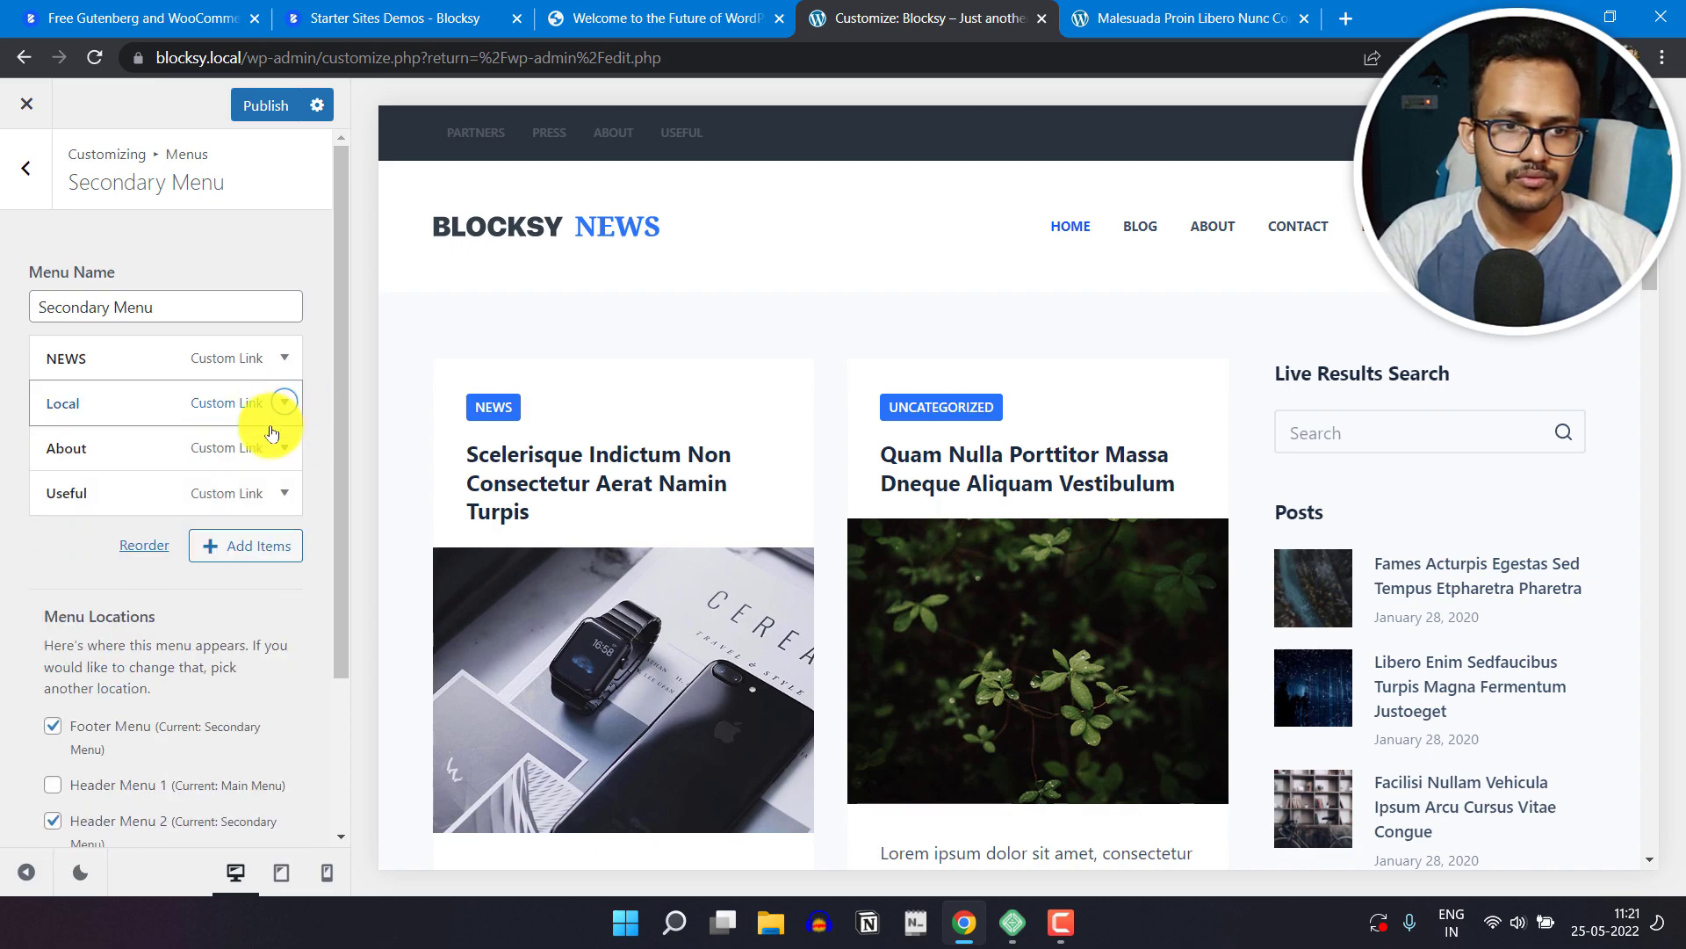
Step: Change the navigation label of the Secondary Menu's About item to International and publish the menu changes
click(281, 450)
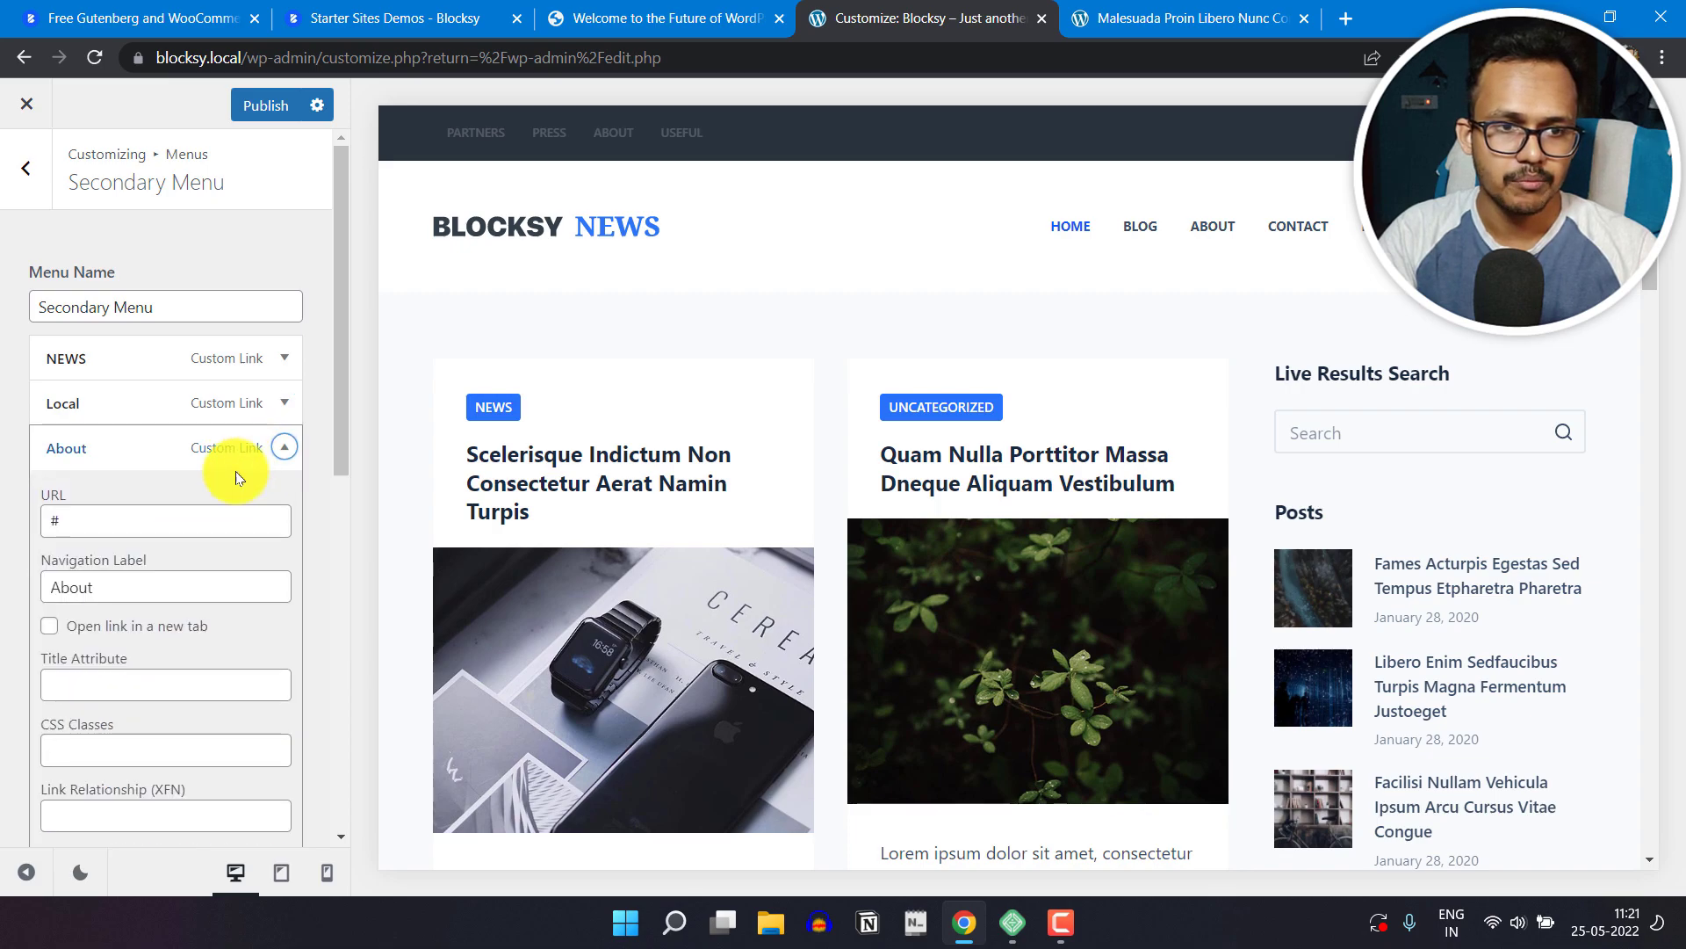
scroll(139, 561, down, 2)
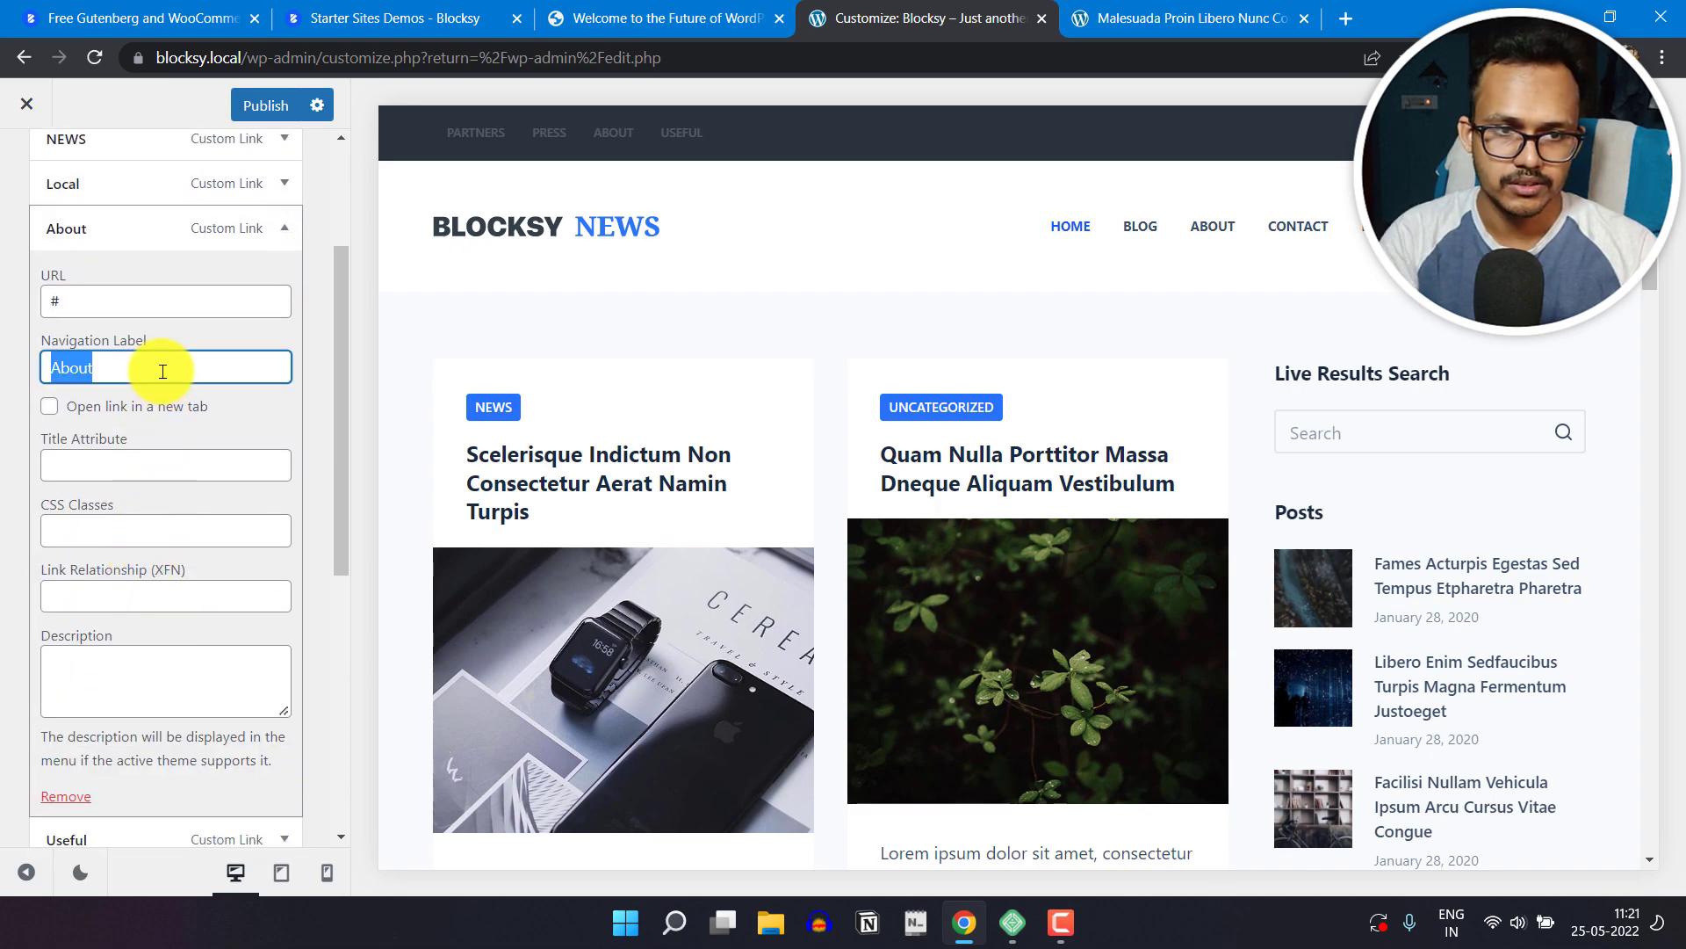
text(Interba)
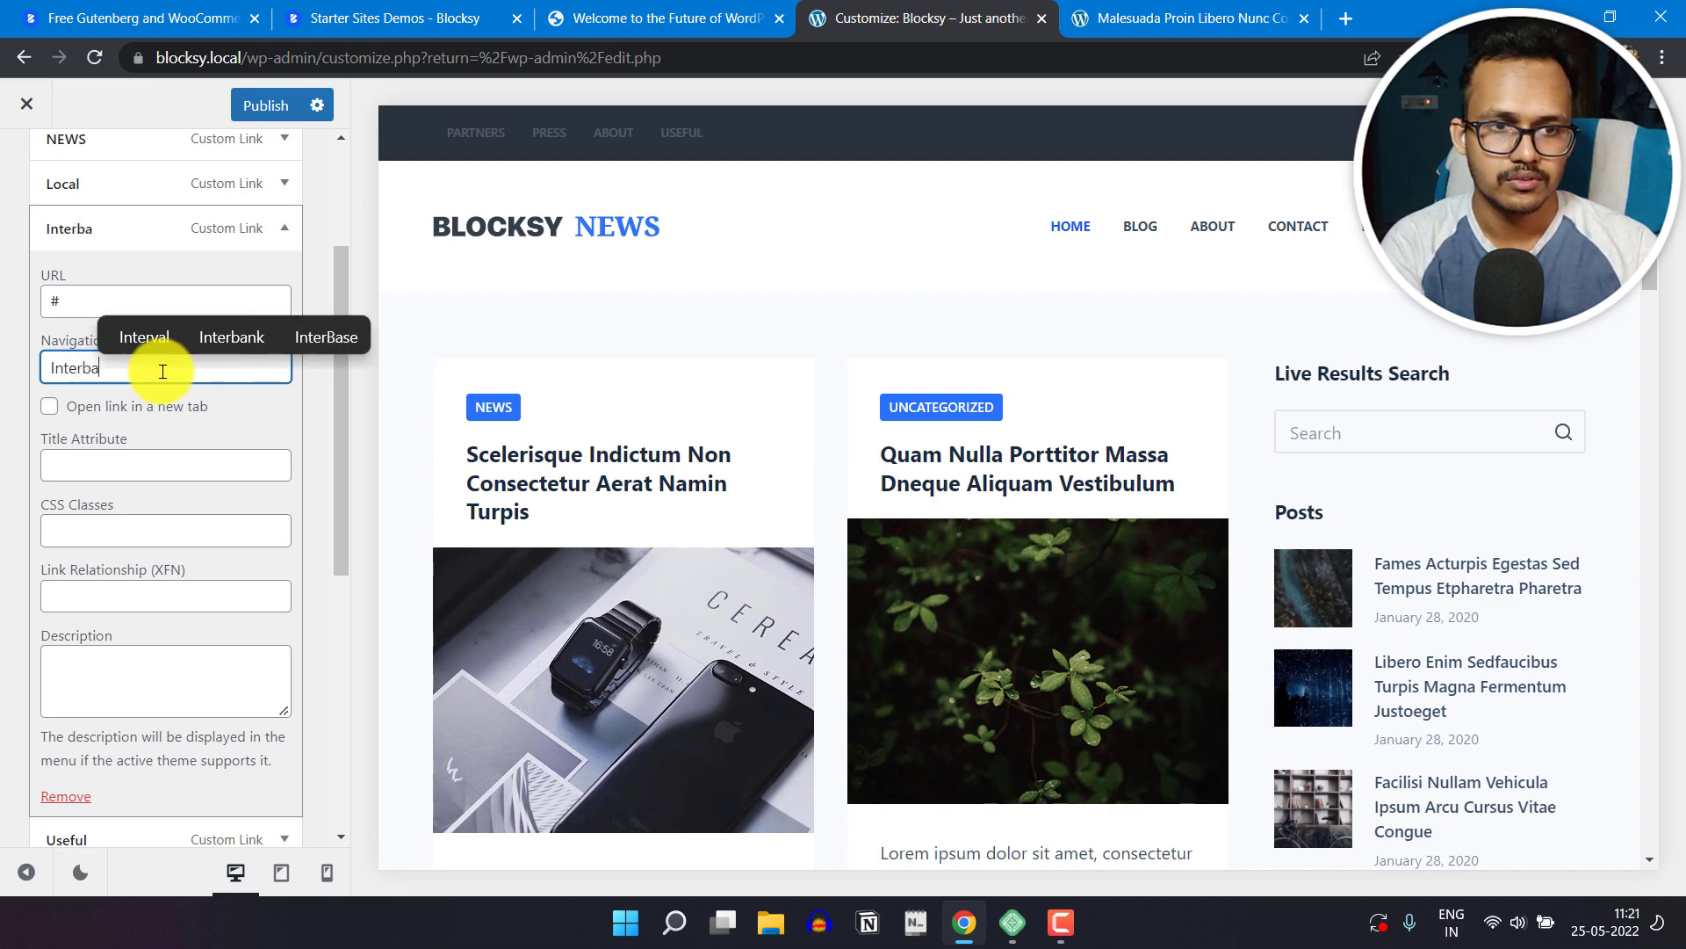
key(BackSpace)
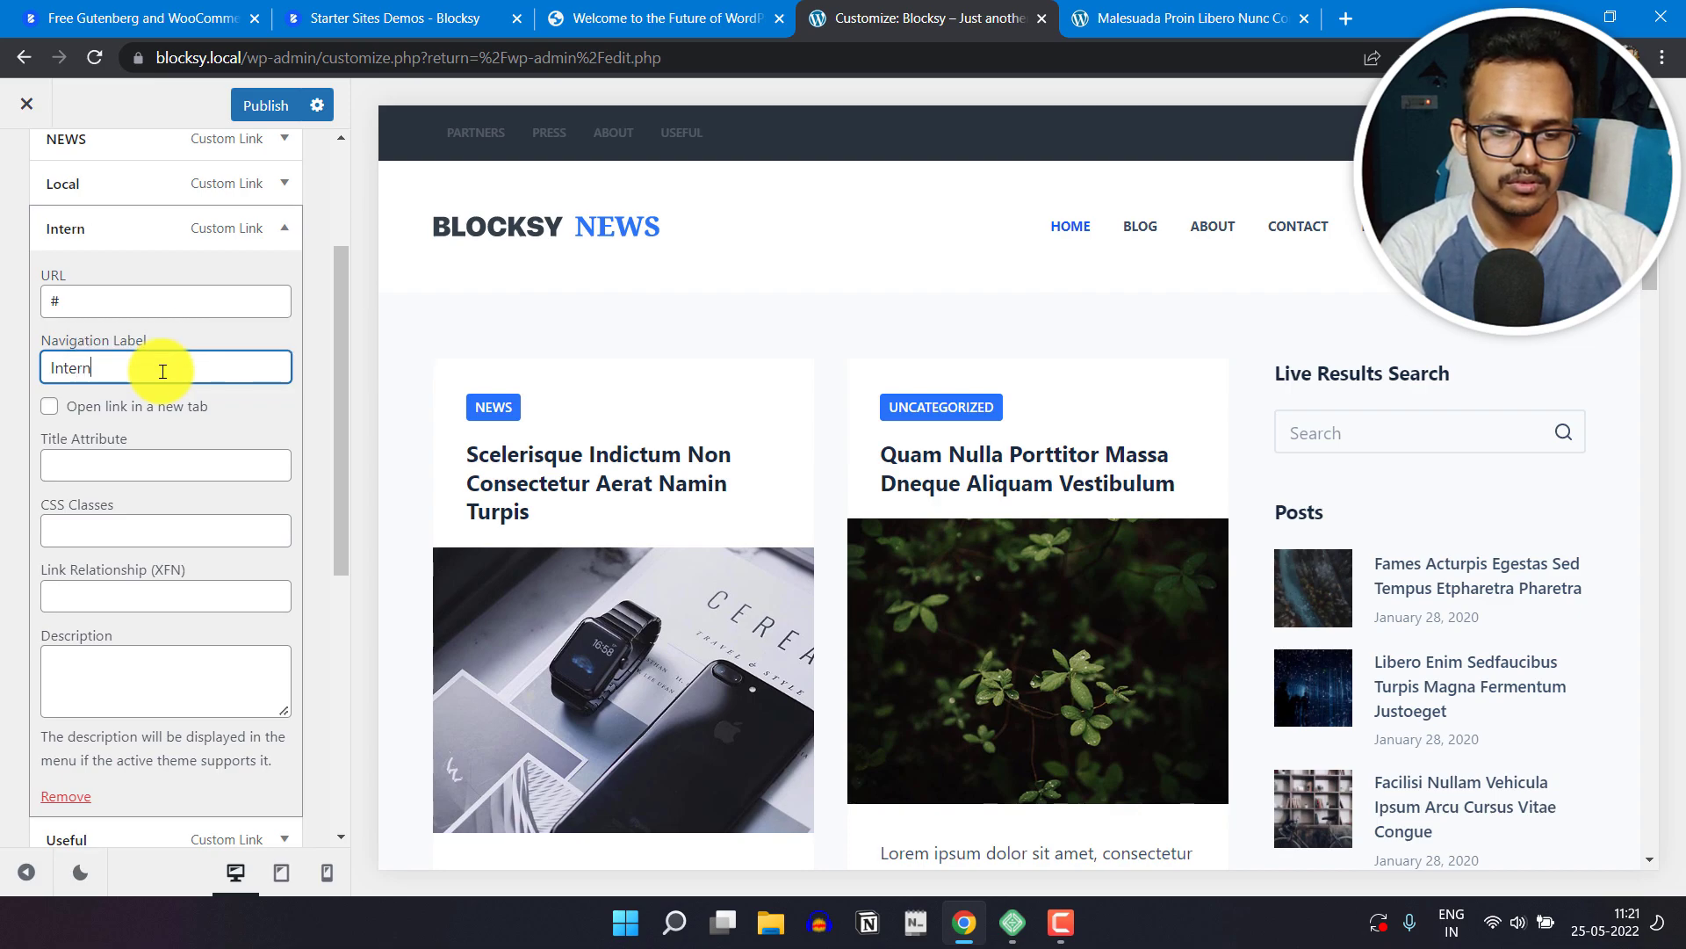
text(ationa;)
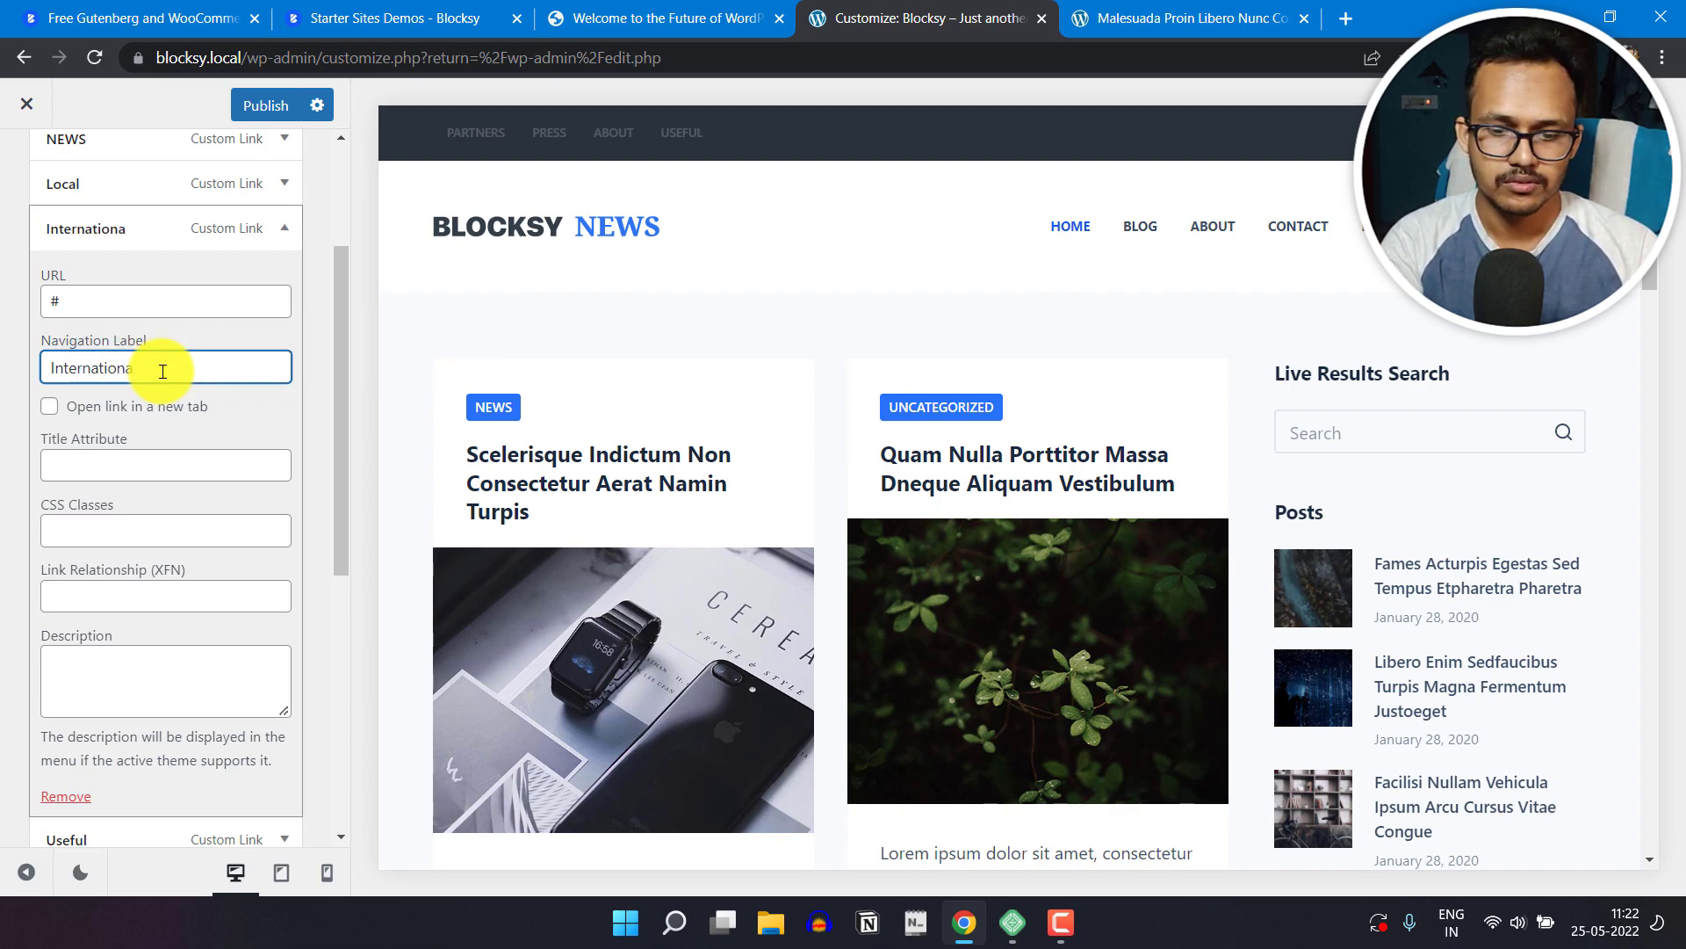
click(3, 396)
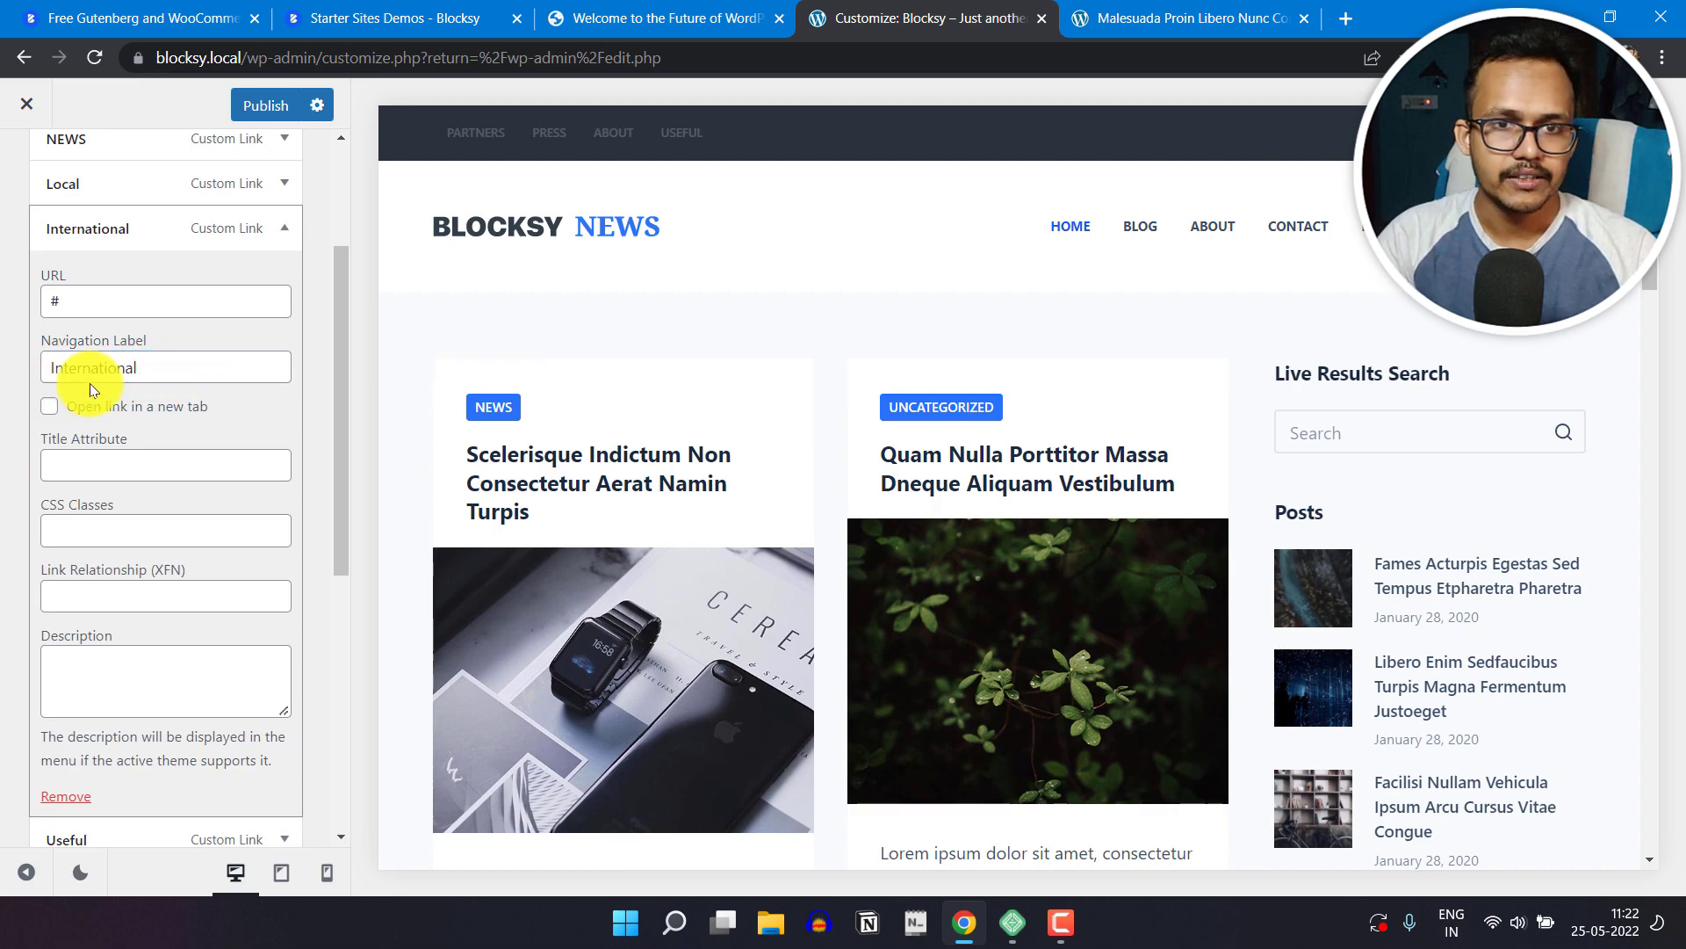
scroll(176, 457, up, 2)
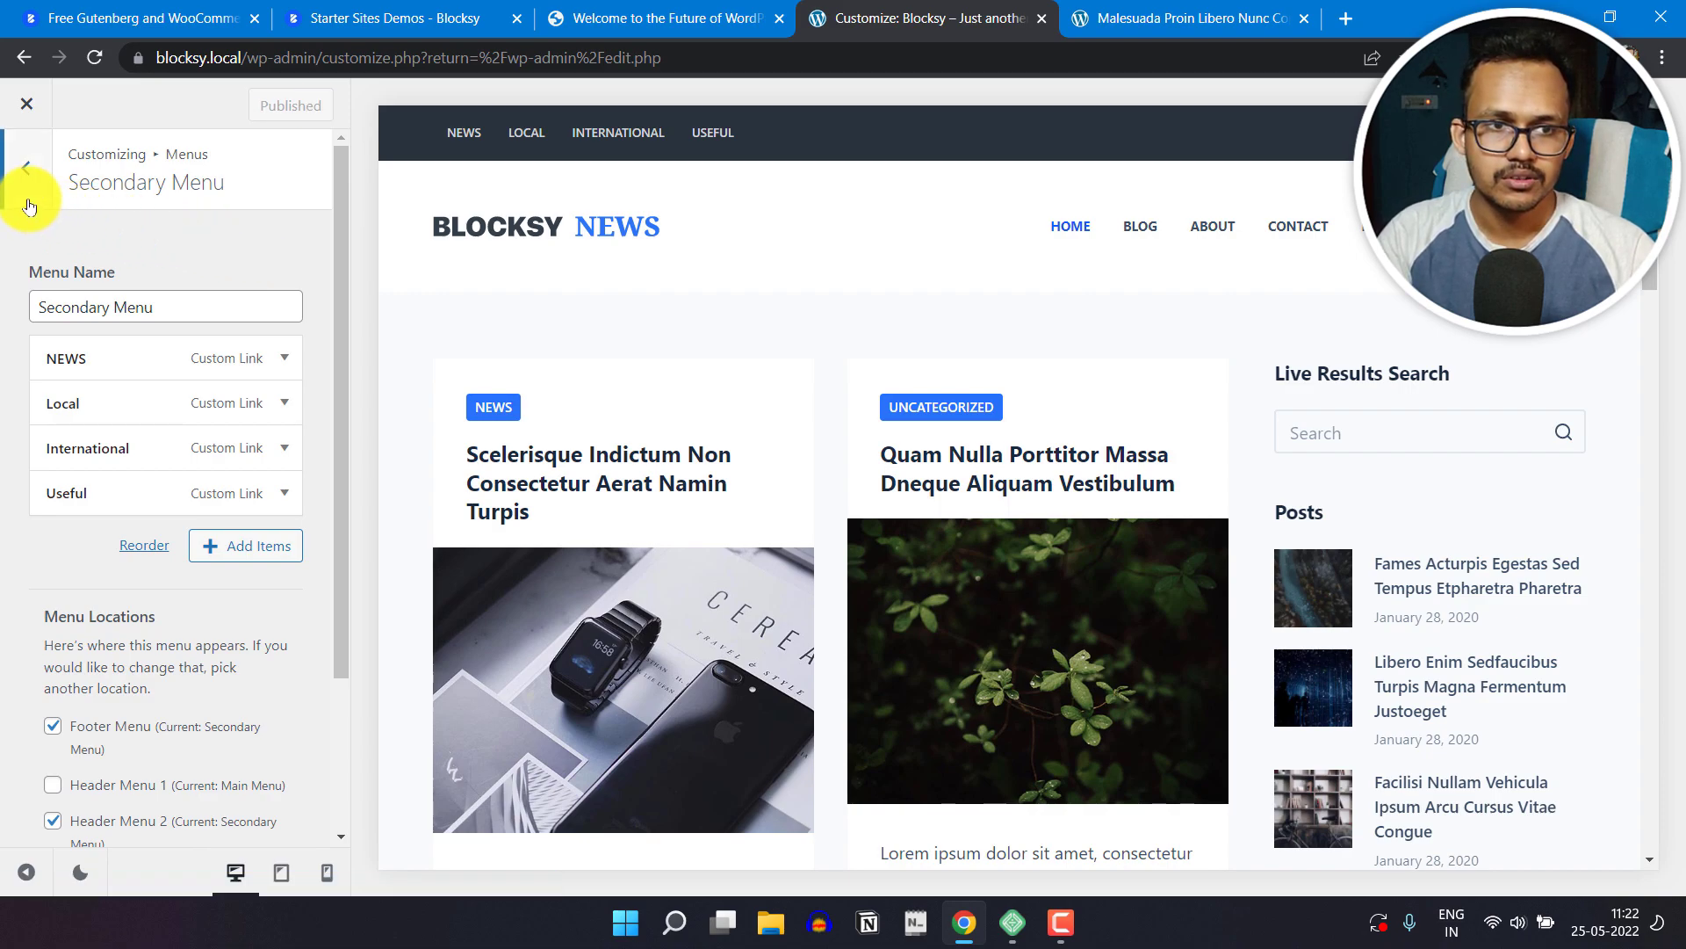
Step: Leave the menu settings and open the Global Header settings within the Header options
click(26, 172)
click(28, 174)
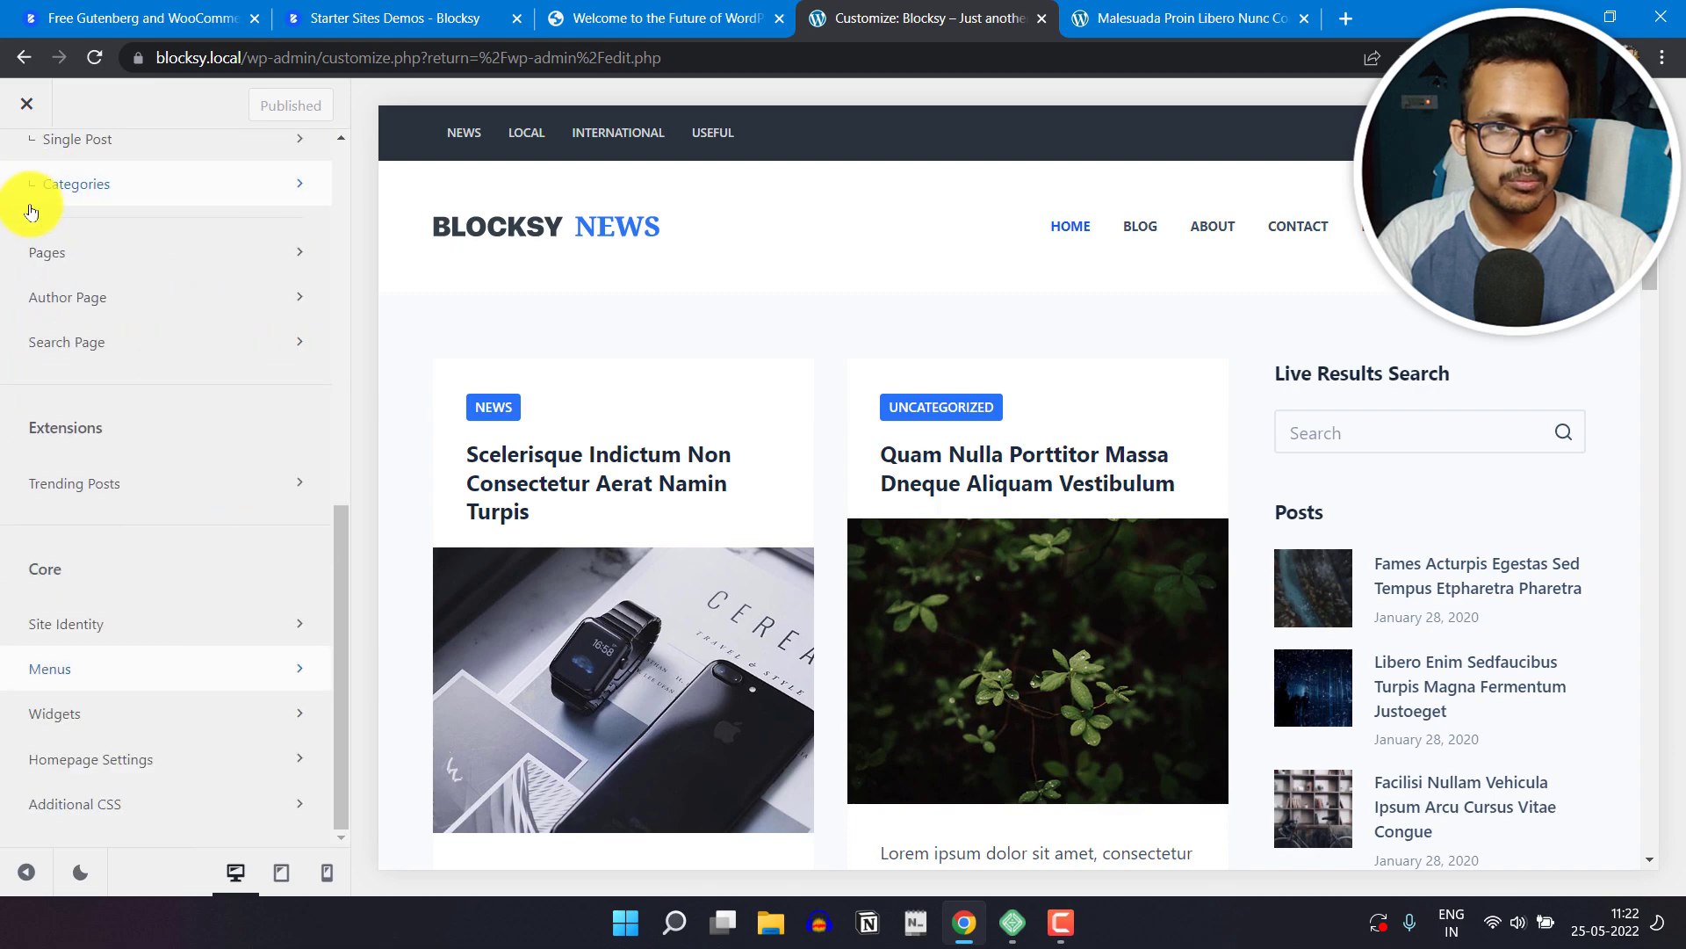
scroll(105, 469, up, 10)
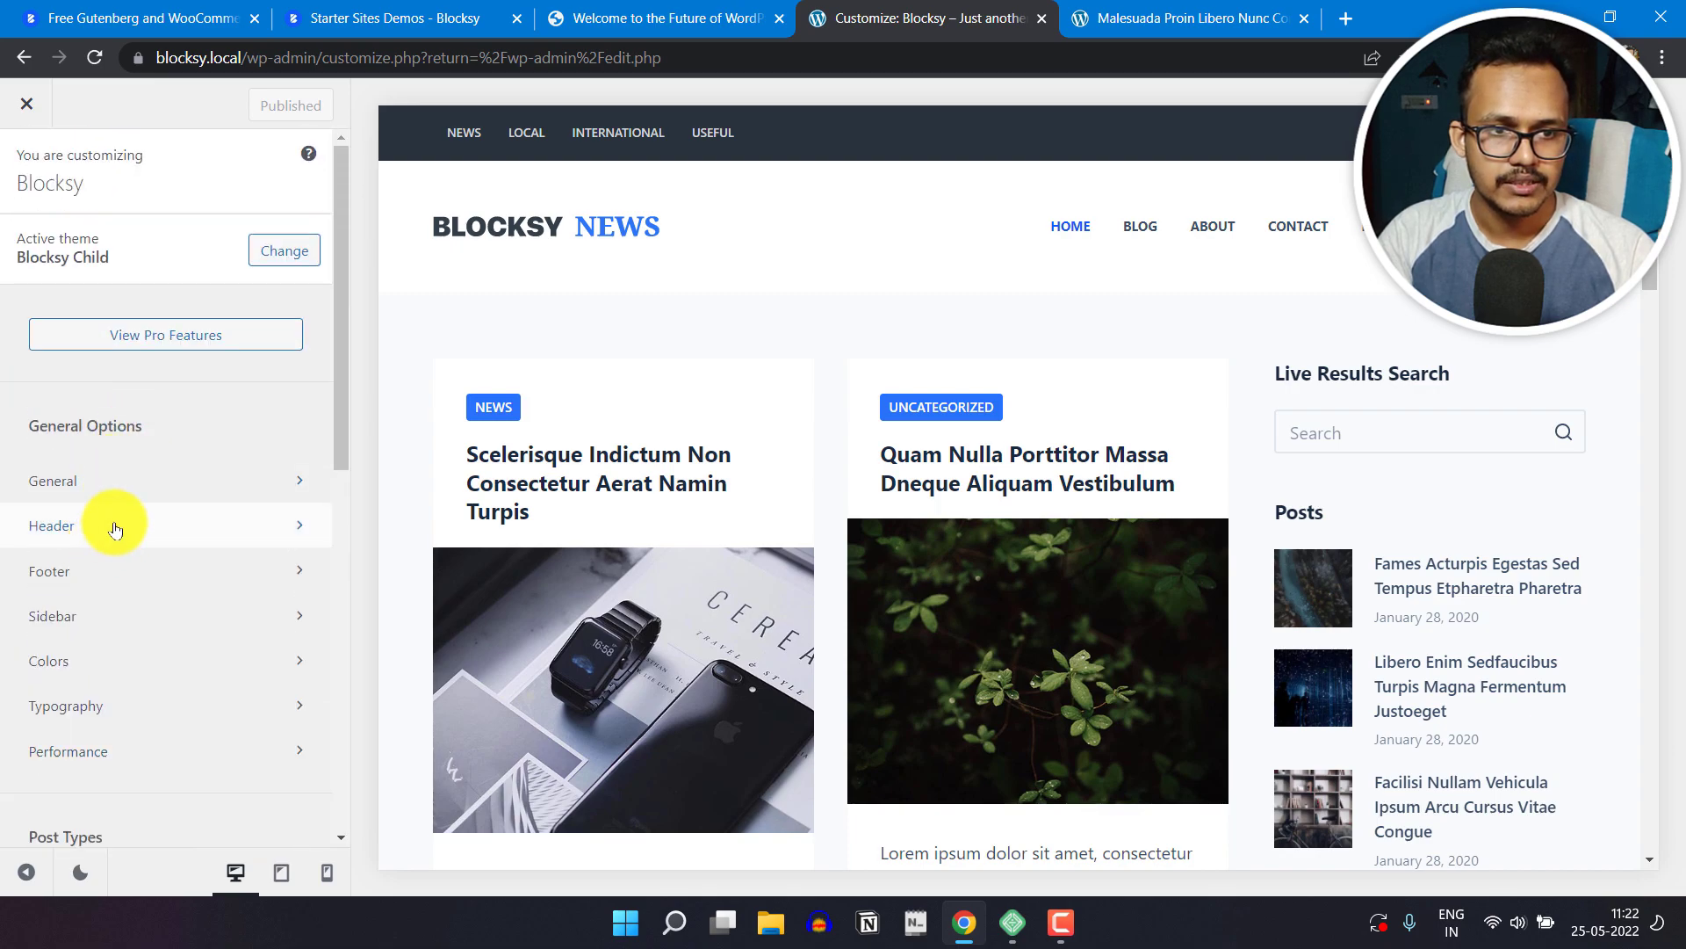
click(112, 526)
scroll(216, 481, down, 1)
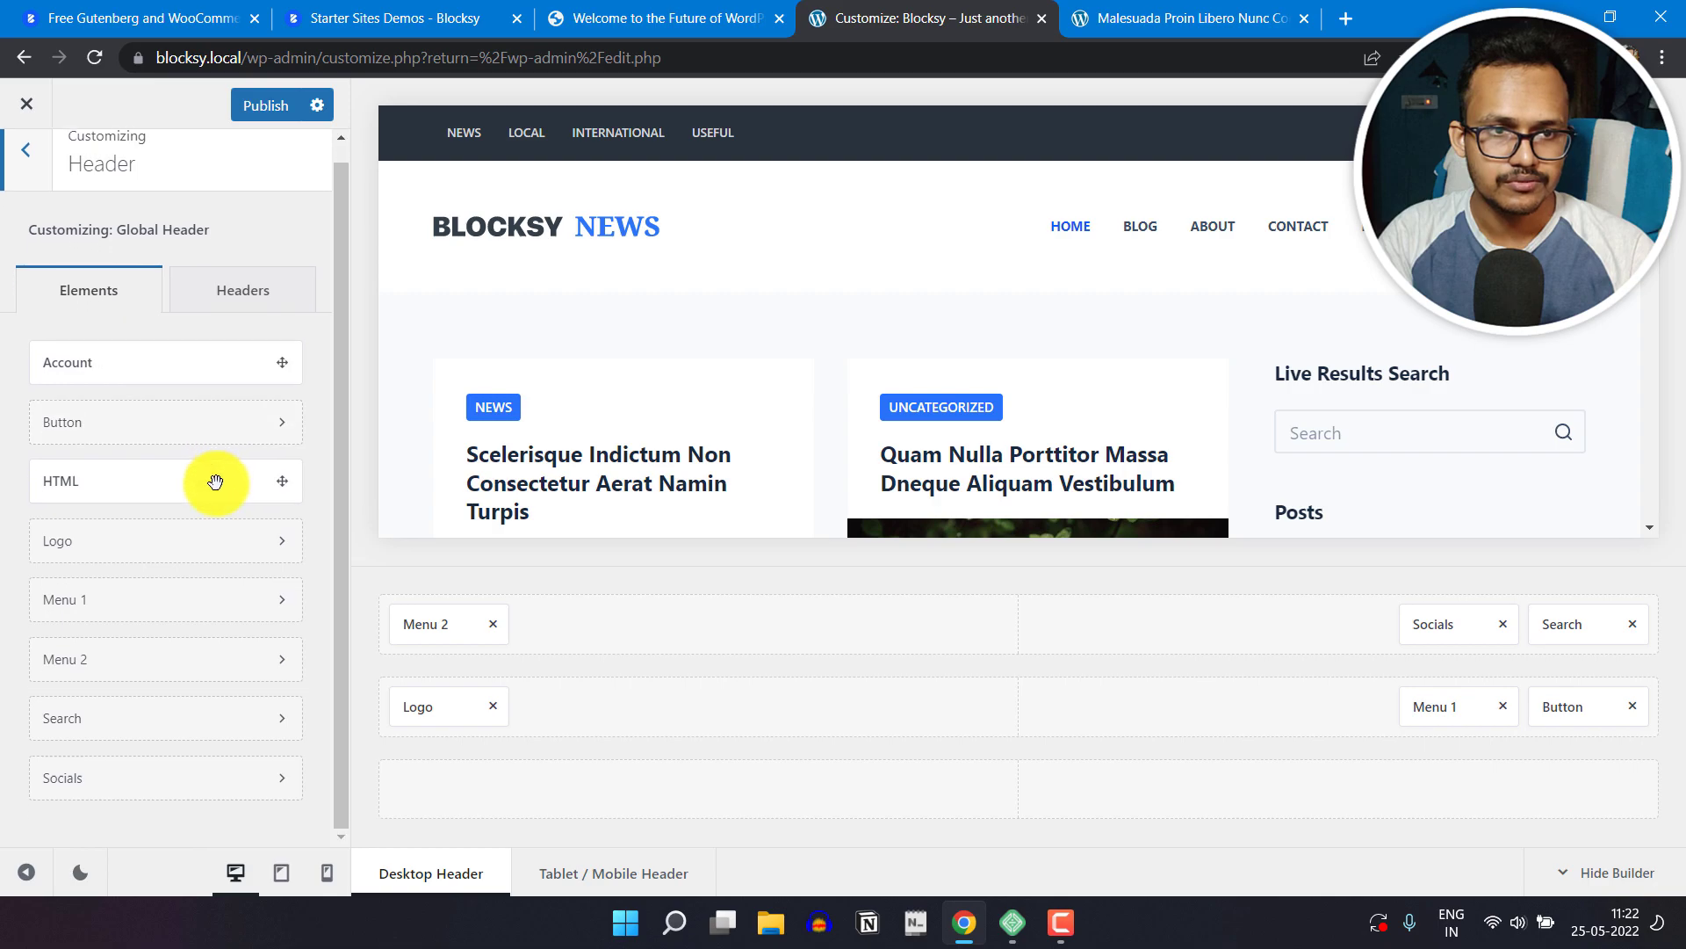
scroll(226, 527, up, 1)
click(233, 303)
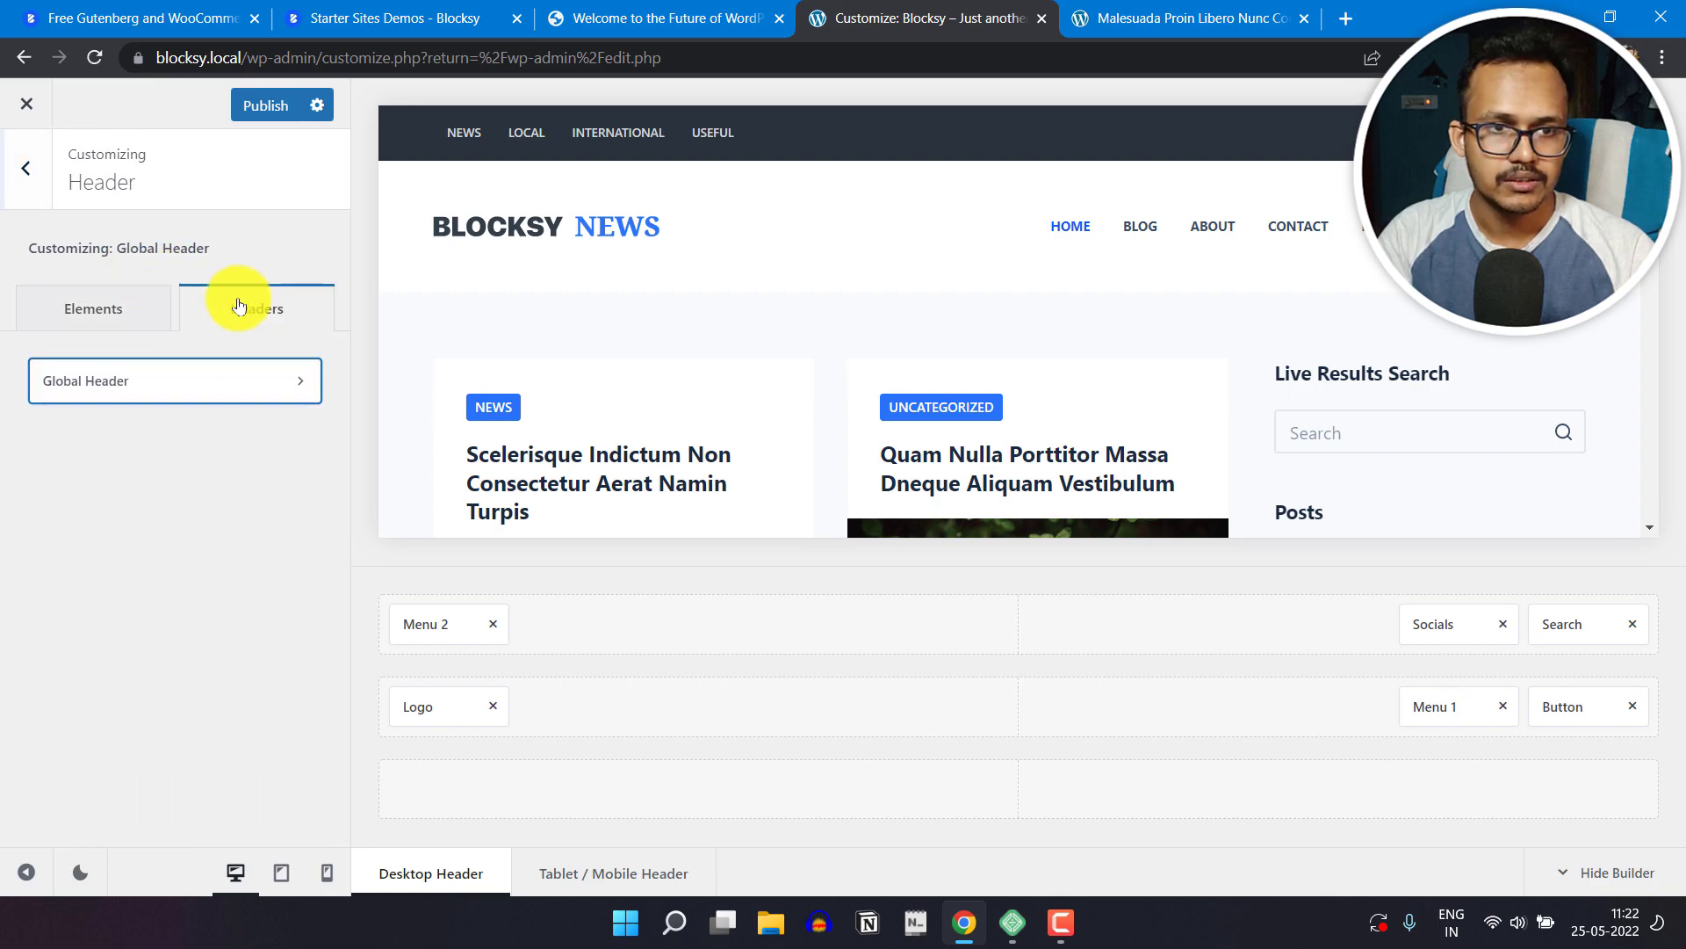
click(172, 388)
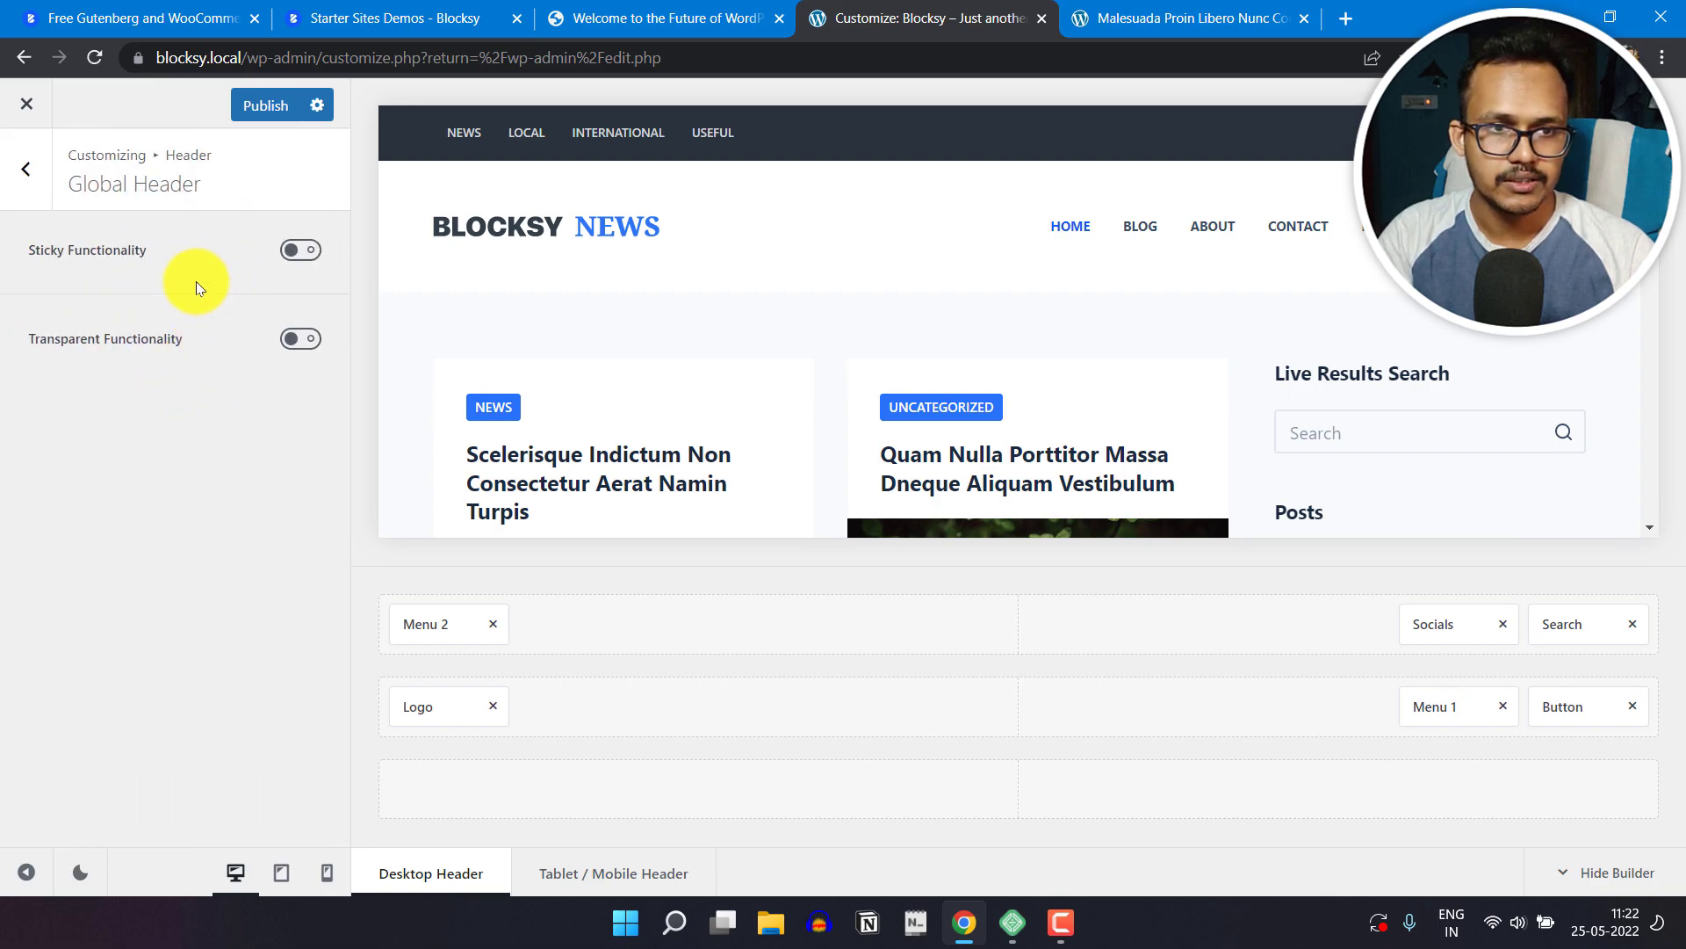
Step: Try the transparent functionality on the Global Header and switch it off again
click(306, 345)
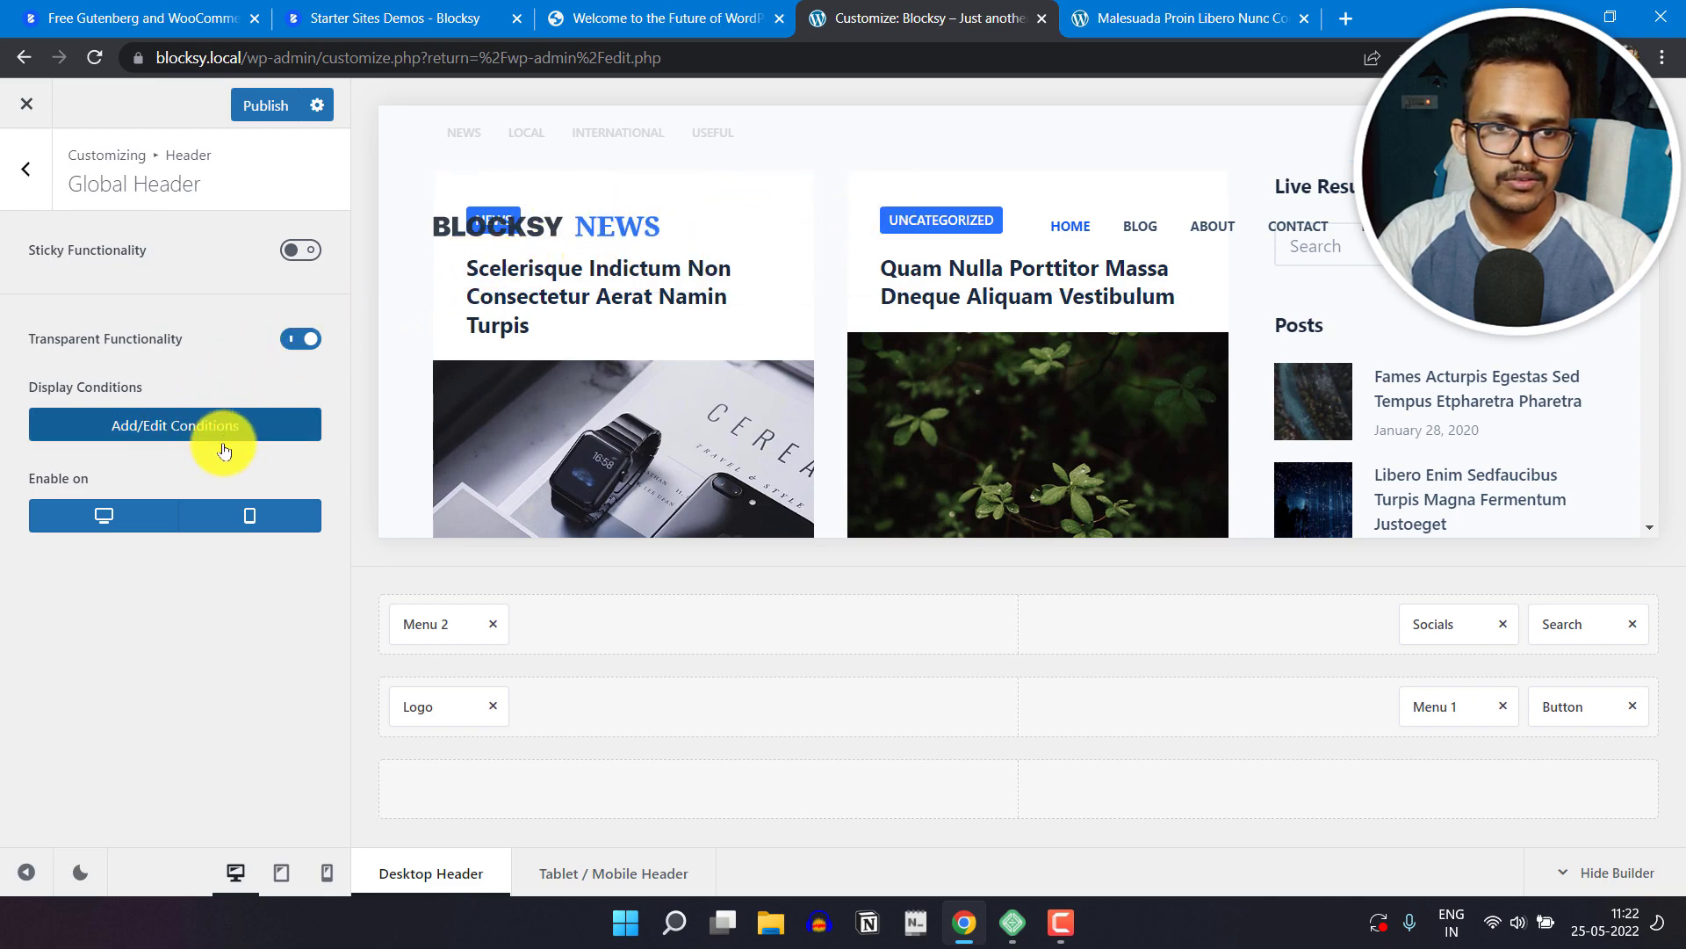
click(310, 341)
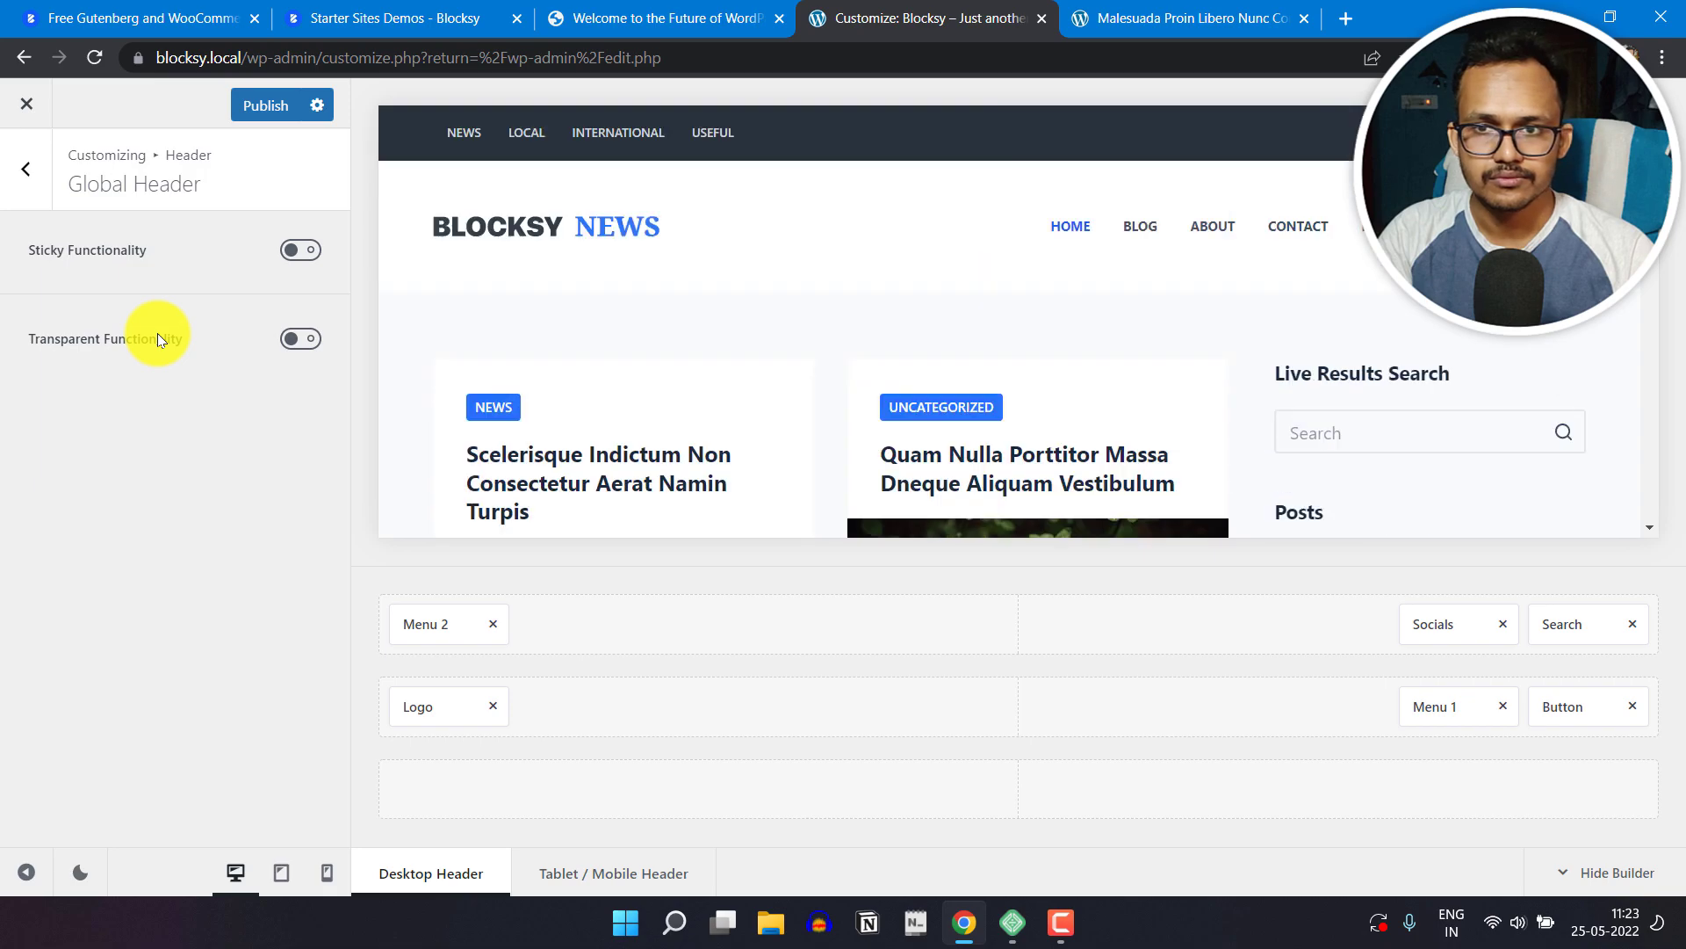
Step: Enable sticky functionality for the Global Header and preview the scrolling page at full width with the builder hidden
click(296, 253)
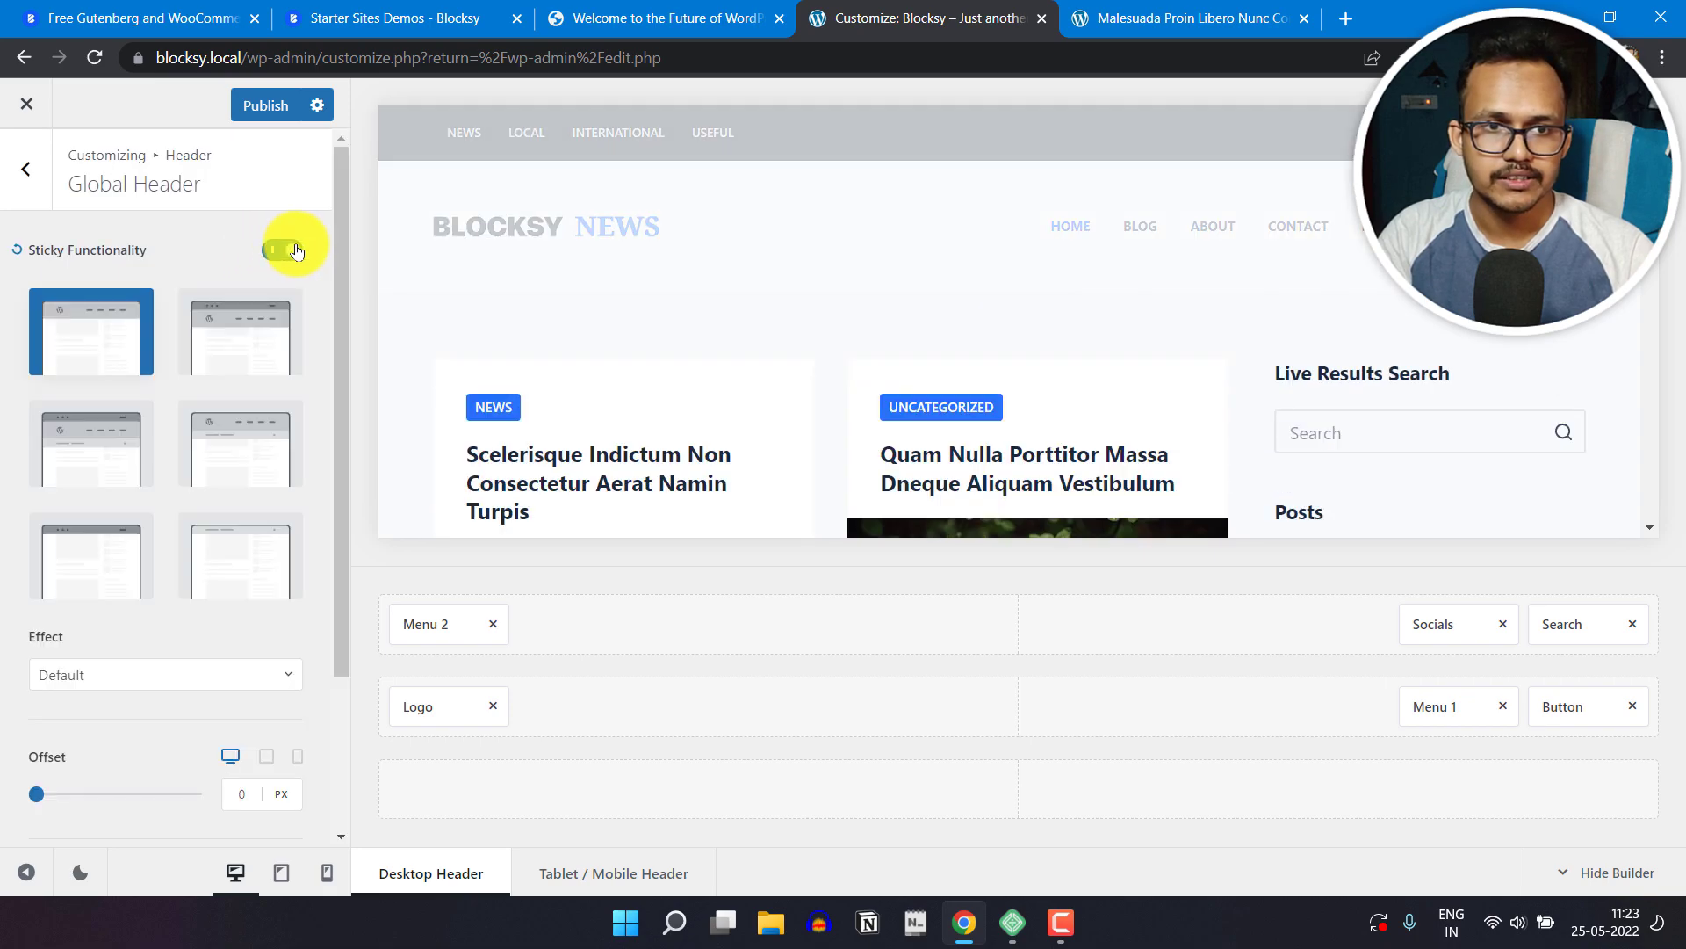
click(25, 874)
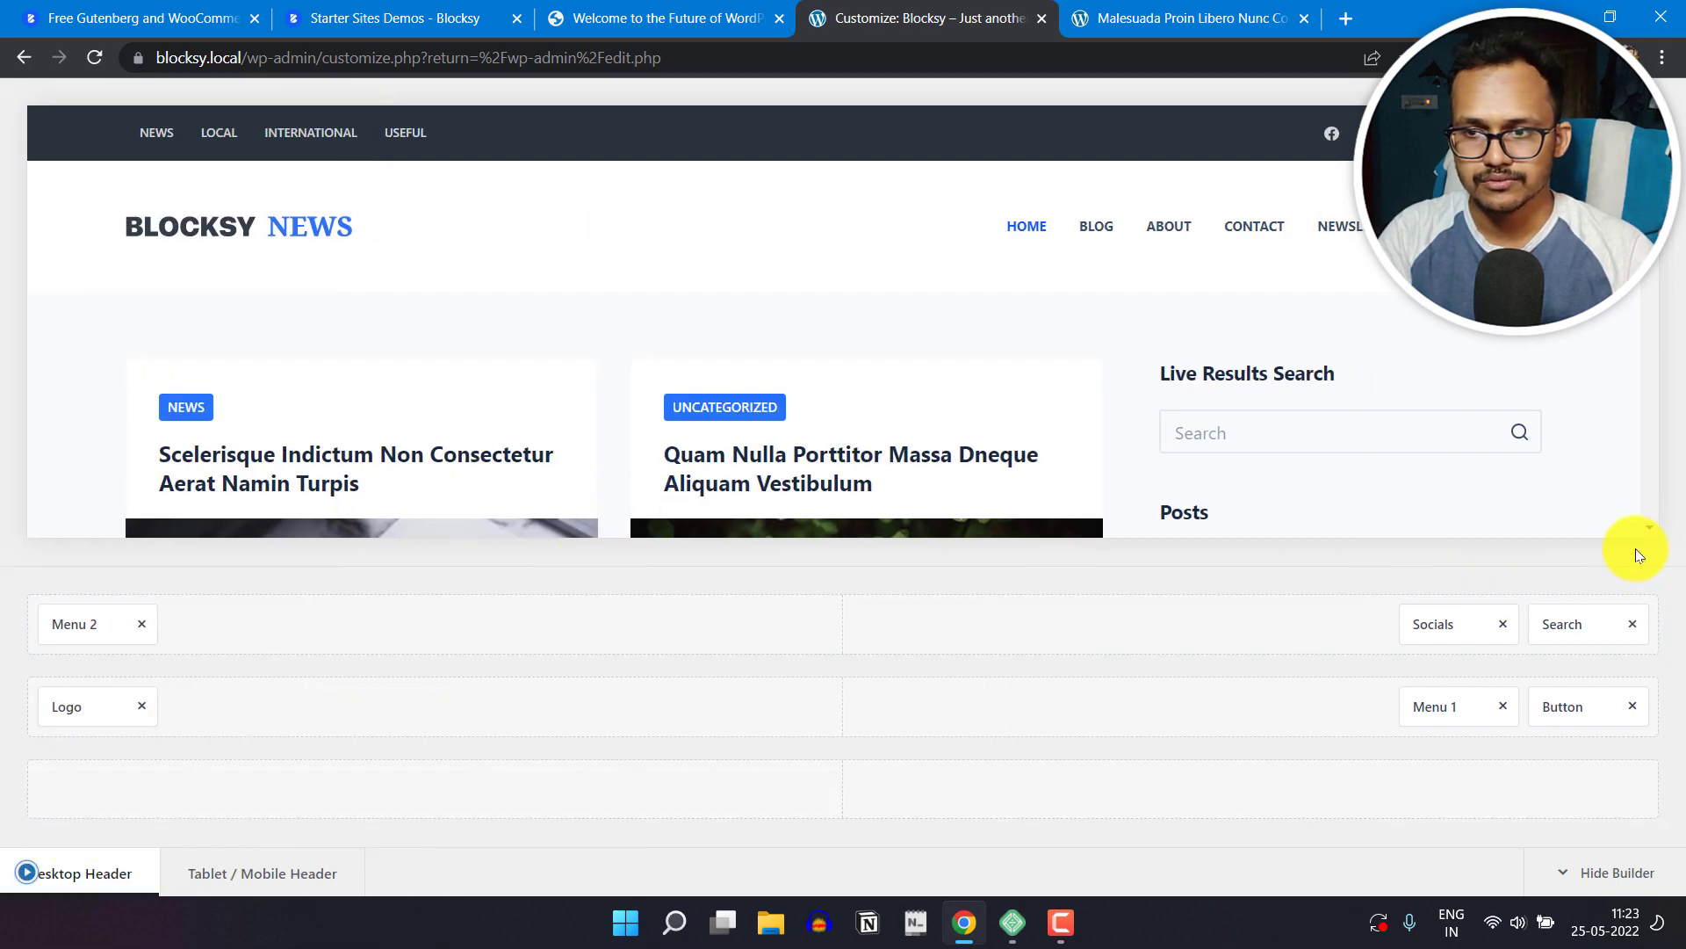
key(ctrl+a)
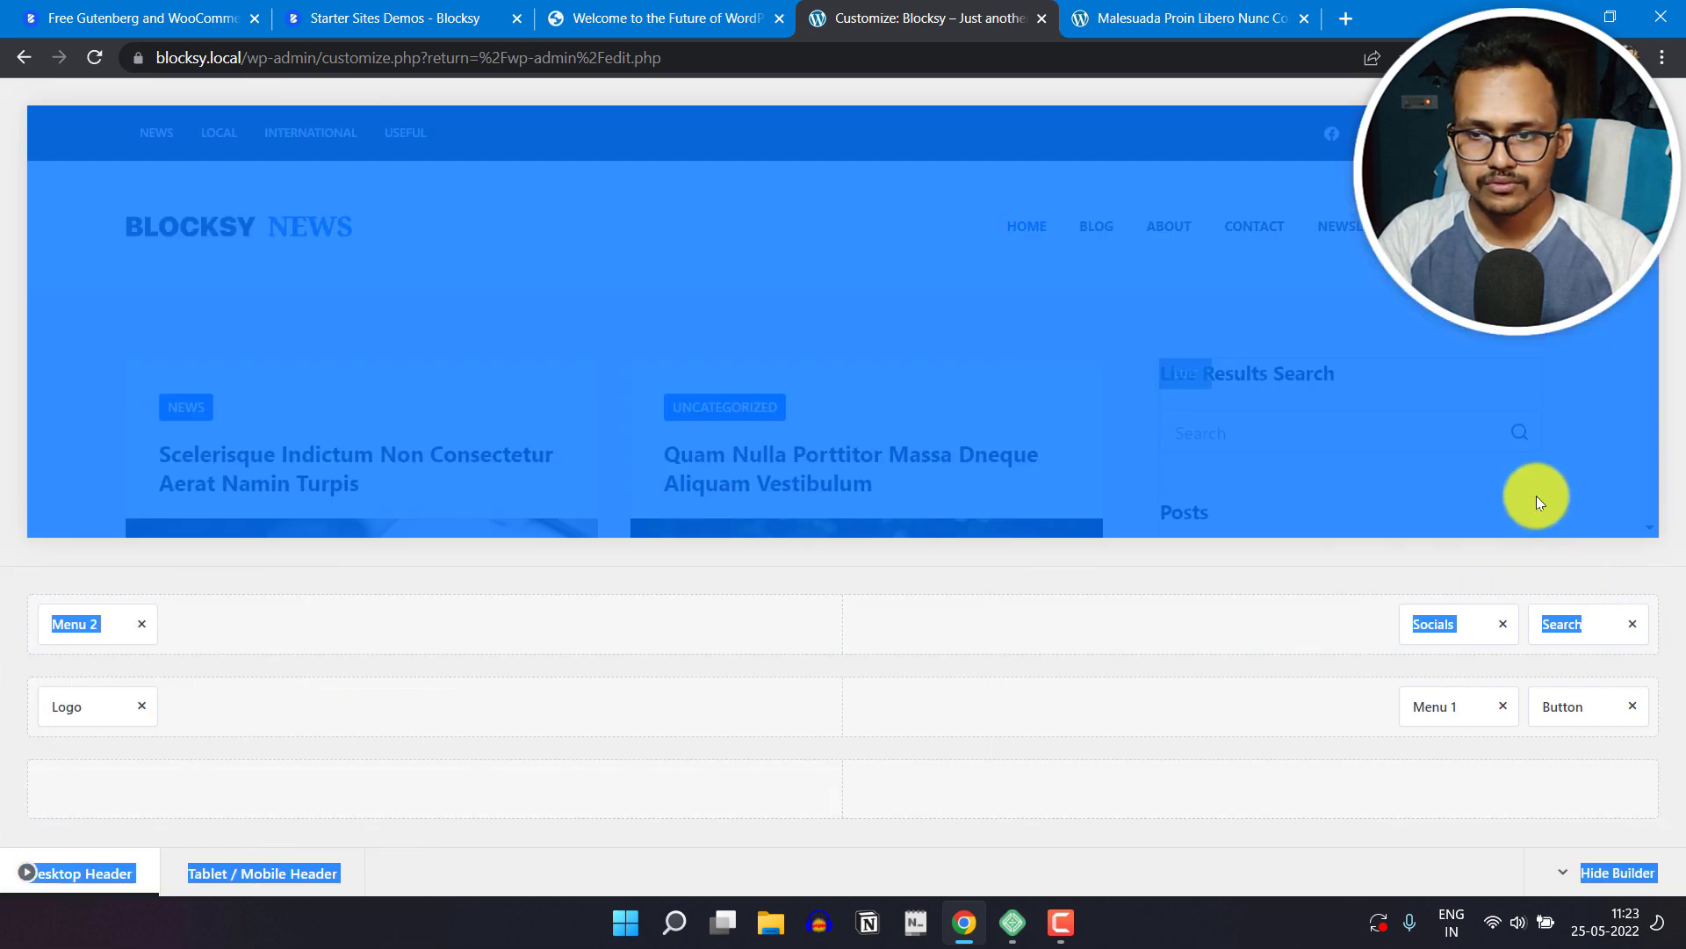
click(1591, 869)
scroll(1257, 503, down, 3)
scroll(1257, 502, down, 10)
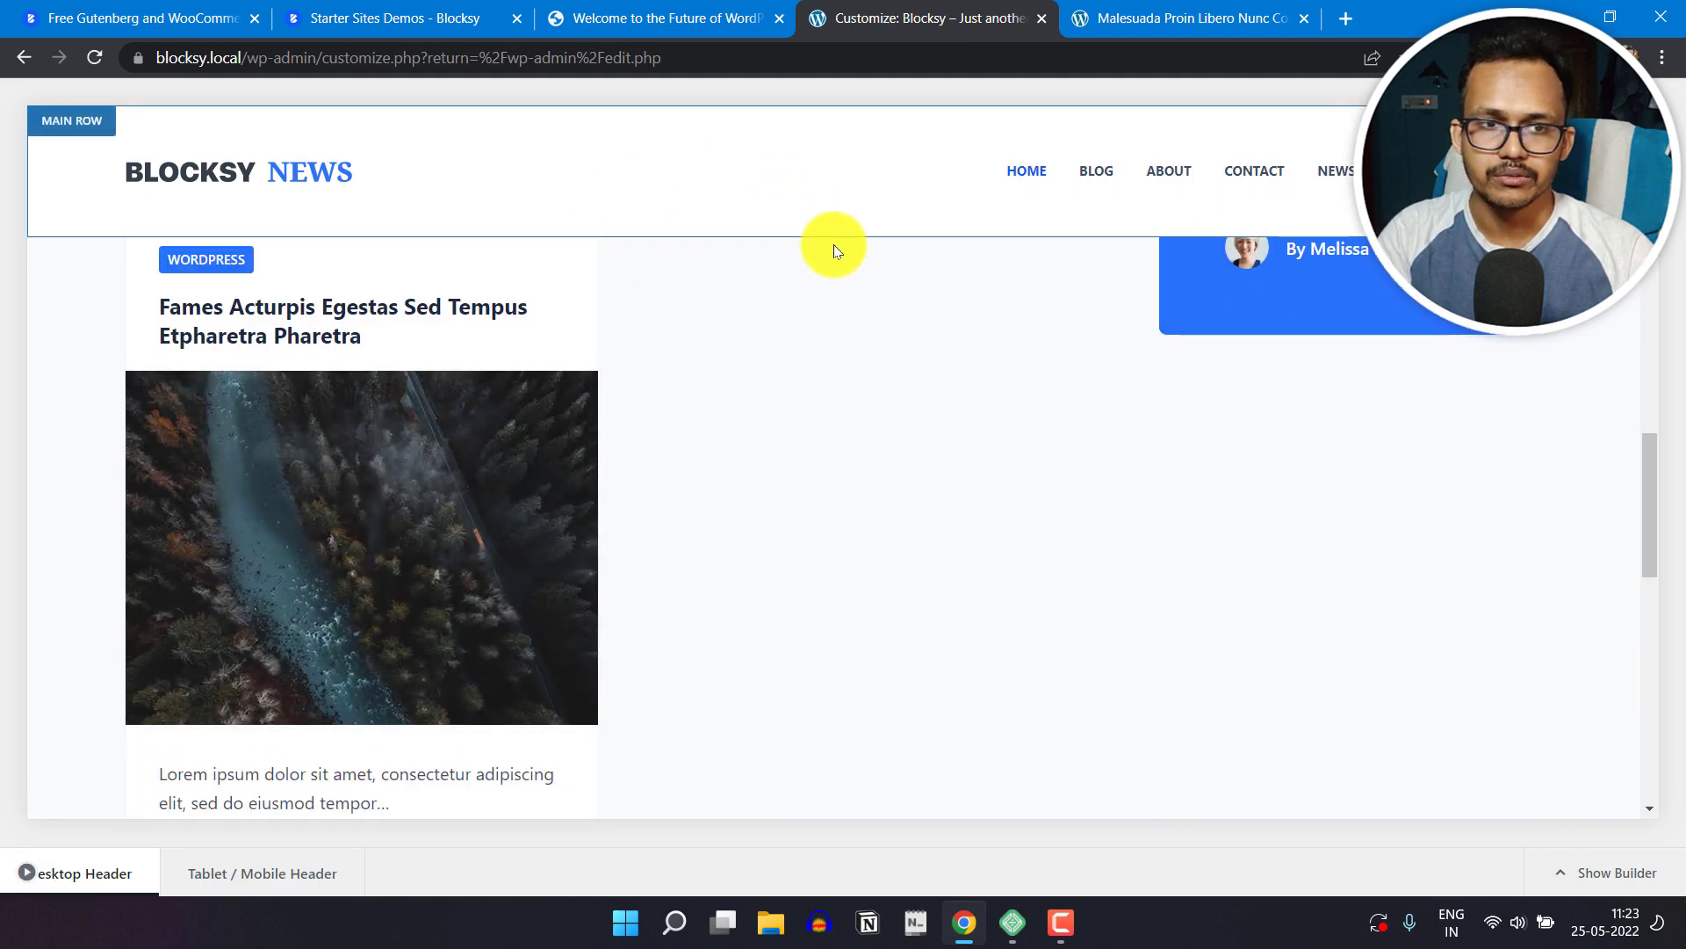
scroll(866, 527, up, 10)
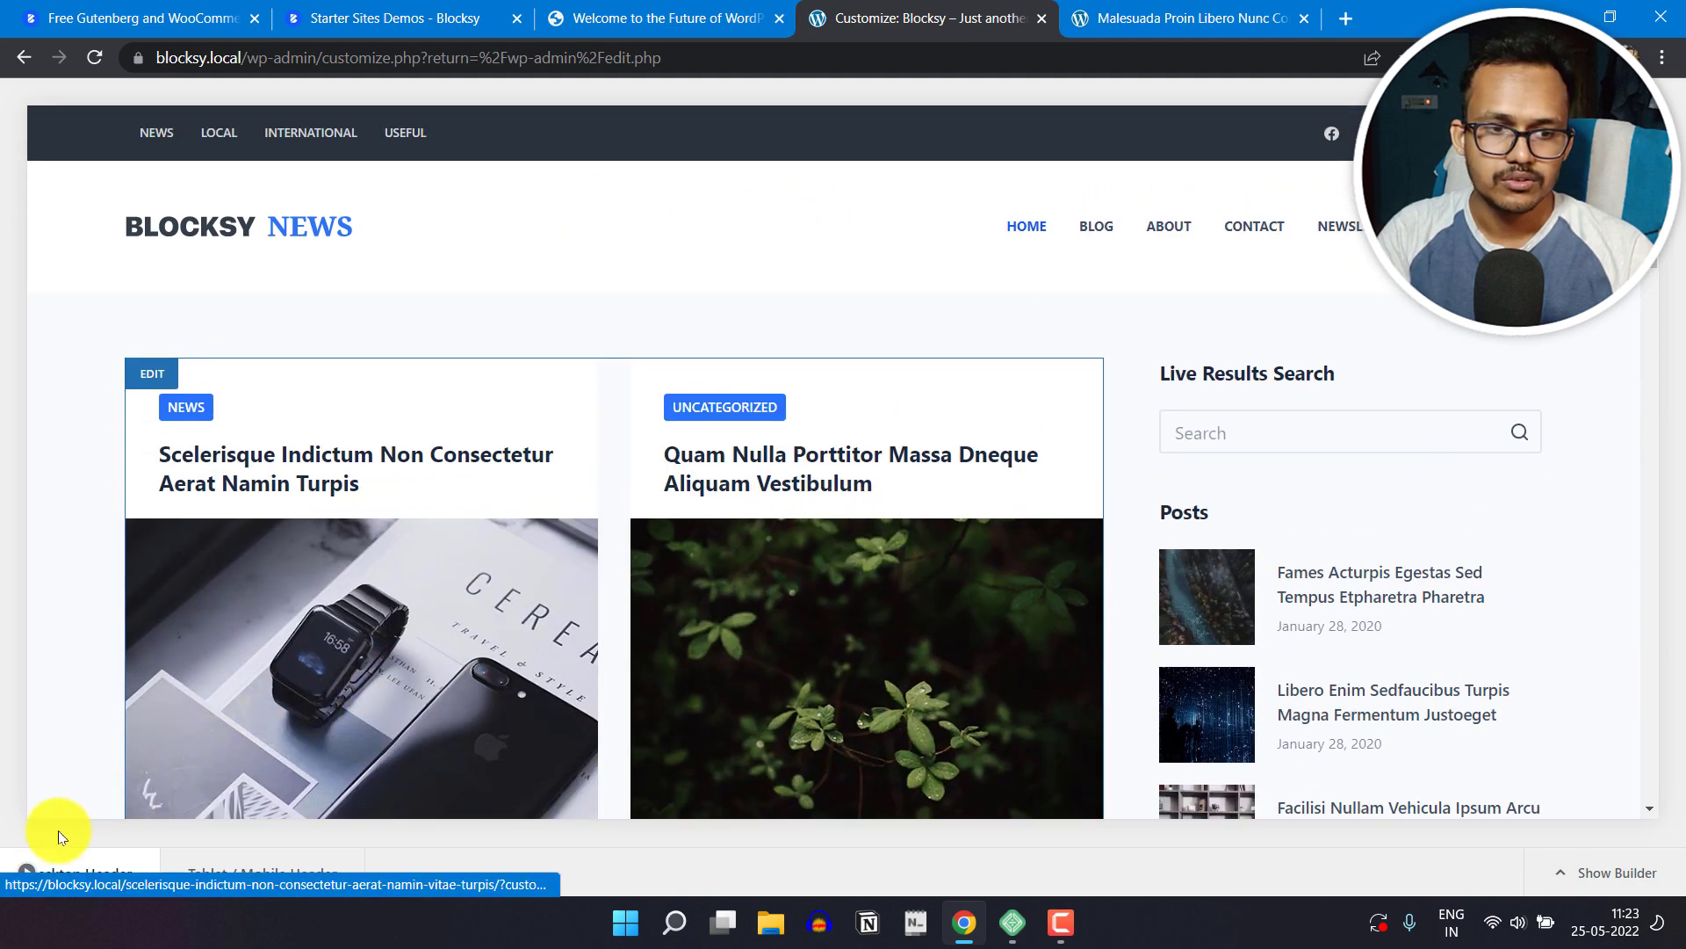
Step: Set the sticky header to Only Top Row and check its behaviour on the full-width page preview
click(19, 871)
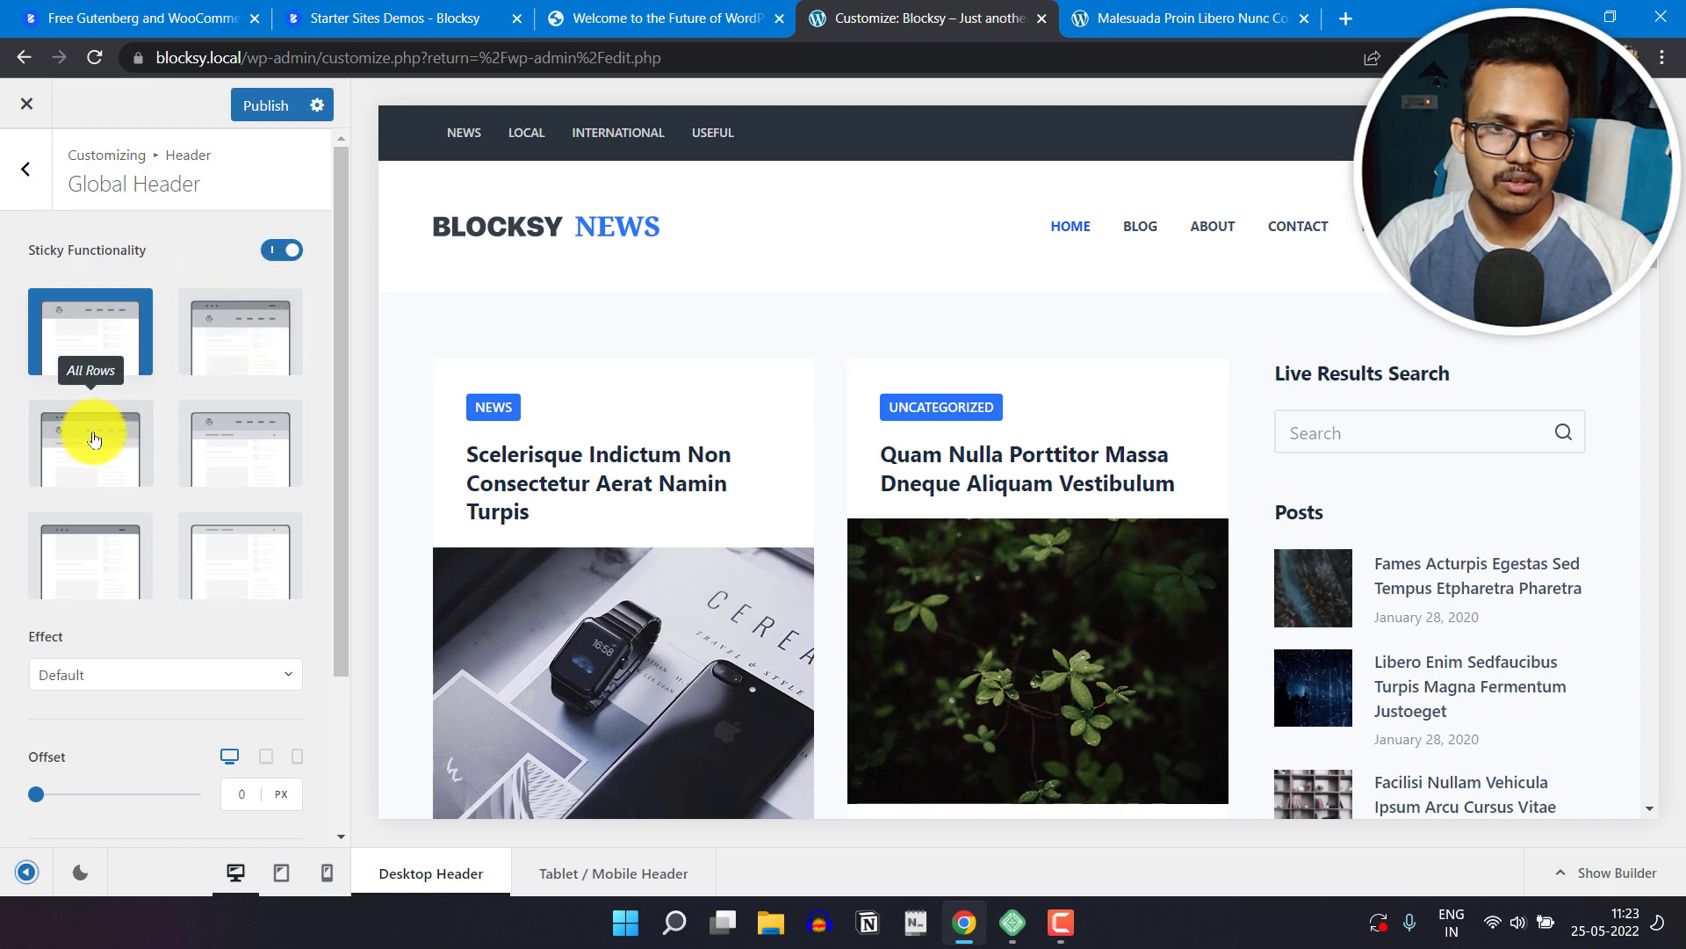
click(96, 559)
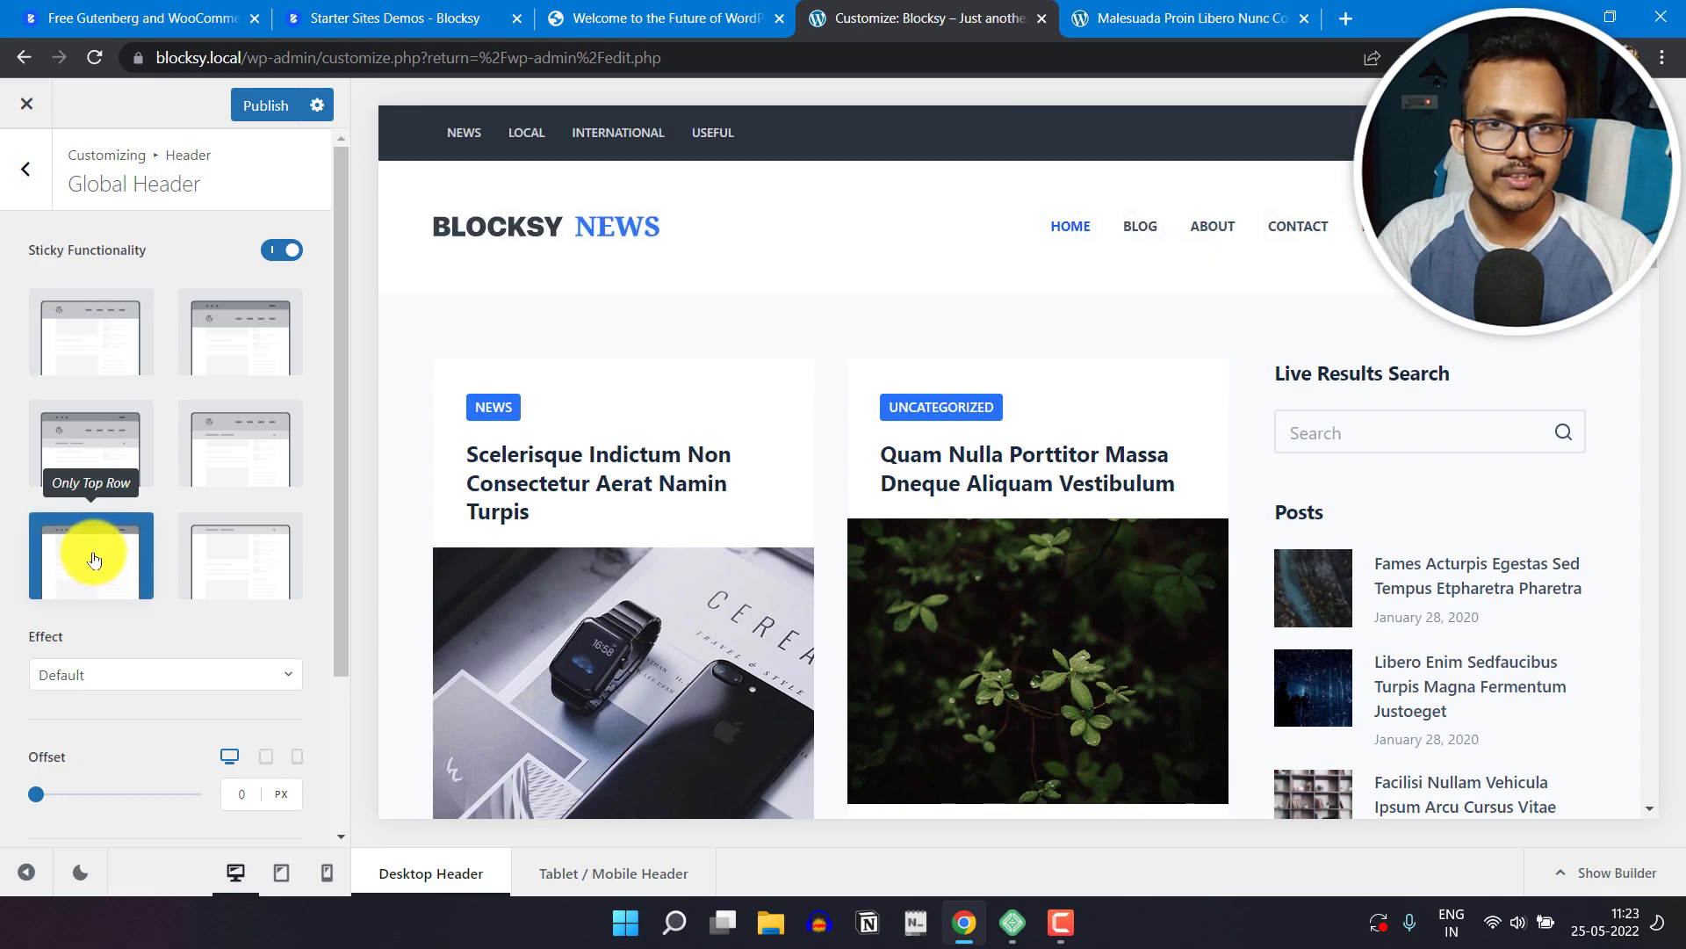
click(27, 869)
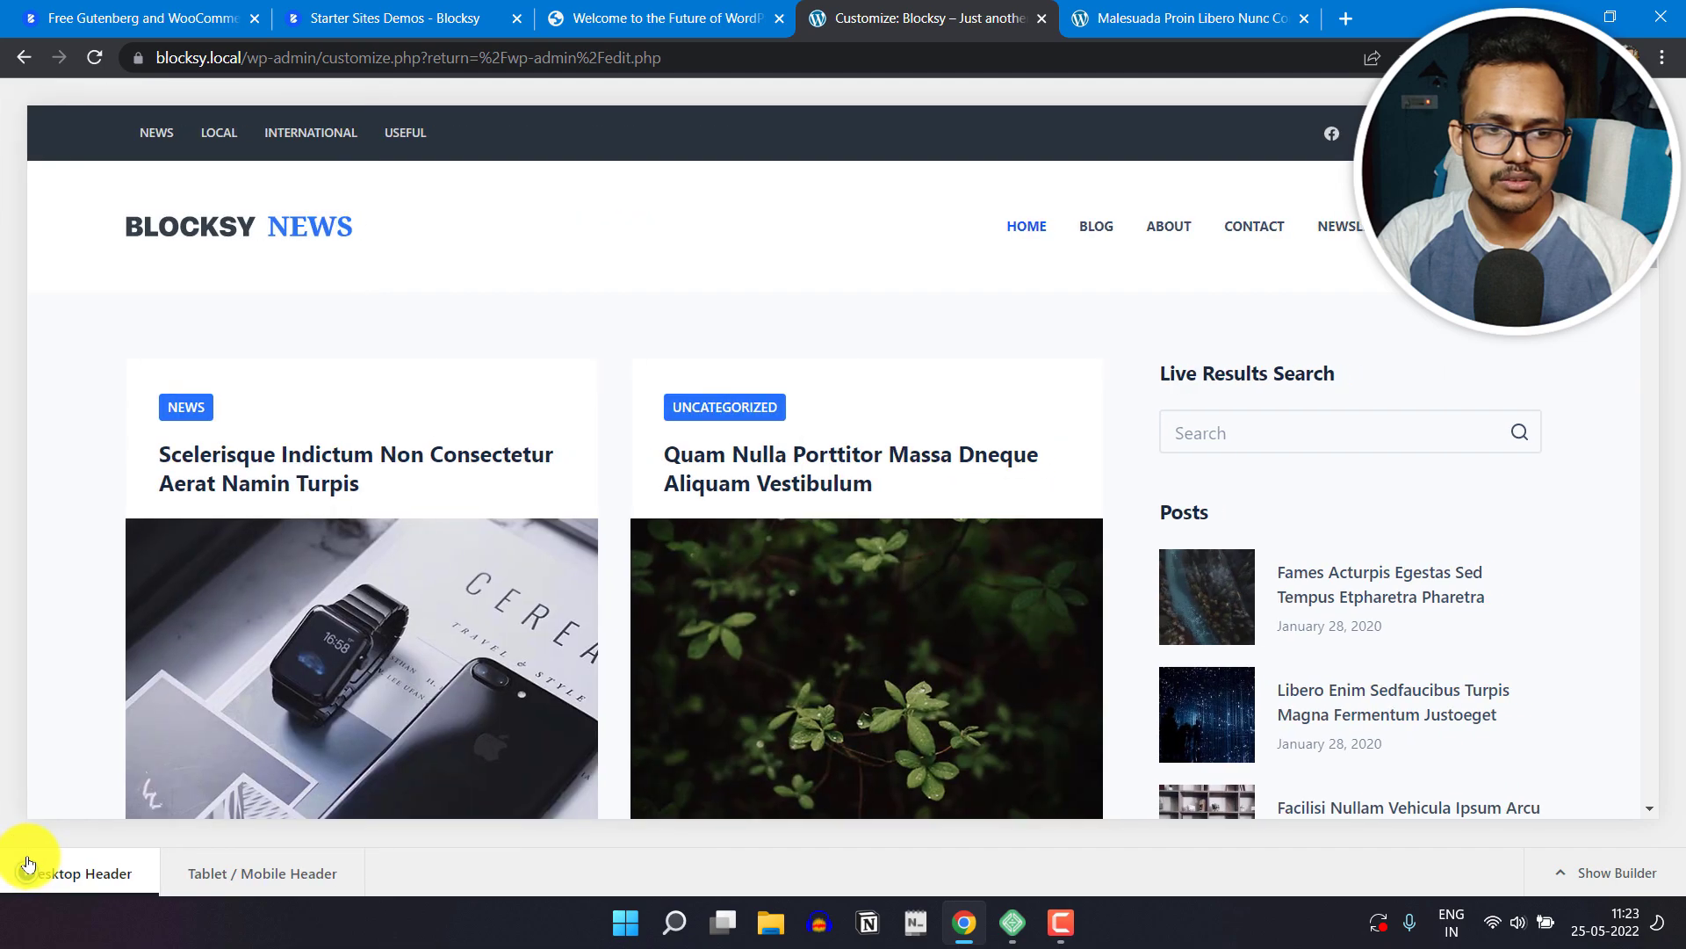
scroll(760, 444, down, 7)
scroll(741, 469, down, 6)
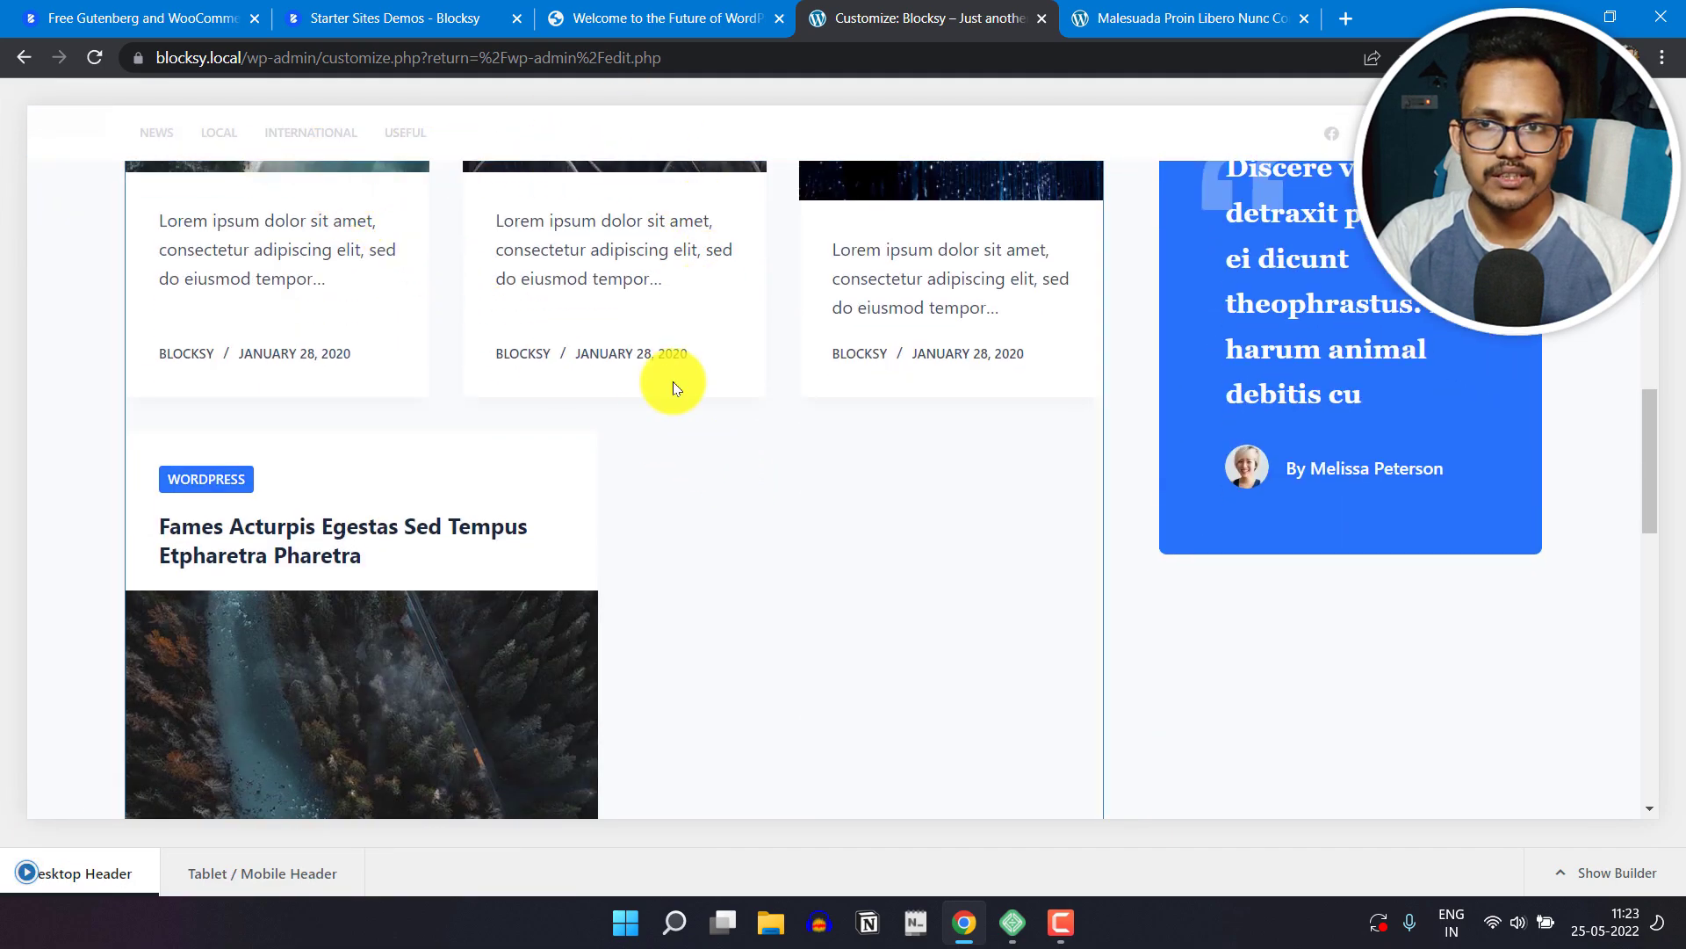
scroll(595, 550, up, 13)
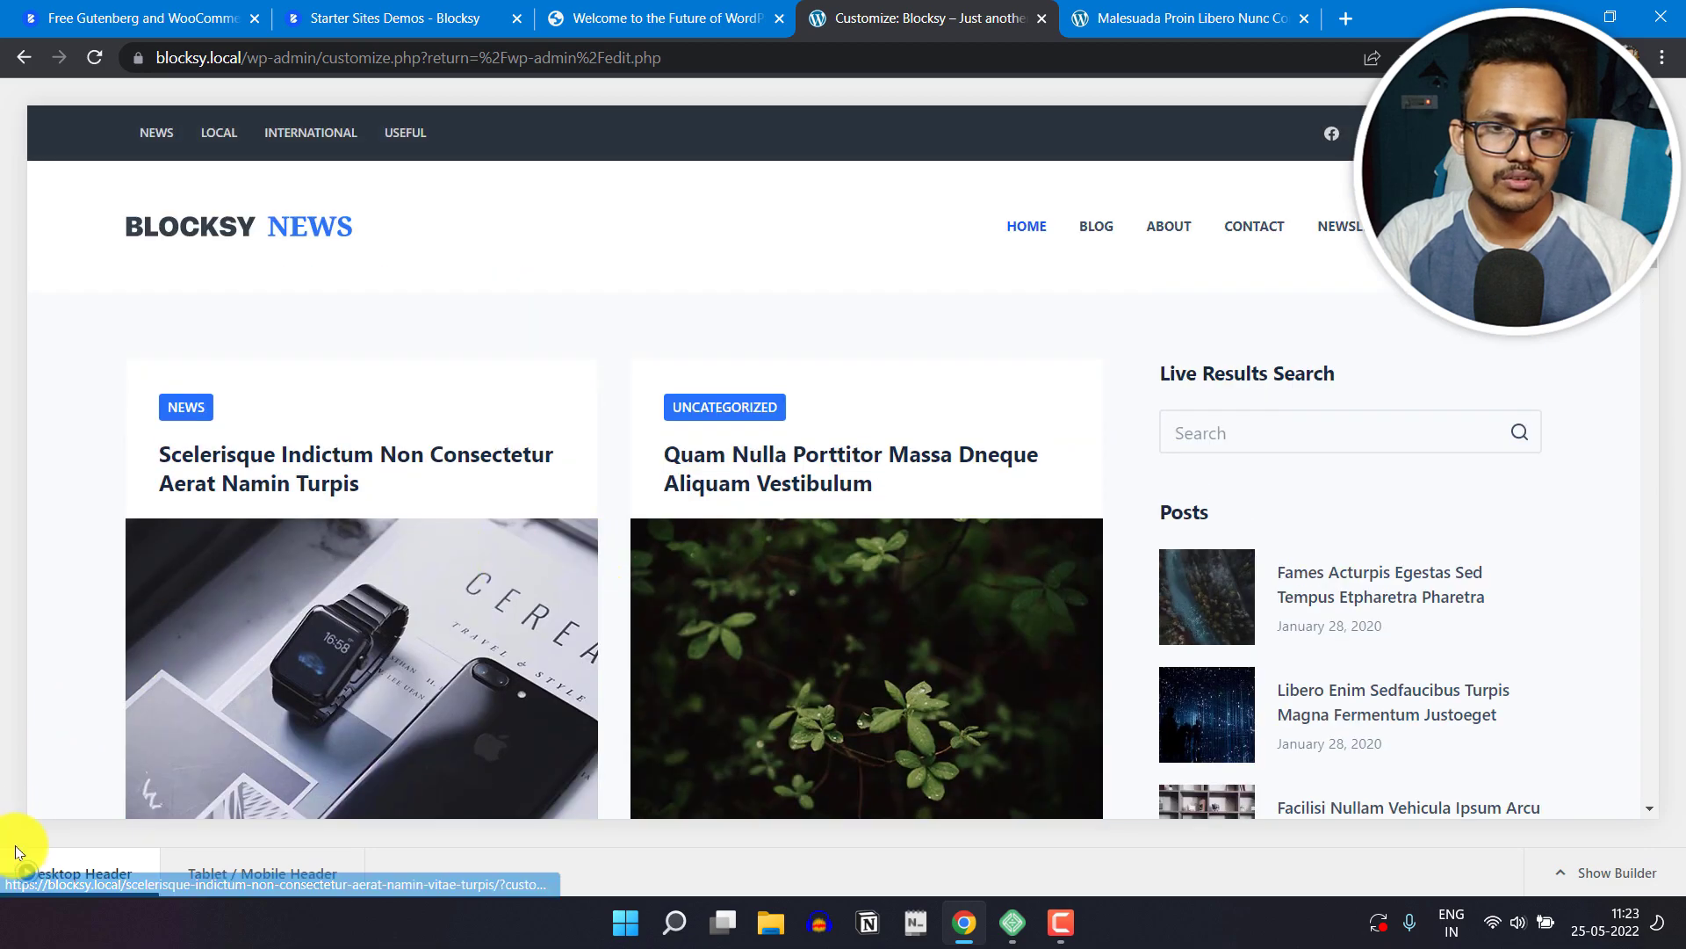
click(20, 868)
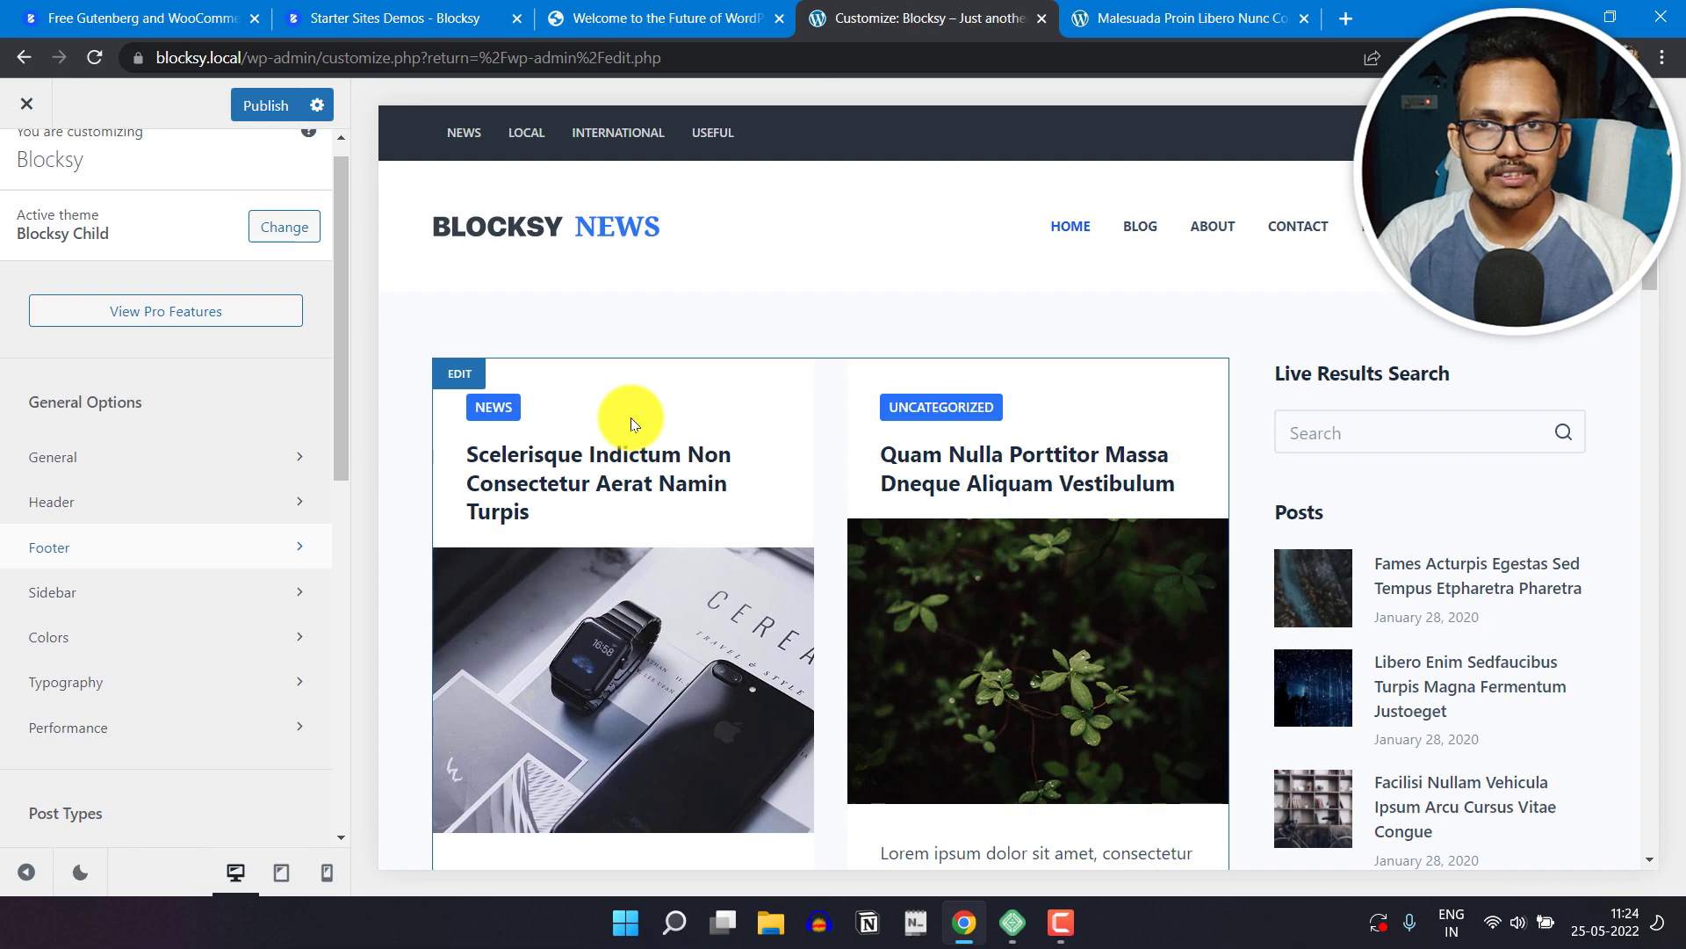
Step: Open the Footer settings and hide the builder to show the whole footer in the preview
click(140, 564)
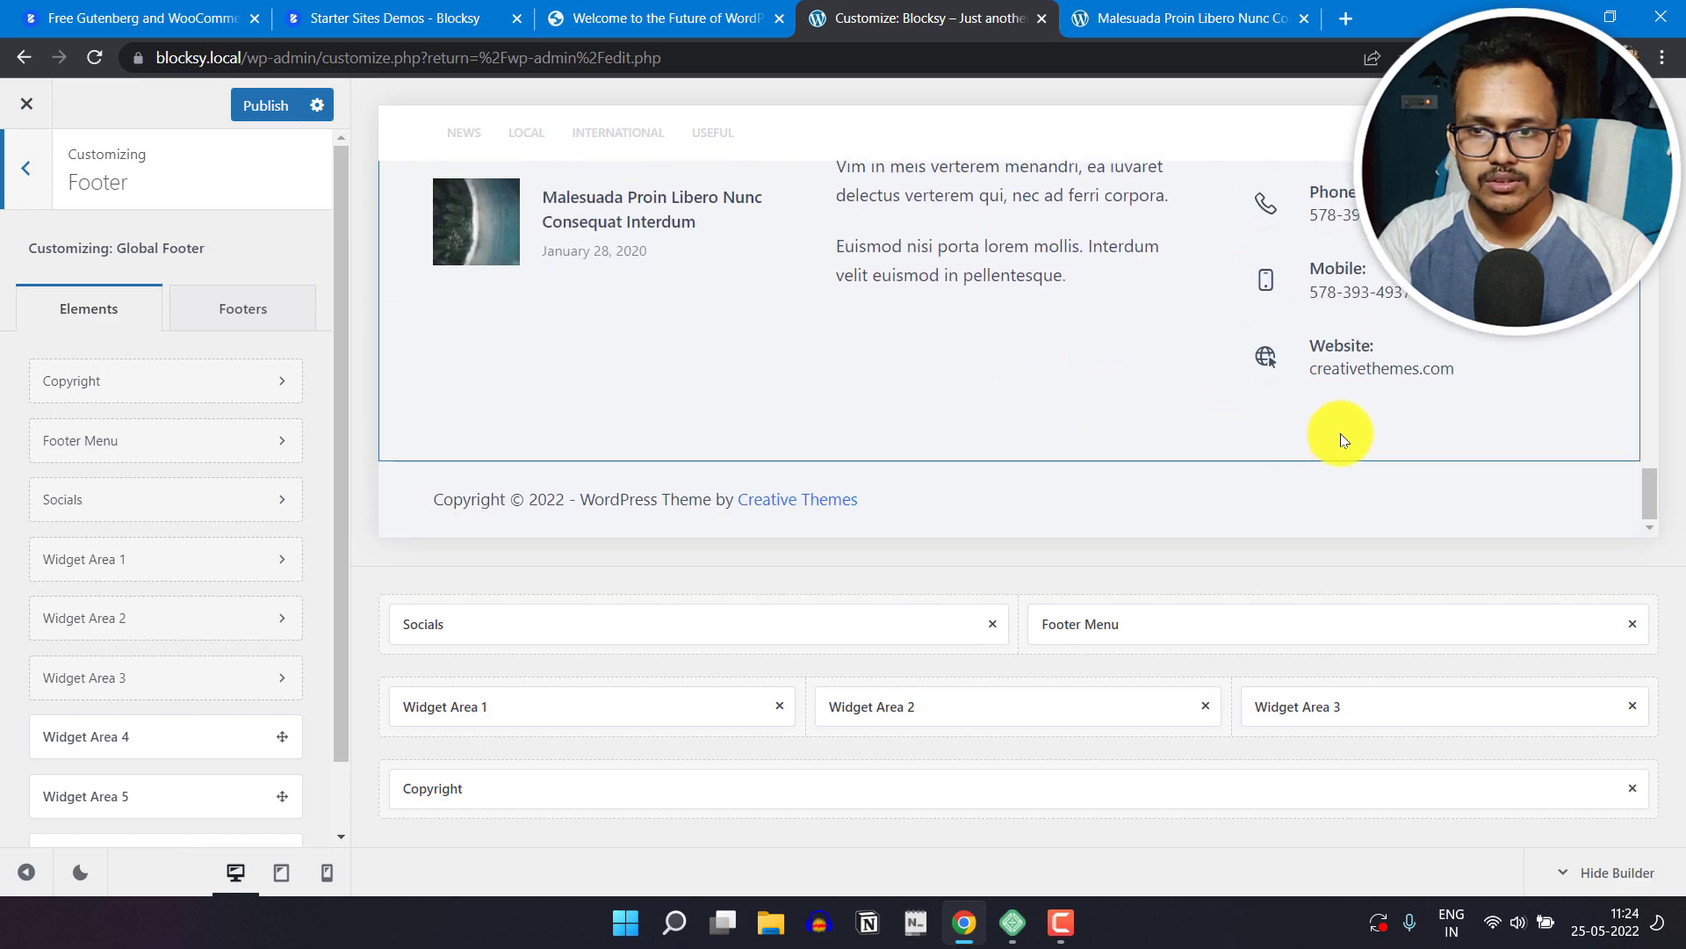
click(1616, 873)
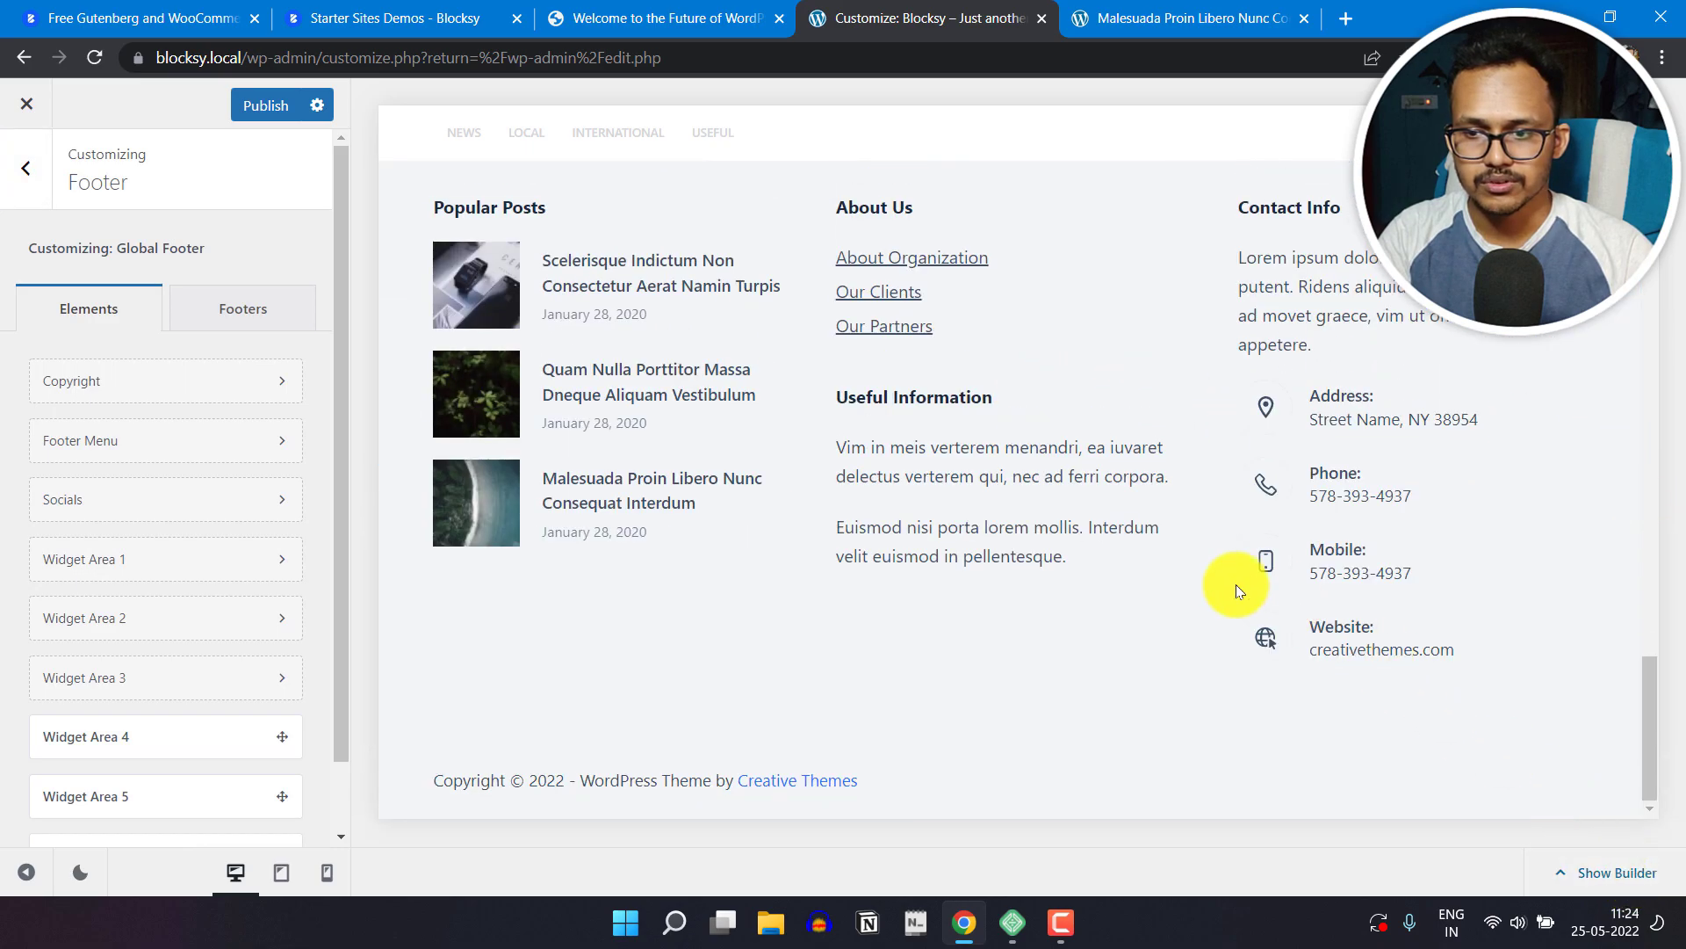
scroll(1142, 523, up, 1)
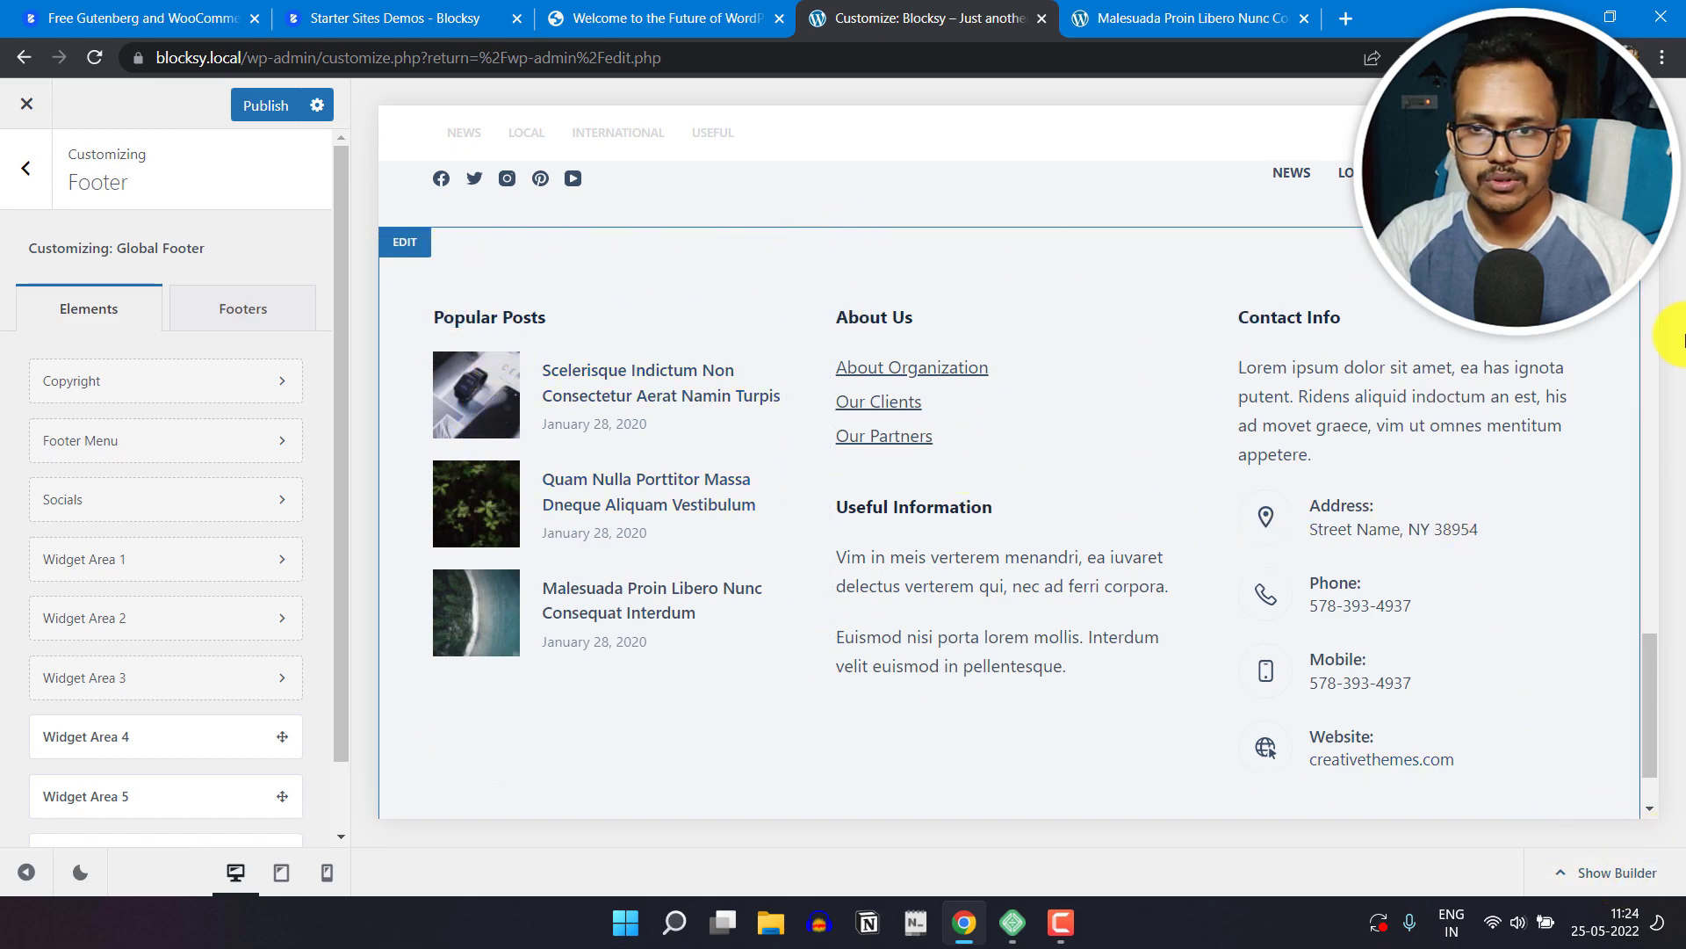
Step: Open the footer's middle row settings and review its Design options for fonts, colors and background
click(406, 244)
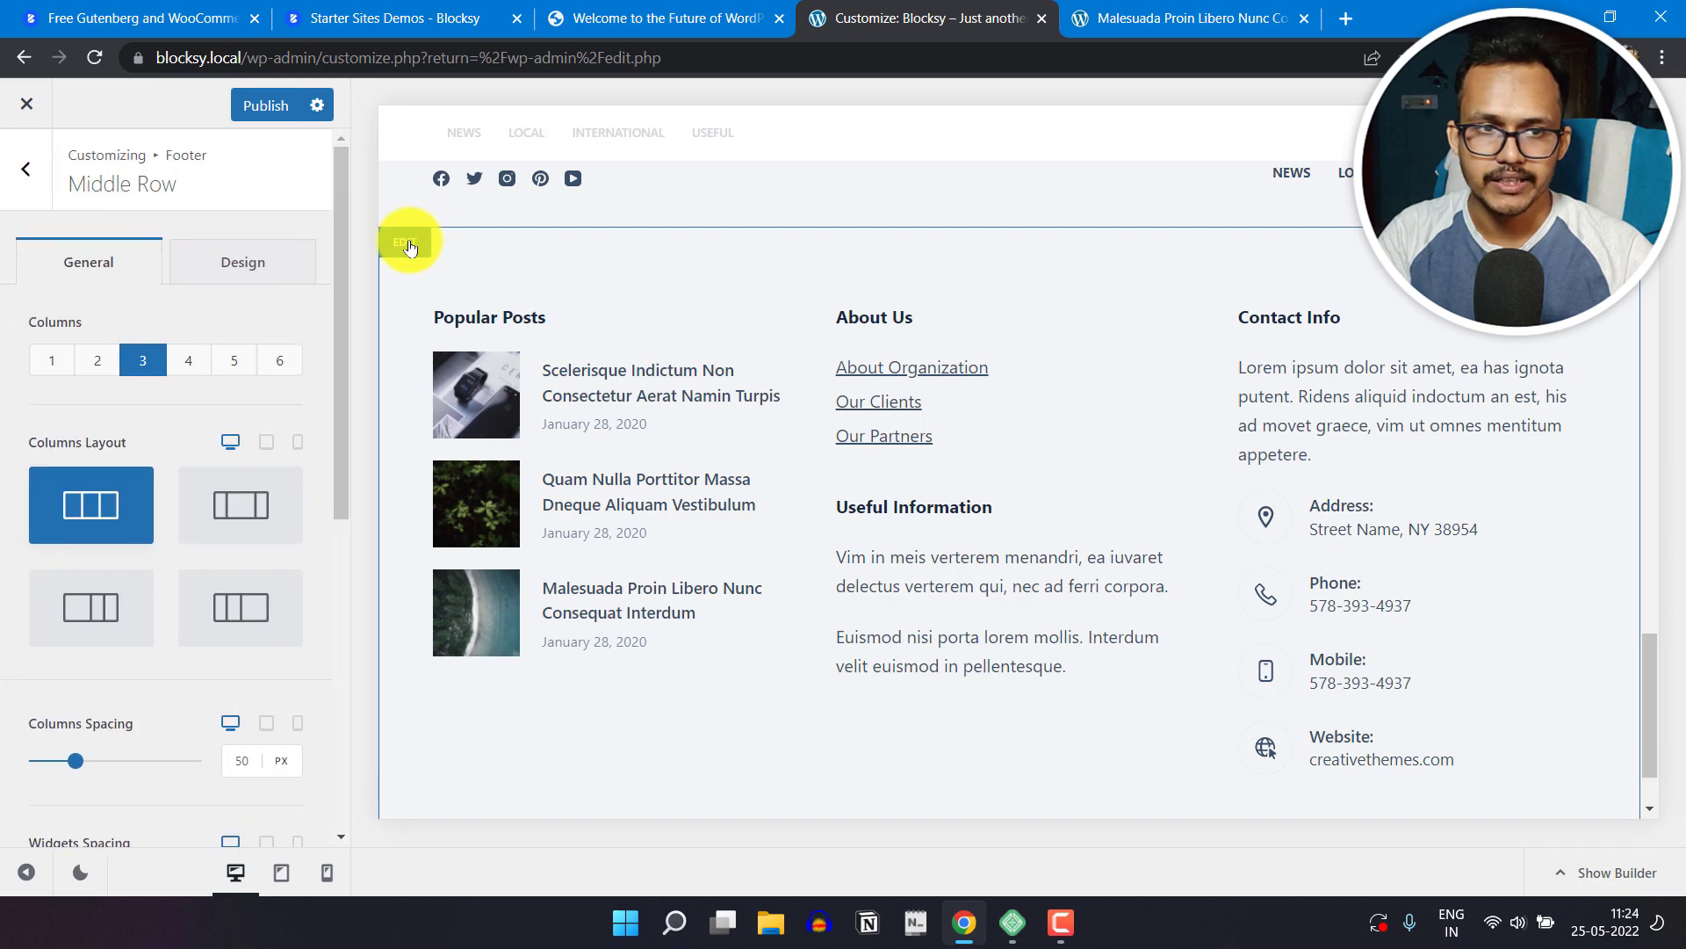
click(239, 263)
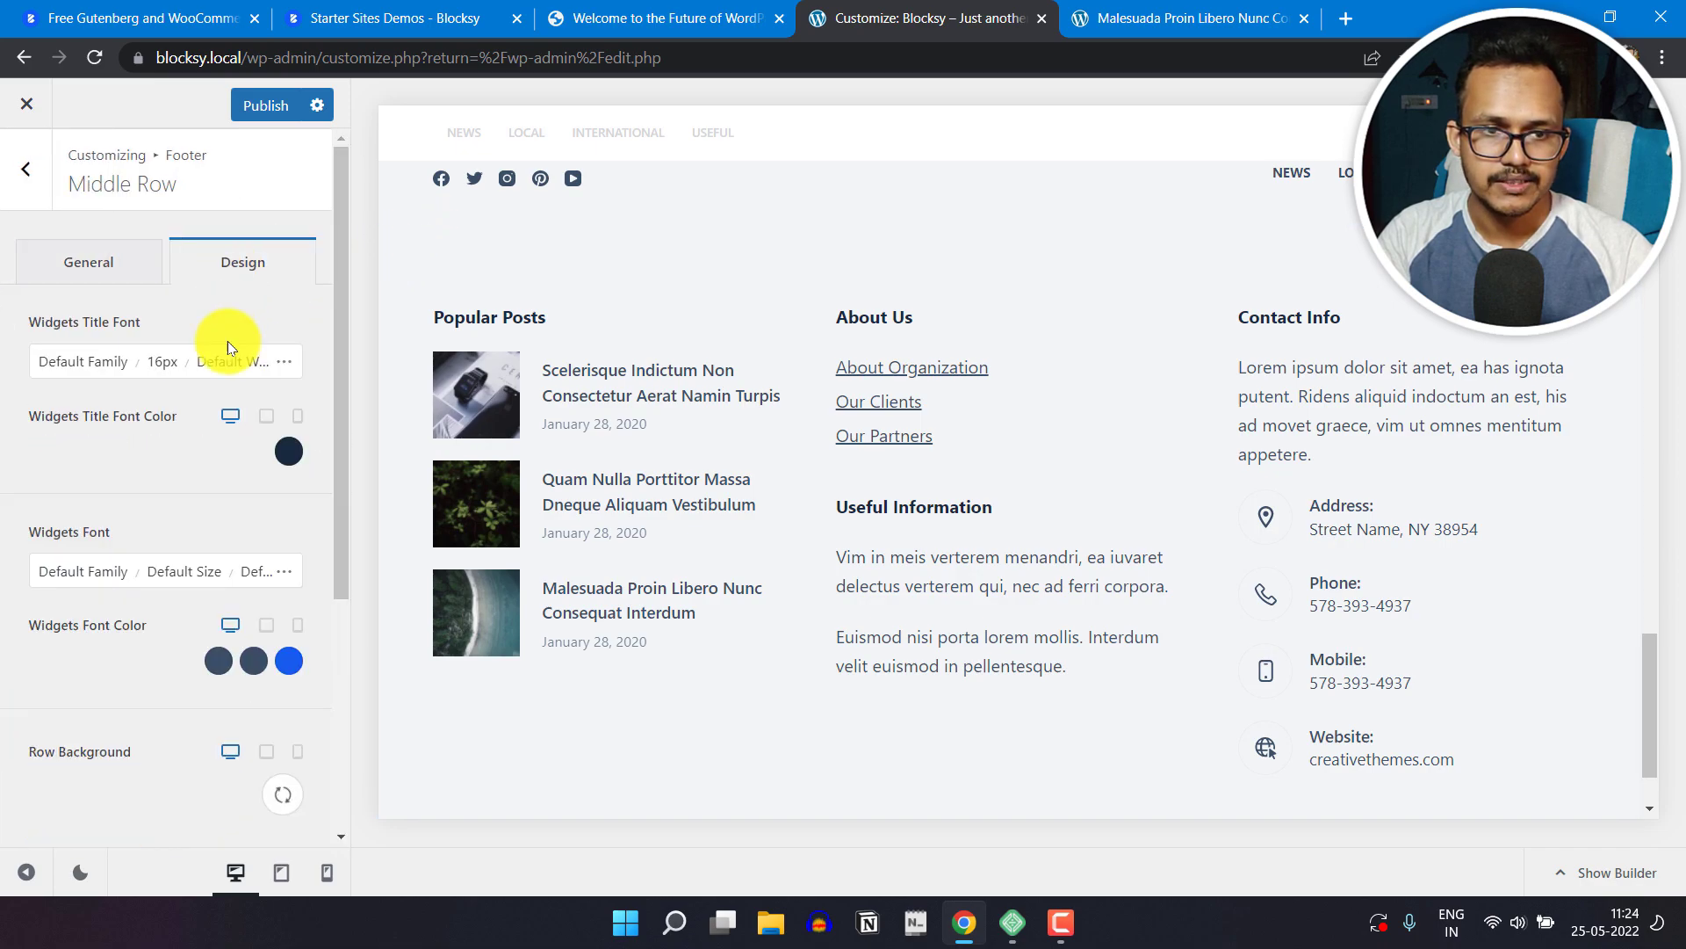
scroll(133, 524, down, 4)
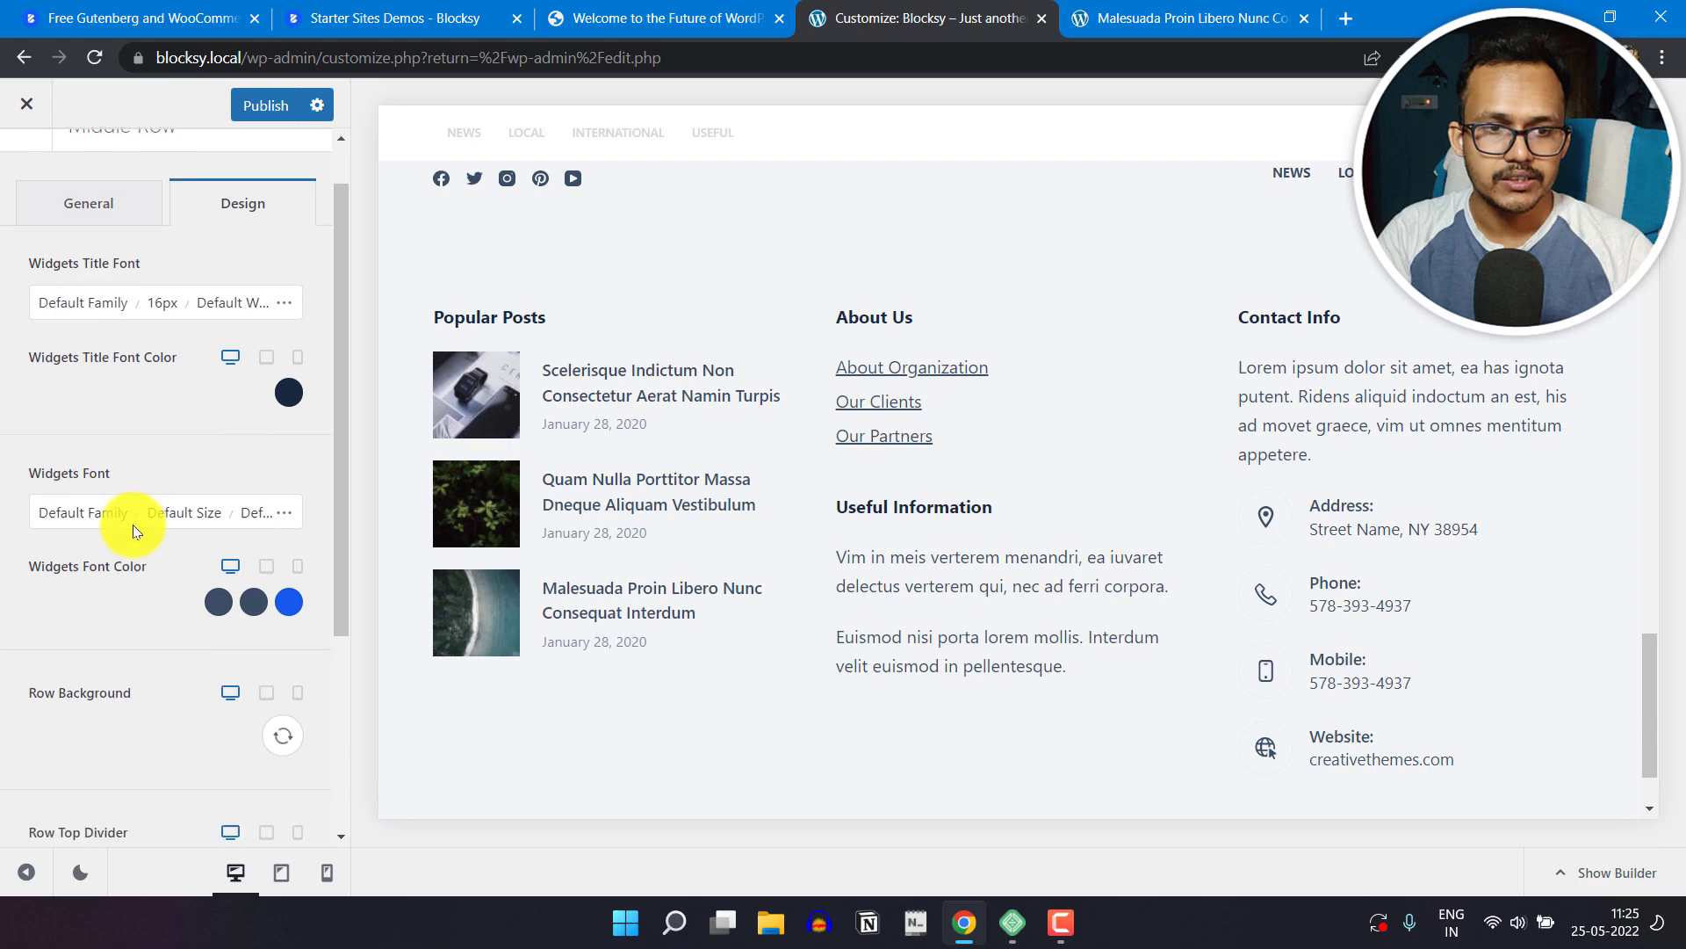
scroll(132, 637, up, 2)
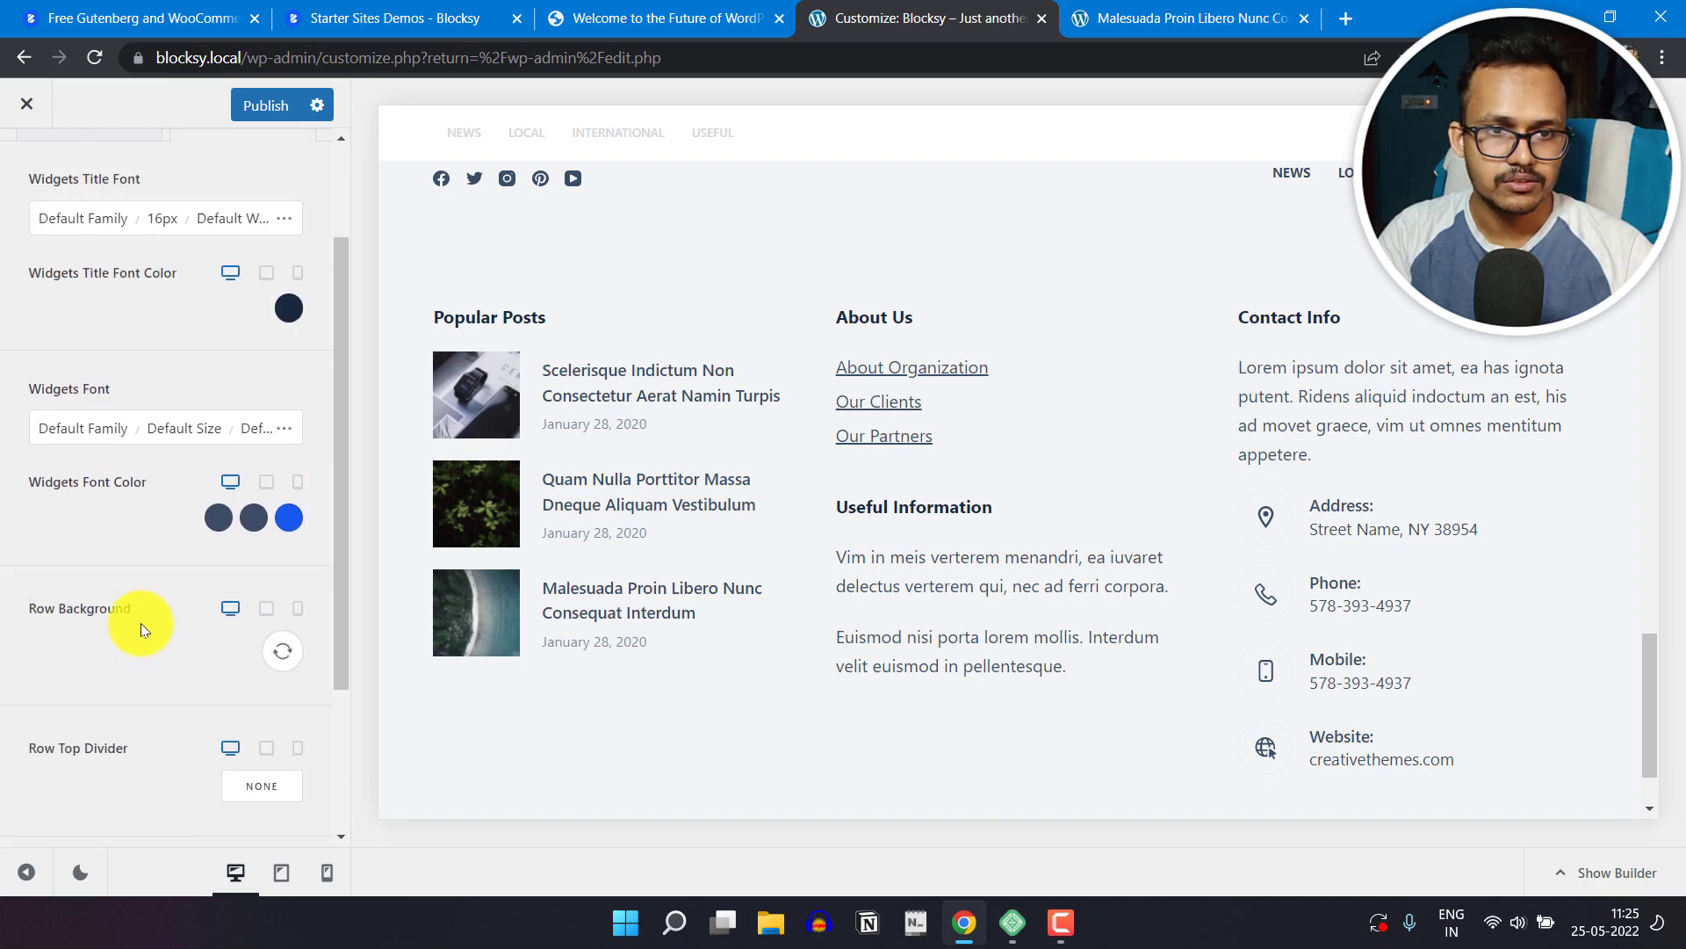
scroll(234, 546, up, 2)
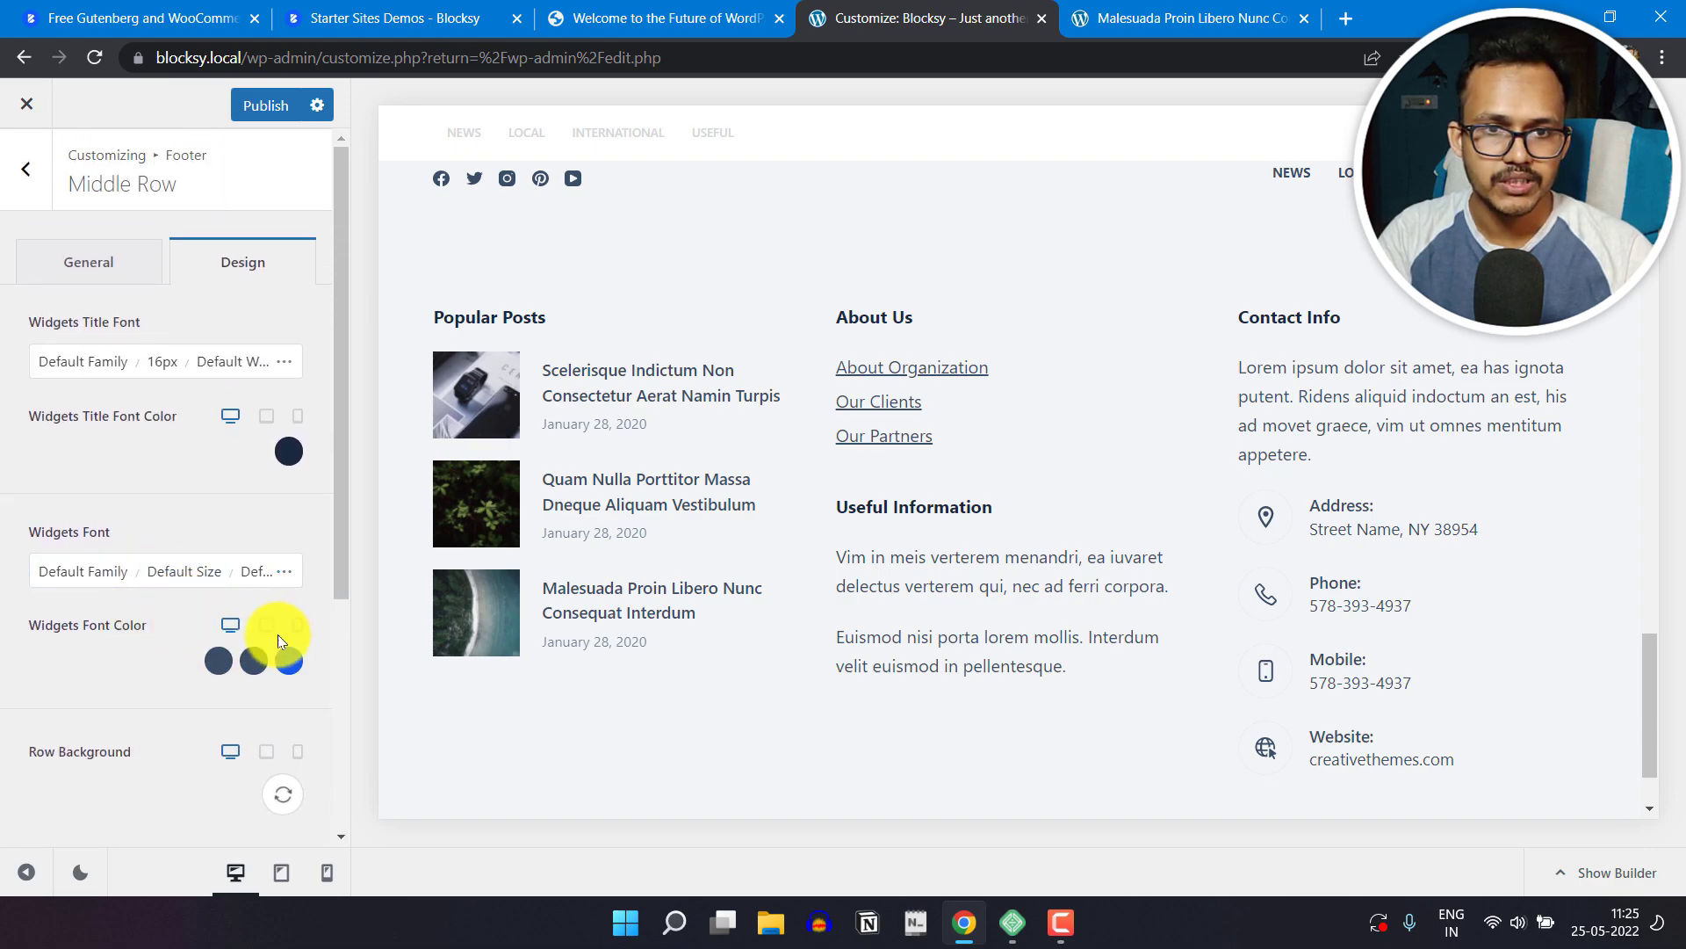
Step: Set the footer middle row's initial widgets font color to the dark yellow-brown #433b01
click(212, 664)
drag(147, 497, 81, 496)
drag(152, 407, 311, 417)
click(86, 612)
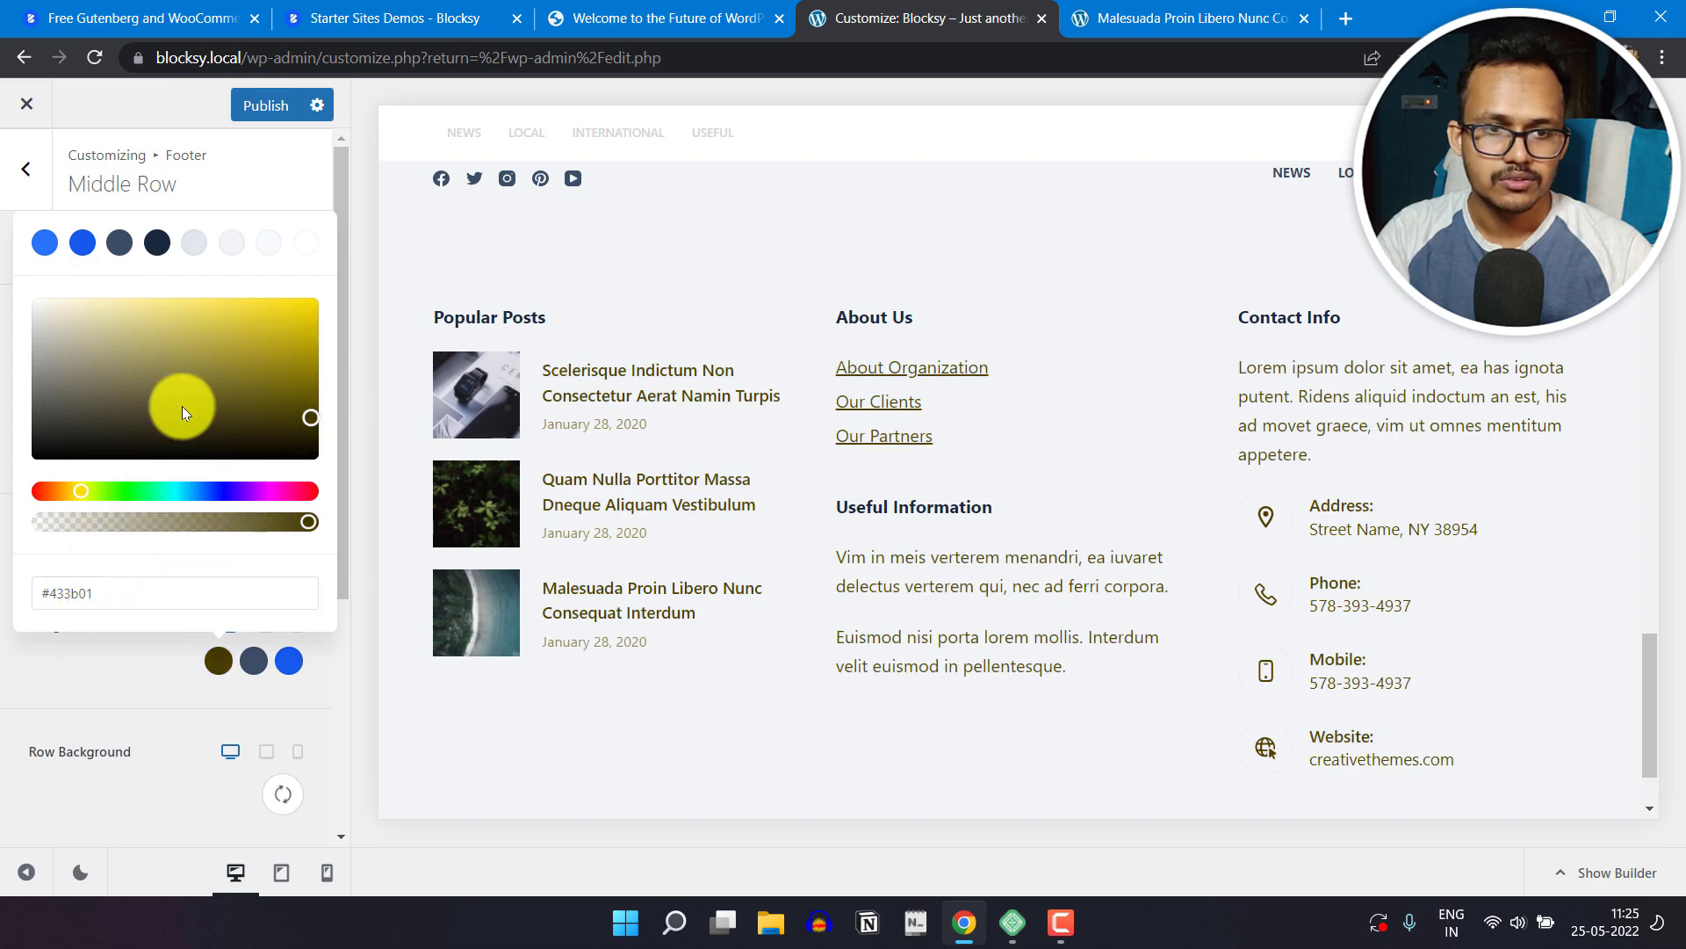
click(221, 662)
click(221, 661)
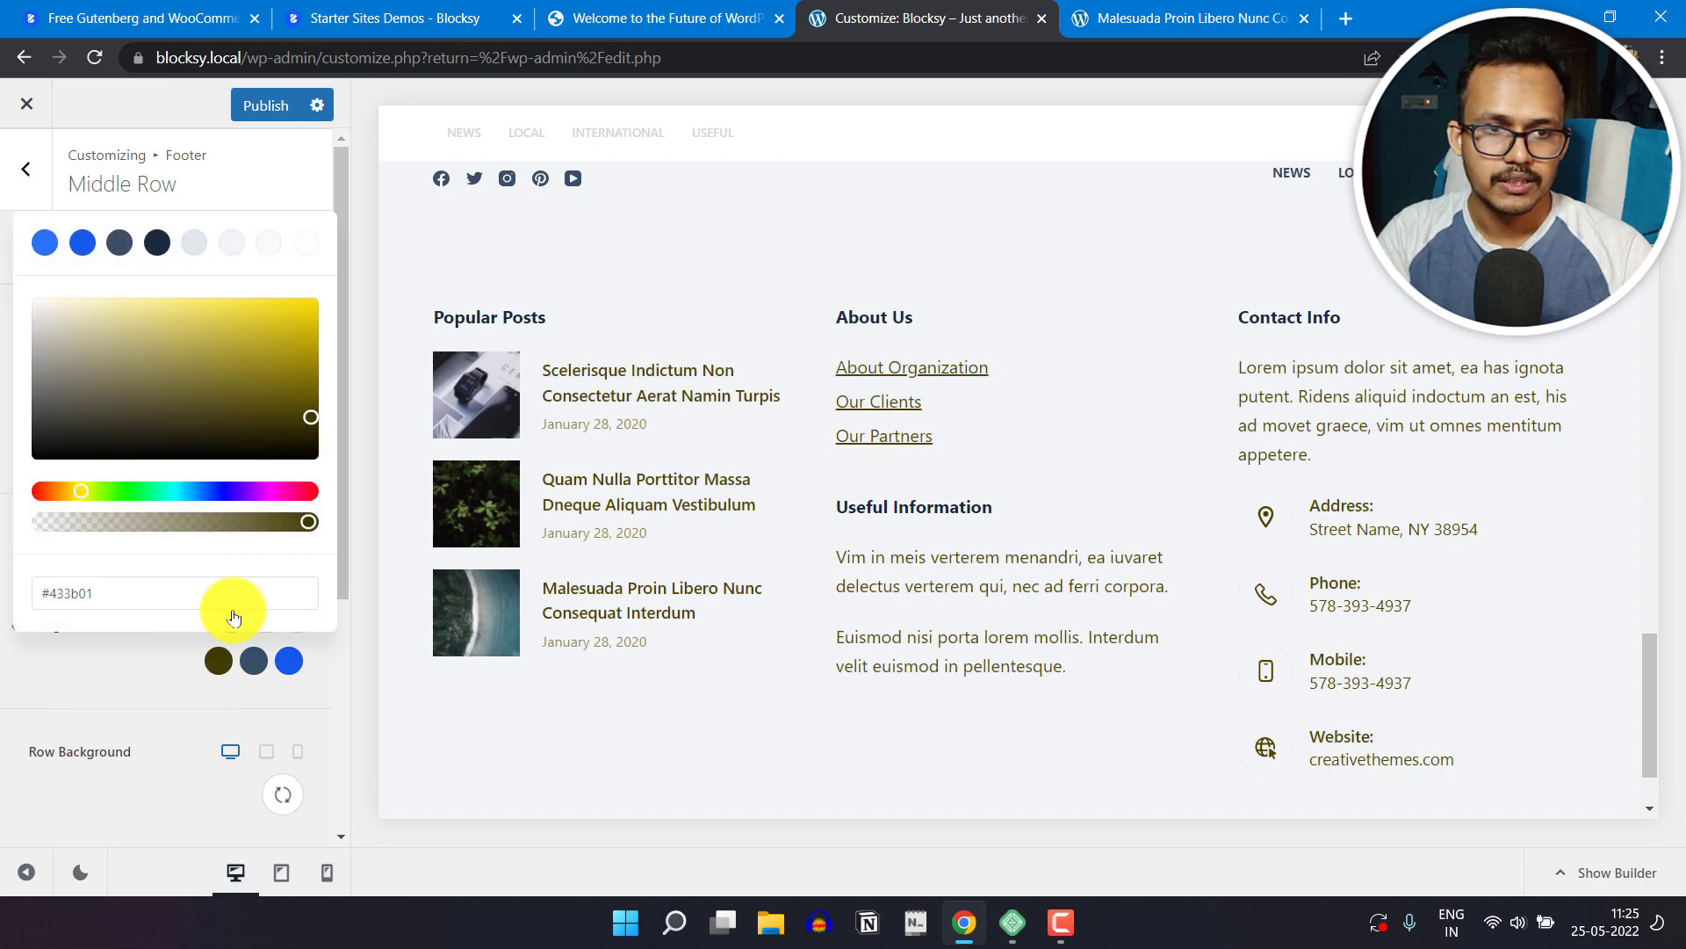
Step: Set the footer middle row's initial widgets font color to palette Color 3 (#3A4F66) and its row background to light gray #e1e8ed
click(120, 242)
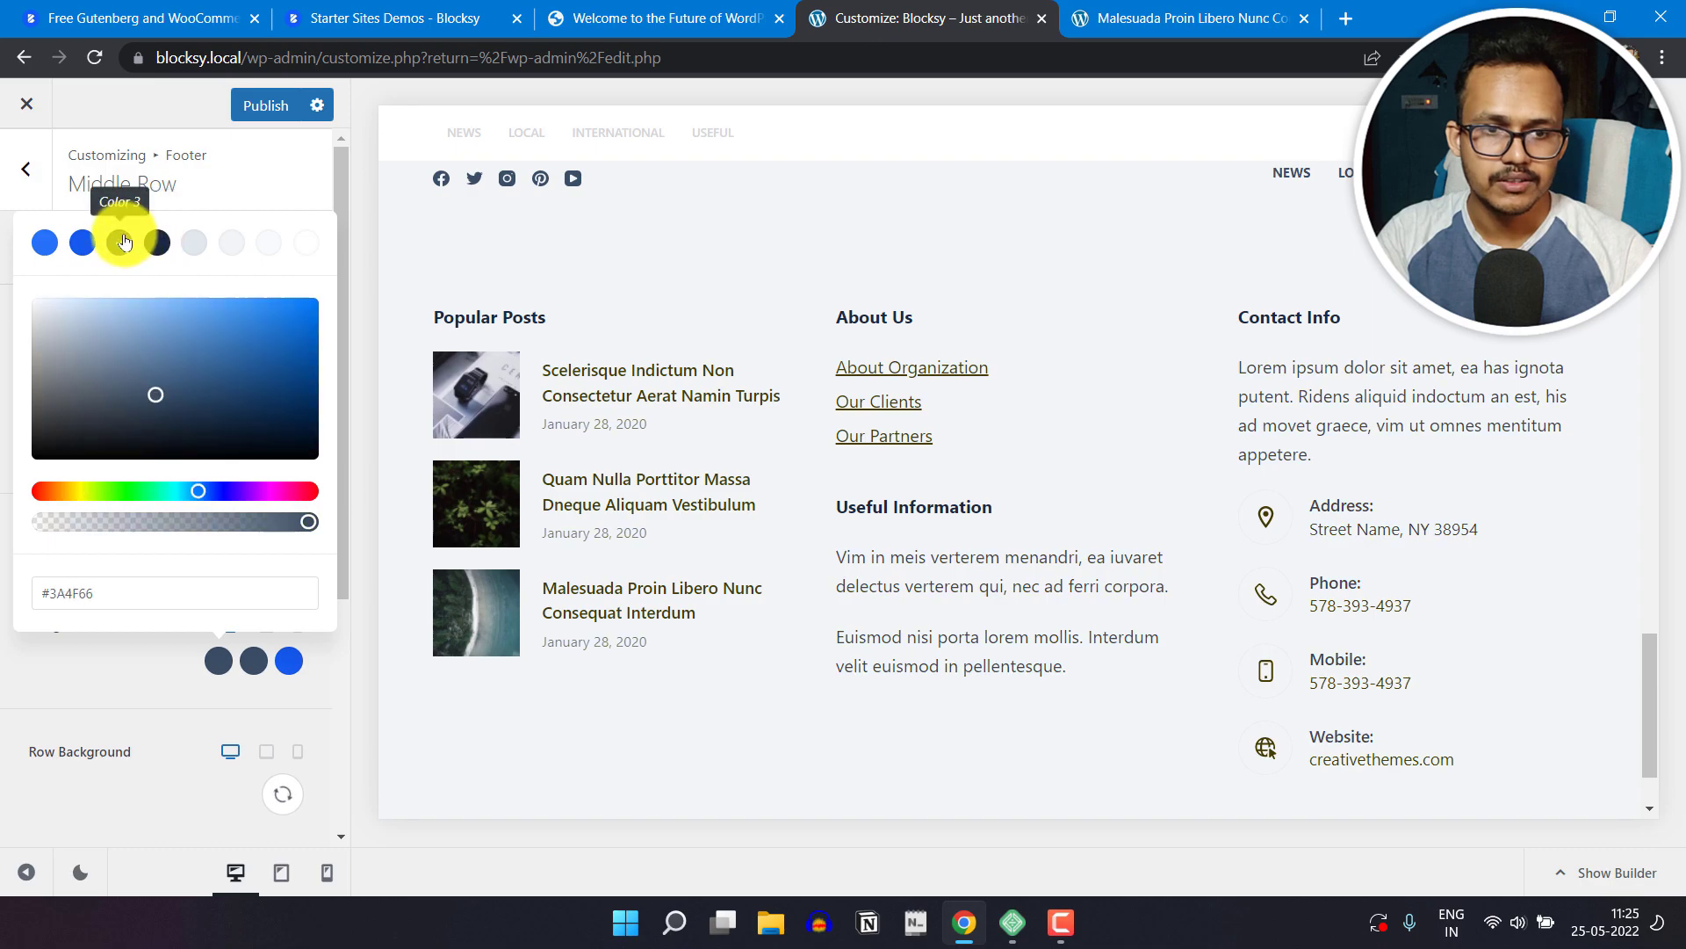
click(124, 687)
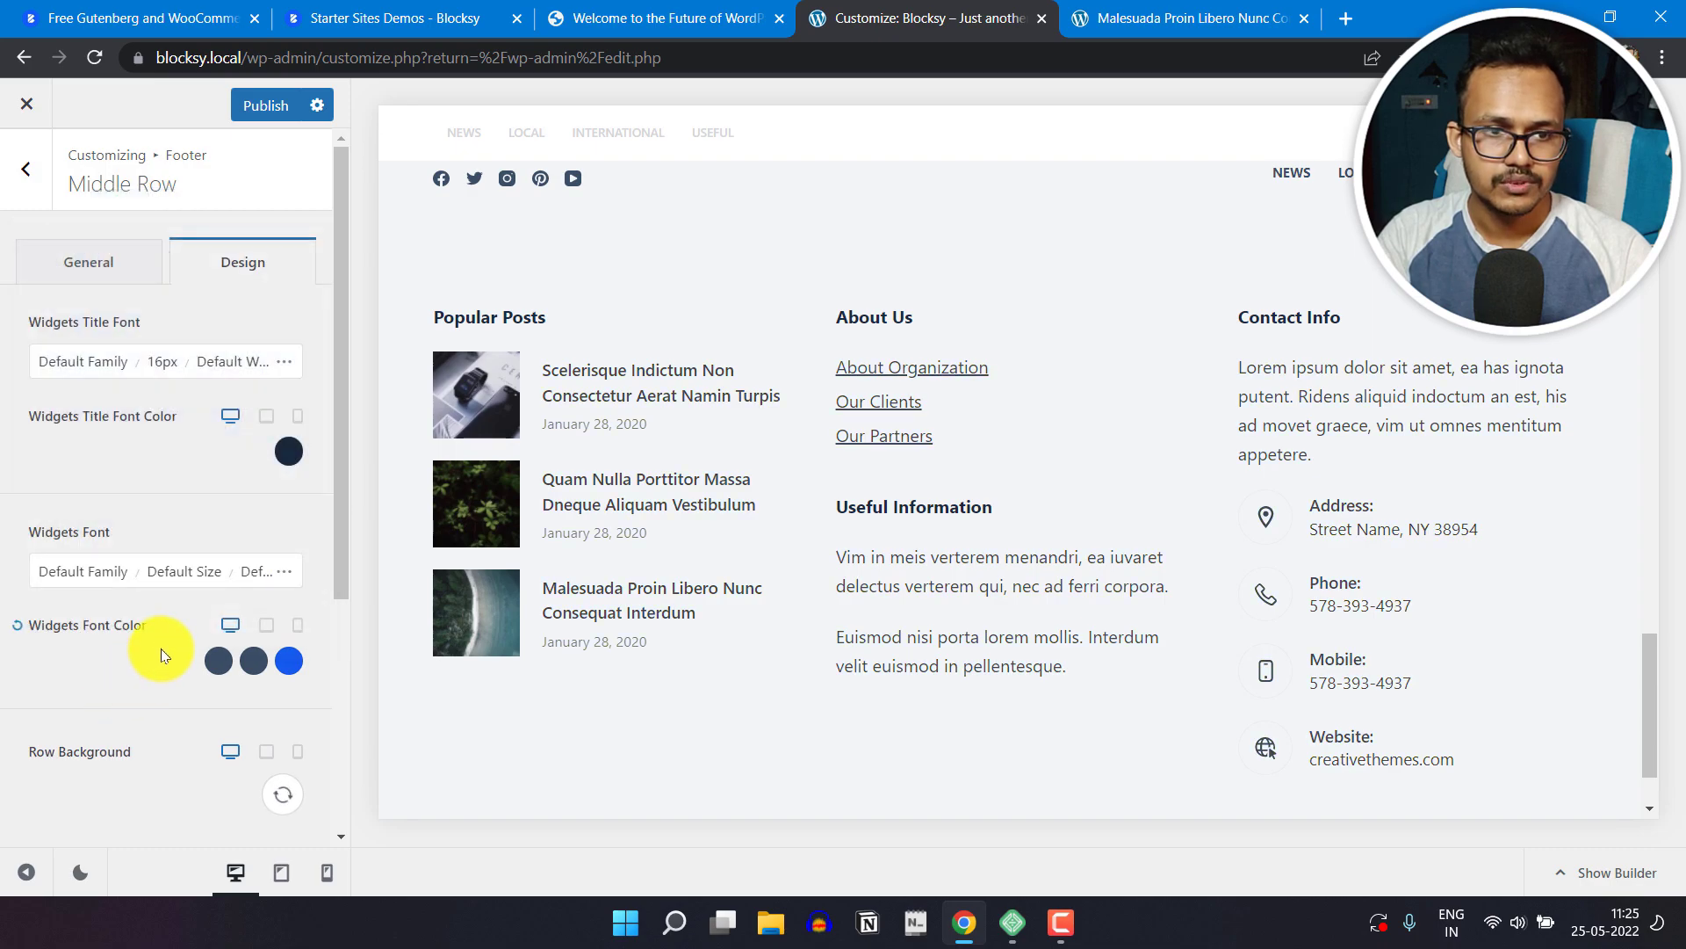
scroll(158, 658, down, 4)
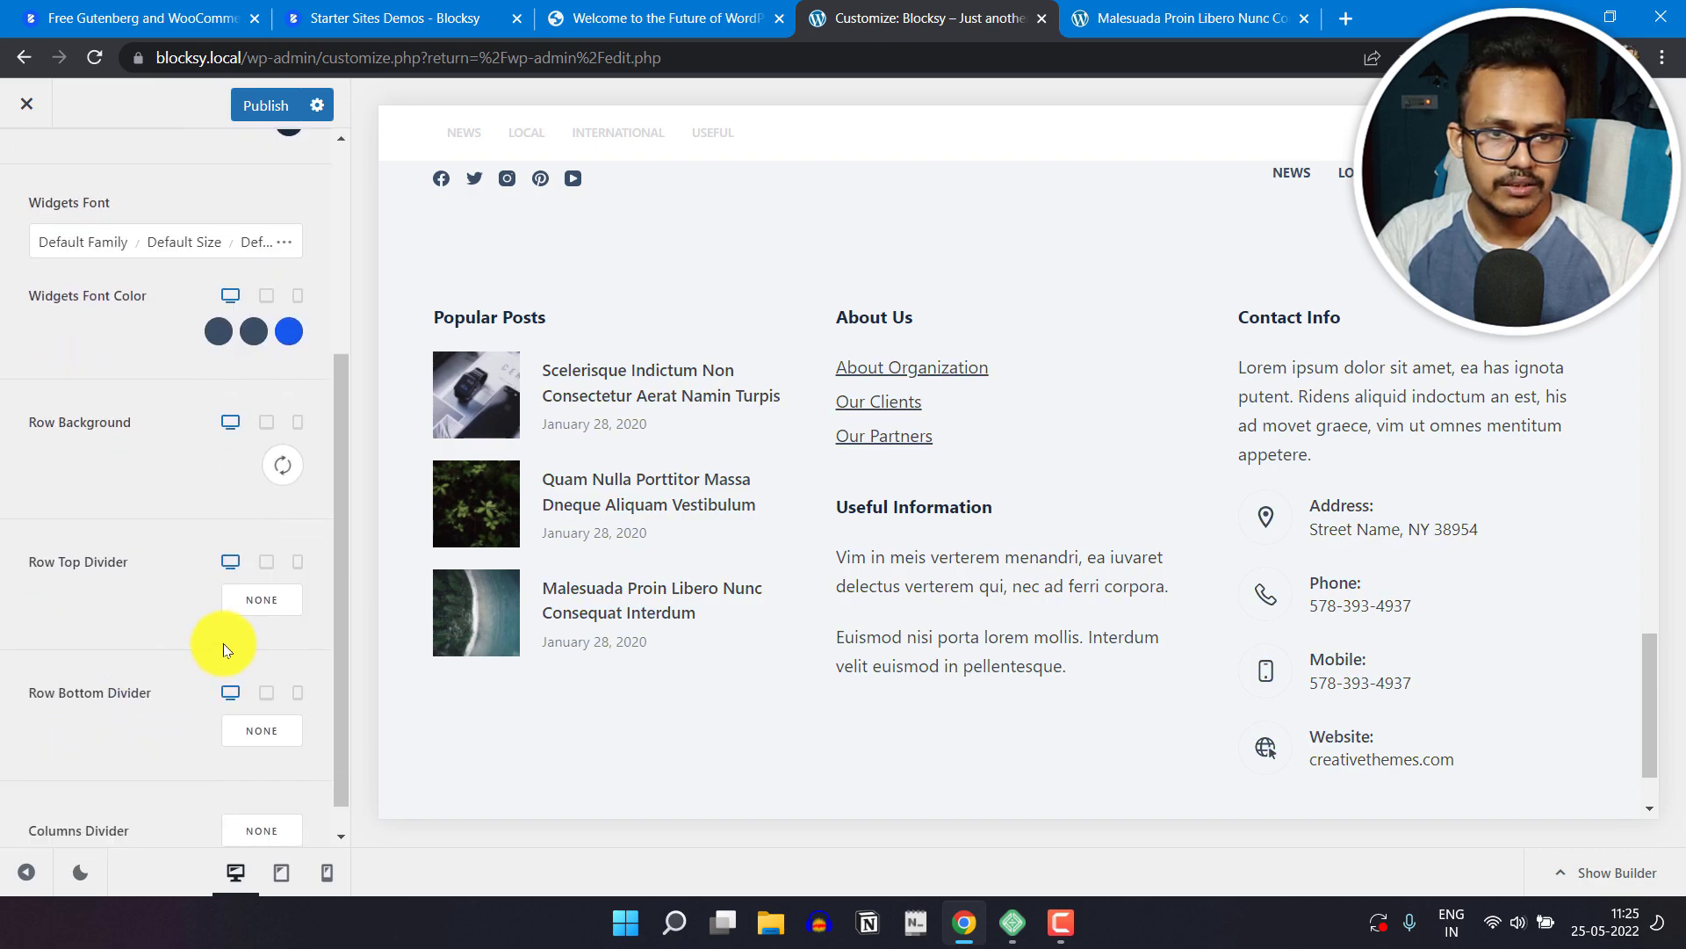
click(282, 465)
click(77, 498)
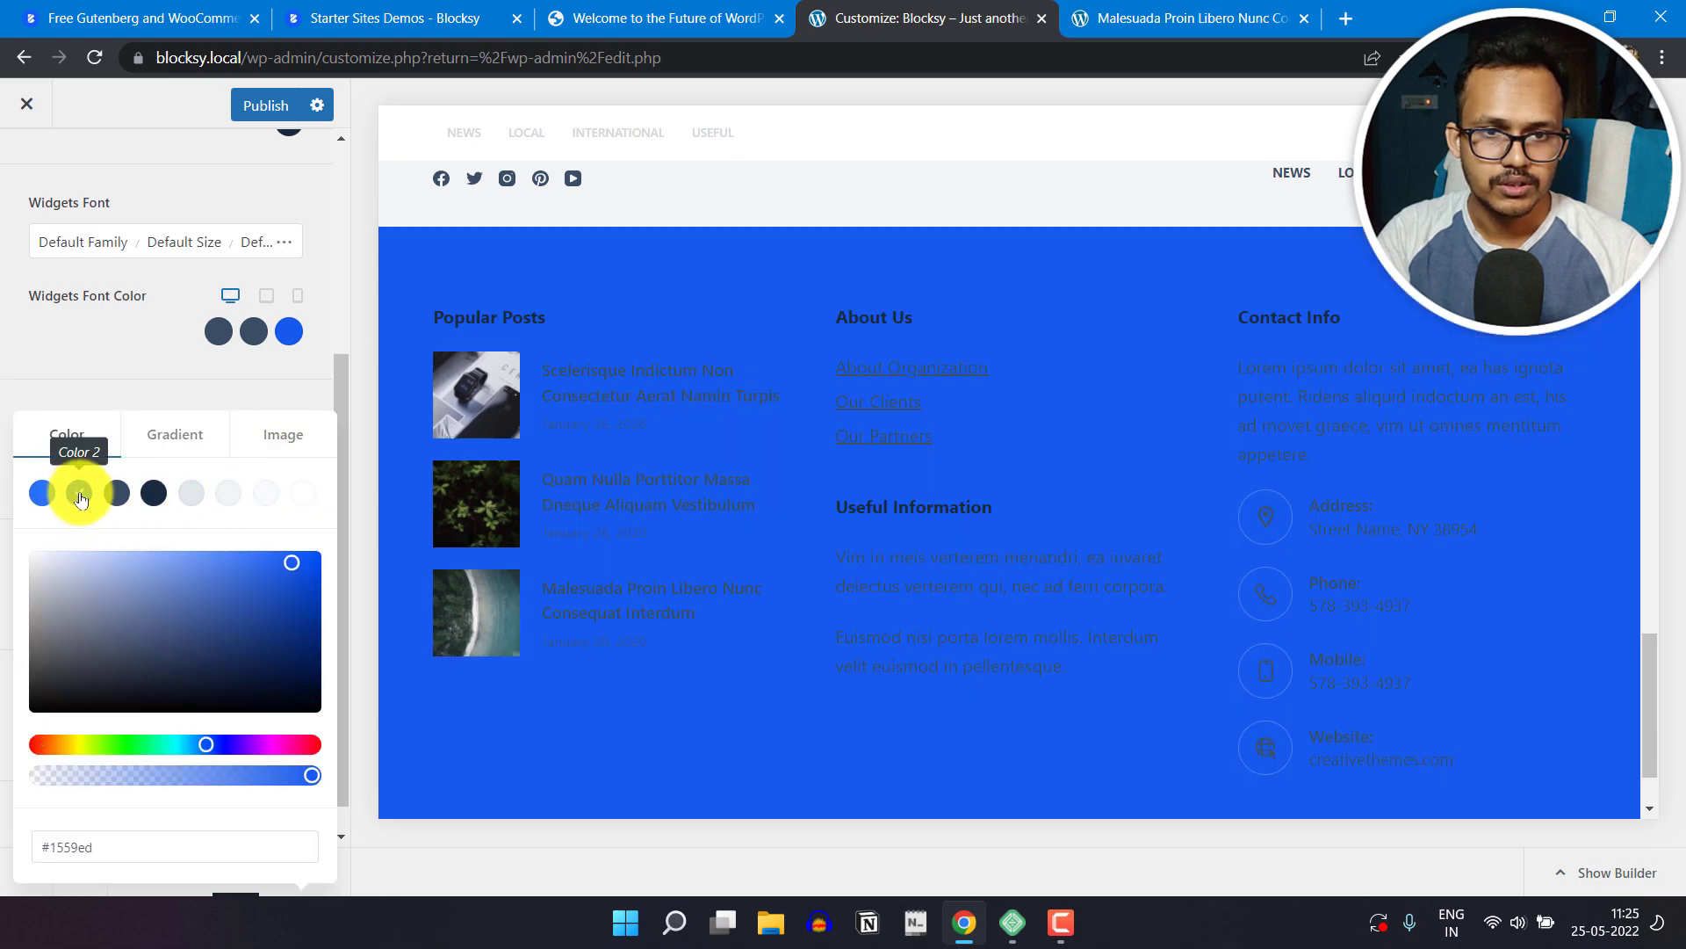
click(41, 497)
click(154, 494)
click(190, 496)
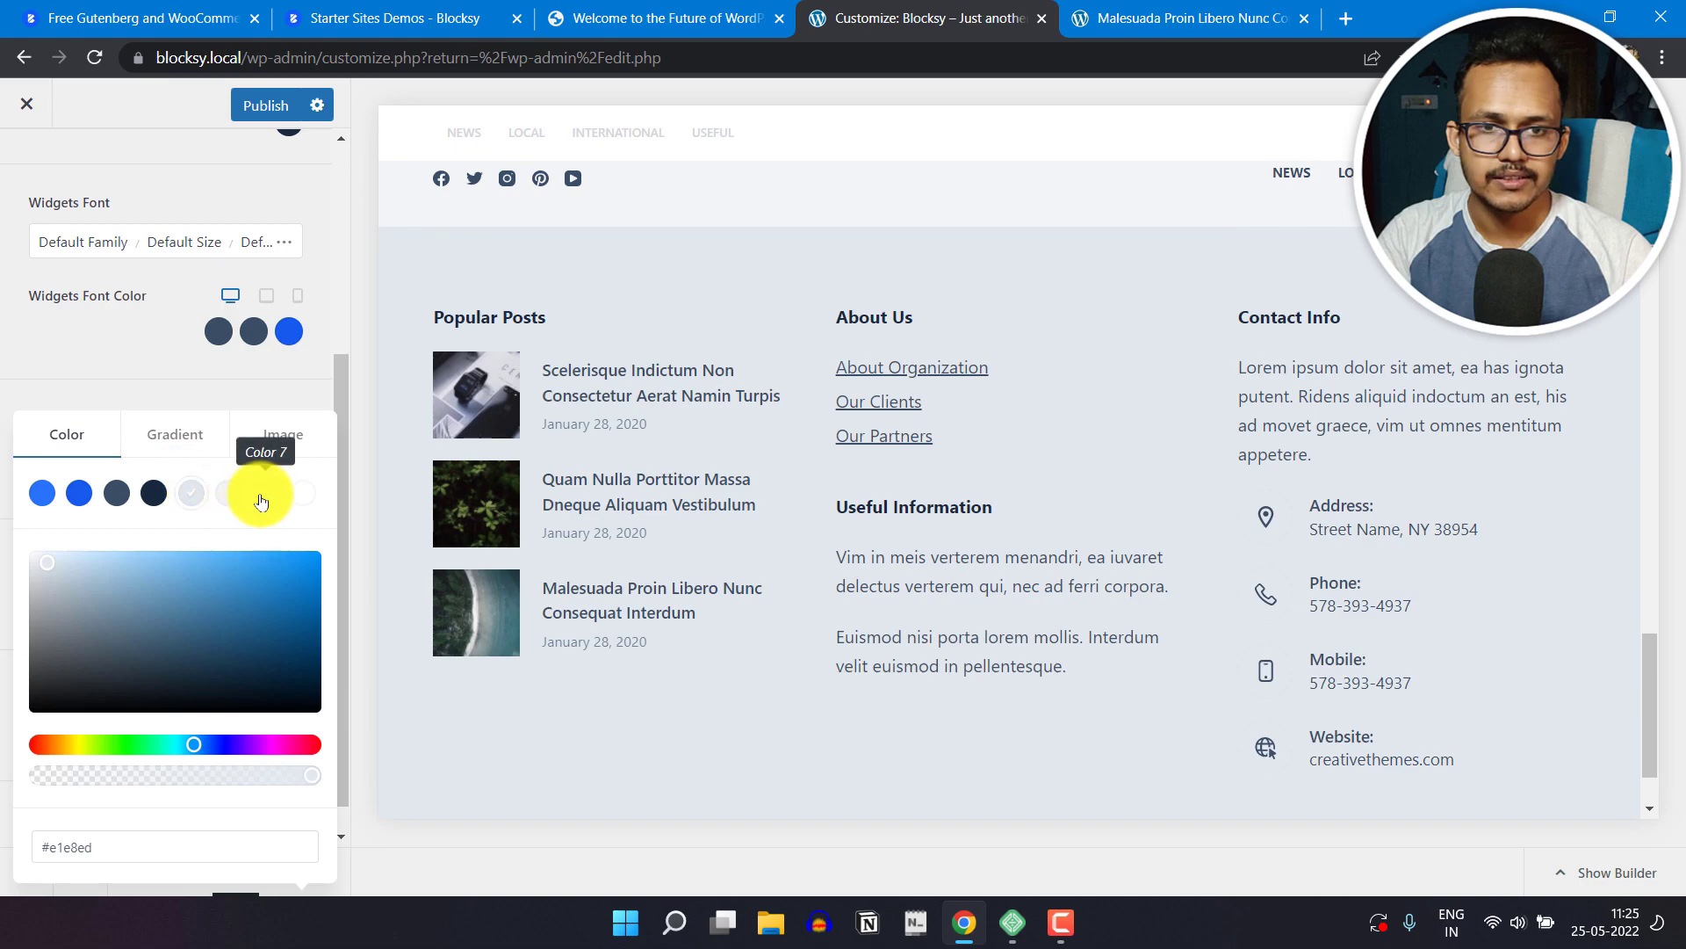
click(133, 397)
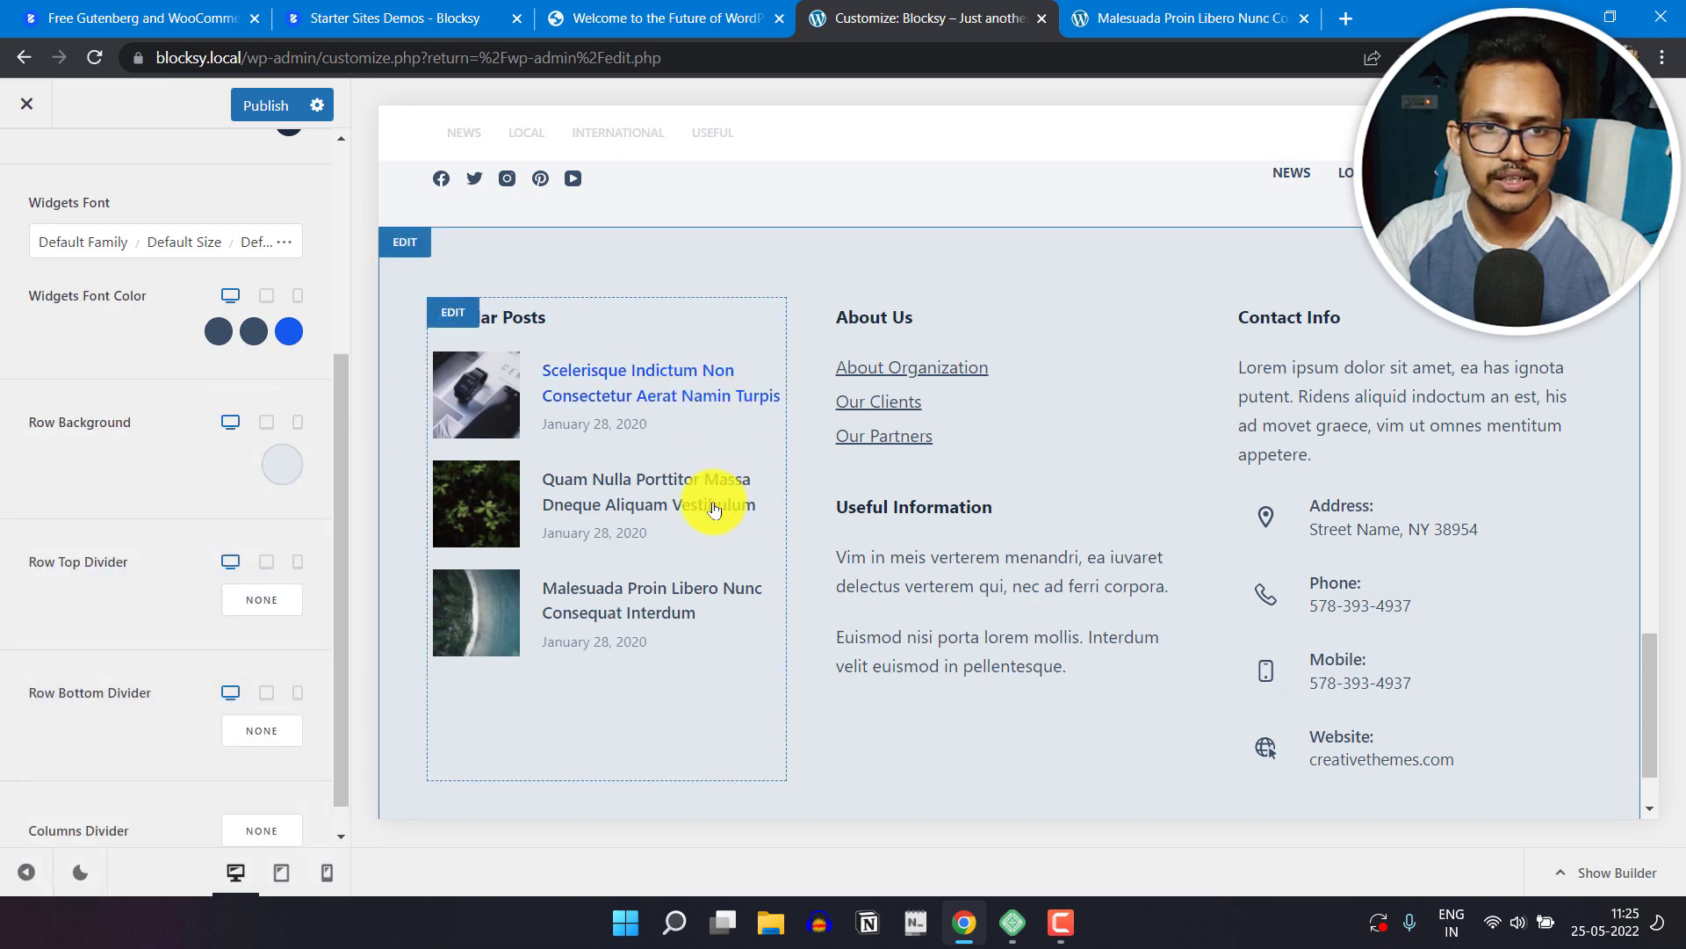
scroll(183, 592, up, 4)
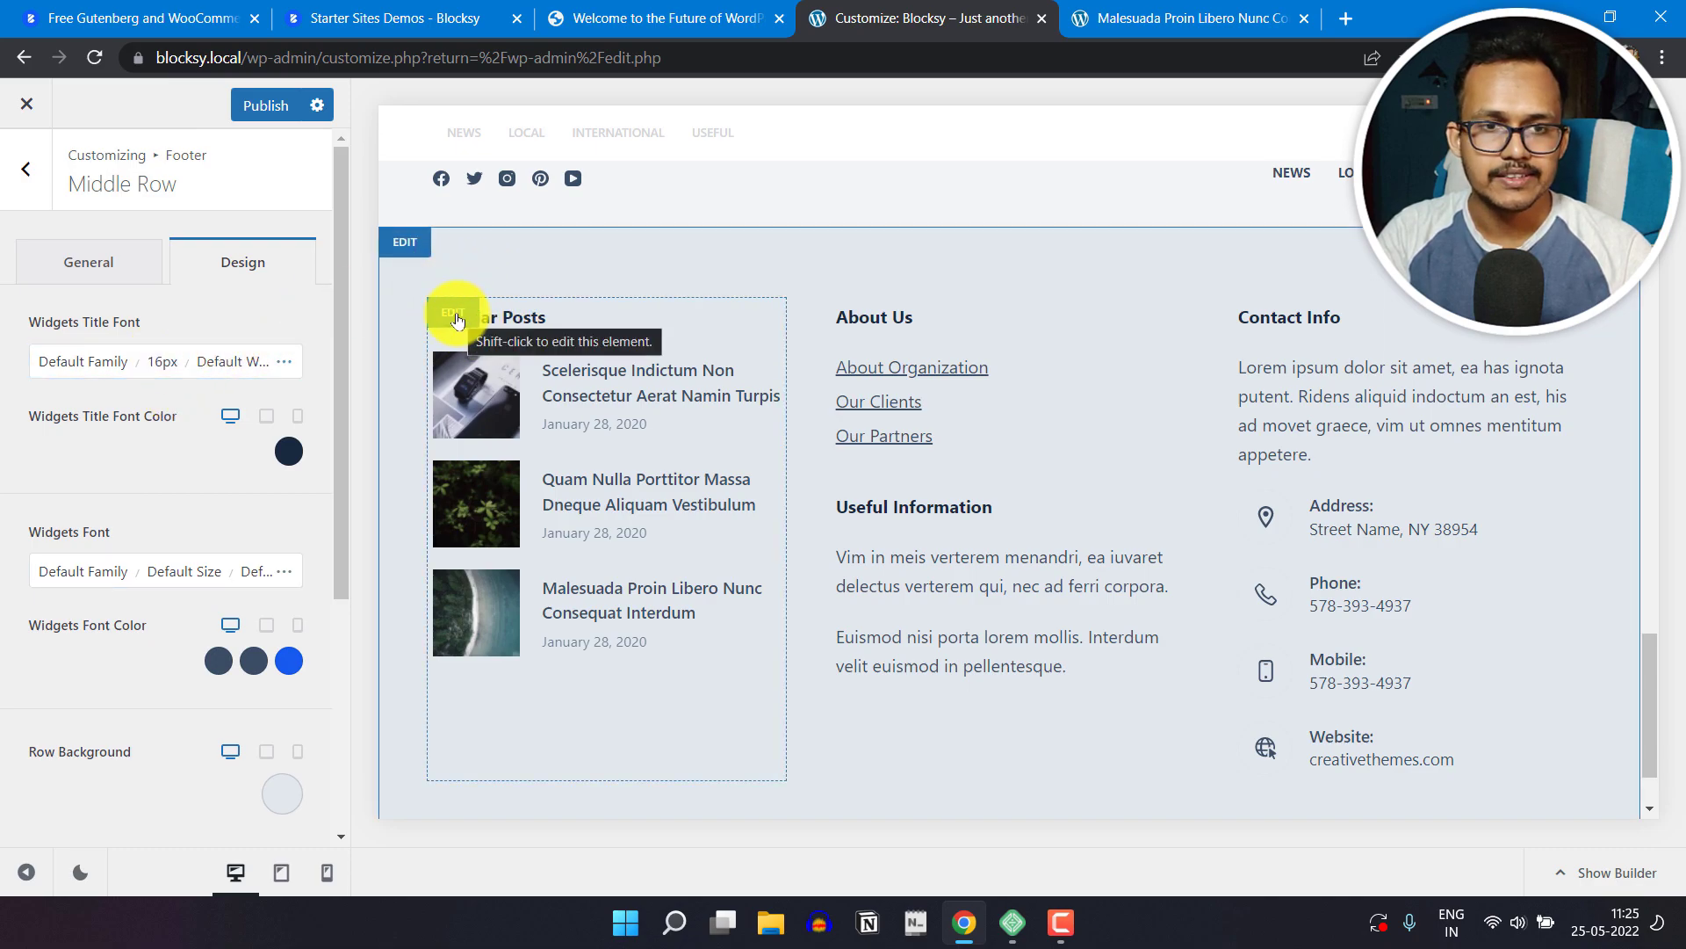
Step: Open the footer's Widget Area 1, dismissing the block widgets welcome message, and open its Popular Posts block for editing
click(453, 314)
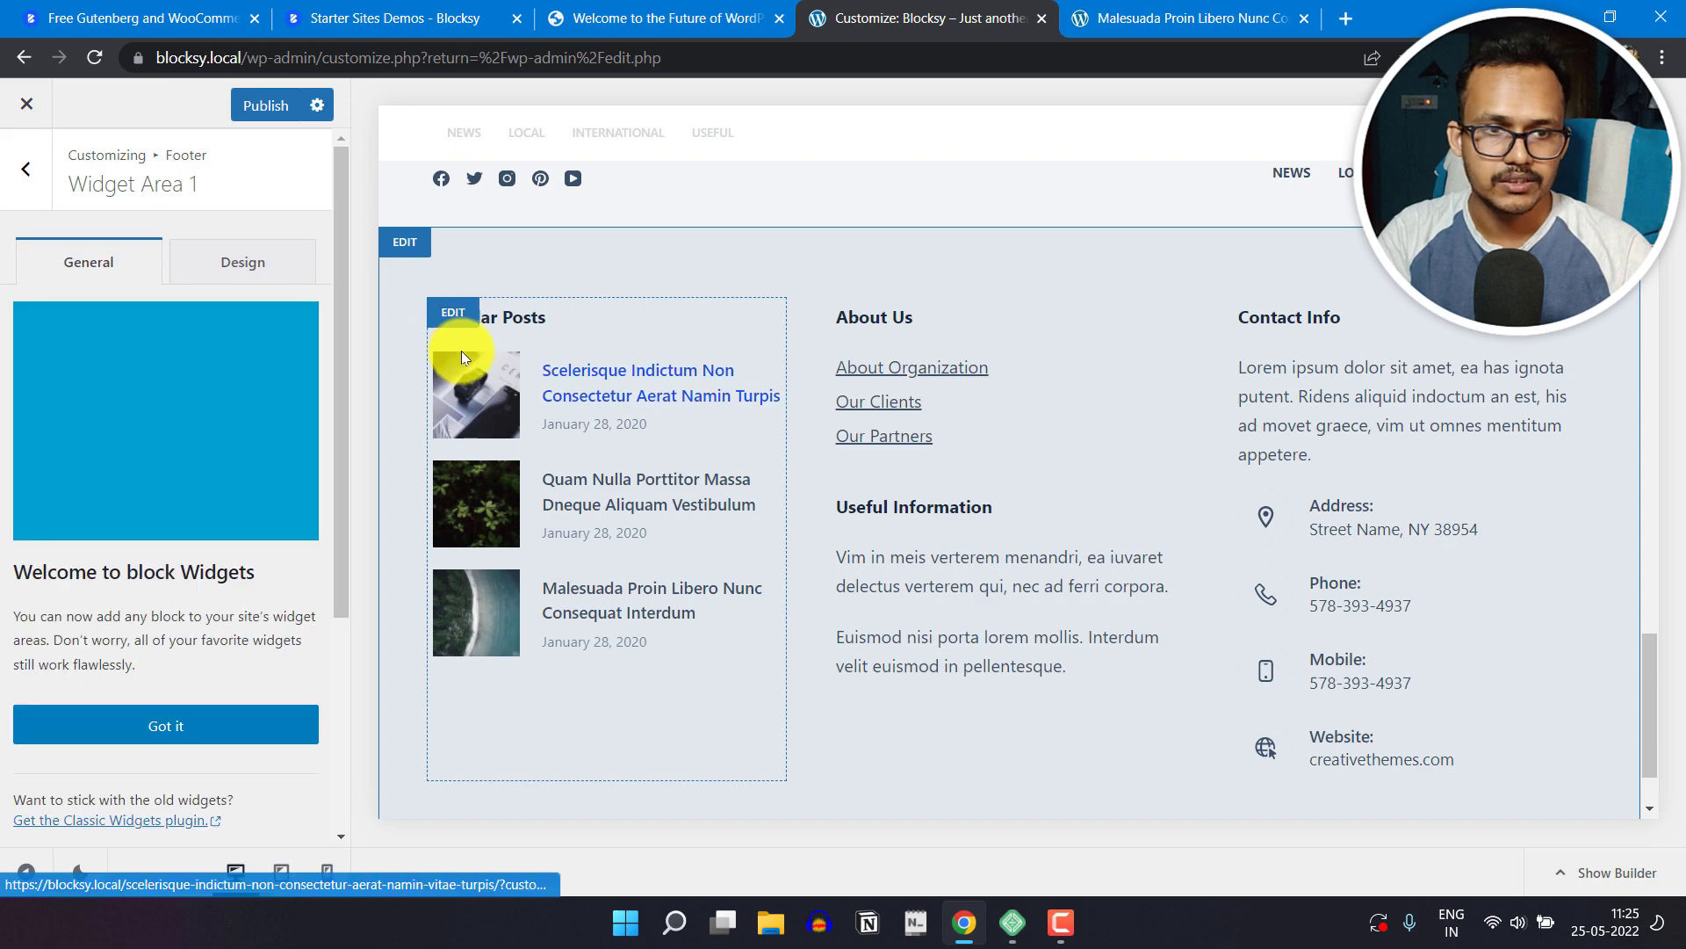
click(158, 720)
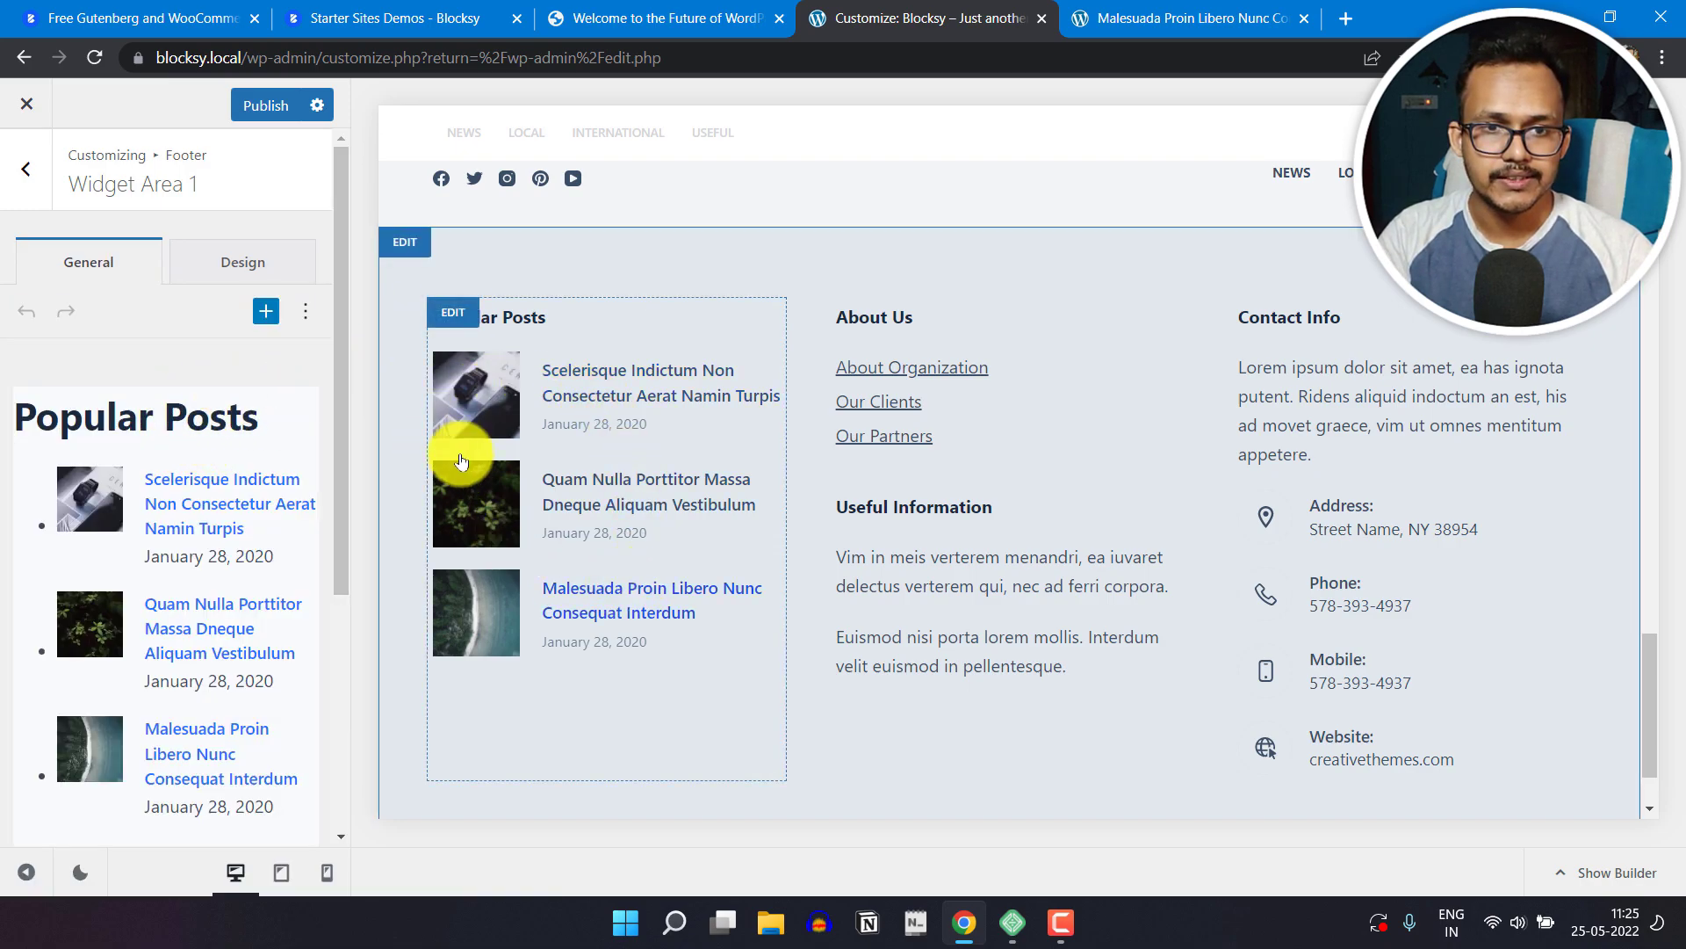
scroll(165, 645, down, 4)
scroll(267, 549, up, 5)
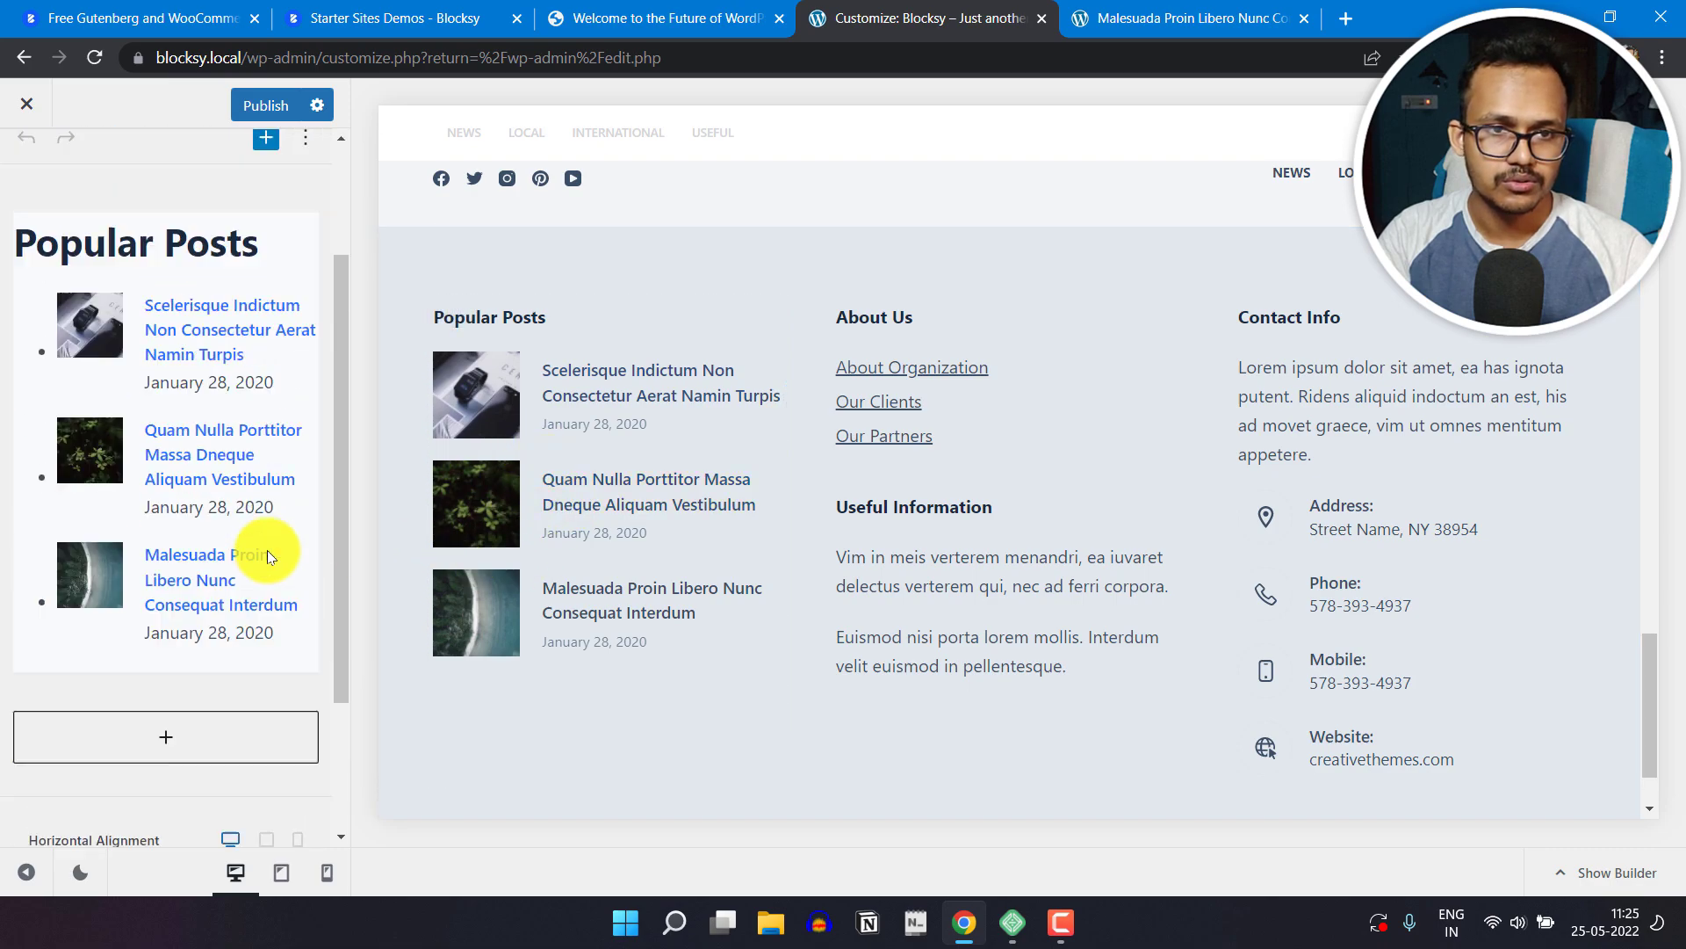
click(299, 422)
click(226, 470)
Step: Review the Popular Posts block's title, widget design, image ratio and post type options
scroll(226, 501, down, 1)
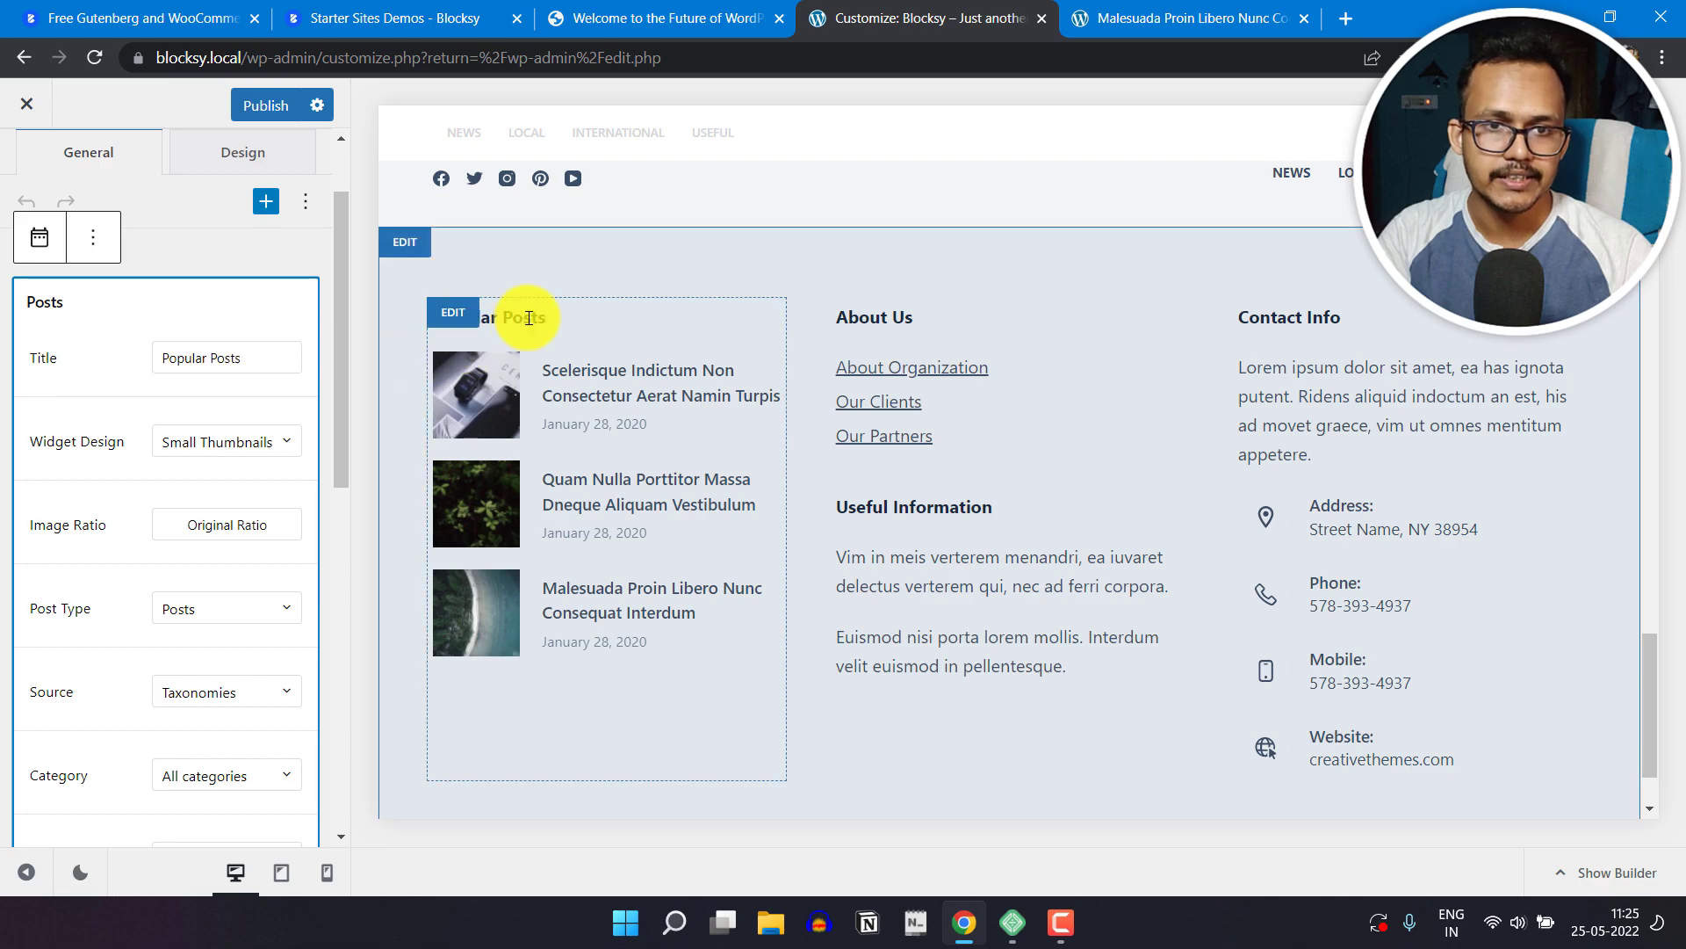
click(242, 367)
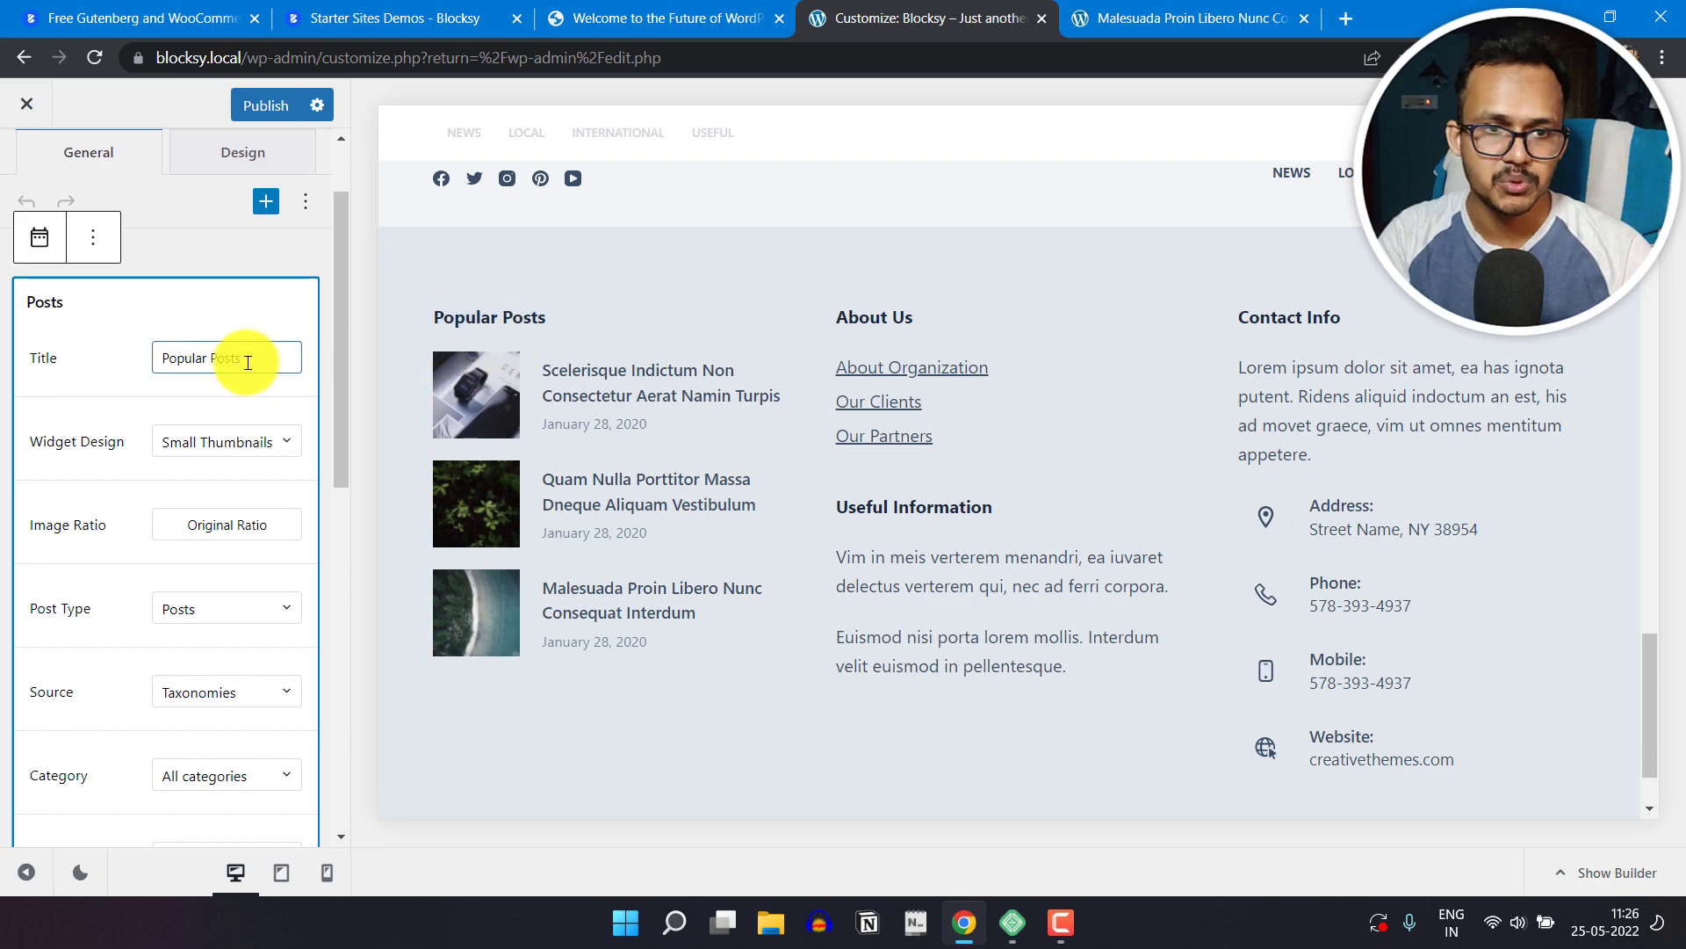
click(252, 442)
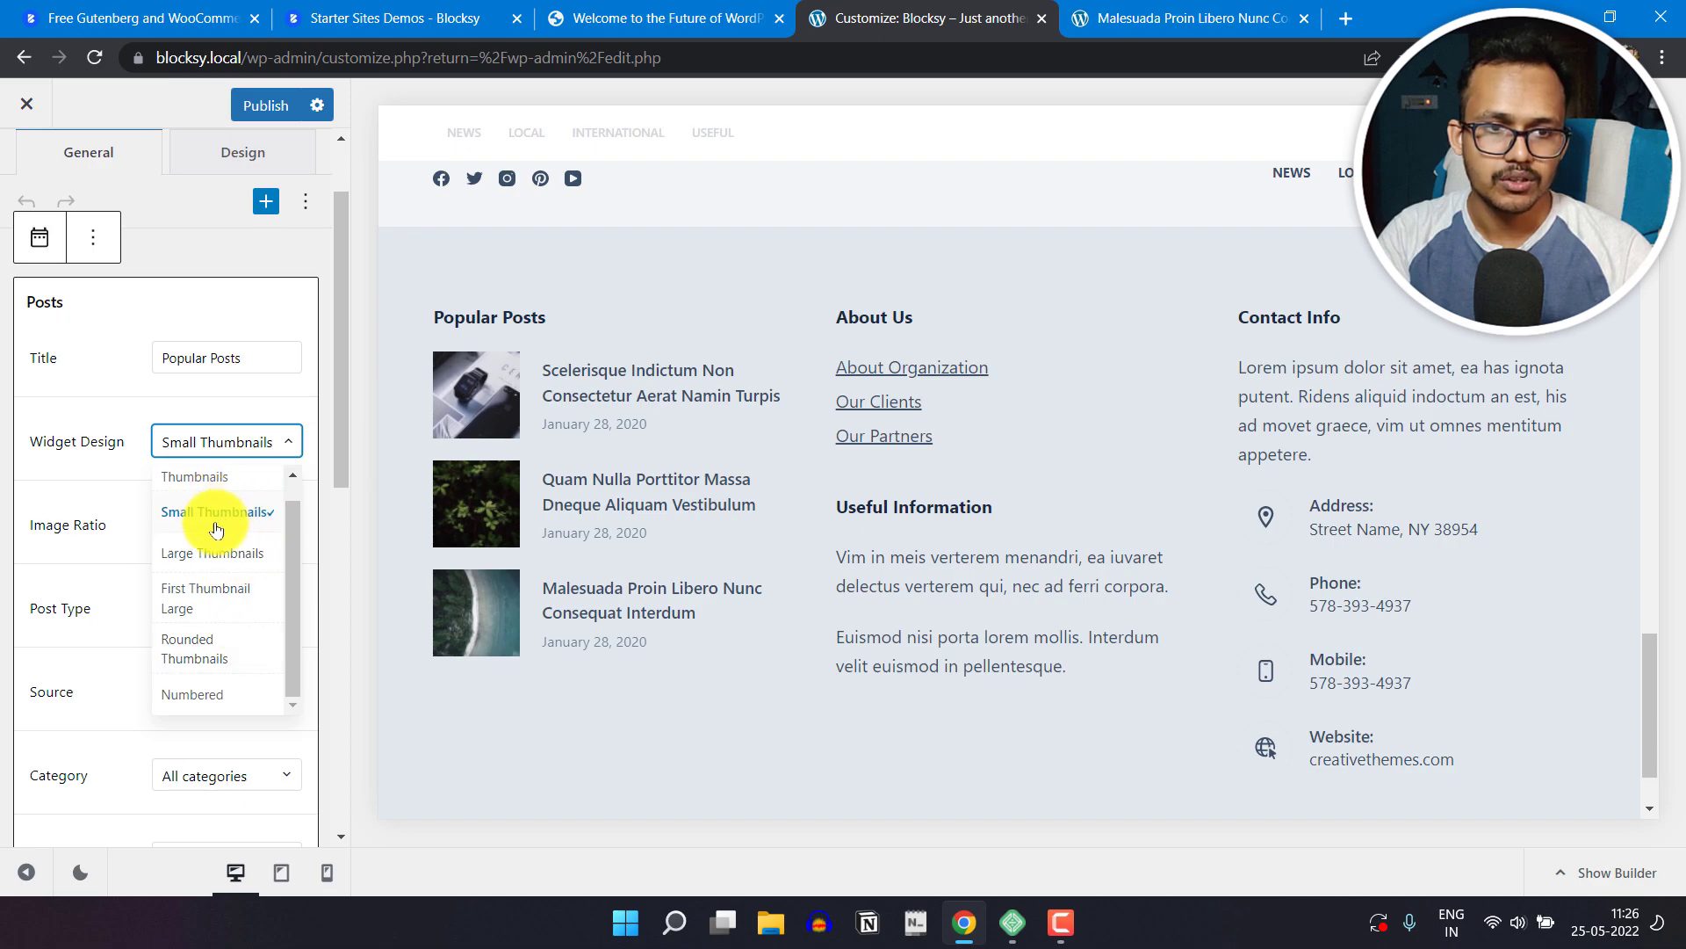
click(142, 417)
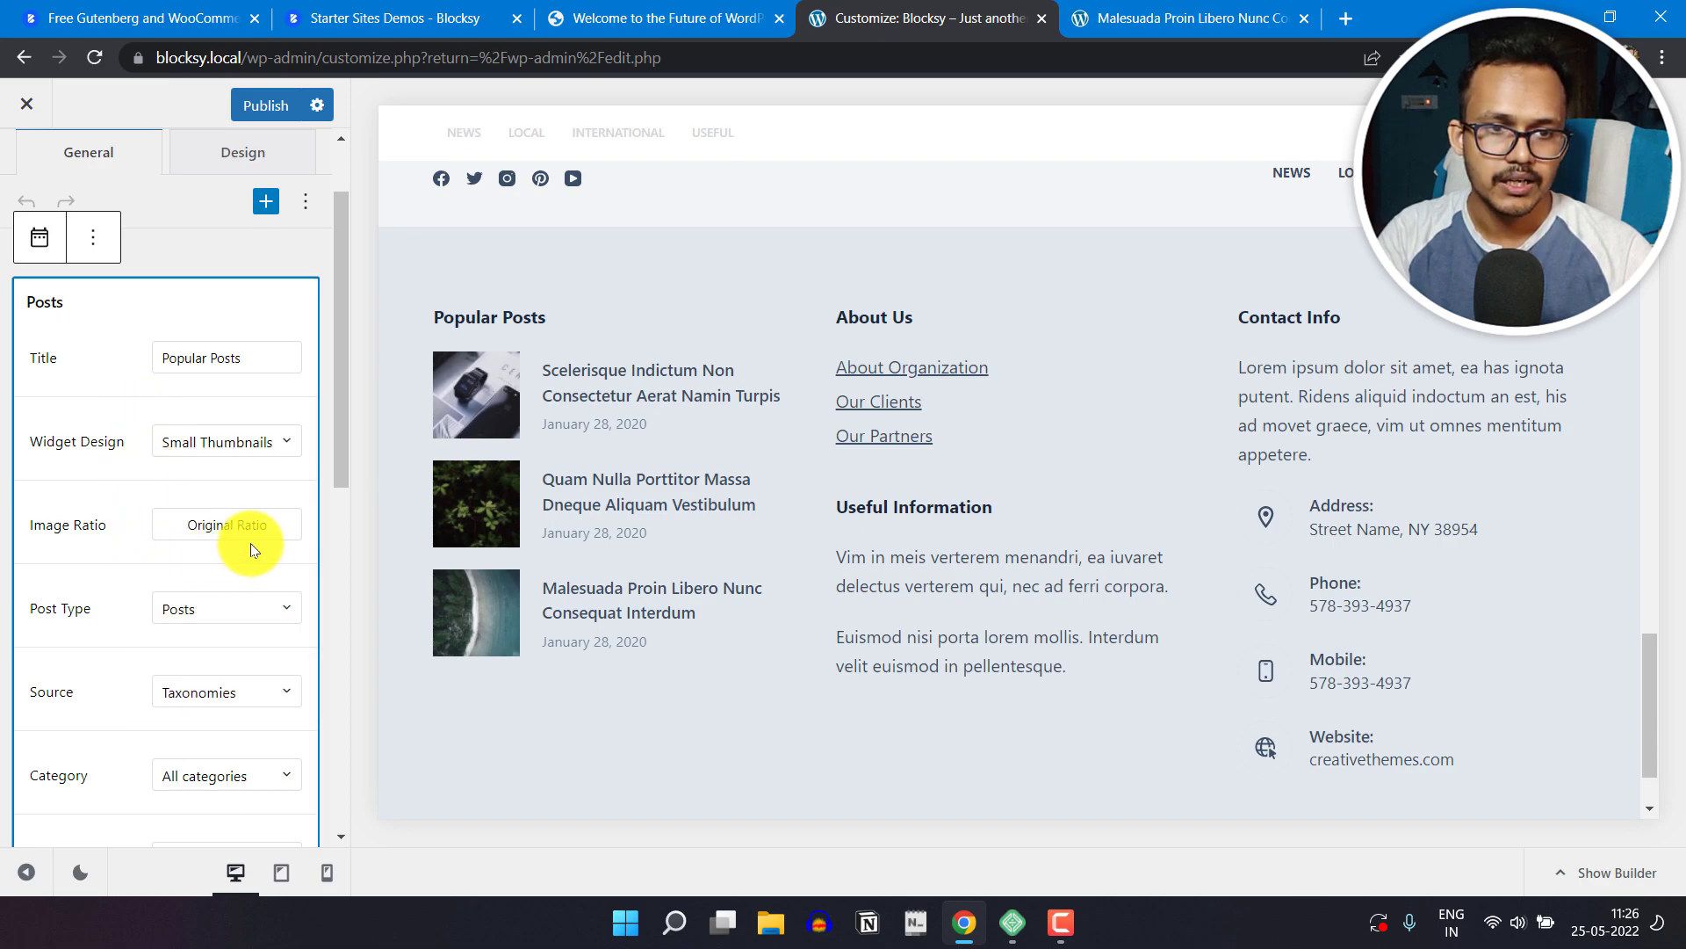
scroll(237, 552, down, 3)
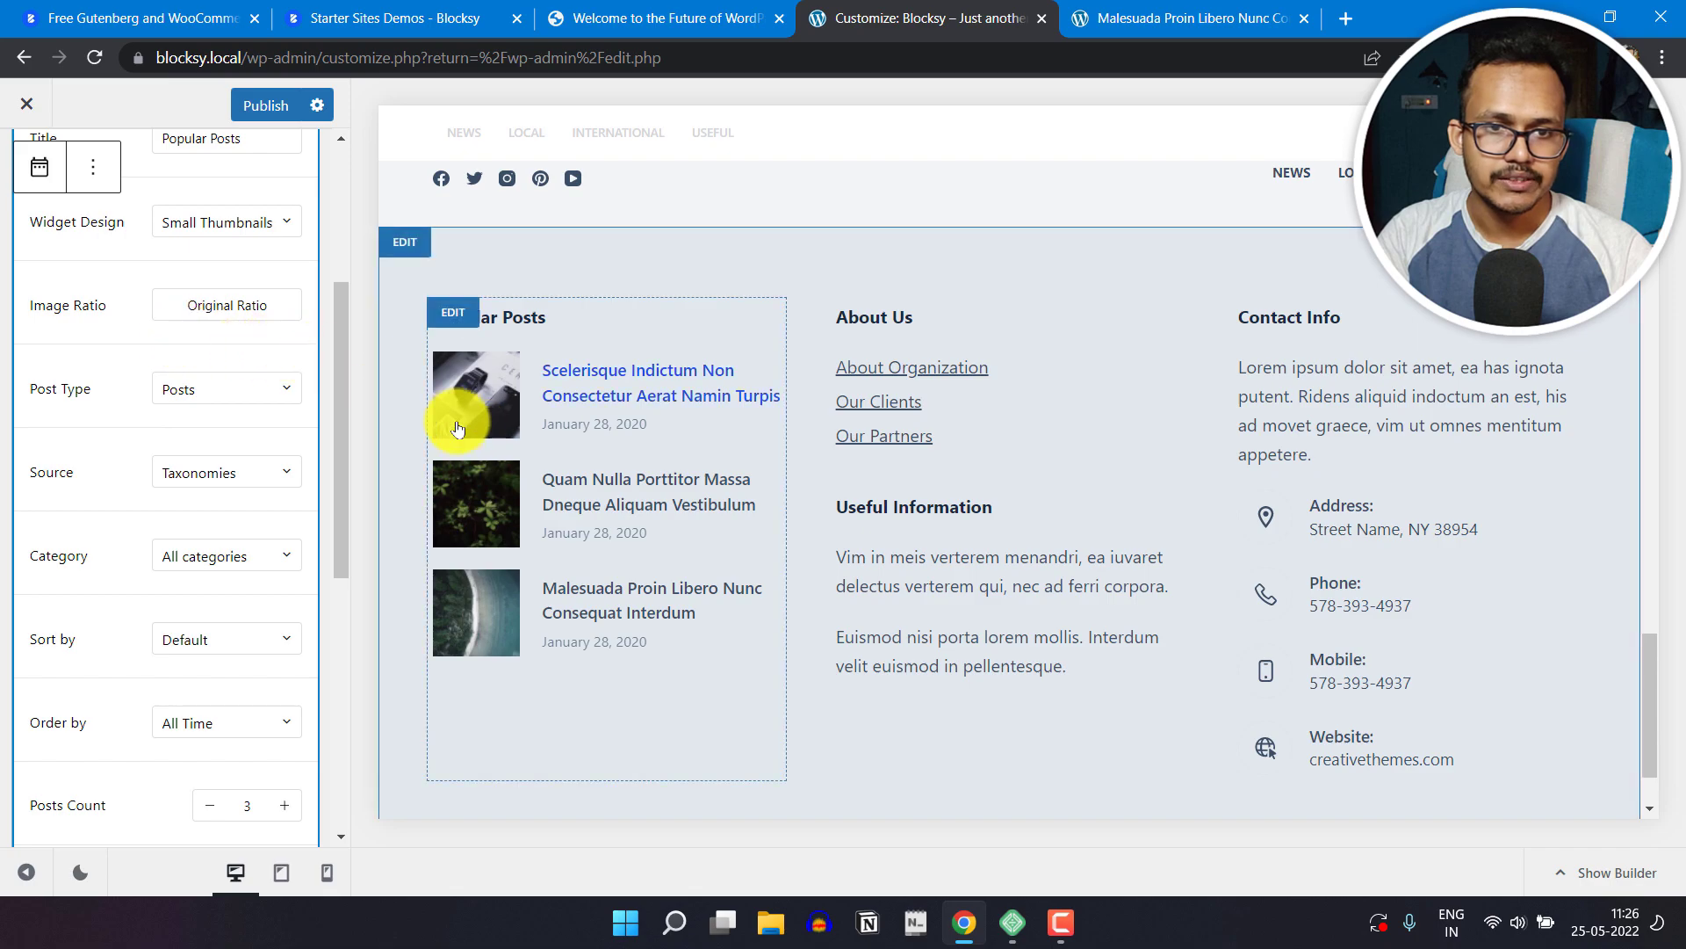
click(230, 402)
click(130, 371)
Step: Check the Popular Posts block's source and category choices and its remaining display and alignment settings
scroll(250, 498, down, 3)
click(260, 252)
click(123, 250)
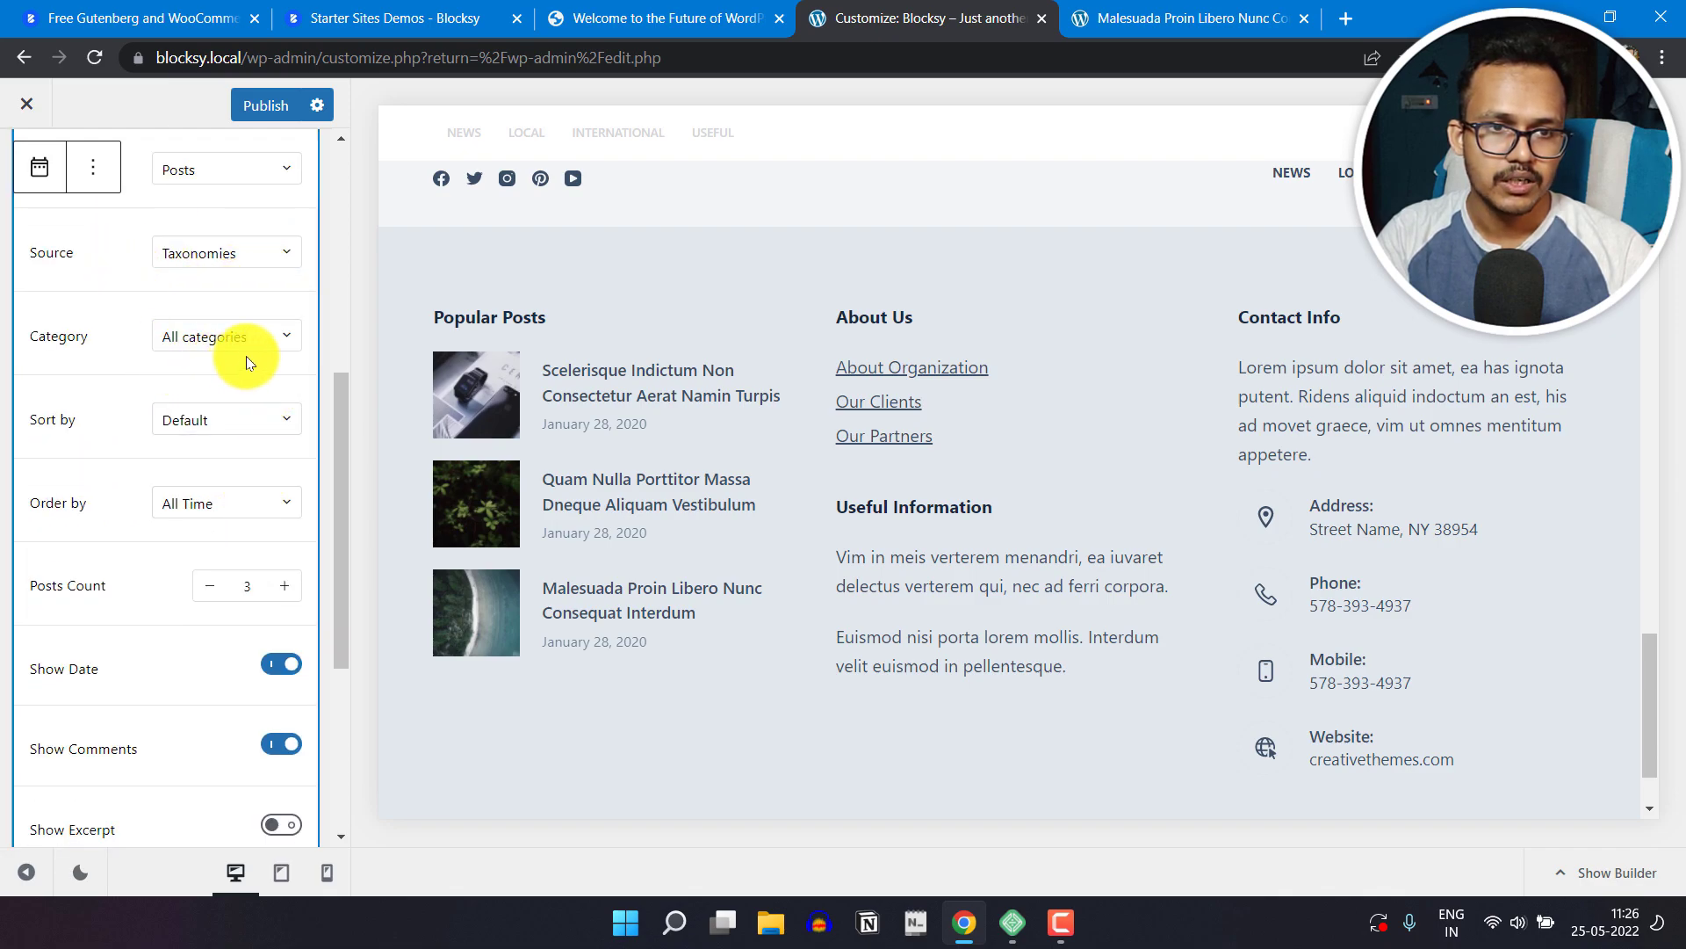
click(246, 345)
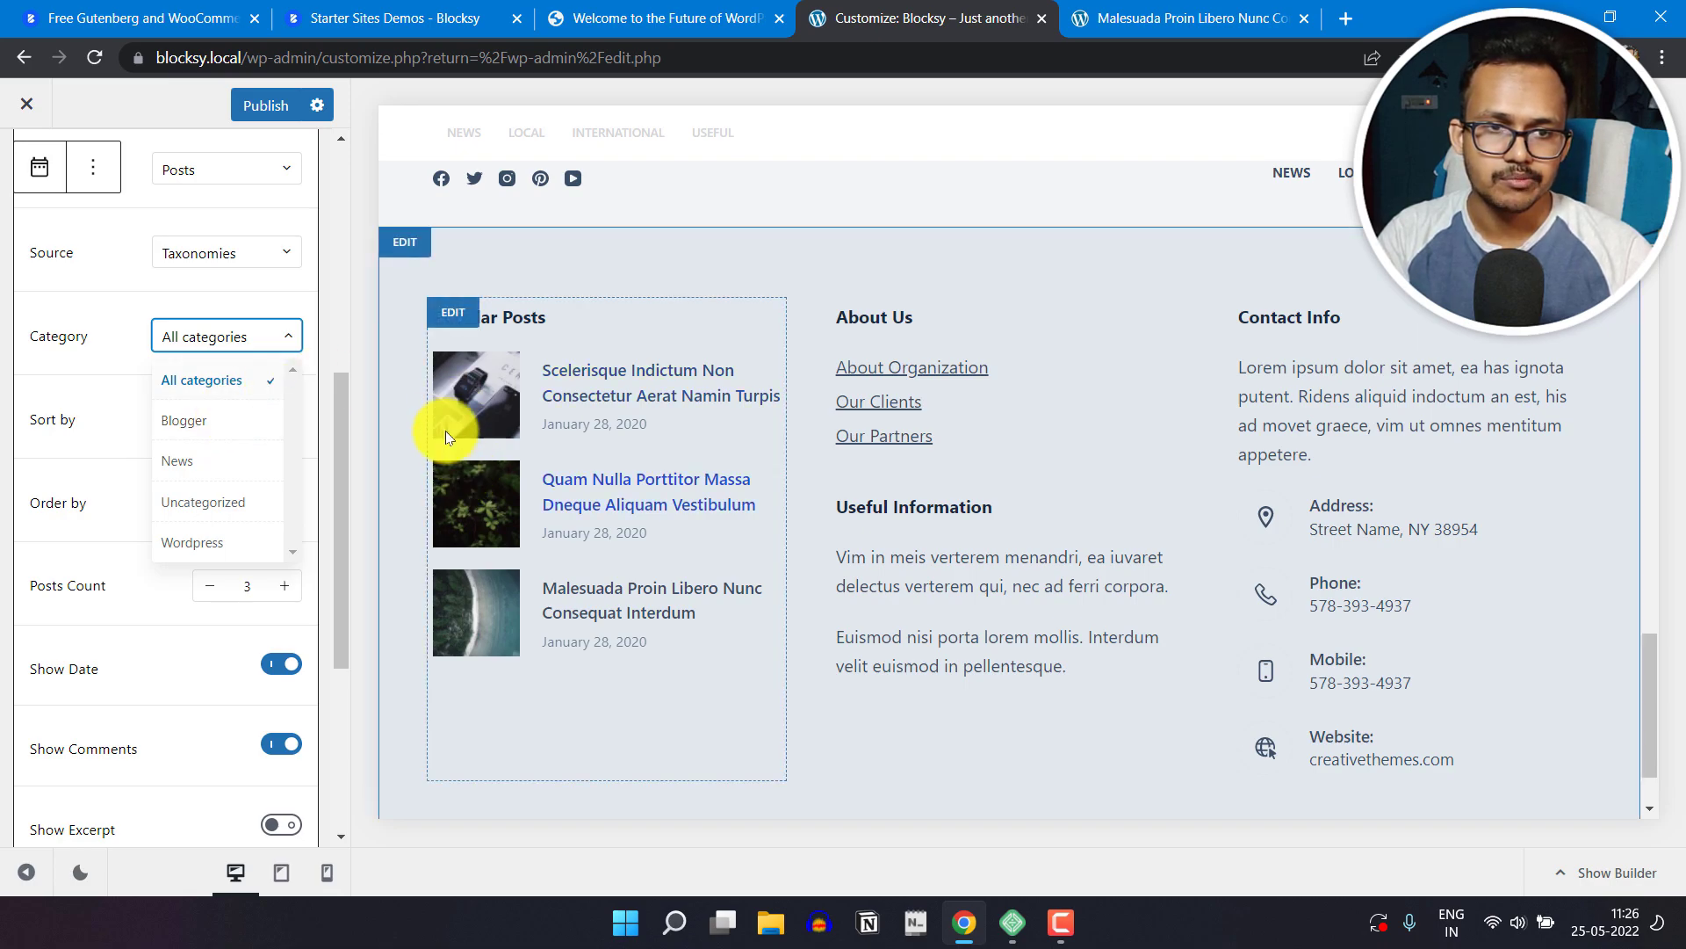
click(145, 325)
scroll(177, 555, down, 1)
scroll(177, 555, down, 2)
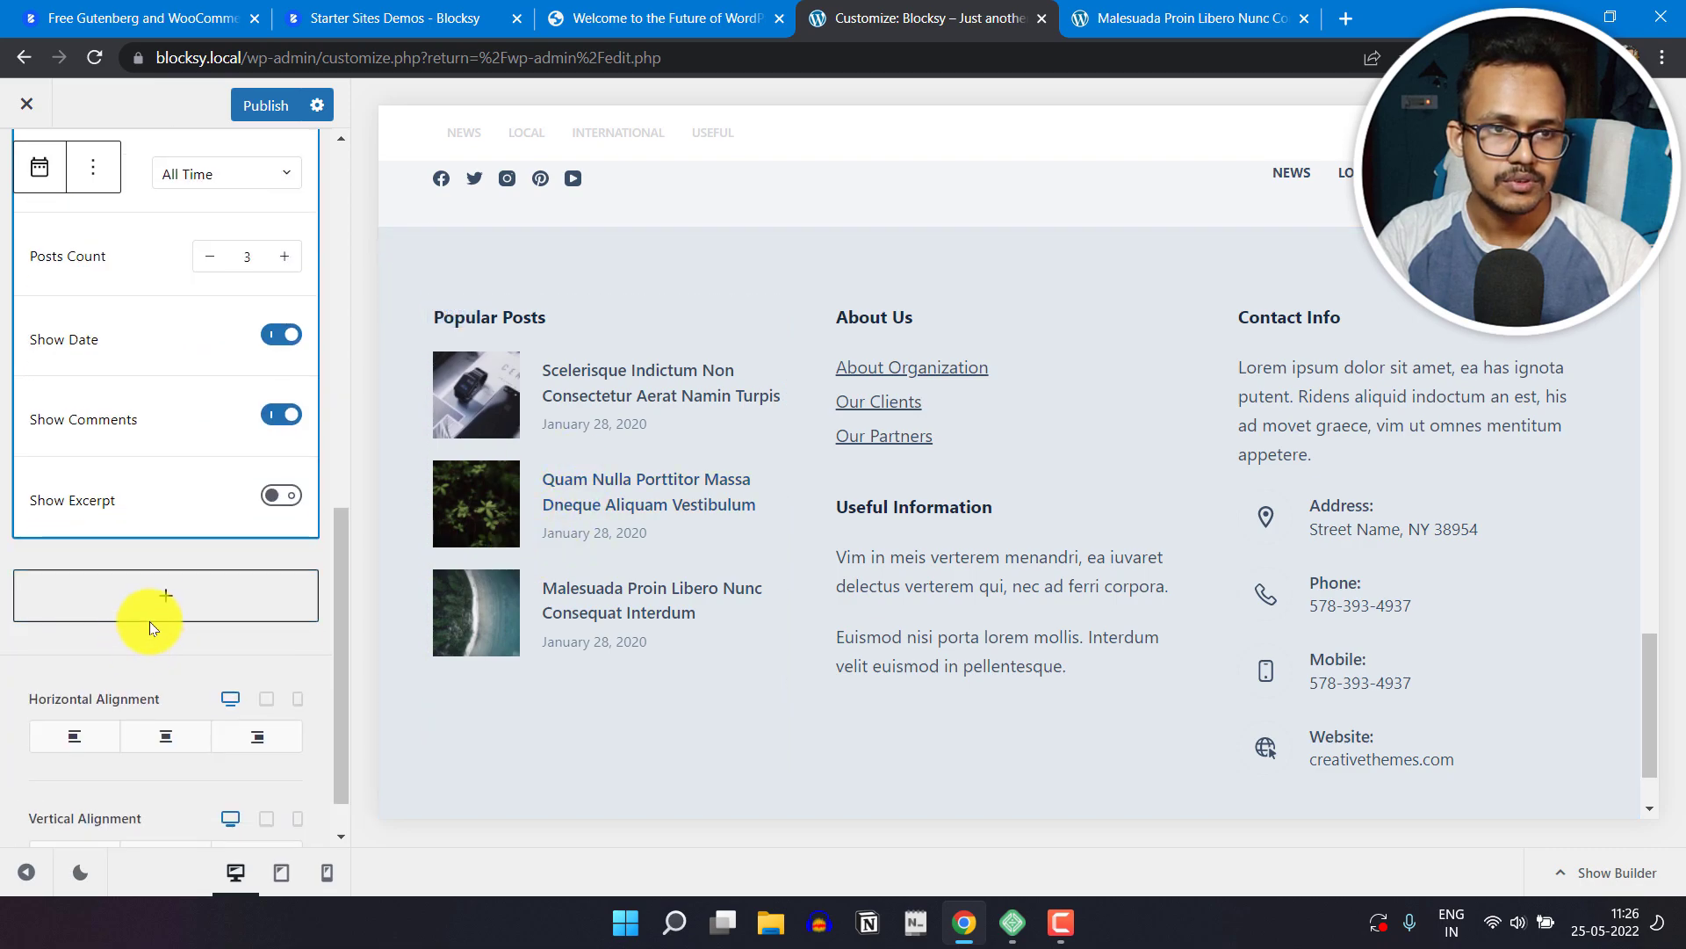
scroll(182, 510, up, 9)
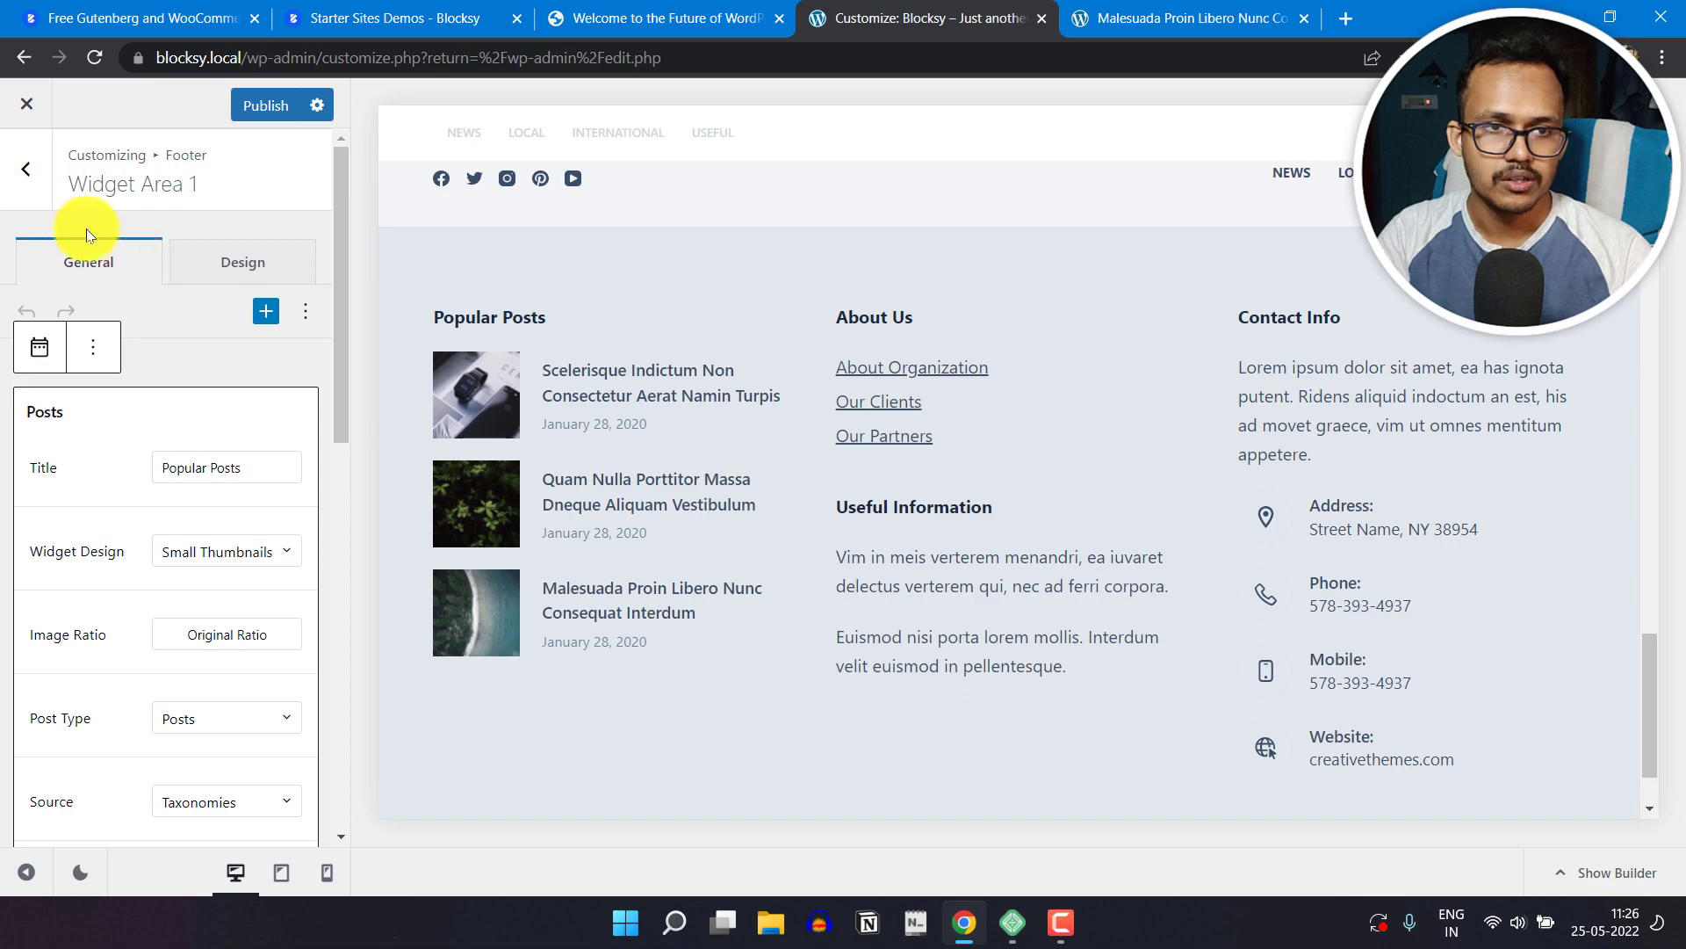
Step: Open the footer's Widget Area 2 and remove the Useful Information text widget from it
mouse_move(845, 323)
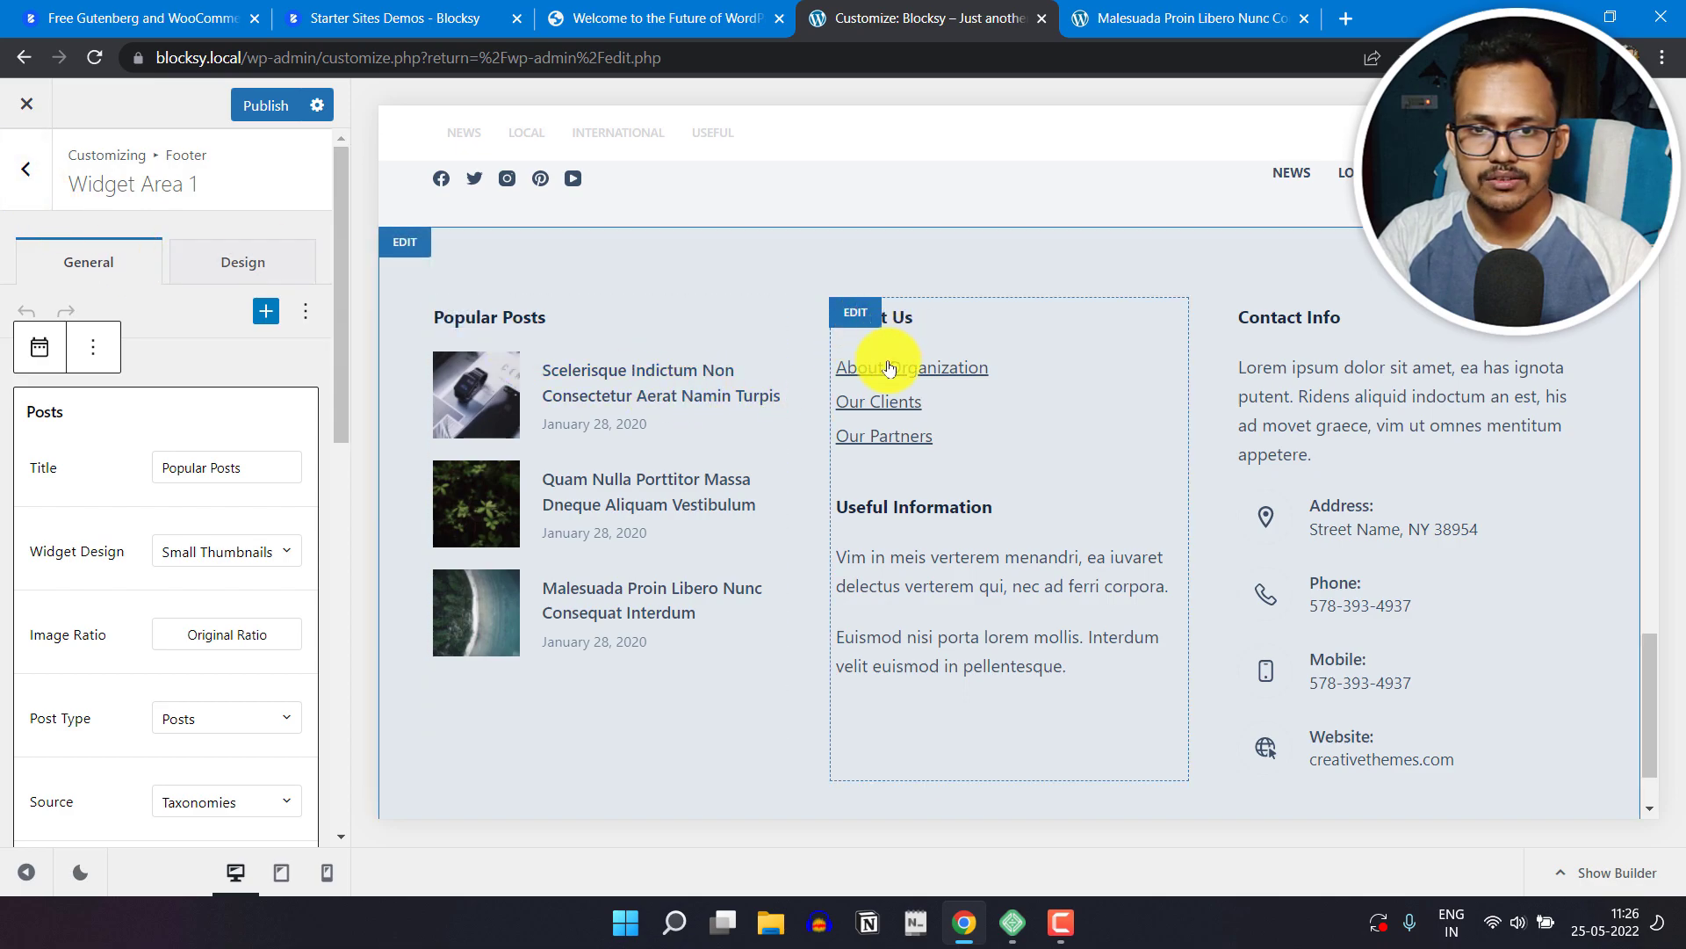
click(858, 315)
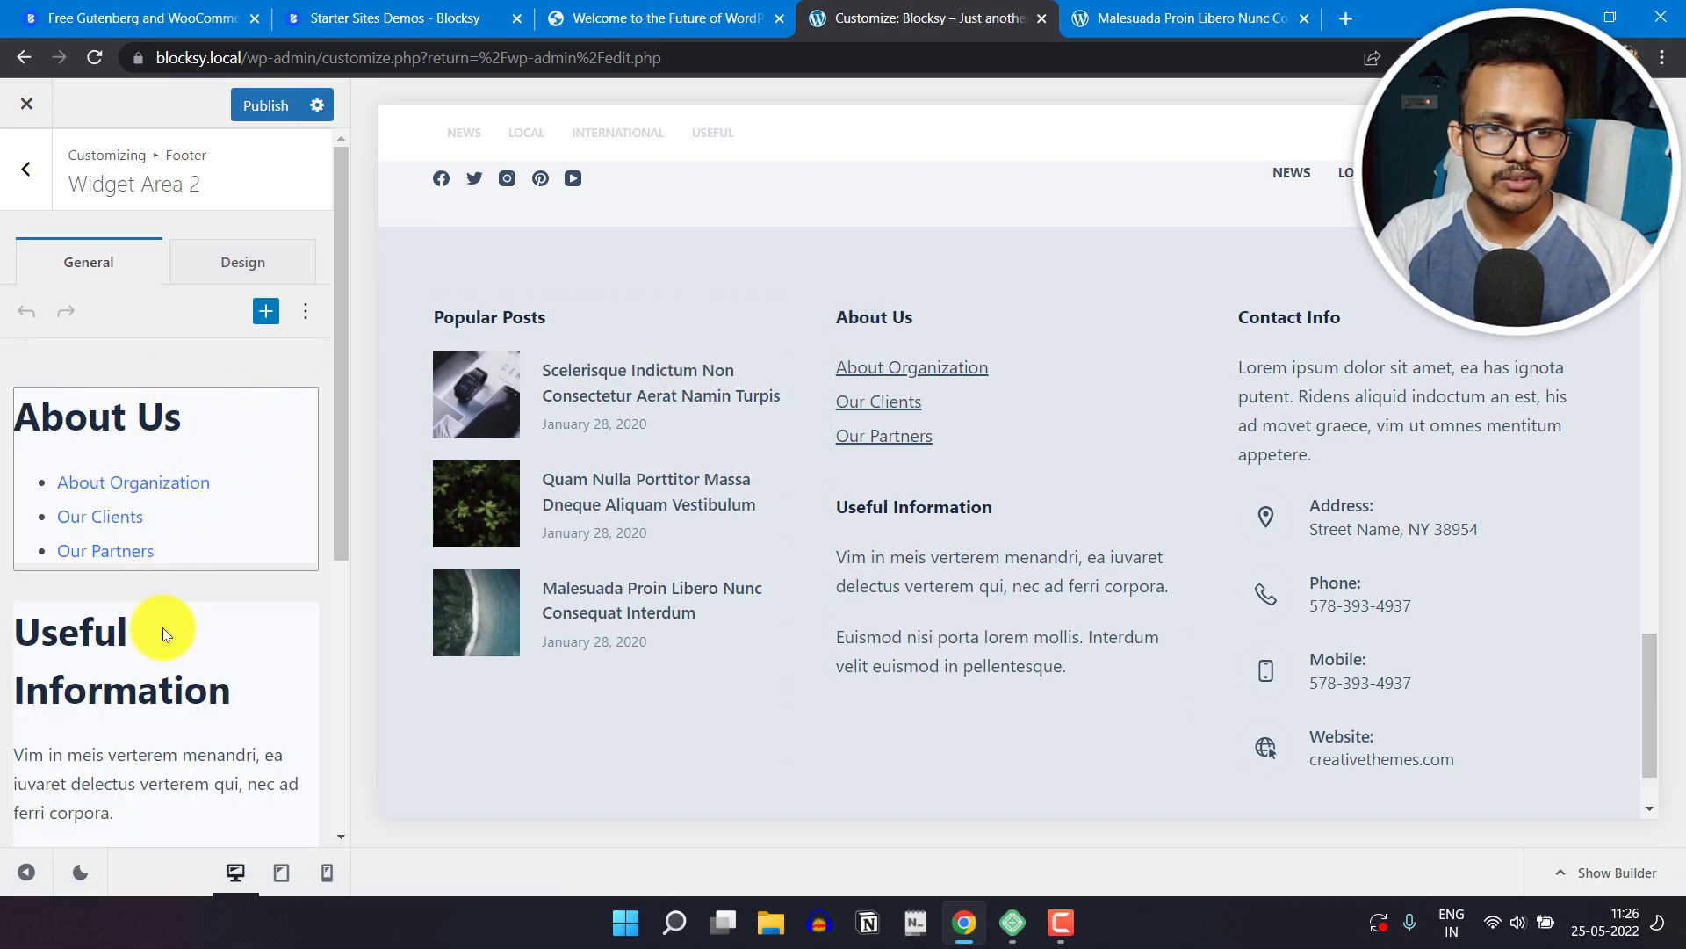
scroll(162, 615, down, 3)
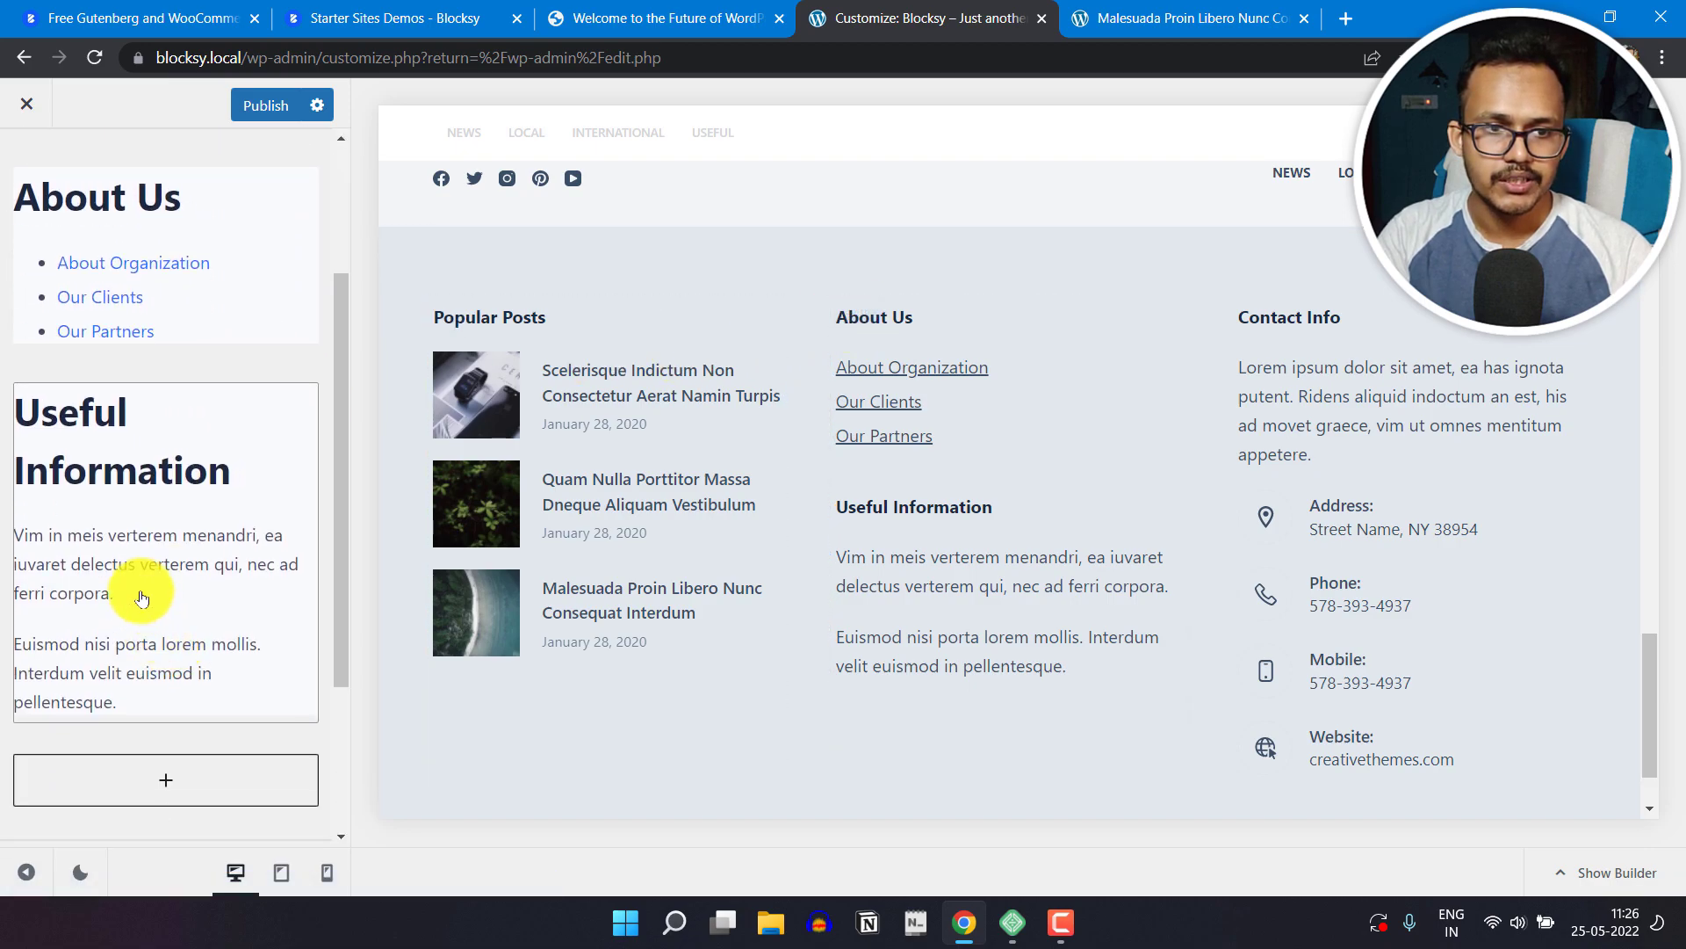
click(266, 419)
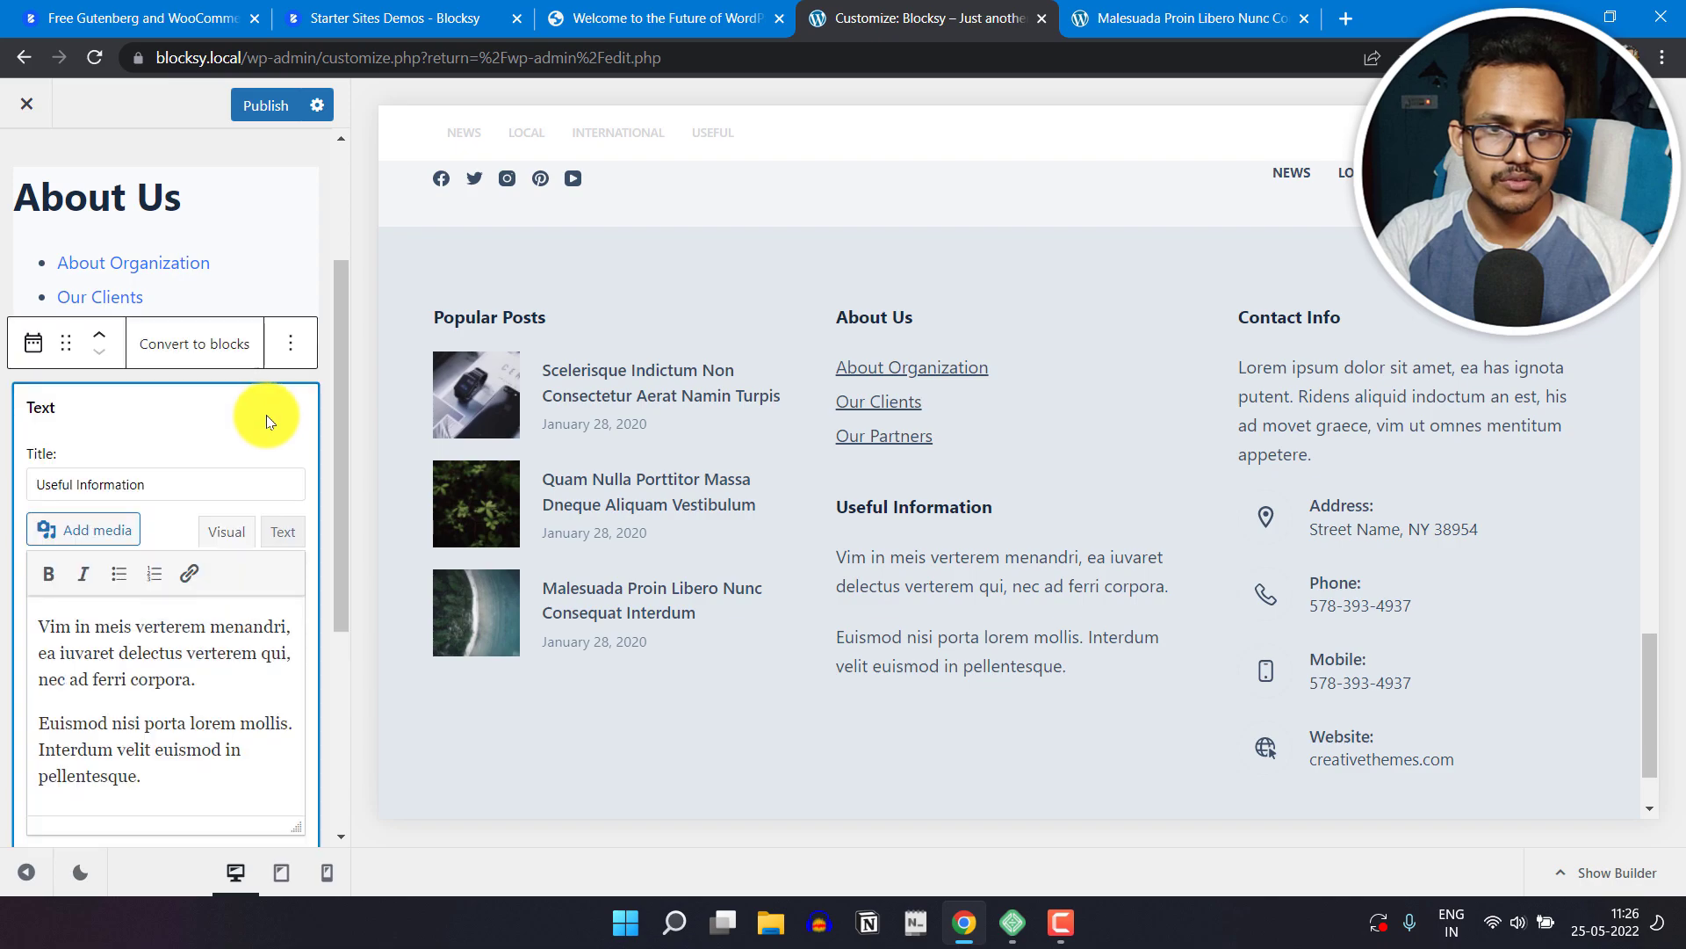
click(298, 352)
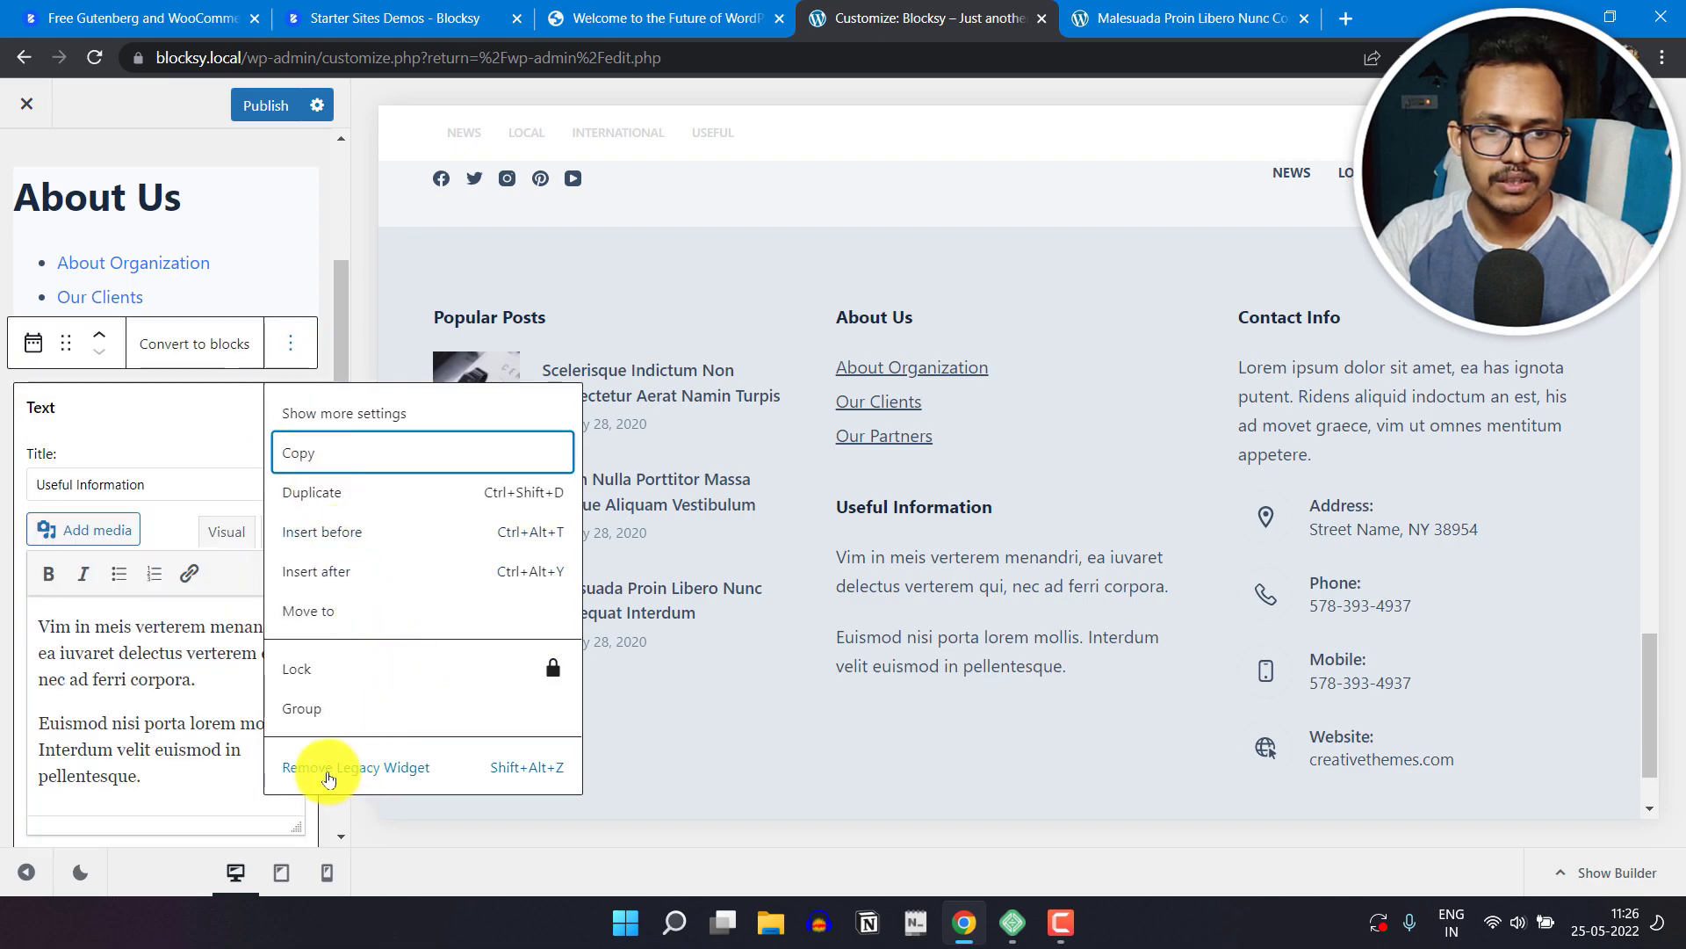
click(339, 770)
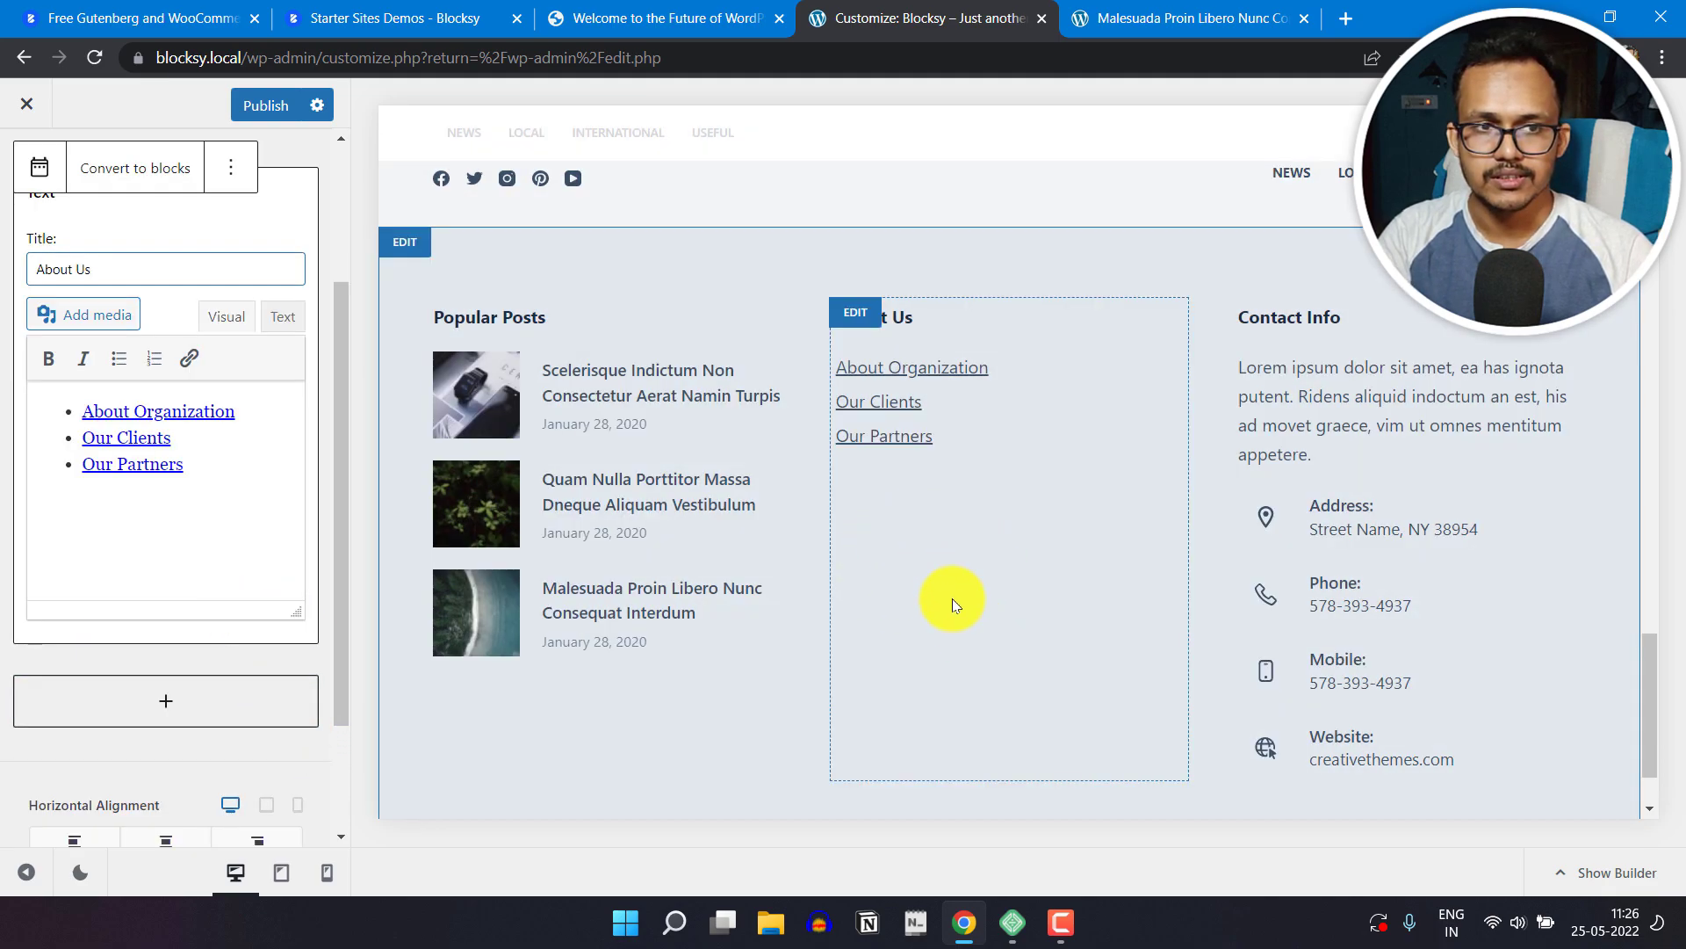
click(54, 751)
scroll(70, 344, up, 2)
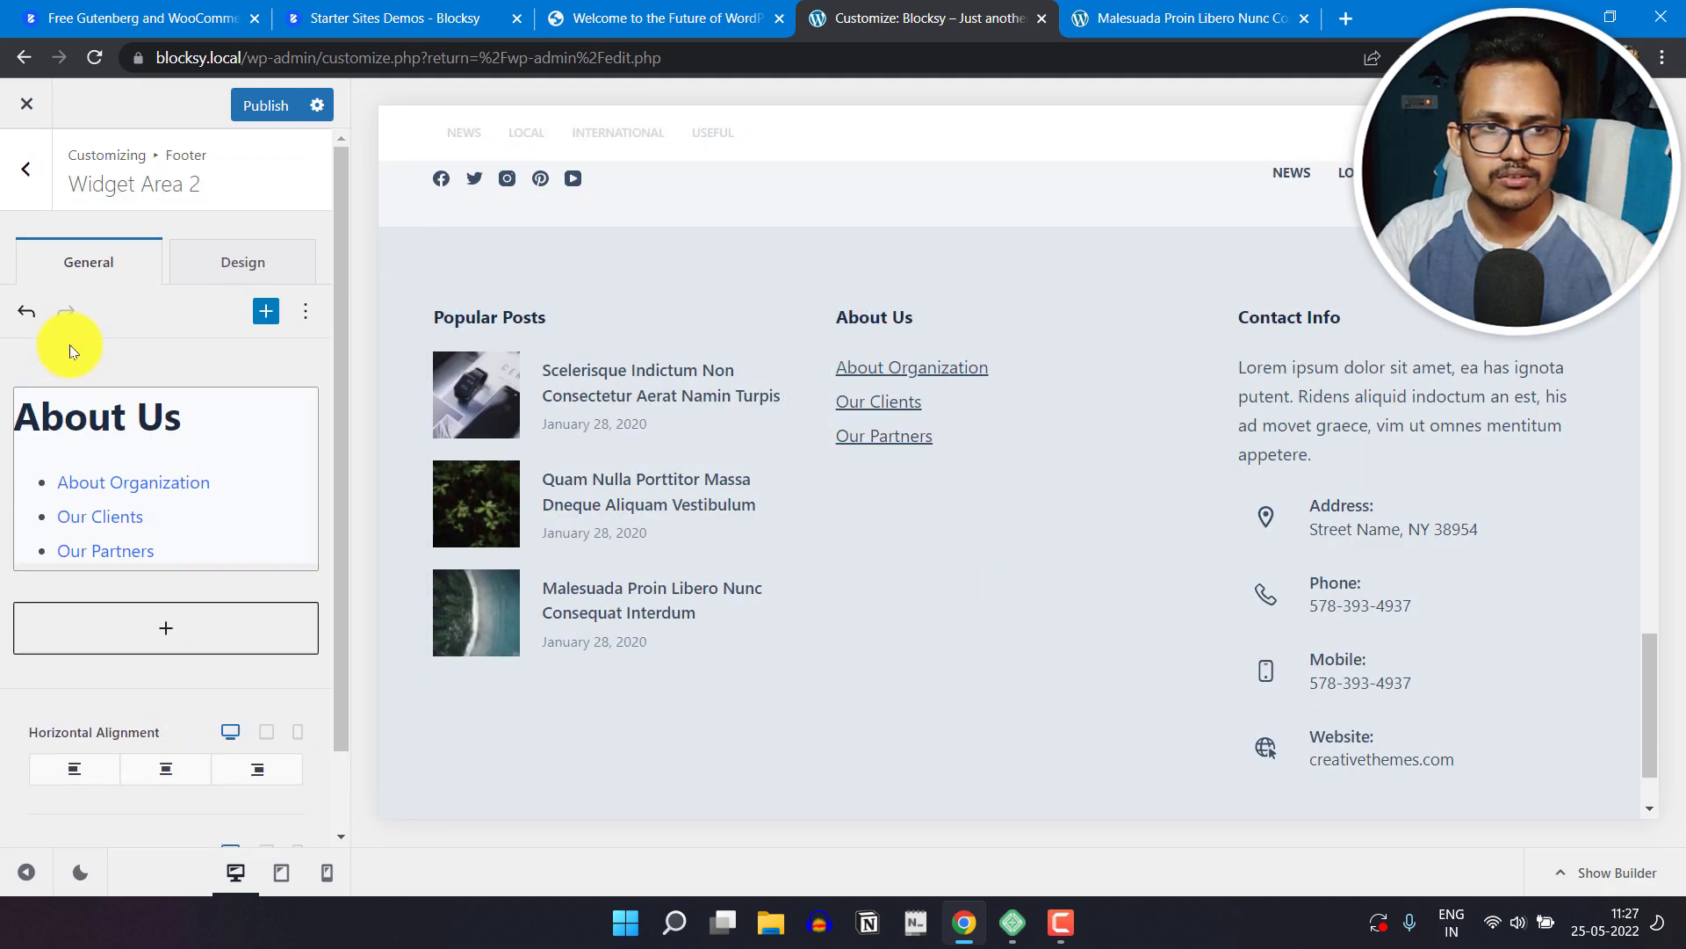
Step: Leave the footer settings, look over the Sidebar options alongside the page preview, and return to the main Customizer list
click(24, 195)
scroll(597, 337, up, 2)
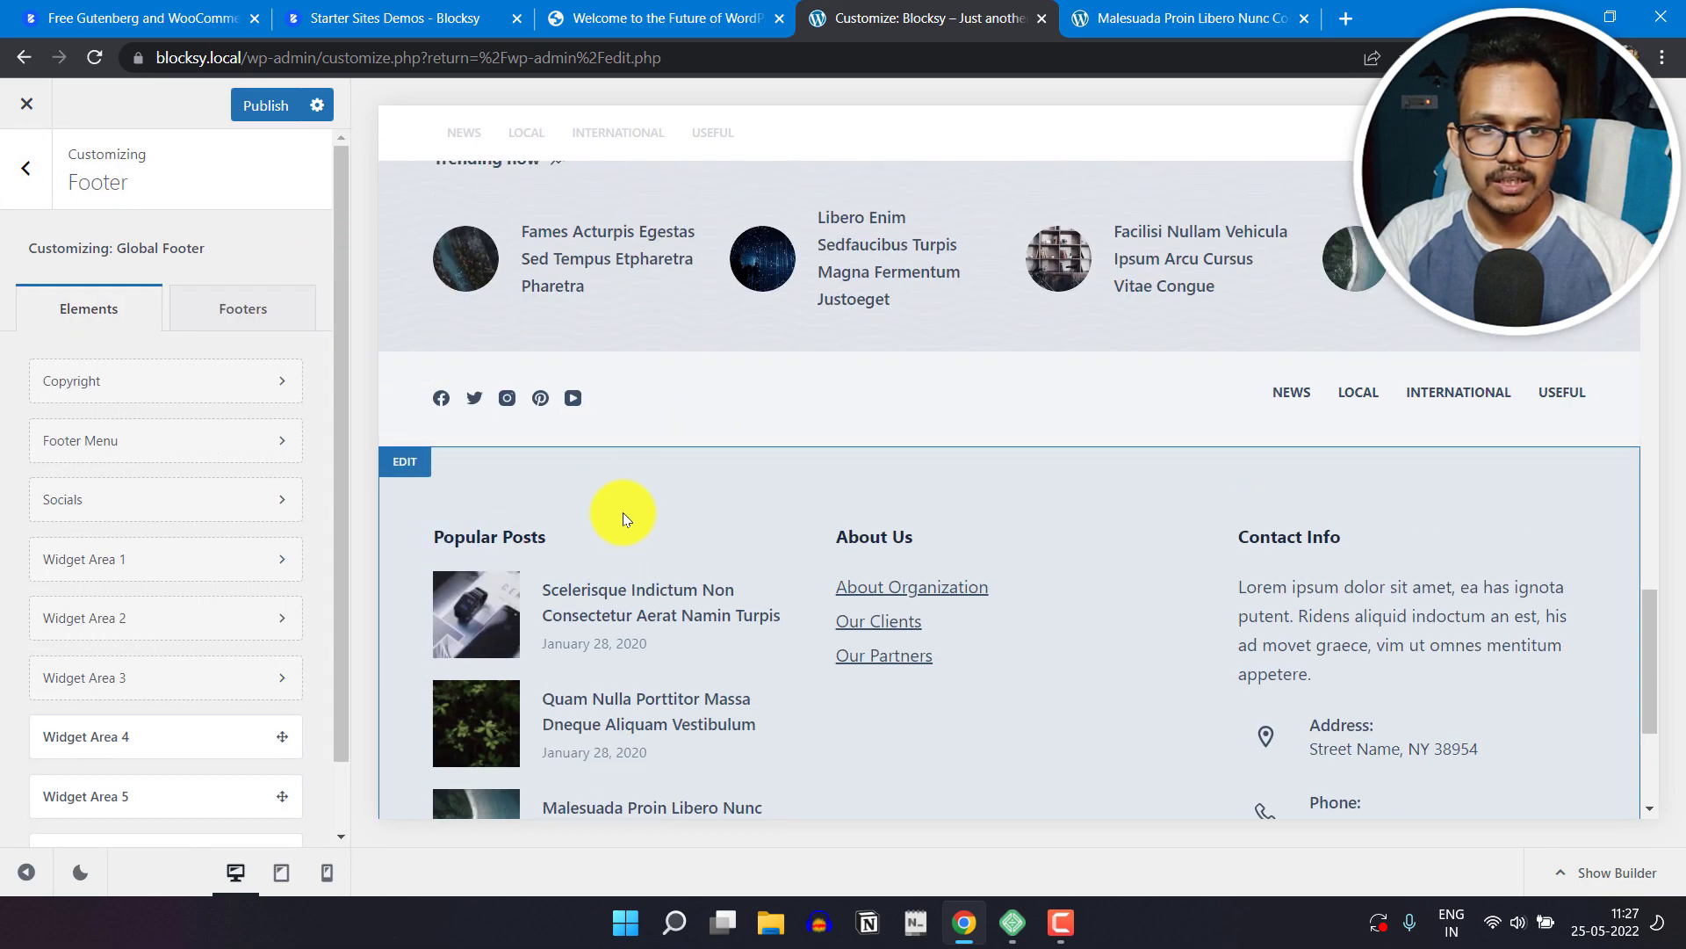
click(26, 169)
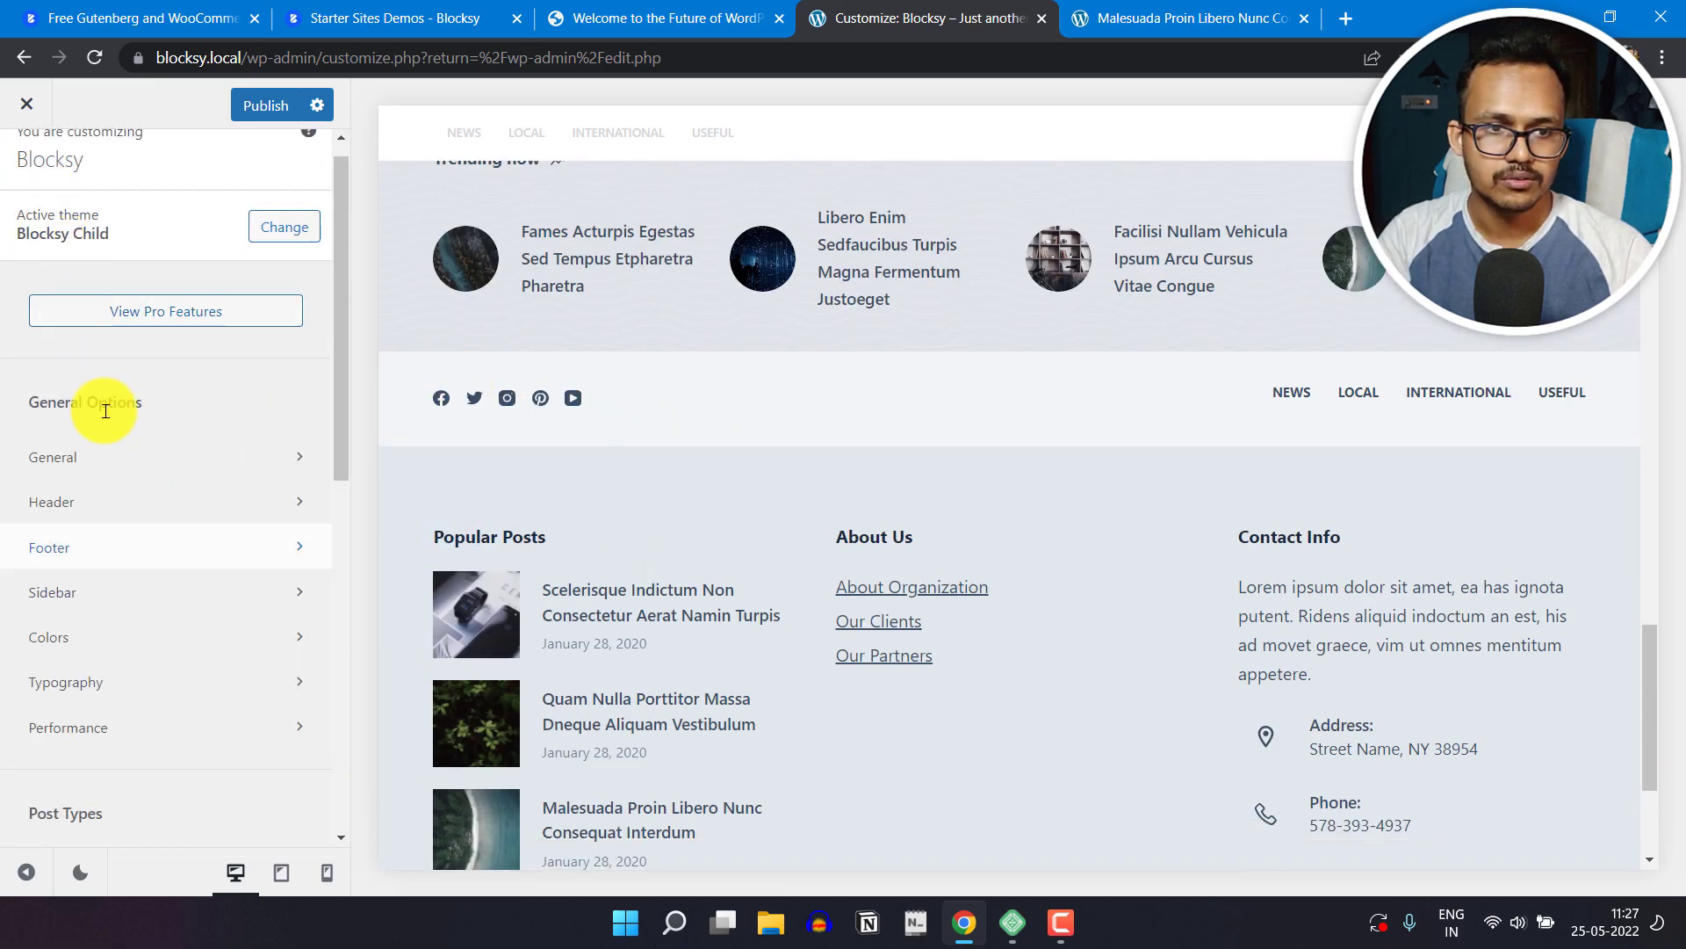
scroll(141, 645, down, 1)
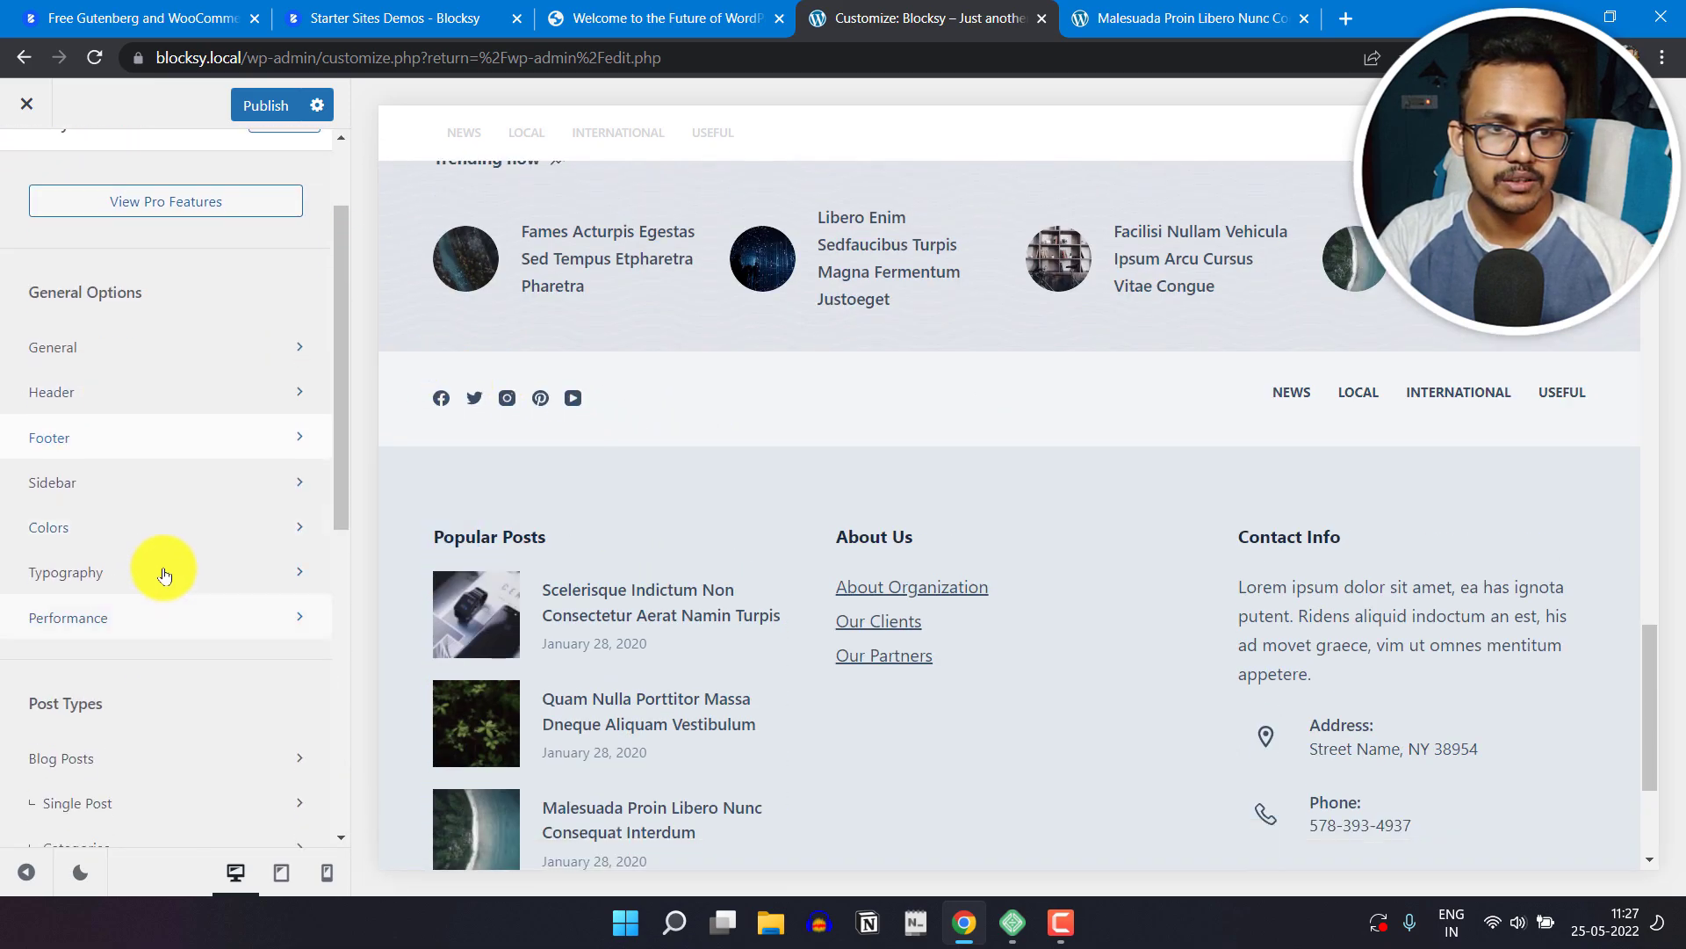
click(179, 480)
scroll(914, 630, up, 5)
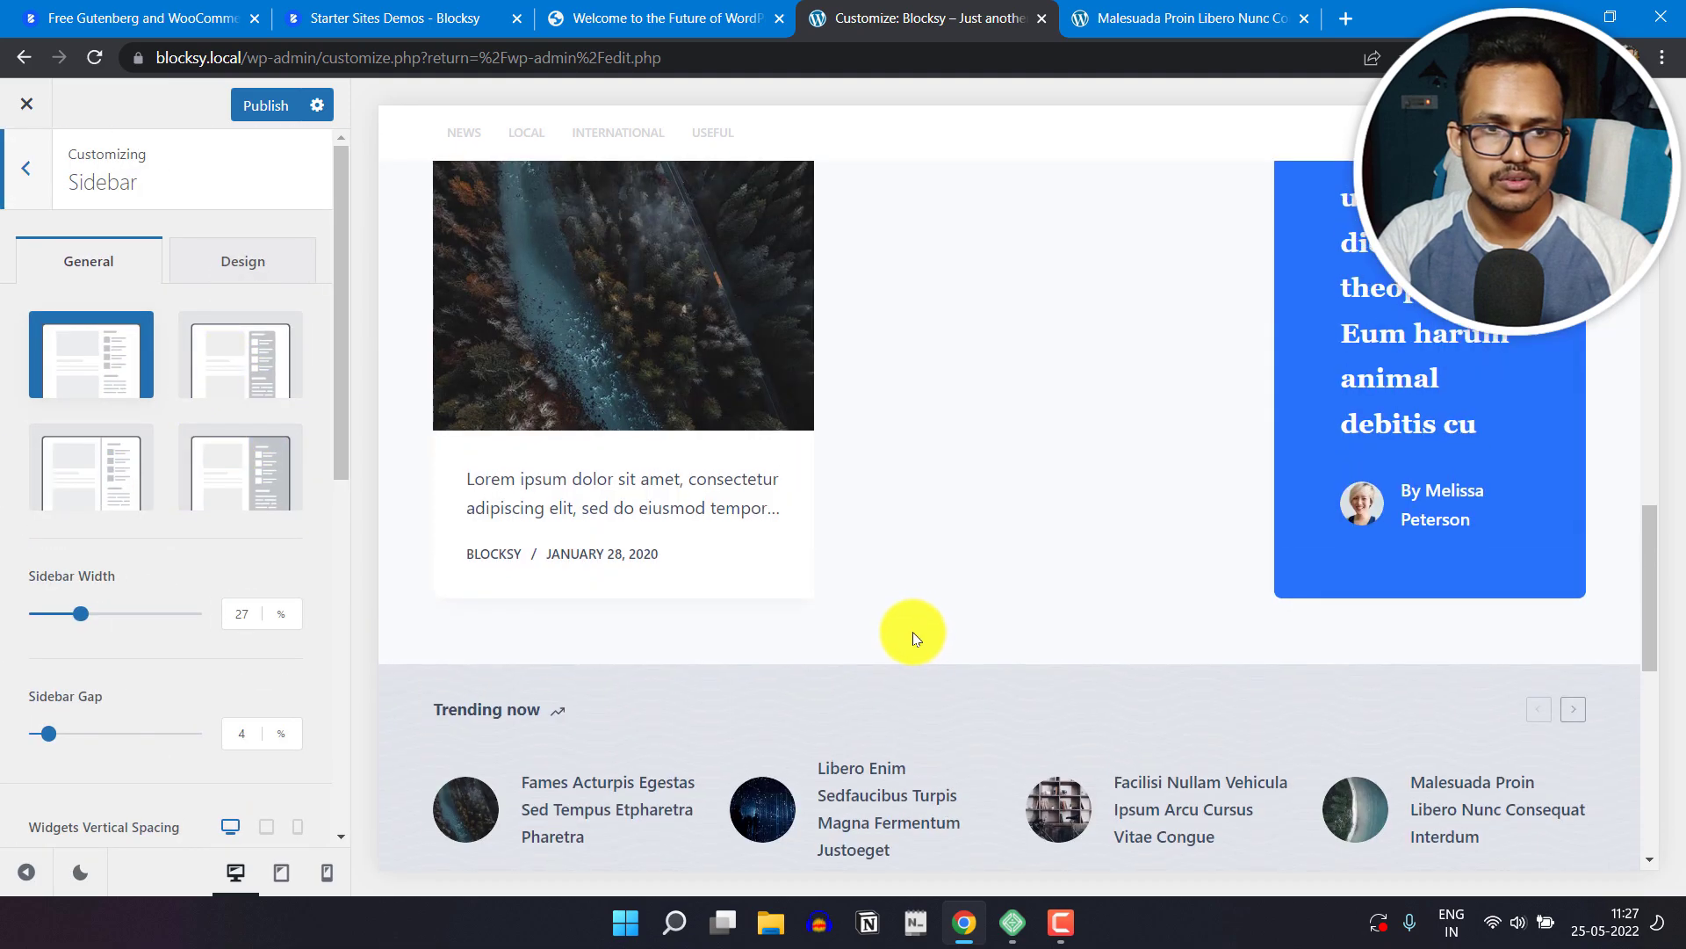
click(19, 176)
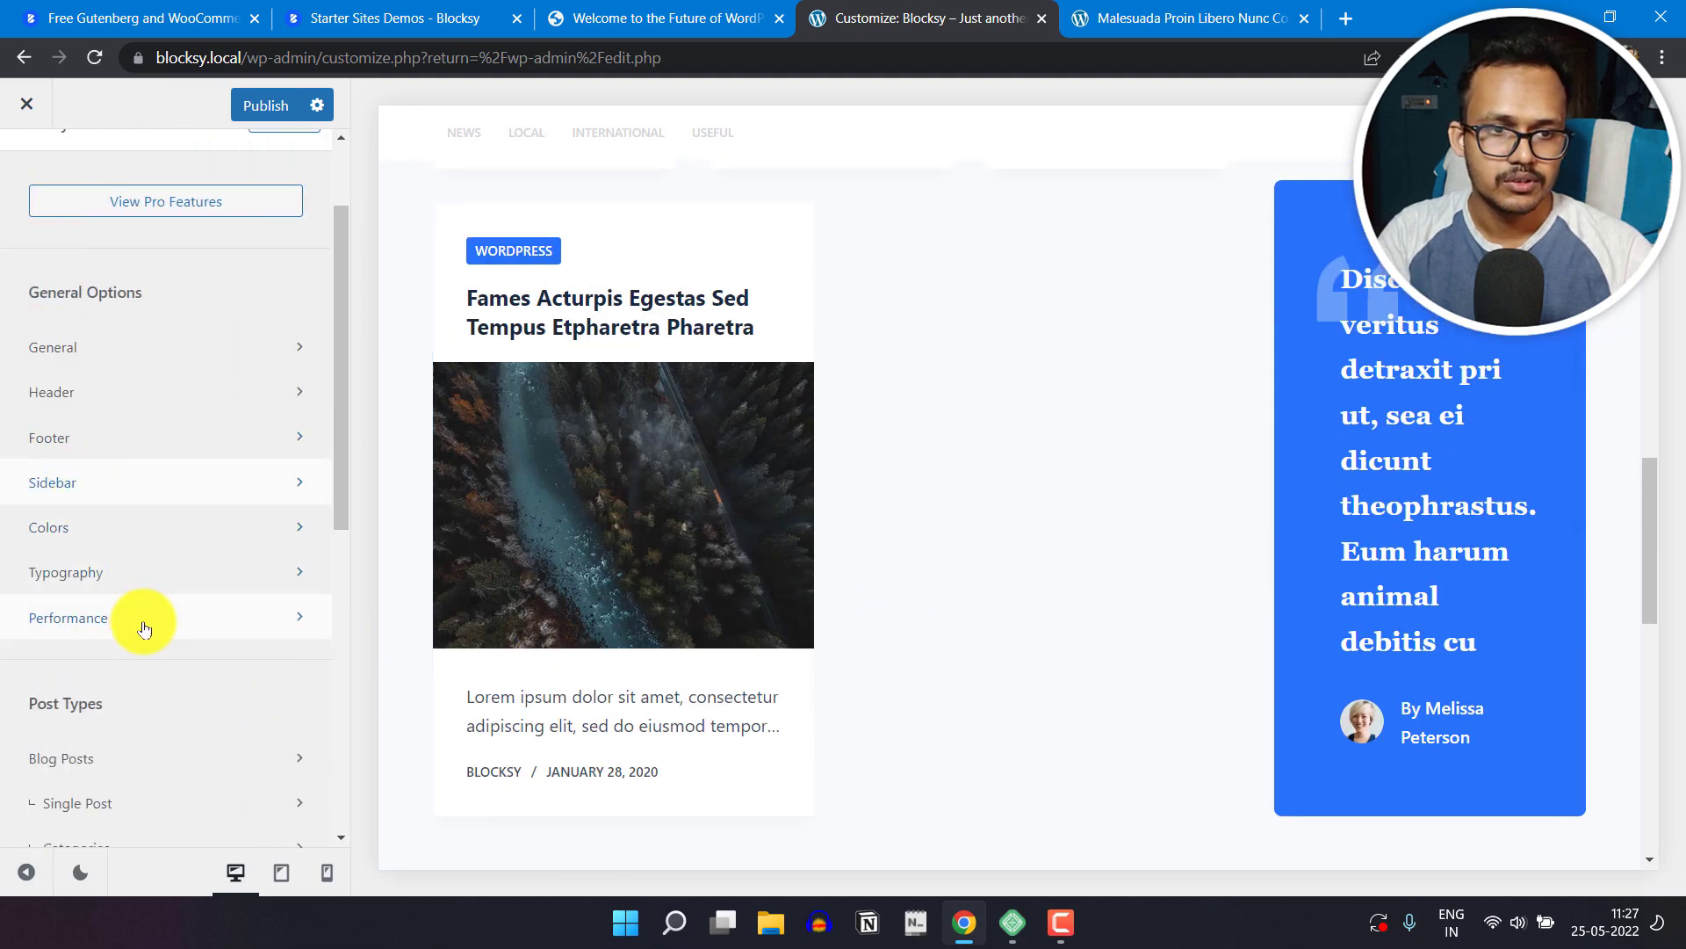
Step: Find the Trending now section in the page preview and open the Trending Posts extension's settings
scroll(144, 628, down, 4)
scroll(176, 592, down, 2)
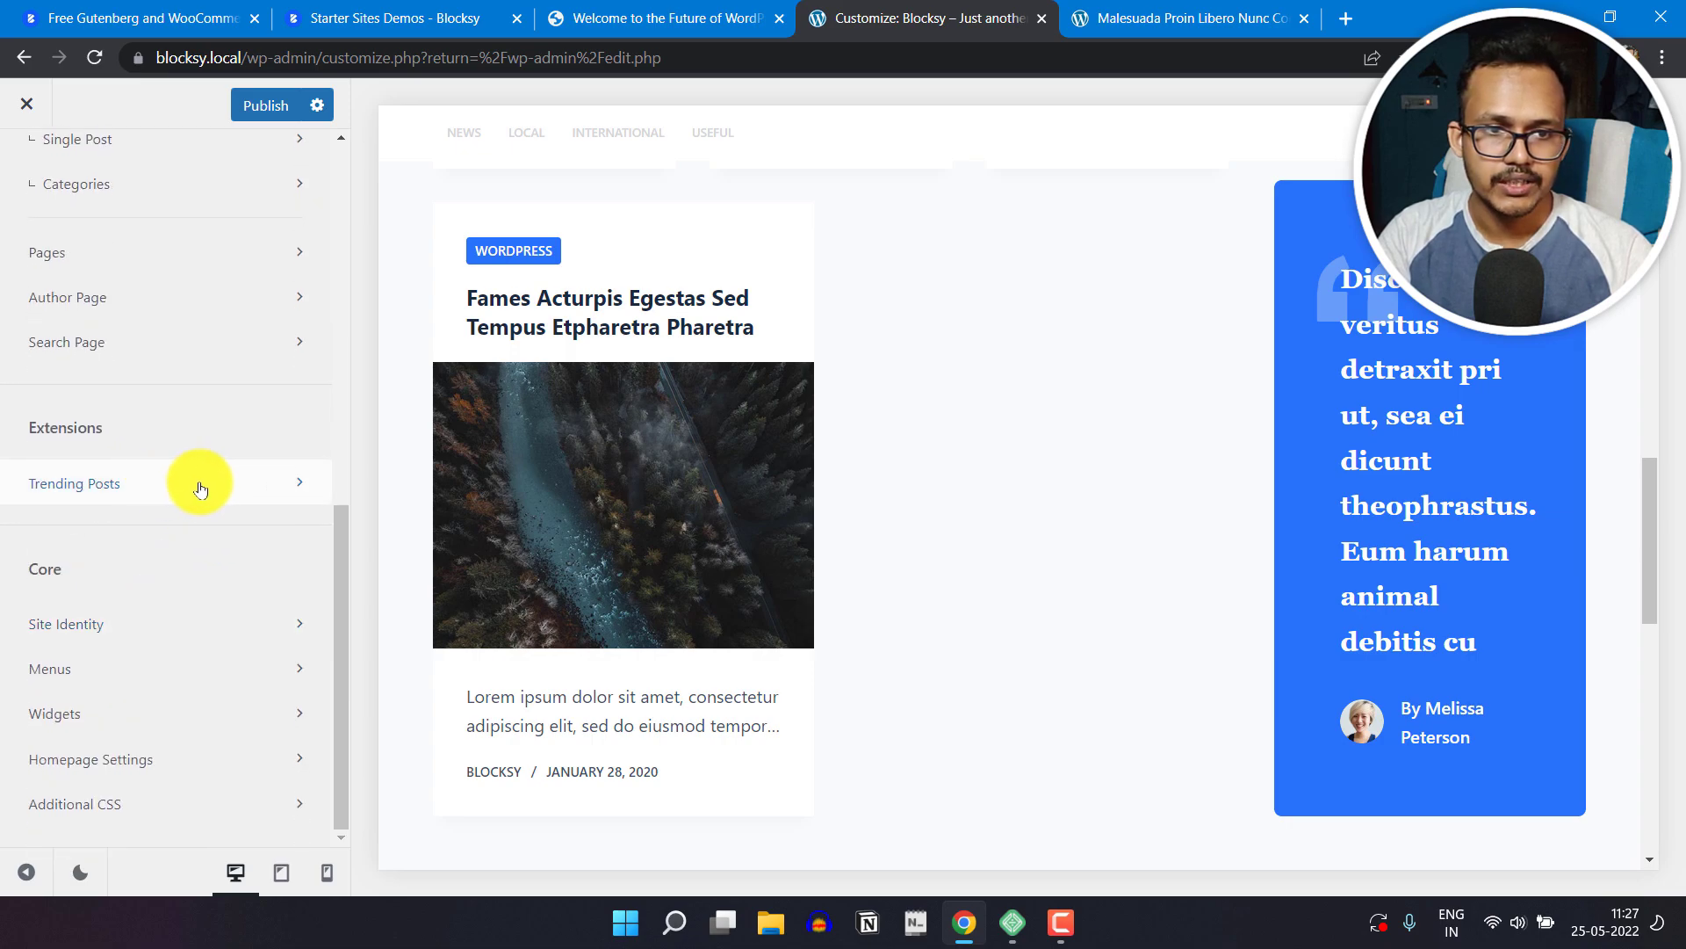
scroll(1175, 518, down, 10)
scroll(1052, 508, up, 4)
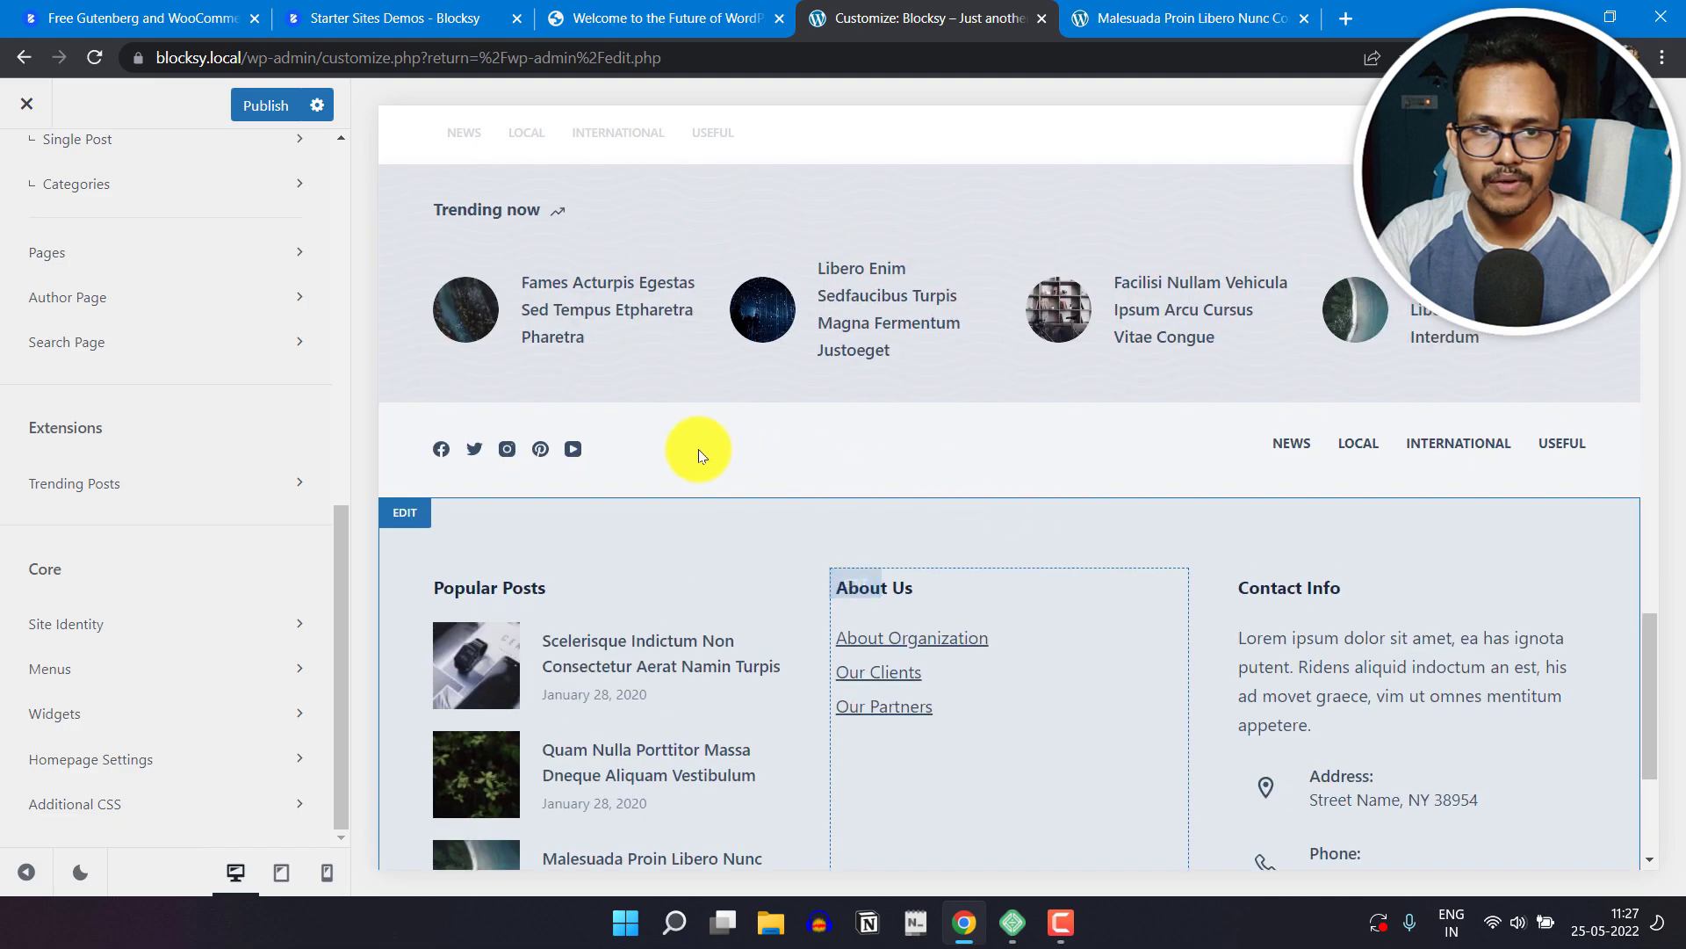
scroll(702, 465, up, 1)
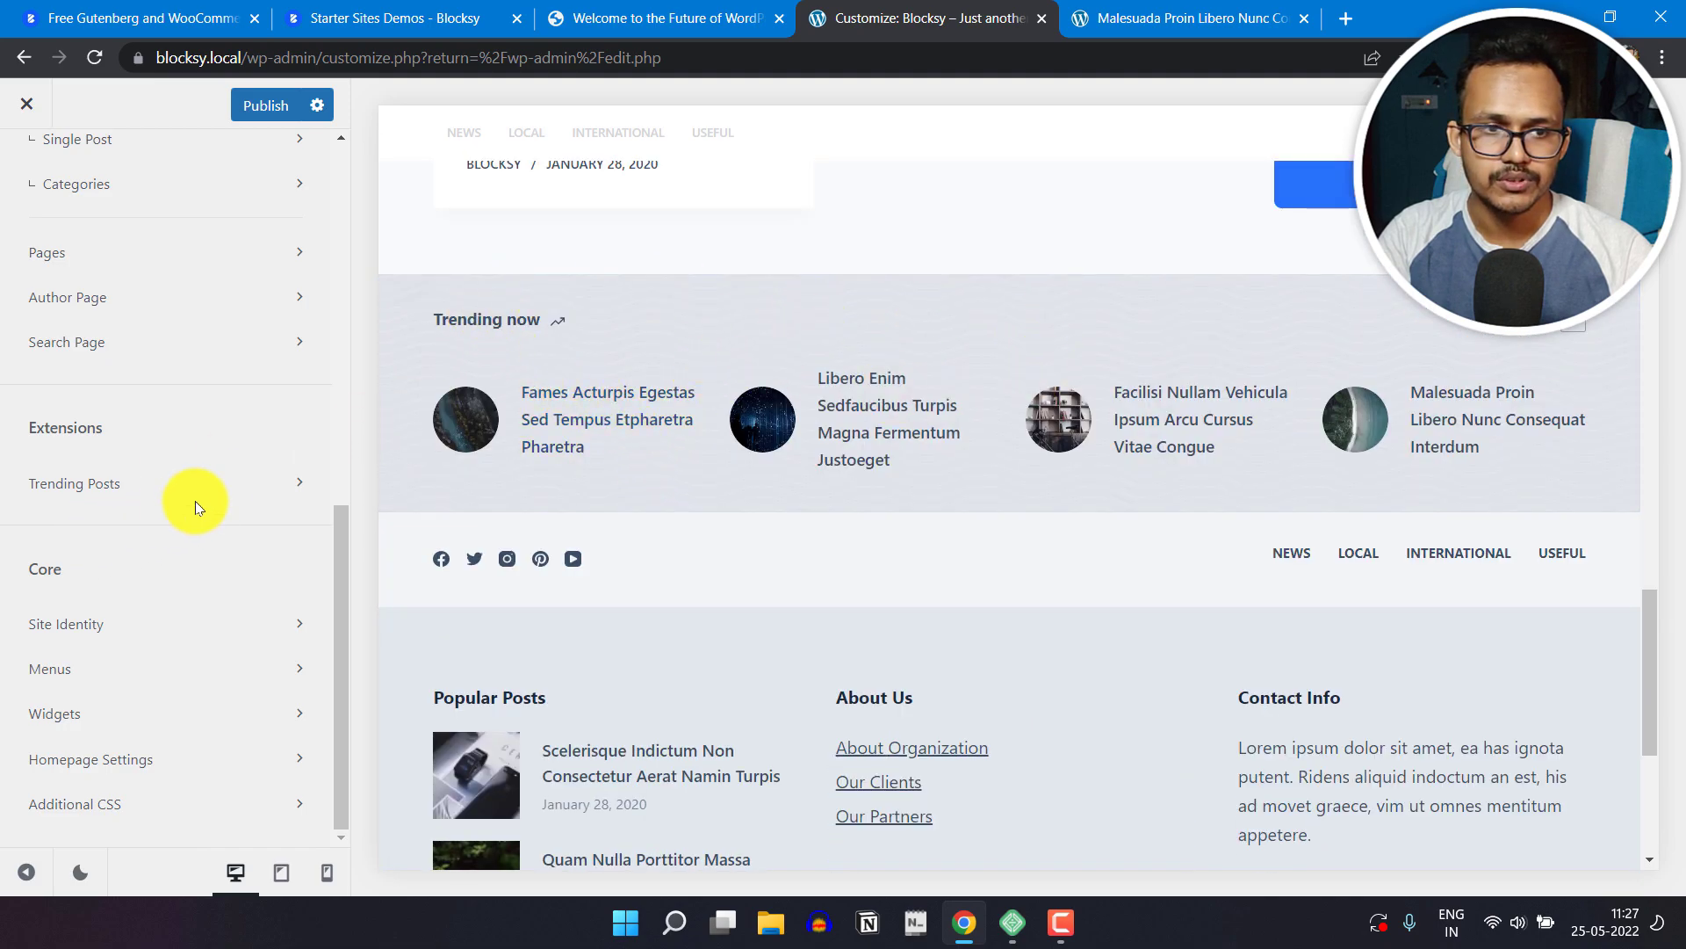
click(217, 483)
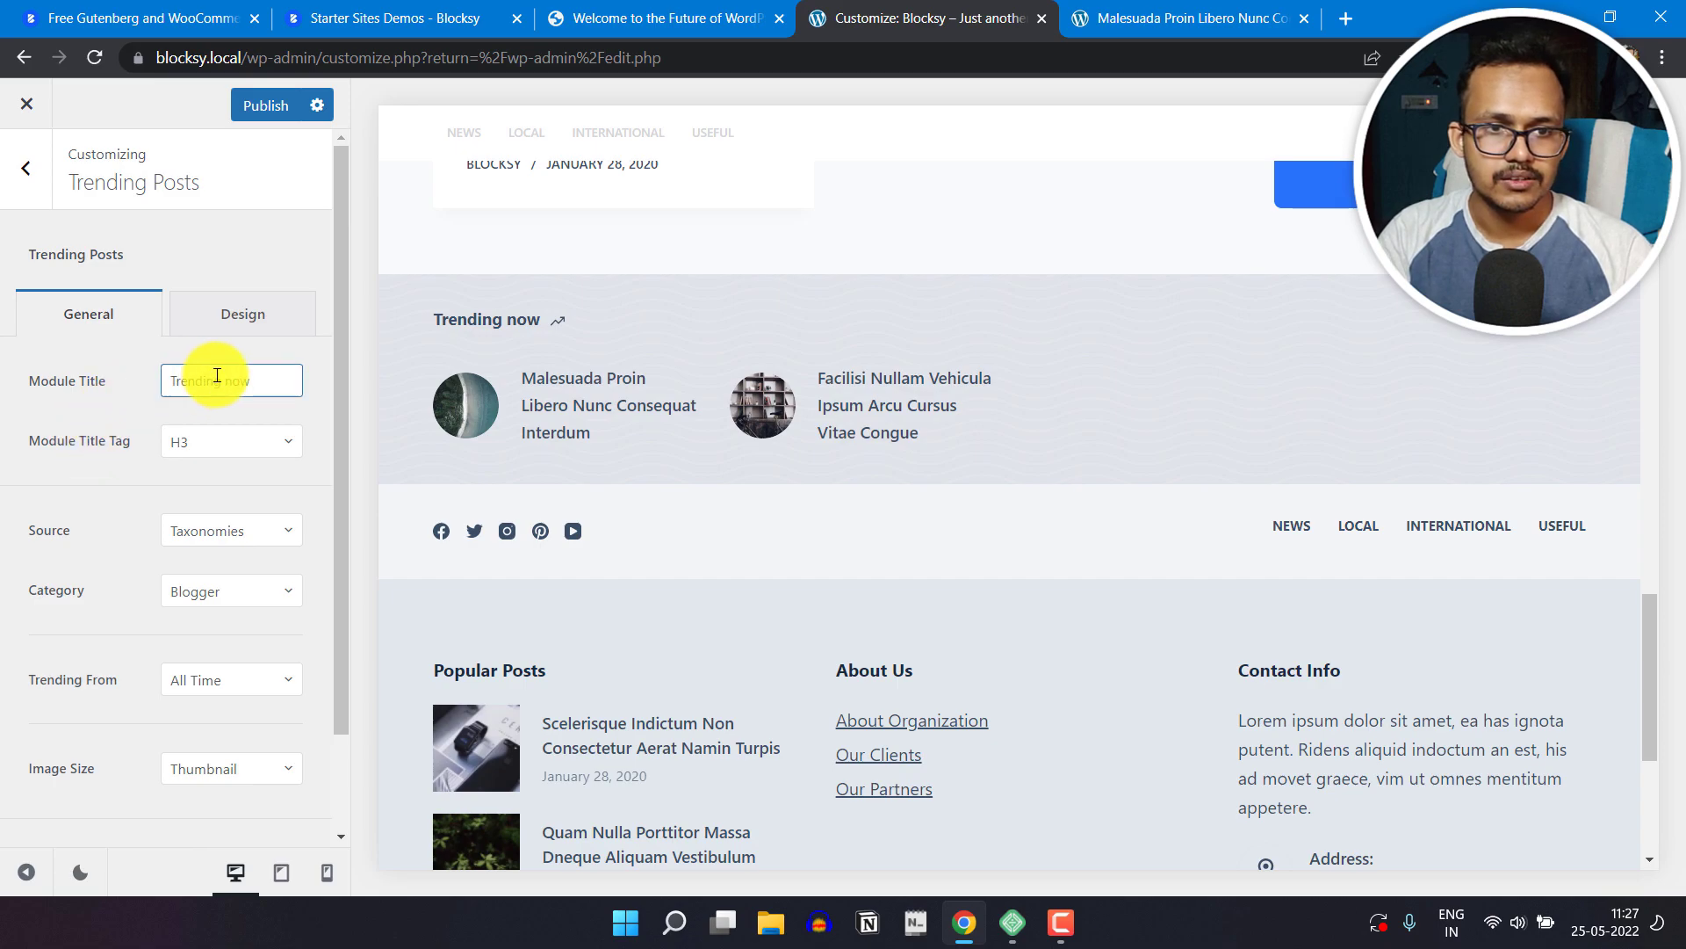
Step: Change the Trending Posts module title to "Trending" and check the available title tag choices
click(293, 383)
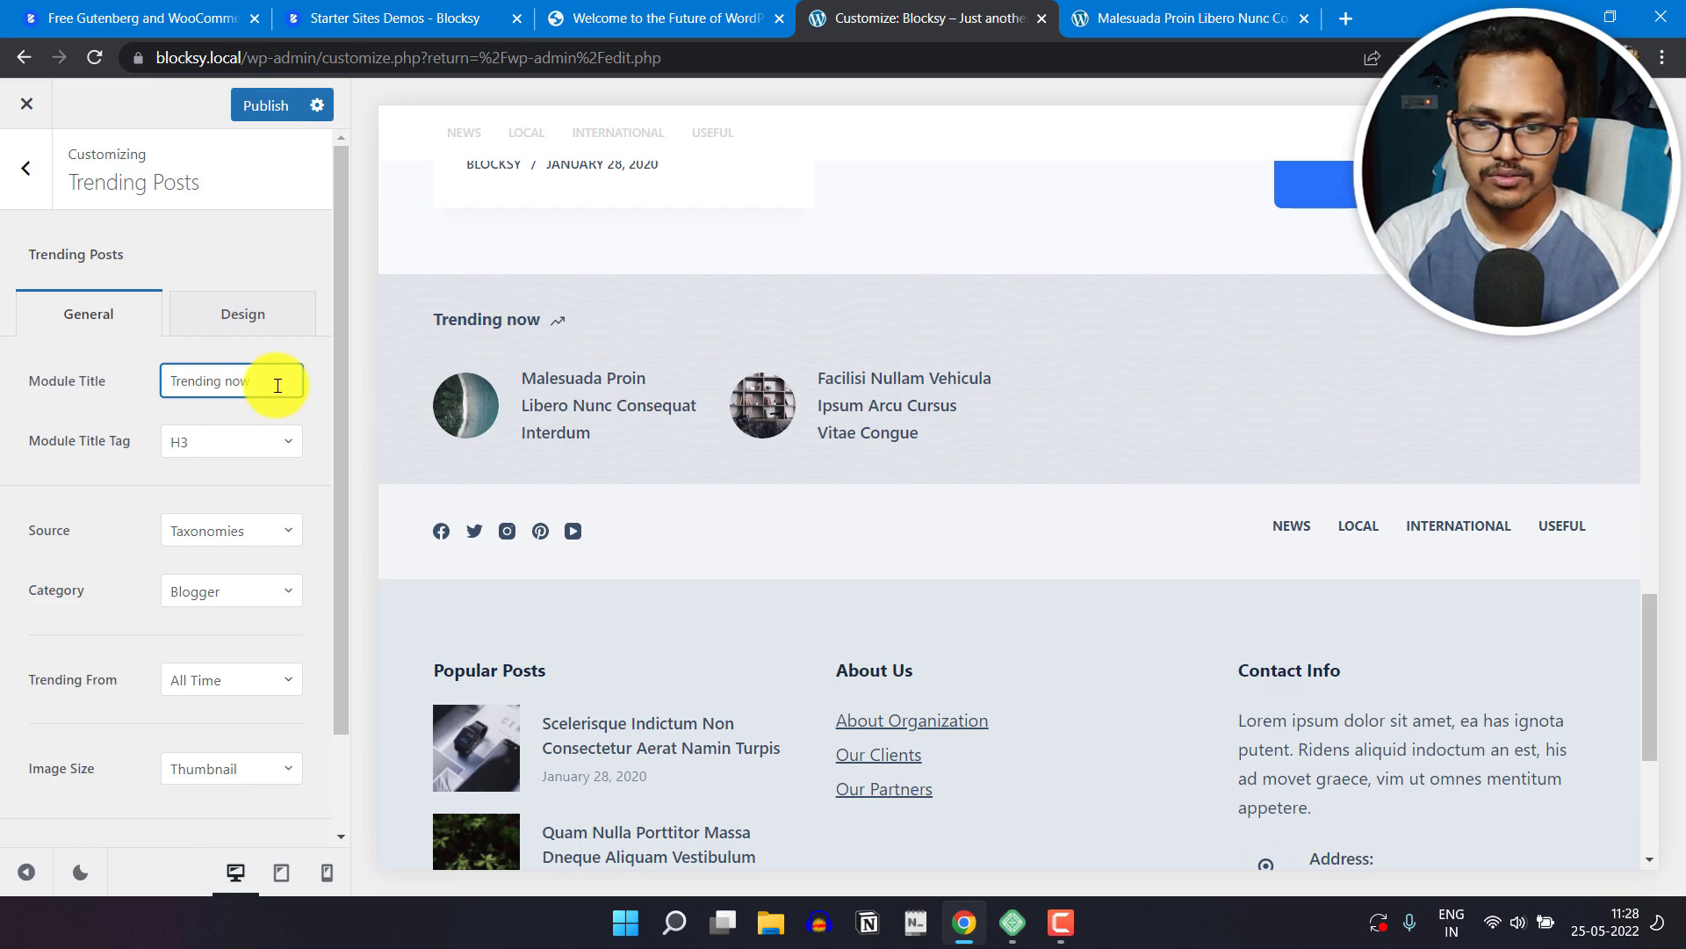
click(224, 442)
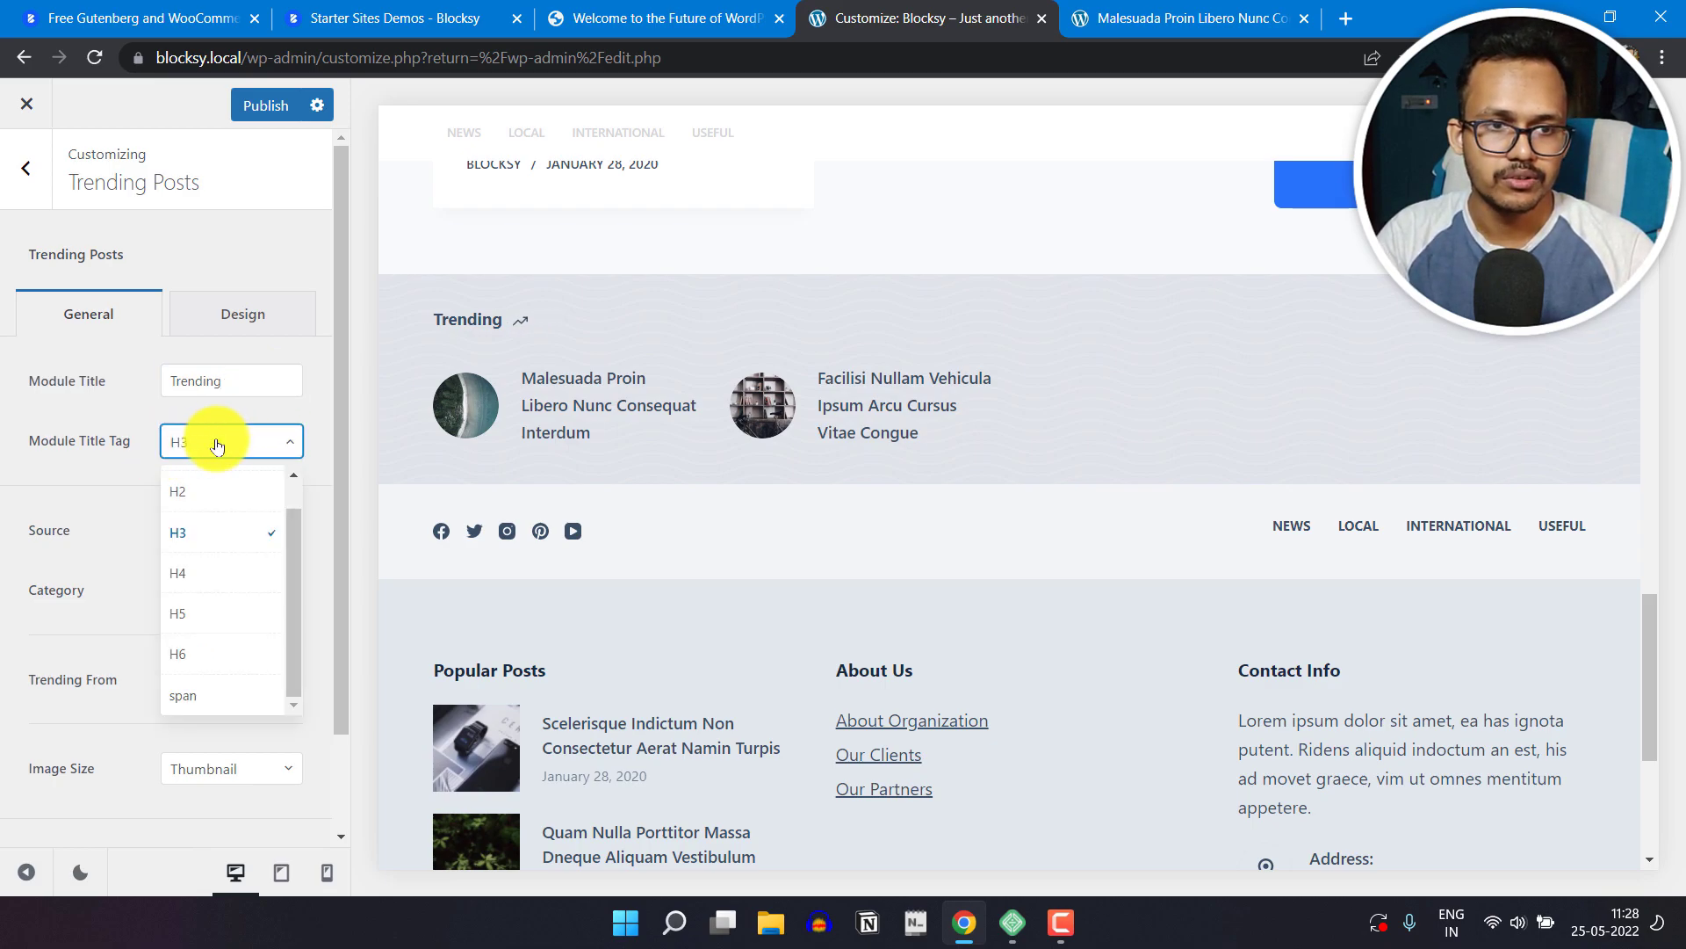
click(120, 463)
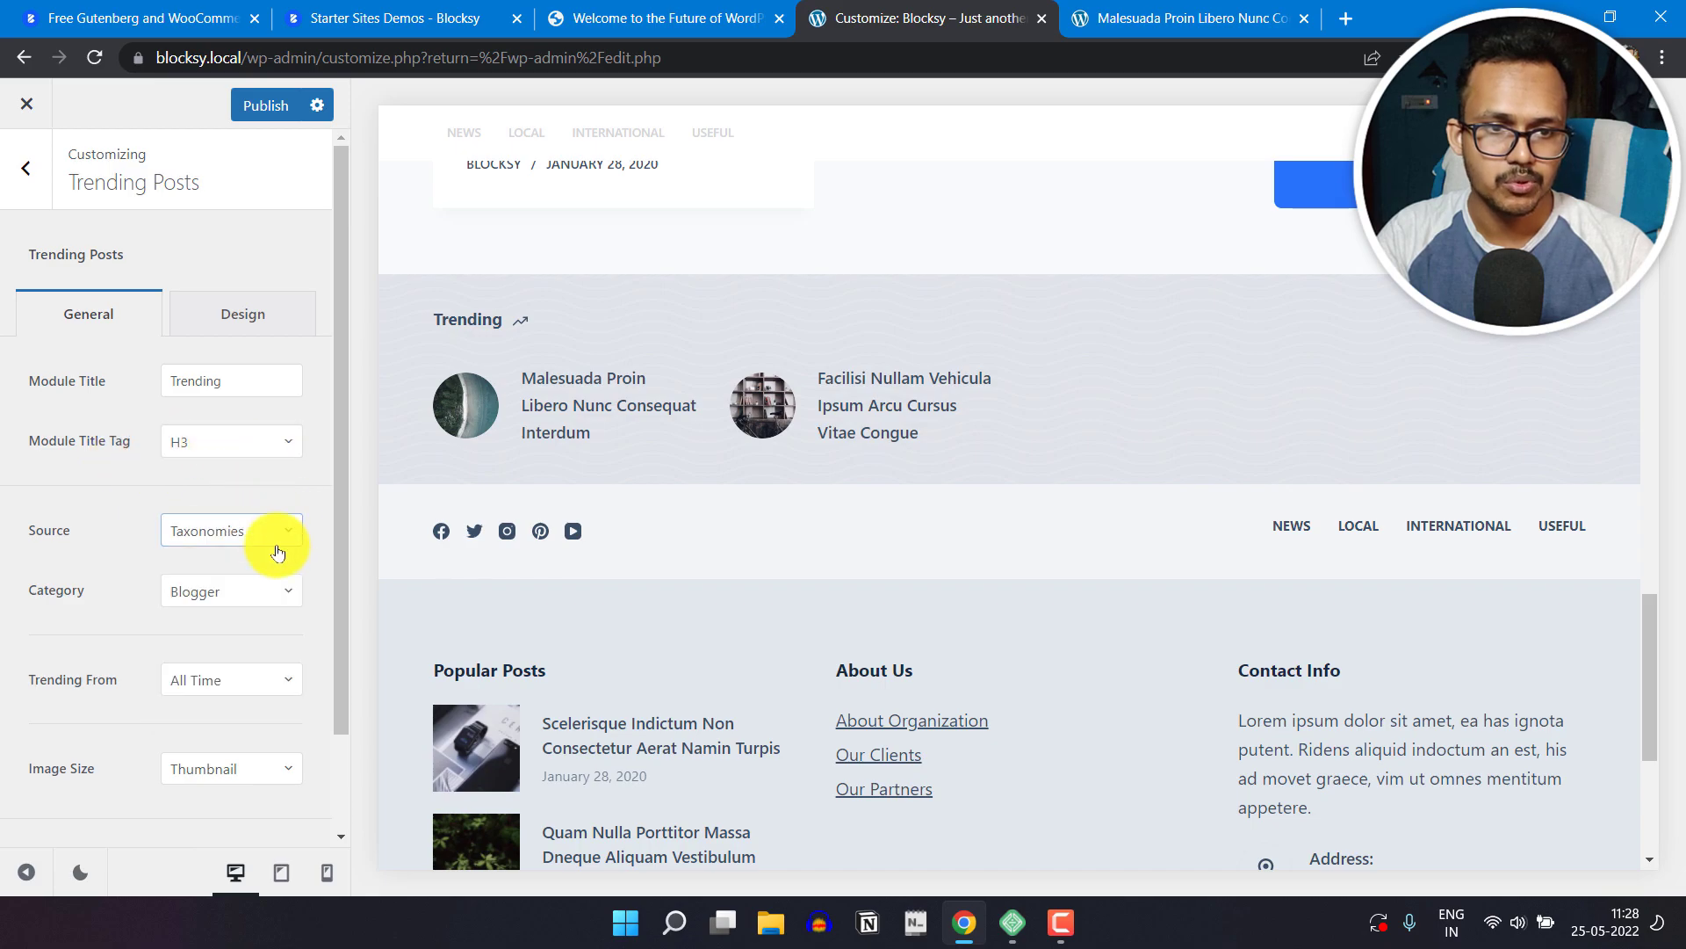
Step: Set the Trending Posts category to All categories and return to the main Customizer list
scroll(279, 535, down, 2)
click(268, 479)
click(231, 519)
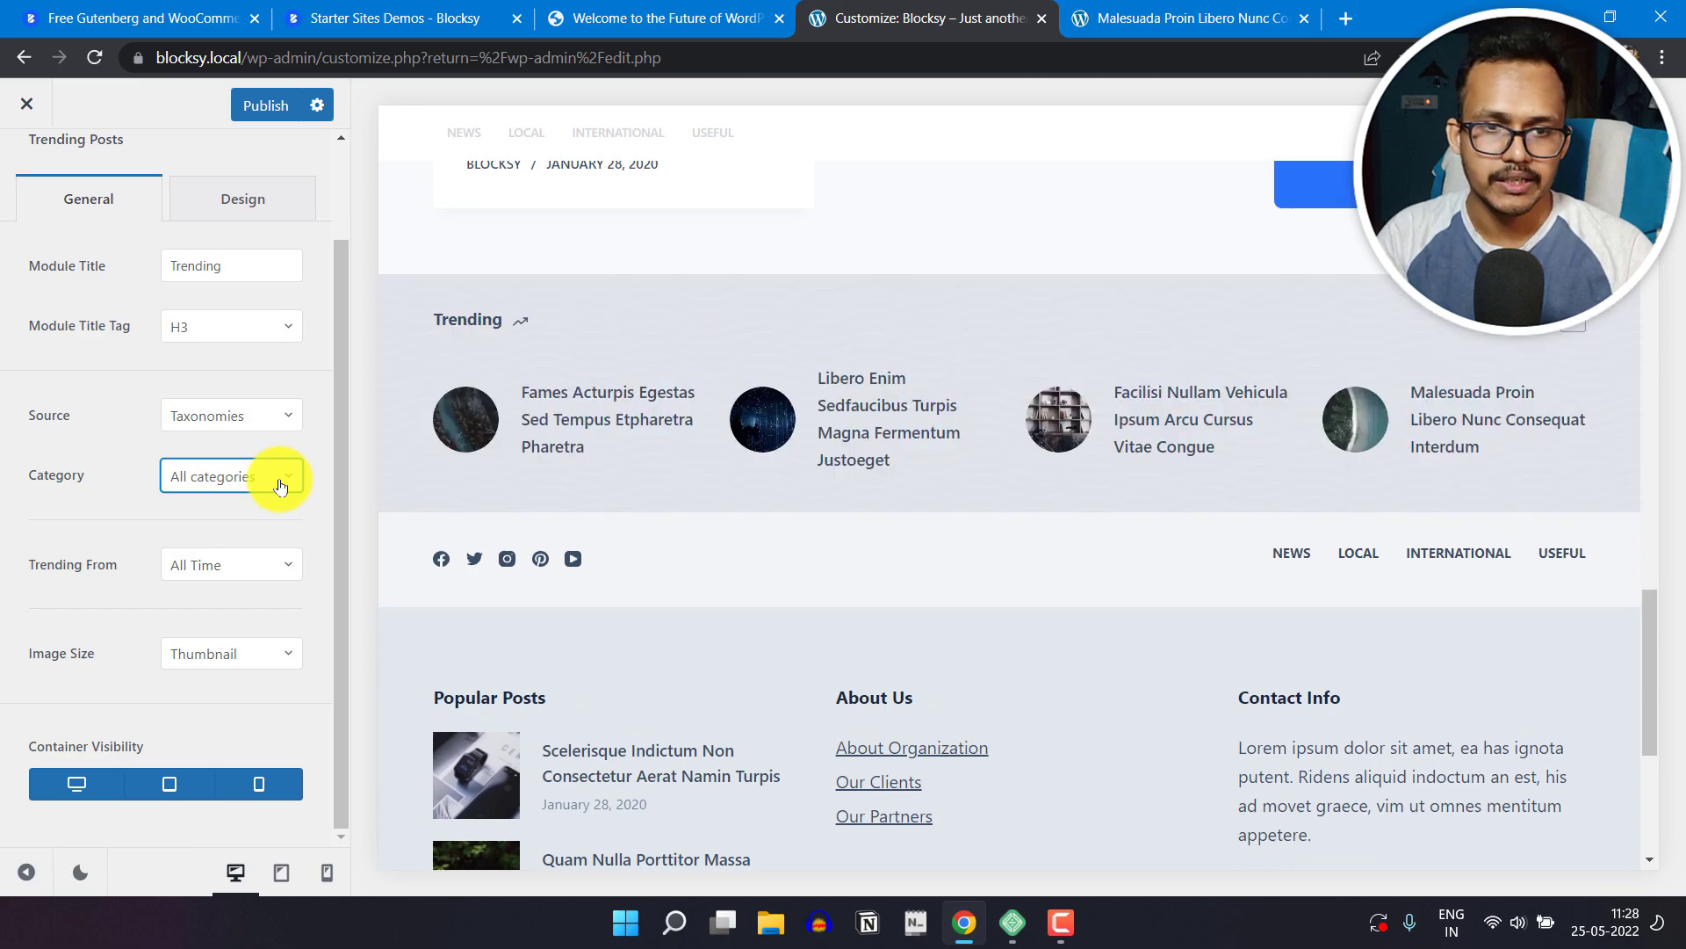
scroll(82, 284, up, 2)
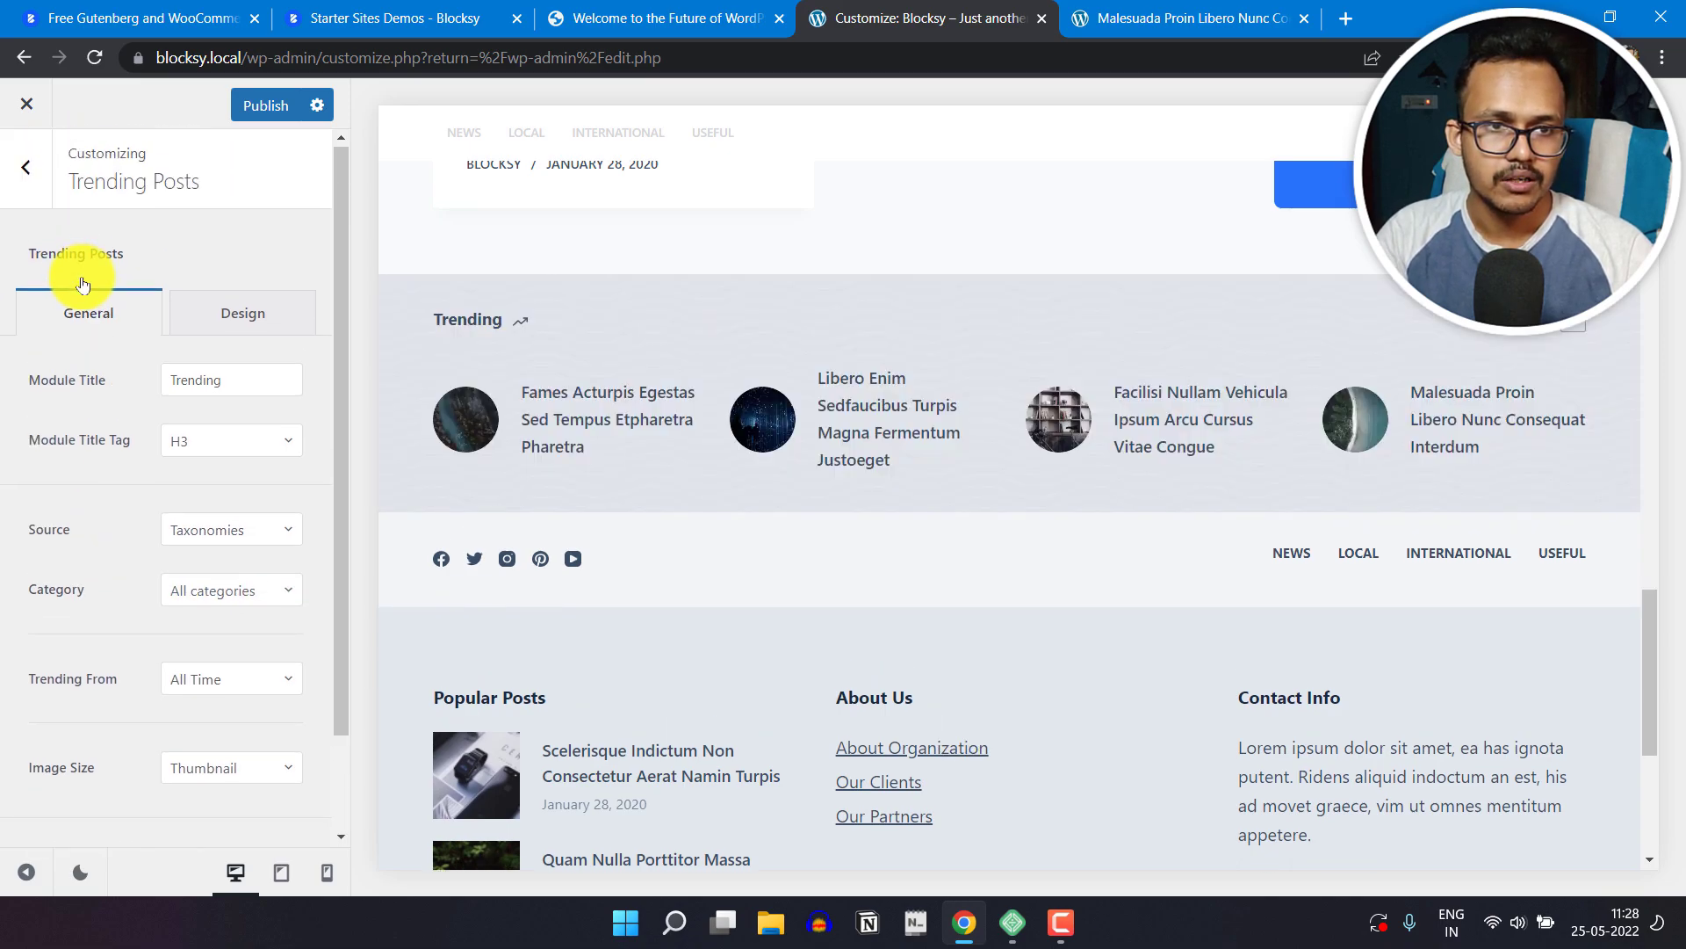
click(25, 155)
Step: Switch to the site's WordPress dashboard and open the Extensions page of the Blocksy theme
click(661, 11)
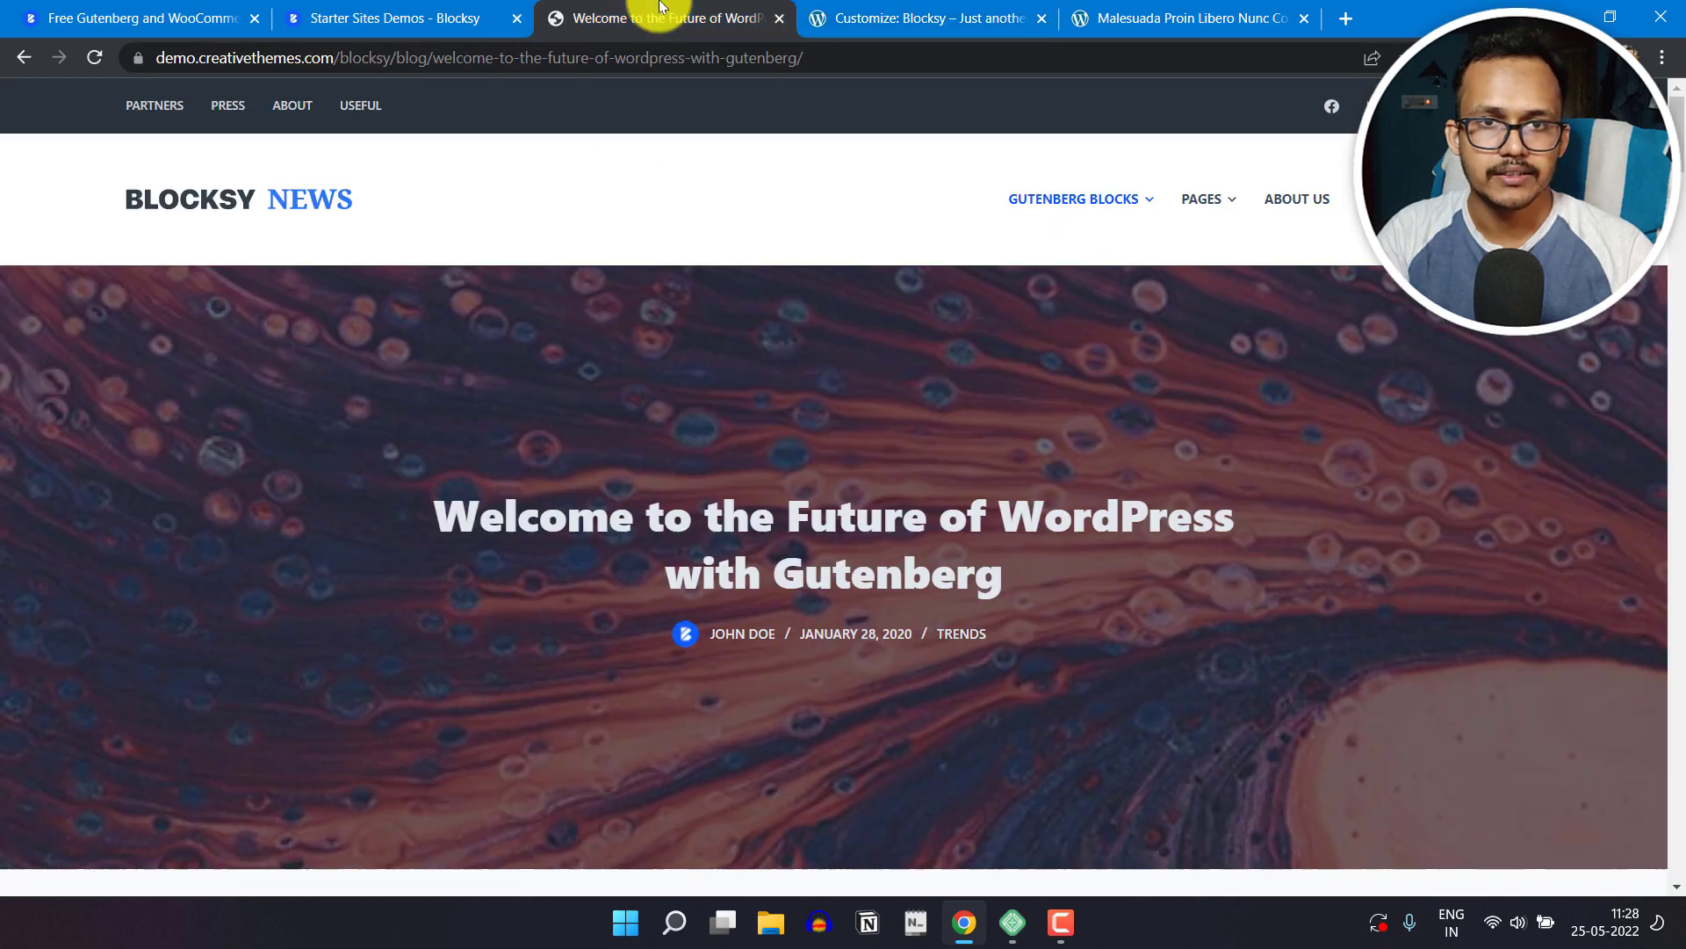
click(1144, 7)
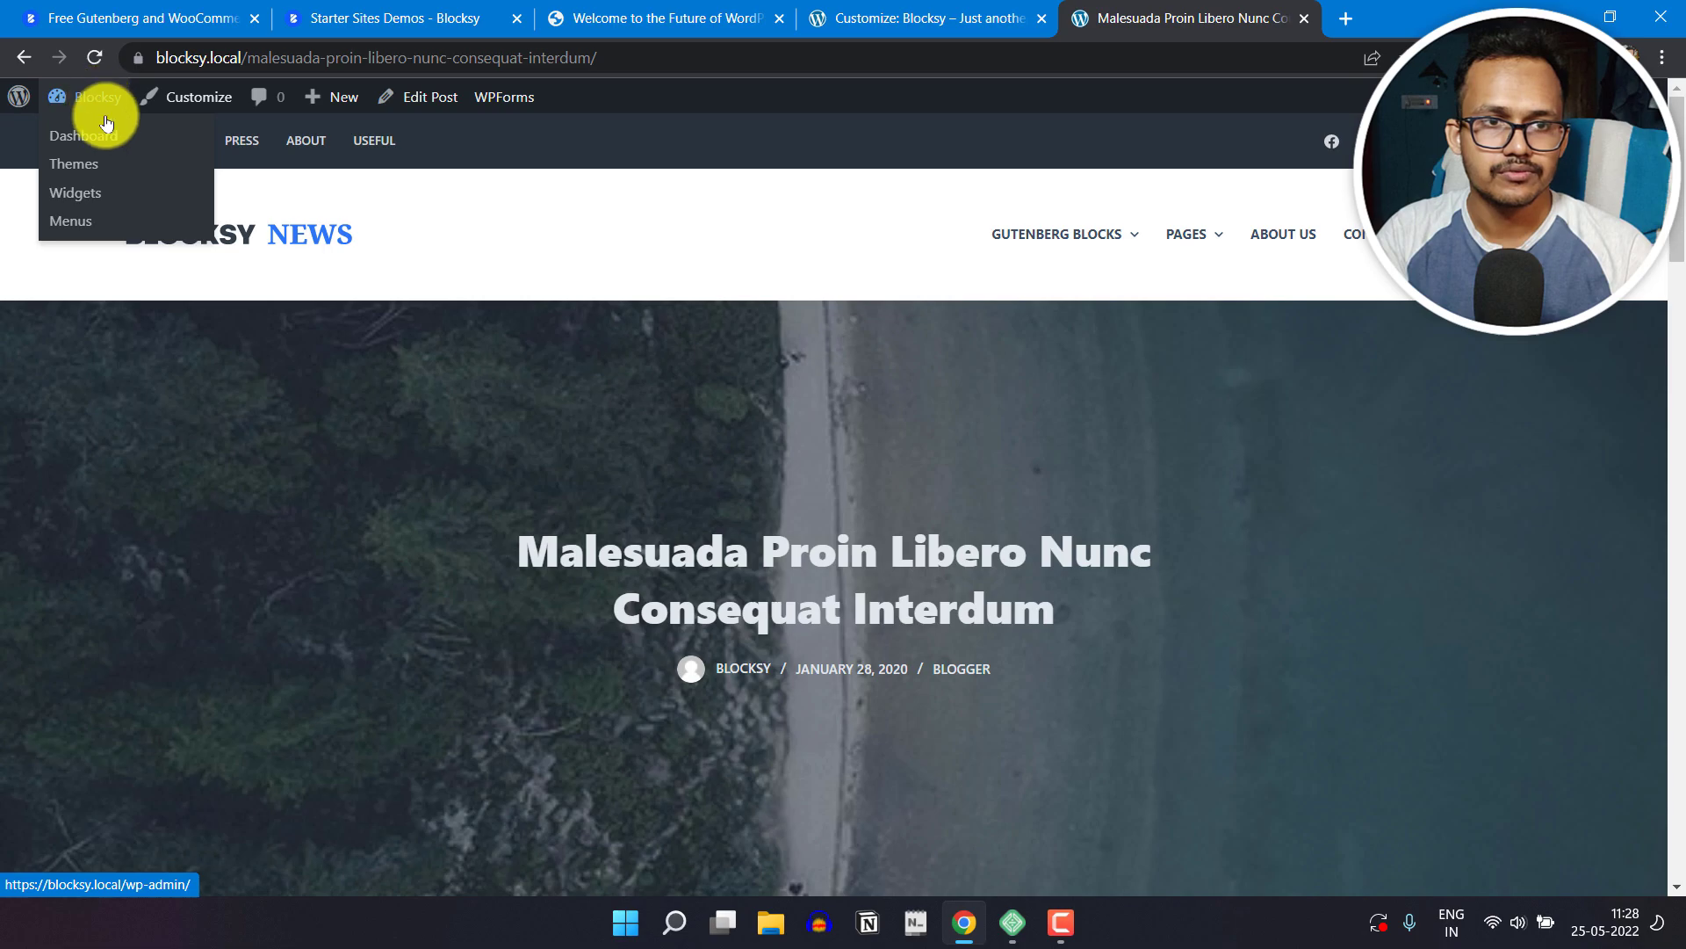
click(104, 118)
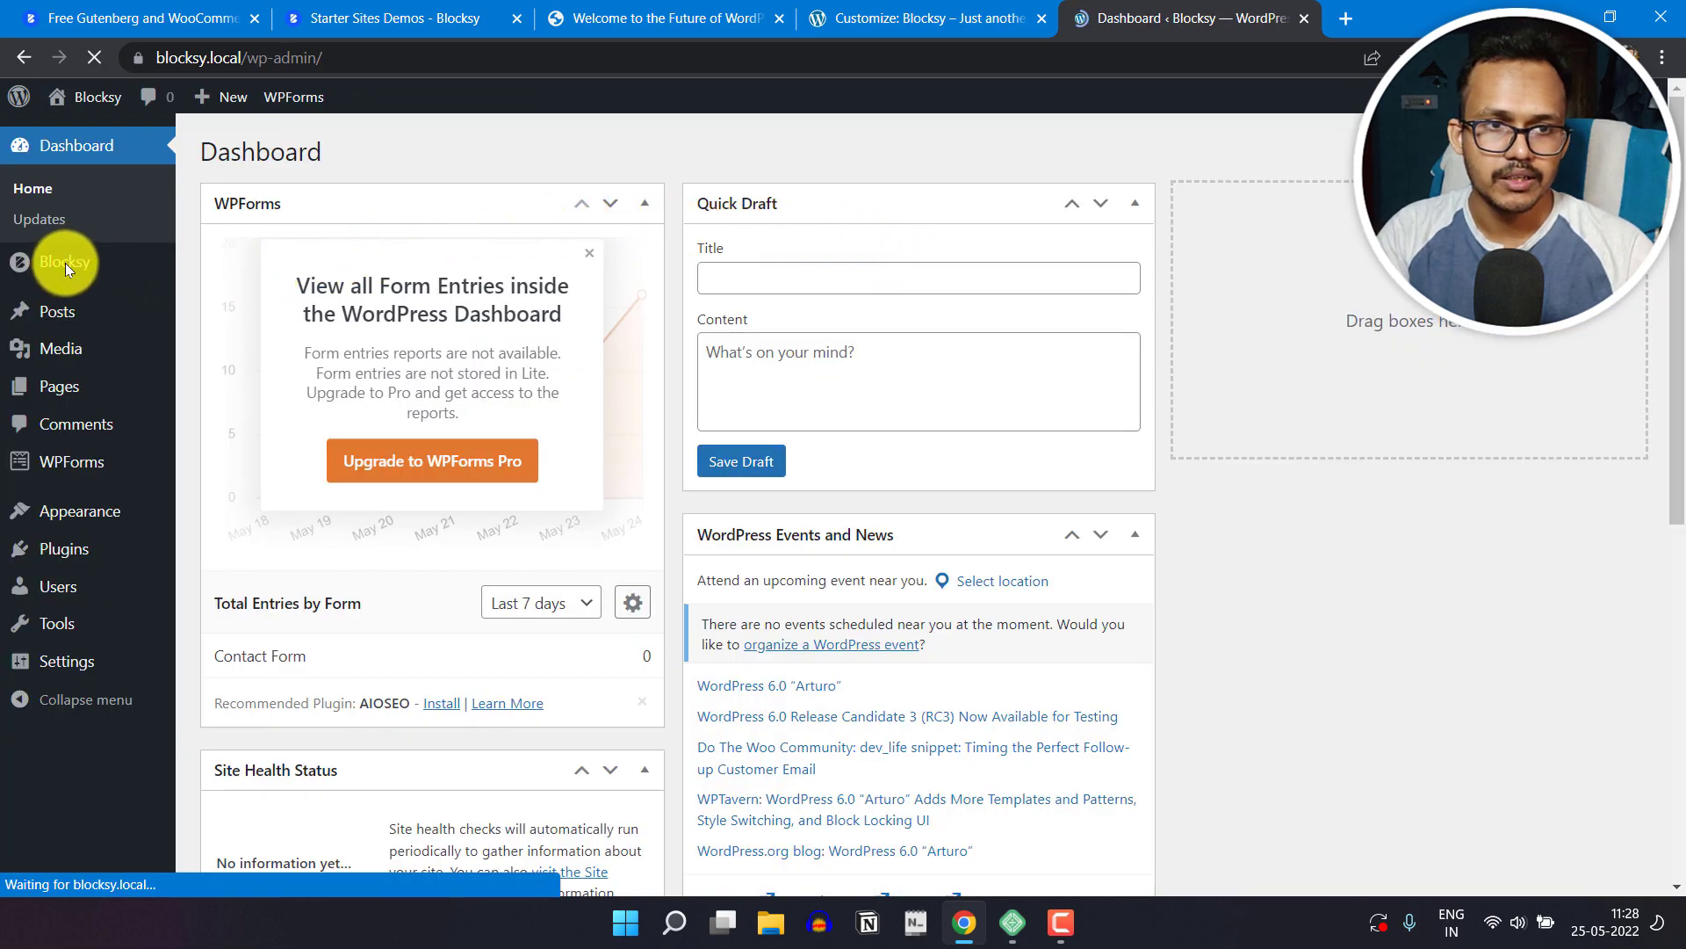
click(92, 276)
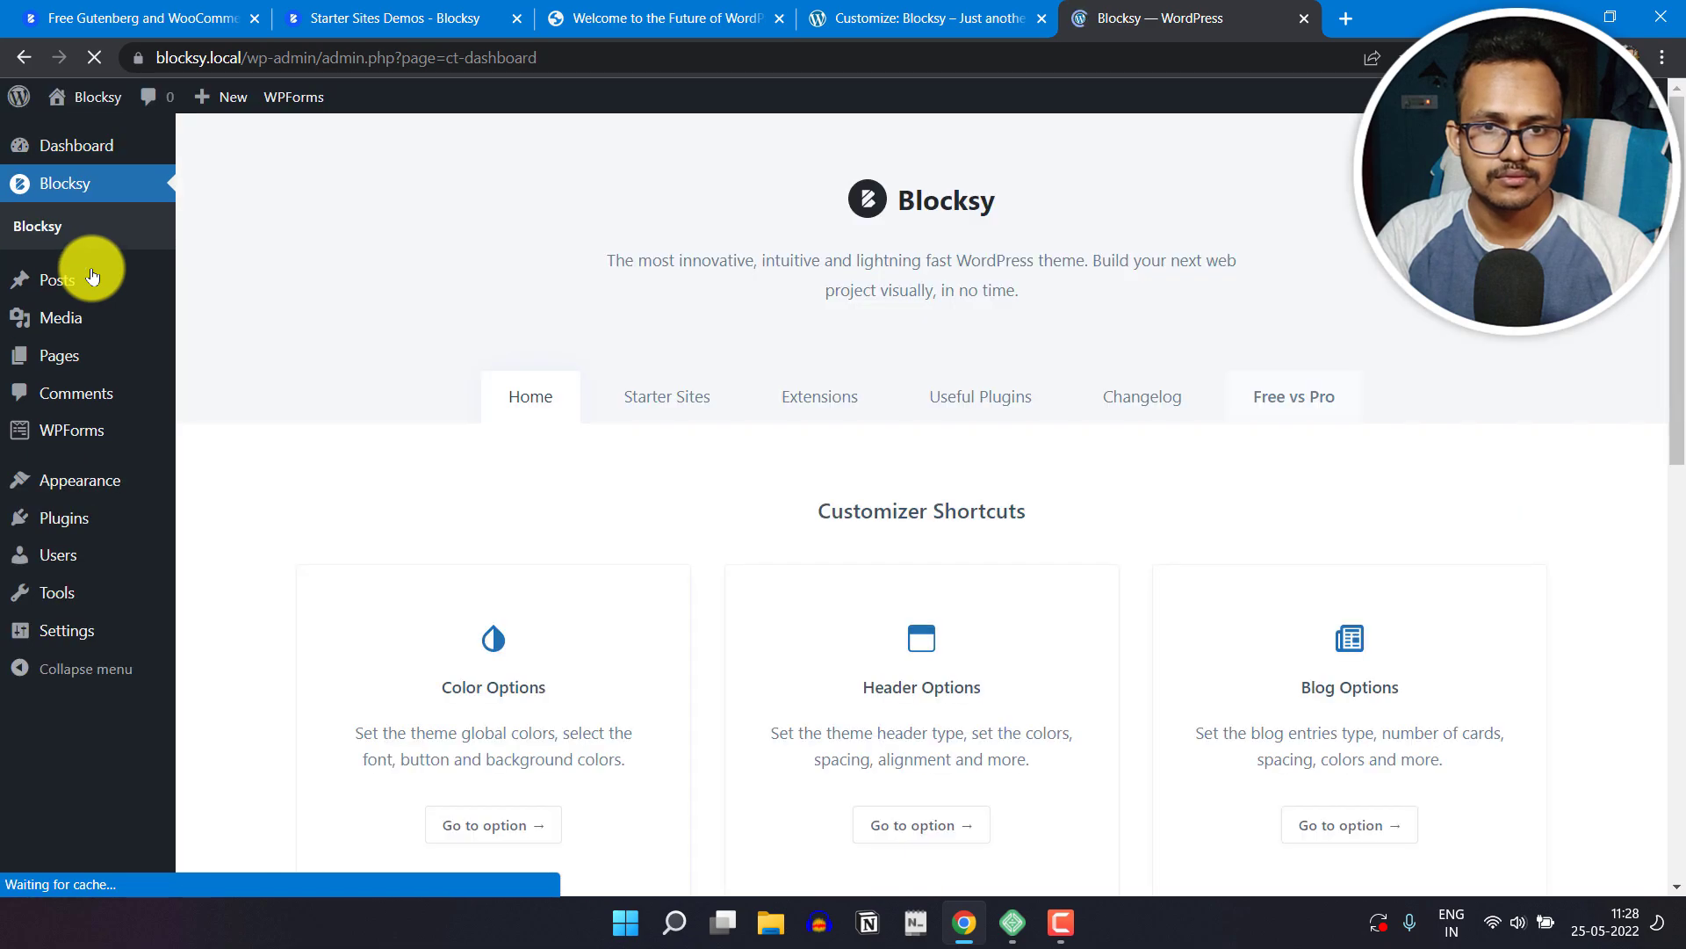
click(809, 393)
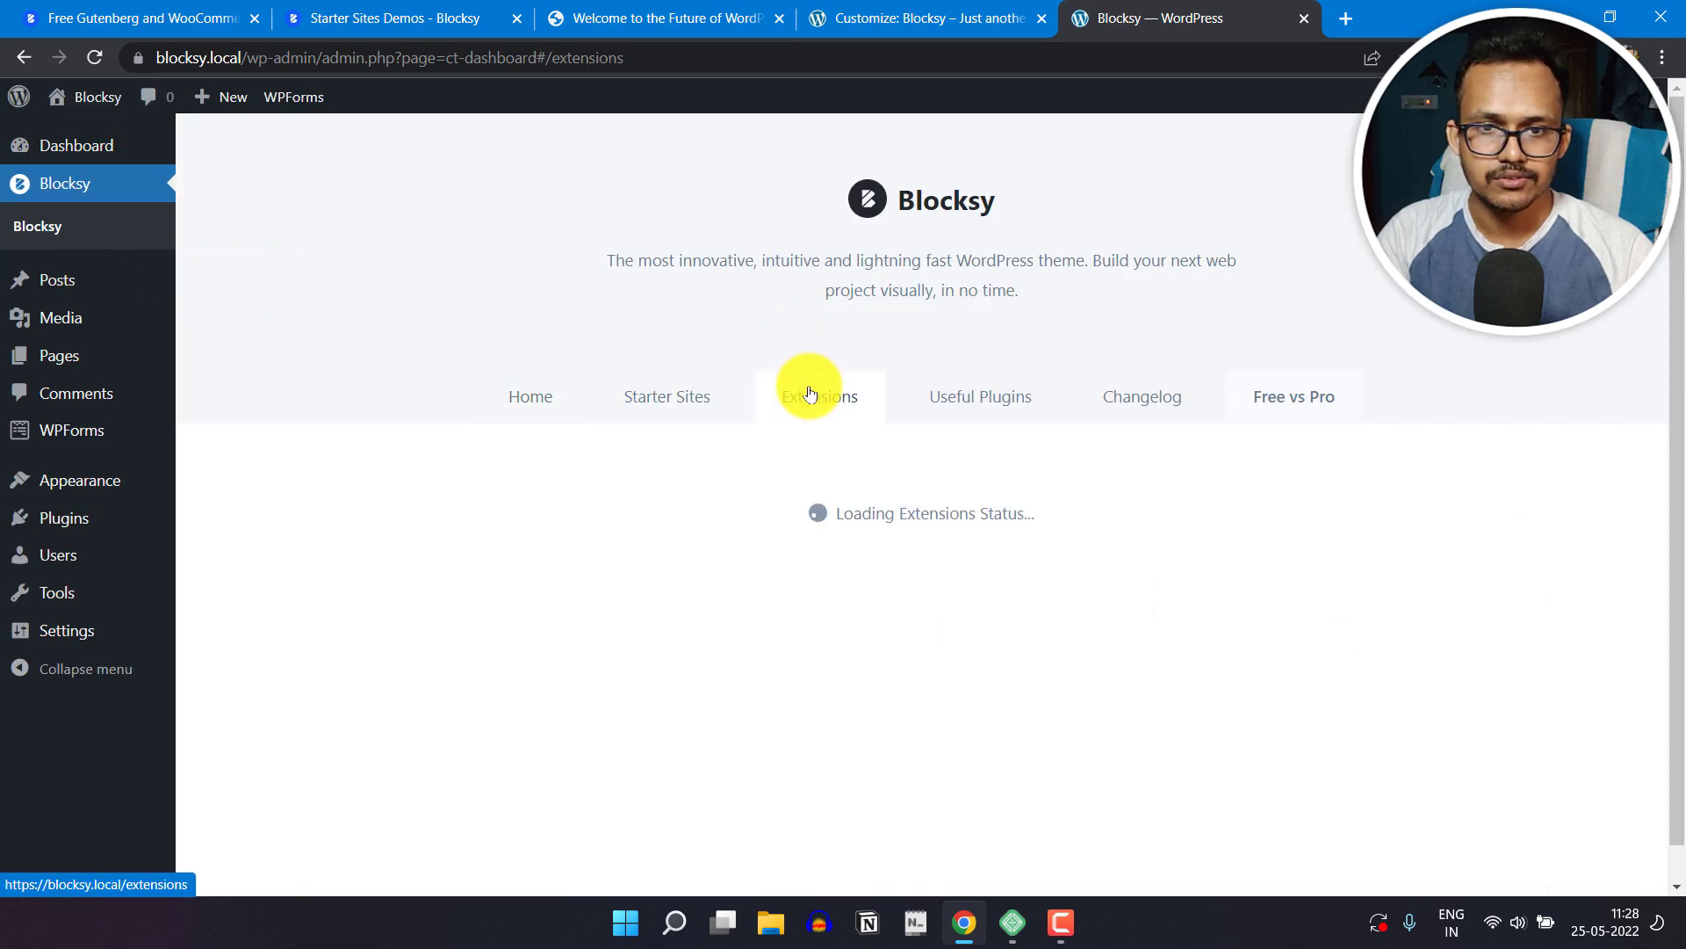
Step: Deactivate the Trending Posts extension among the free extensions
scroll(657, 588, down, 5)
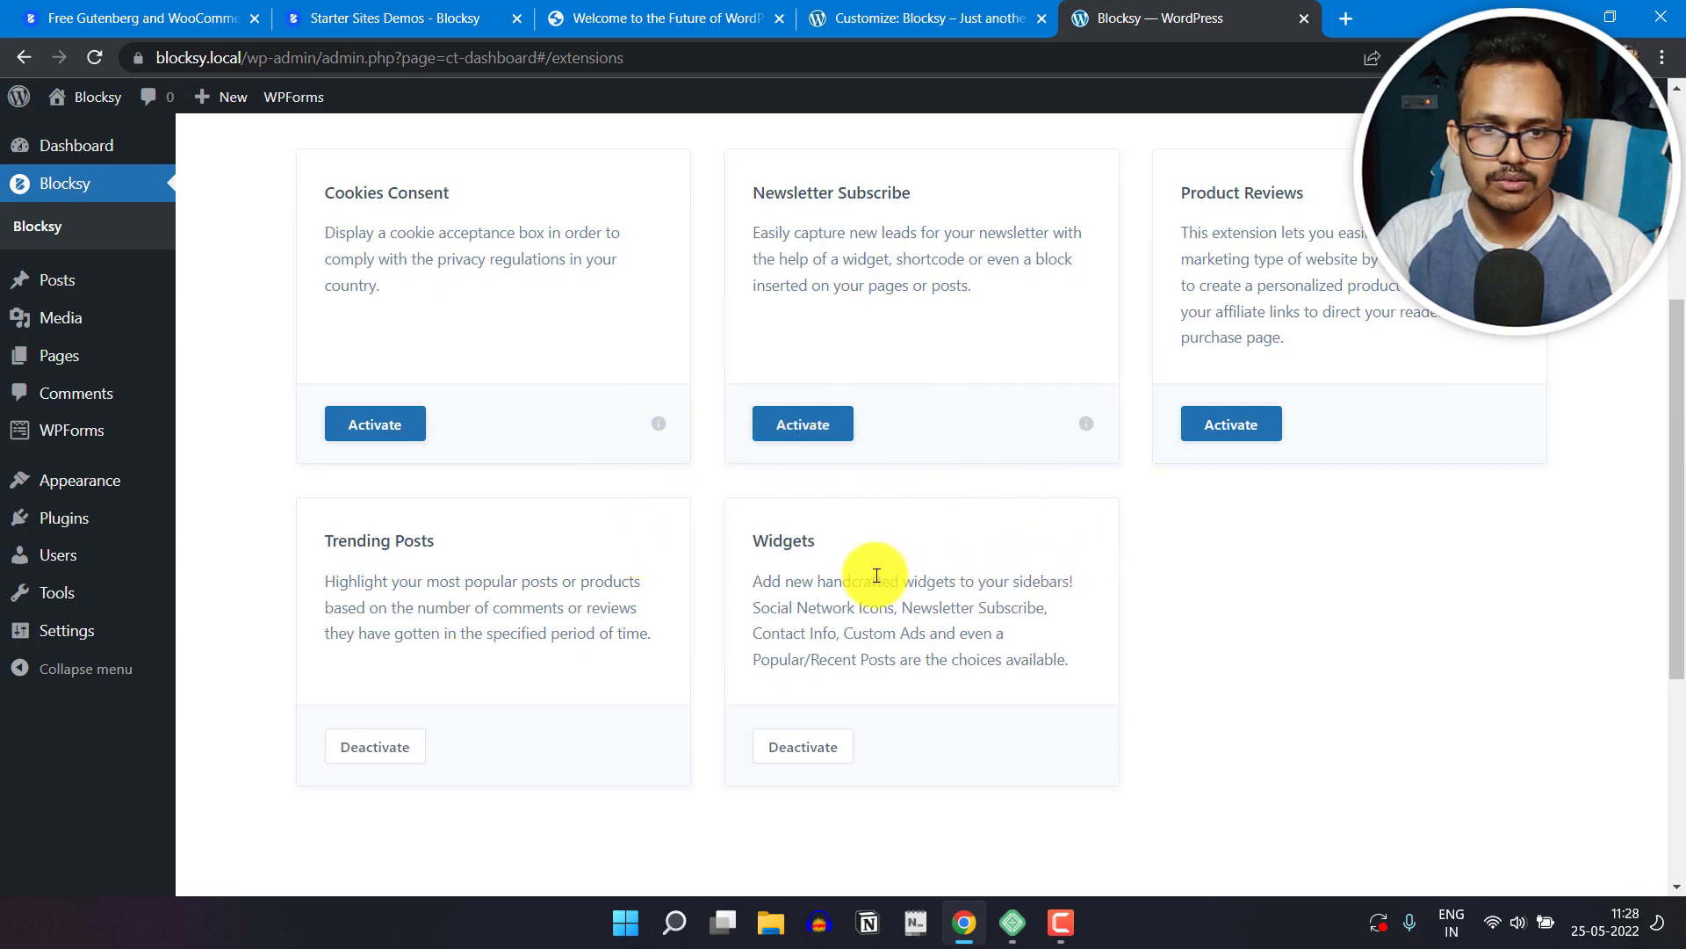
scroll(648, 593, down, 2)
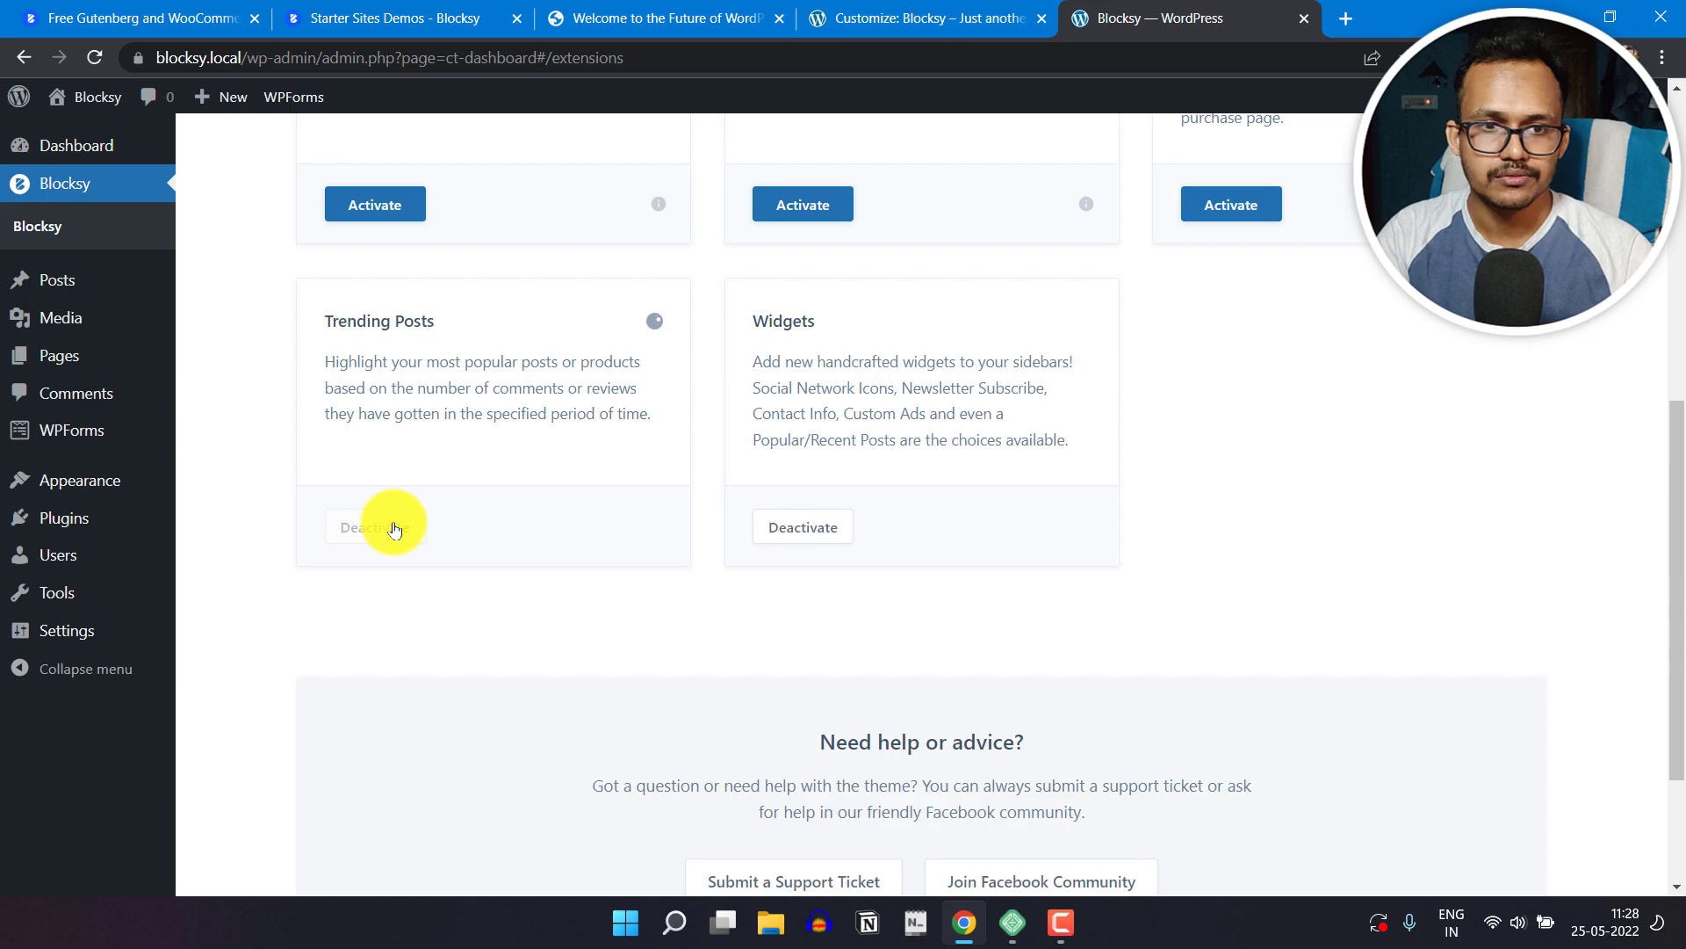
scroll(565, 562, up, 3)
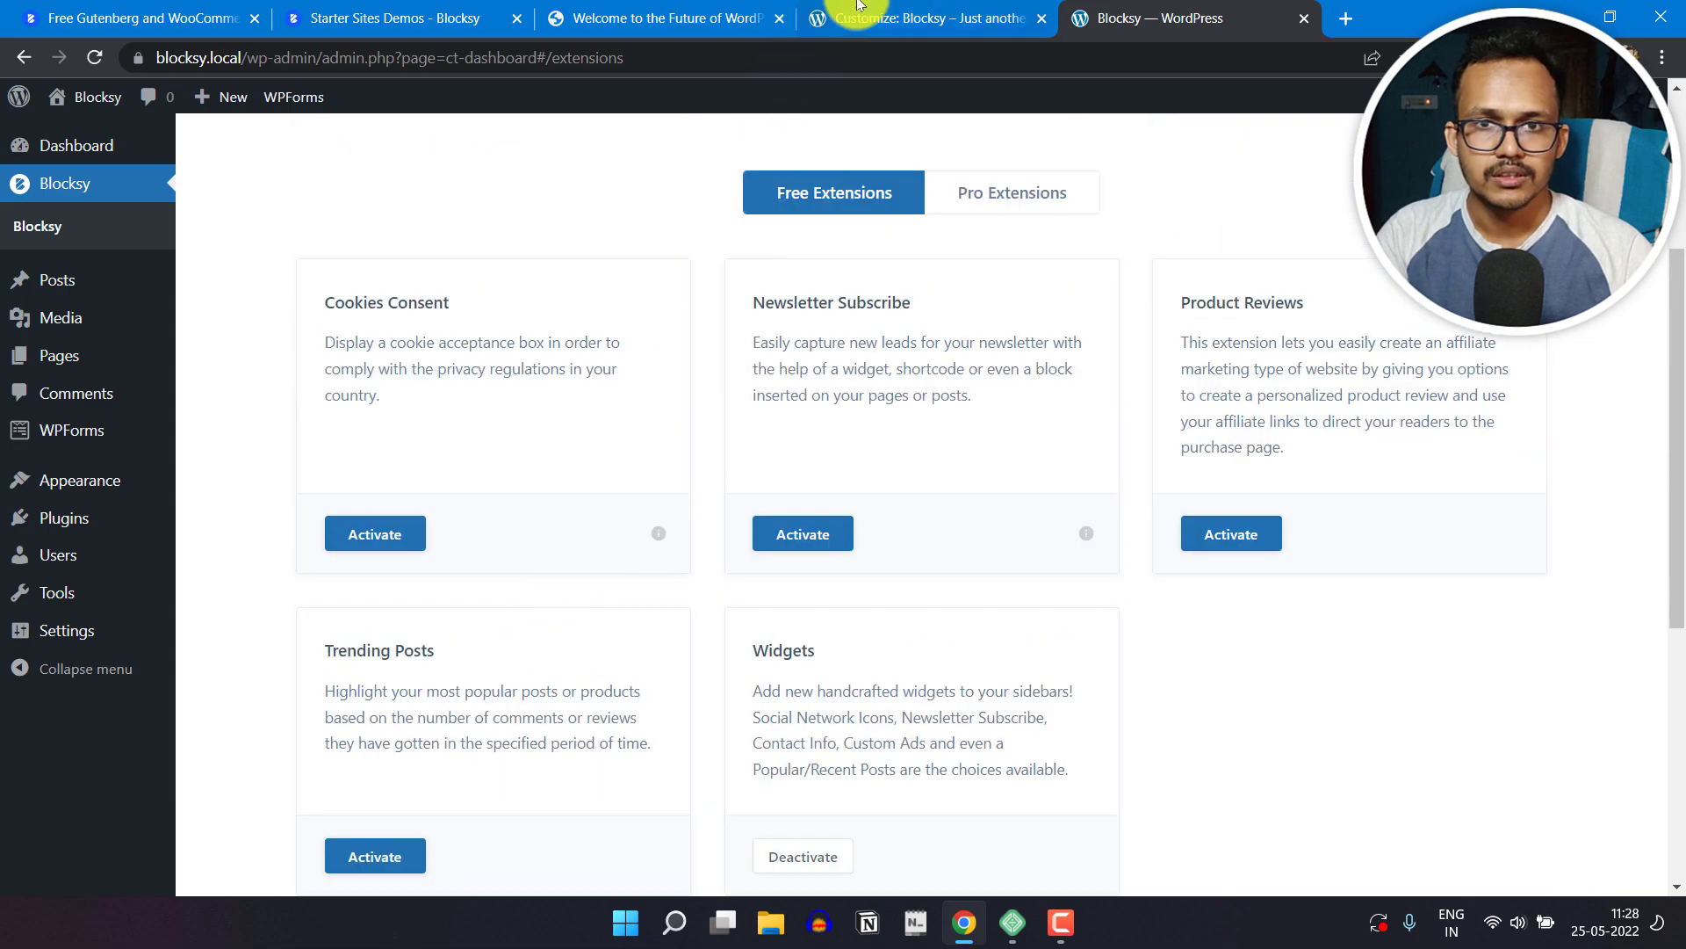
Step: Reload the Customizer, discarding its unsaved changes, and check the option list for the Trending Posts entry
click(922, 18)
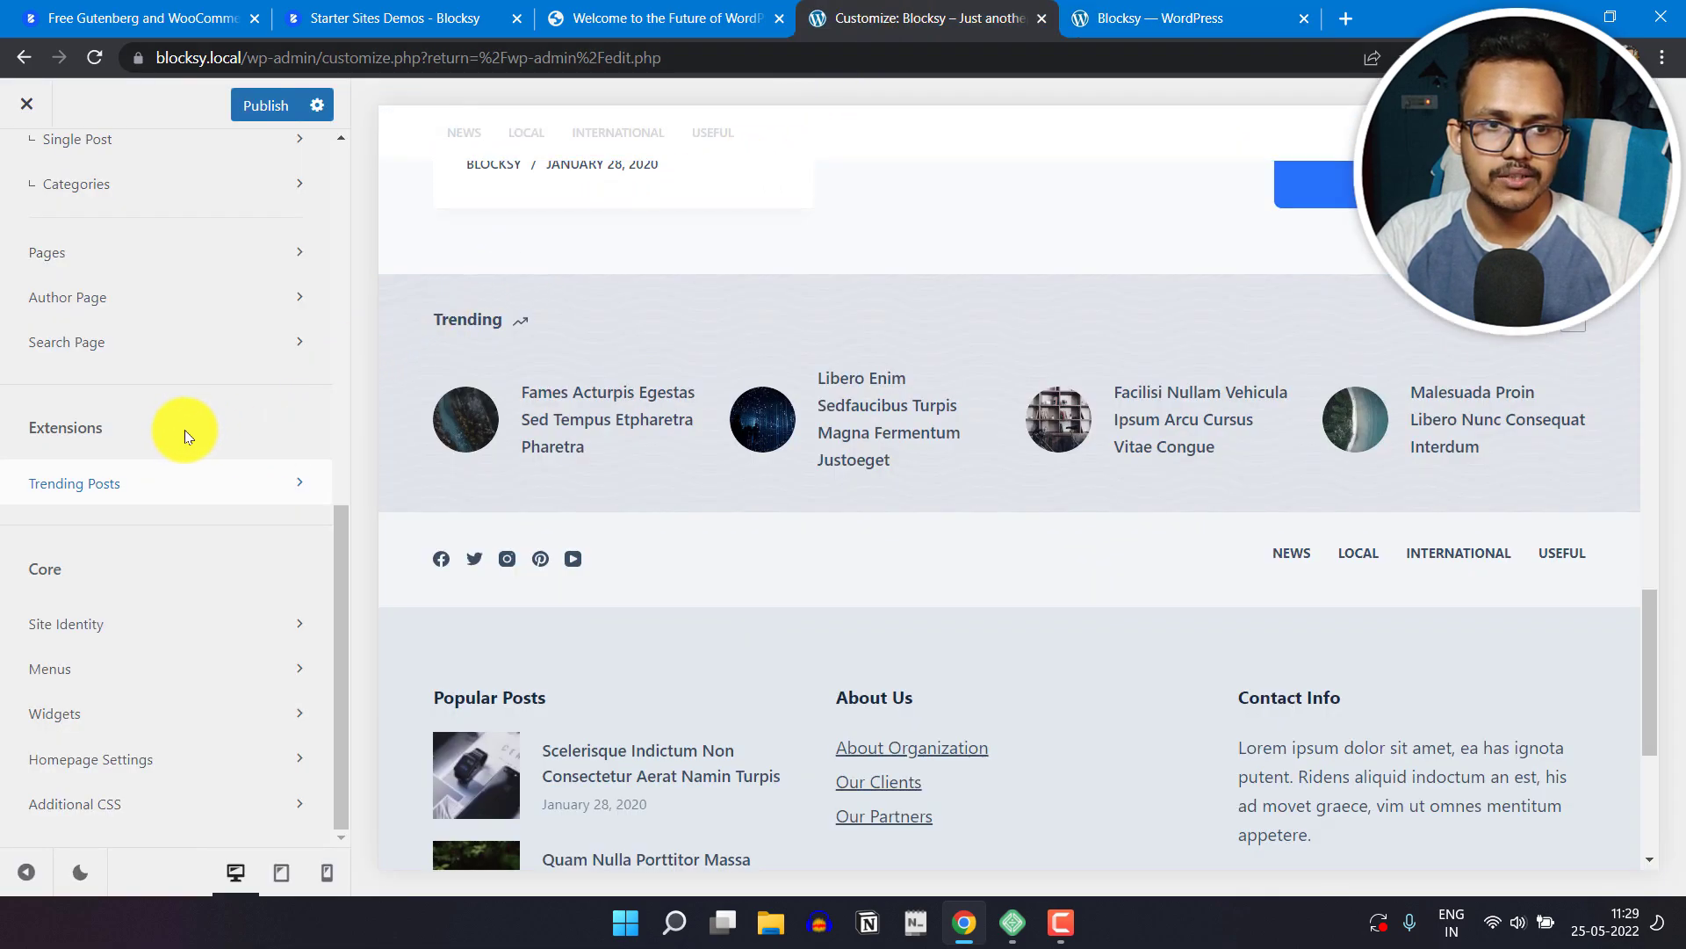
scroll(184, 430, up, 9)
click(98, 65)
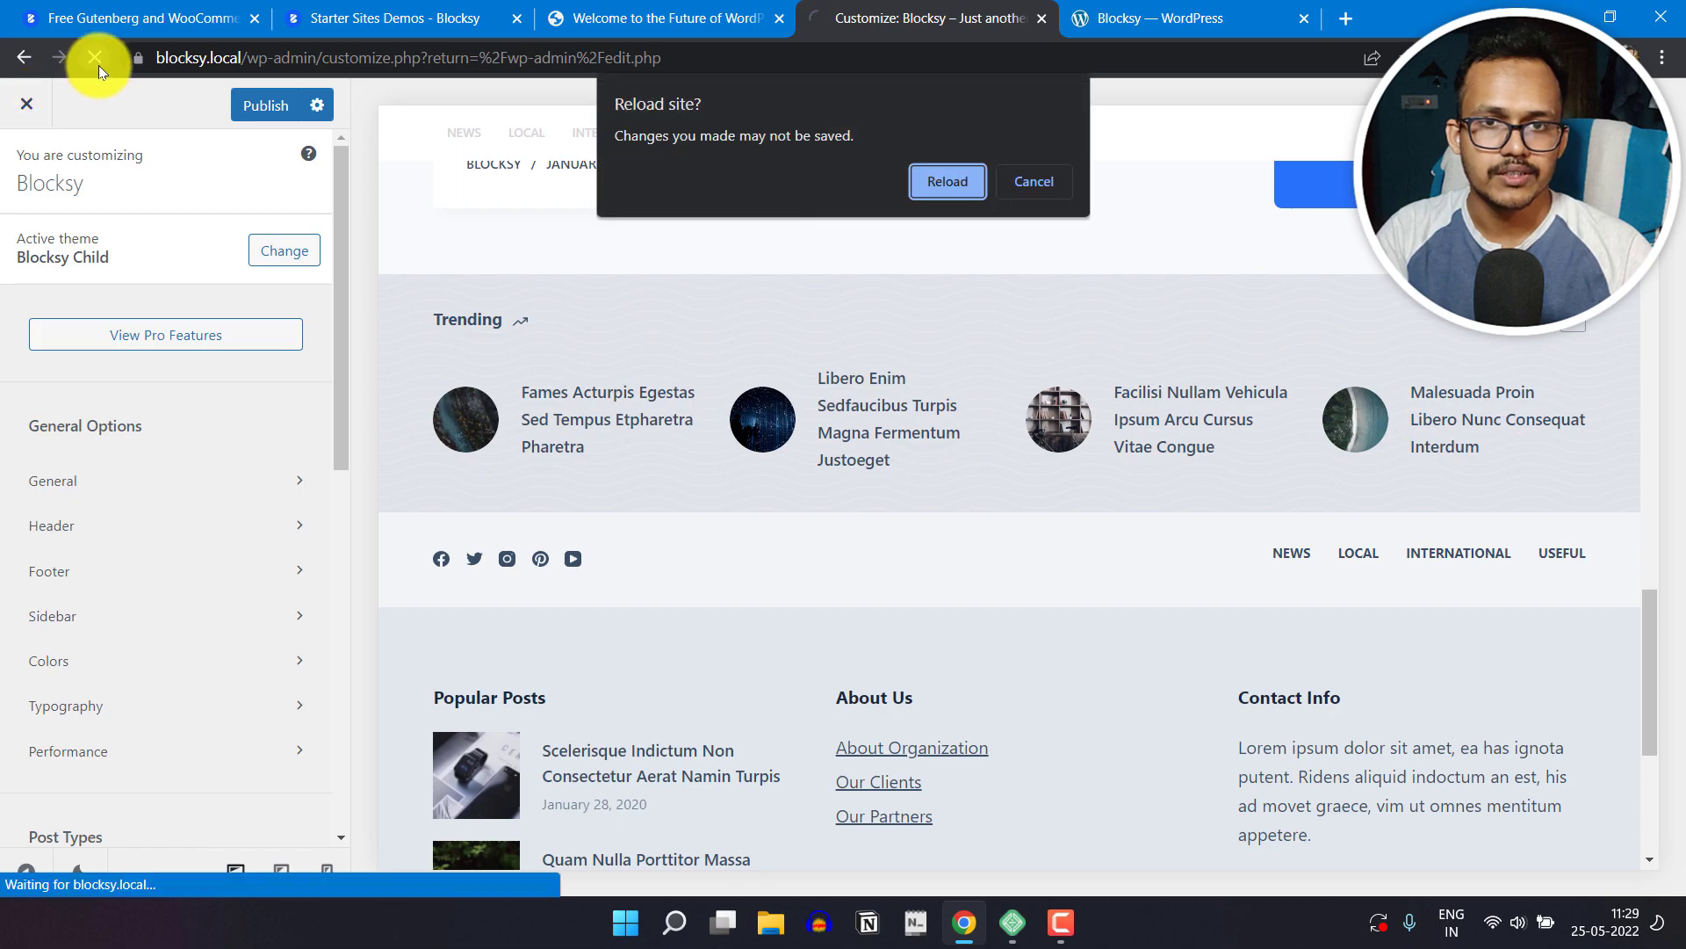
click(941, 183)
scroll(225, 445, down, 7)
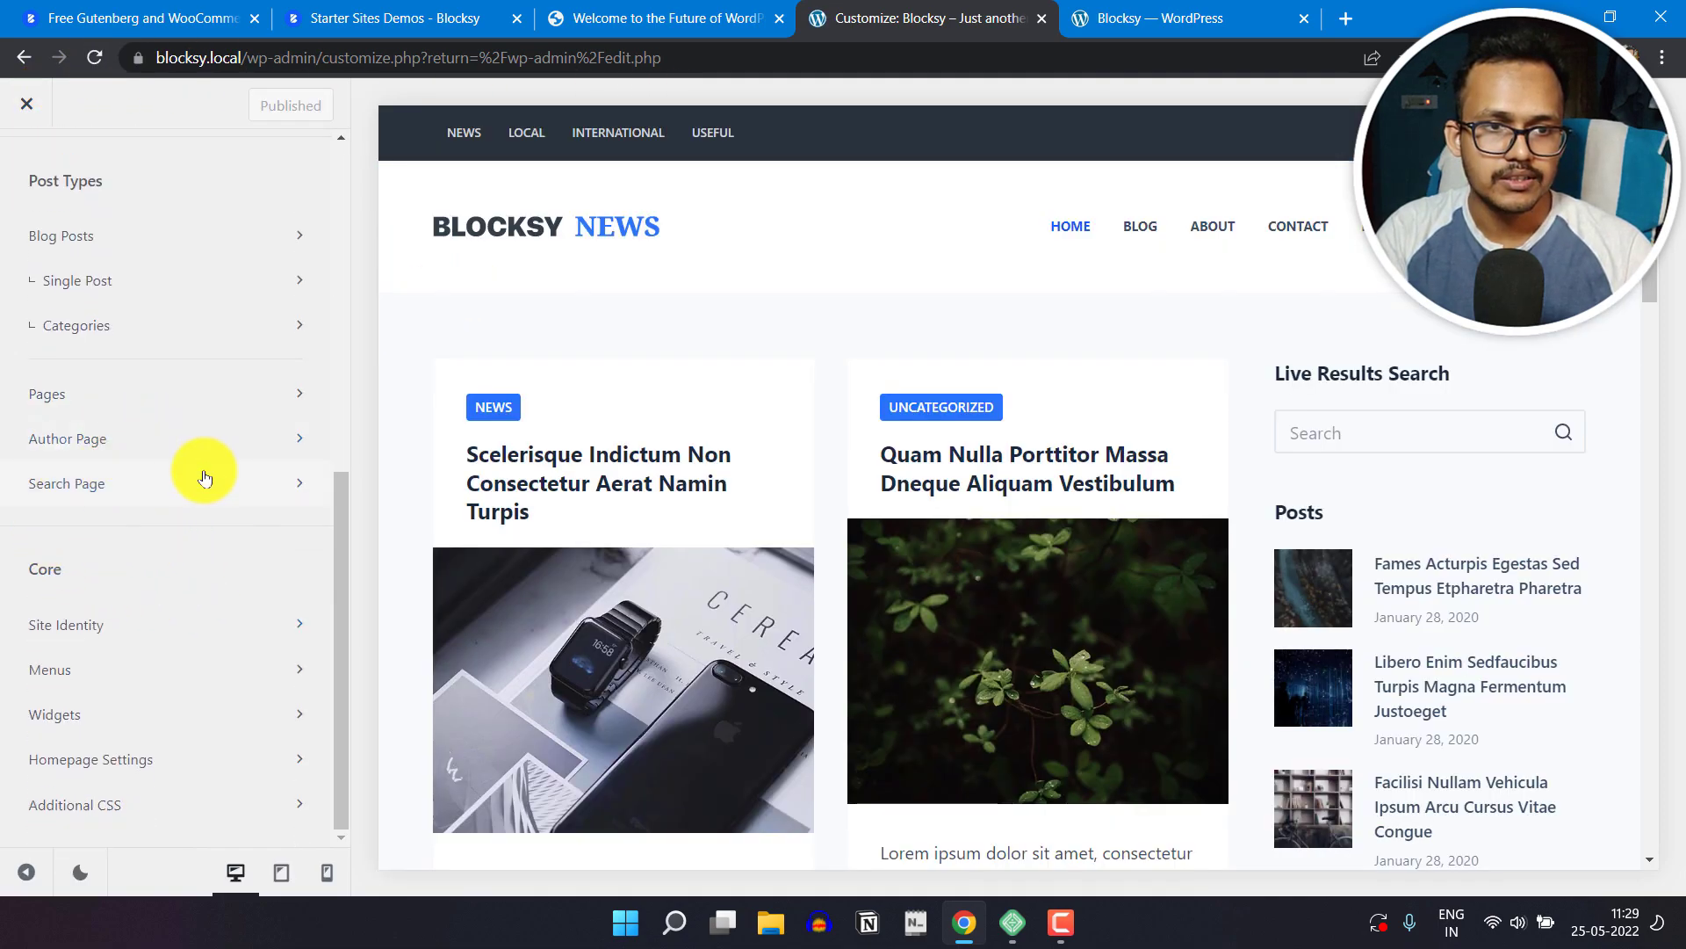
Step: Return to the Blocksy extensions page and look over the free extensions on offer
click(676, 10)
click(1150, 17)
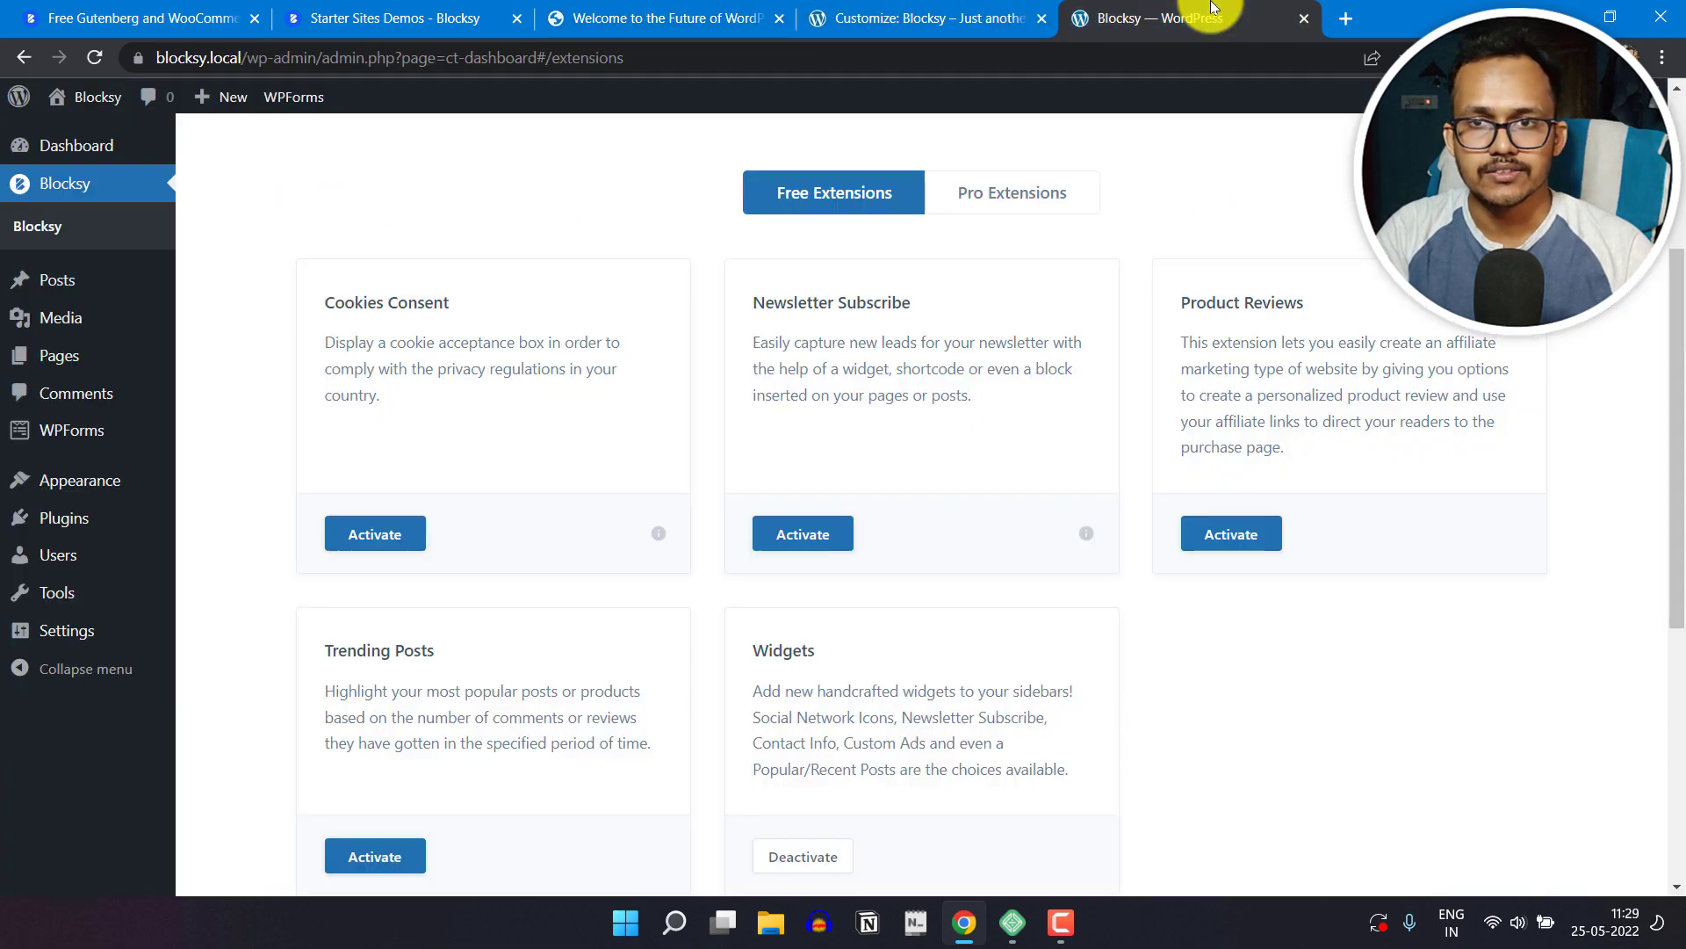
scroll(1133, 738, up, 4)
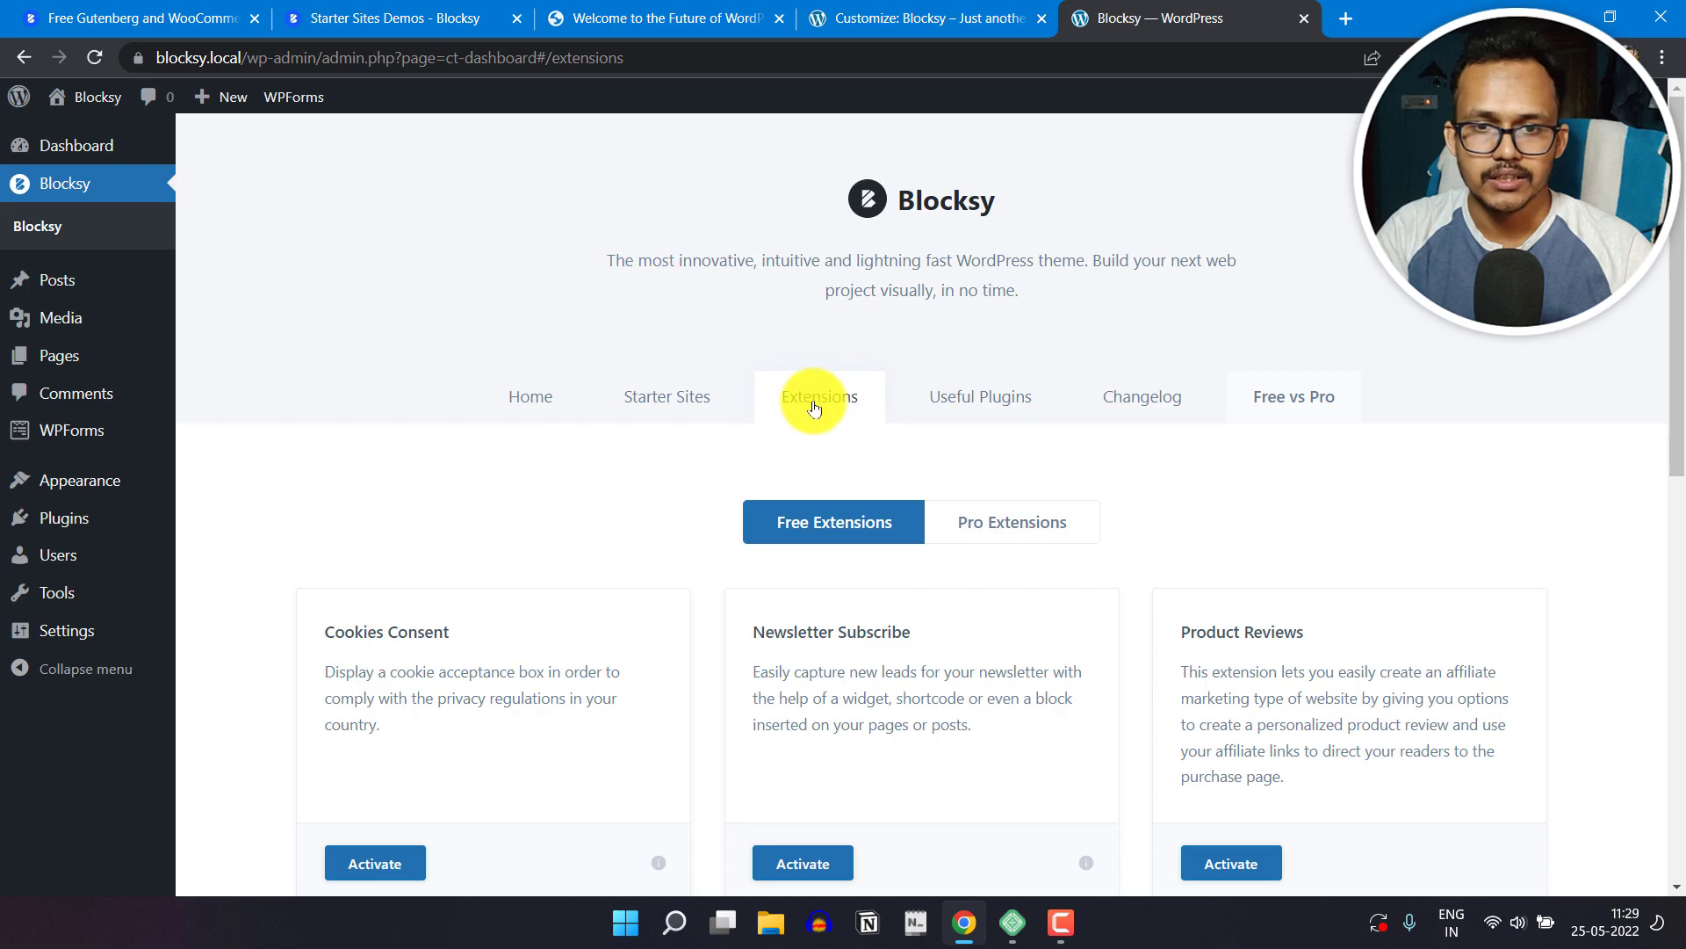
scroll(1108, 516, down, 3)
scroll(515, 534, down, 1)
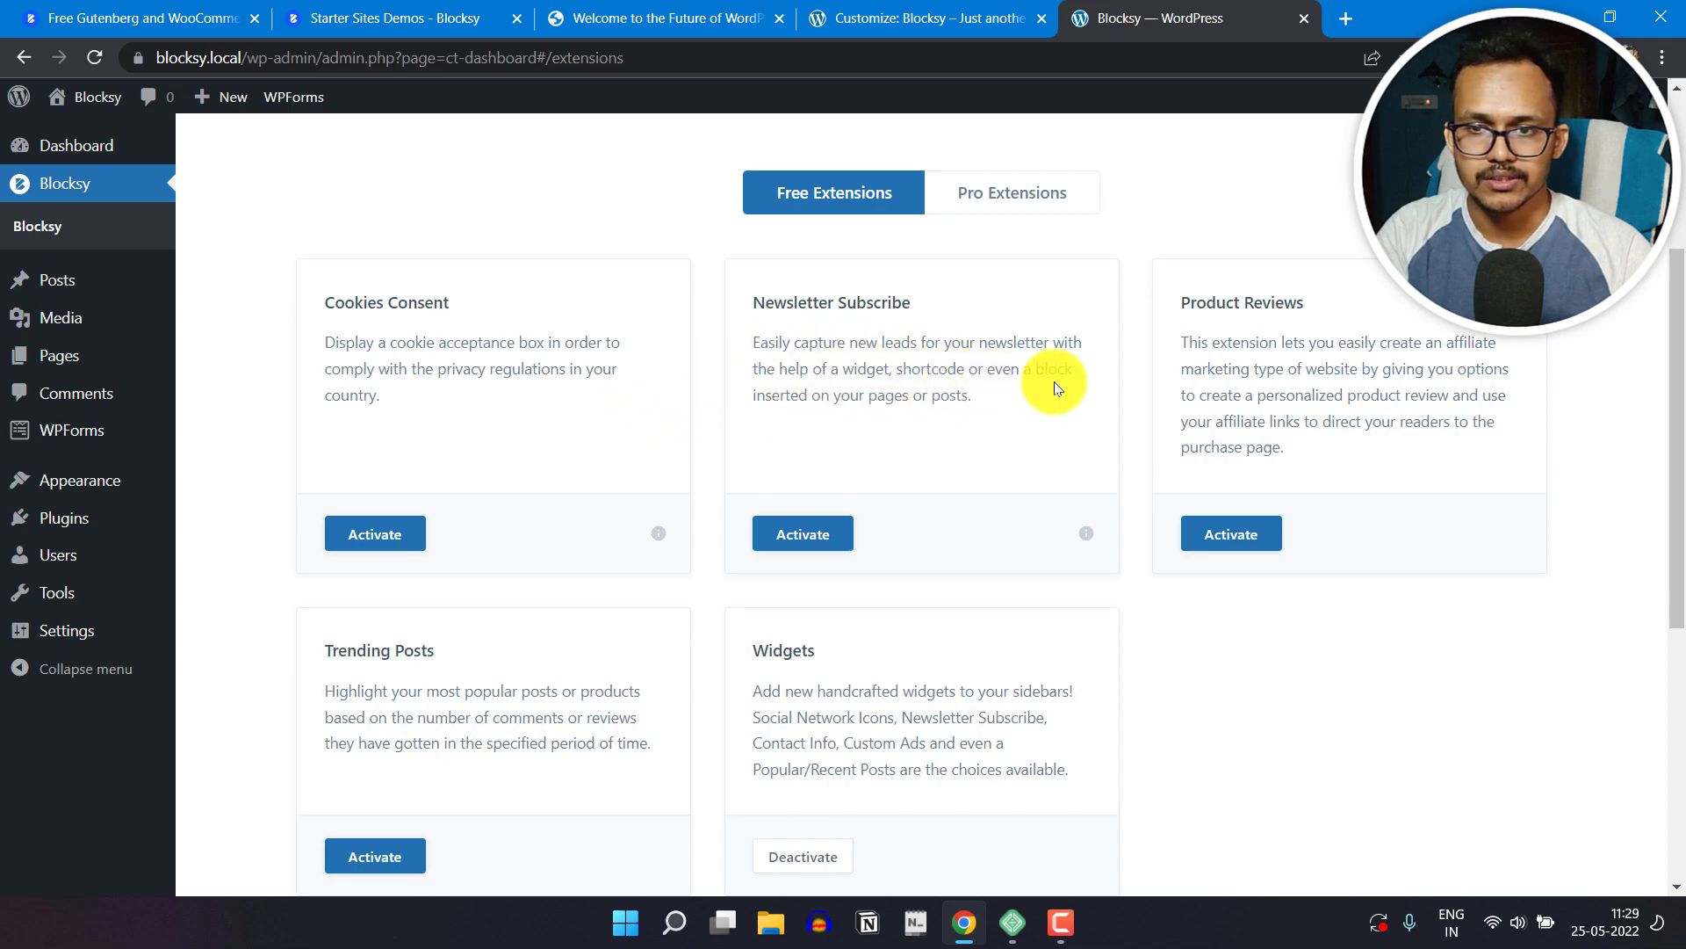
scroll(999, 497, up, 2)
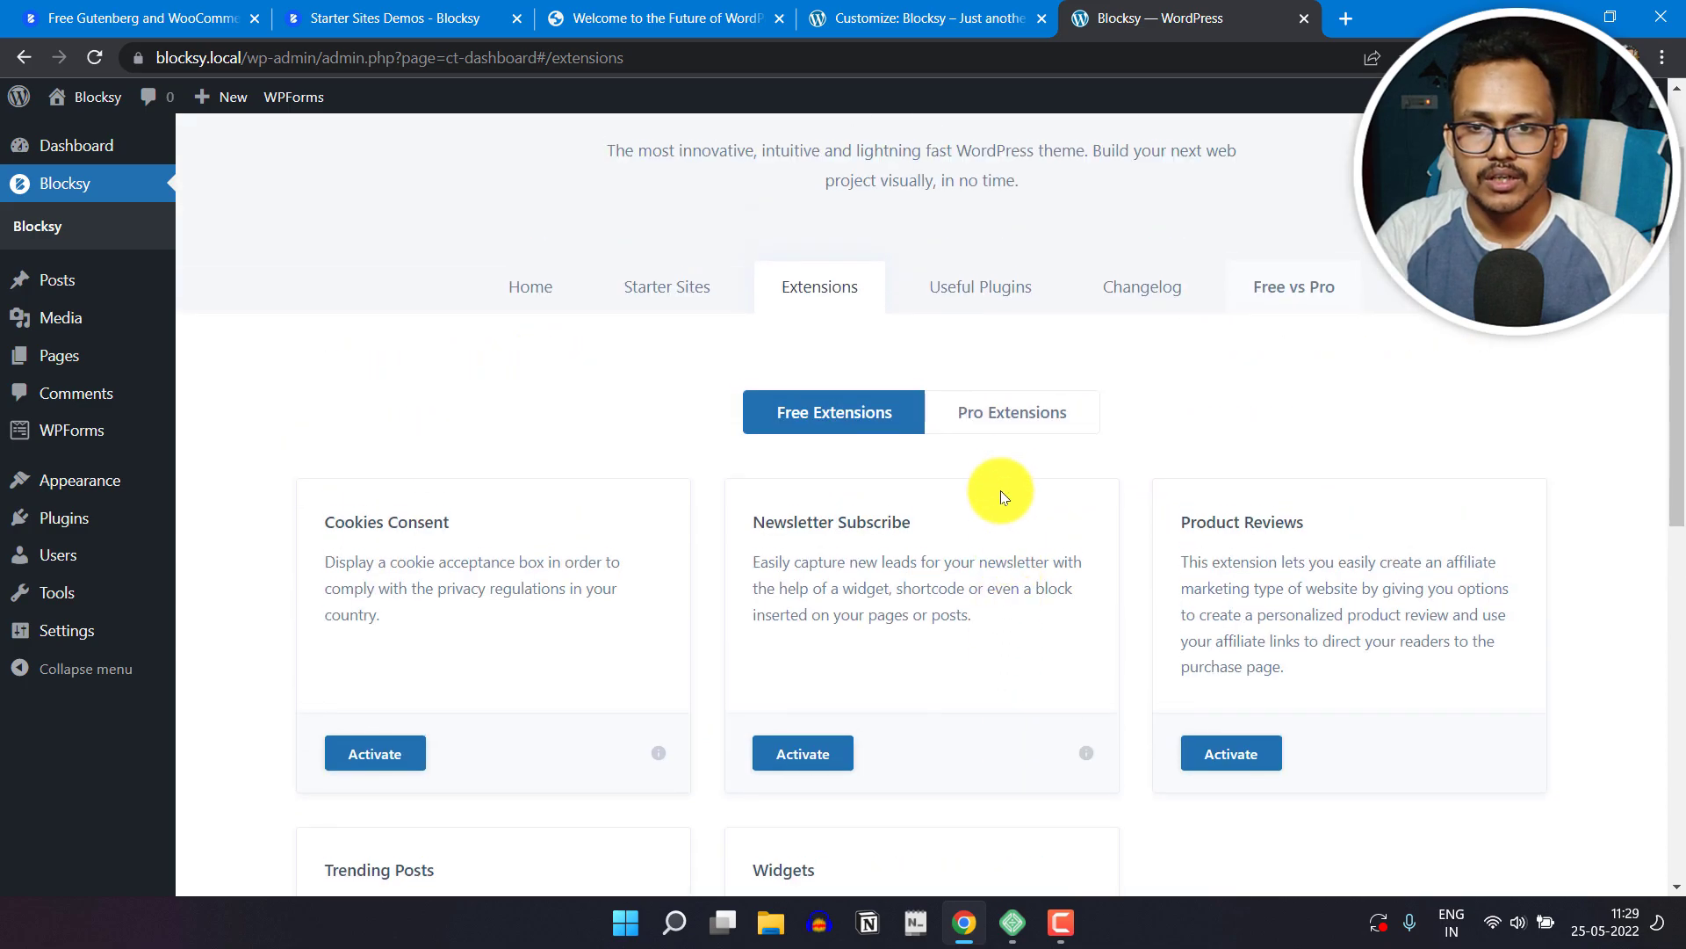
Step: Look through the Pro extensions available for the Blocksy theme
click(1032, 425)
scroll(994, 557, down, 2)
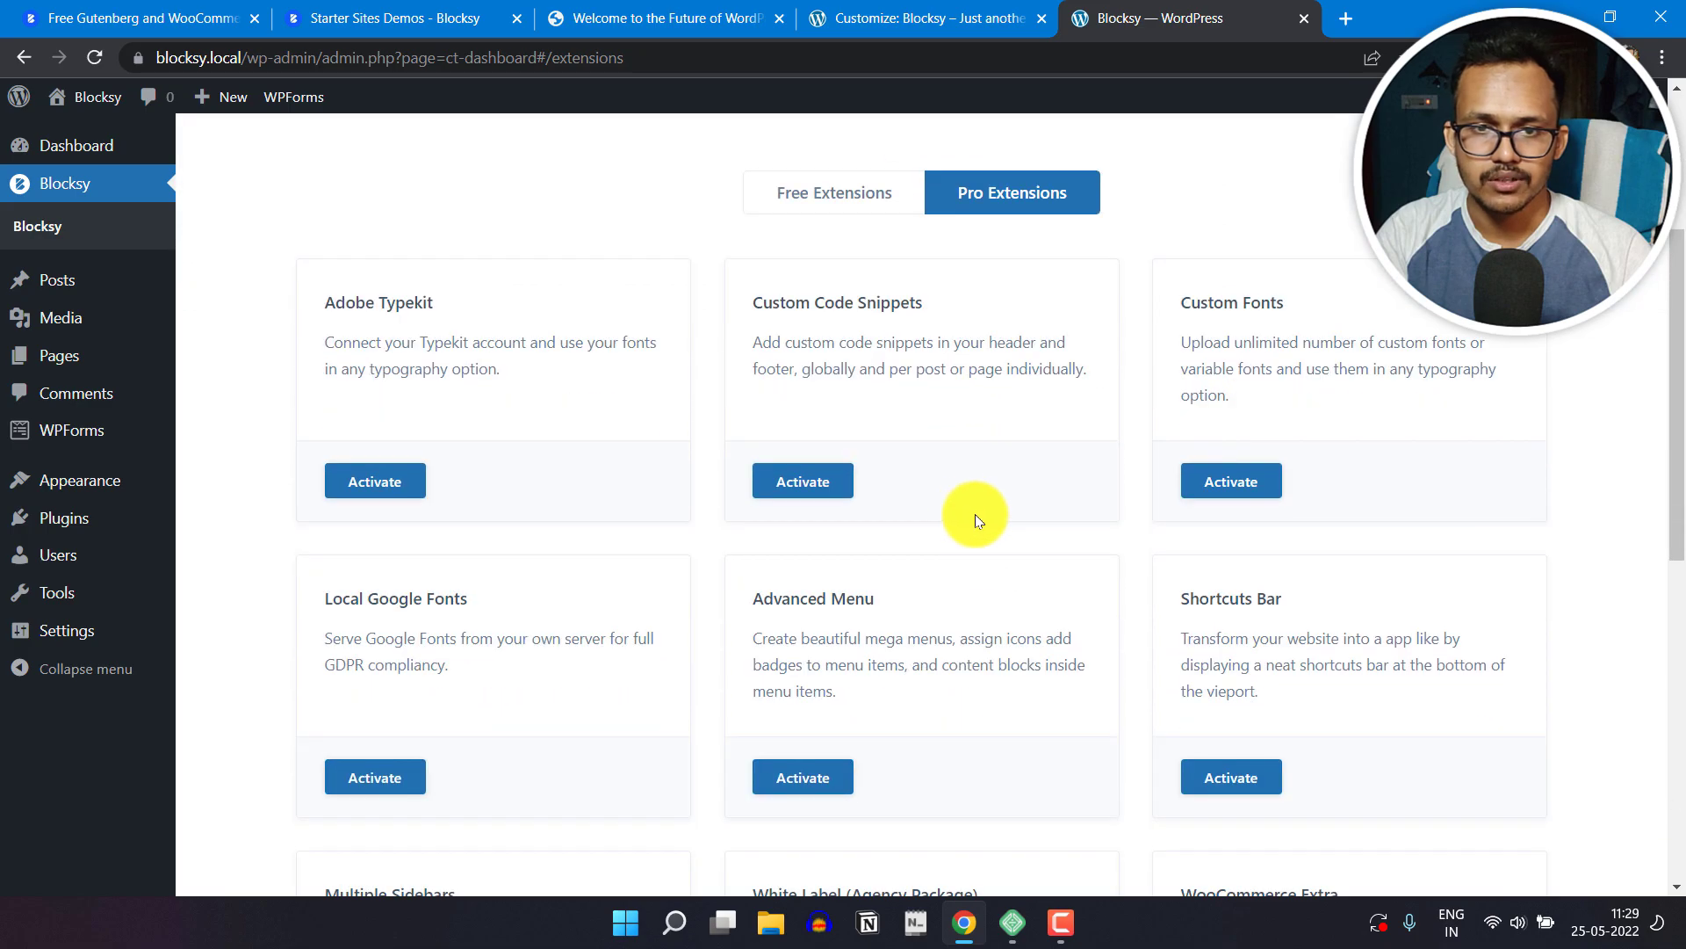
scroll(553, 537, down, 1)
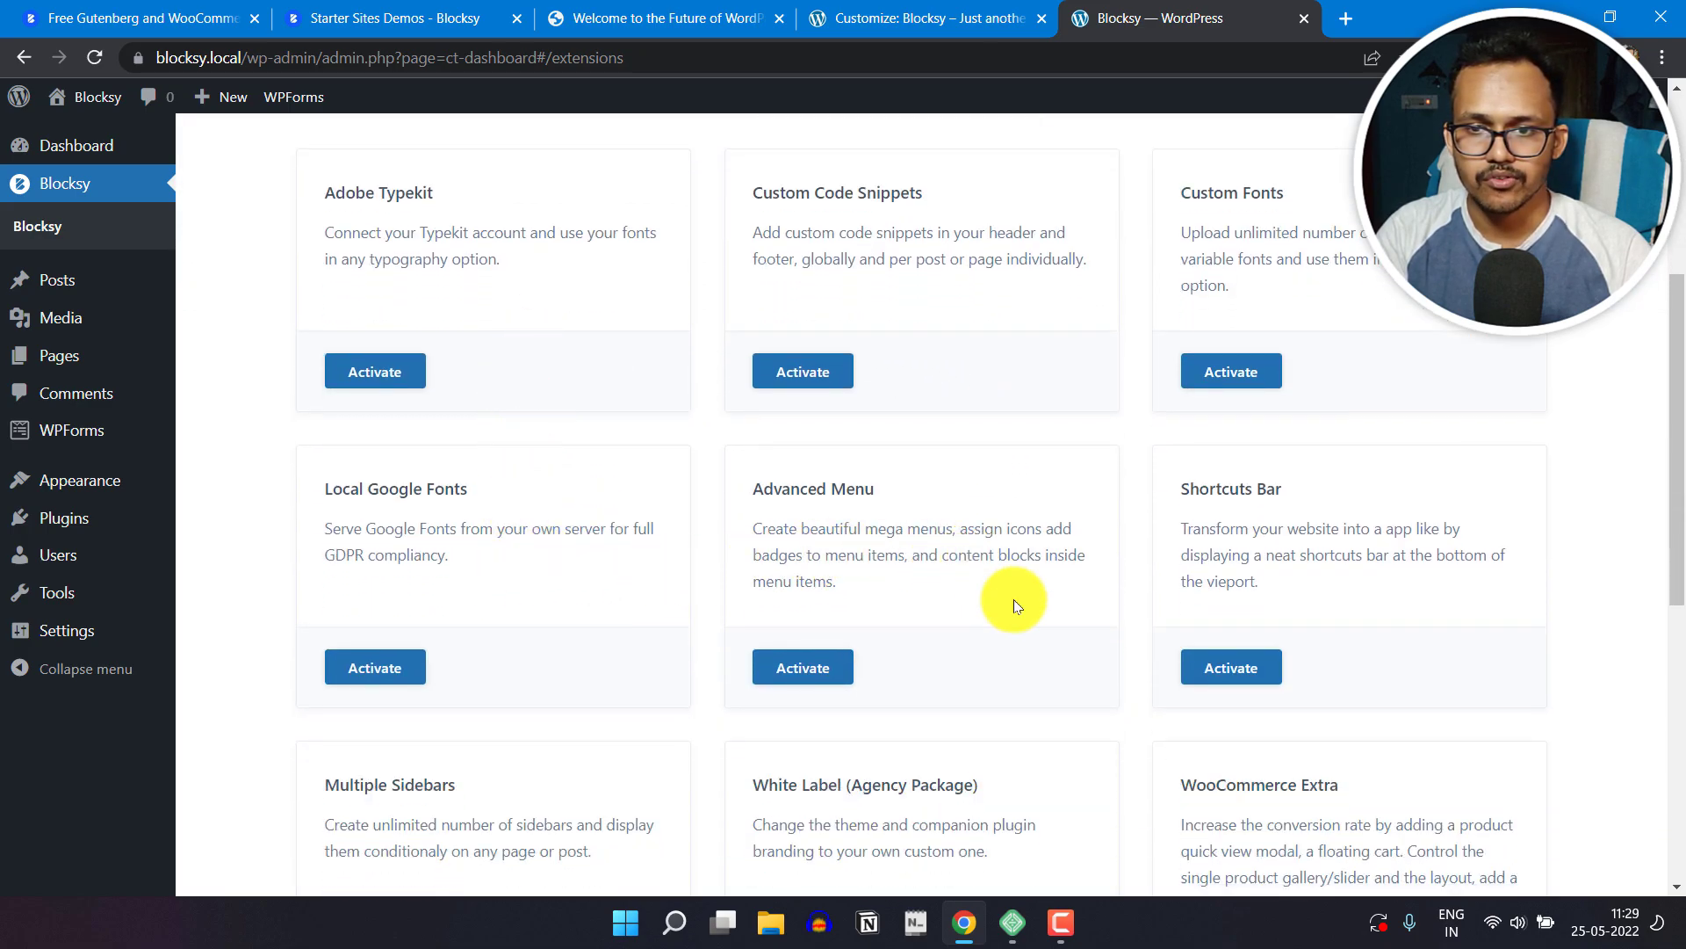
scroll(1499, 562, down, 3)
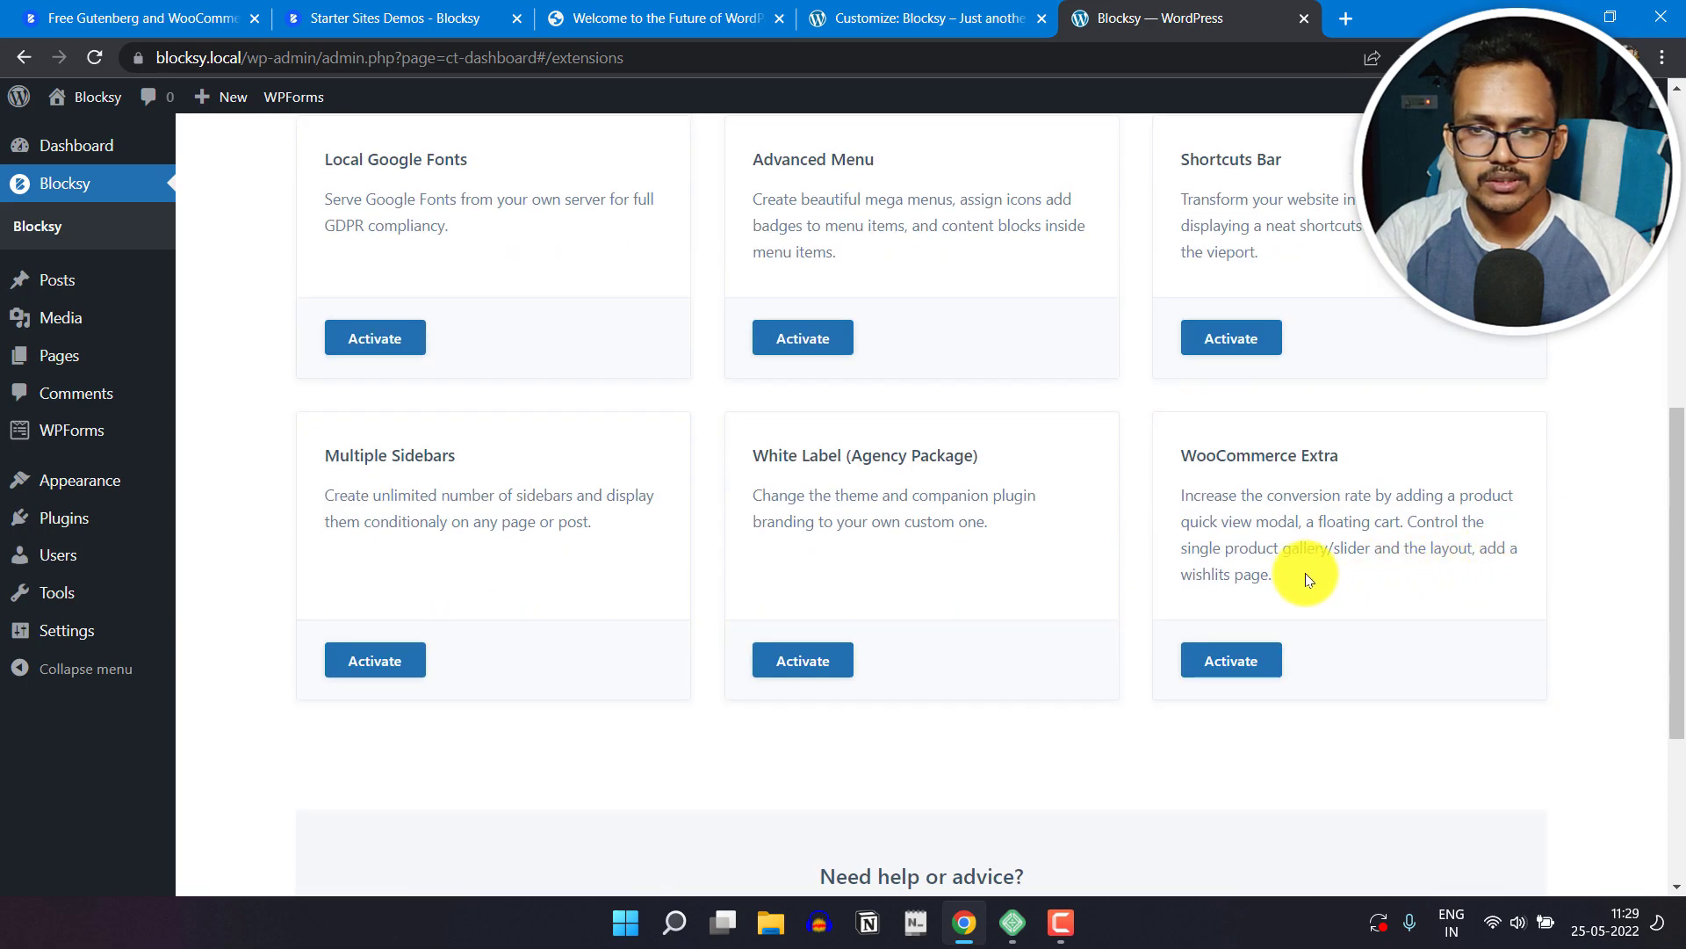
scroll(1035, 587, up, 8)
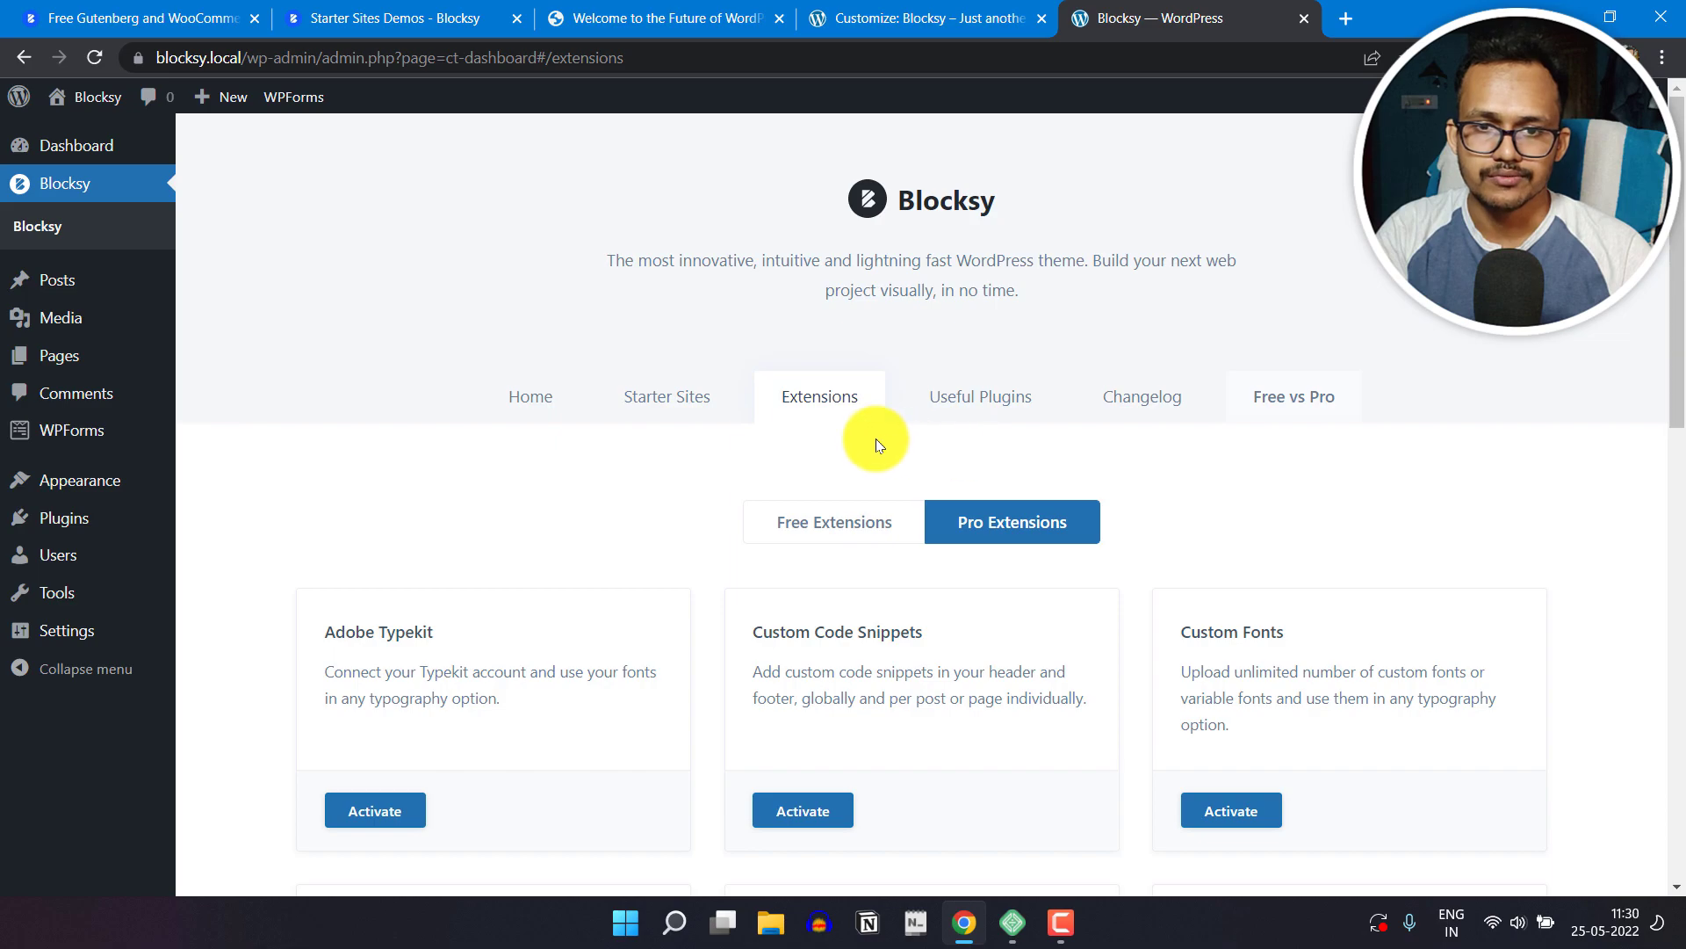
Step: Go back to the free extensions and review their descriptions once more
click(839, 519)
scroll(614, 586, down, 2)
scroll(817, 619, down, 2)
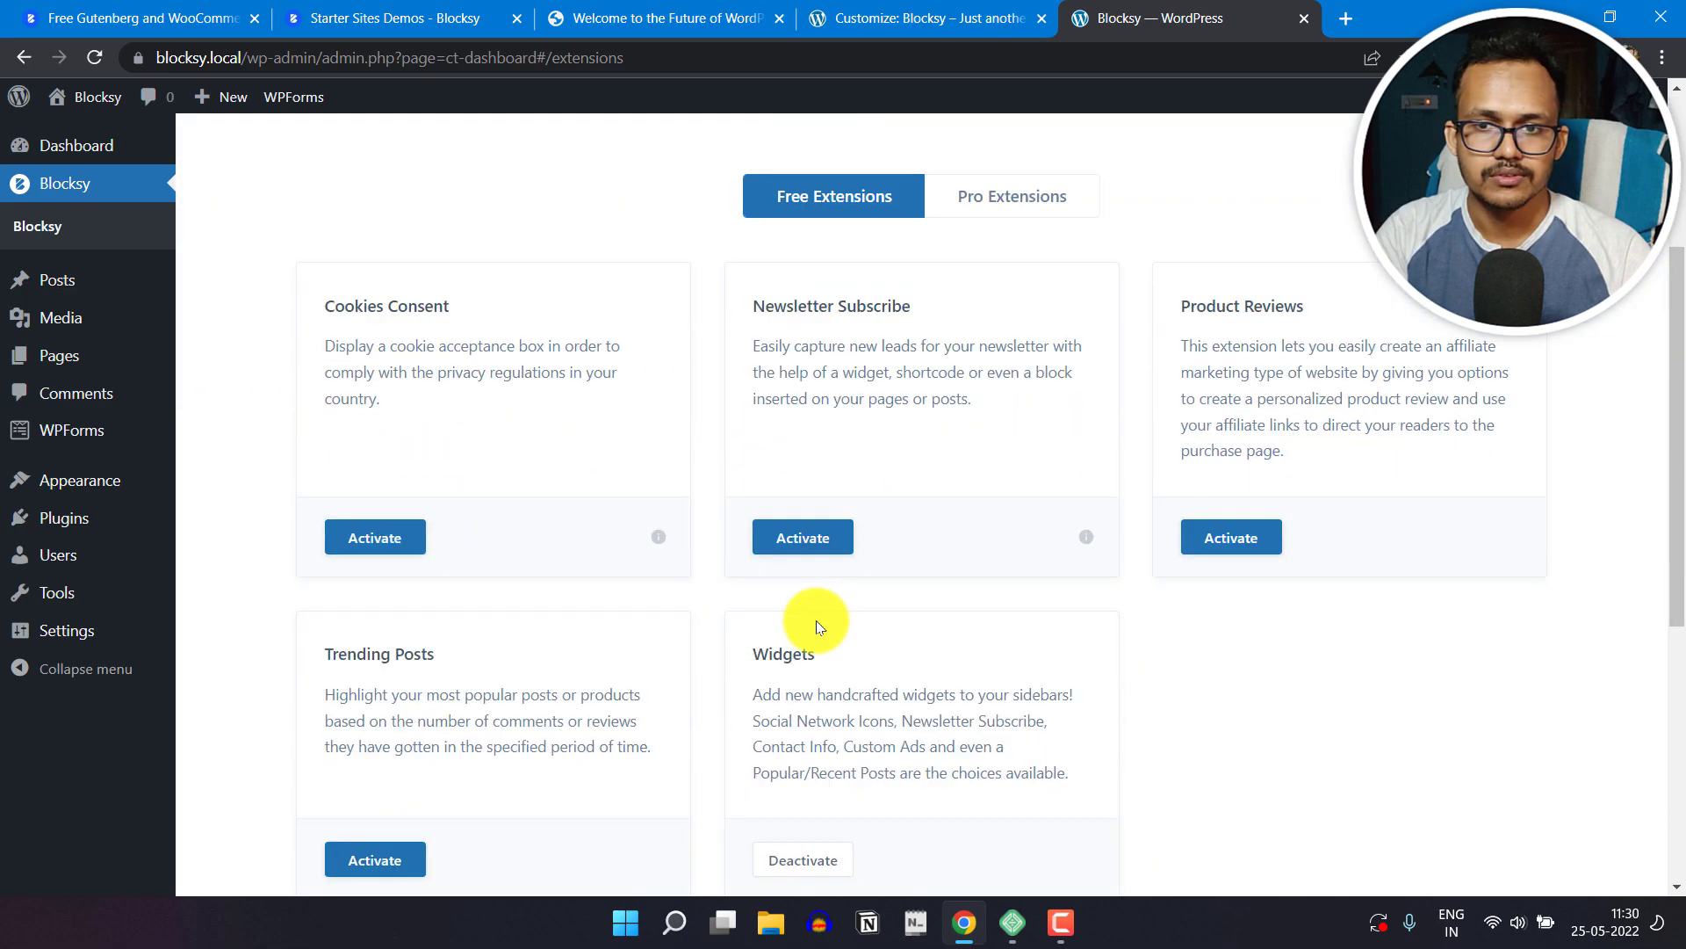
scroll(979, 615, up, 3)
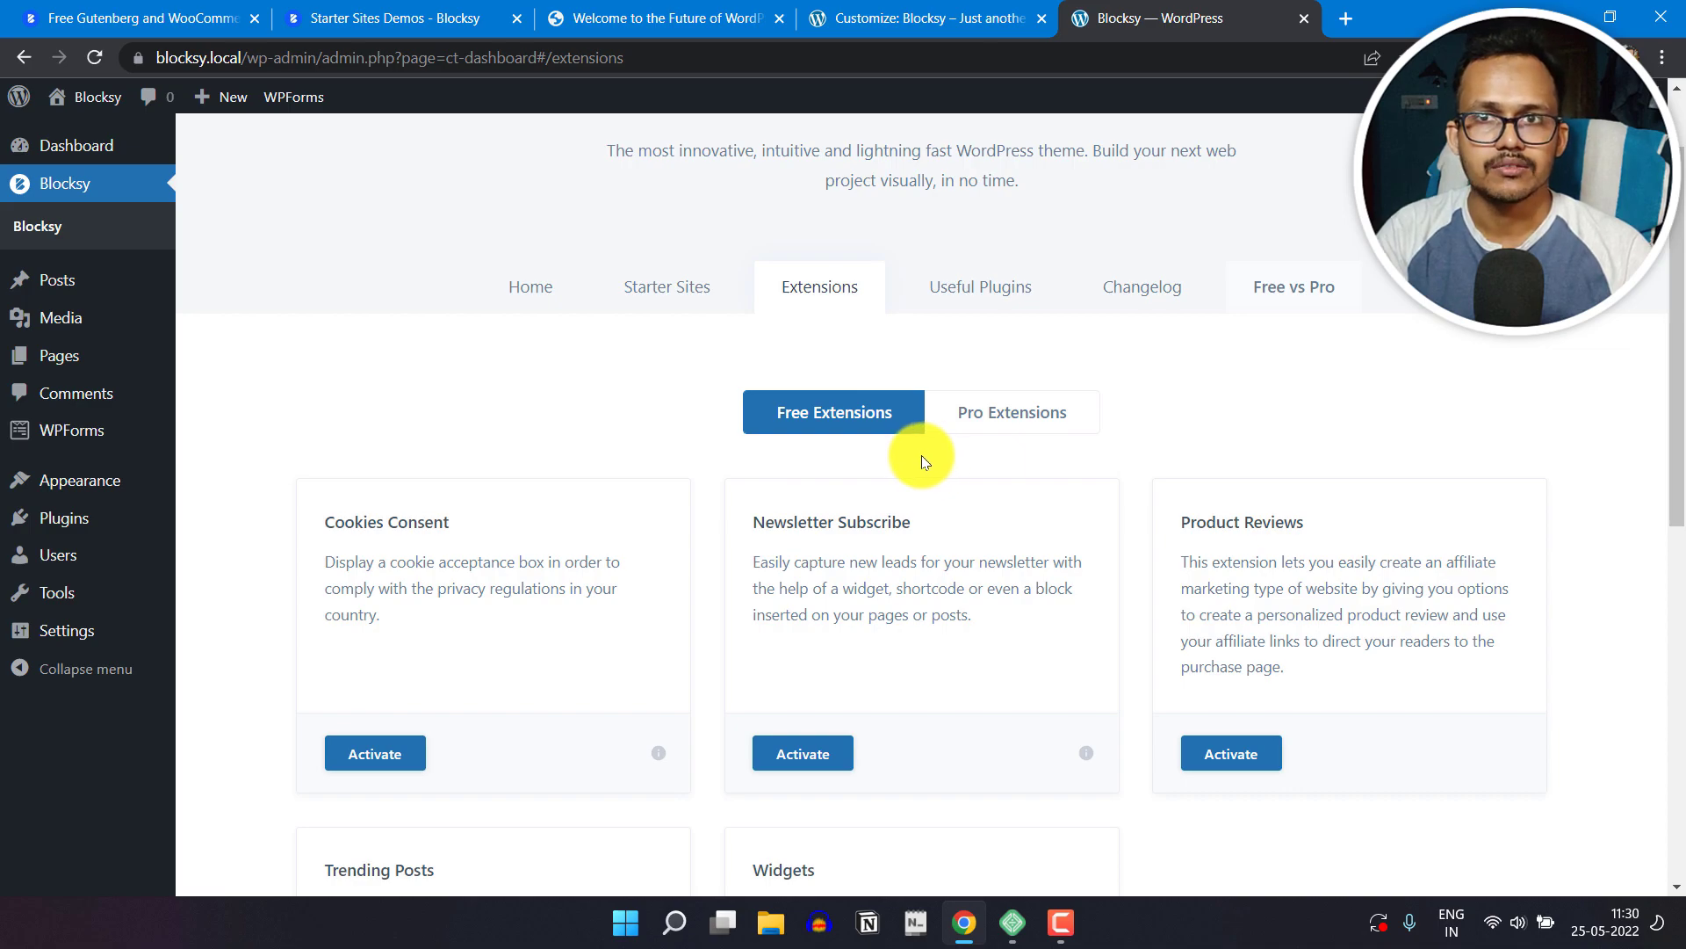
Step: Return to the Customizer and open the post "Scelerisque Indictum Non Consectetur Aerat Namin Turpis" in the page preview
click(932, 5)
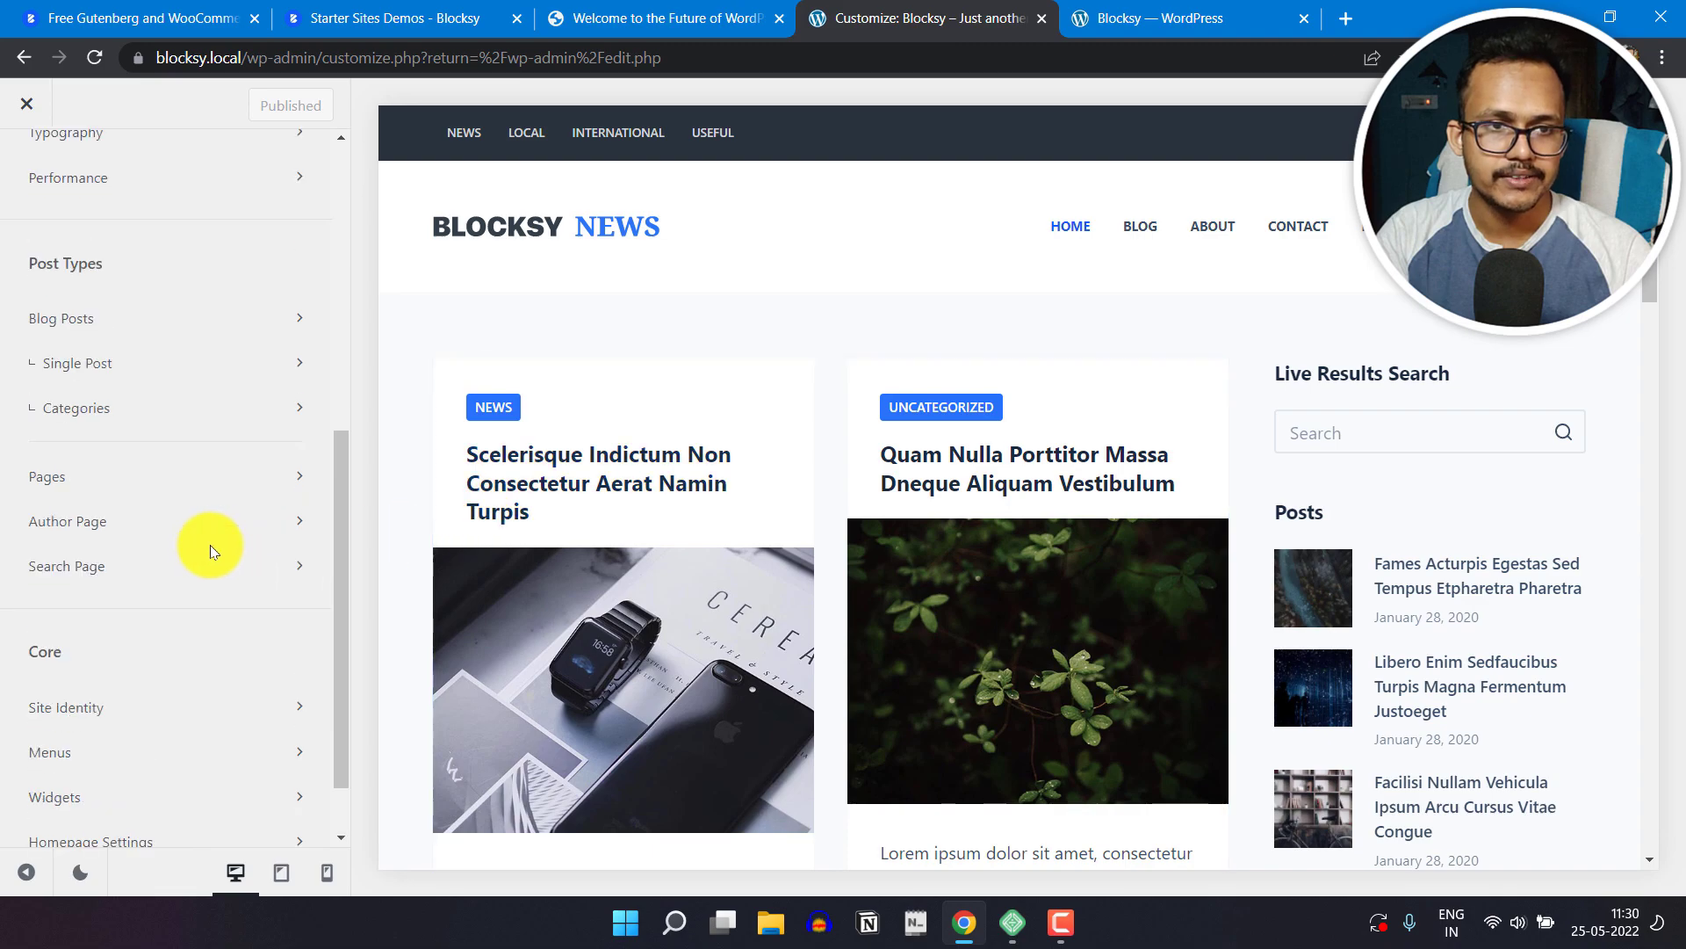
scroll(209, 549, up, 3)
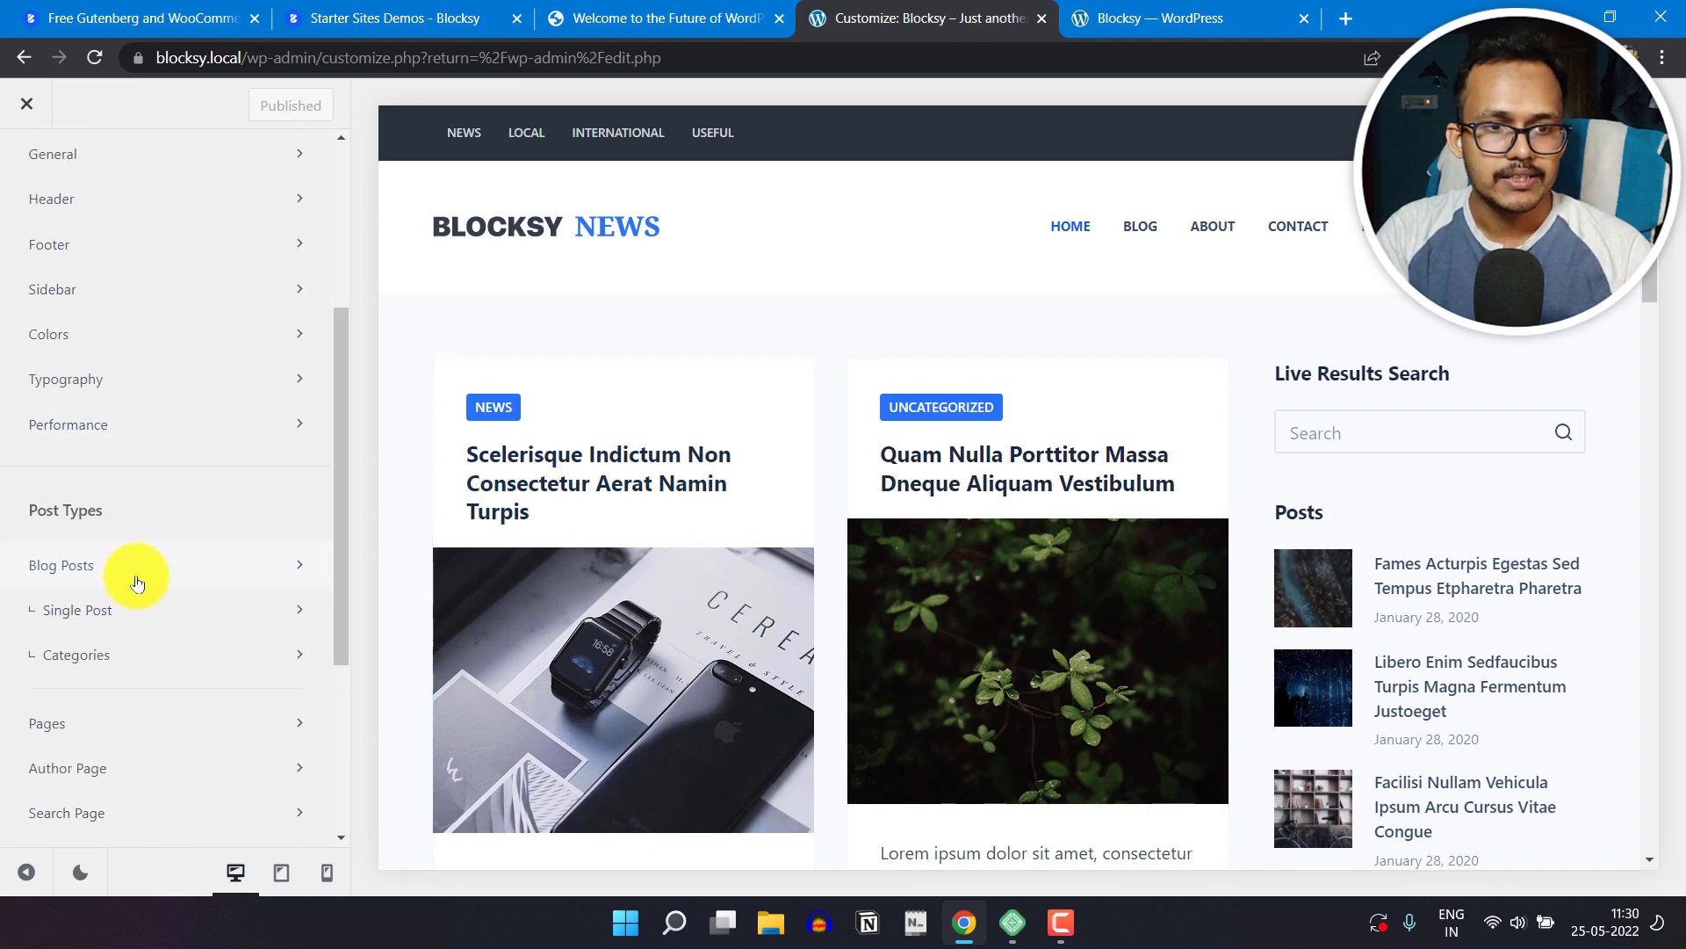
scroll(657, 443, down, 1)
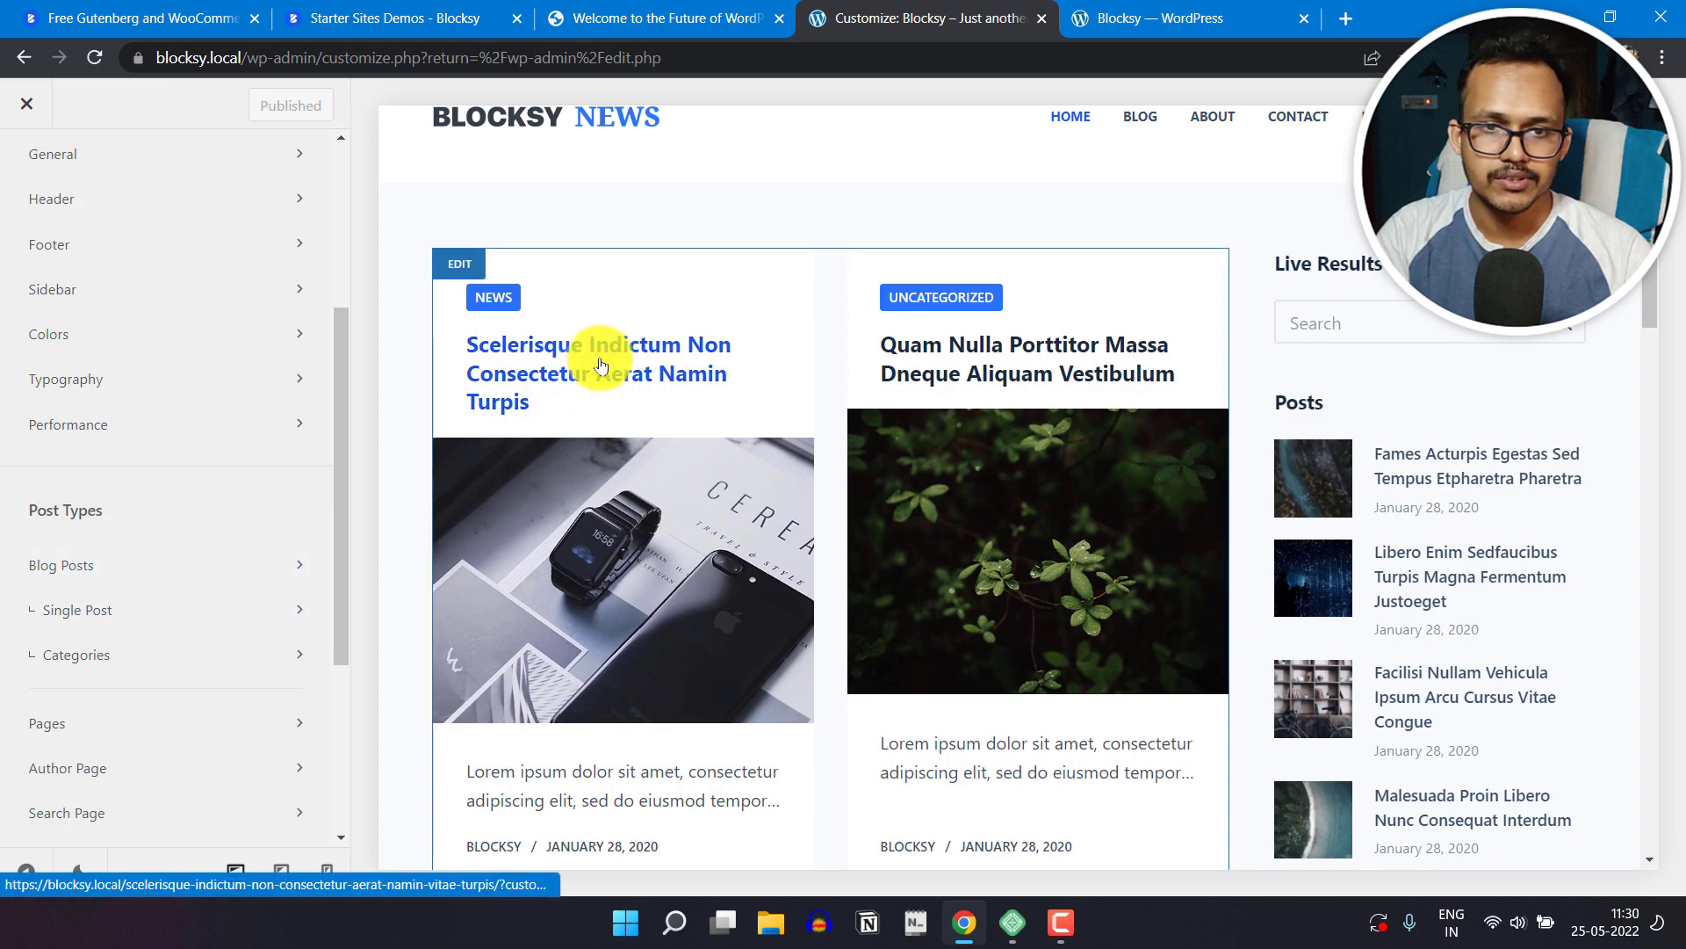
click(601, 365)
scroll(978, 445, down, 20)
scroll(940, 544, up, 20)
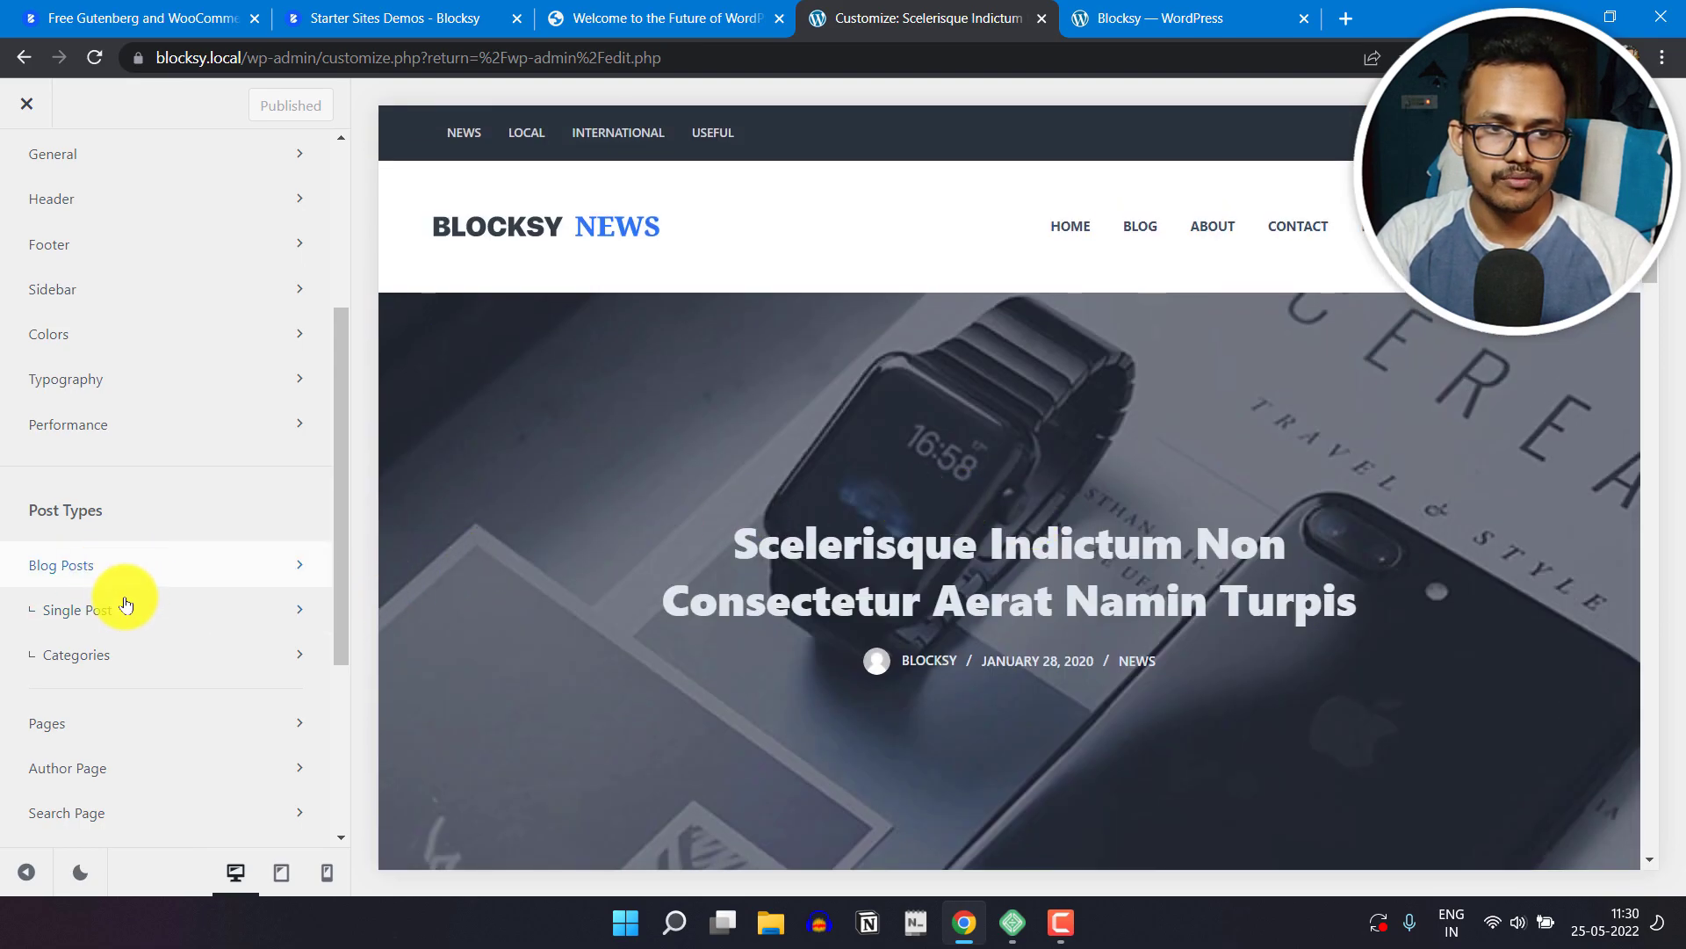
Step: Set the Single Post structure to the right sidebar layout and check the sidebar beside the previewed post's text
click(170, 620)
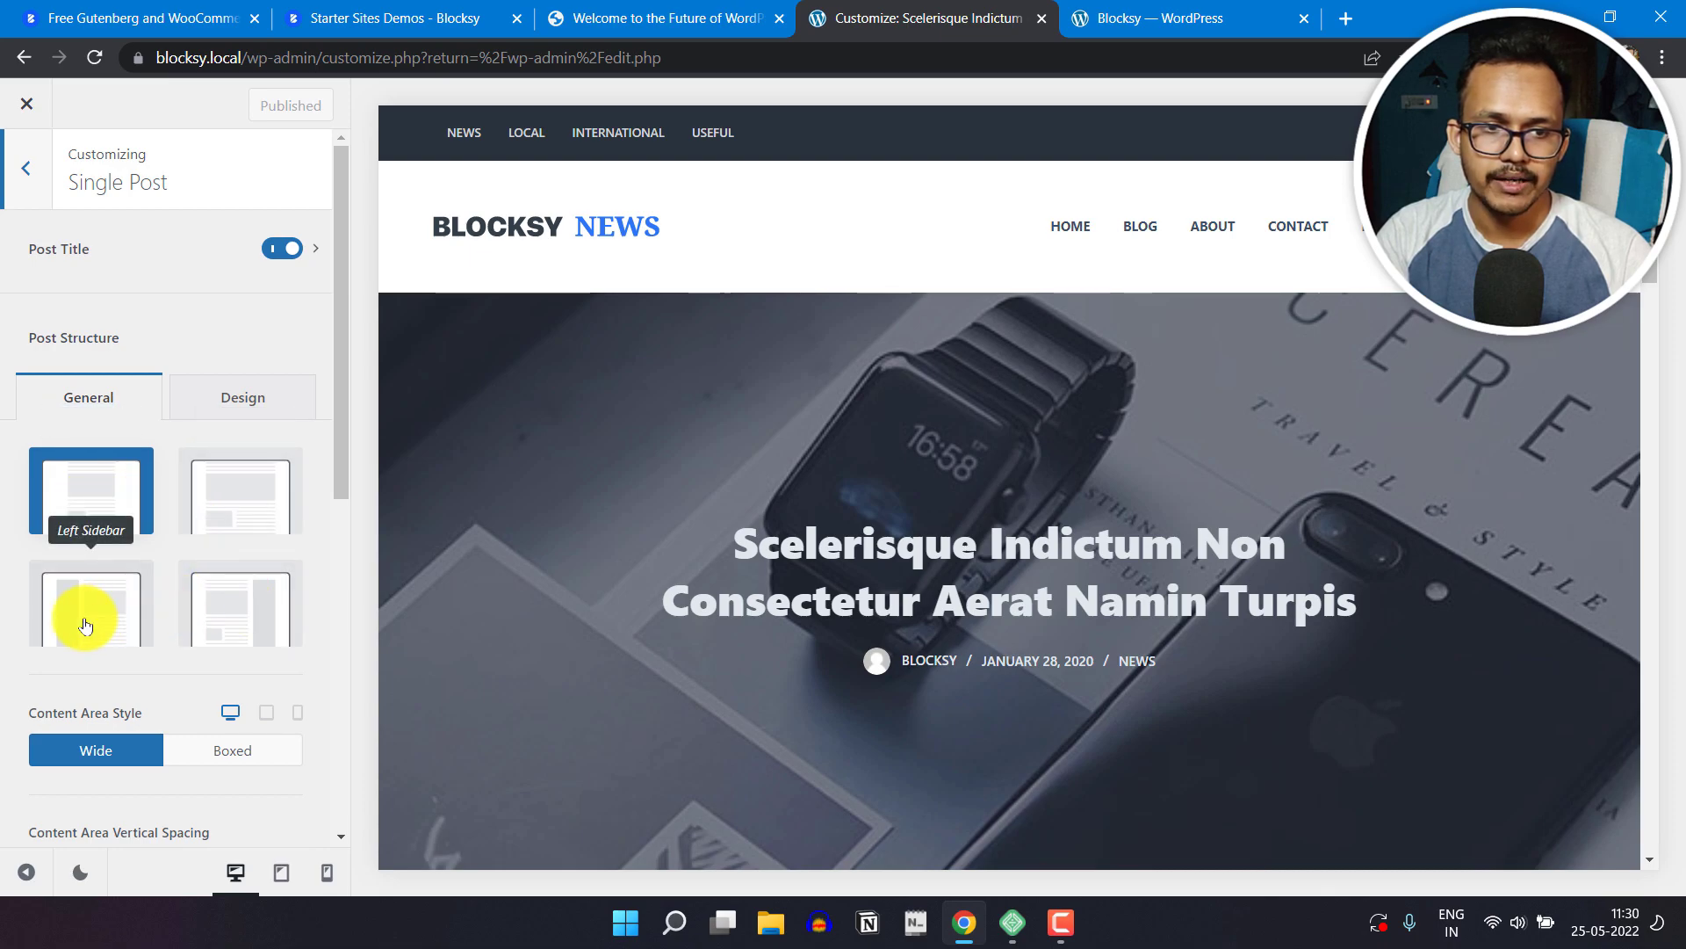
click(263, 603)
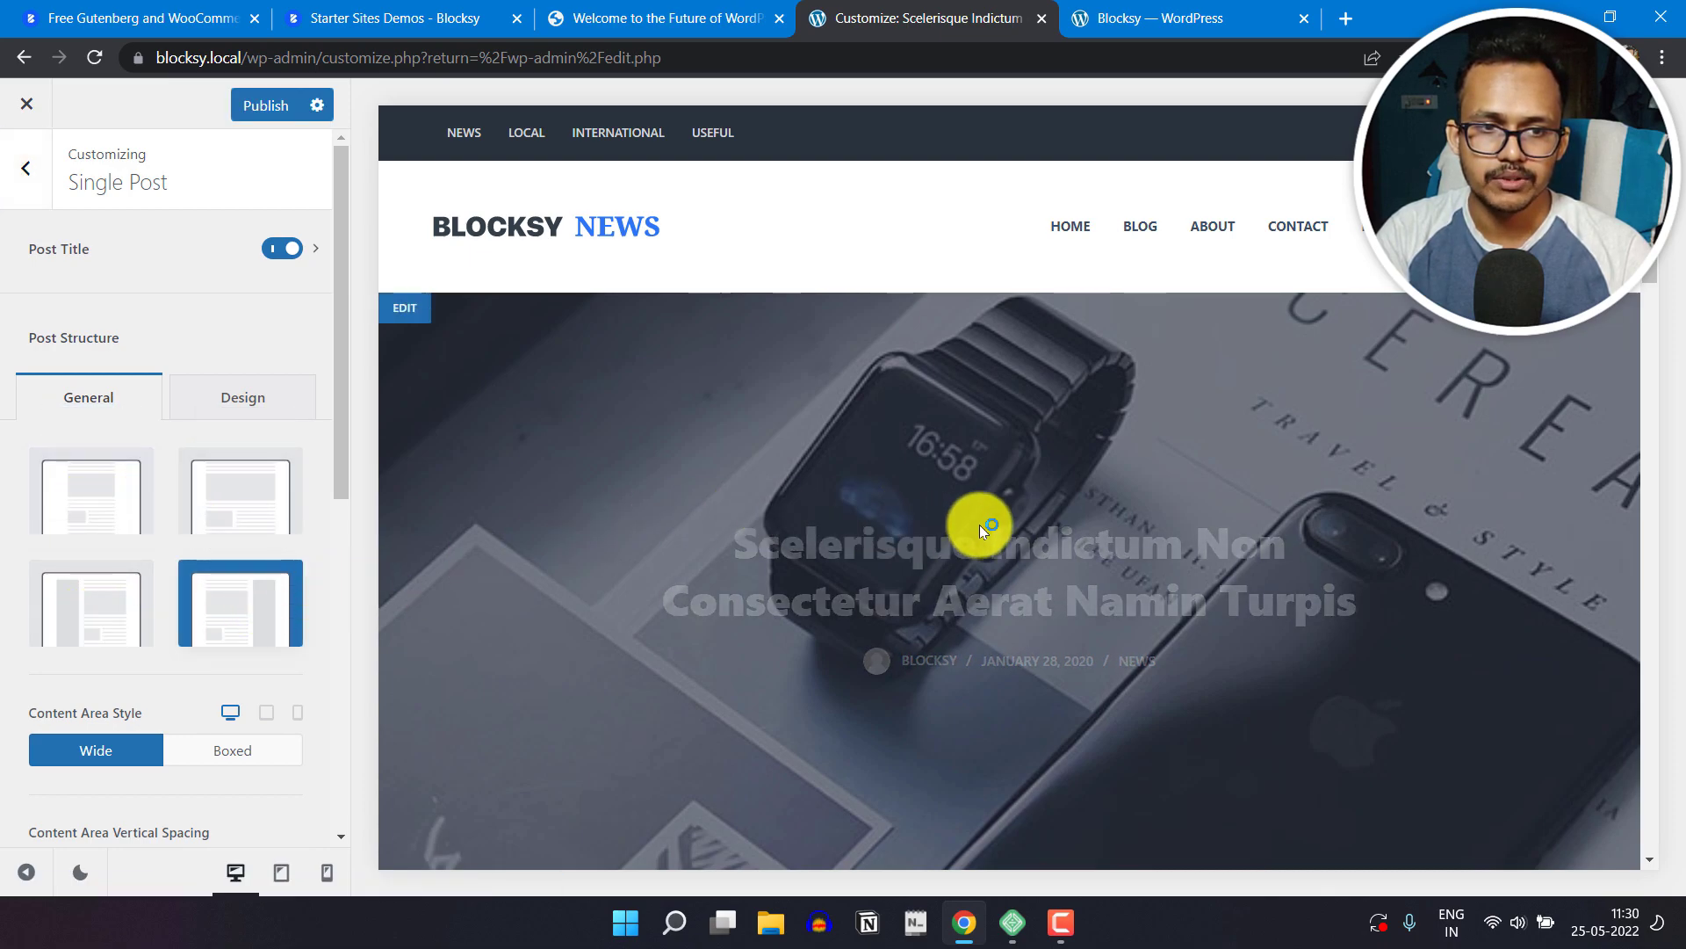
scroll(1003, 488, down, 8)
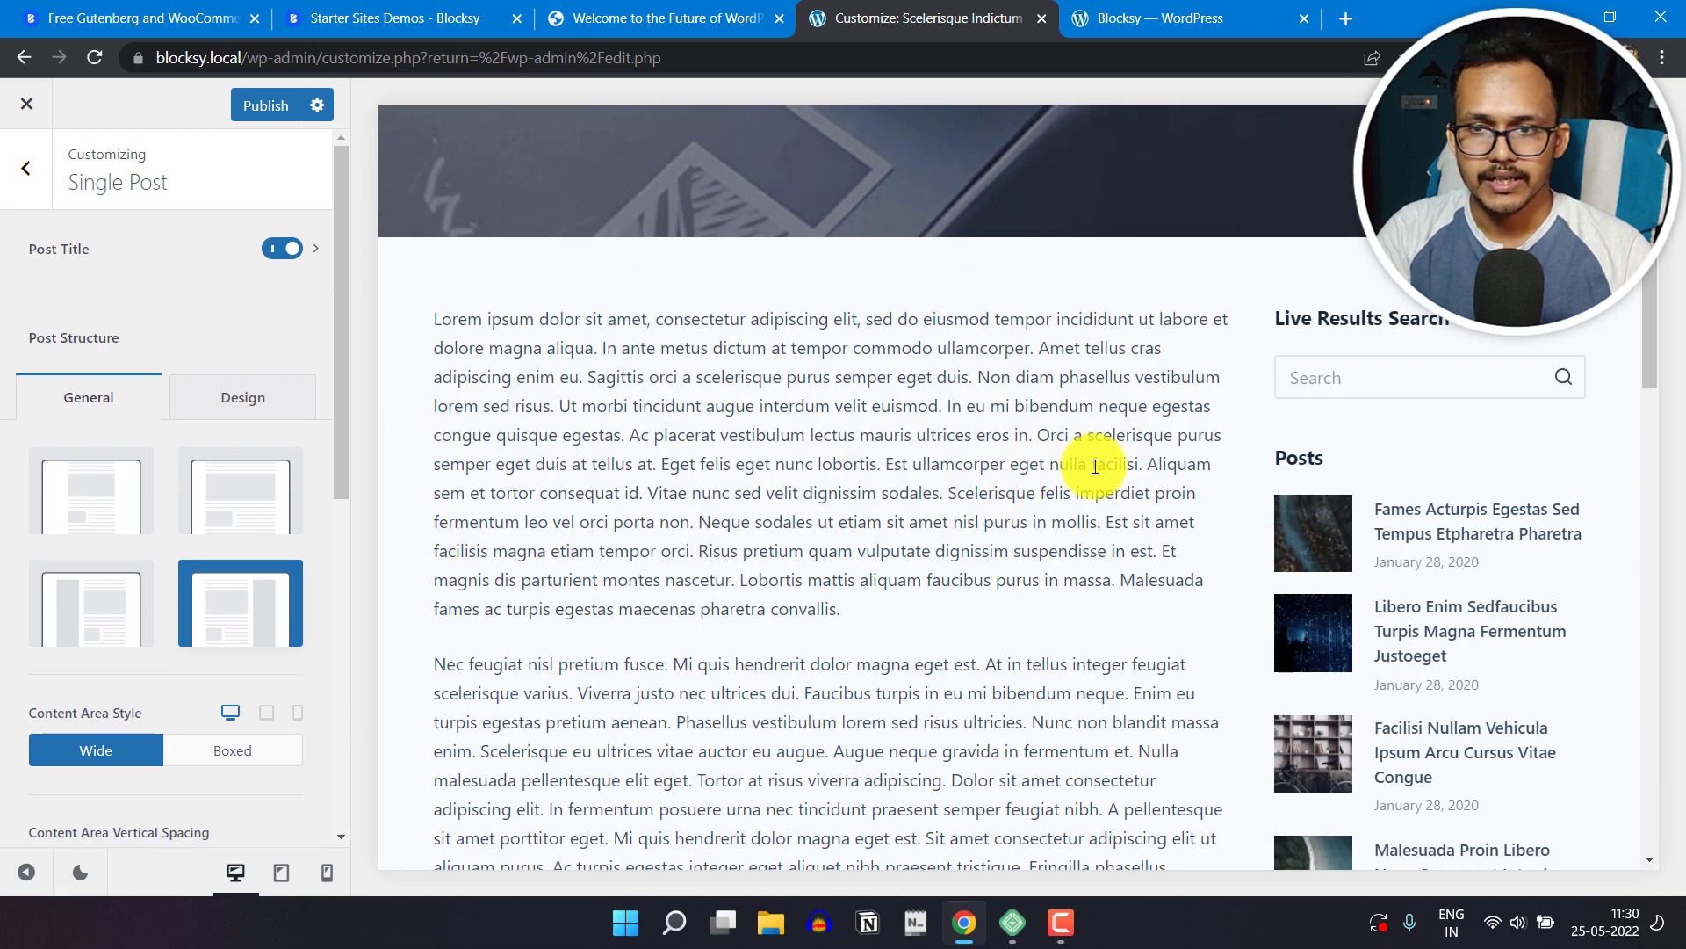
scroll(1462, 341, down, 3)
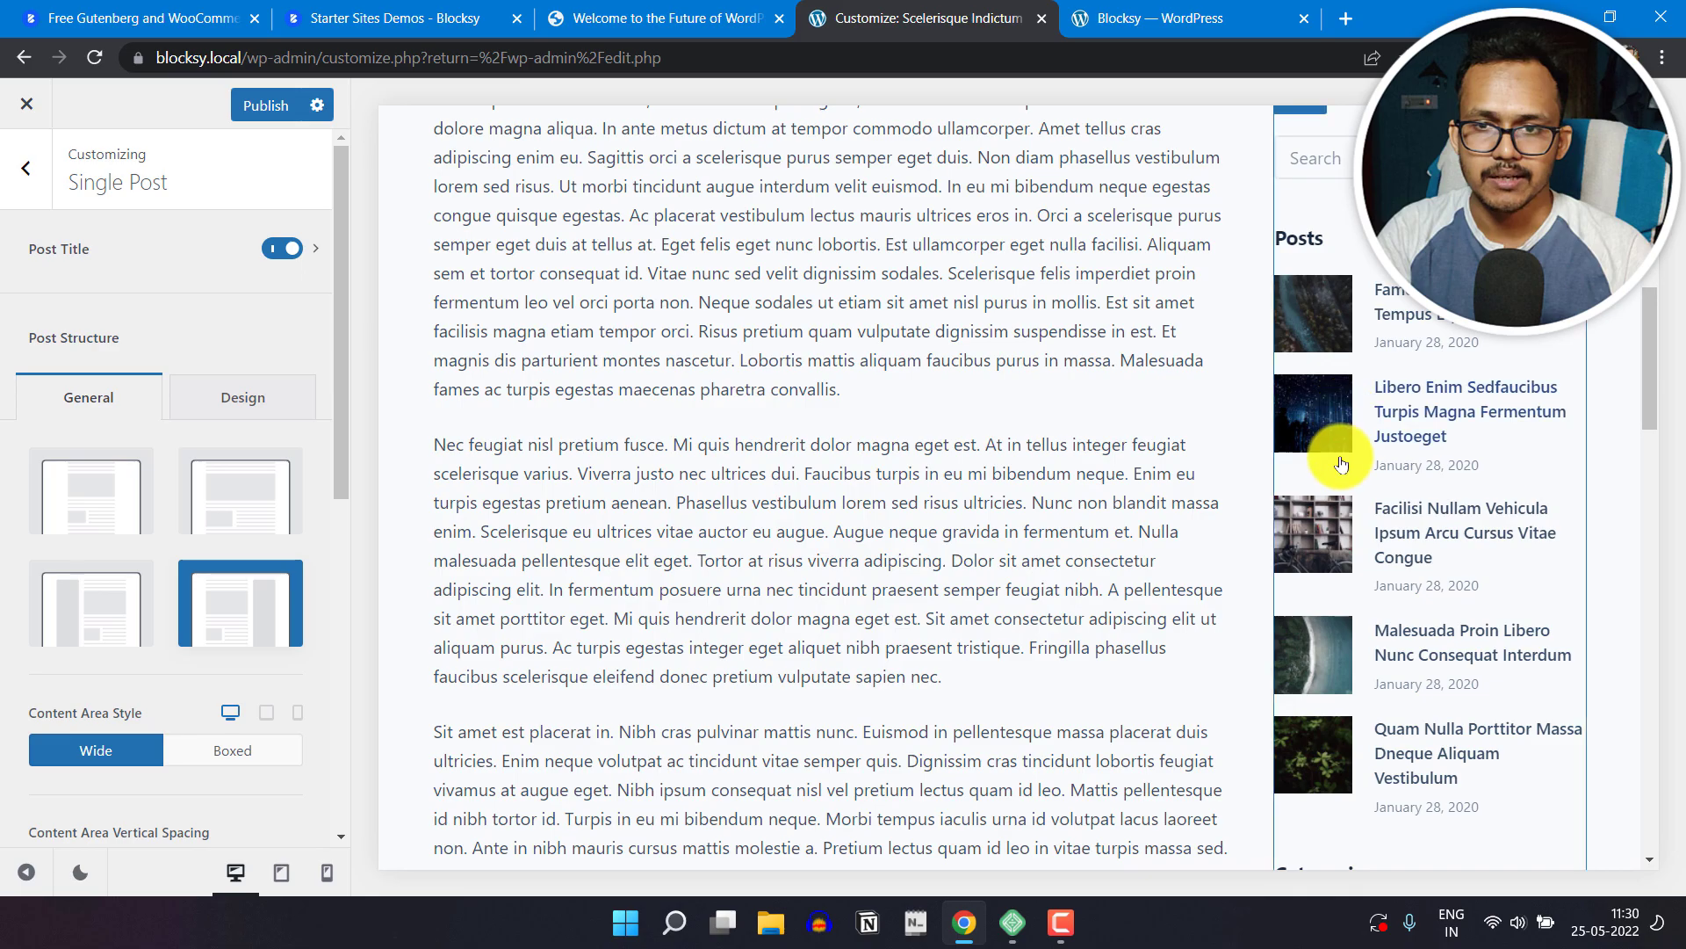
scroll(1015, 508, up, 5)
scroll(1106, 487, up, 3)
scroll(1104, 482, down, 12)
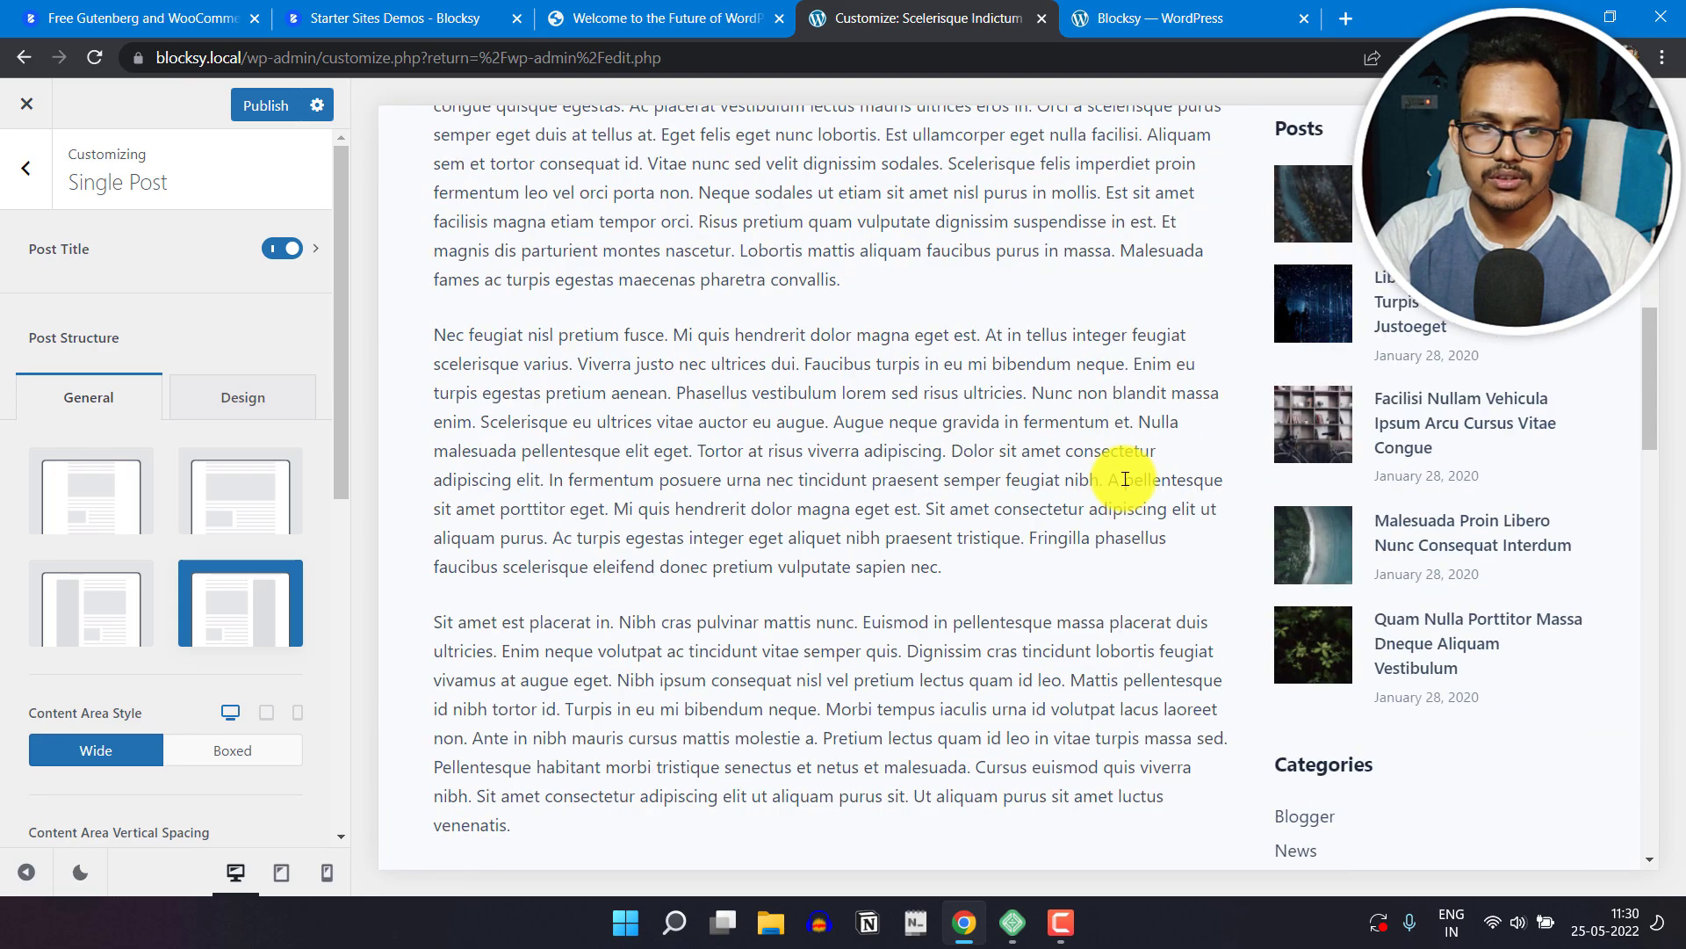
Step: Enable the Featured Image element for single posts and check it above the post text in the preview
scroll(143, 553, down, 4)
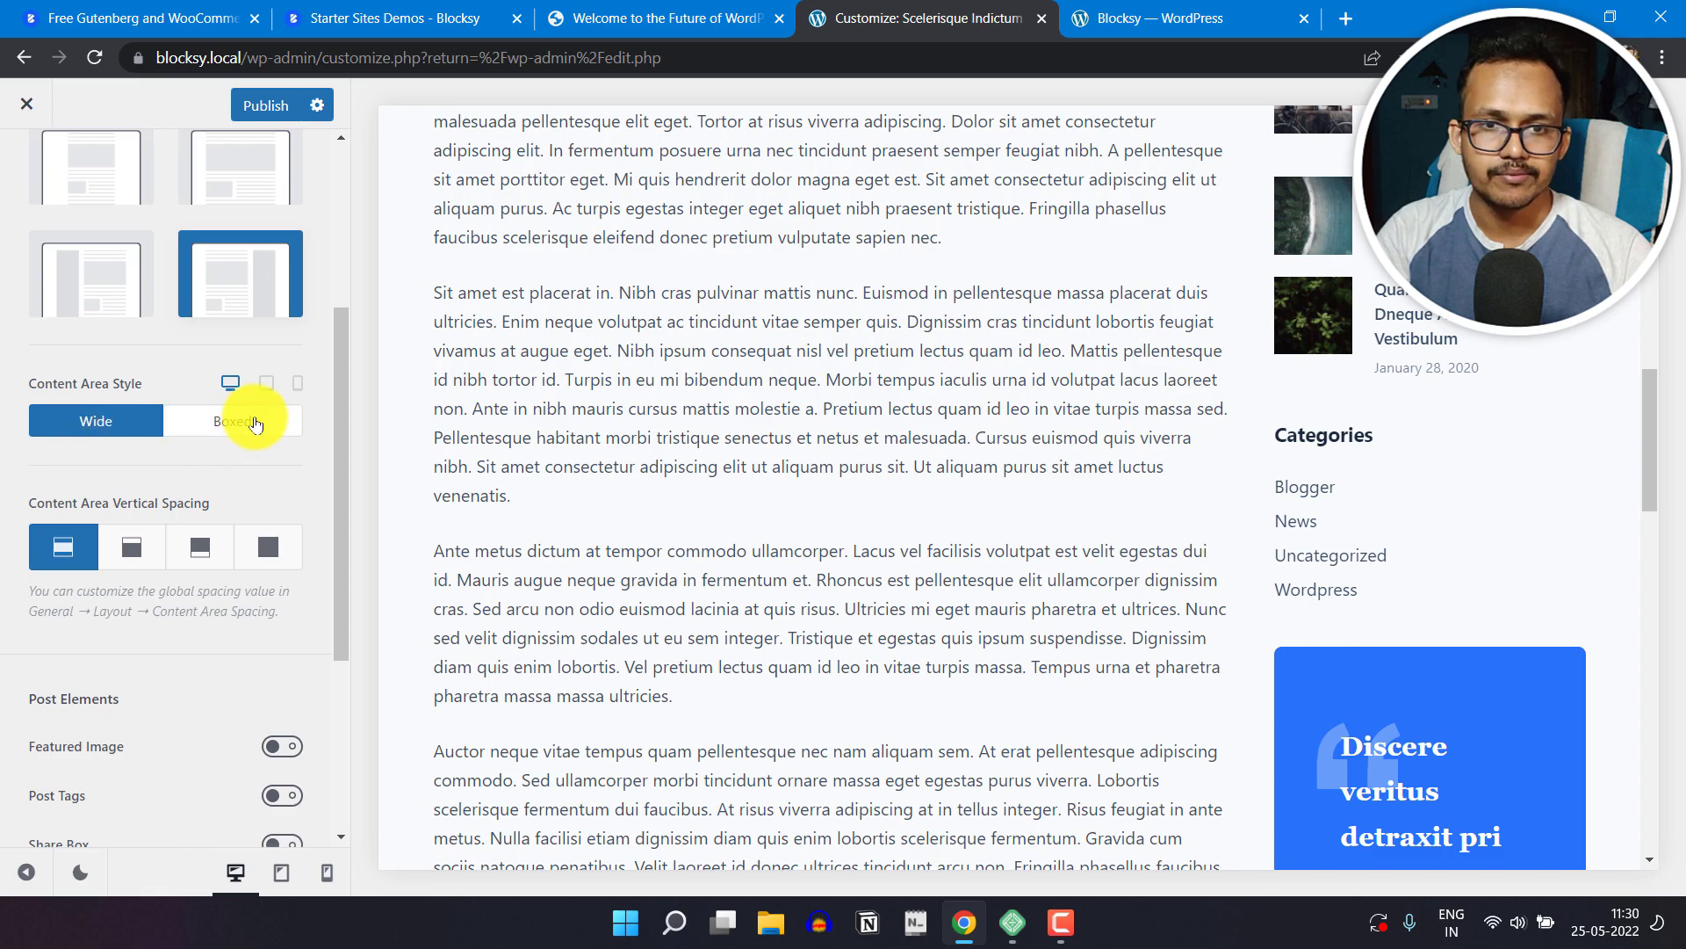
scroll(96, 527, down, 1)
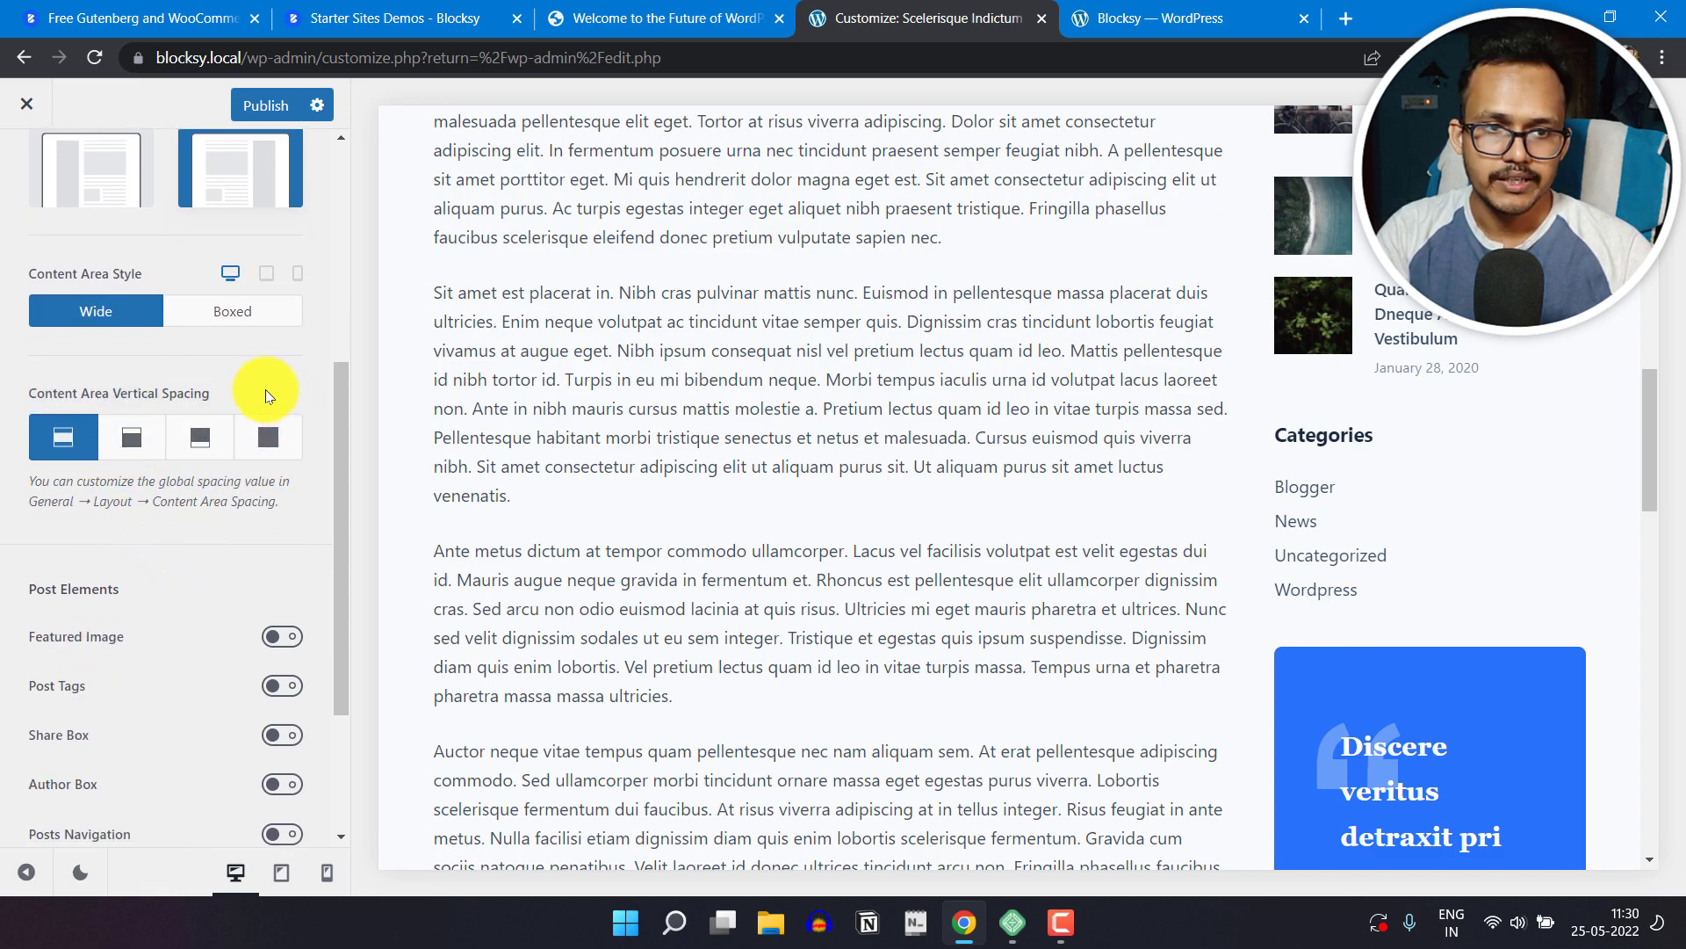
scroll(175, 545, down, 2)
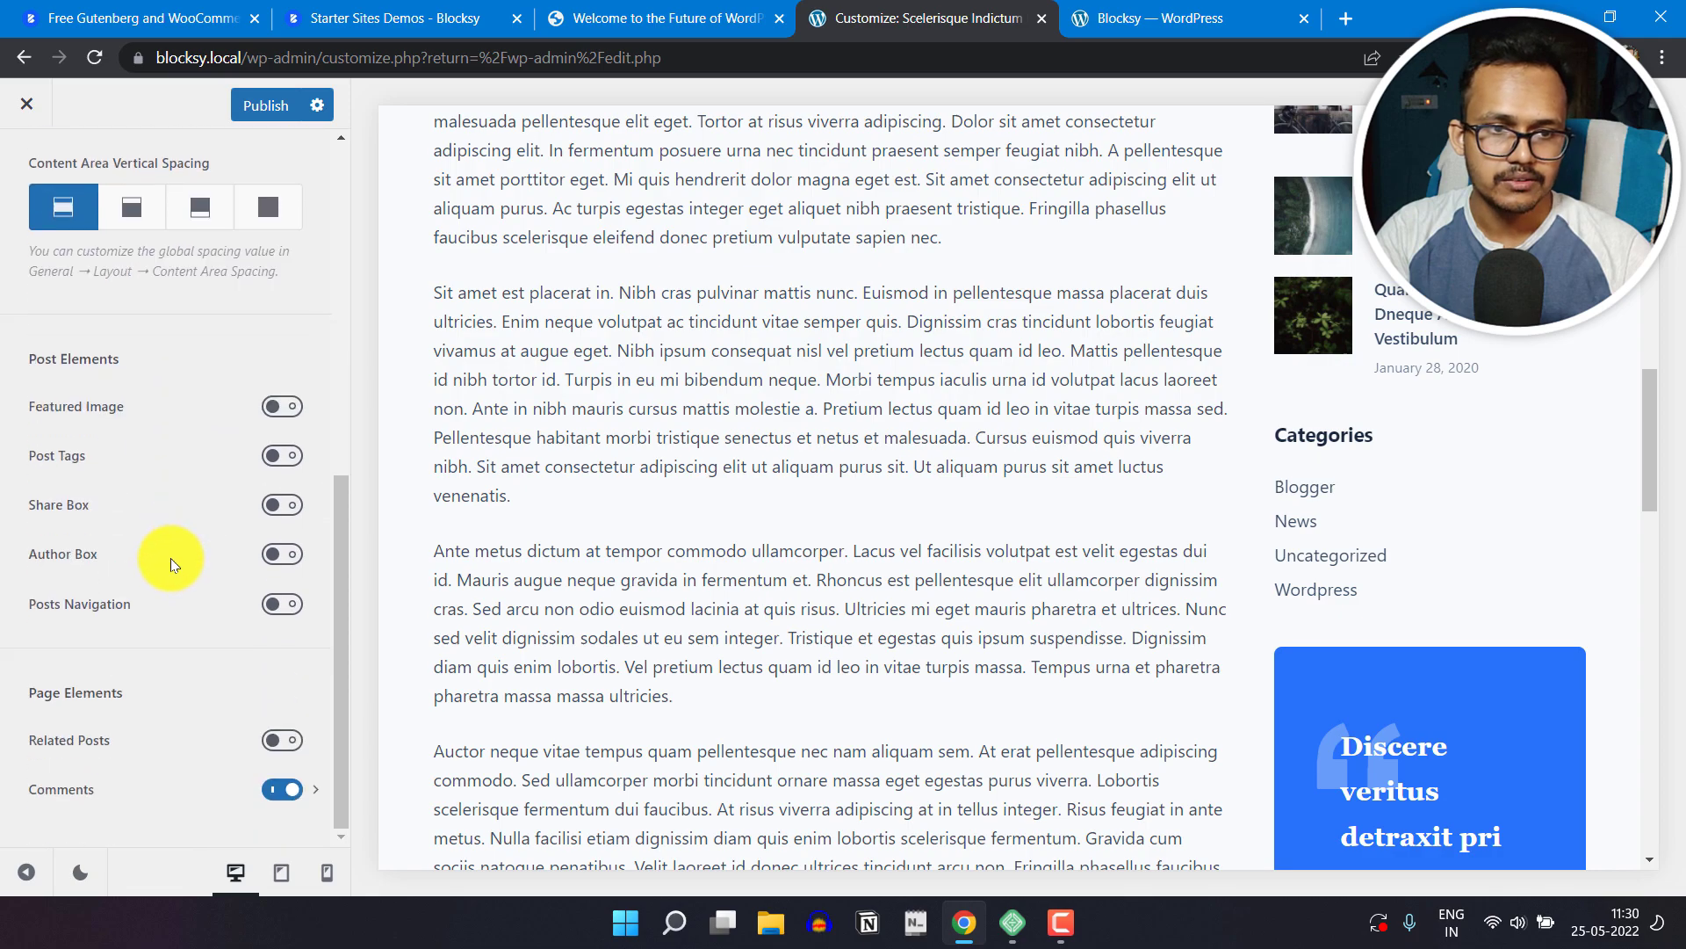
click(280, 408)
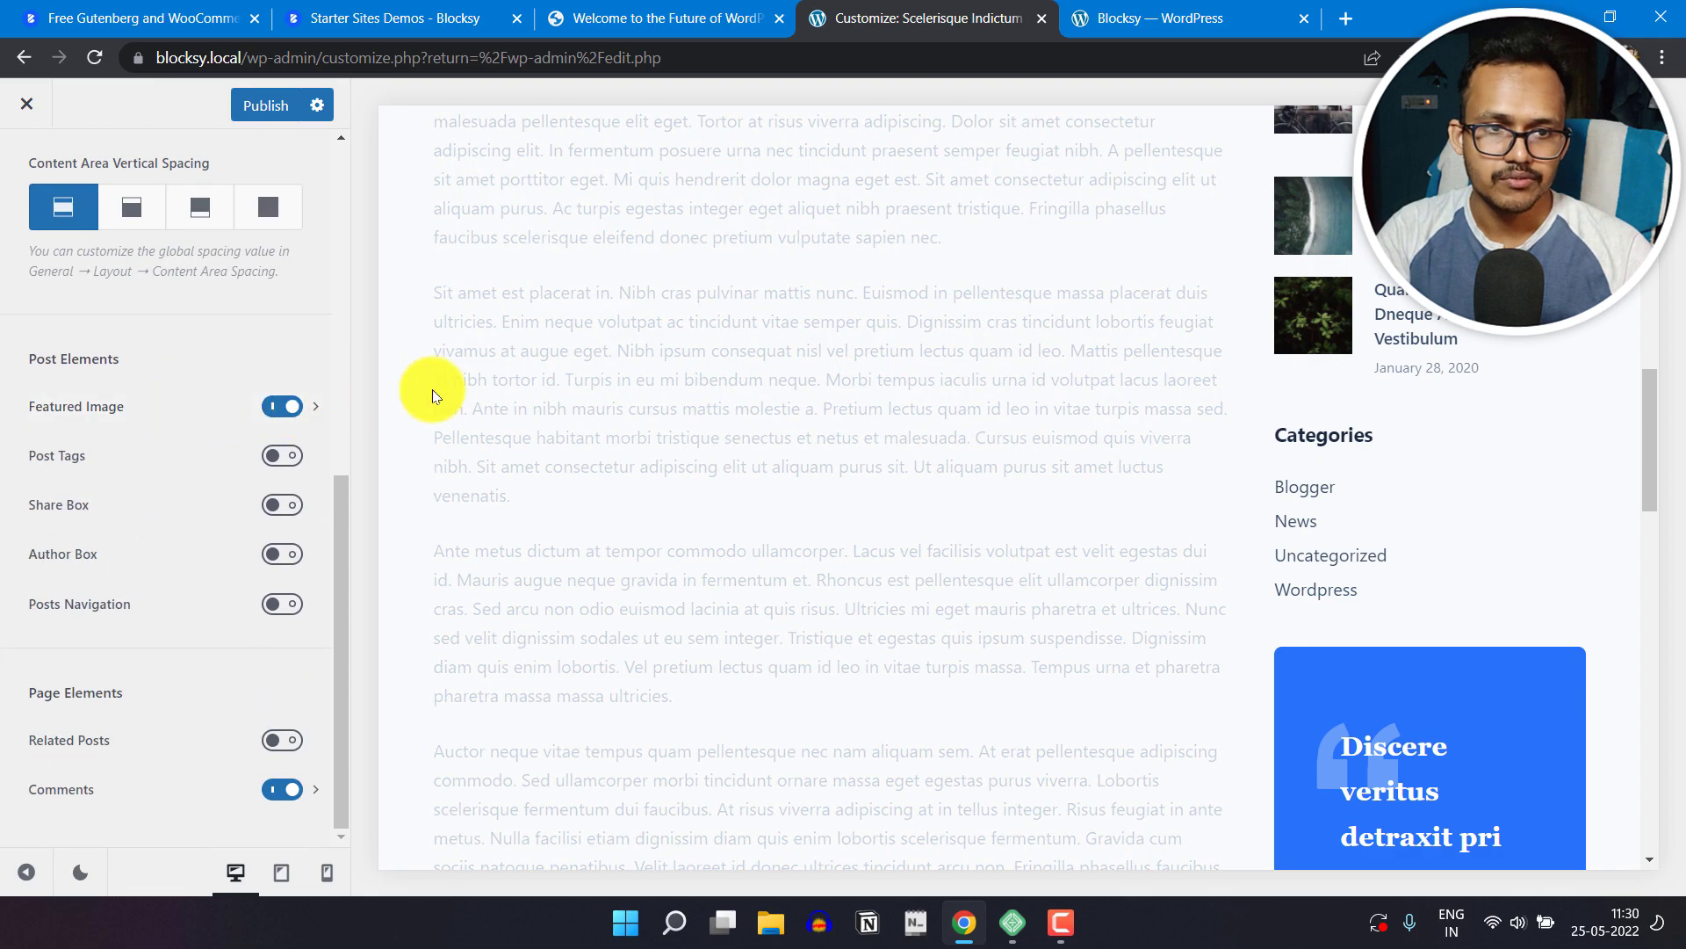
scroll(862, 567, up, 9)
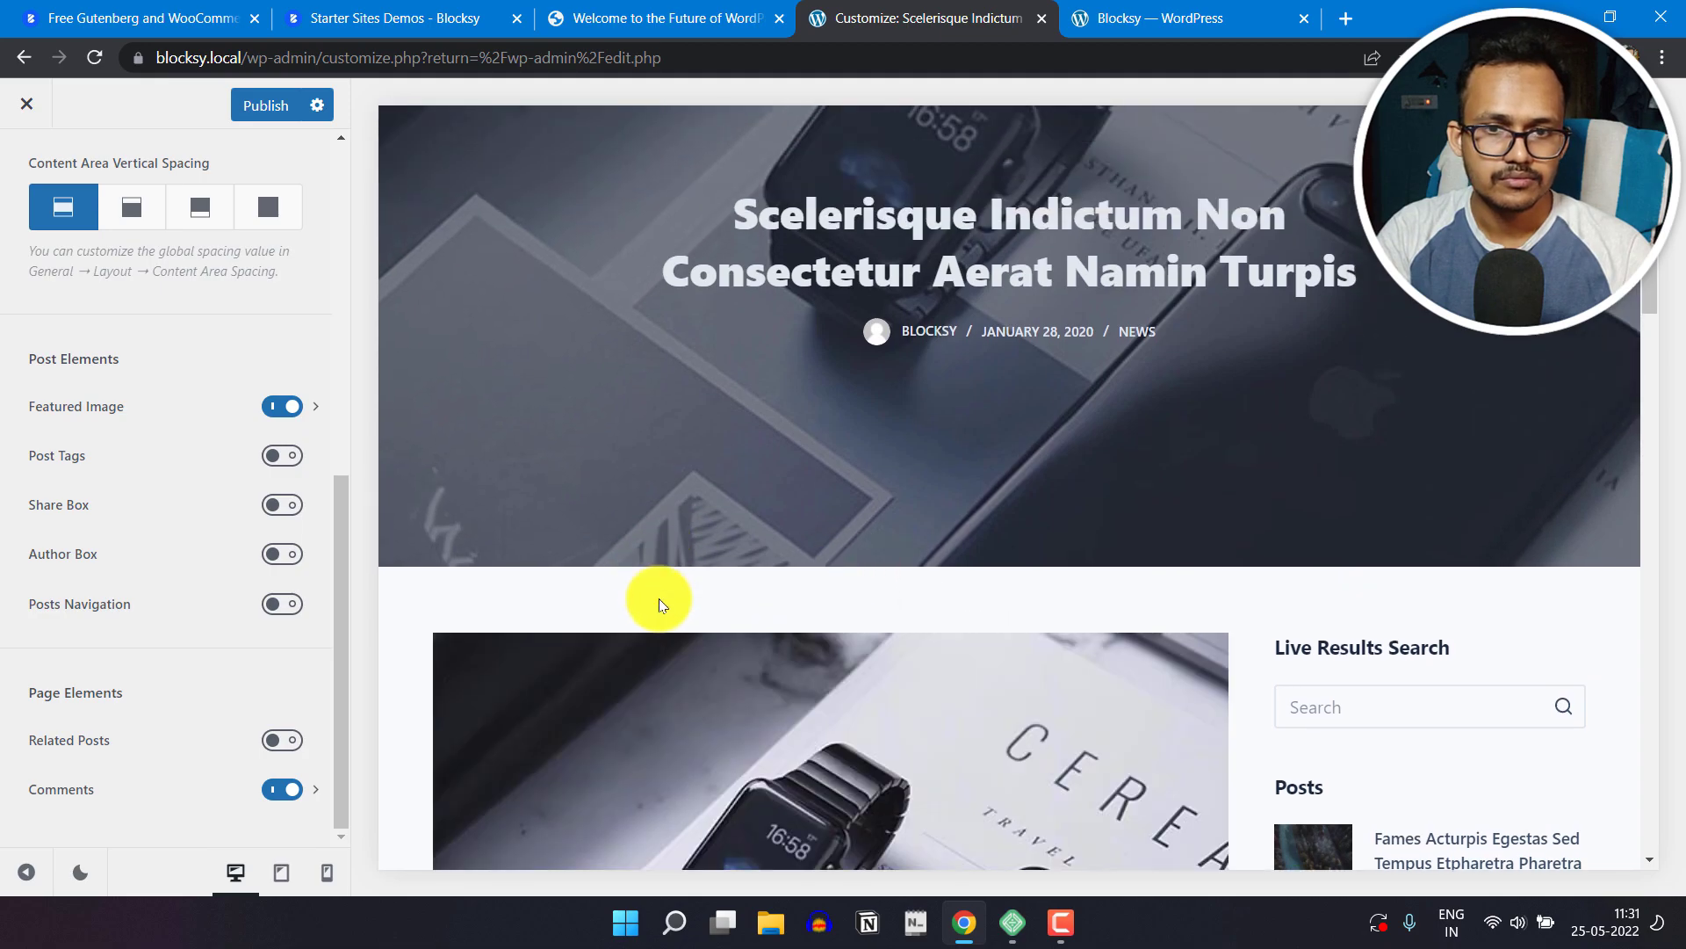
scroll(734, 608, down, 5)
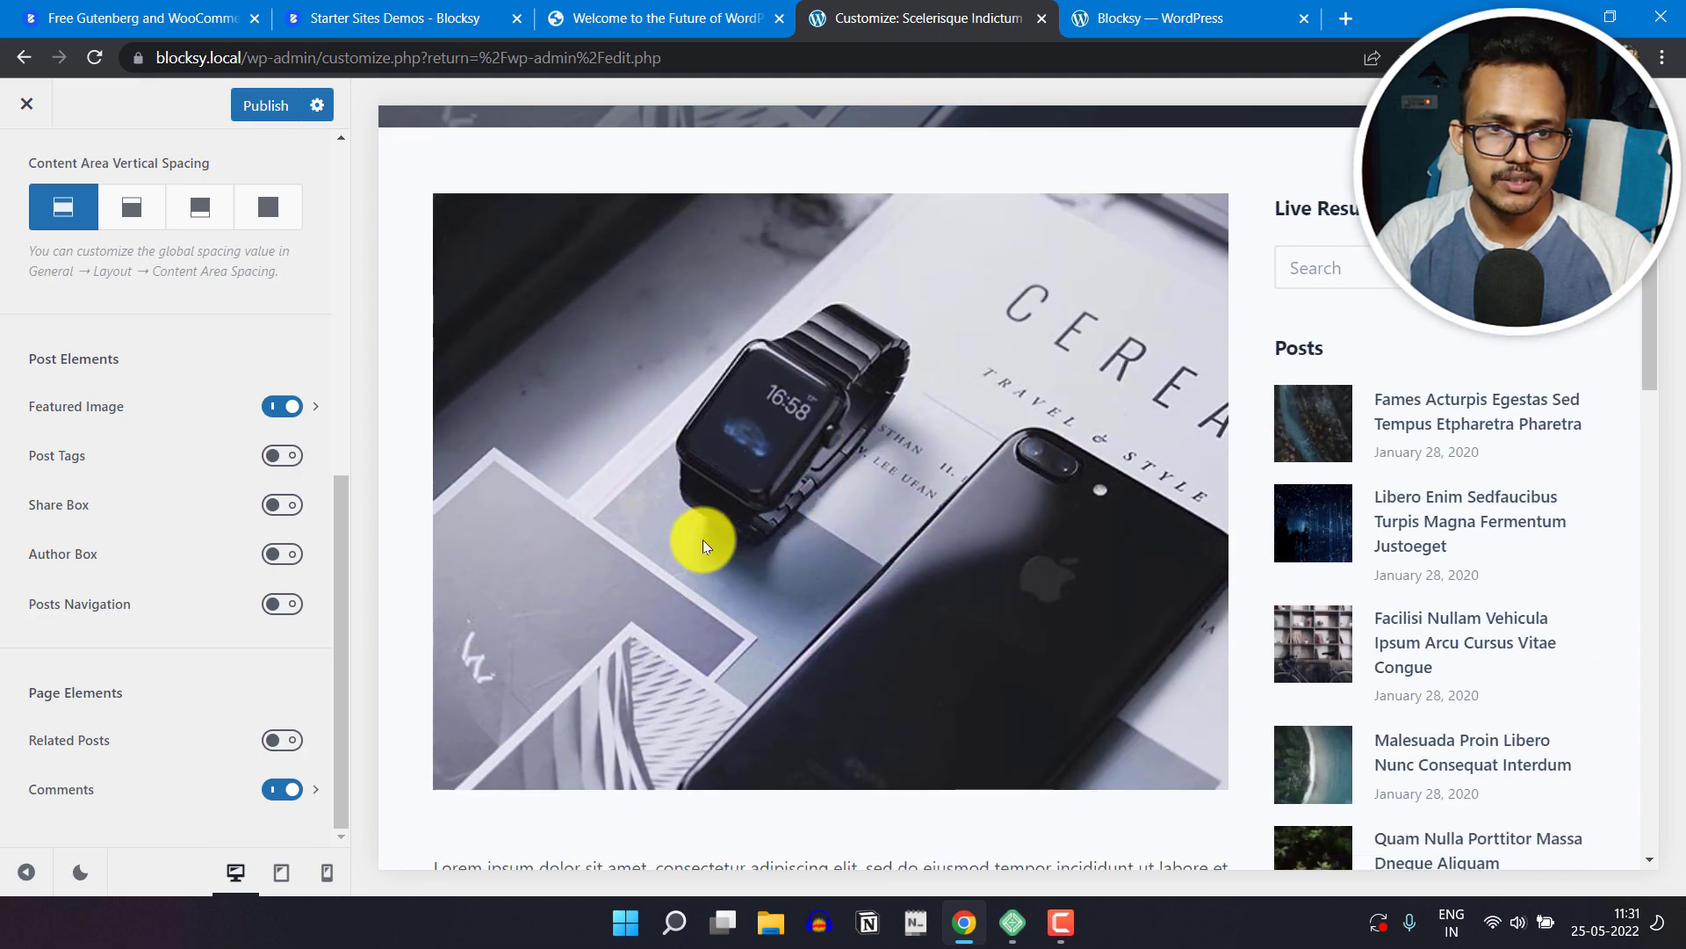
Step: Enable the Post Tags element for single posts and look through the previewed post down to the footer
click(277, 455)
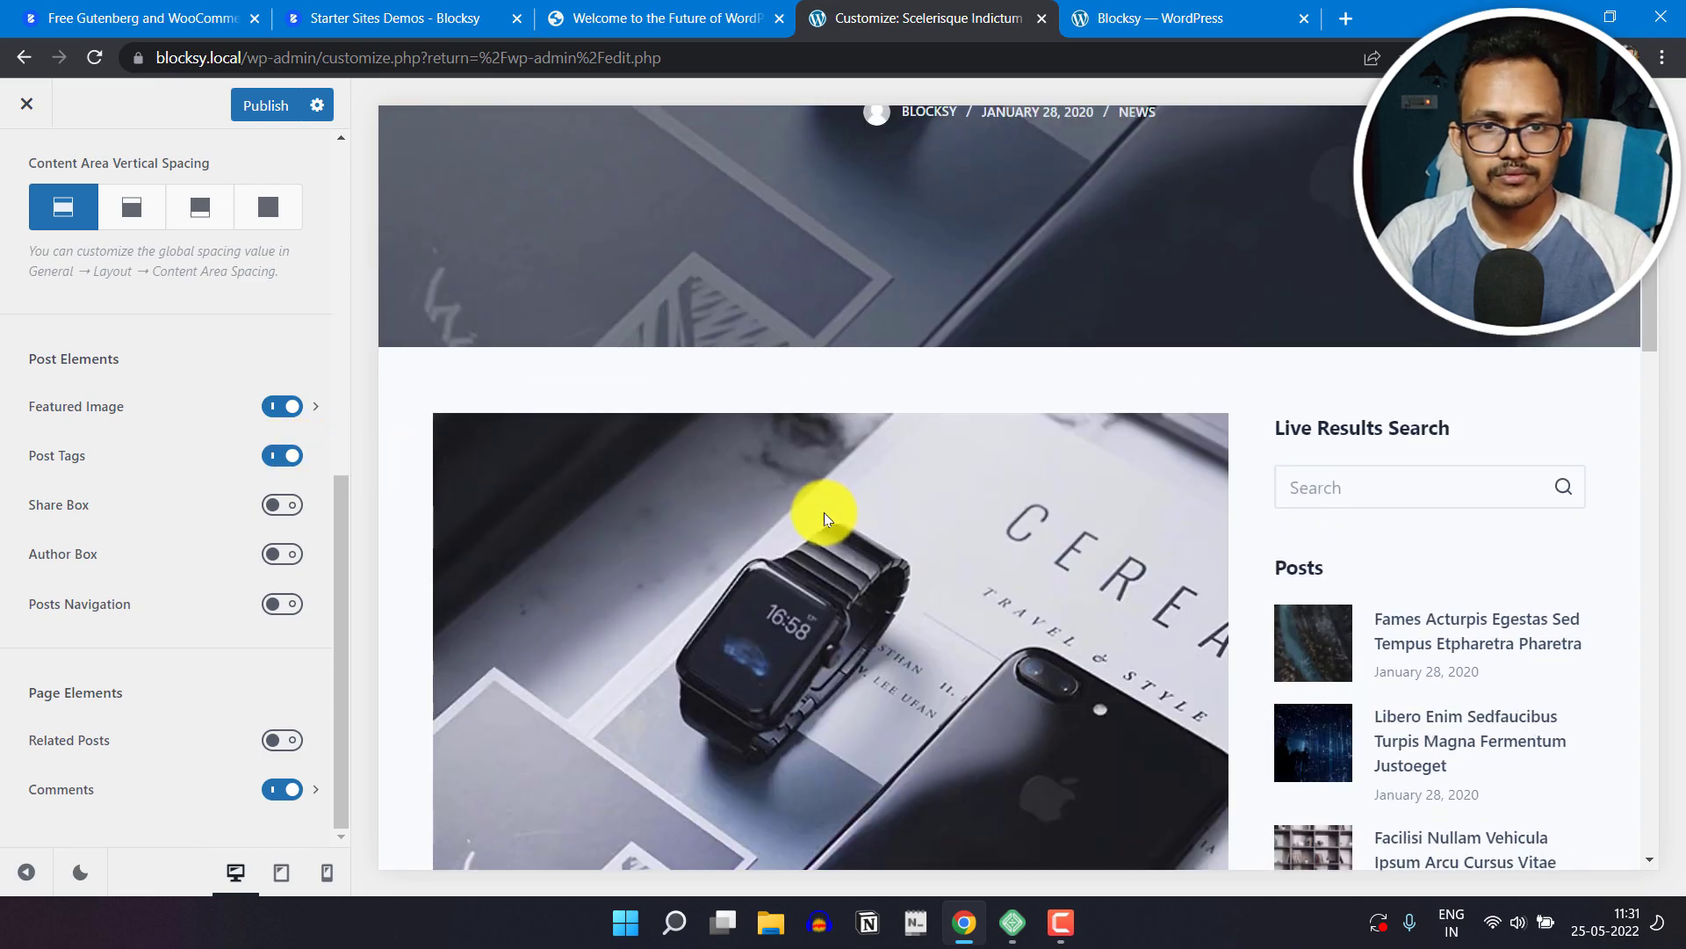
scroll(824, 513, down, 5)
scroll(824, 513, down, 20)
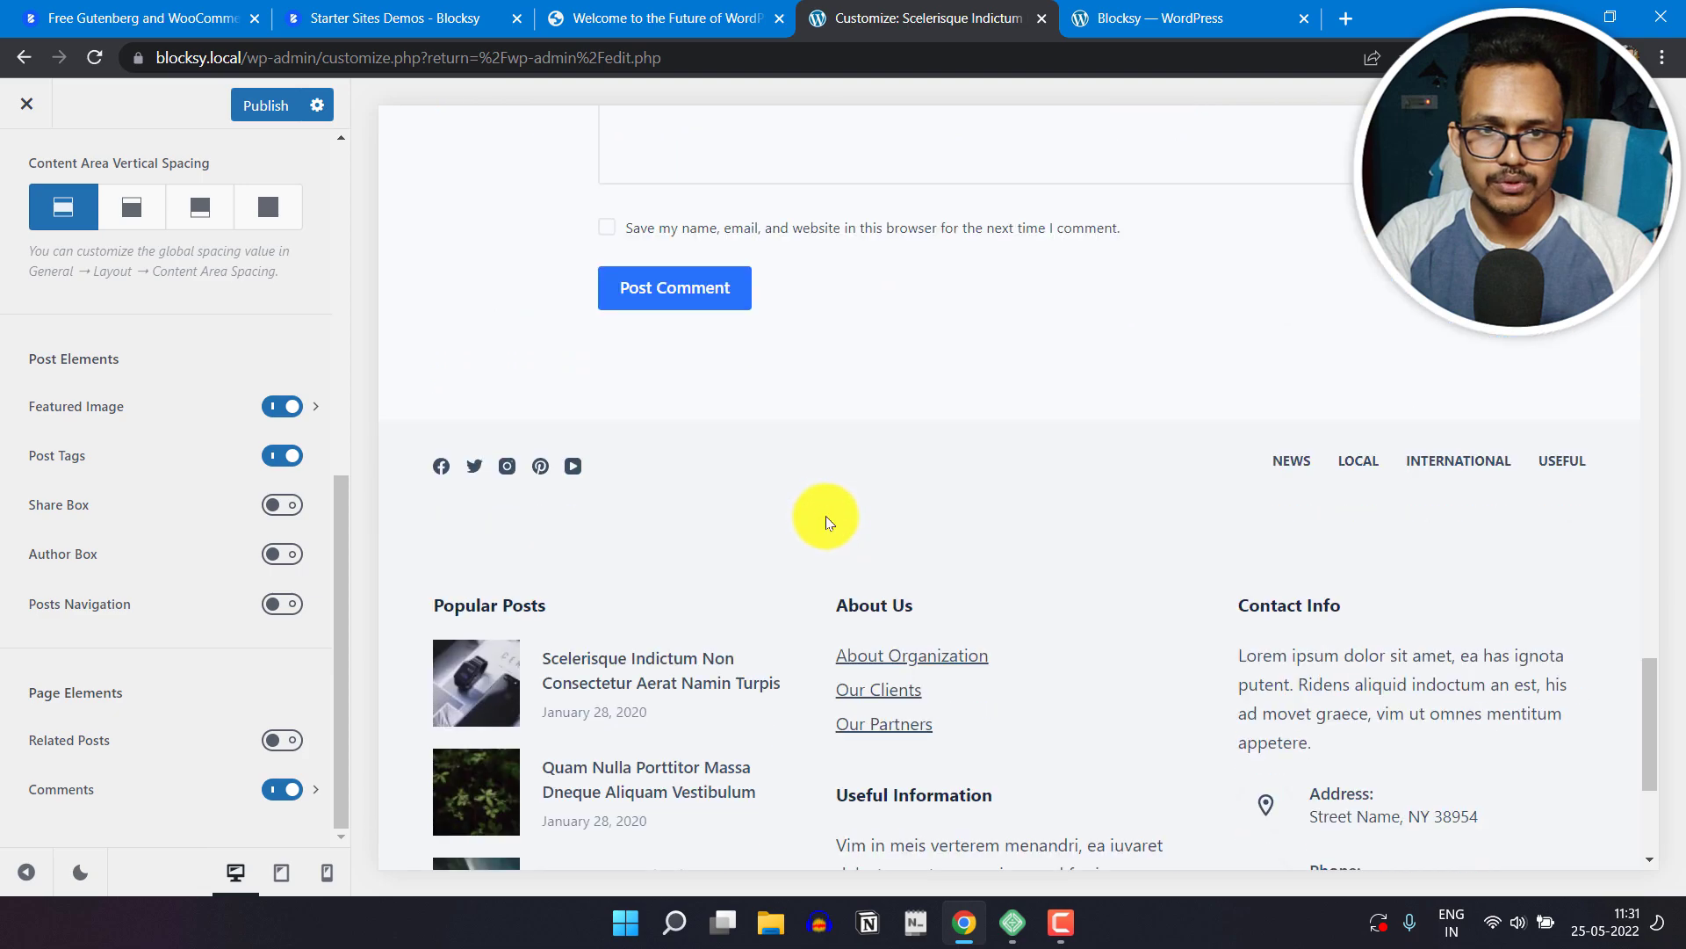
scroll(820, 510, up, 20)
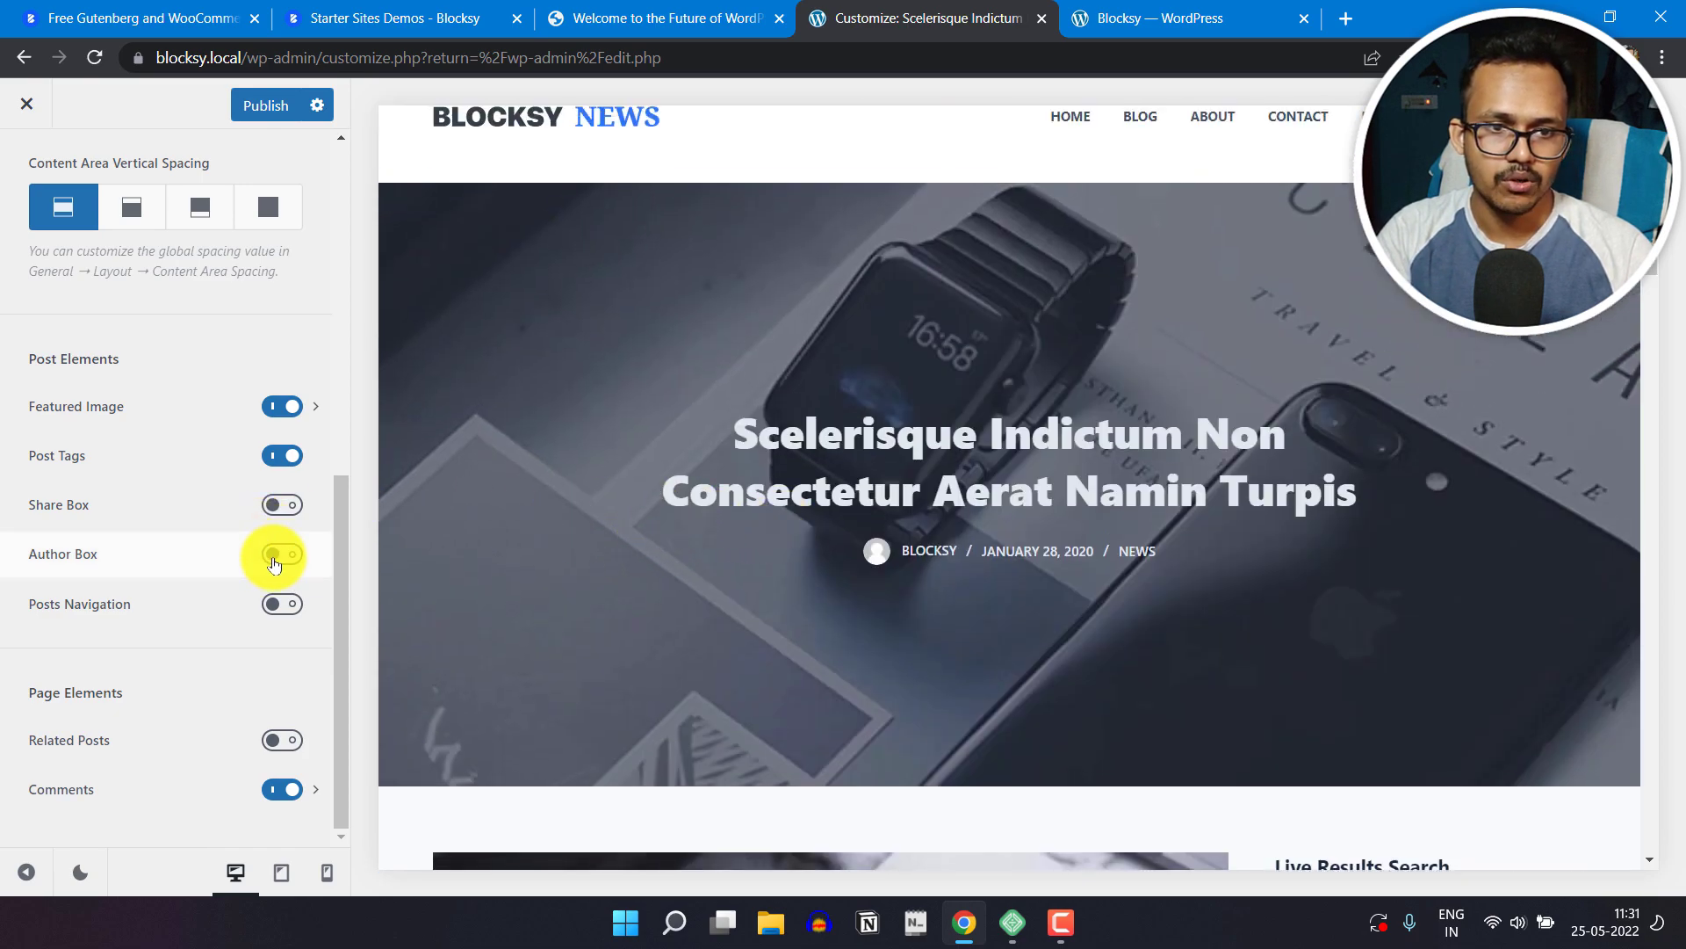
Step: Enable the Author Box and Posts Navigation elements and check both below the previewed post's text
click(273, 557)
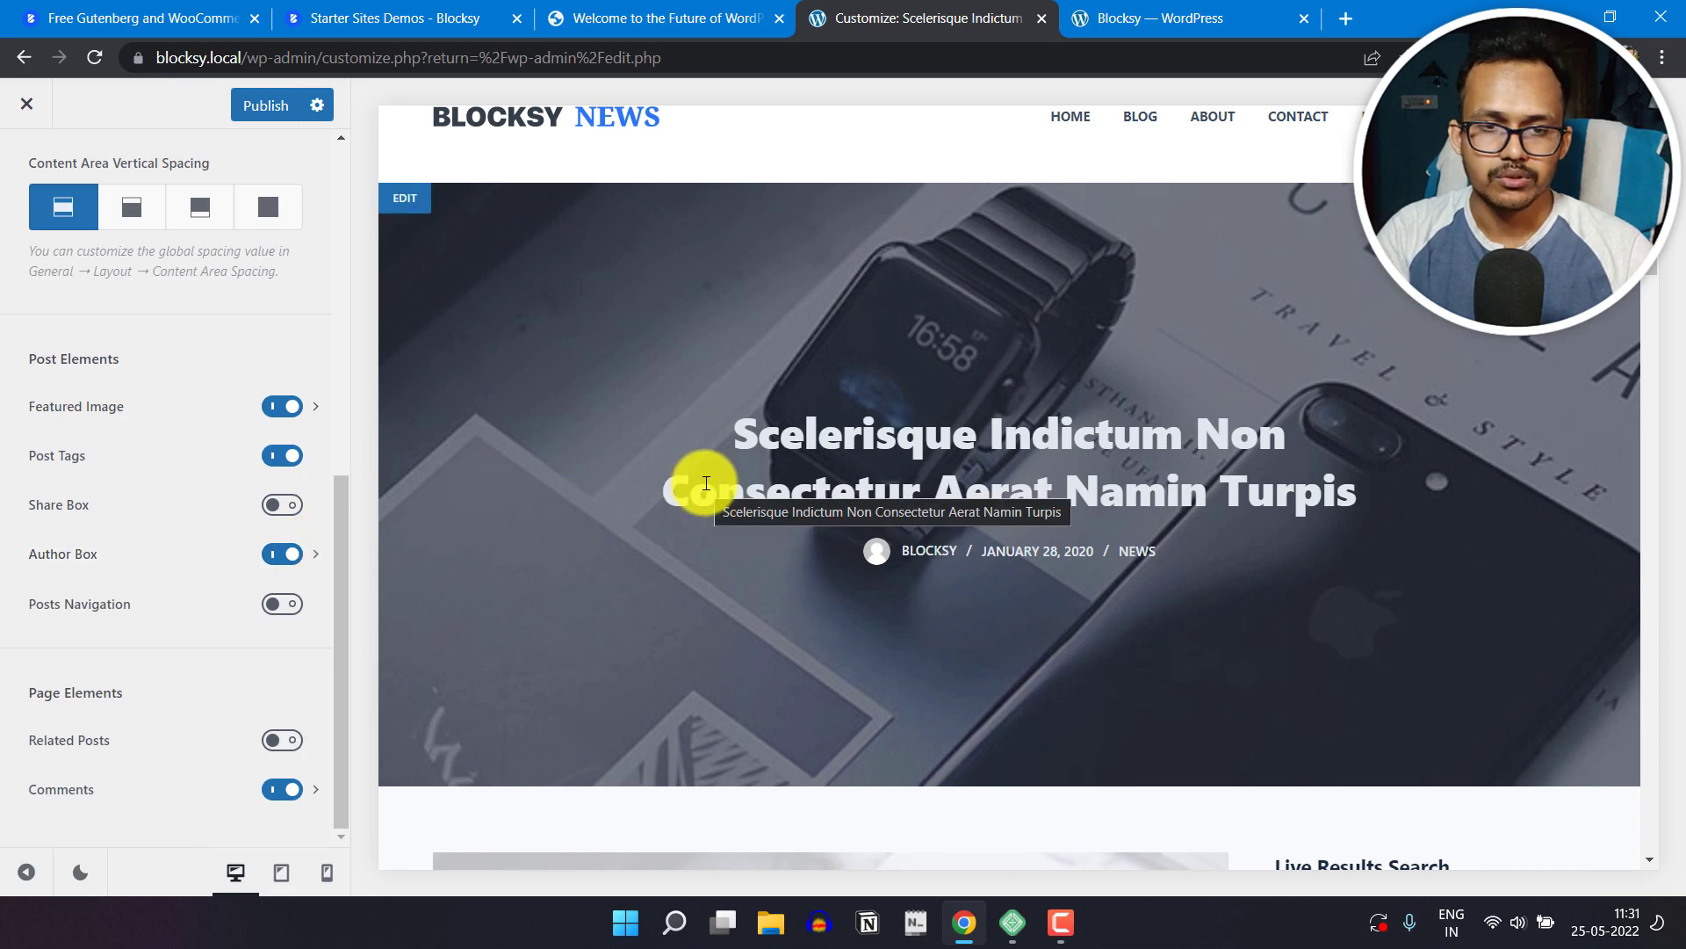
scroll(706, 492, down, 15)
scroll(702, 506, down, 10)
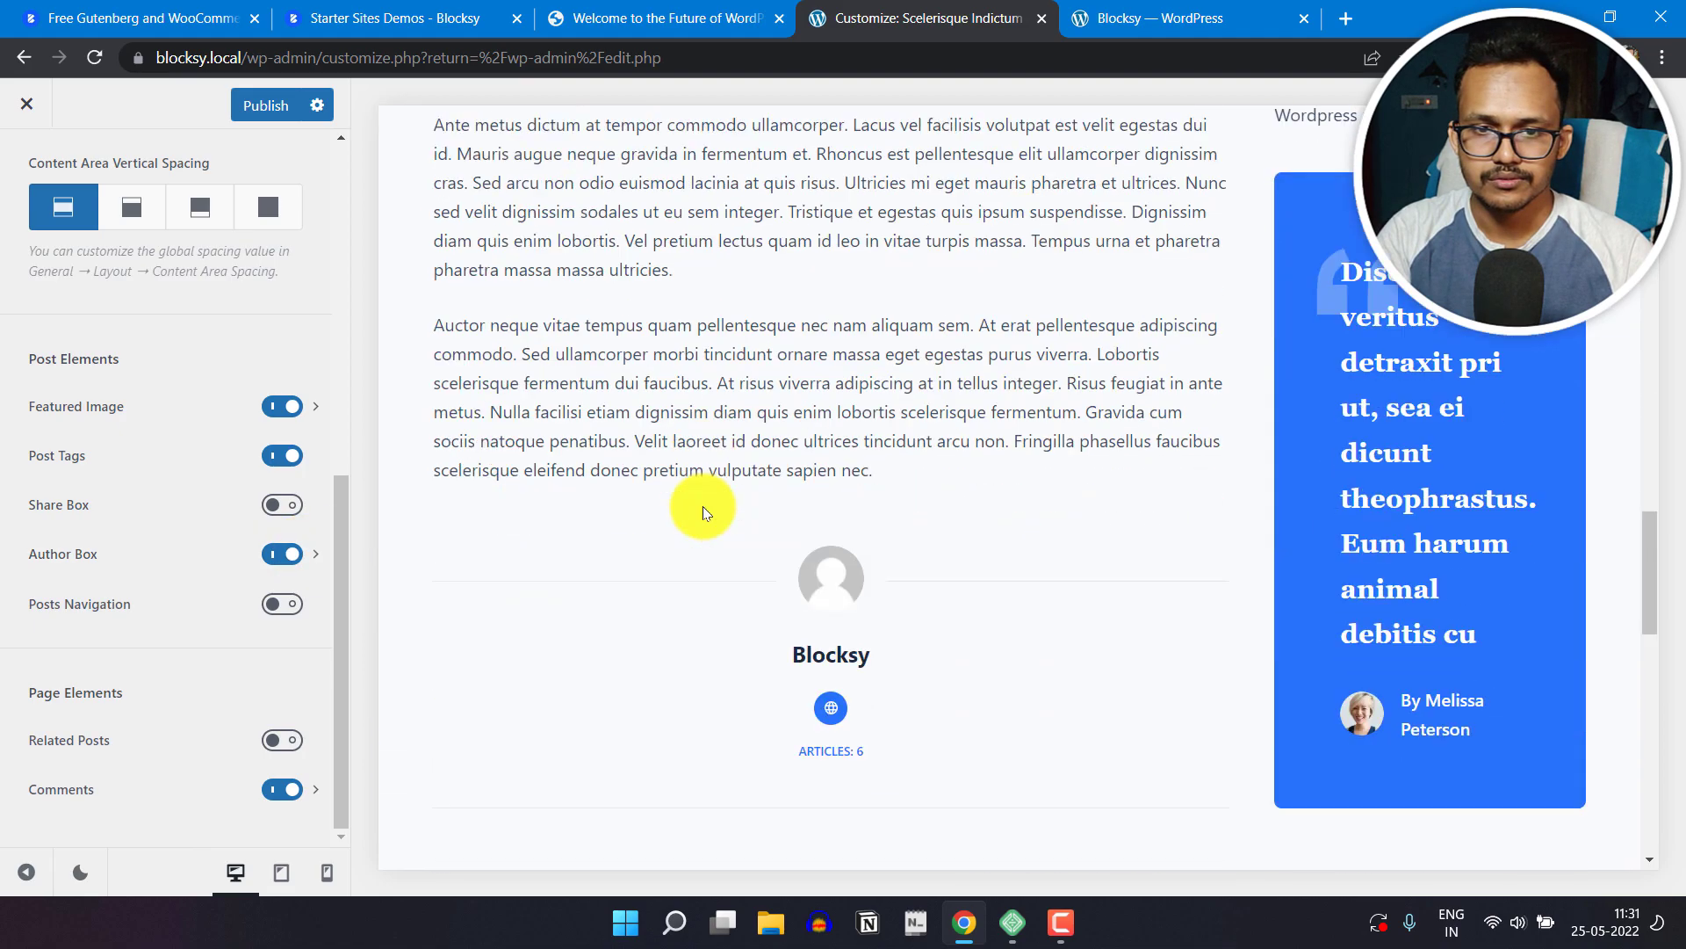
scroll(766, 455, up, 4)
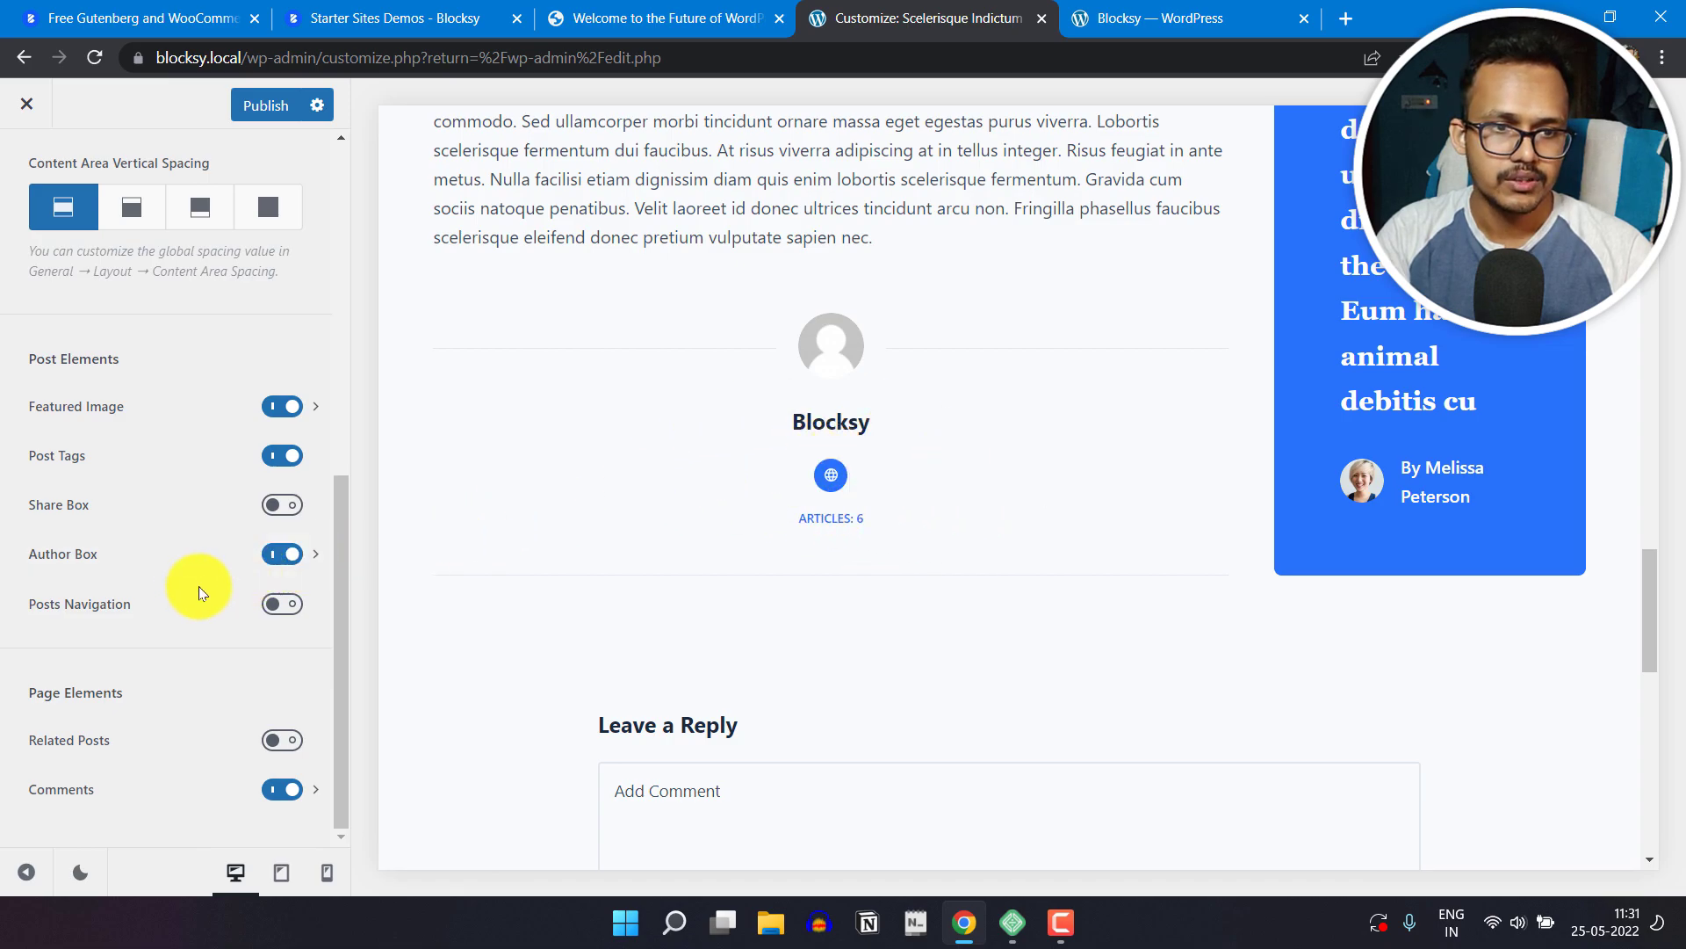
click(283, 606)
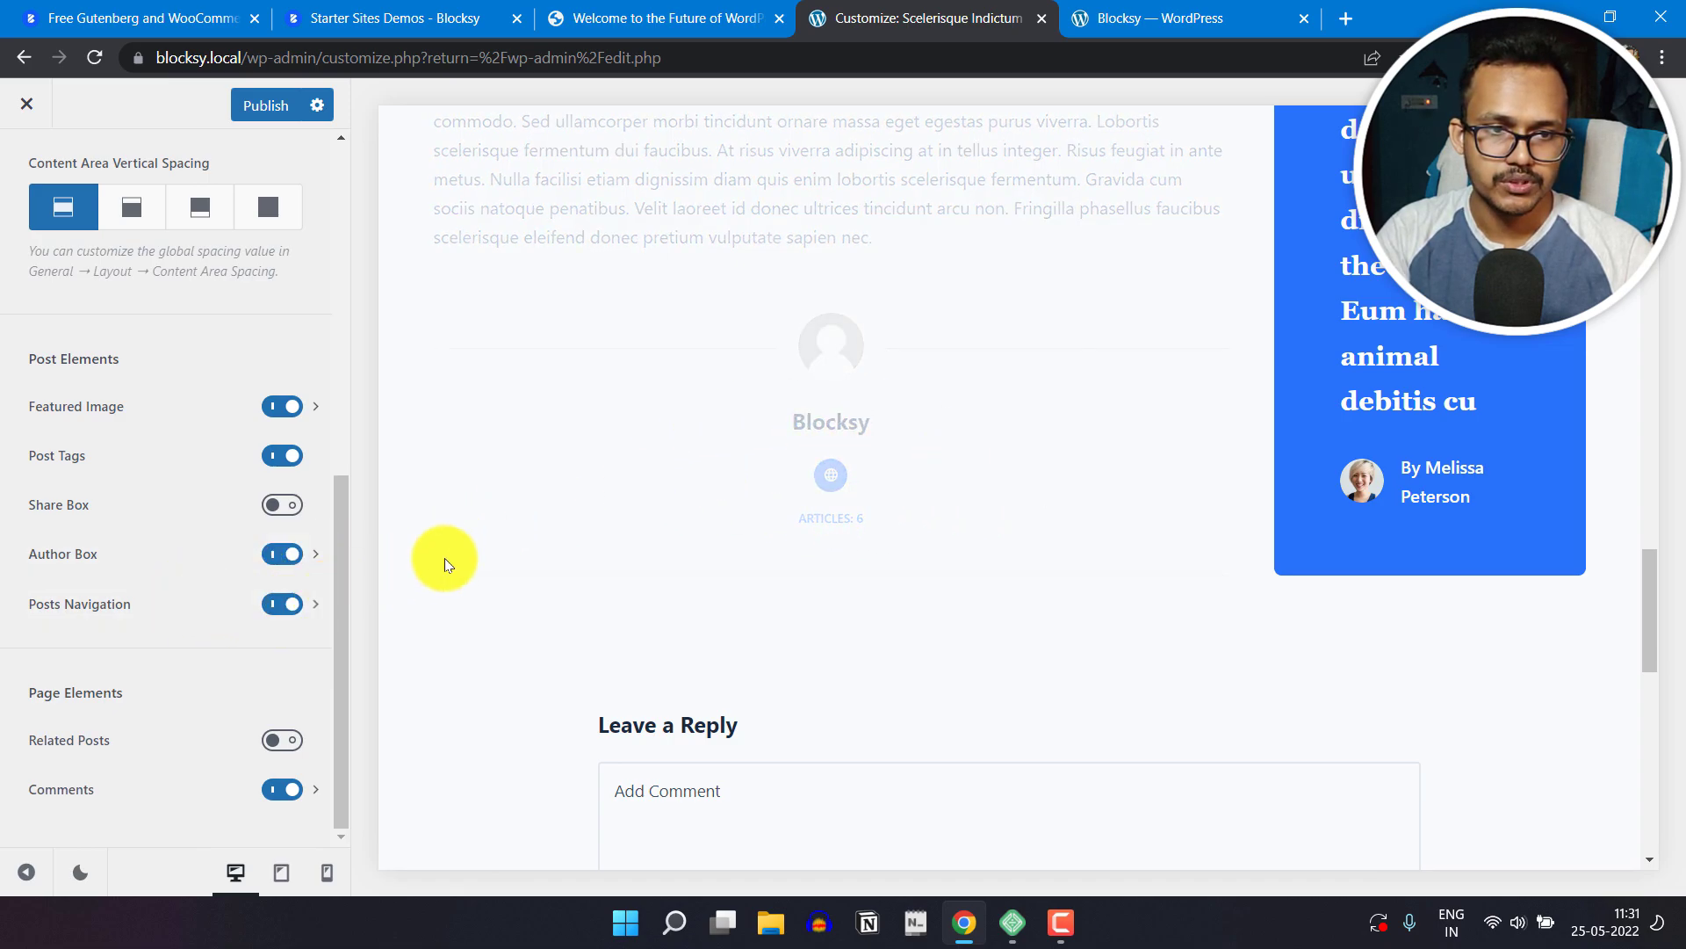
scroll(682, 510, down, 2)
scroll(683, 510, down, 1)
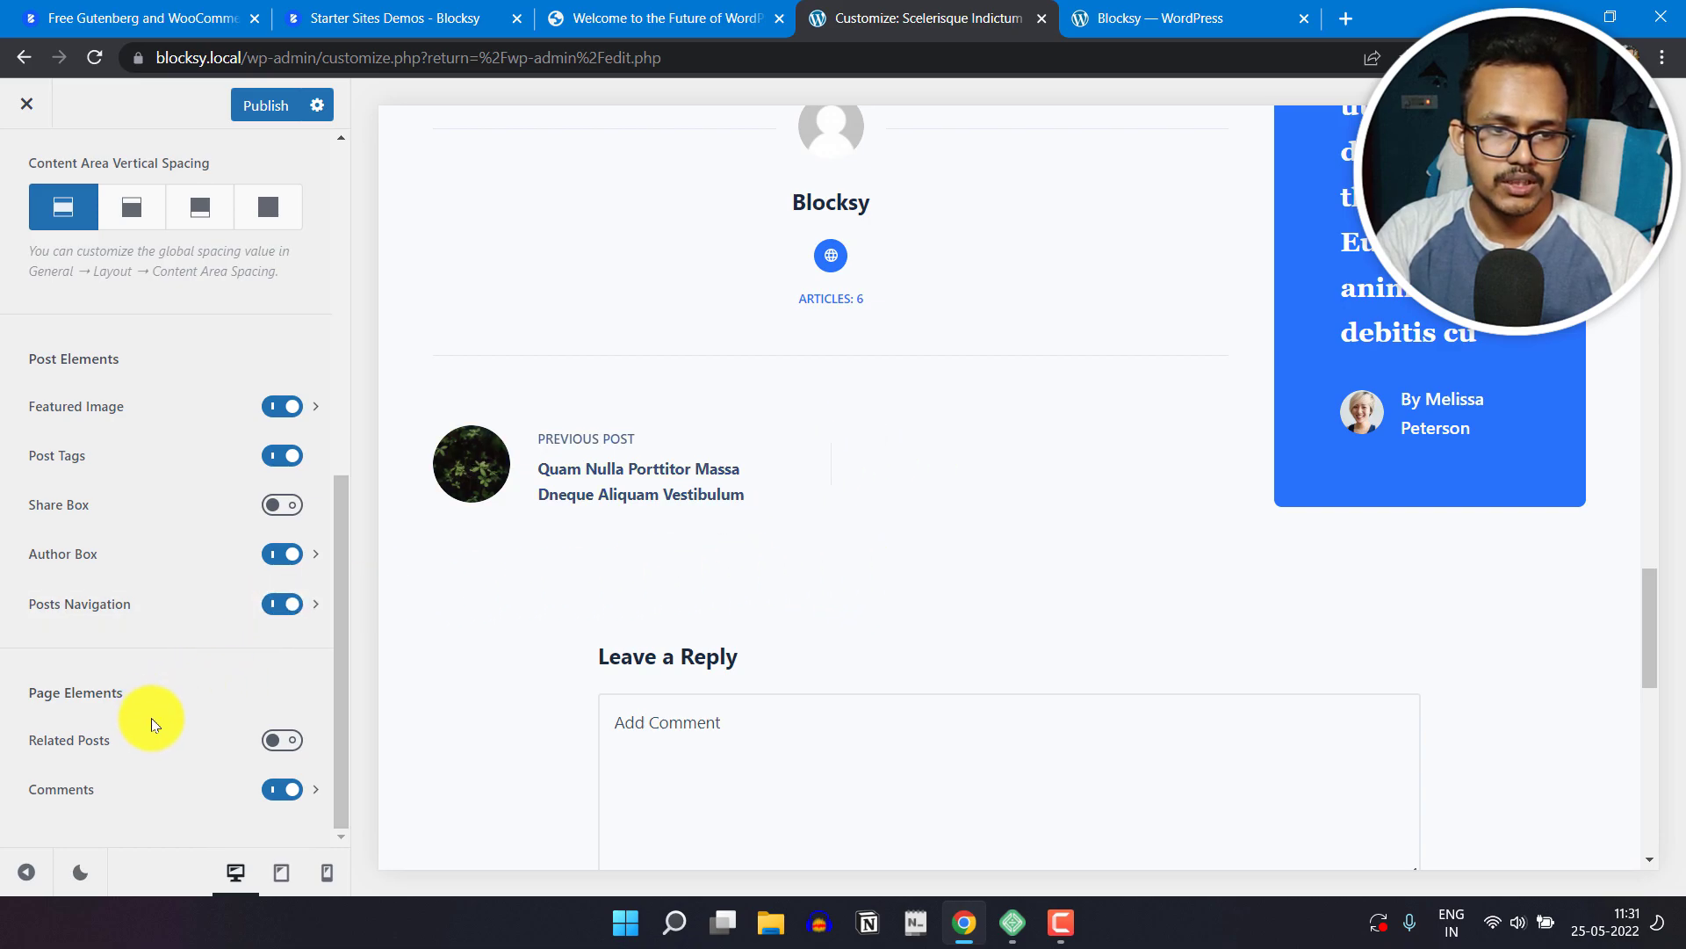
Step: Enable Related Posts under the page elements and check the end of the previewed post
click(279, 742)
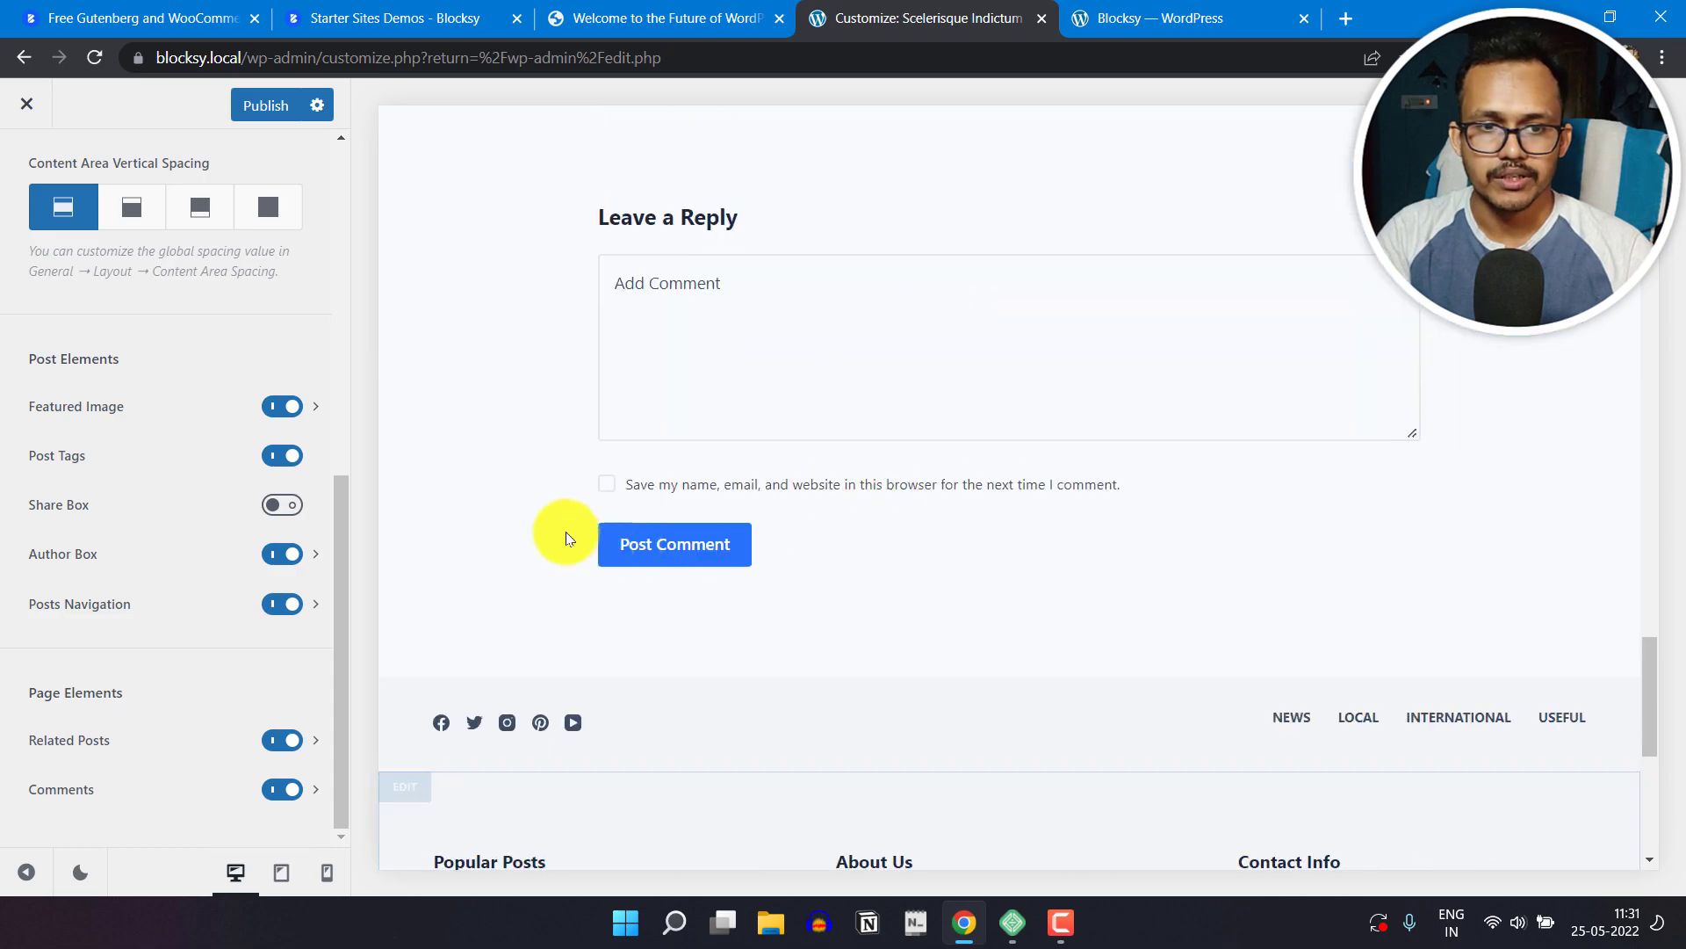
scroll(939, 551, up, 10)
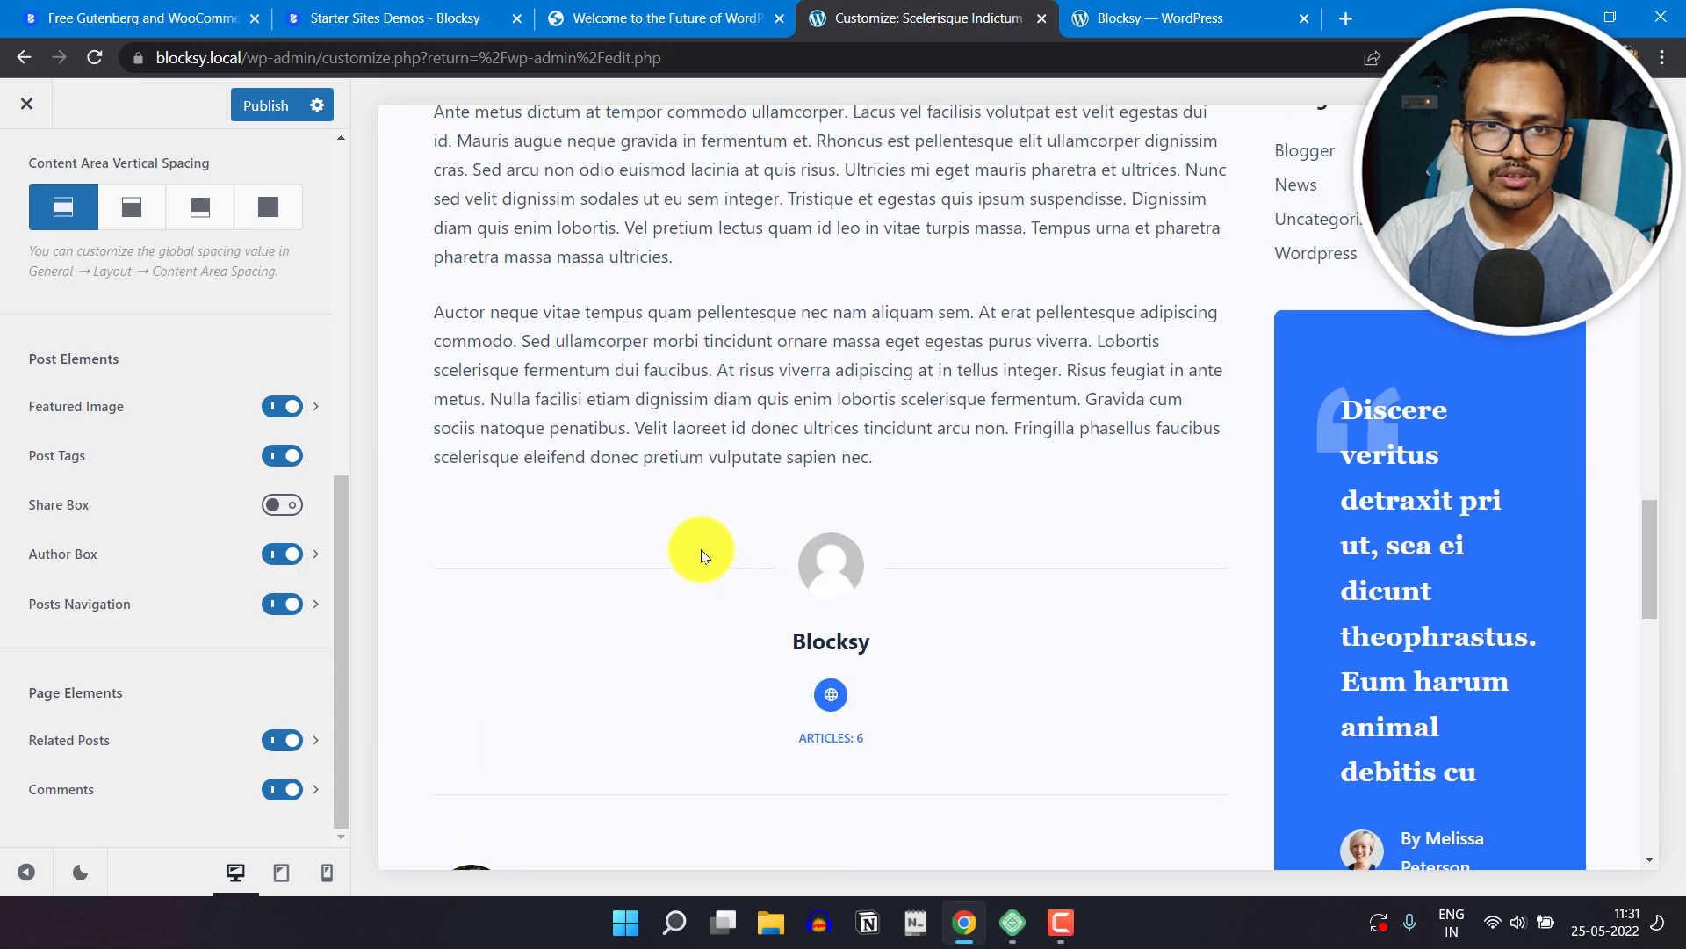
scroll(715, 610, down, 6)
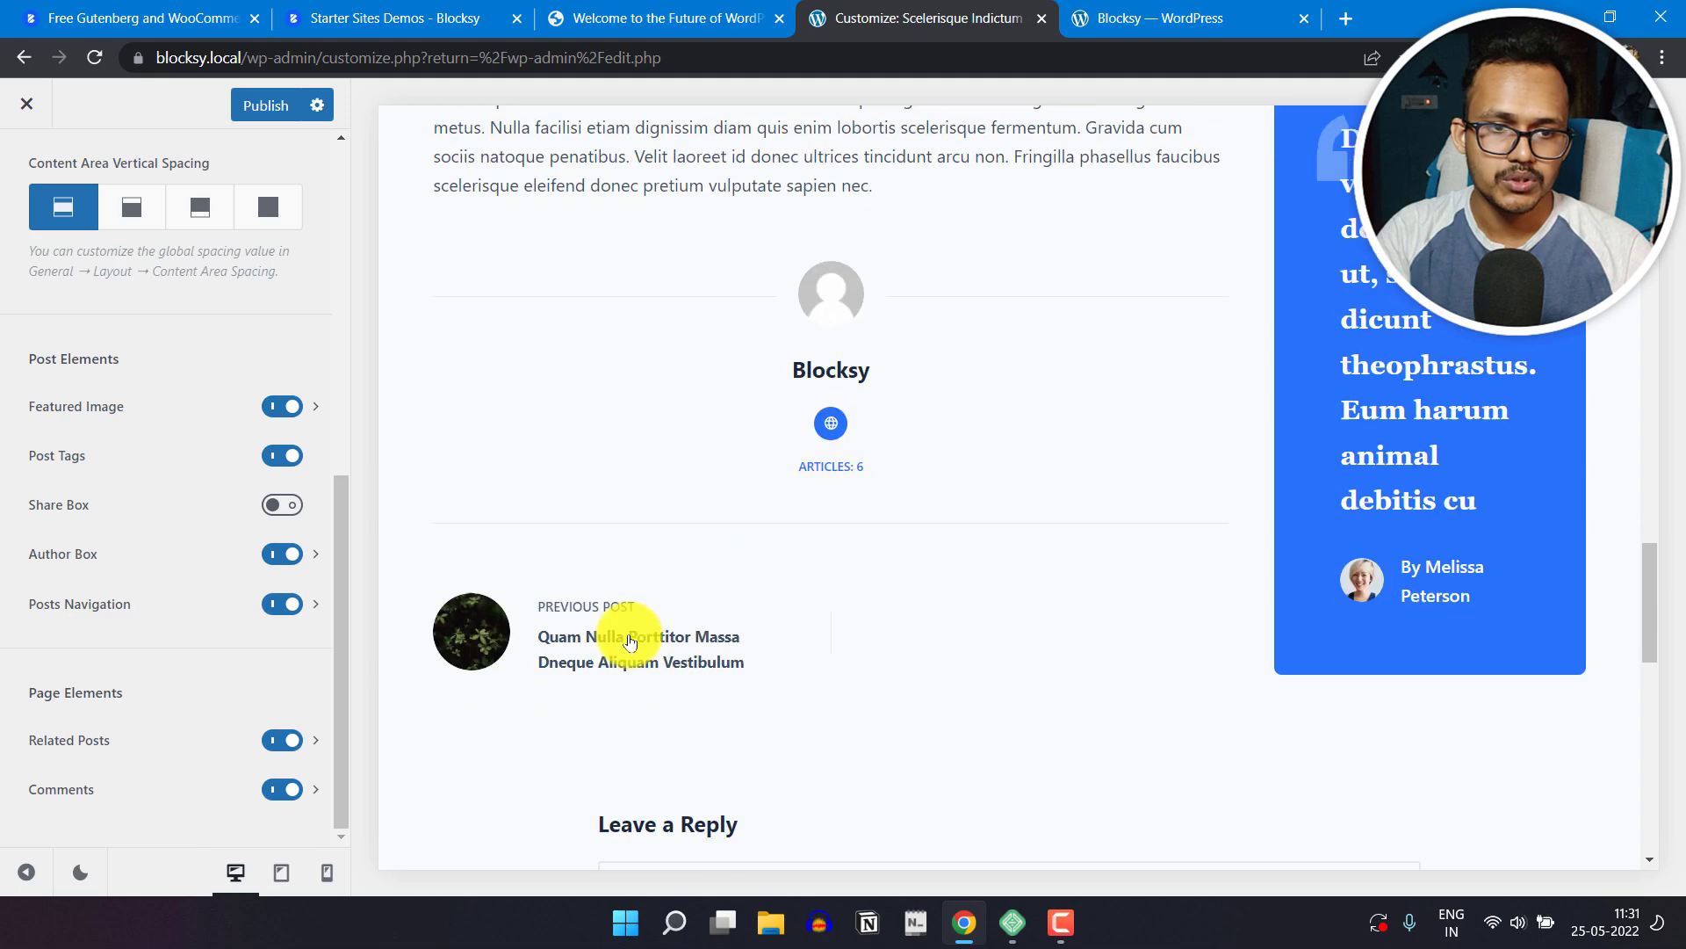
scroll(621, 697, down, 4)
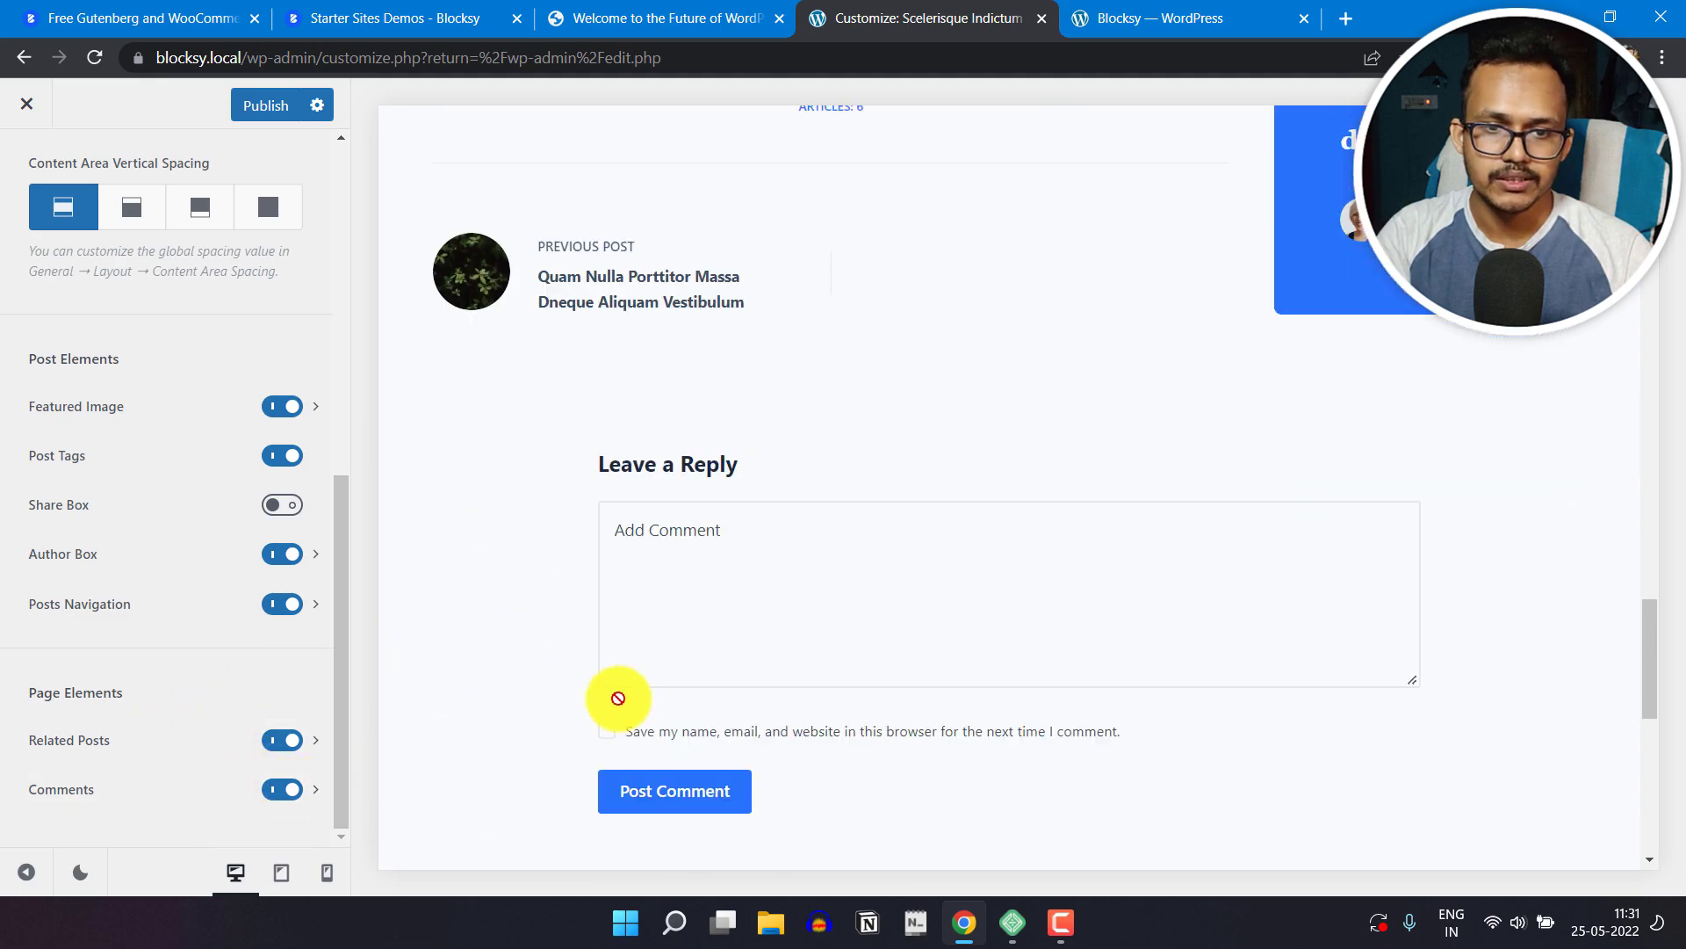
Step: Turn Comments off to see the post preview without the reply form, and turn them back on
click(283, 790)
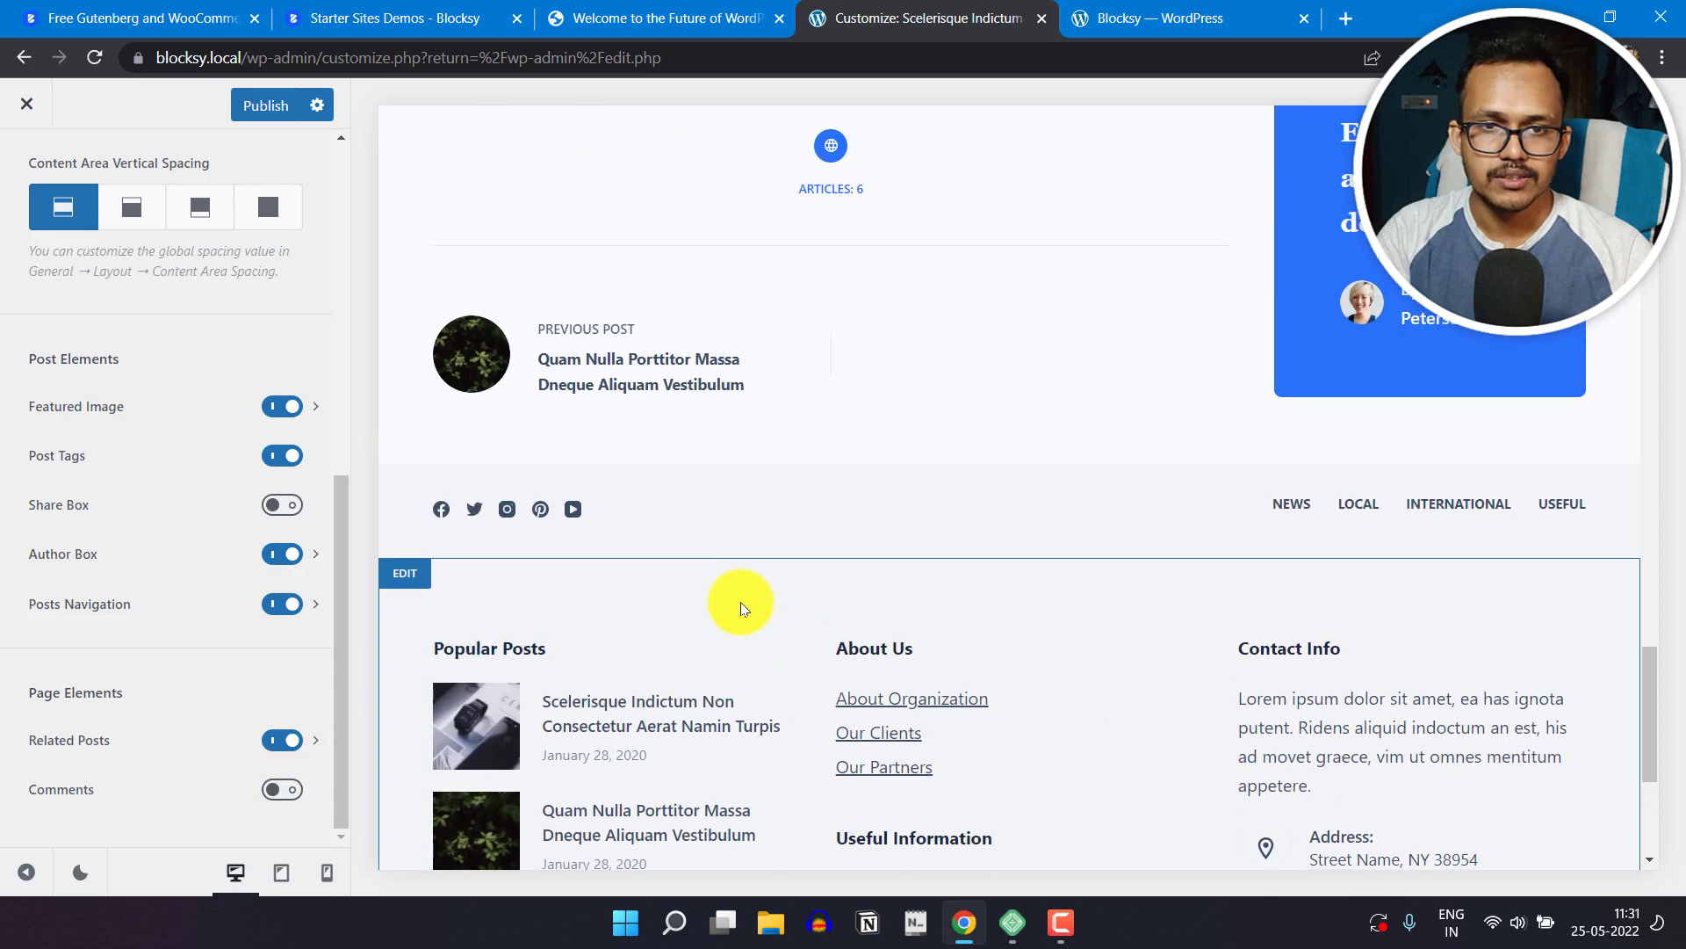
scroll(740, 602, up, 3)
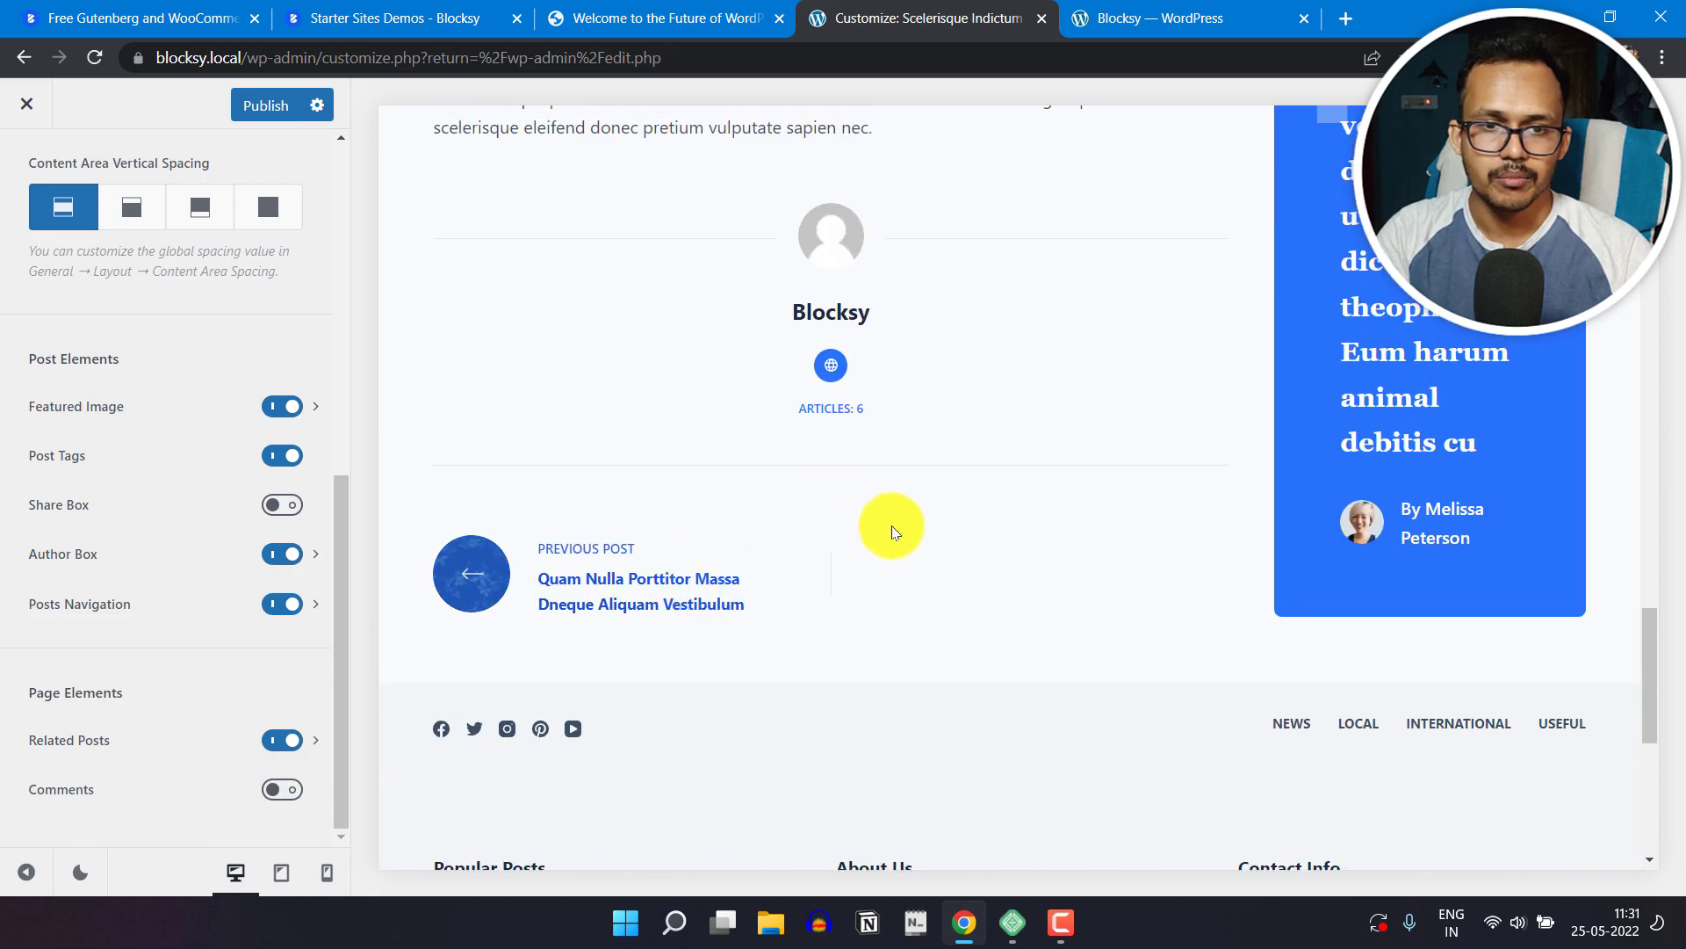
click(282, 791)
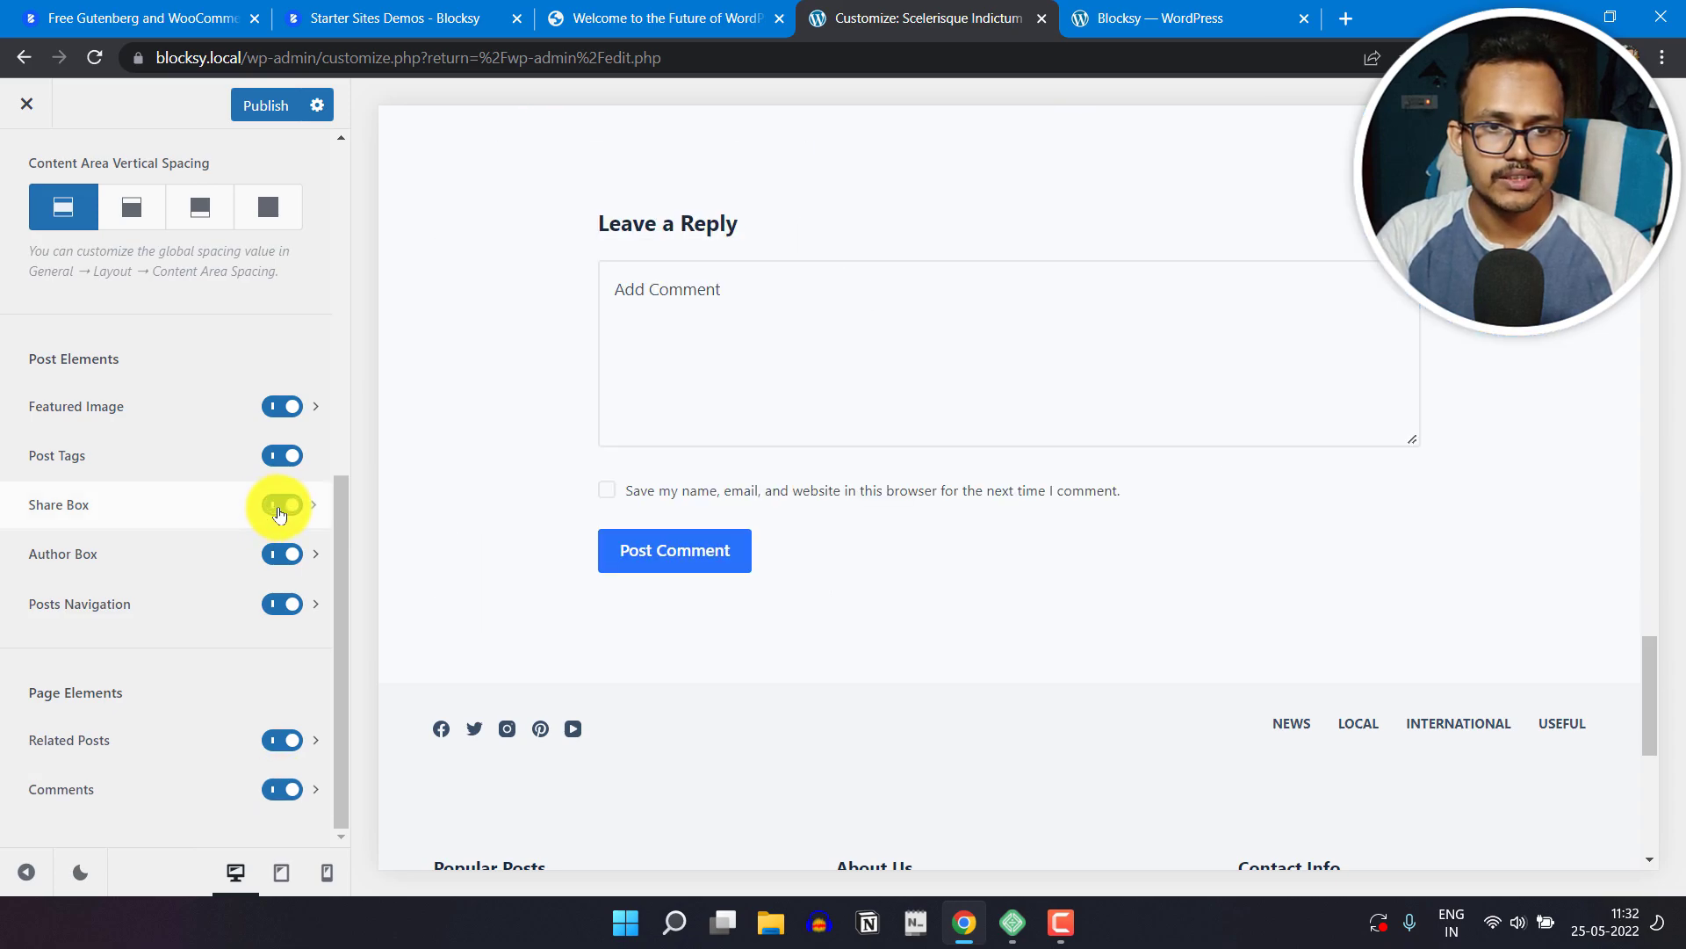
Step: Enable the Share Box element and view the share icons under the previewed post's text
click(279, 508)
scroll(516, 488, up, 3)
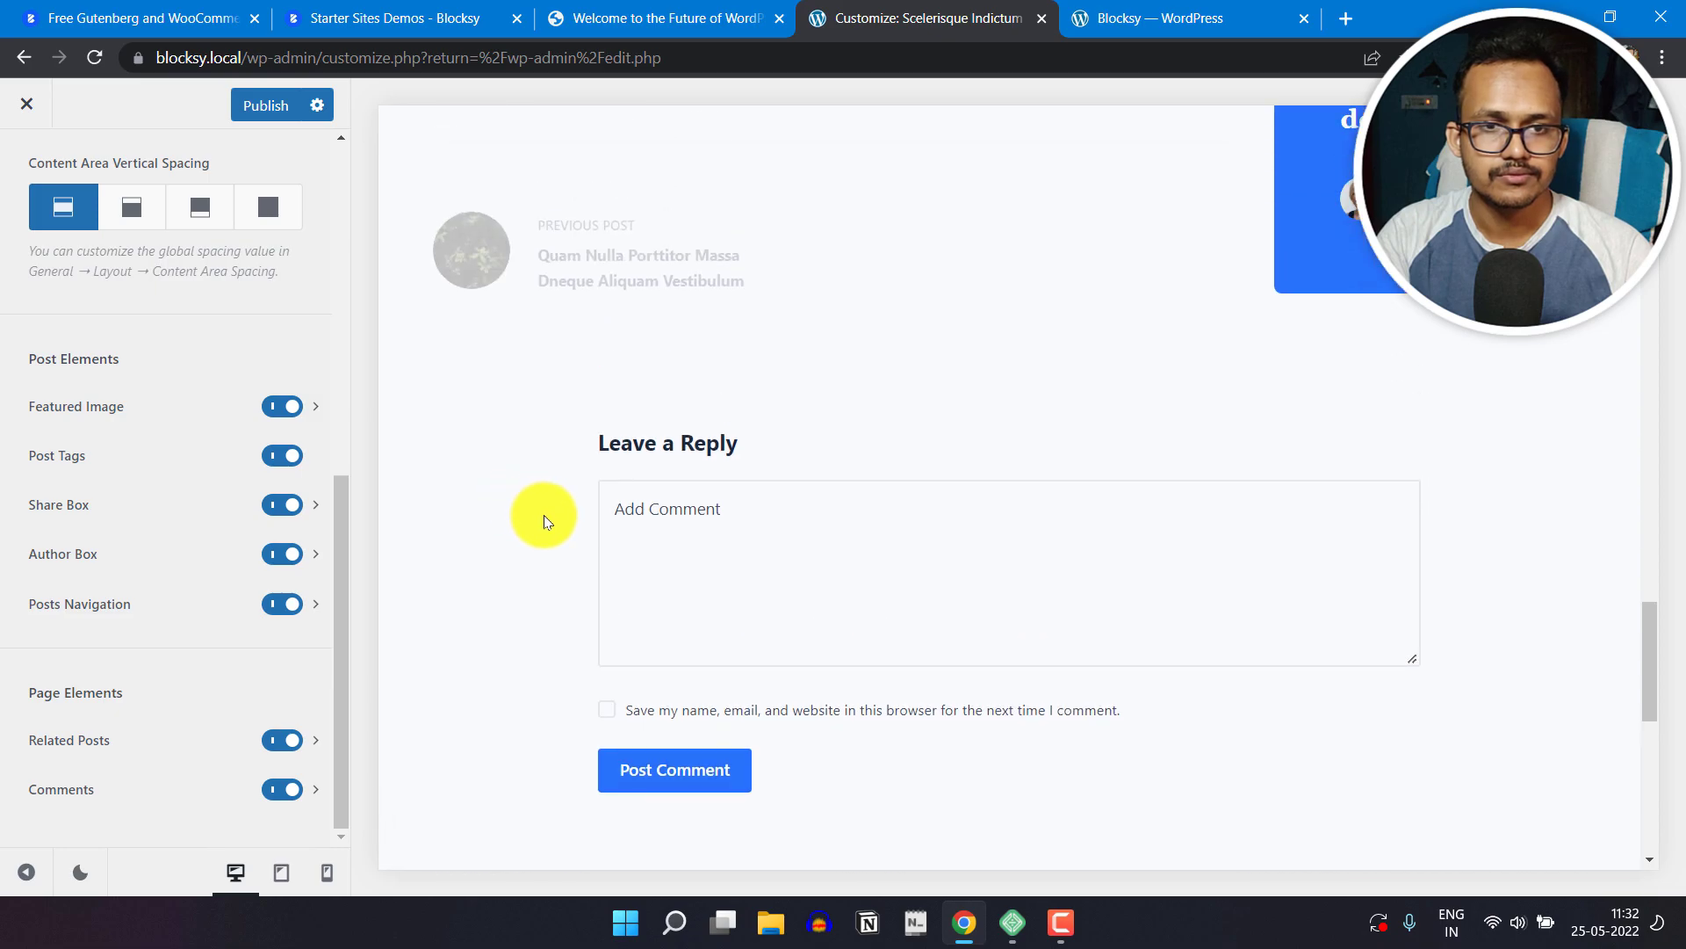
scroll(545, 515, up, 6)
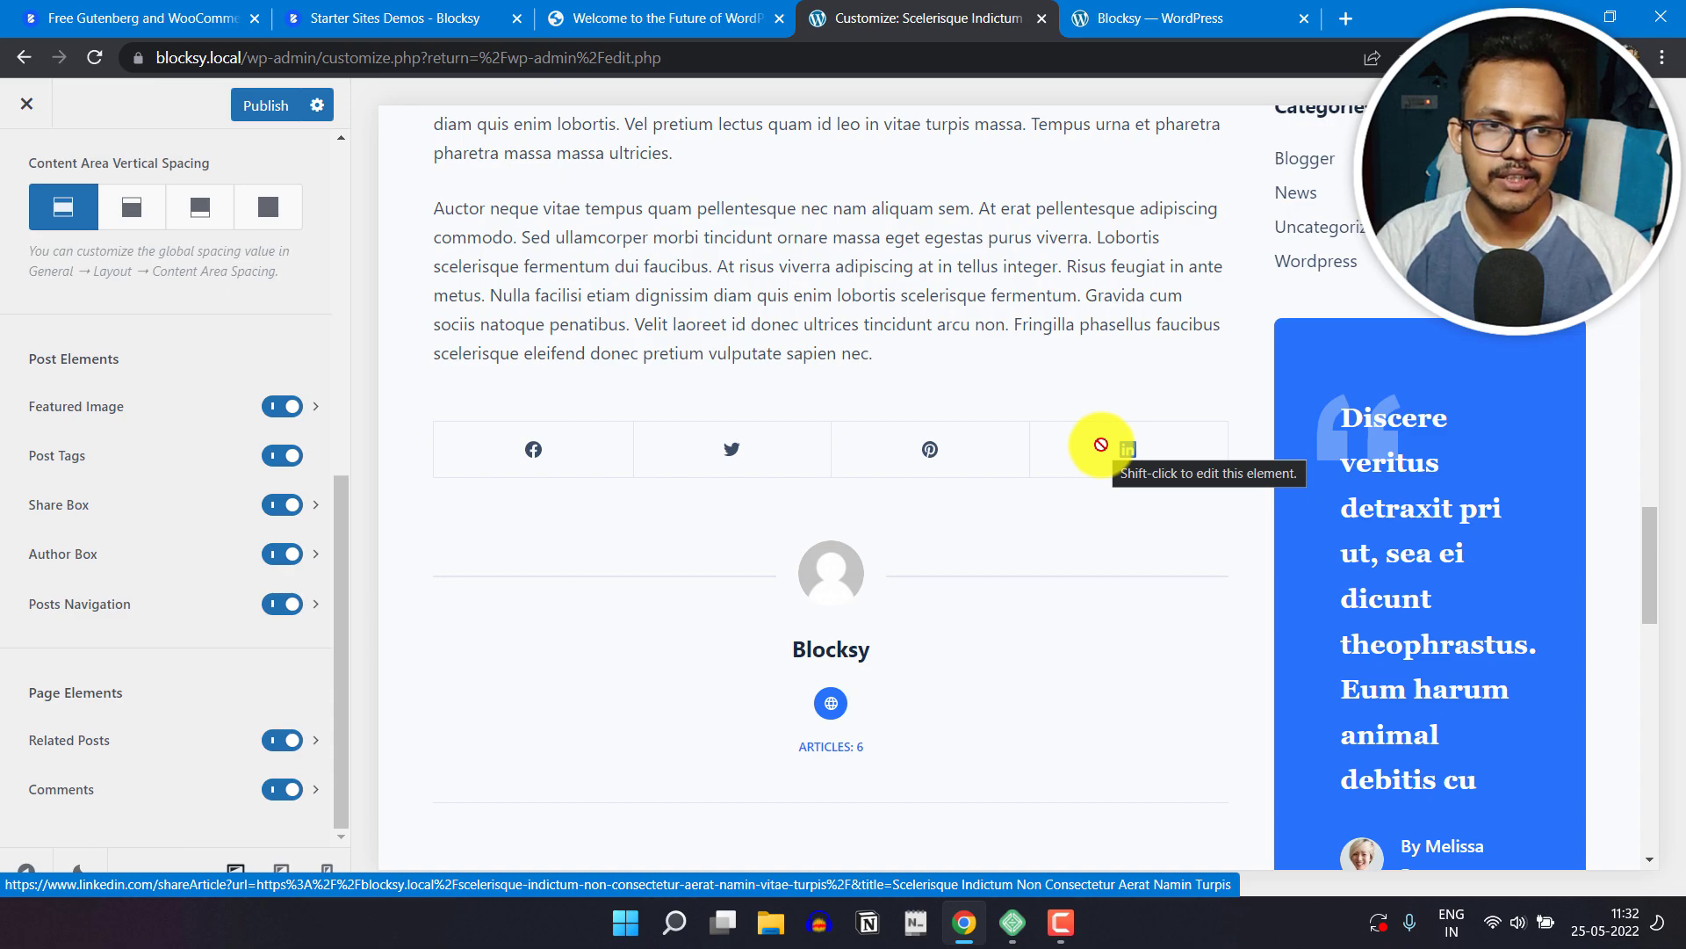
Step: Add WhatsApp to the Share Box networks and return to the Single Post options
click(318, 509)
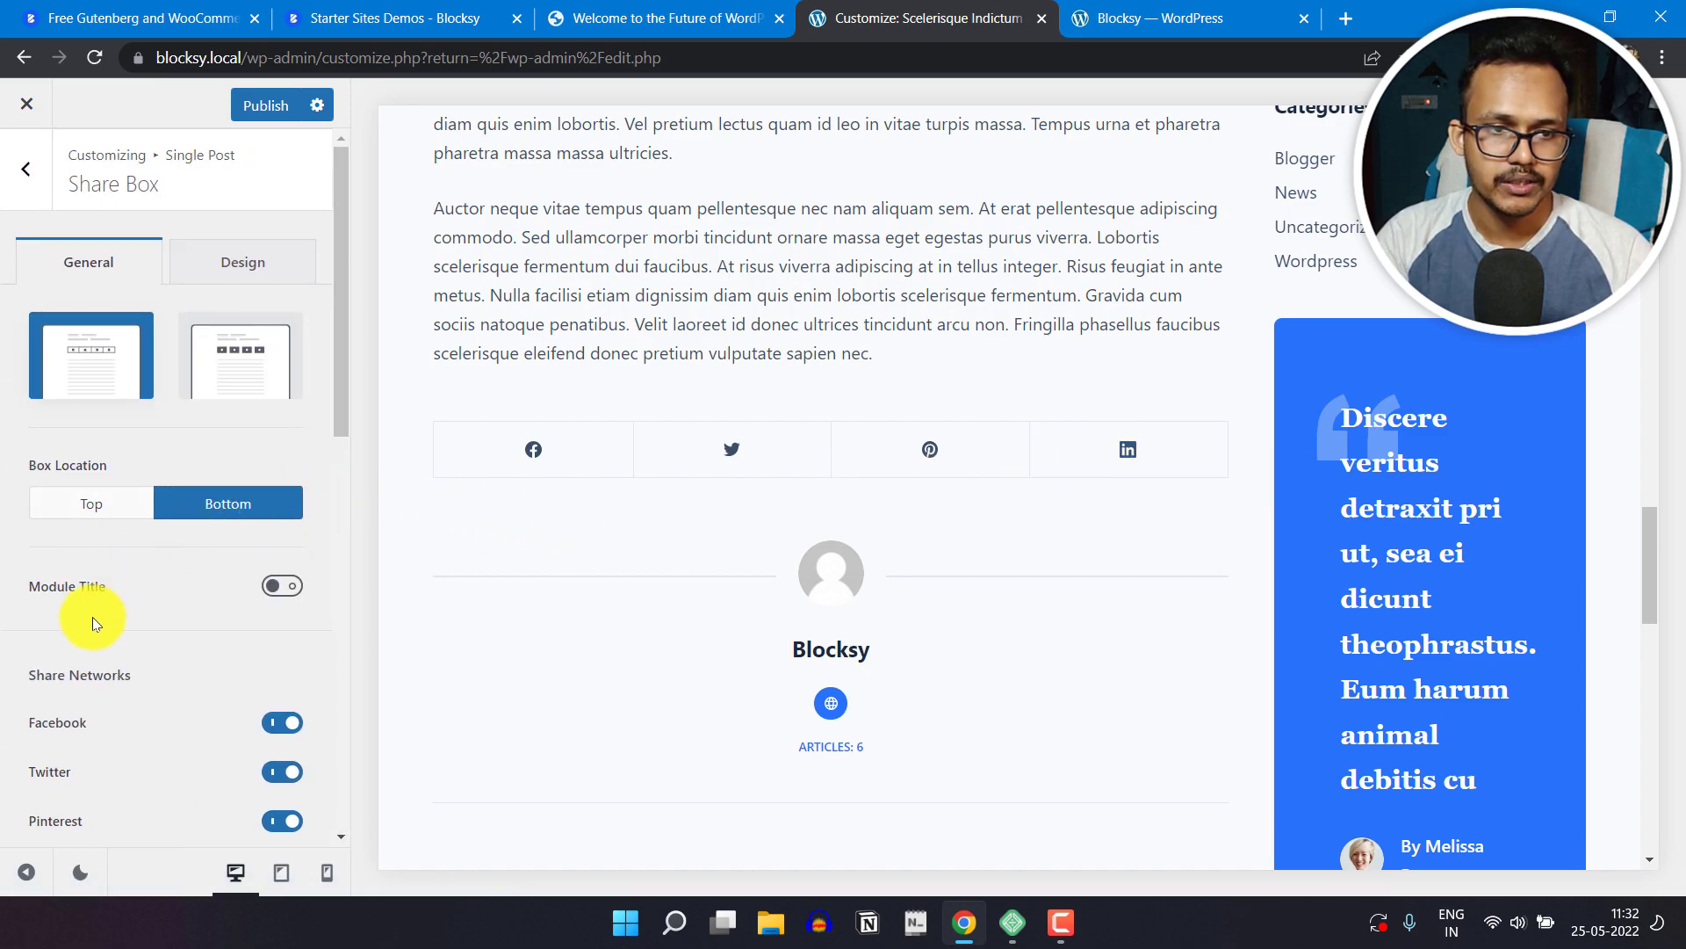
scroll(125, 620, down, 4)
scroll(131, 583, down, 2)
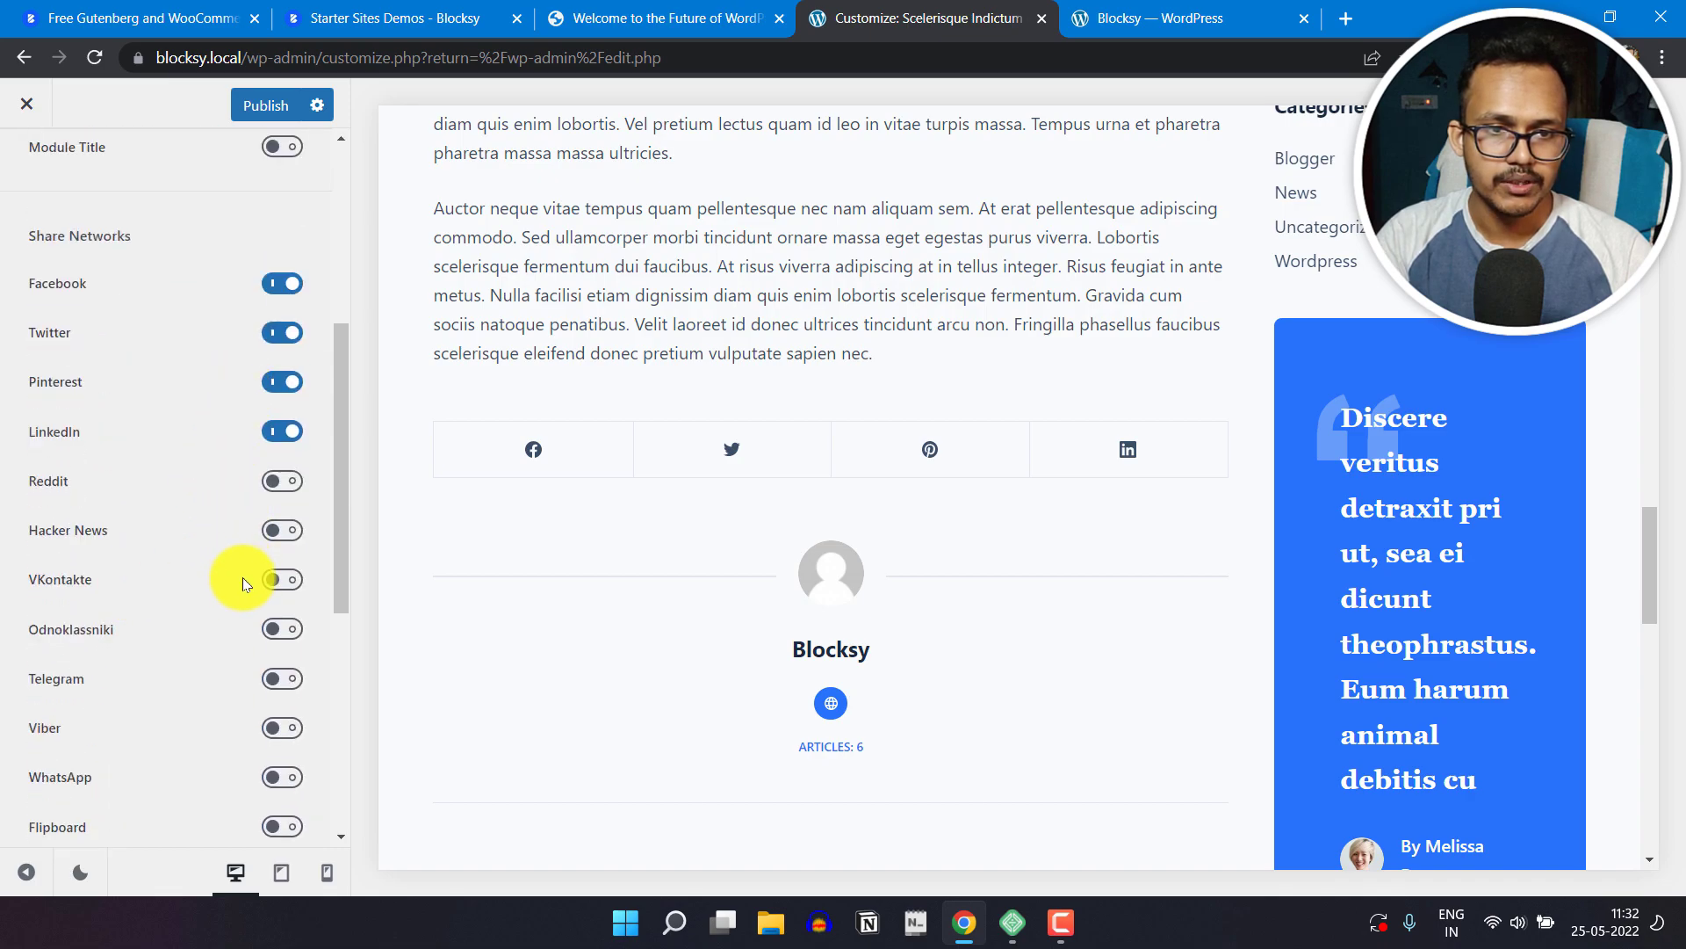
scroll(140, 740, down, 4)
scroll(163, 580, up, 1)
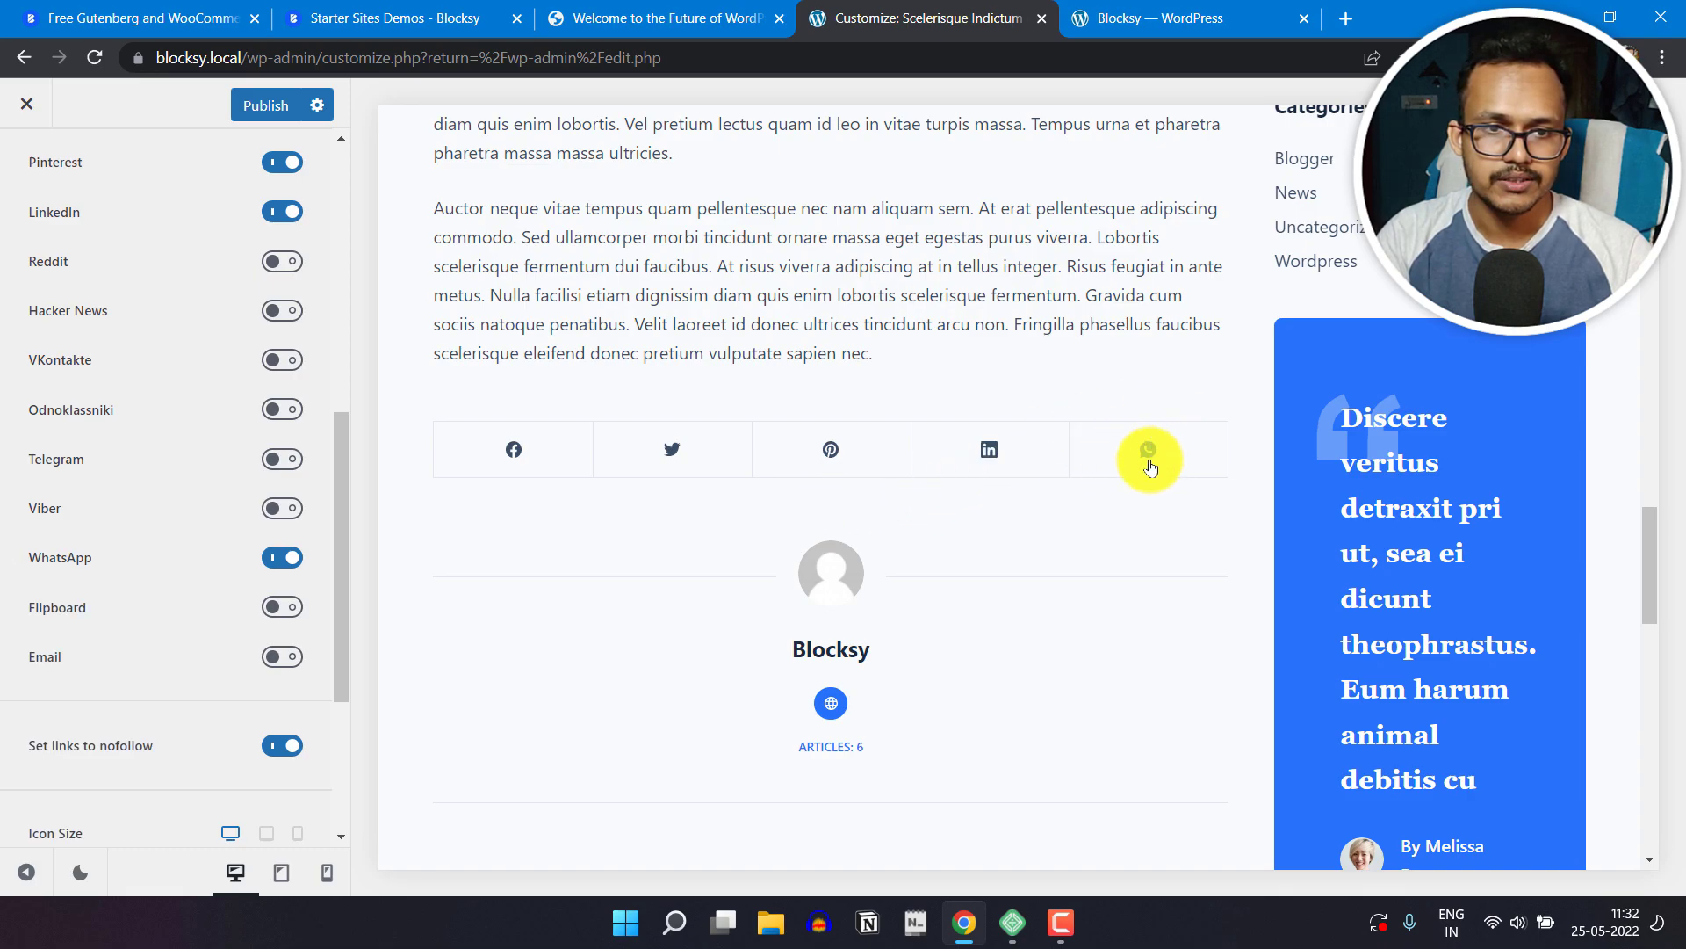
scroll(91, 539, up, 8)
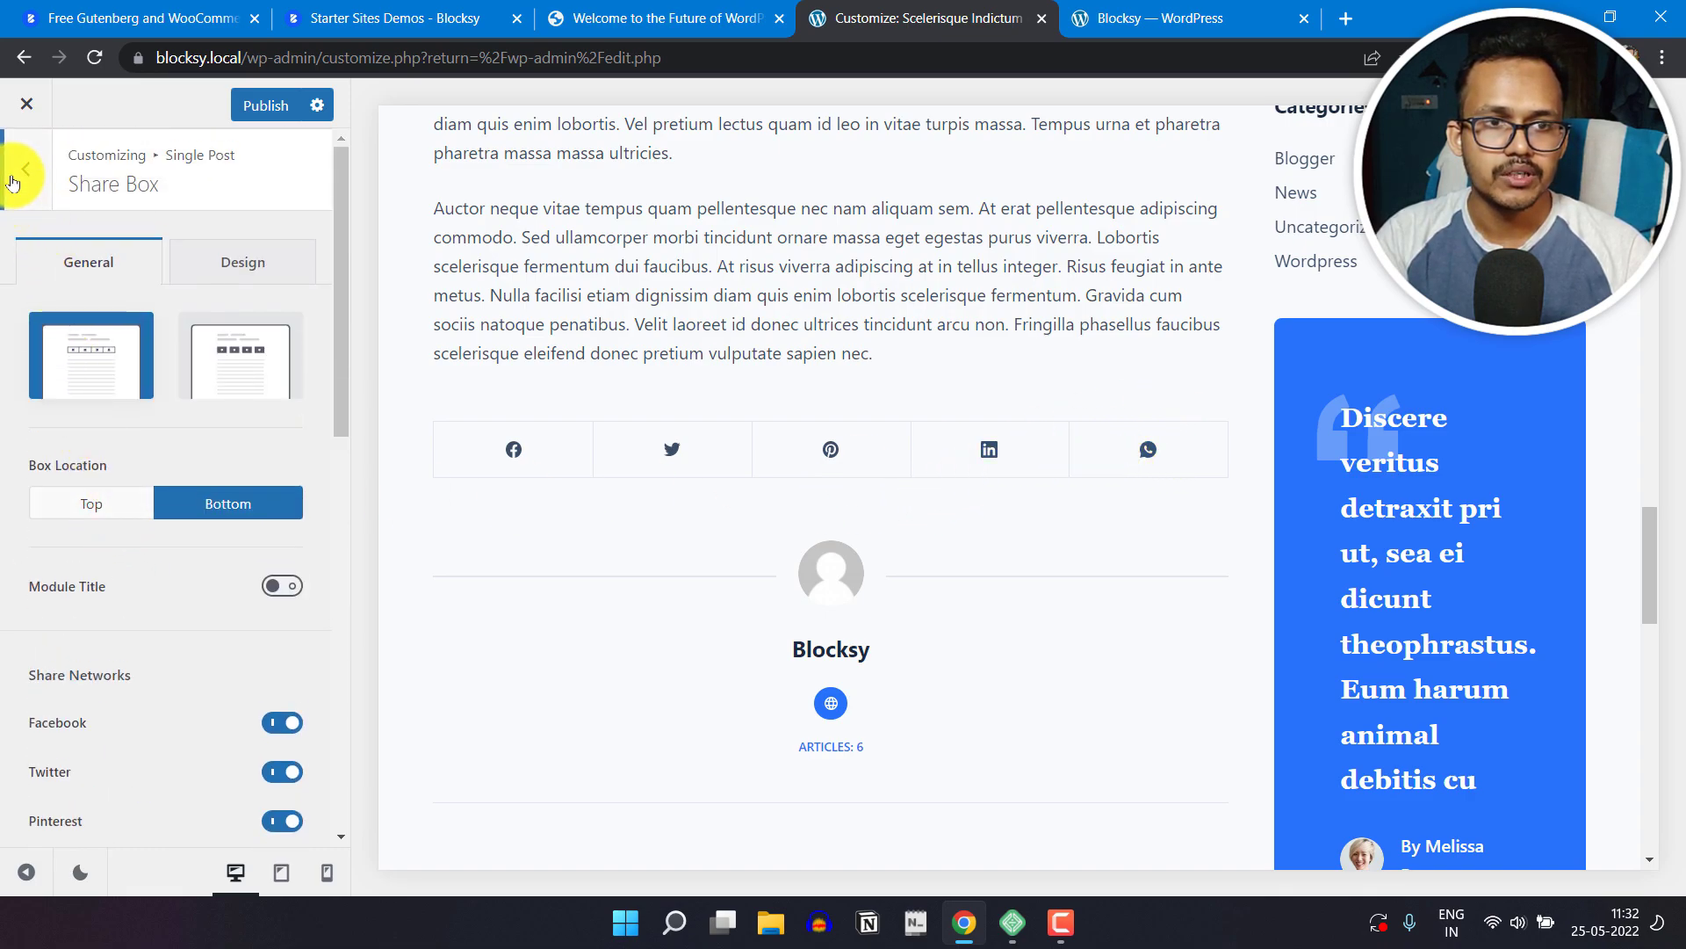
click(13, 182)
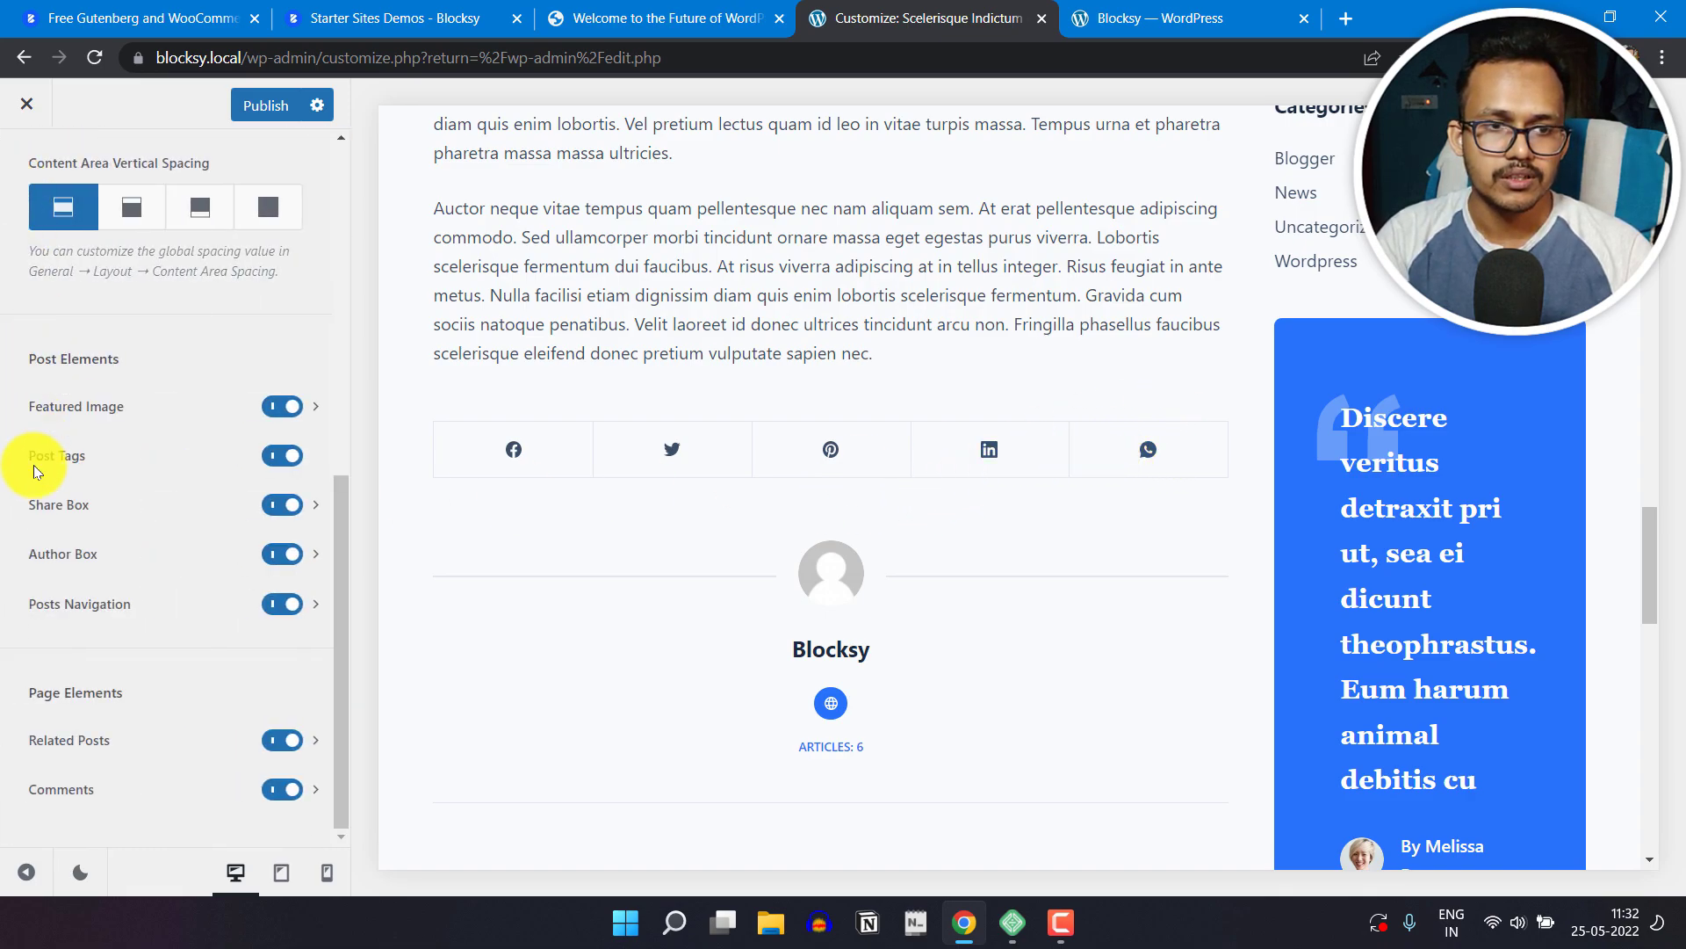
Step: Review the Author Box options, including its social icons, and publish the single post changes
click(318, 556)
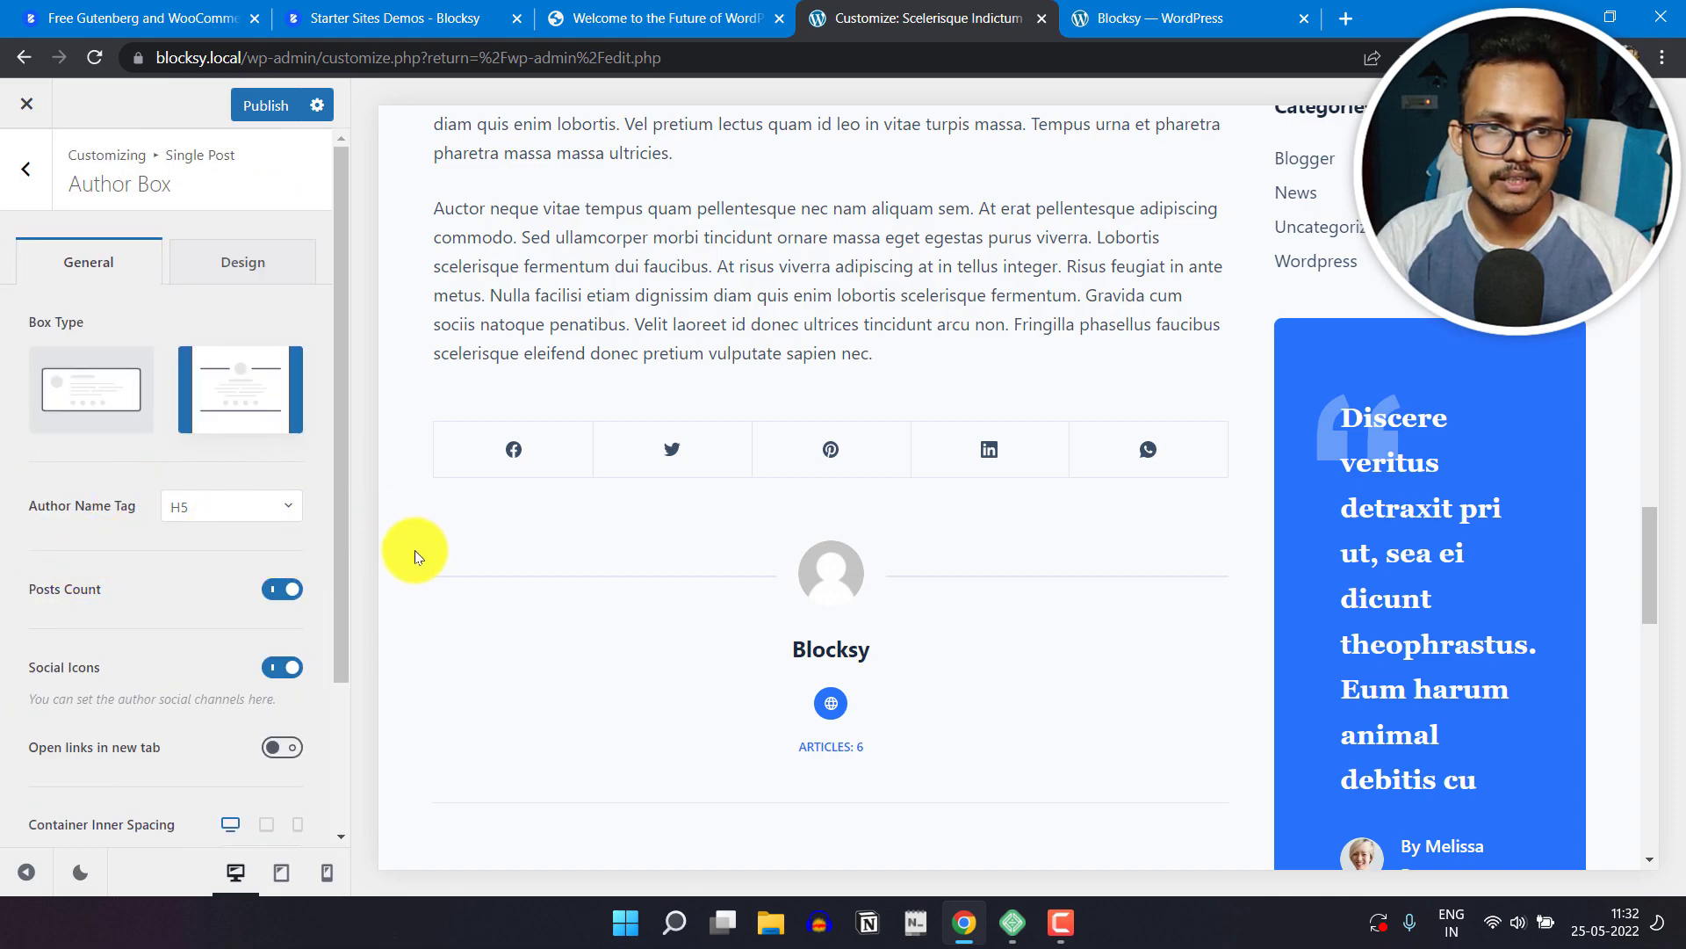
scroll(93, 641, down, 2)
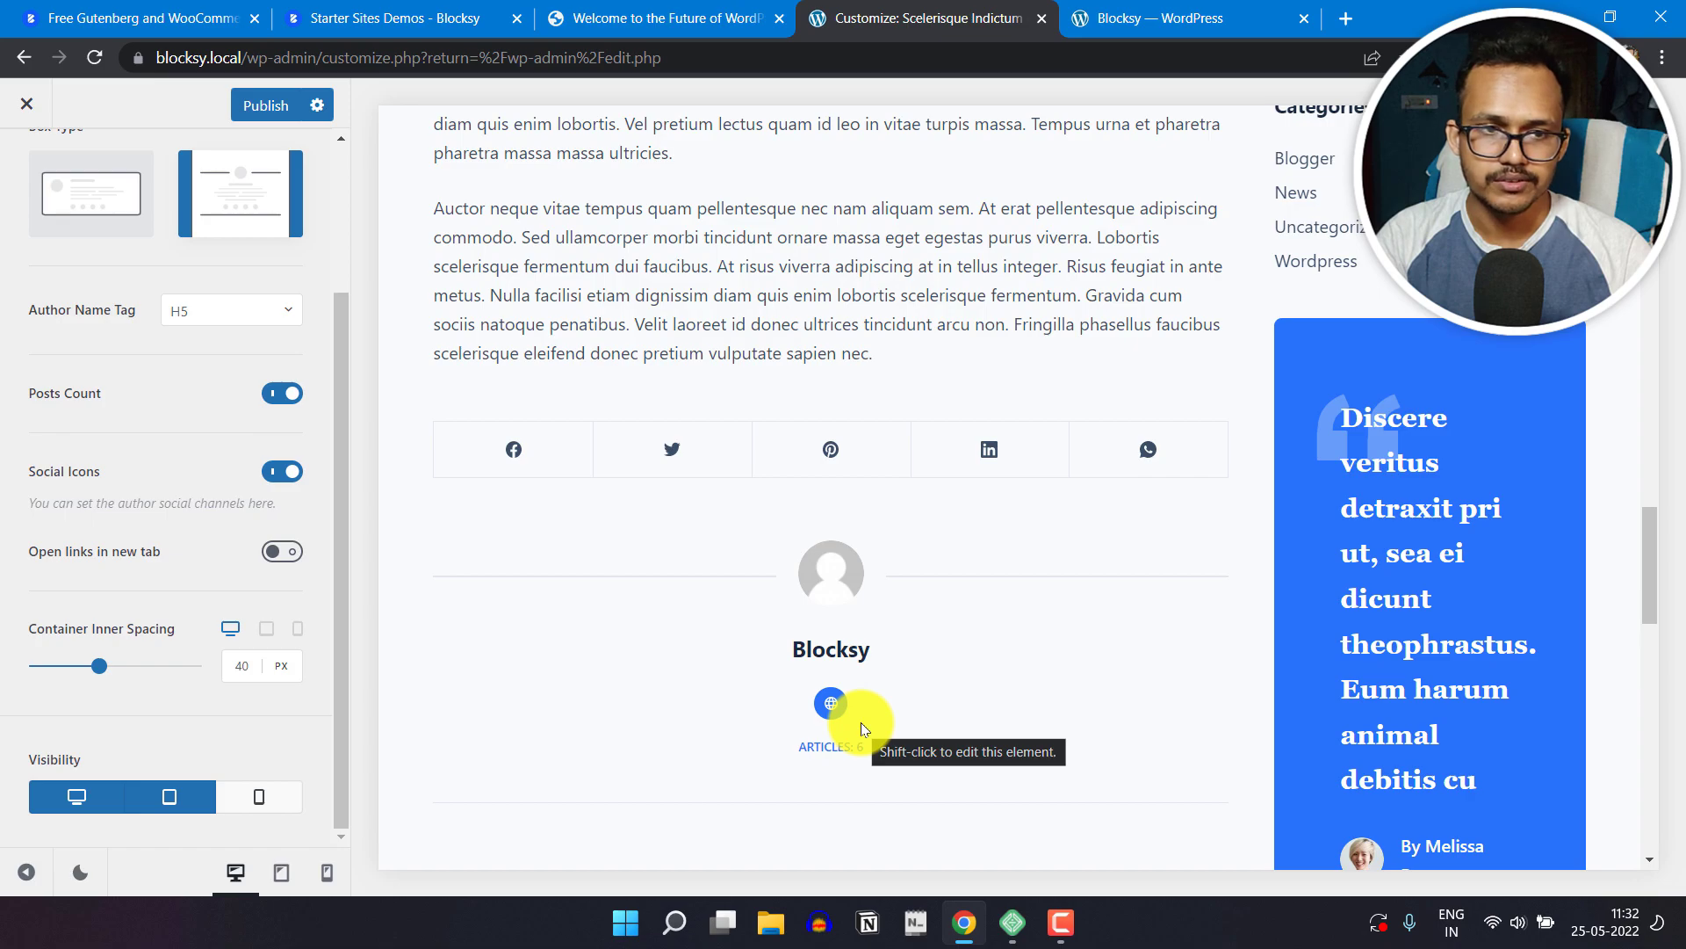
scroll(151, 695, up, 3)
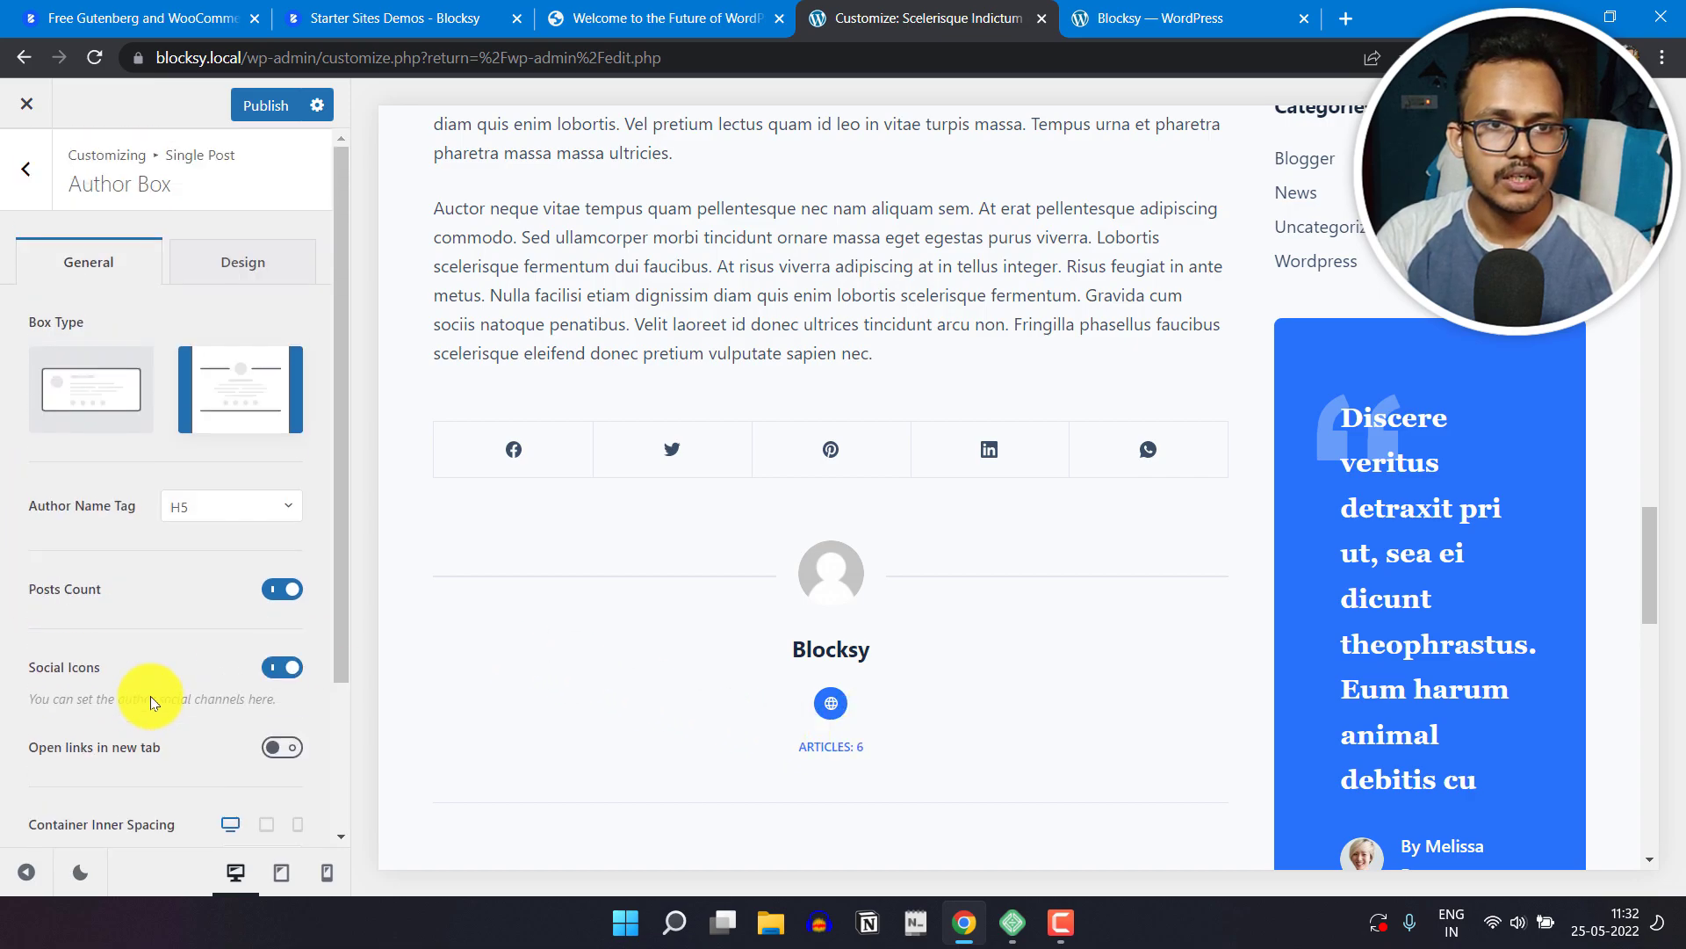
click(279, 120)
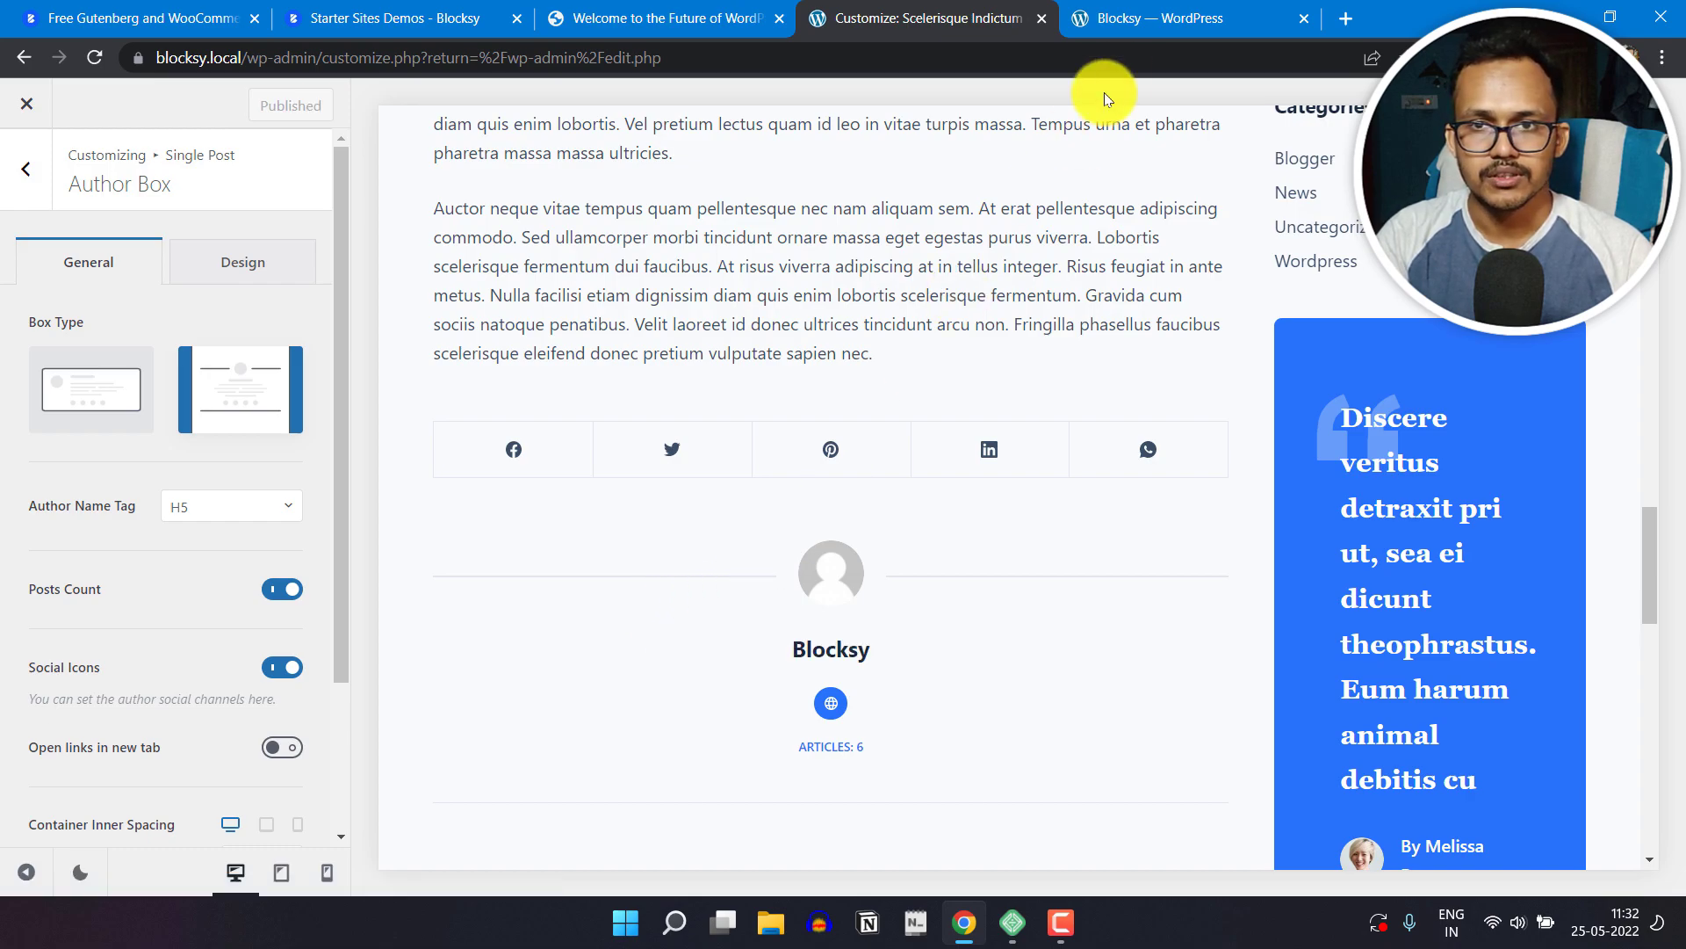
Step: Open the user profile in the WordPress dashboard and go to the social channel fields under Contact Info
click(1156, 18)
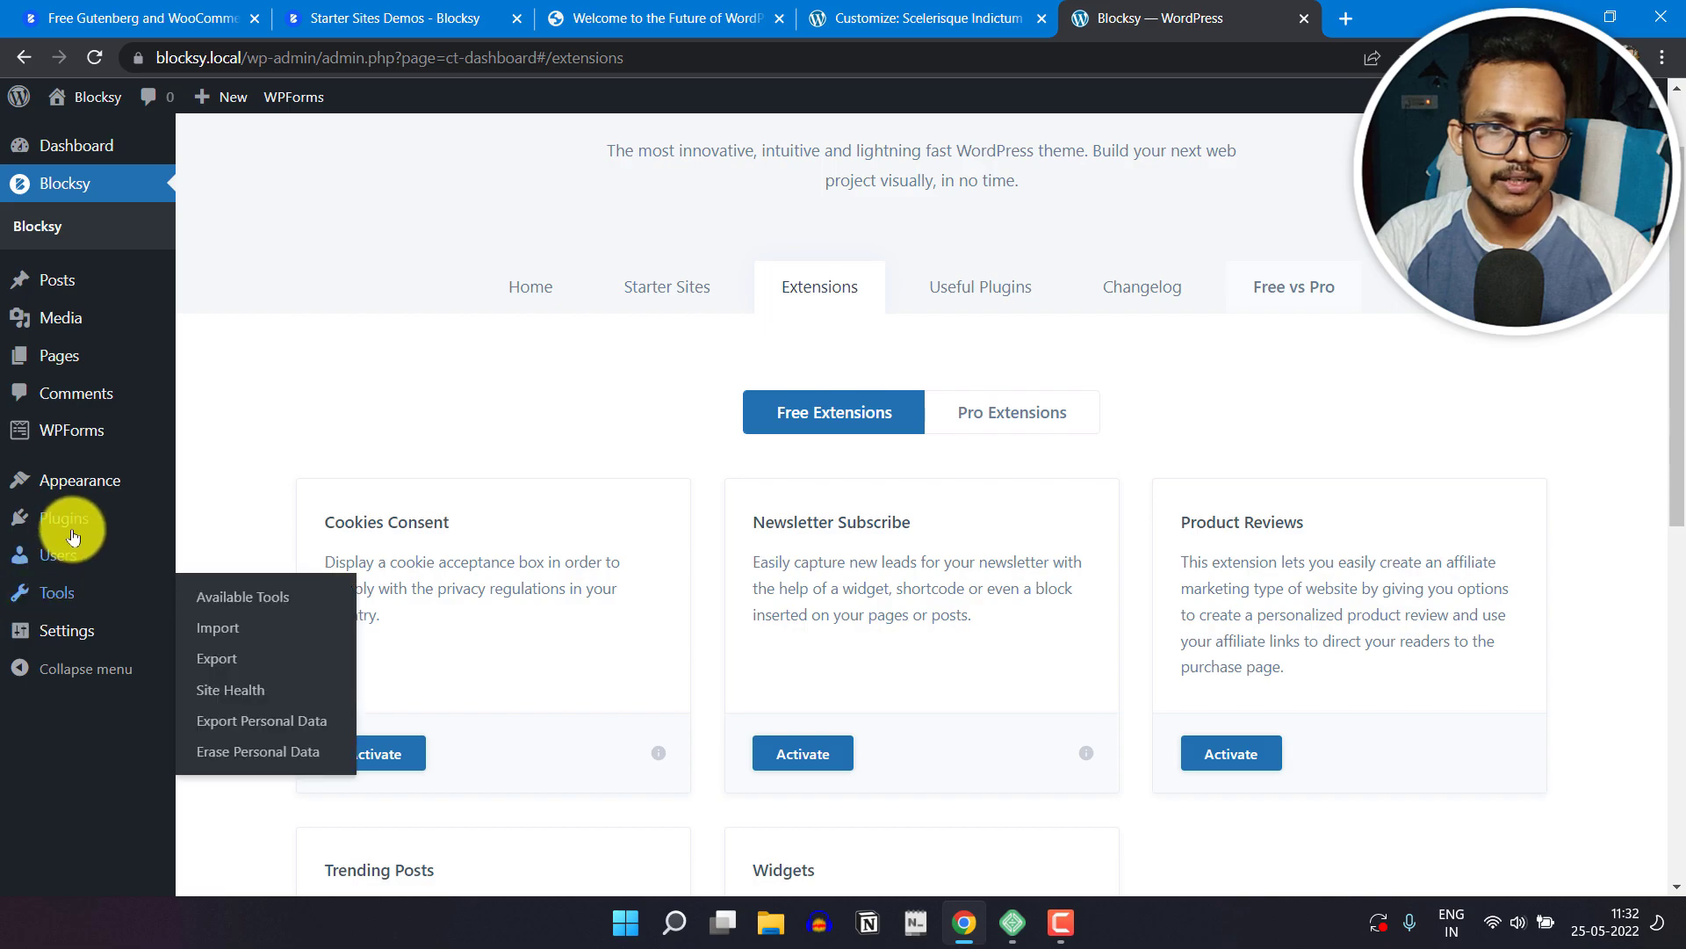
mouse_move(59, 553)
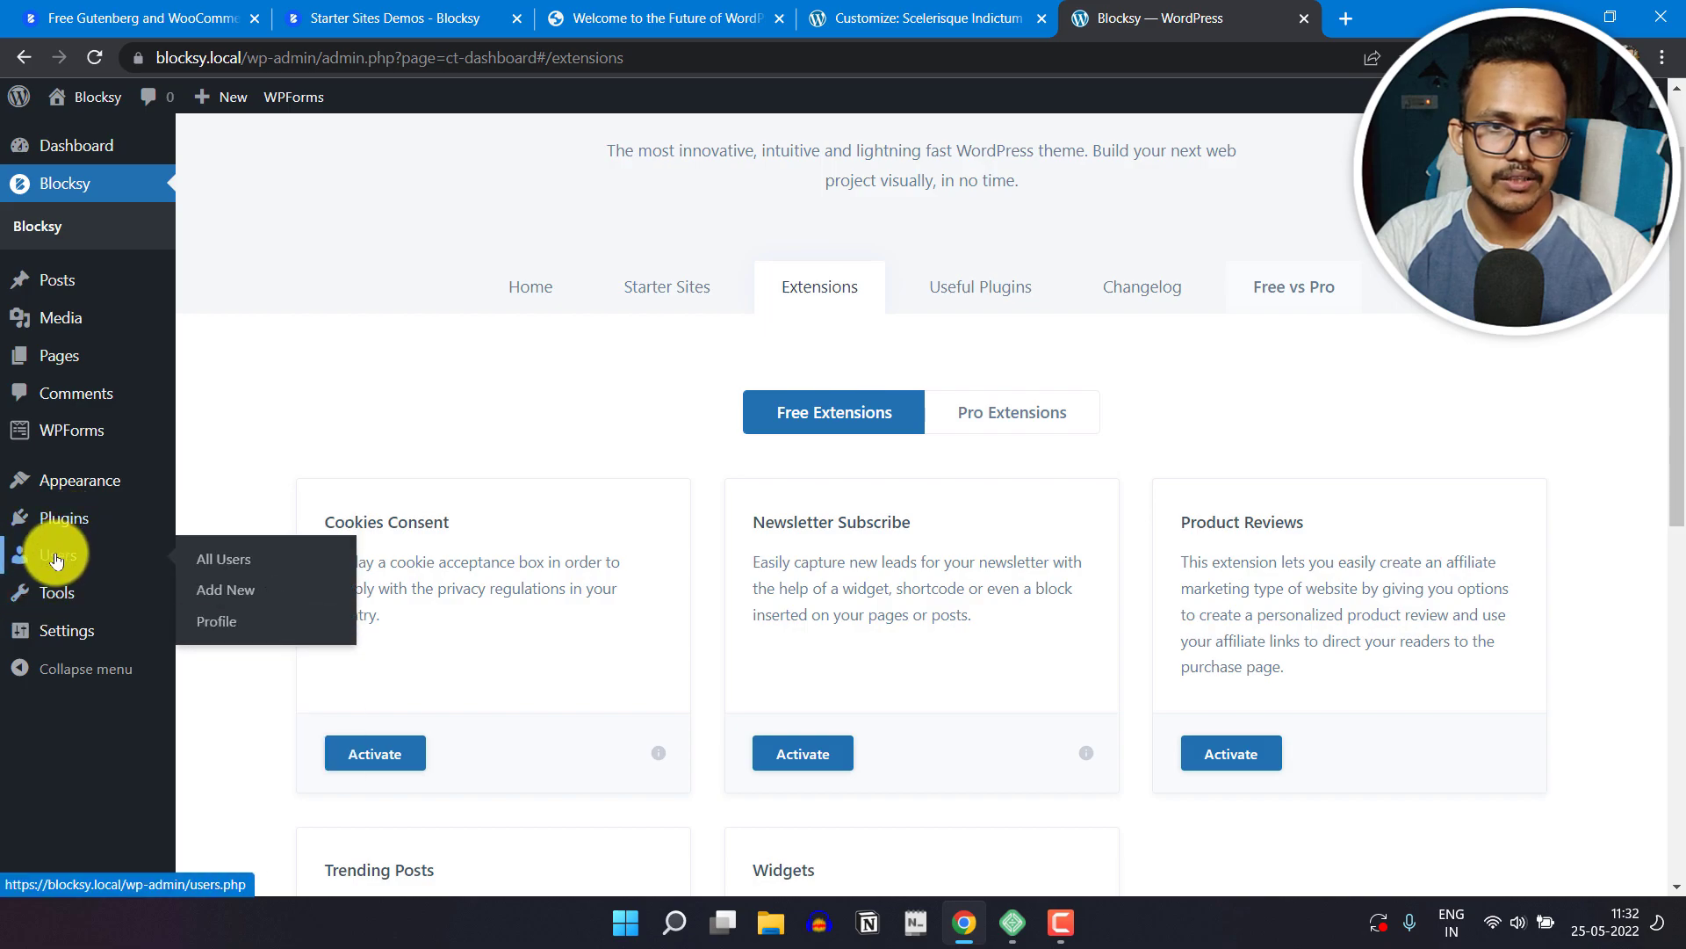
click(221, 622)
scroll(829, 625, down, 20)
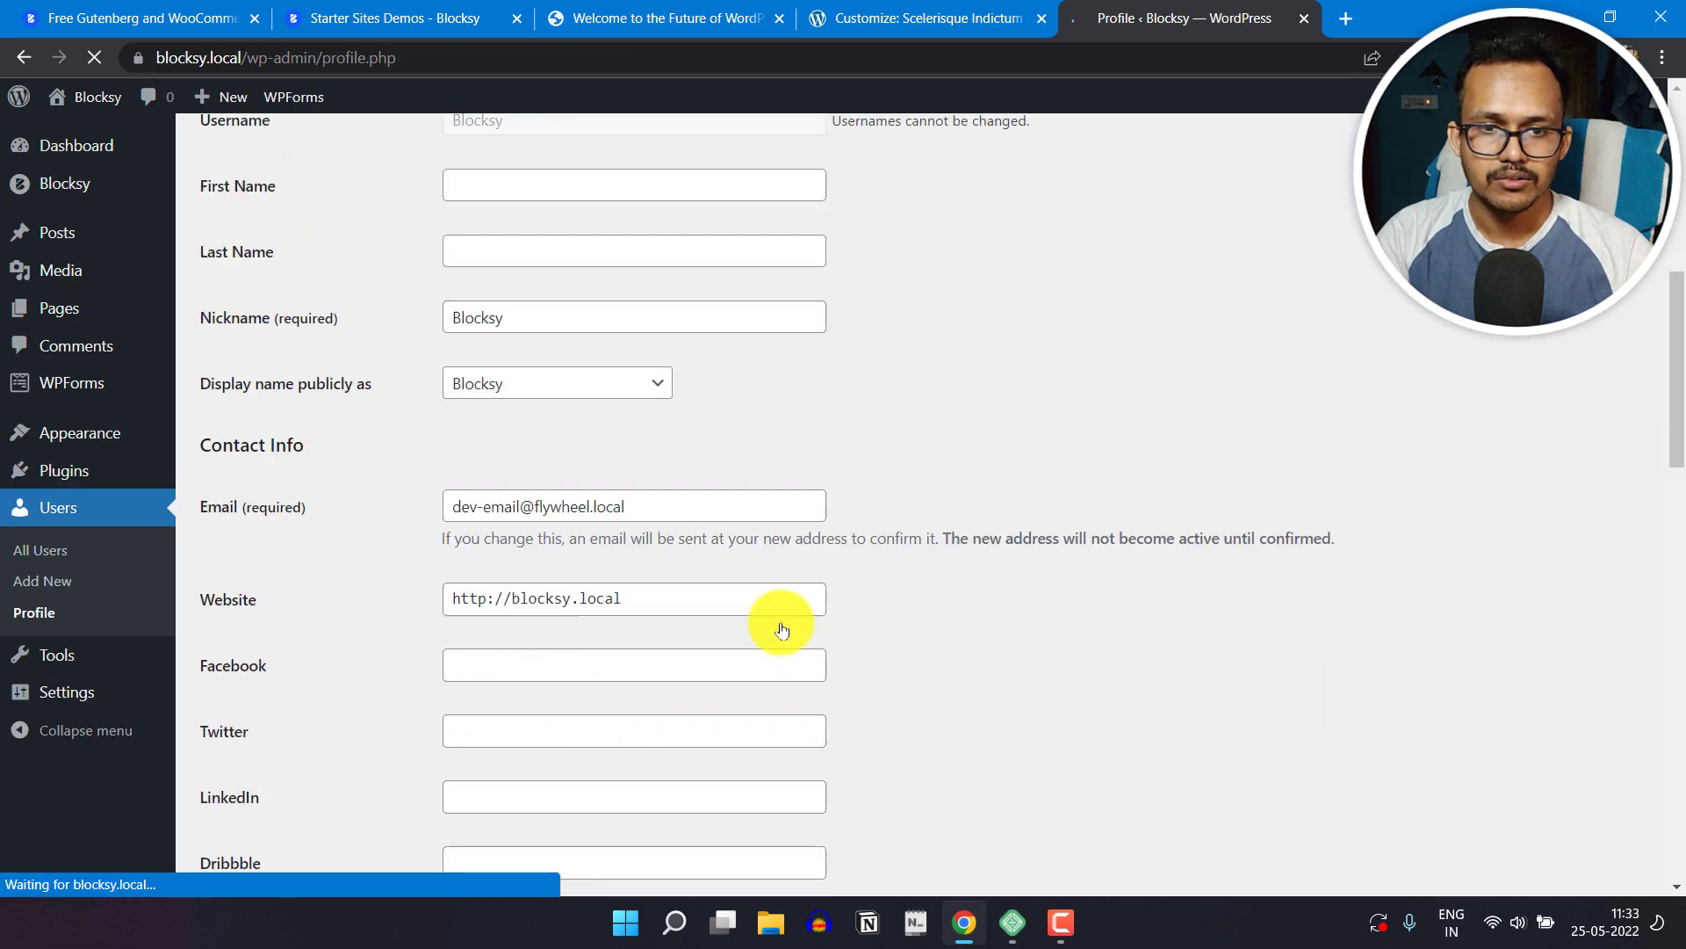
Step: Write a short self-introduction as a professional Blogger in the Biographical Info and update the profile
scroll(742, 490, up, 1)
click(543, 437)
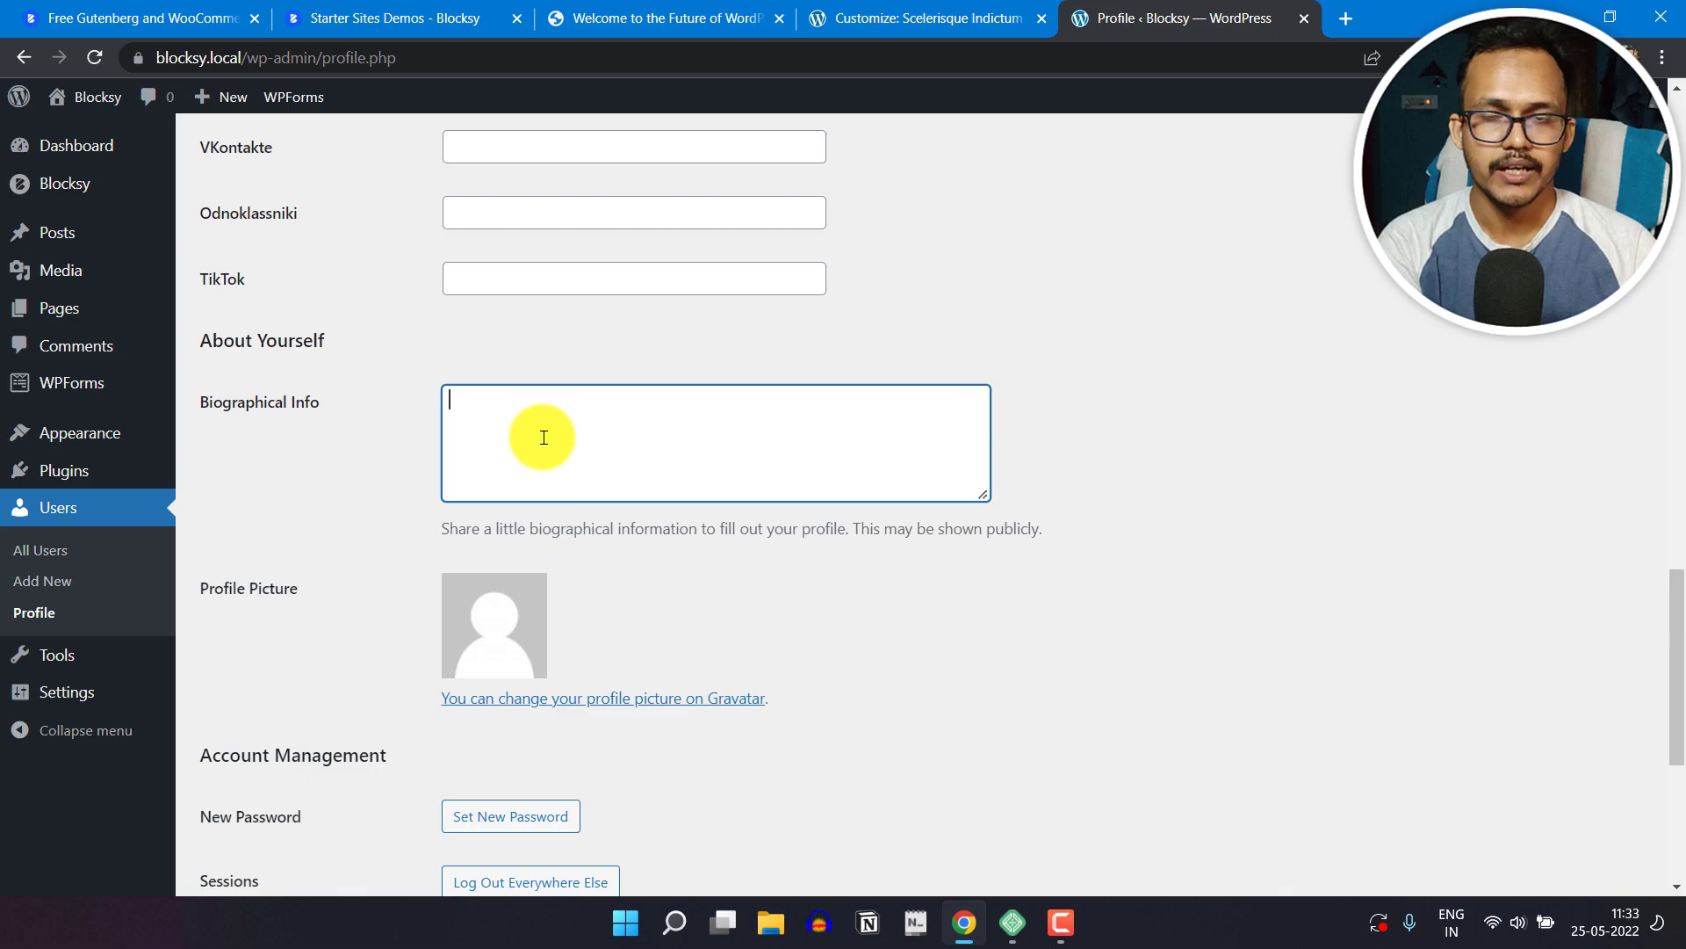
text(He)
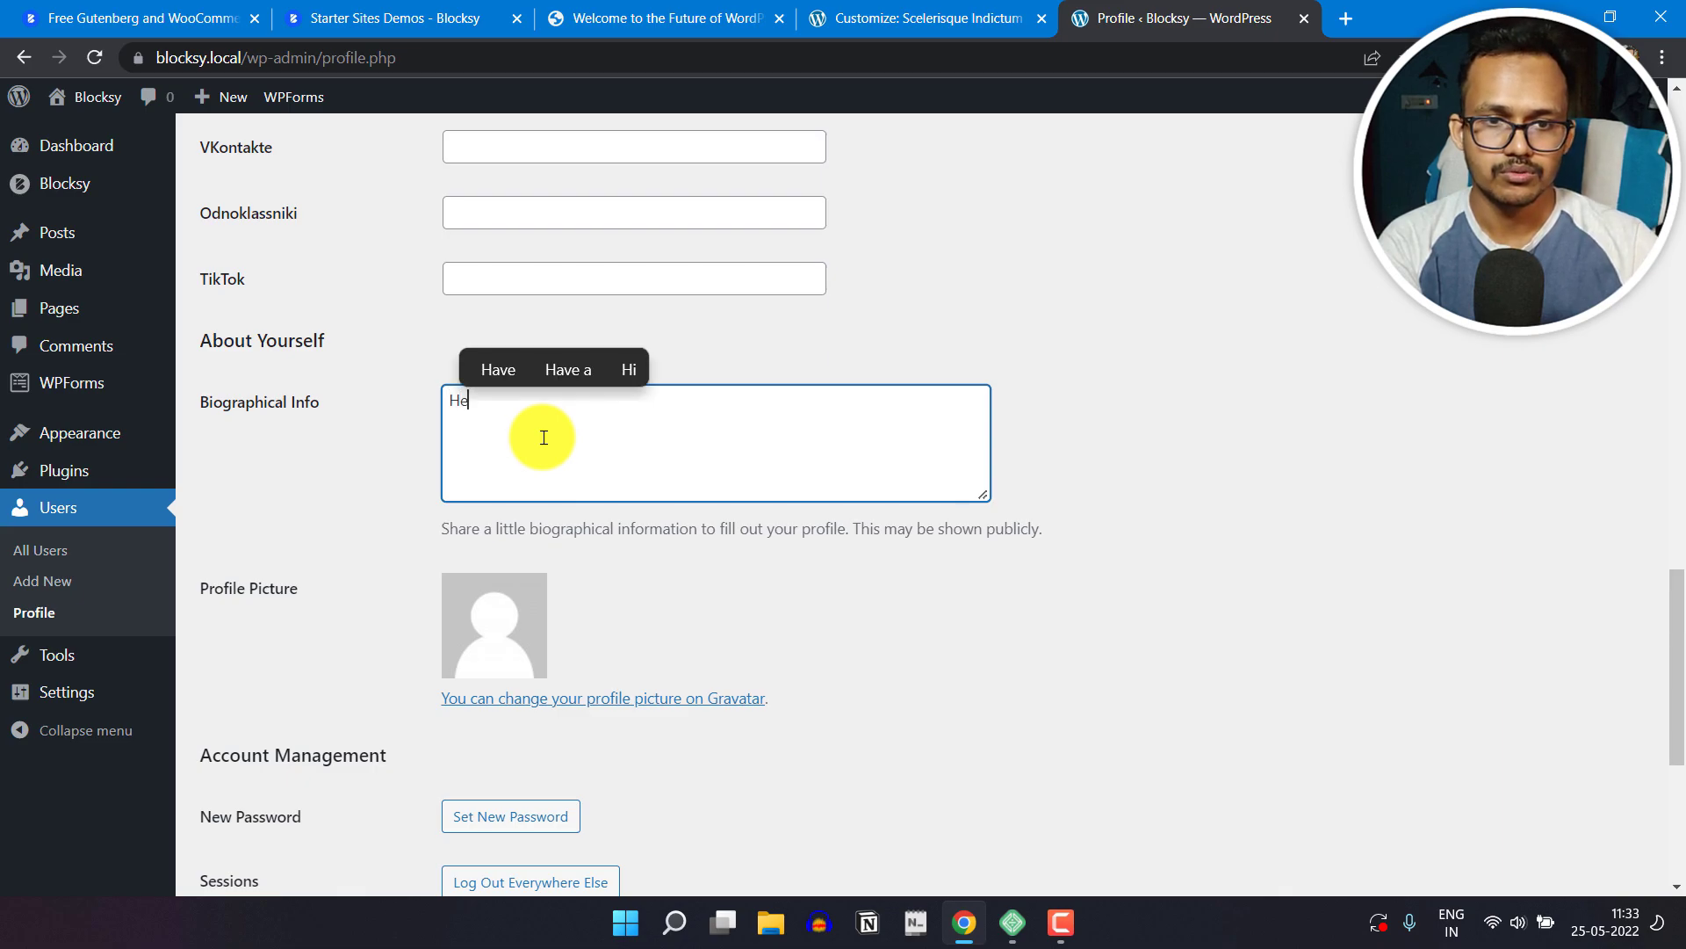
text(llo, I am Abhi)
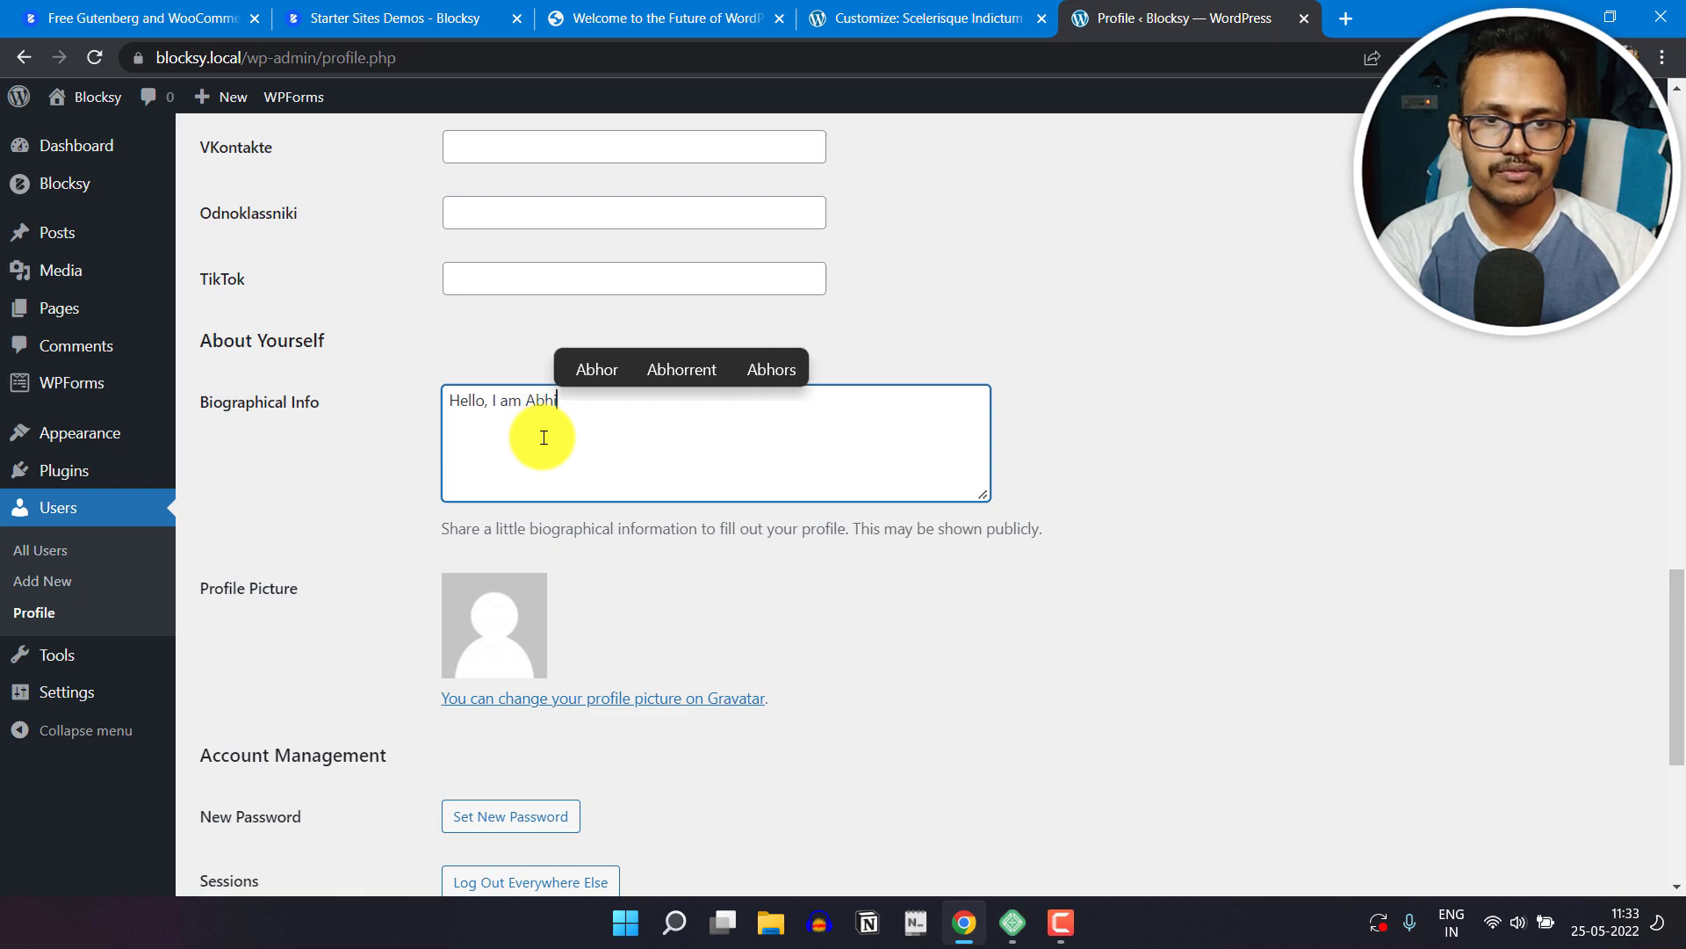
text(shek And i am a profe)
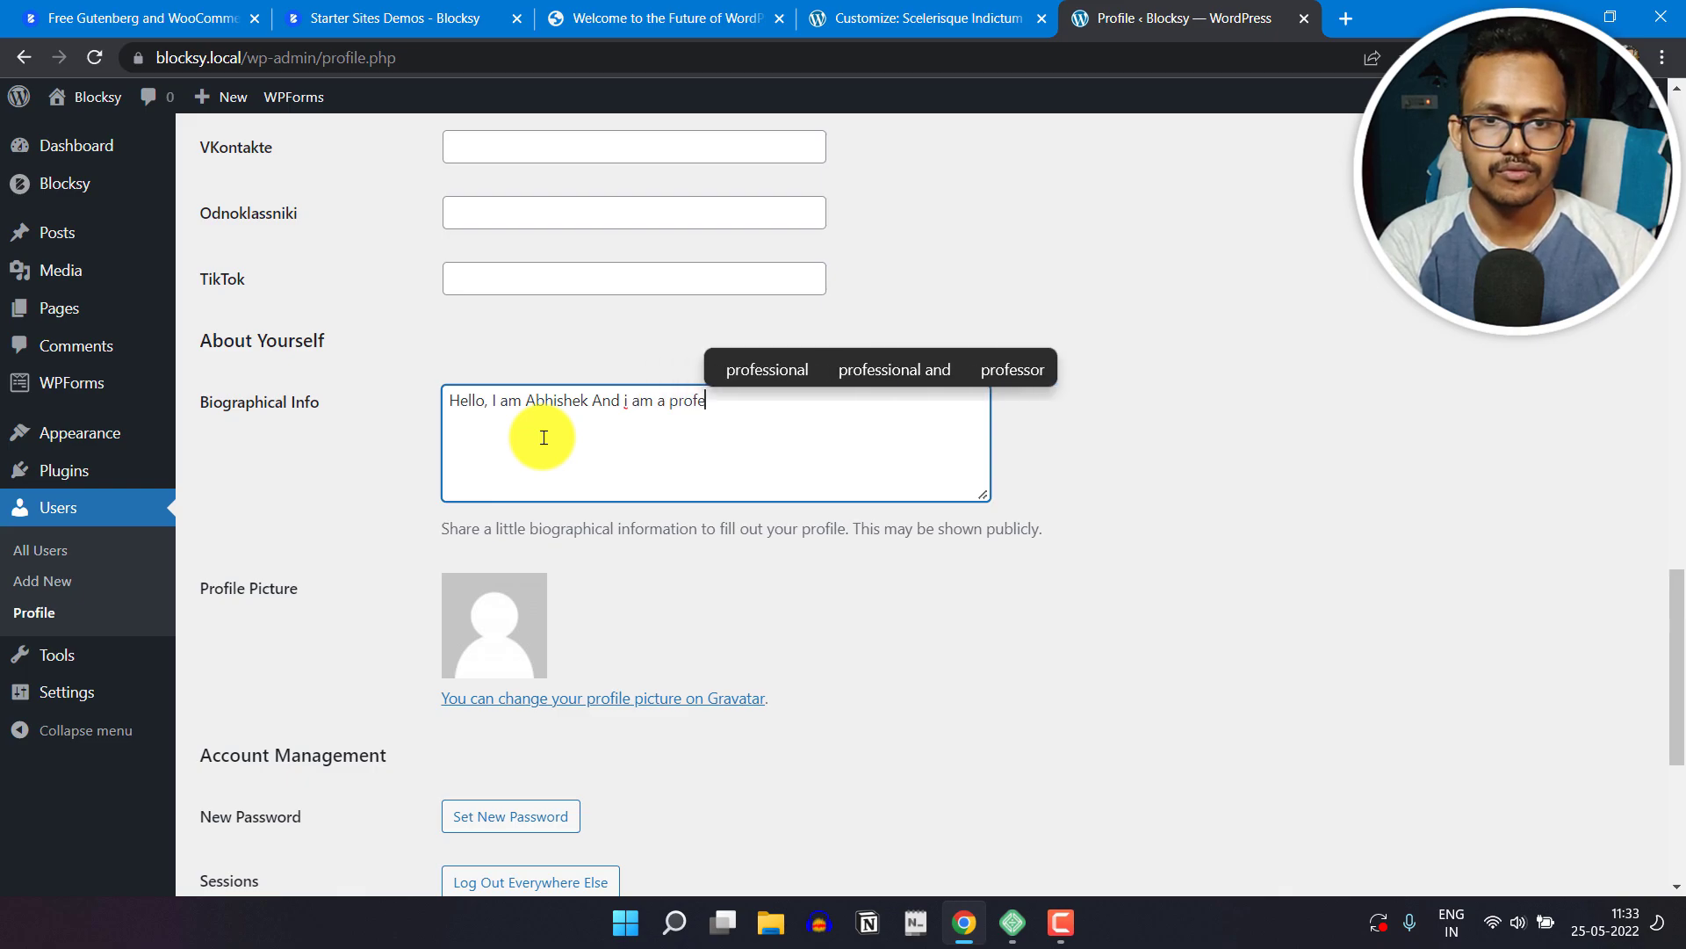
text(ss)
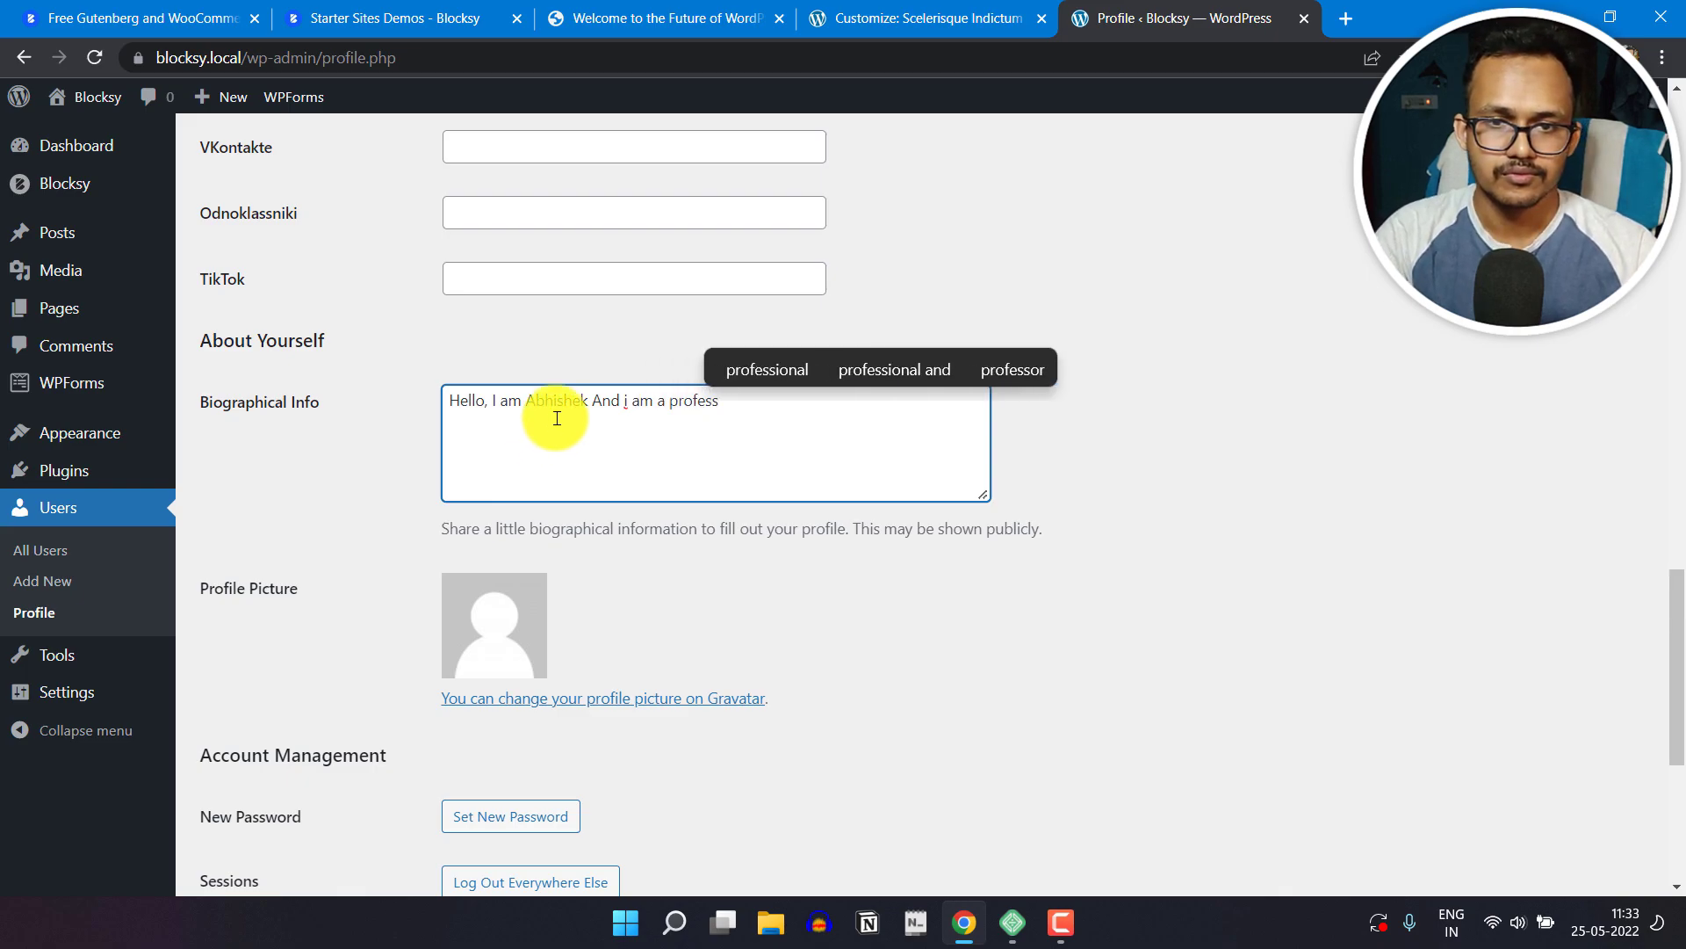
click(791, 369)
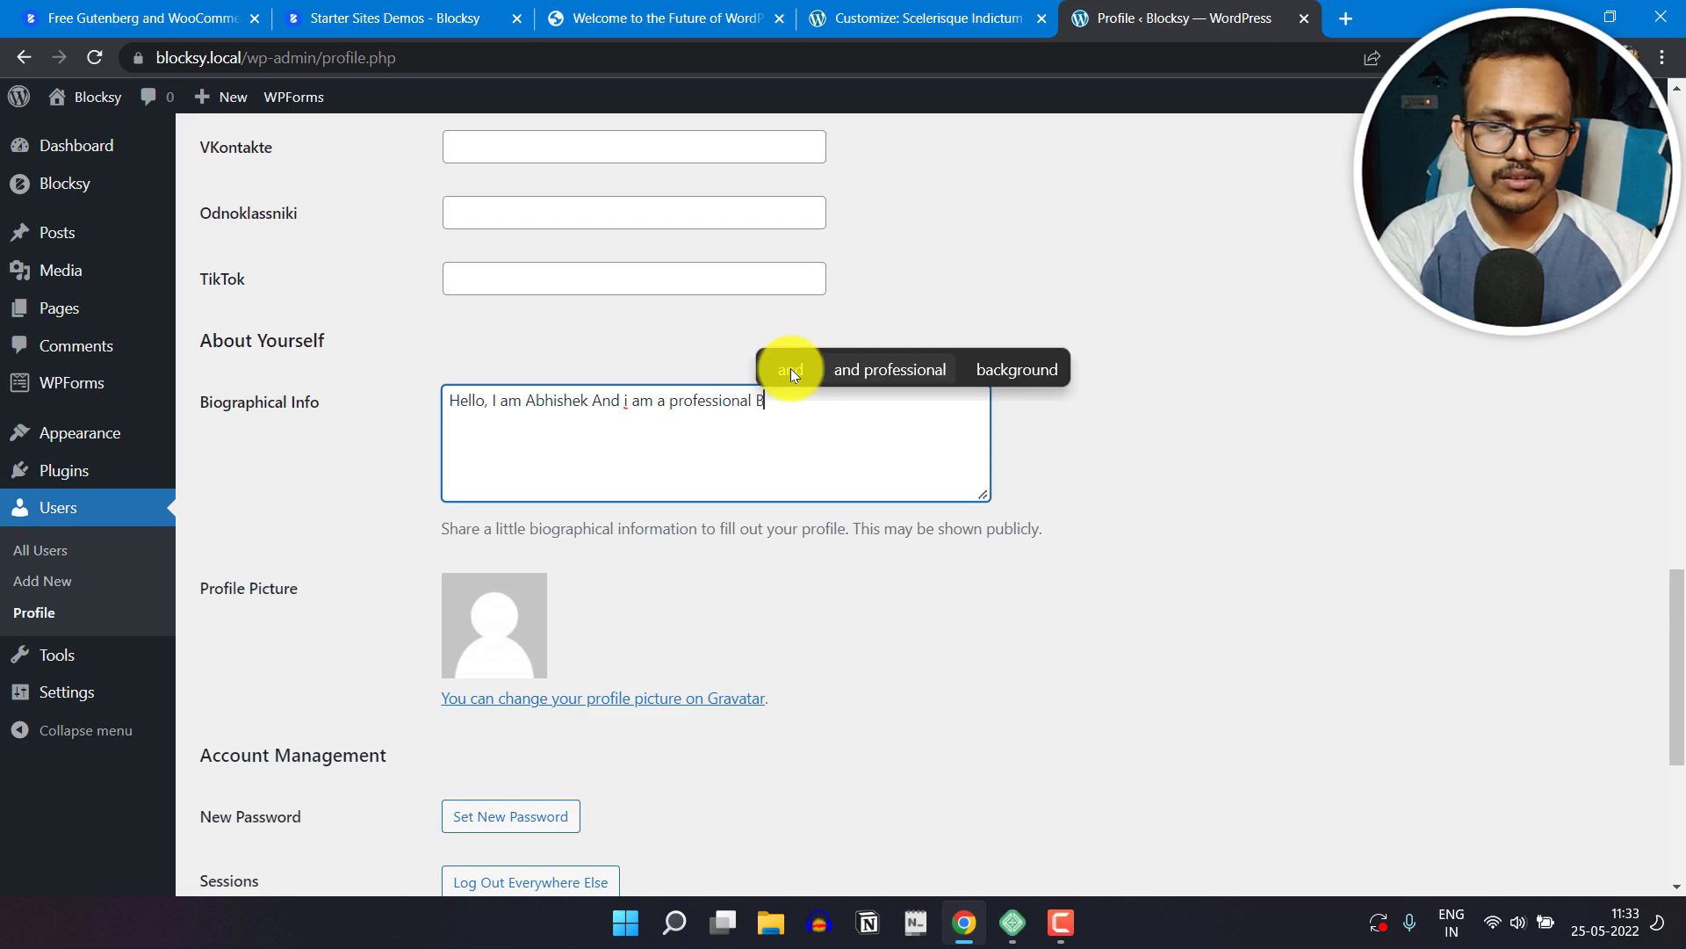
text(Blogger)
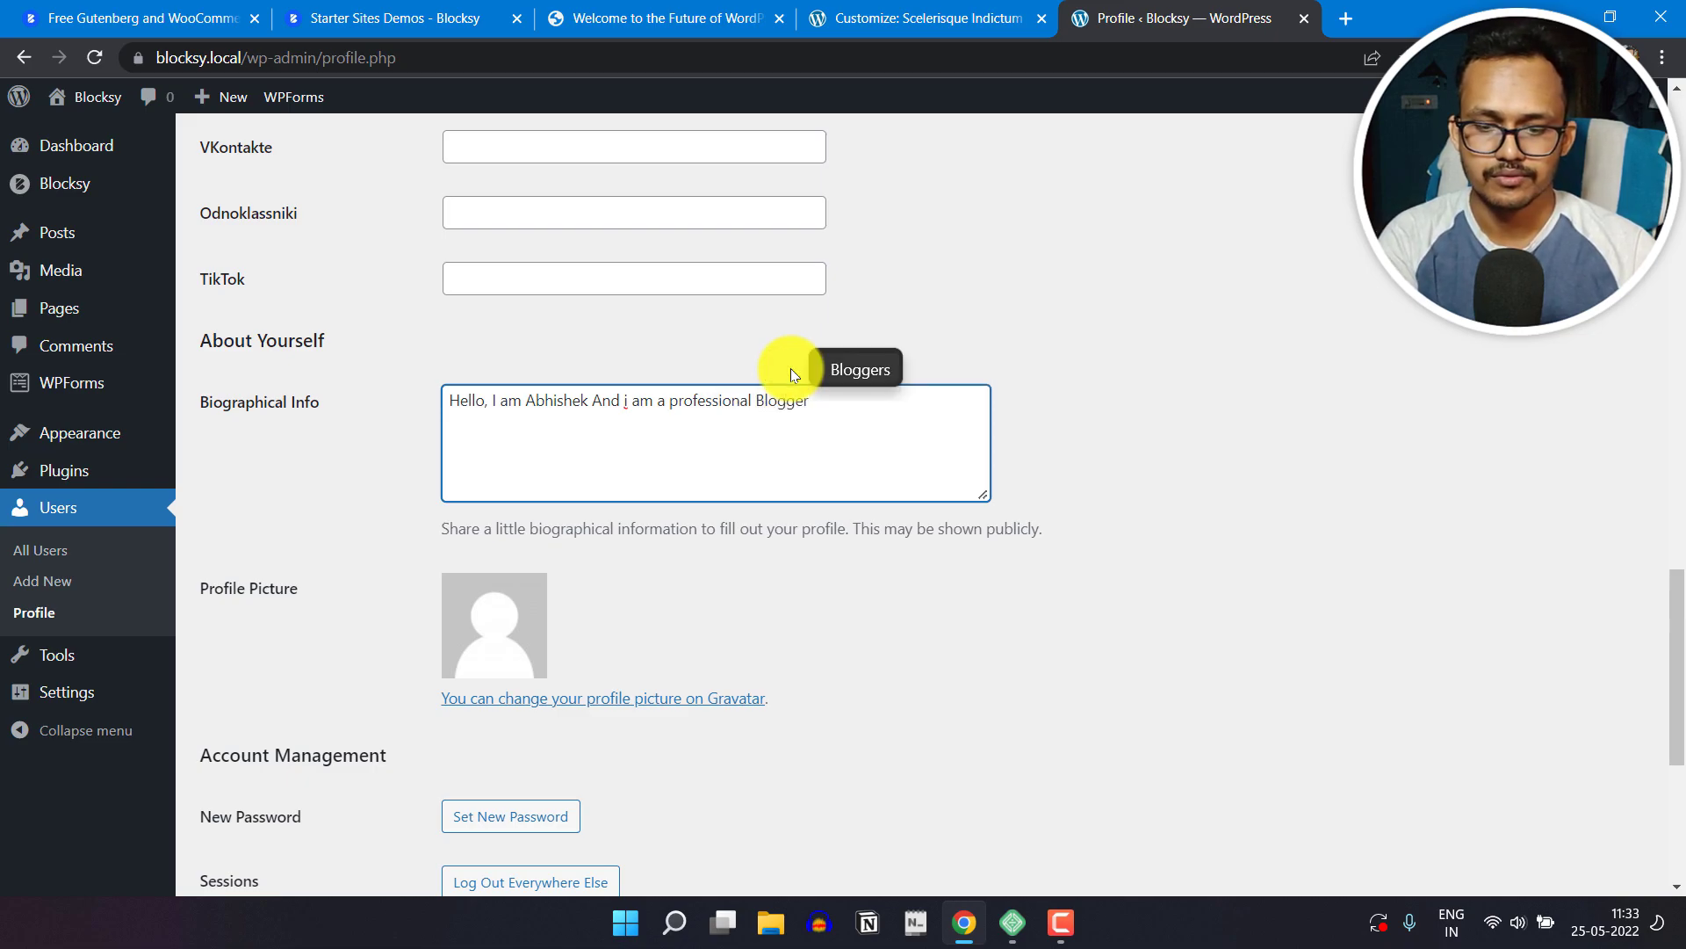
text(.)
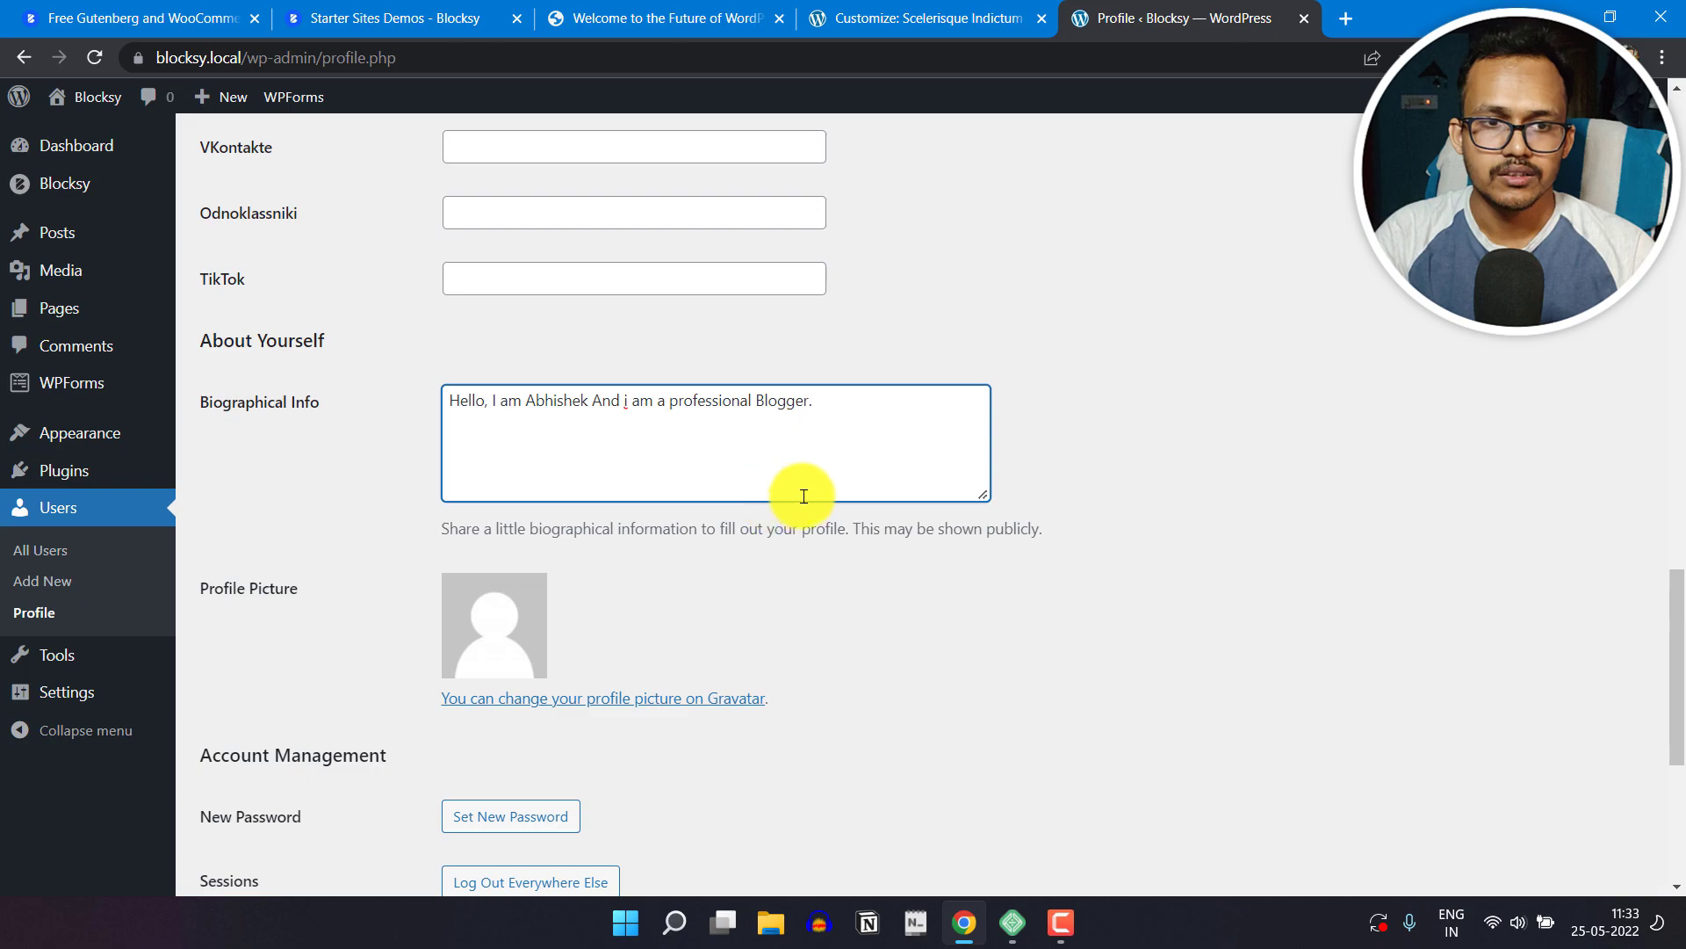
scroll(989, 573, down, 3)
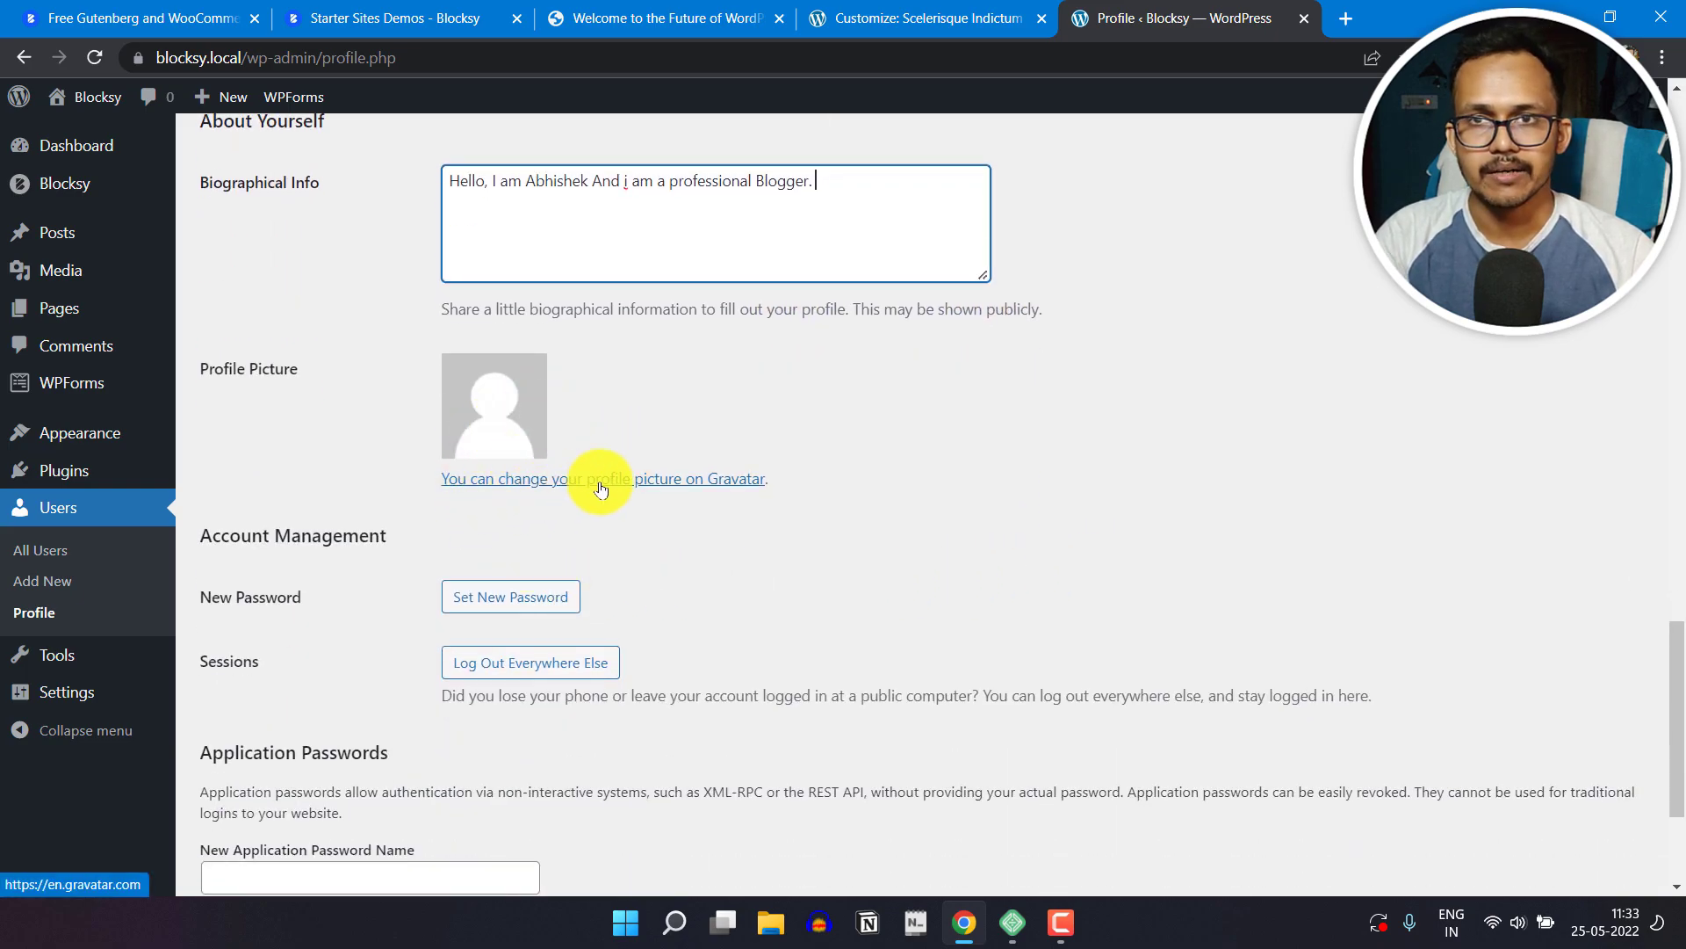
scroll(783, 552, down, 3)
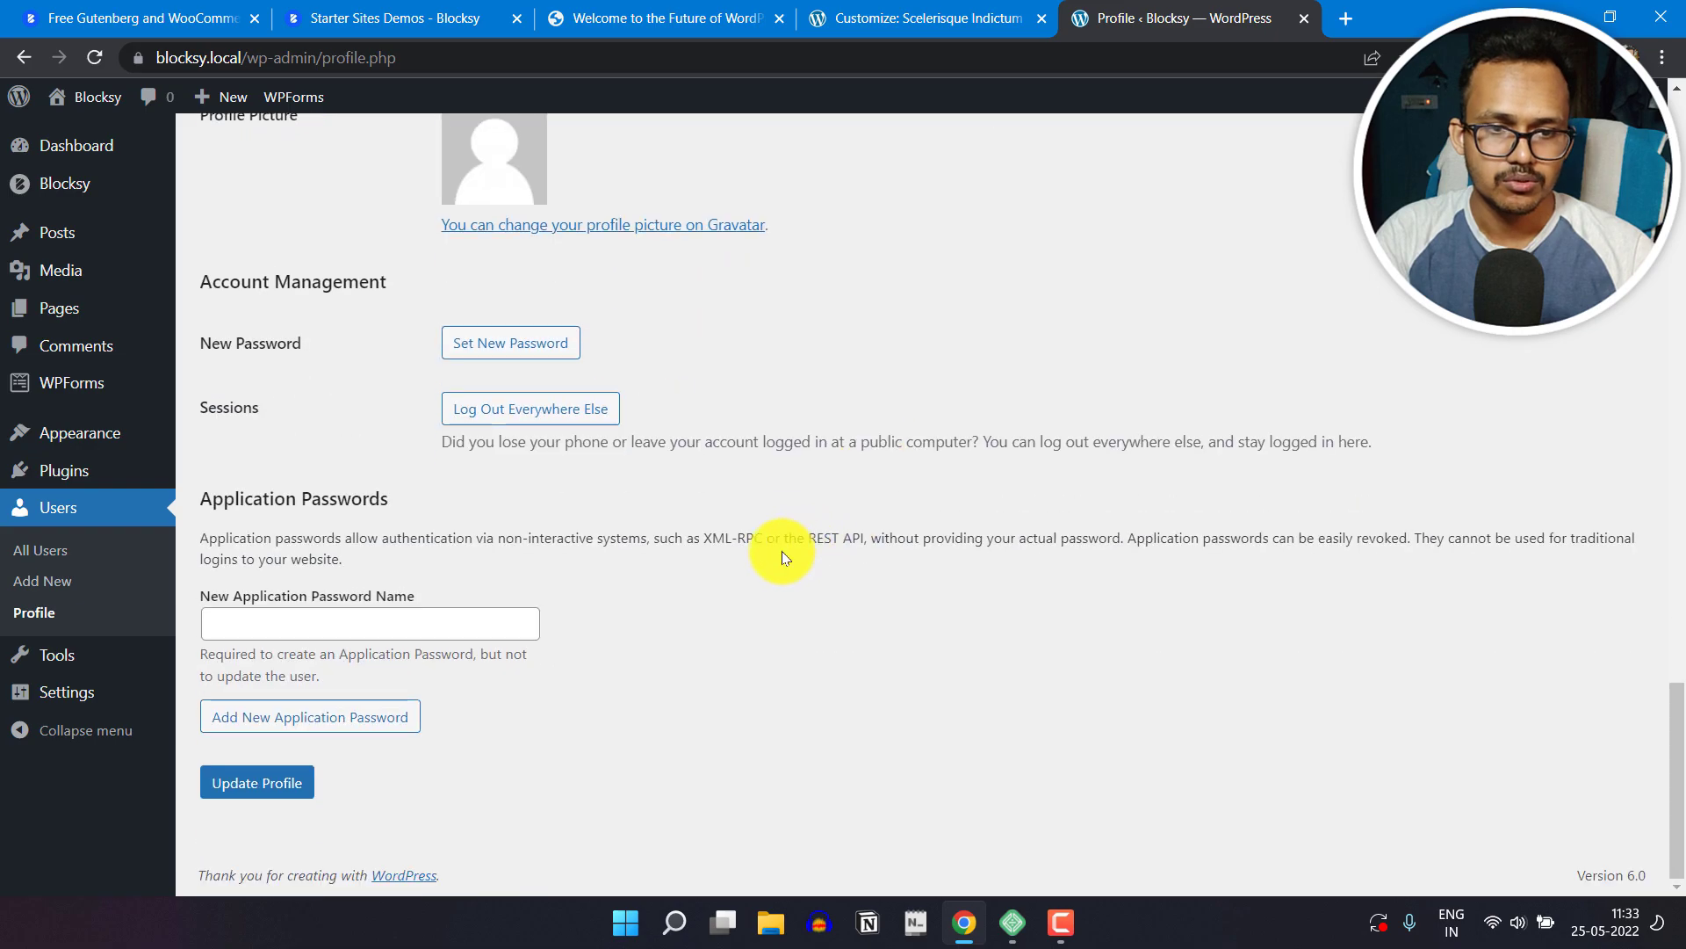
click(266, 765)
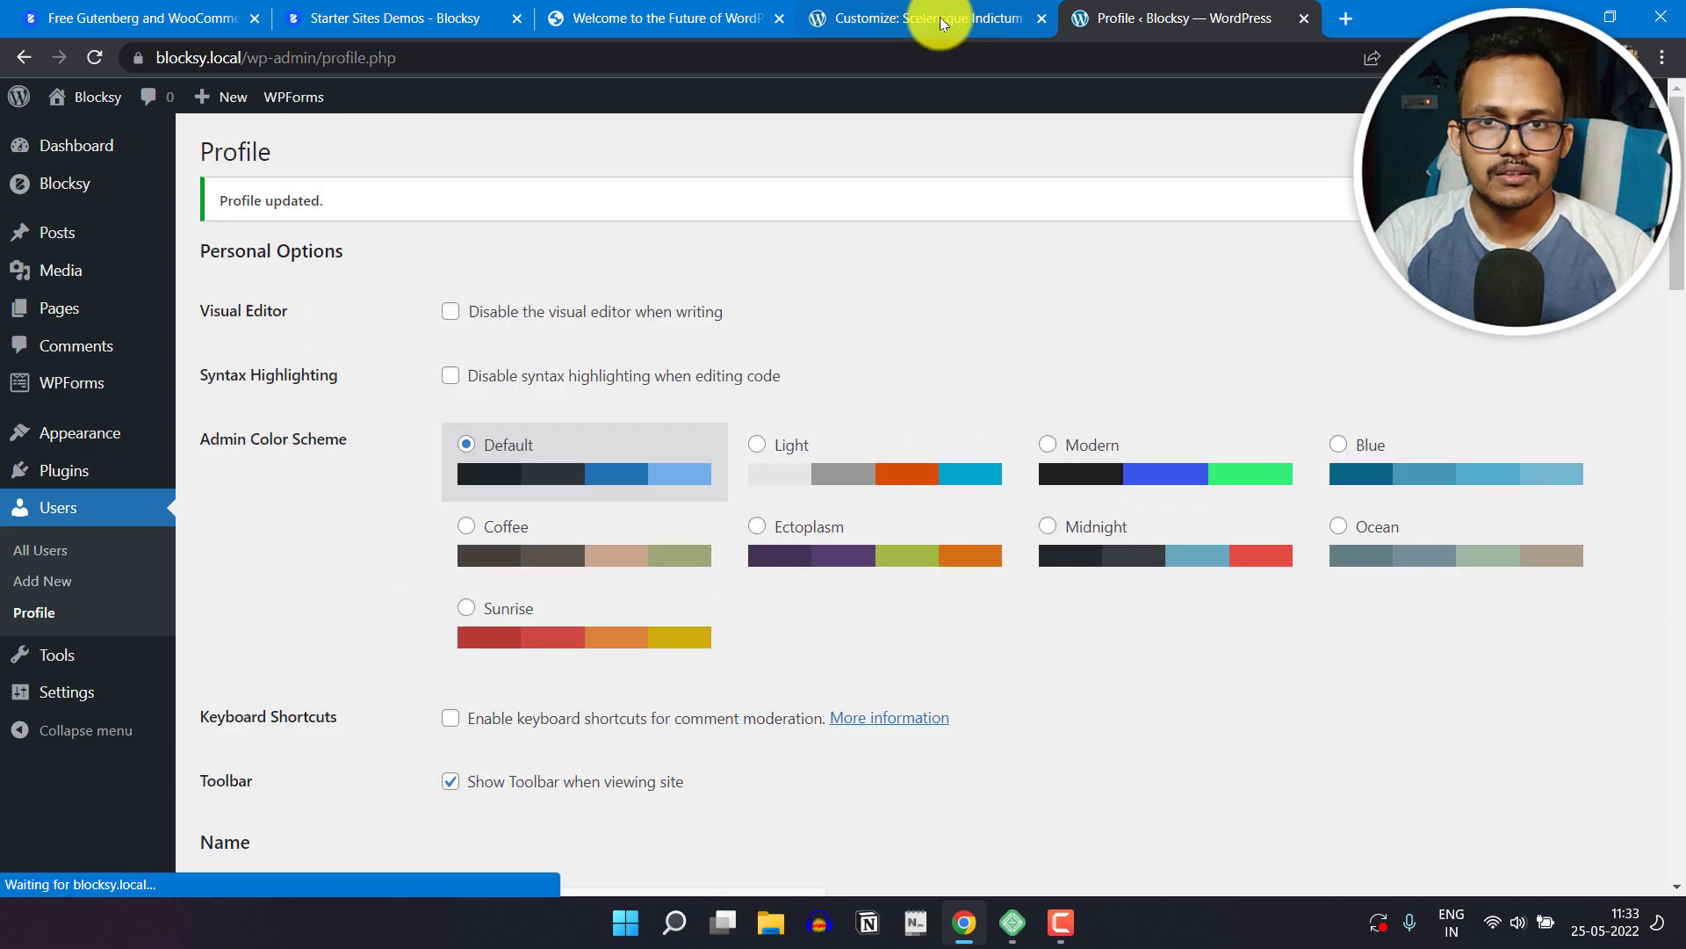
Step: Return to the Customizer, reload it and view the author box under the previewed post
click(940, 17)
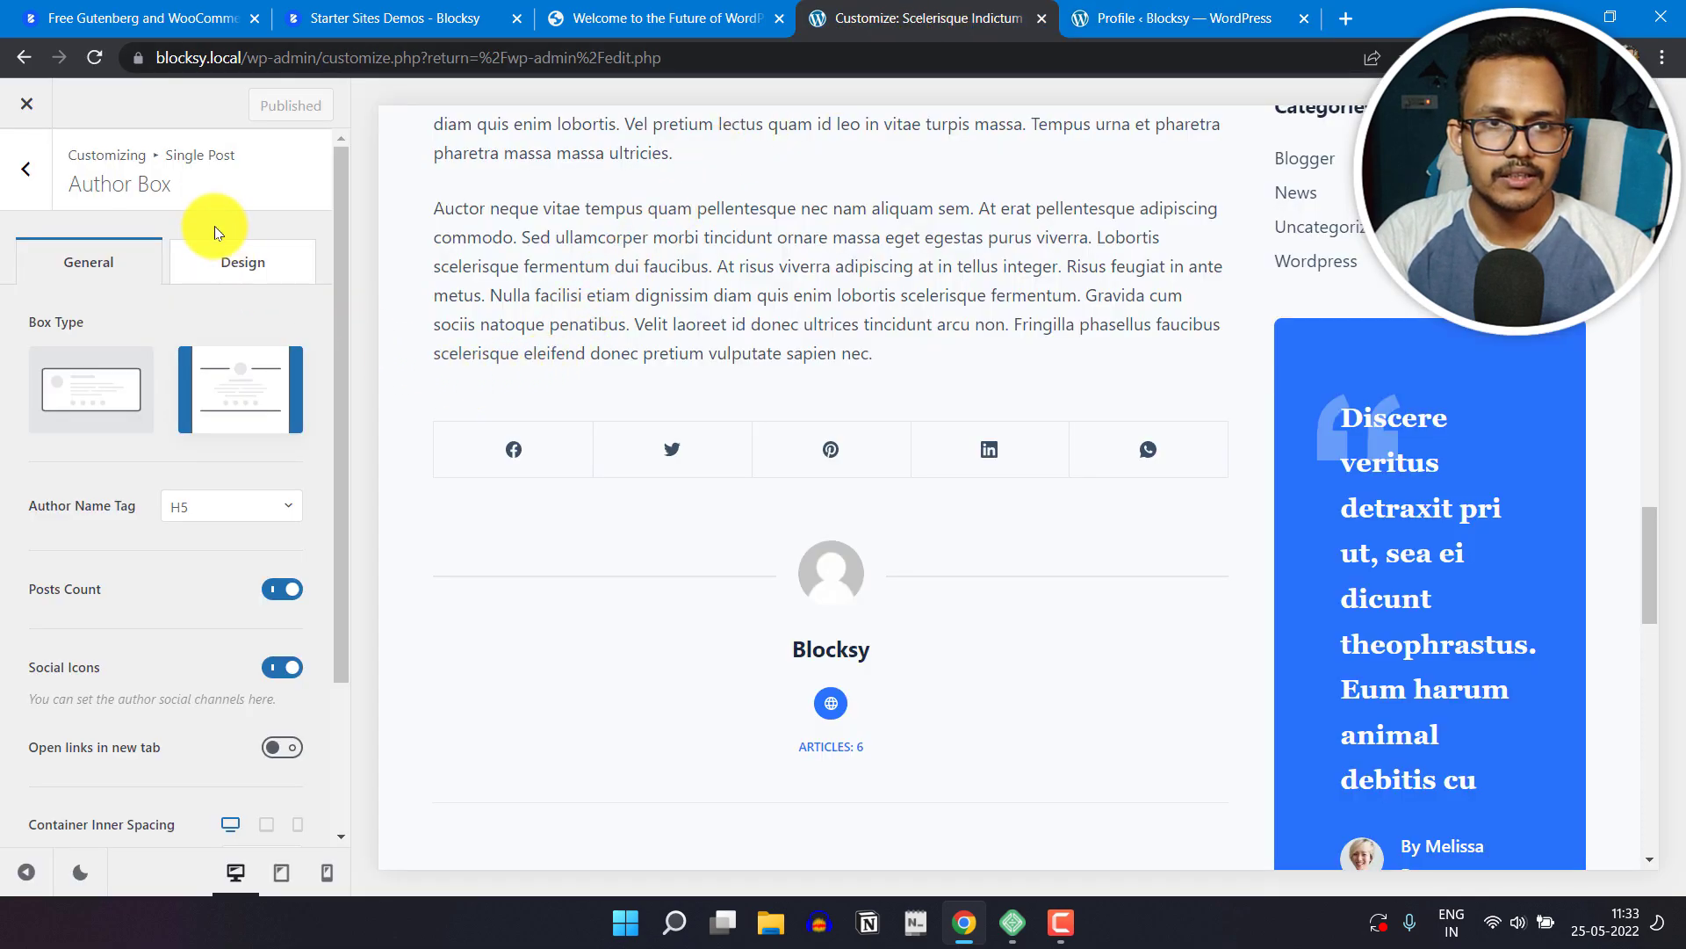
click(95, 66)
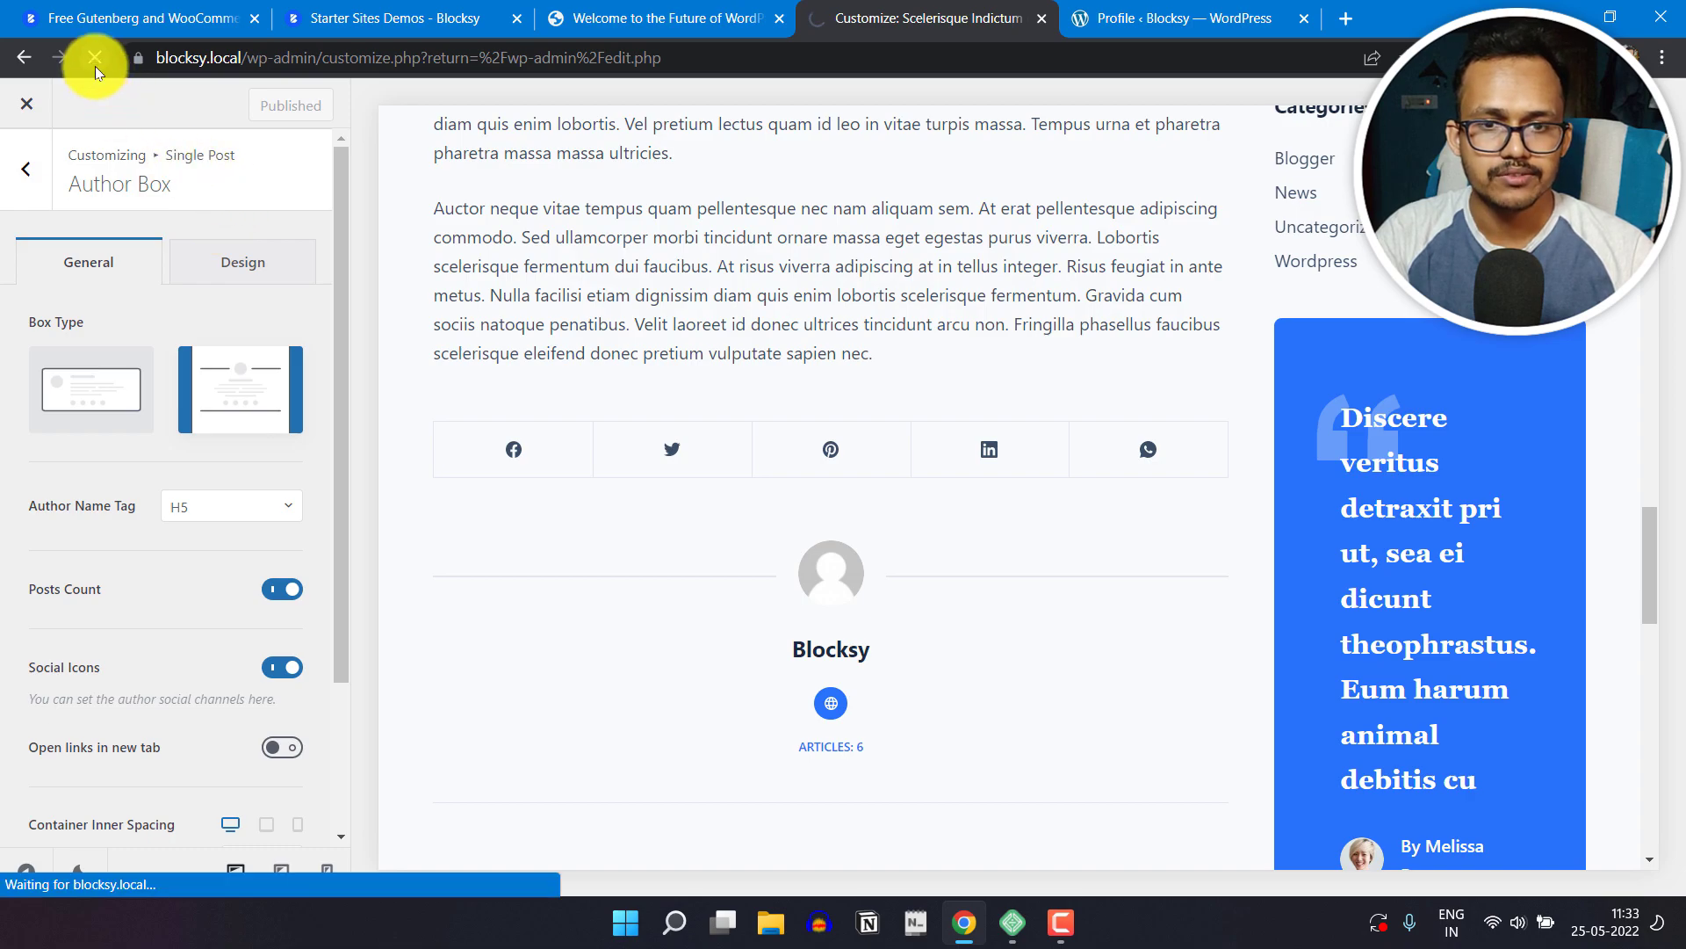
scroll(843, 562, down, 15)
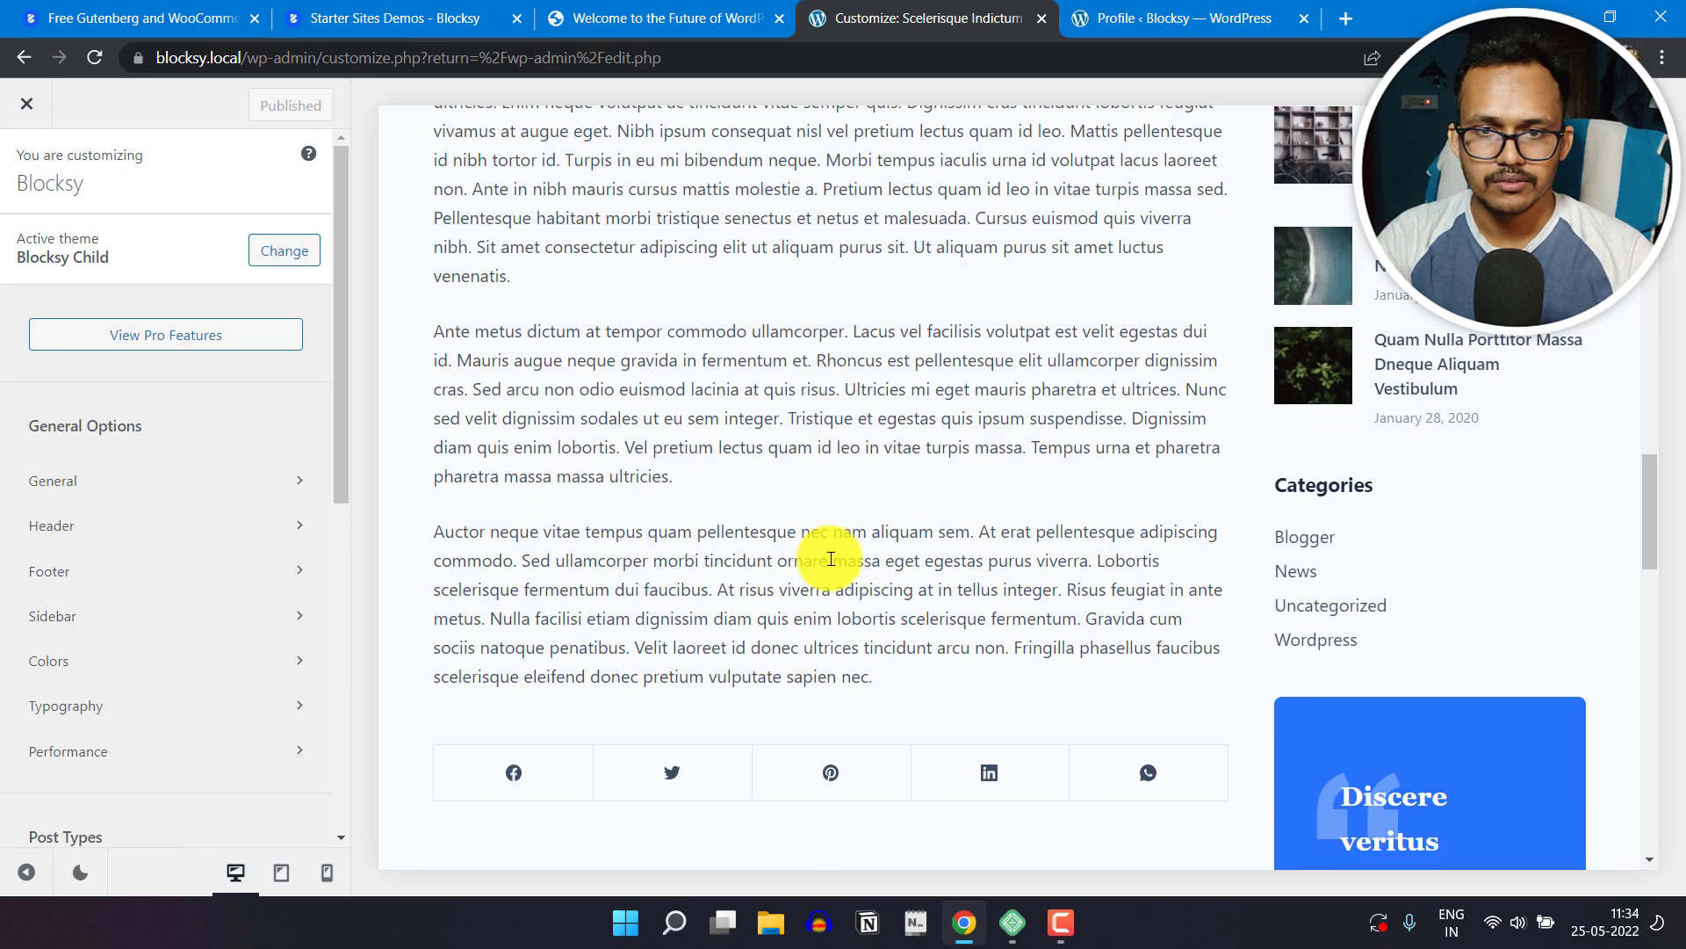
scroll(829, 557, down, 3)
scroll(843, 546, up, 6)
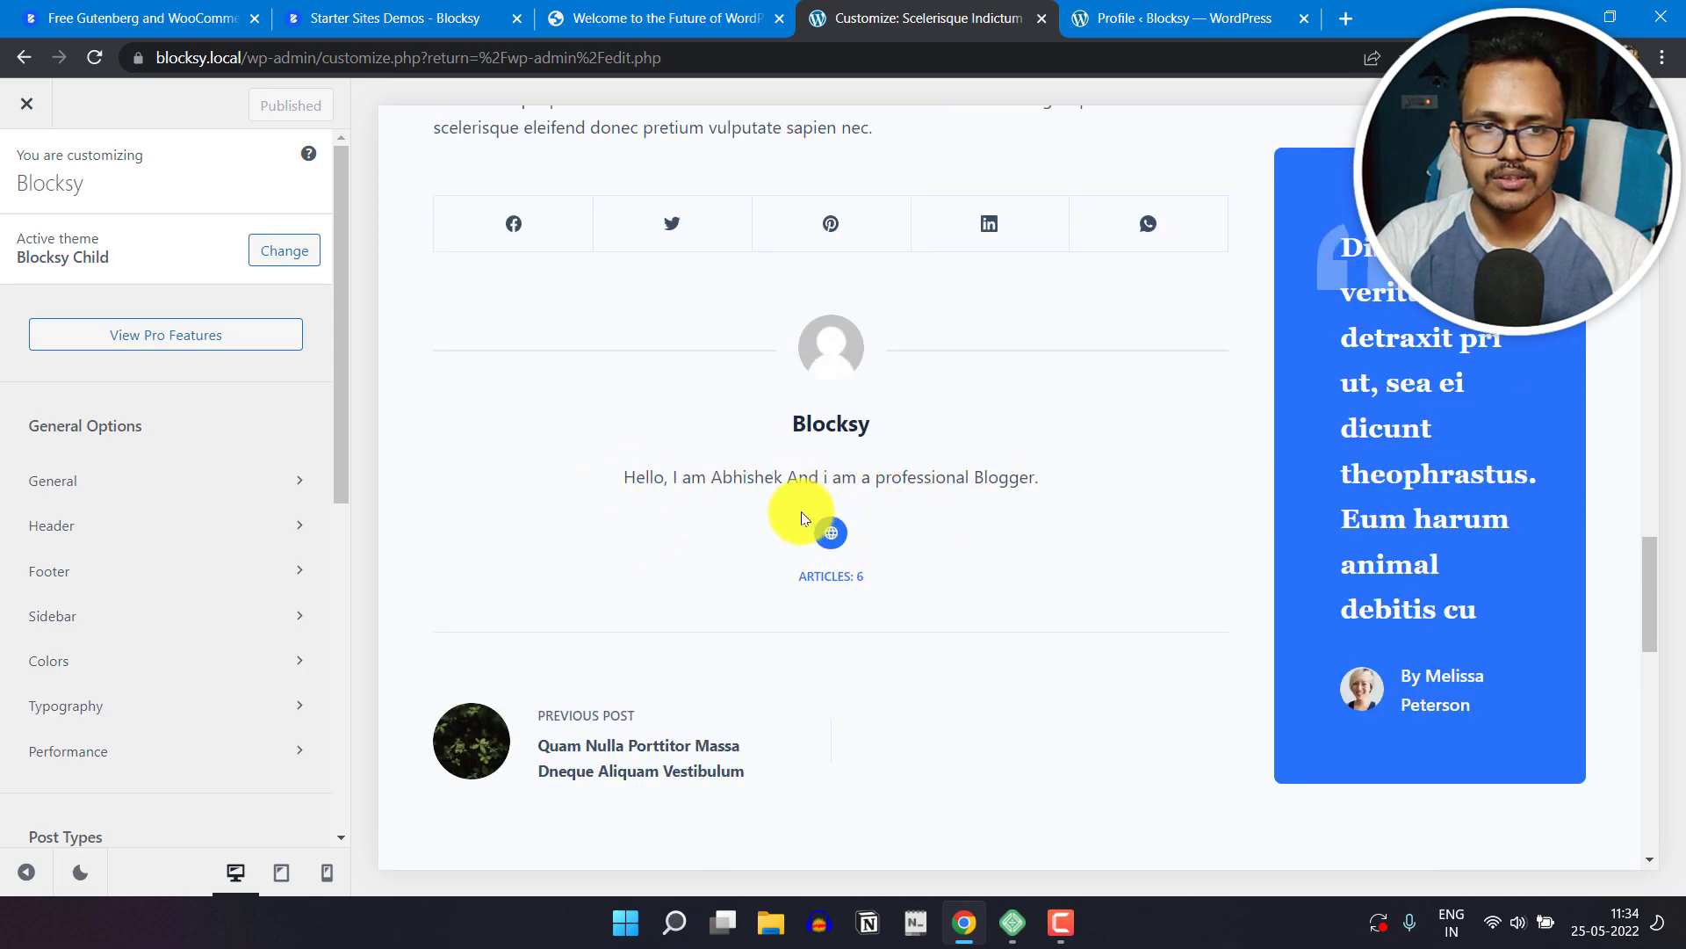
Step: Review the Single Post options, including the page background design setting and the post and page elements
scroll(161, 579, down, 6)
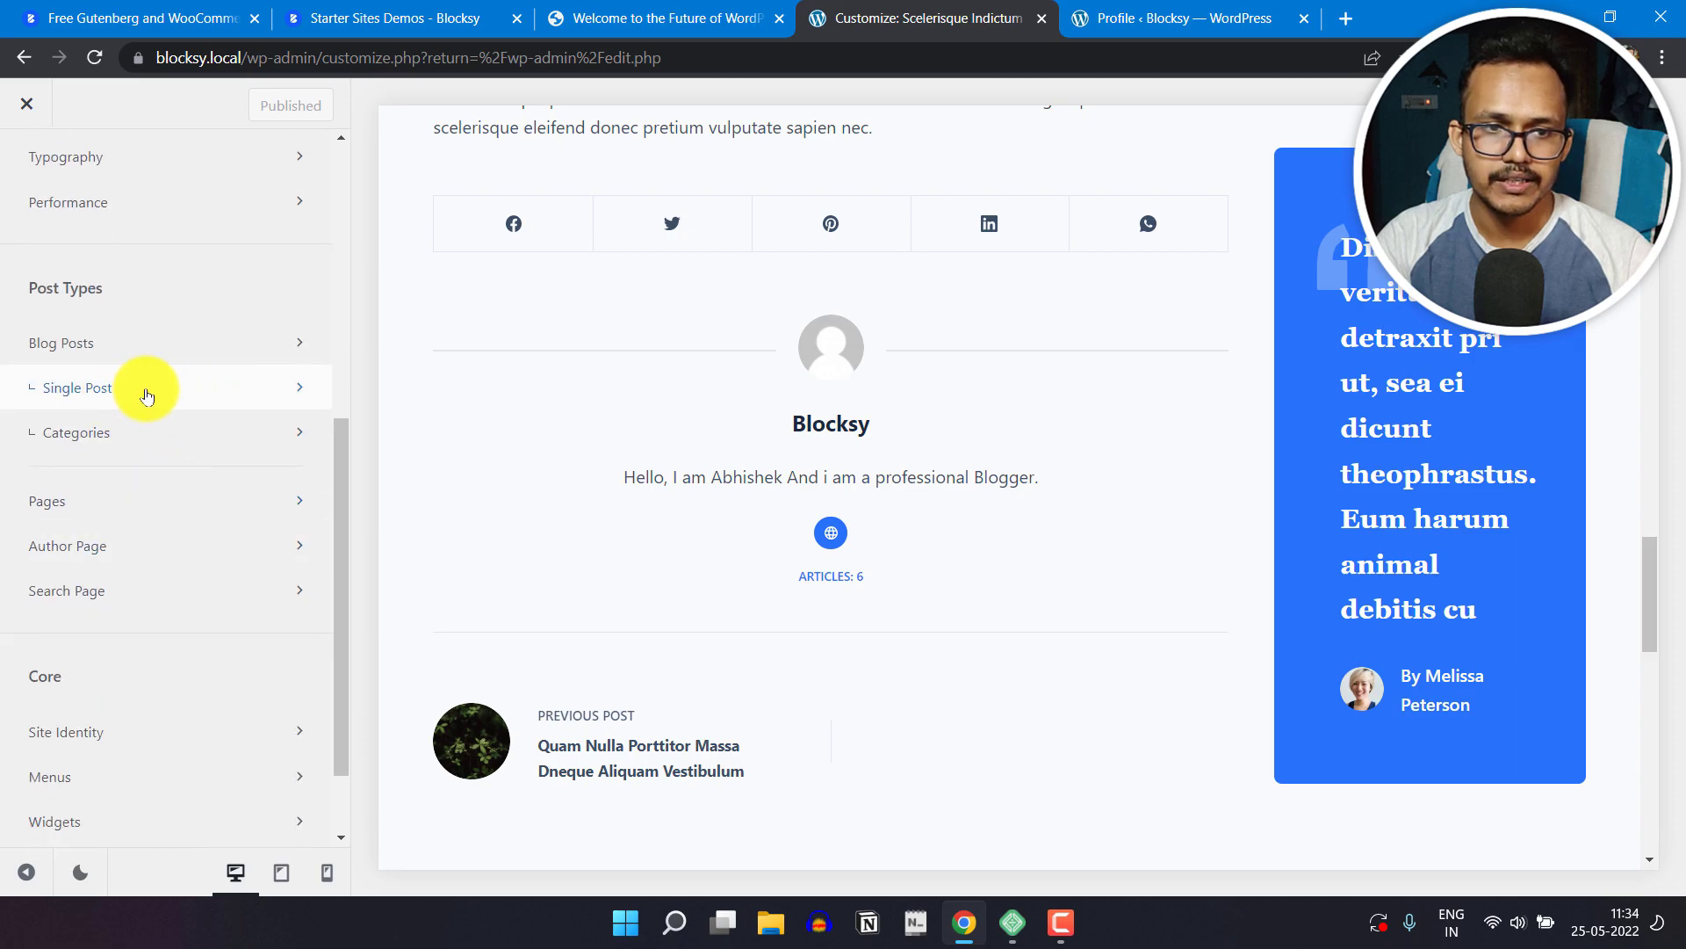
click(219, 397)
scroll(211, 421, down, 1)
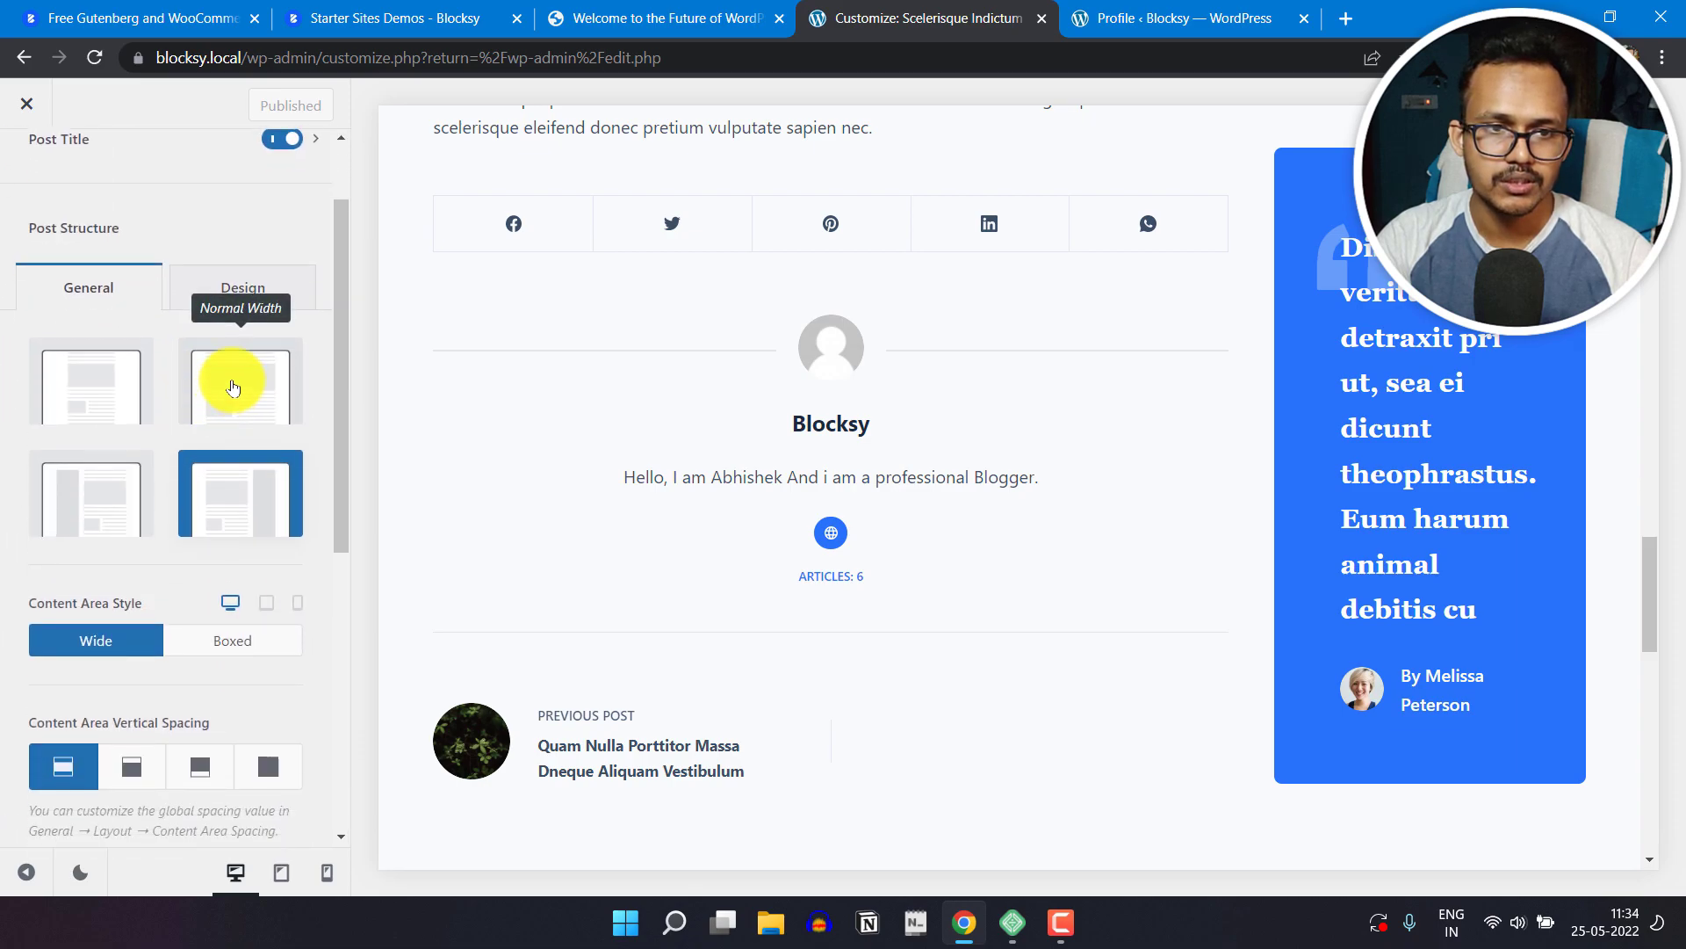
click(243, 299)
scroll(141, 566, down, 2)
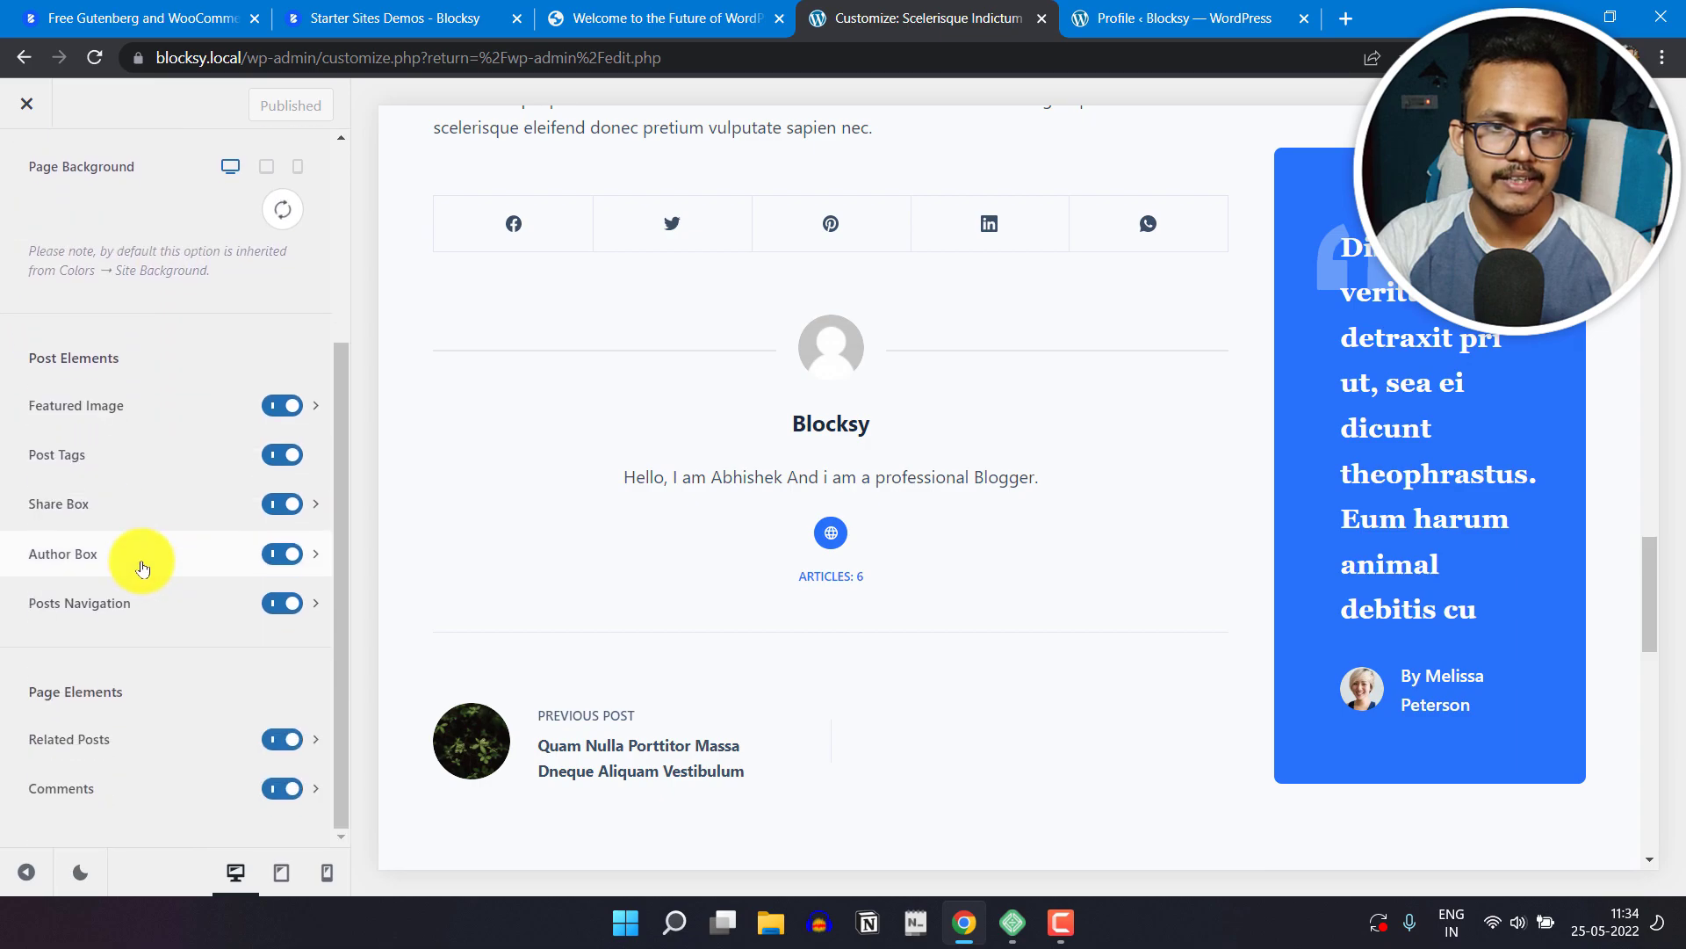
scroll(138, 677, up, 3)
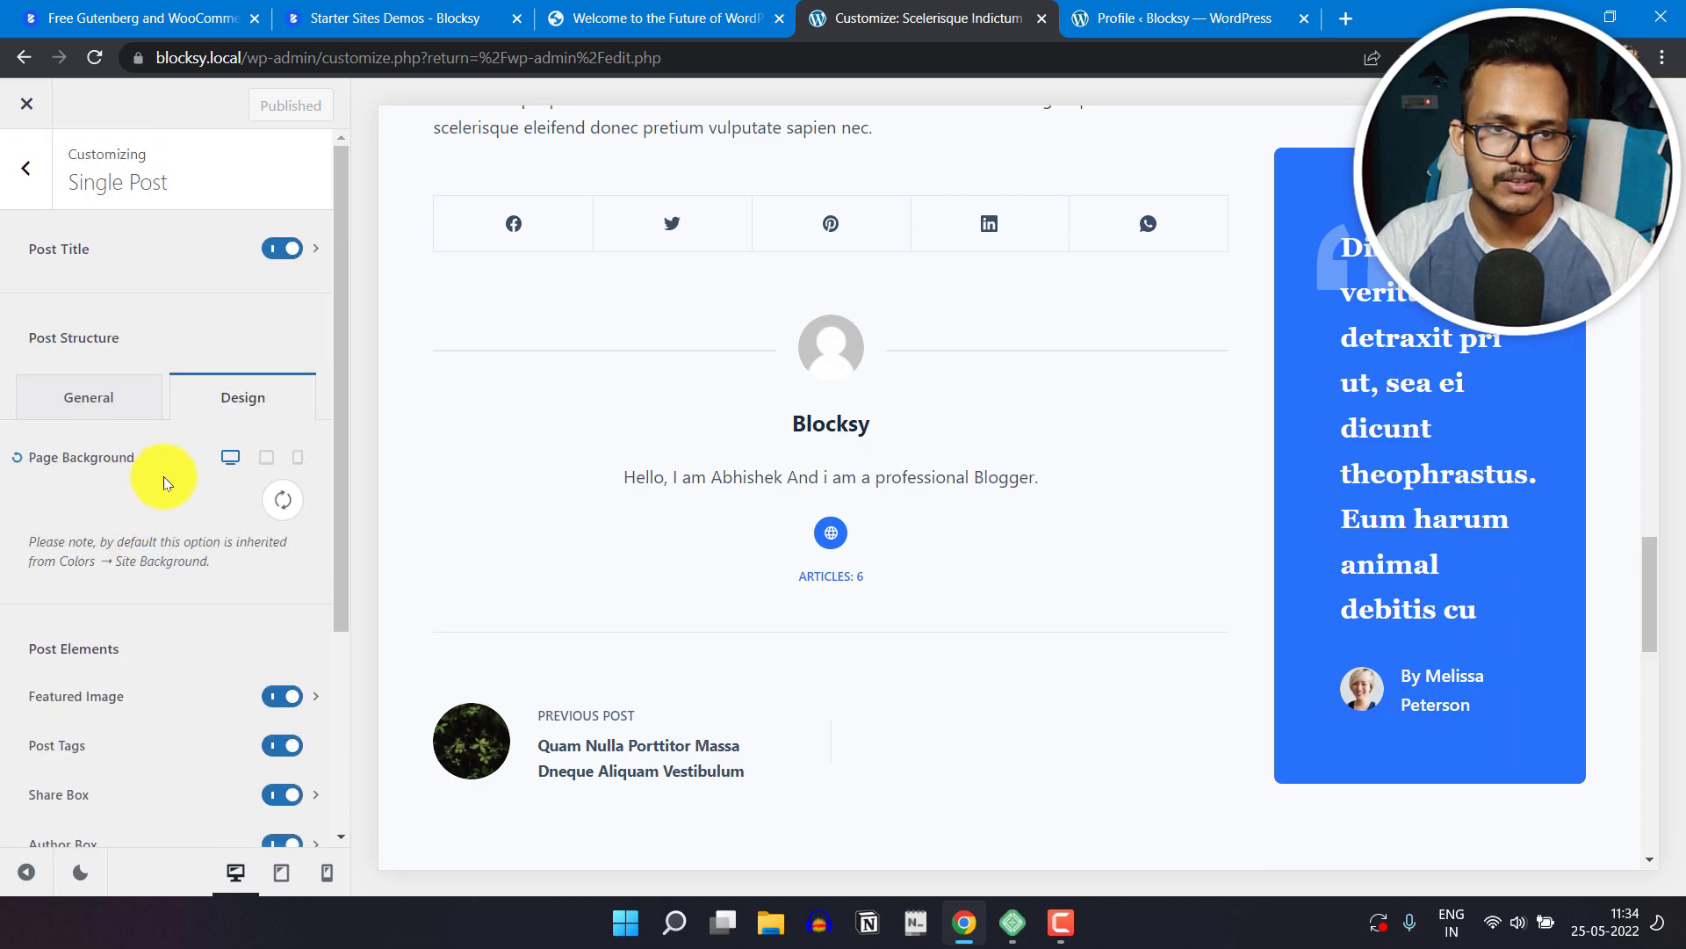
scroll(220, 484, down, 1)
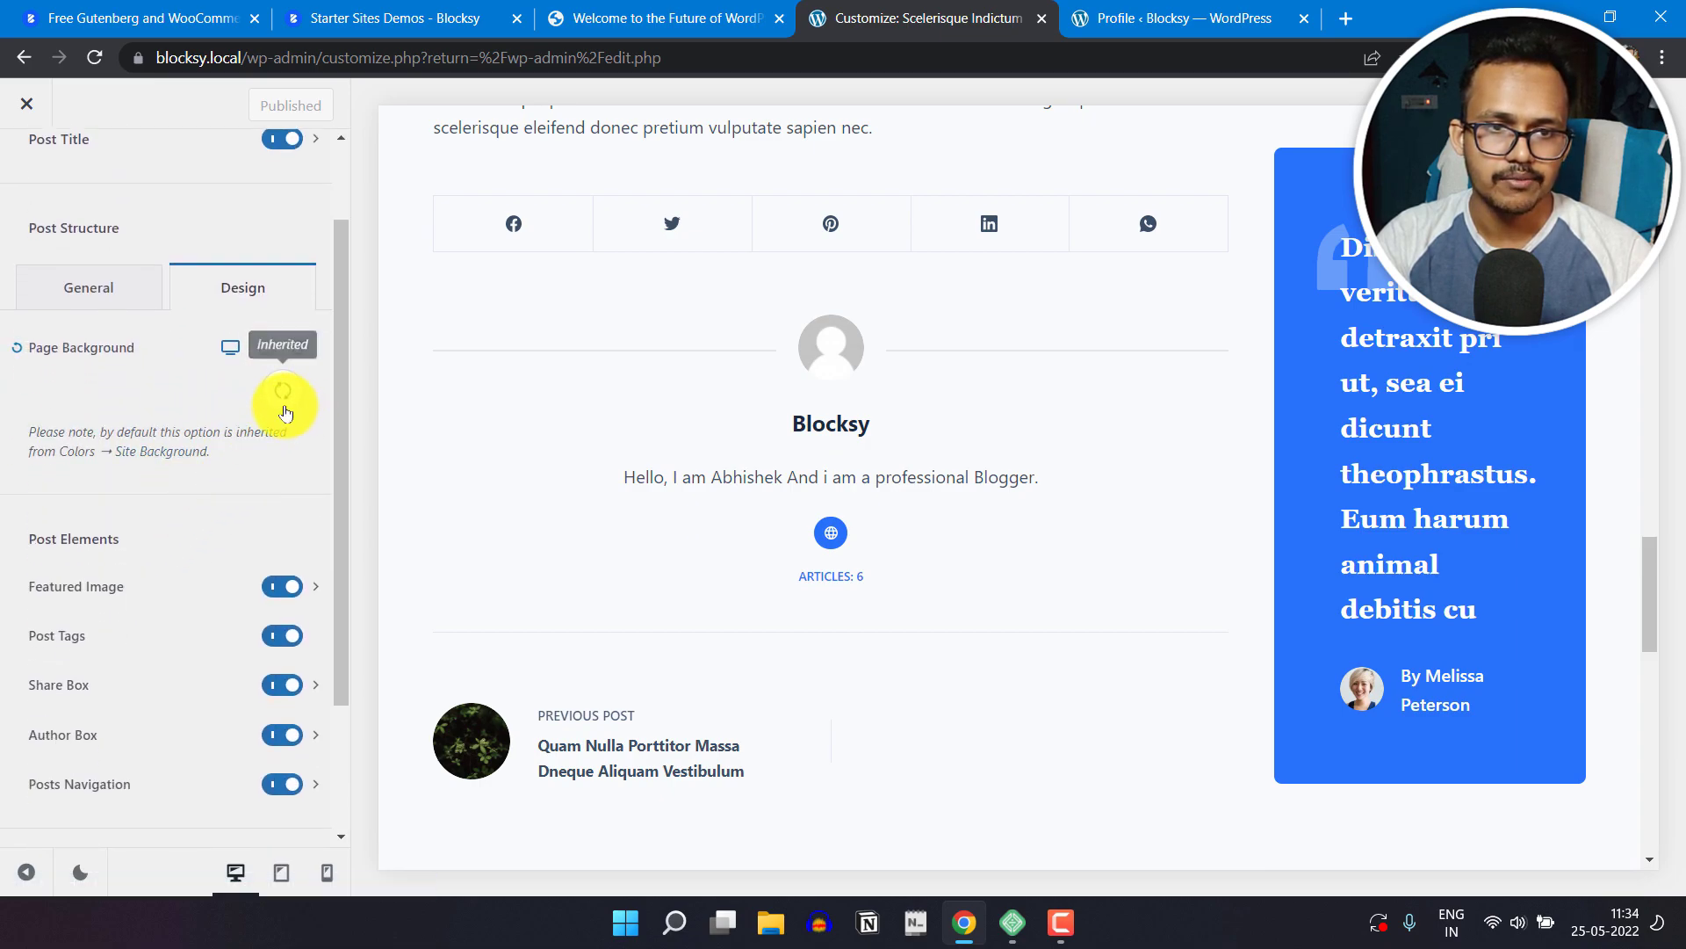
scroll(143, 557, down, 2)
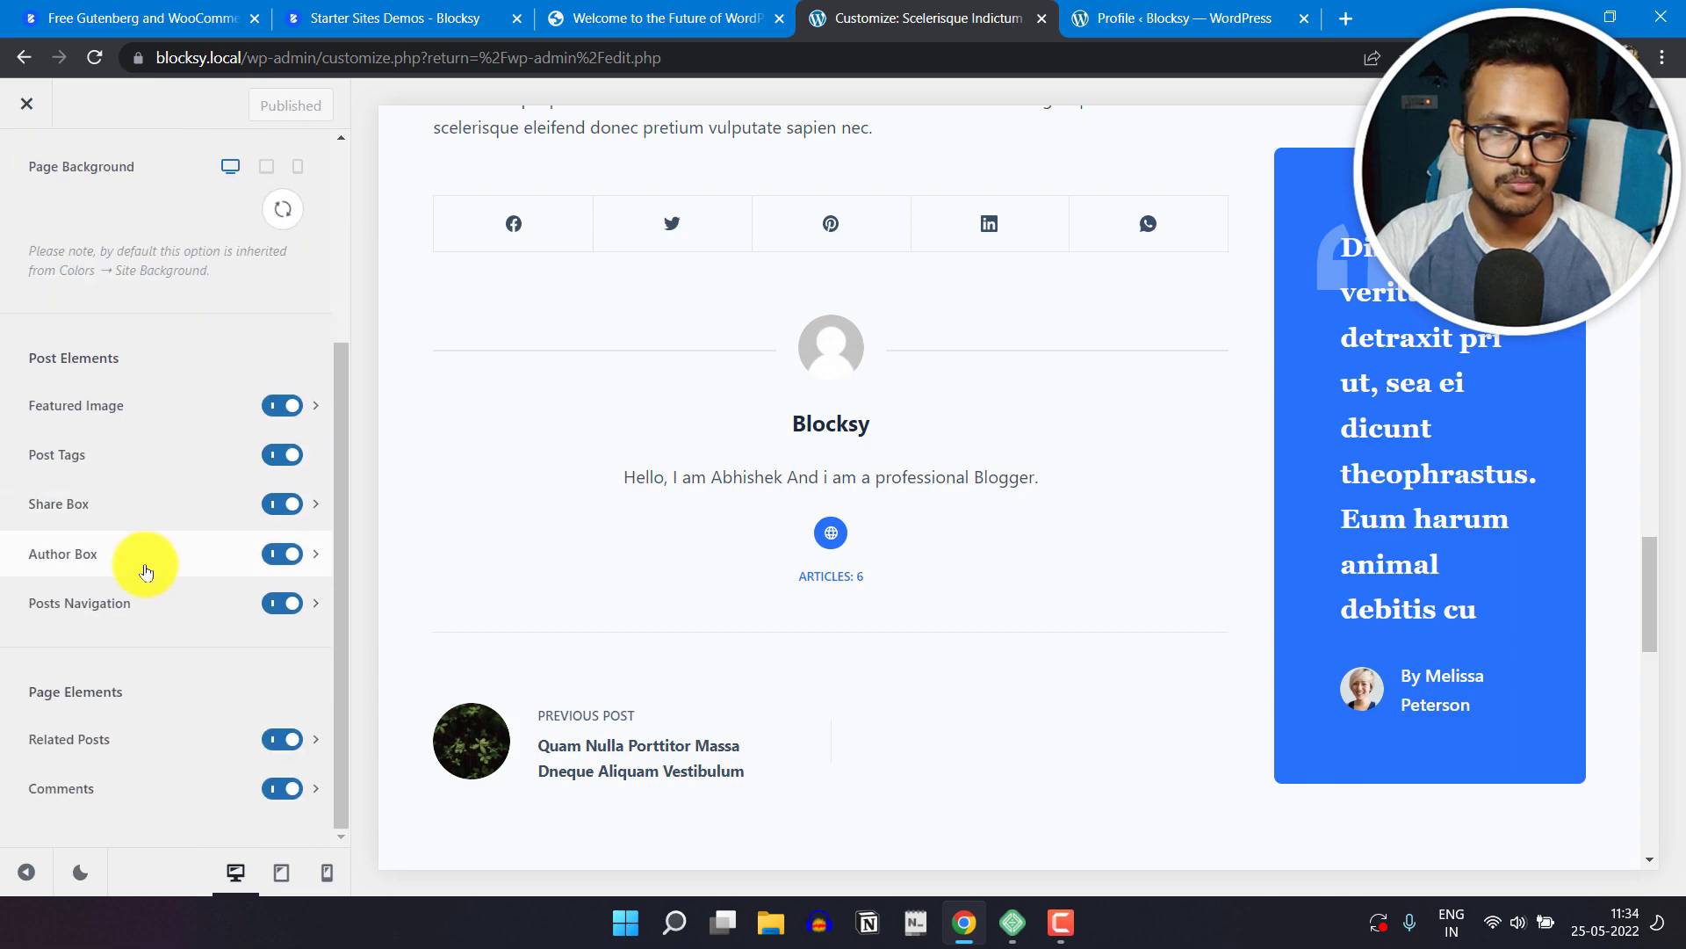
scroll(167, 672, up, 3)
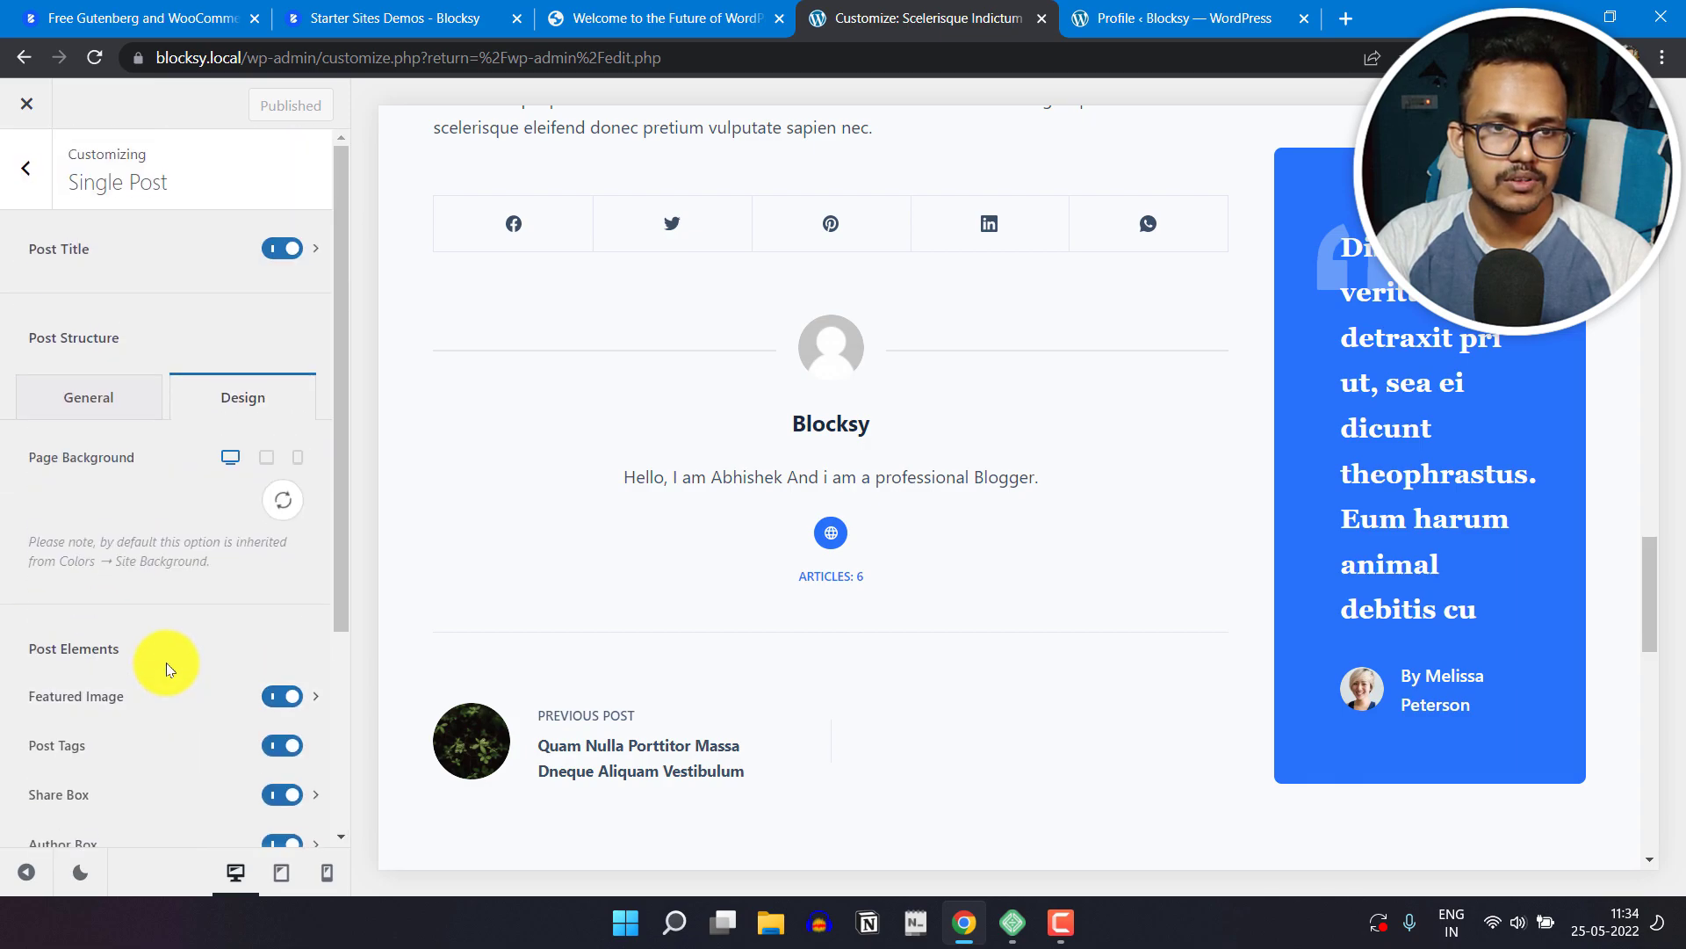
Step: Open the Categories options and look through the Blogger category archive in the preview
click(32, 169)
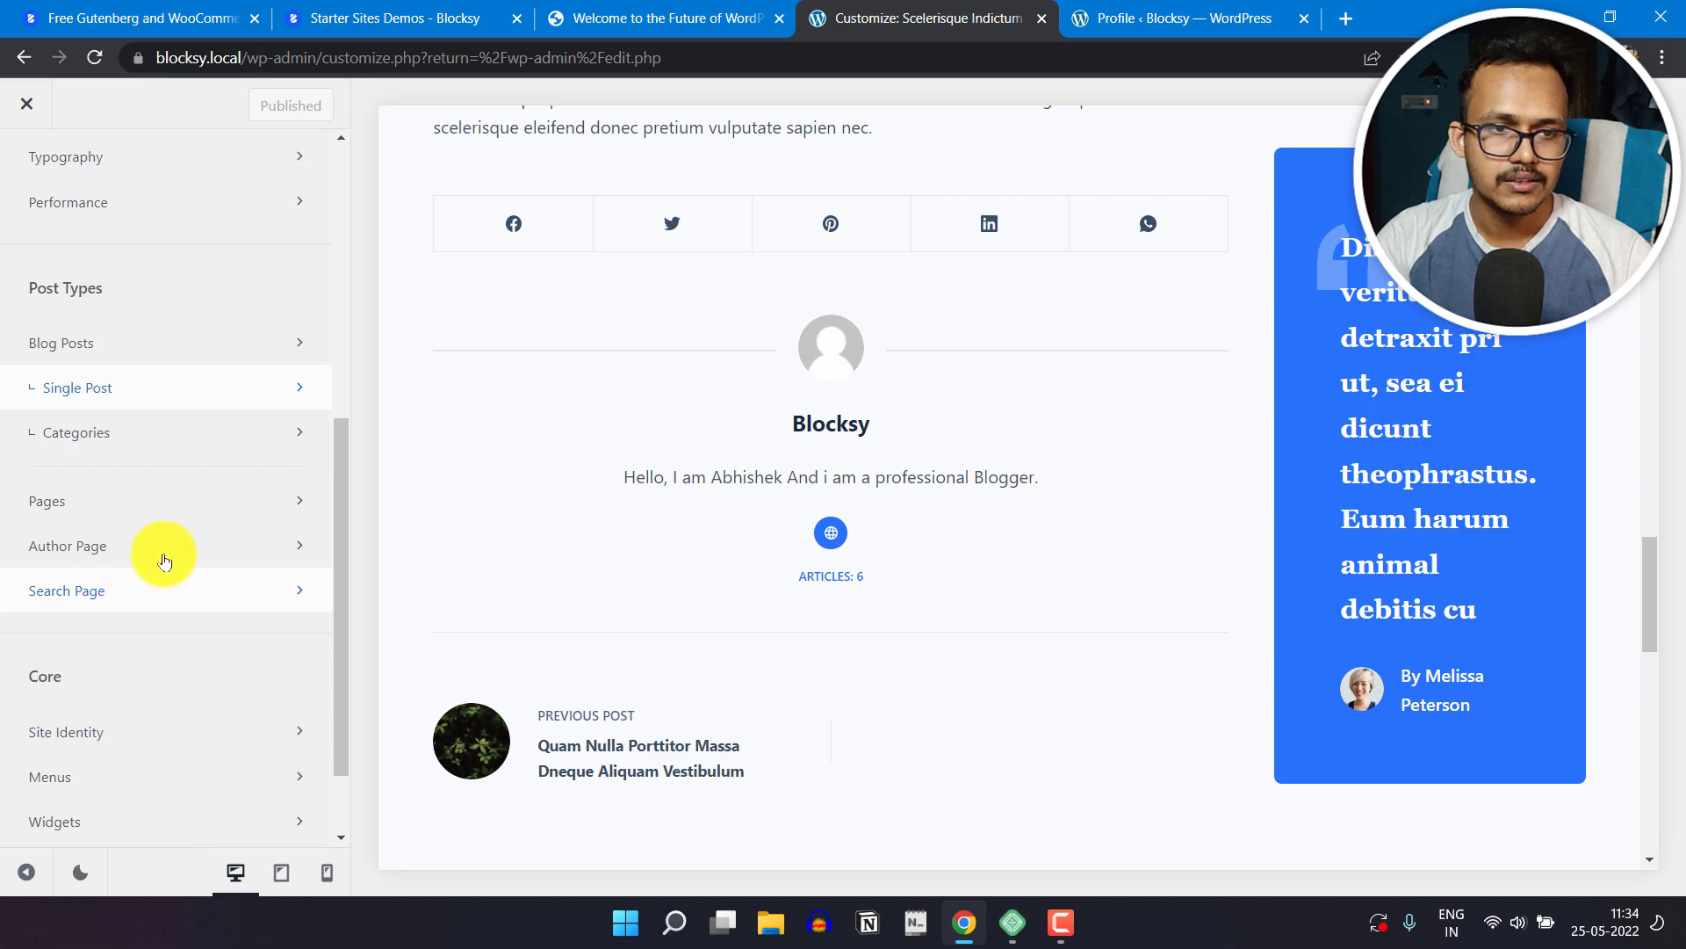
click(147, 445)
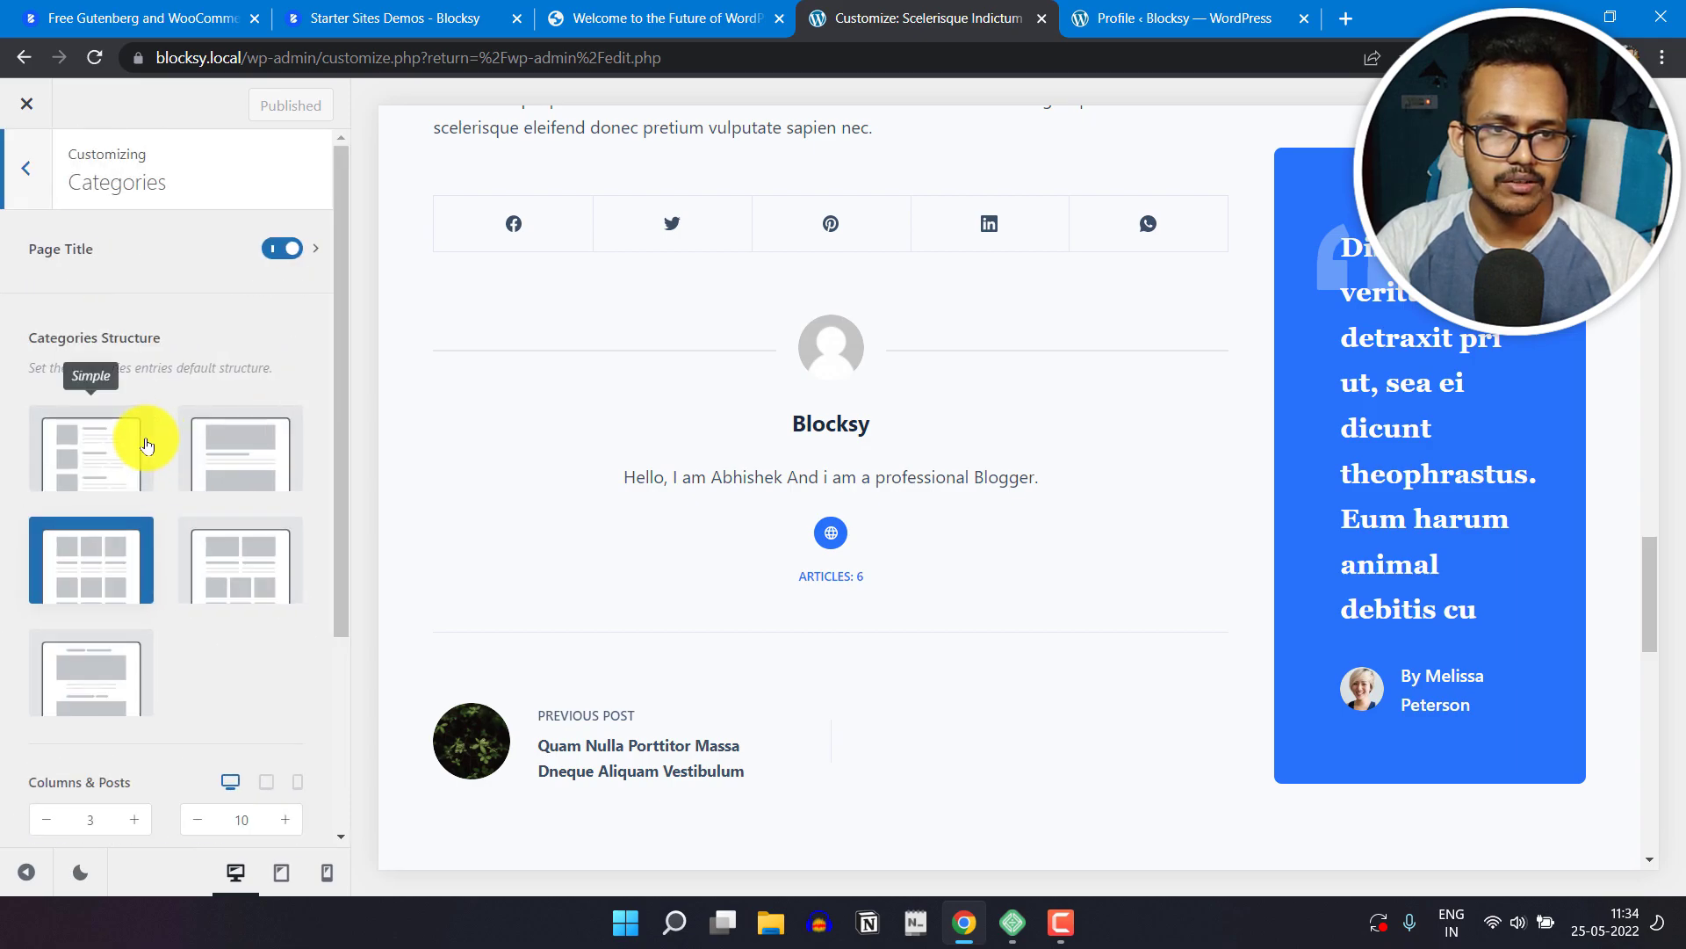
scroll(1015, 602, up, 5)
scroll(1010, 600, up, 15)
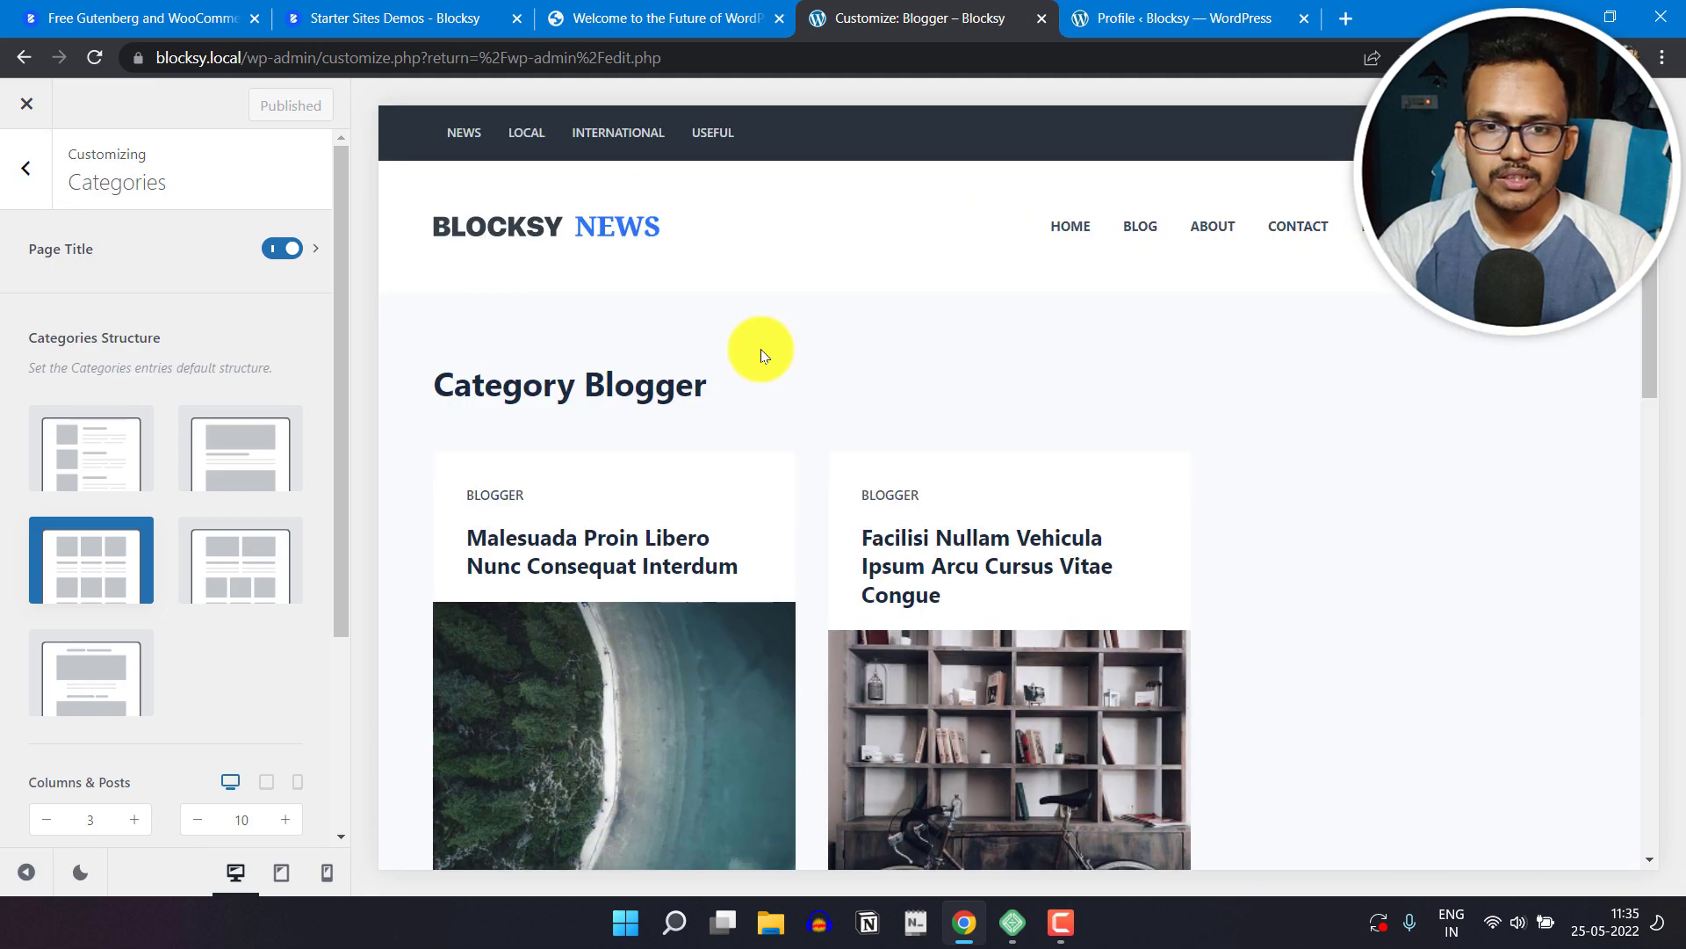
scroll(986, 399, down, 3)
scroll(1300, 574, down, 3)
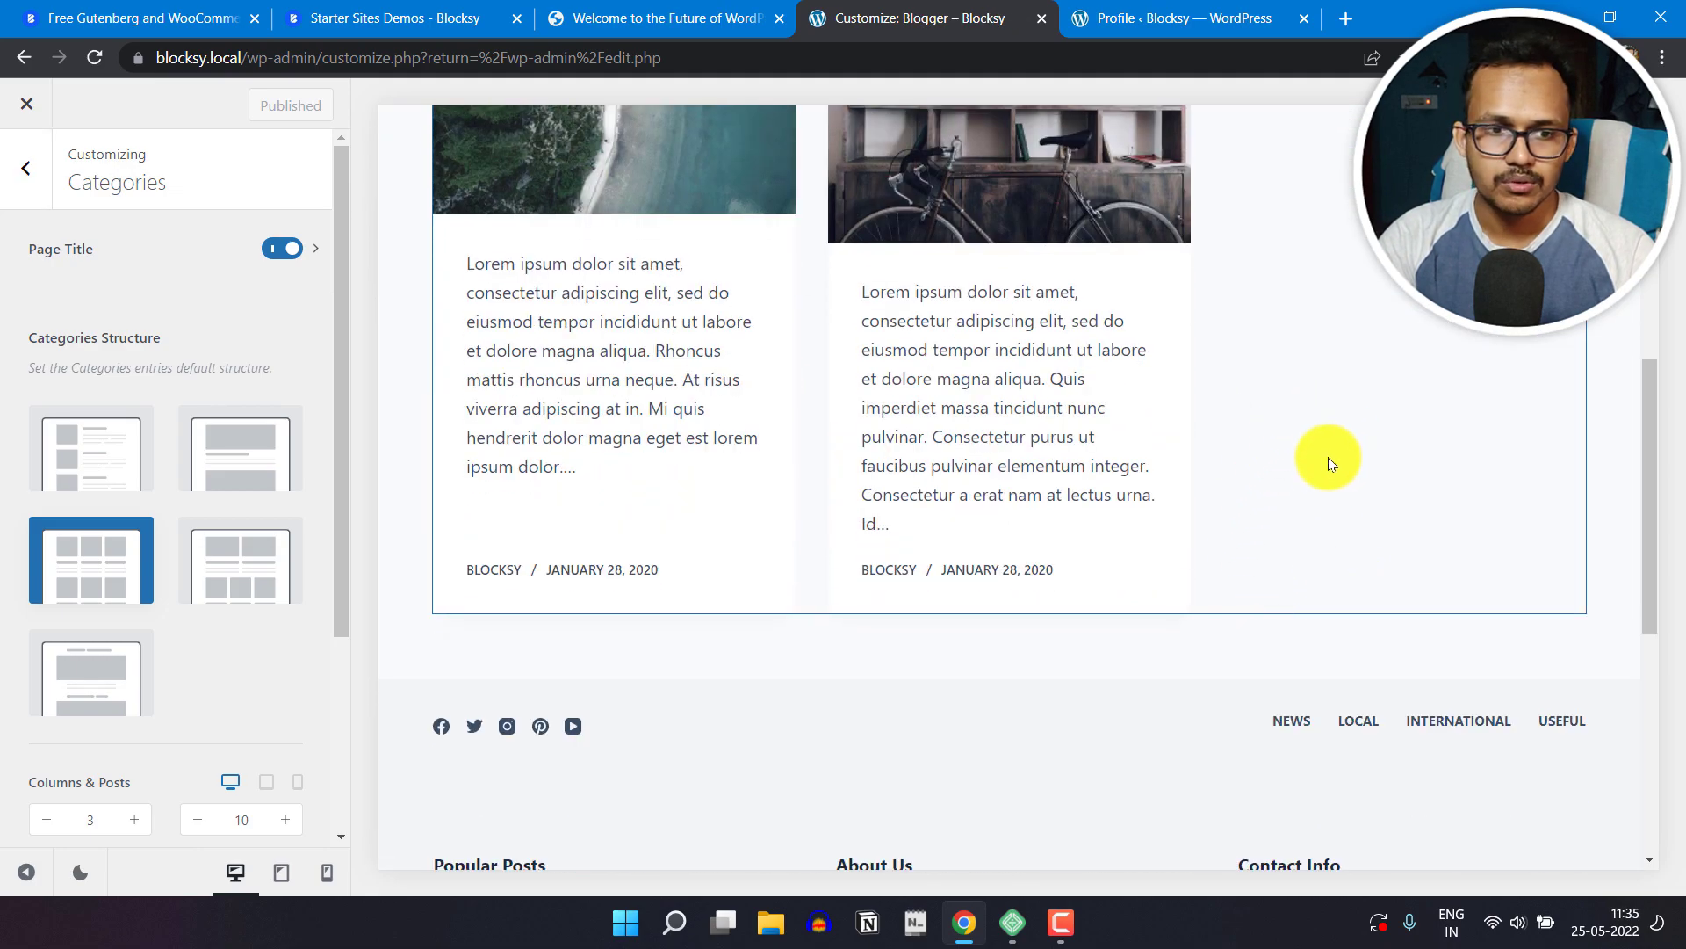
scroll(1328, 457, up, 6)
scroll(1229, 431, down, 1)
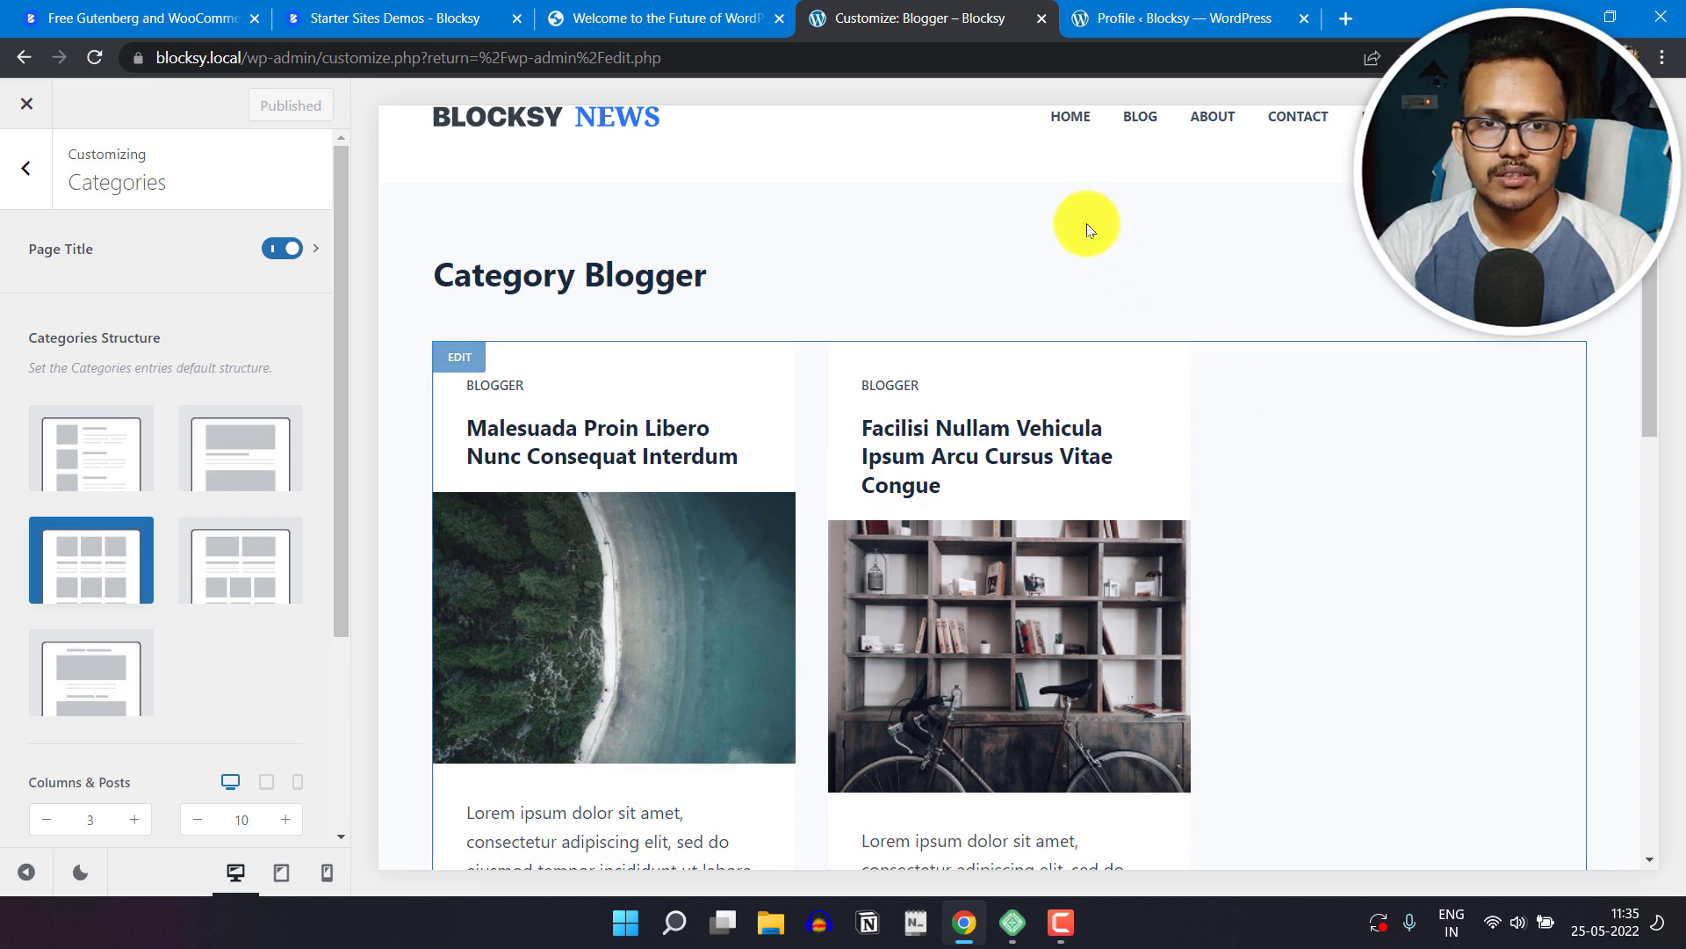
Step: Restore all trashed posts in the WordPress dashboard and return to the full posts list
click(1160, 18)
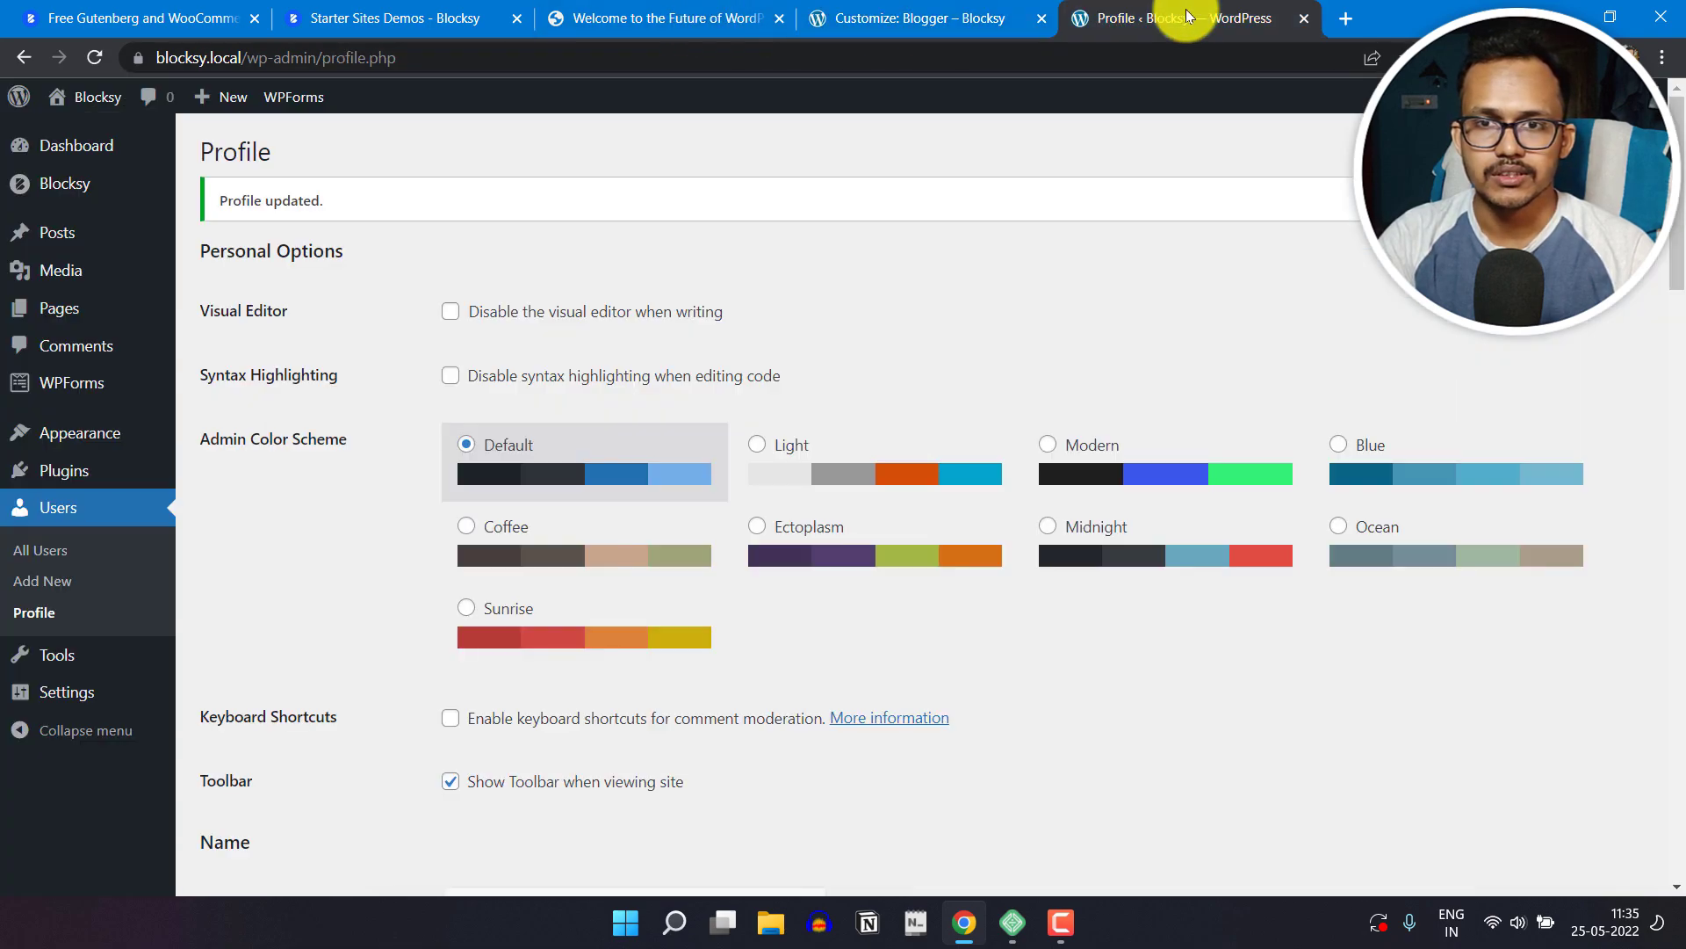
click(78, 231)
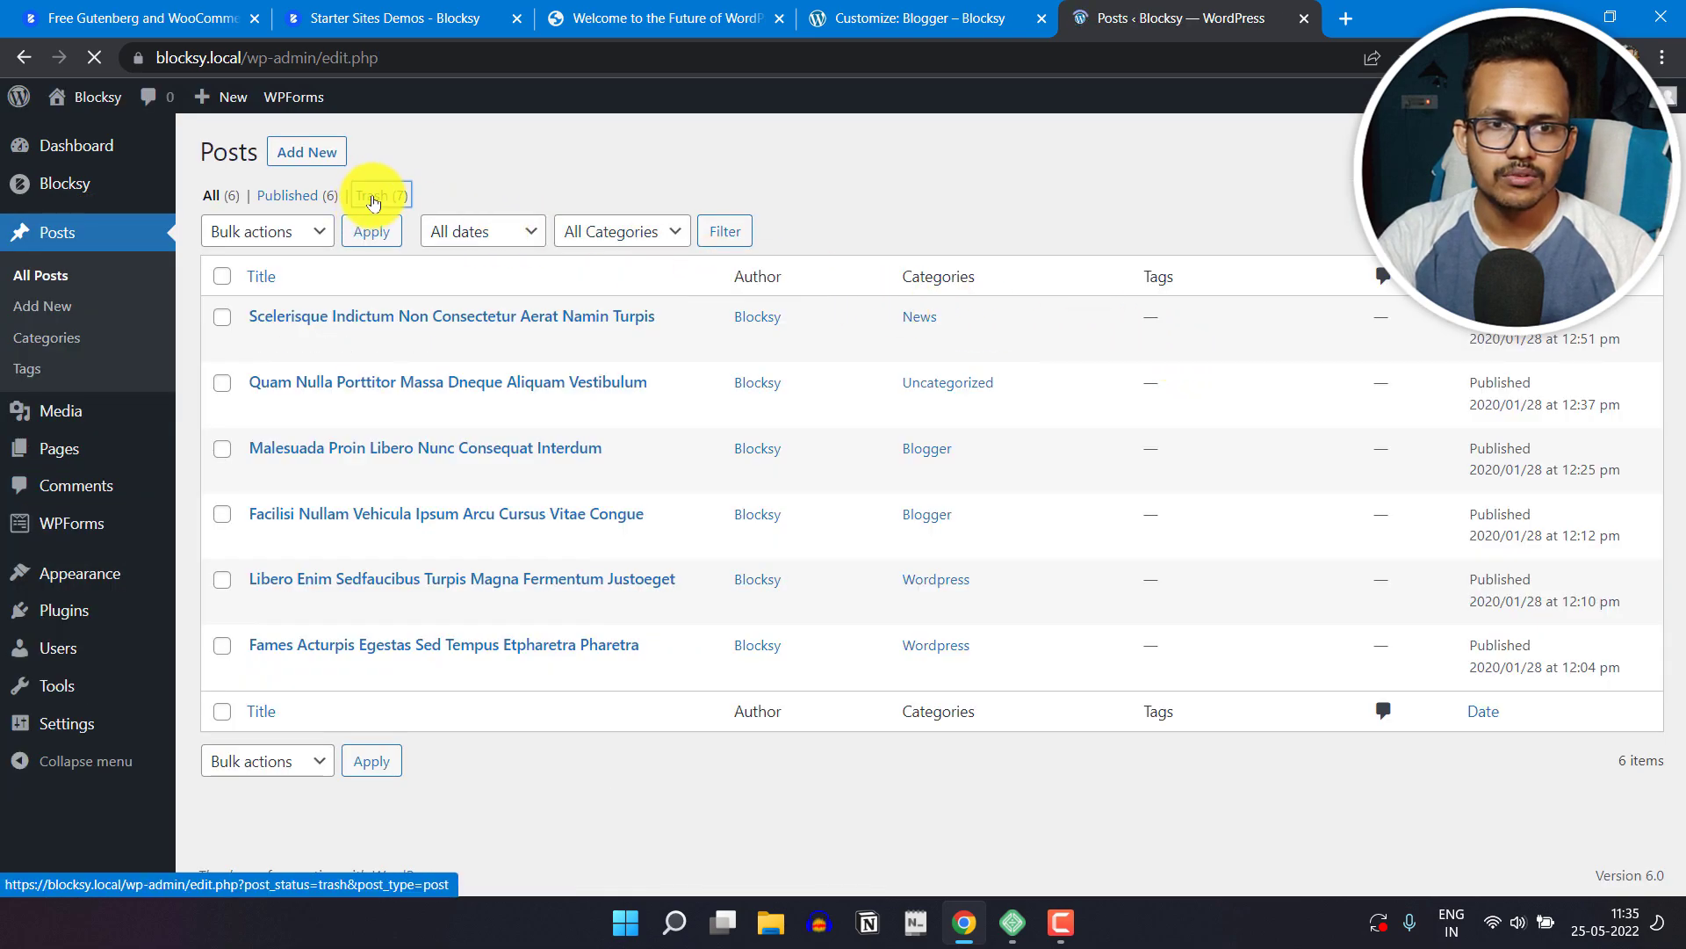
click(289, 231)
click(281, 281)
click(397, 234)
click(220, 261)
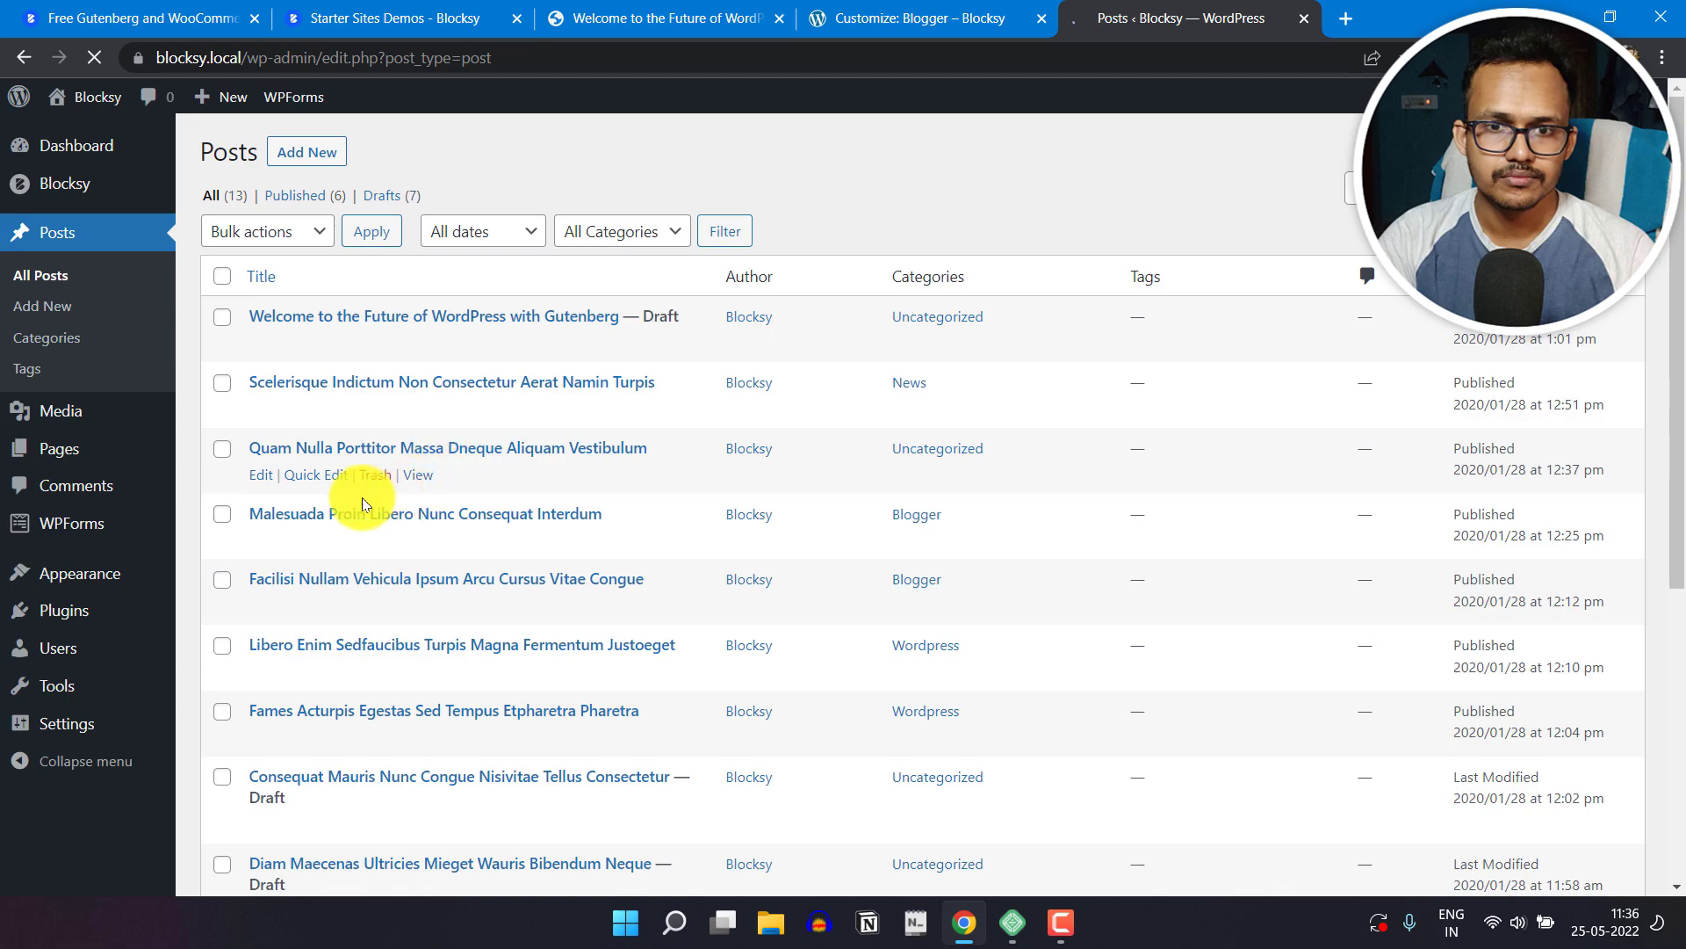
Step: Quick-edit the draft "Fermentum Dui Faucibus Bnornare Quam Viverra Orci" to assign it to the Blogger category
scroll(518, 543, down, 5)
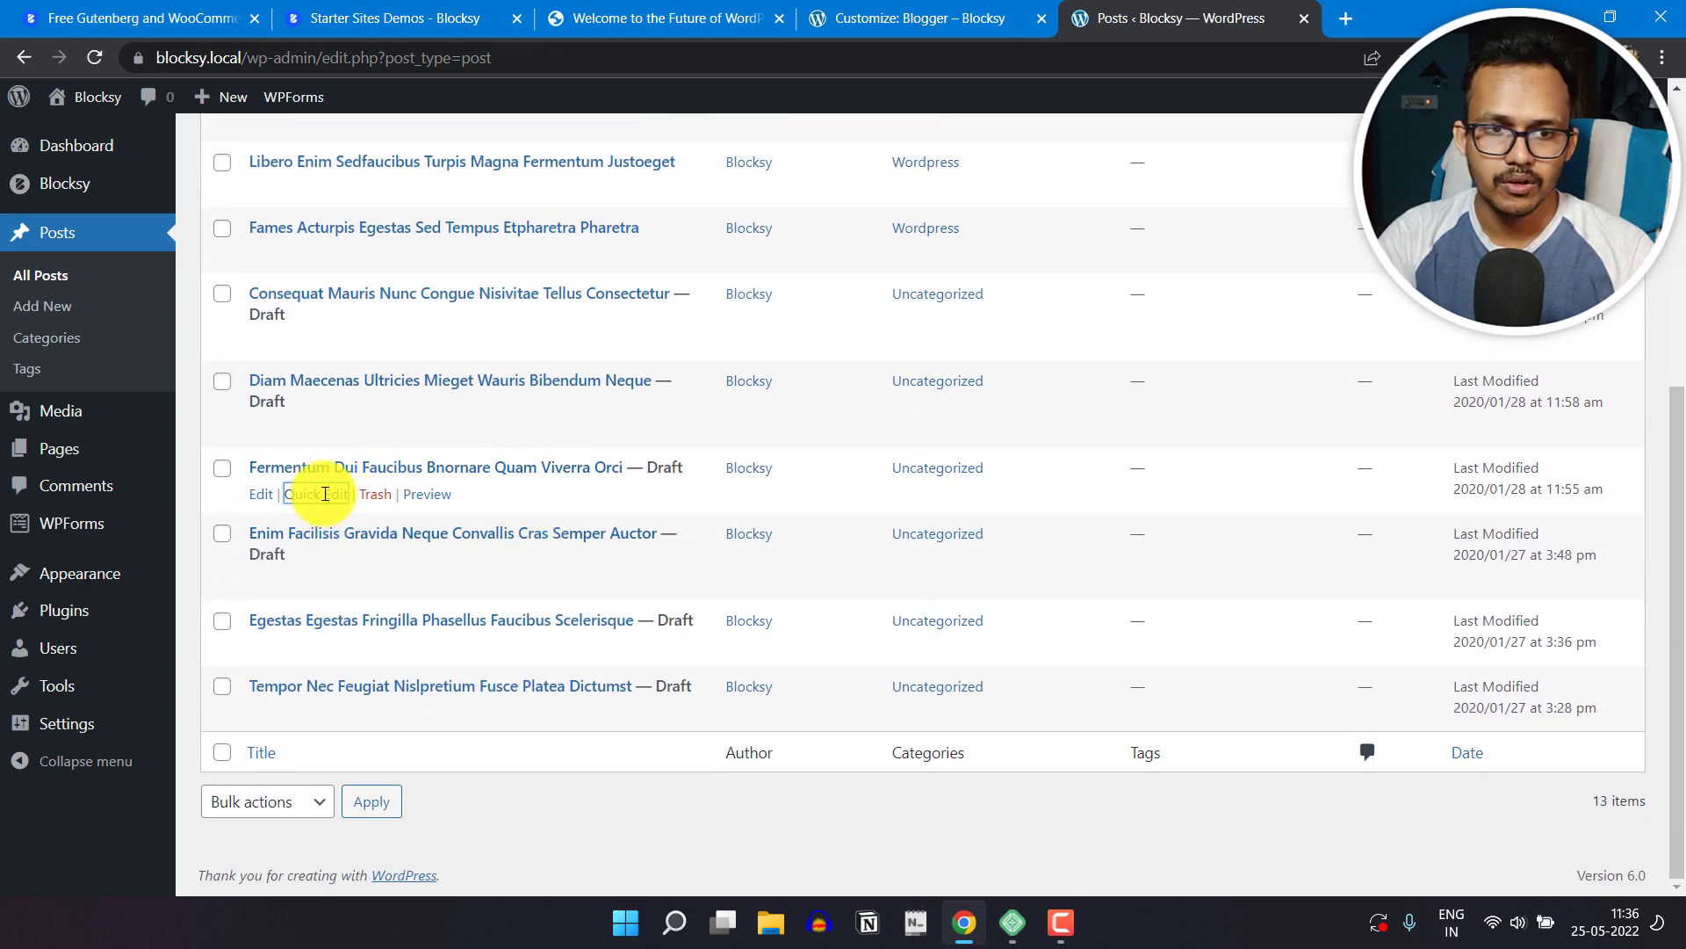
click(325, 494)
click(800, 511)
click(800, 567)
click(250, 725)
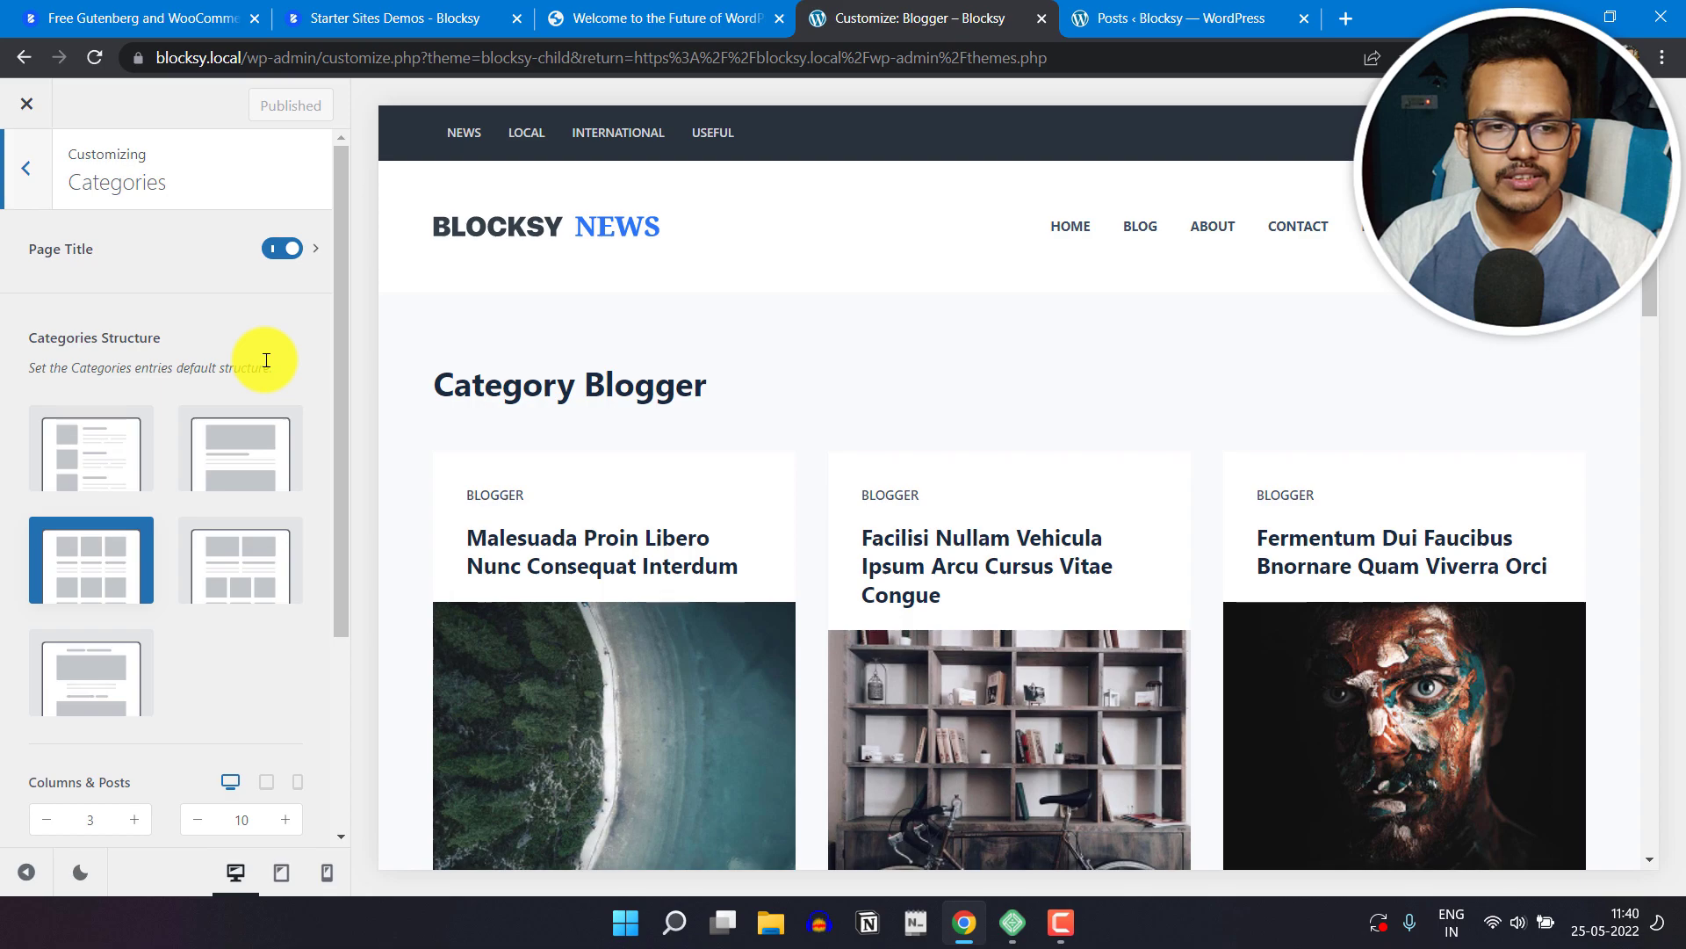
Step: Set the Categories Structure to the layout with two large cards above rows of three, and check the Blogger archive preview
scroll(925, 387, down, 3)
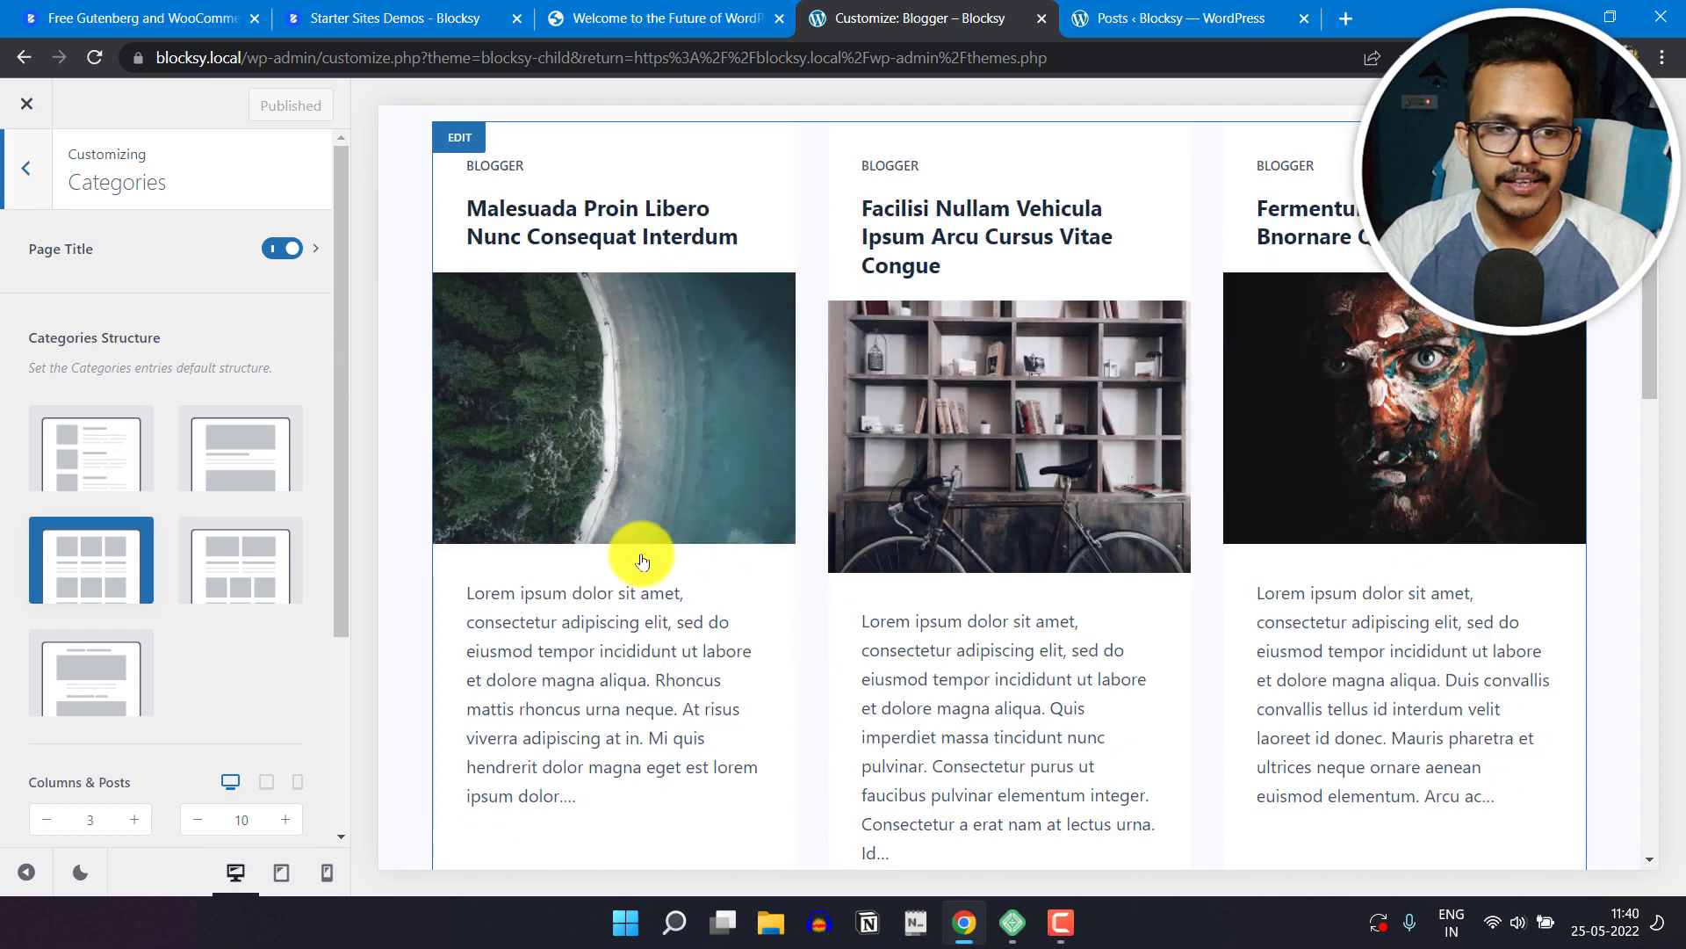
click(252, 572)
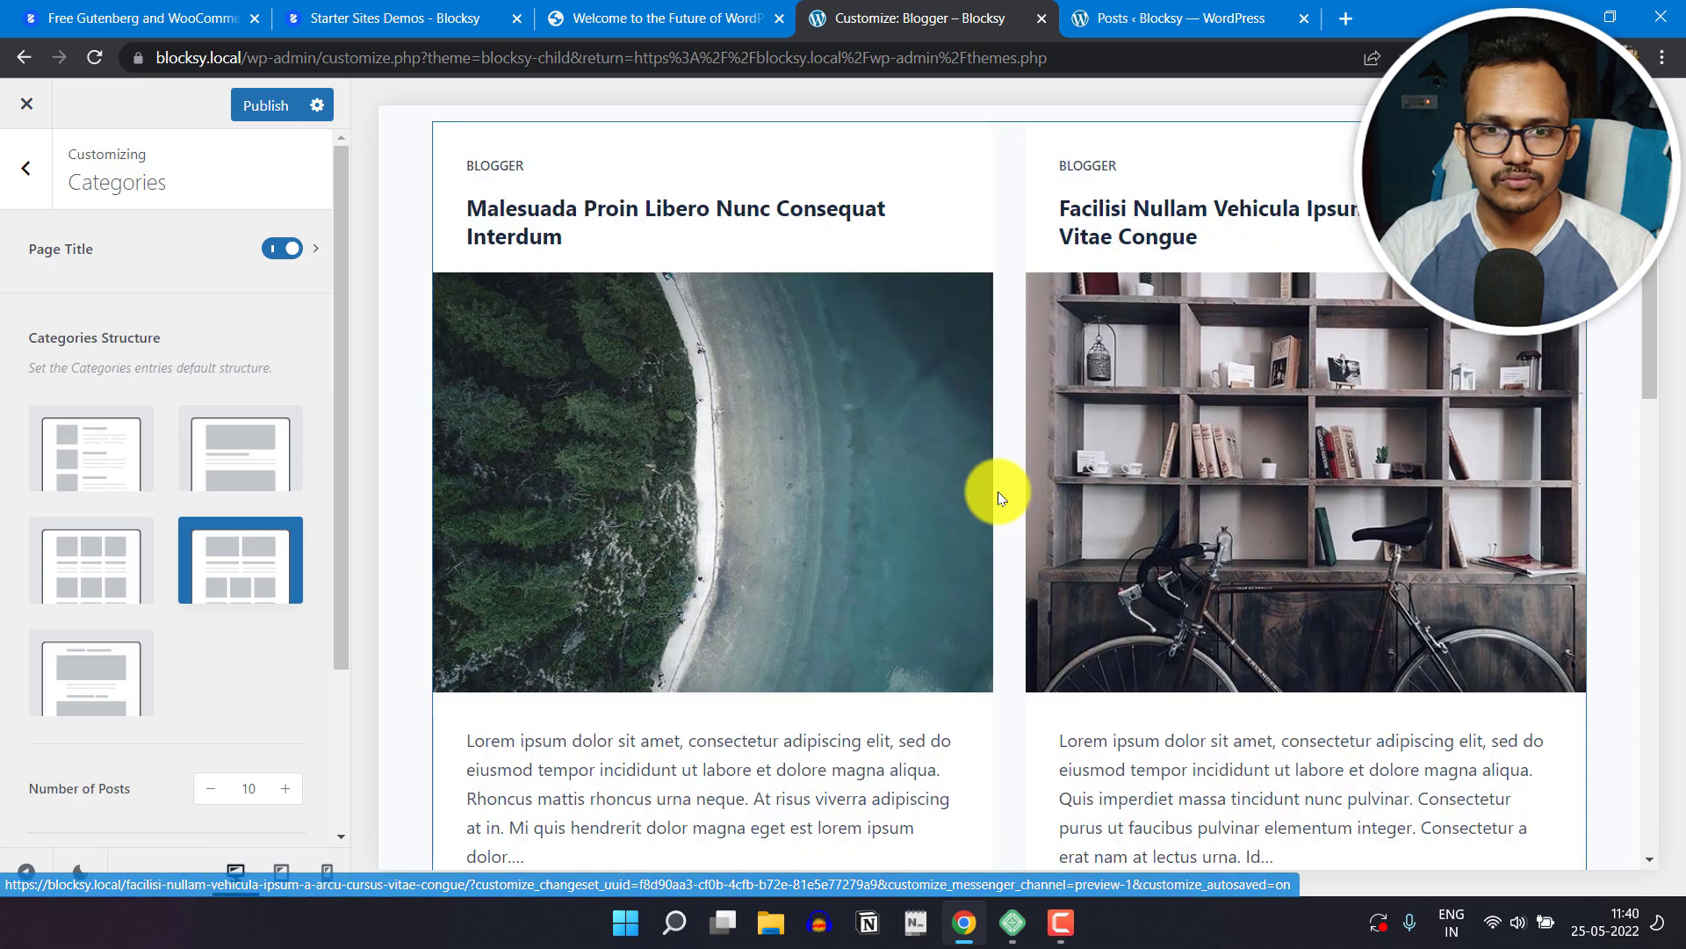
scroll(966, 598, down, 4)
scroll(888, 590, down, 2)
scroll(1056, 539, up, 4)
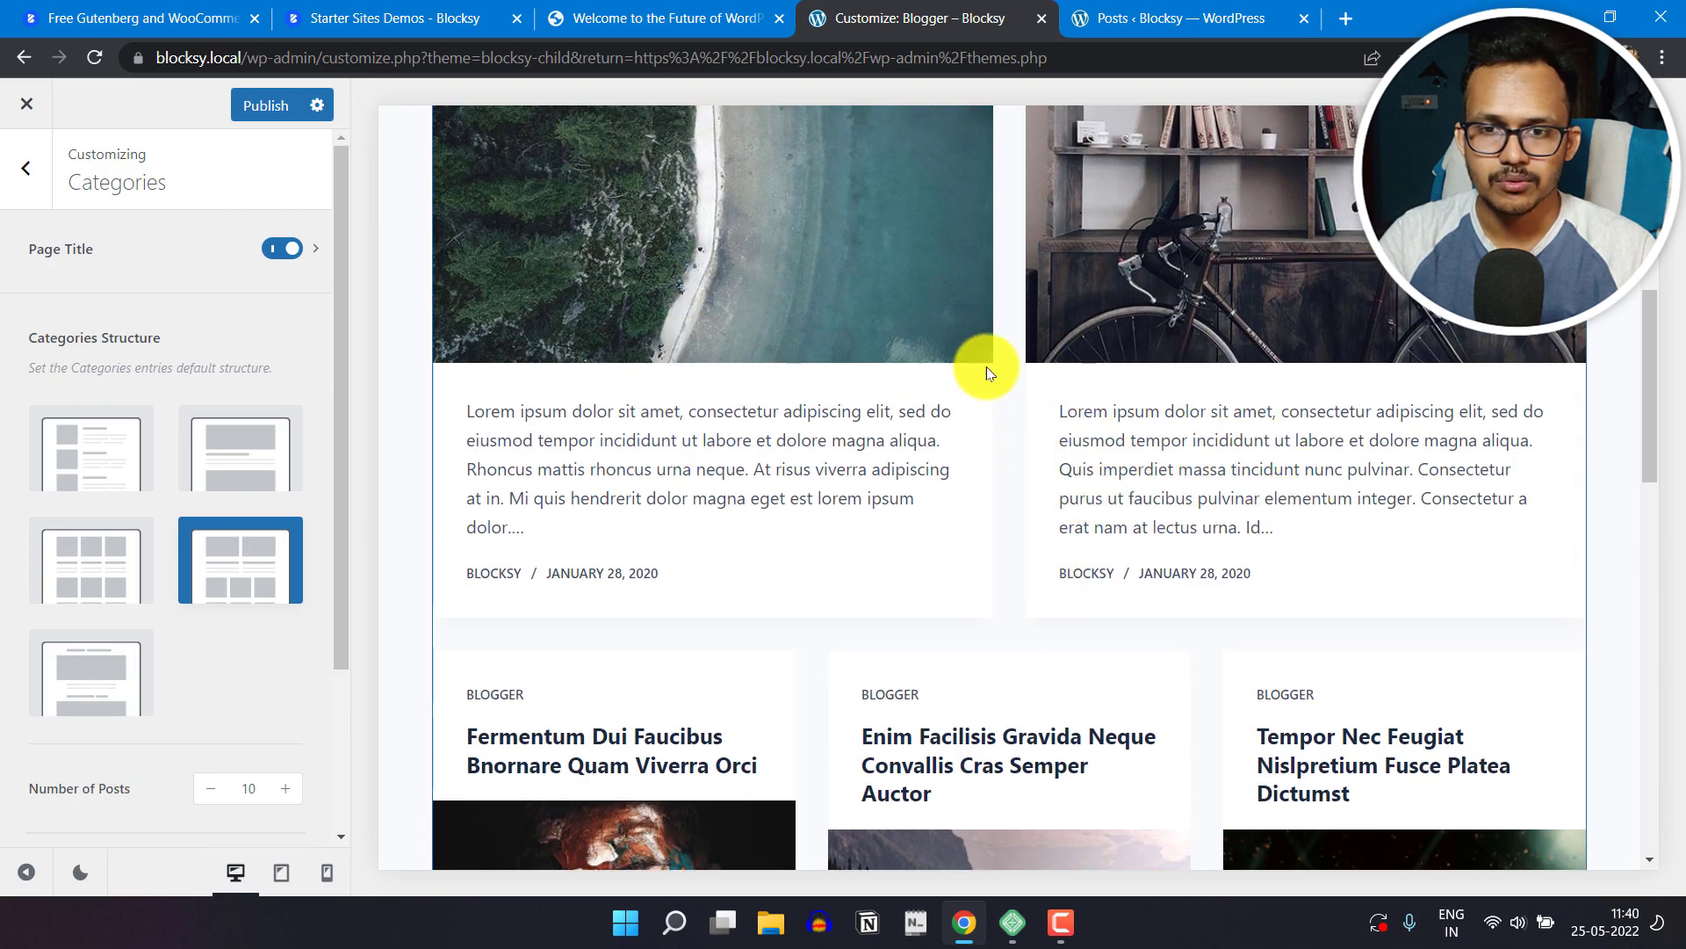
Step: Try the Gutenberg layout as the Categories Structure and look through the Blogger archive preview
scroll(964, 402, down, 6)
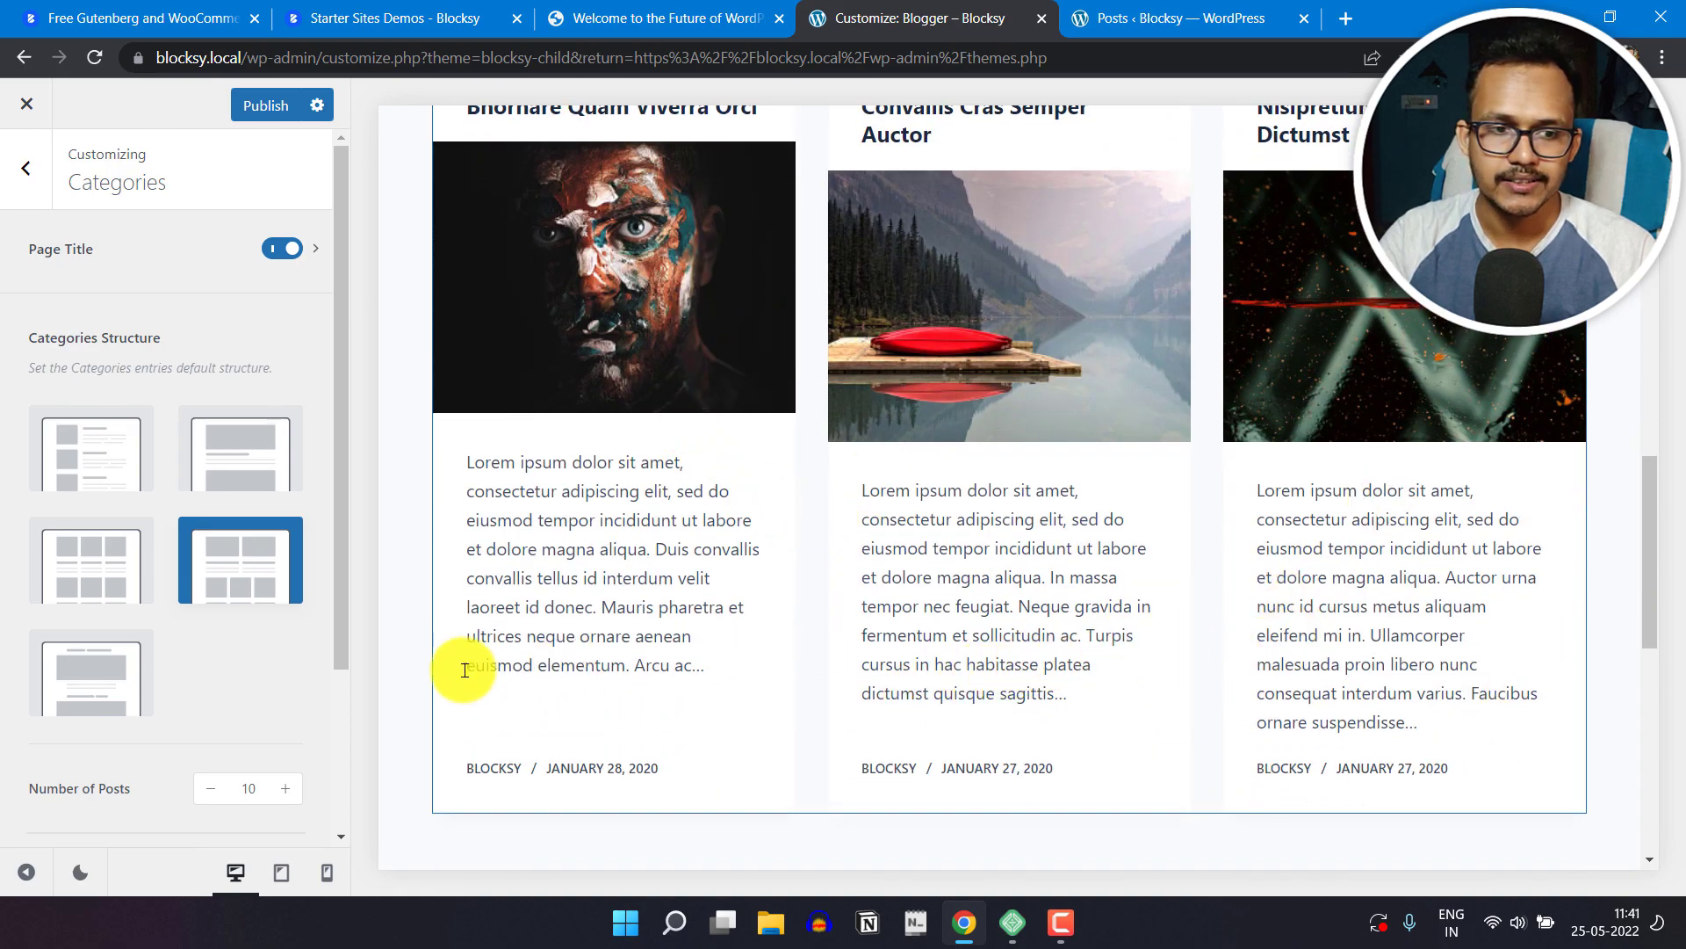
click(75, 674)
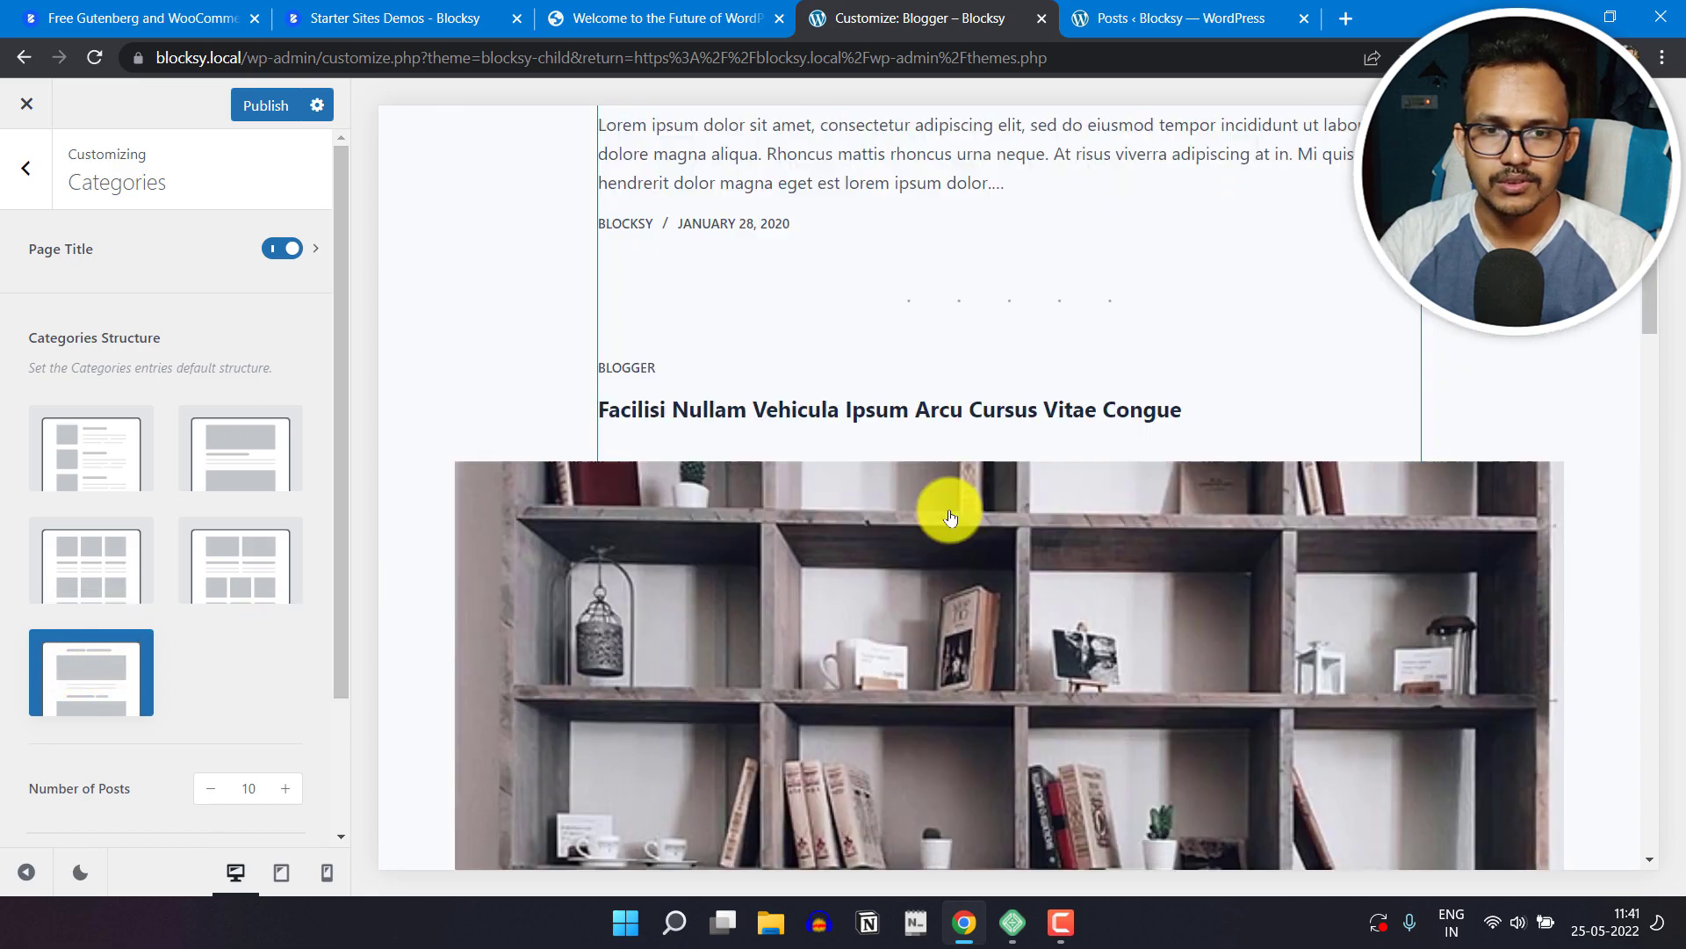
scroll(882, 575, down, 15)
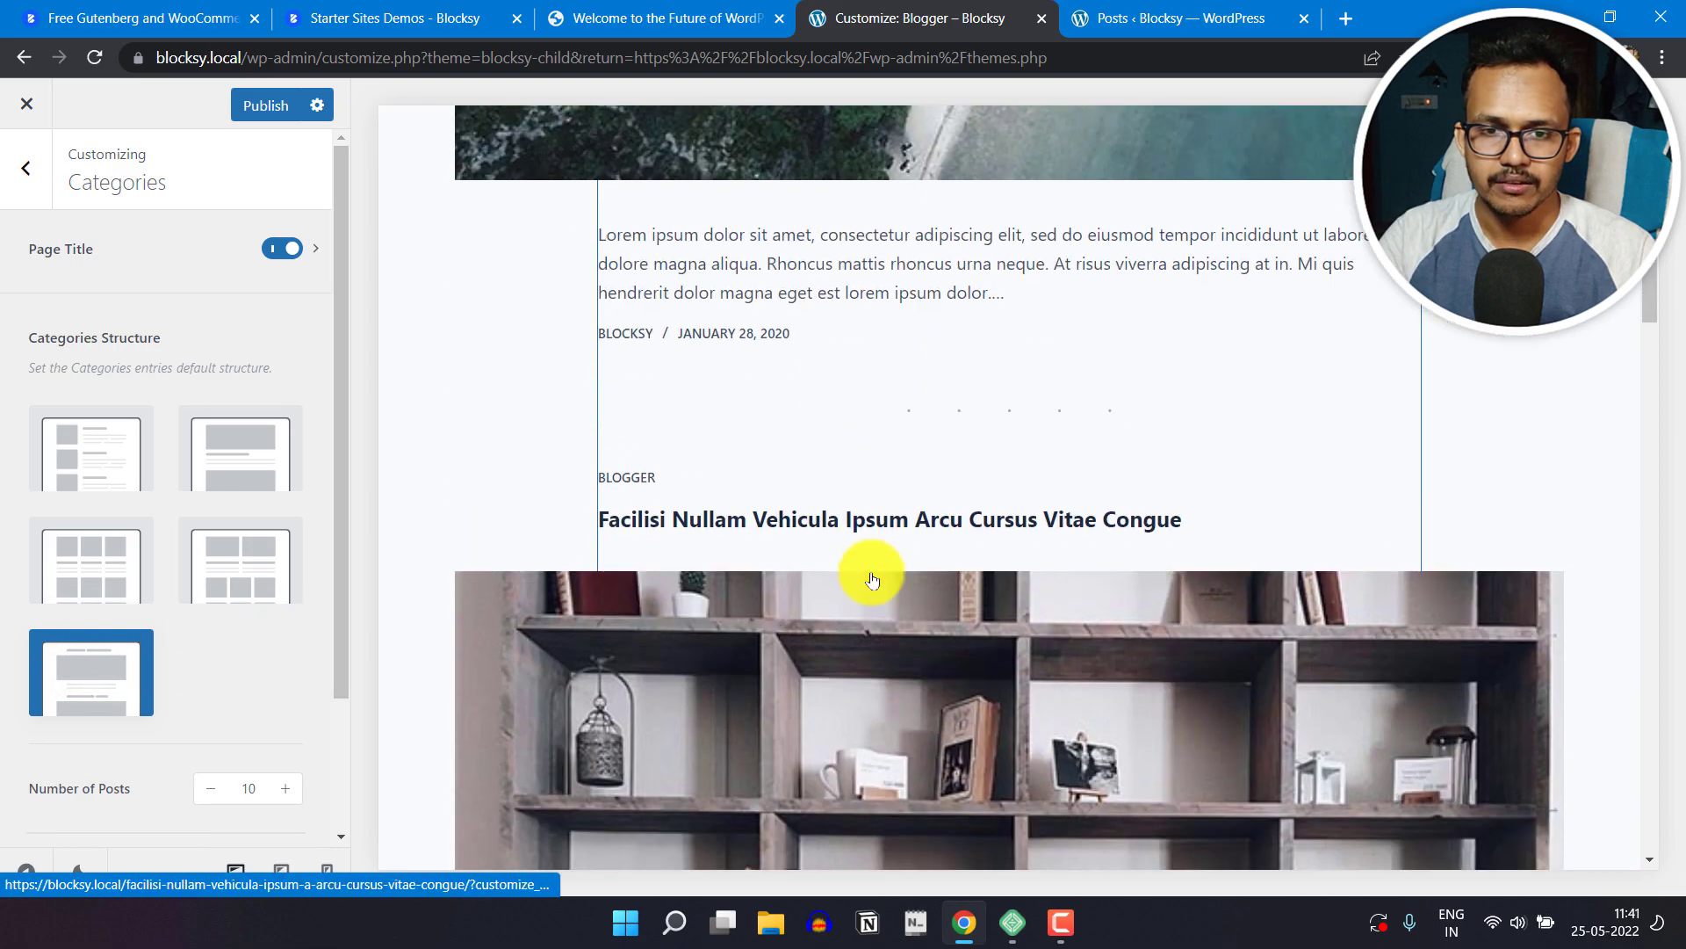
scroll(873, 579, down, 5)
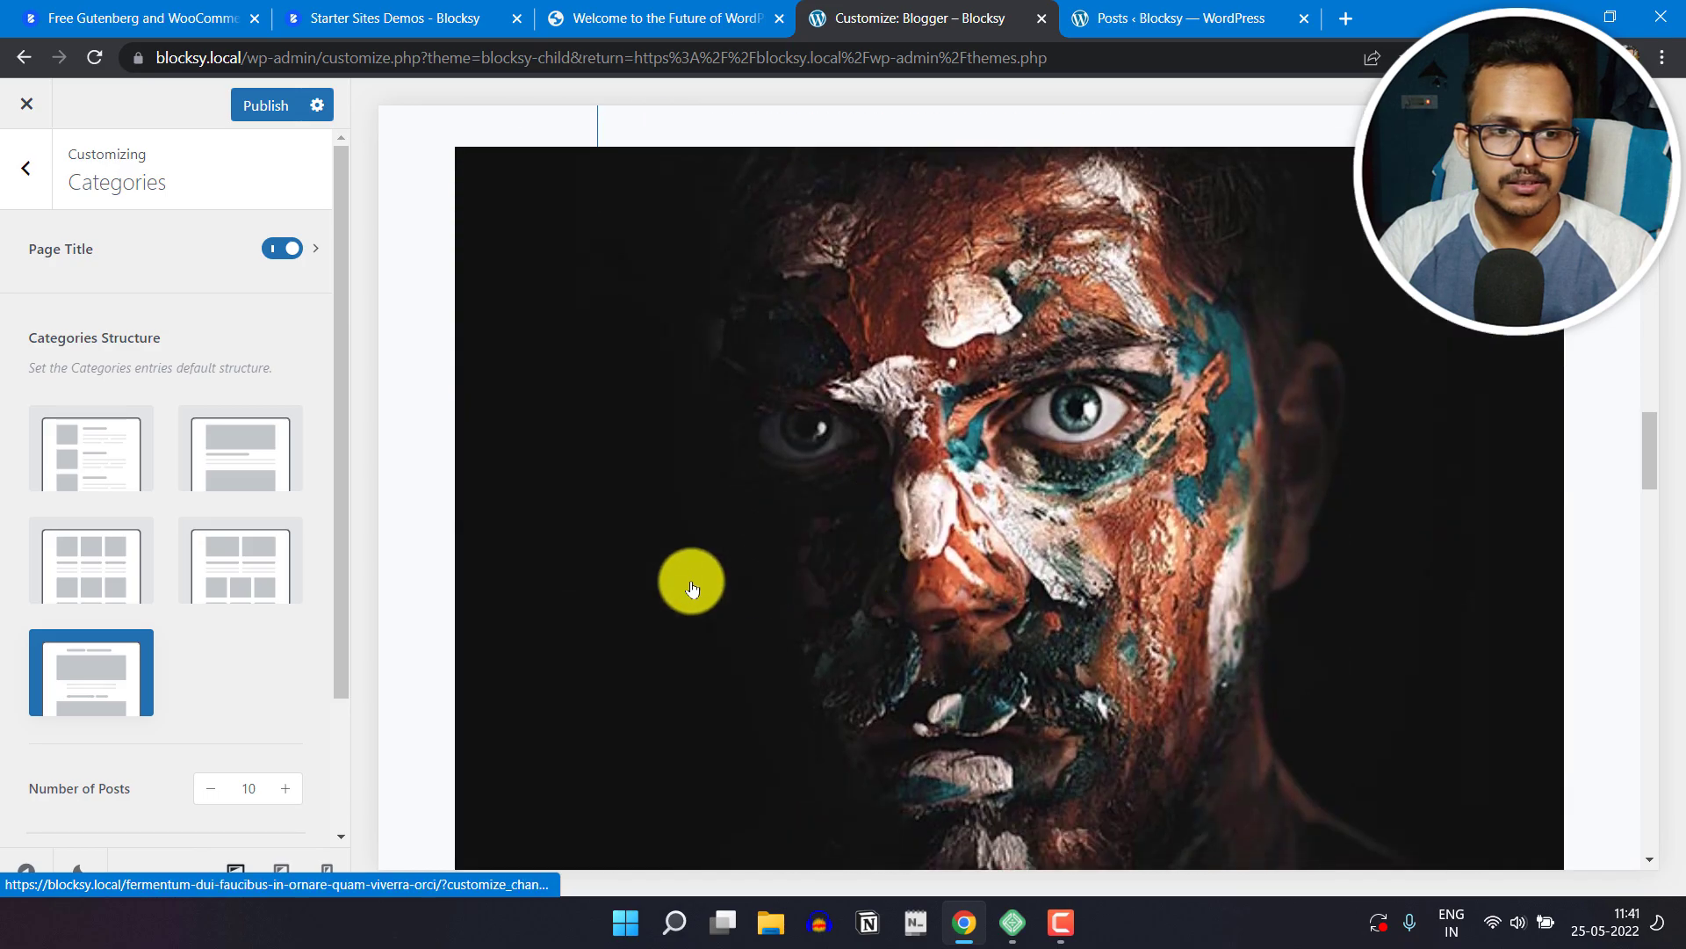
Step: Set the Categories Structure to the Simple layout and check the Blogger archive preview
click(94, 469)
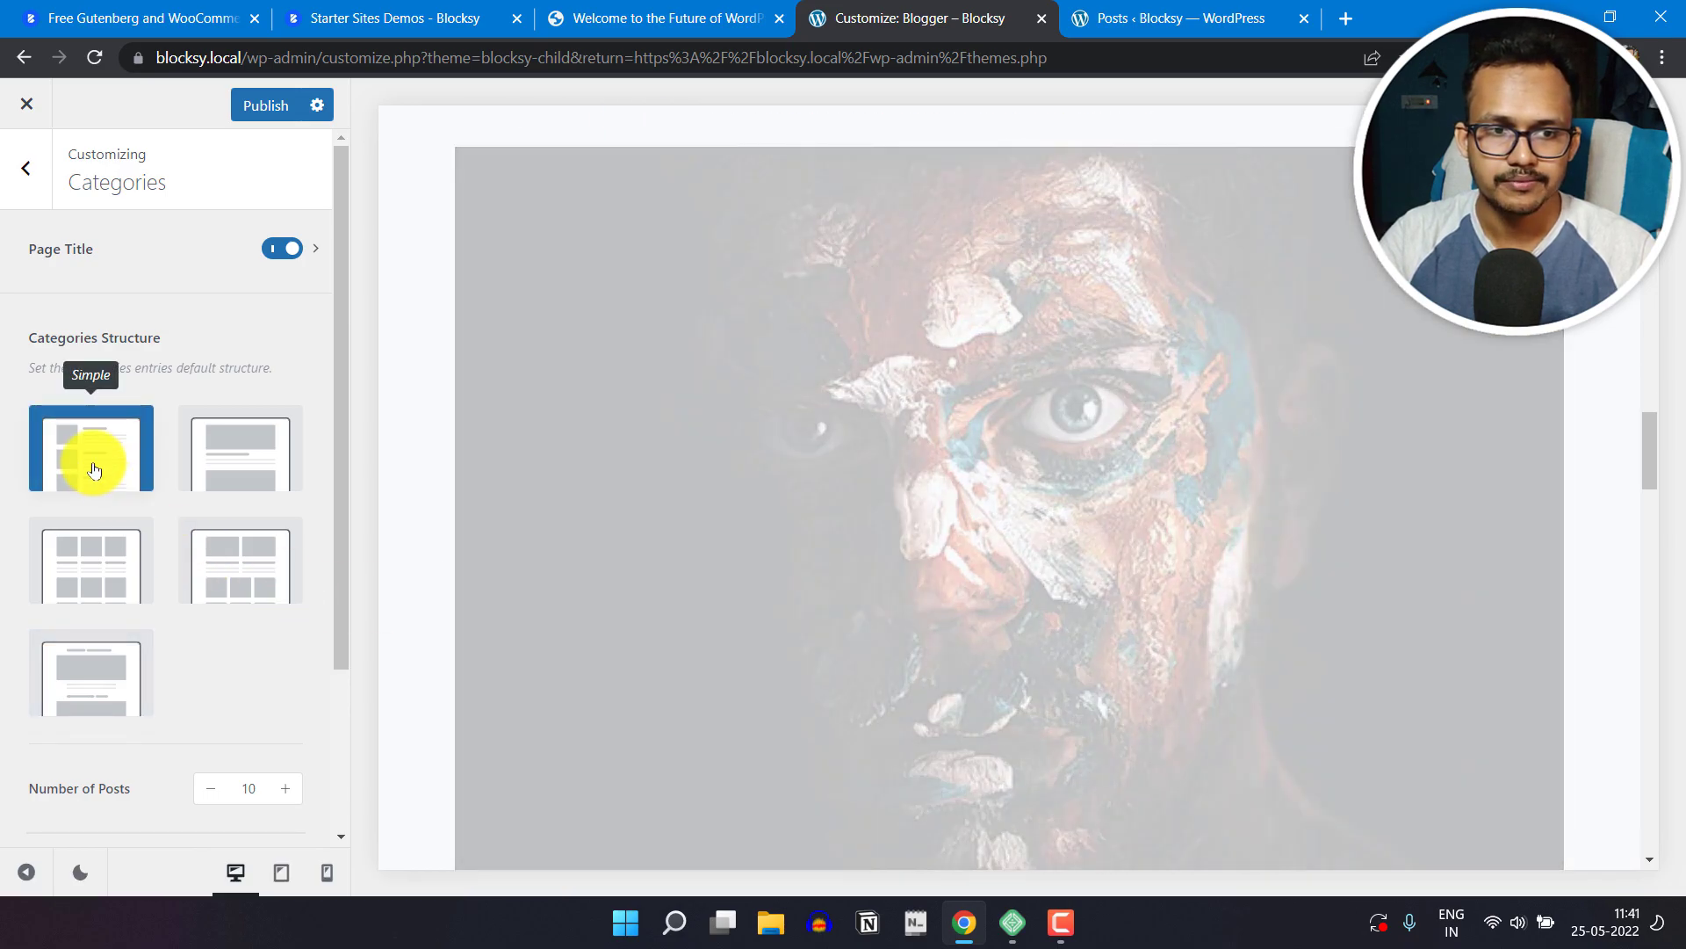
scroll(1054, 641, up, 20)
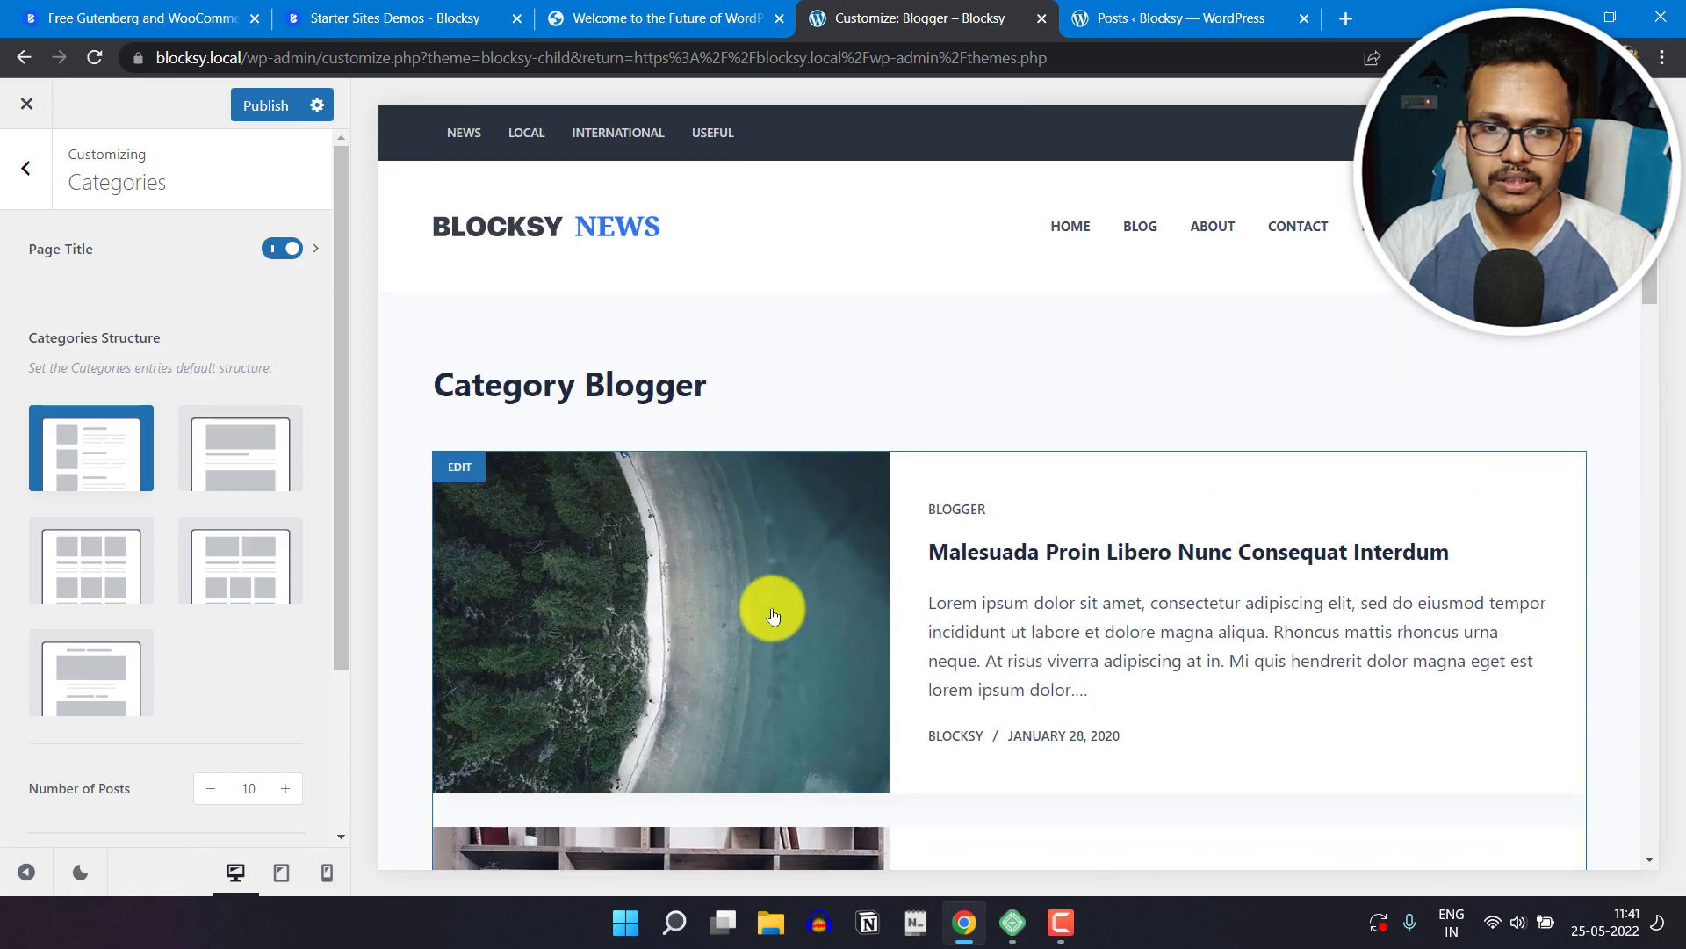
scroll(1178, 629, down, 8)
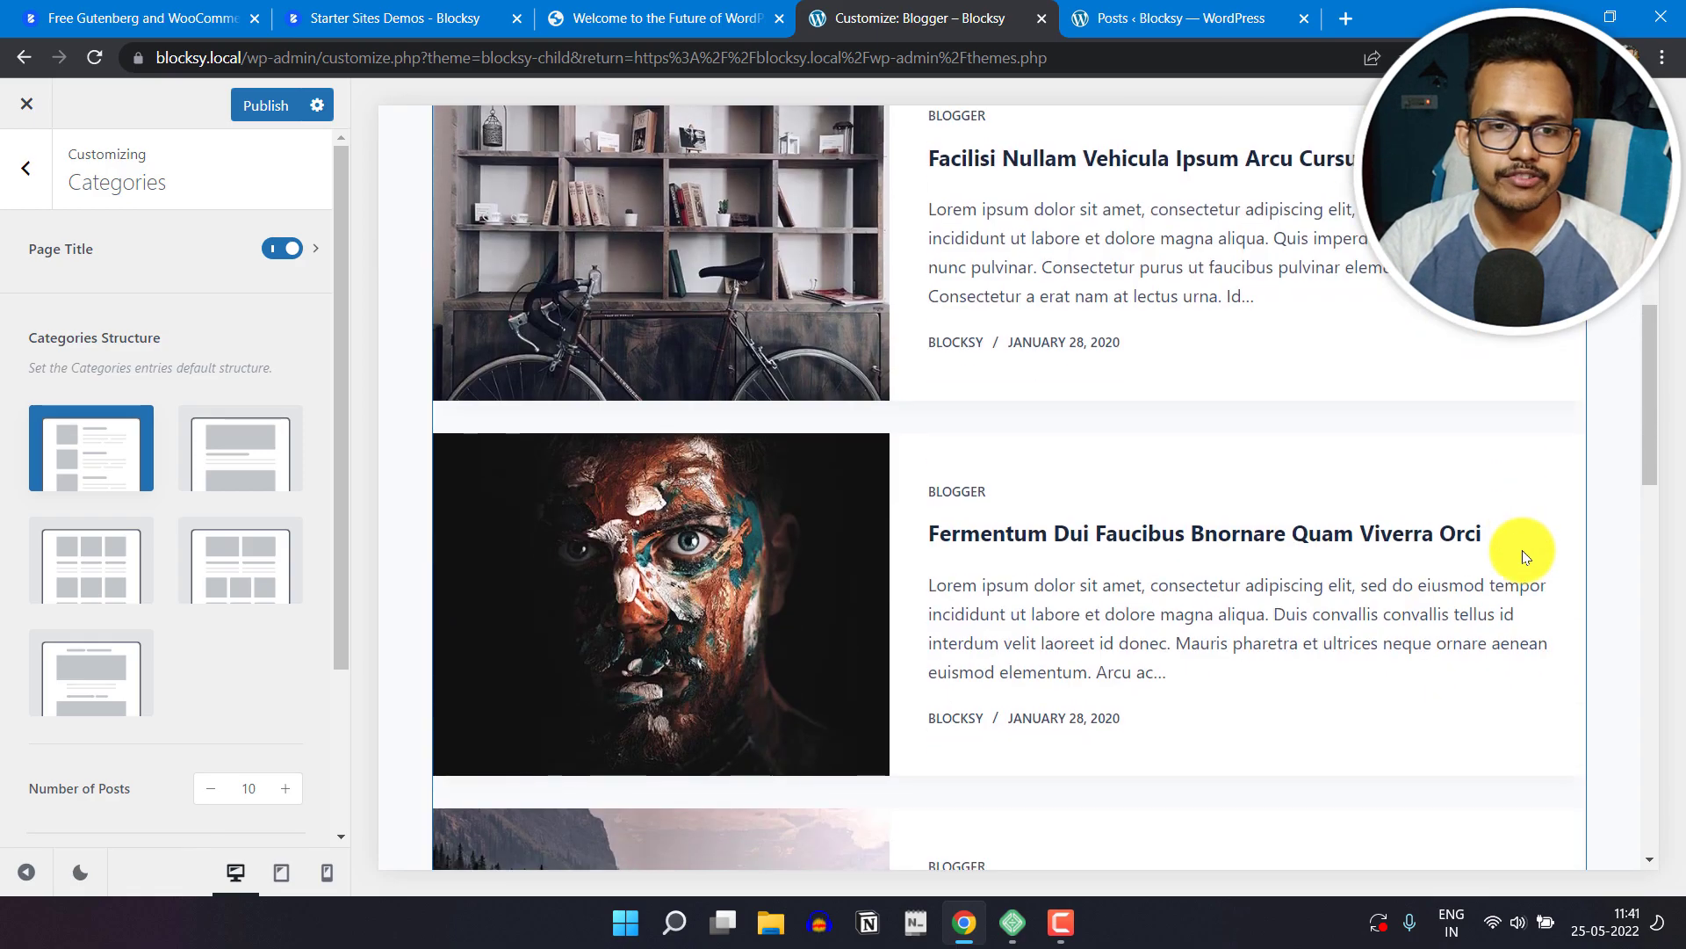
scroll(1152, 515, up, 8)
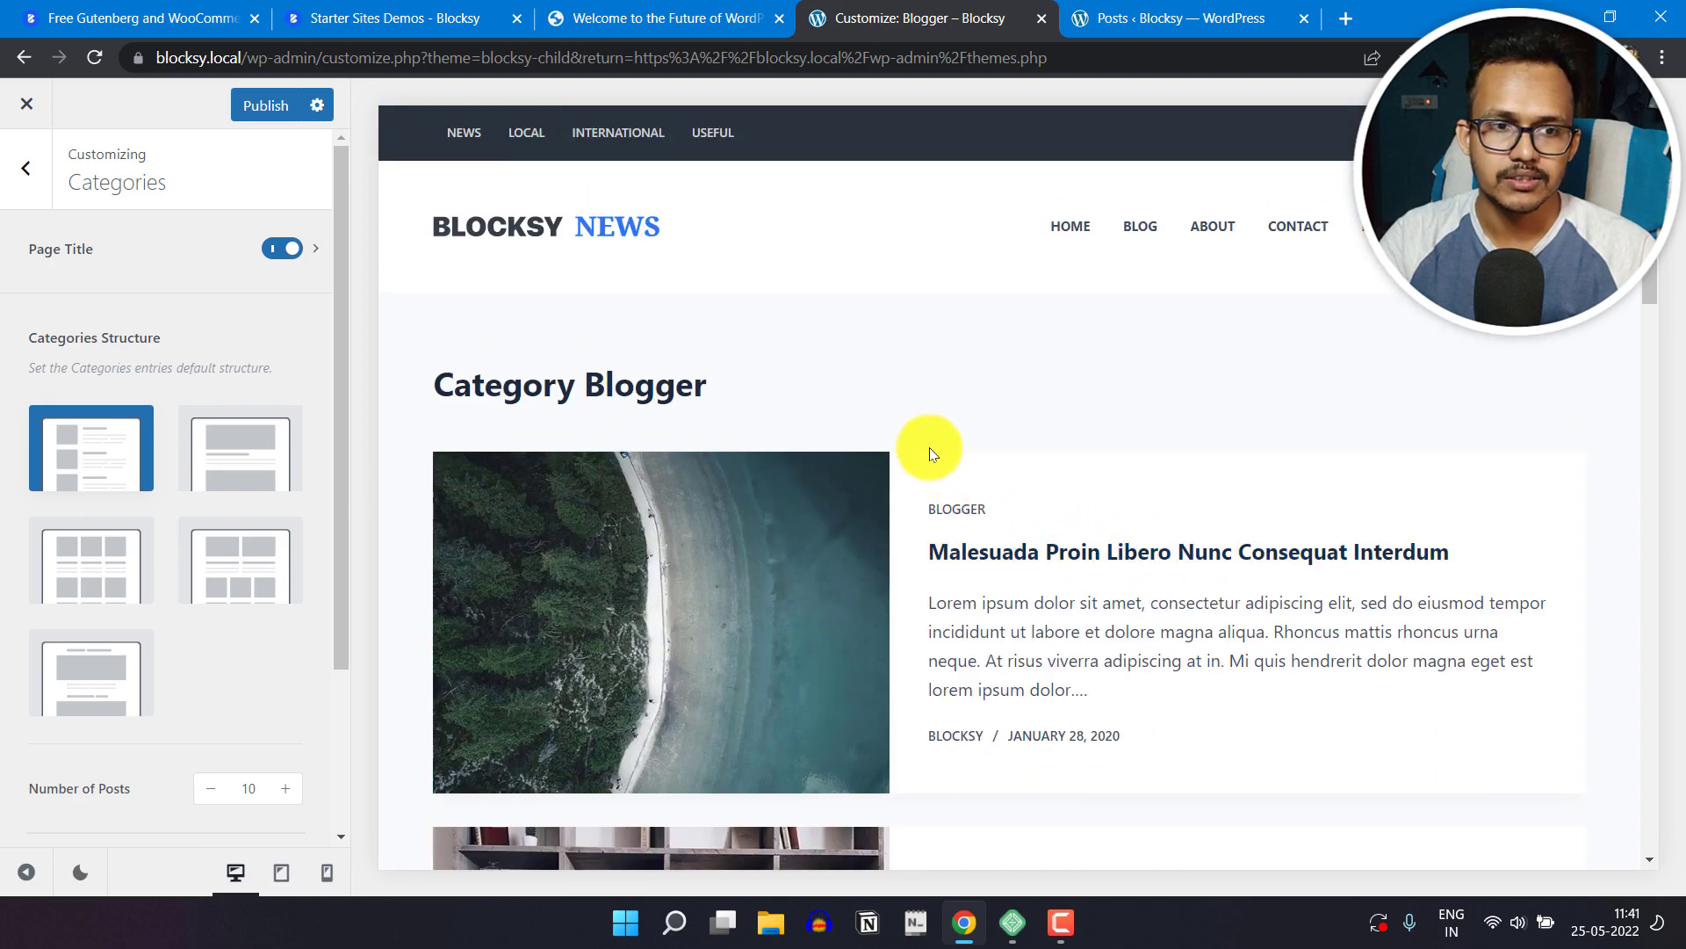
scroll(149, 552, down, 3)
scroll(150, 551, up, 3)
Step: Open the Cards Options for category archives and enable the Read More Button card element
click(283, 264)
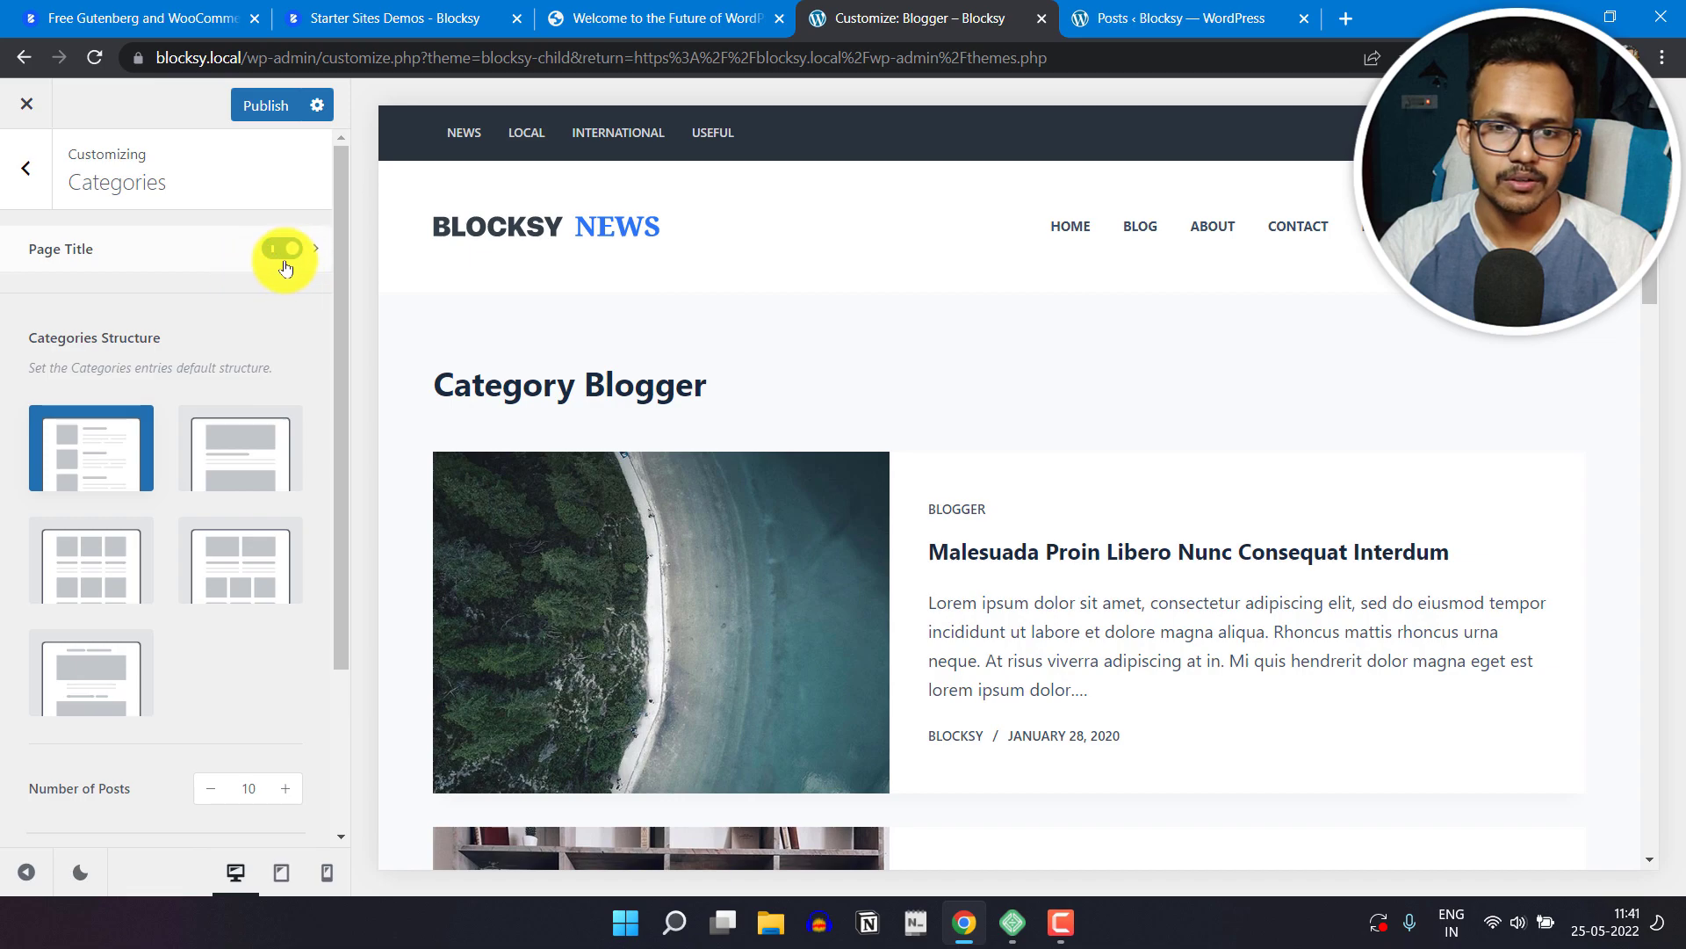
scroll(154, 571, down, 3)
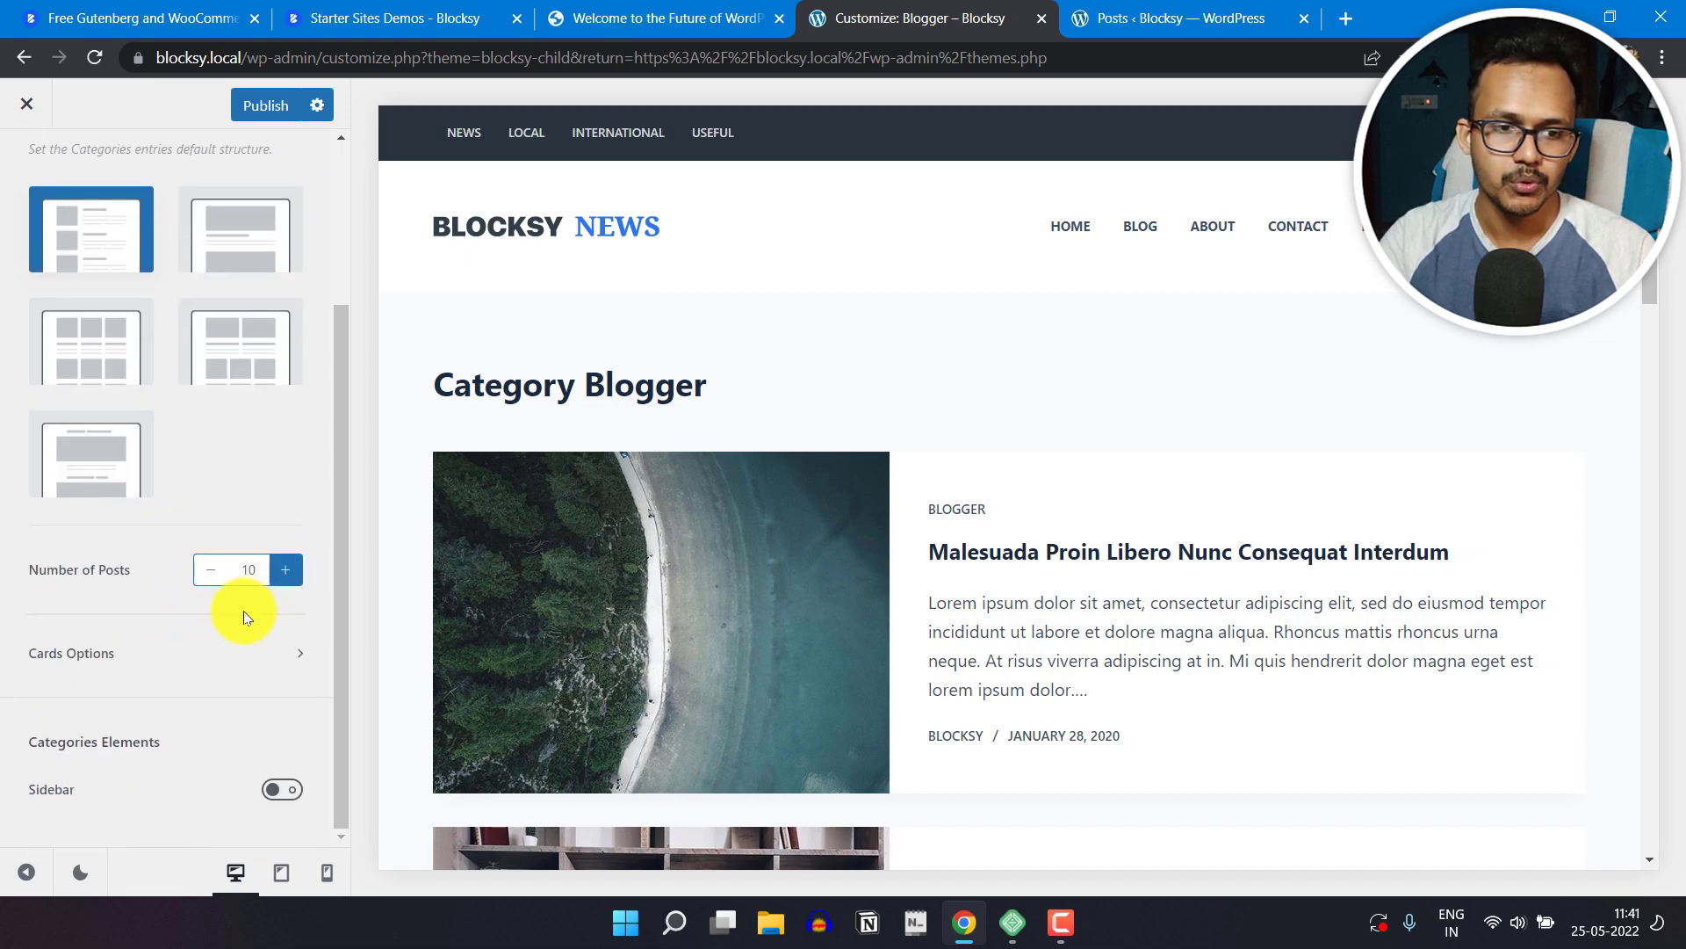
click(235, 653)
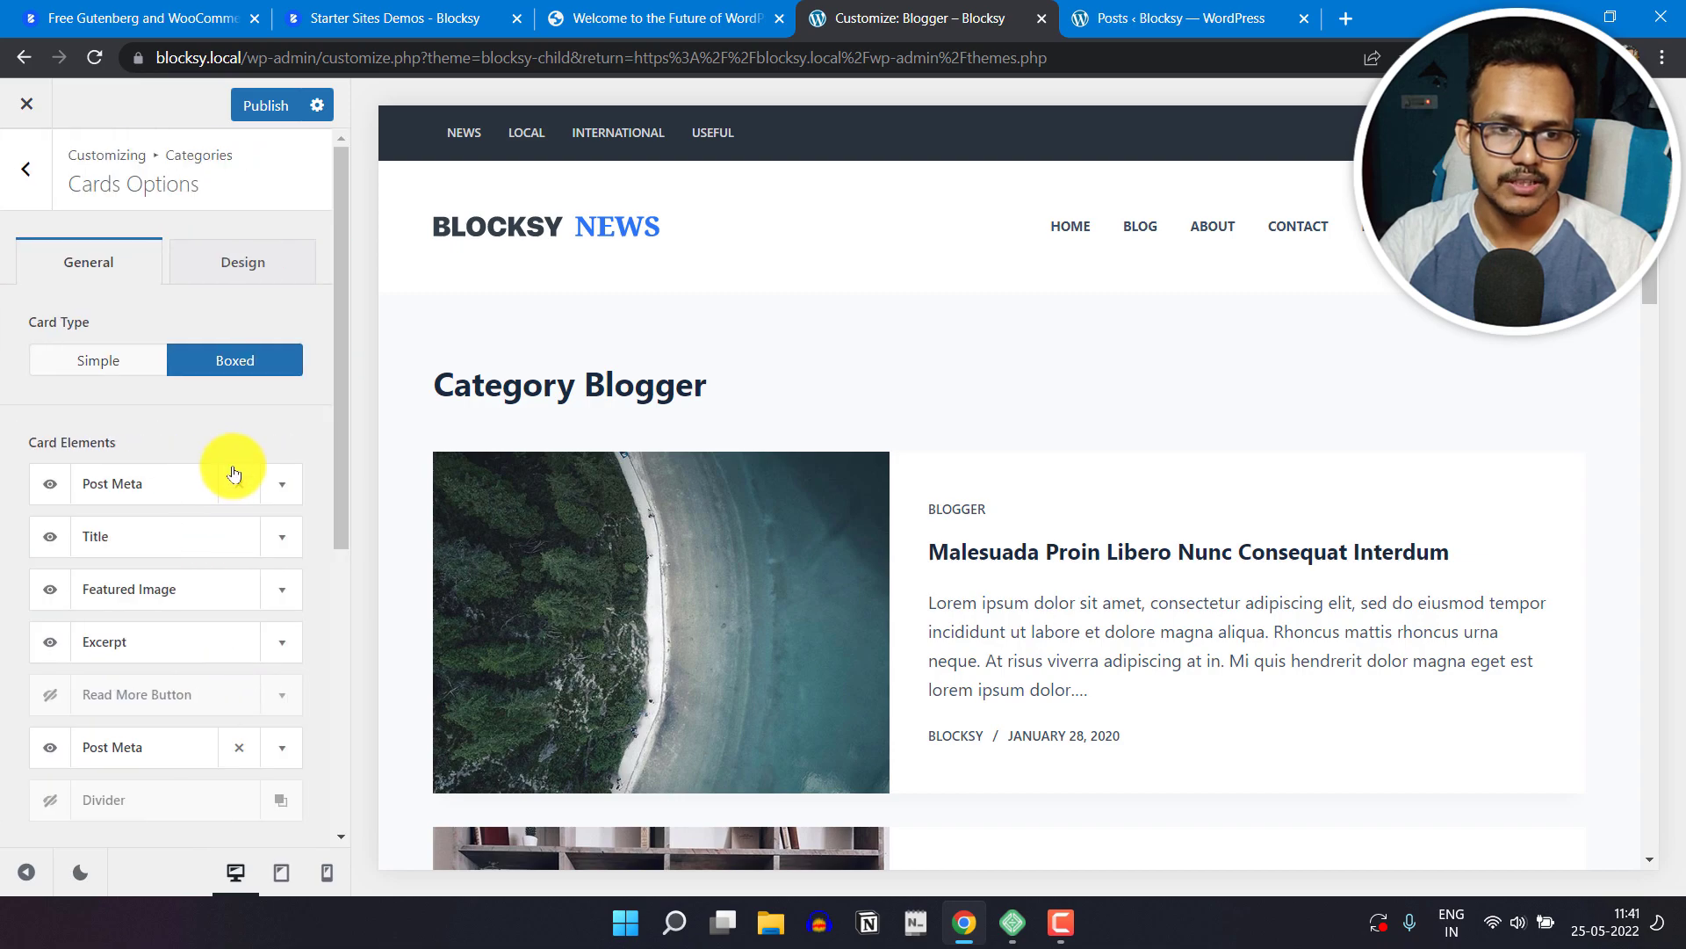
scroll(896, 519, down, 4)
scroll(896, 519, up, 3)
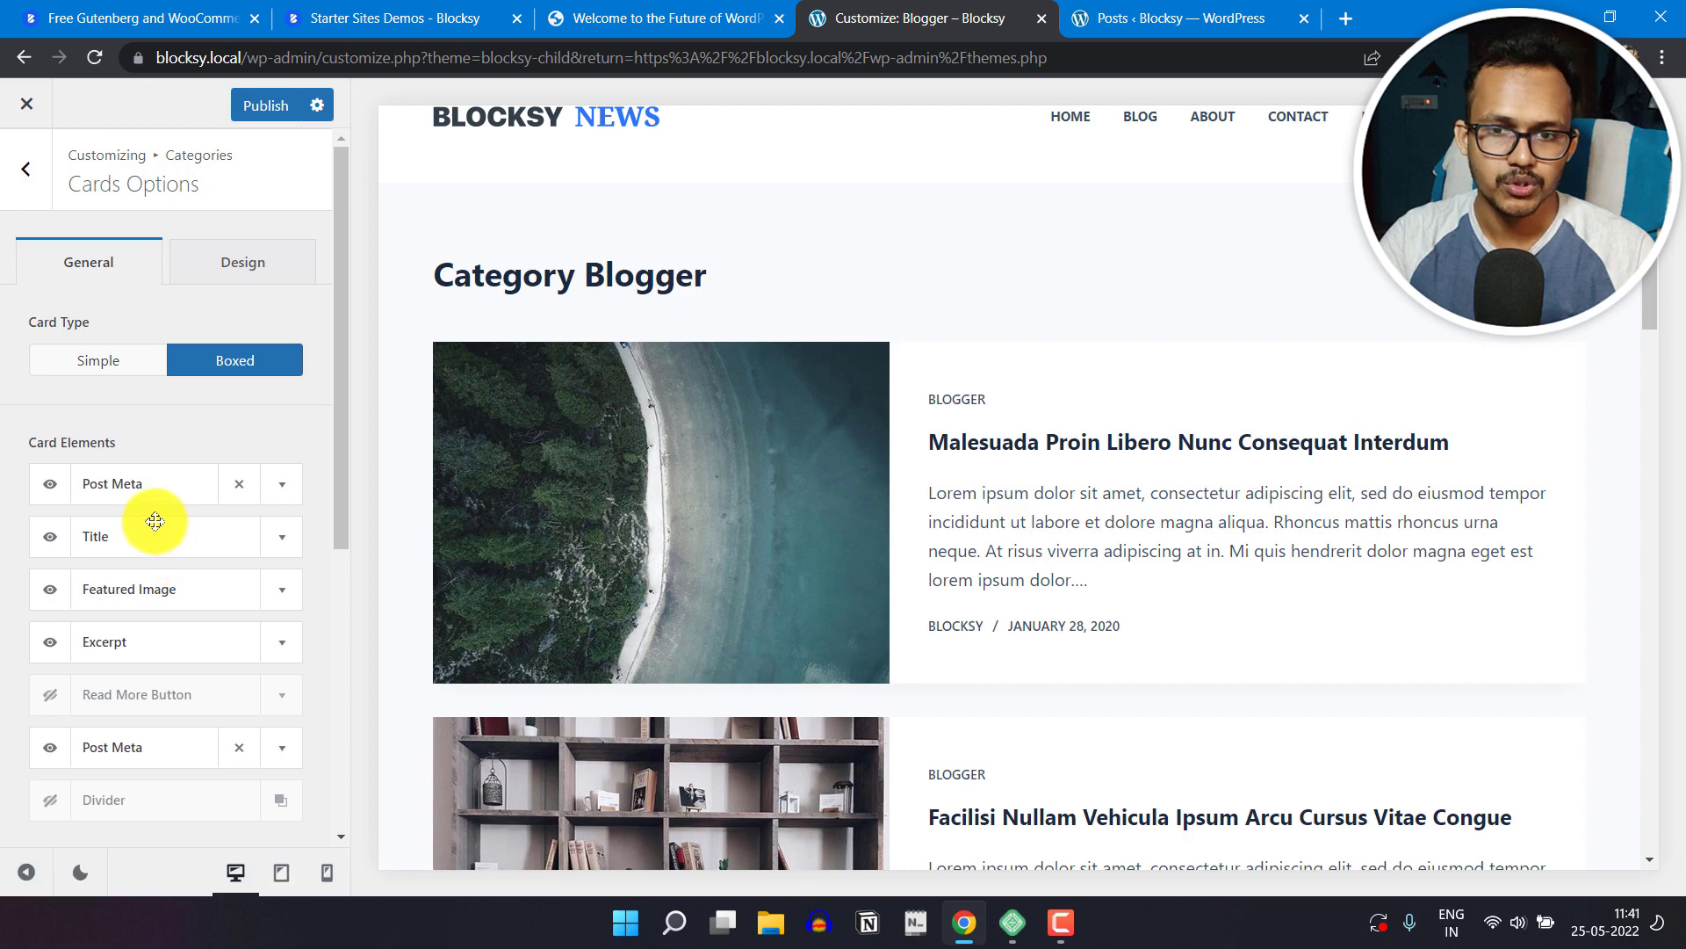
scroll(103, 675, down, 1)
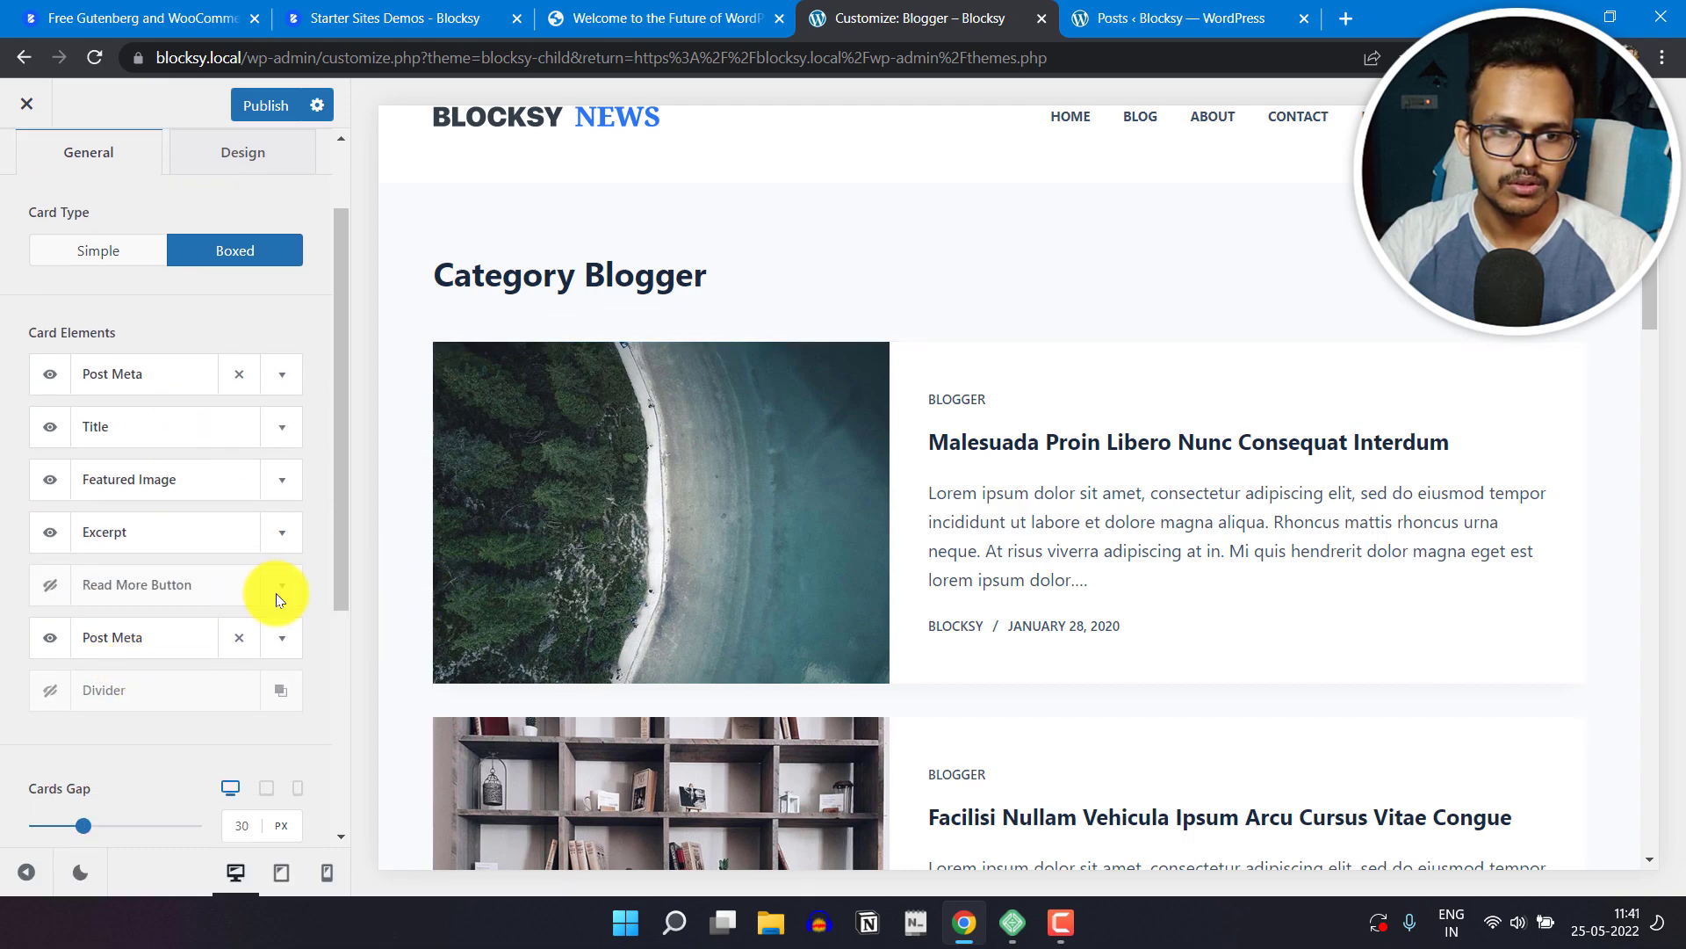
click(49, 586)
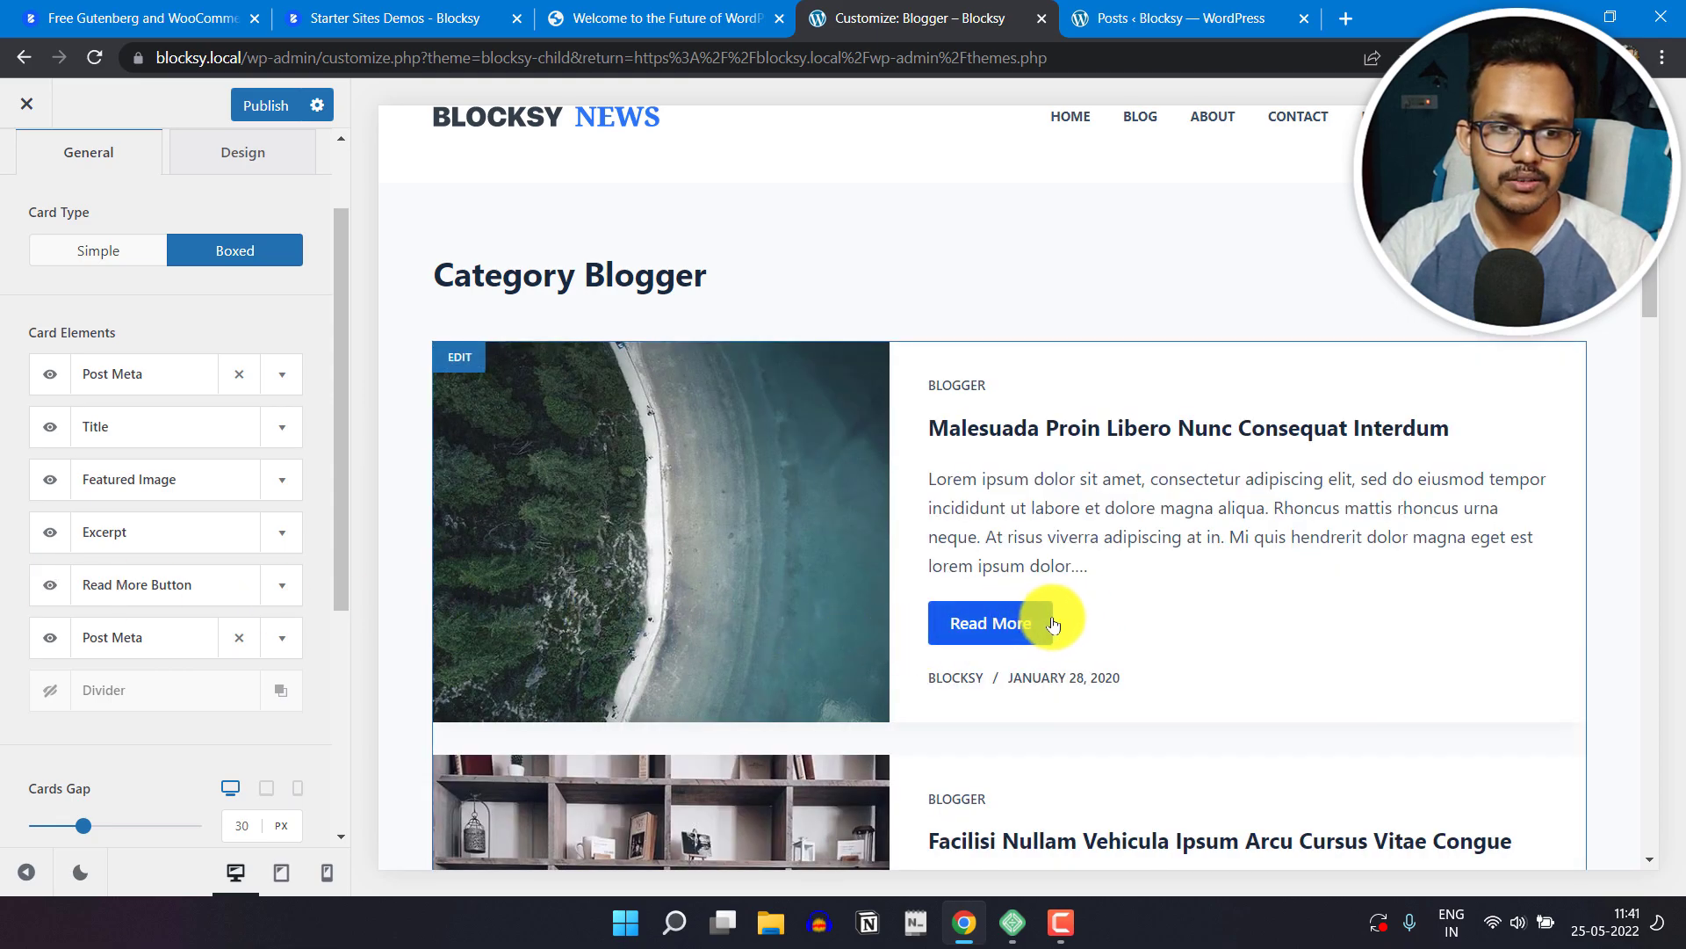
Step: Compare the Read More button's styles and set it to Outline
click(281, 585)
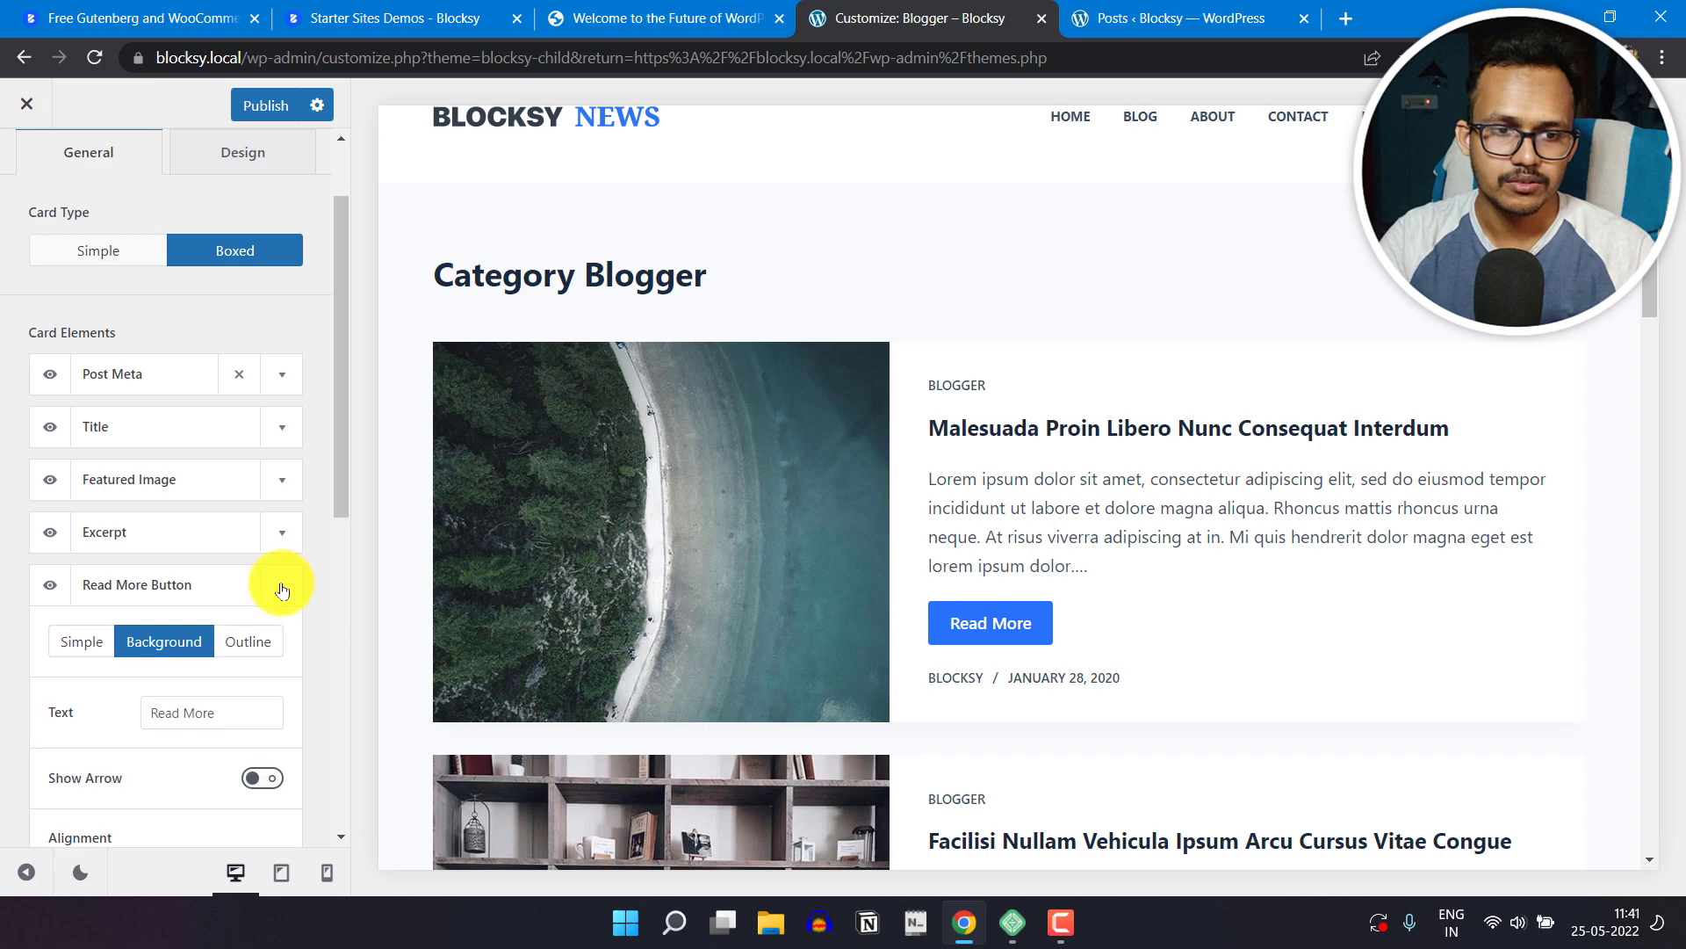
scroll(264, 615, down, 3)
click(258, 429)
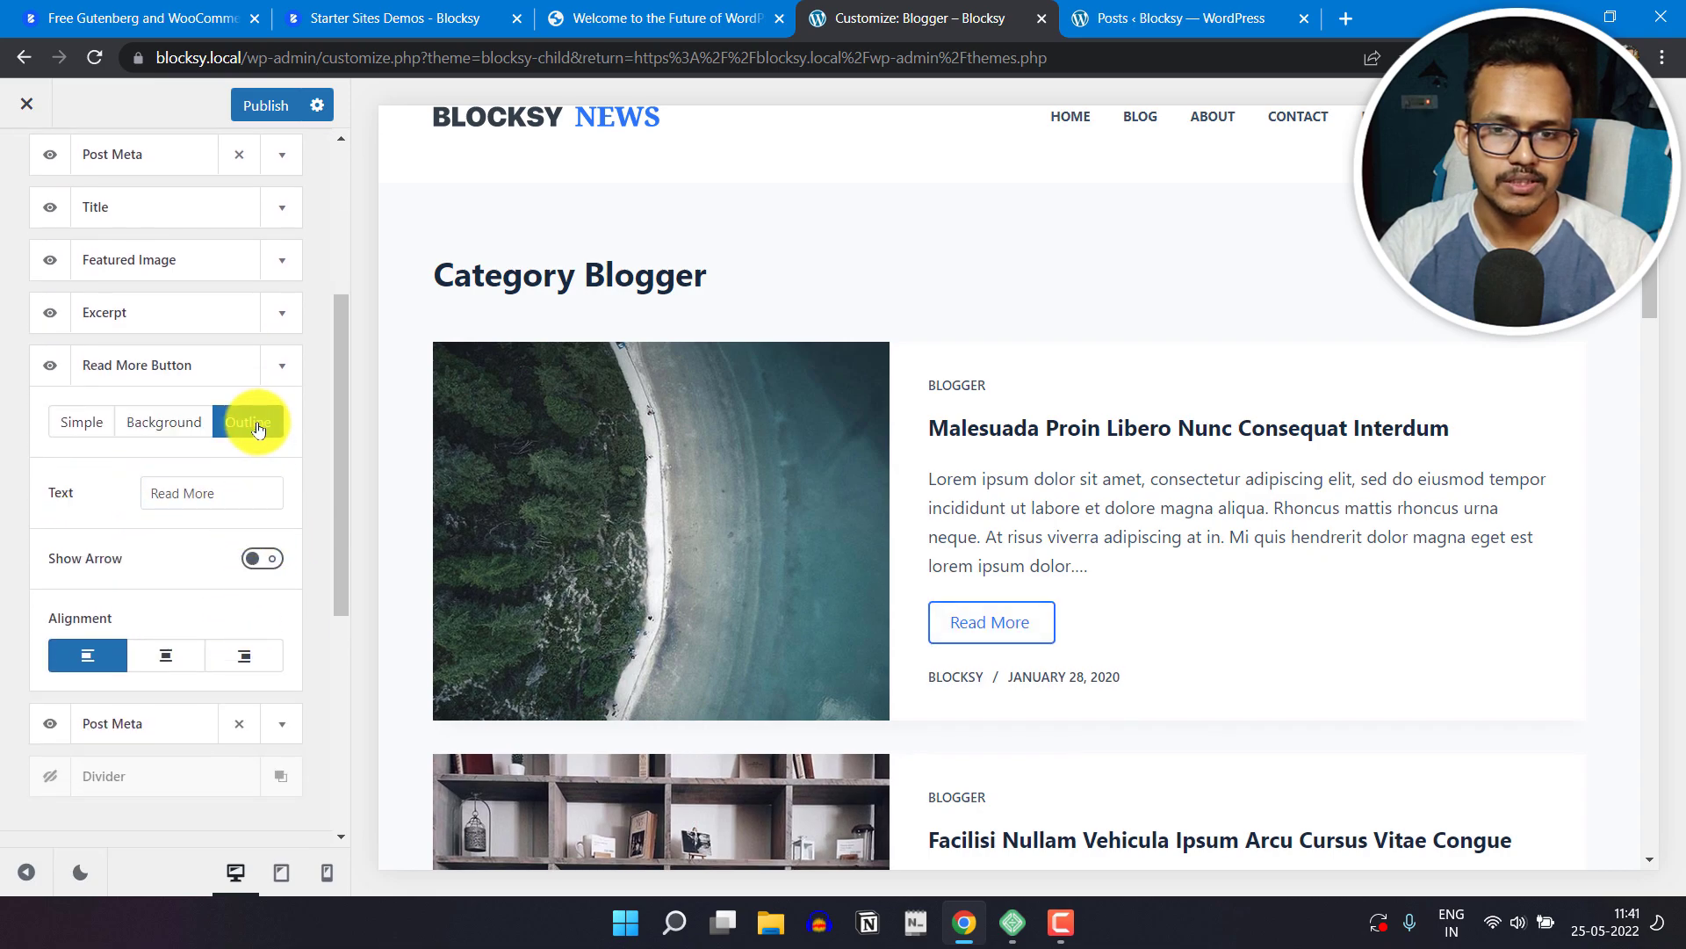
click(83, 423)
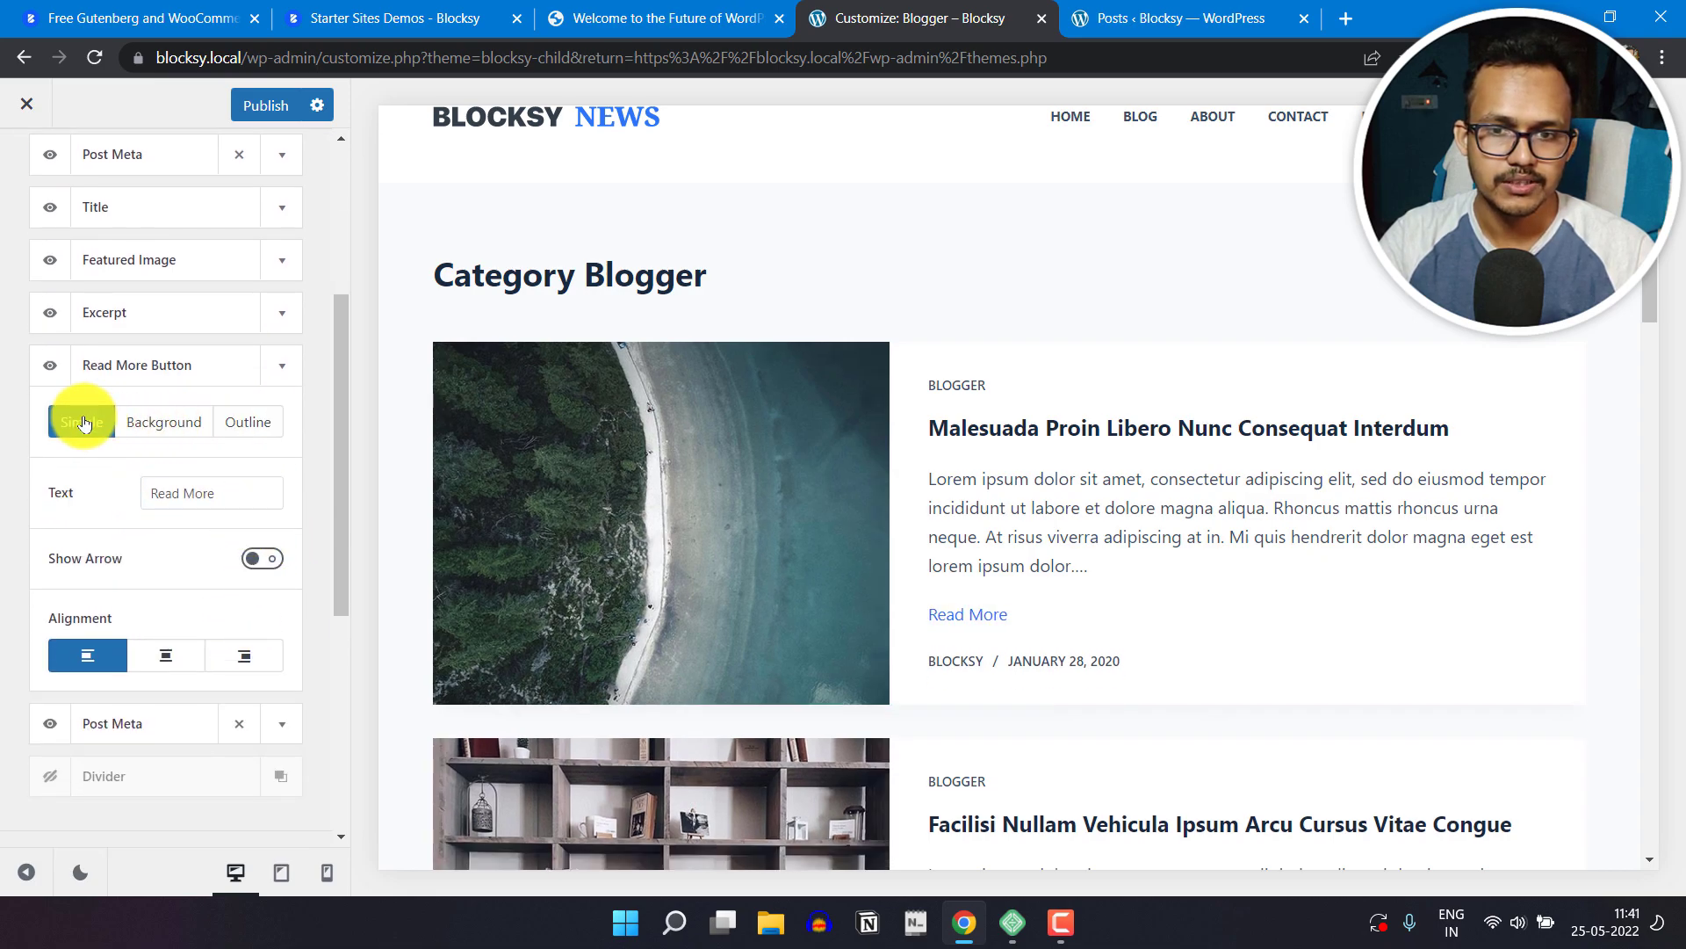
click(164, 421)
click(217, 420)
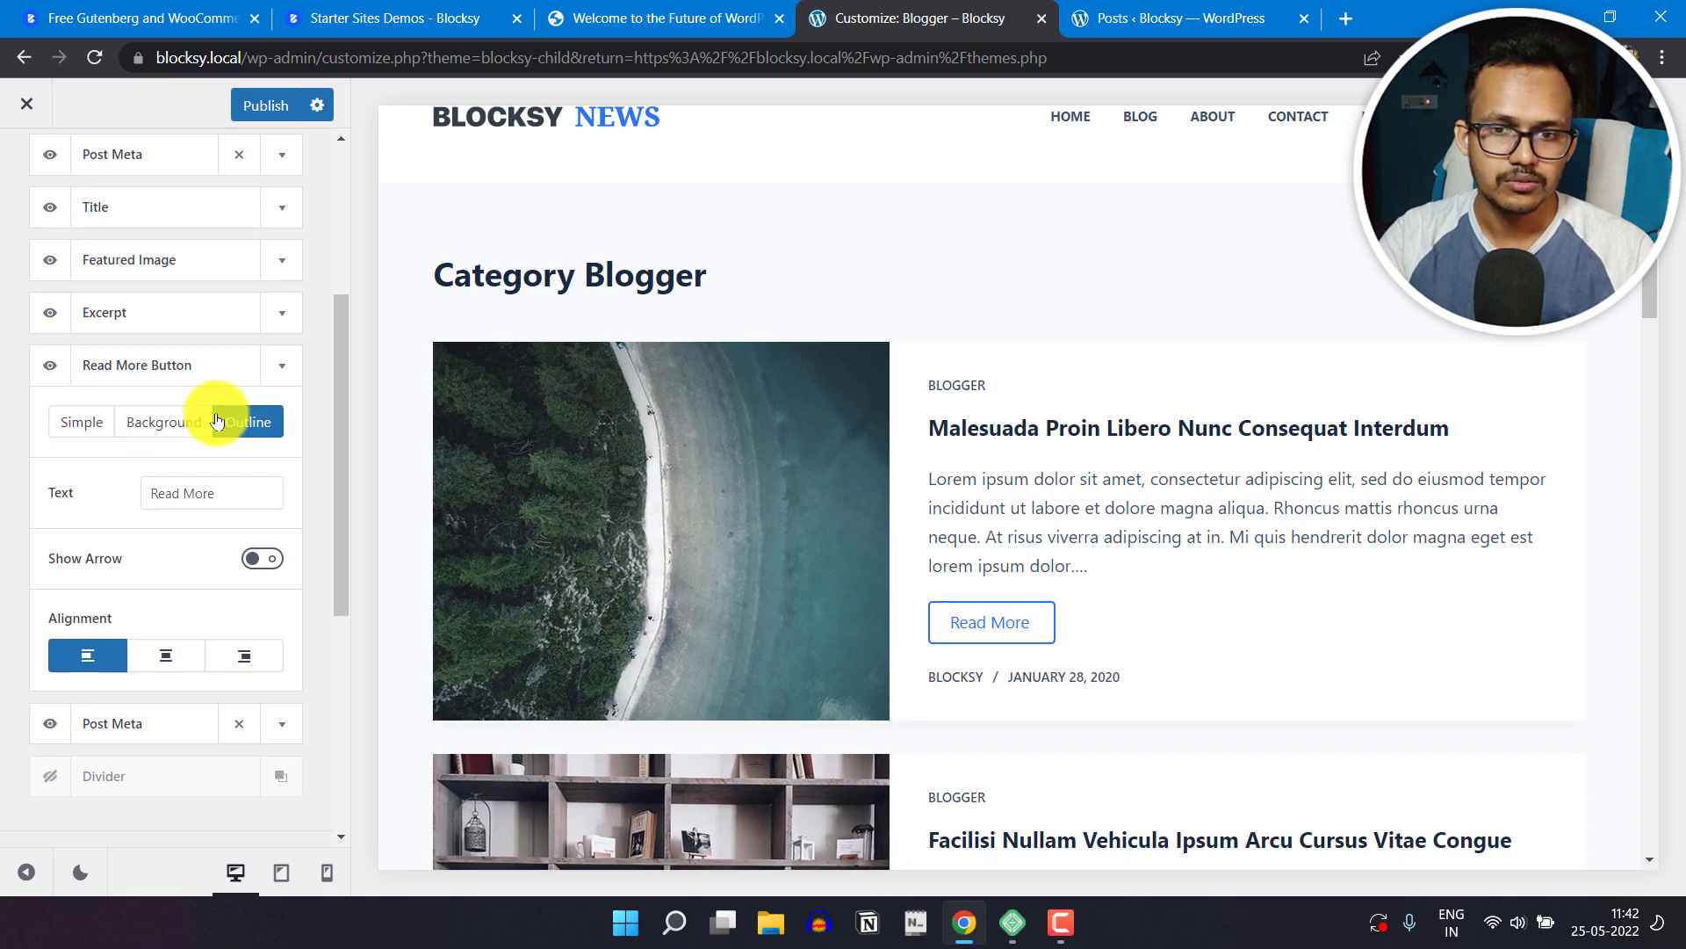
Step: Show the arrow on the Read More button, align the button right, and check the cards in the preview
click(252, 496)
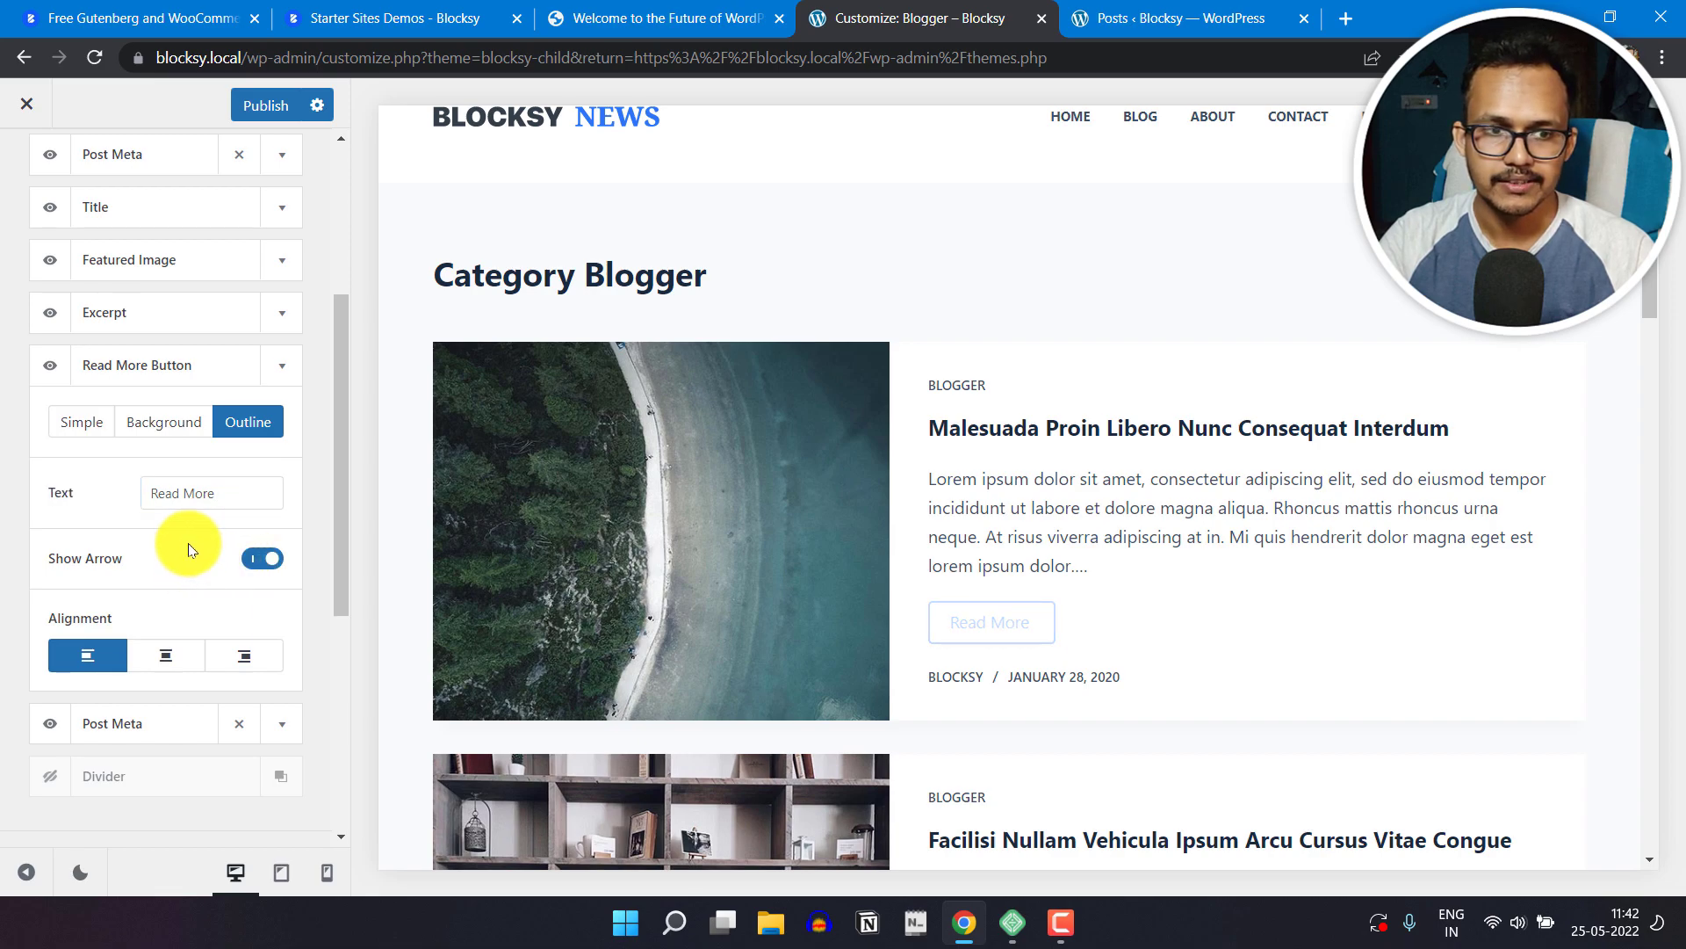
click(167, 655)
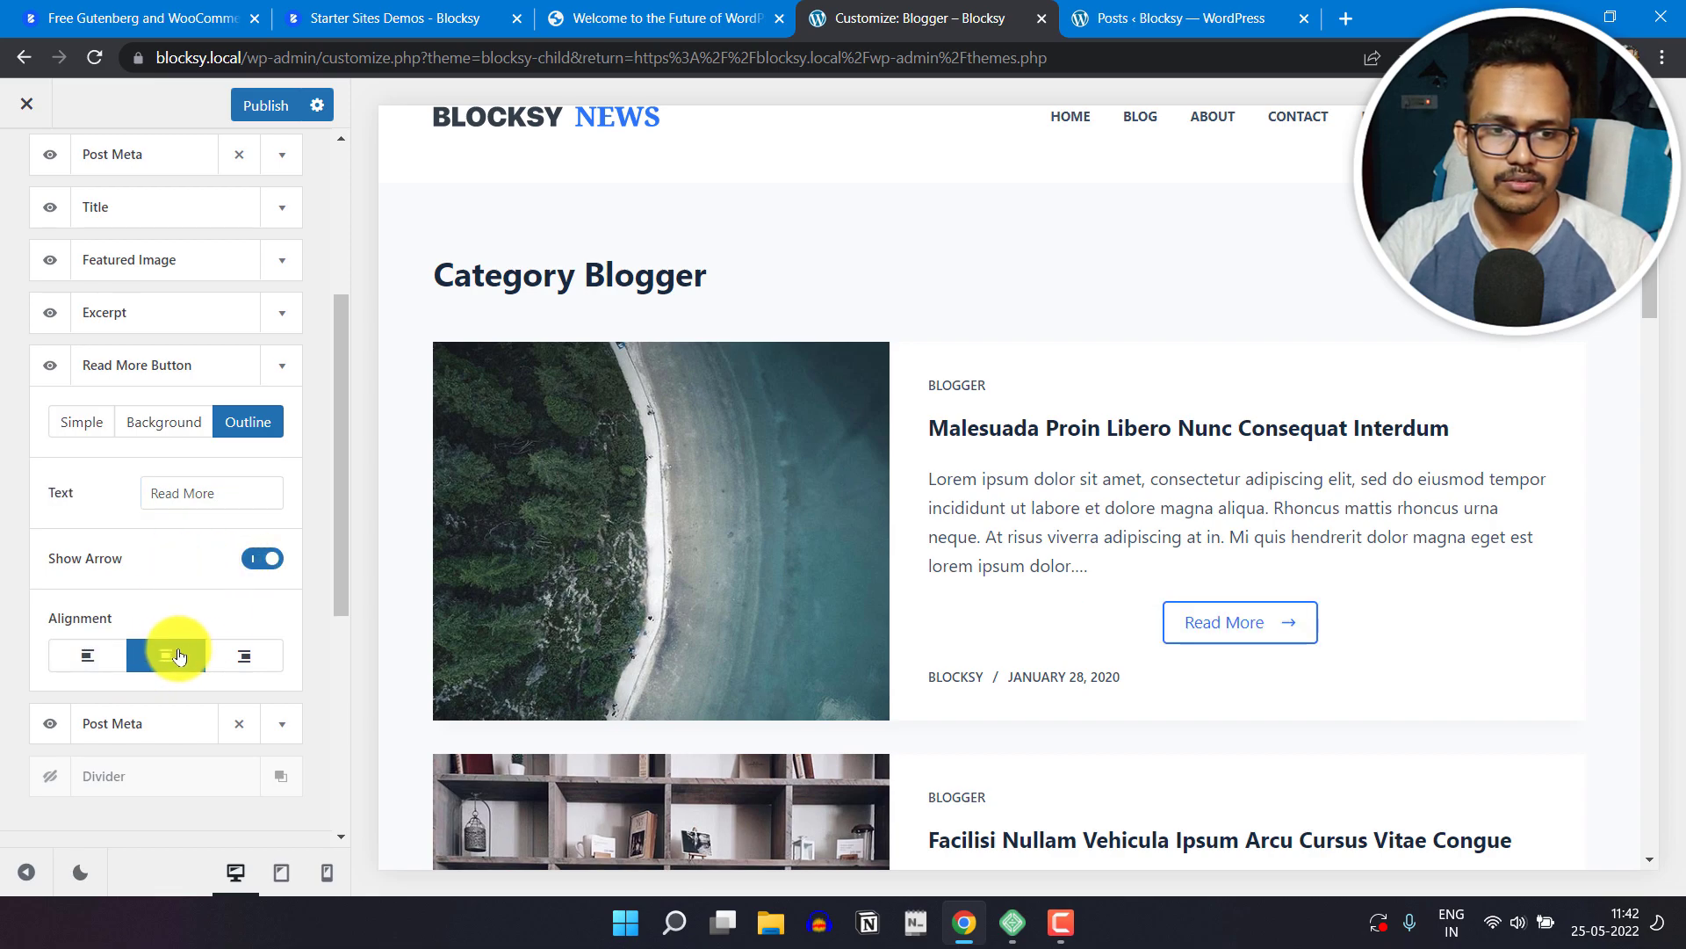
click(238, 652)
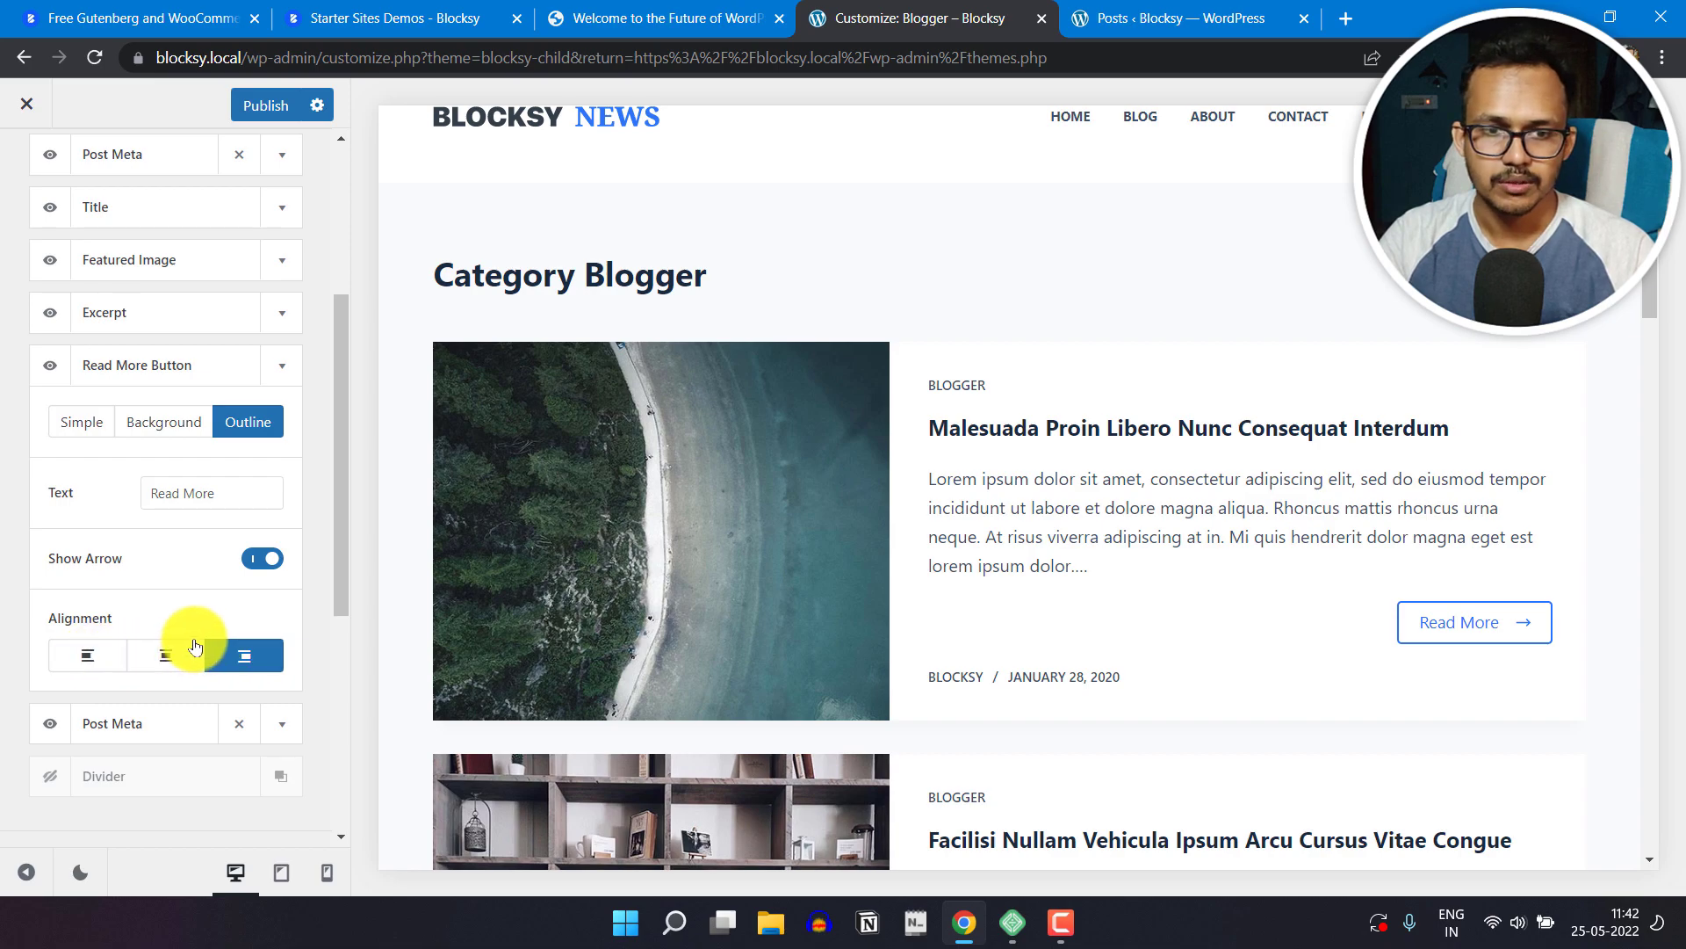
scroll(571, 733, down, 2)
scroll(571, 733, down, 1)
scroll(229, 592, down, 1)
scroll(255, 544, up, 2)
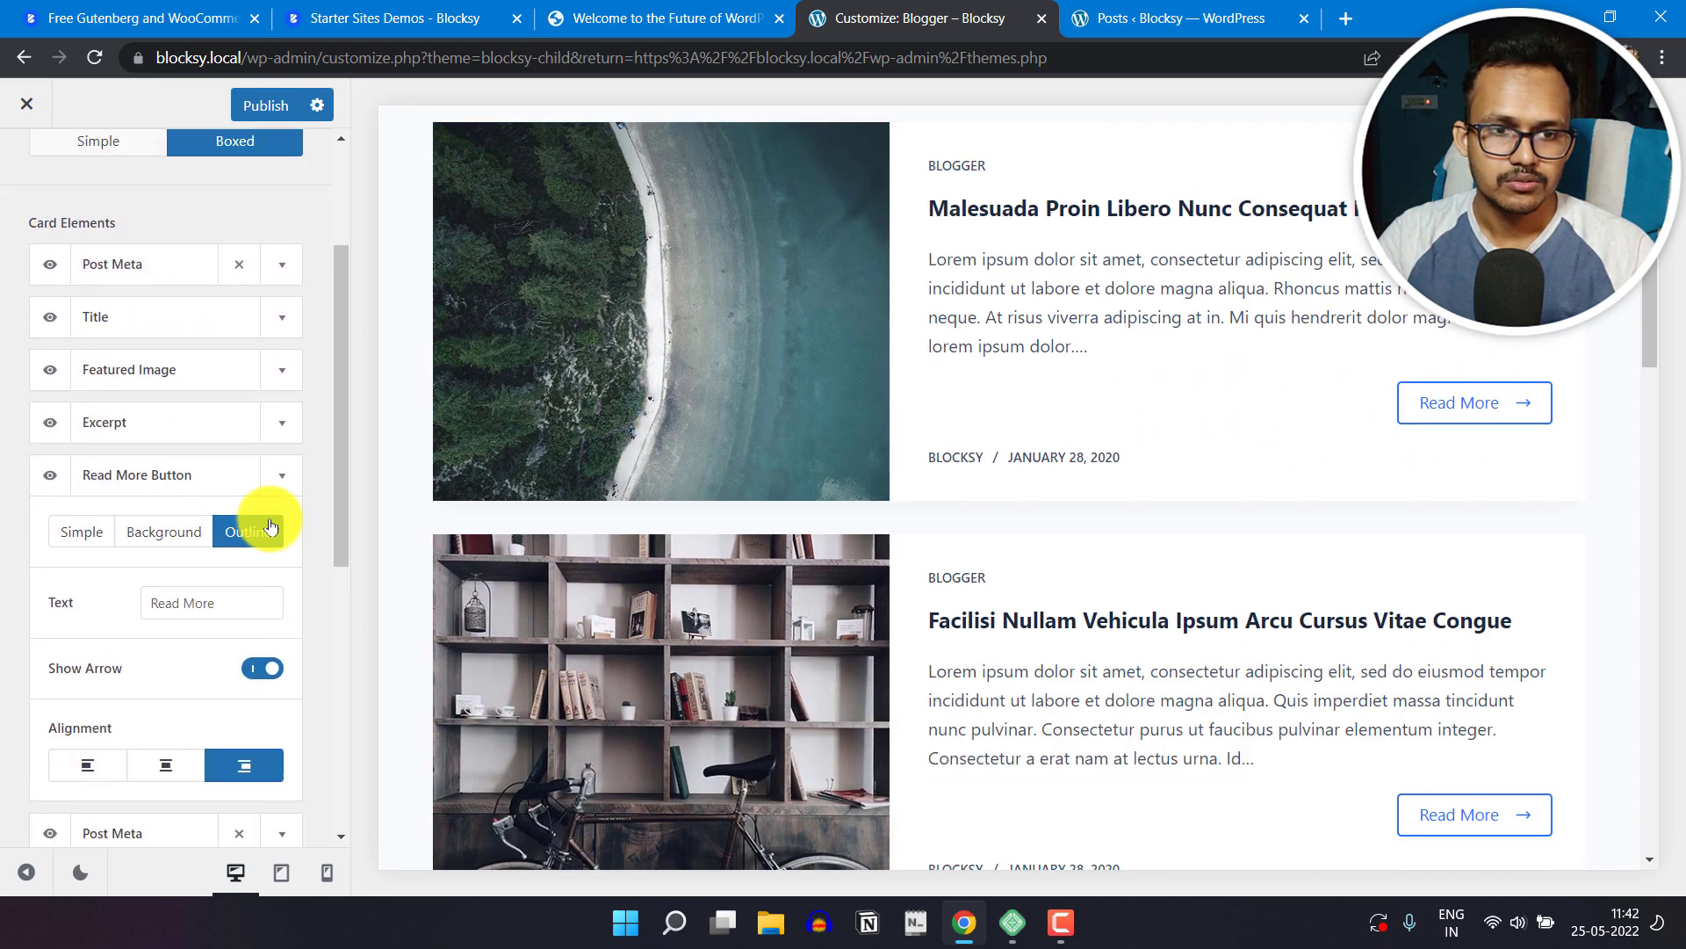
click(282, 475)
Step: Review the Featured Image and lower Post Meta element settings, and enable the Divider element on the cards
click(281, 376)
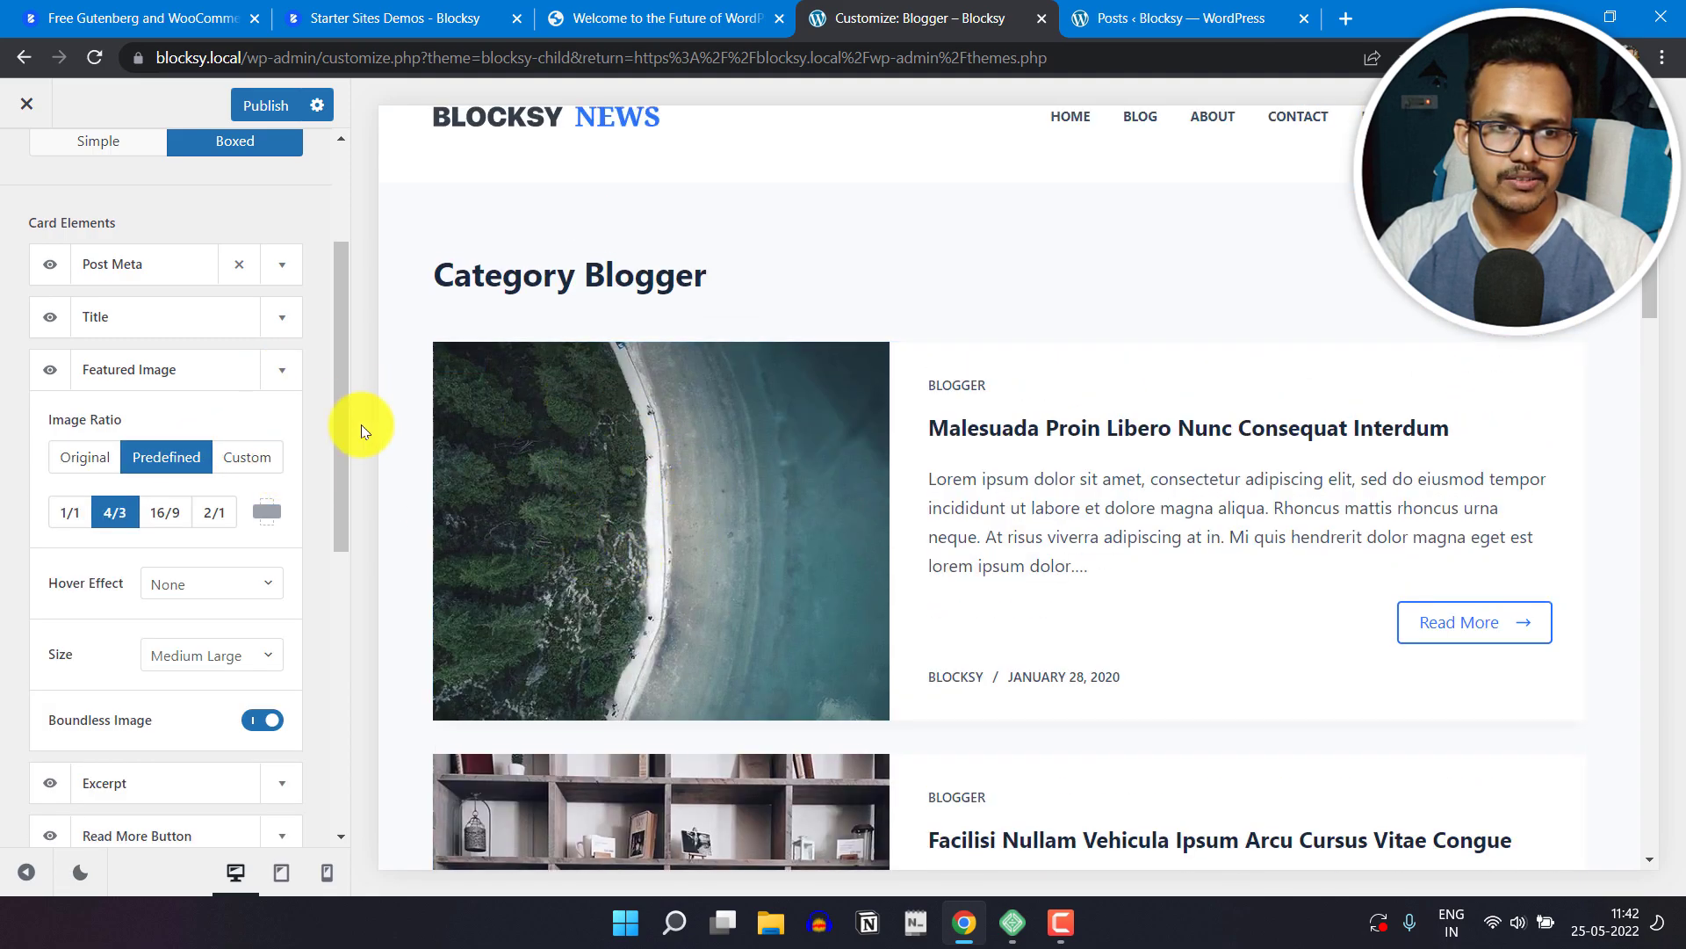
click(266, 383)
scroll(233, 483, down, 2)
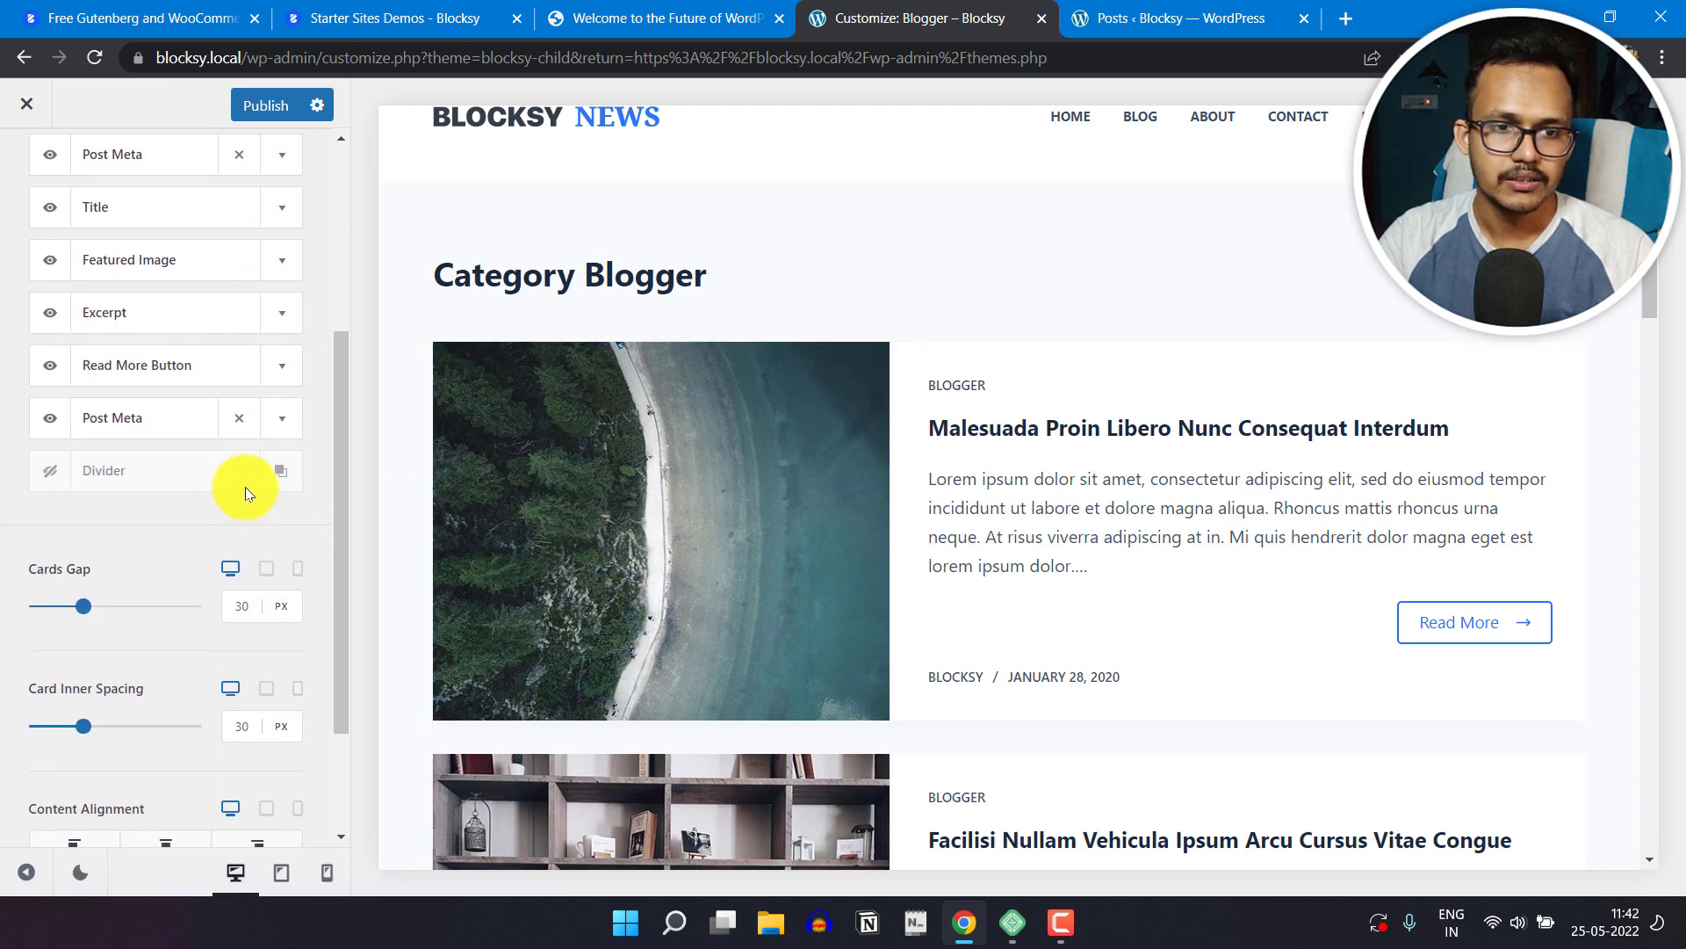
click(289, 416)
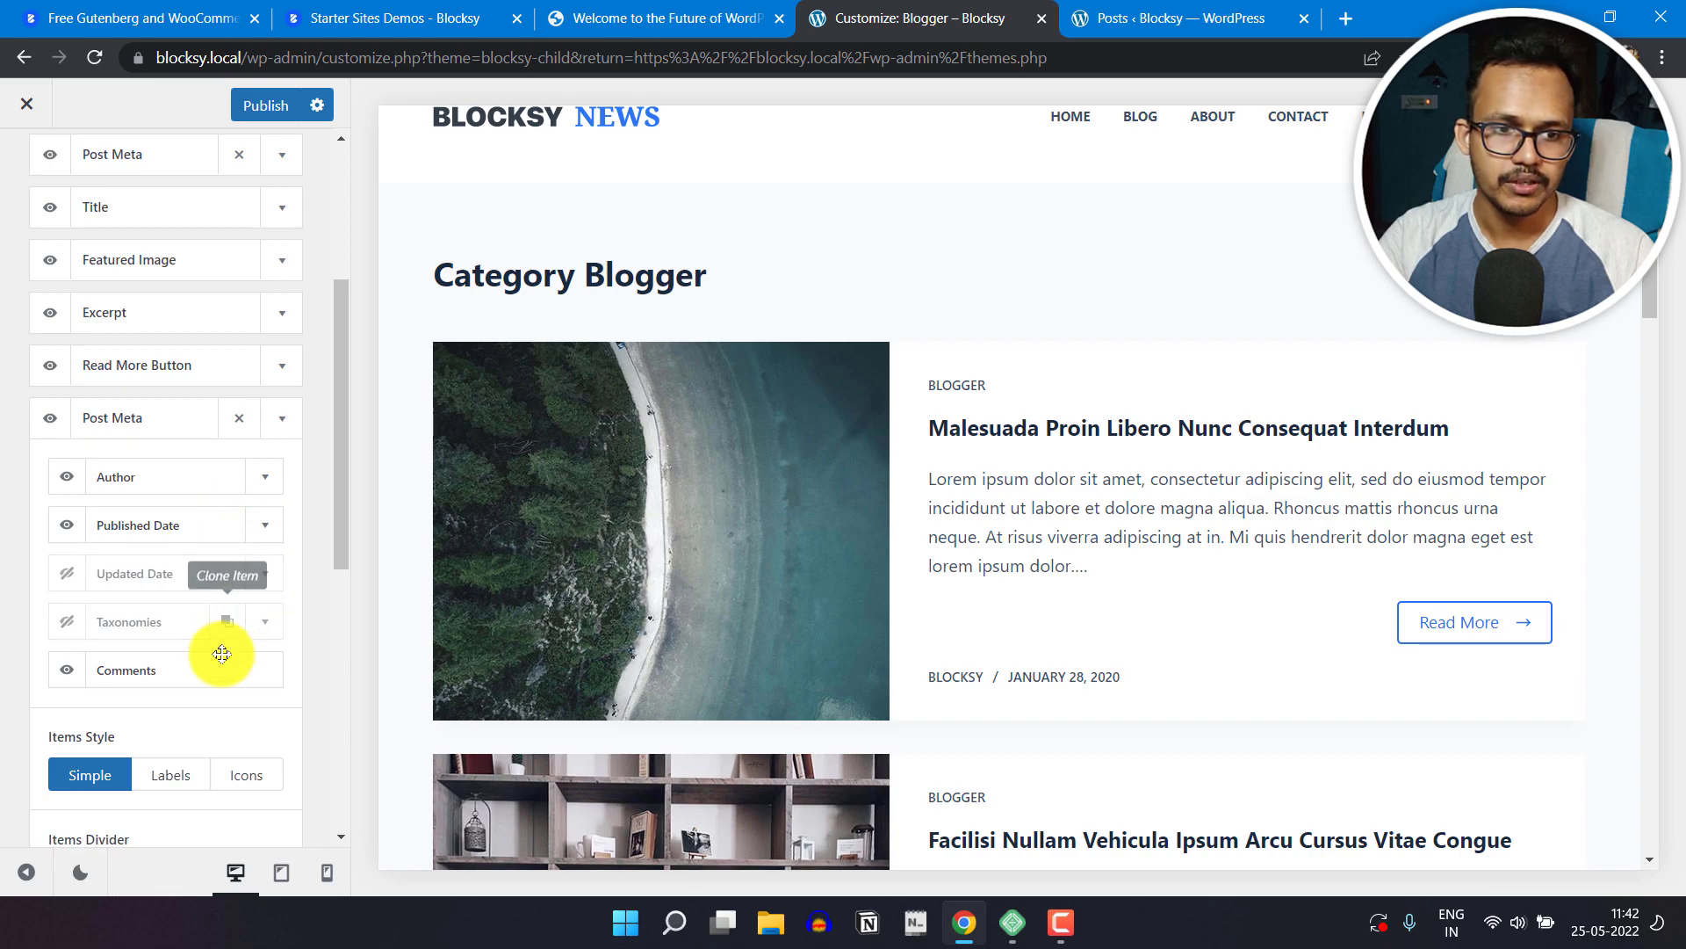
click(280, 412)
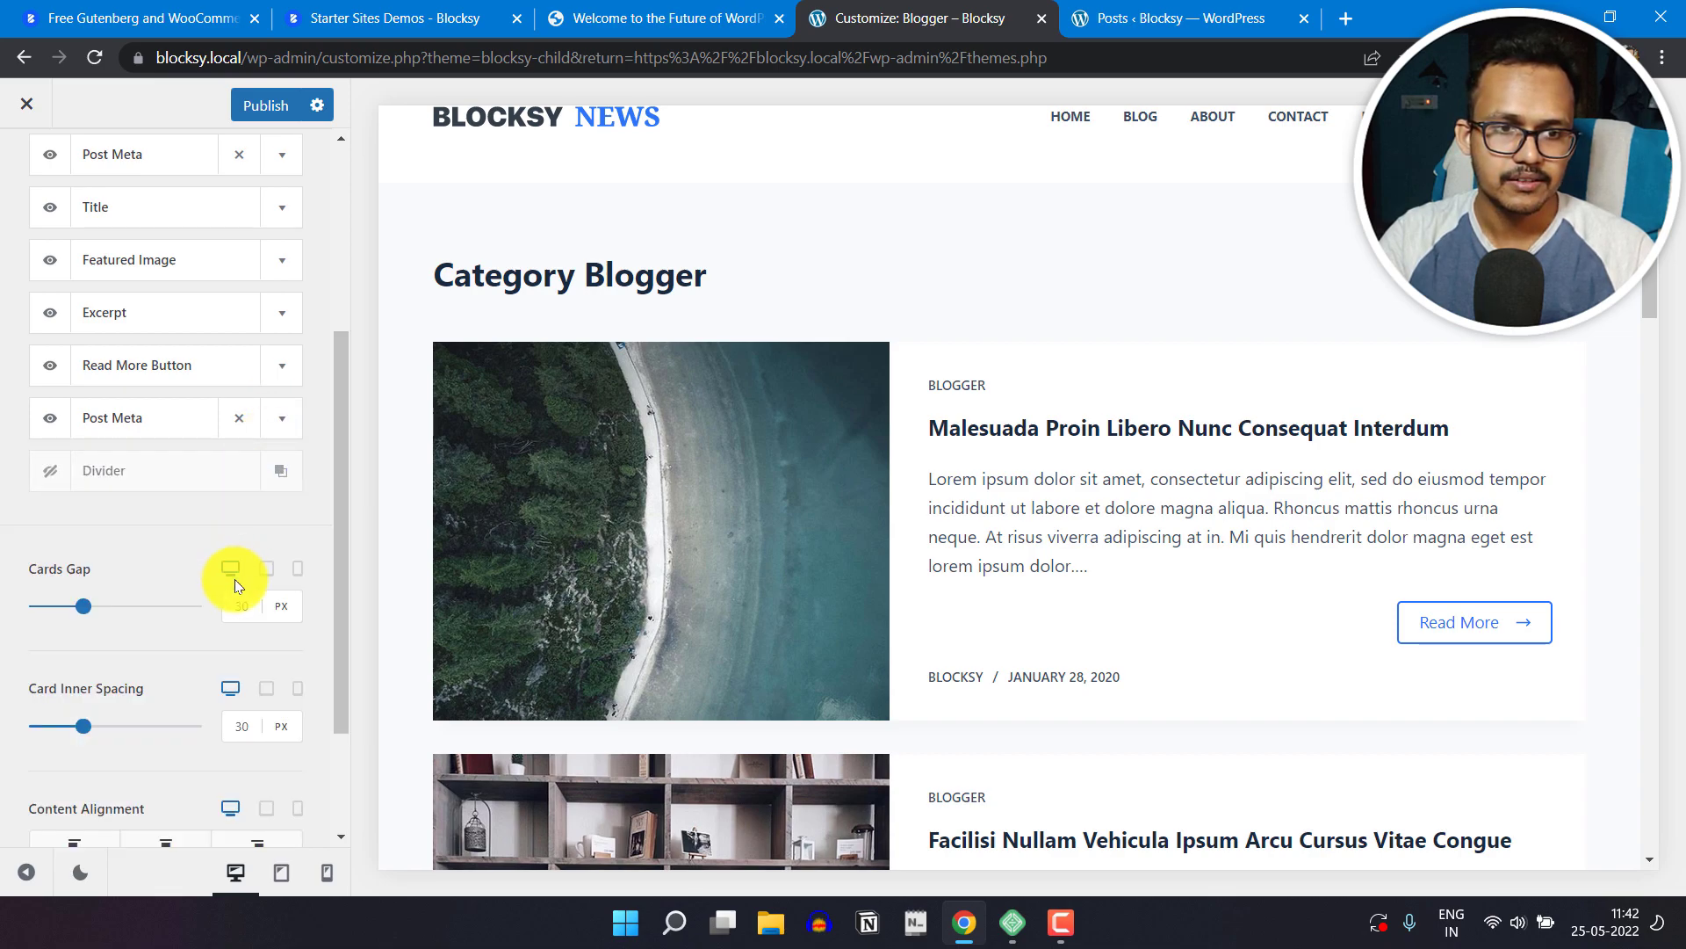
click(49, 472)
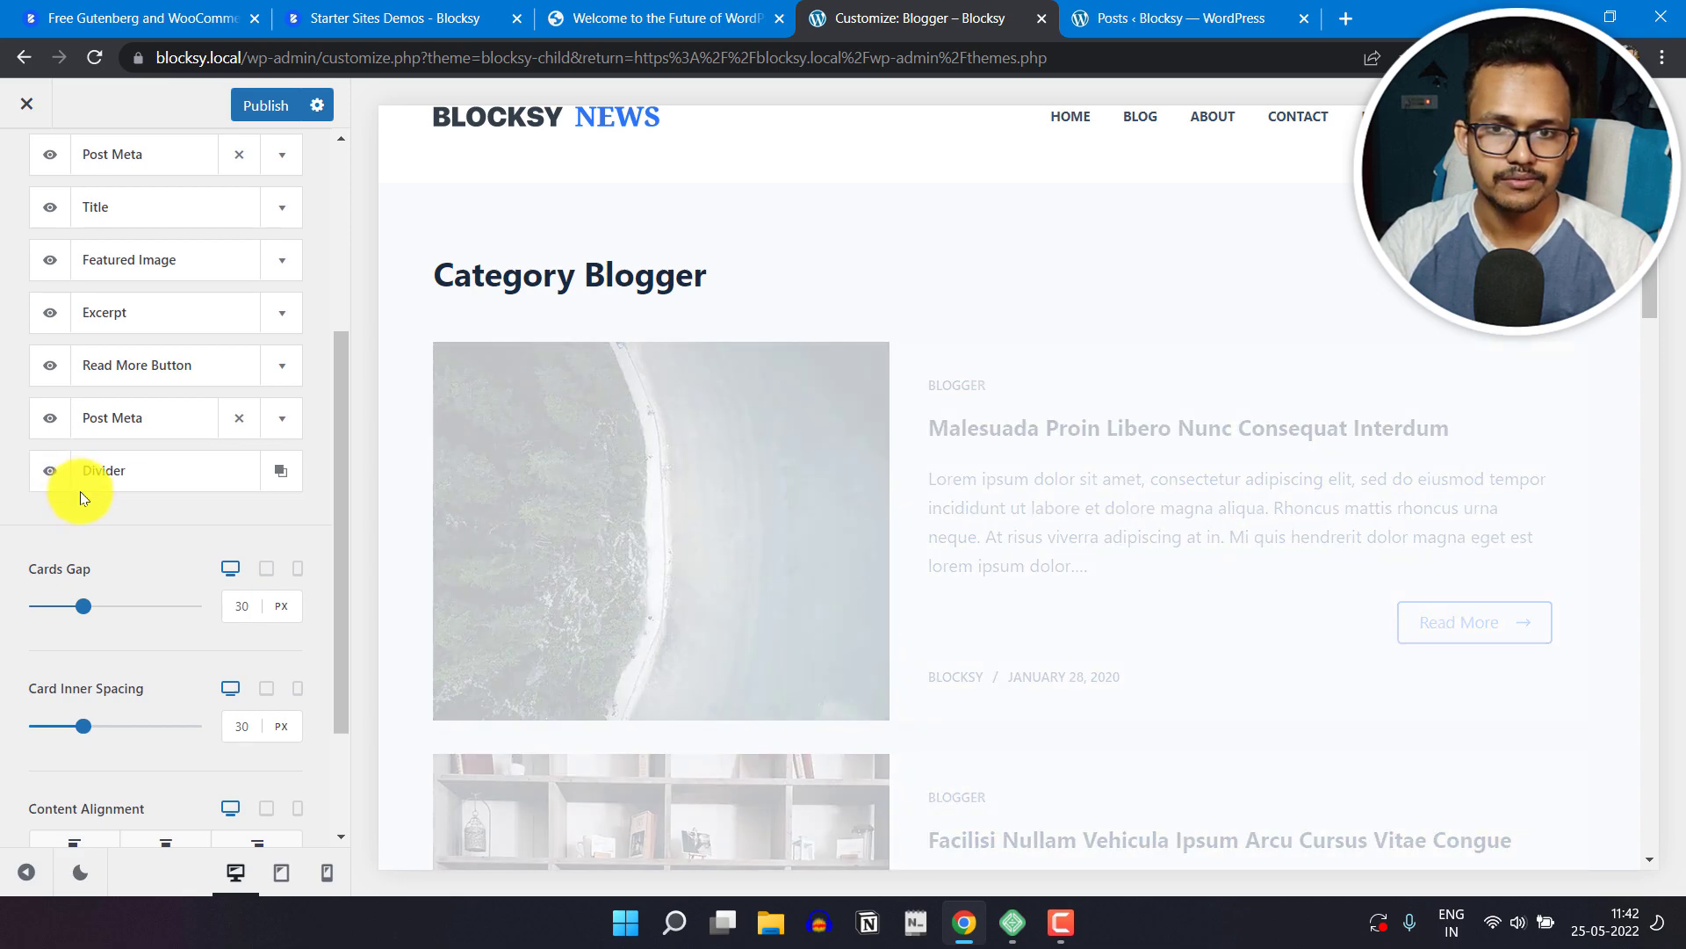
scroll(974, 590, down, 2)
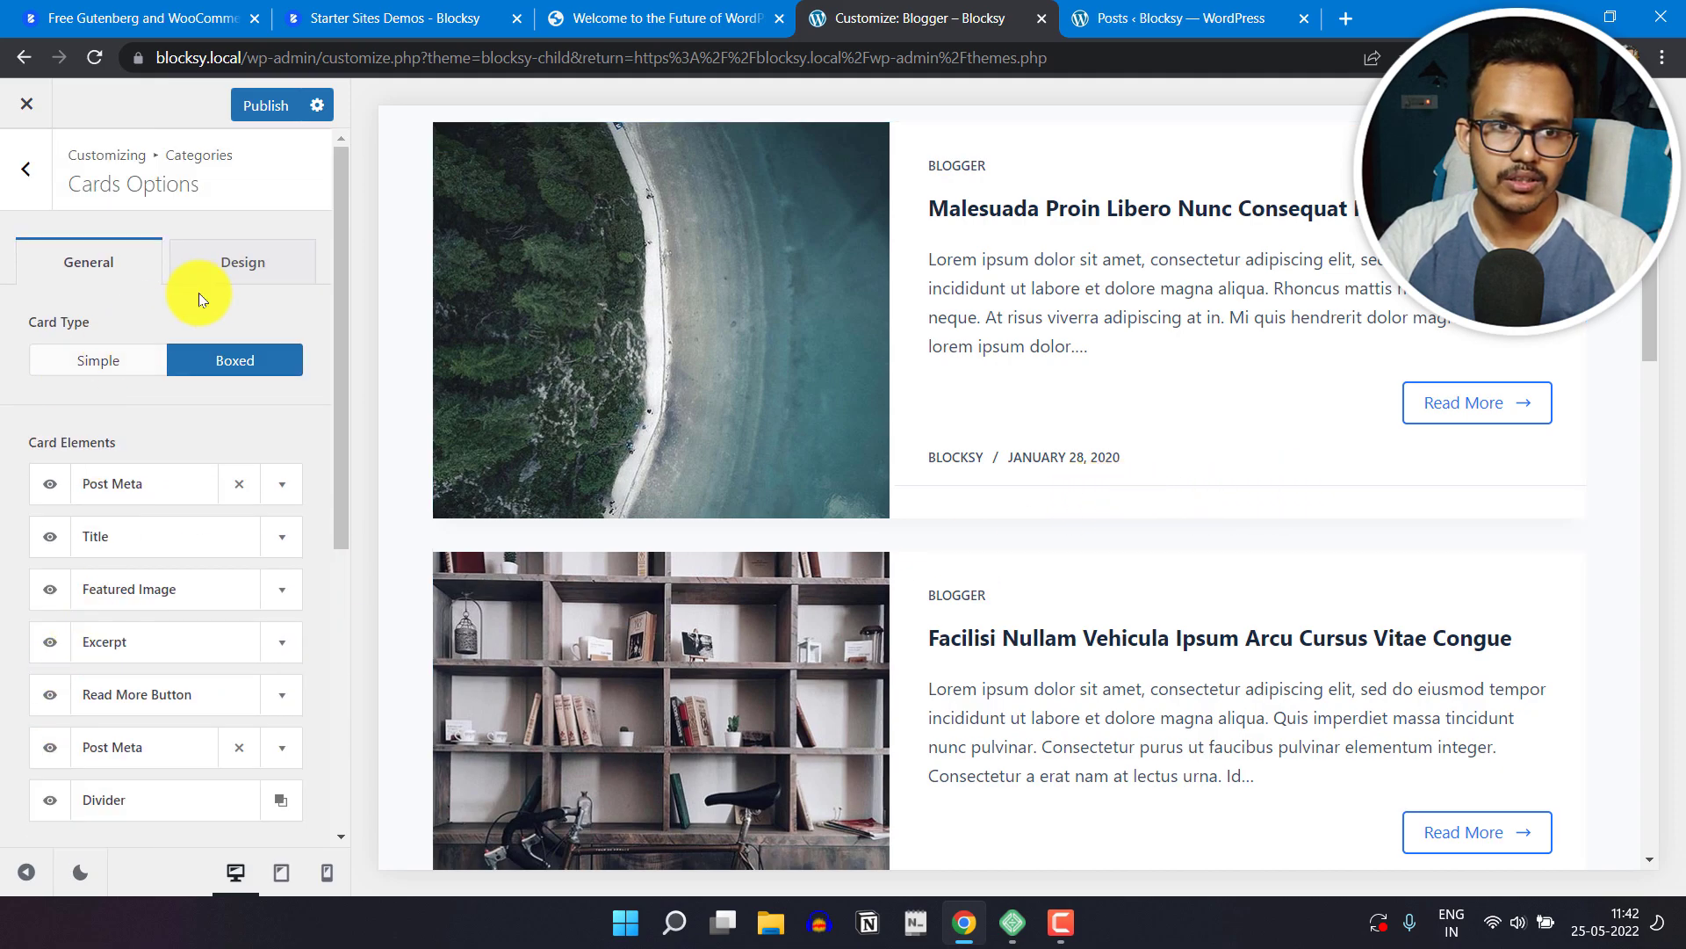
Step: Look over the cards' Design options for fonts and colors, and return to the main customizer list
click(237, 263)
scroll(1261, 463, up, 3)
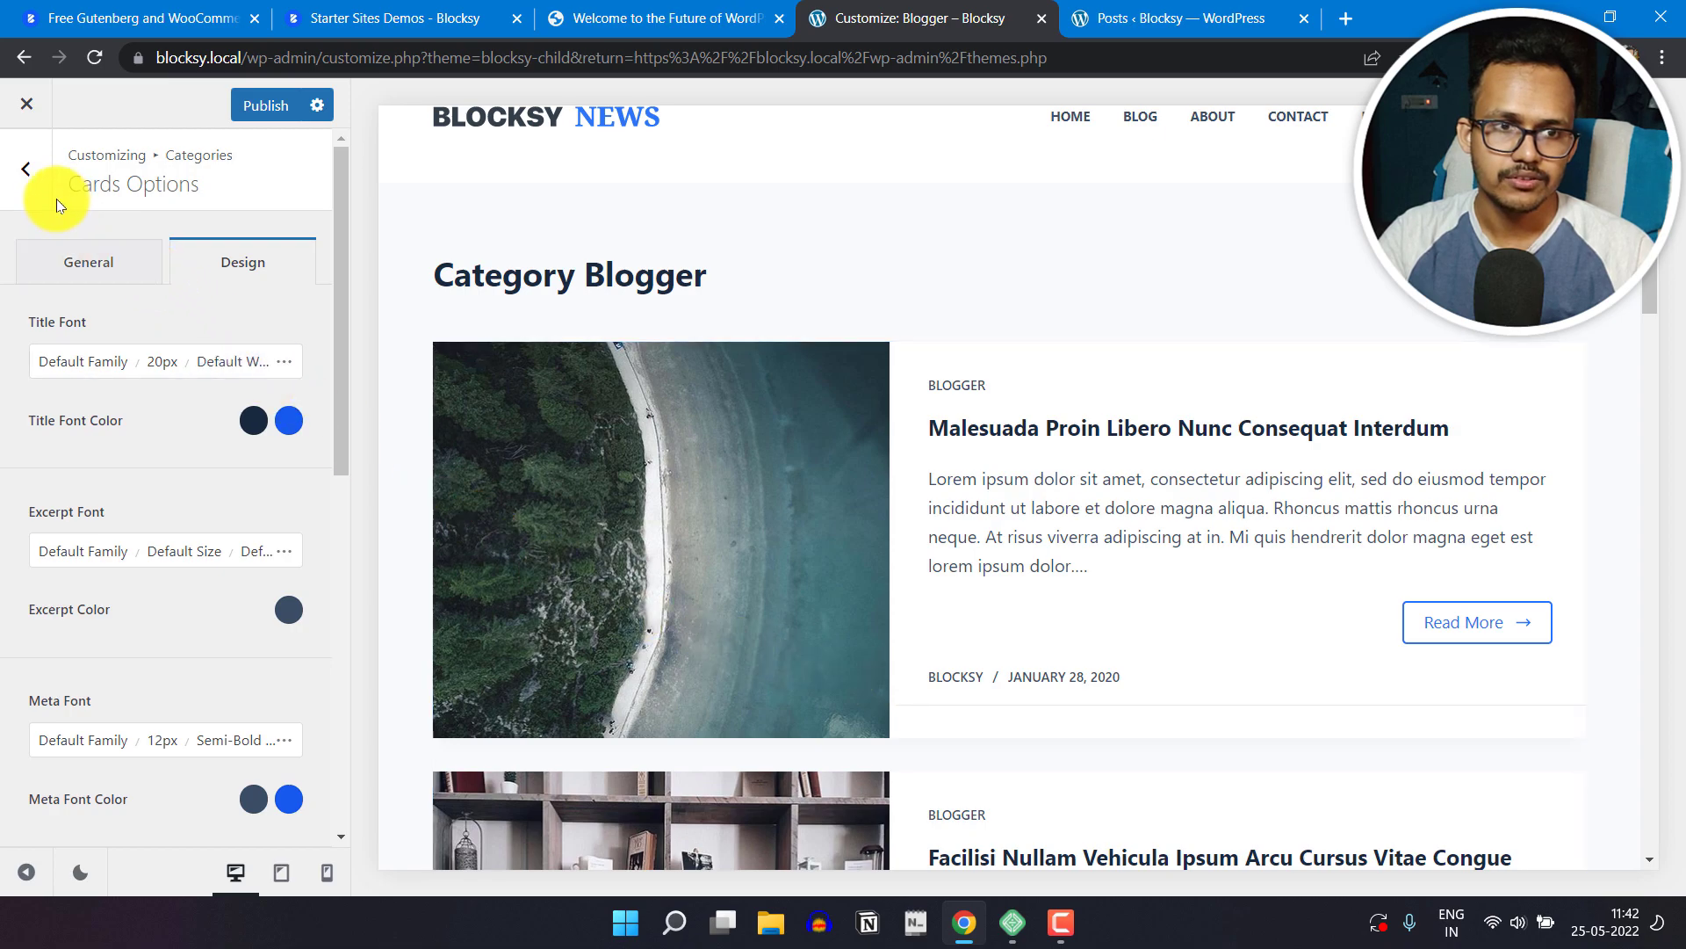
click(26, 200)
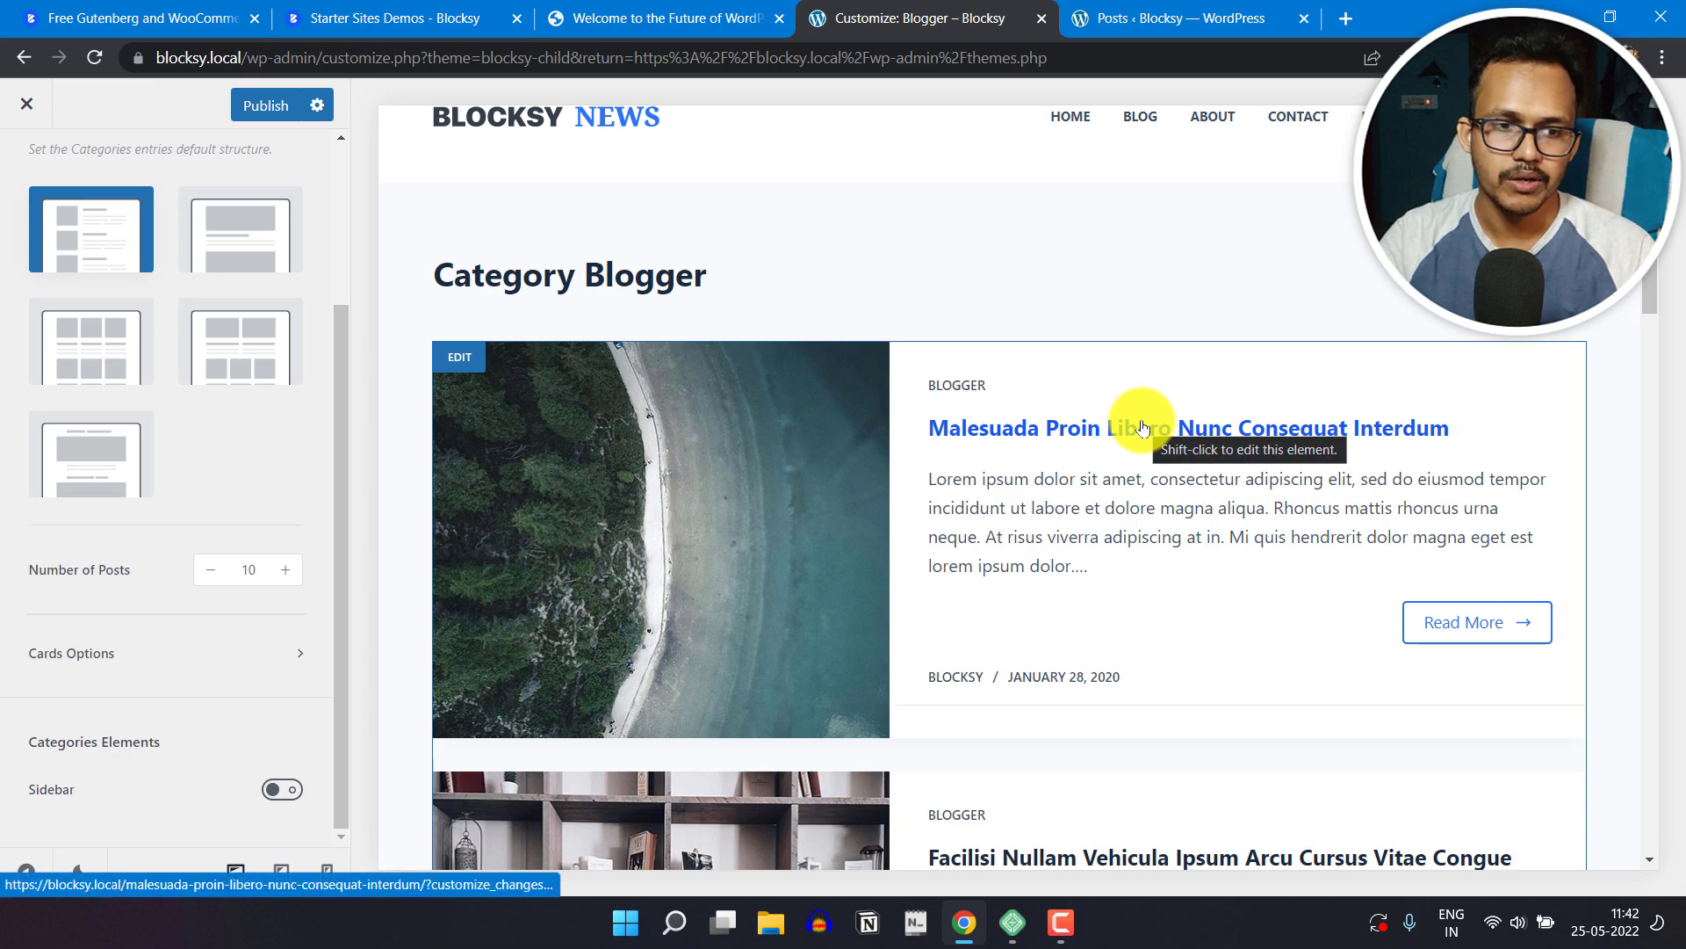
scroll(121, 369, up, 3)
click(30, 171)
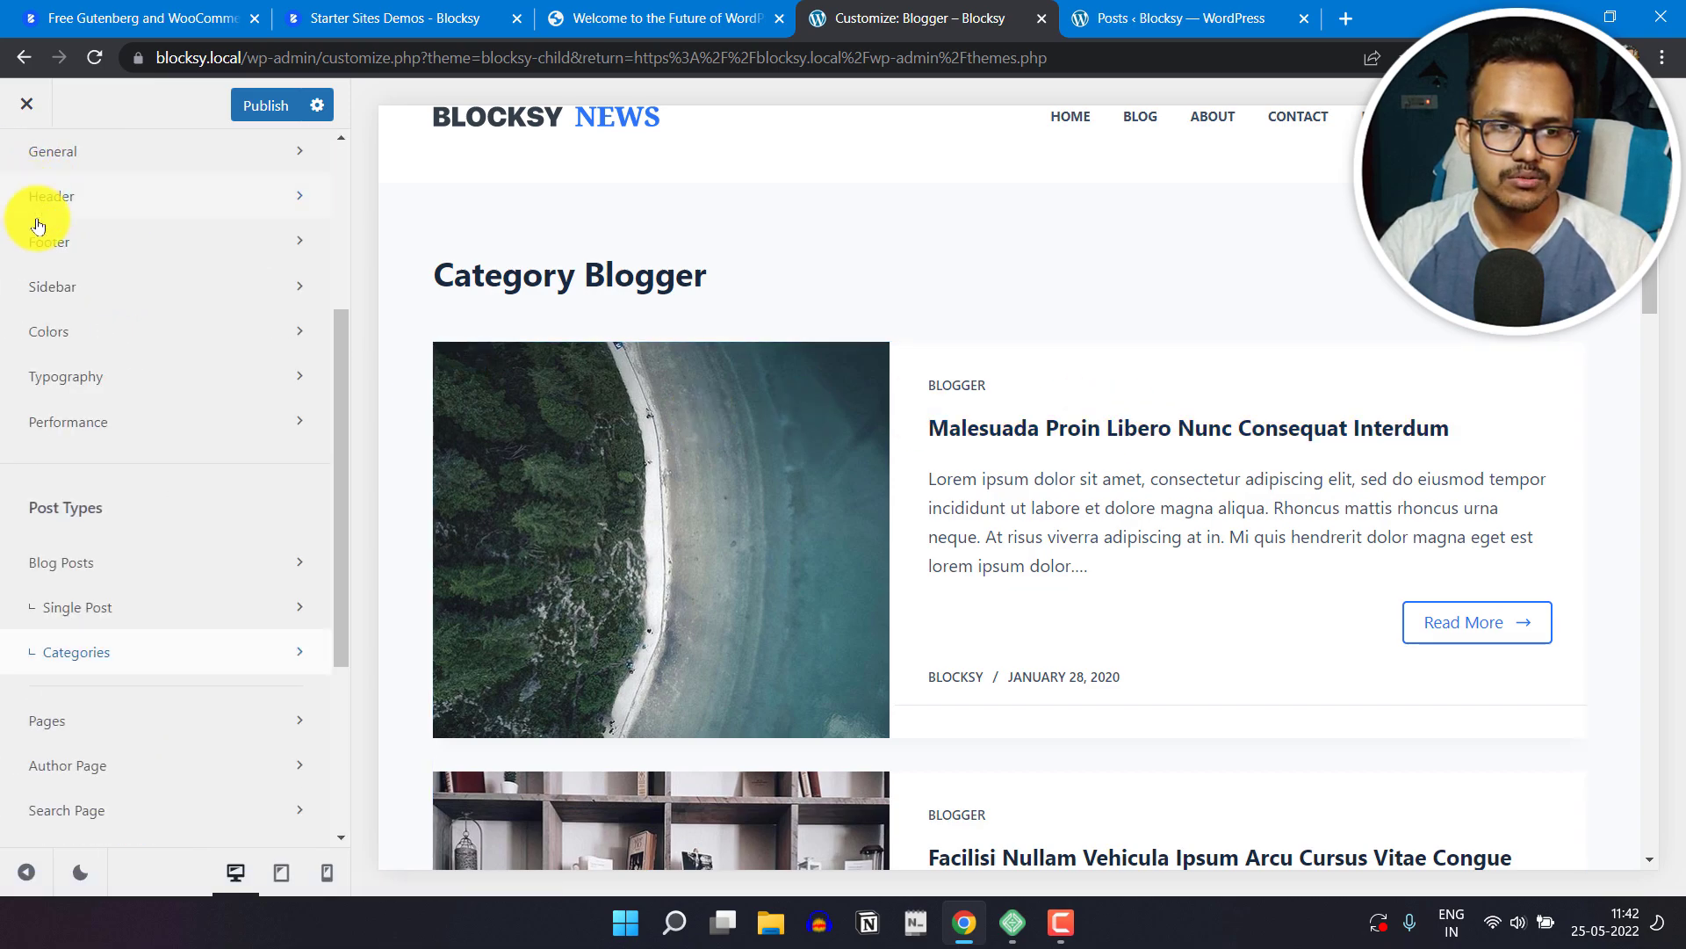
Step: Look through the Author Page options and return to the main customizer list
scroll(150, 702, down, 4)
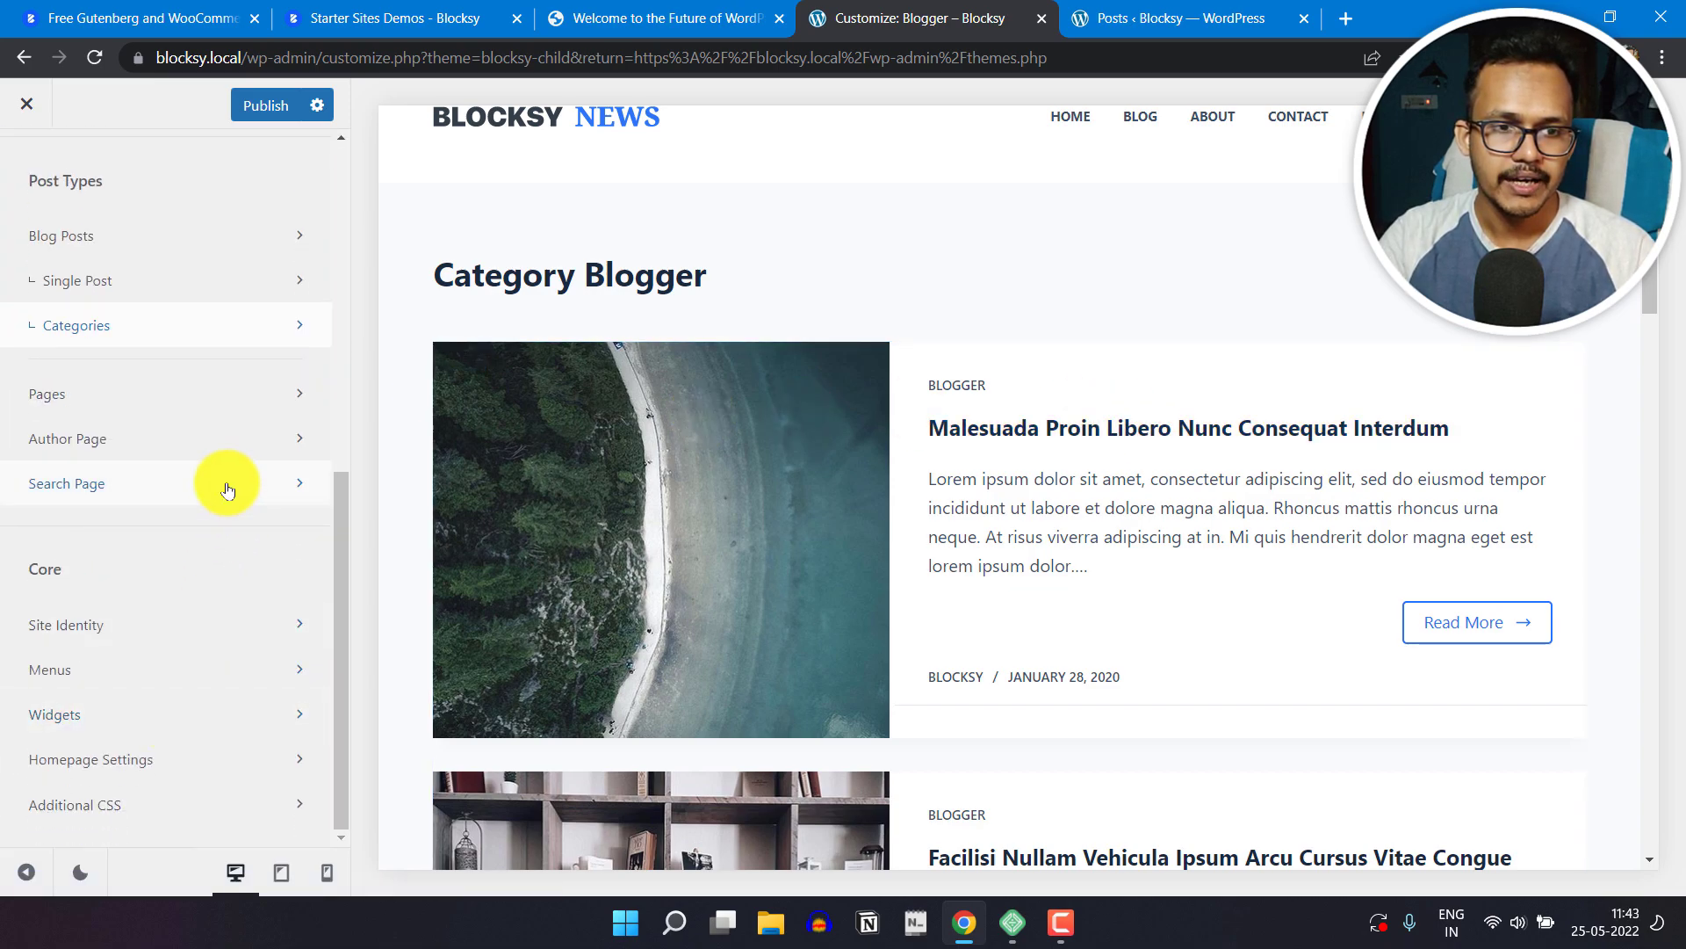
click(169, 439)
scroll(216, 724, down, 1)
scroll(150, 414, down, 3)
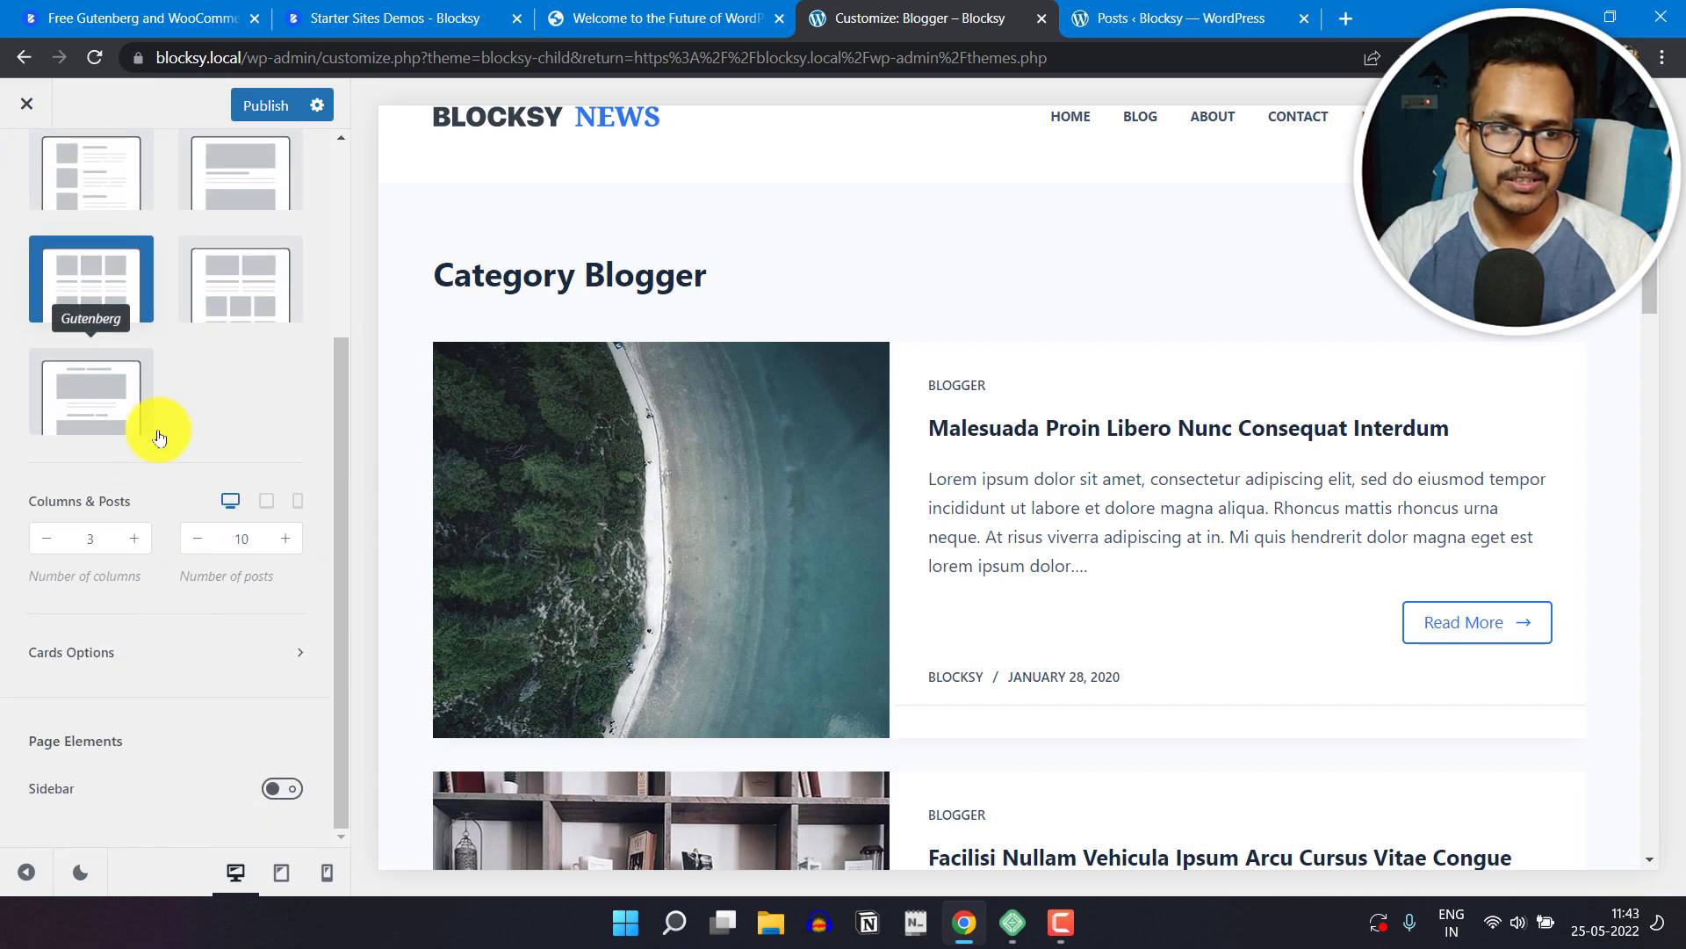
scroll(162, 489, up, 5)
click(26, 192)
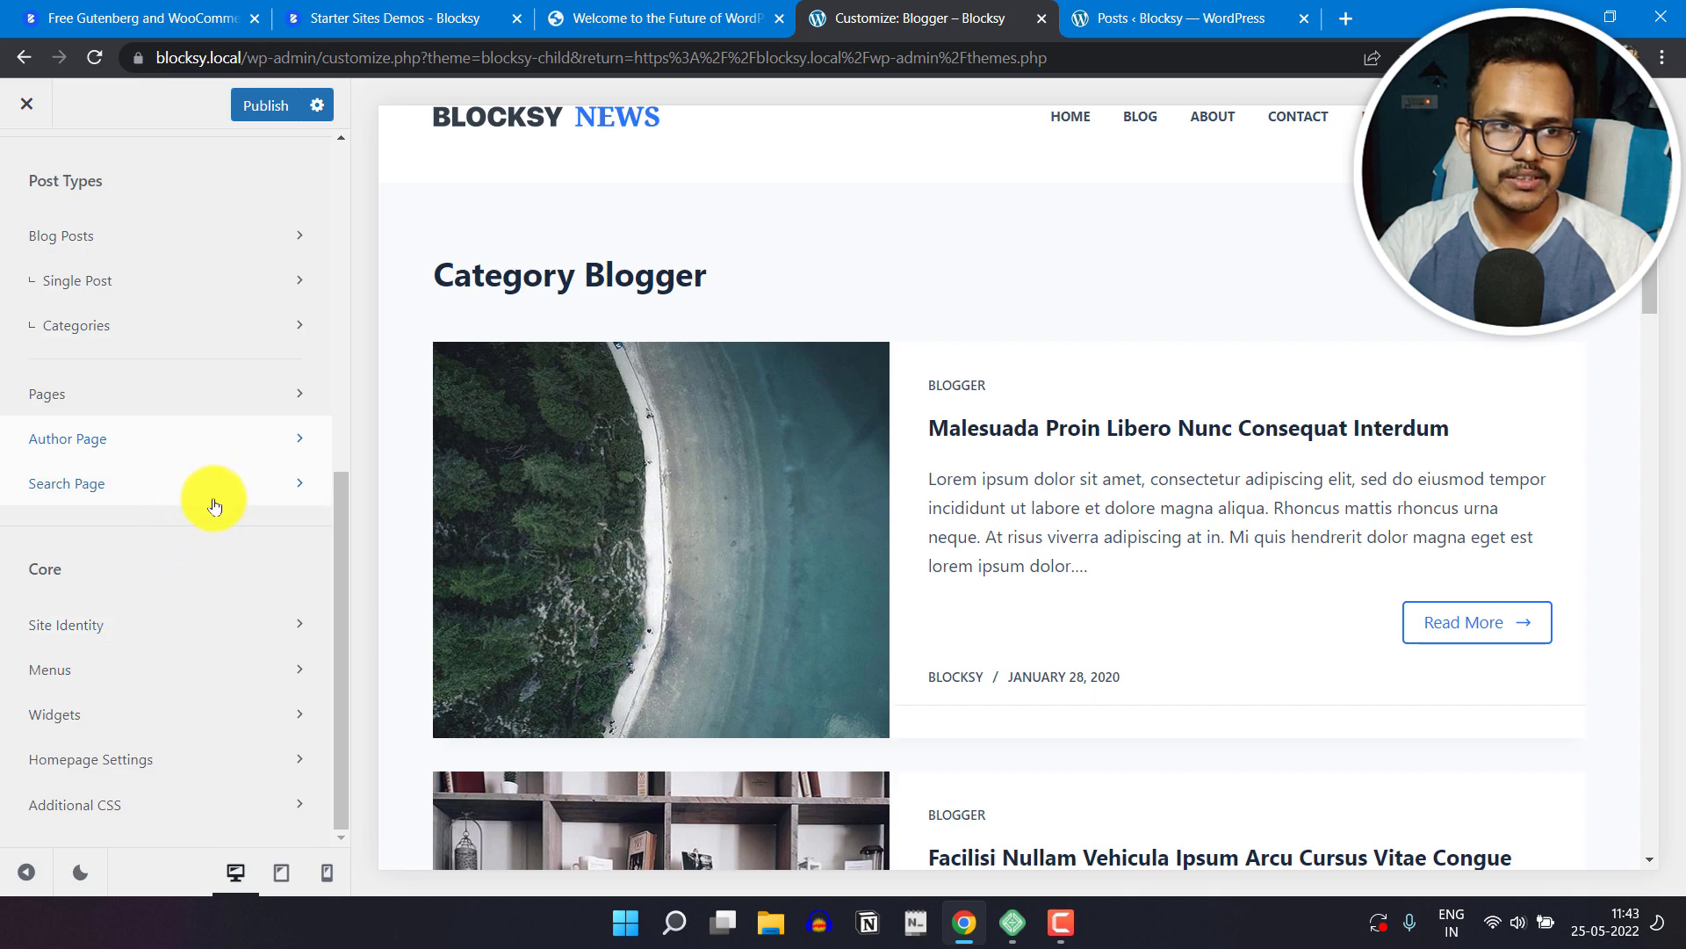
scroll(198, 498, up, 1)
scroll(207, 518, up, 5)
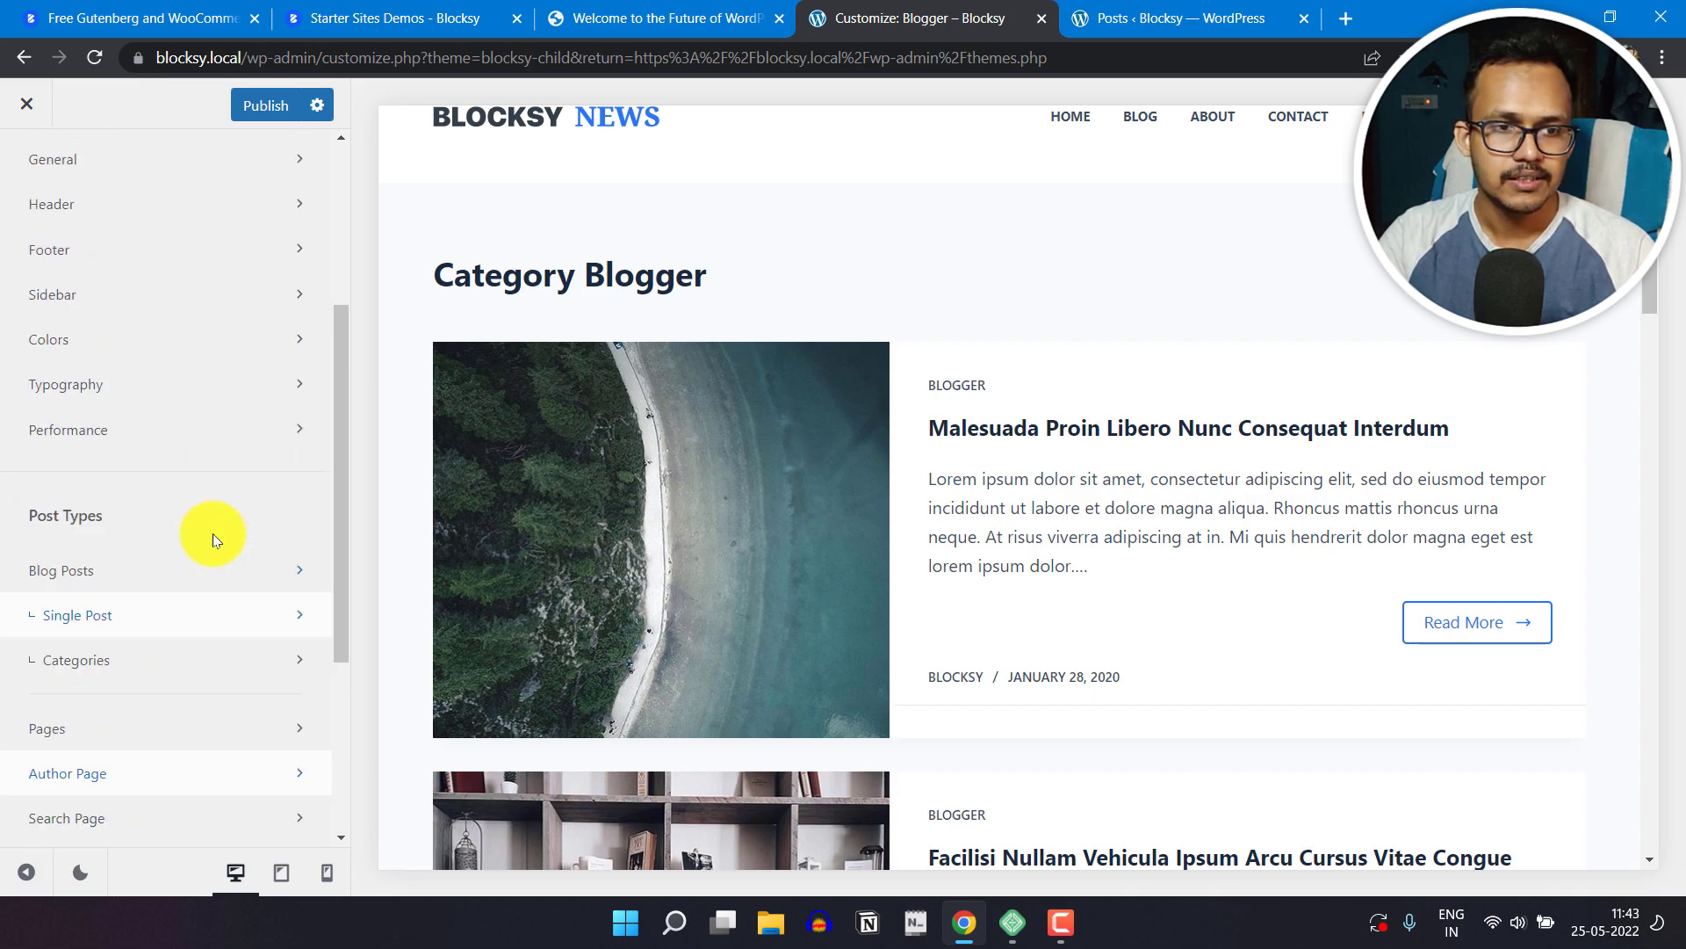
Step: Review the Performance options and the Additional CSS code, and return to the main customizer list
click(162, 532)
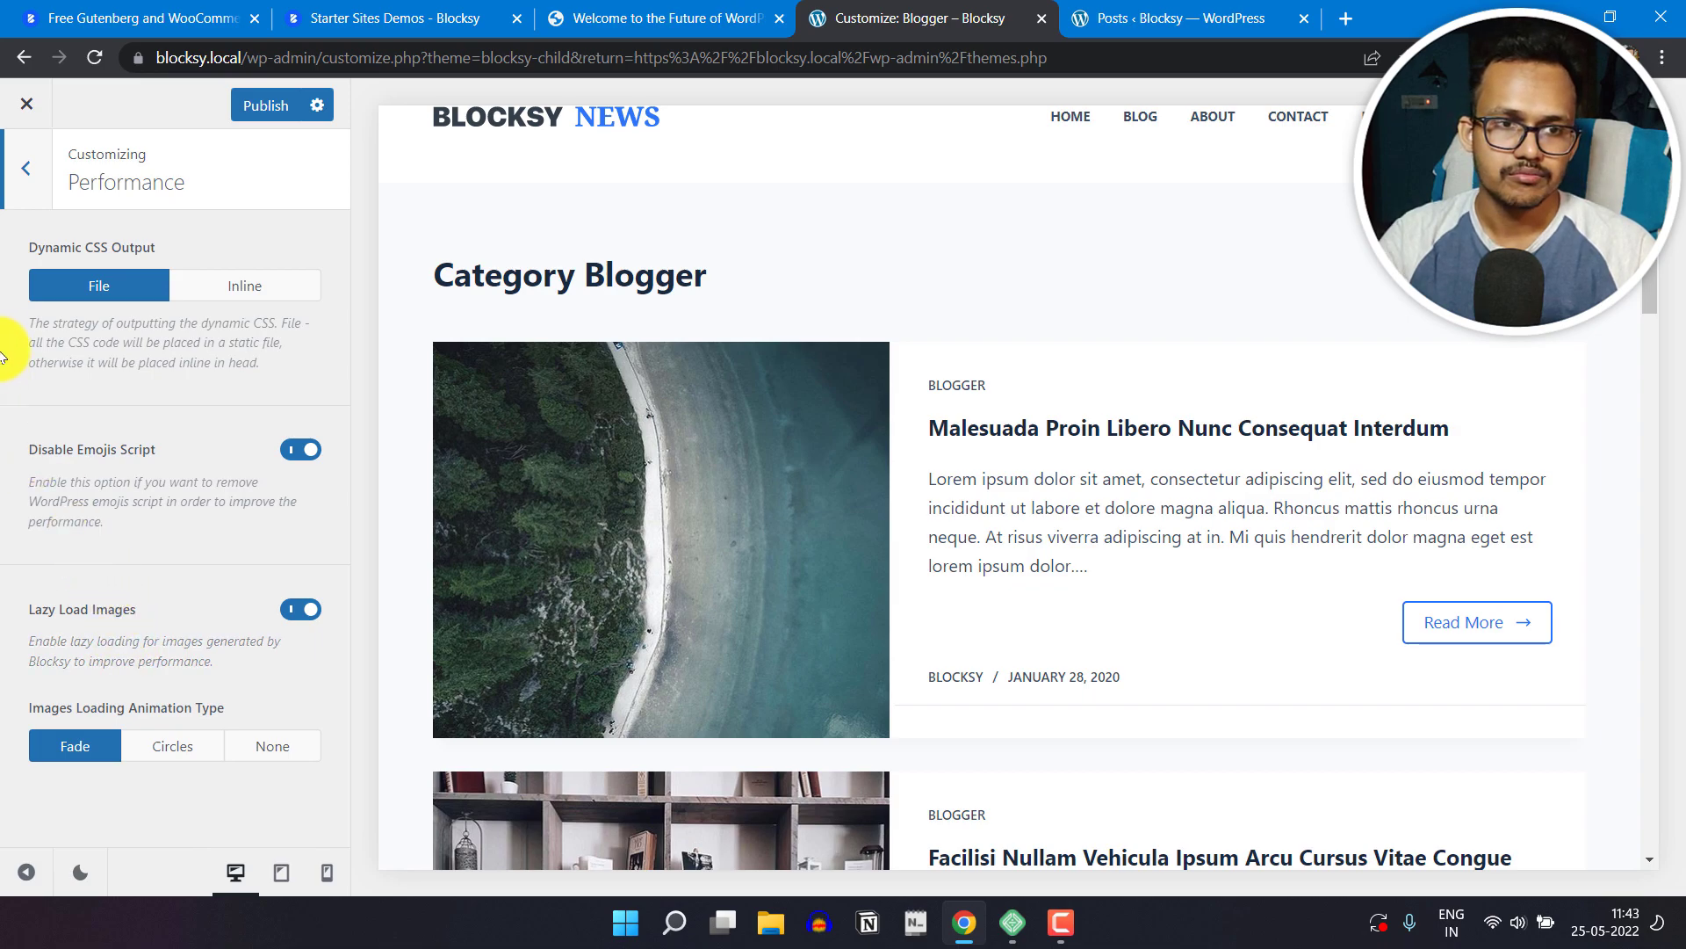
click(24, 180)
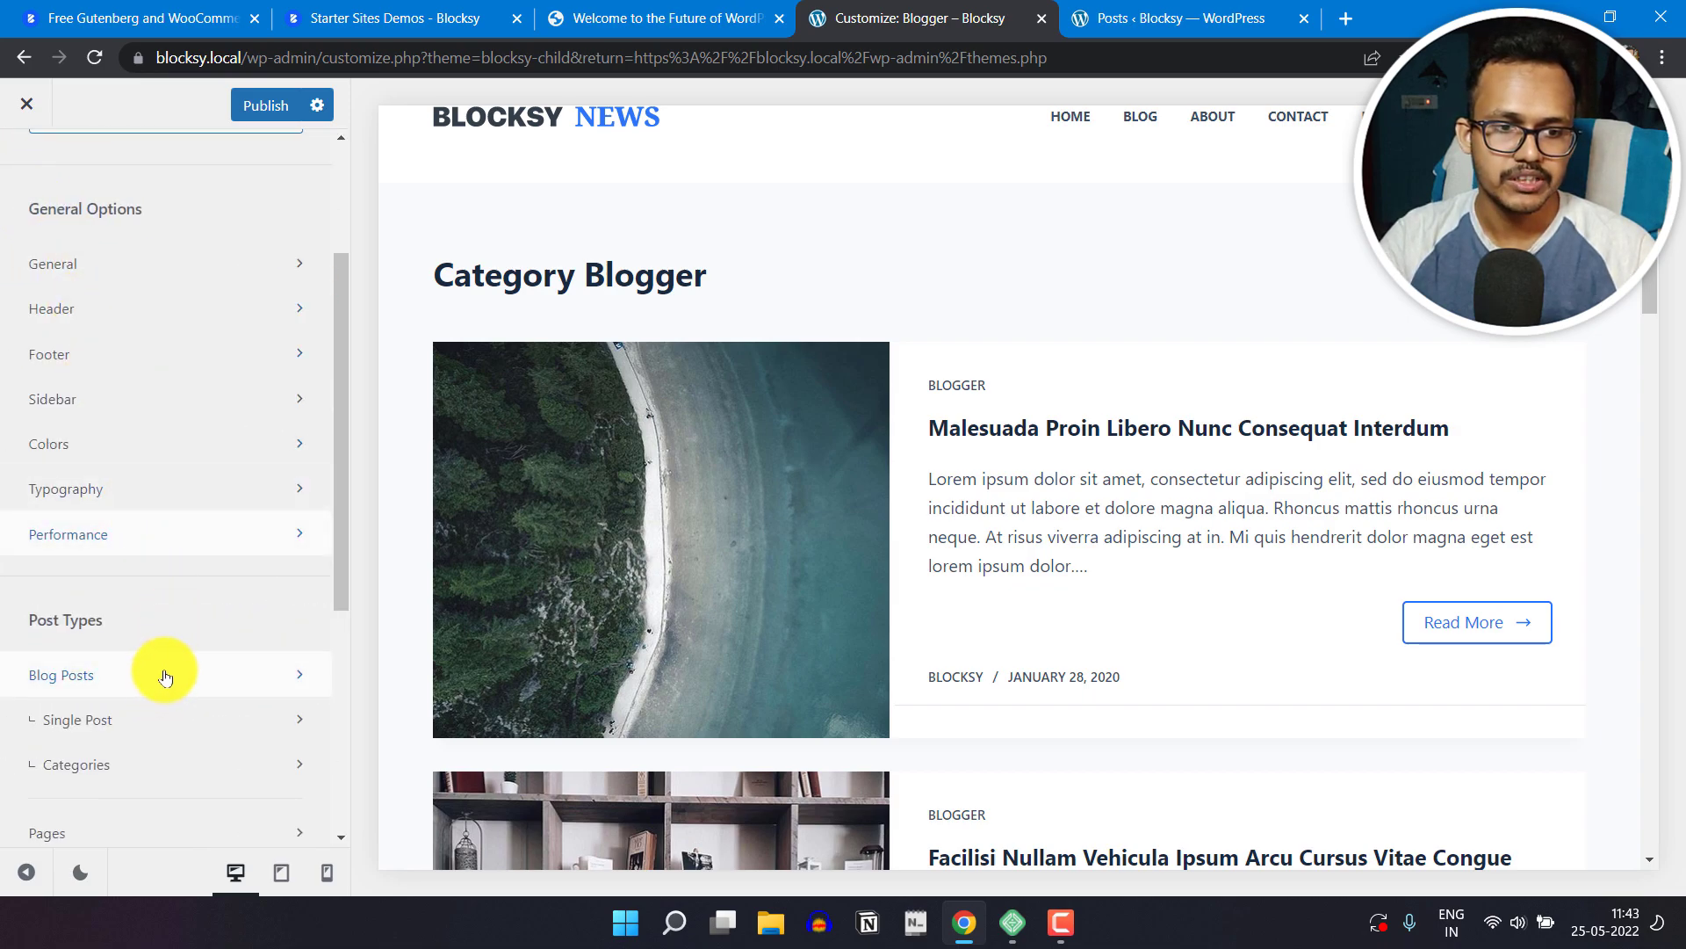
scroll(163, 677, down, 5)
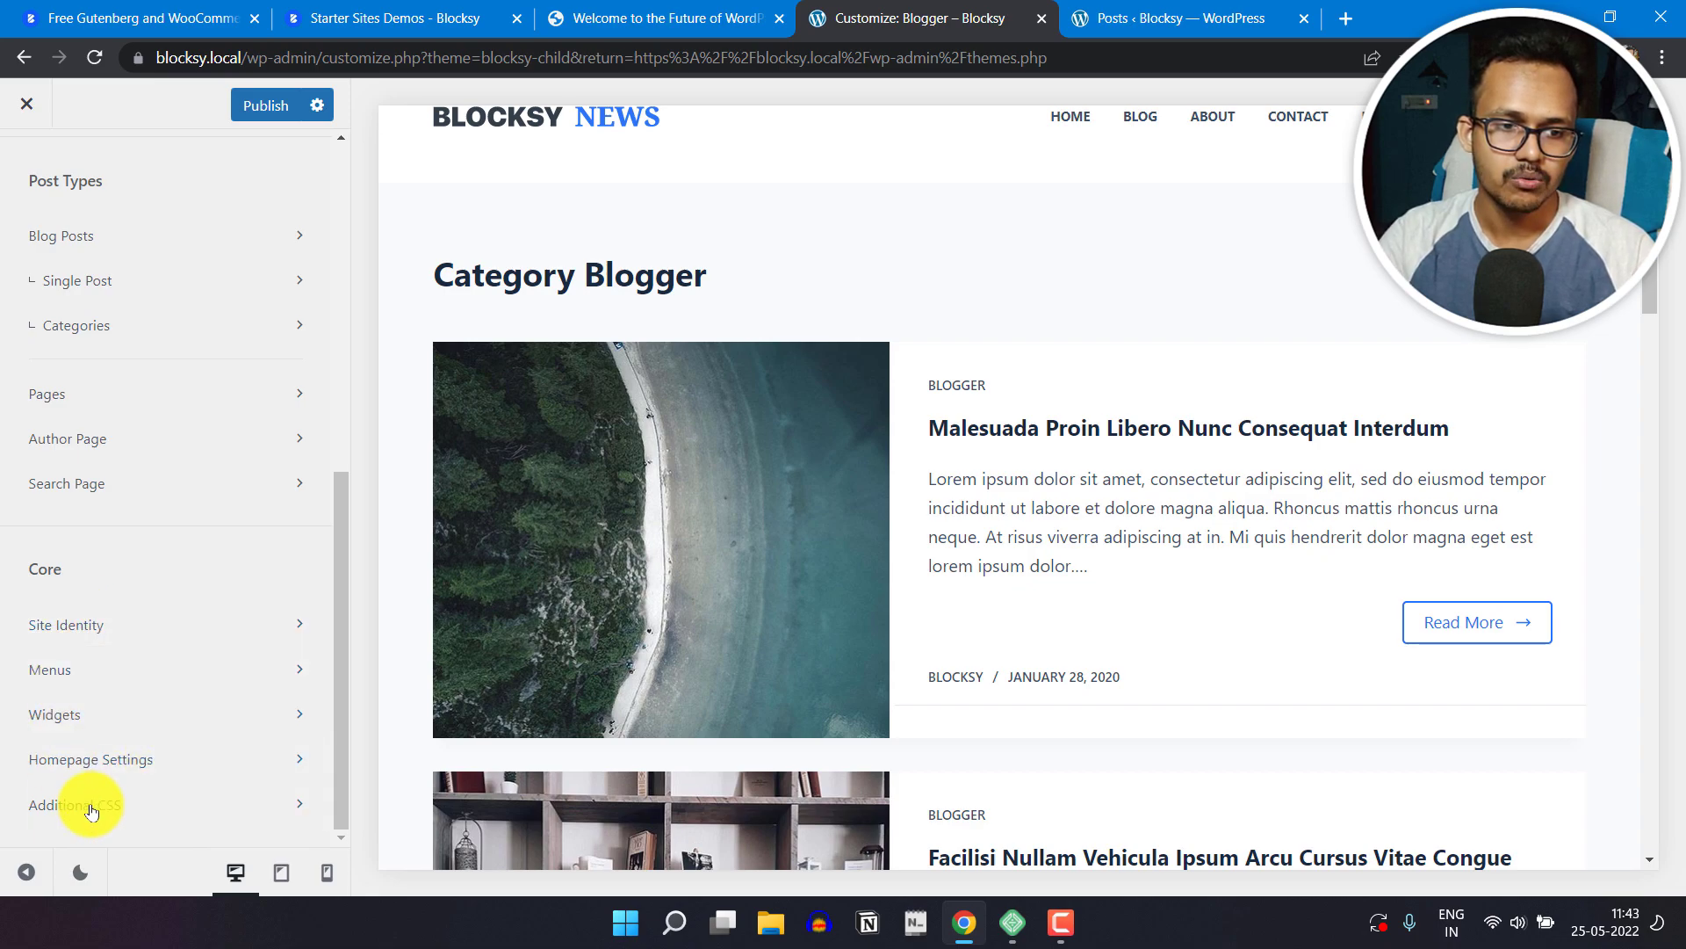
click(156, 799)
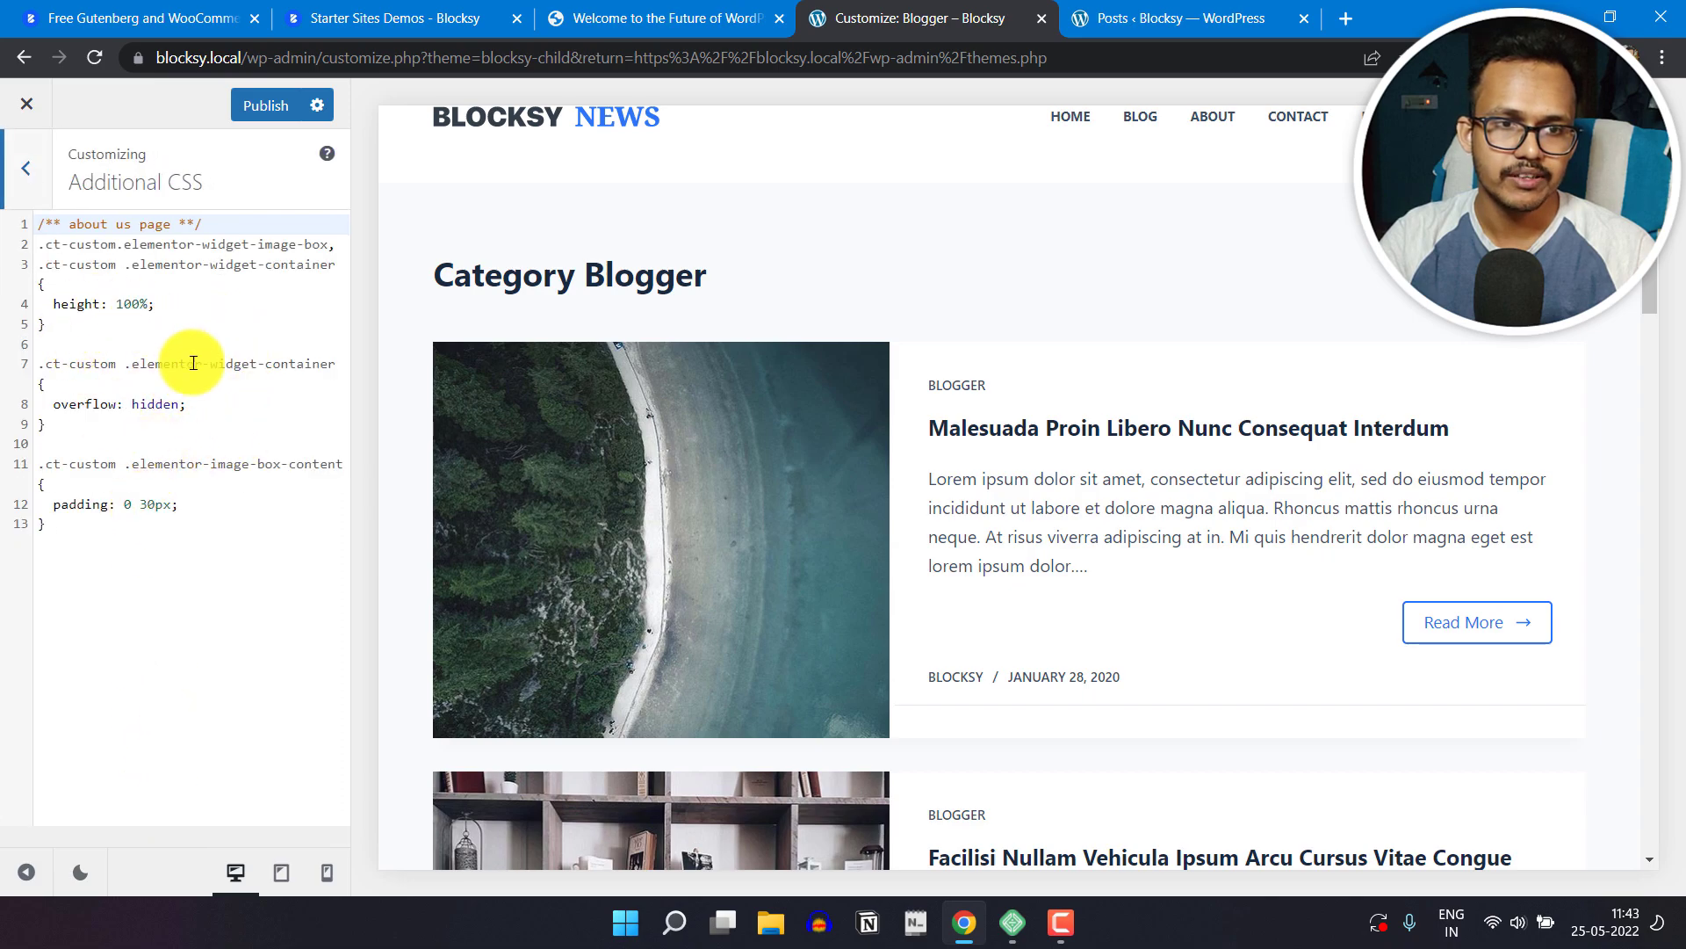
click(26, 168)
scroll(148, 588, up, 7)
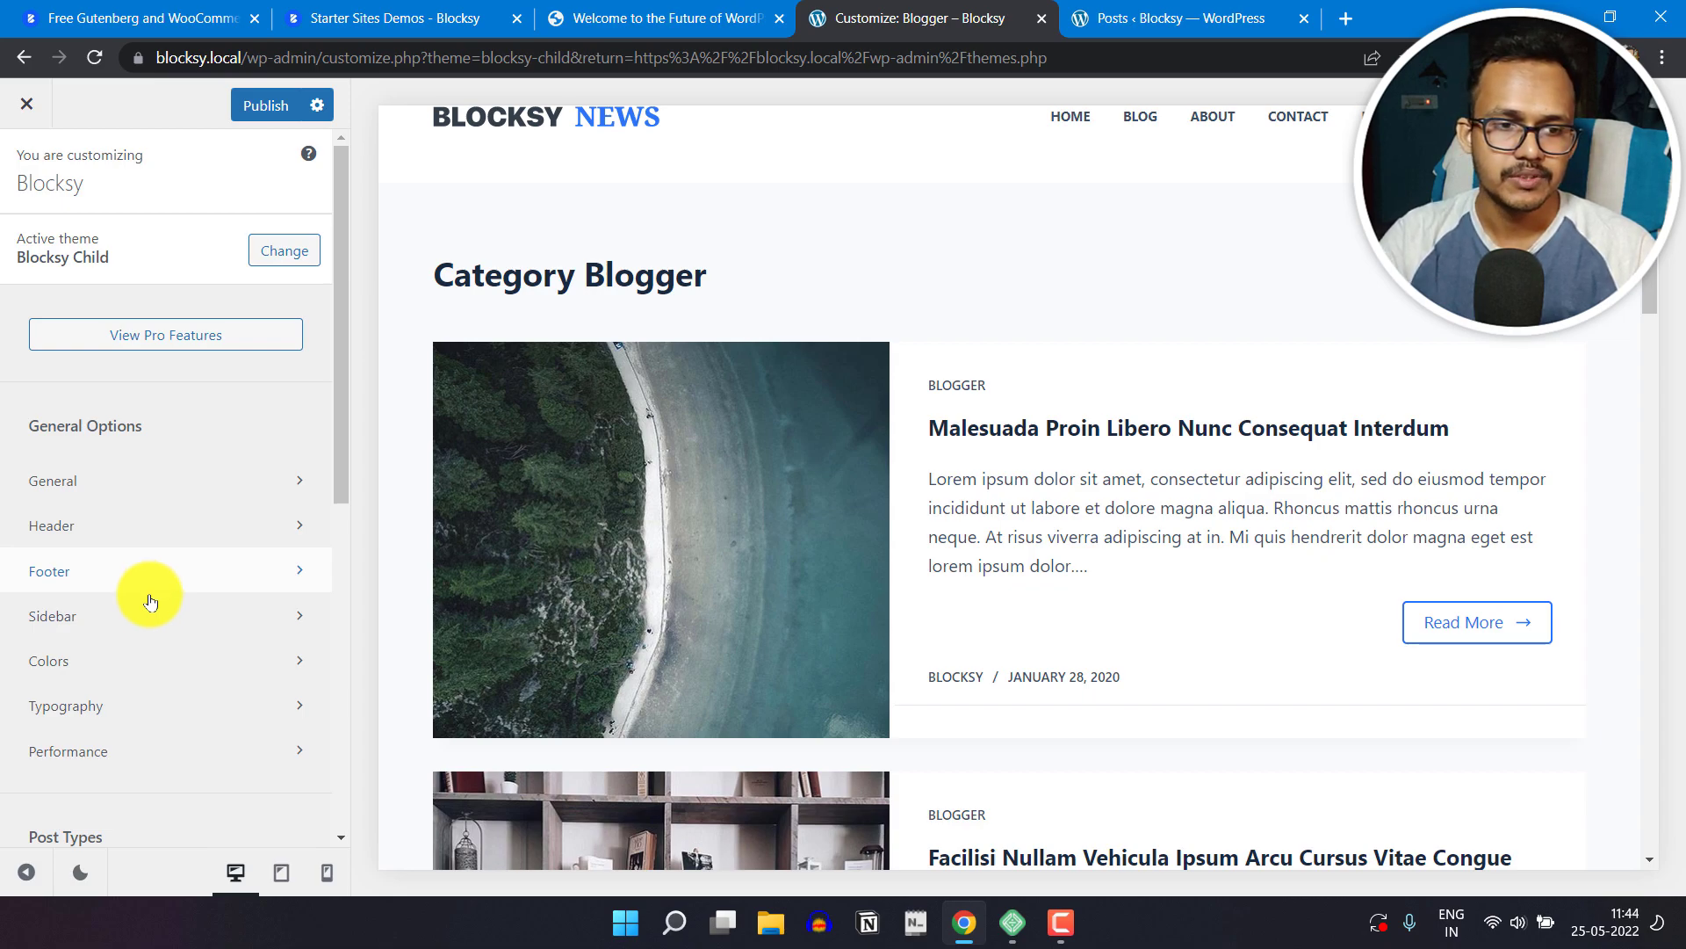
Step: Try bright blue #1075e9 for the fourth color of the global color palette, and set it to a neutral near-black instead
click(132, 659)
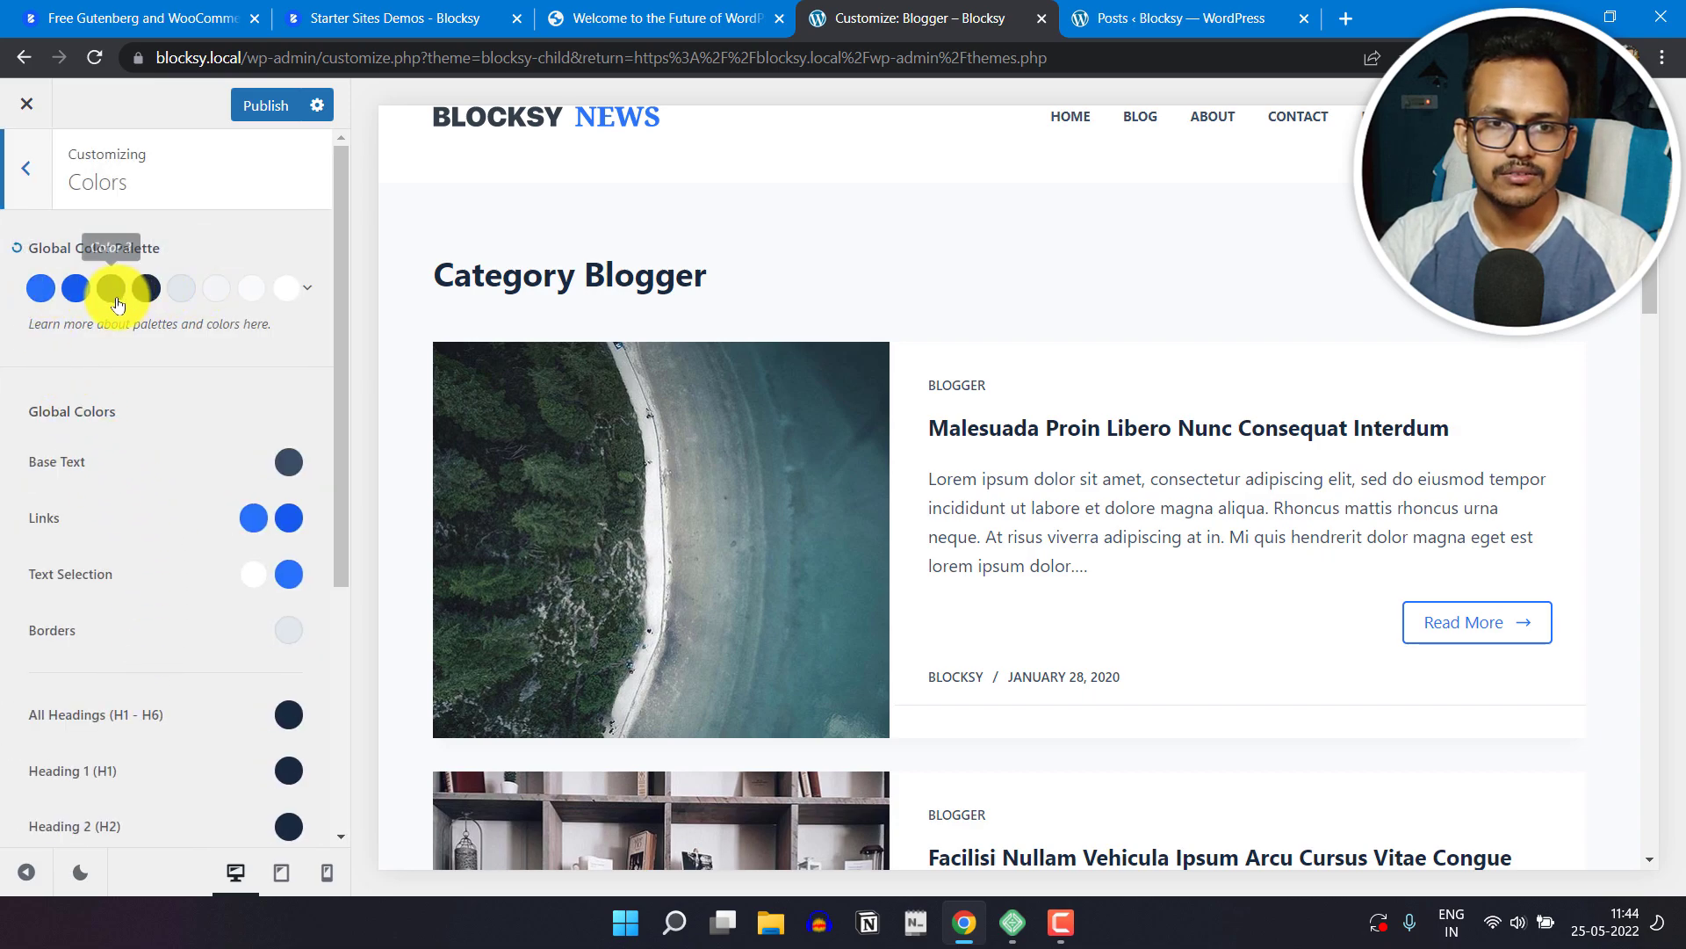
click(145, 289)
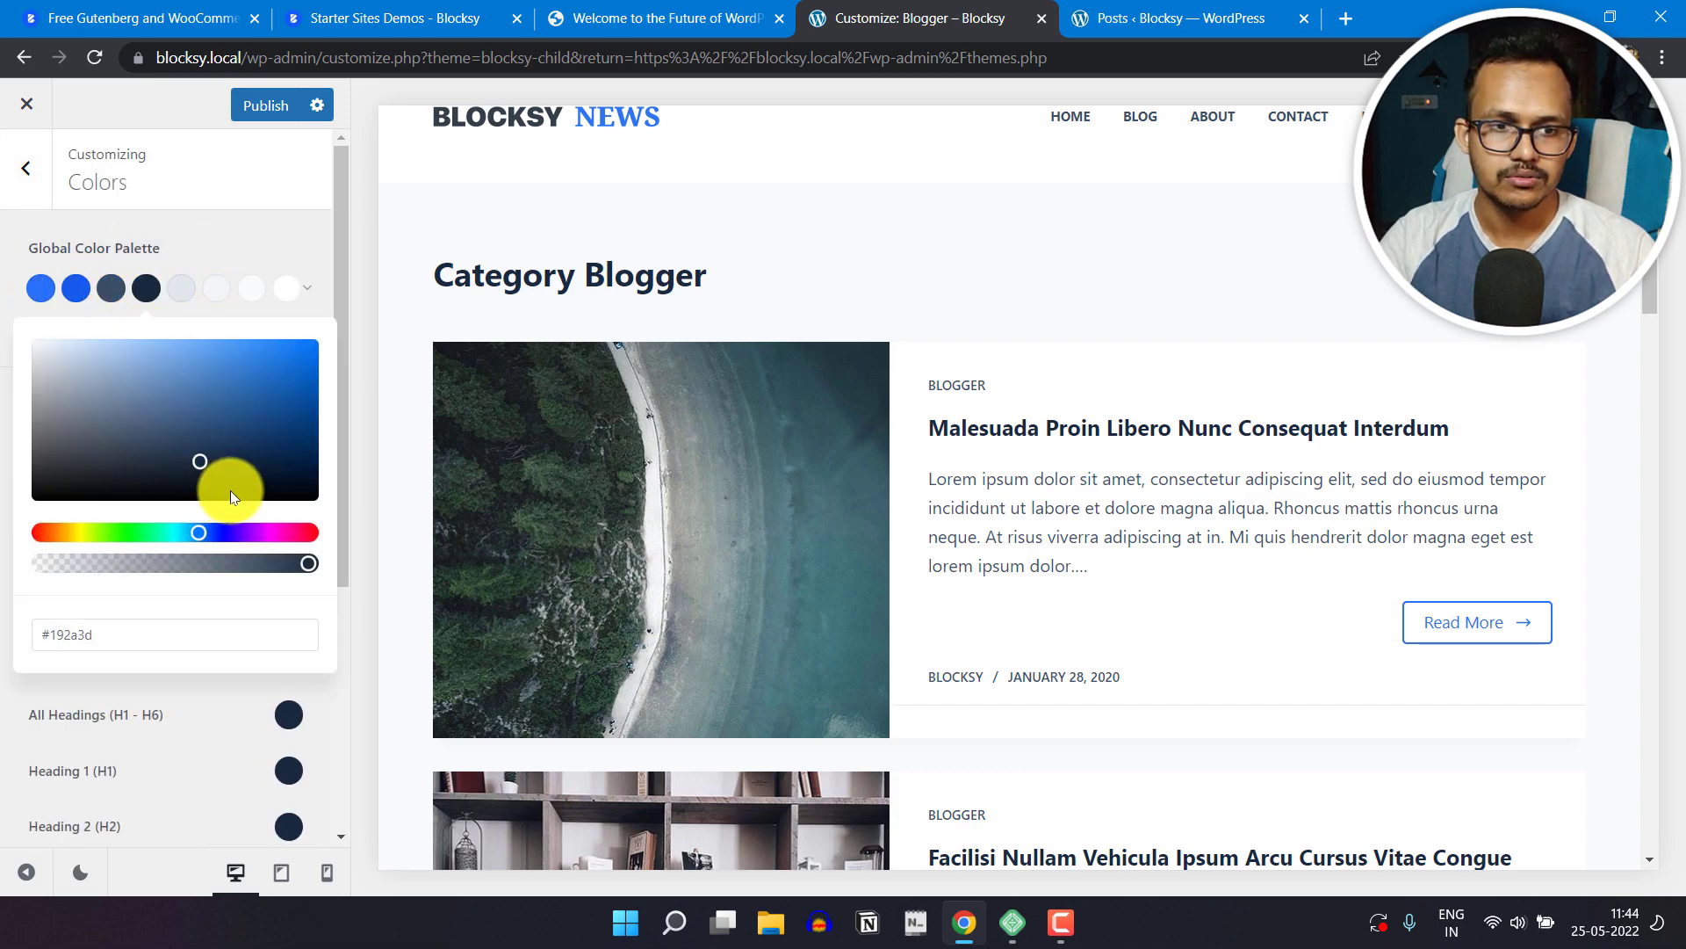
drag(260, 454, 297, 352)
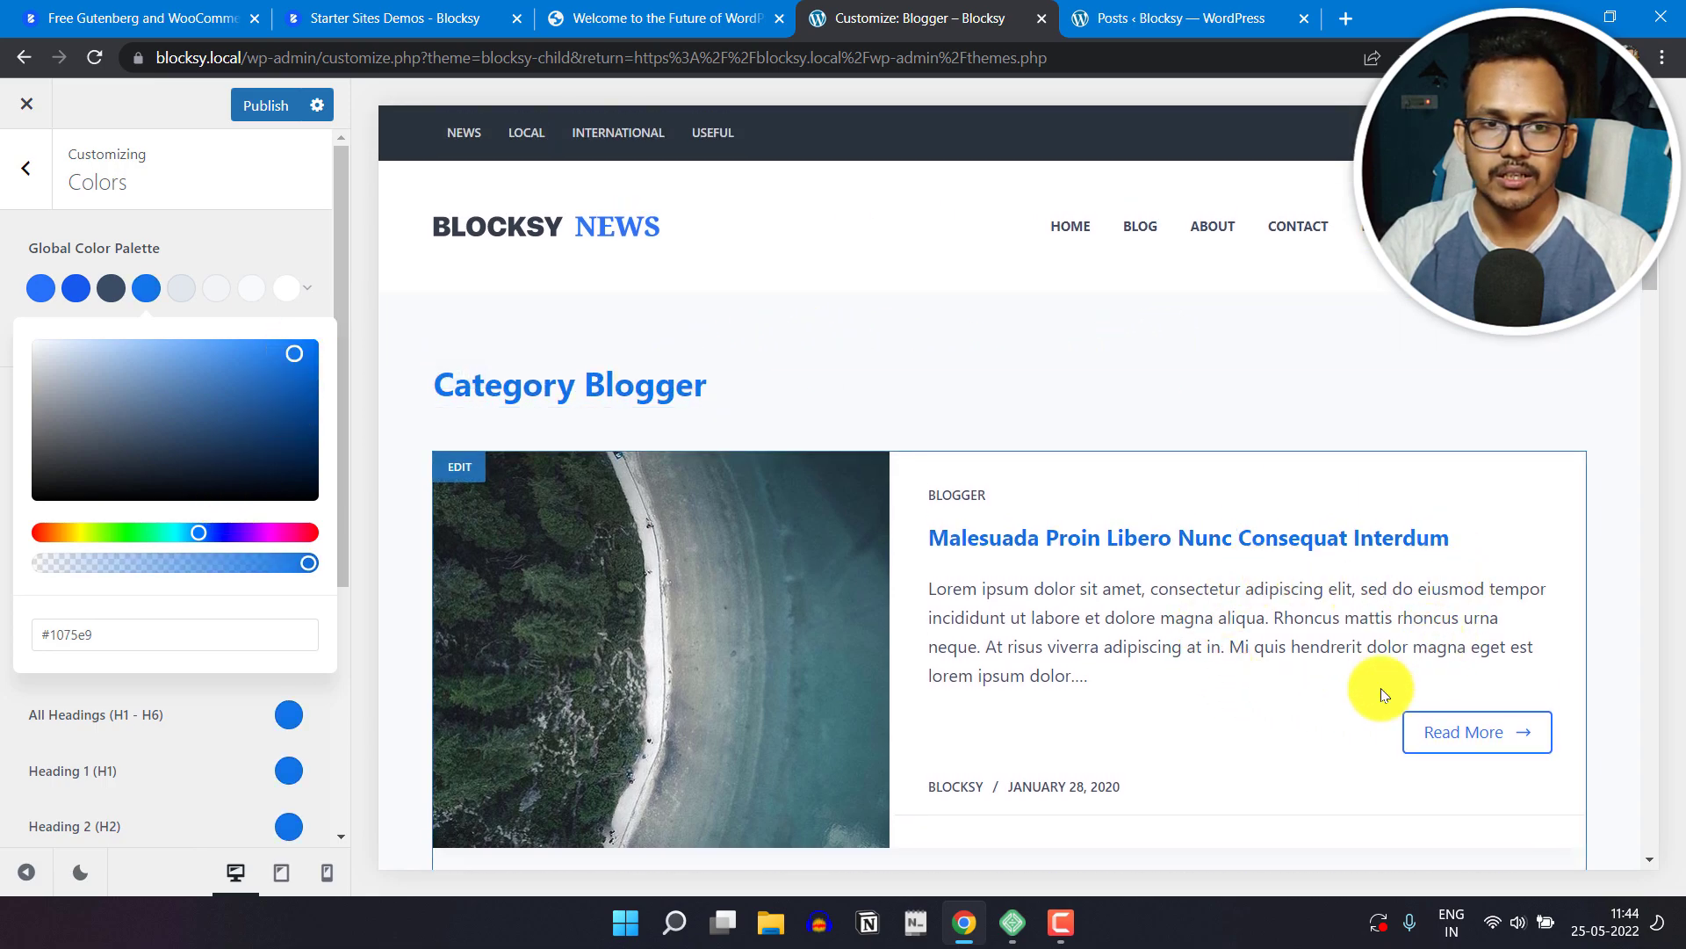
drag(146, 369, 50, 474)
click(211, 258)
Step: Look over the global colors for text, links, headings and site background, and return to the main customizer list
scroll(129, 490, down, 2)
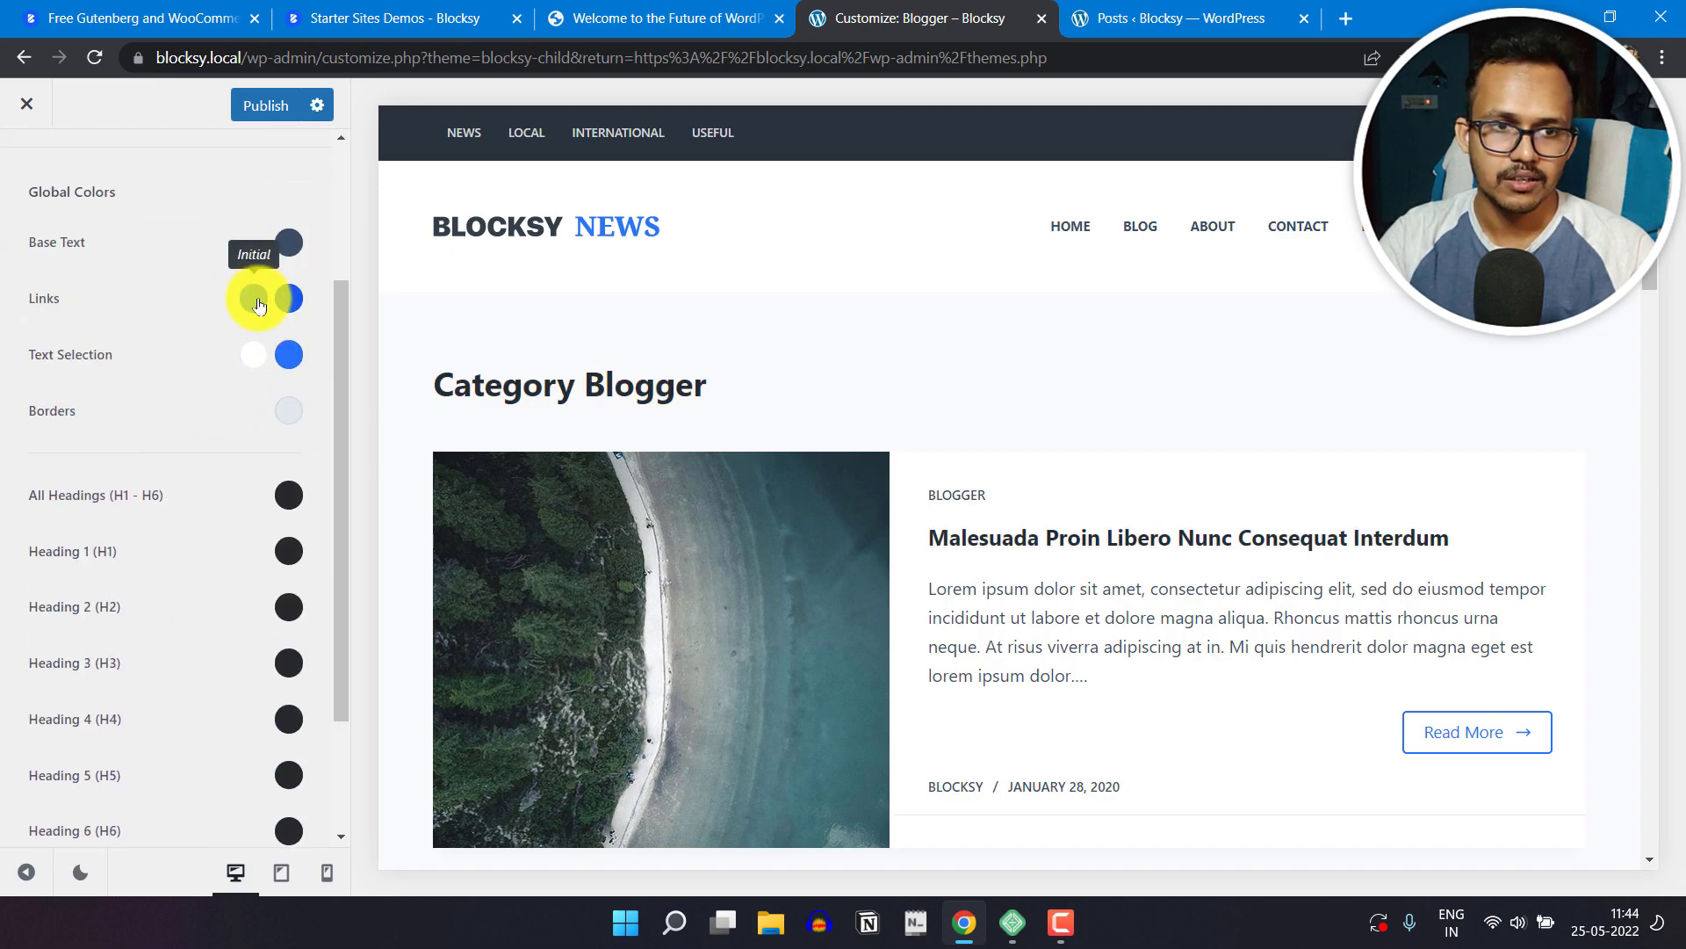
scroll(134, 576, down, 2)
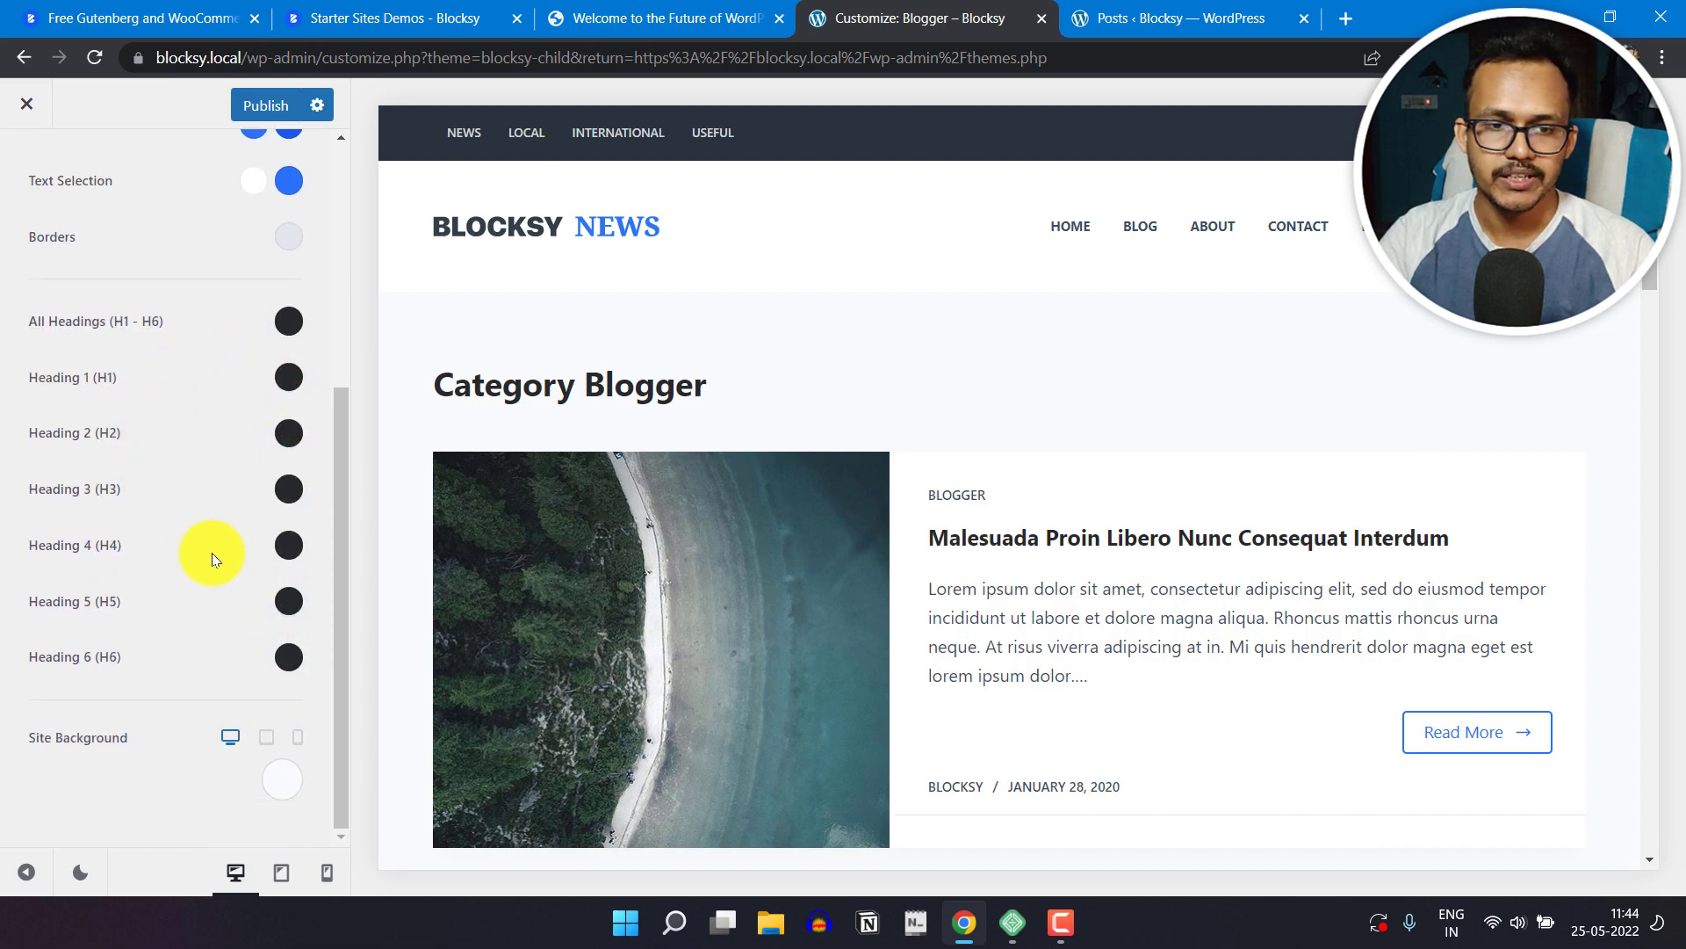
scroll(204, 555, up, 5)
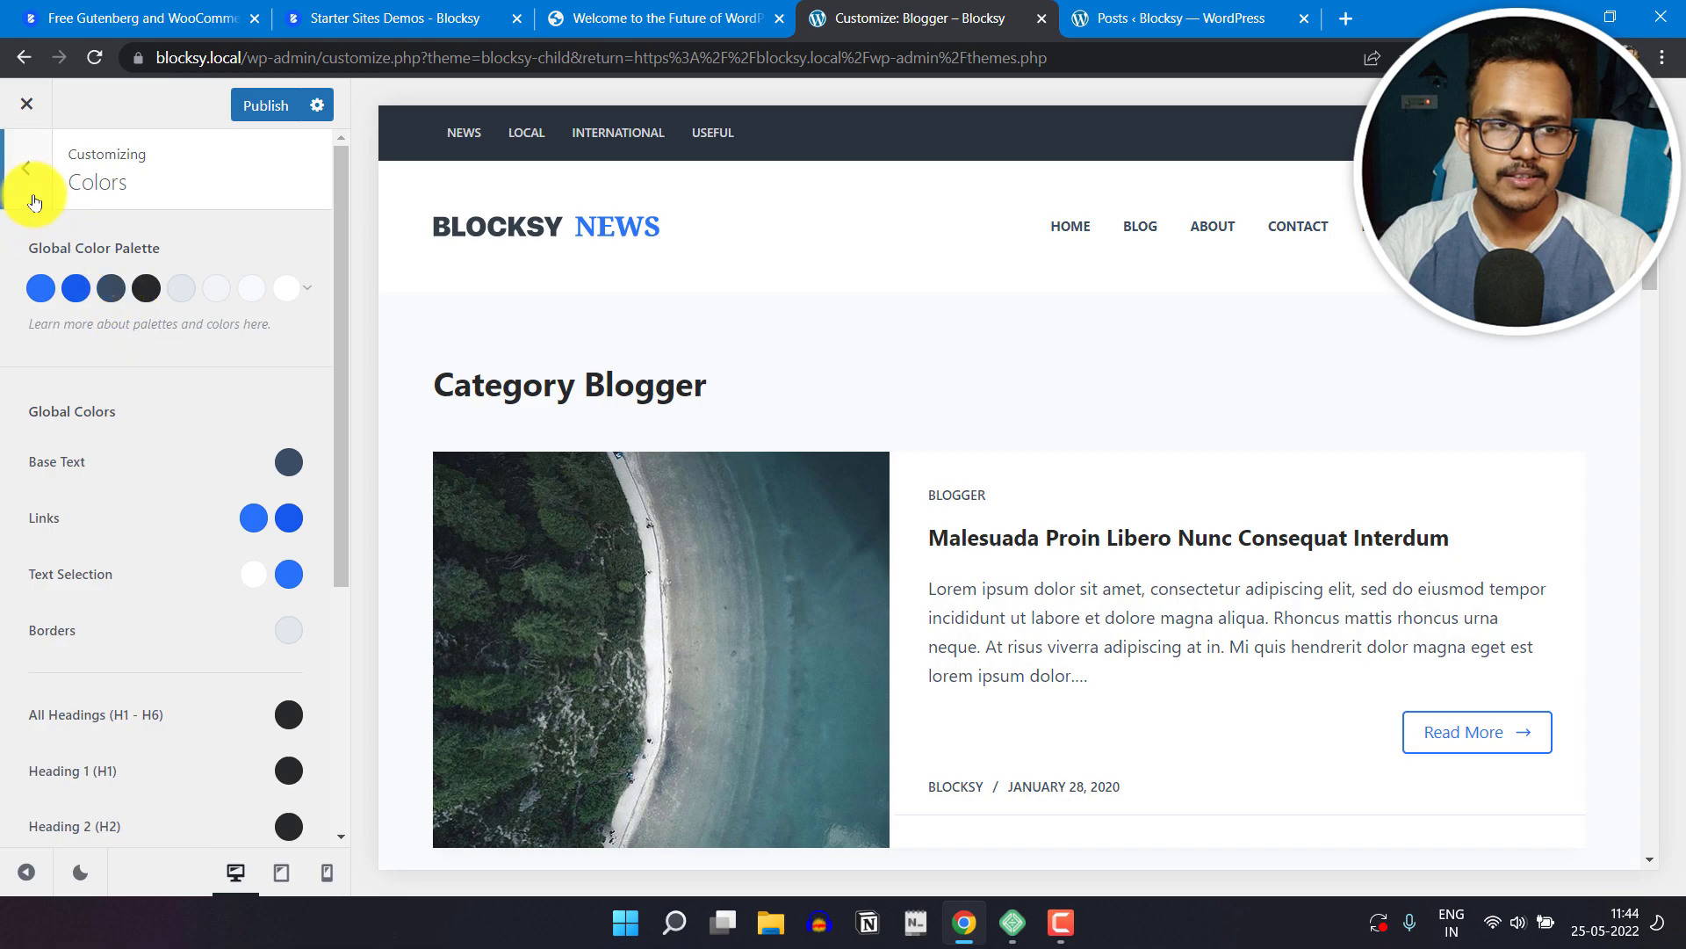
click(31, 188)
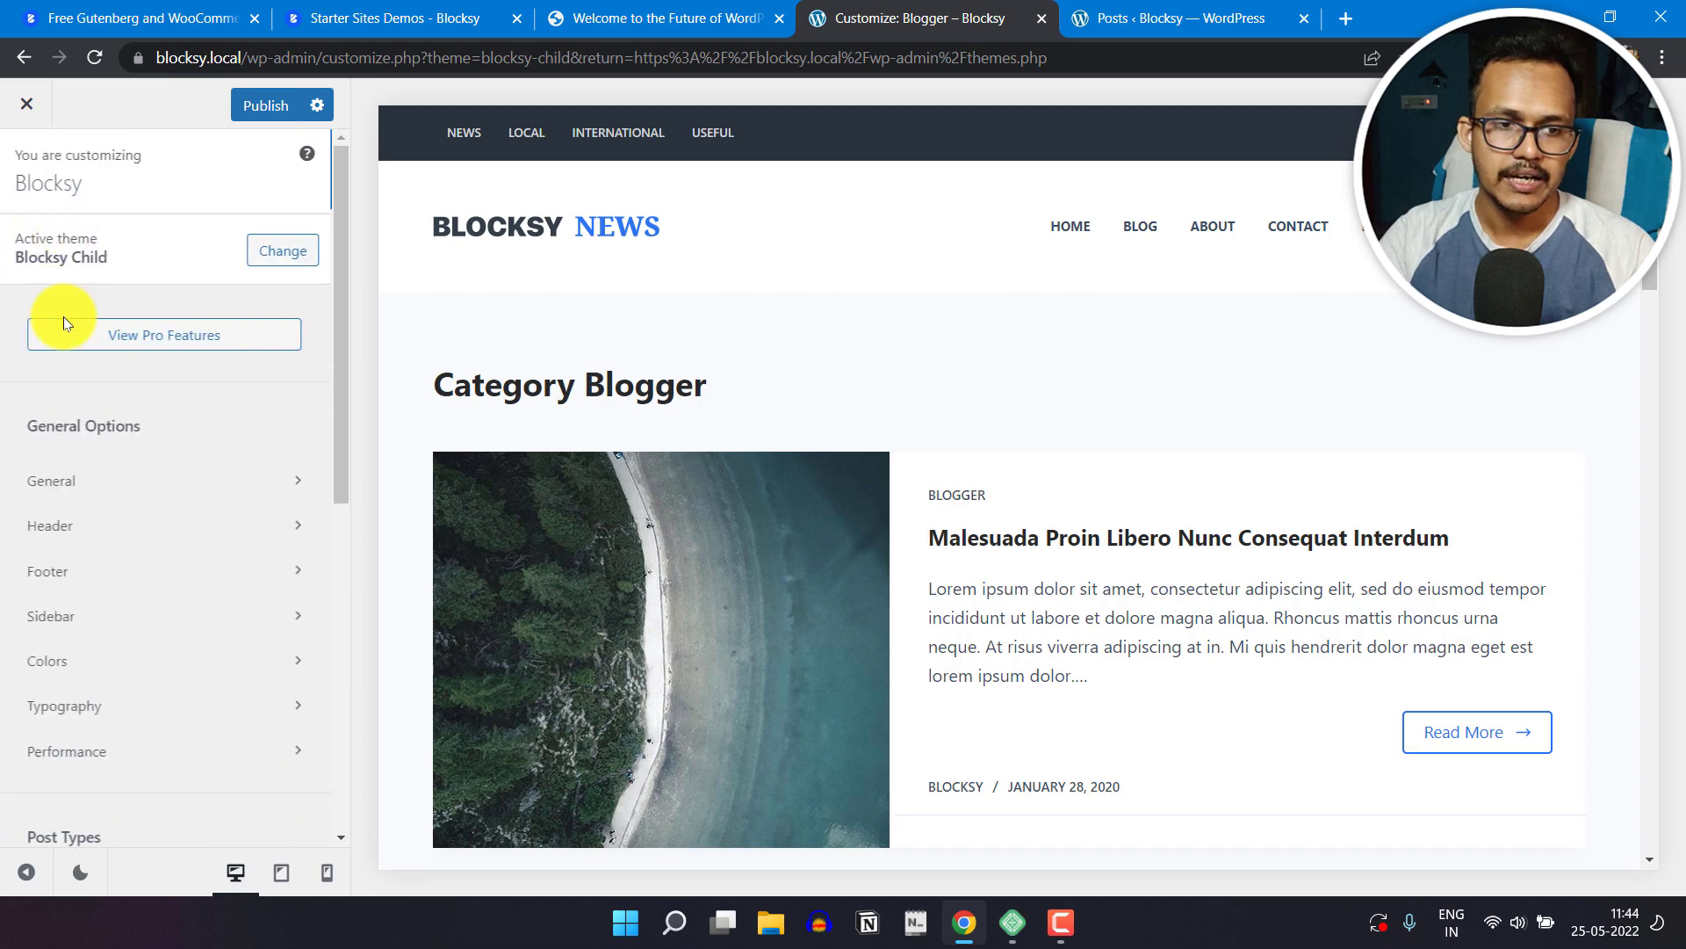
Step: Look through the Typography settings for headings, buttons, blockquote, preformatted text and the fallback font
click(124, 704)
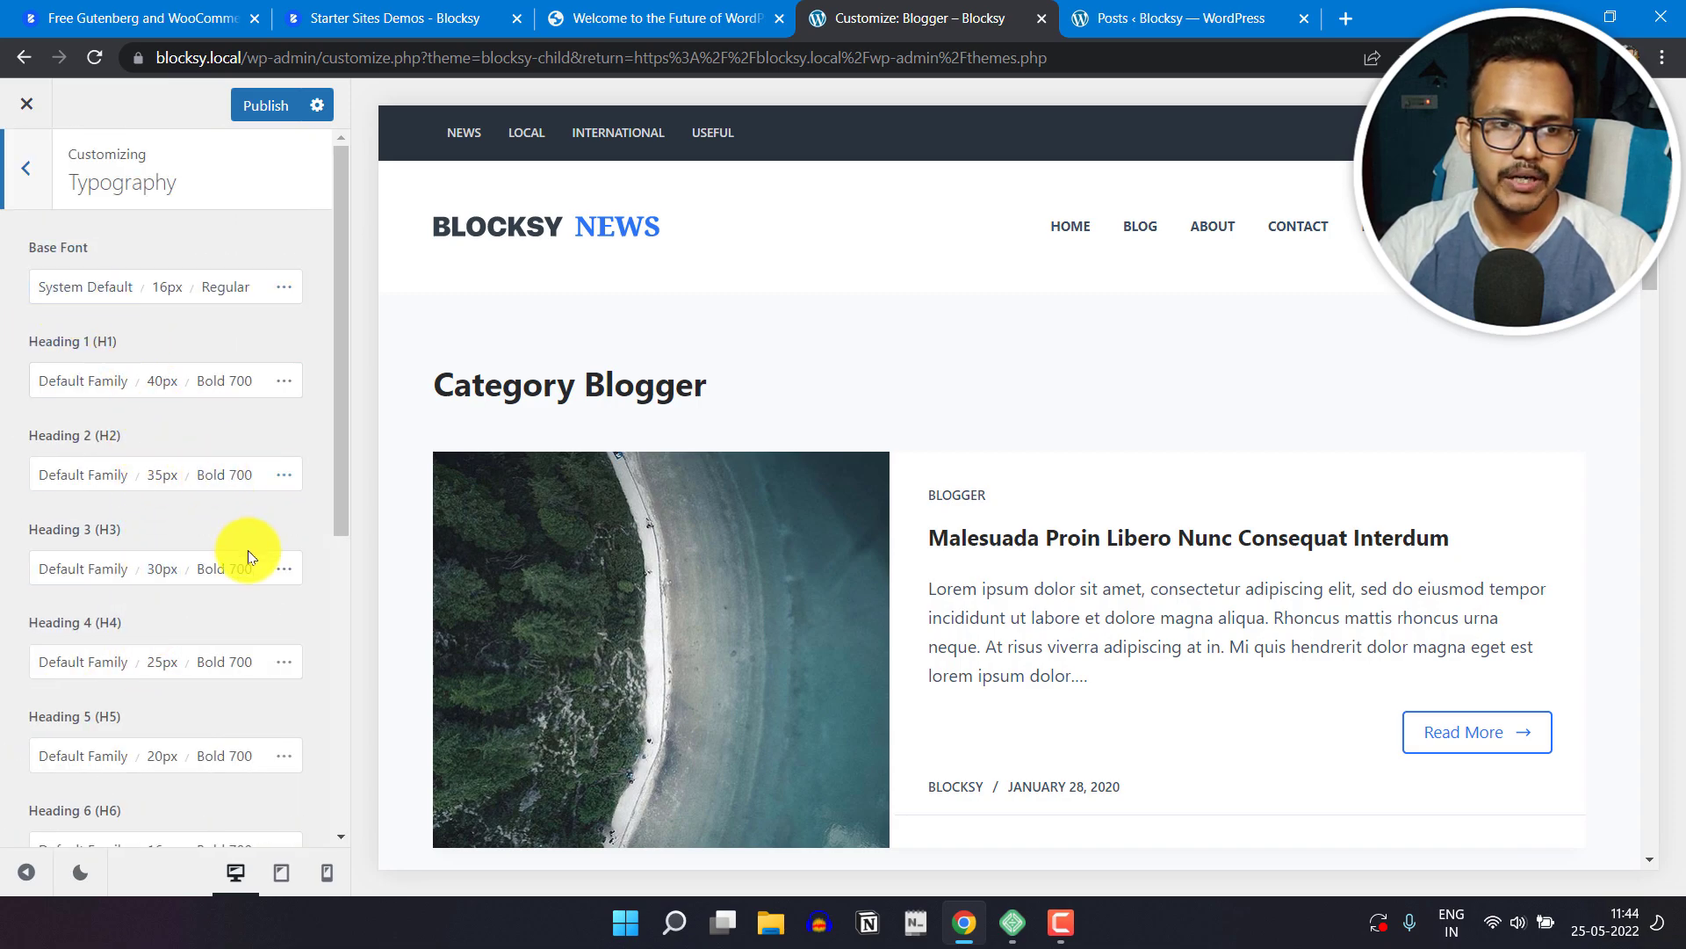
scroll(246, 615, down, 6)
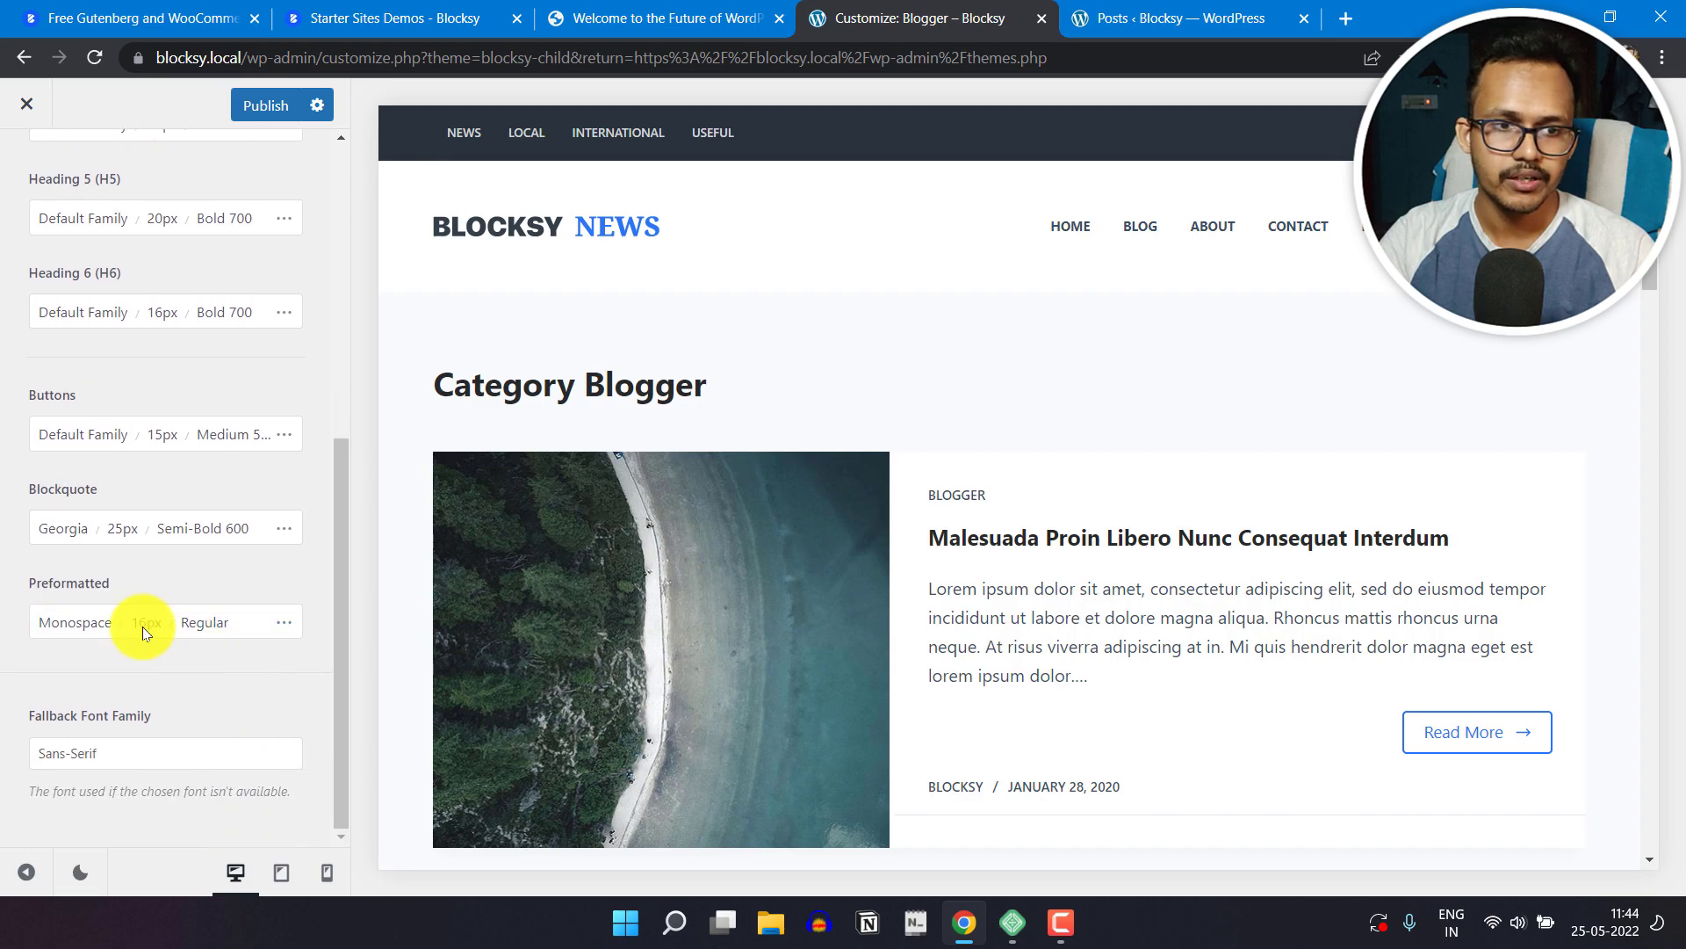
click(83, 532)
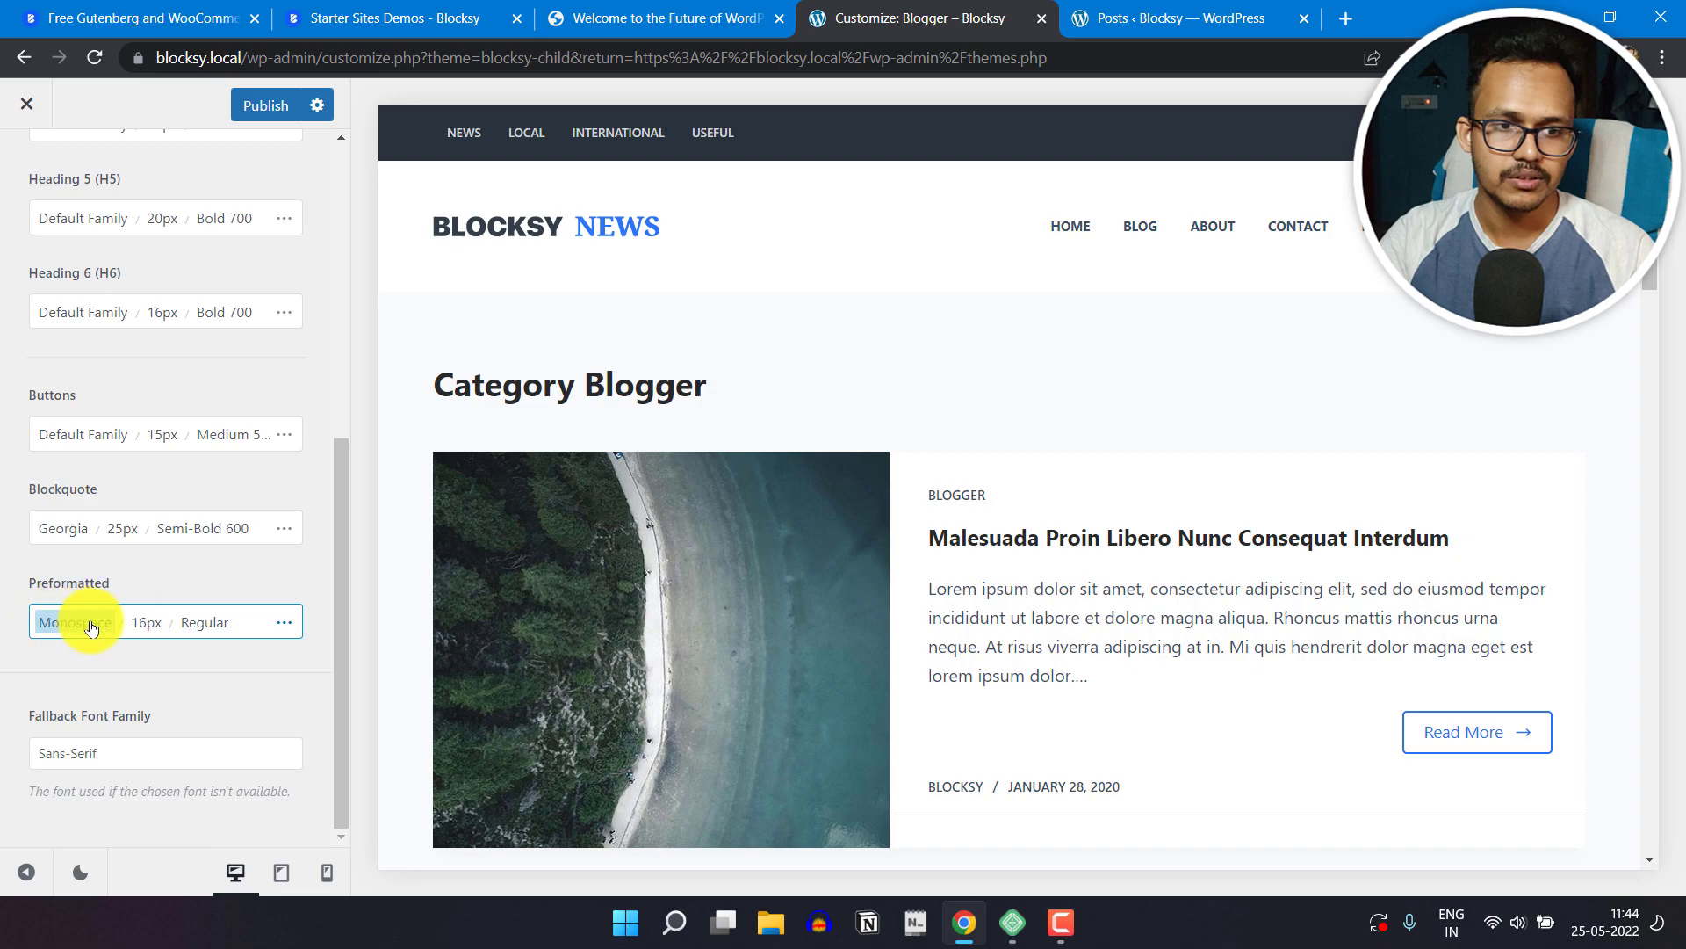
scroll(298, 671, up, 6)
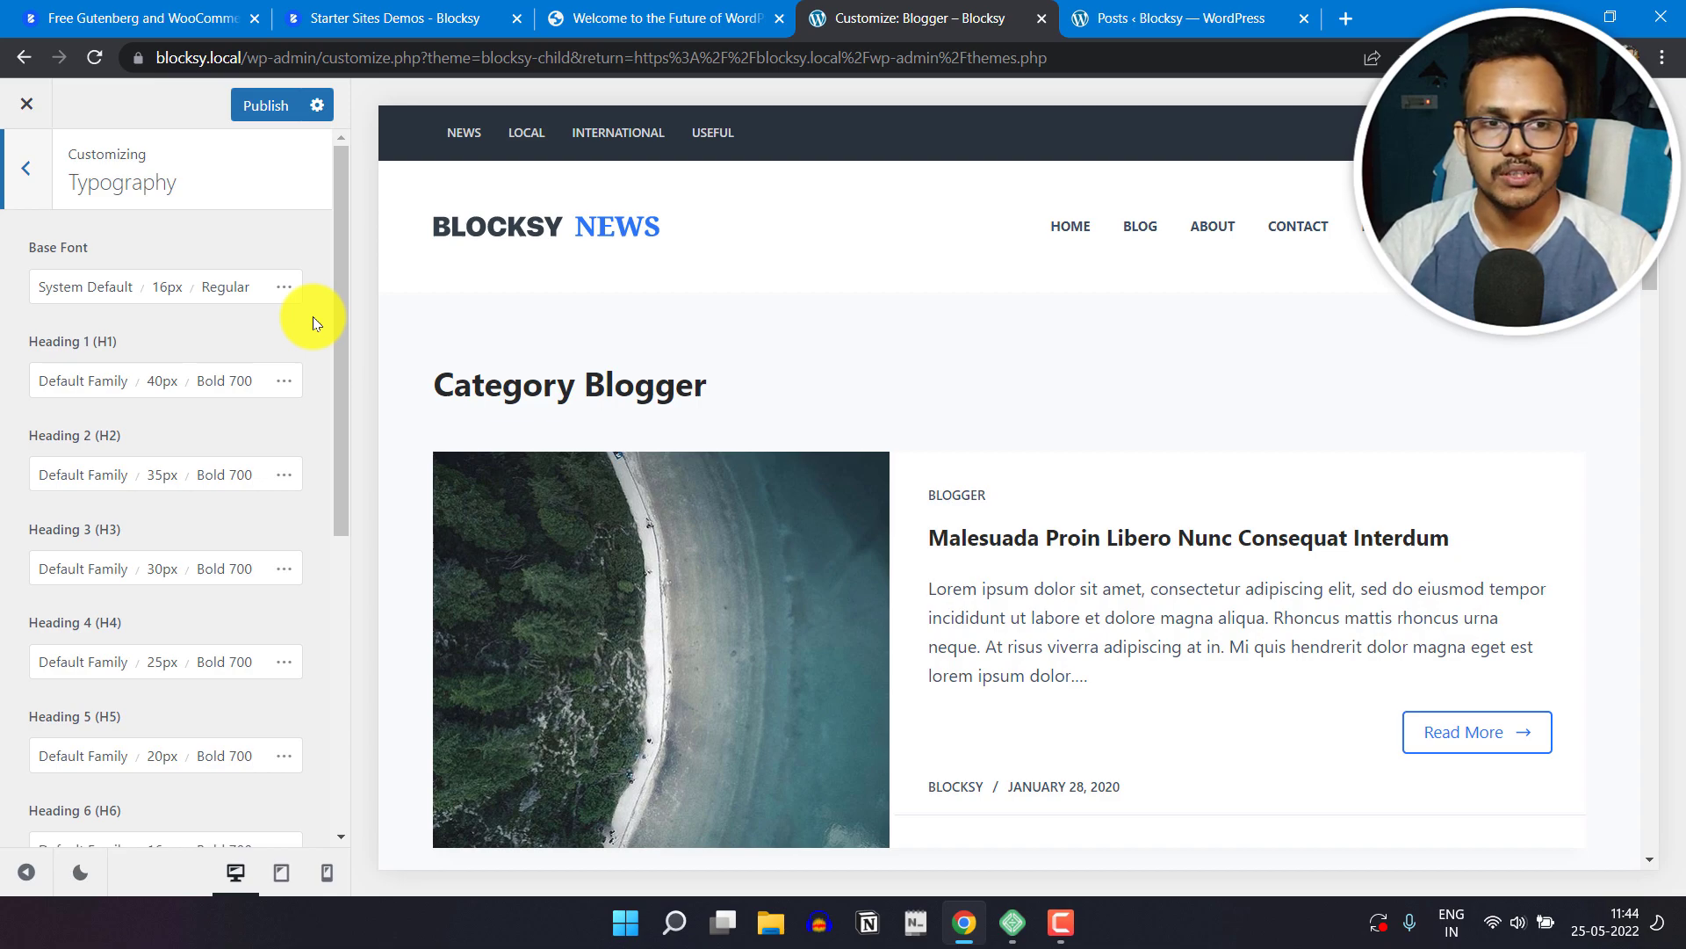
Step: Set the site's Base Font family to Lato
click(54, 288)
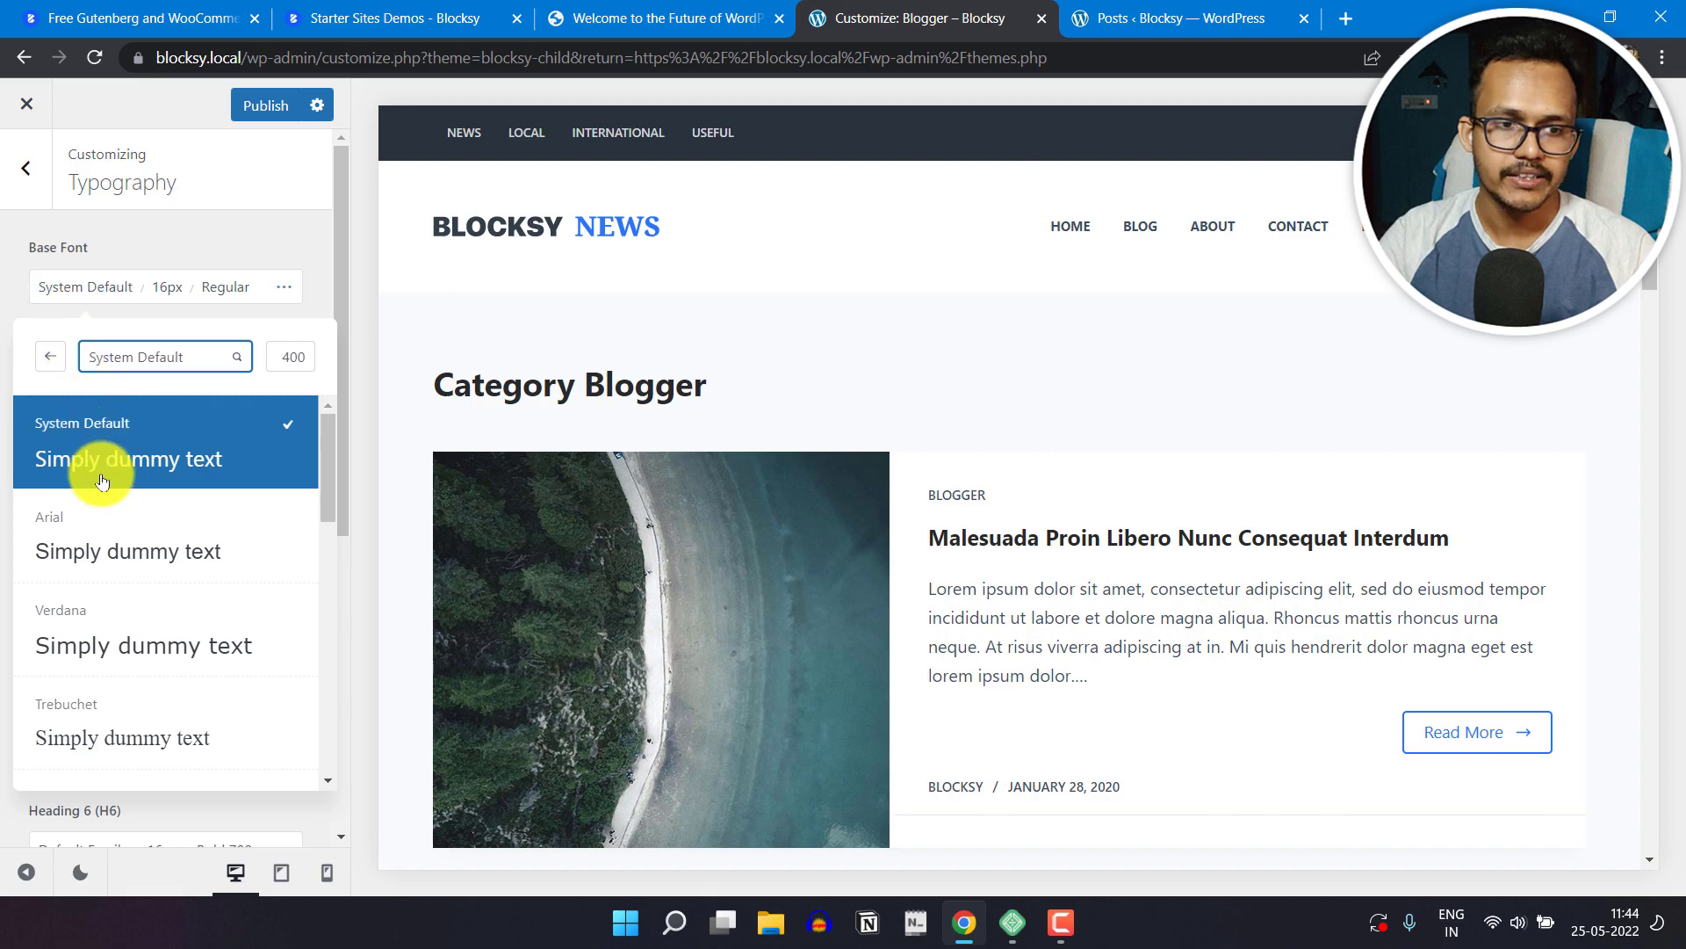
click(165, 356)
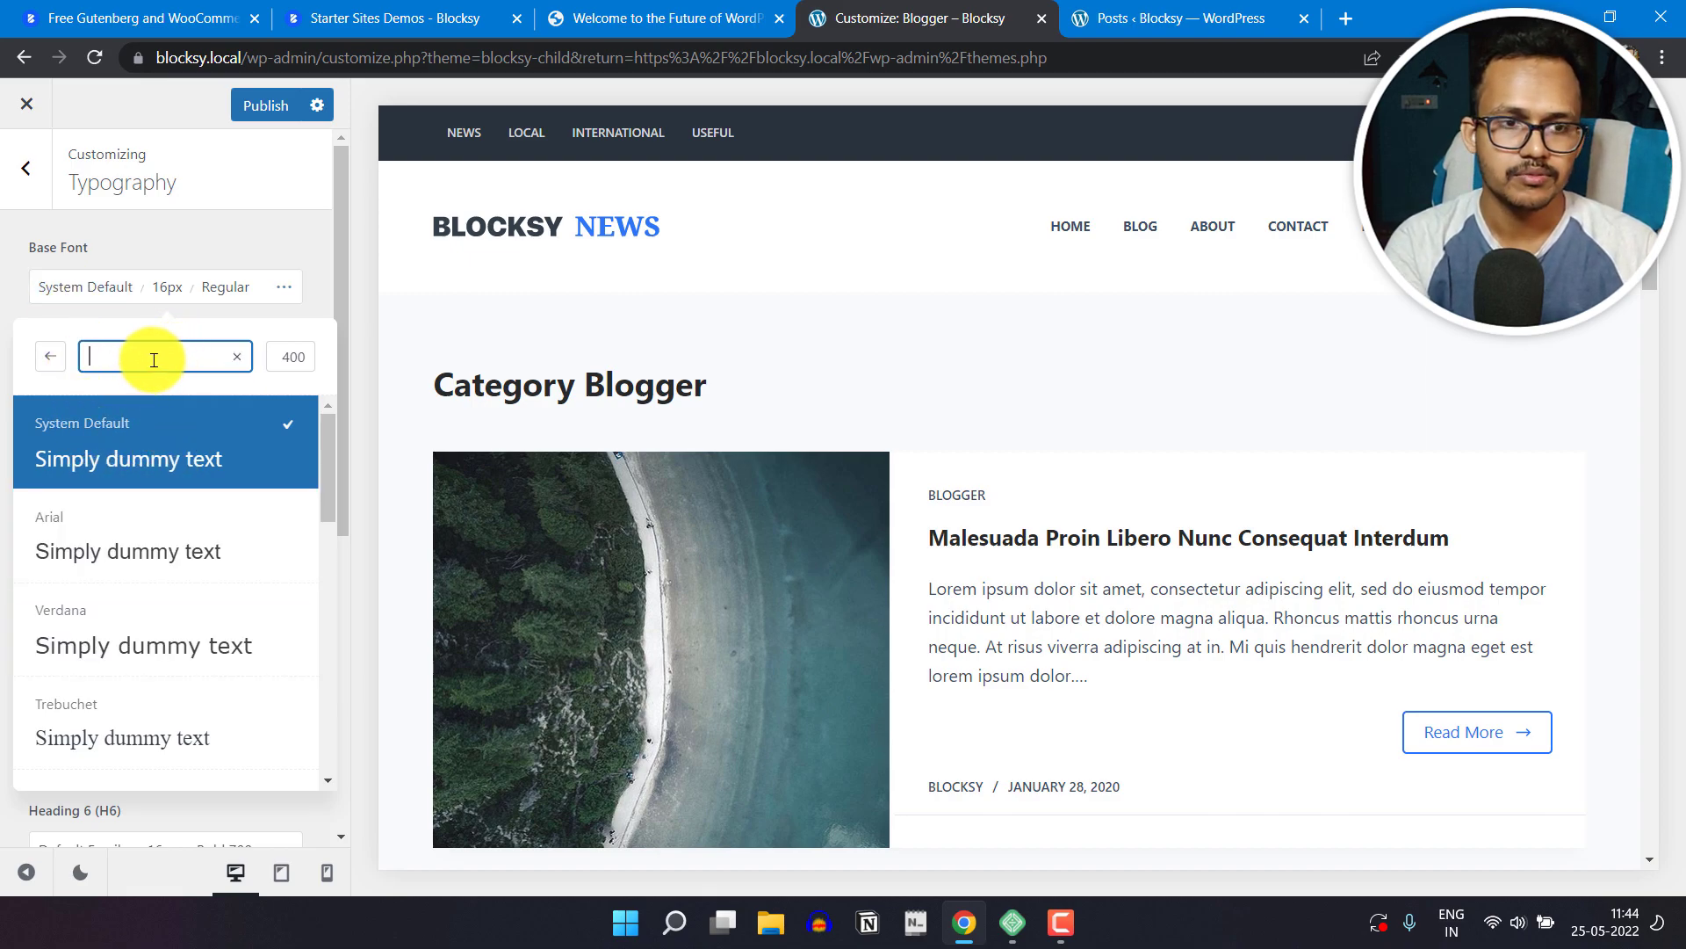
text(la)
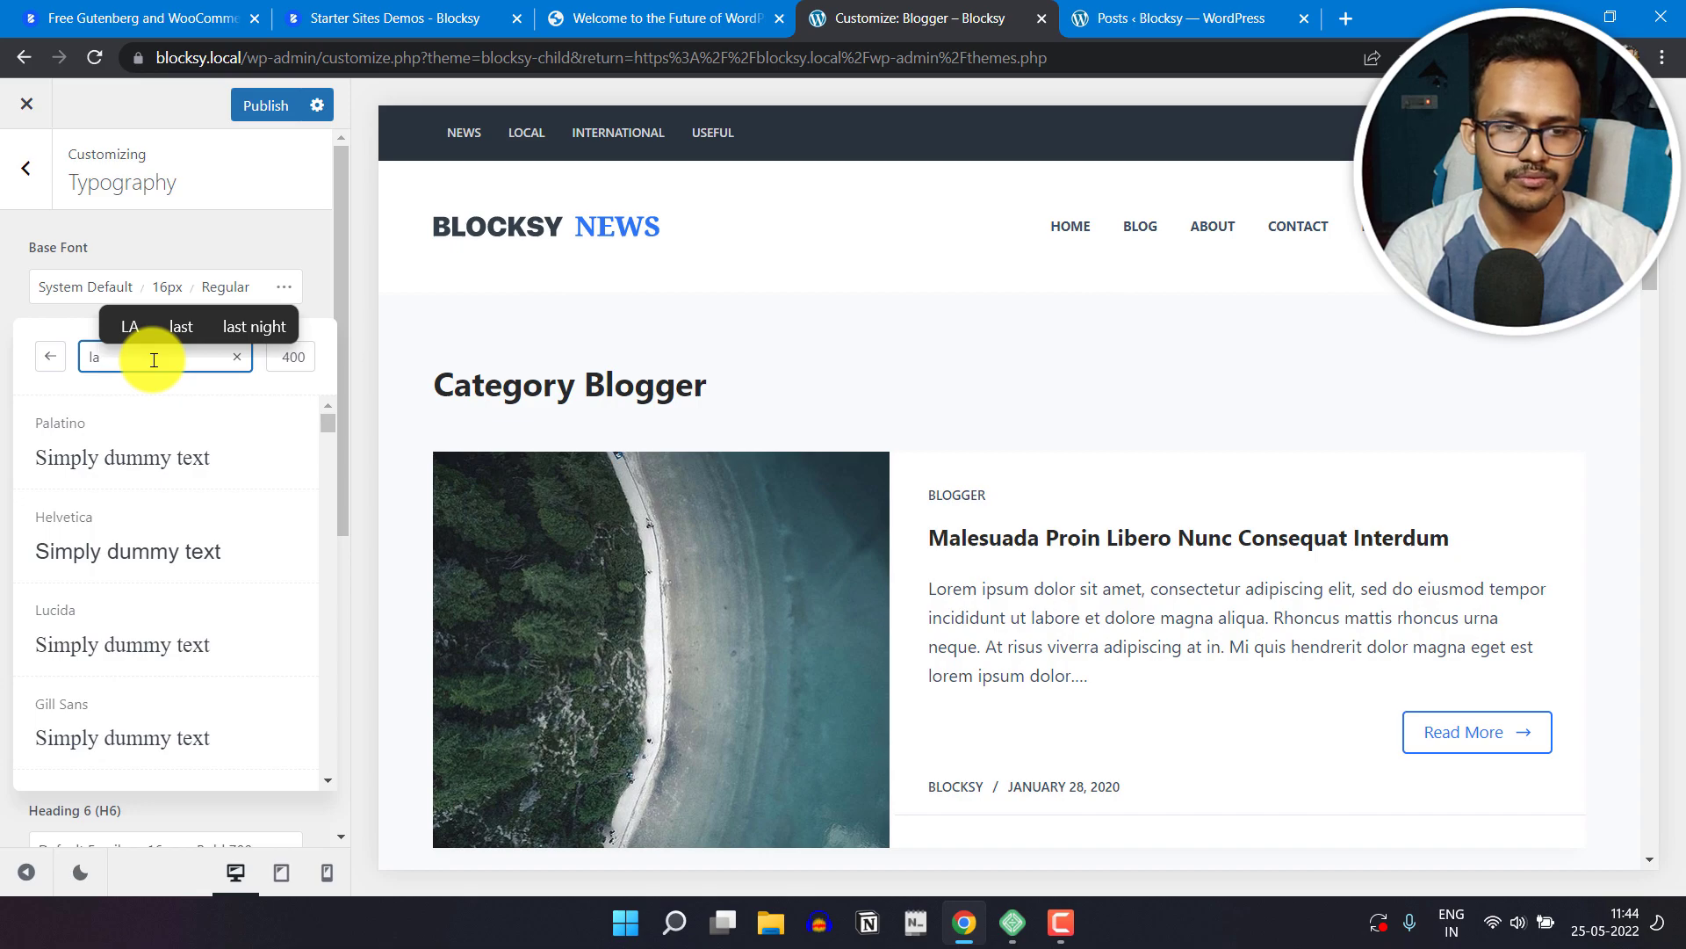
text(to)
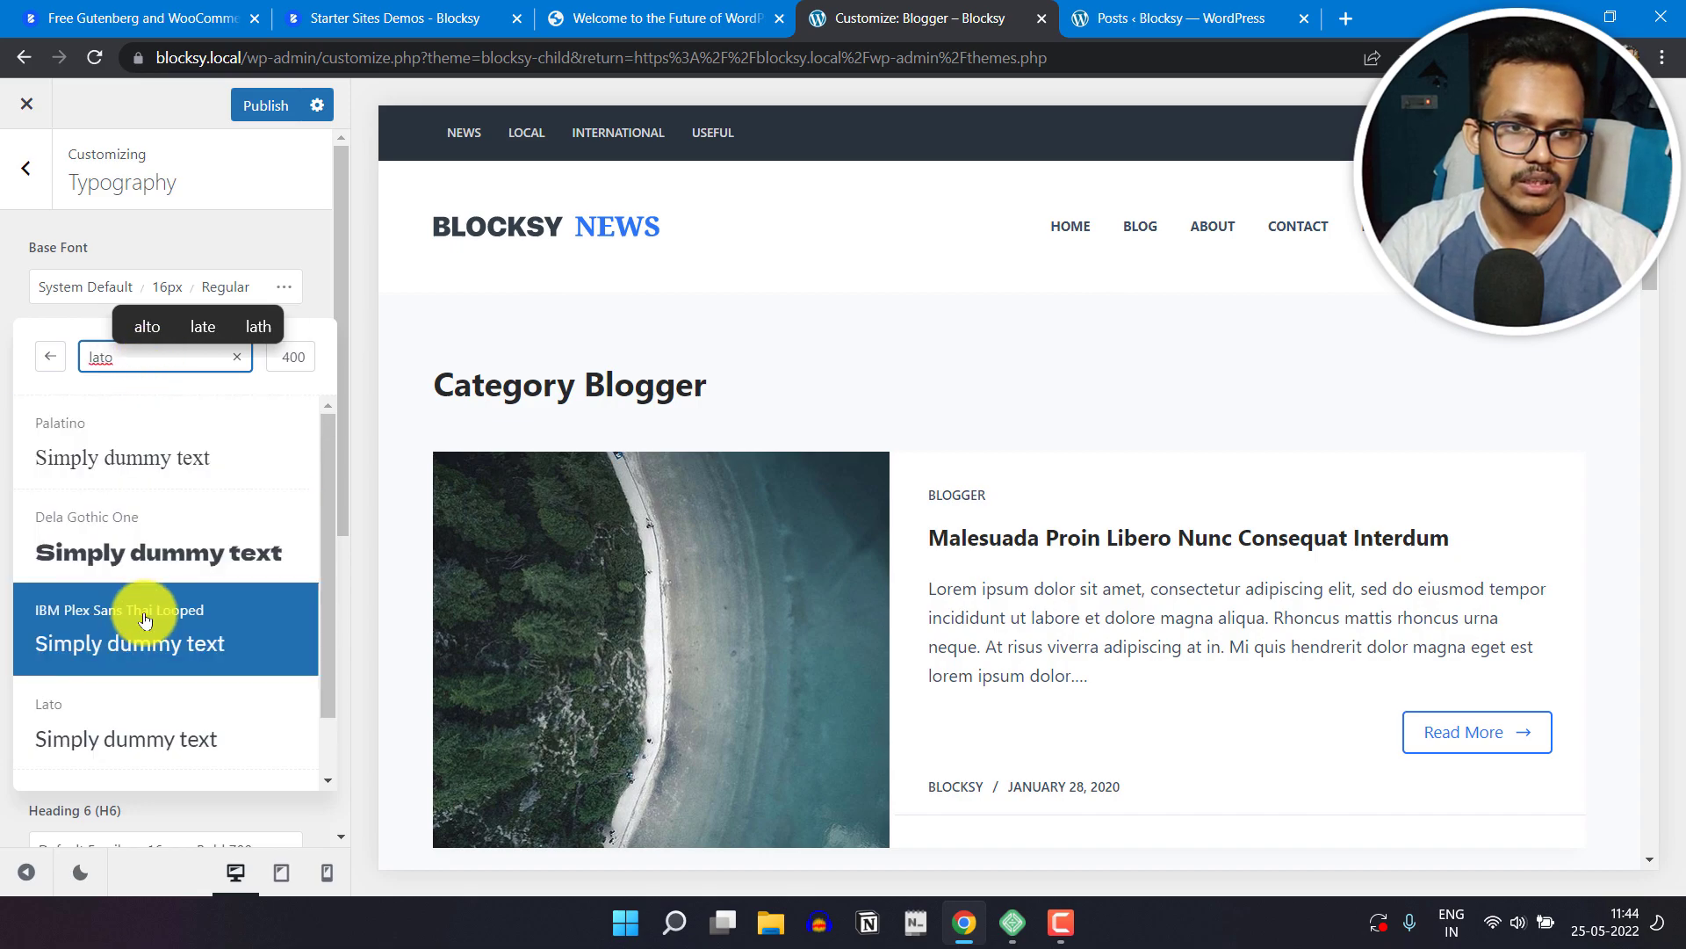
scroll(170, 527, down, 1)
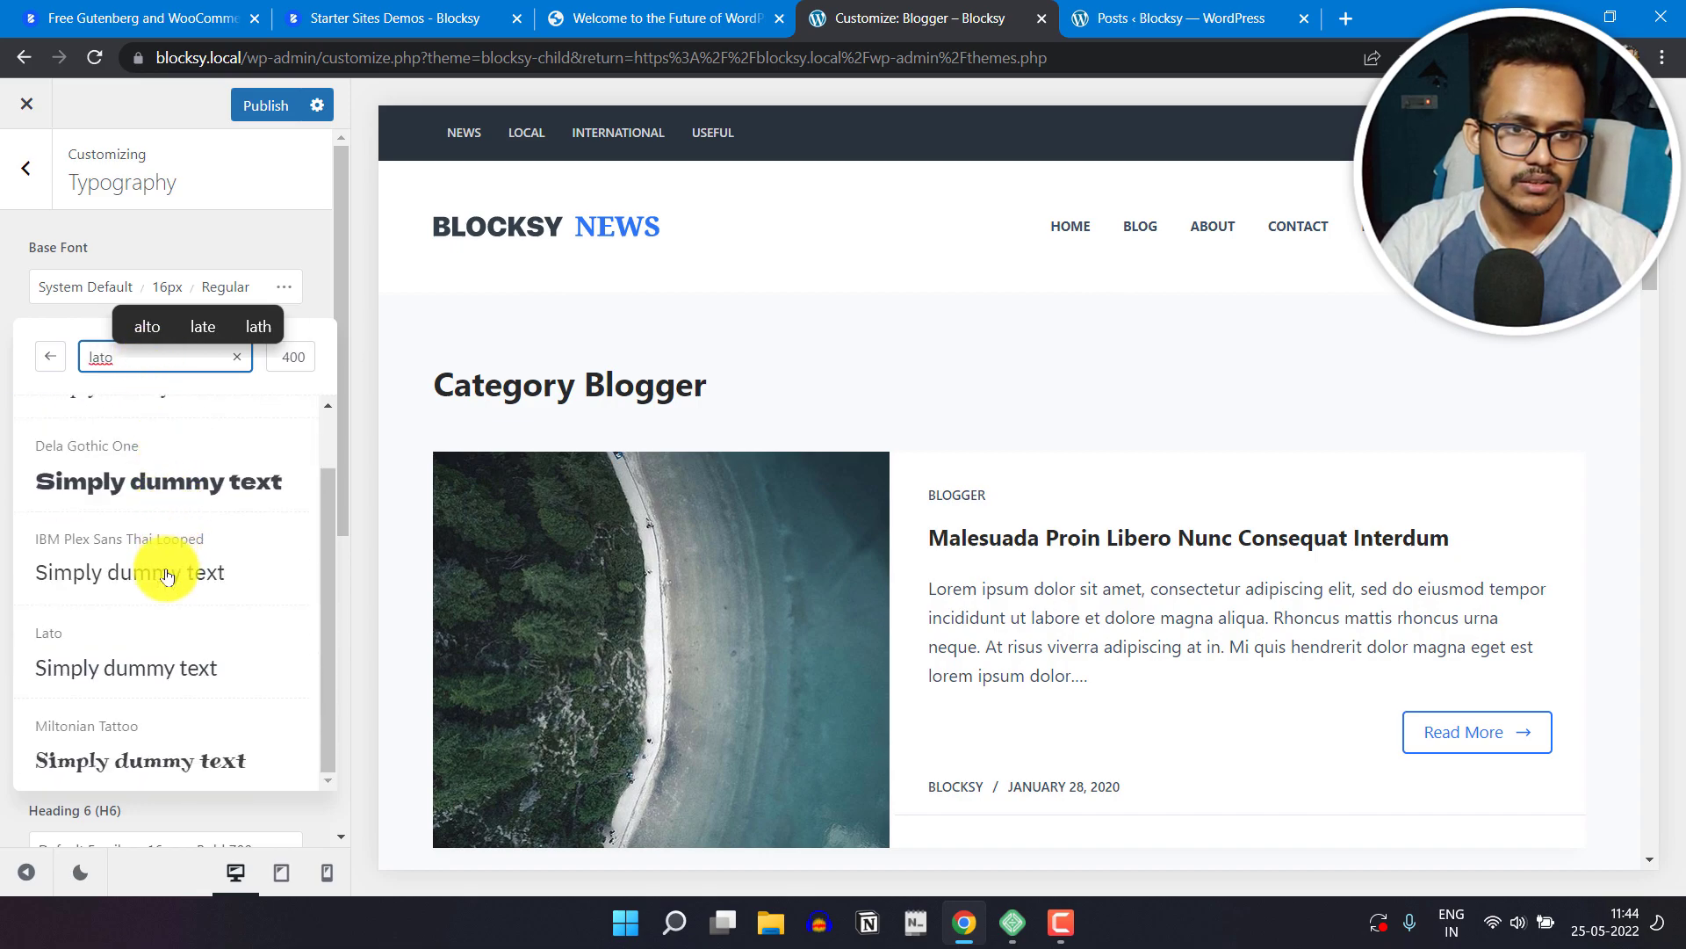
click(145, 663)
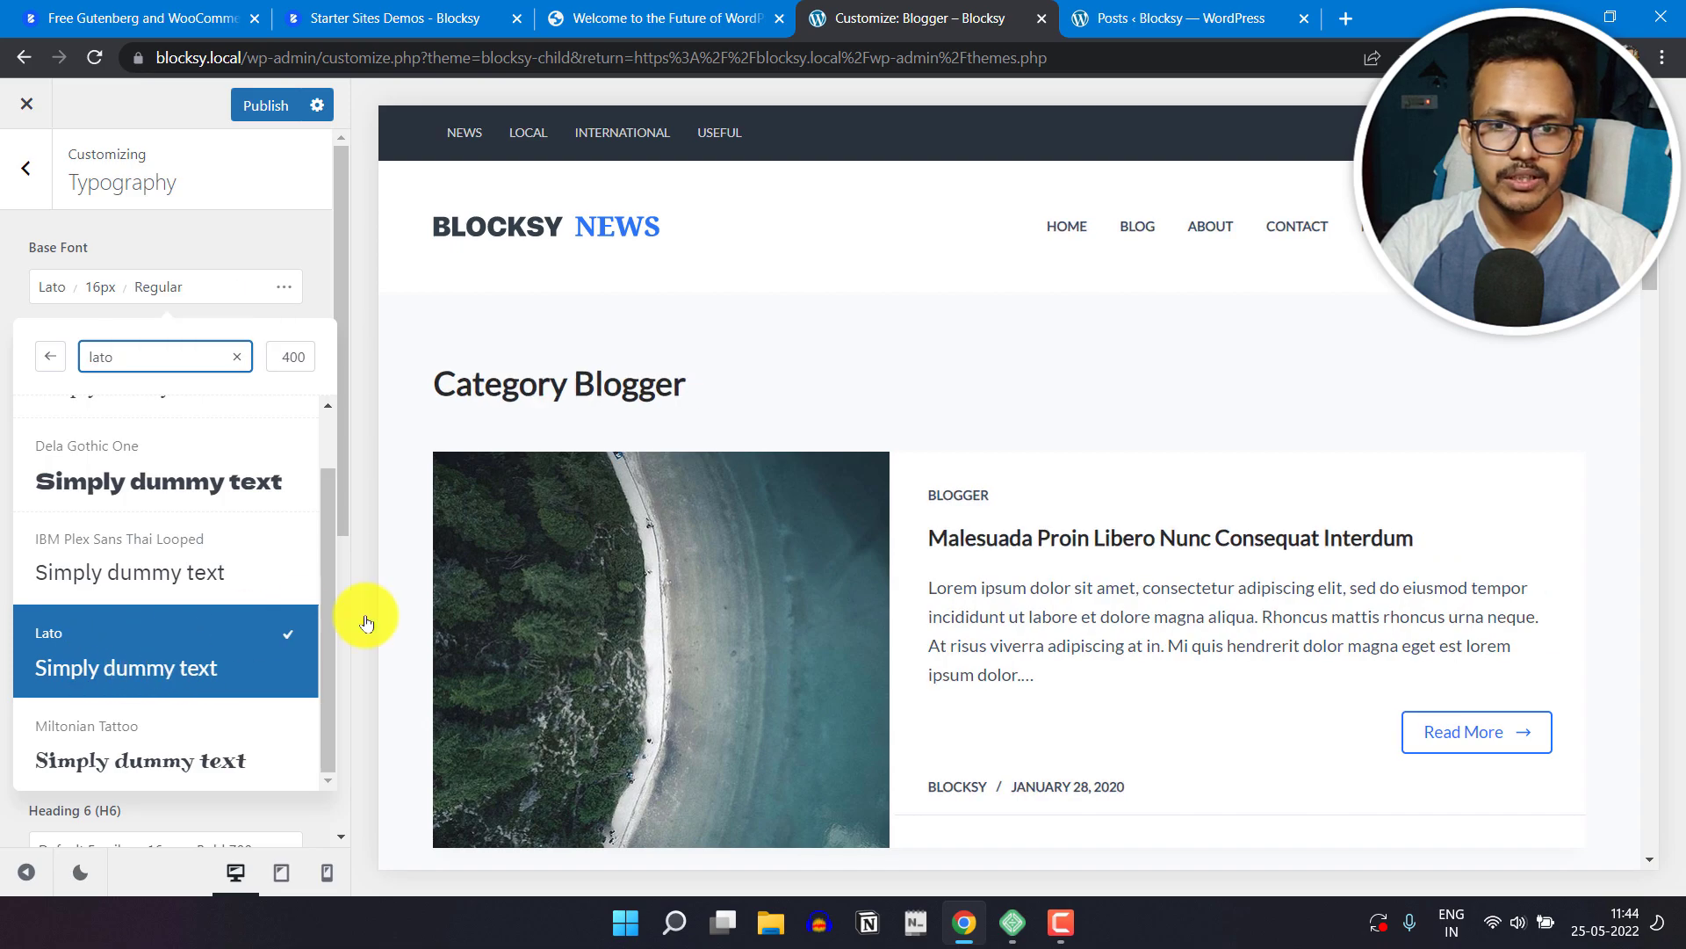
Step: Check the base font in the page preview, review its size and spacing options, and return to the main customizer list
scroll(1171, 651, down, 5)
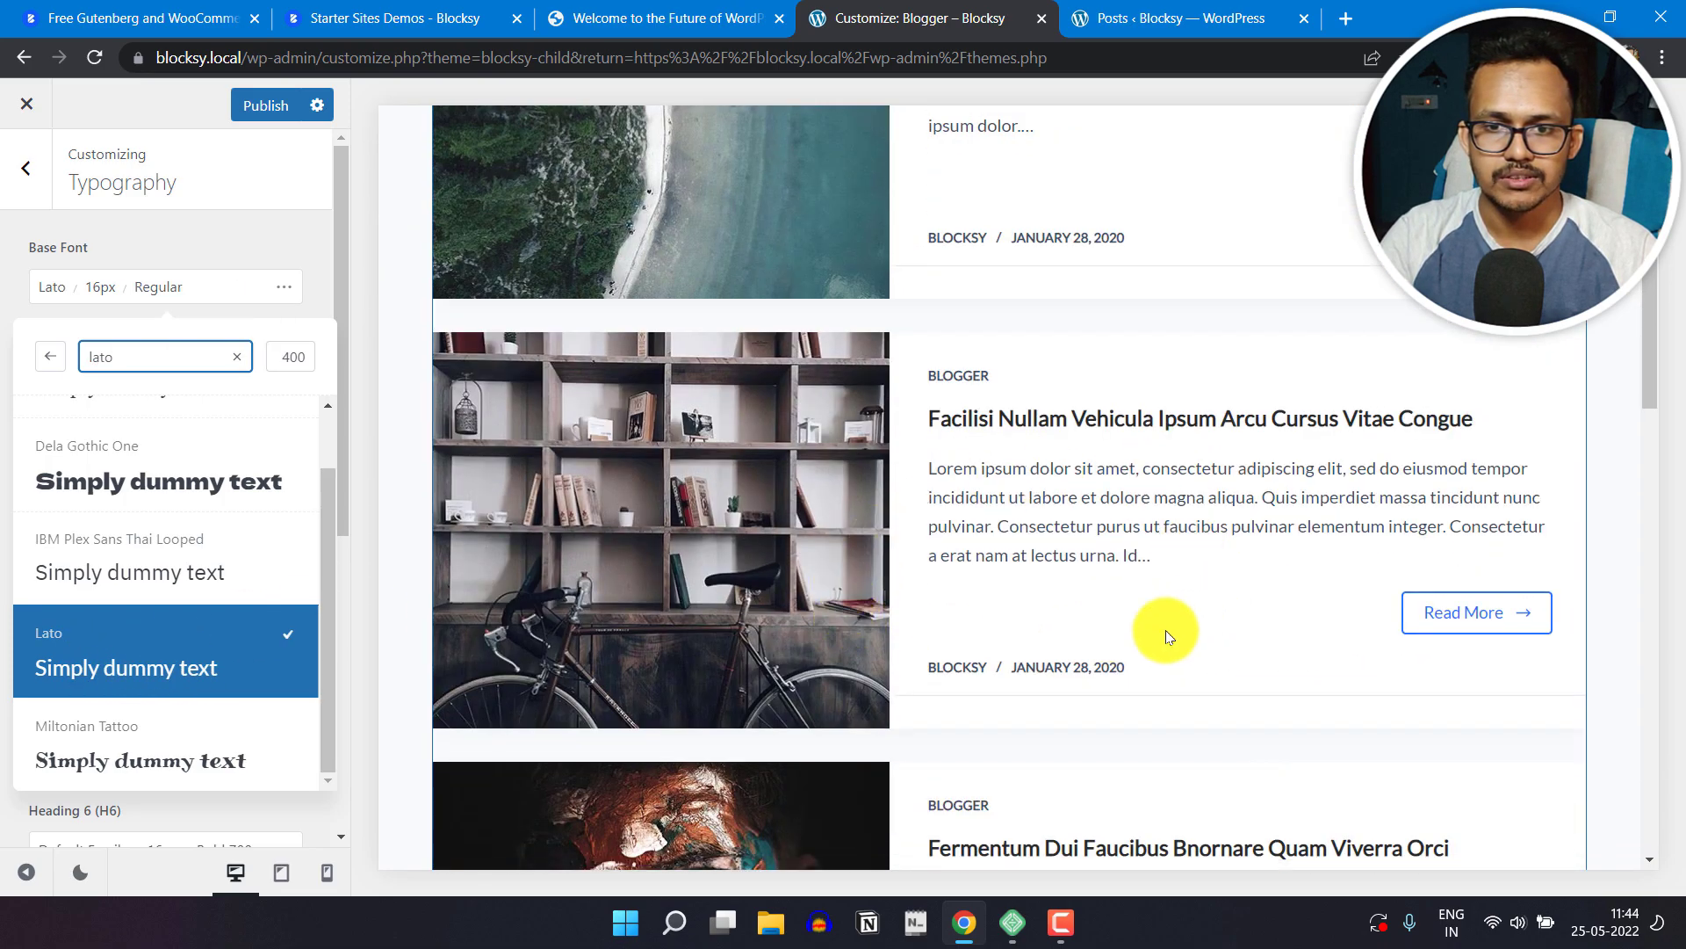
scroll(1054, 540, up, 6)
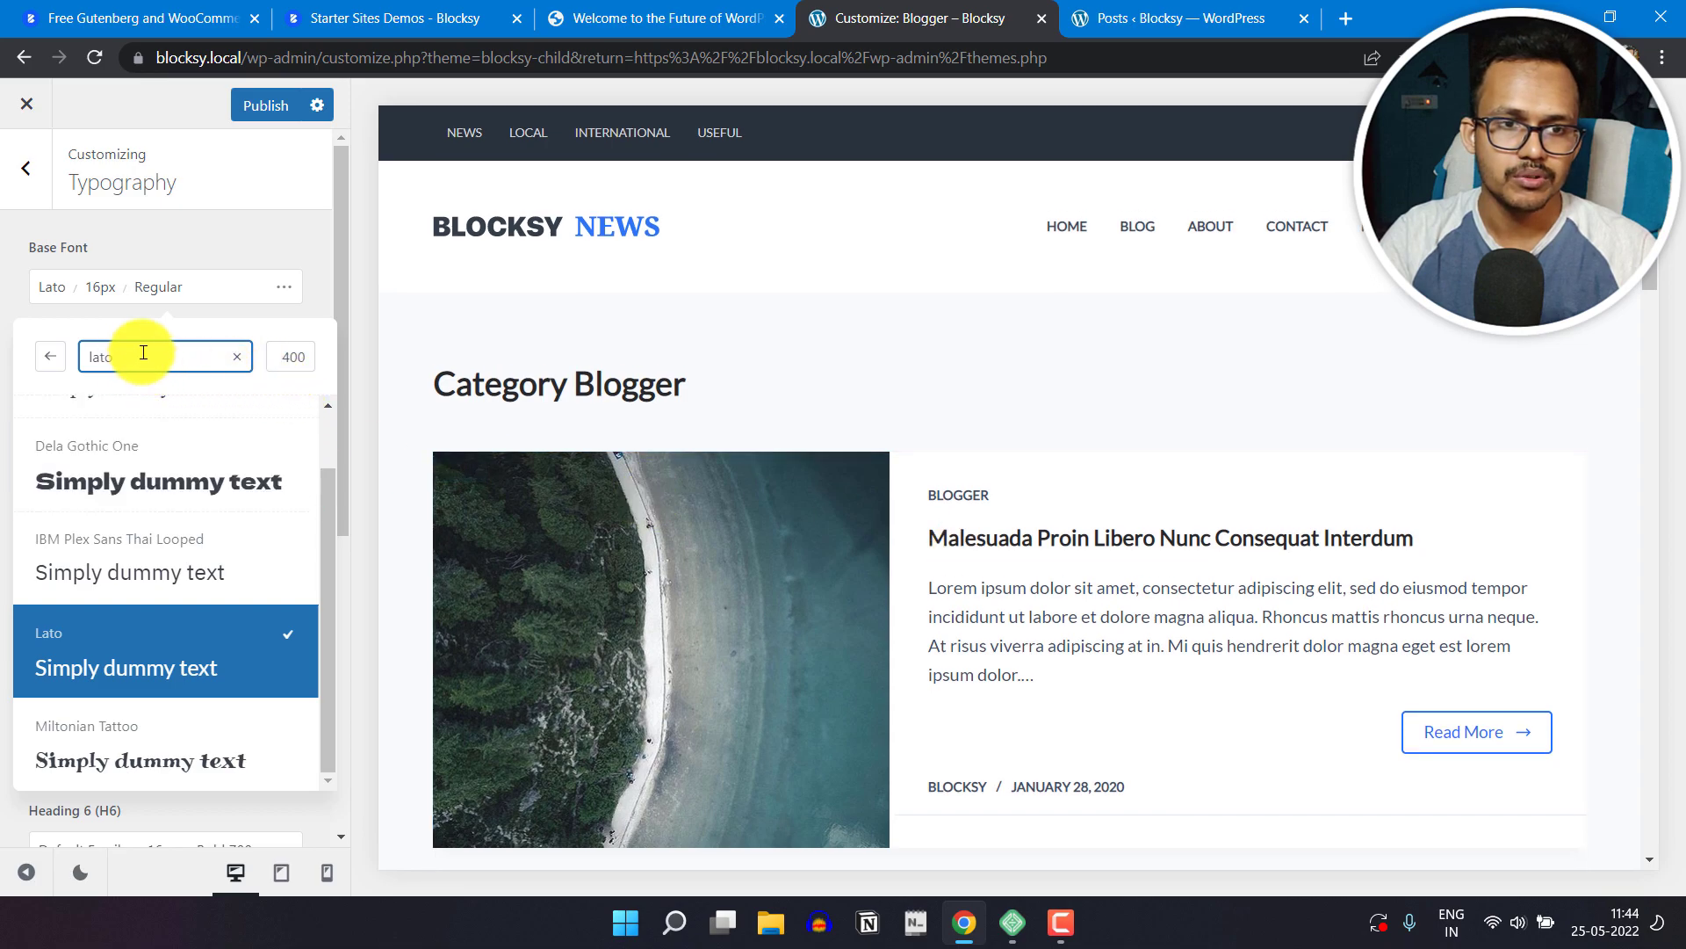
click(236, 356)
scroll(123, 456, up, 3)
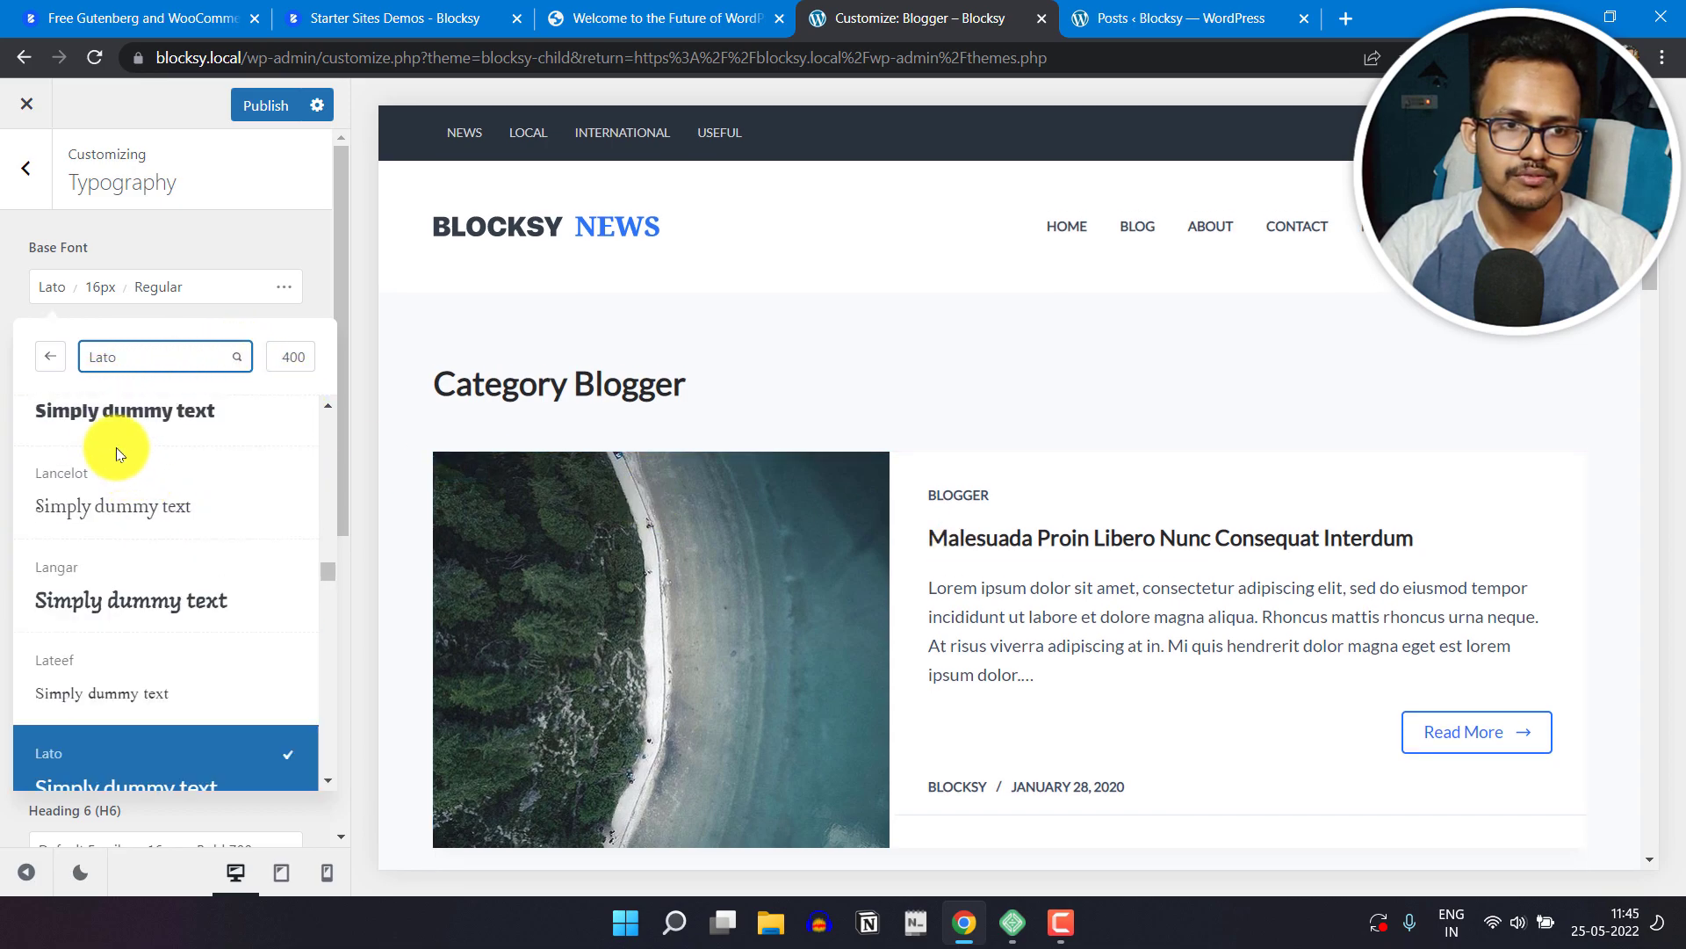
click(50, 356)
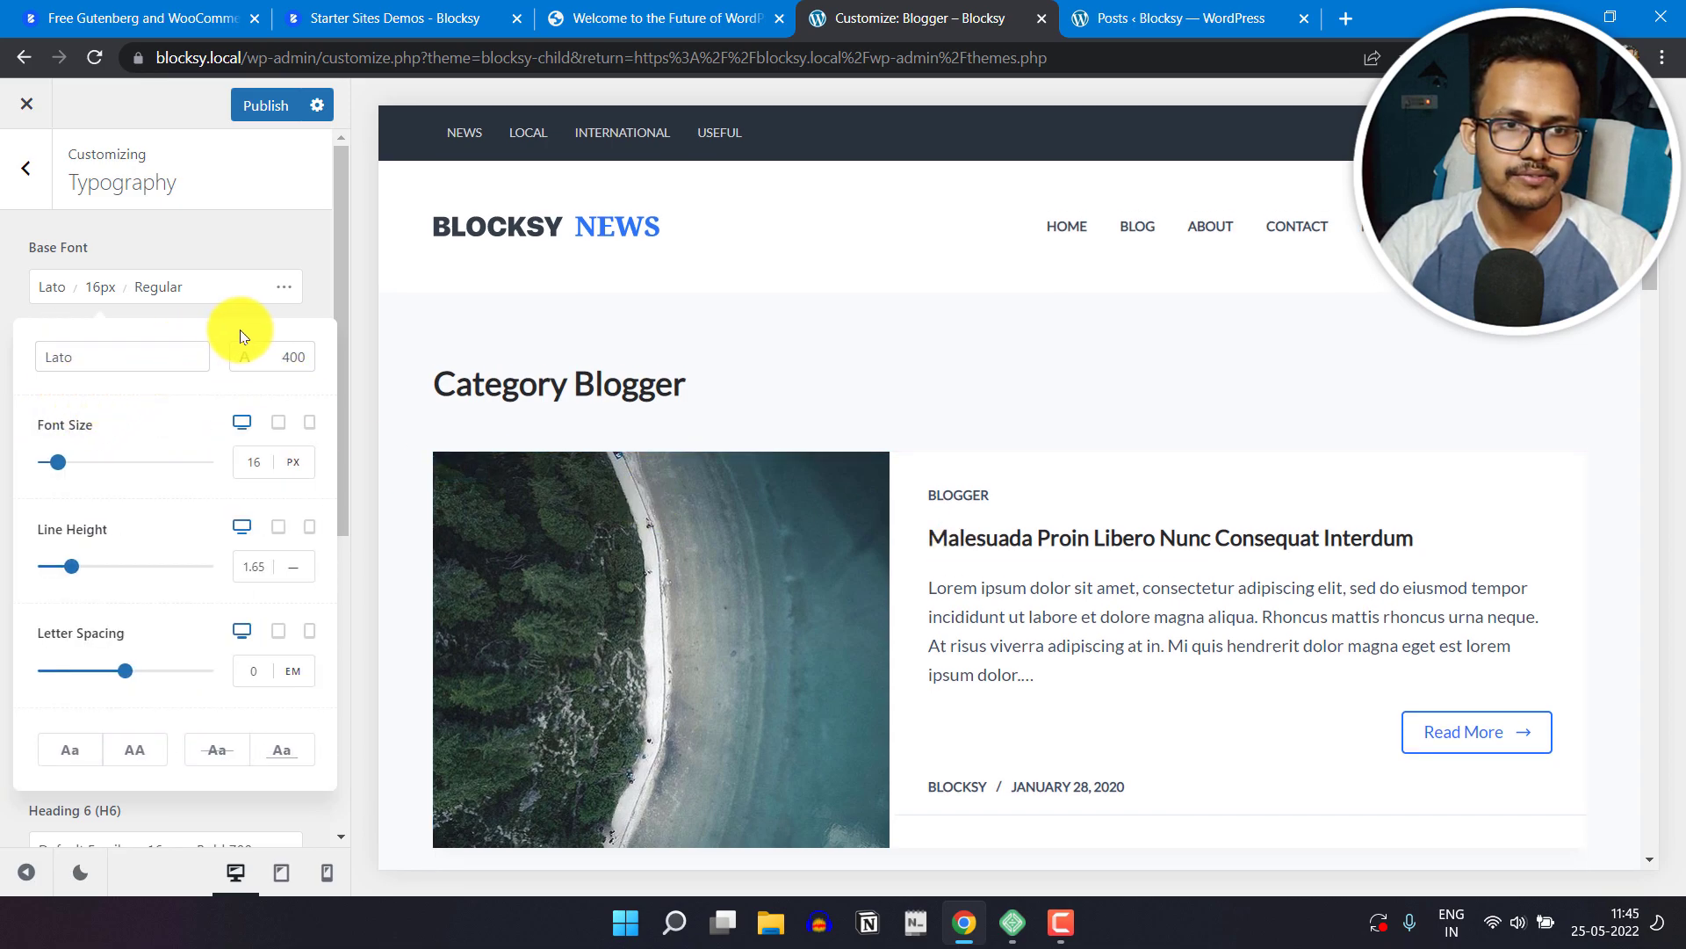
key(Escape)
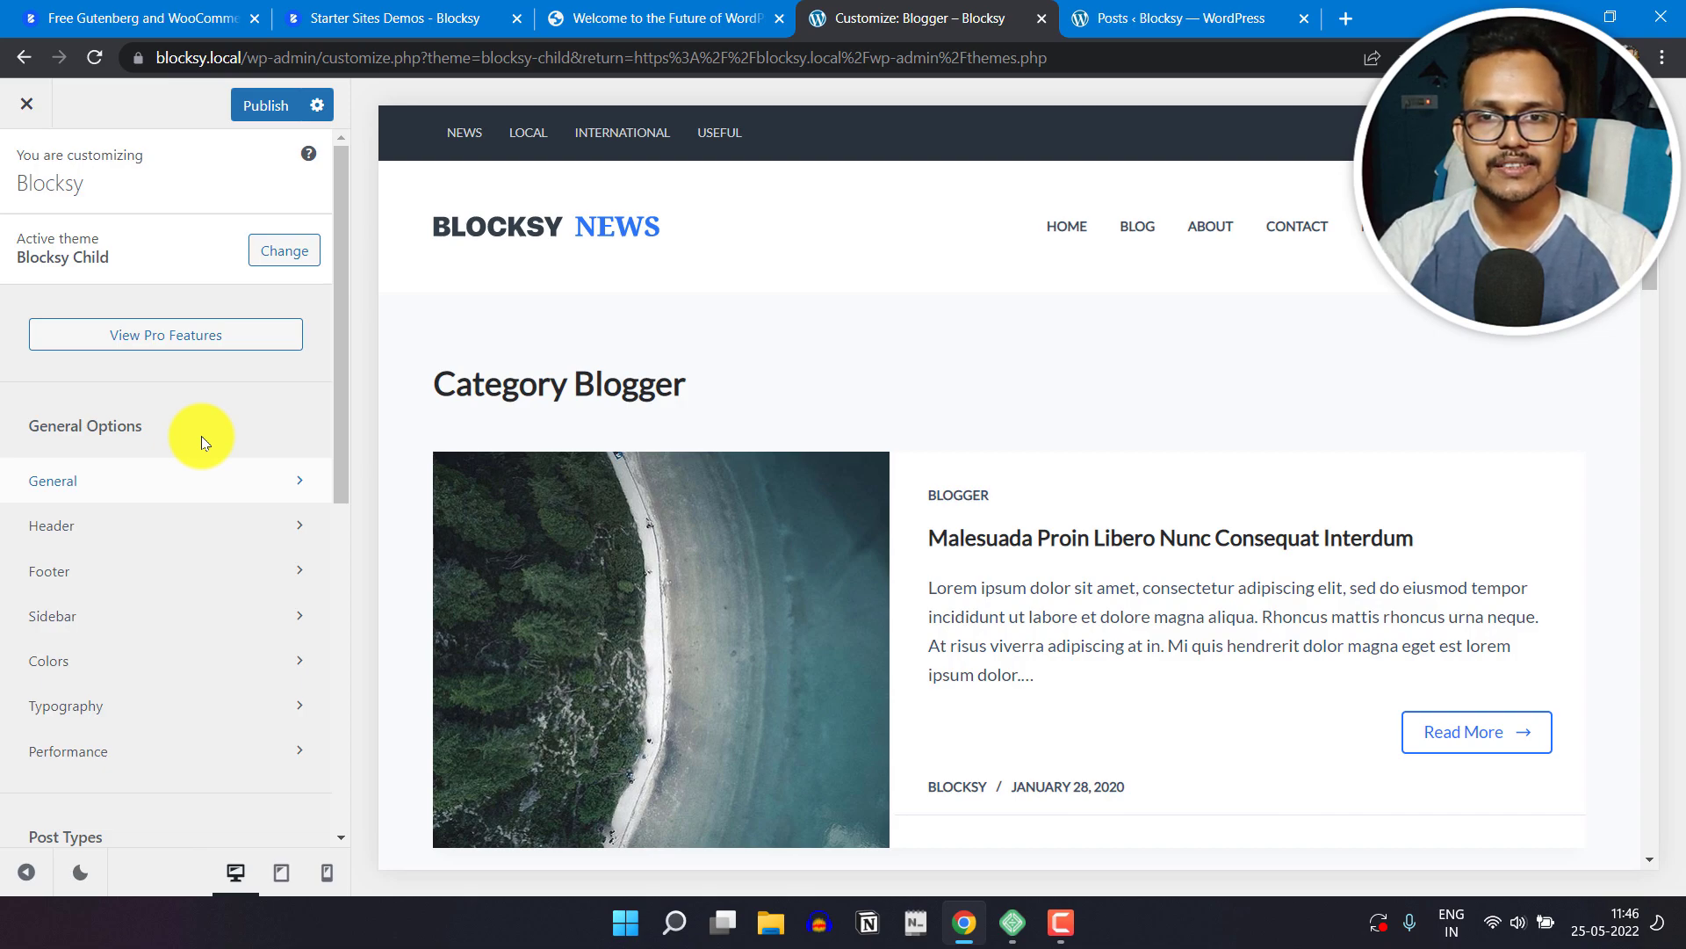
Step: Open the Blocksy theme dashboard from the Posts admin page and look over the free extensions
click(1159, 17)
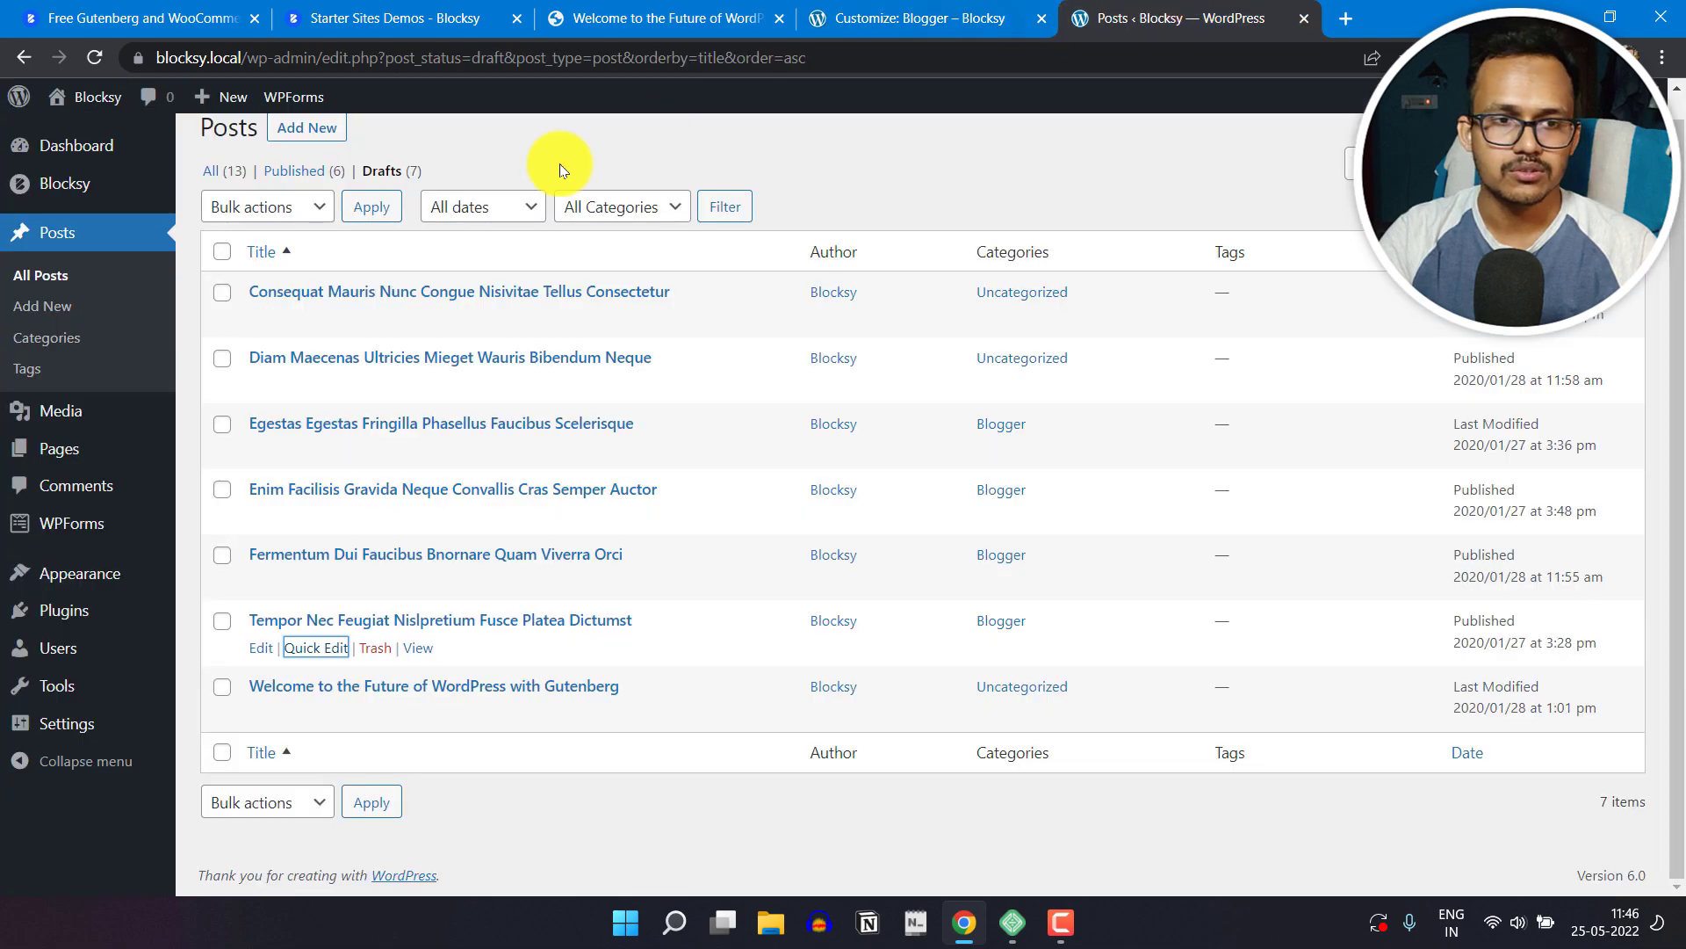
click(55, 183)
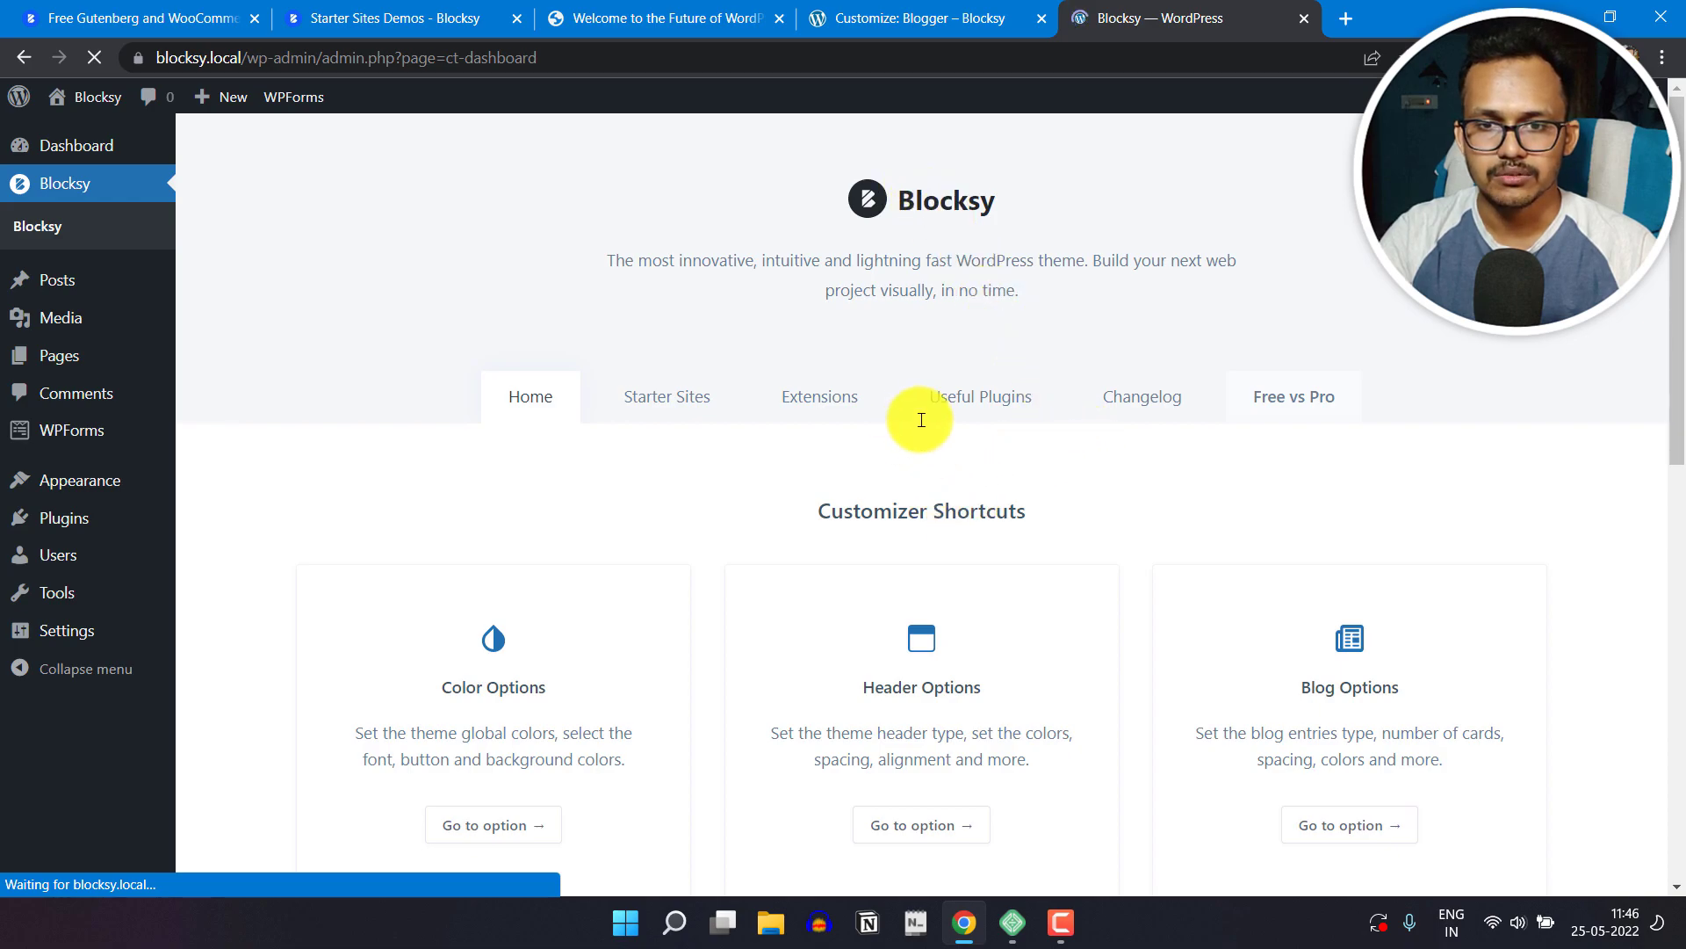
click(817, 423)
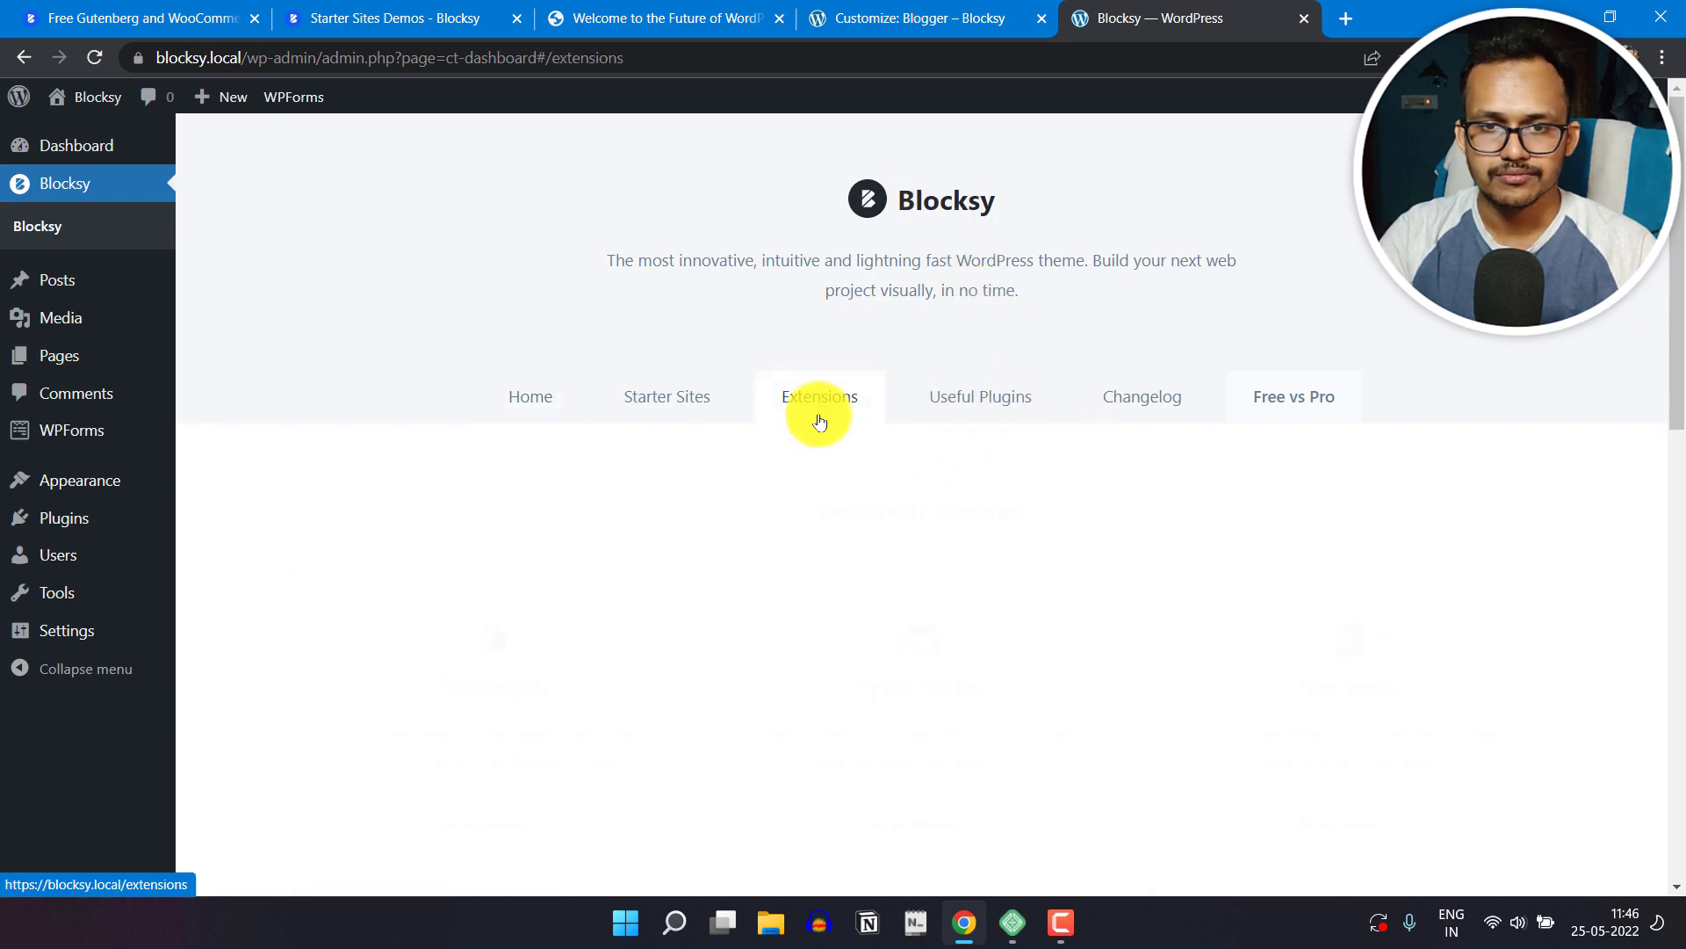
scroll(1176, 504, down, 3)
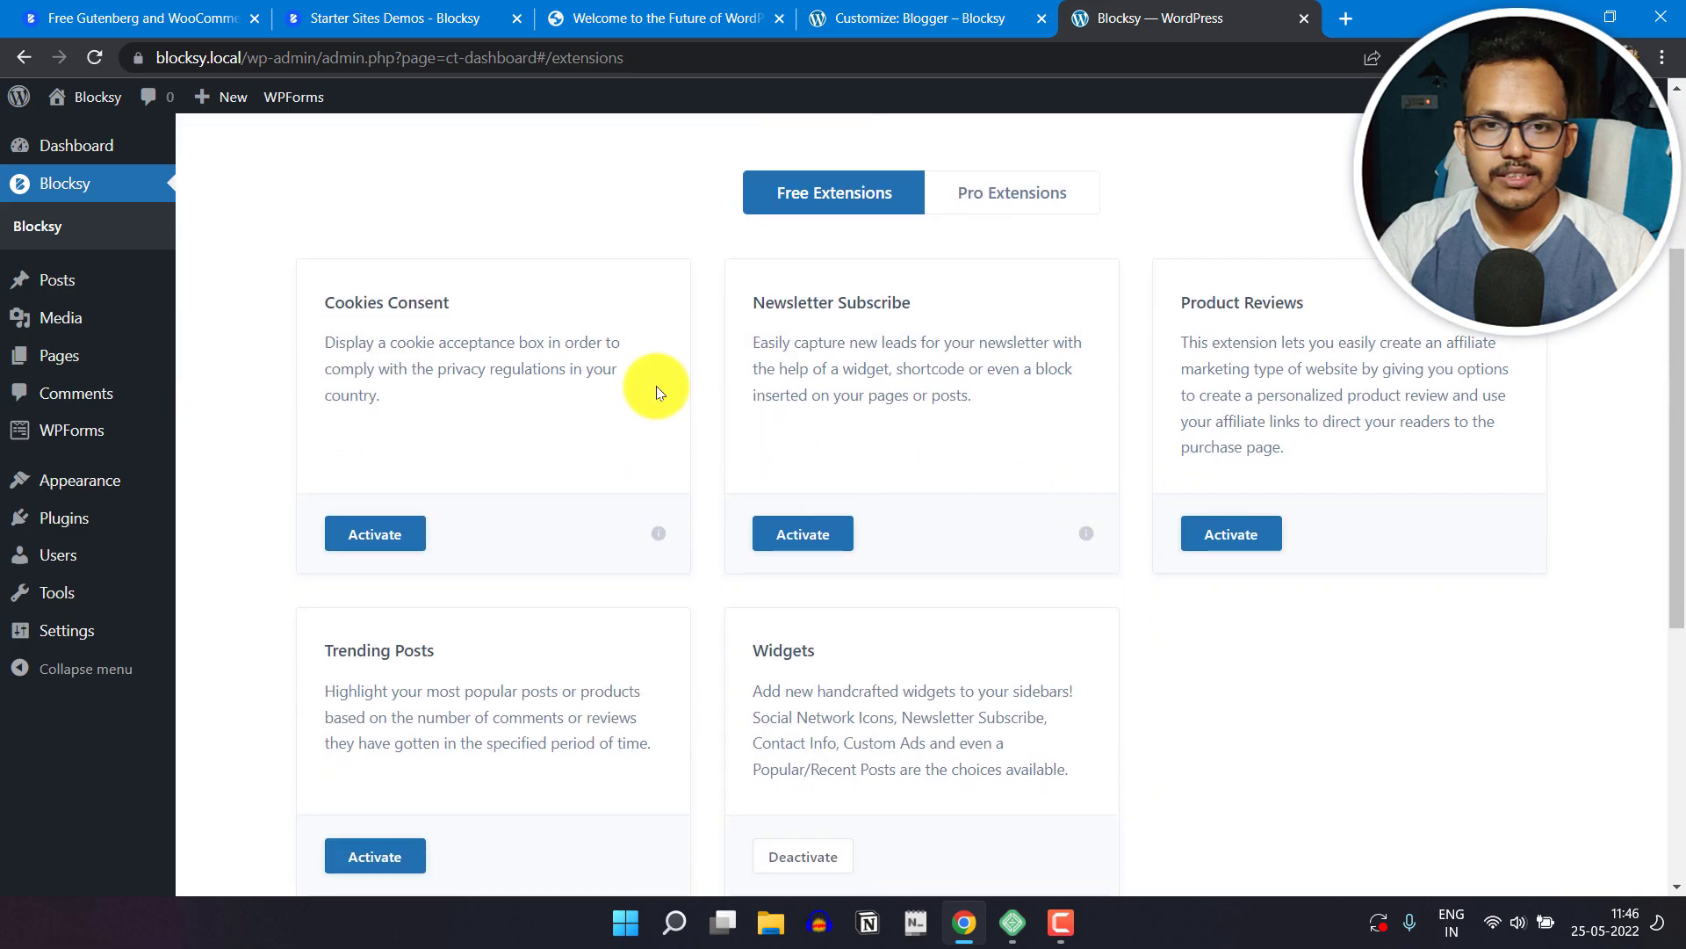
scroll(1054, 628, up, 3)
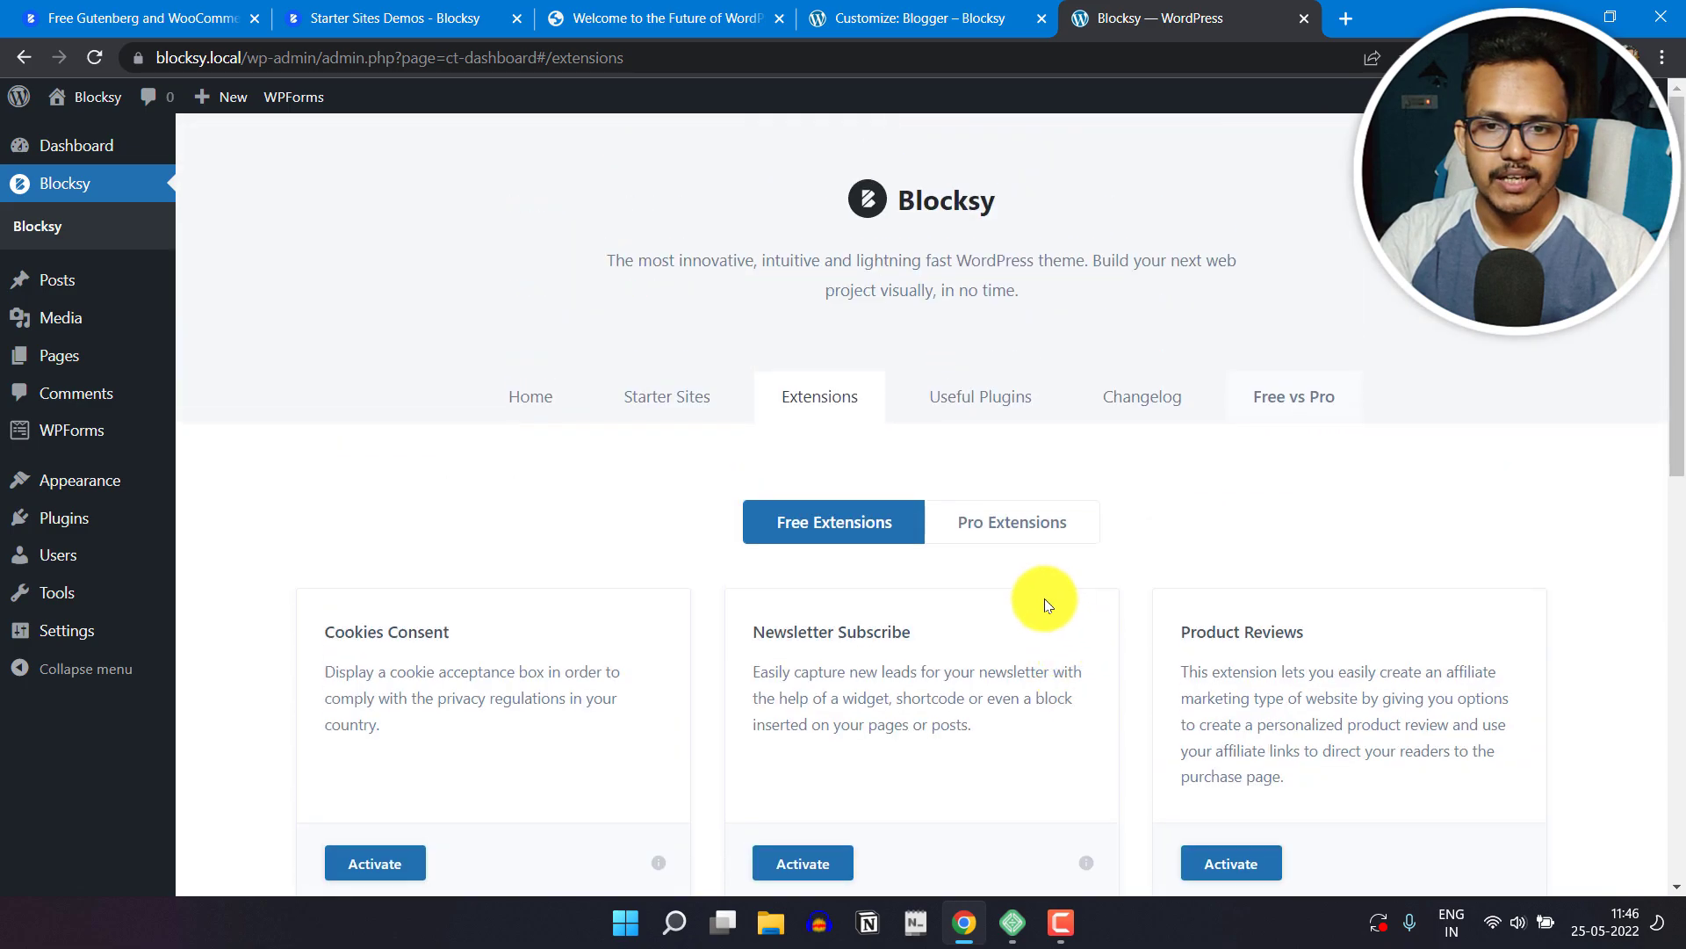
Step: Look over the Pro extensions and open the Free vs Pro feature comparison
click(999, 532)
scroll(1177, 516, down, 5)
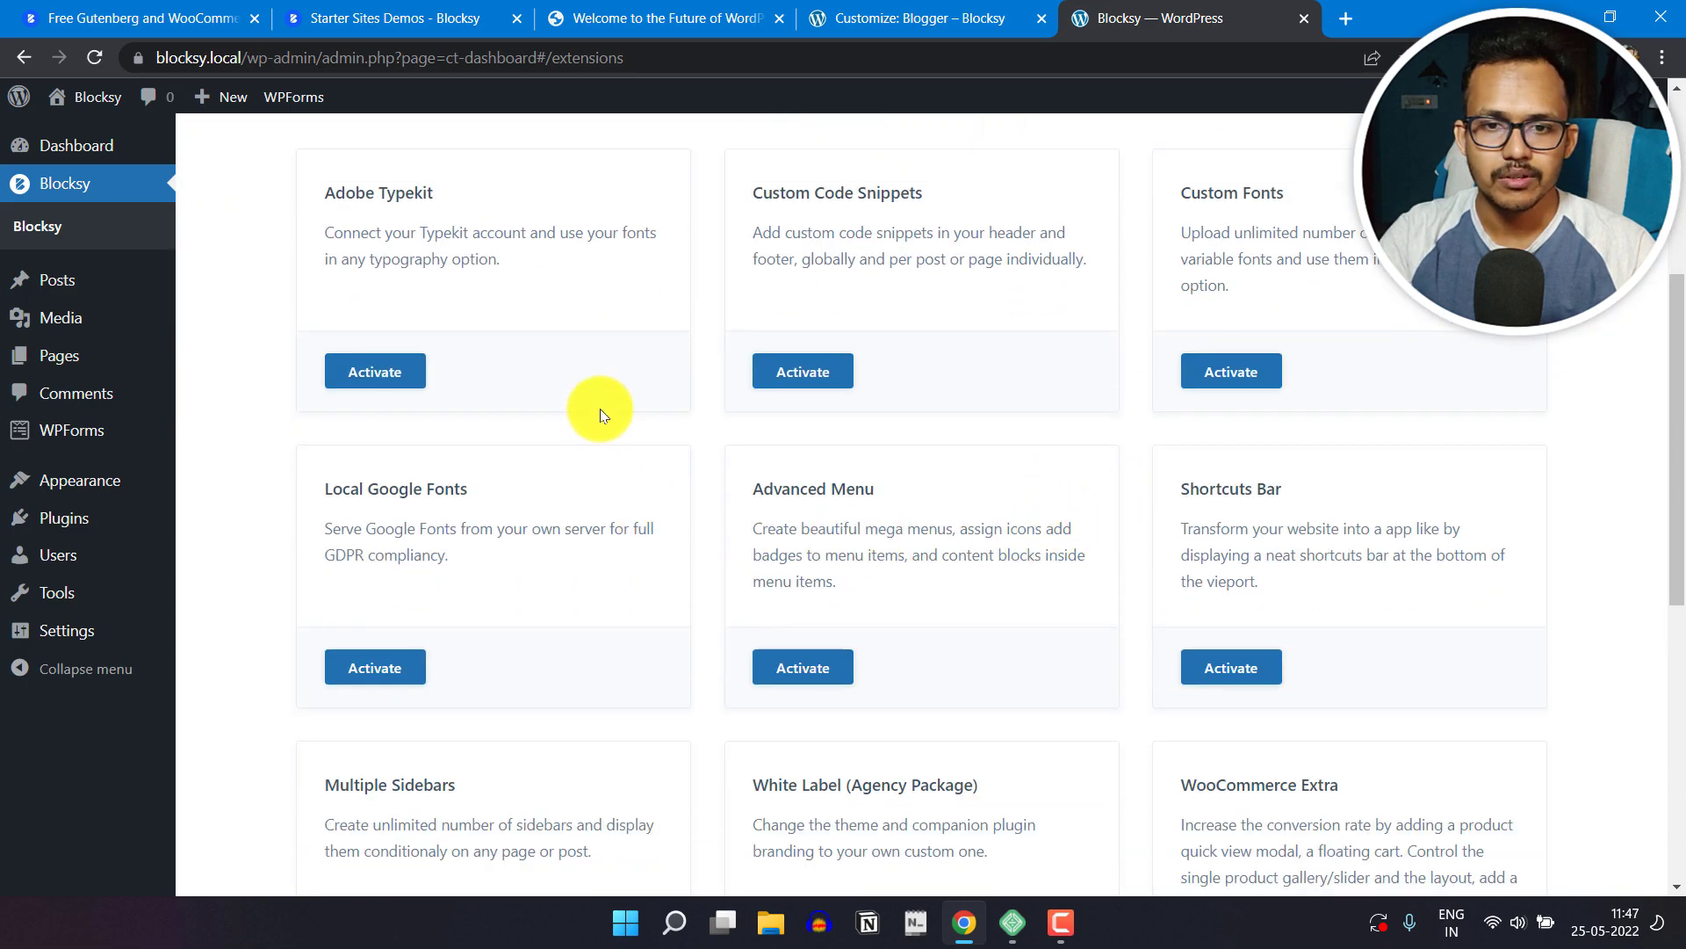
scroll(914, 597, down, 2)
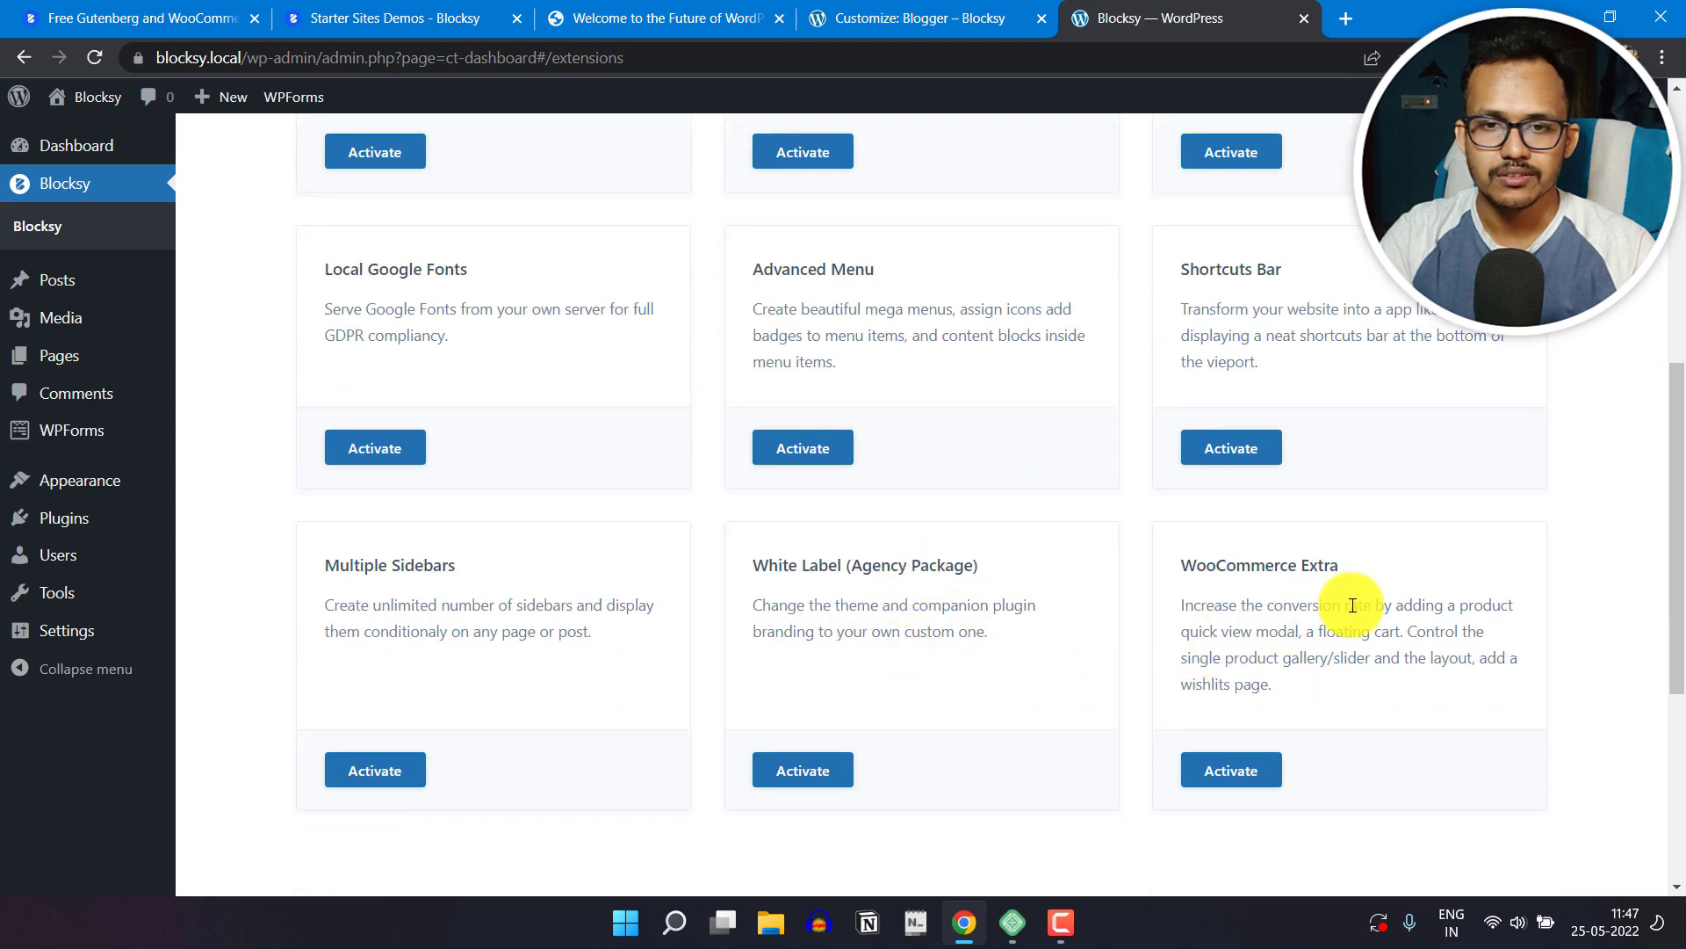
scroll(1370, 600, up, 3)
scroll(1389, 601, up, 3)
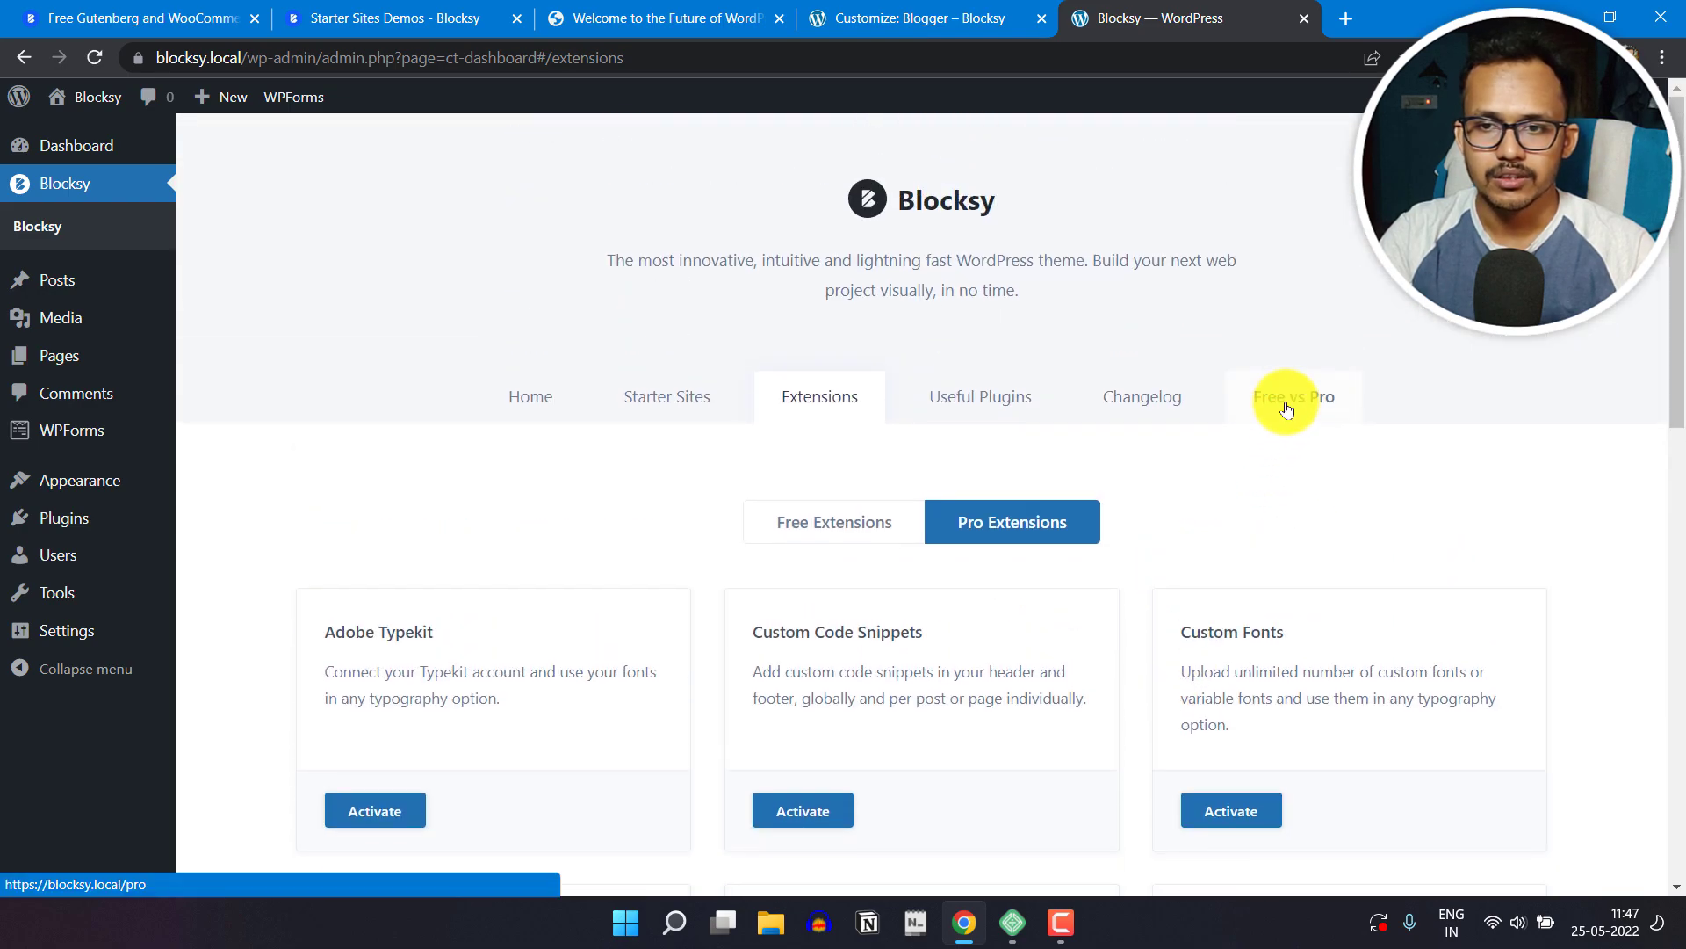
click(1284, 400)
mouse_move(1679, 211)
mouse_down()
mouse_move(1681, 437)
mouse_move(1657, 677)
mouse_move(1679, 865)
mouse_move(1673, 220)
mouse_up()
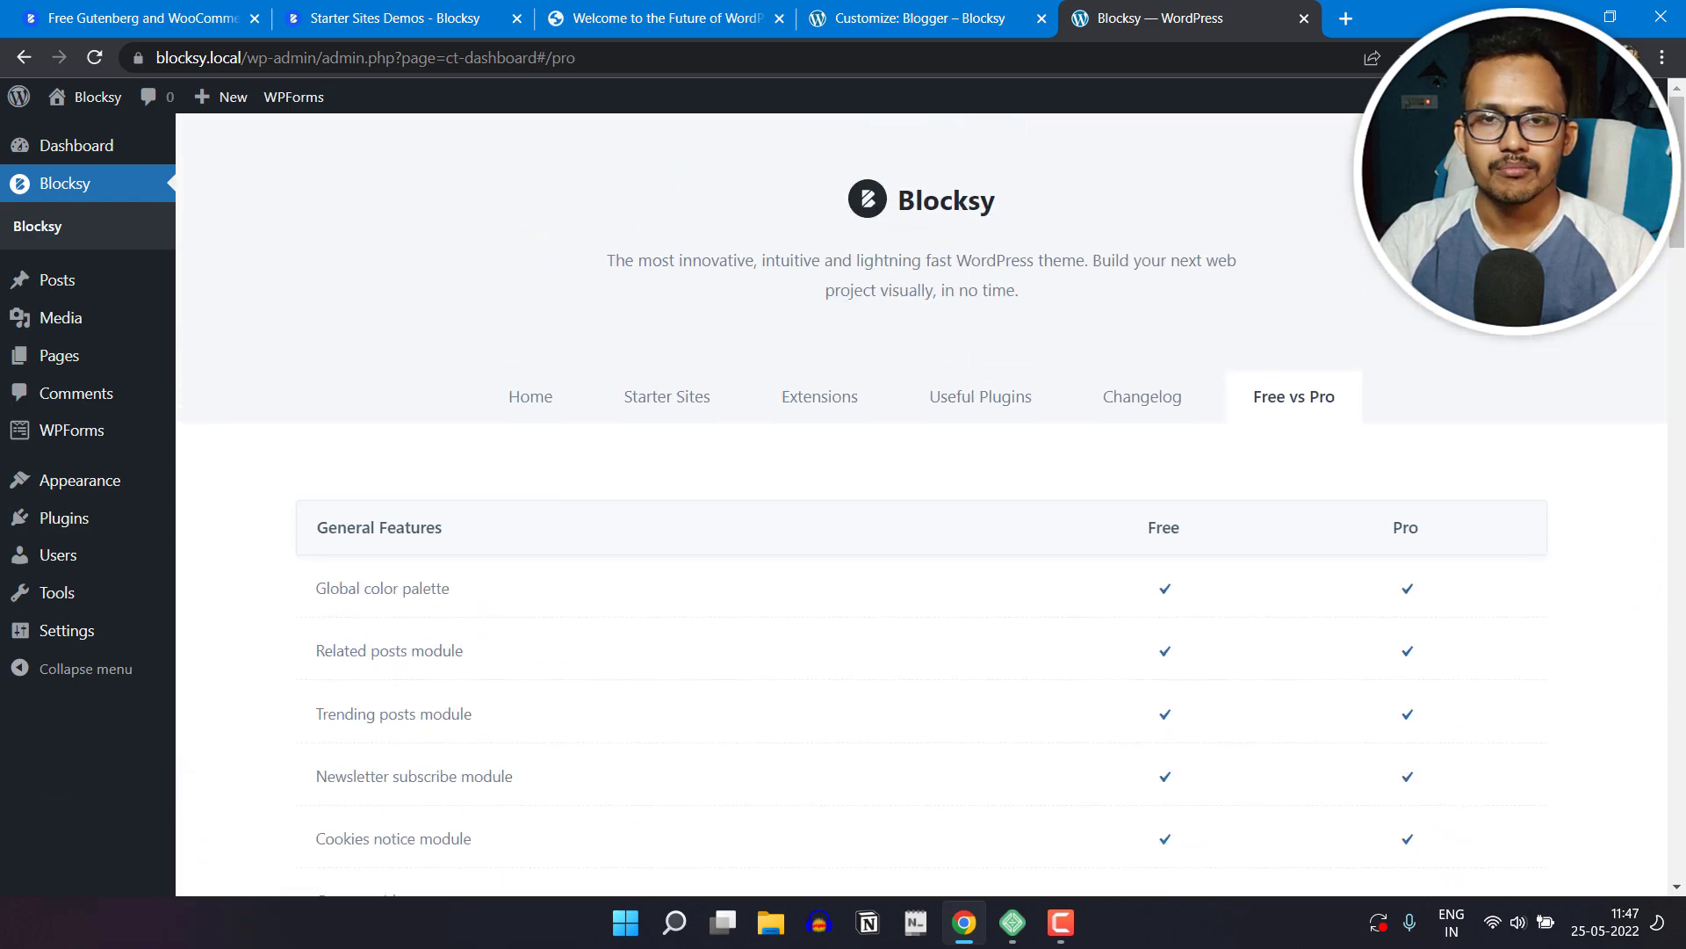